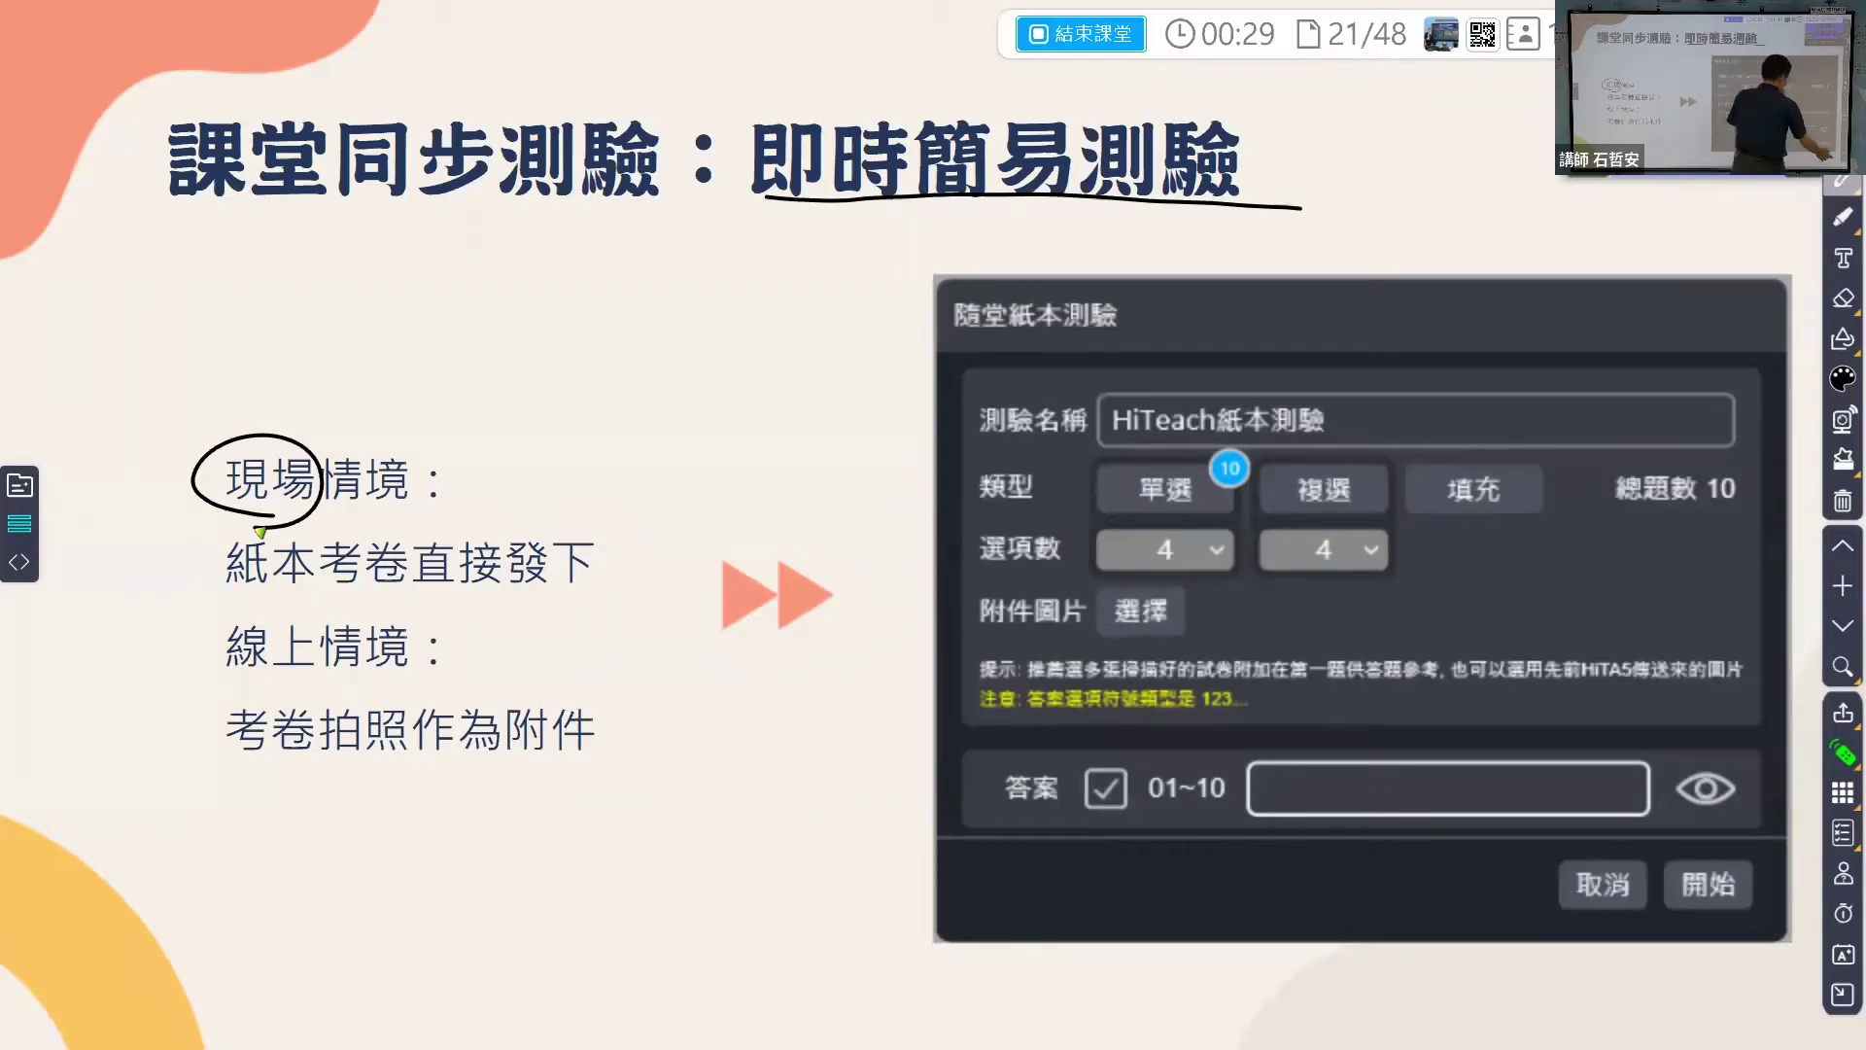
pyautogui.click(1842, 994)
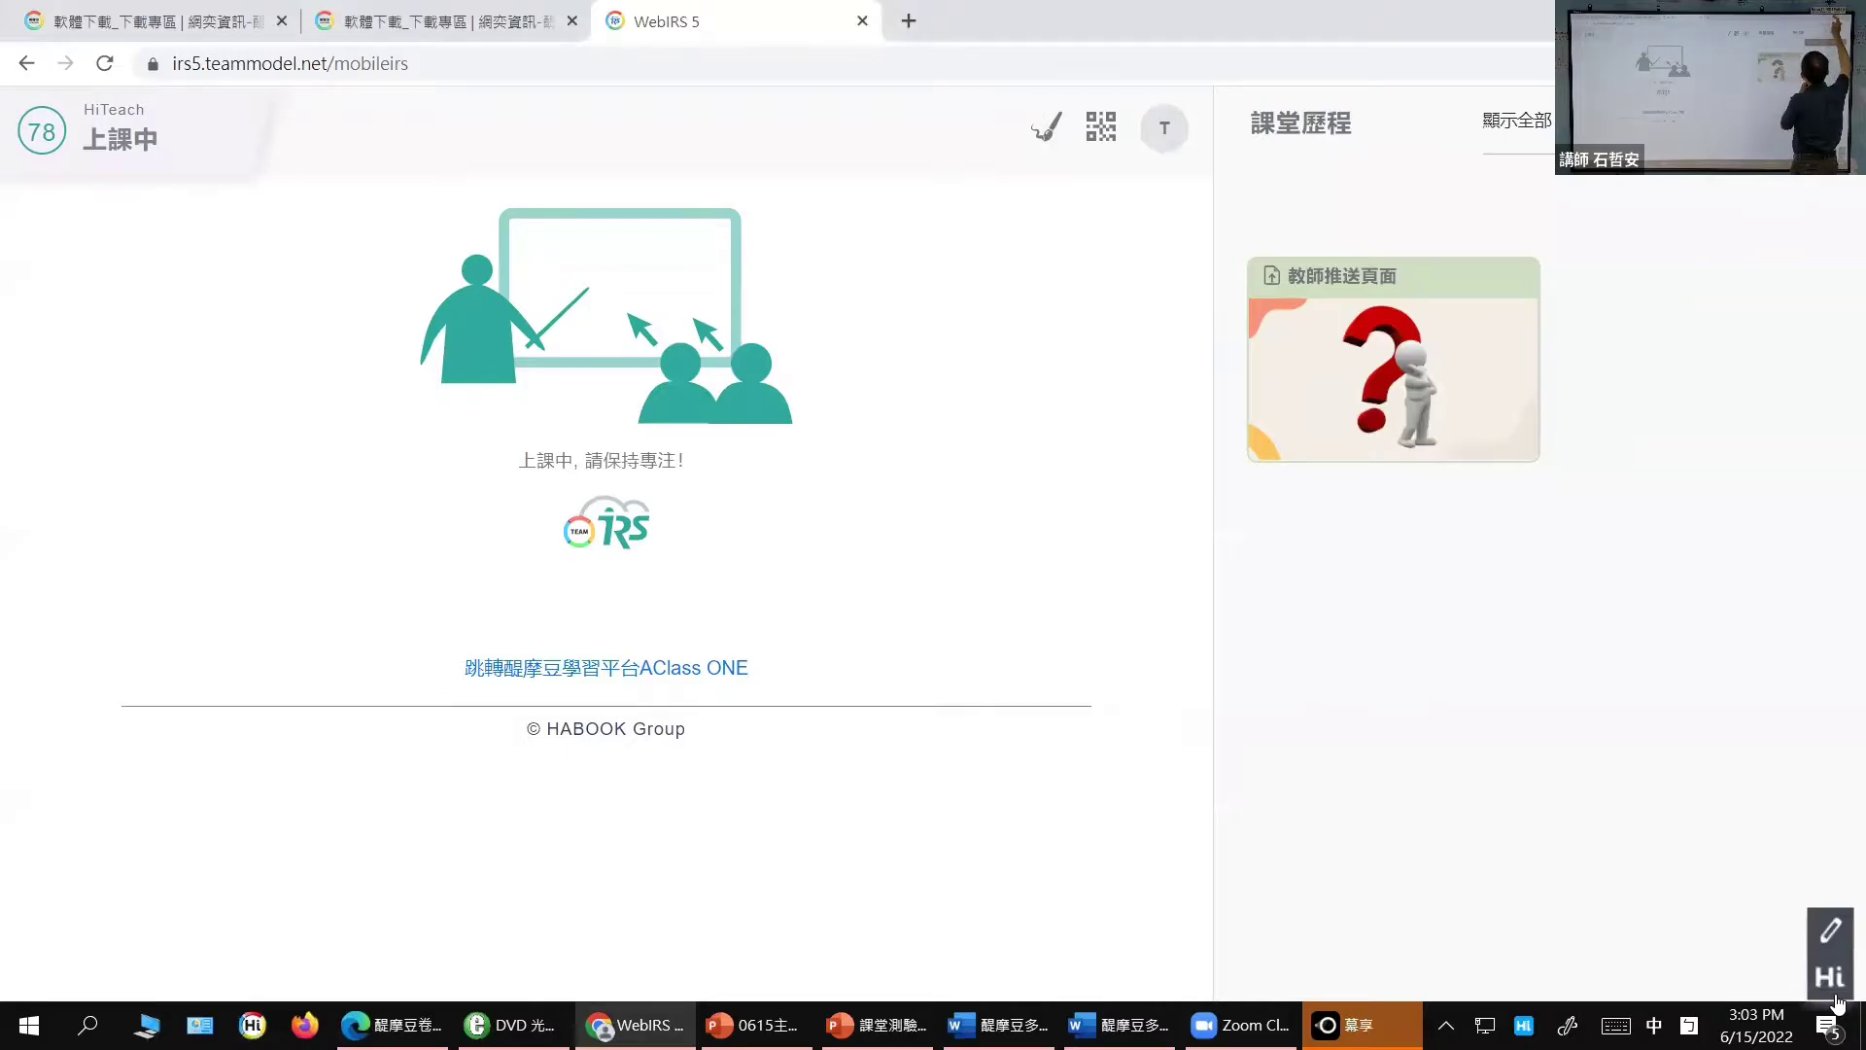
pyautogui.click(1835, 993)
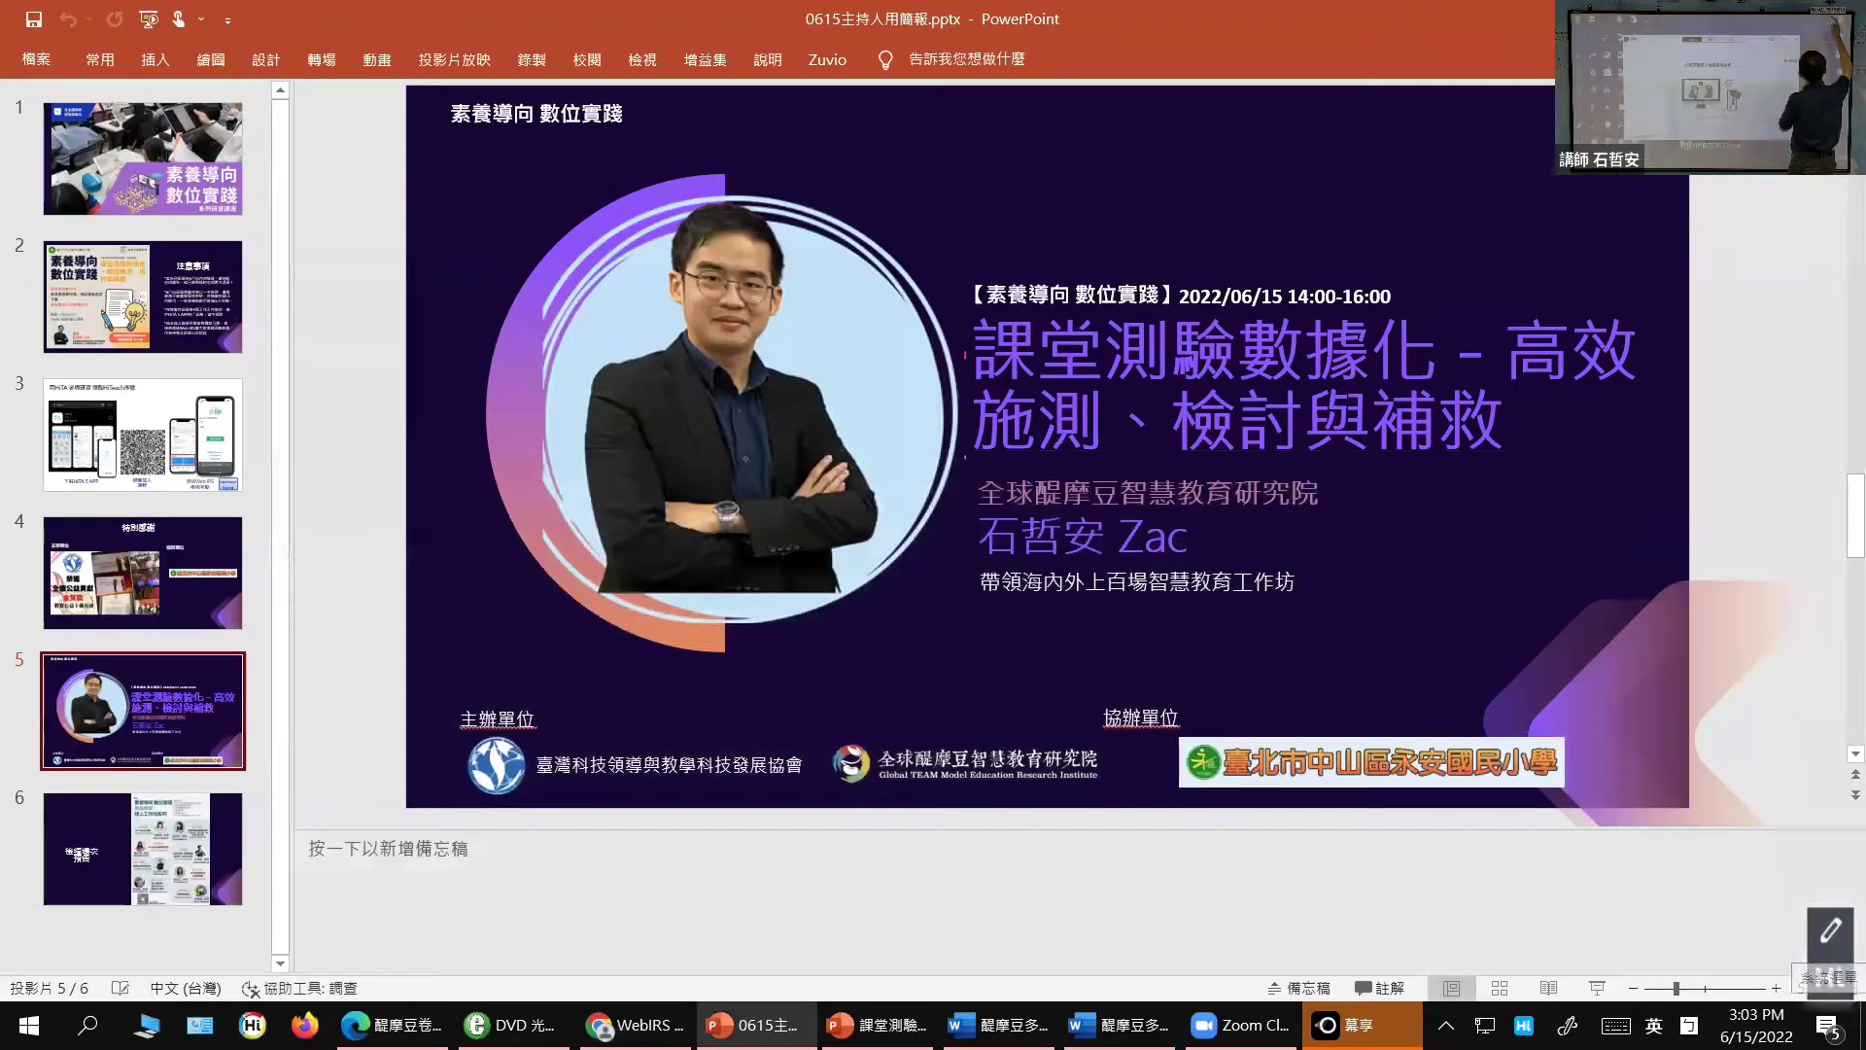
pyautogui.click(1832, 981)
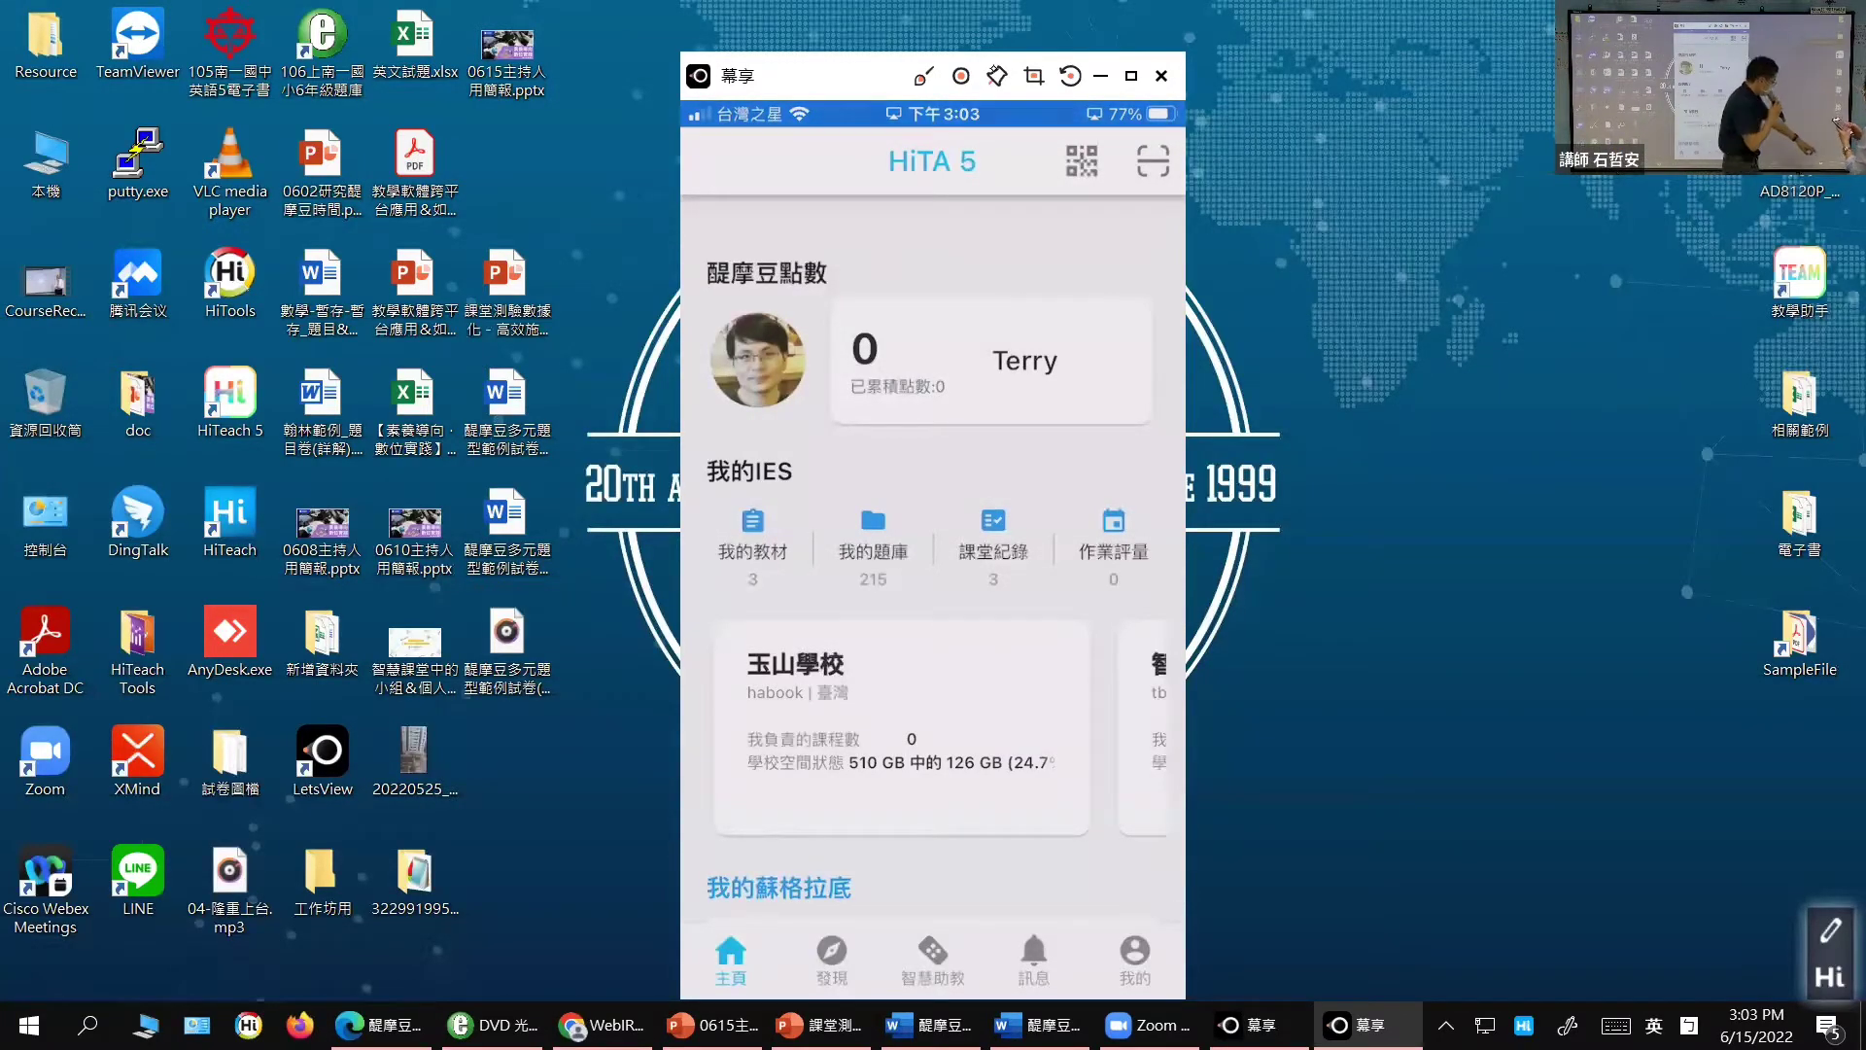
pyautogui.click(1829, 980)
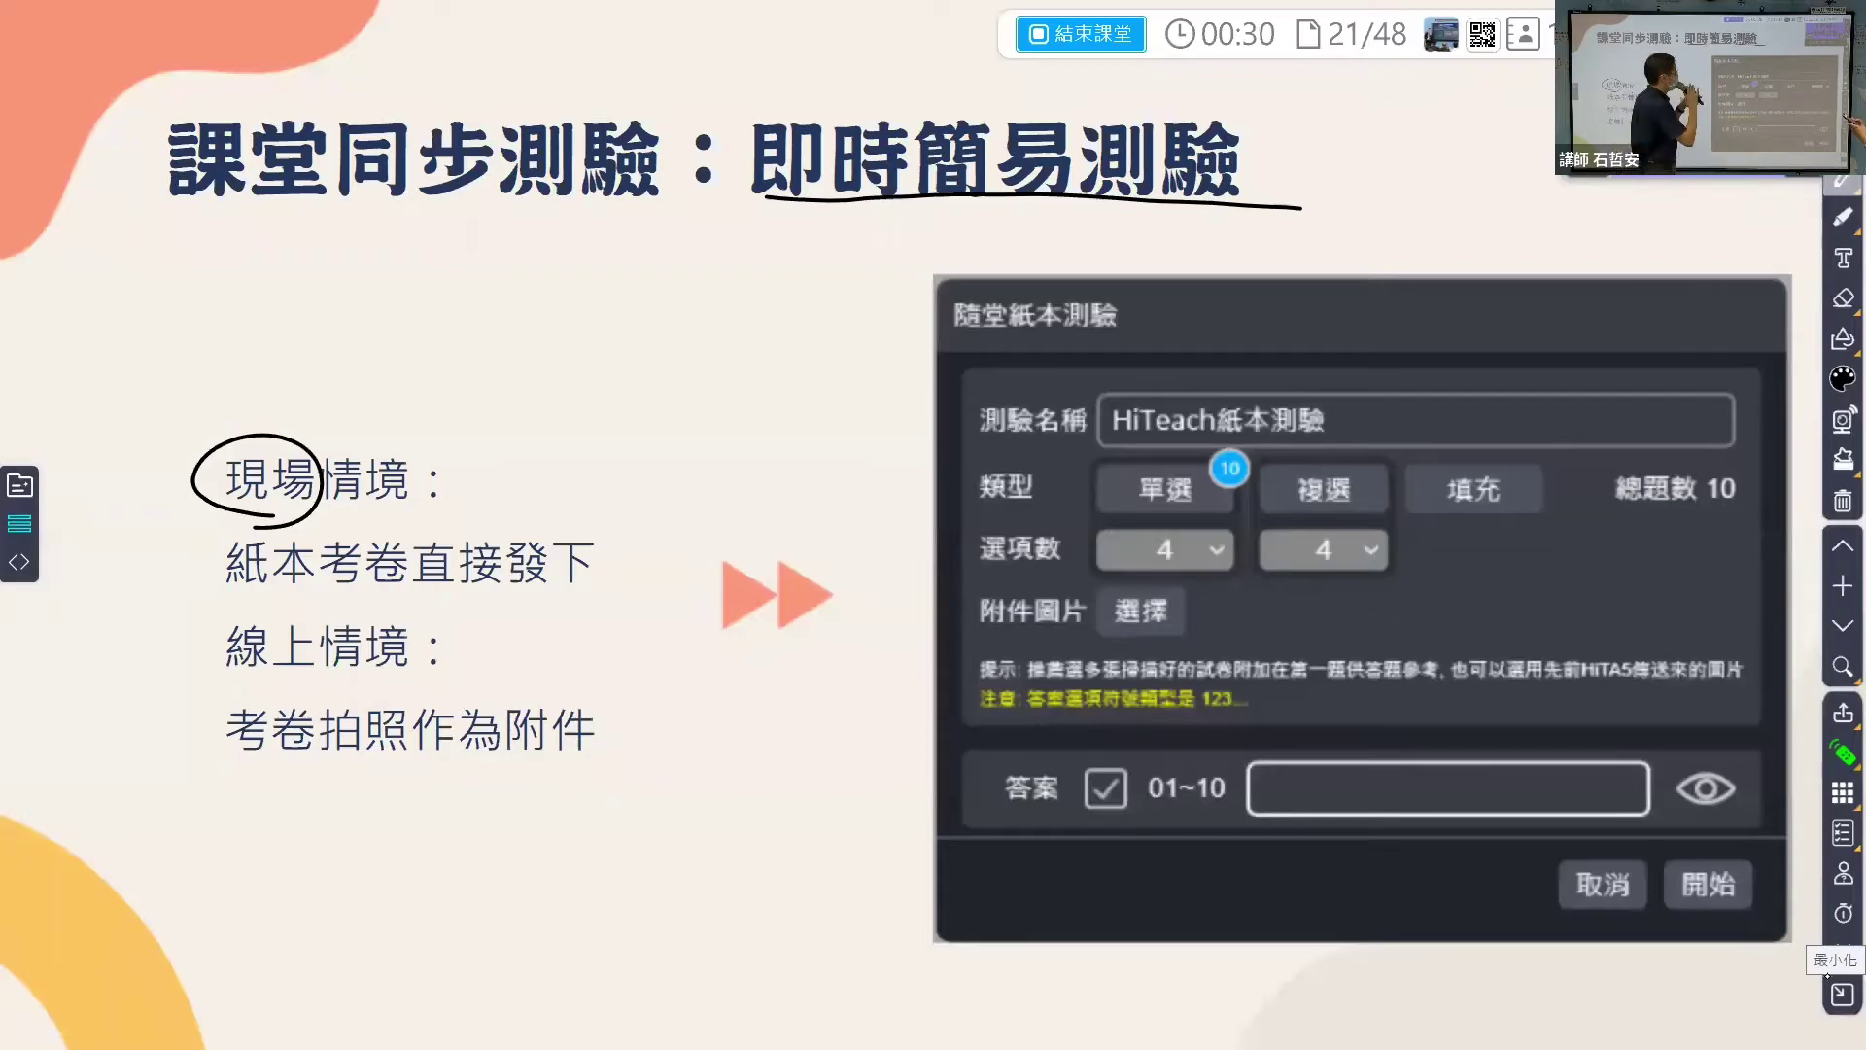
# Draw an ink arrow near the slide's top, then show and close the class join QR code.
pyautogui.moveTo(1465, 146)
pyautogui.mouseDown()
pyautogui.moveTo(1479, 68)
pyautogui.moveTo(1504, 81)
pyautogui.mouseUp()
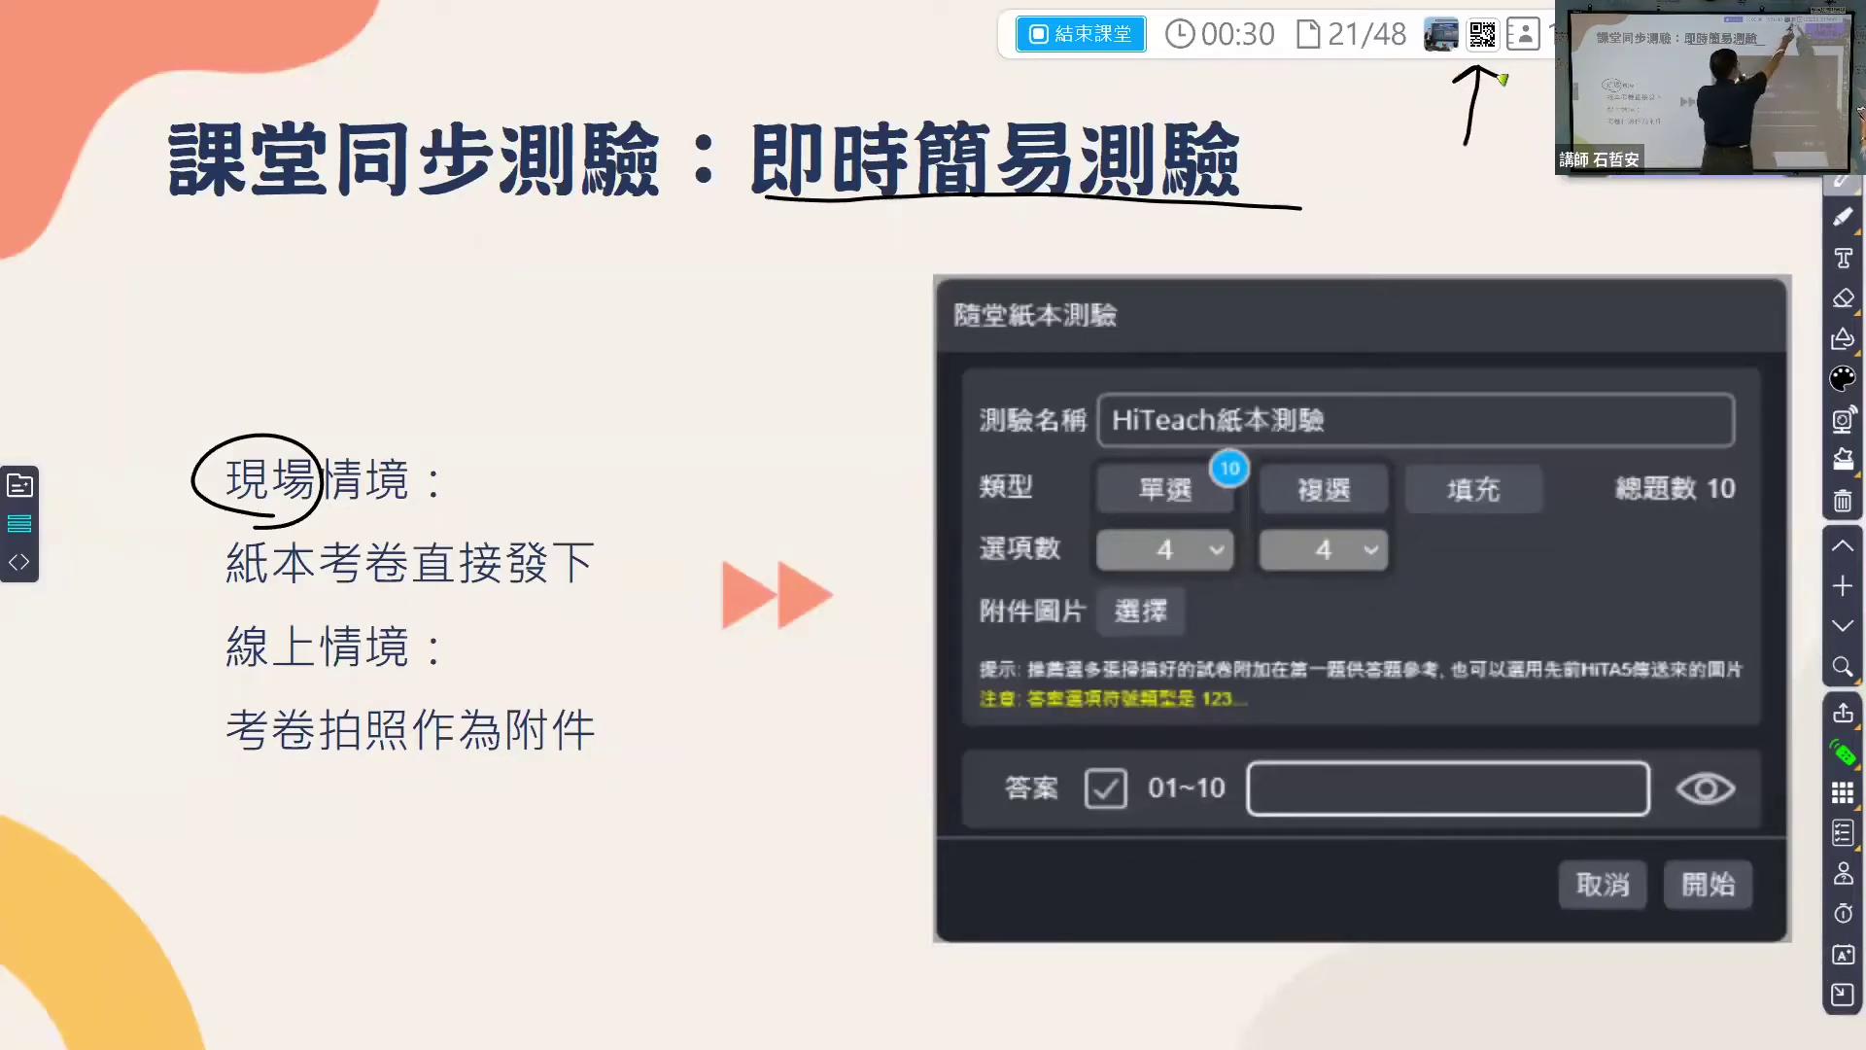
pyautogui.click(1482, 35)
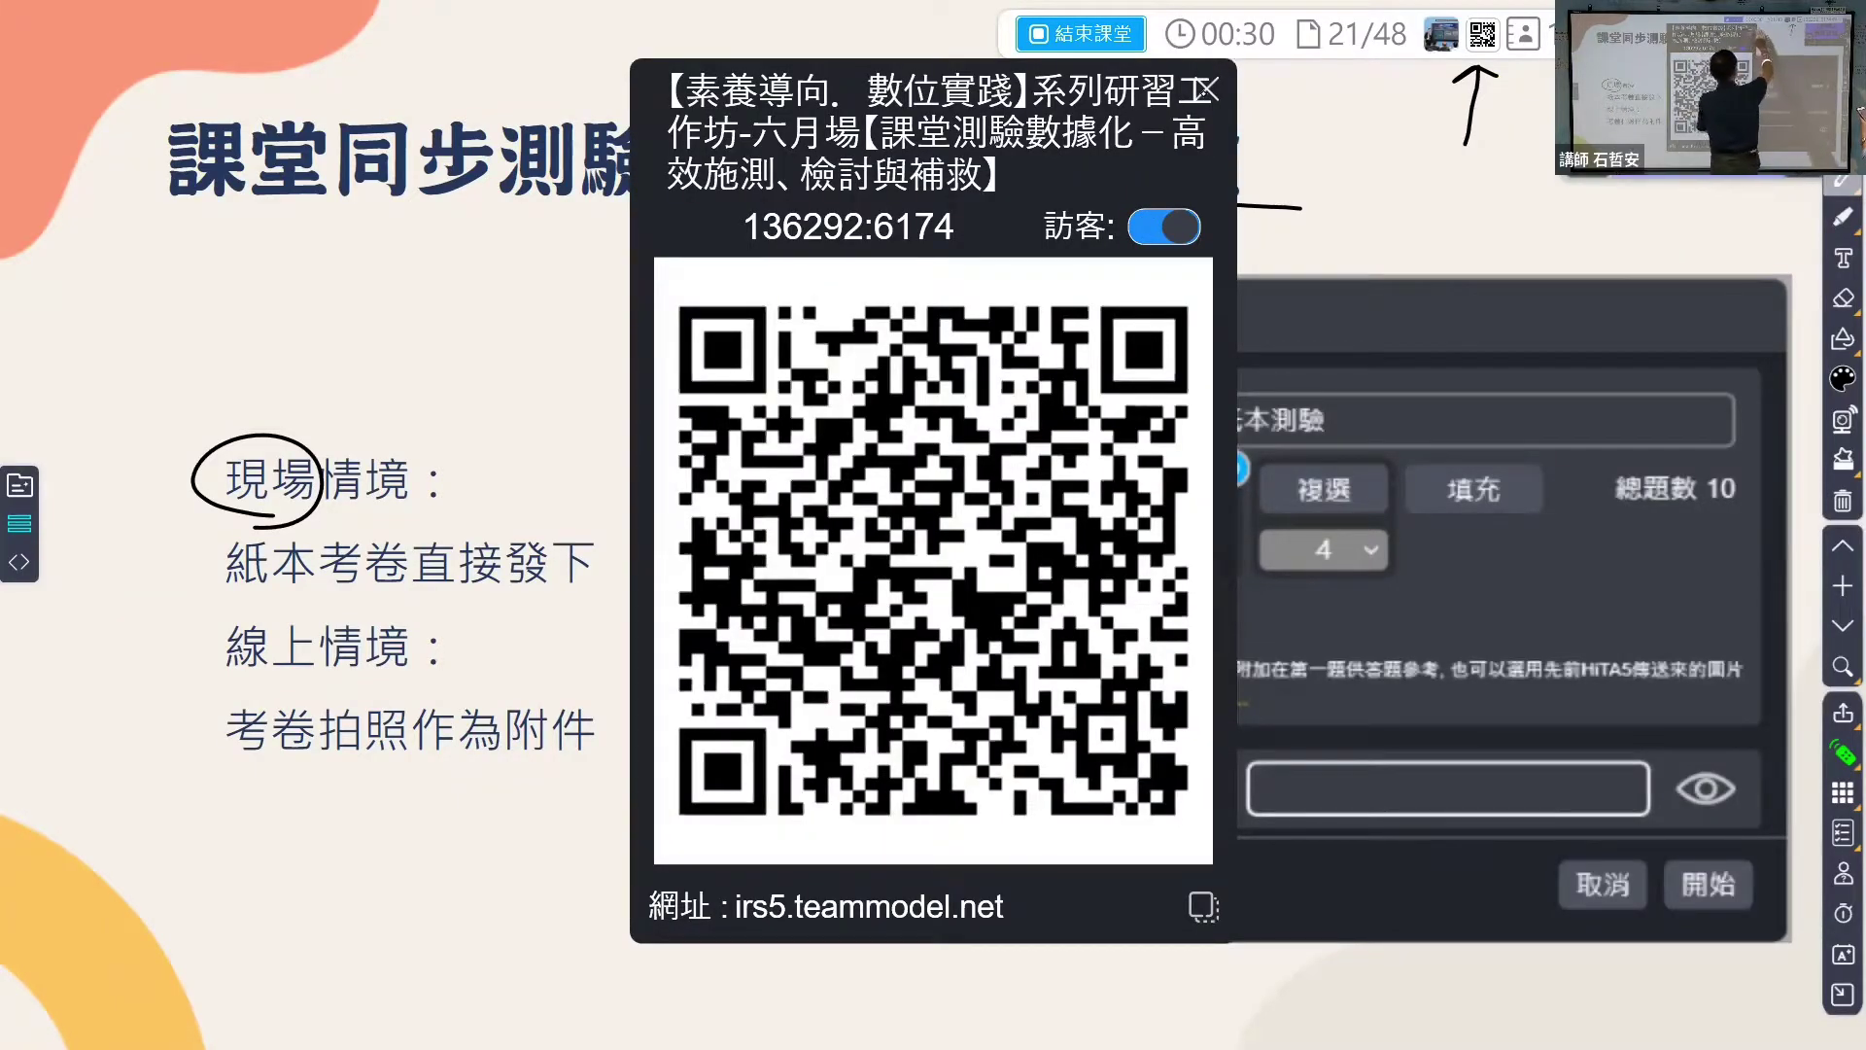
pyautogui.click(1206, 90)
# Pin the LetsView phone mirror on top, then show and close the join QR code again.
pyautogui.click(1842, 993)
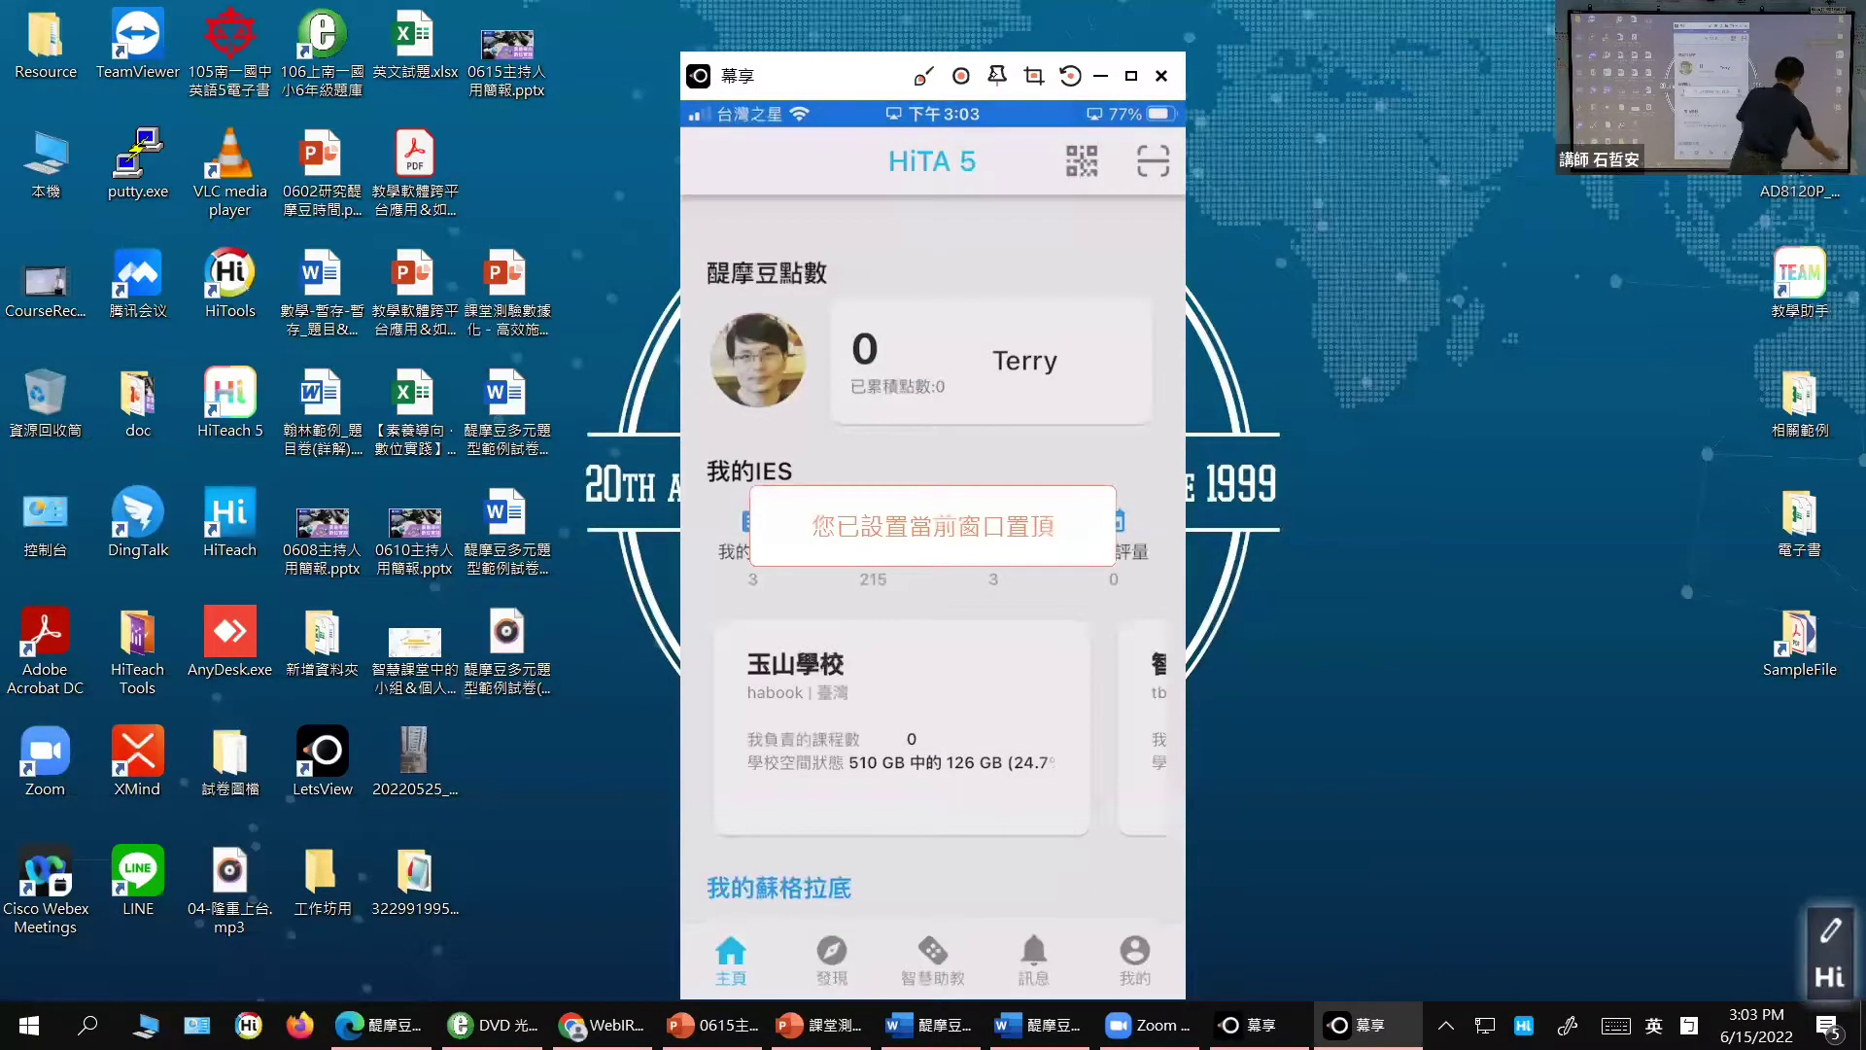
pyautogui.click(1832, 983)
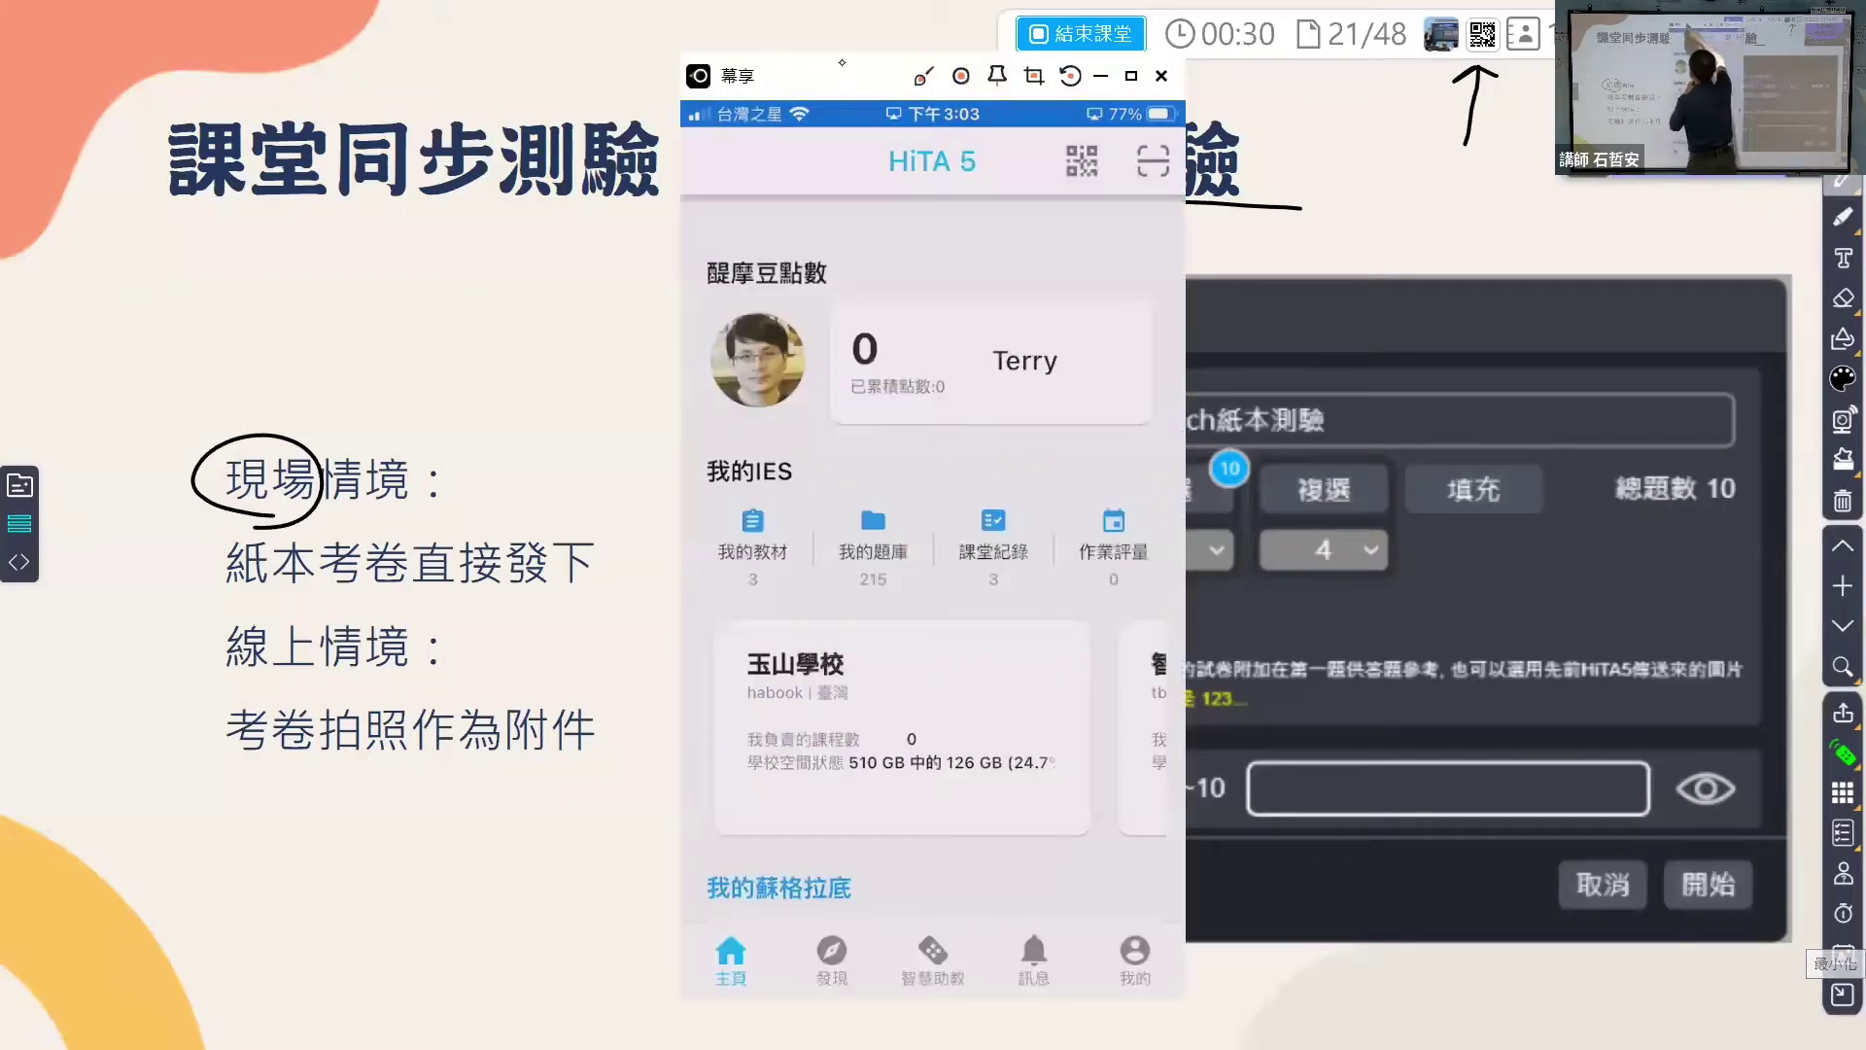
pyautogui.click(1482, 34)
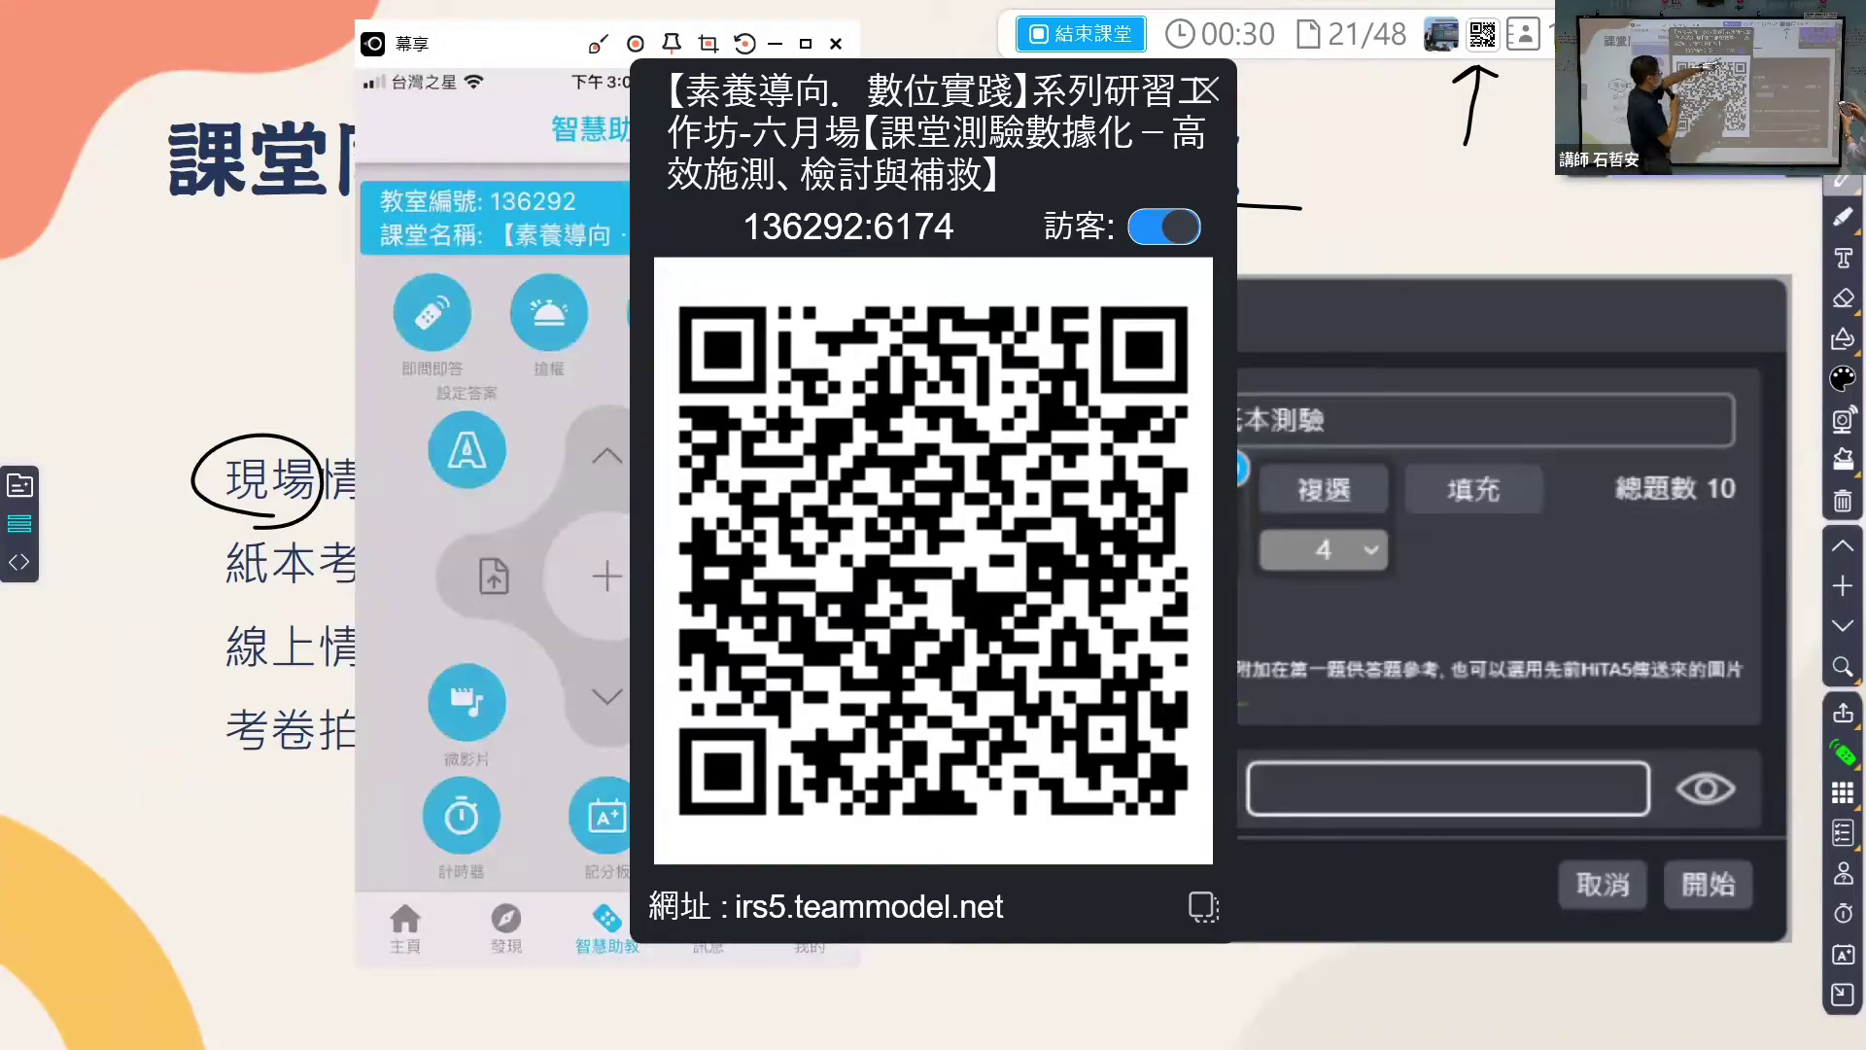
pyautogui.click(1212, 90)
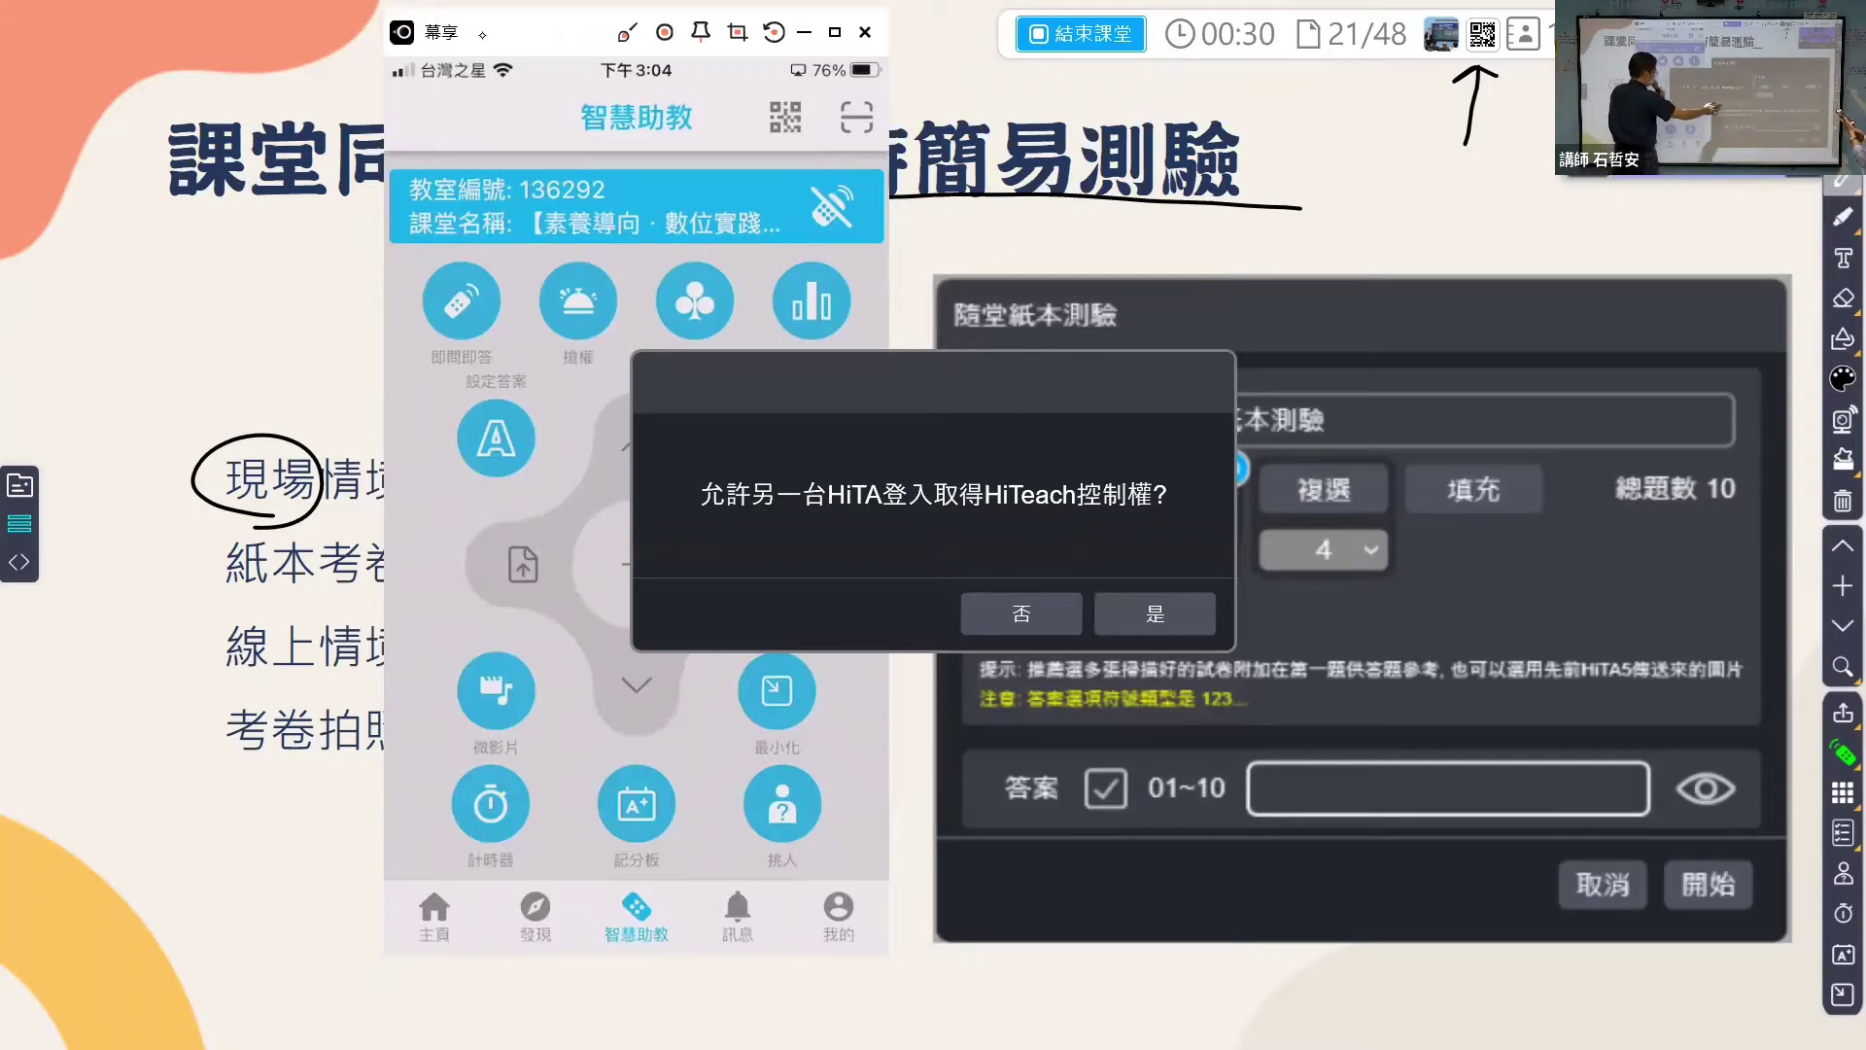
# Accept the HiTA control request, unpin the phone mirror, and restore HiTeach to page 22.
pyautogui.click(1018, 619)
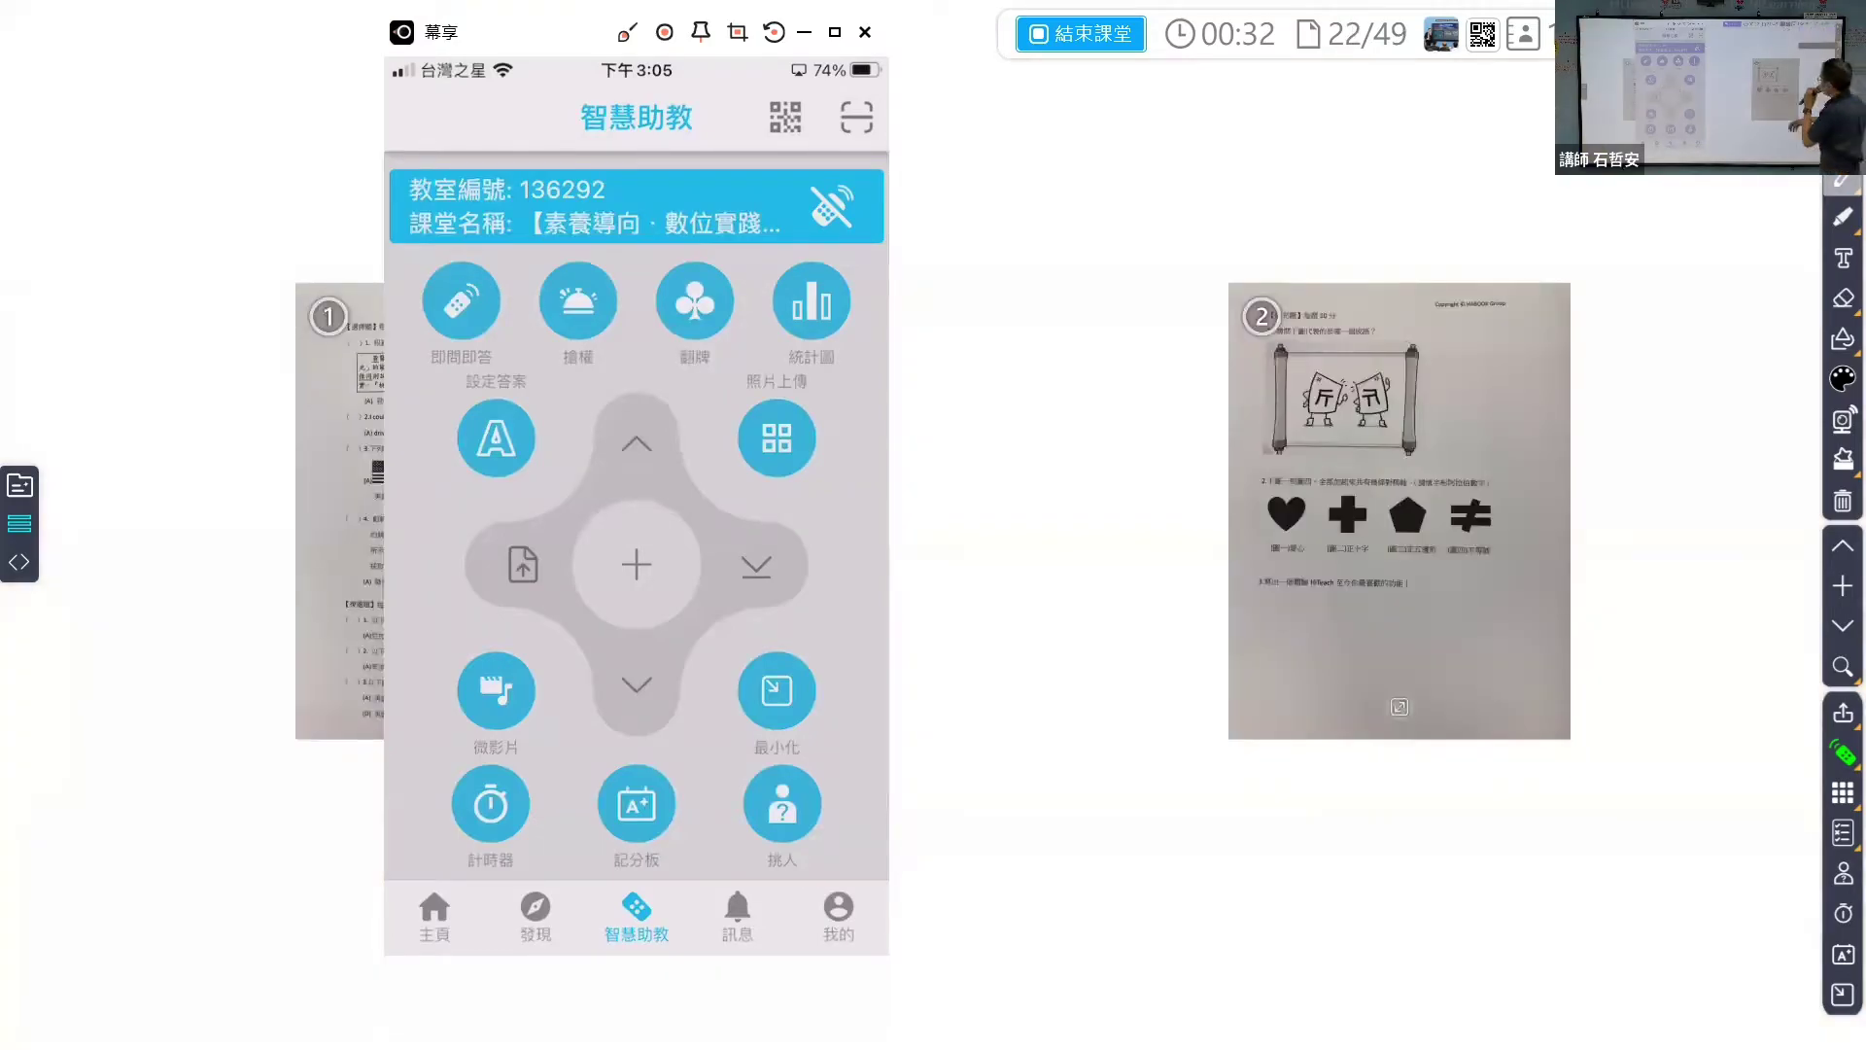
pyautogui.click(700, 32)
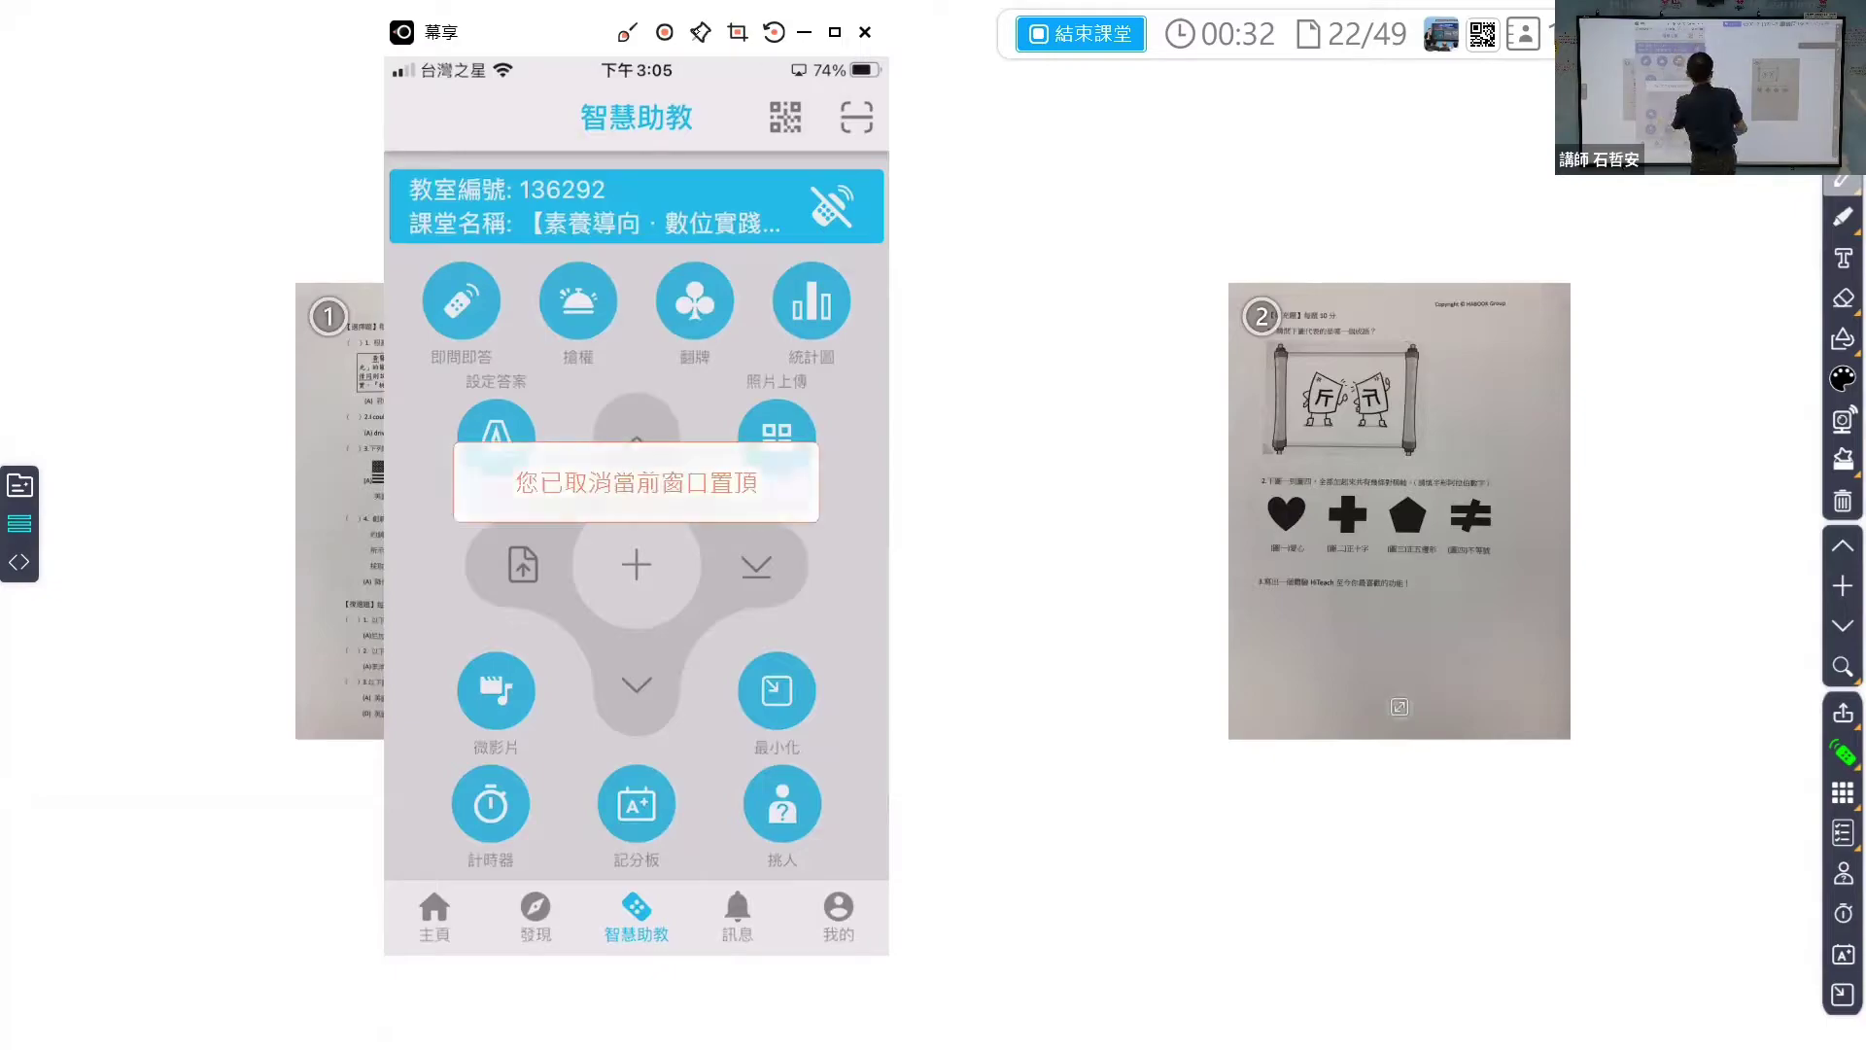
pyautogui.click(1841, 993)
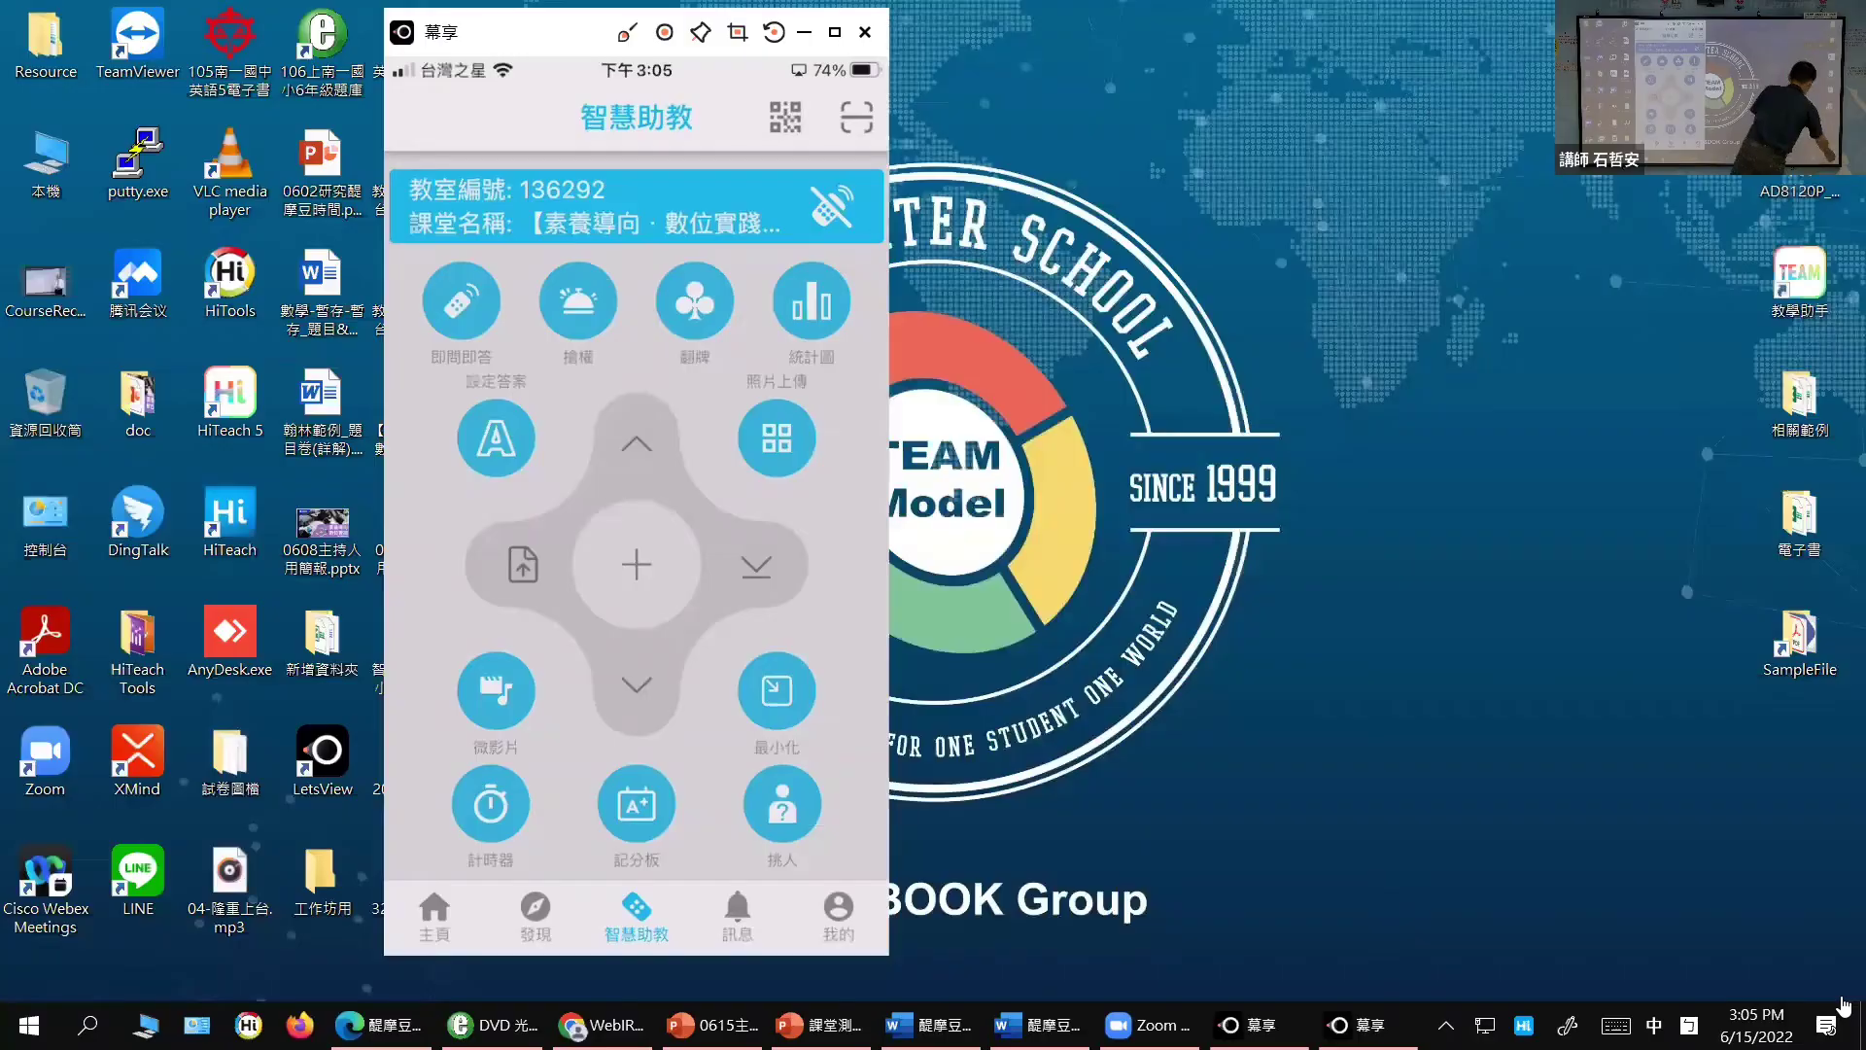
pyautogui.click(1843, 1004)
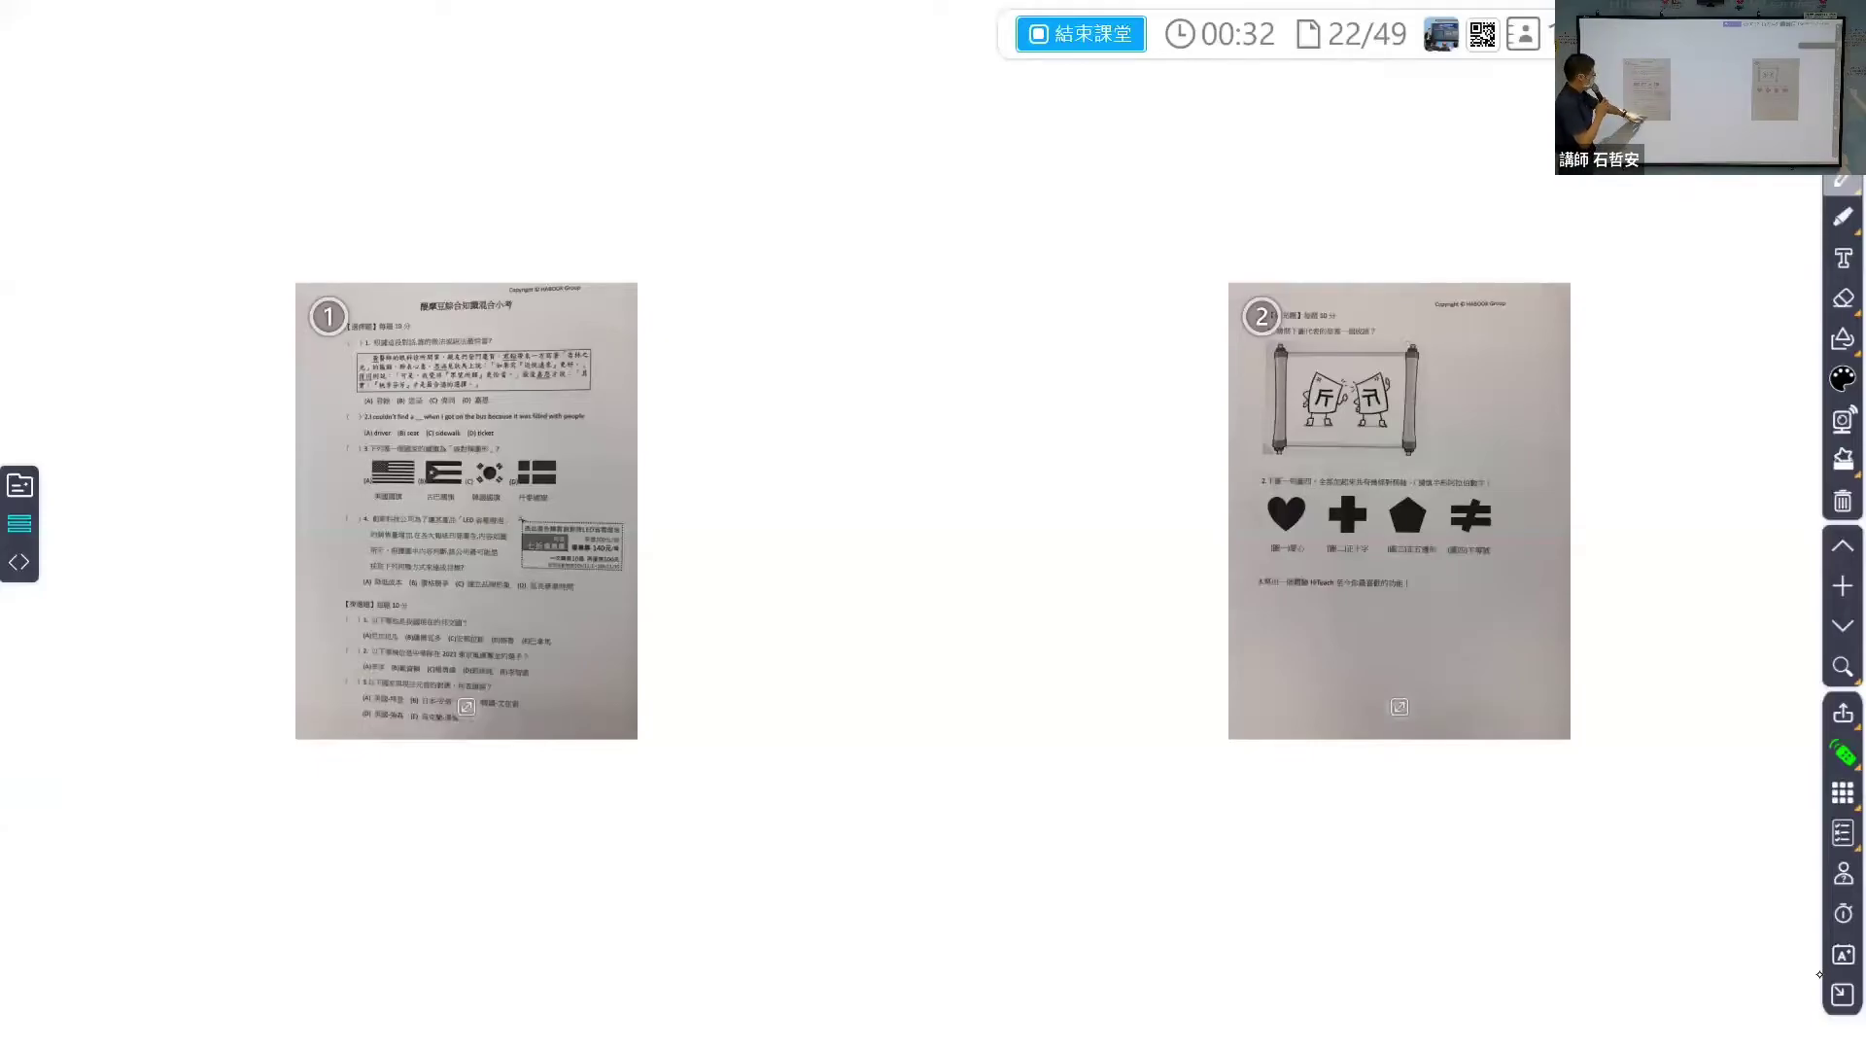
# Enlarge each of the two test-paper photos in turn, then shrink them back to thumbnails.
pyautogui.click(466, 707)
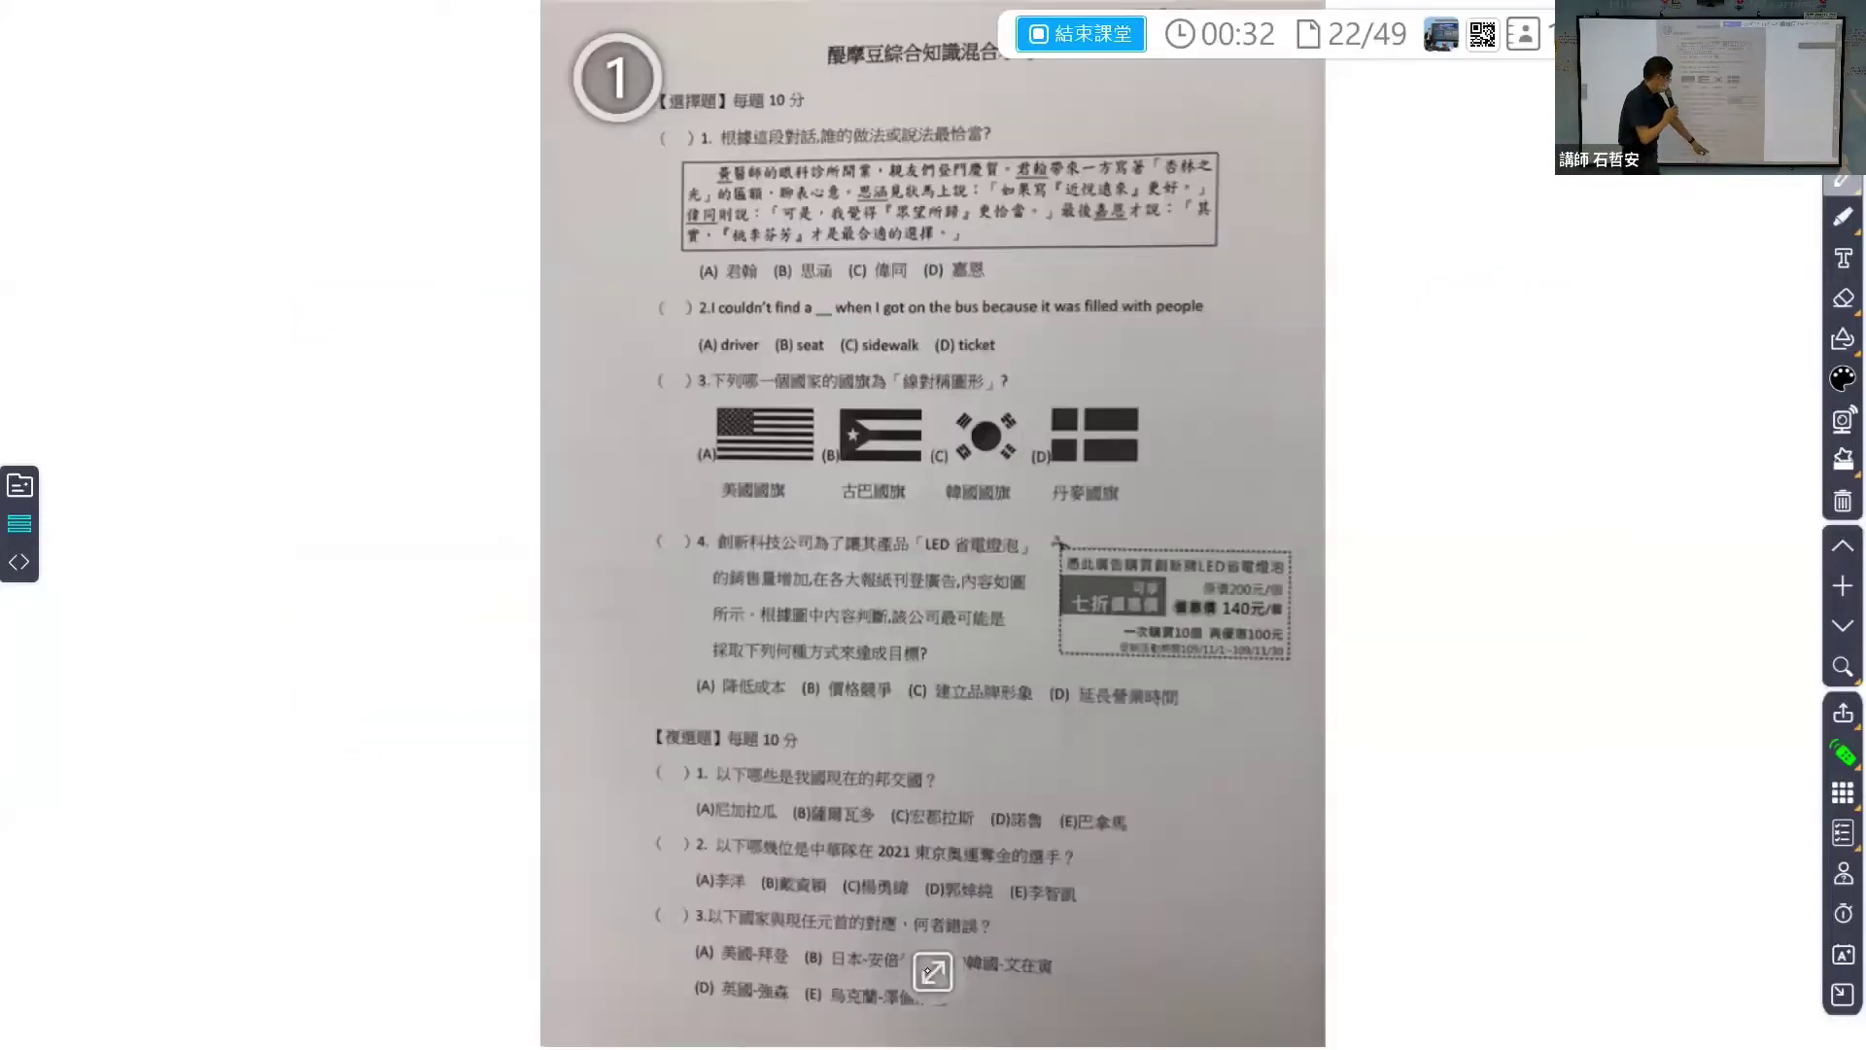
pyautogui.click(930, 970)
pyautogui.click(1394, 708)
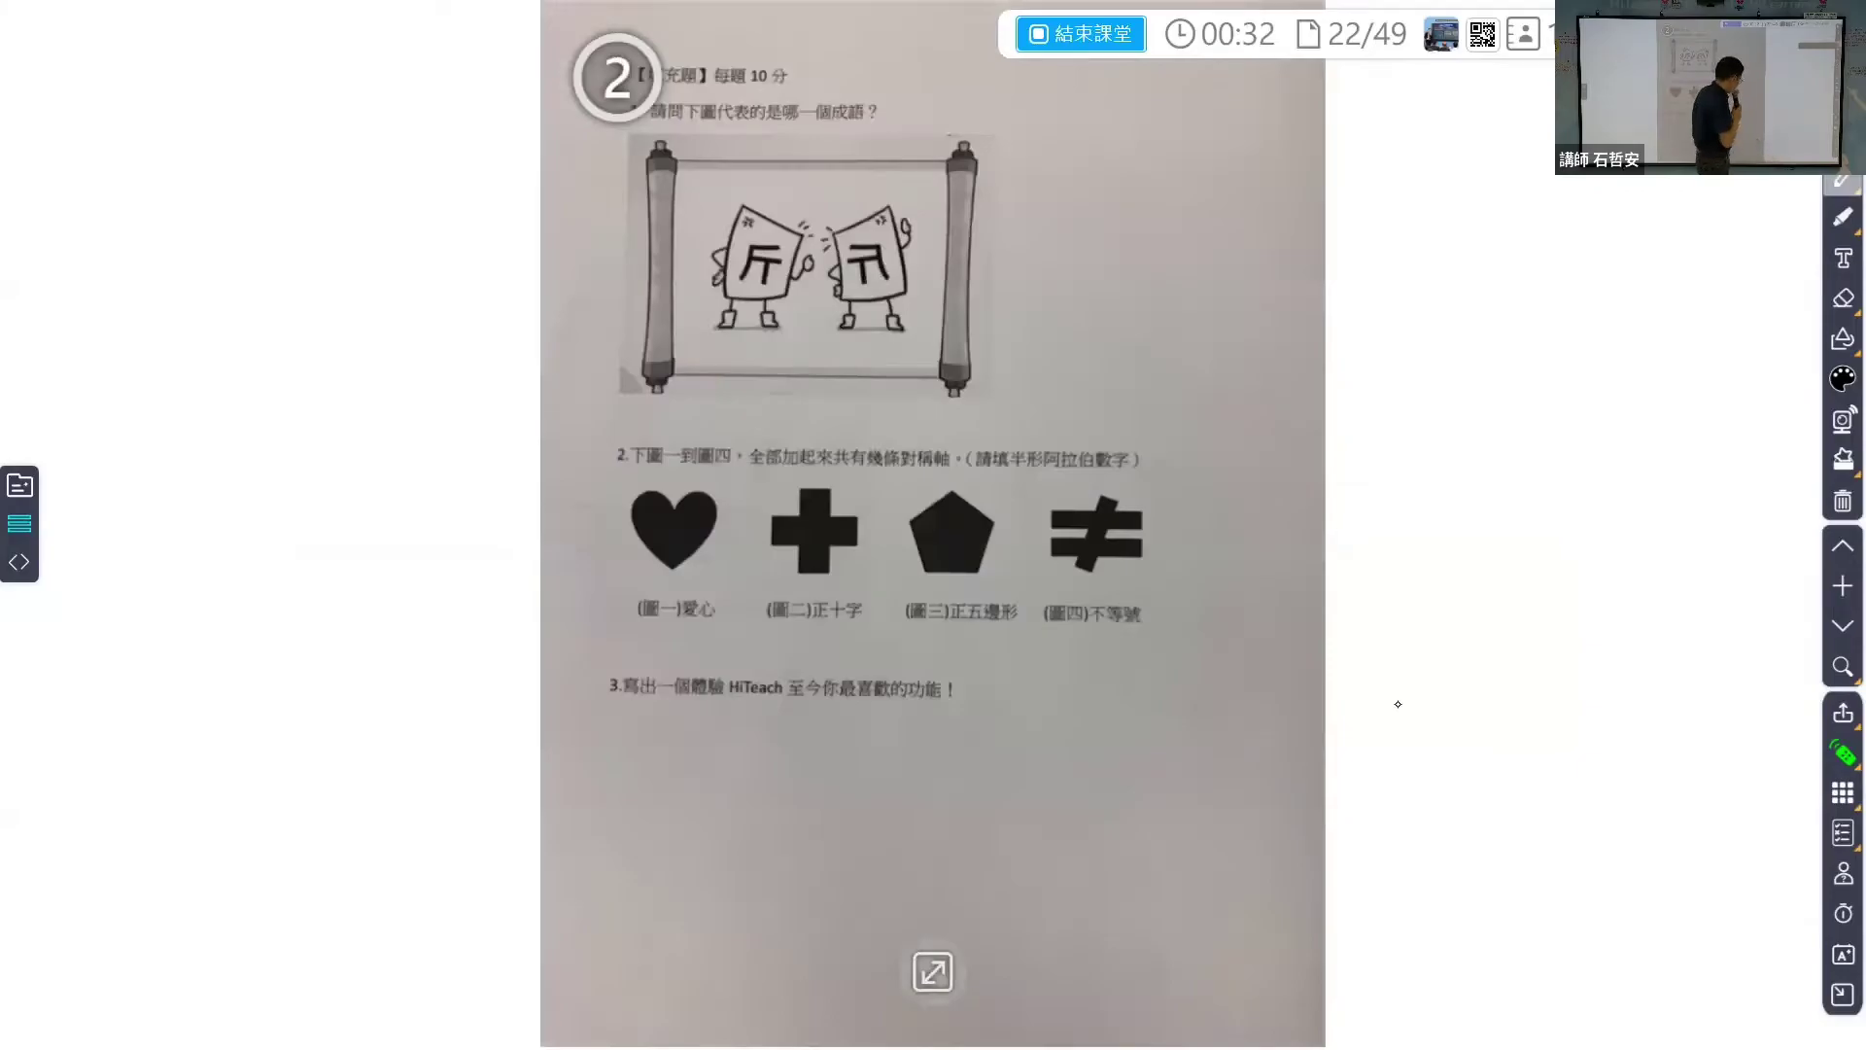
pyautogui.click(932, 971)
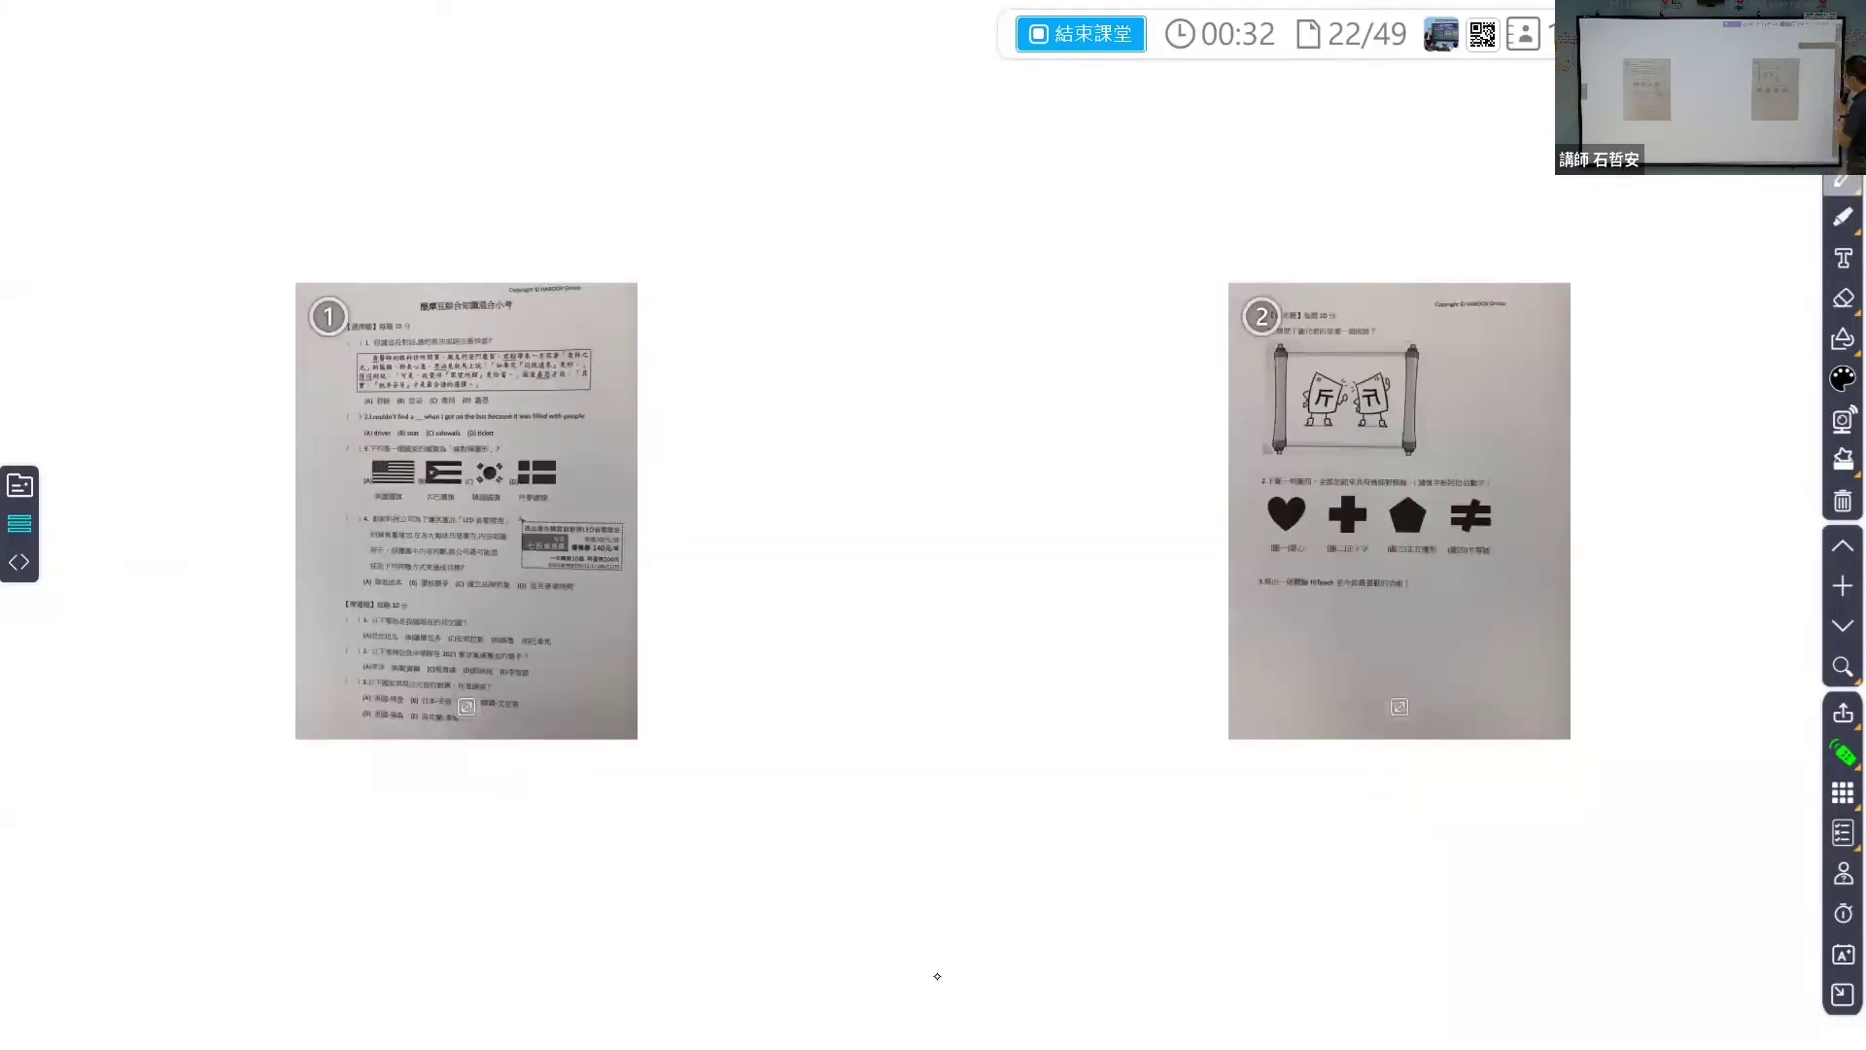
# Add a new blank page and draw a red ink arrow toward its lower right.
pyautogui.click(1841, 585)
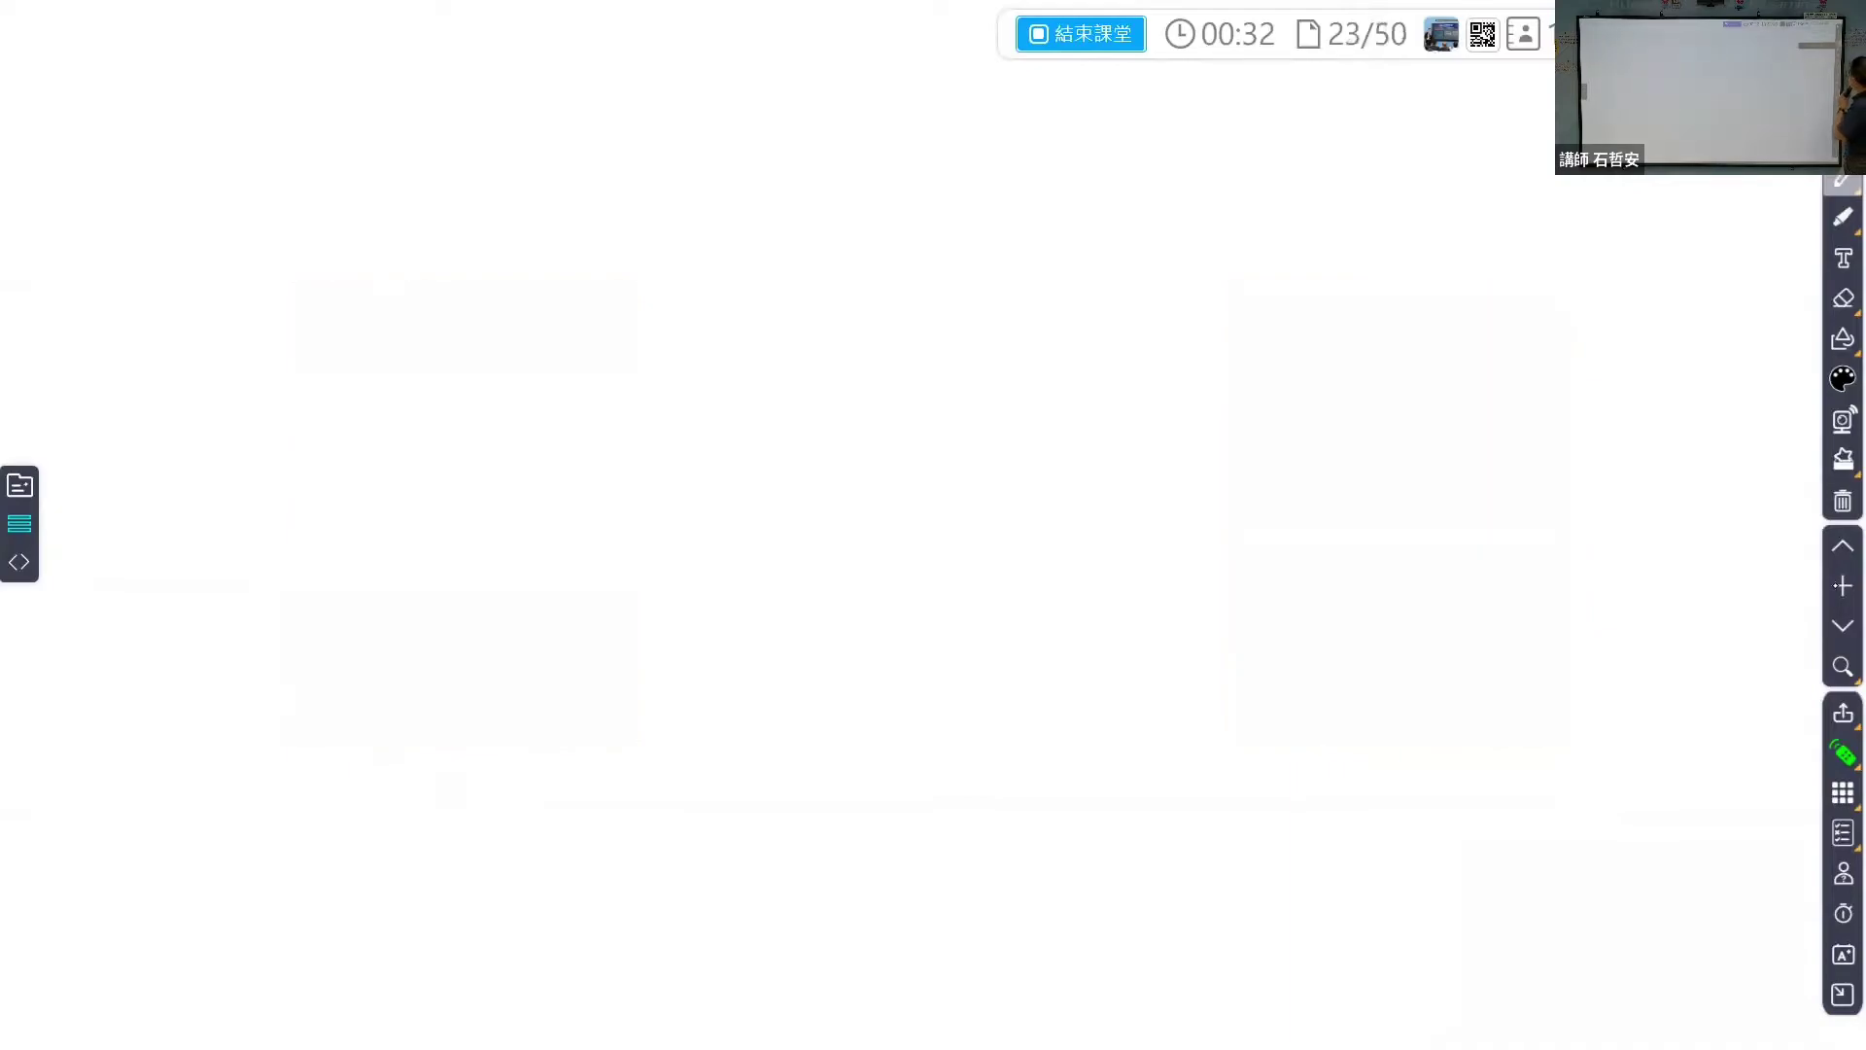
pyautogui.click(1842, 378)
pyautogui.click(1789, 410)
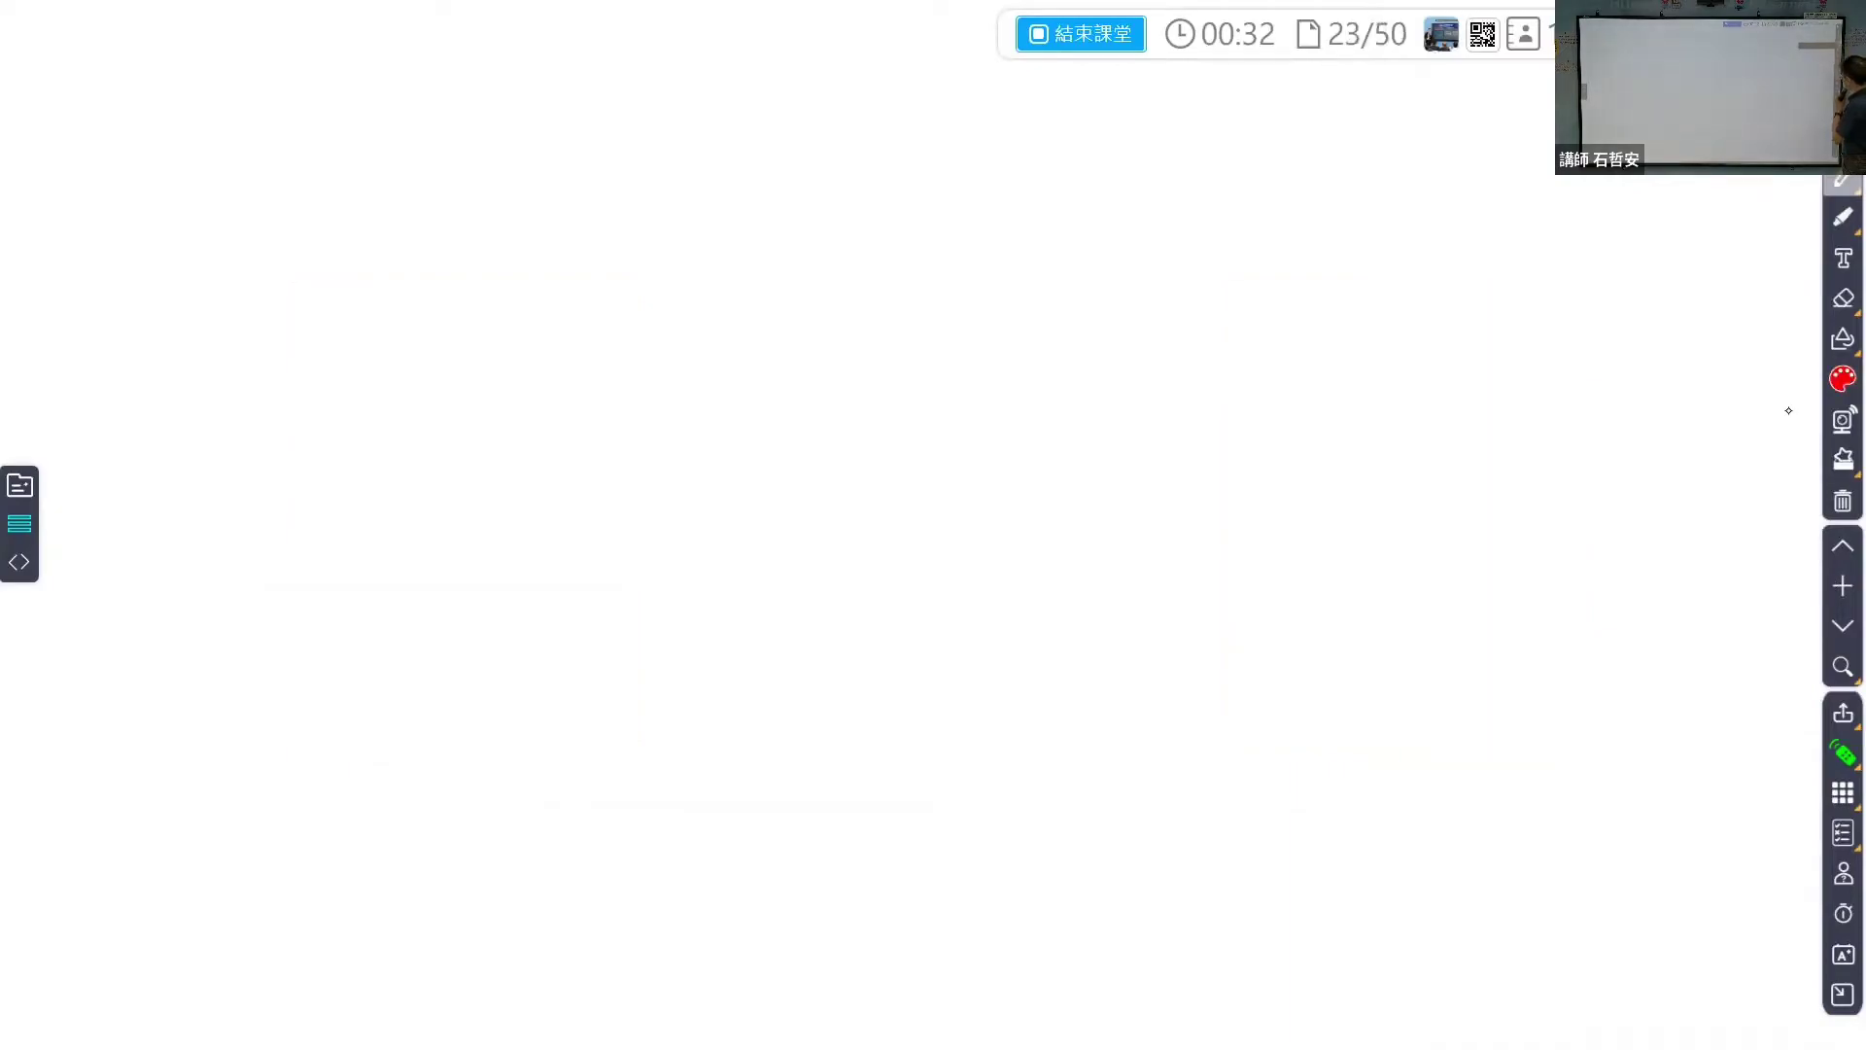
pyautogui.moveTo(1654, 669)
pyautogui.mouseDown()
pyautogui.moveTo(1666, 749)
pyautogui.moveTo(1798, 848)
pyautogui.moveTo(1755, 883)
pyautogui.mouseUp()
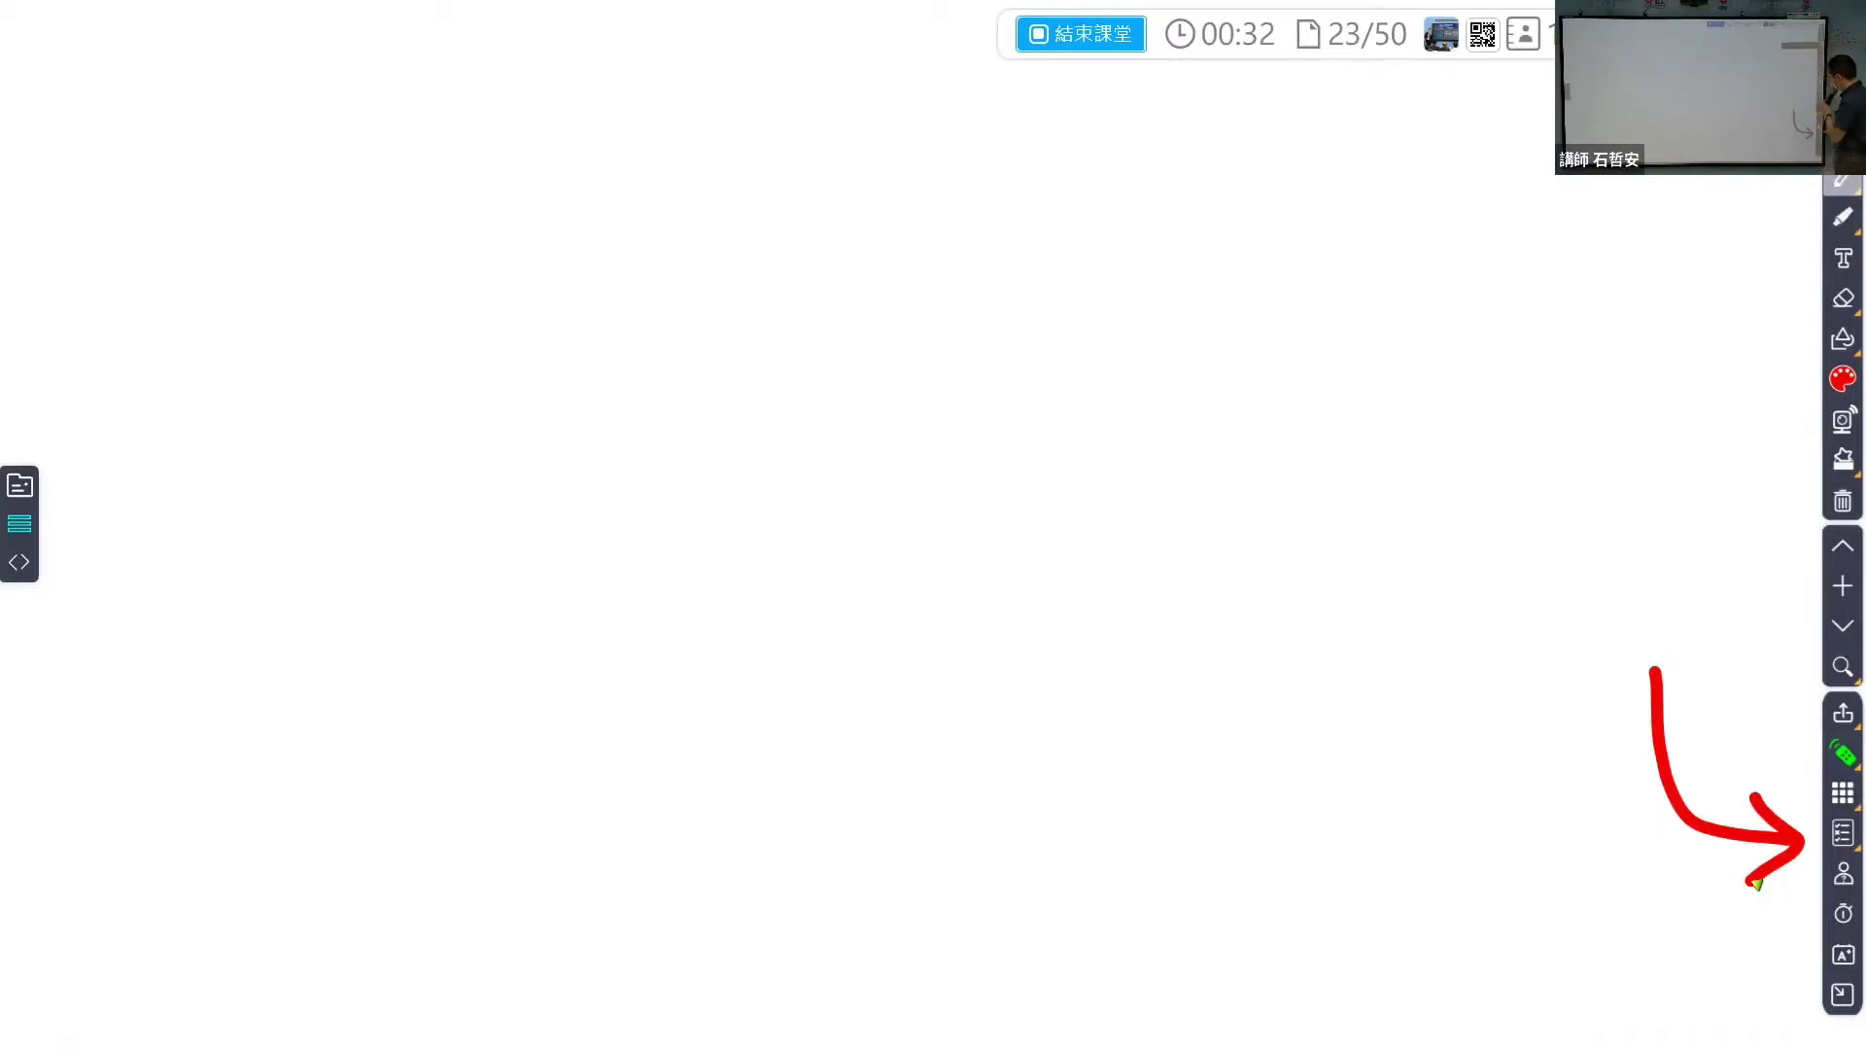
# Open the 隨堂紙本測驗 paper test setup from the right toolbar's test options.
pyautogui.click(1843, 833)
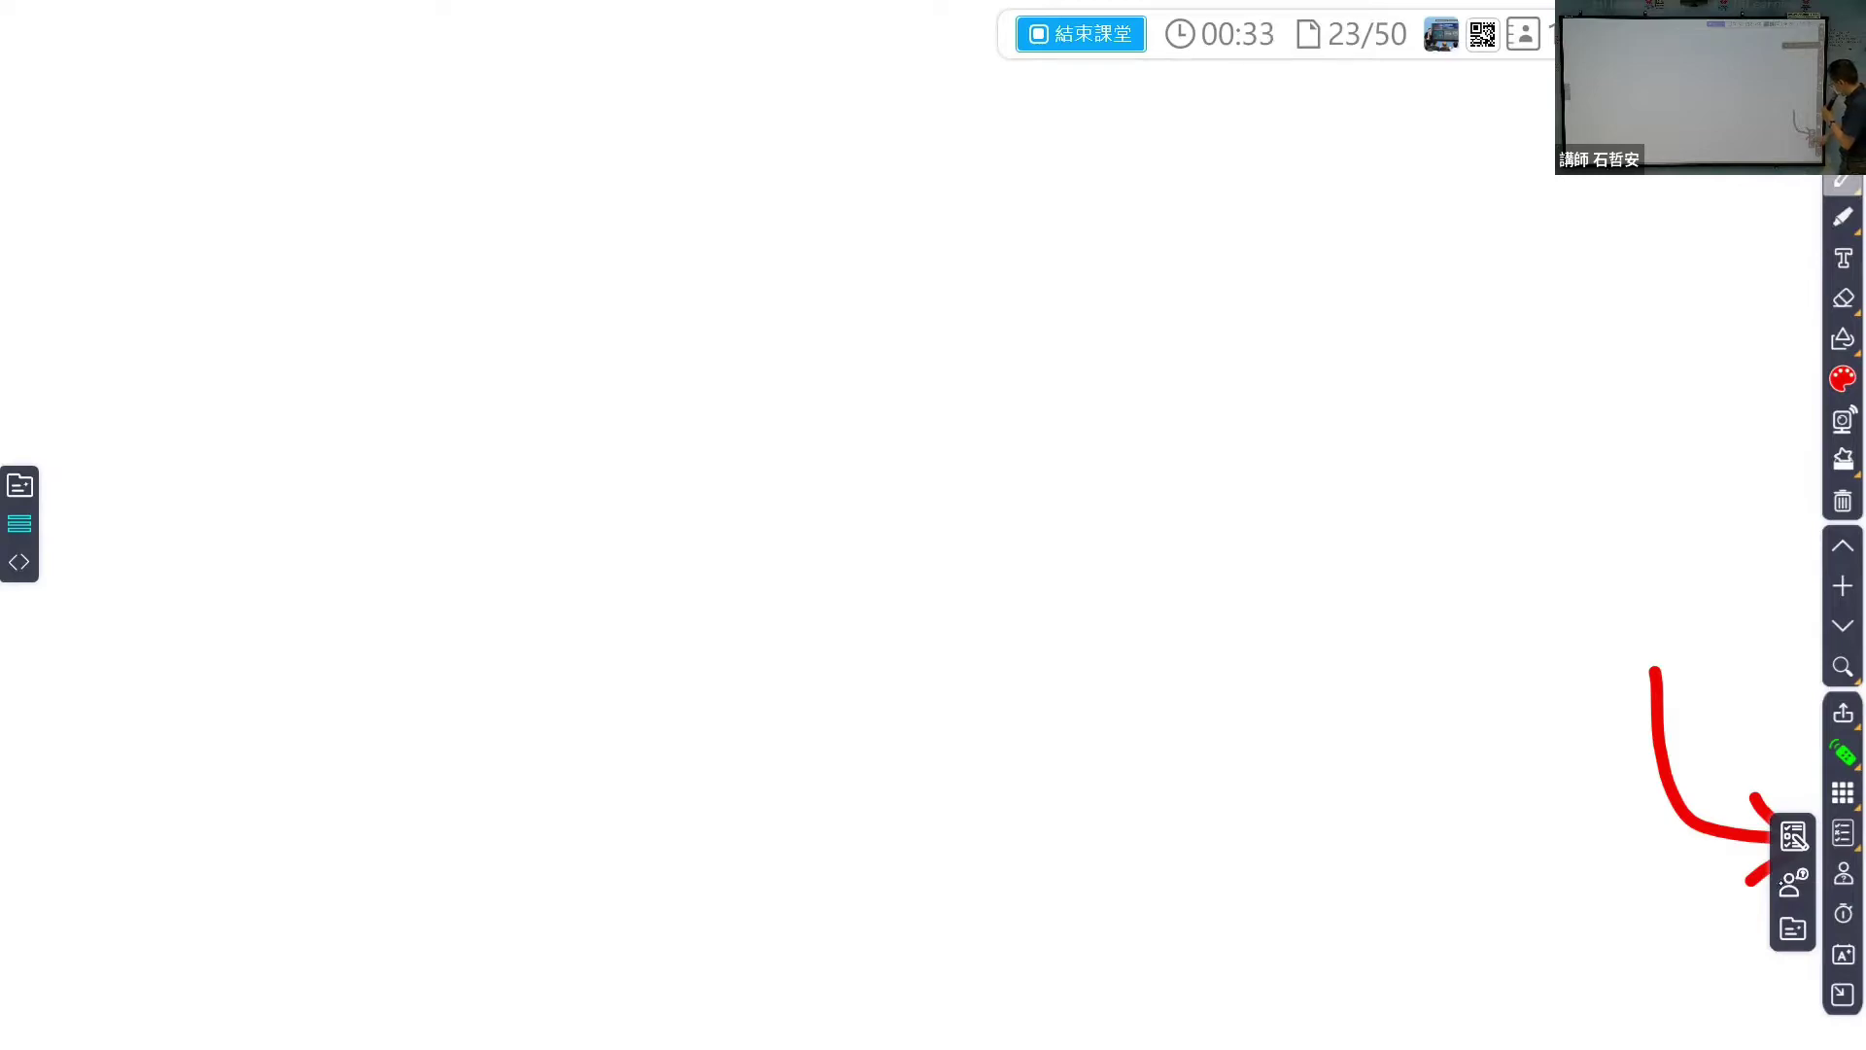
pyautogui.click(1793, 836)
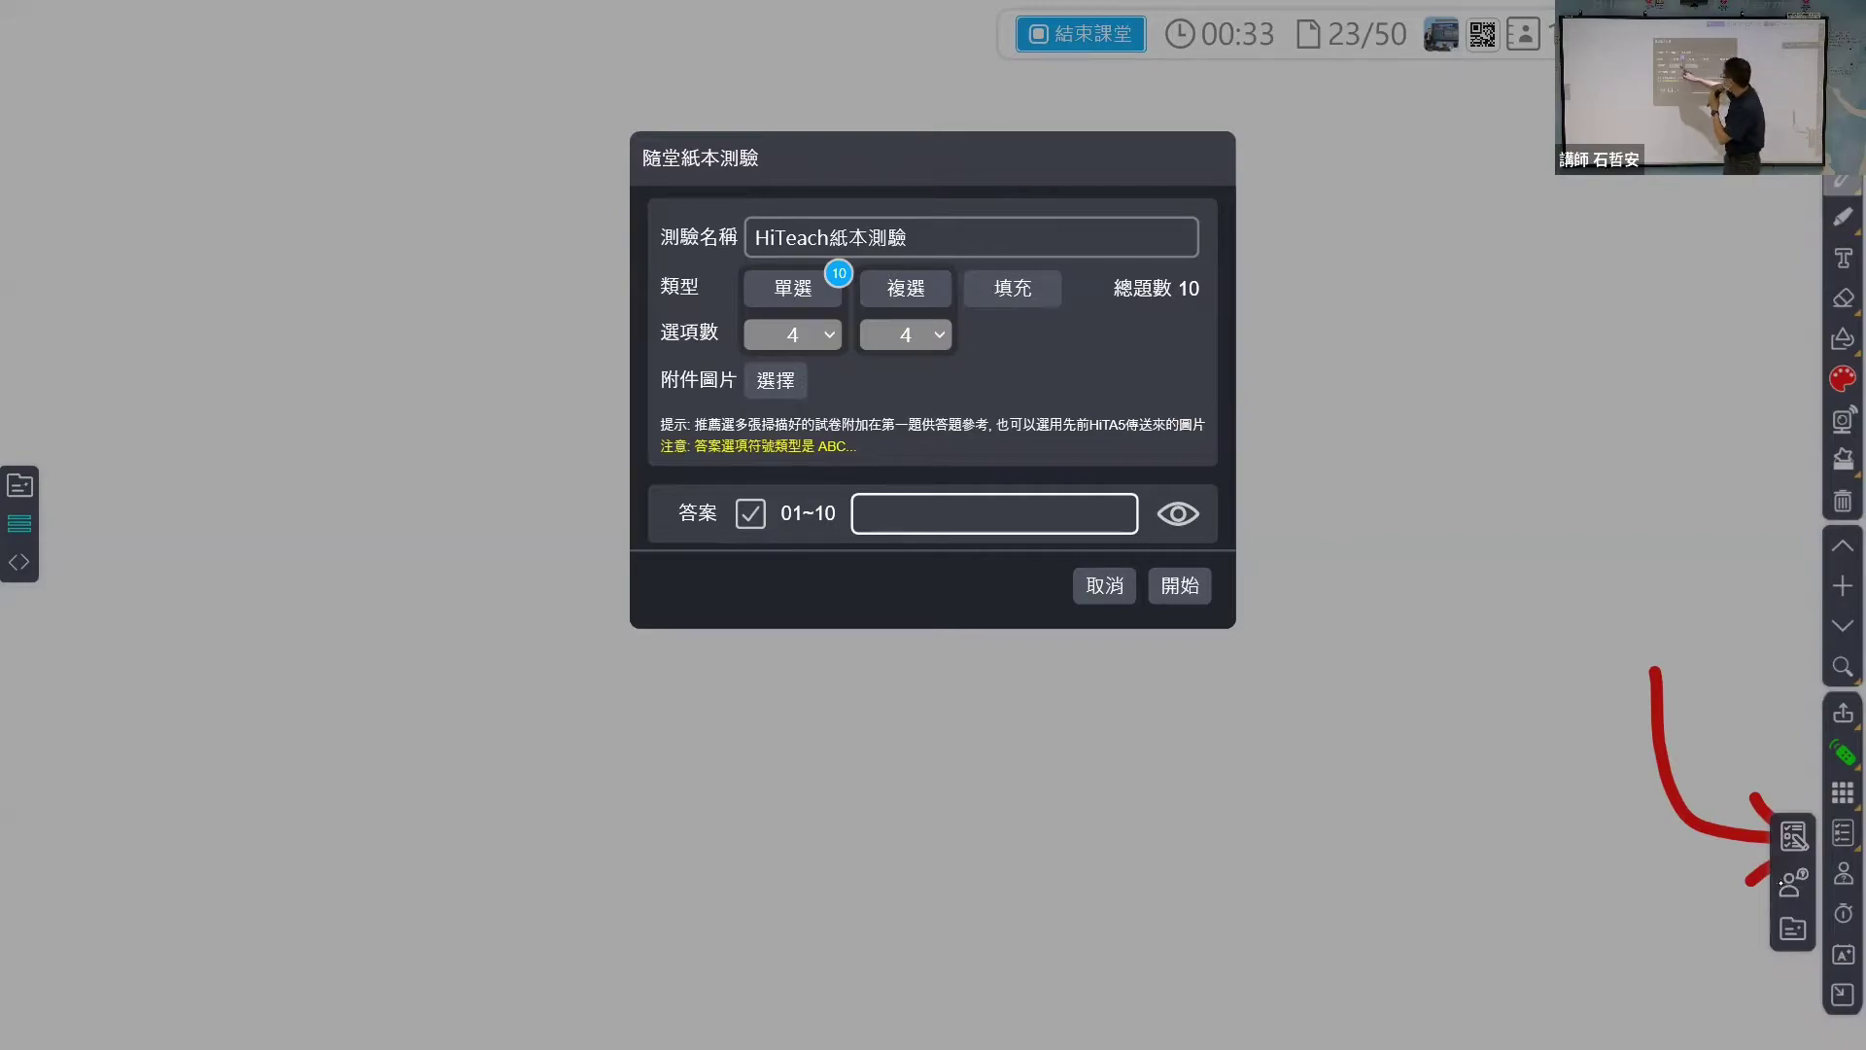
# Set the paper test to 4 single-choice, 3 multiple-choice and 3 fill-in questions.
pyautogui.click(794, 288)
pyautogui.click(866, 468)
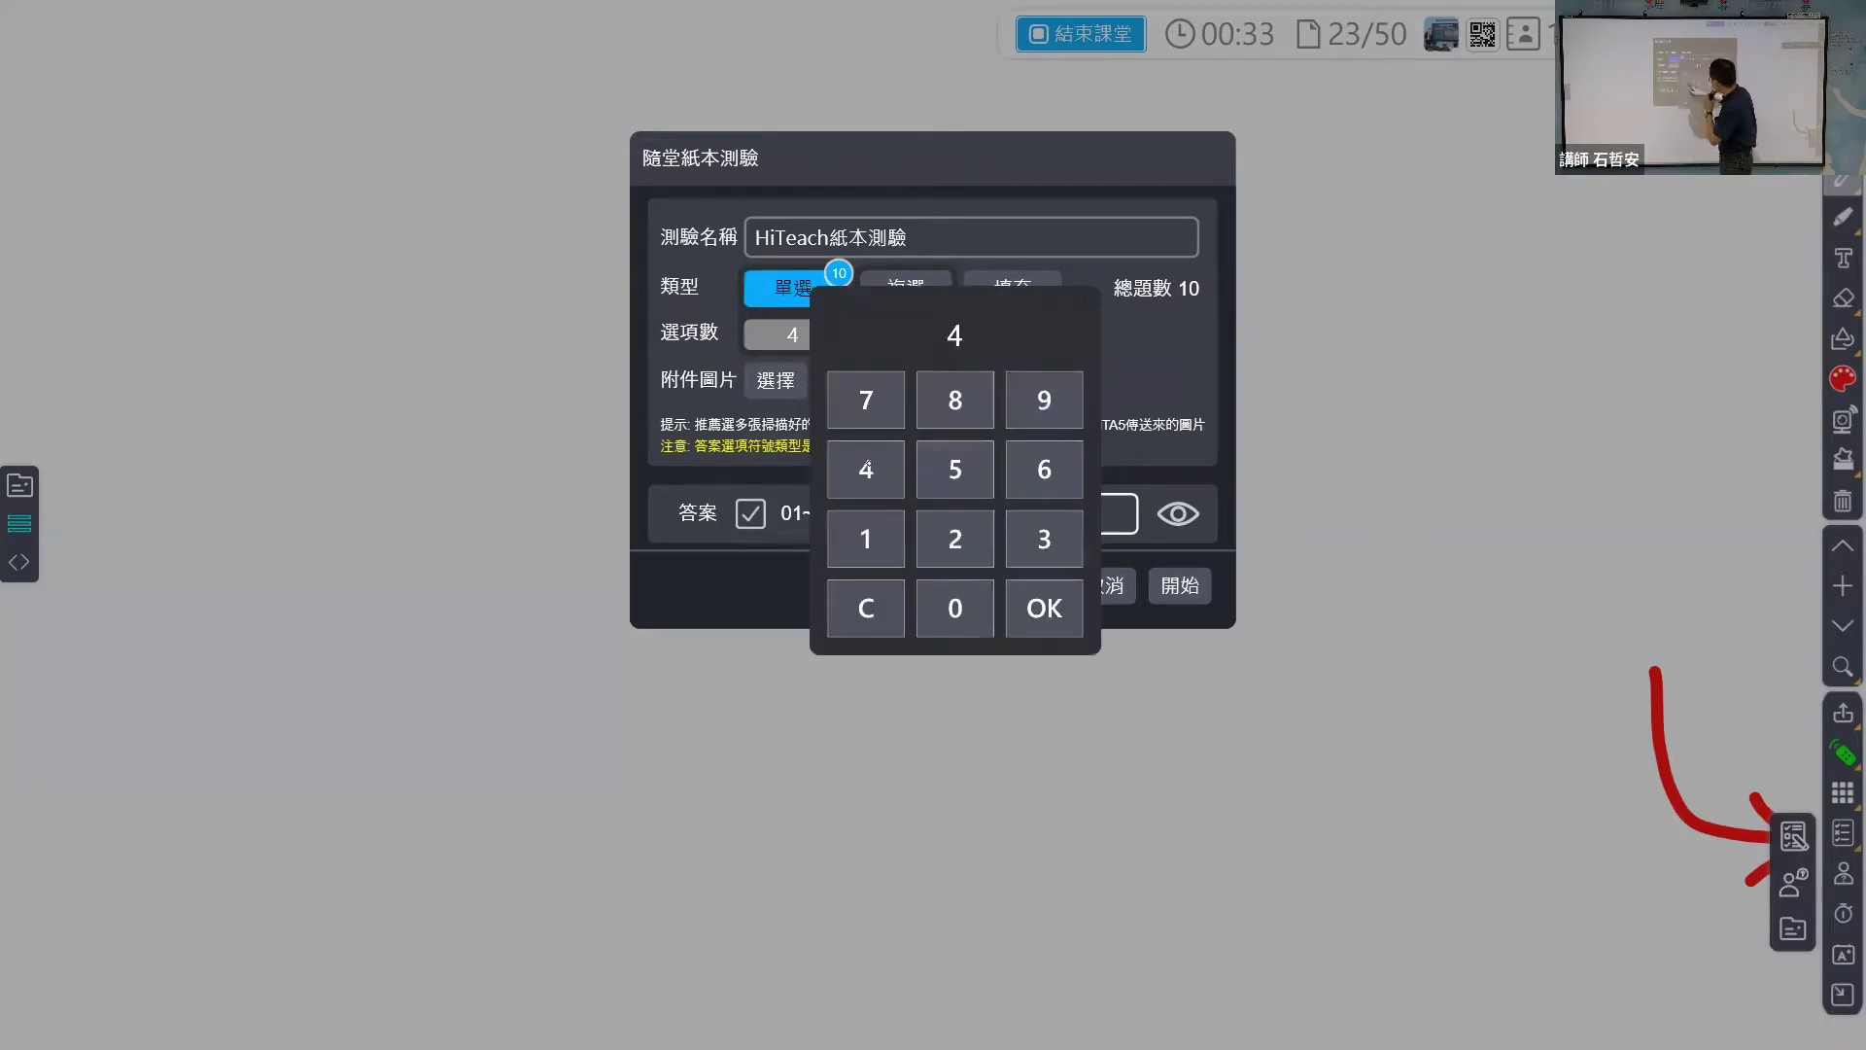
pyautogui.click(1044, 608)
pyautogui.click(910, 288)
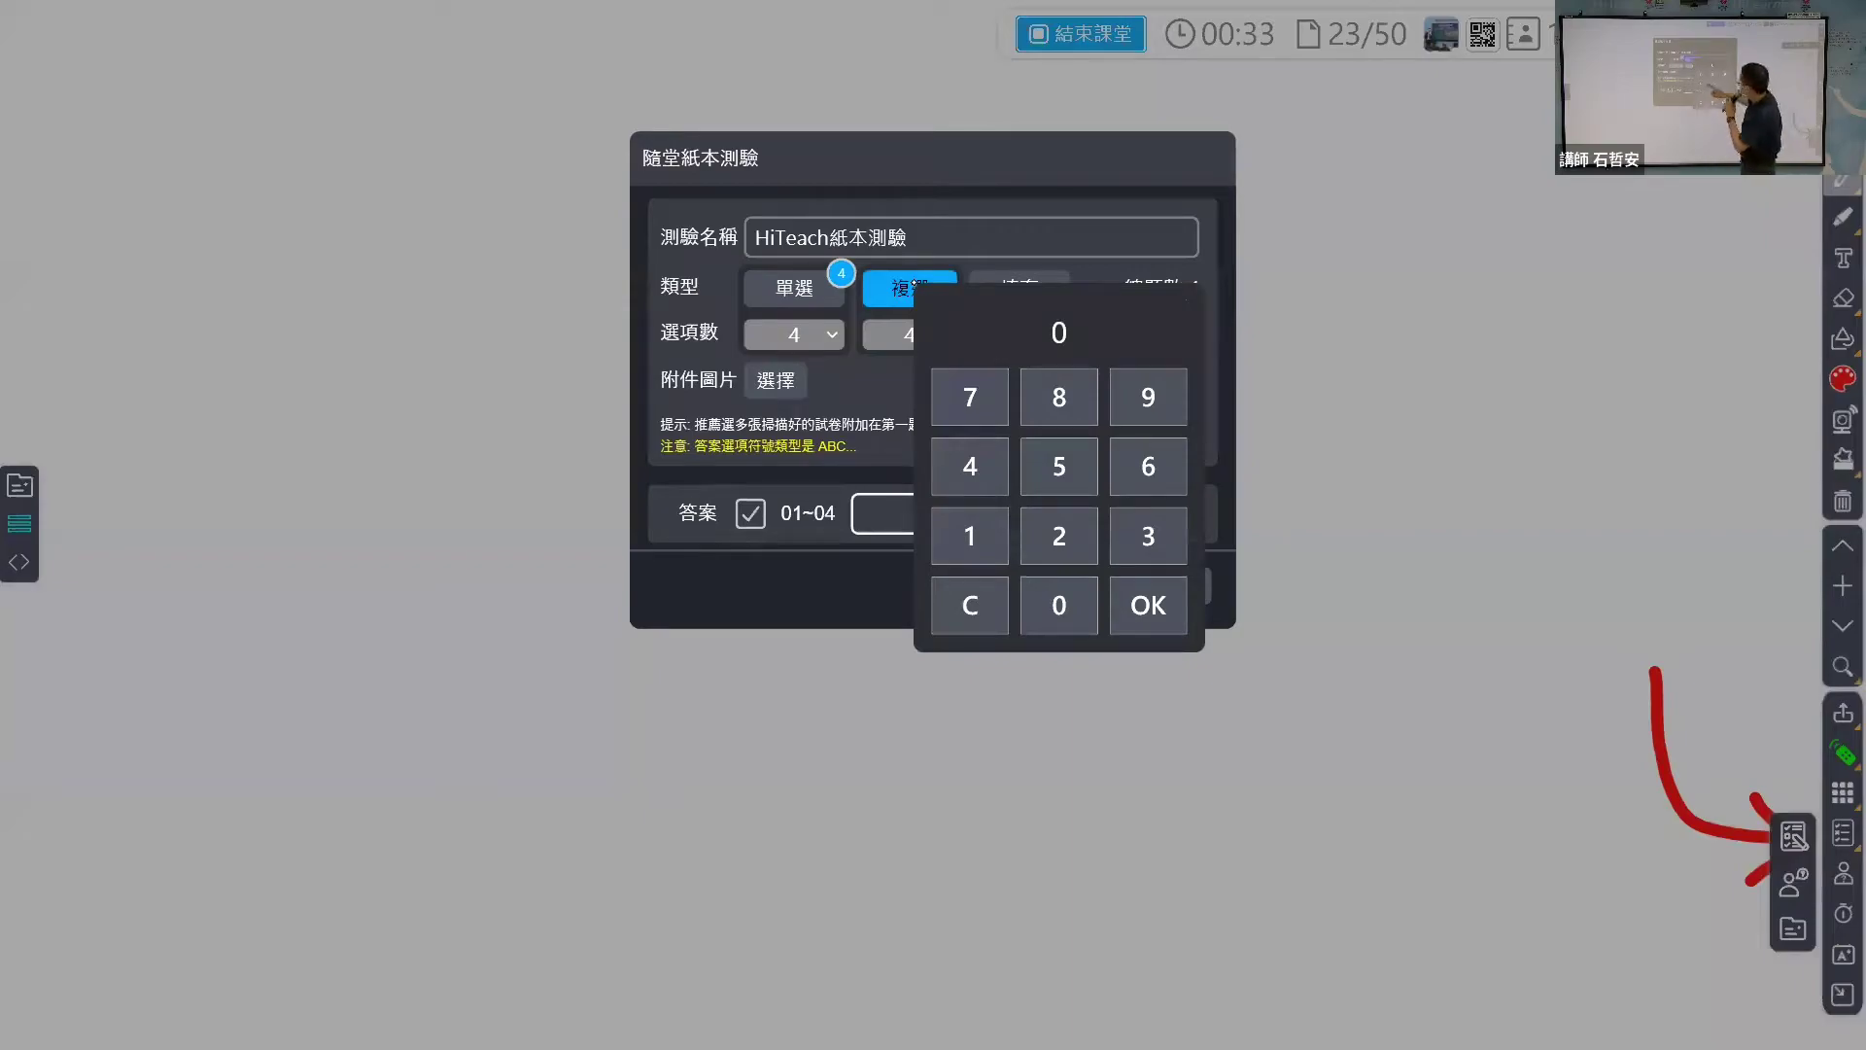
pyautogui.click(1143, 542)
pyautogui.click(1148, 605)
pyautogui.click(1020, 288)
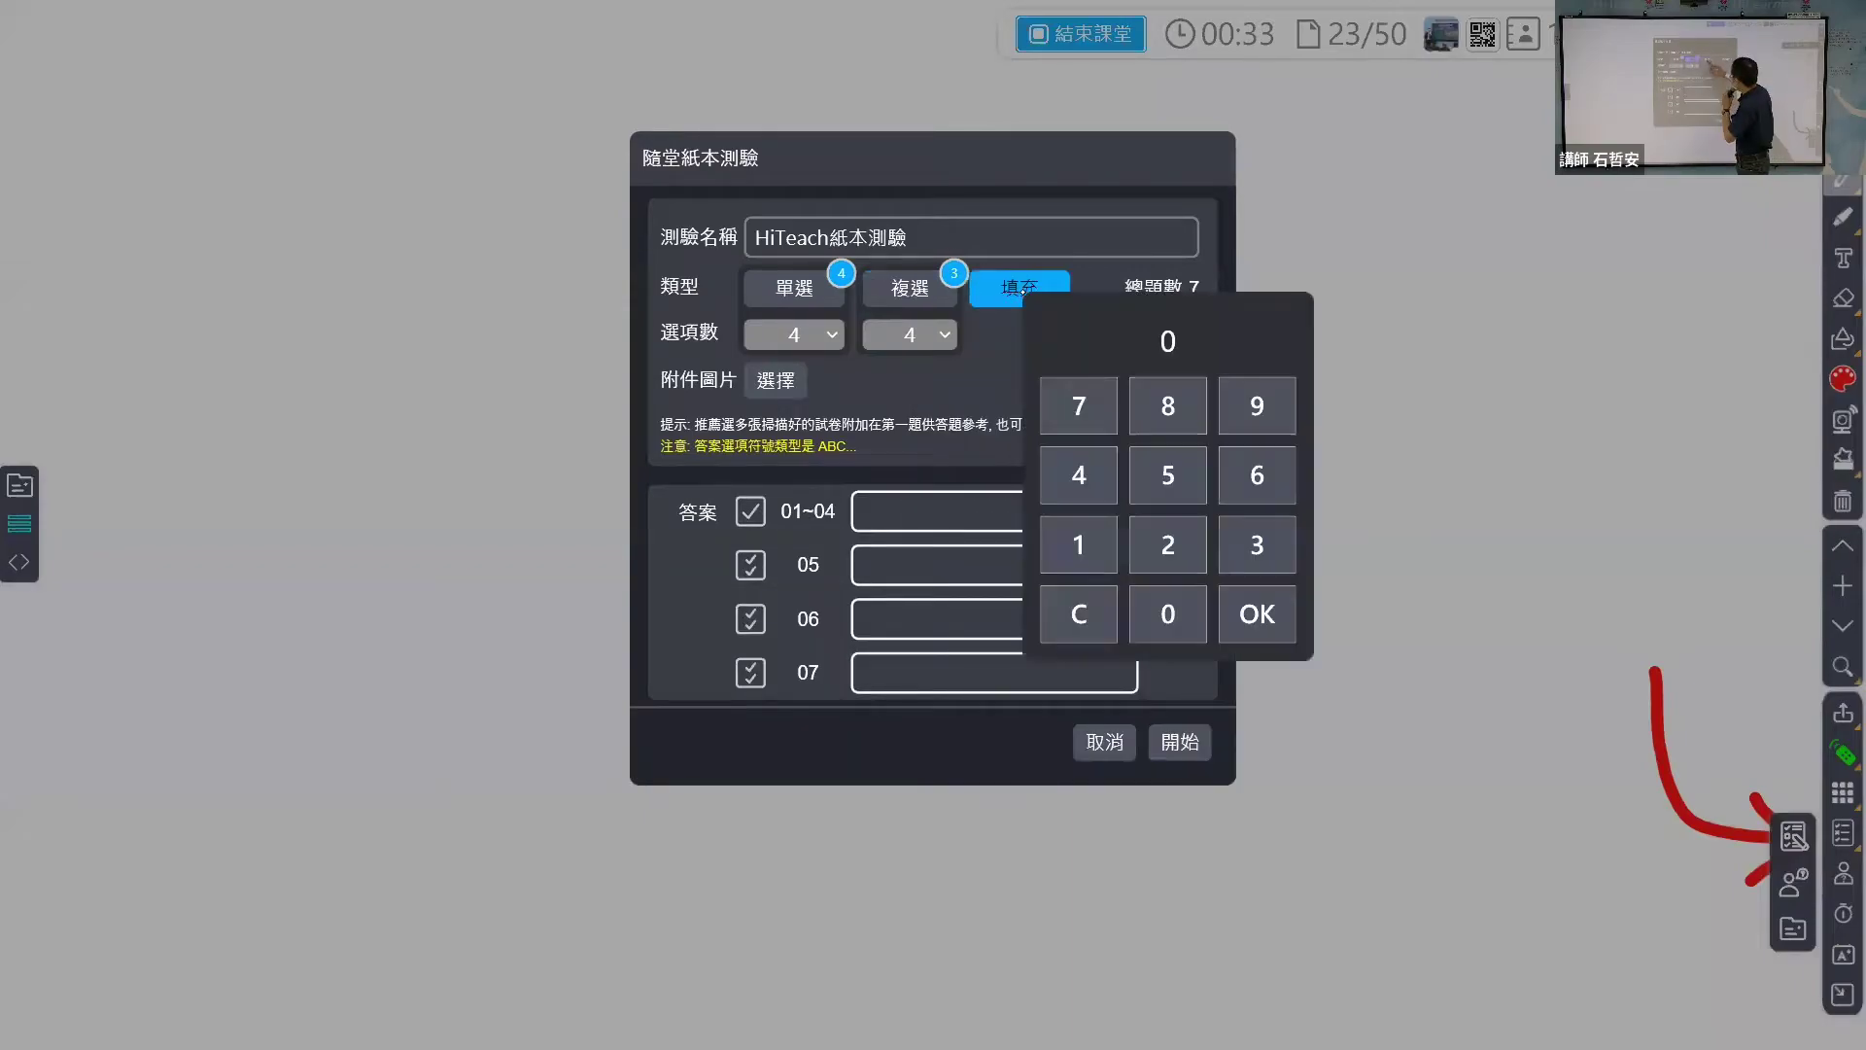
pyautogui.click(1256, 544)
pyautogui.click(1257, 613)
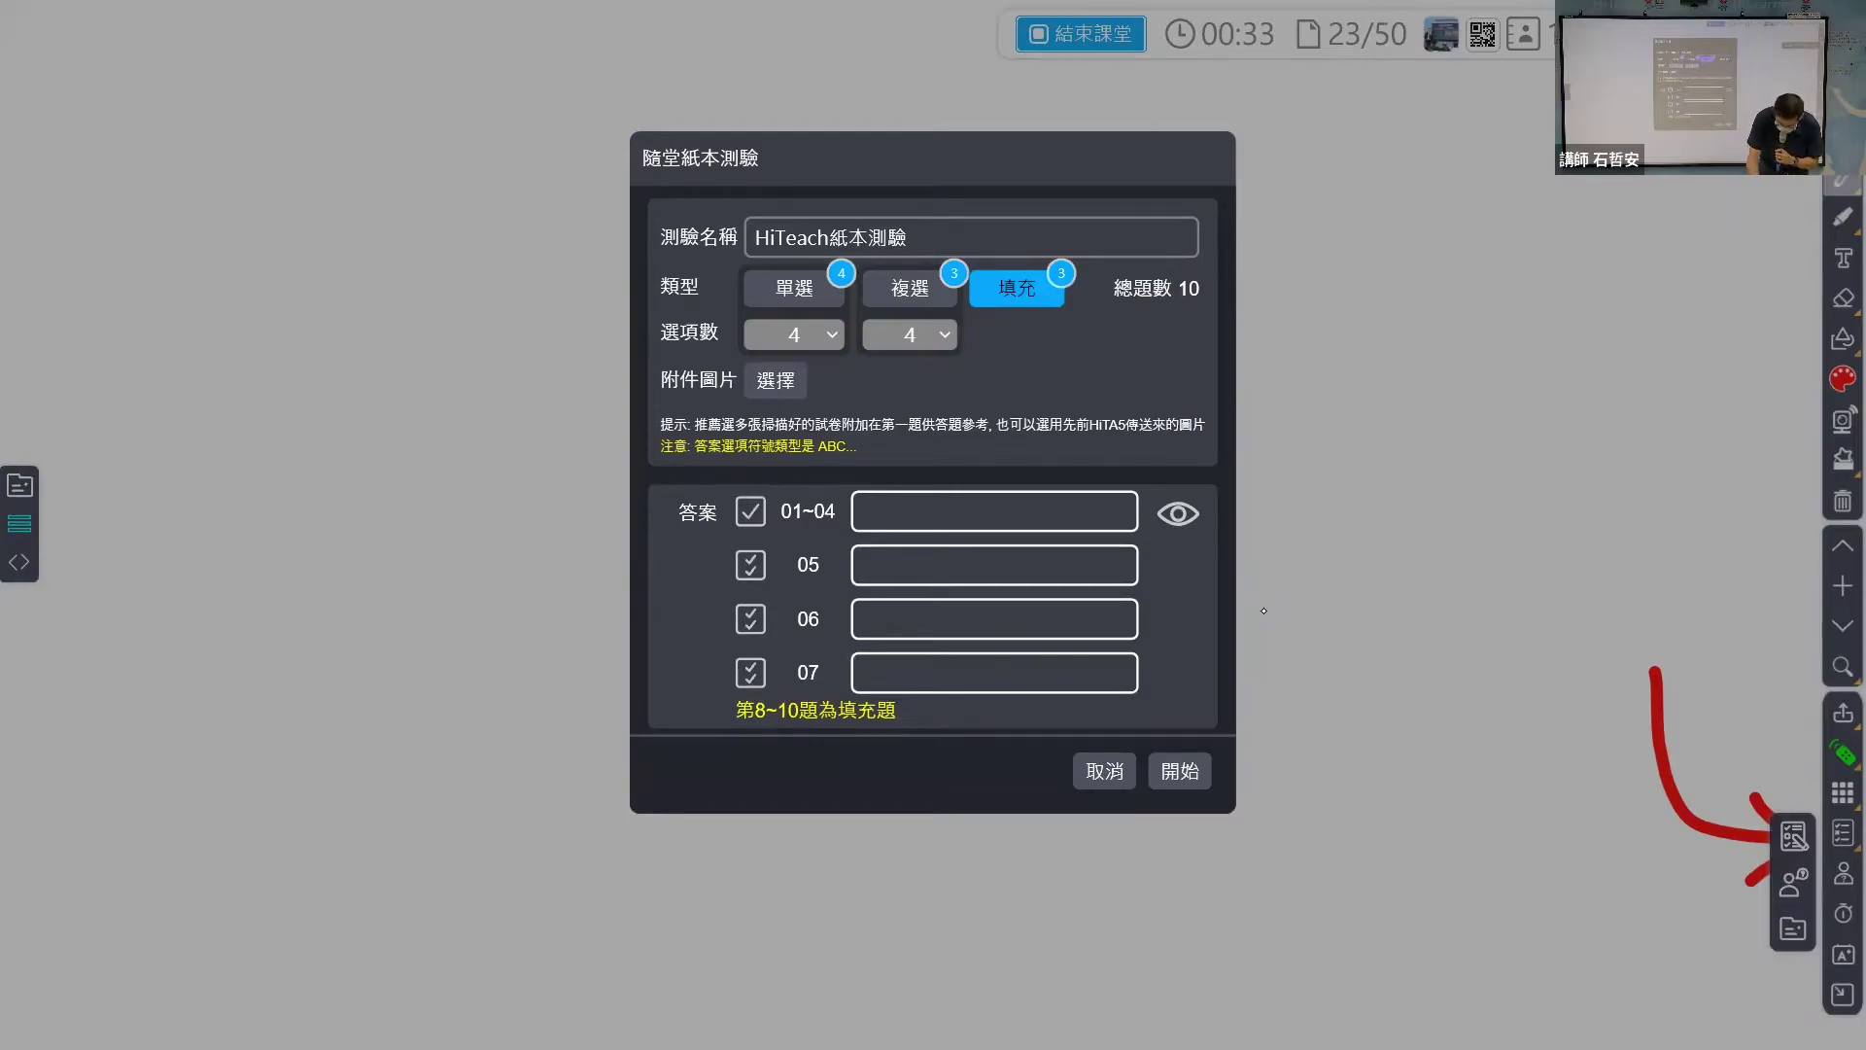
# Give the multiple-choice questions 5 options and select the first test-paper photo to attach.
pyautogui.click(925, 336)
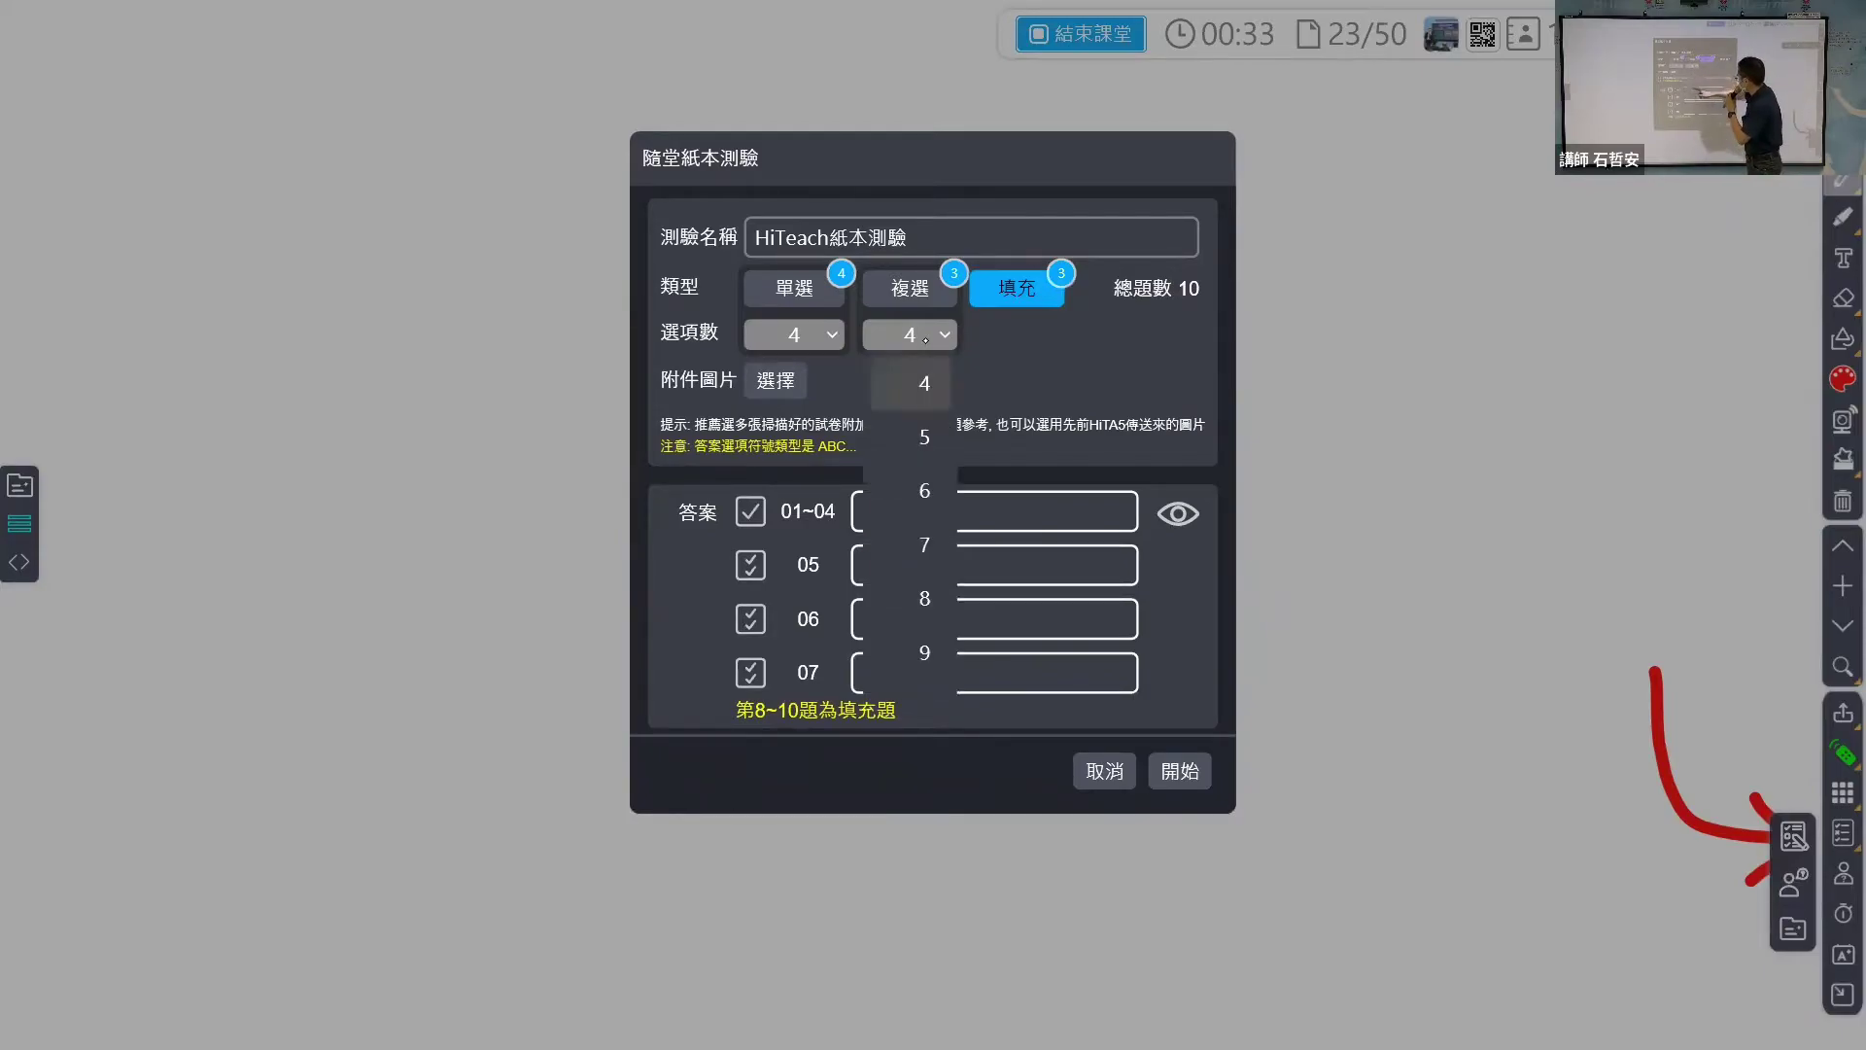
pyautogui.click(921, 438)
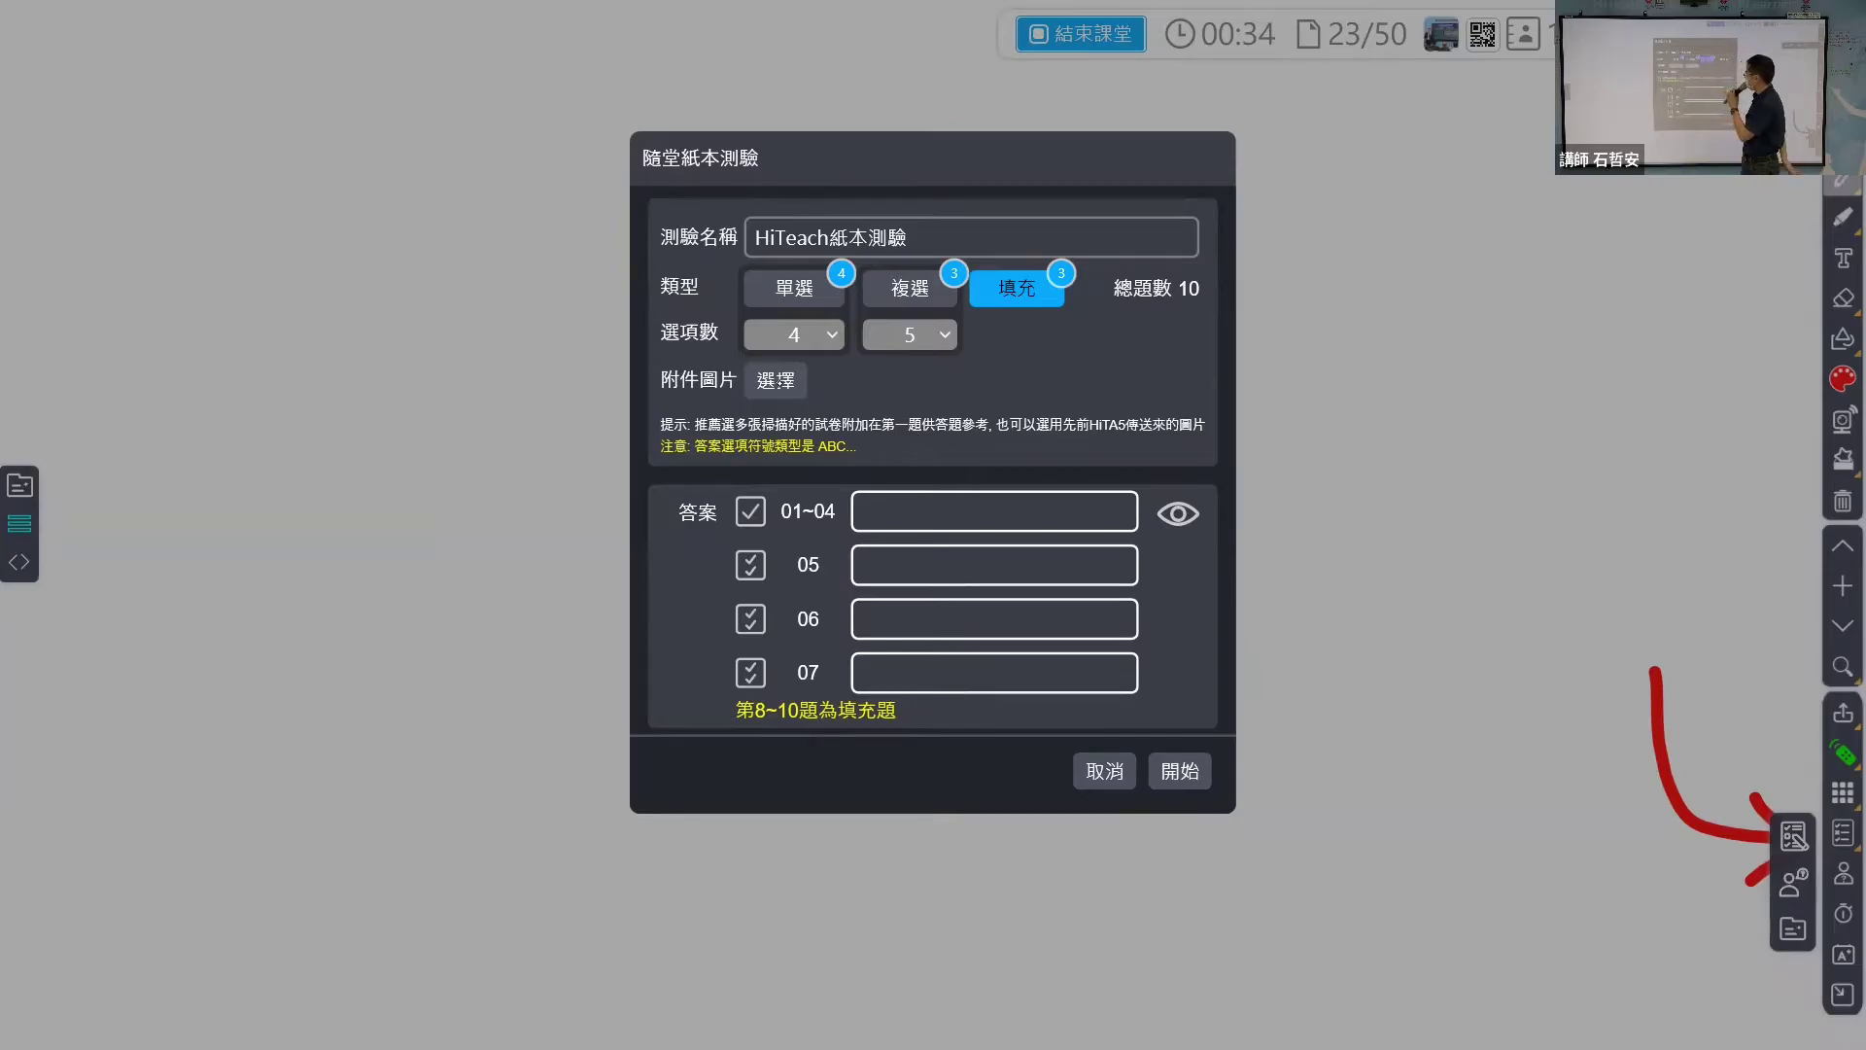
pyautogui.click(777, 381)
pyautogui.click(1184, 350)
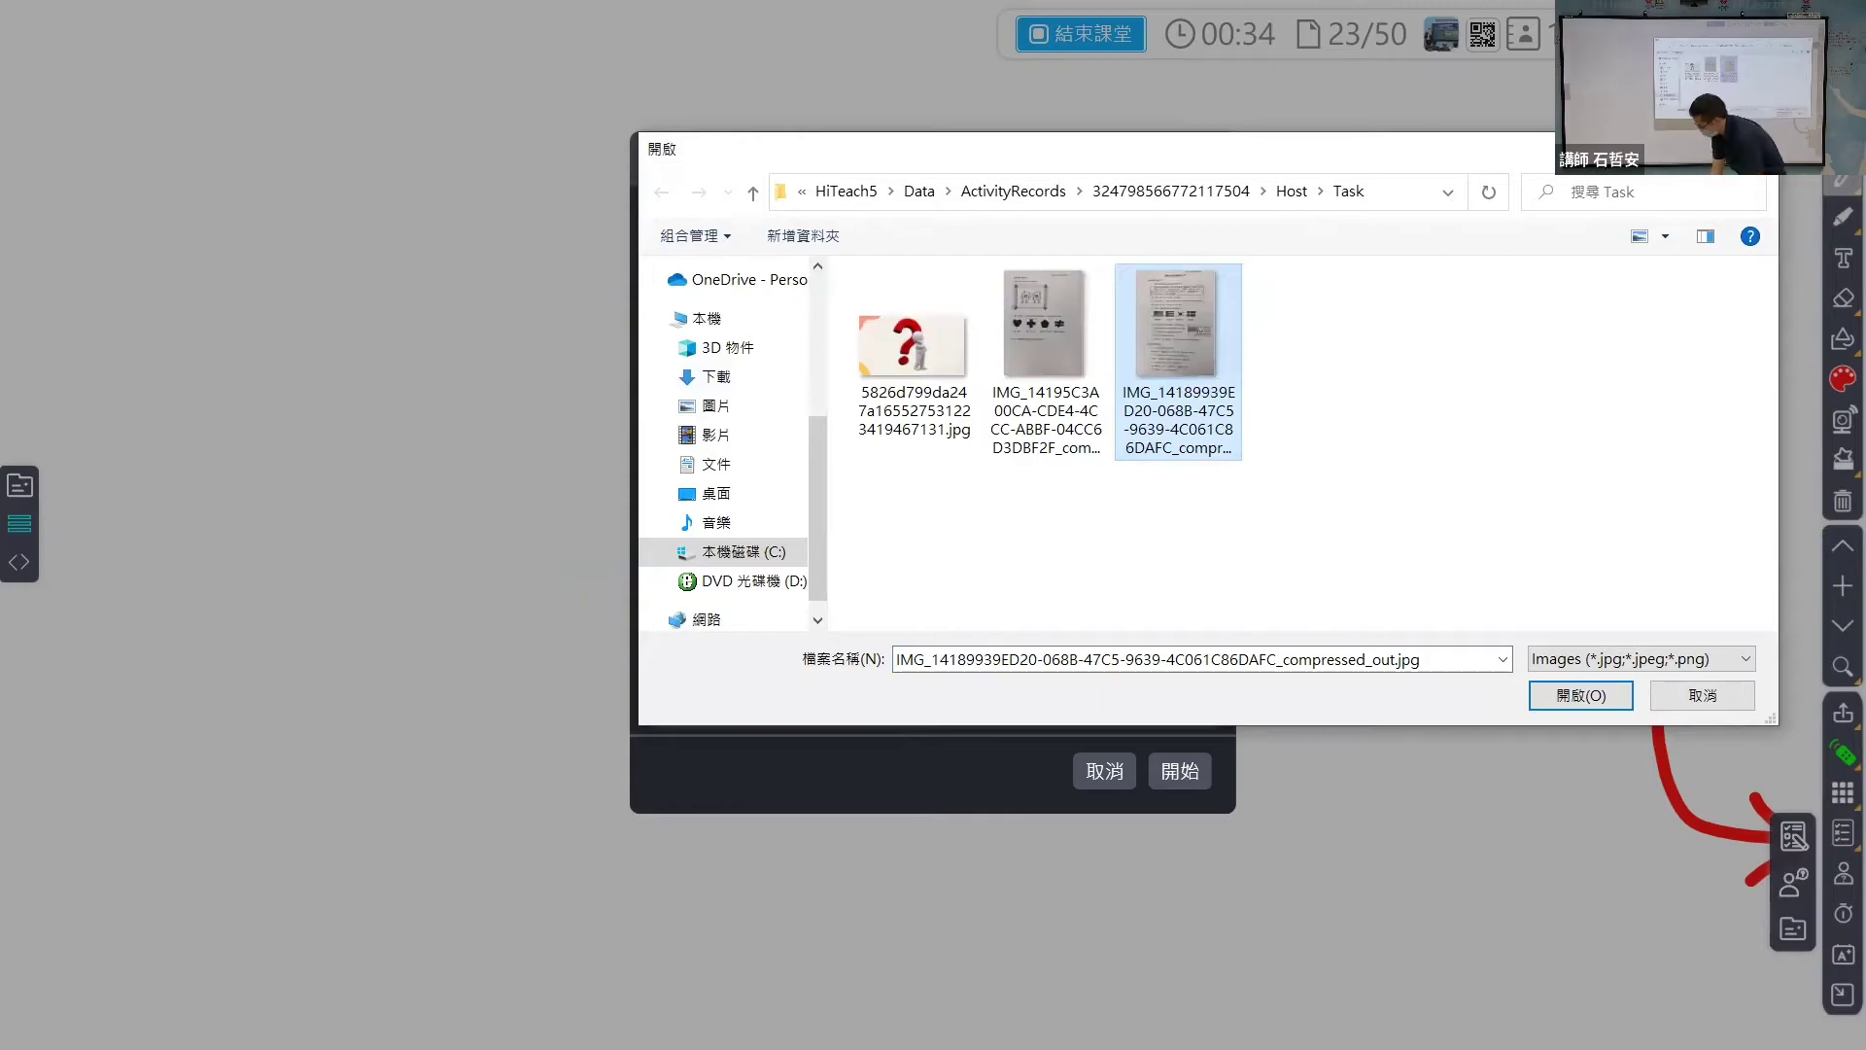
# Add the second IMG_ scan to the selection and attach both exam photos to the quiz.
pyautogui.keyDown('ctrl'); pyautogui.click(1006, 336); pyautogui.keyUp('ctrl')
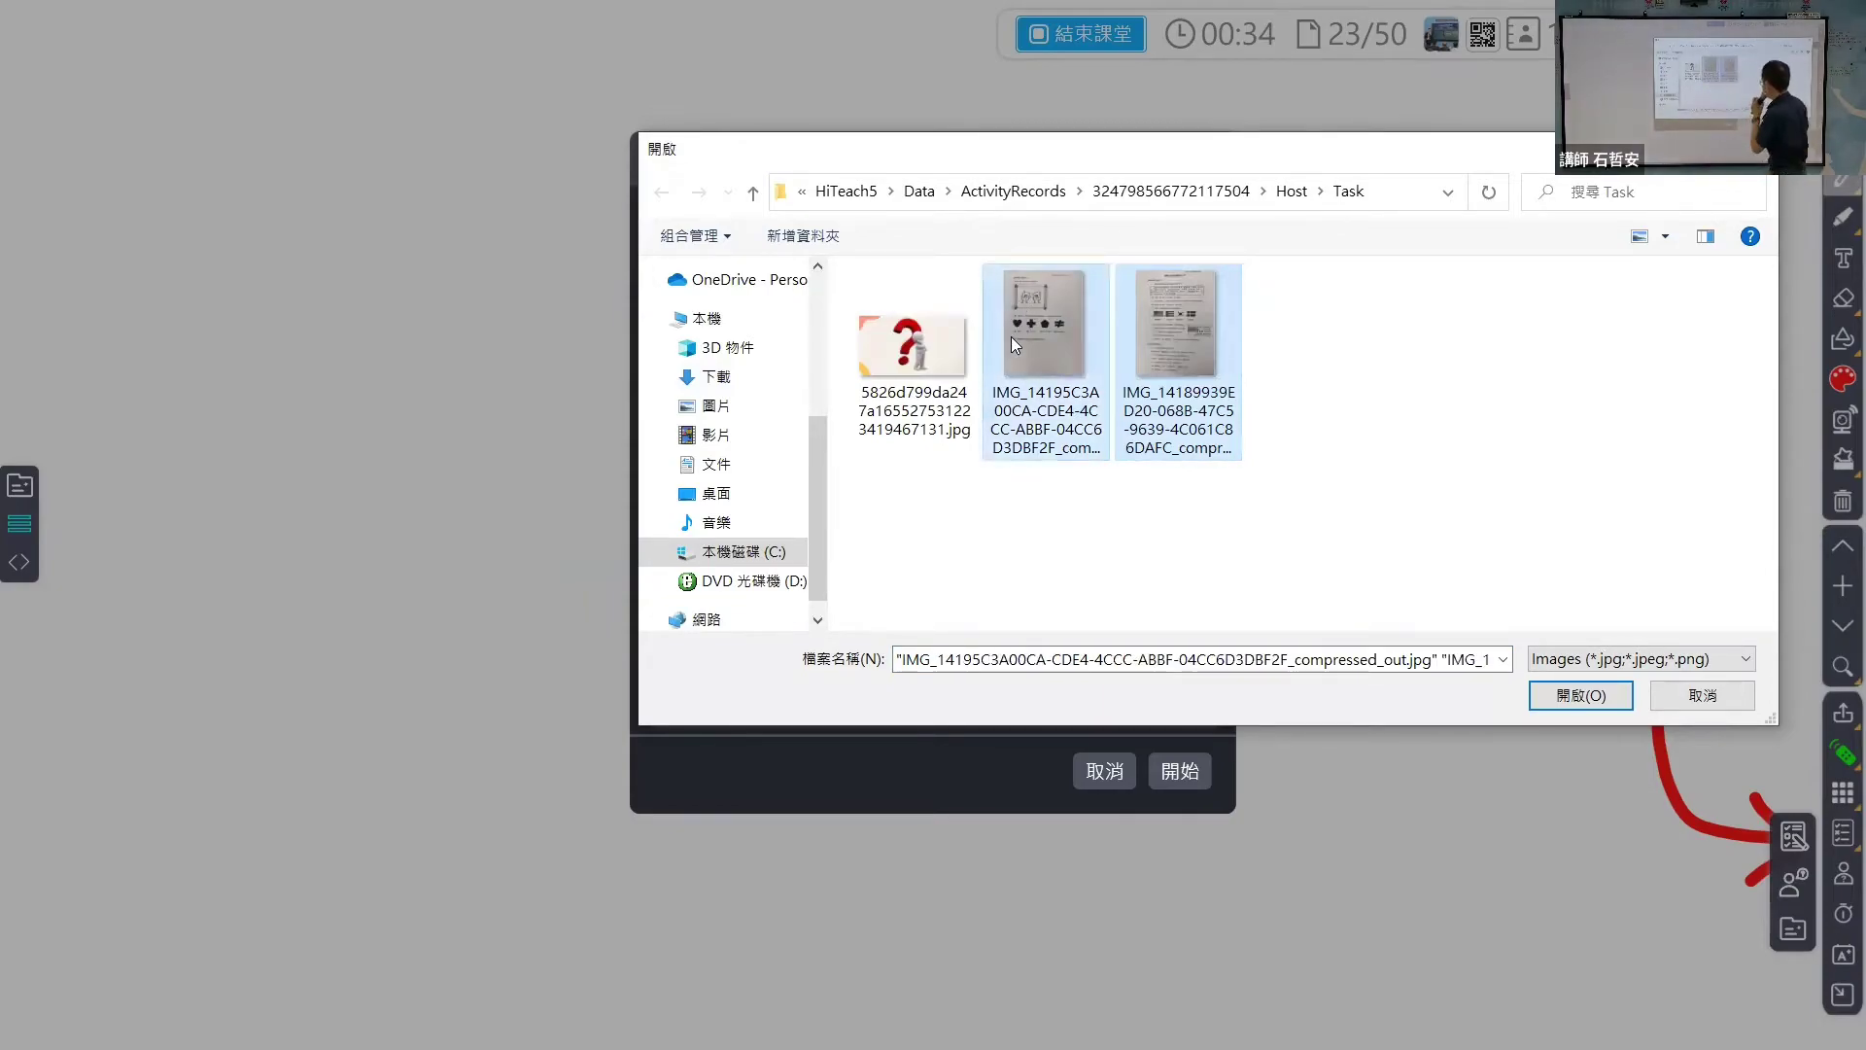
pyautogui.click(1563, 697)
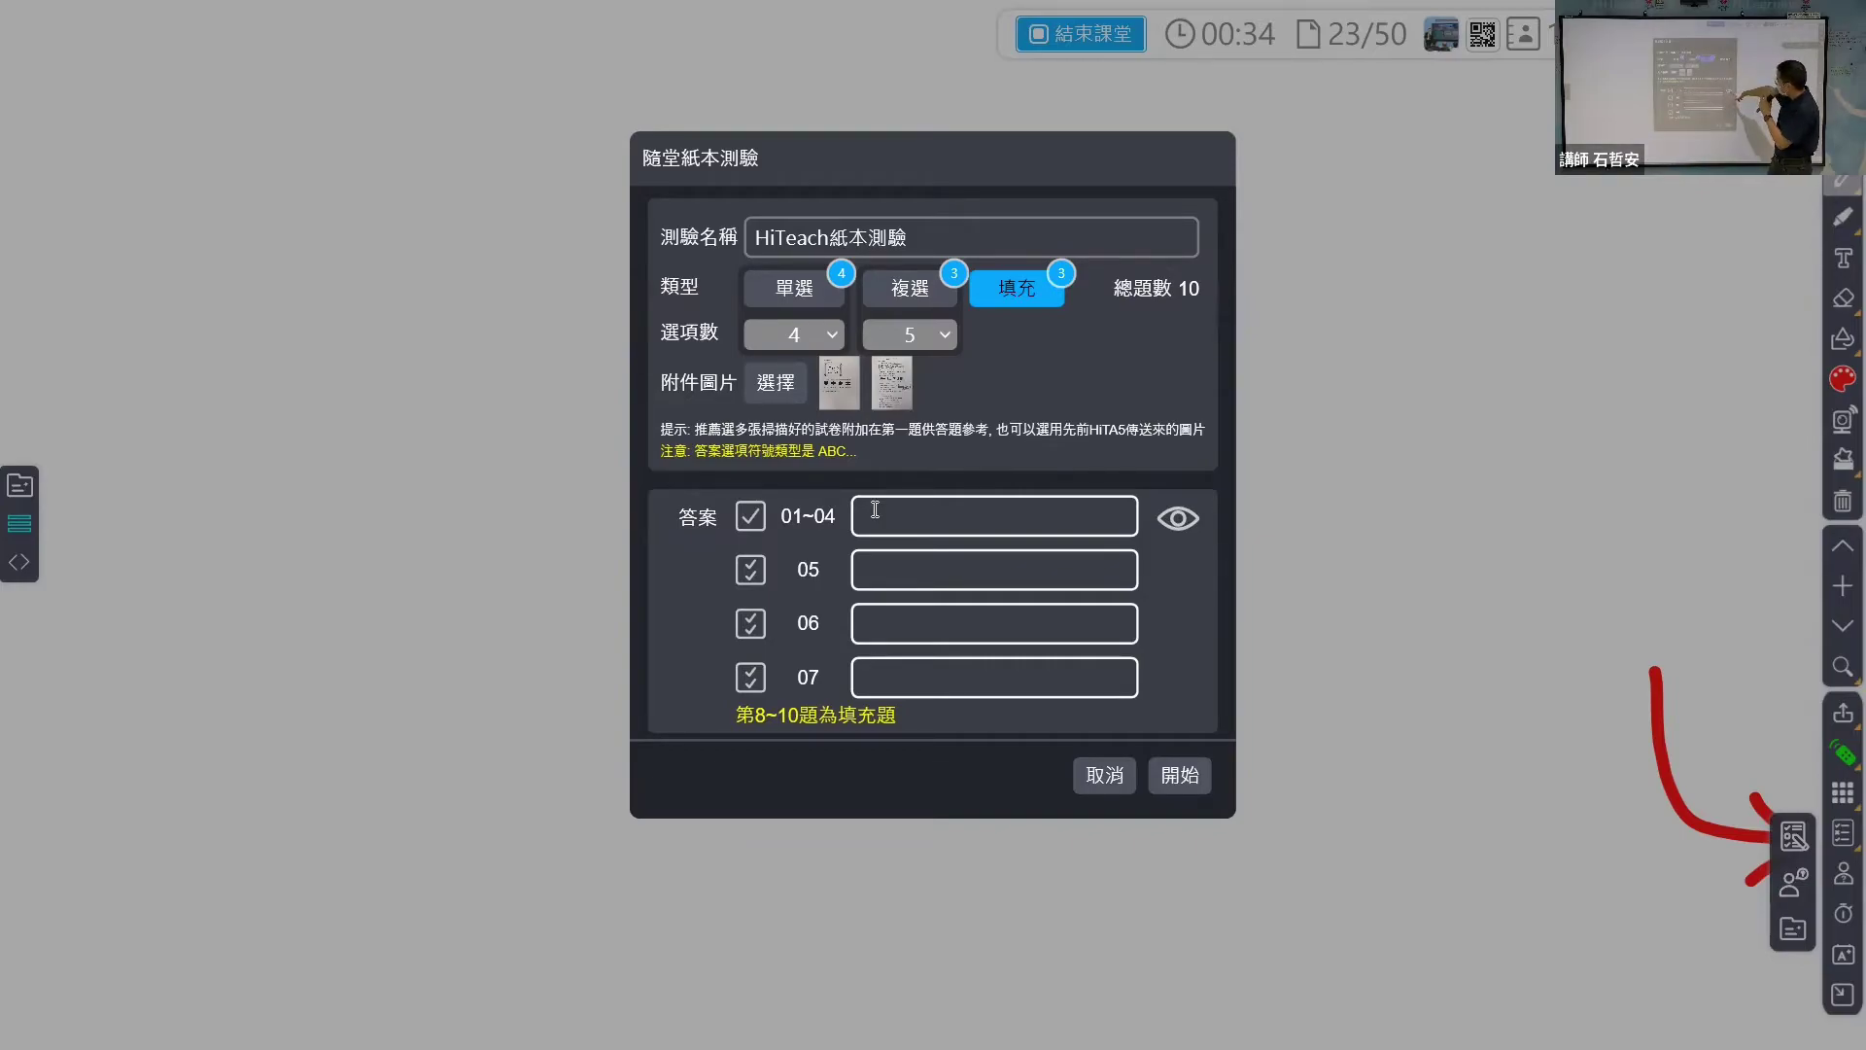
# Toggle answer visibility, then enter ABCD for questions 01~04 and CD for question 05.
pyautogui.click(1178, 518)
pyautogui.click(1180, 518)
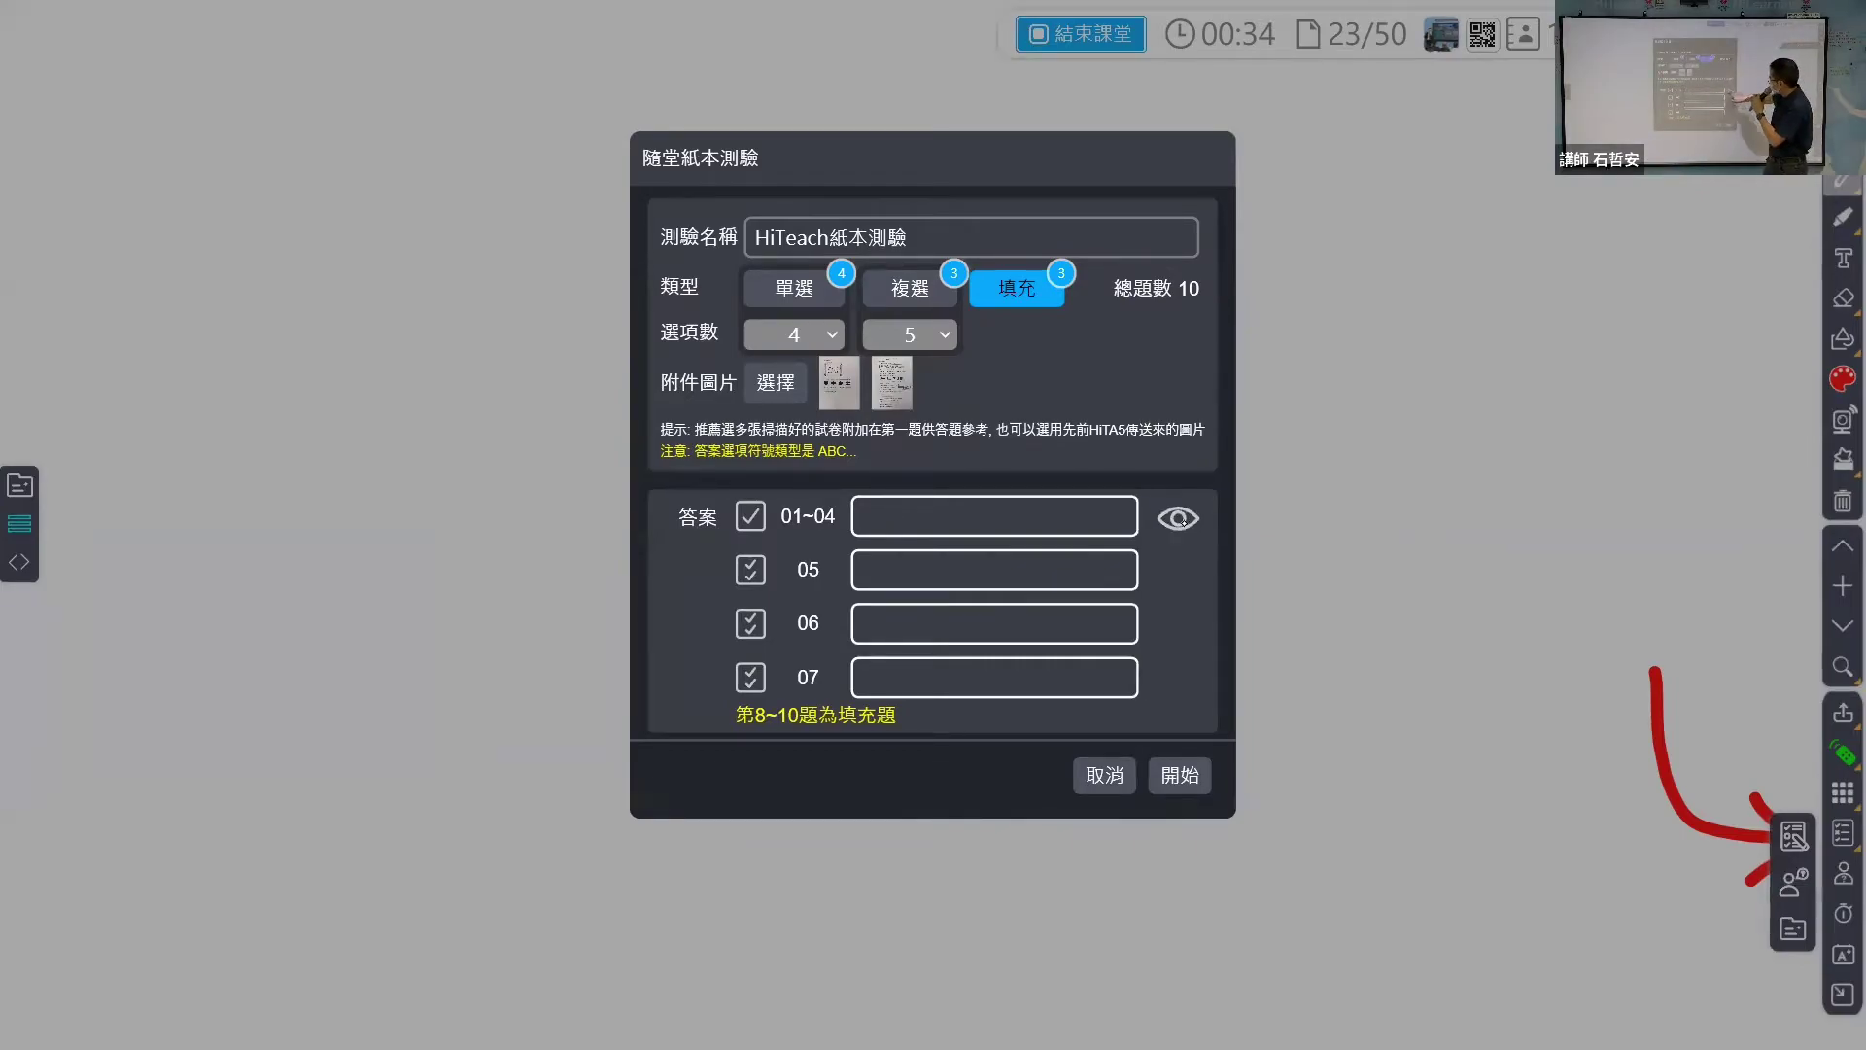
pyautogui.click(906, 511)
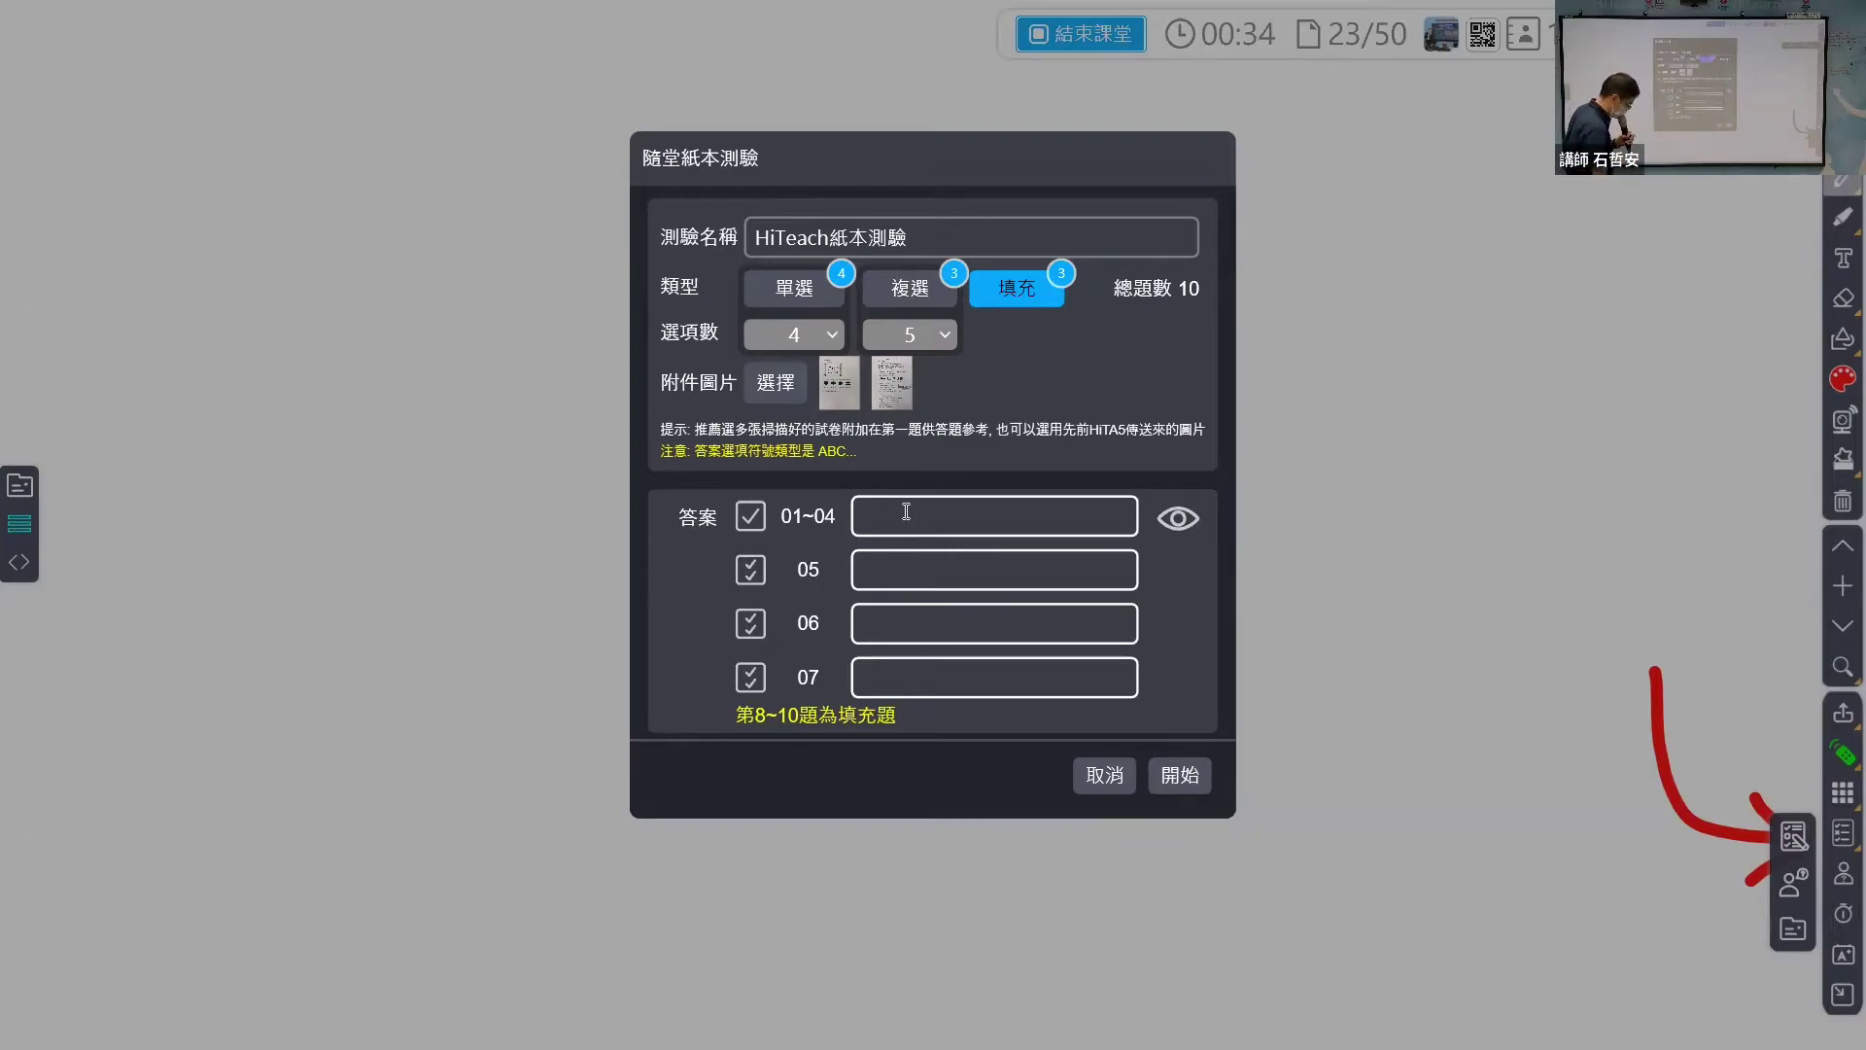
pyautogui.write('AB')
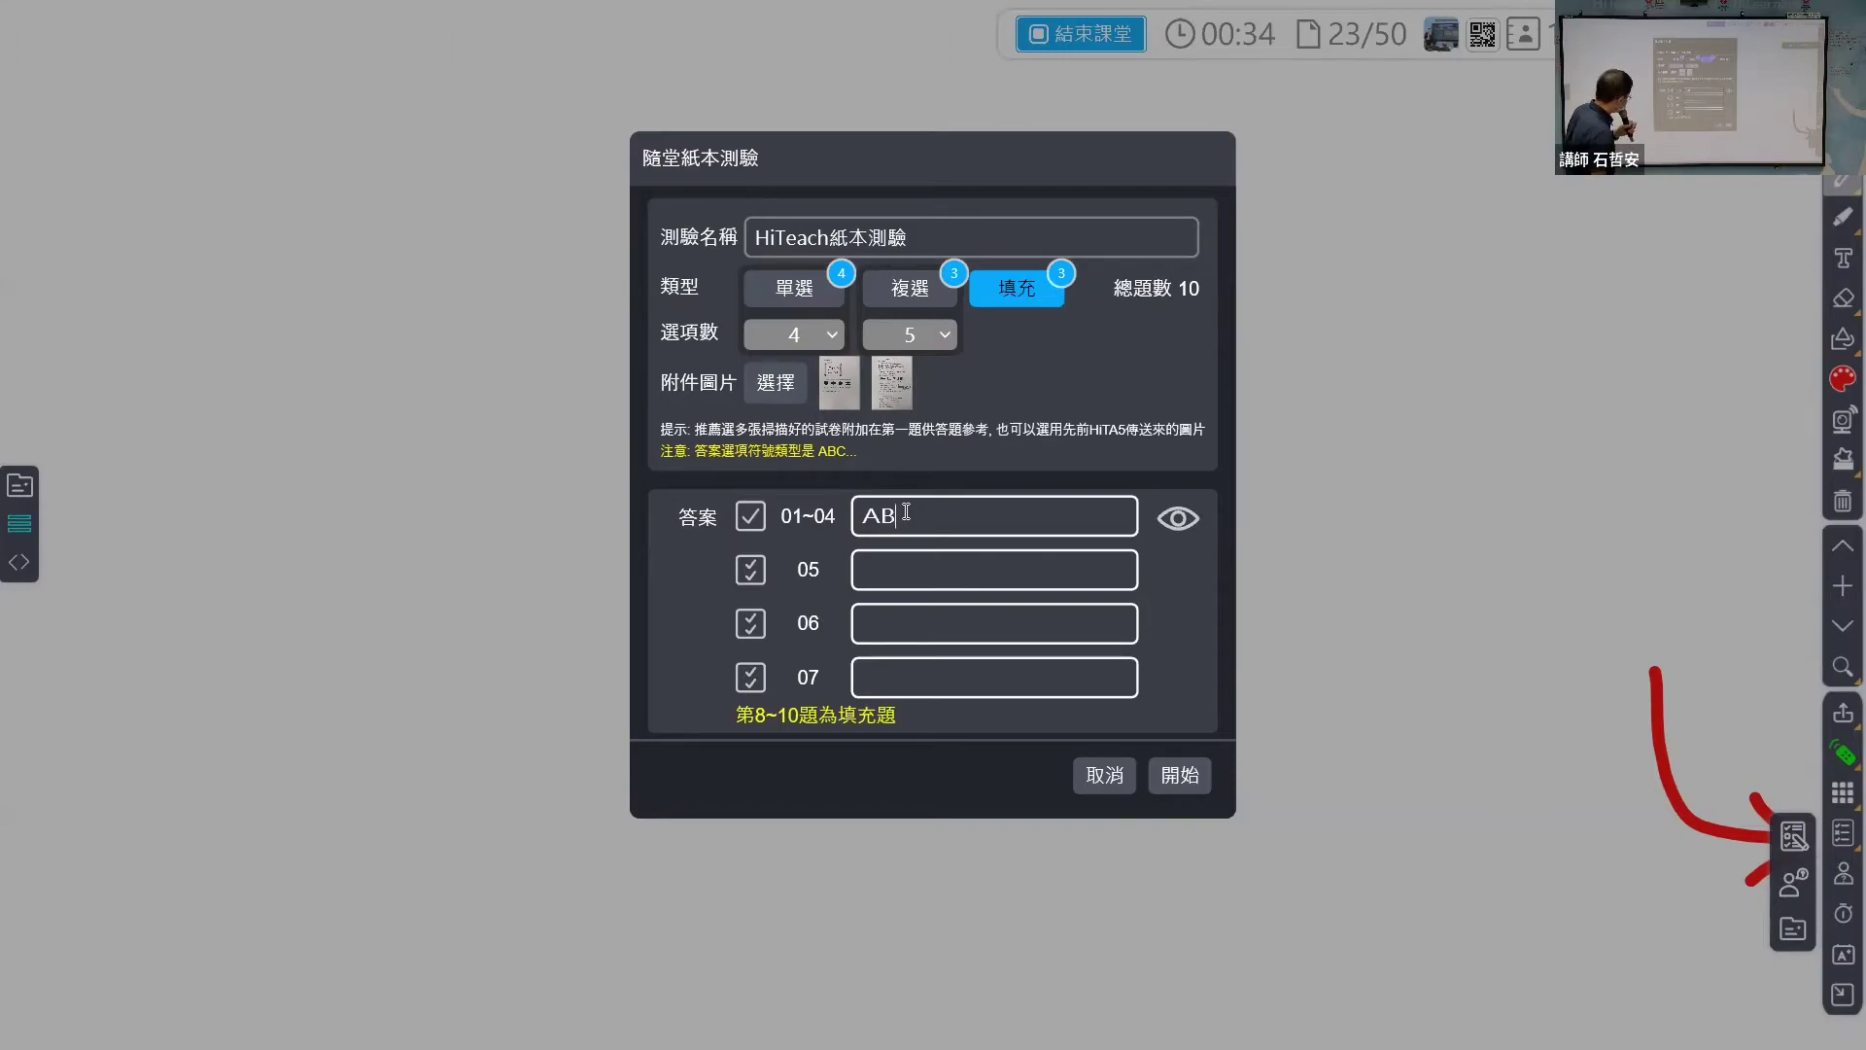
pyautogui.write('CD')
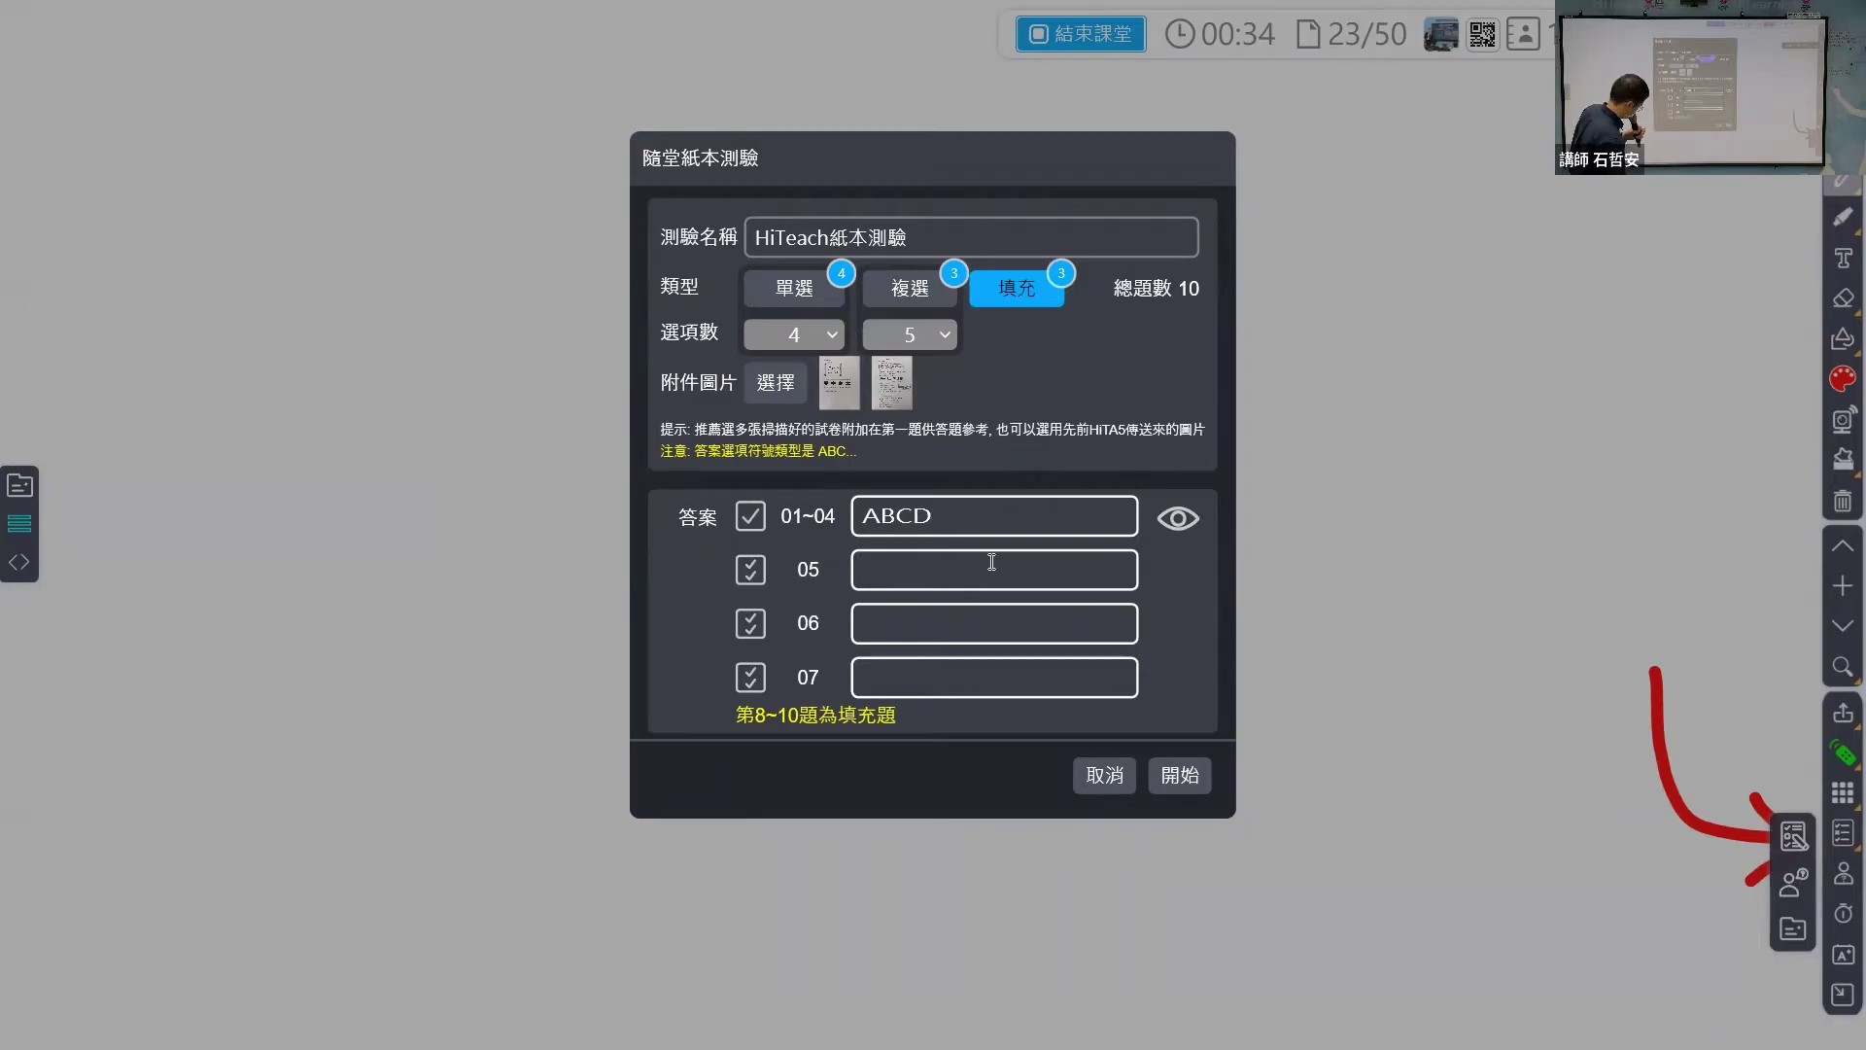
pyautogui.write('CD')
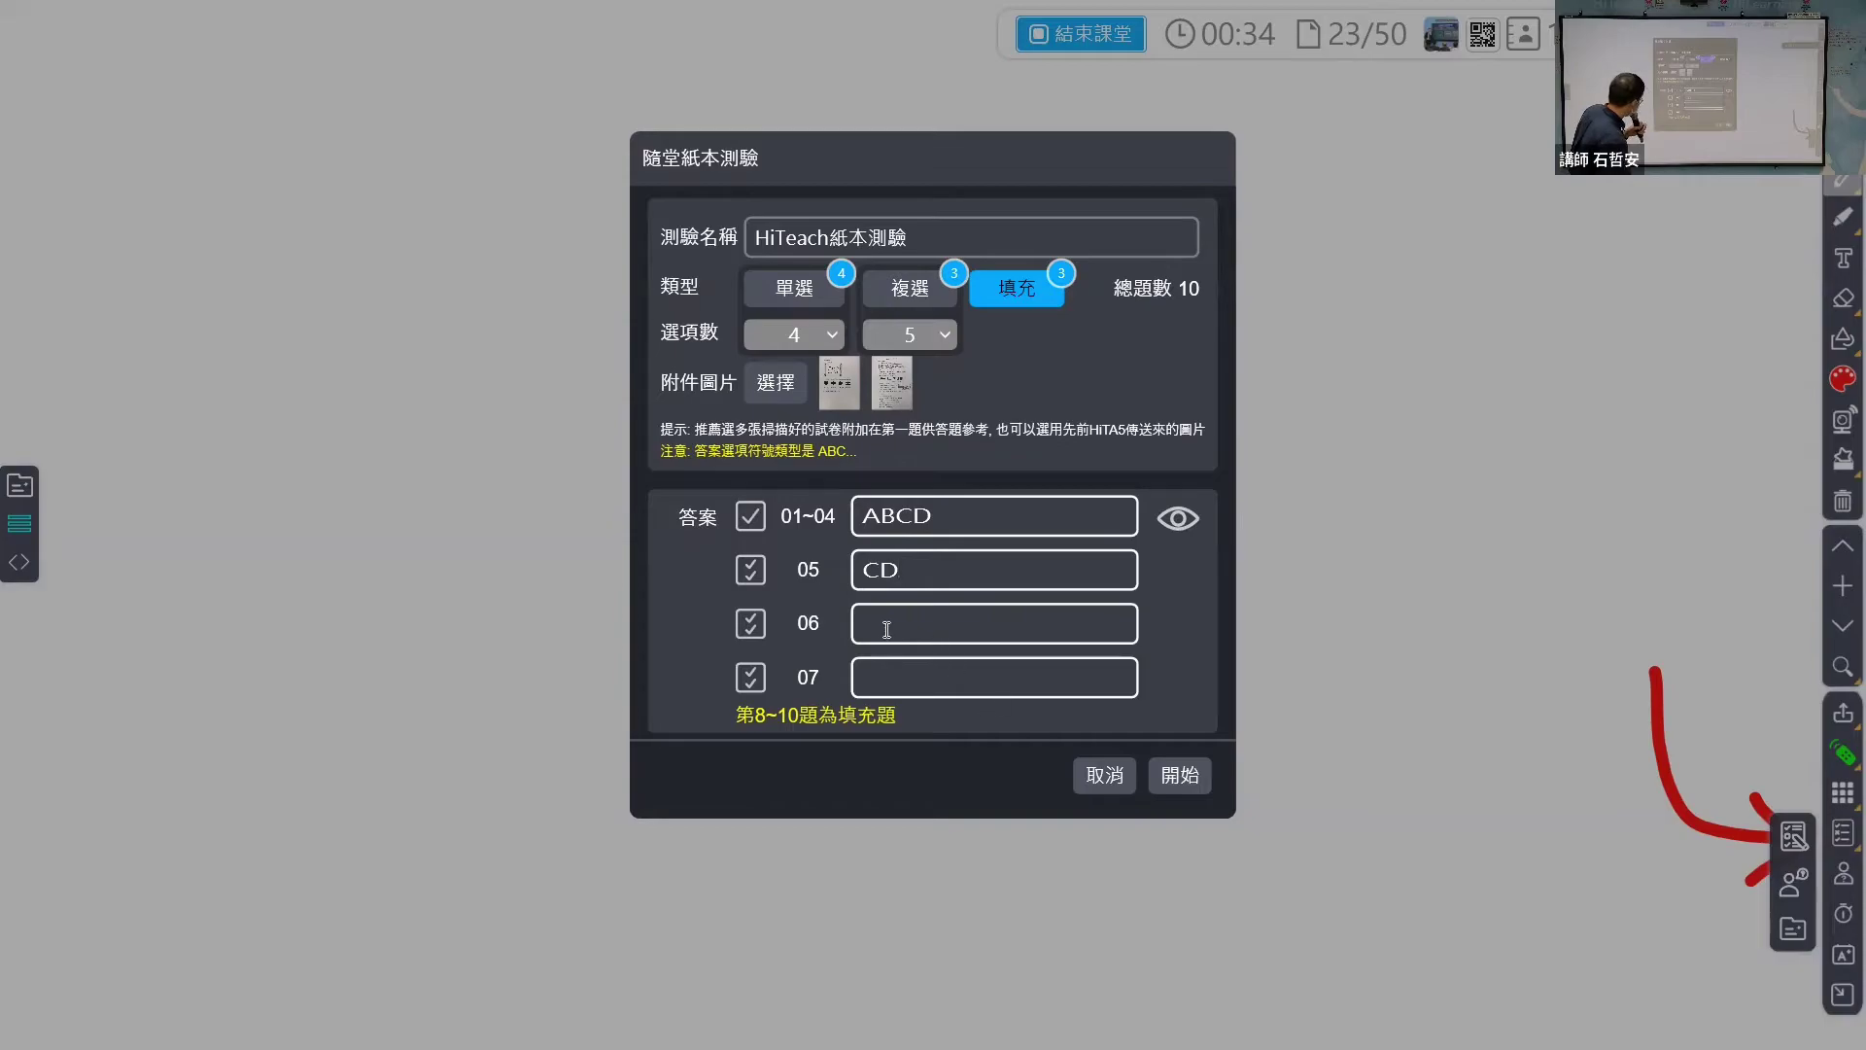
# Enter AC for question 06 and BE for question 07, then hide and reveal the answers.
pyautogui.click(888, 629)
pyautogui.write('AC')
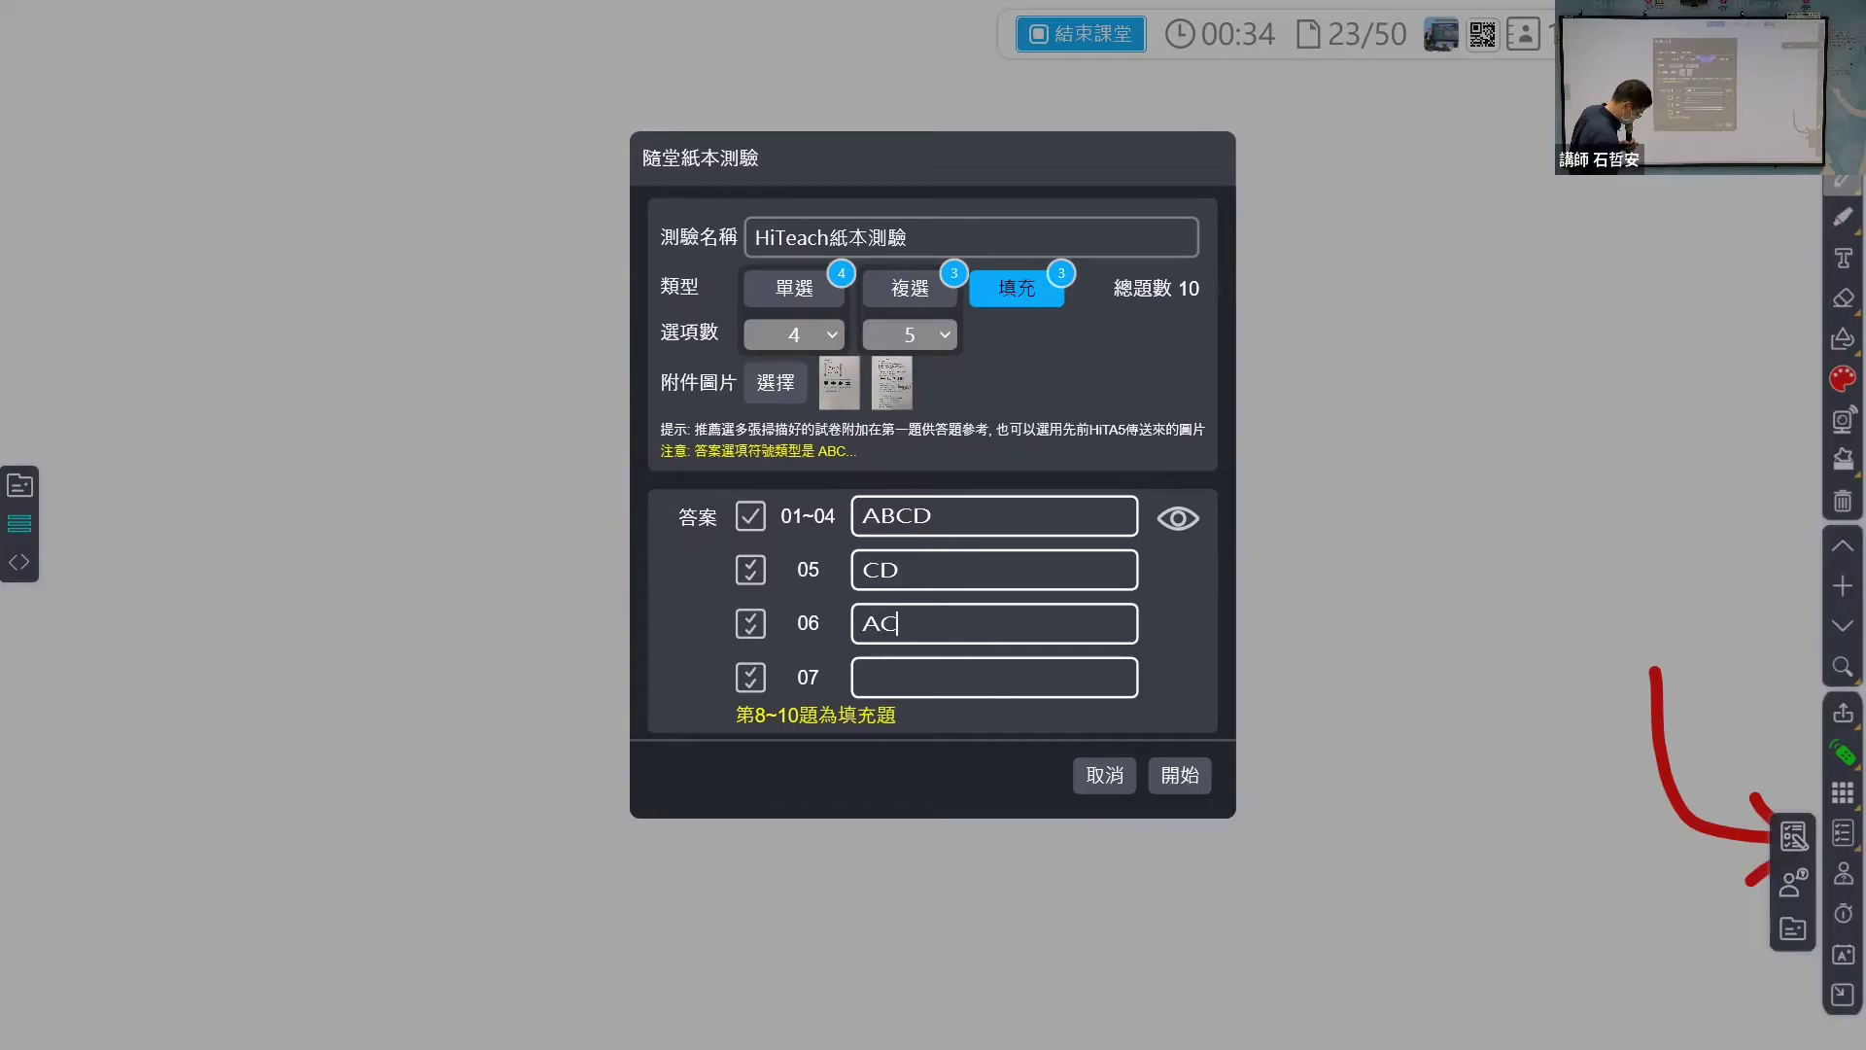
pyautogui.click(1027, 672)
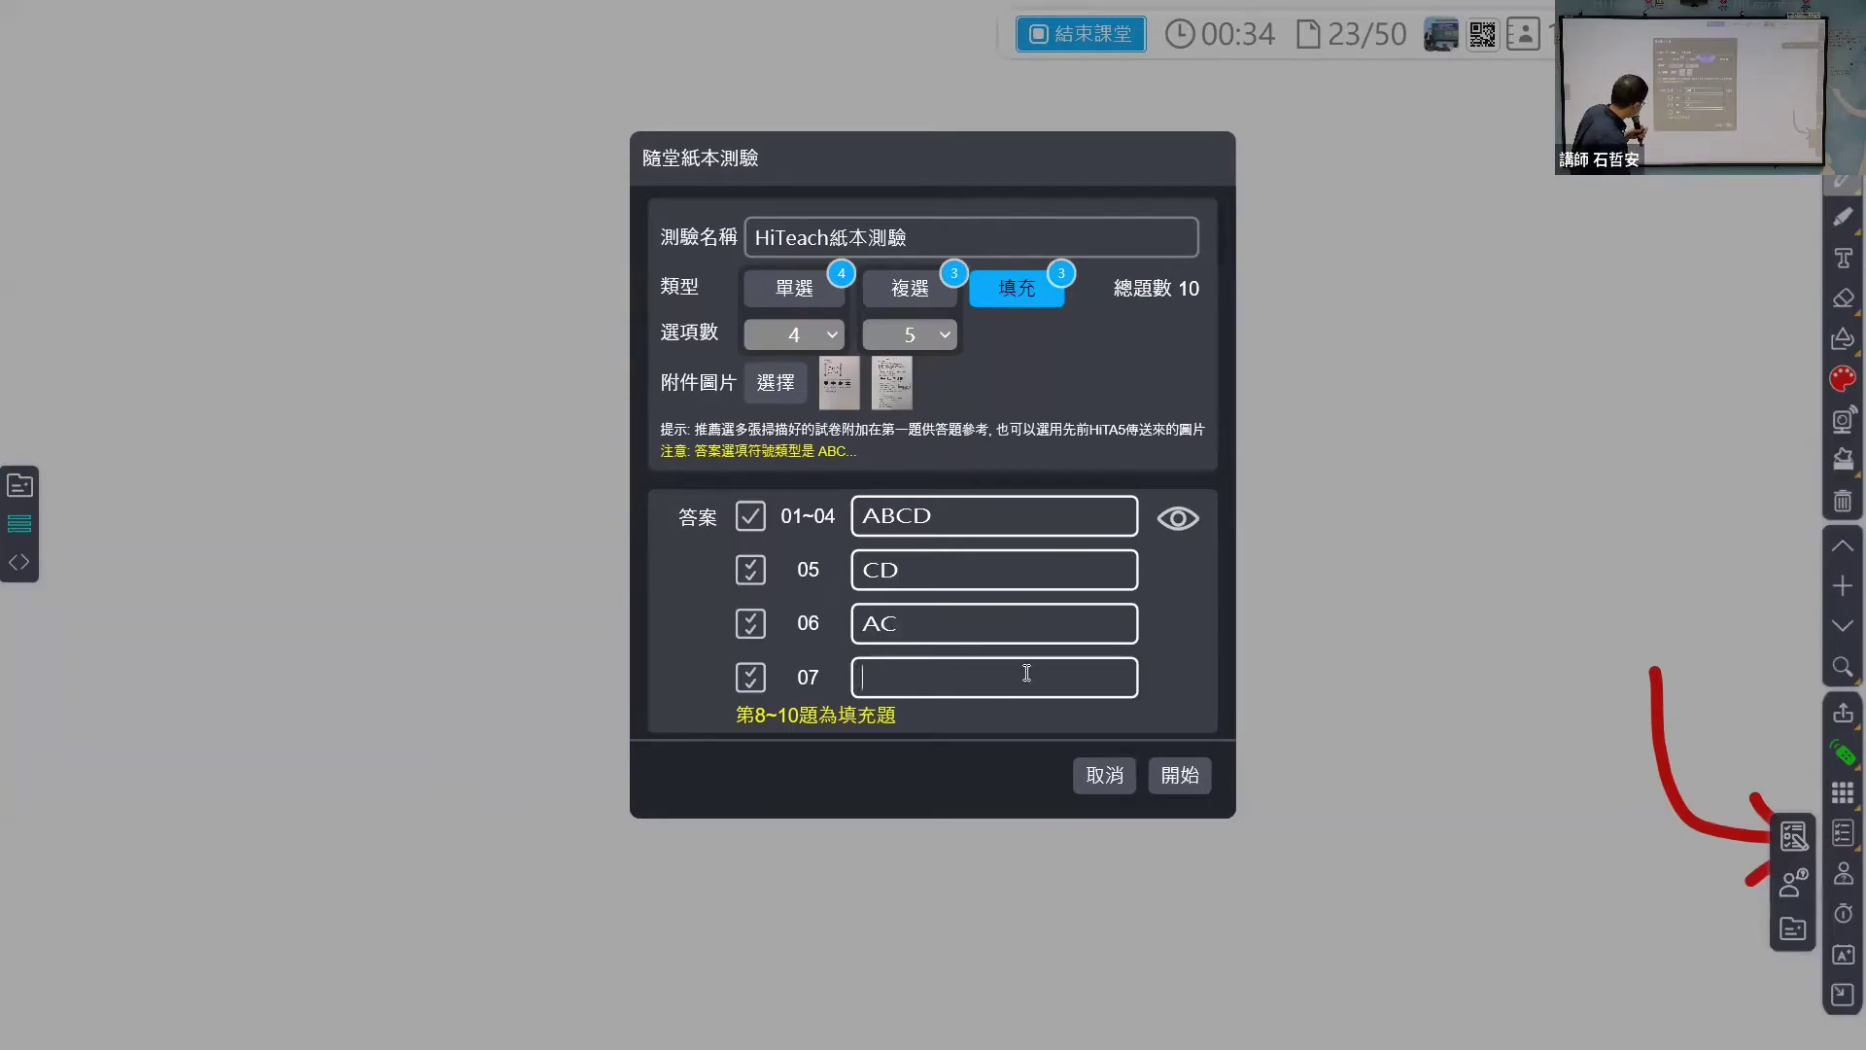
pyautogui.write('BE')
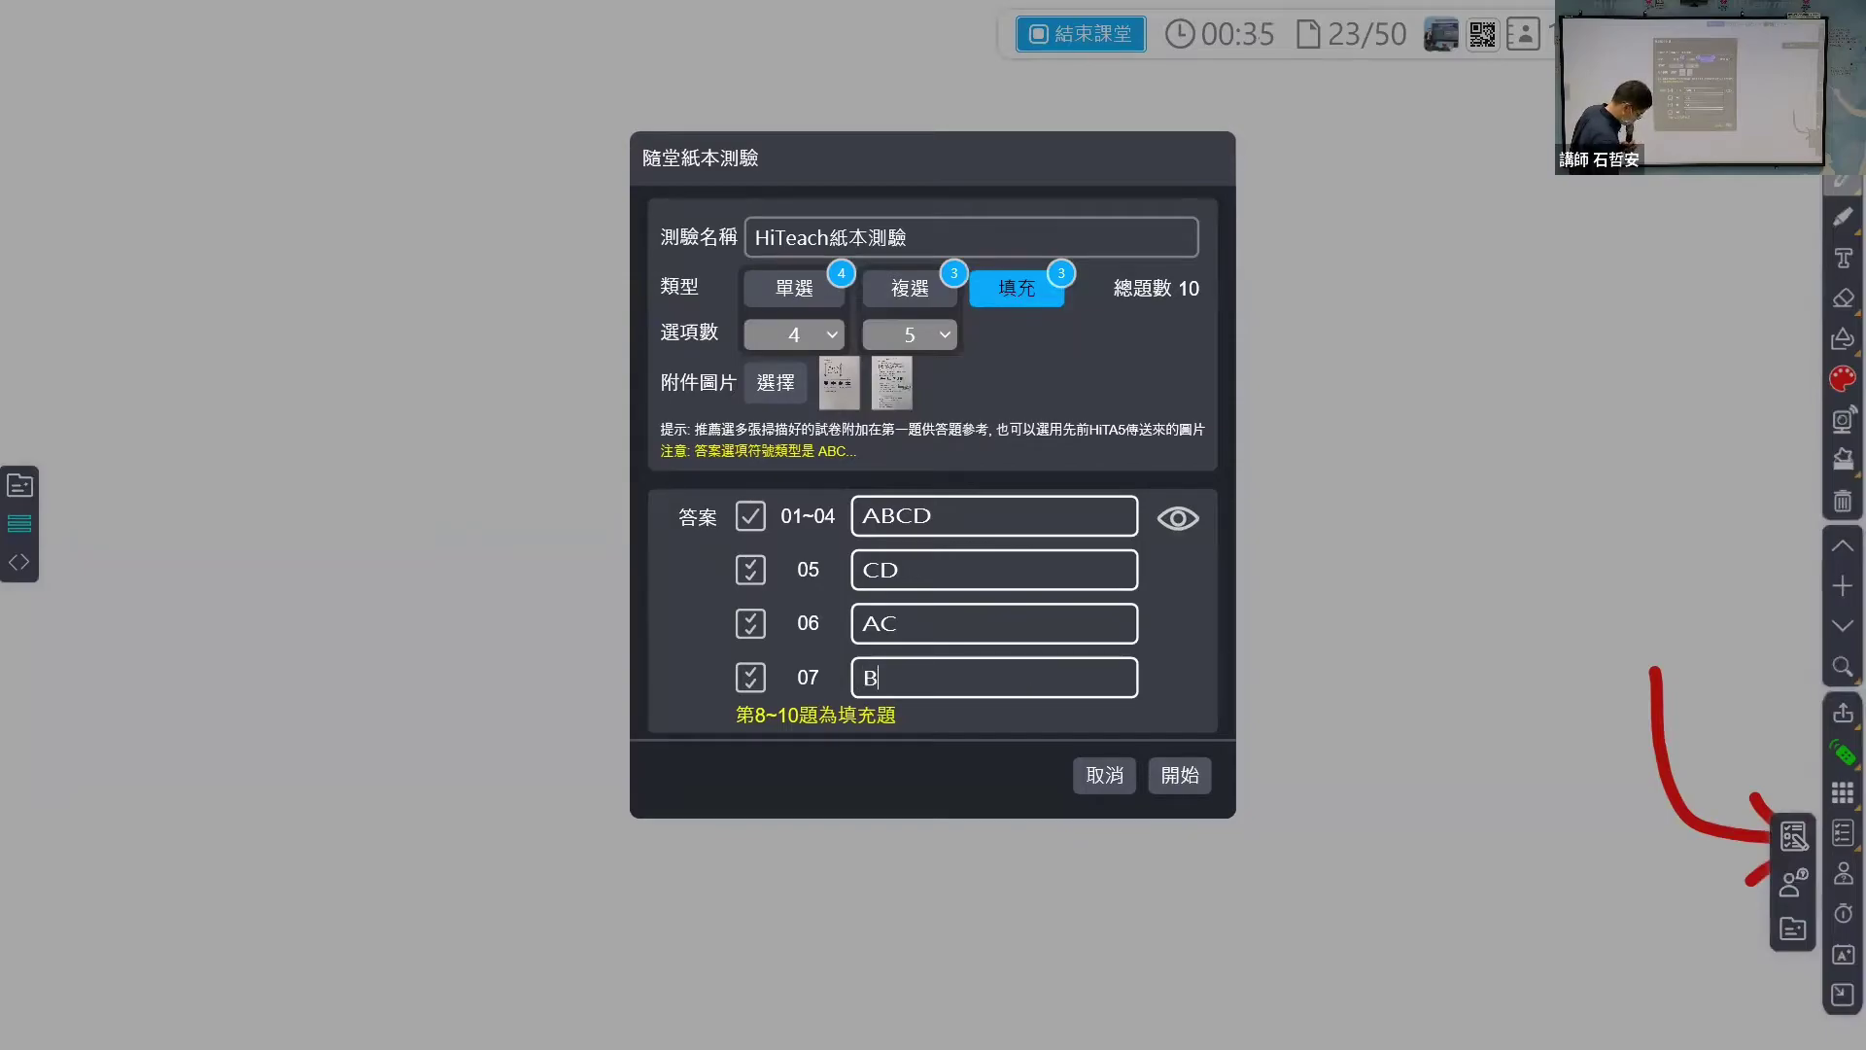
pyautogui.click(1179, 519)
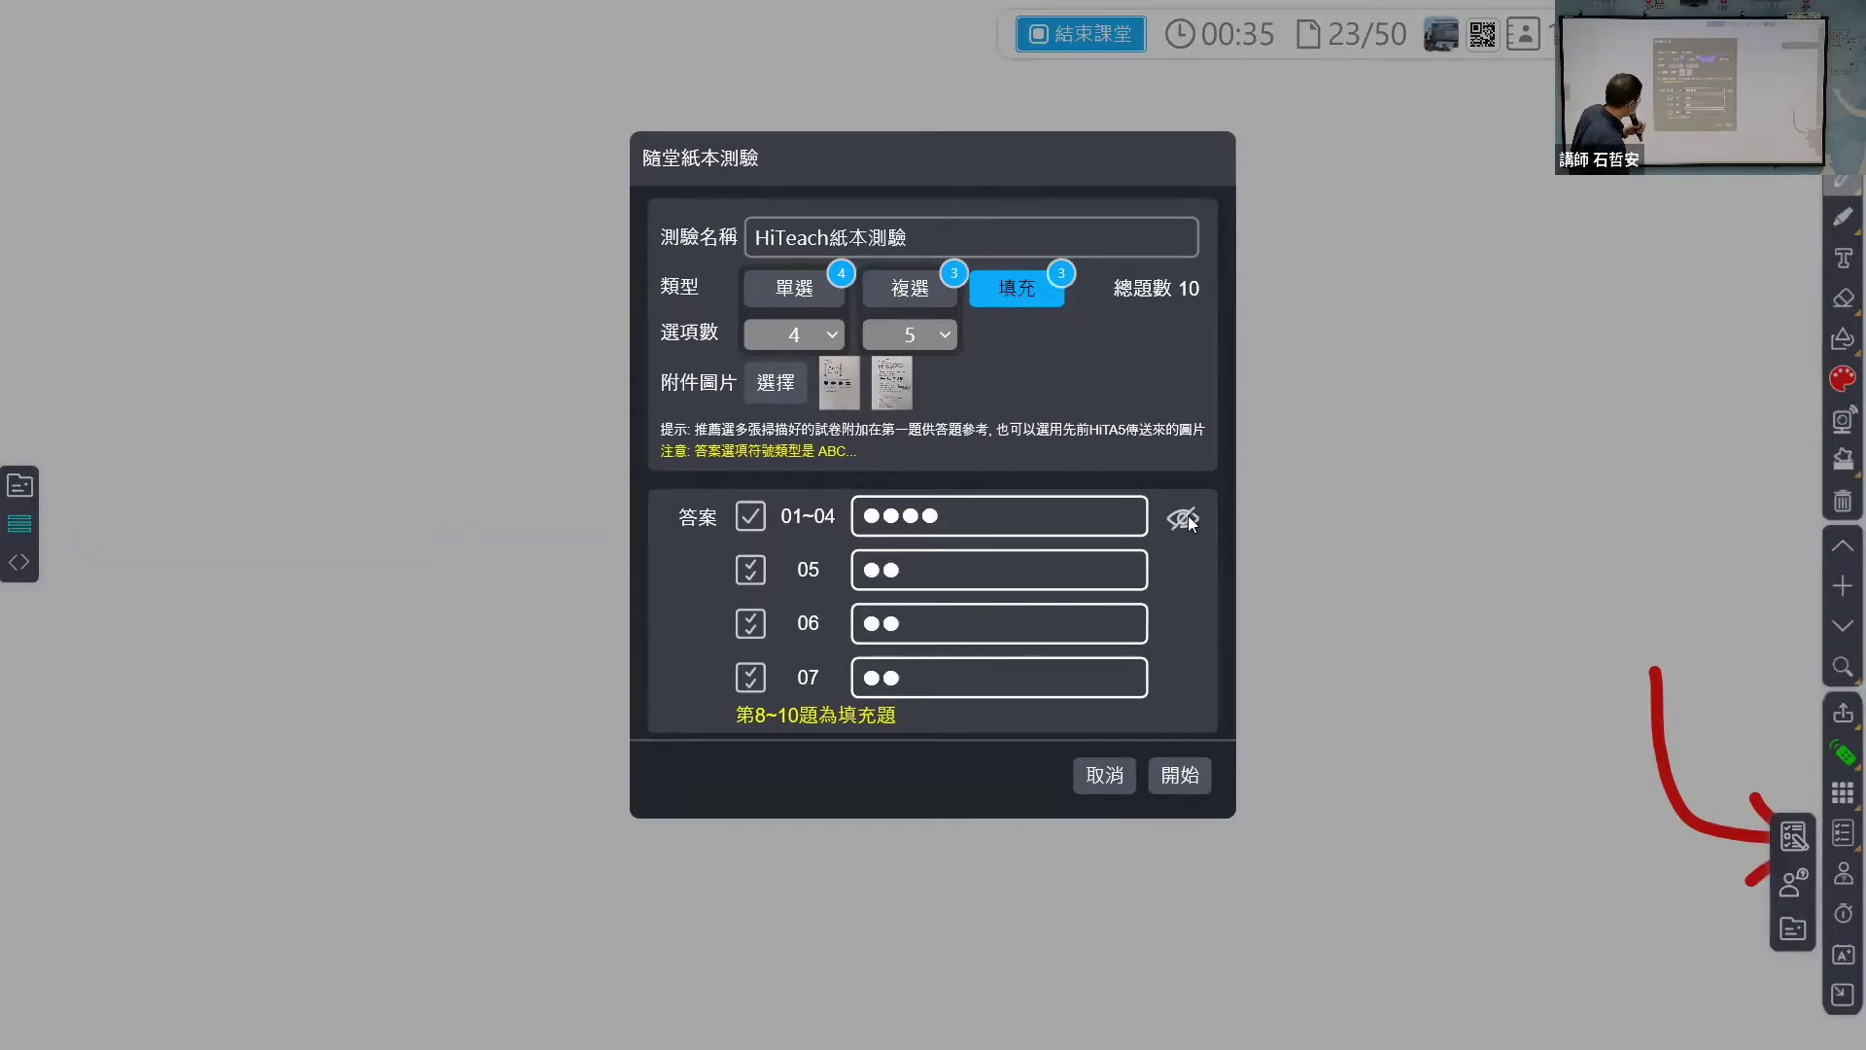
pyautogui.click(1185, 517)
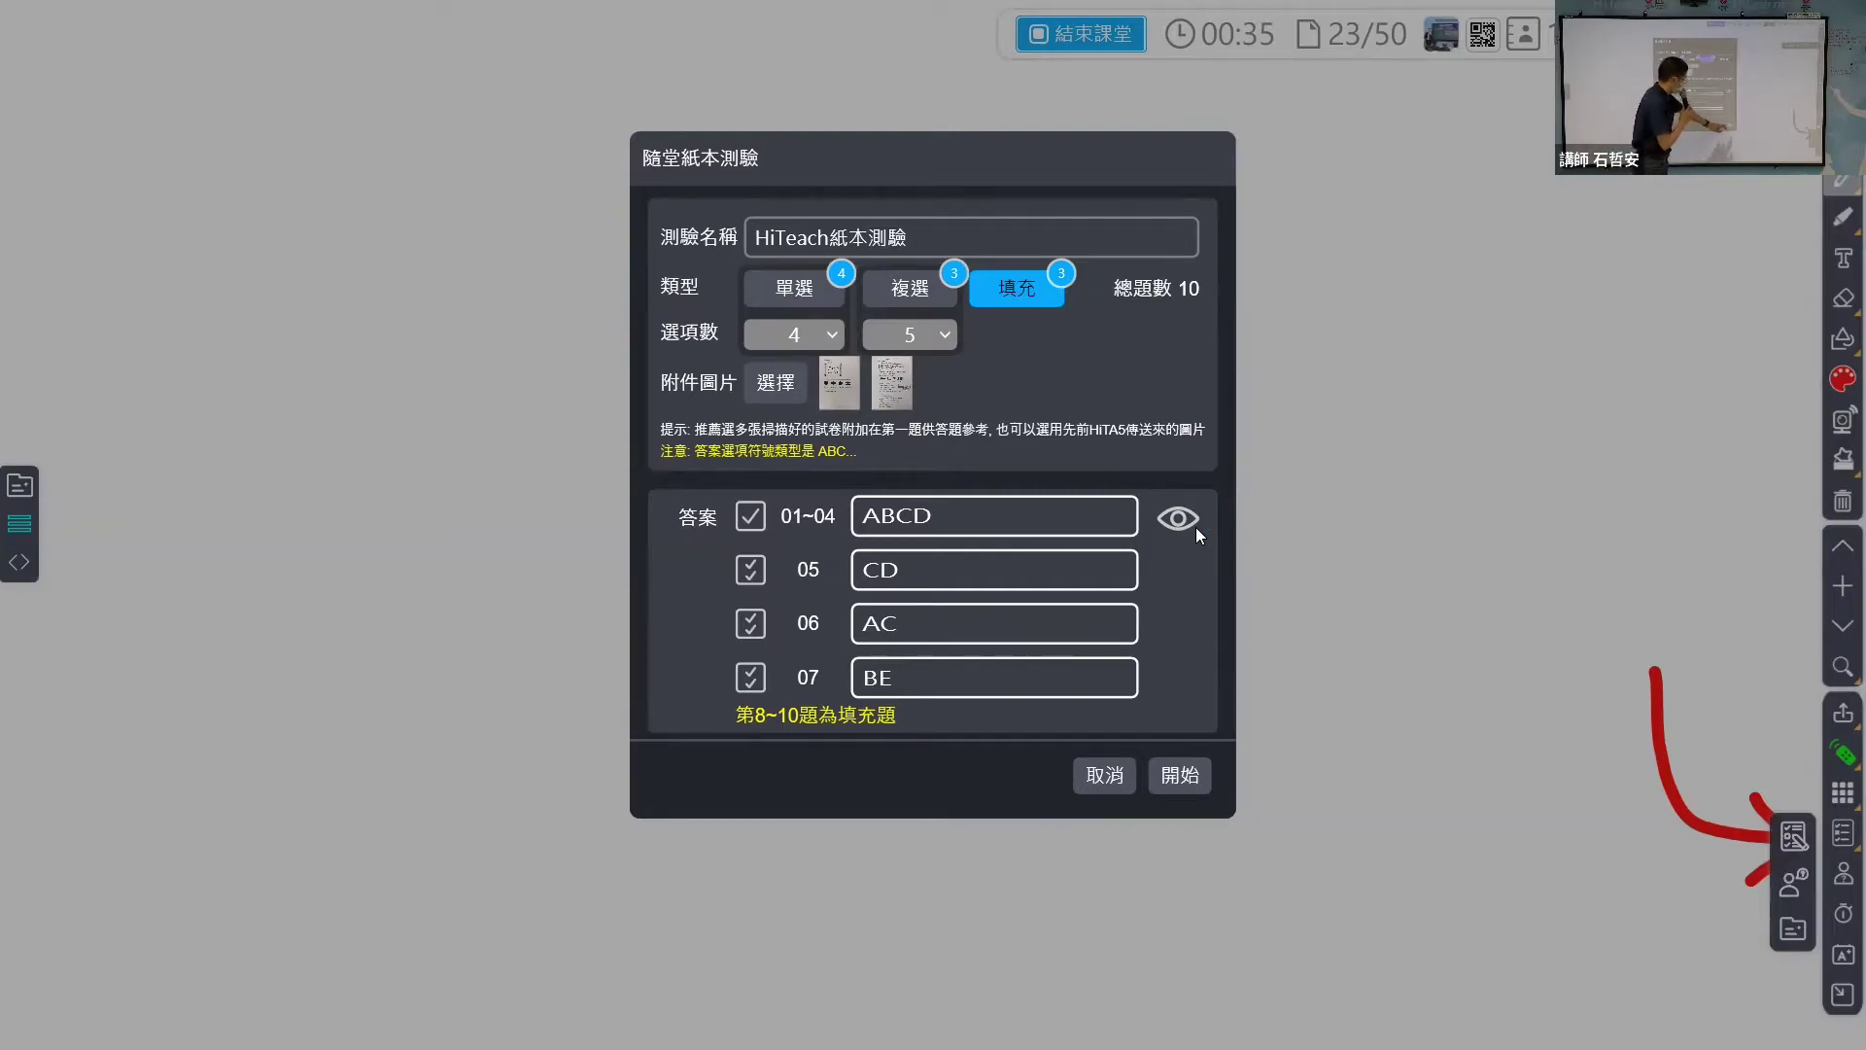
# Start the HiTeach紙本測驗 quiz, close the 幕享 mirror, and switch to the WebIRS 5 page.
pyautogui.click(1179, 775)
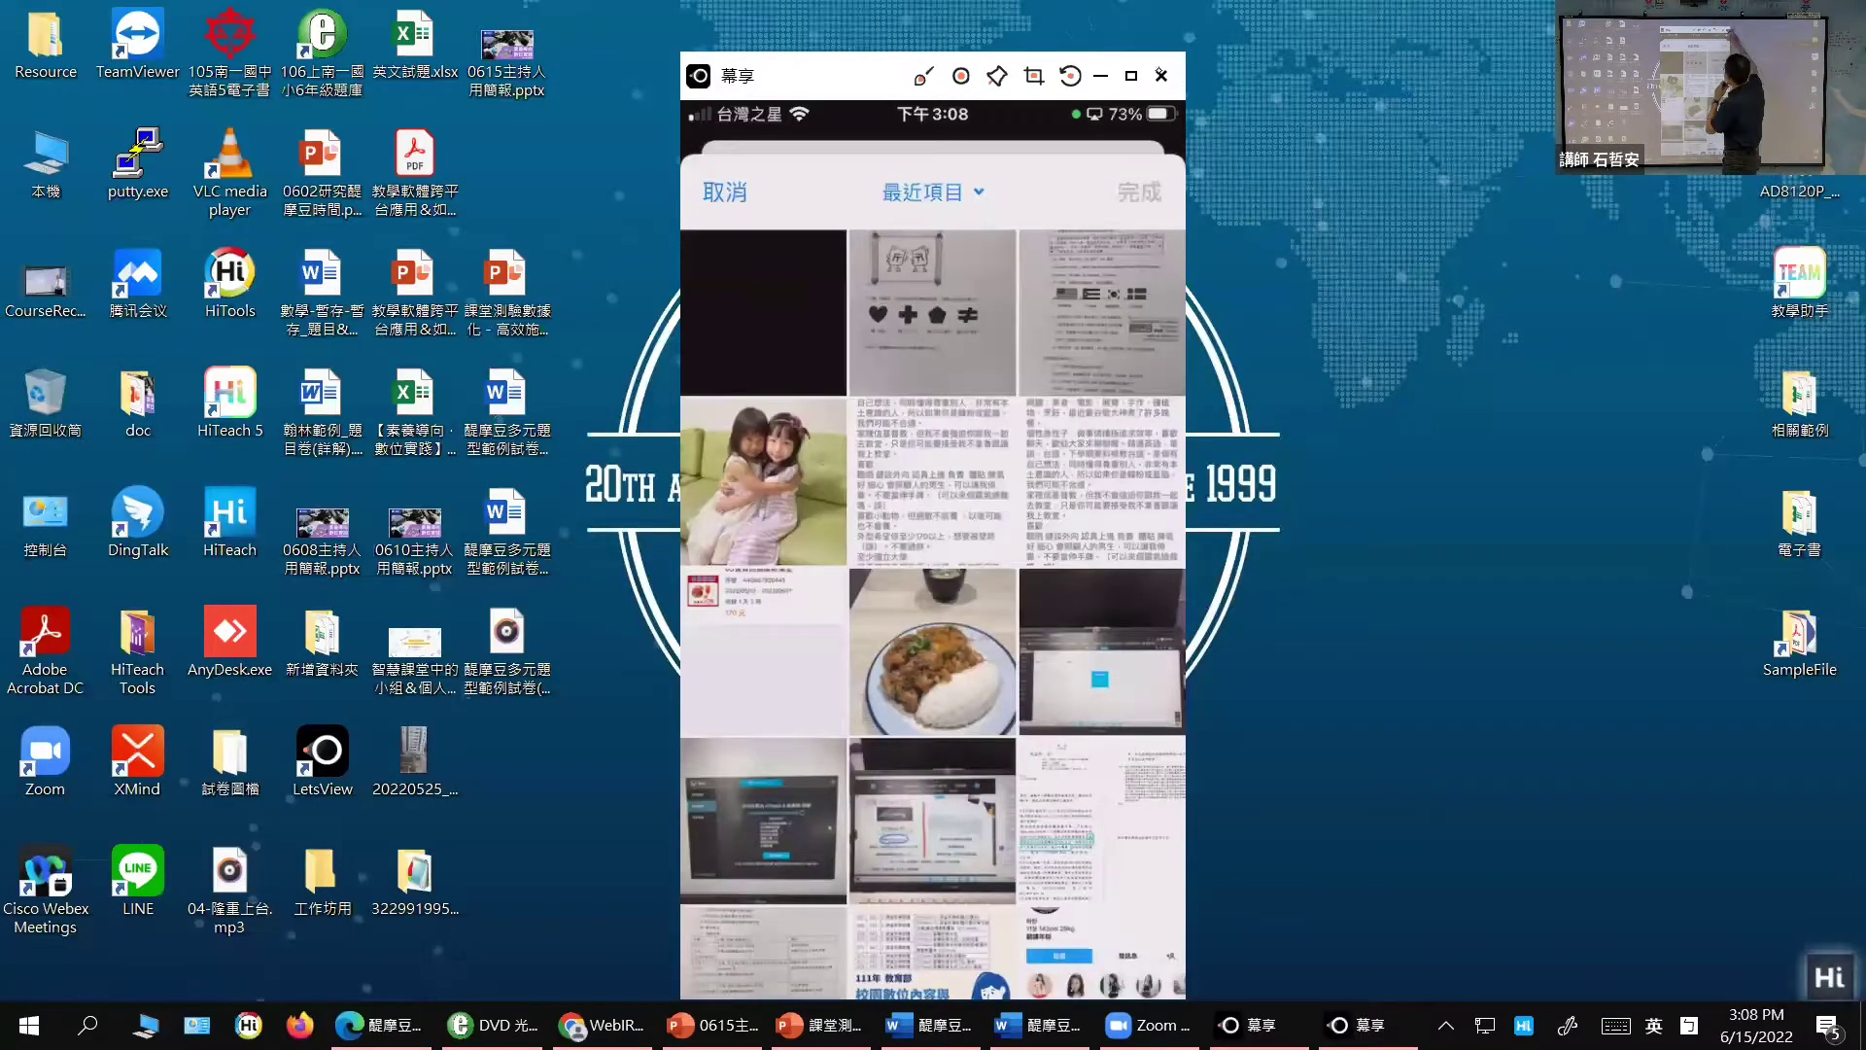
pyautogui.click(1161, 75)
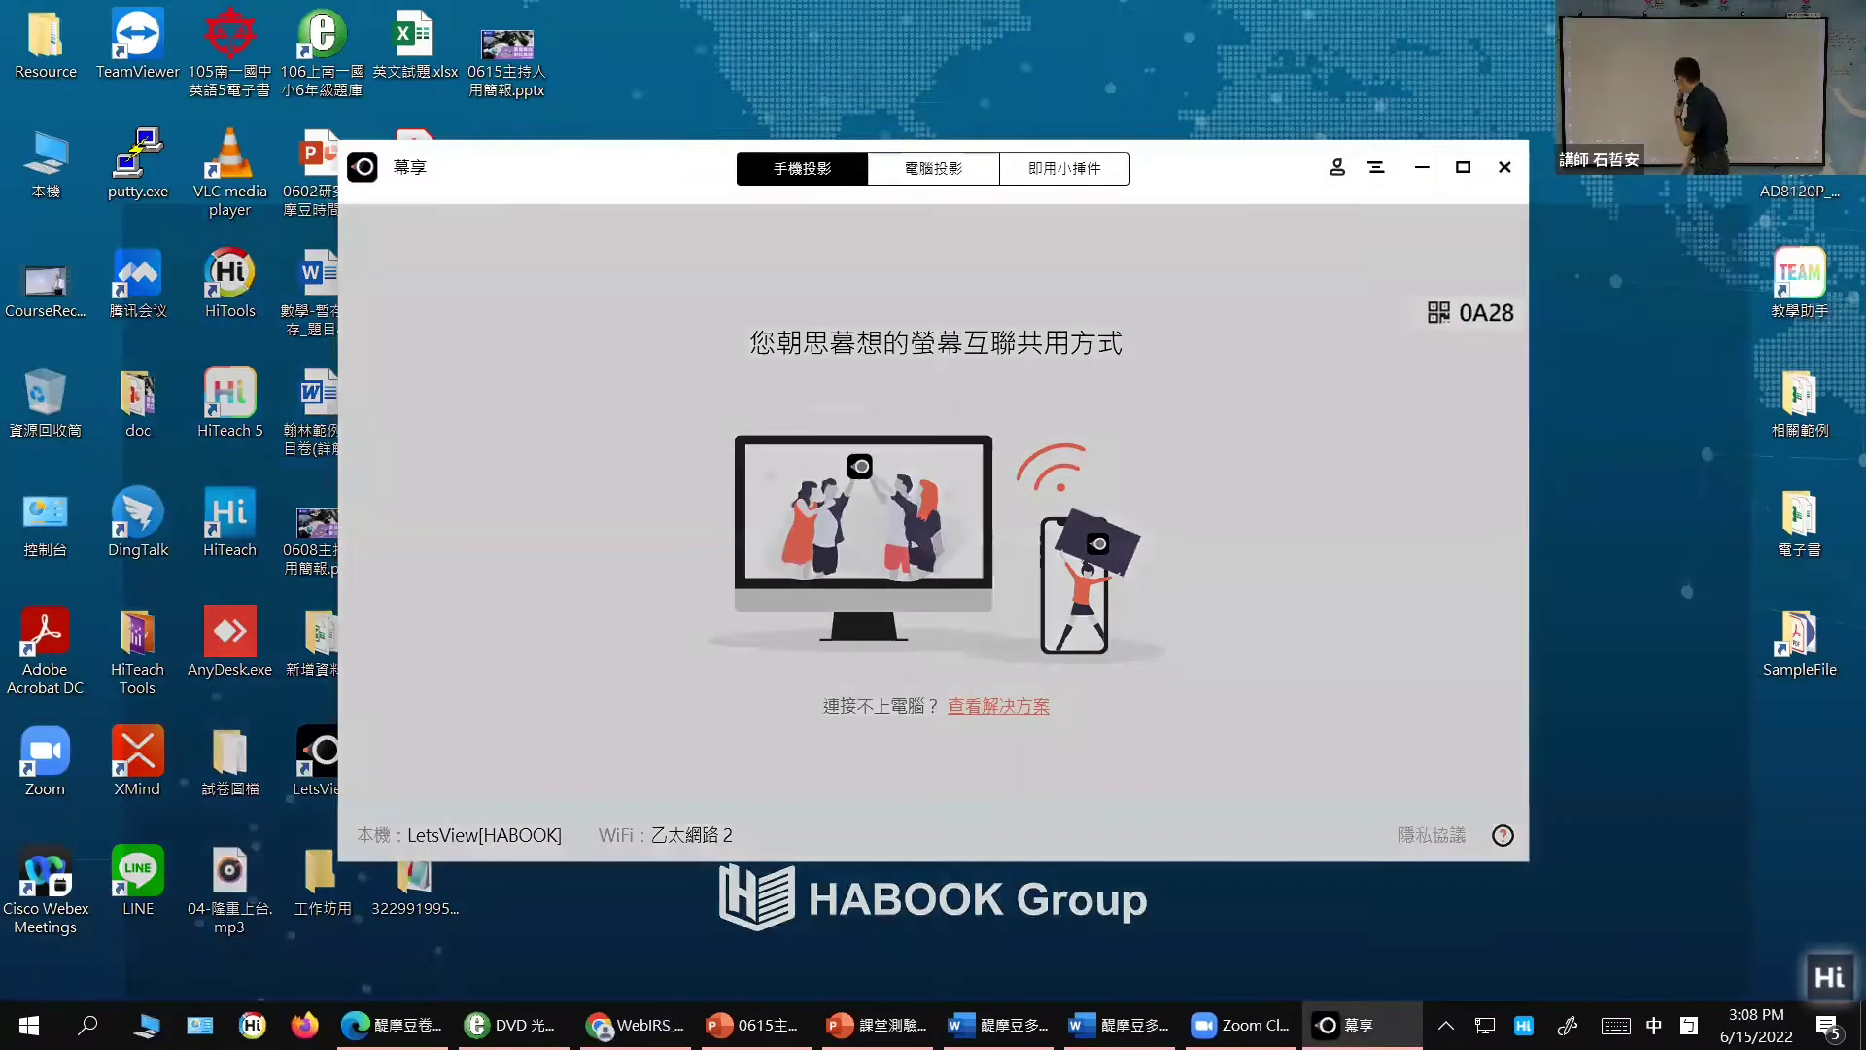
pyautogui.hotkey('alt', 'Tab')
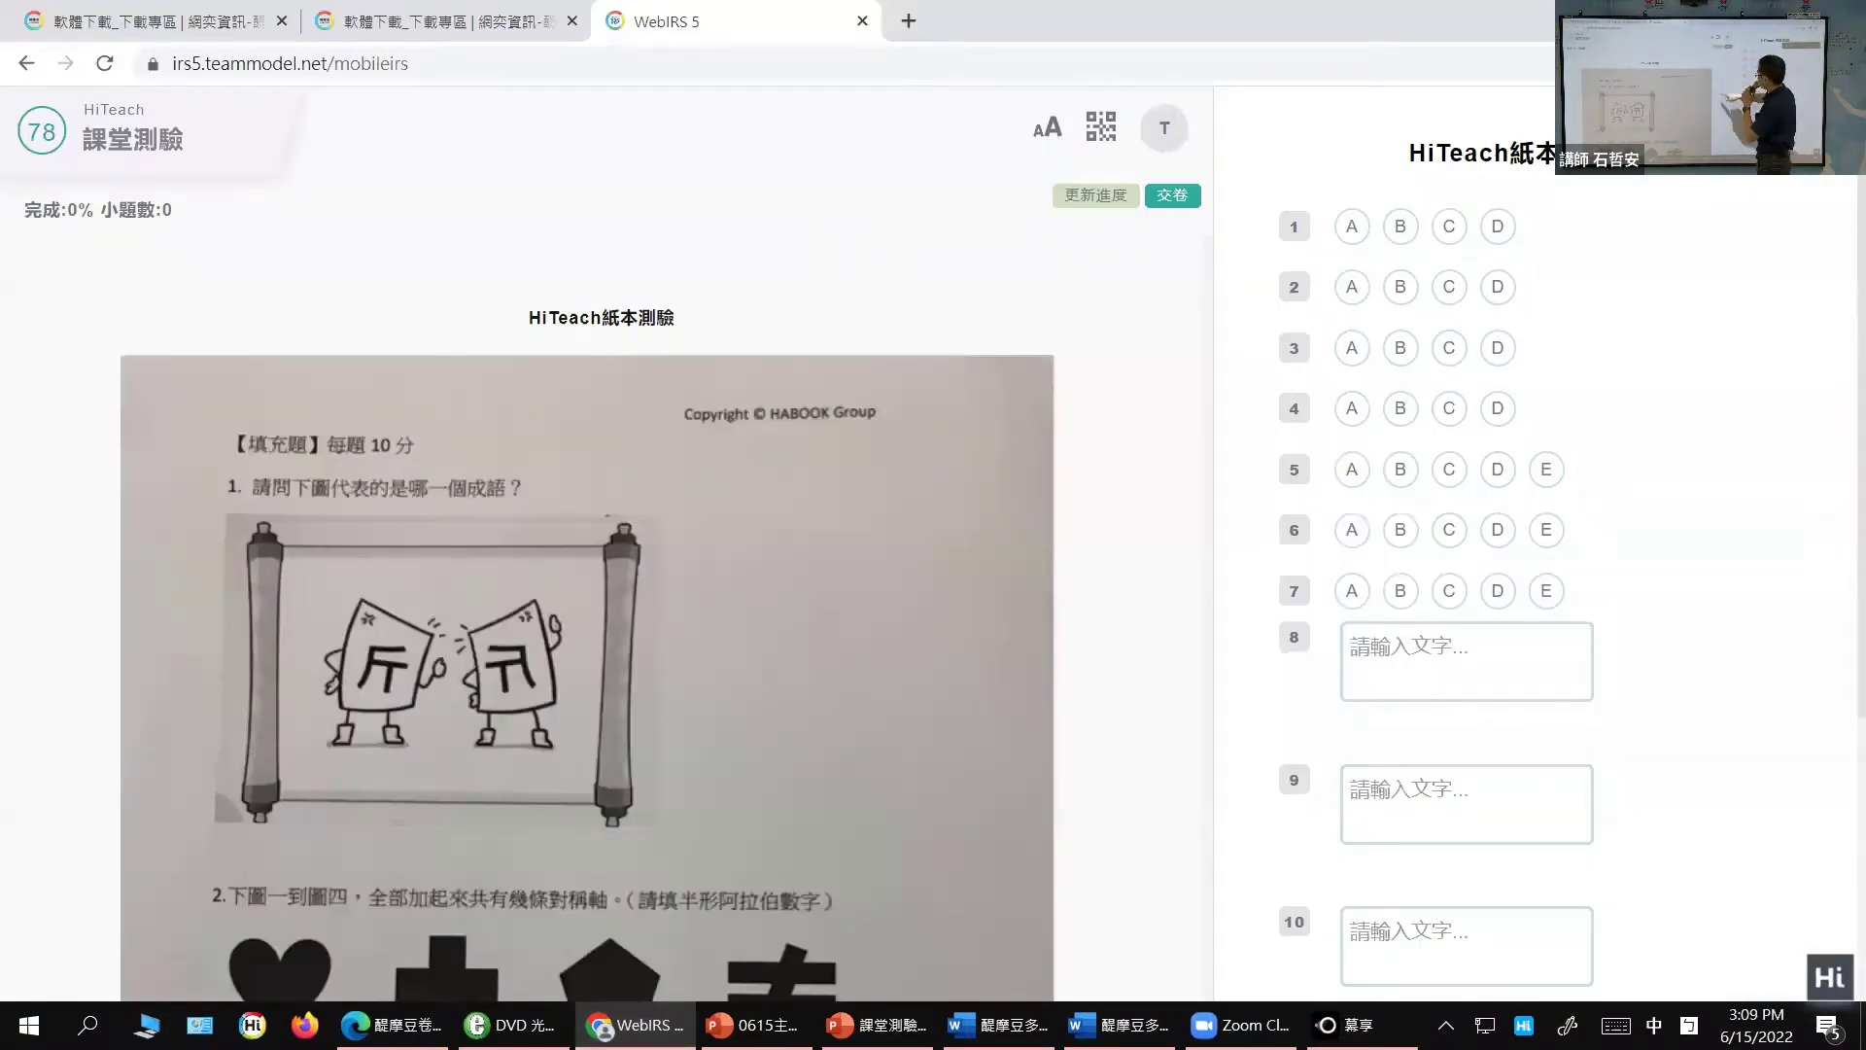
pyautogui.scroll(-10, 587, 618)
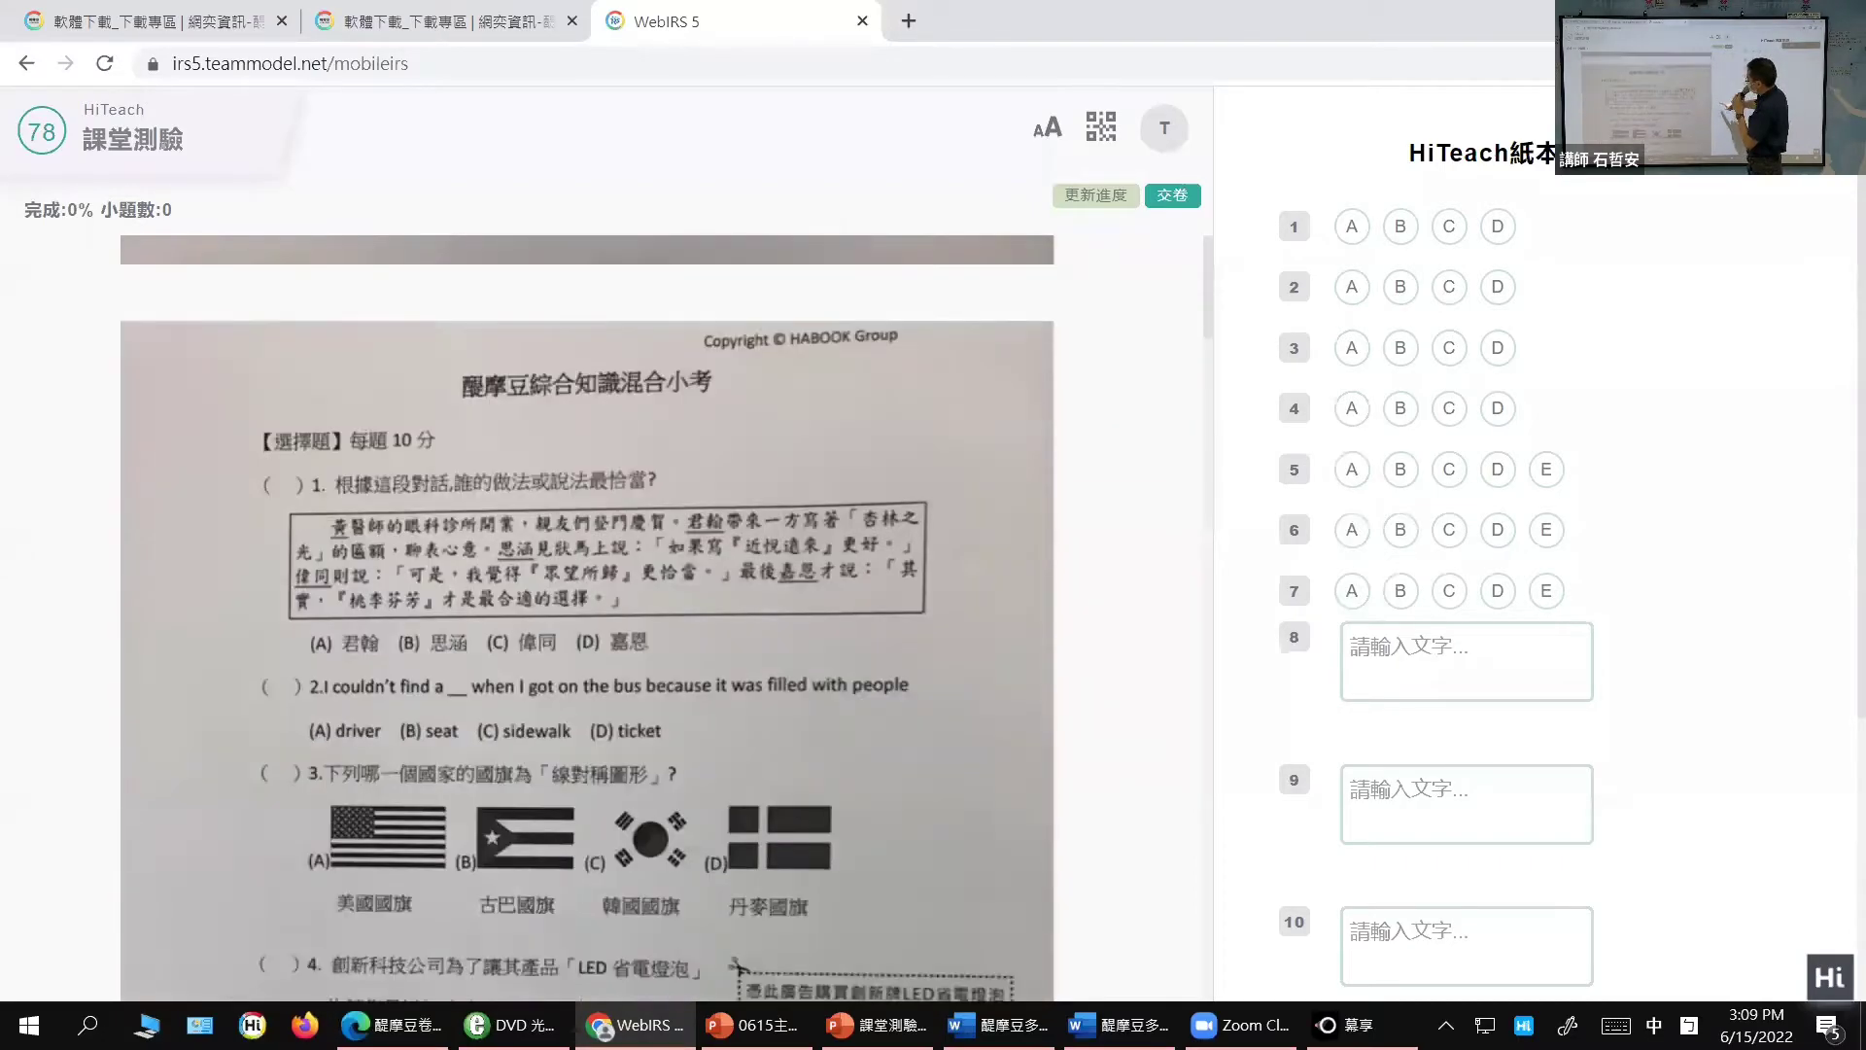
pyautogui.scroll(-10, 587, 618)
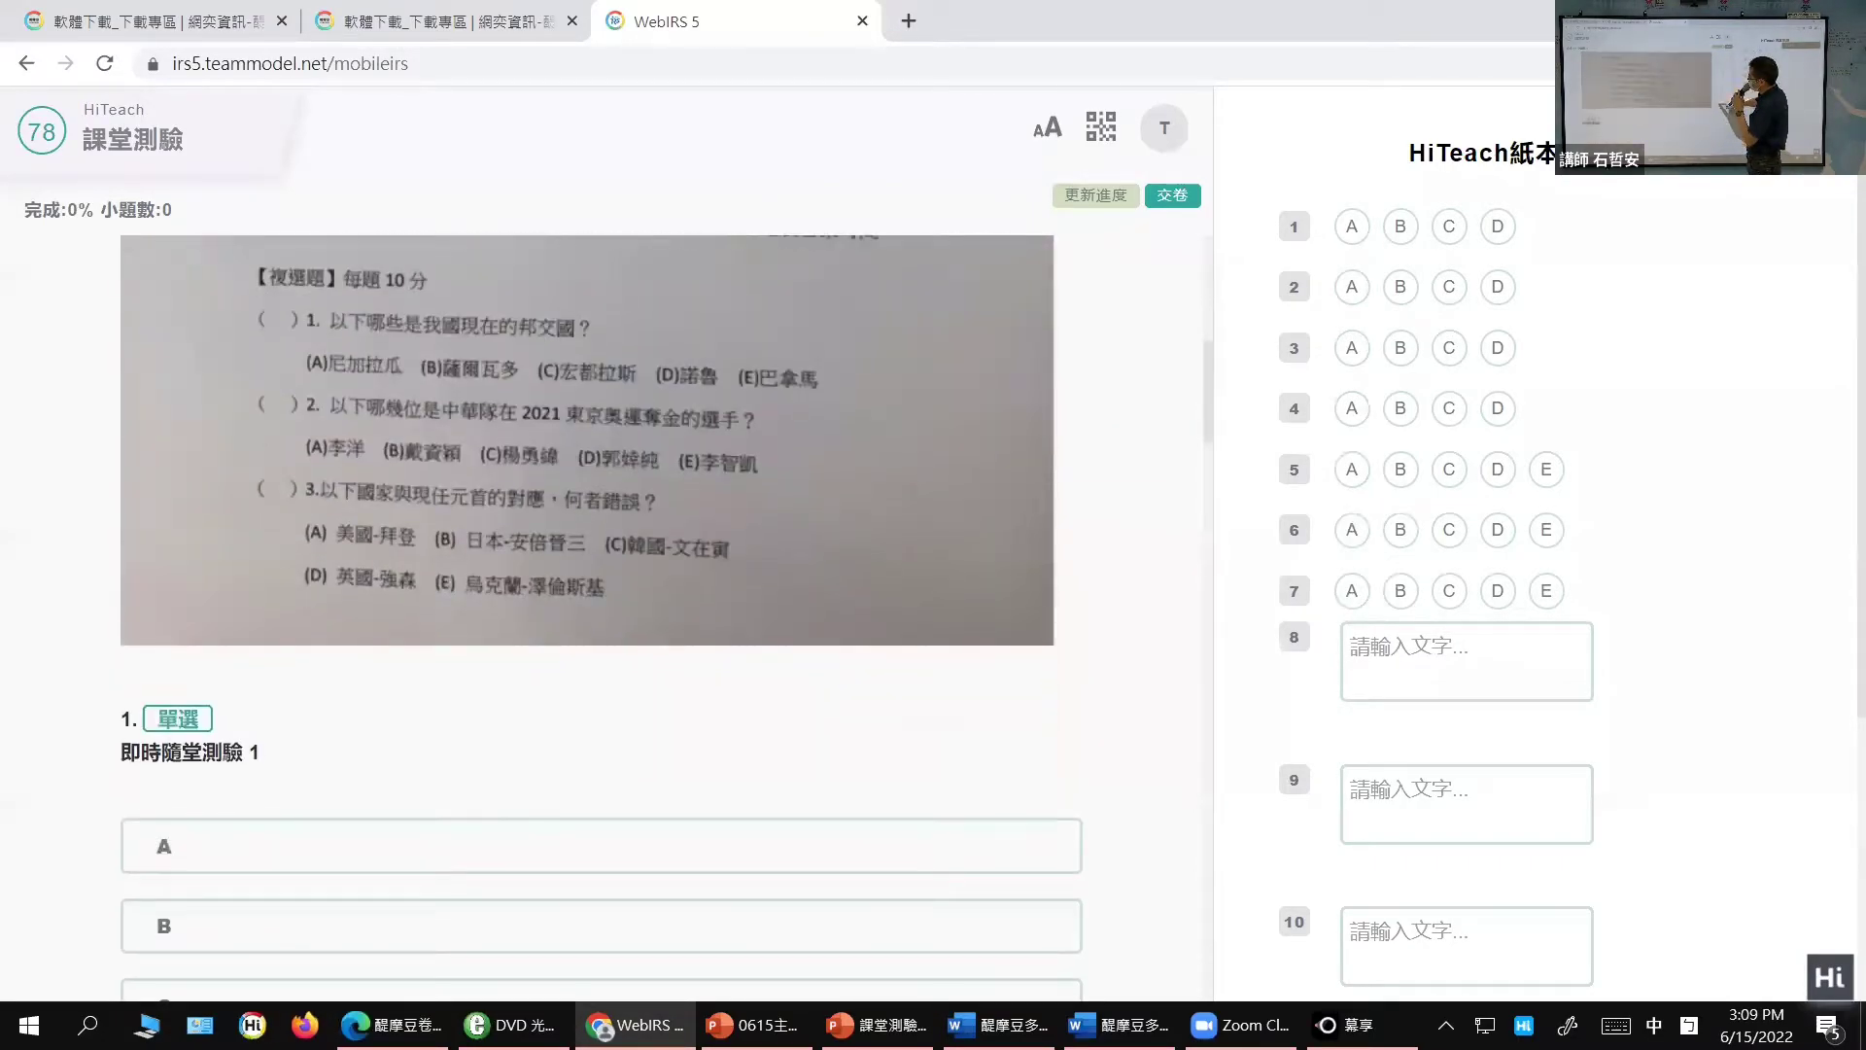
pyautogui.scroll(-20, 587, 618)
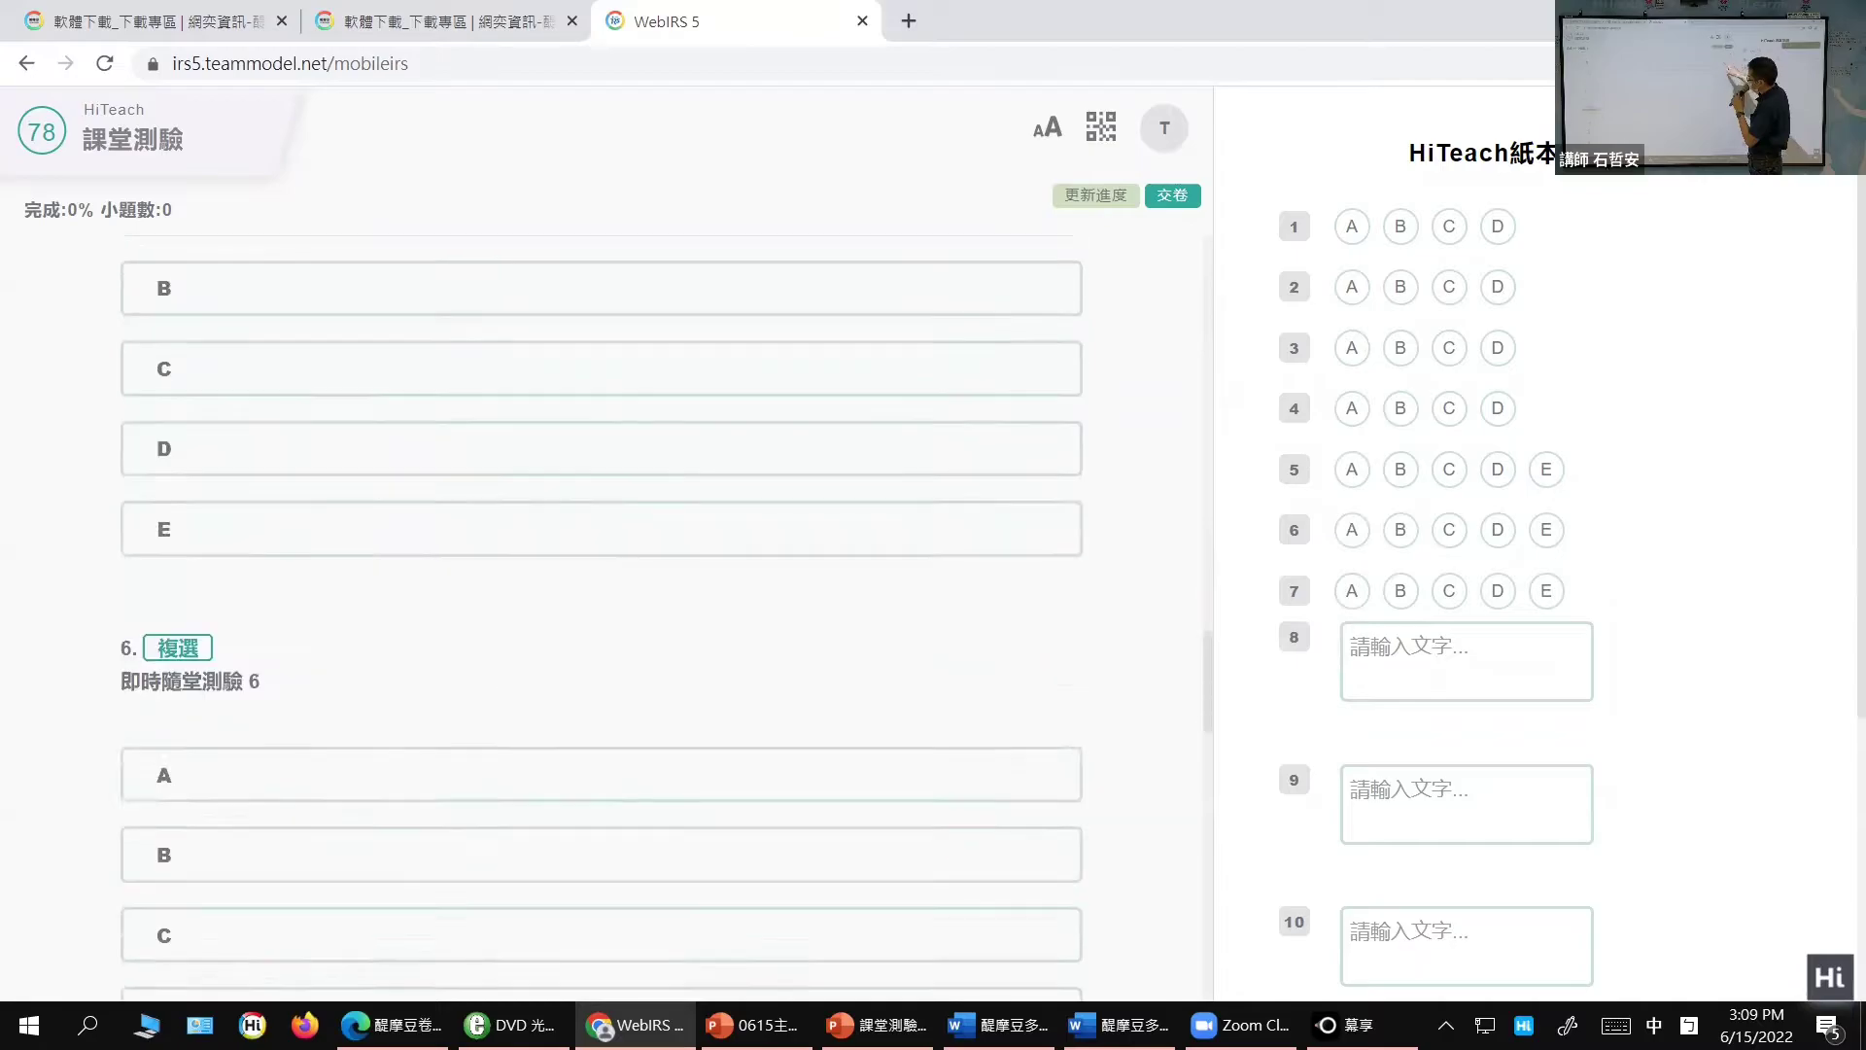
pyautogui.scroll(-8, 600, 618)
pyautogui.scroll(-12, 601, 618)
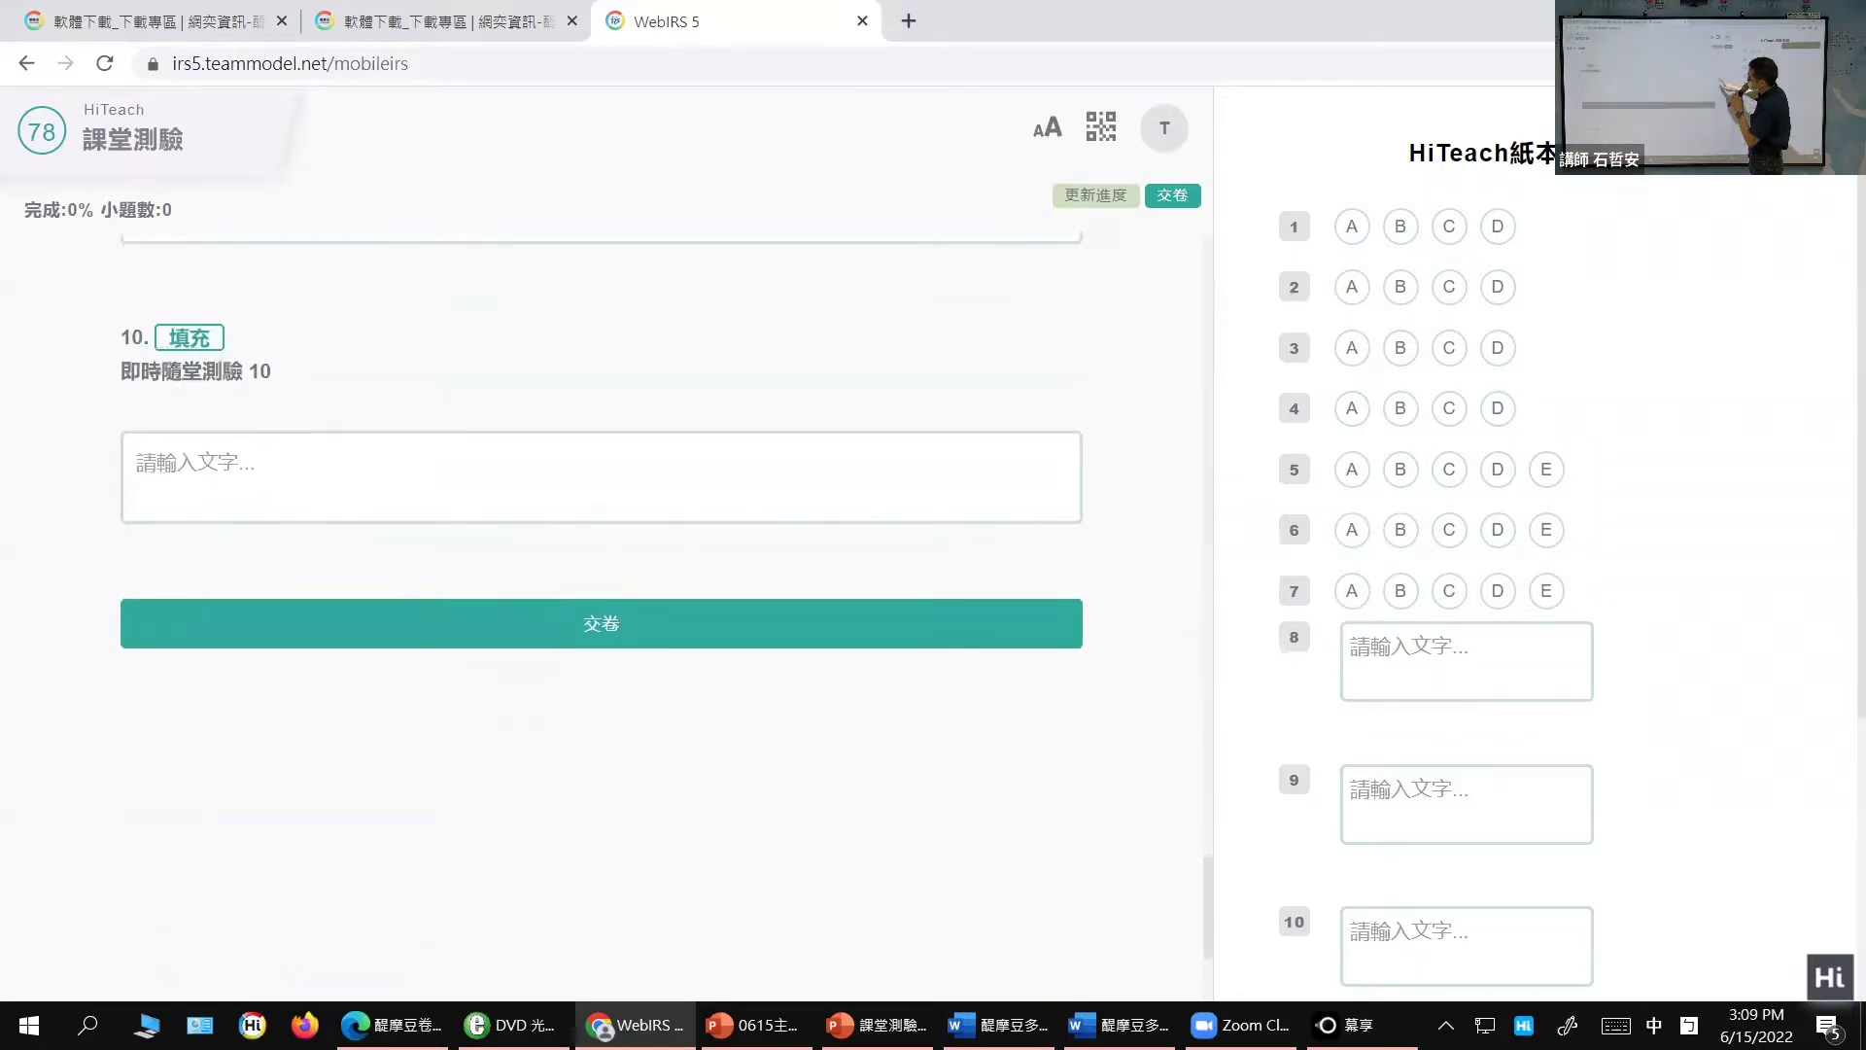
pyautogui.scroll(3, 601, 618)
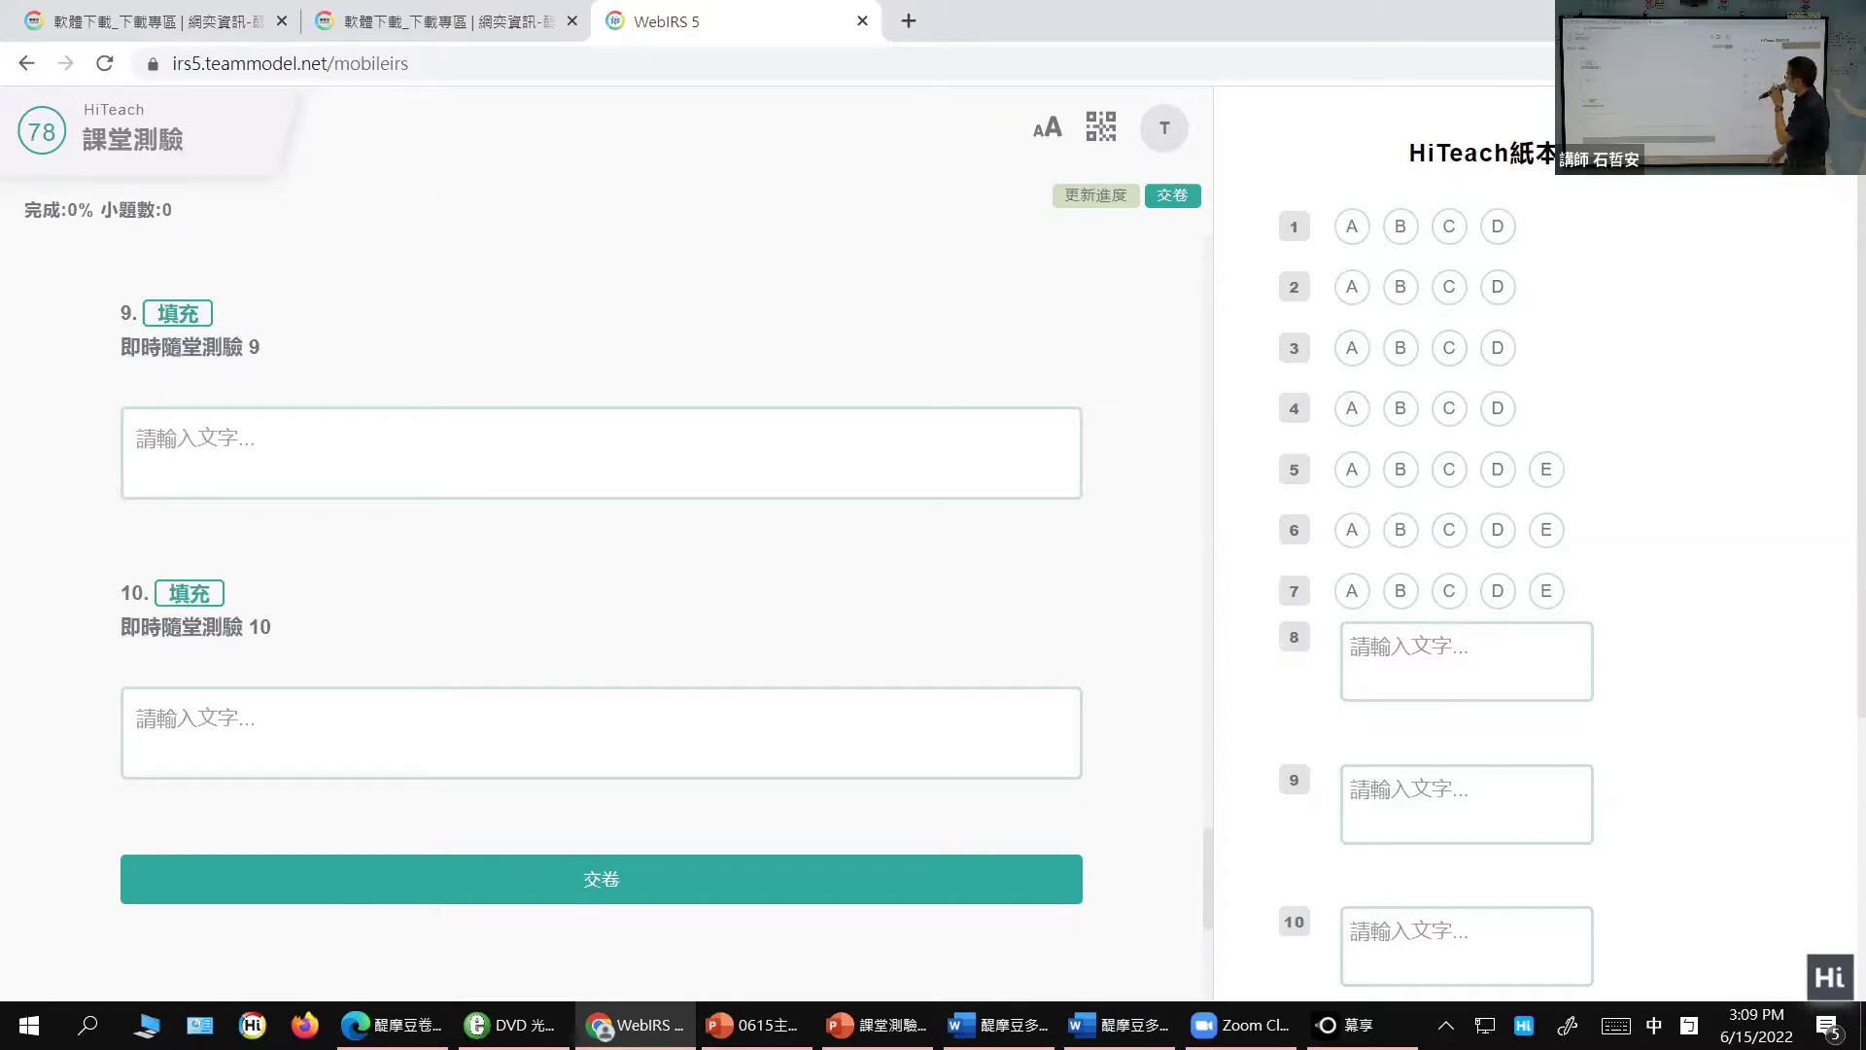
pyautogui.scroll(15, 603, 583)
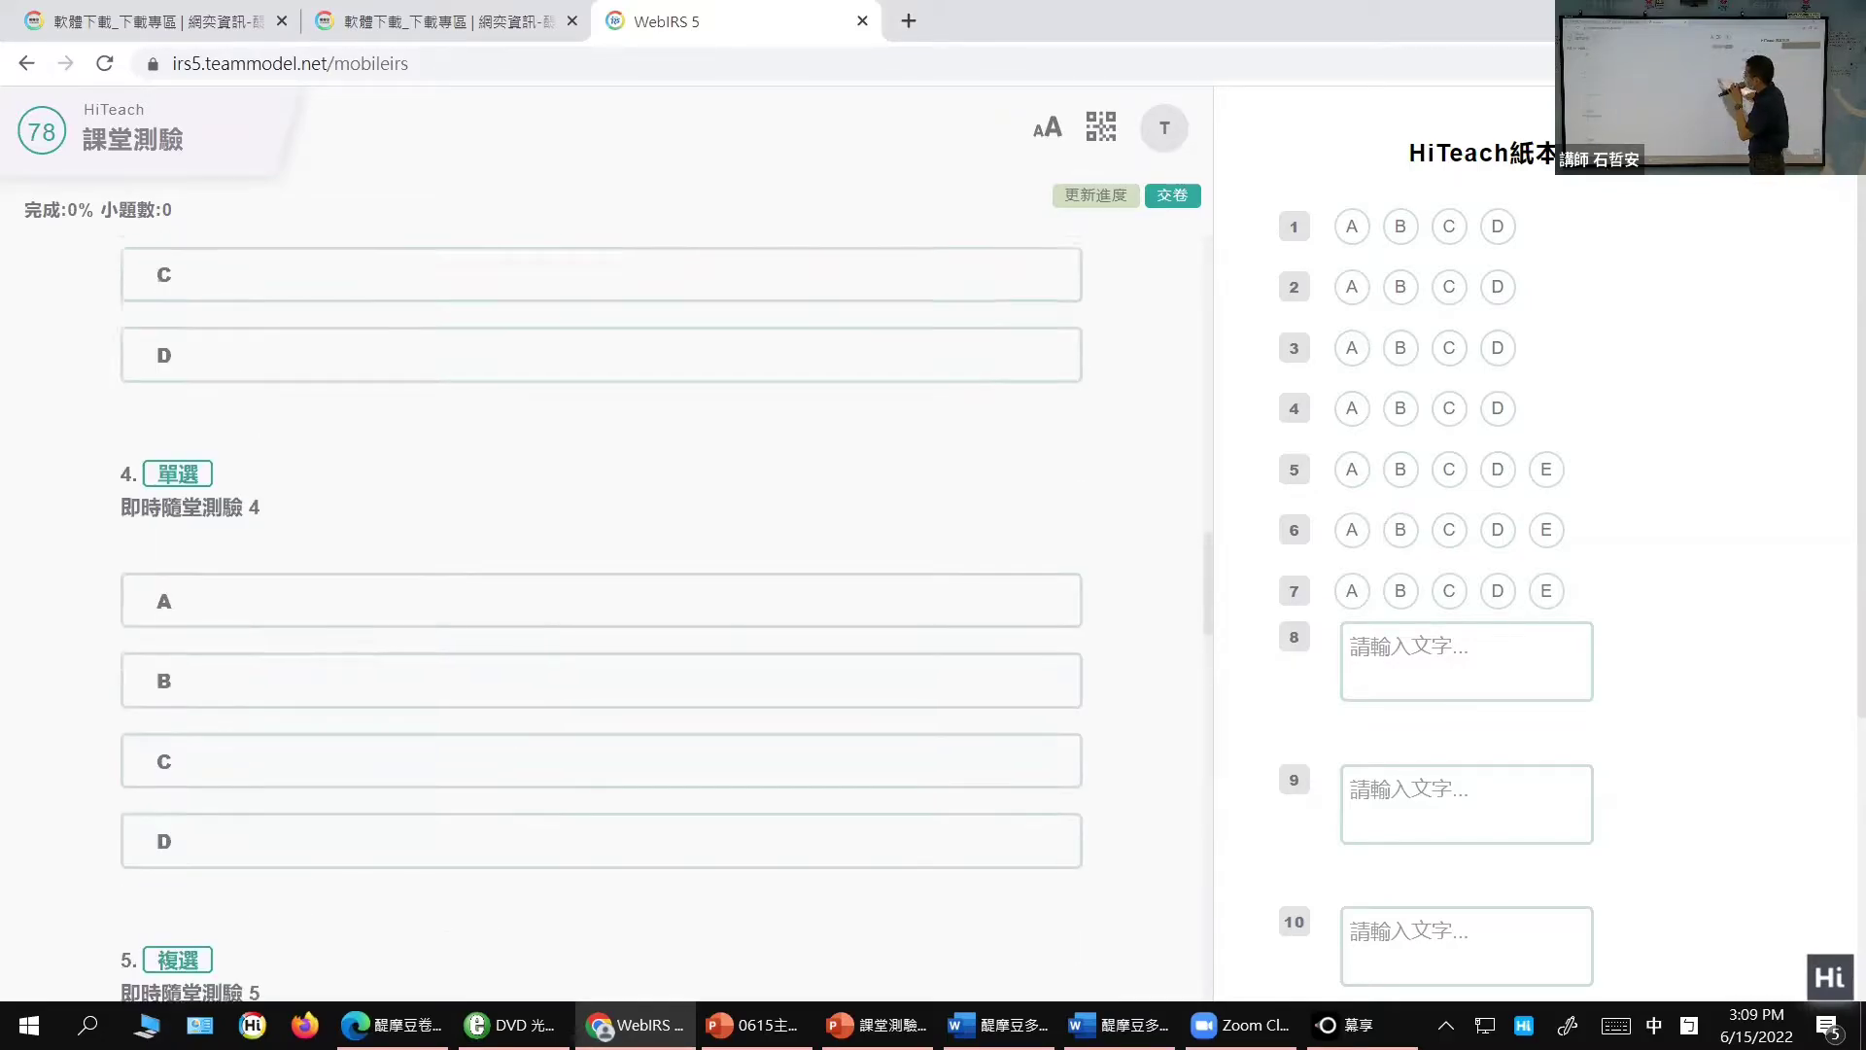
pyautogui.scroll(10, 603, 583)
pyautogui.scroll(-3, 602, 583)
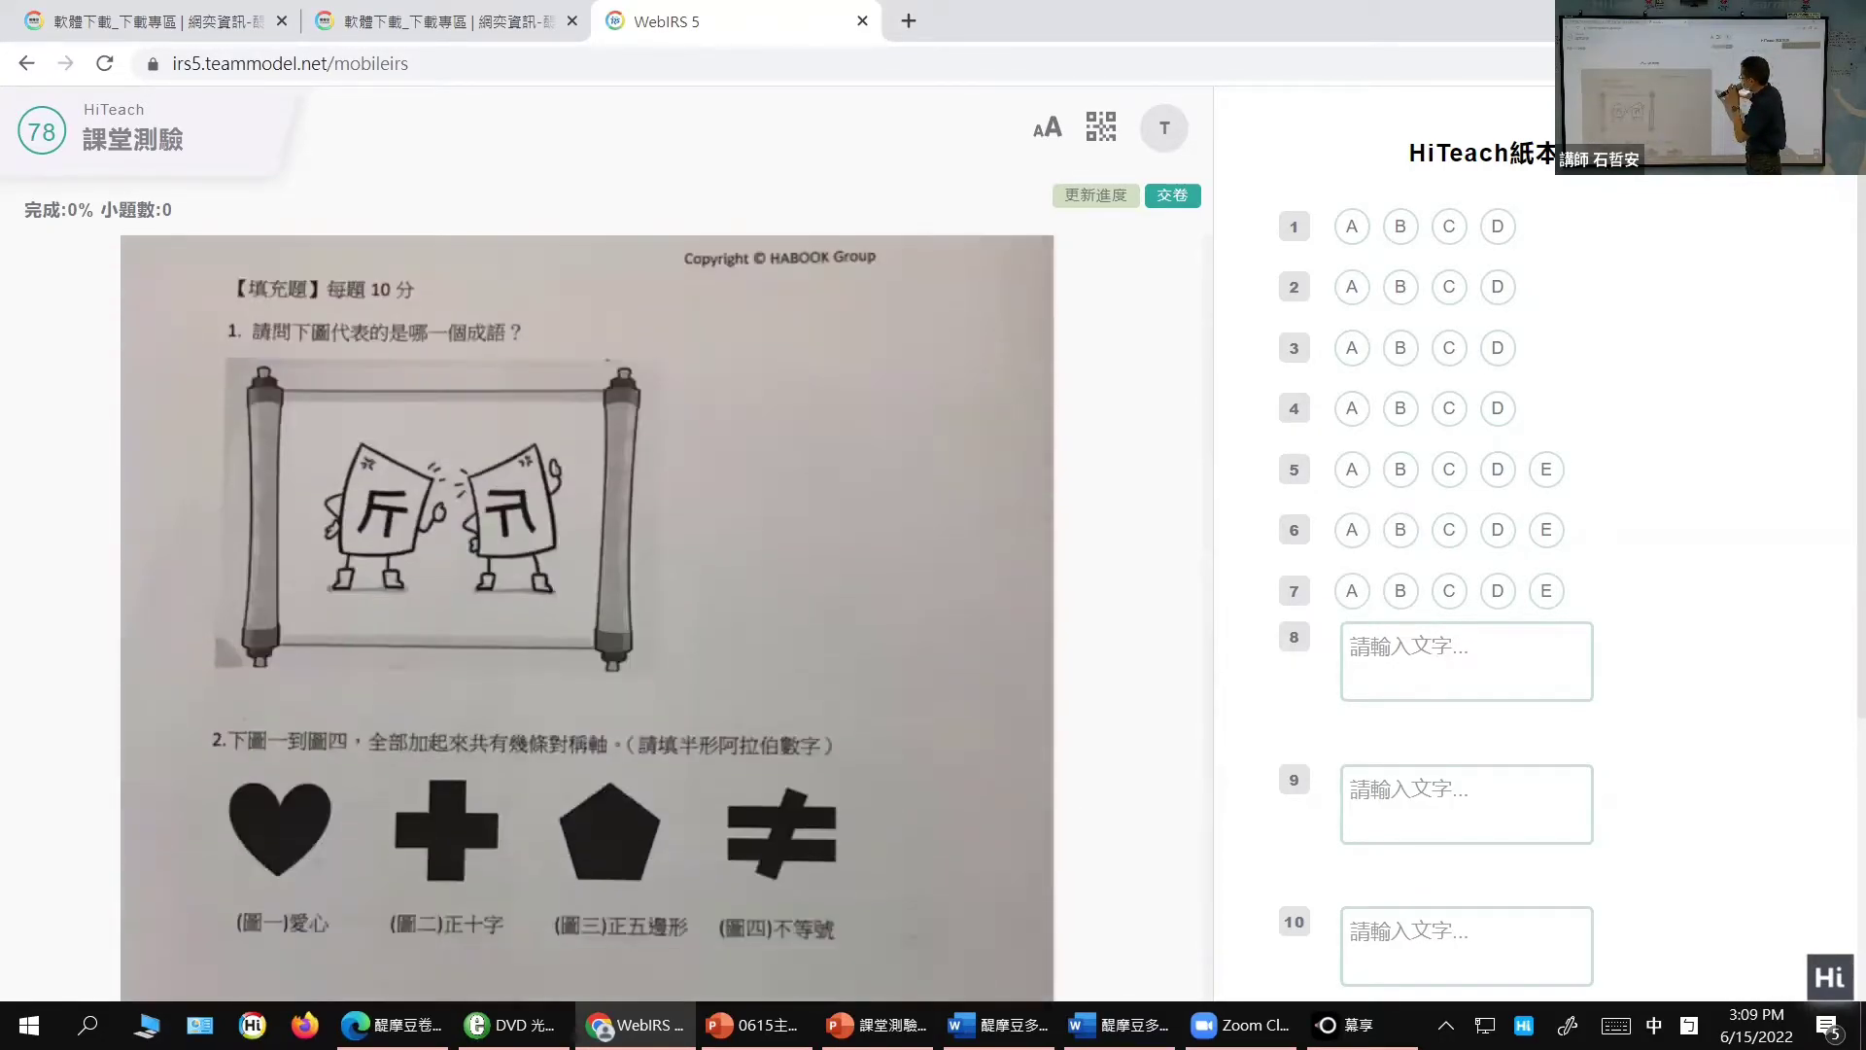
pyautogui.scroll(-10, 603, 583)
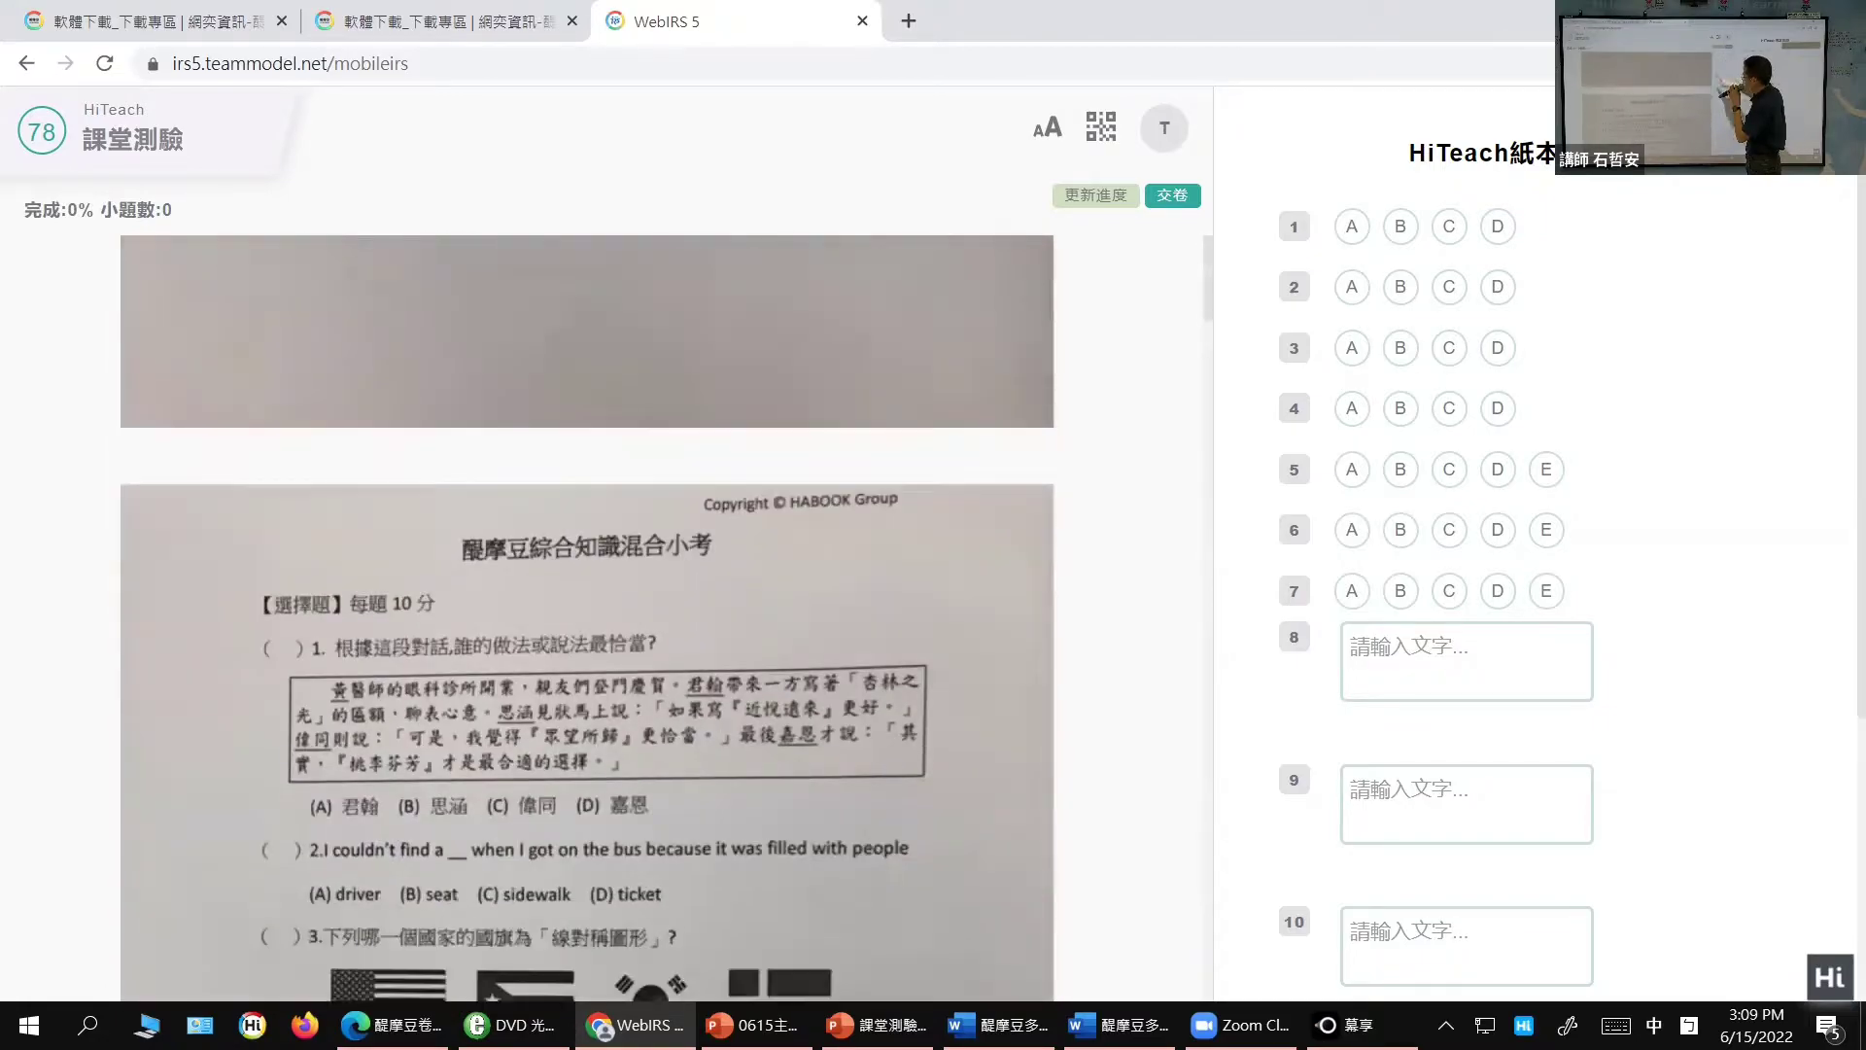
pyautogui.scroll(-1, 603, 583)
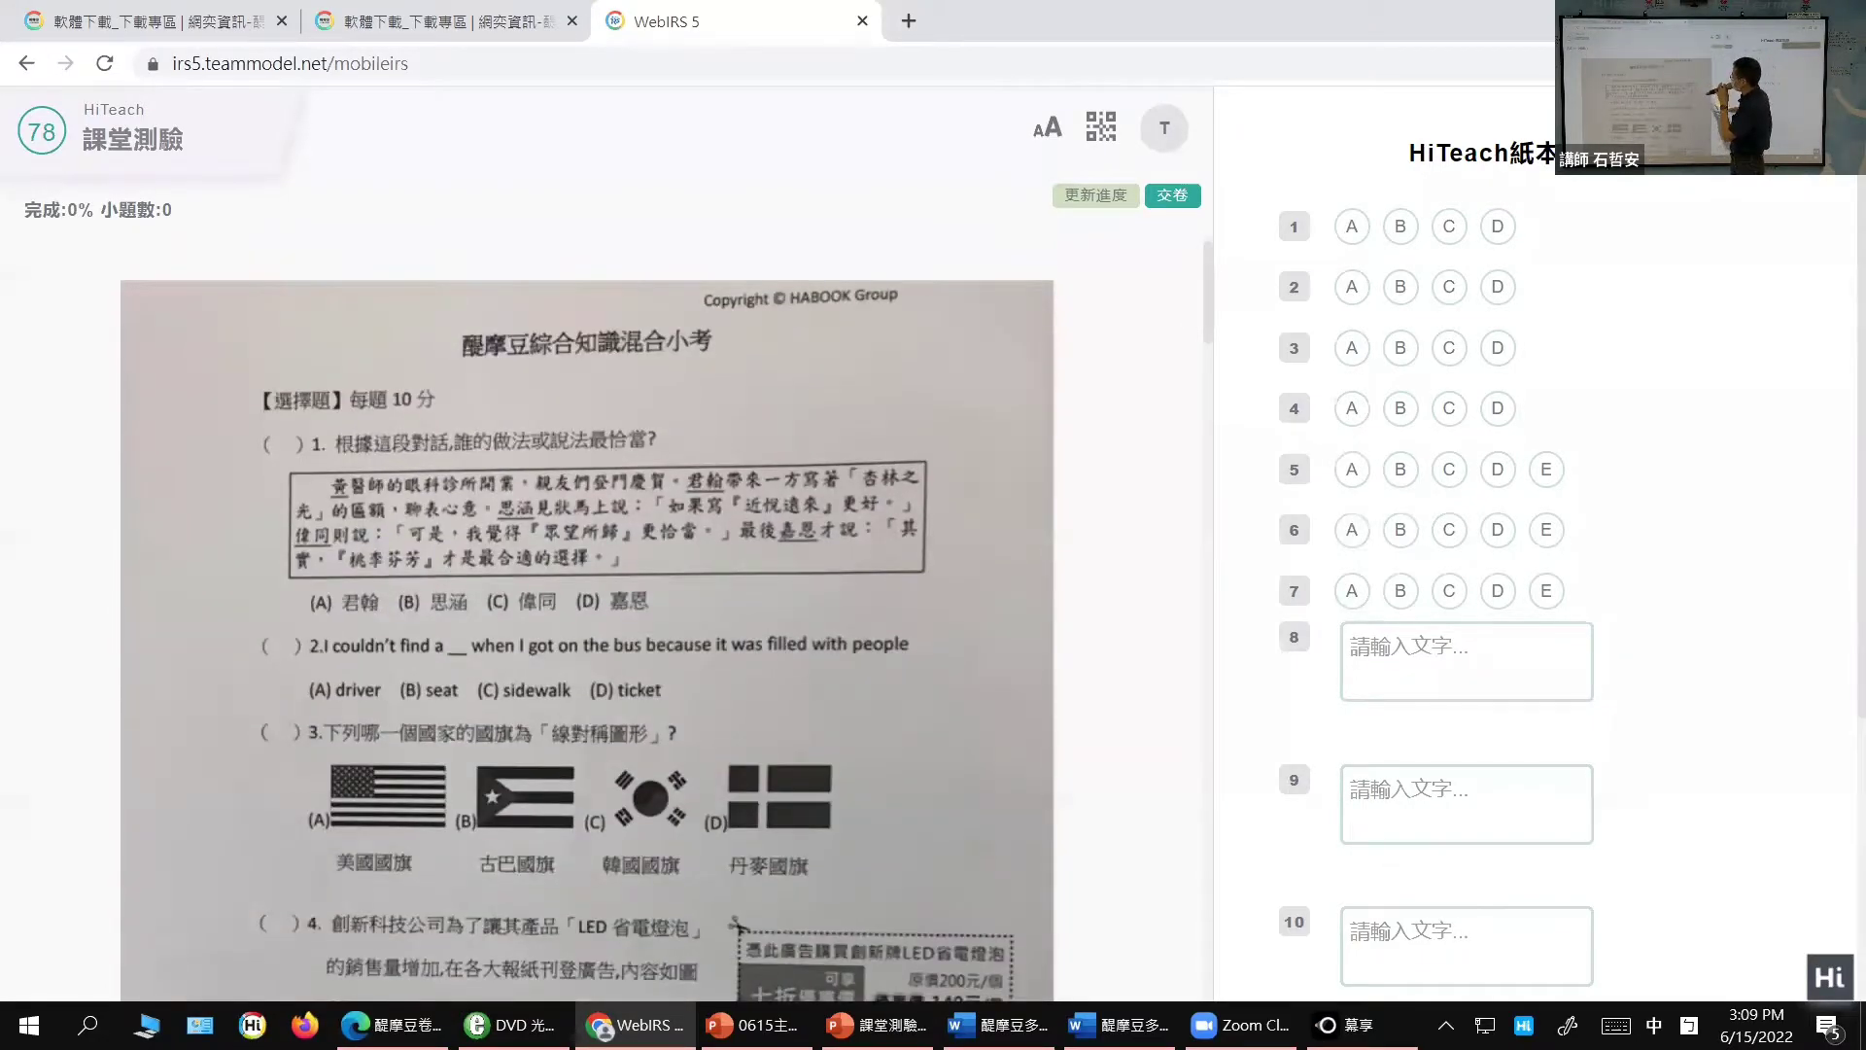
pyautogui.scroll(-7, 587, 618)
pyautogui.scroll(5, 587, 618)
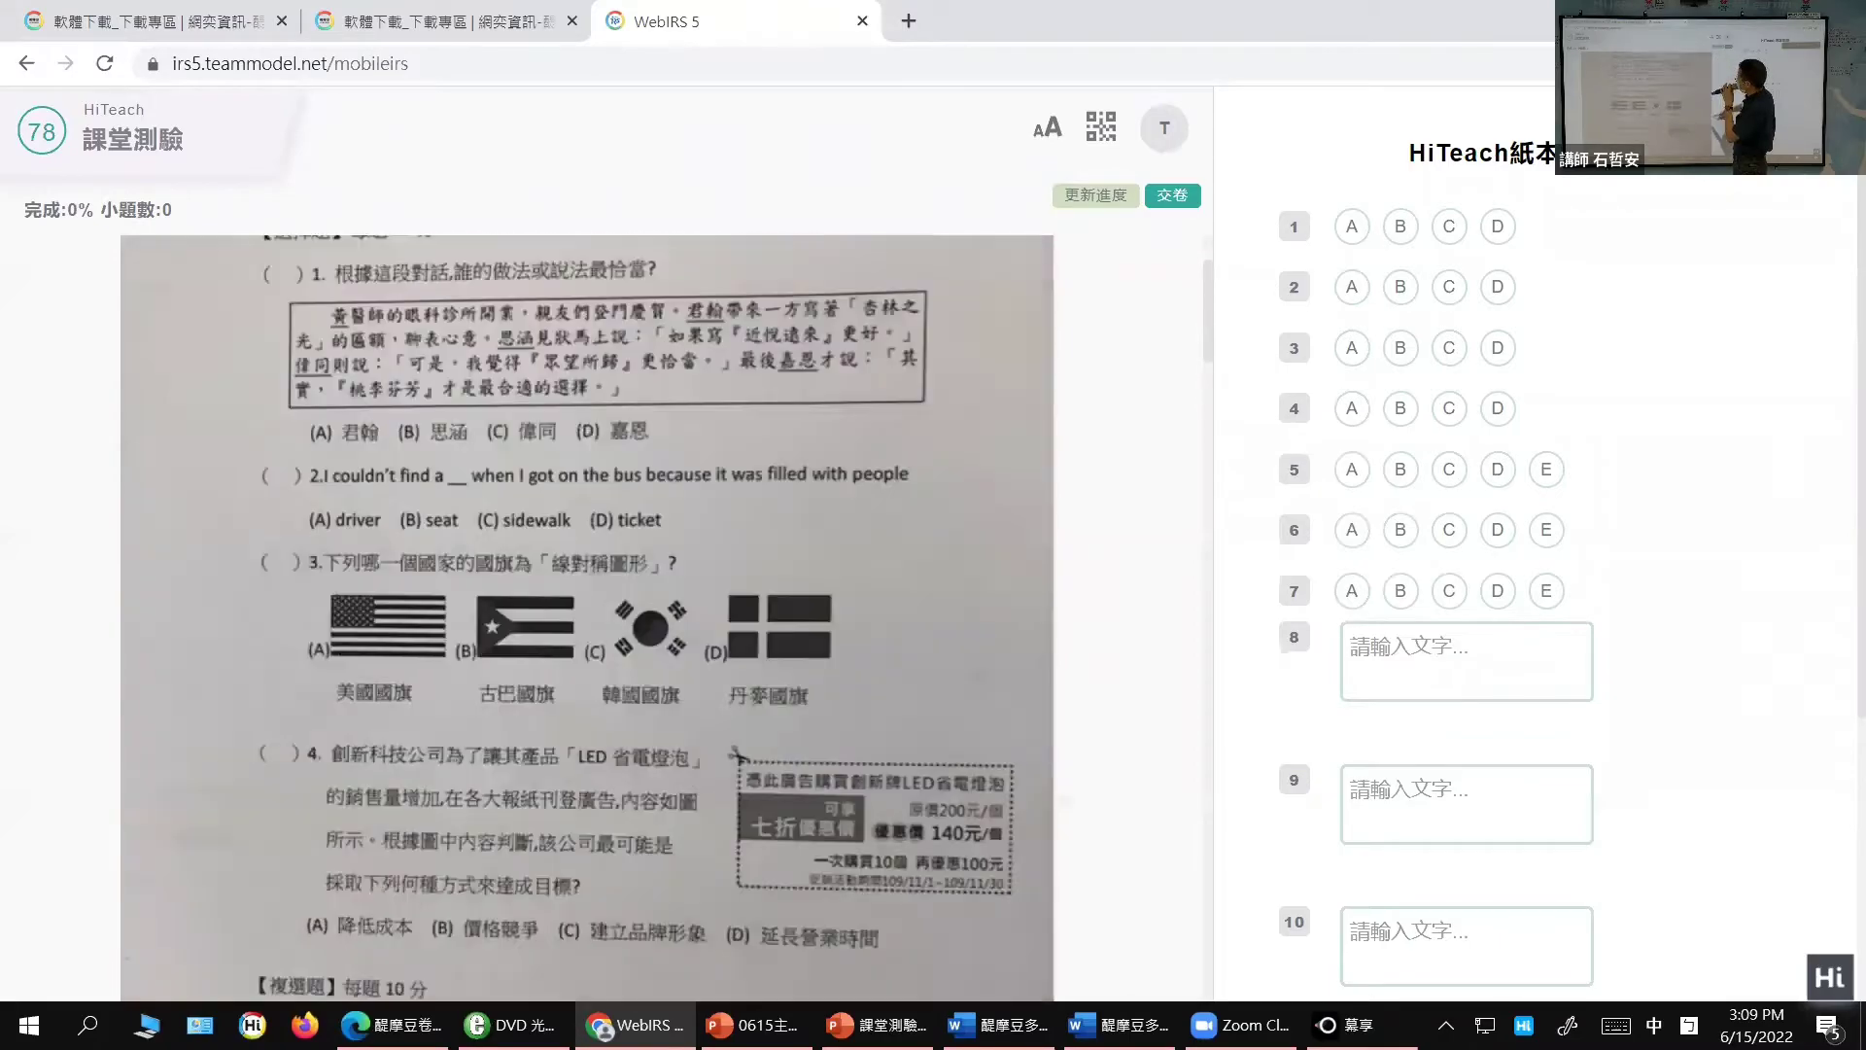
pyautogui.scroll(-15, 587, 618)
pyautogui.scroll(6, 587, 618)
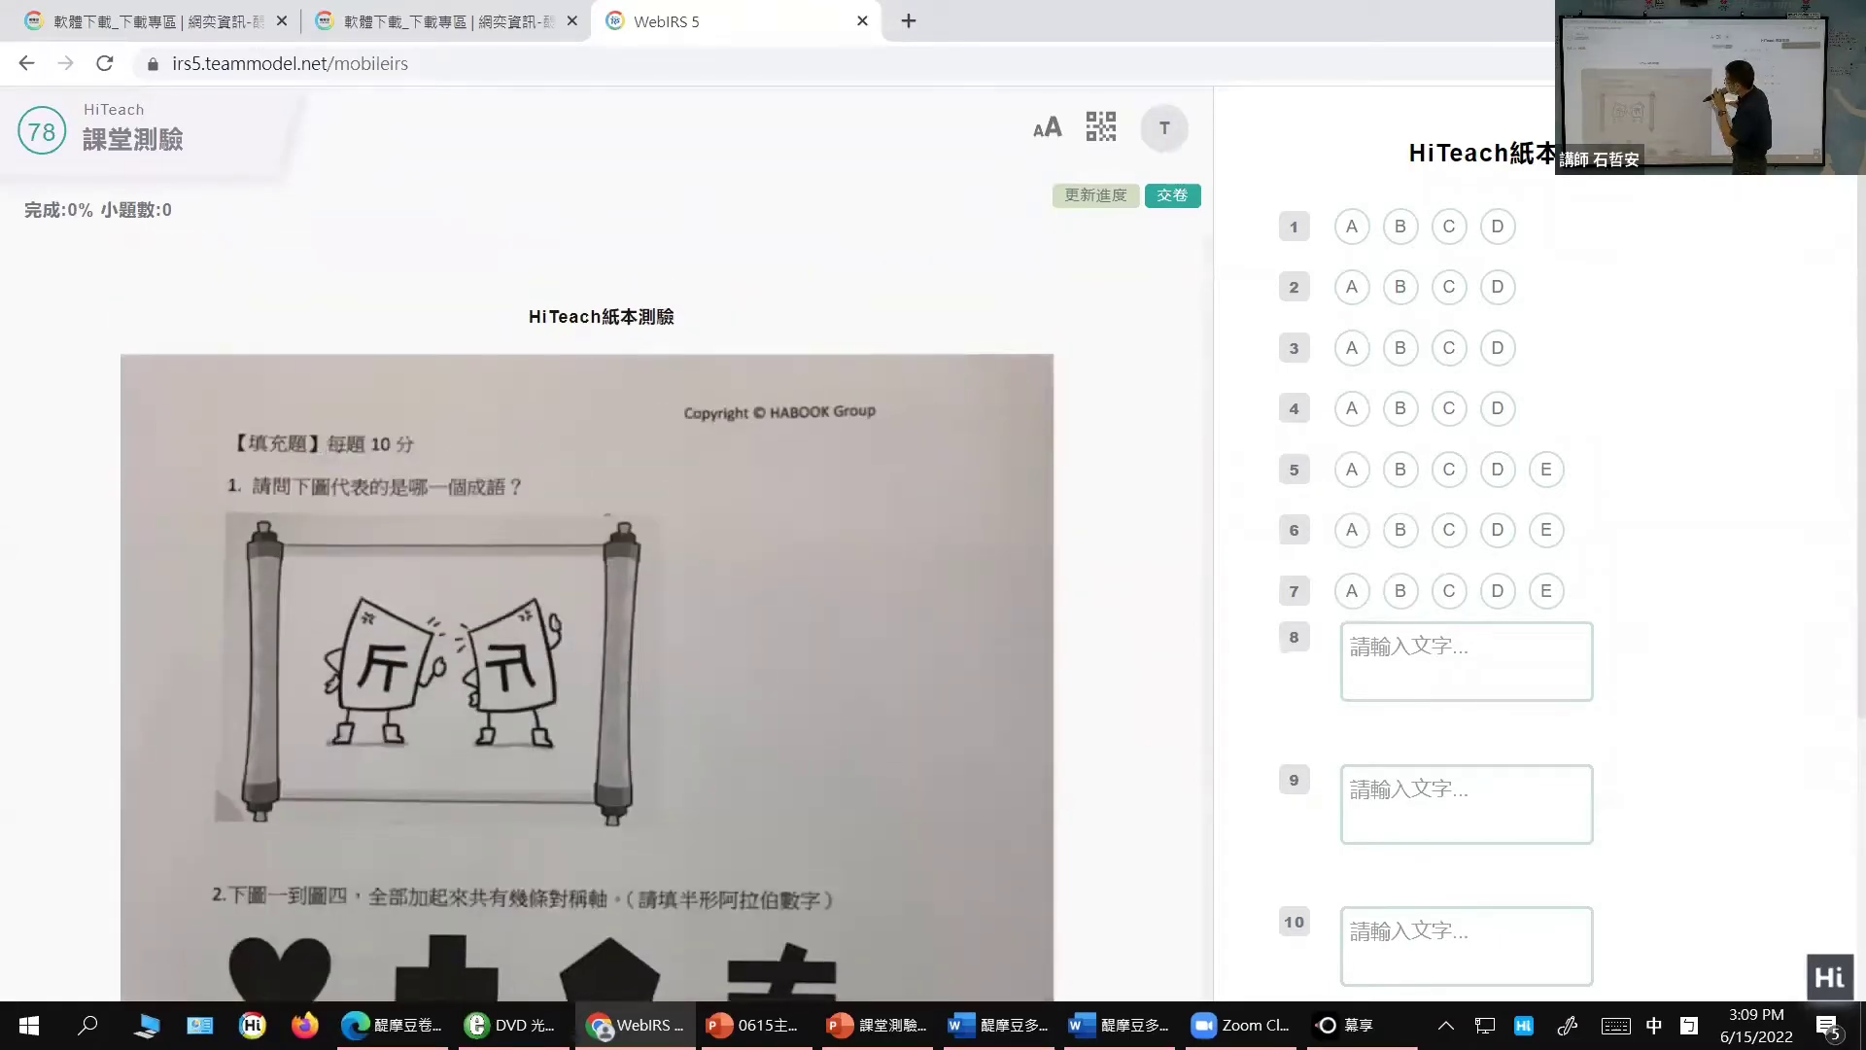
pyautogui.scroll(-6, 587, 618)
pyautogui.scroll(-15, 587, 618)
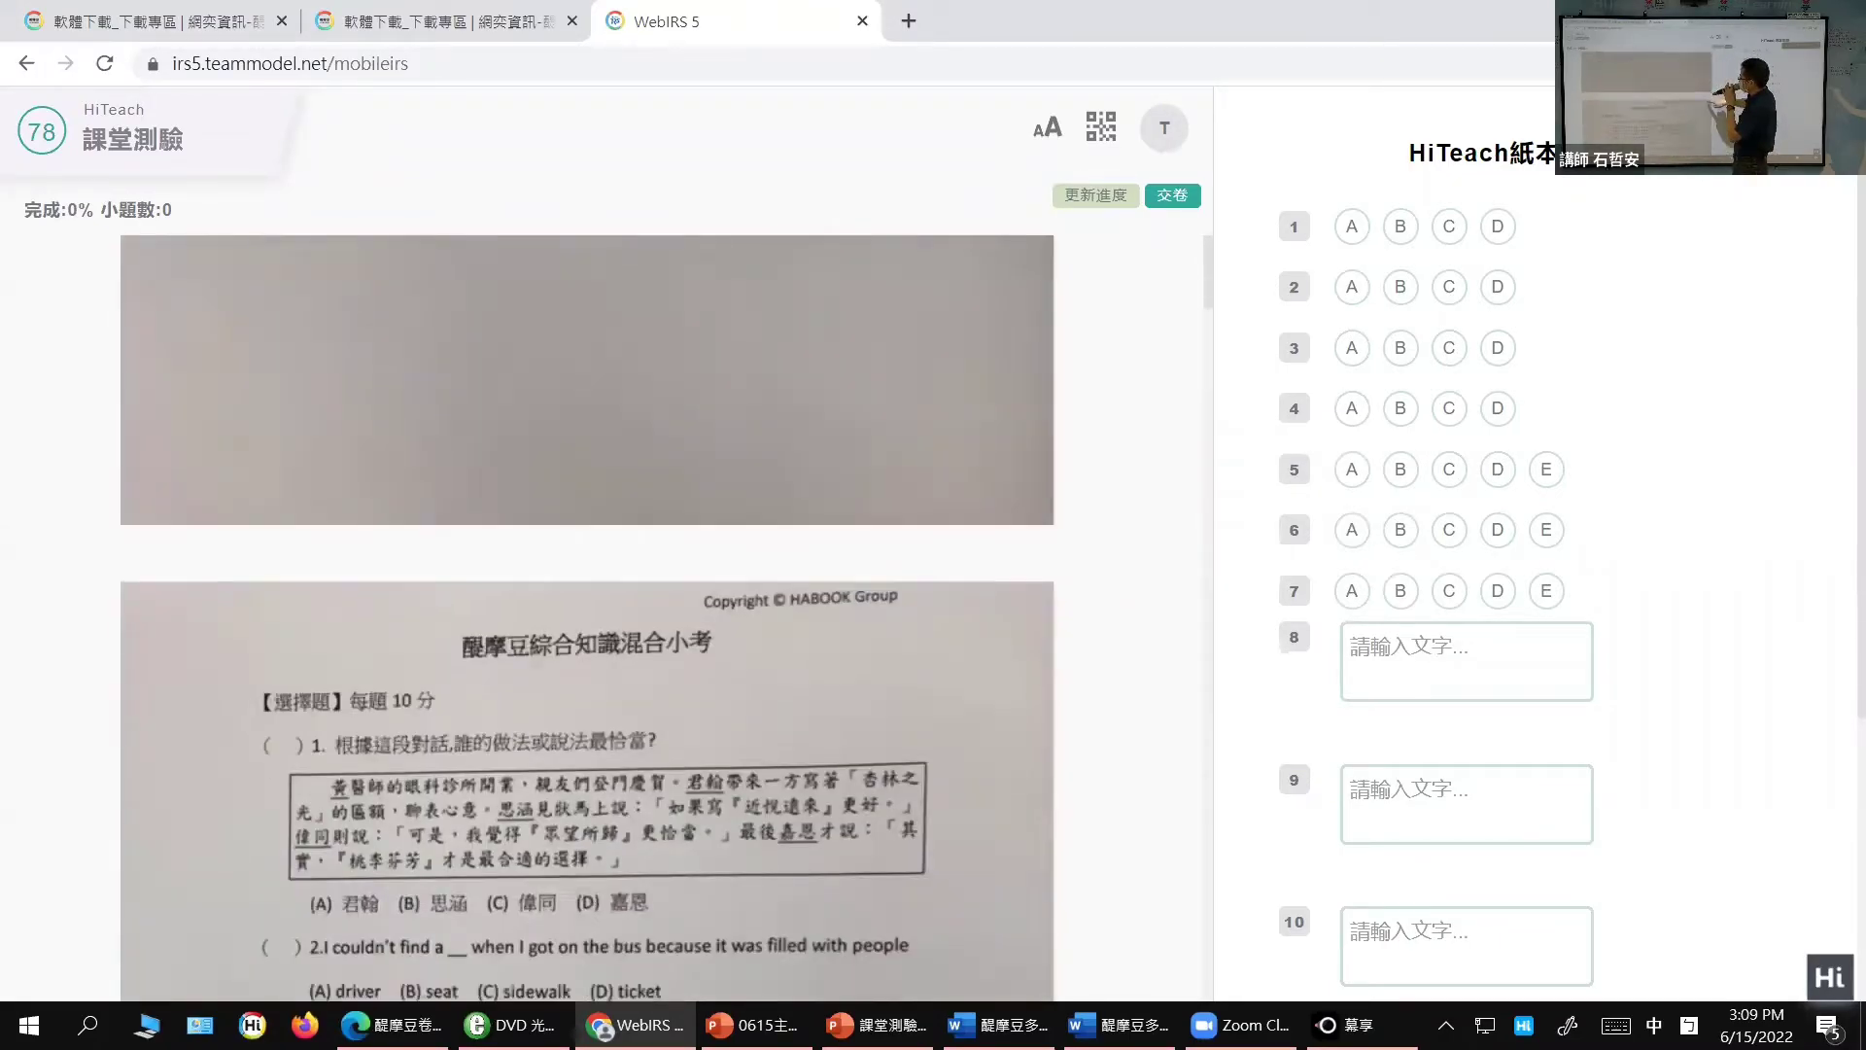
pyautogui.scroll(7, 587, 618)
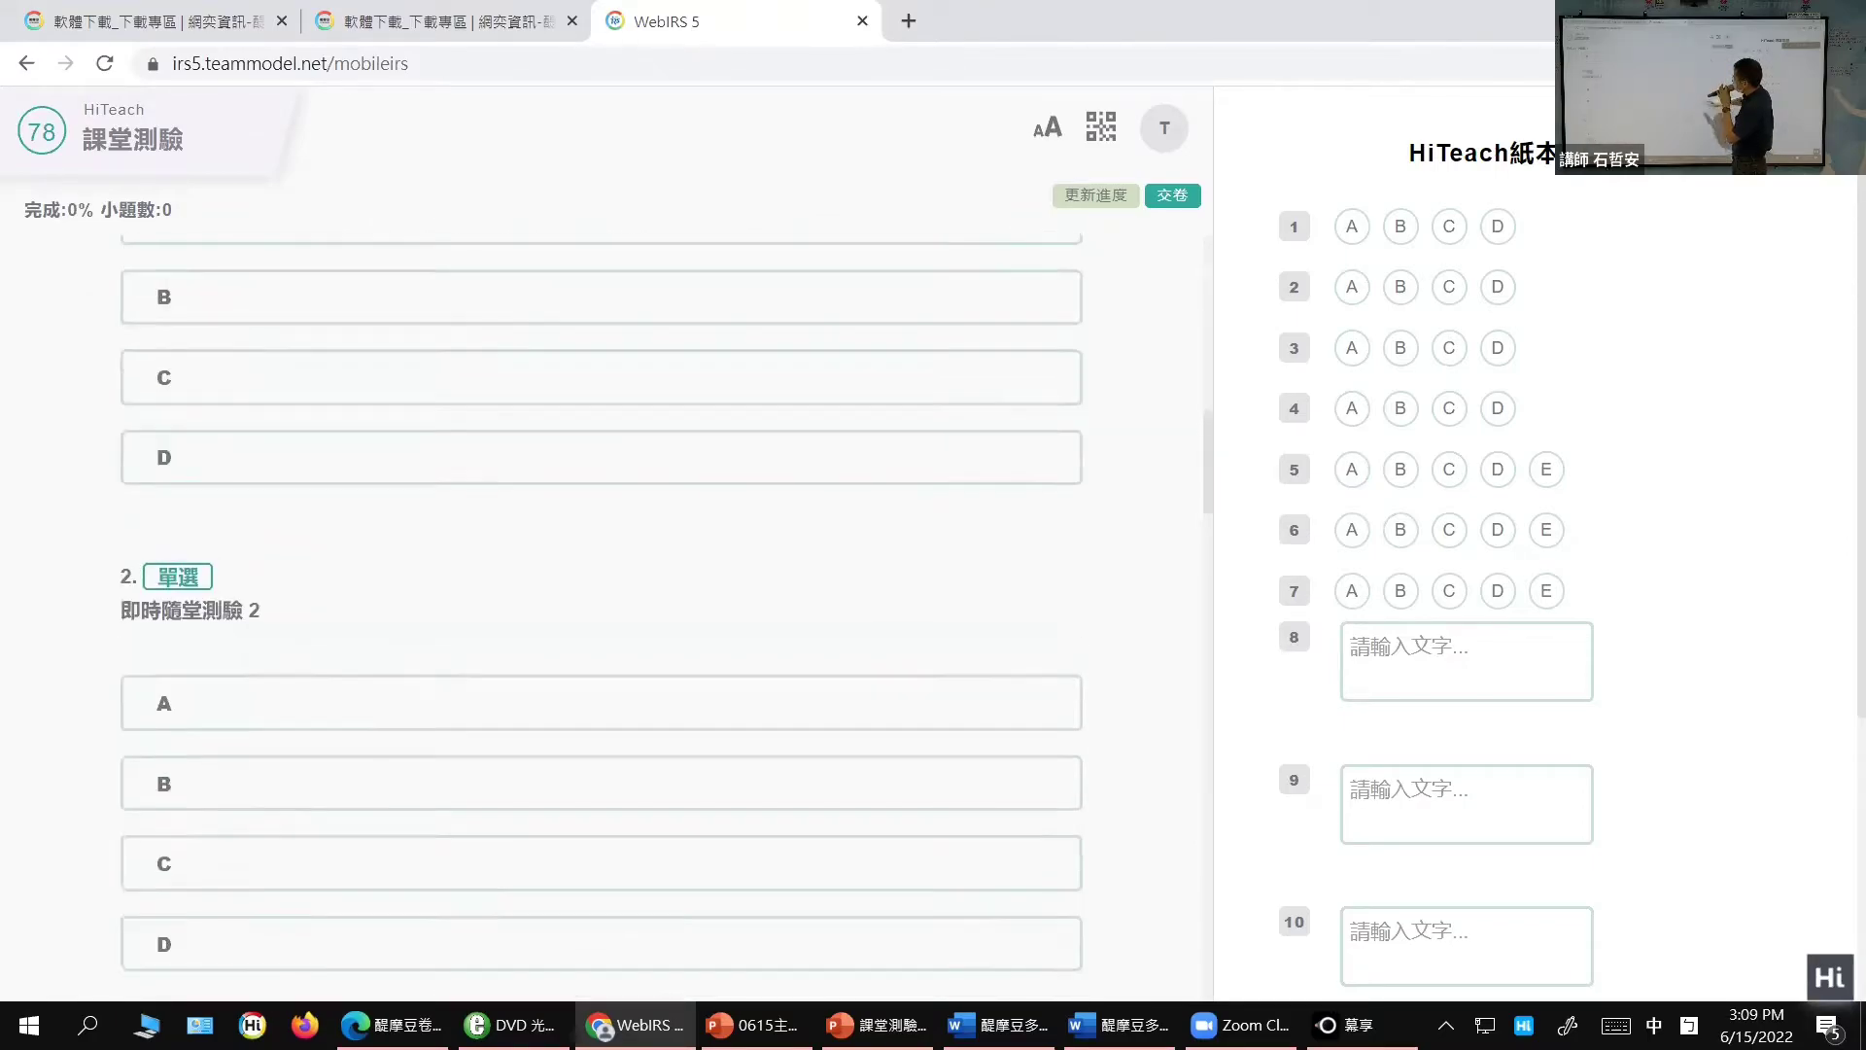
# Answer questions 1–3 with A, B, B, question 4 with D, and question 5 with A, B, C.
pyautogui.click(601, 344)
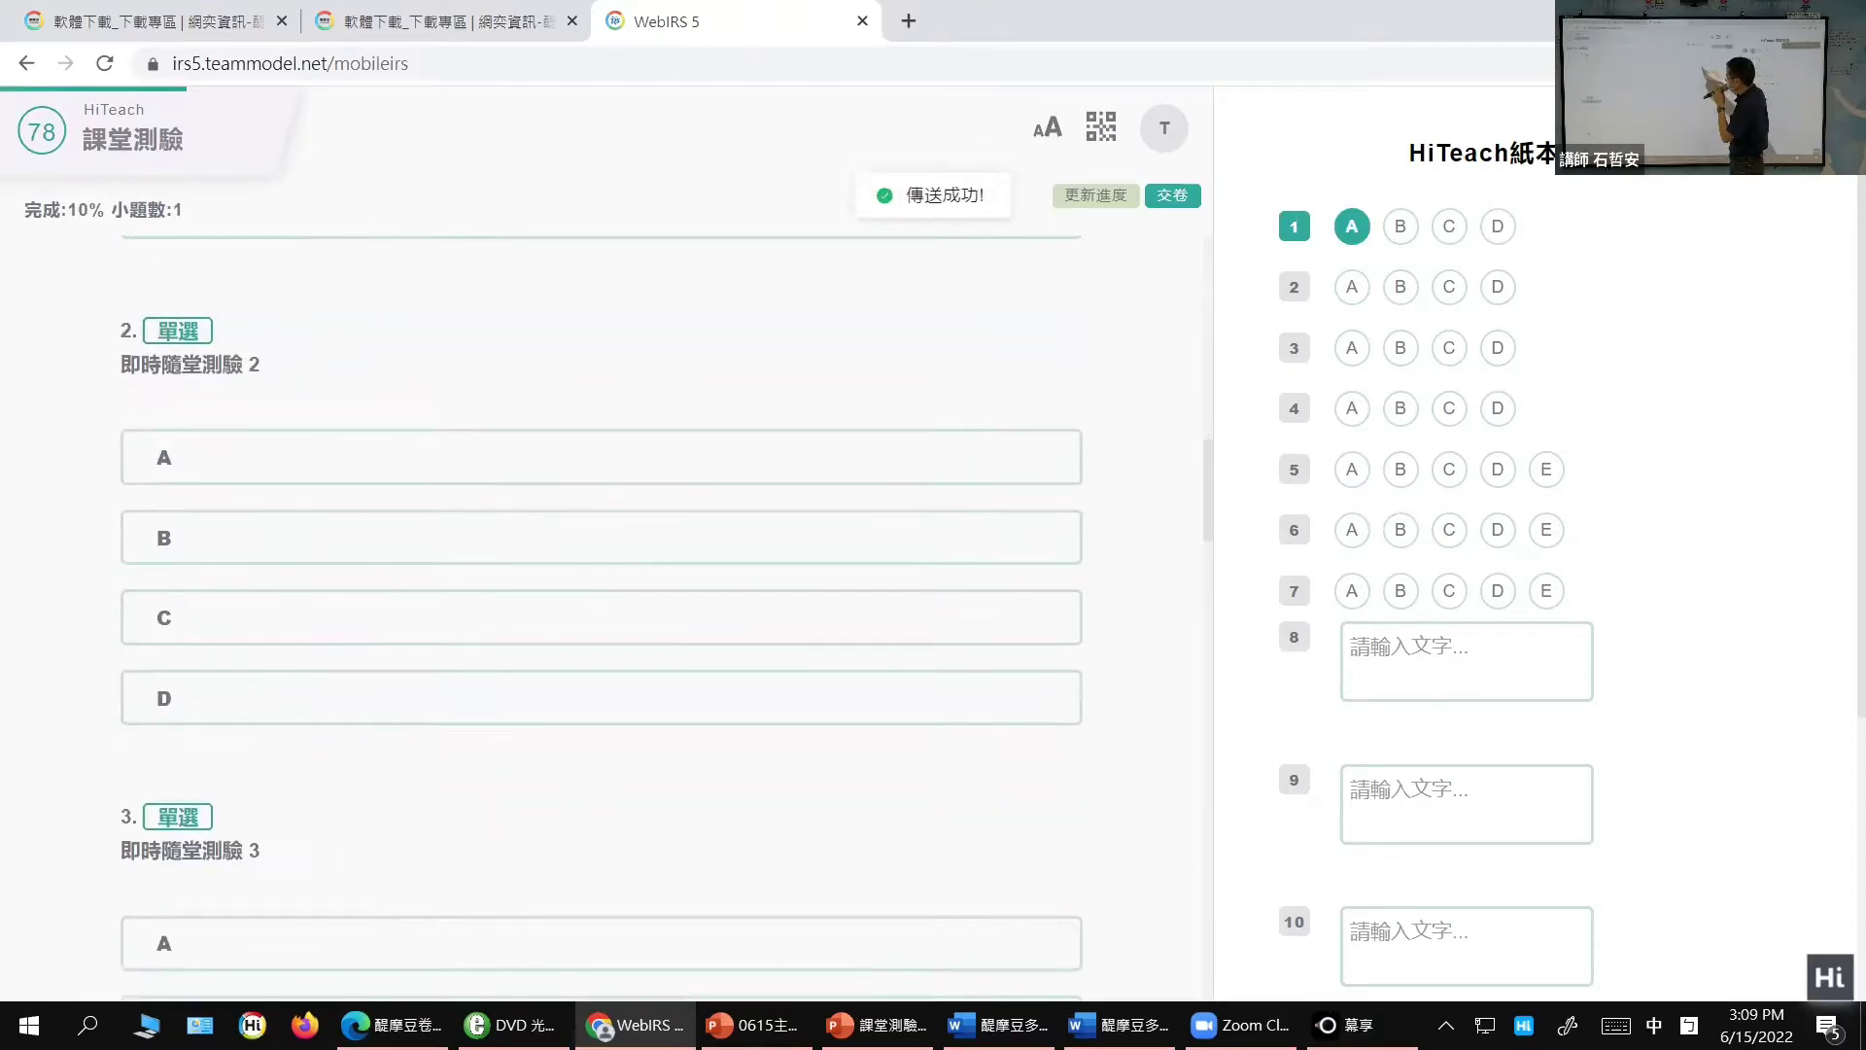
pyautogui.click(600, 532)
pyautogui.click(600, 586)
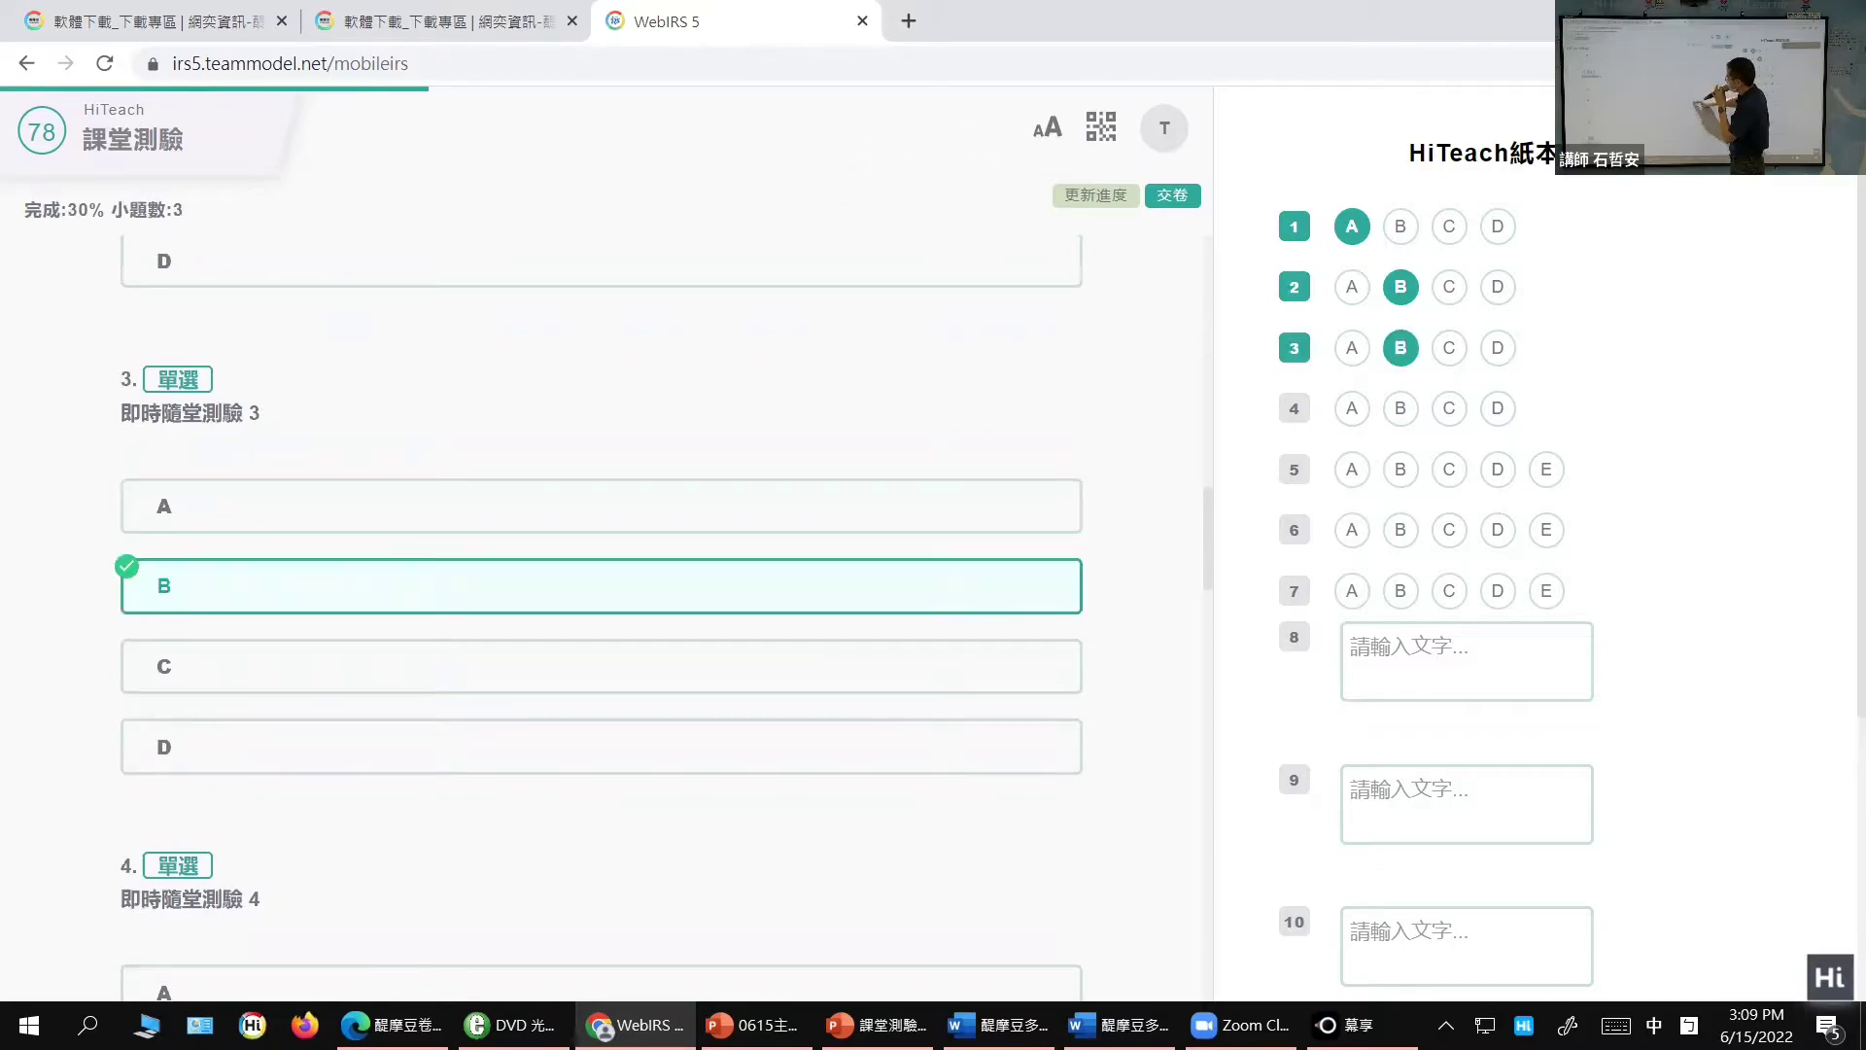
pyautogui.click(600, 380)
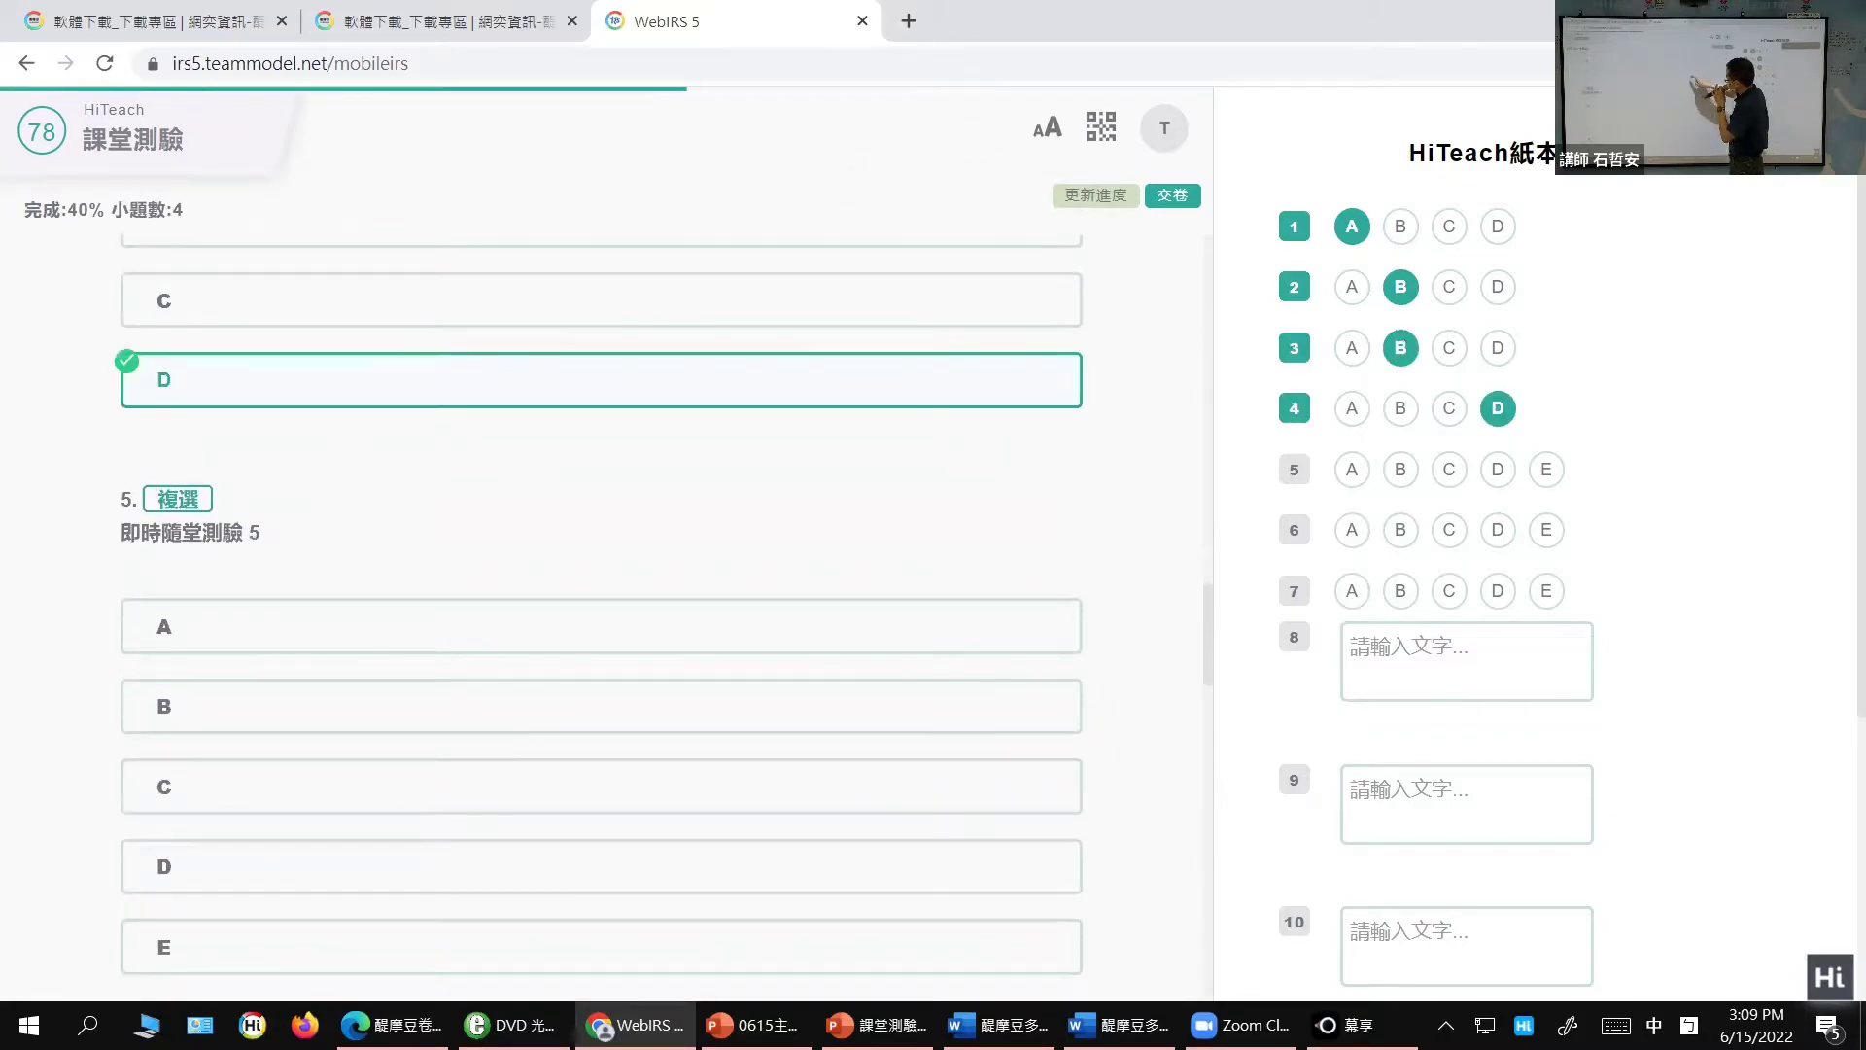
pyautogui.click(601, 382)
pyautogui.click(601, 461)
pyautogui.click(600, 543)
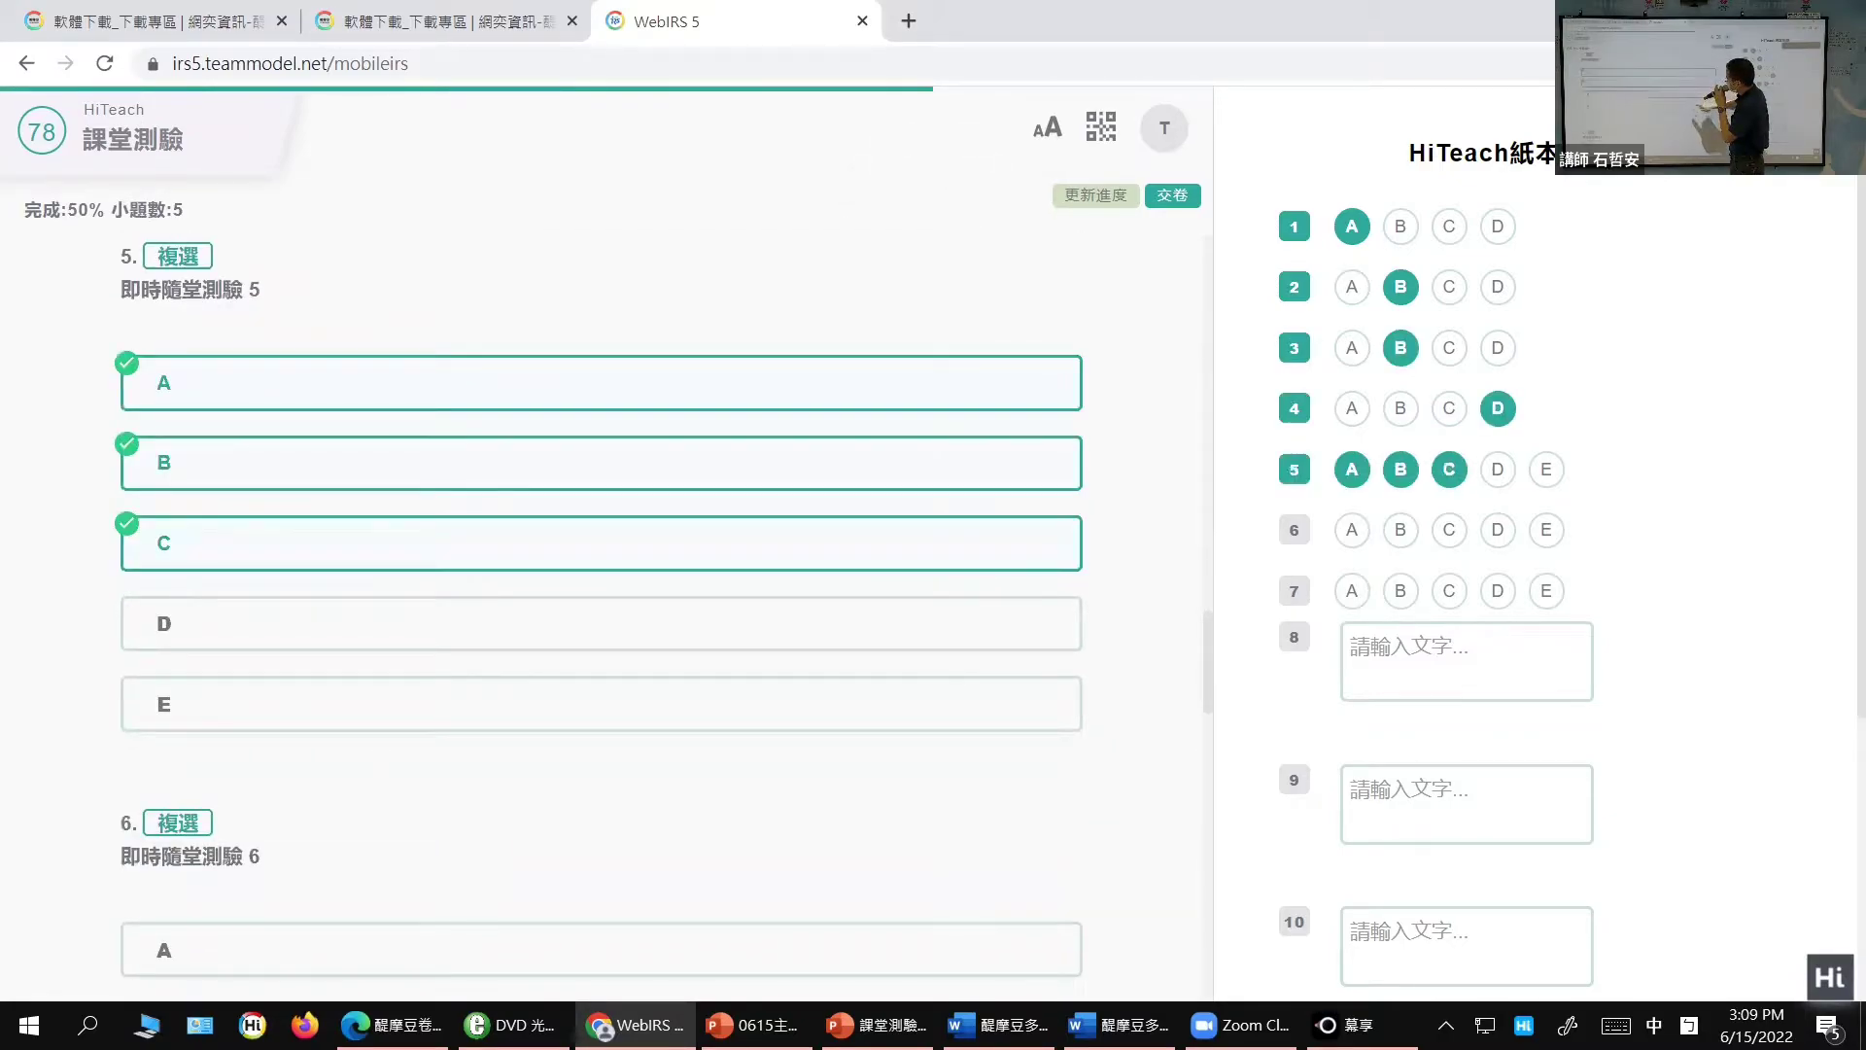
# Select B and C for question 6 and B, C and D for question 7.
pyautogui.click(601, 651)
pyautogui.click(601, 733)
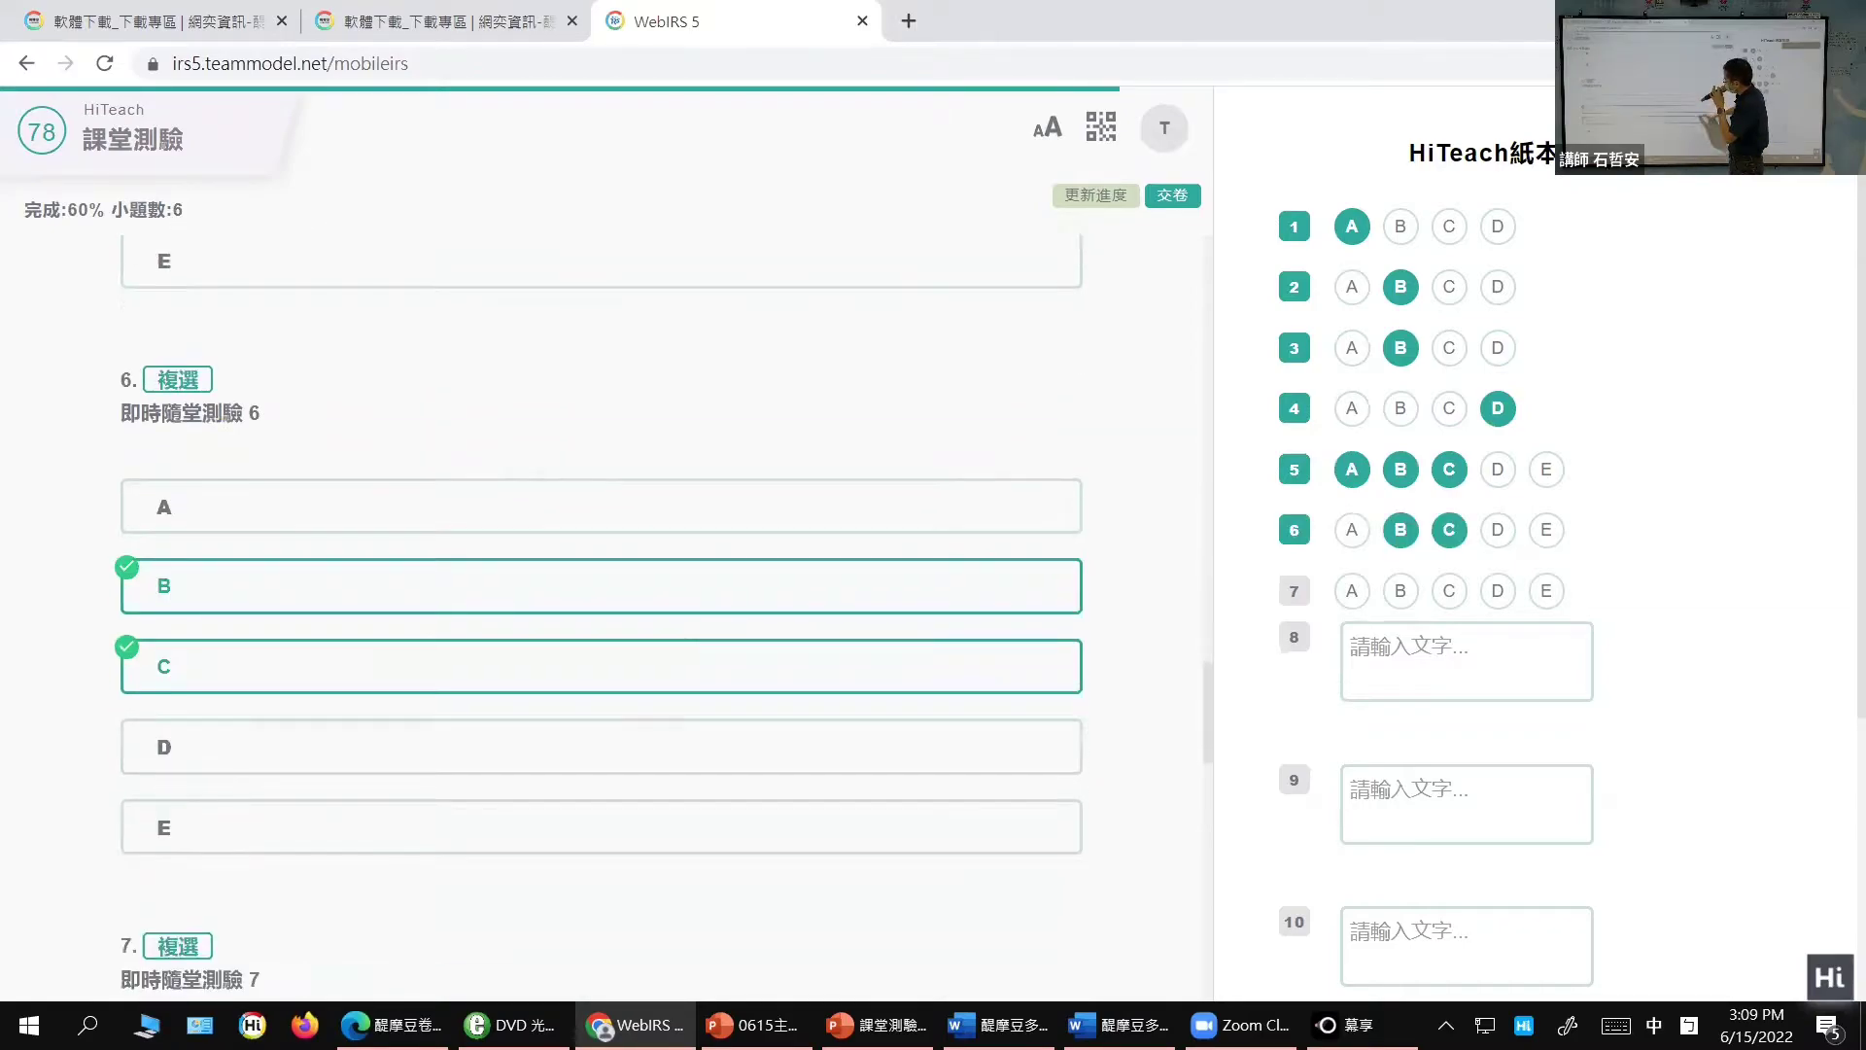
pyautogui.click(601, 715)
pyautogui.click(600, 795)
pyautogui.click(600, 875)
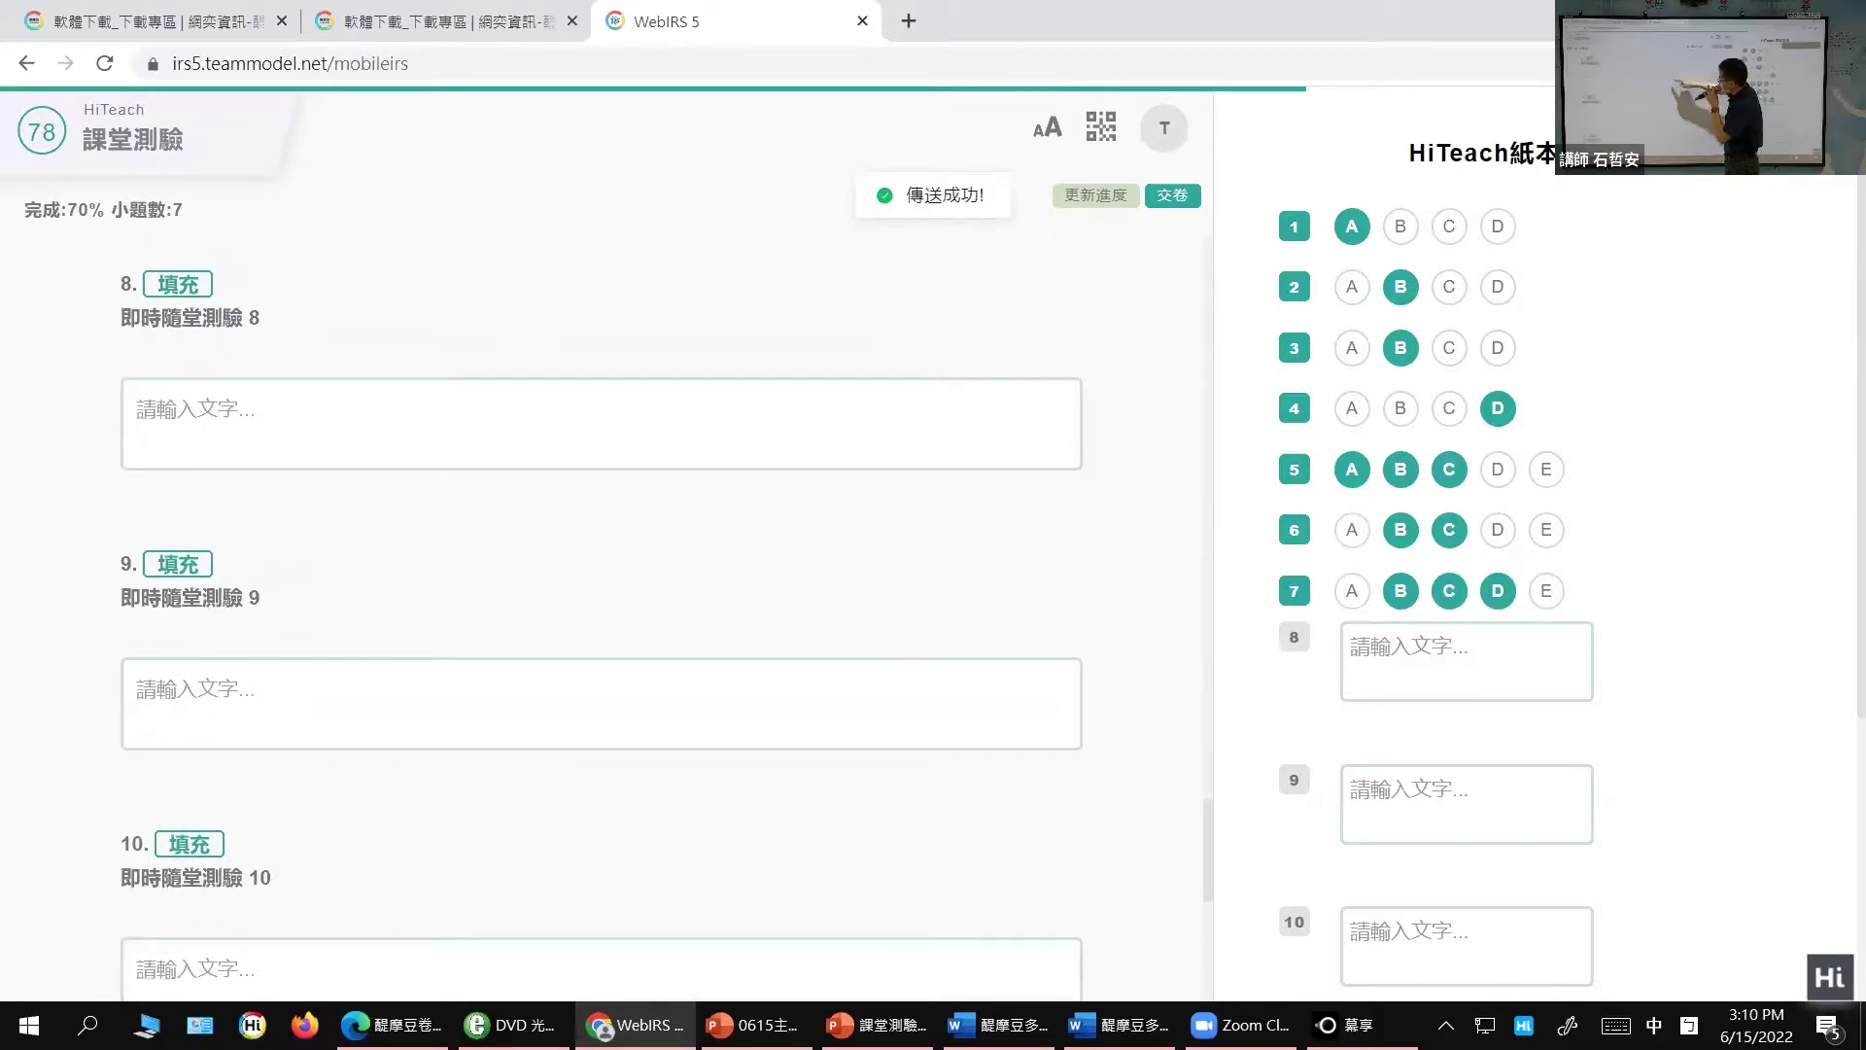
pyautogui.click(601, 423)
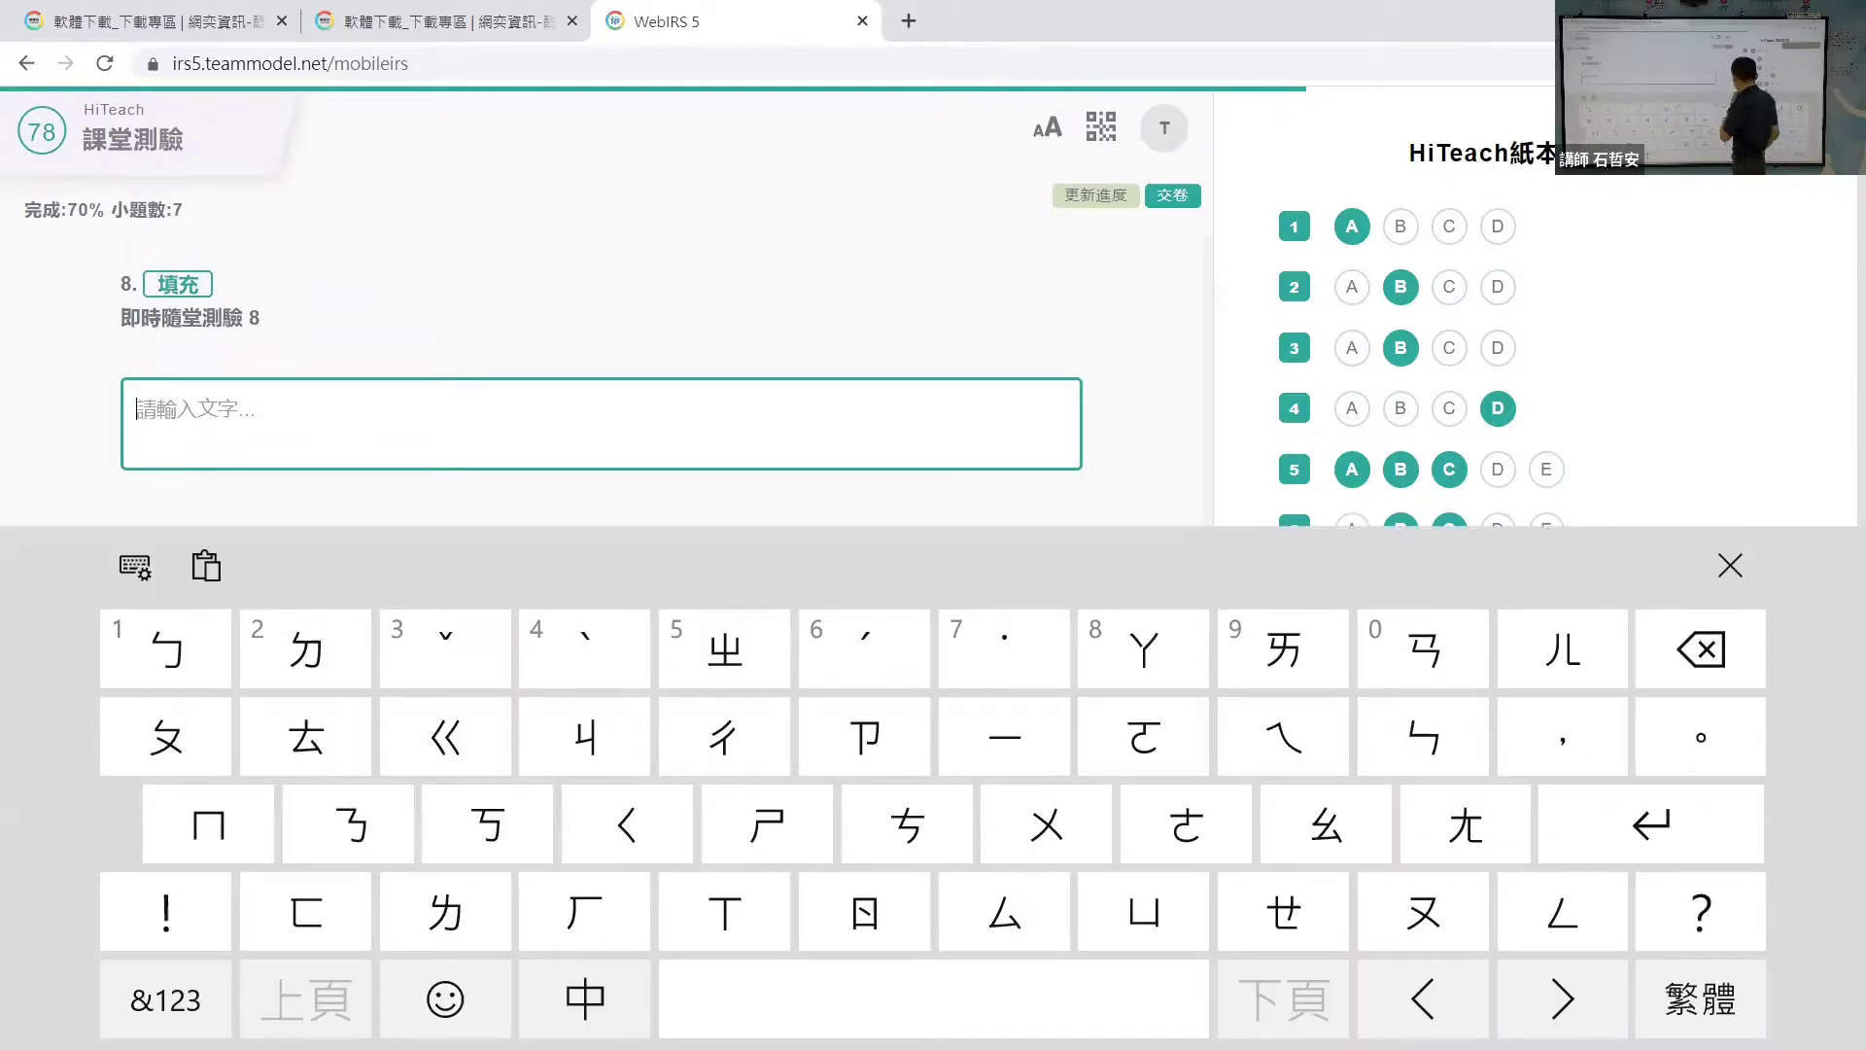
# Enter 1255 for question 8 and 五餓哦 for question 9 using the Zhuyin keyboard.
pyautogui.click(165, 1000)
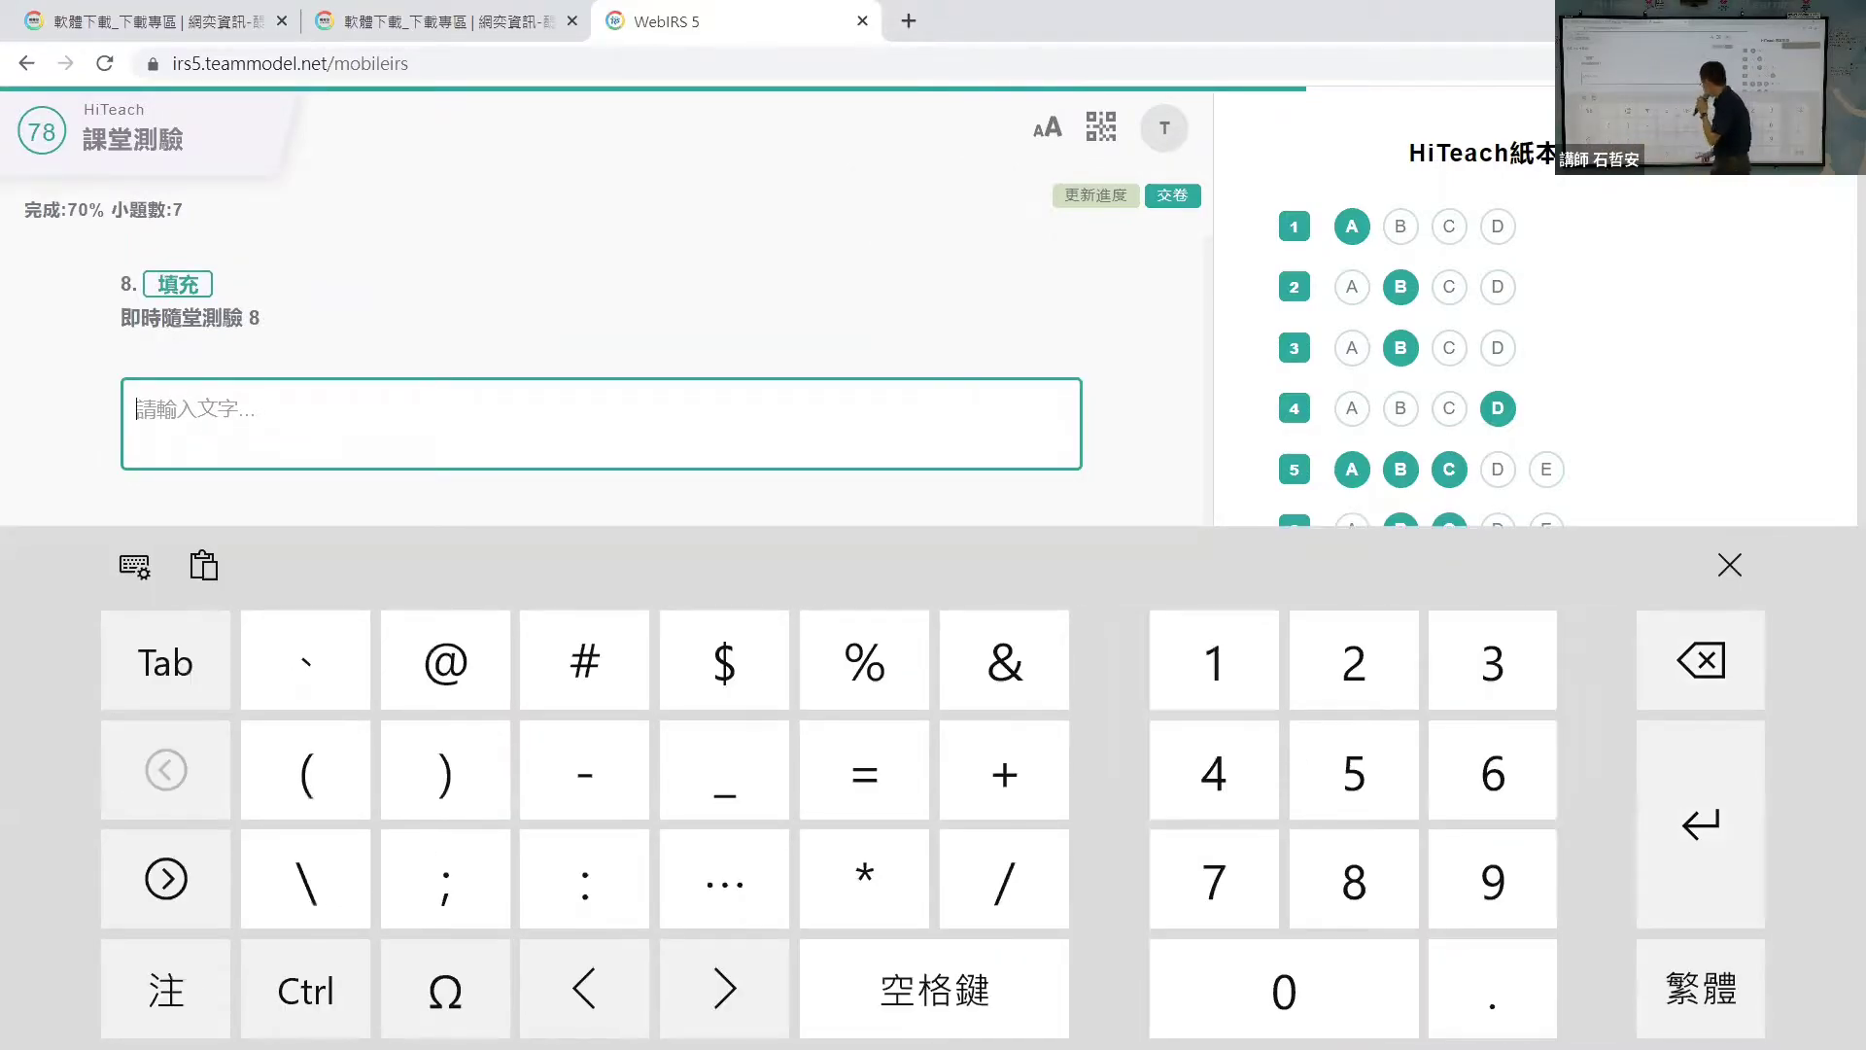
pyautogui.write('1255')
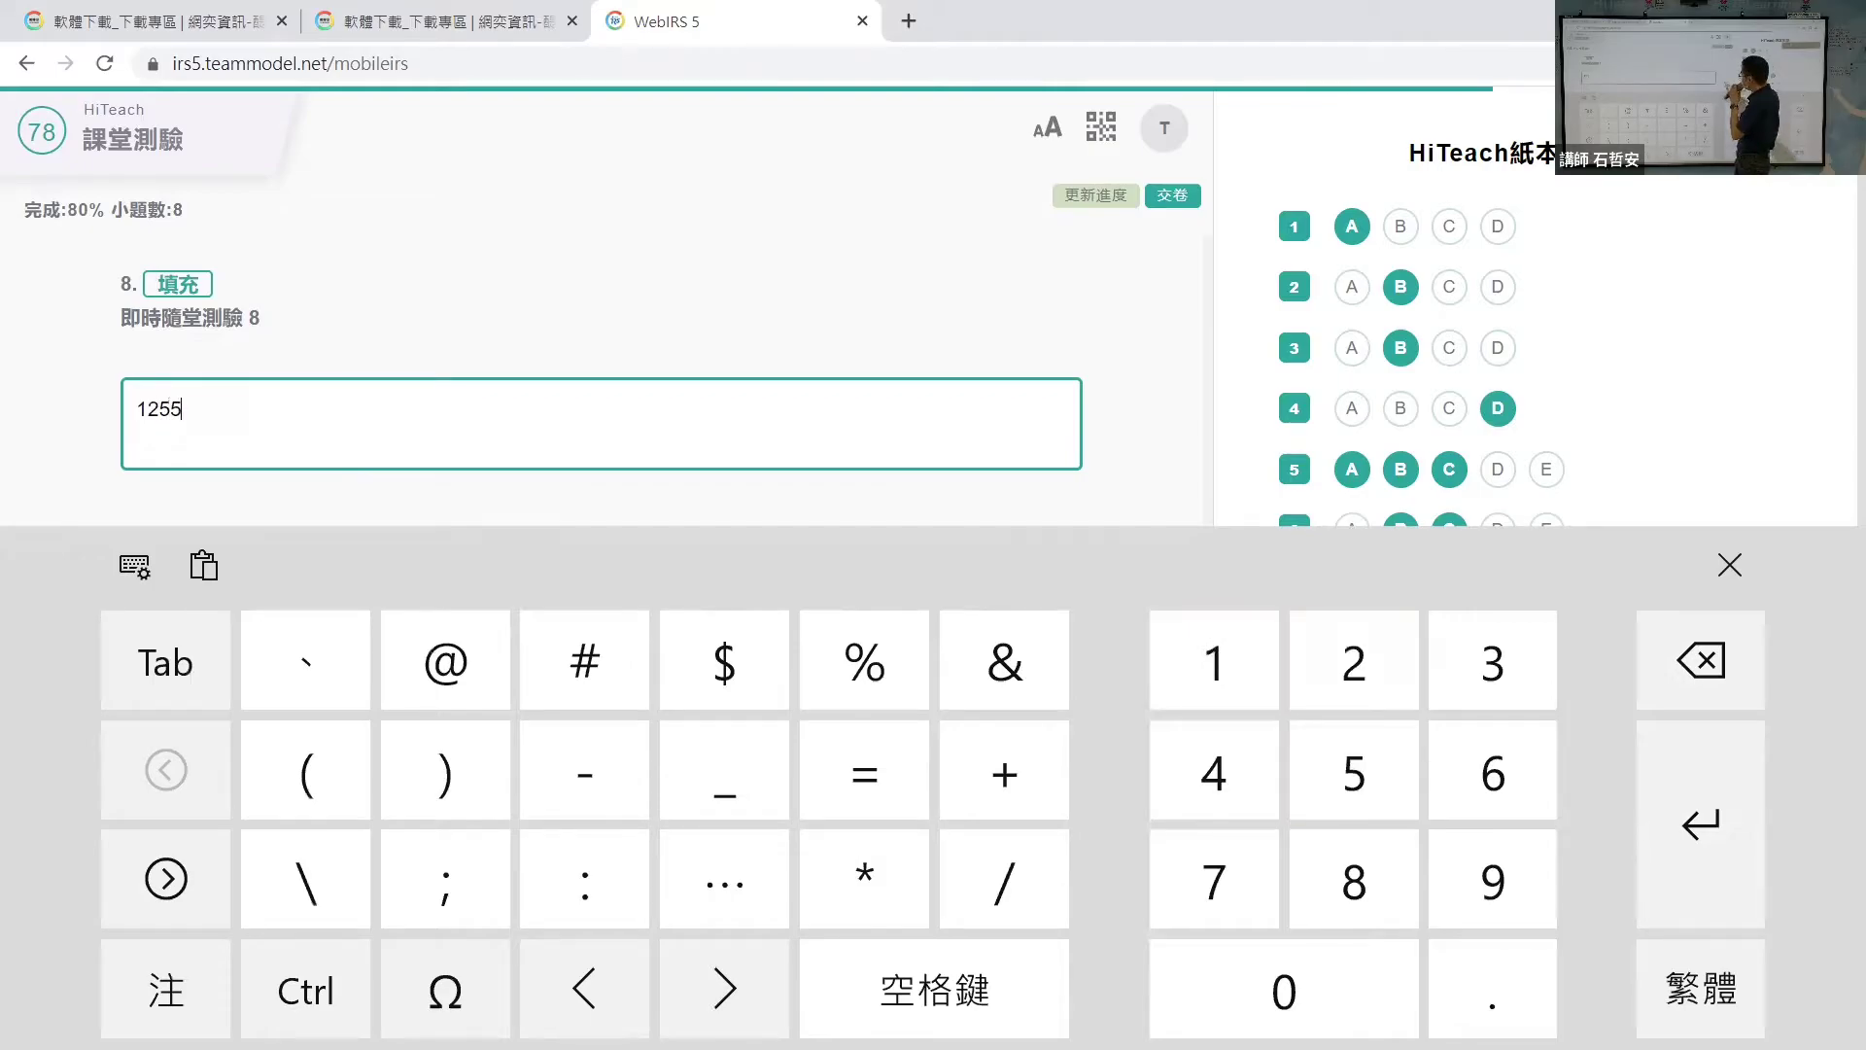
pyautogui.scroll(-2, 601, 389)
pyautogui.click(601, 491)
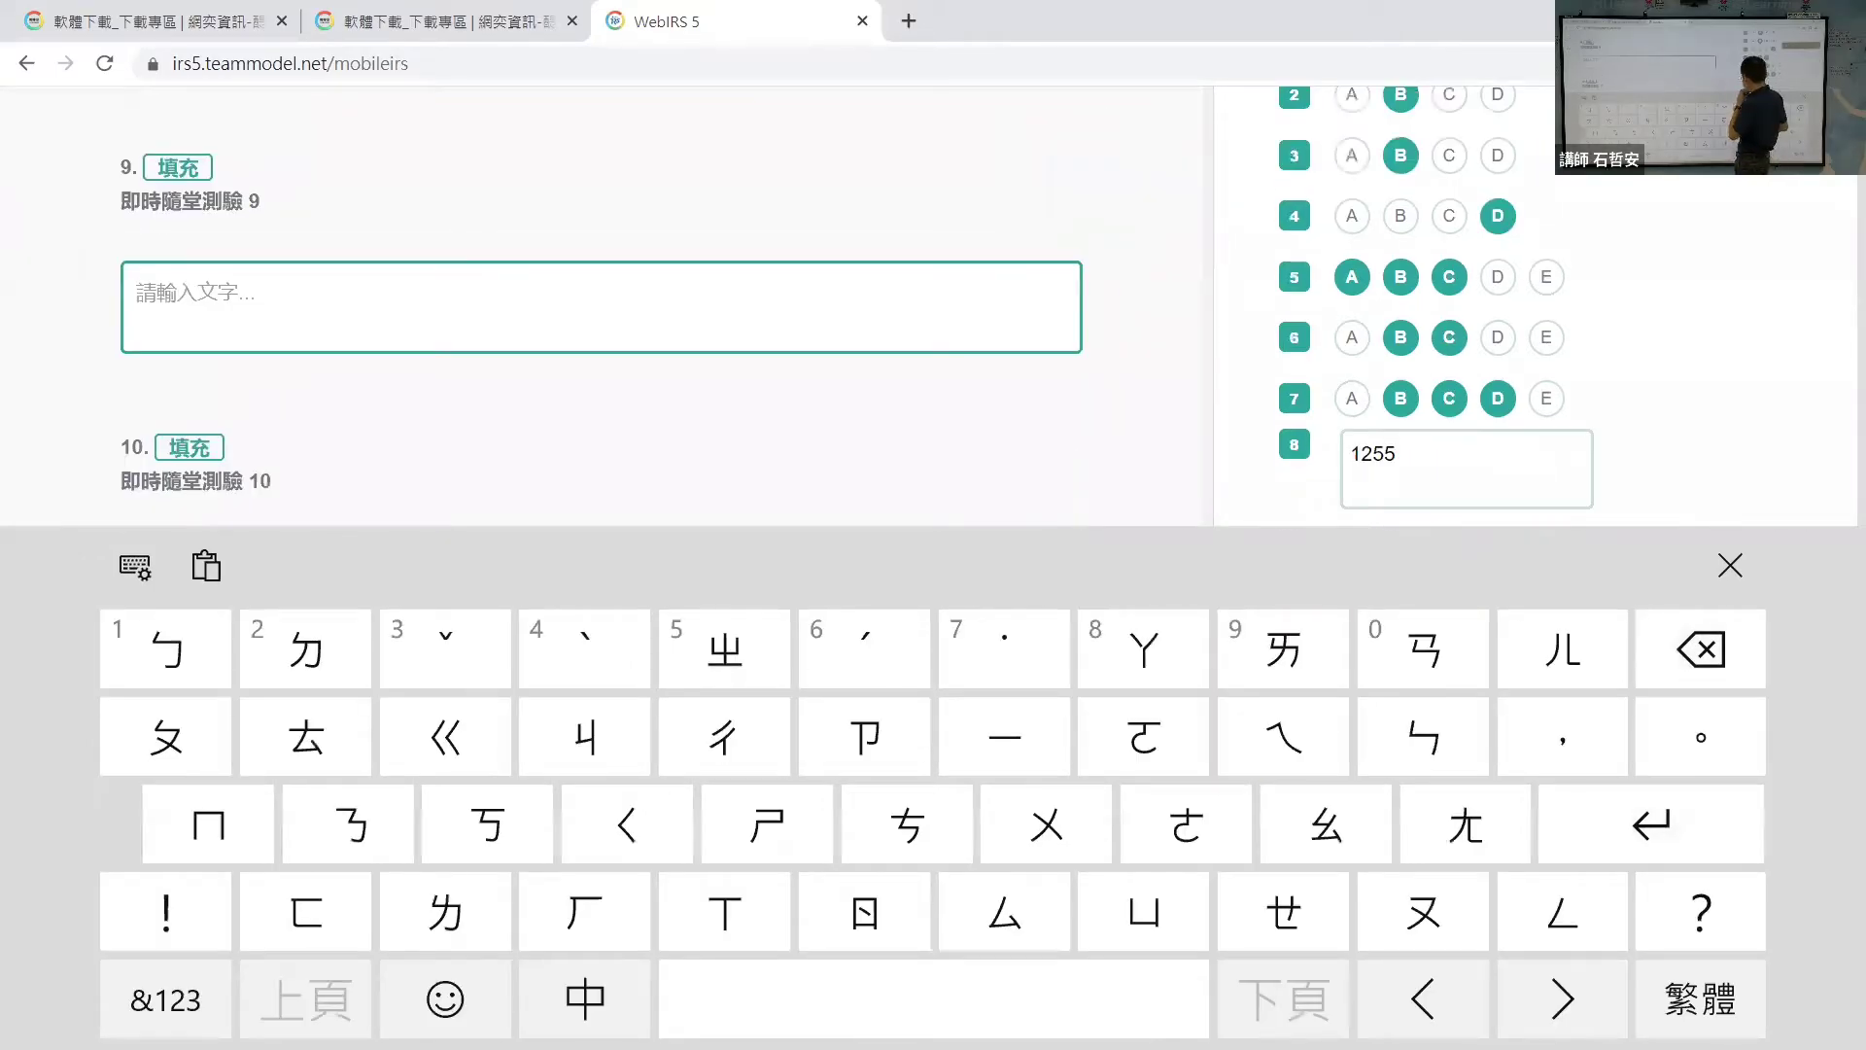
pyautogui.write('ㄨㄜㄛ')
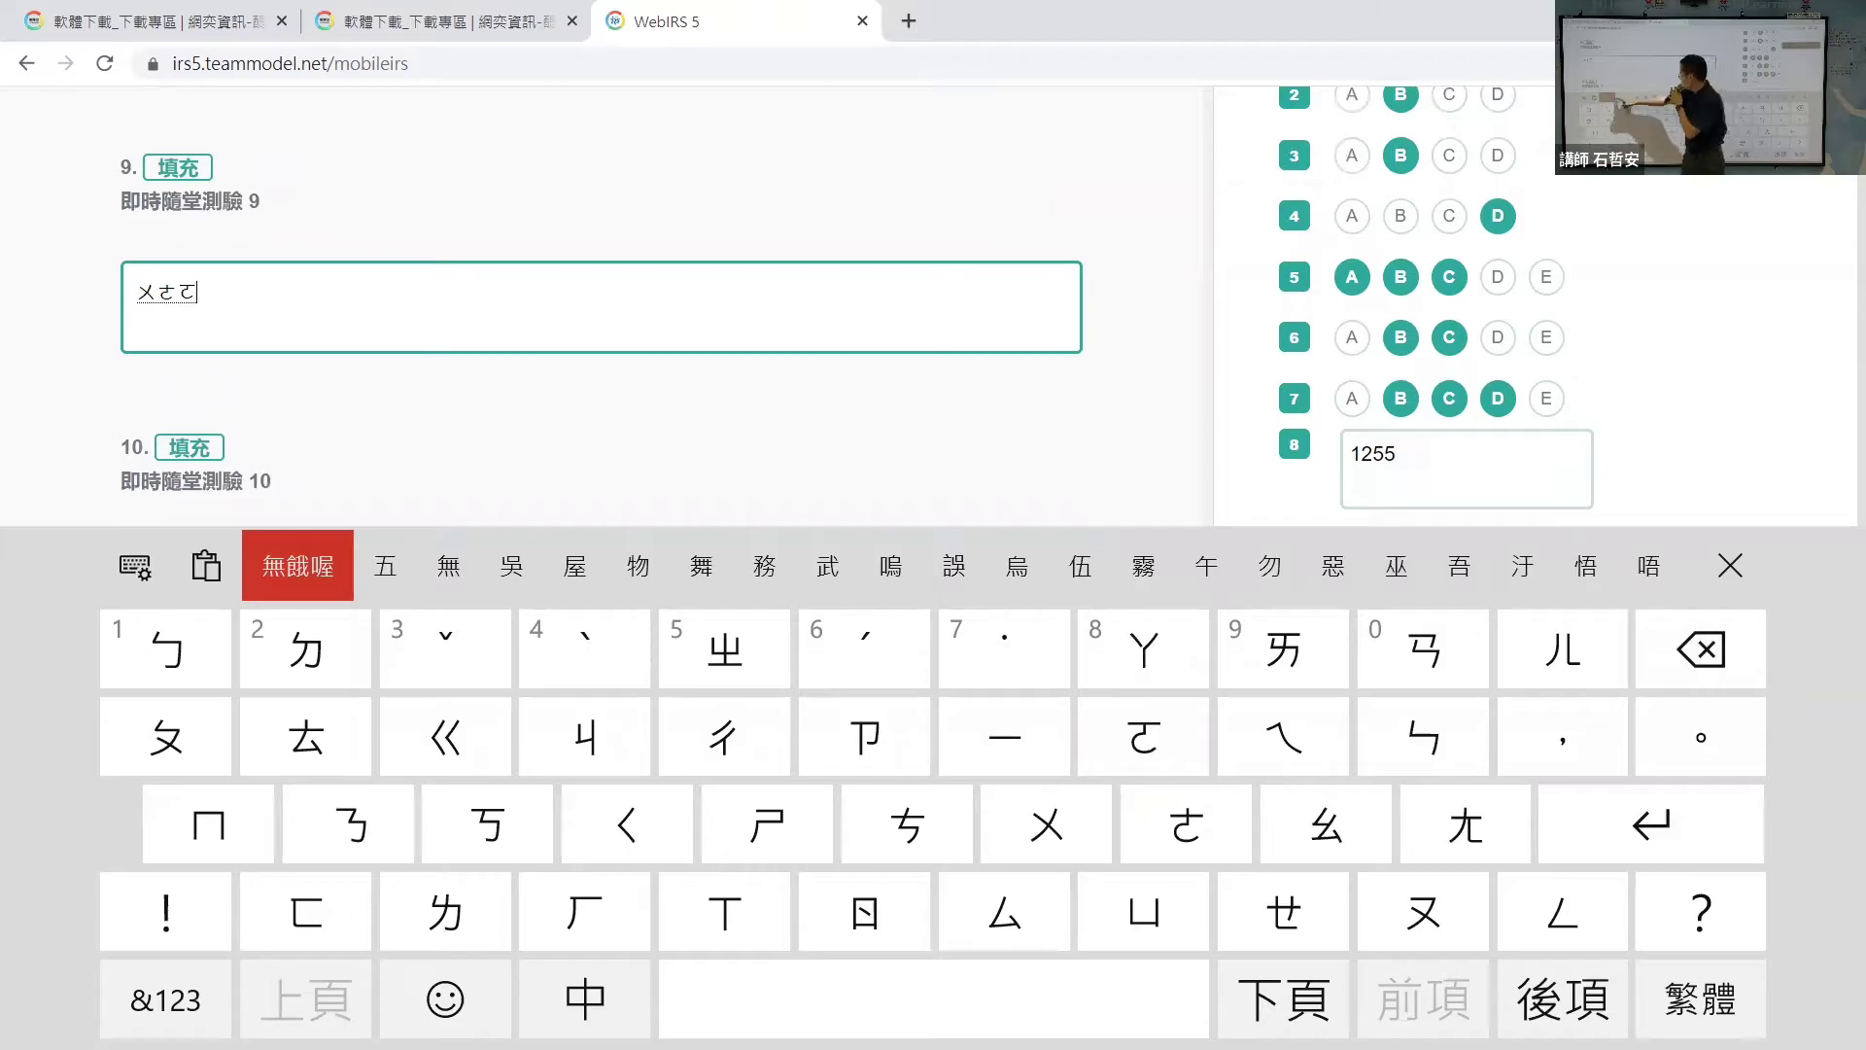
pyautogui.click(385, 566)
pyautogui.click(336, 566)
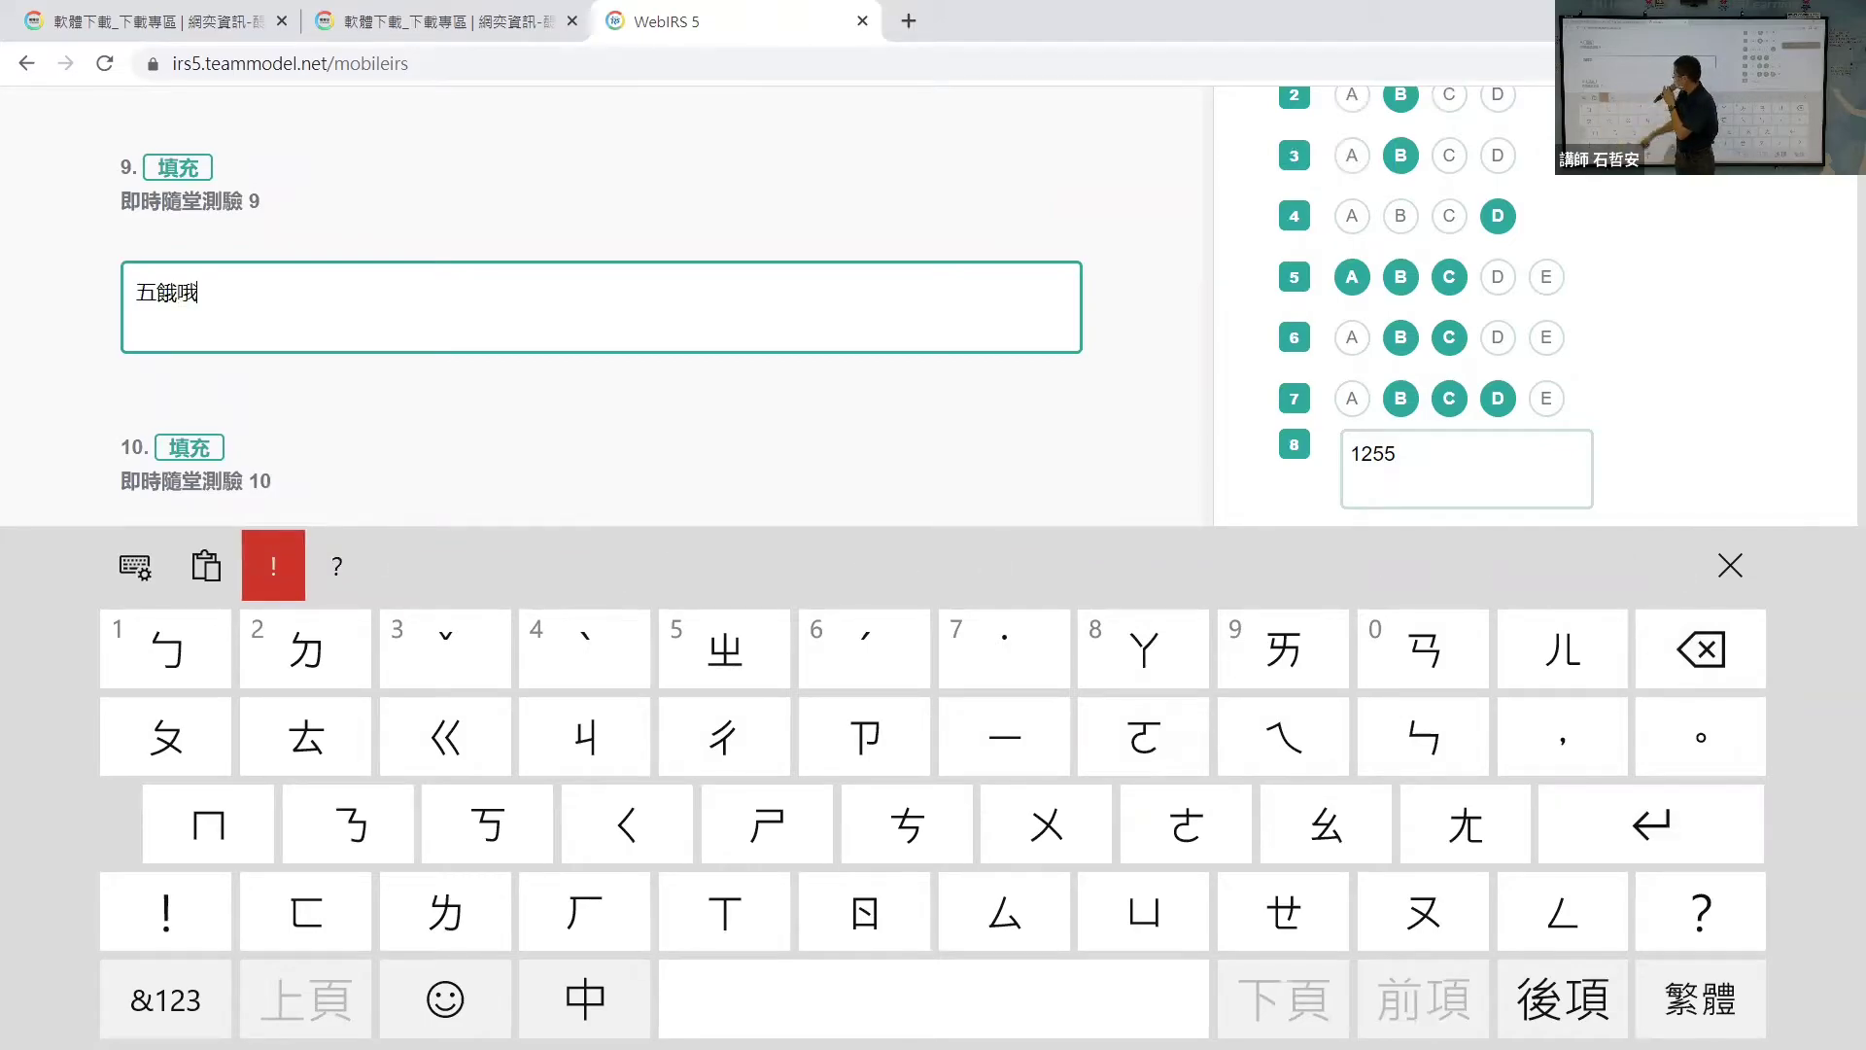
pyautogui.press('Return')
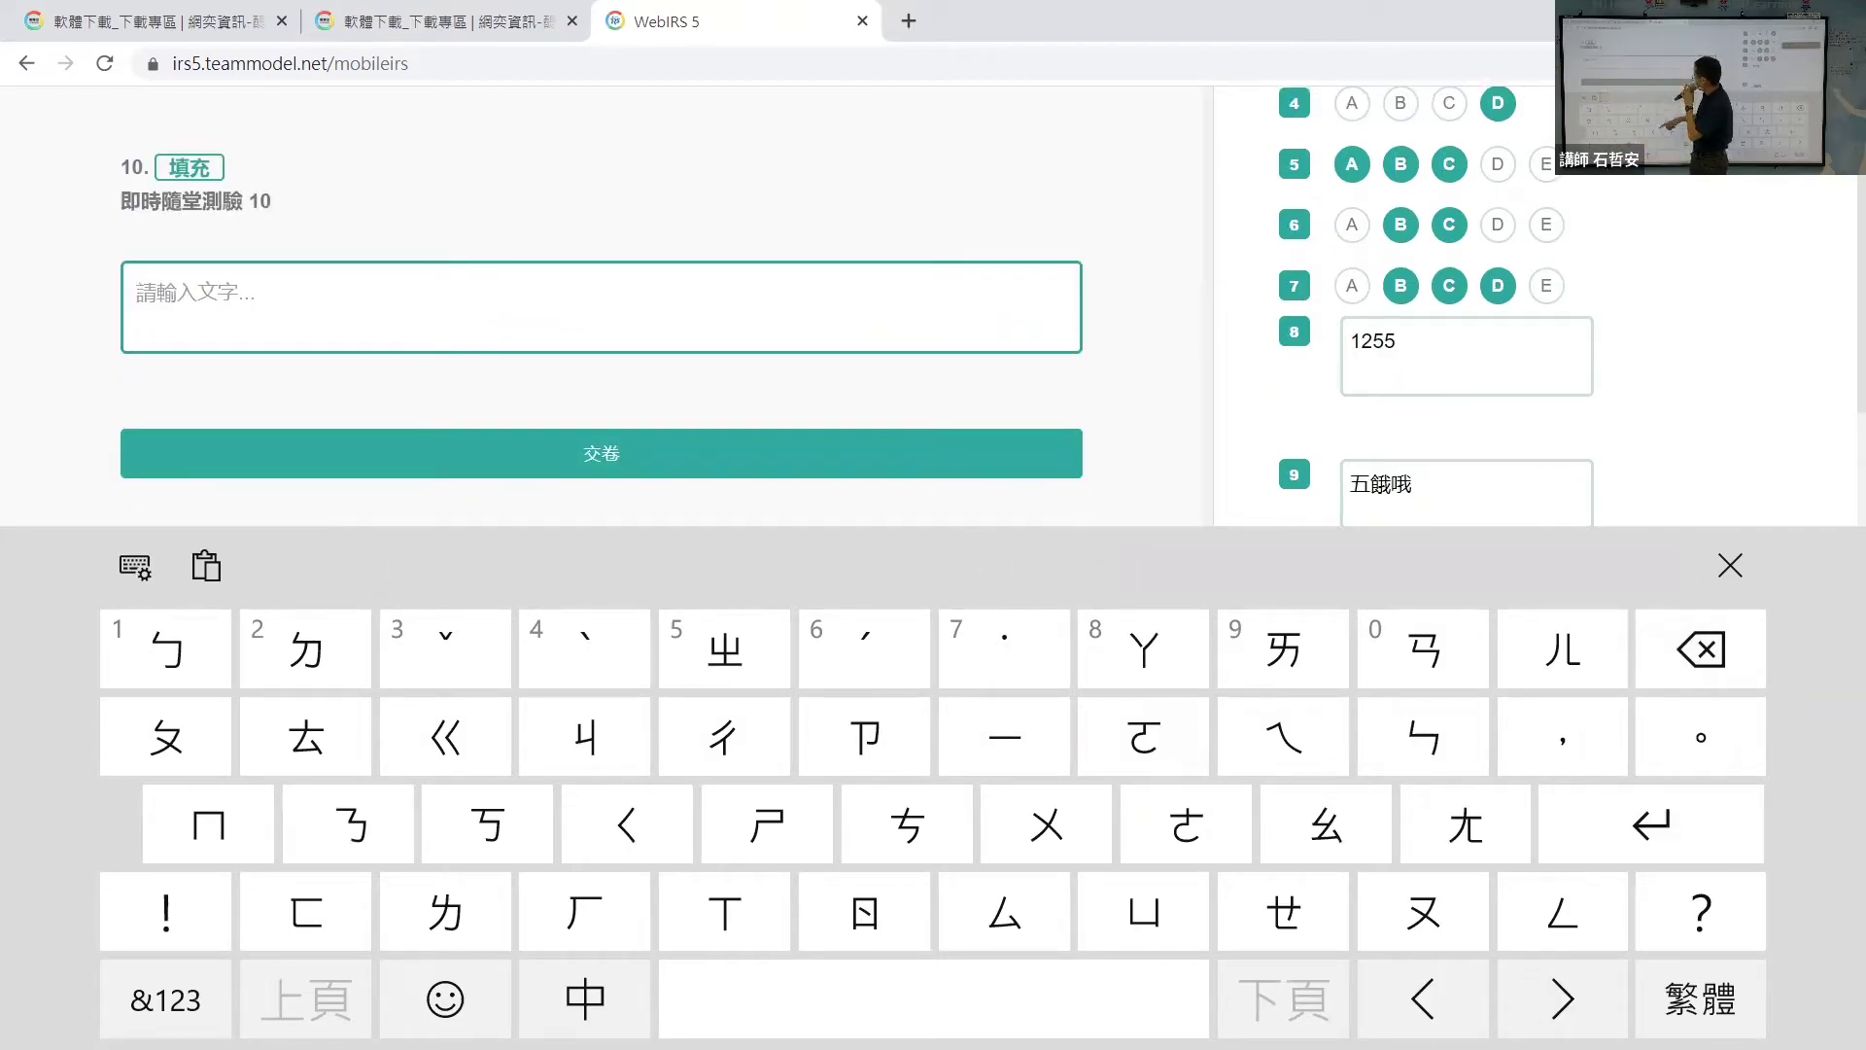
# Spell 出現在 for question 10 and submit the completed answer sheet with 交卷.
pyautogui.click(723, 736)
pyautogui.click(1046, 823)
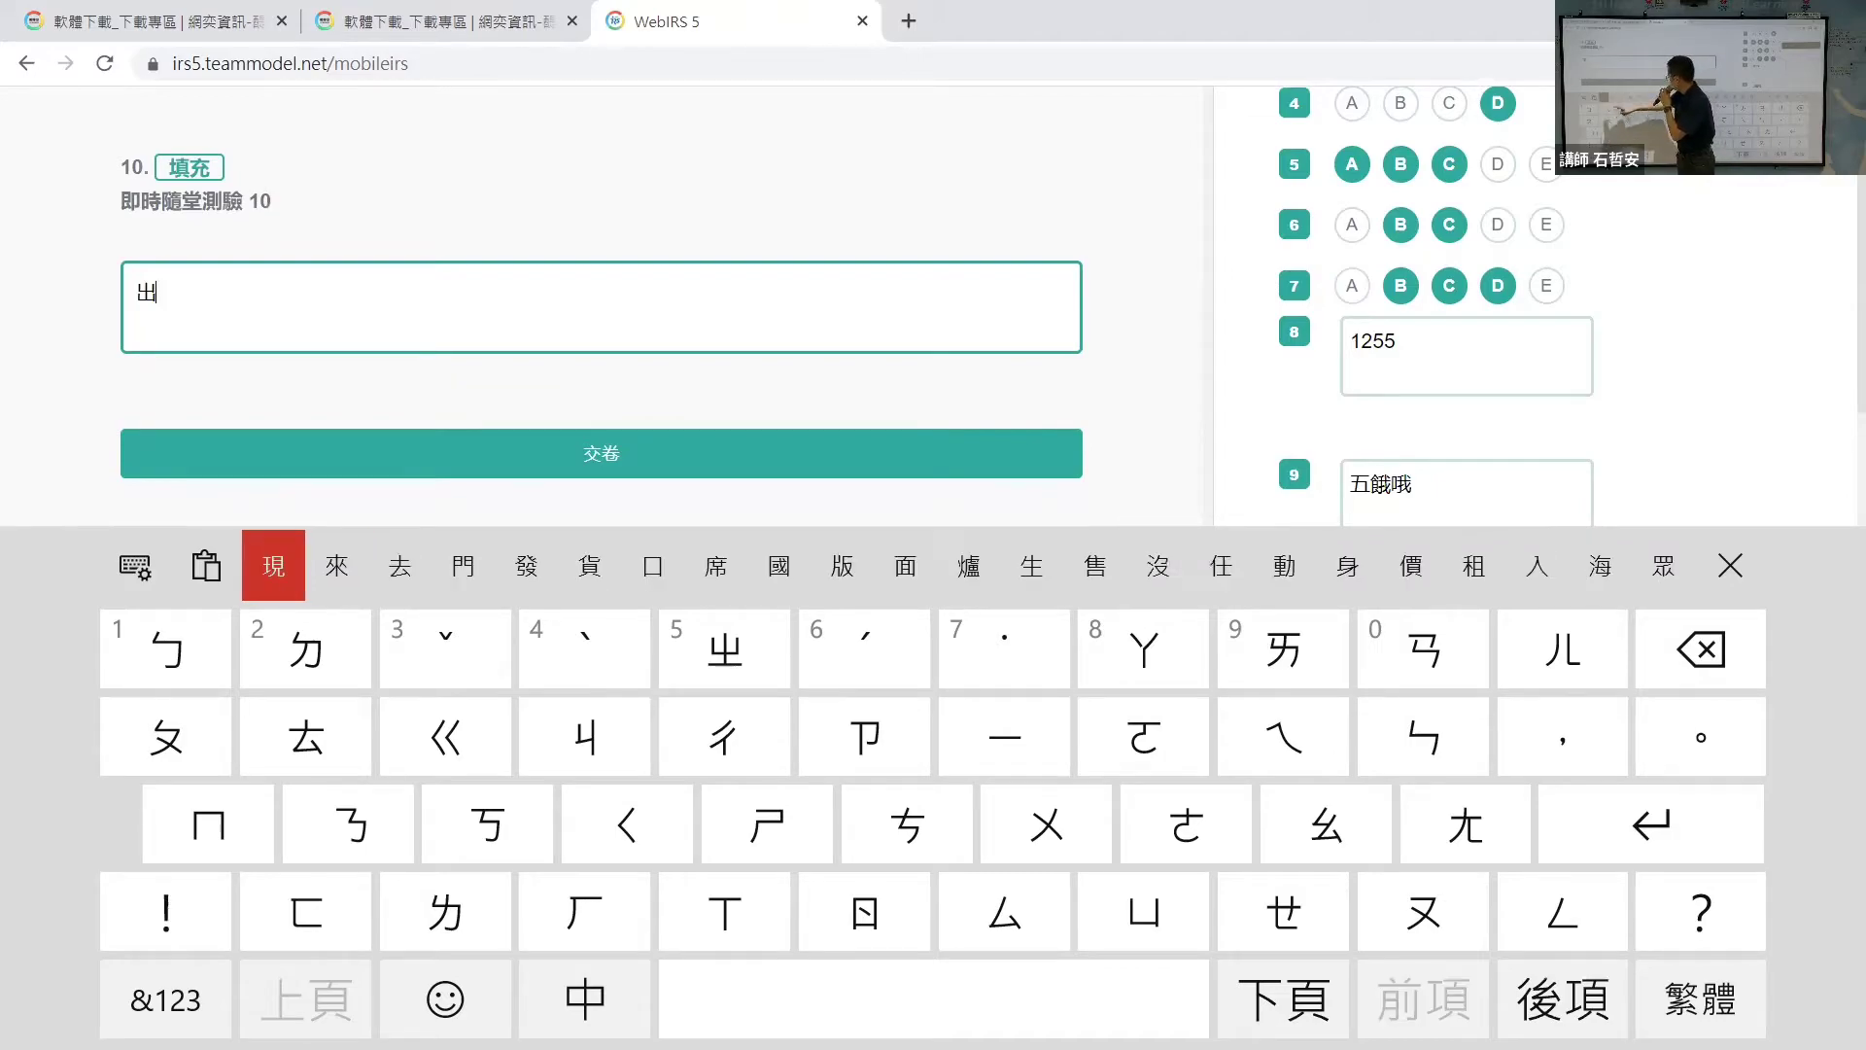
pyautogui.click(273, 566)
pyautogui.click(273, 565)
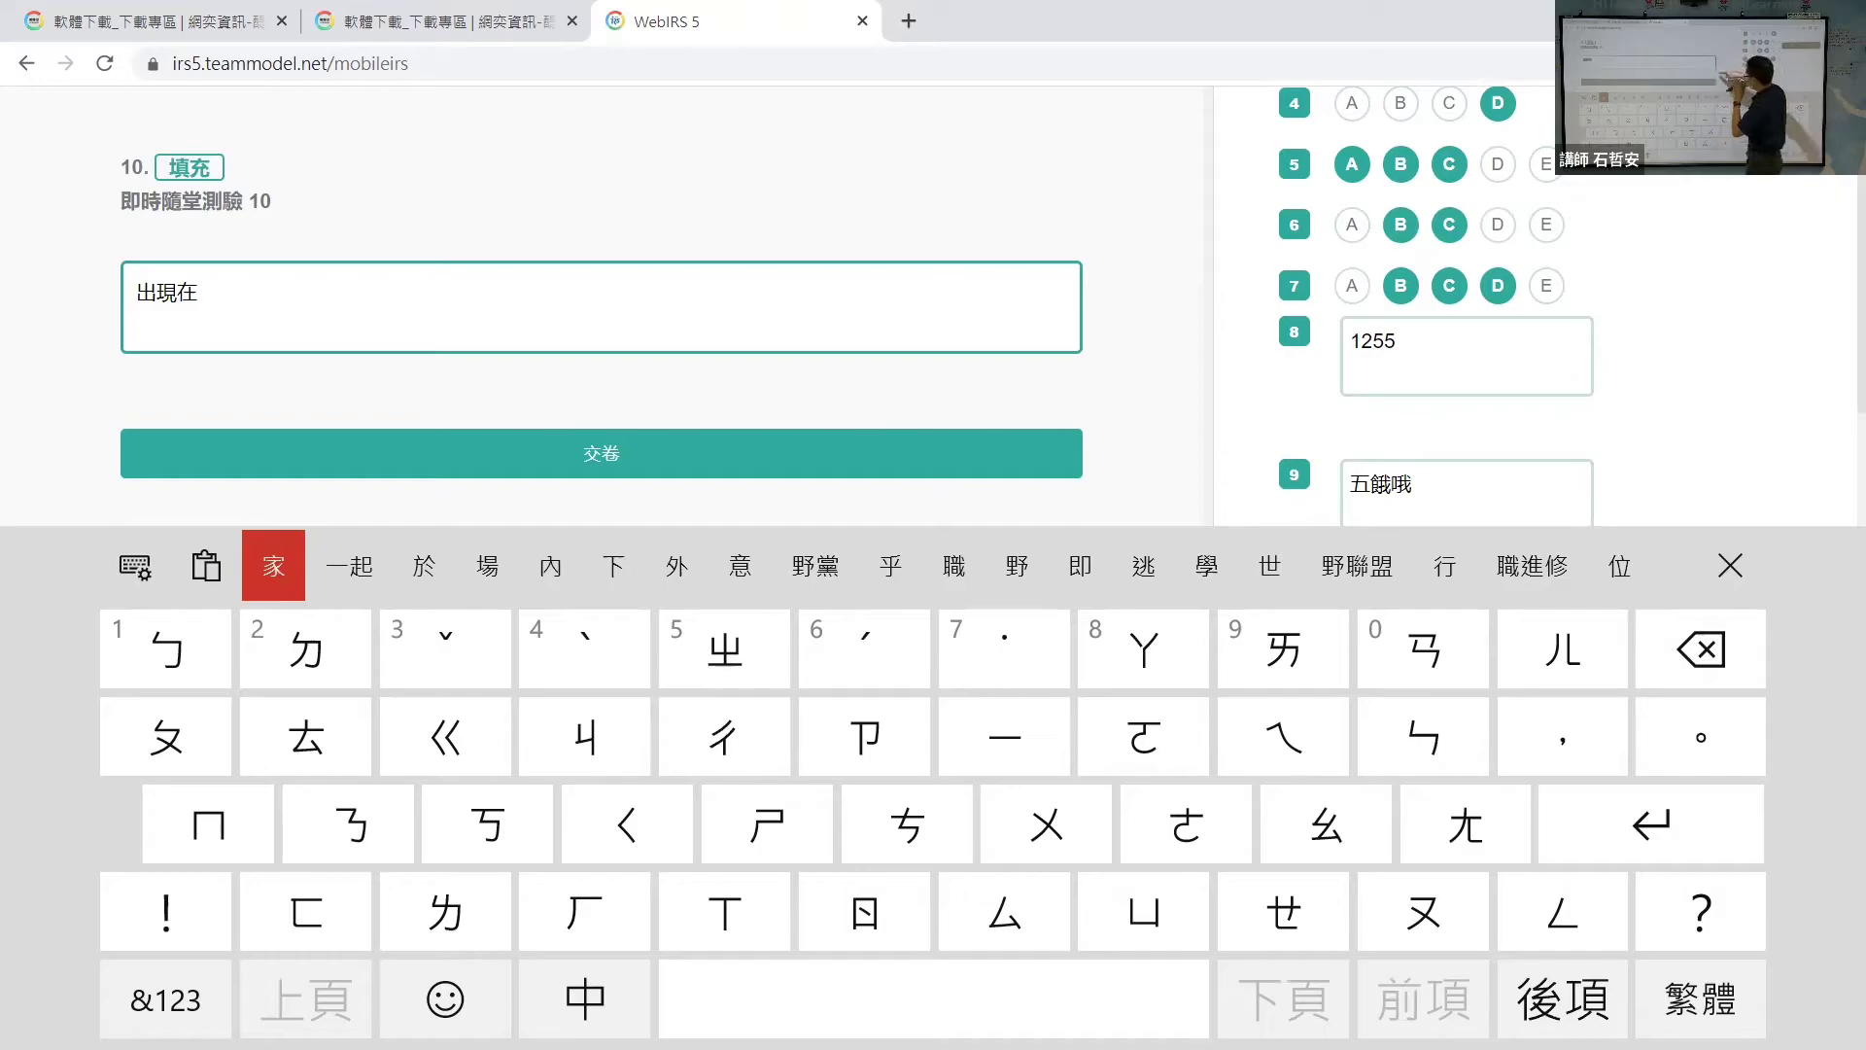
pyautogui.scroll(-2, 602, 311)
pyautogui.click(602, 298)
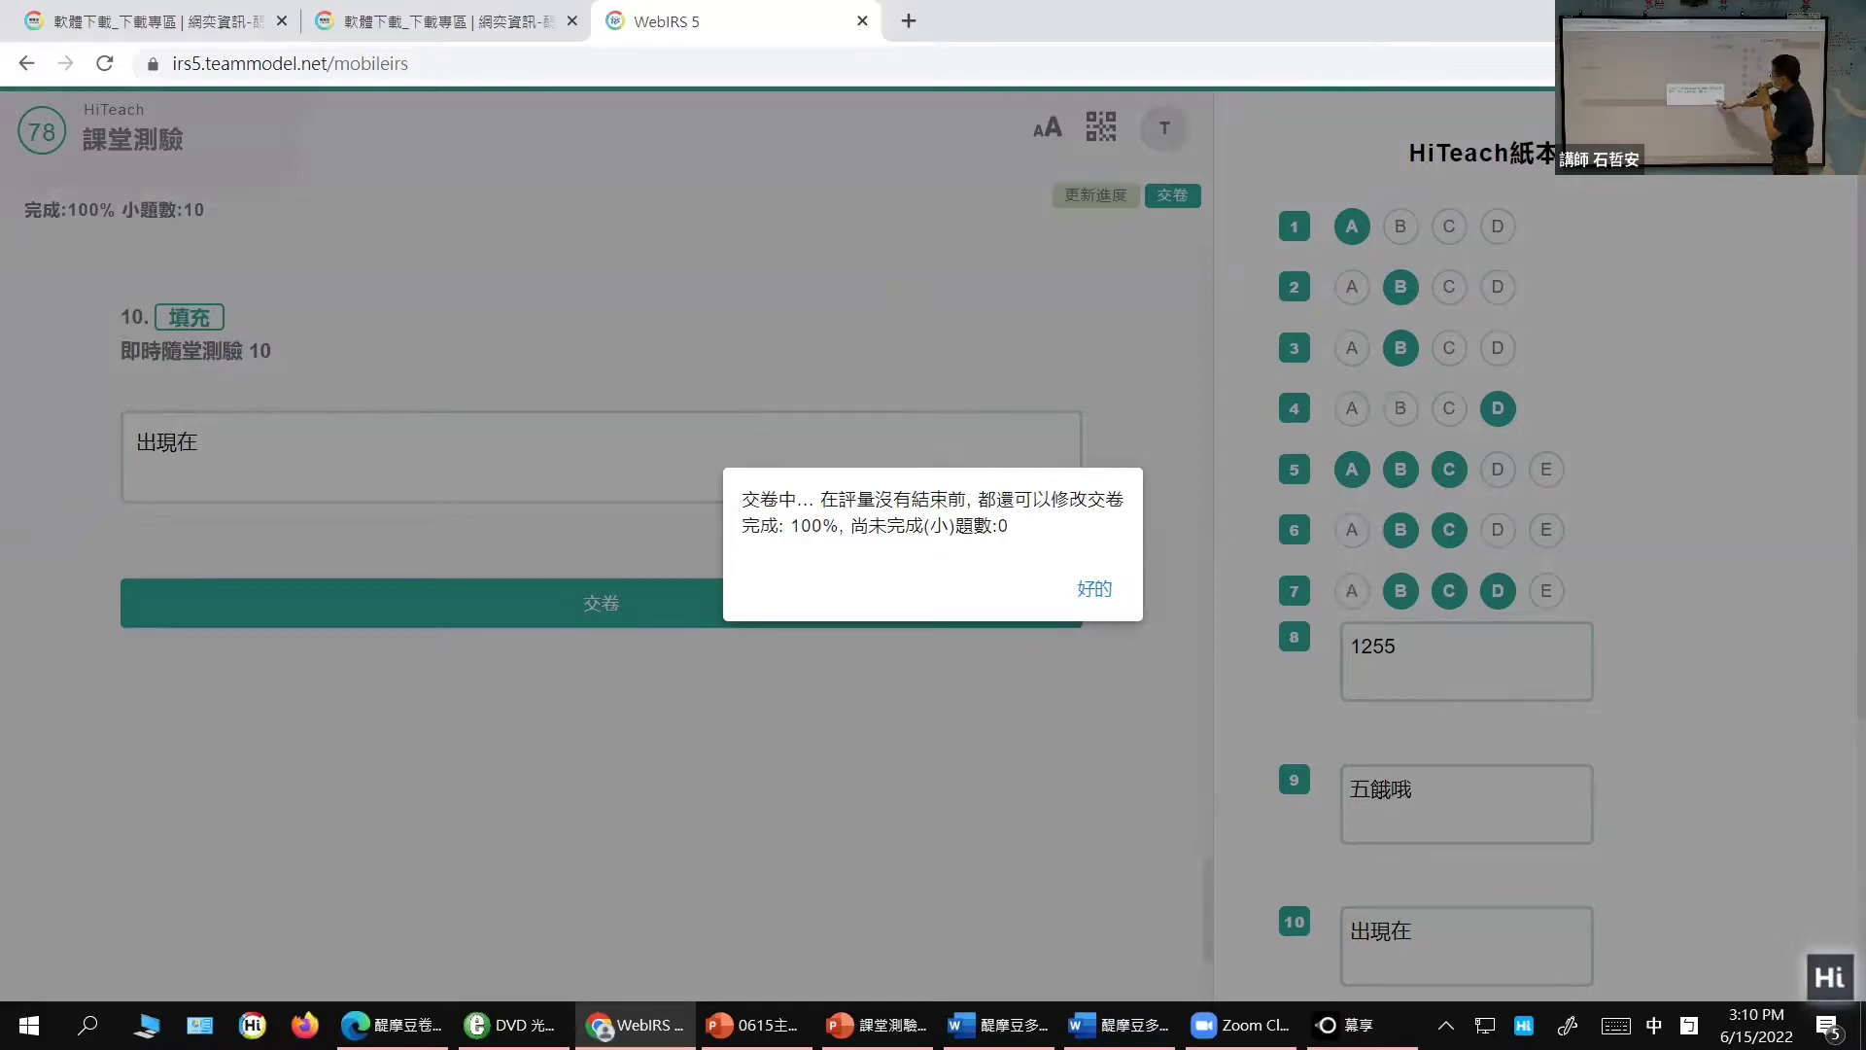
# Close the 交卷中 notice and show HiTeach's live grid of each student's answering progress.
pyautogui.press('Return')
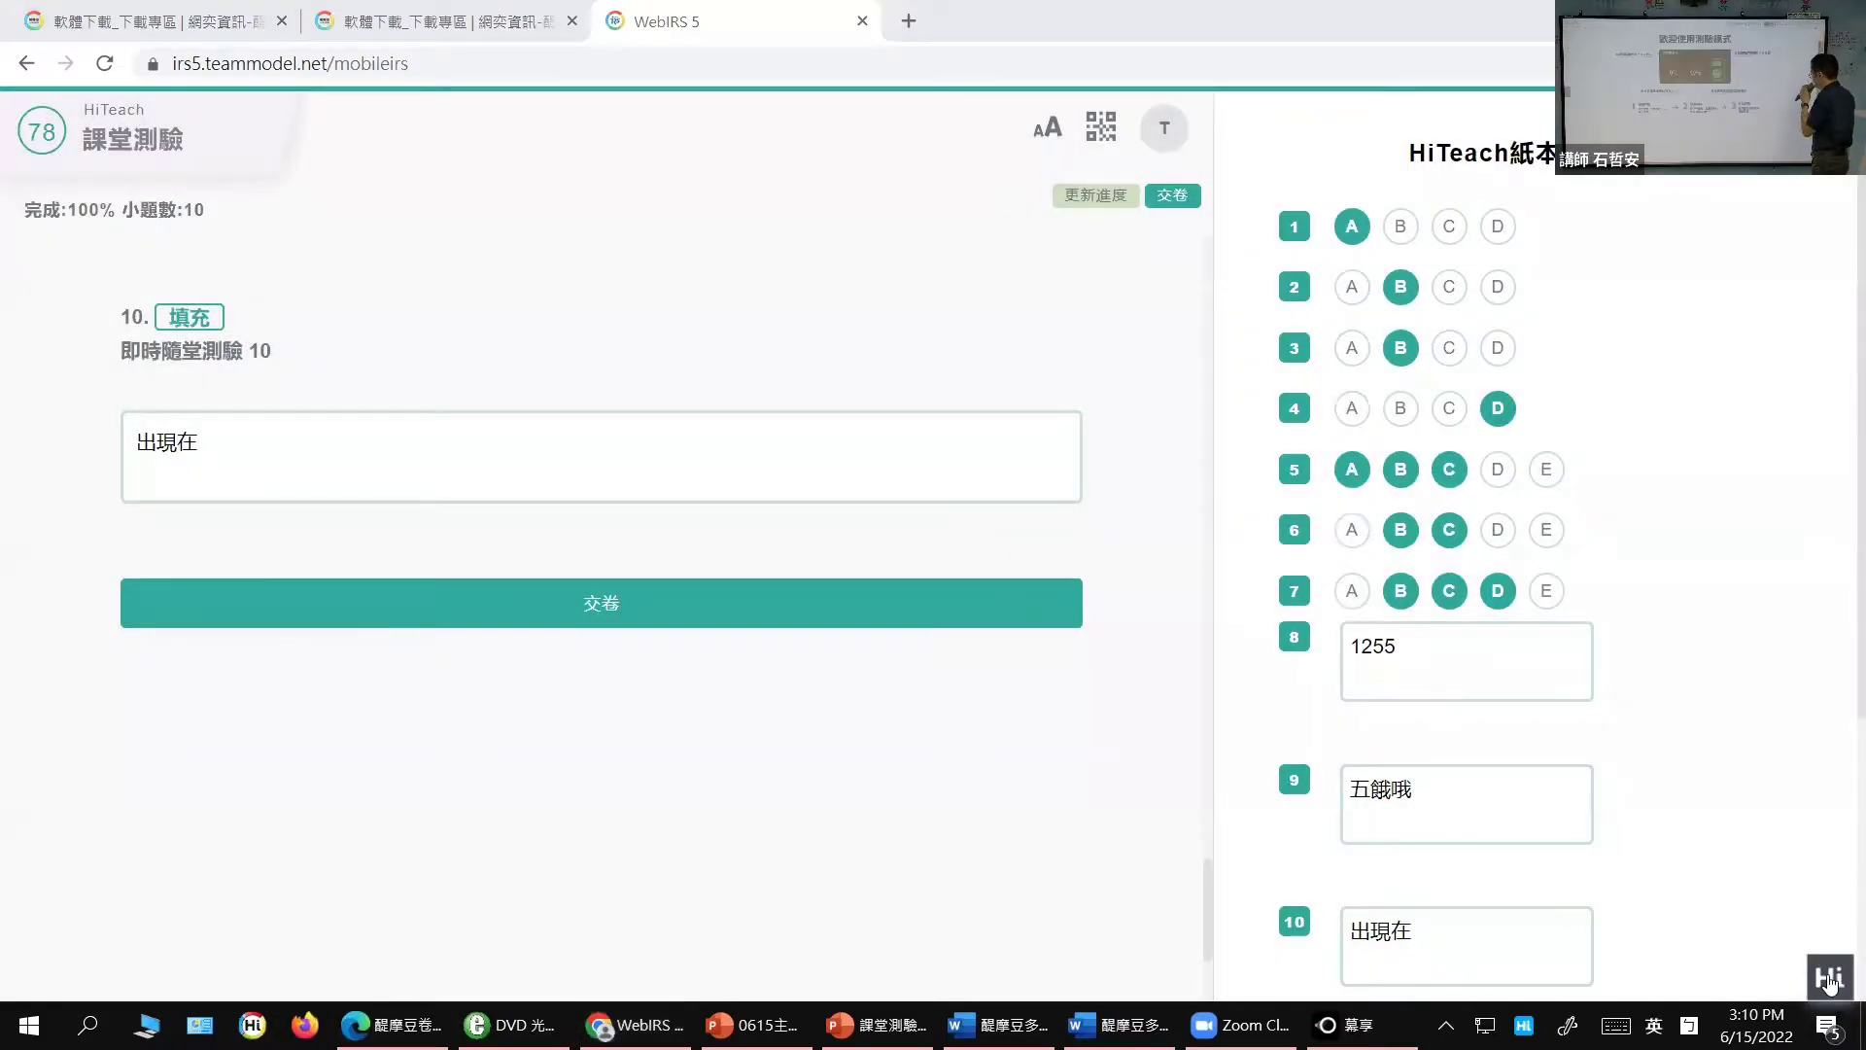
pyautogui.click(1831, 979)
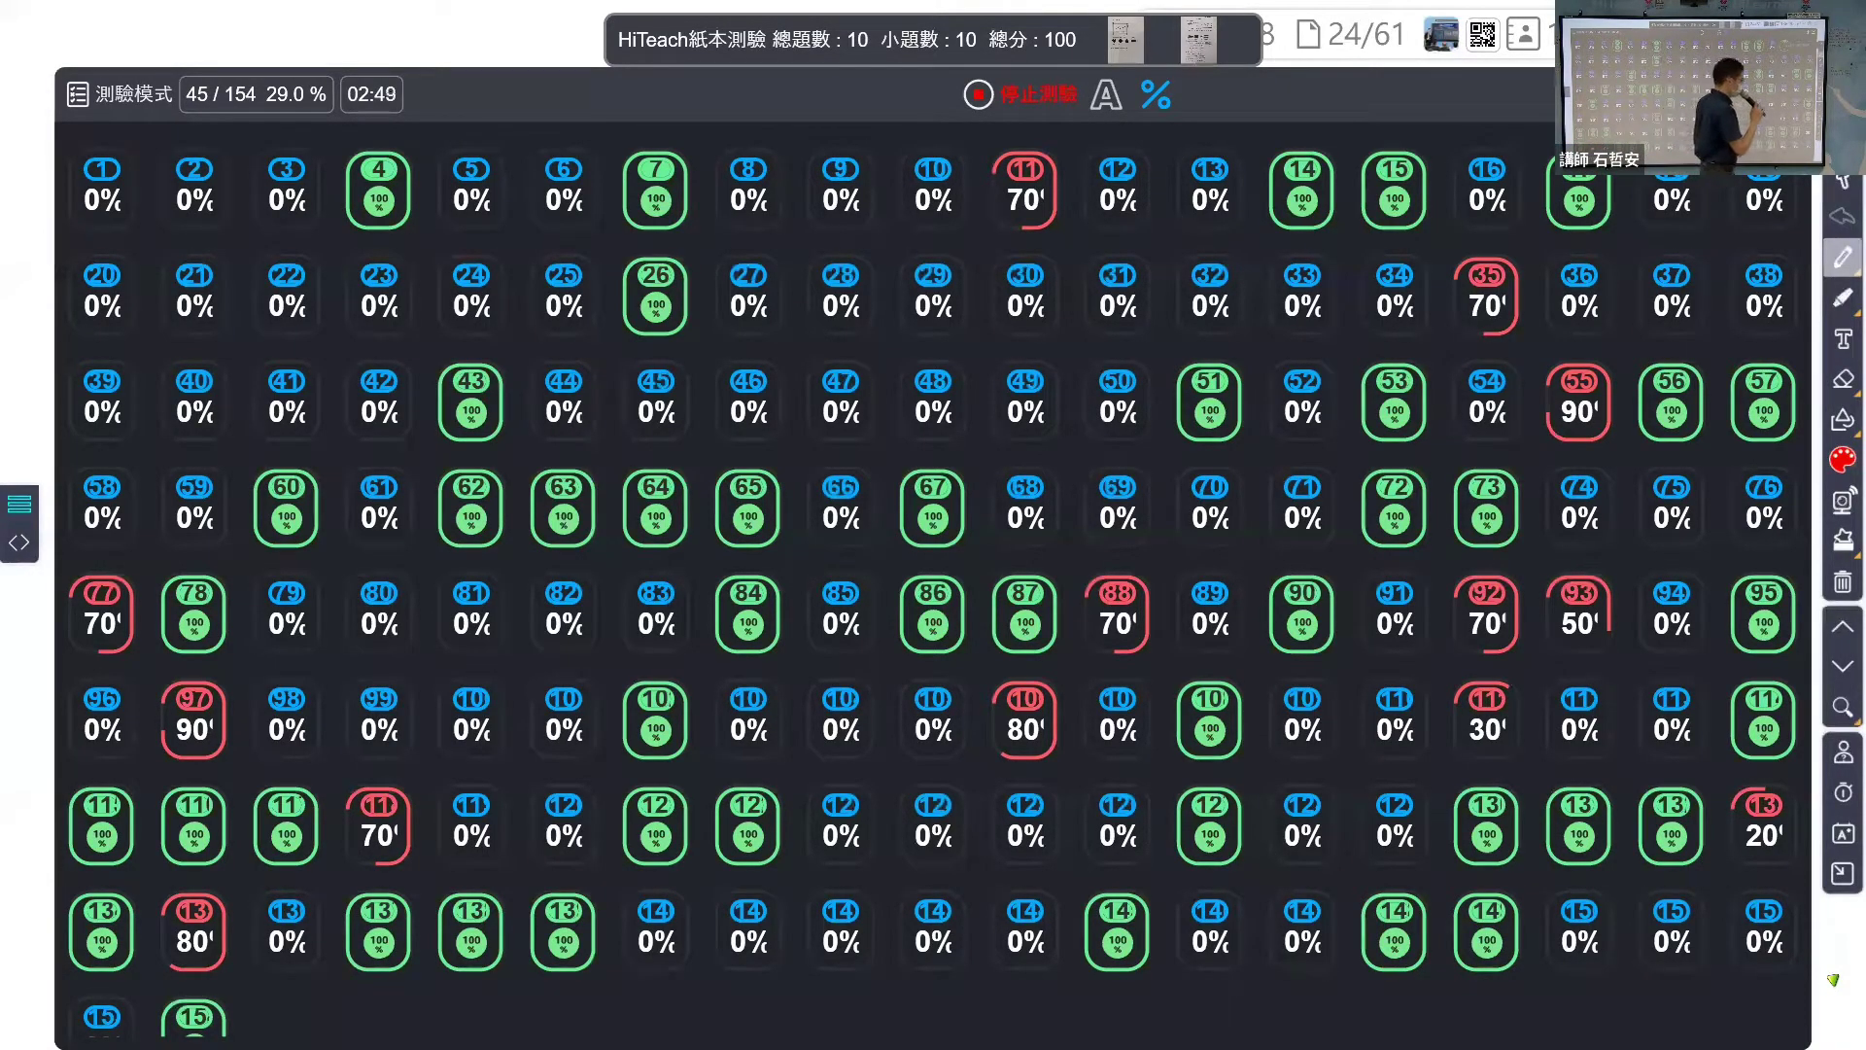
pyautogui.click(1842, 873)
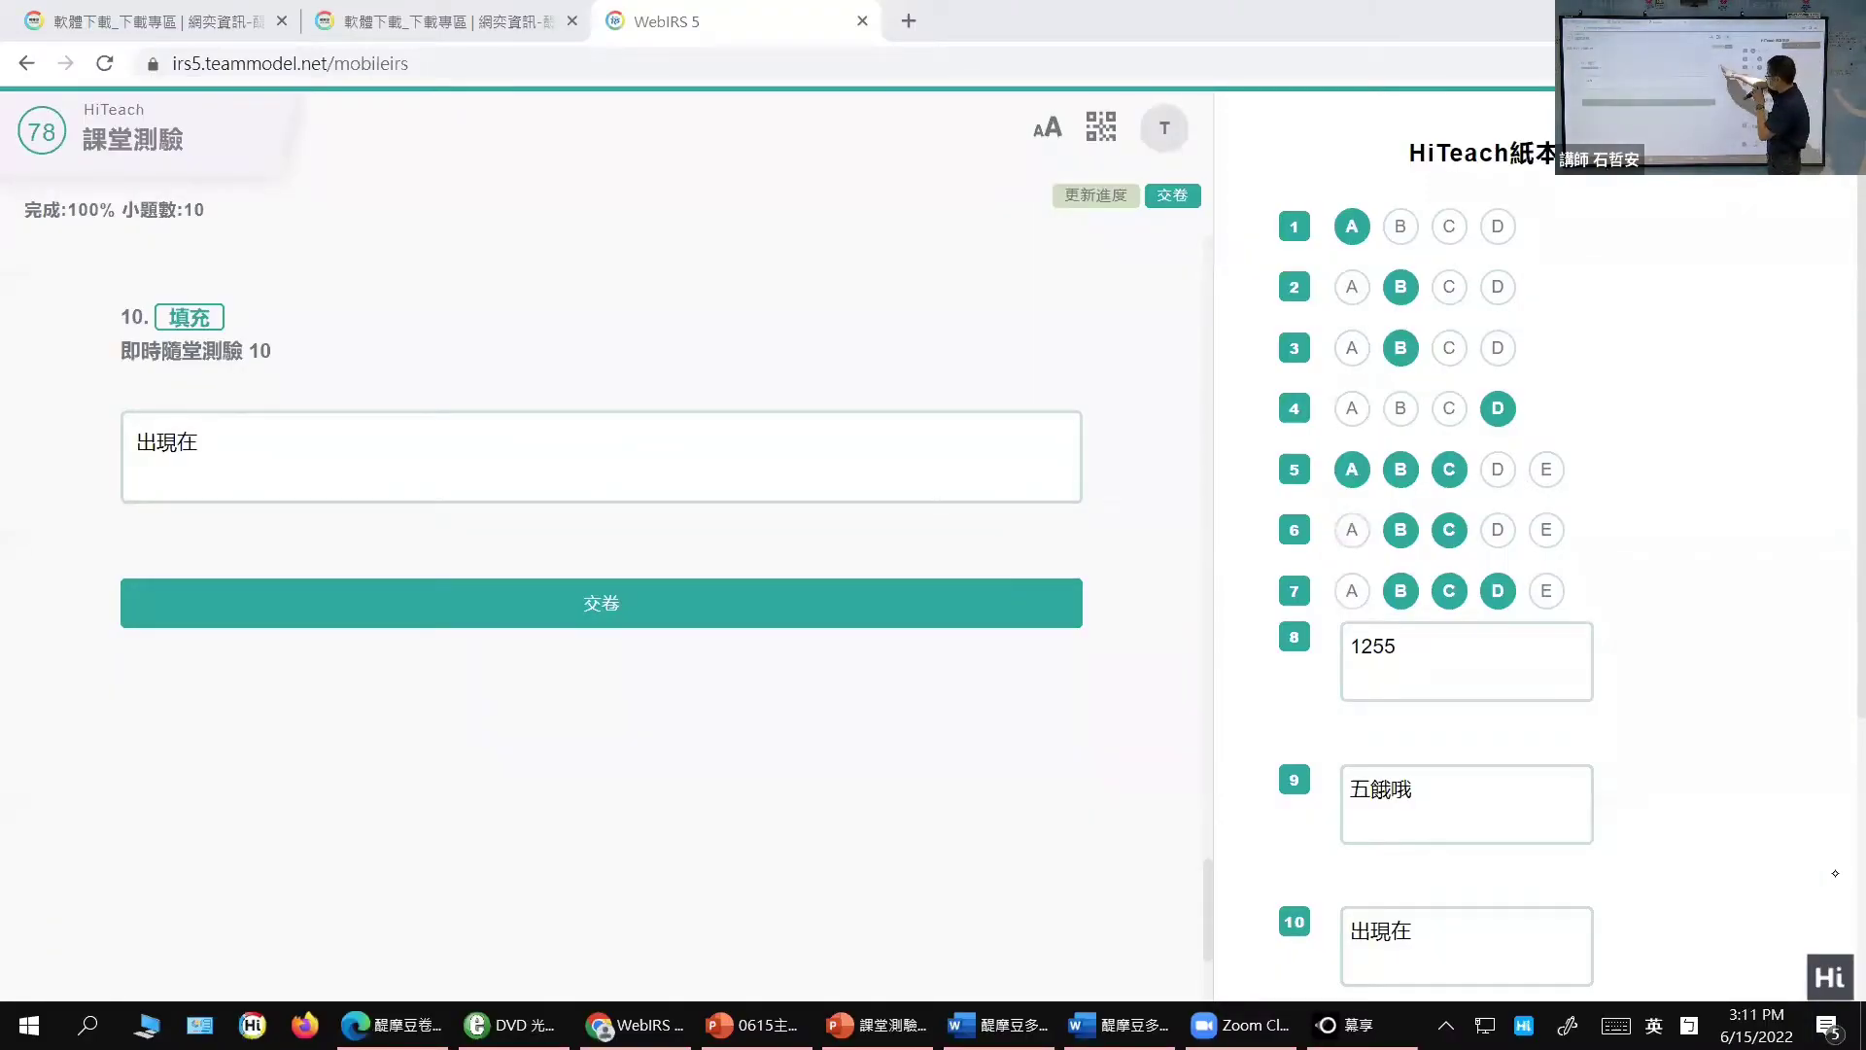
pyautogui.scroll(10, 601, 583)
pyautogui.scroll(10, 602, 583)
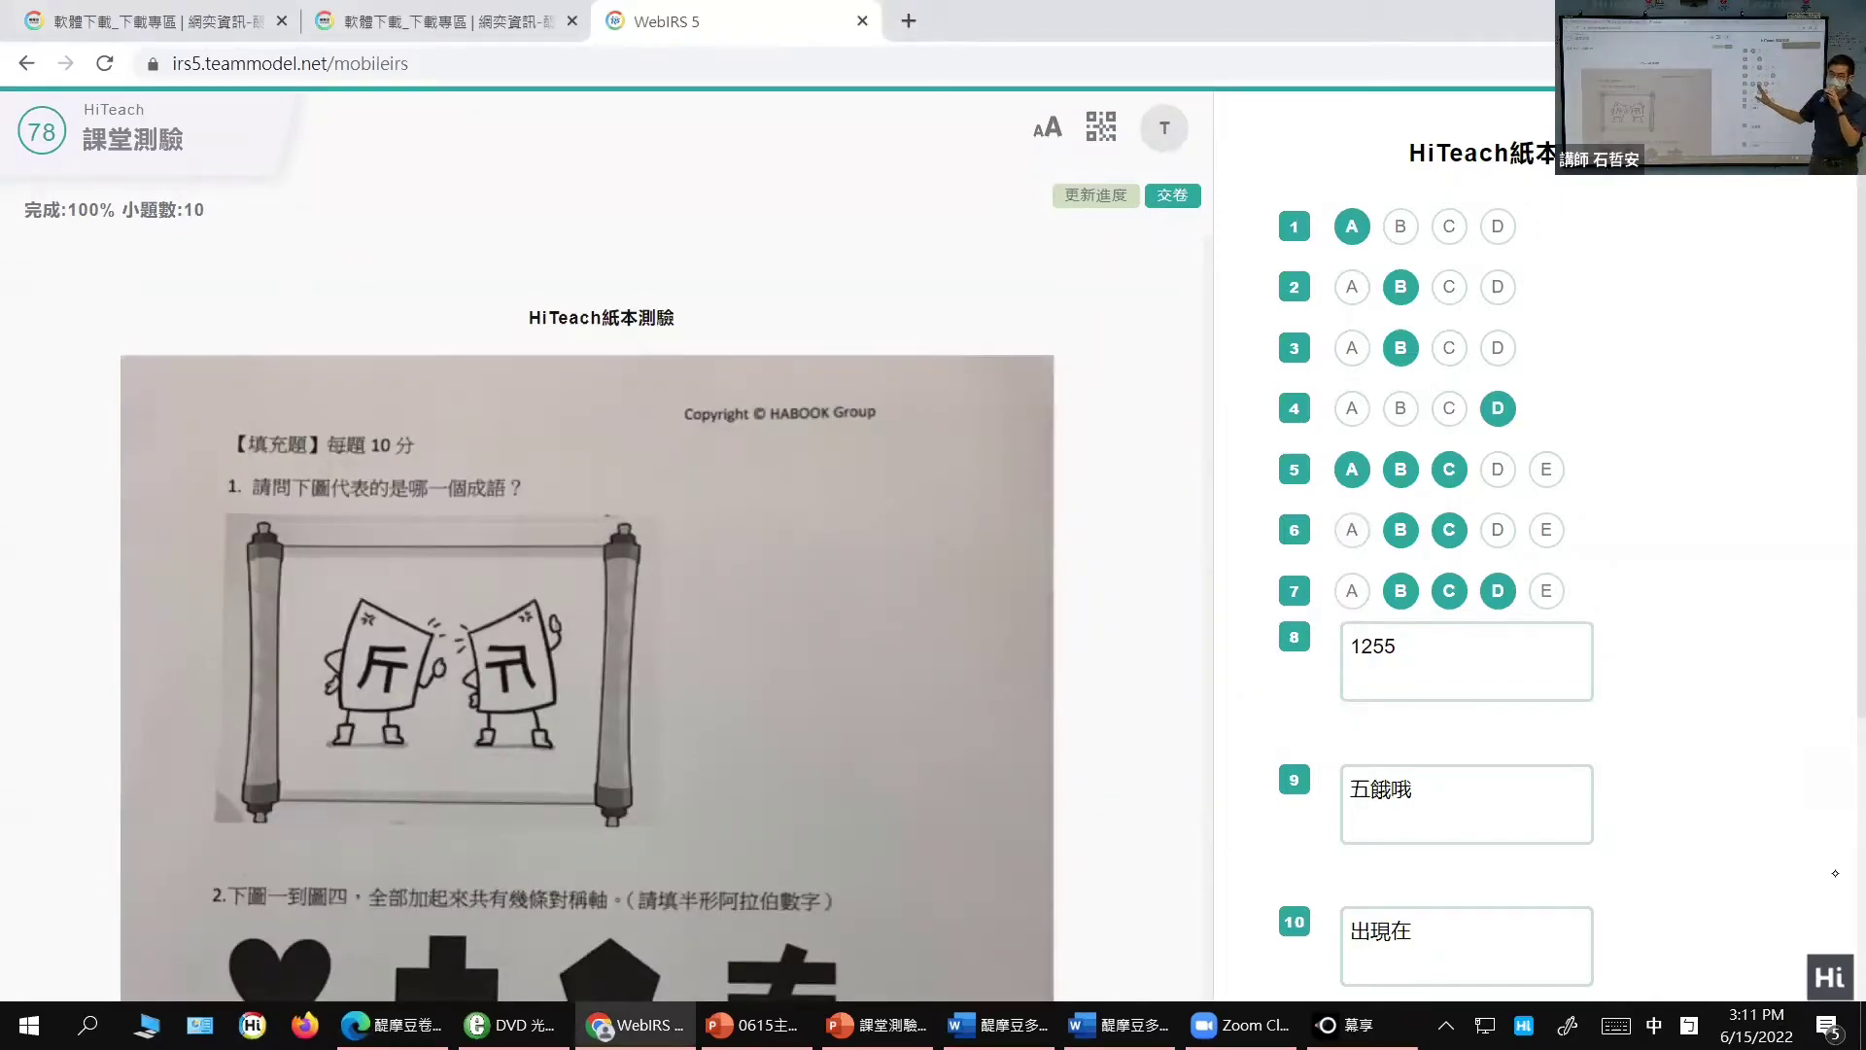
pyautogui.scroll(-15, 602, 583)
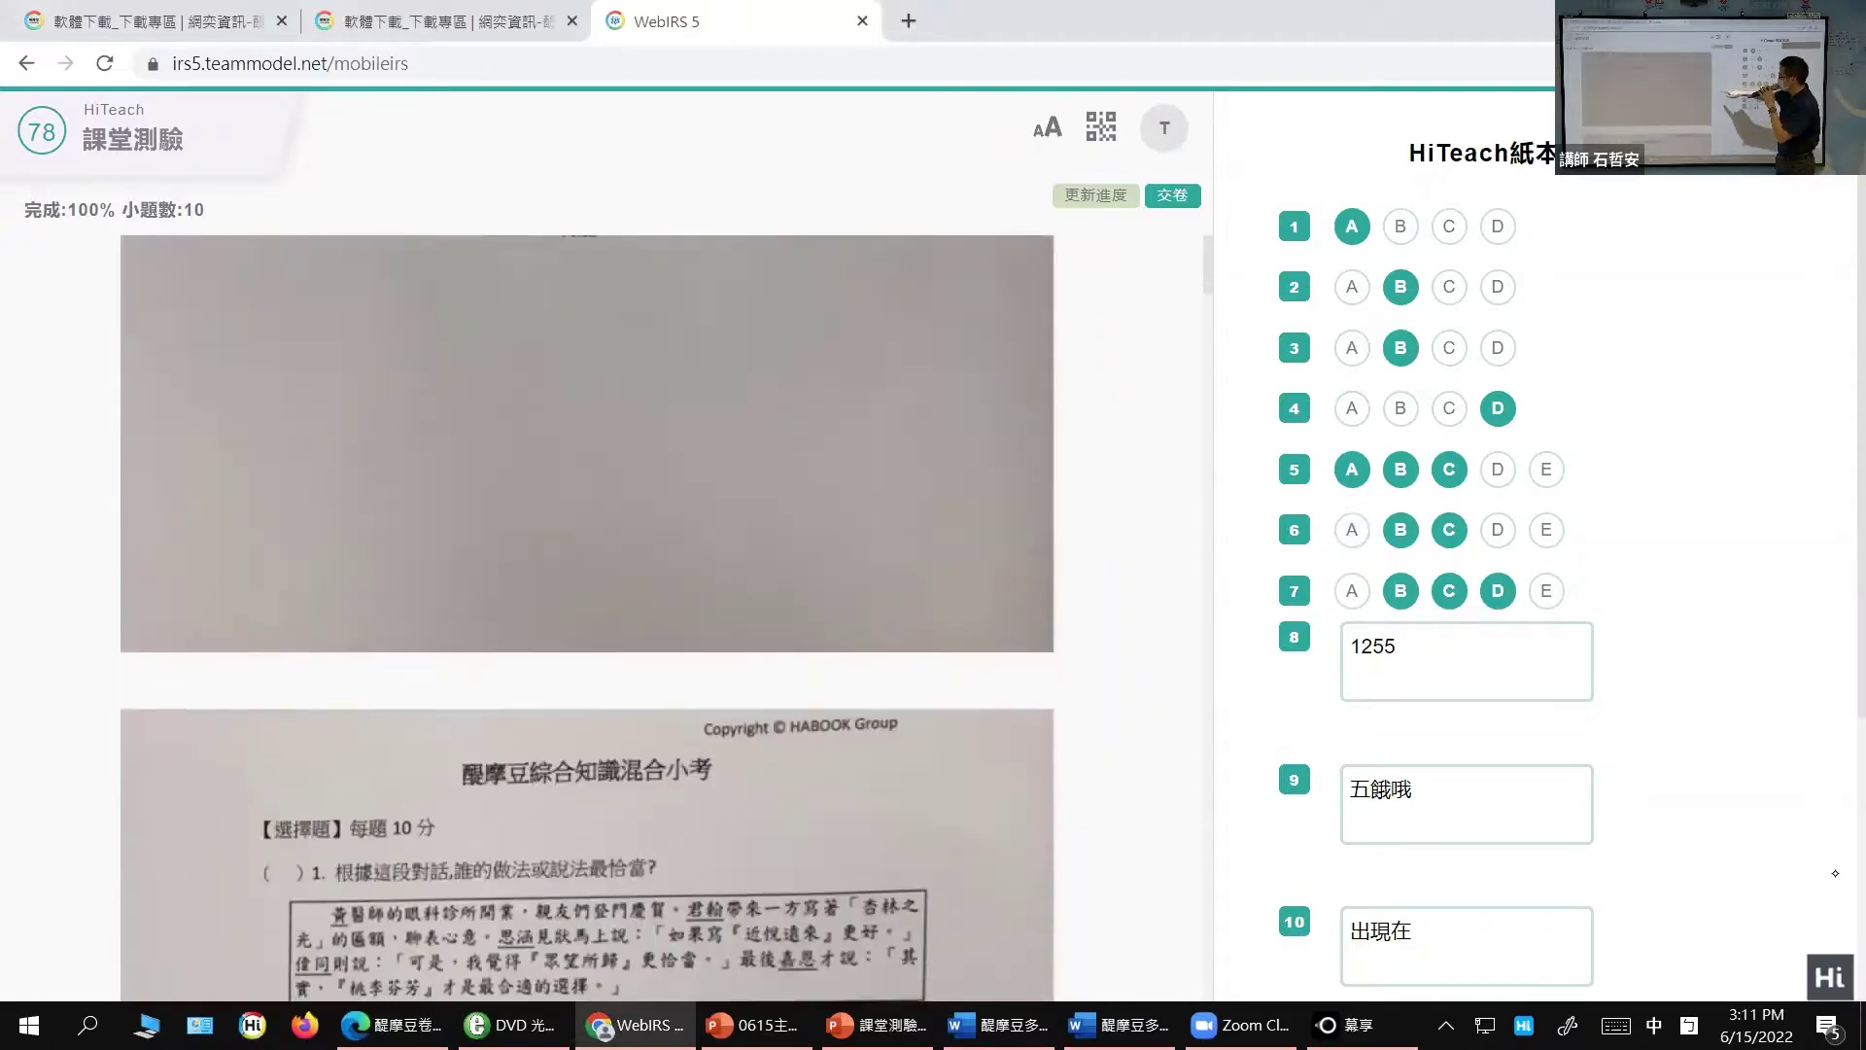
pyautogui.scroll(-6, 601, 583)
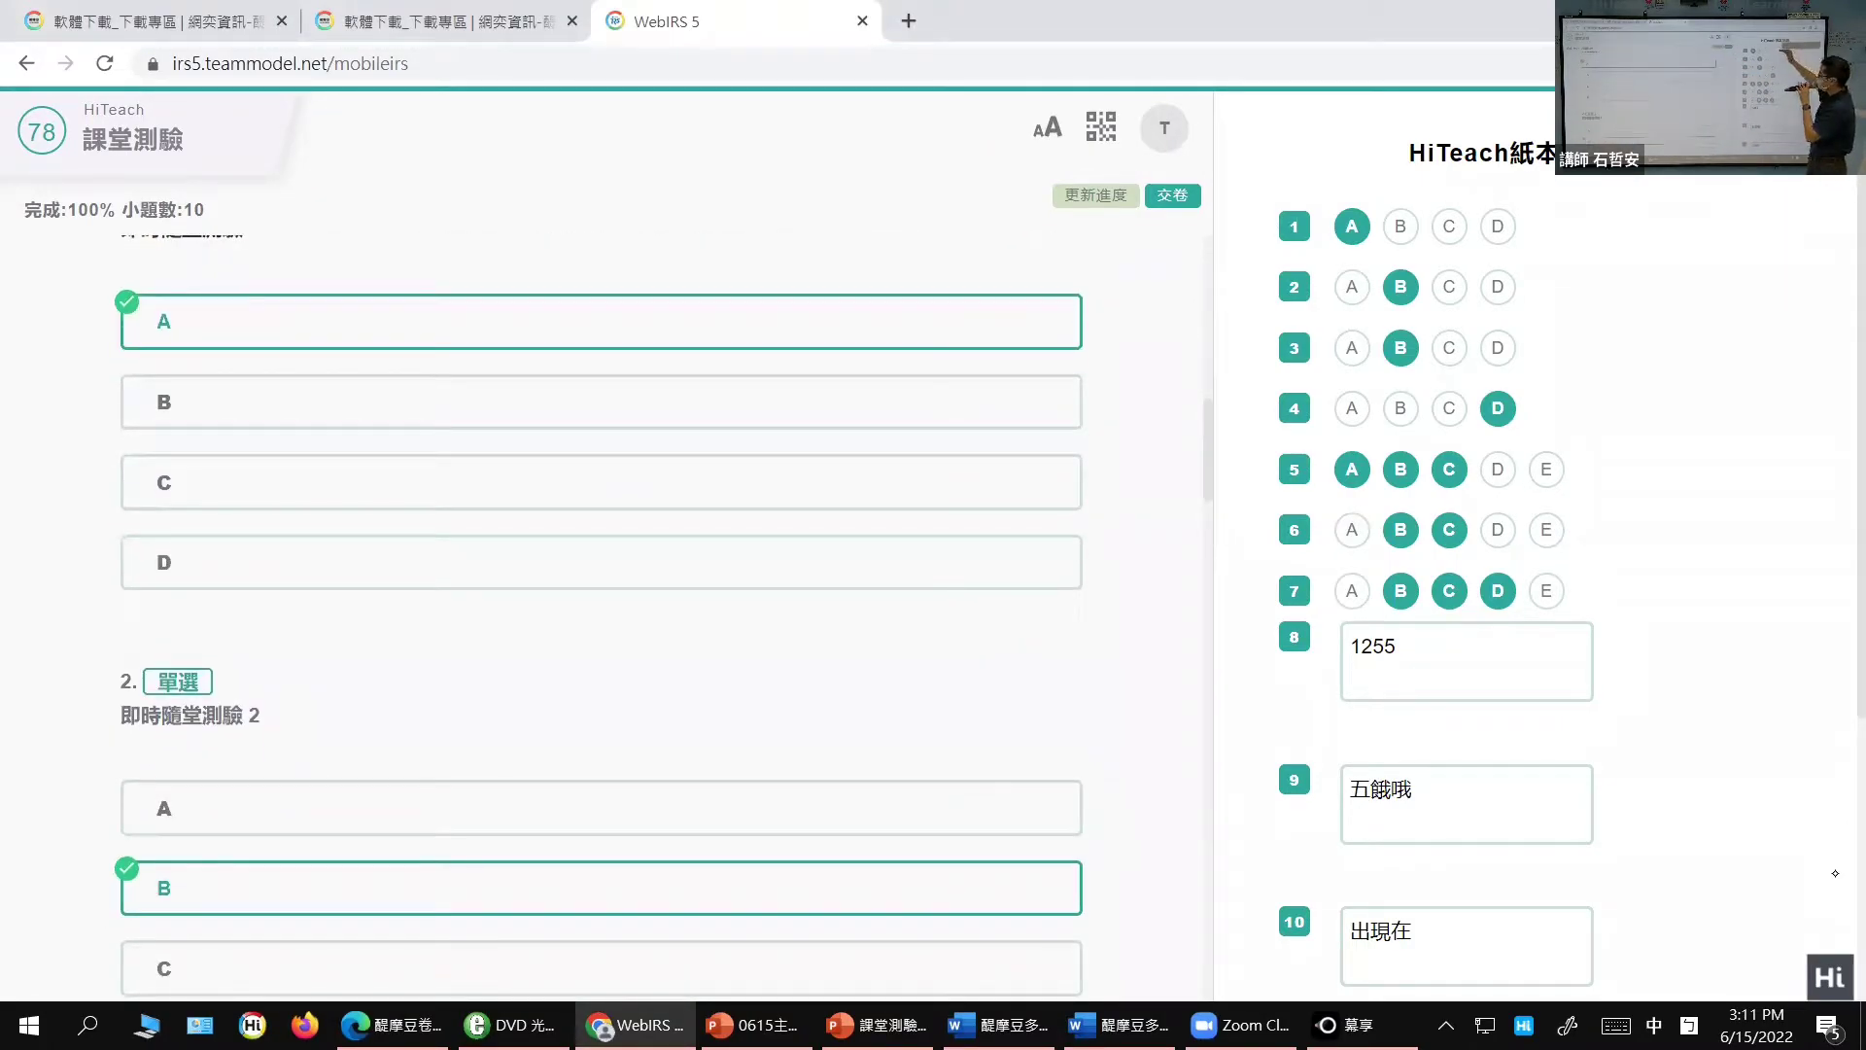
pyautogui.scroll(-2, 1835, 873)
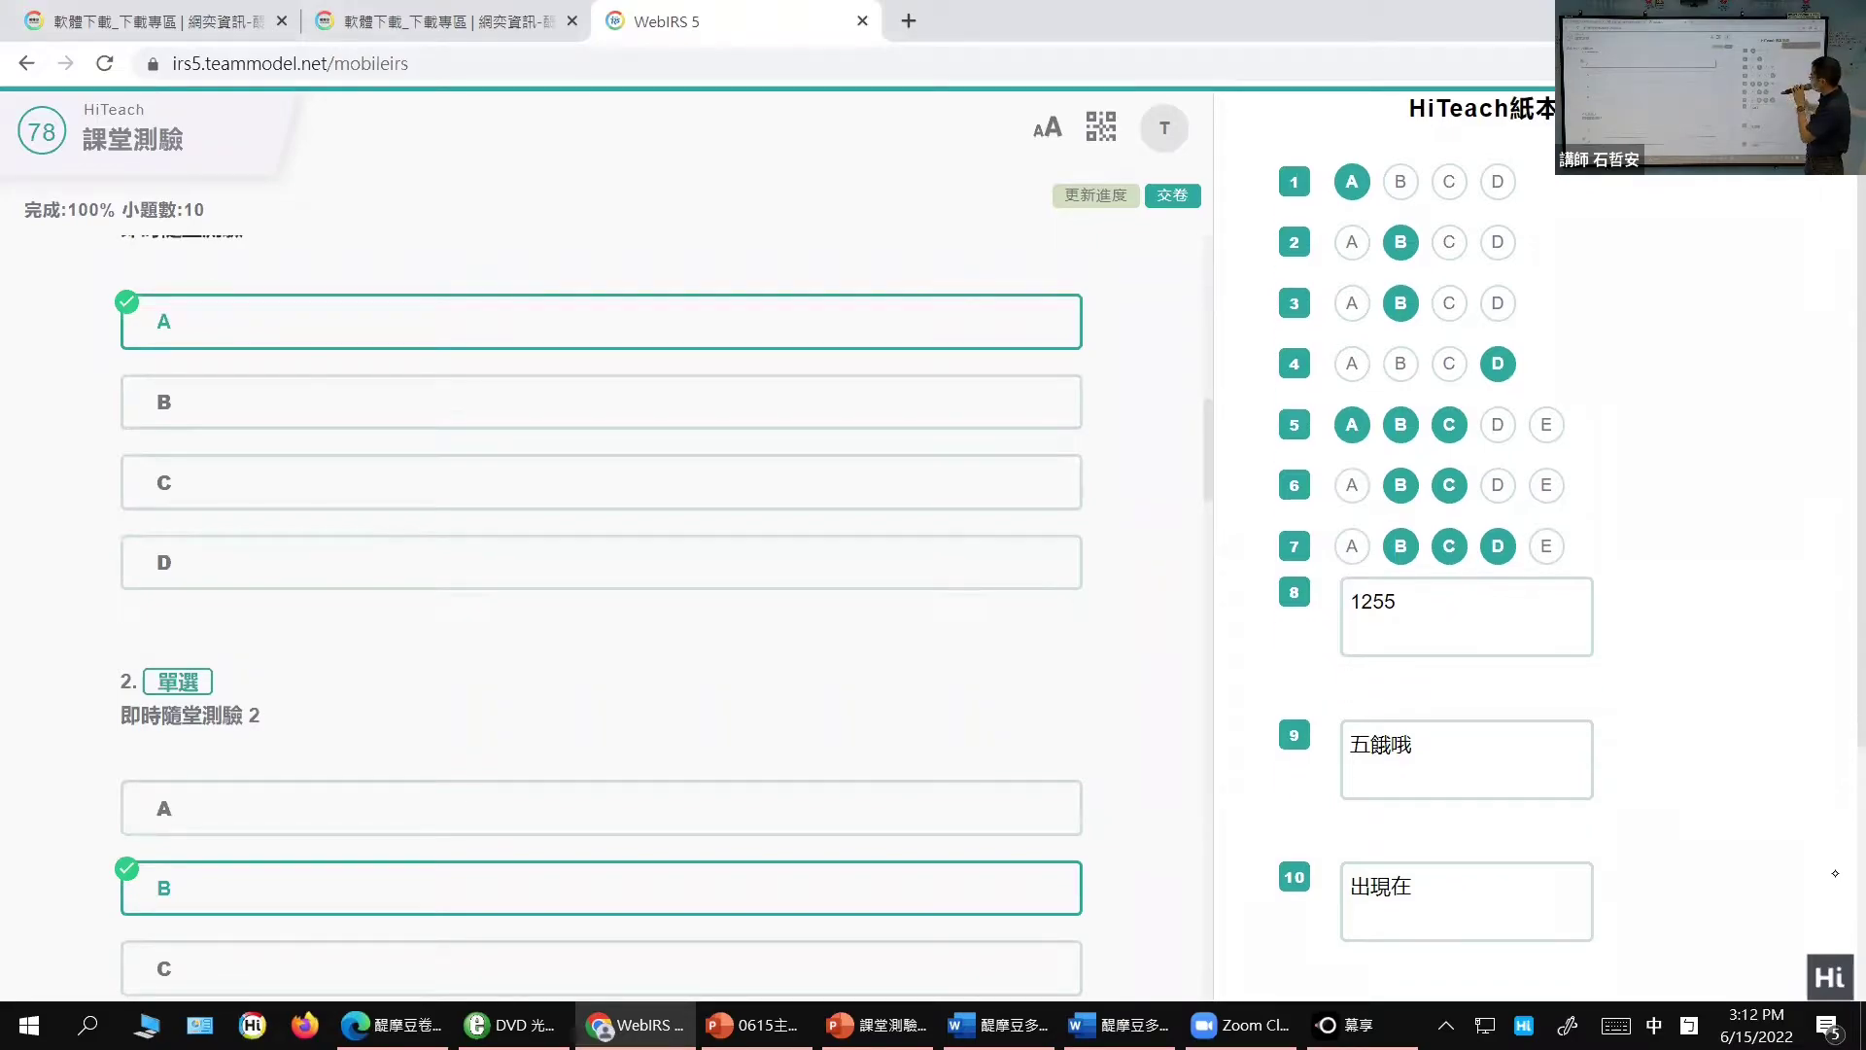
pyautogui.scroll(2, 1835, 873)
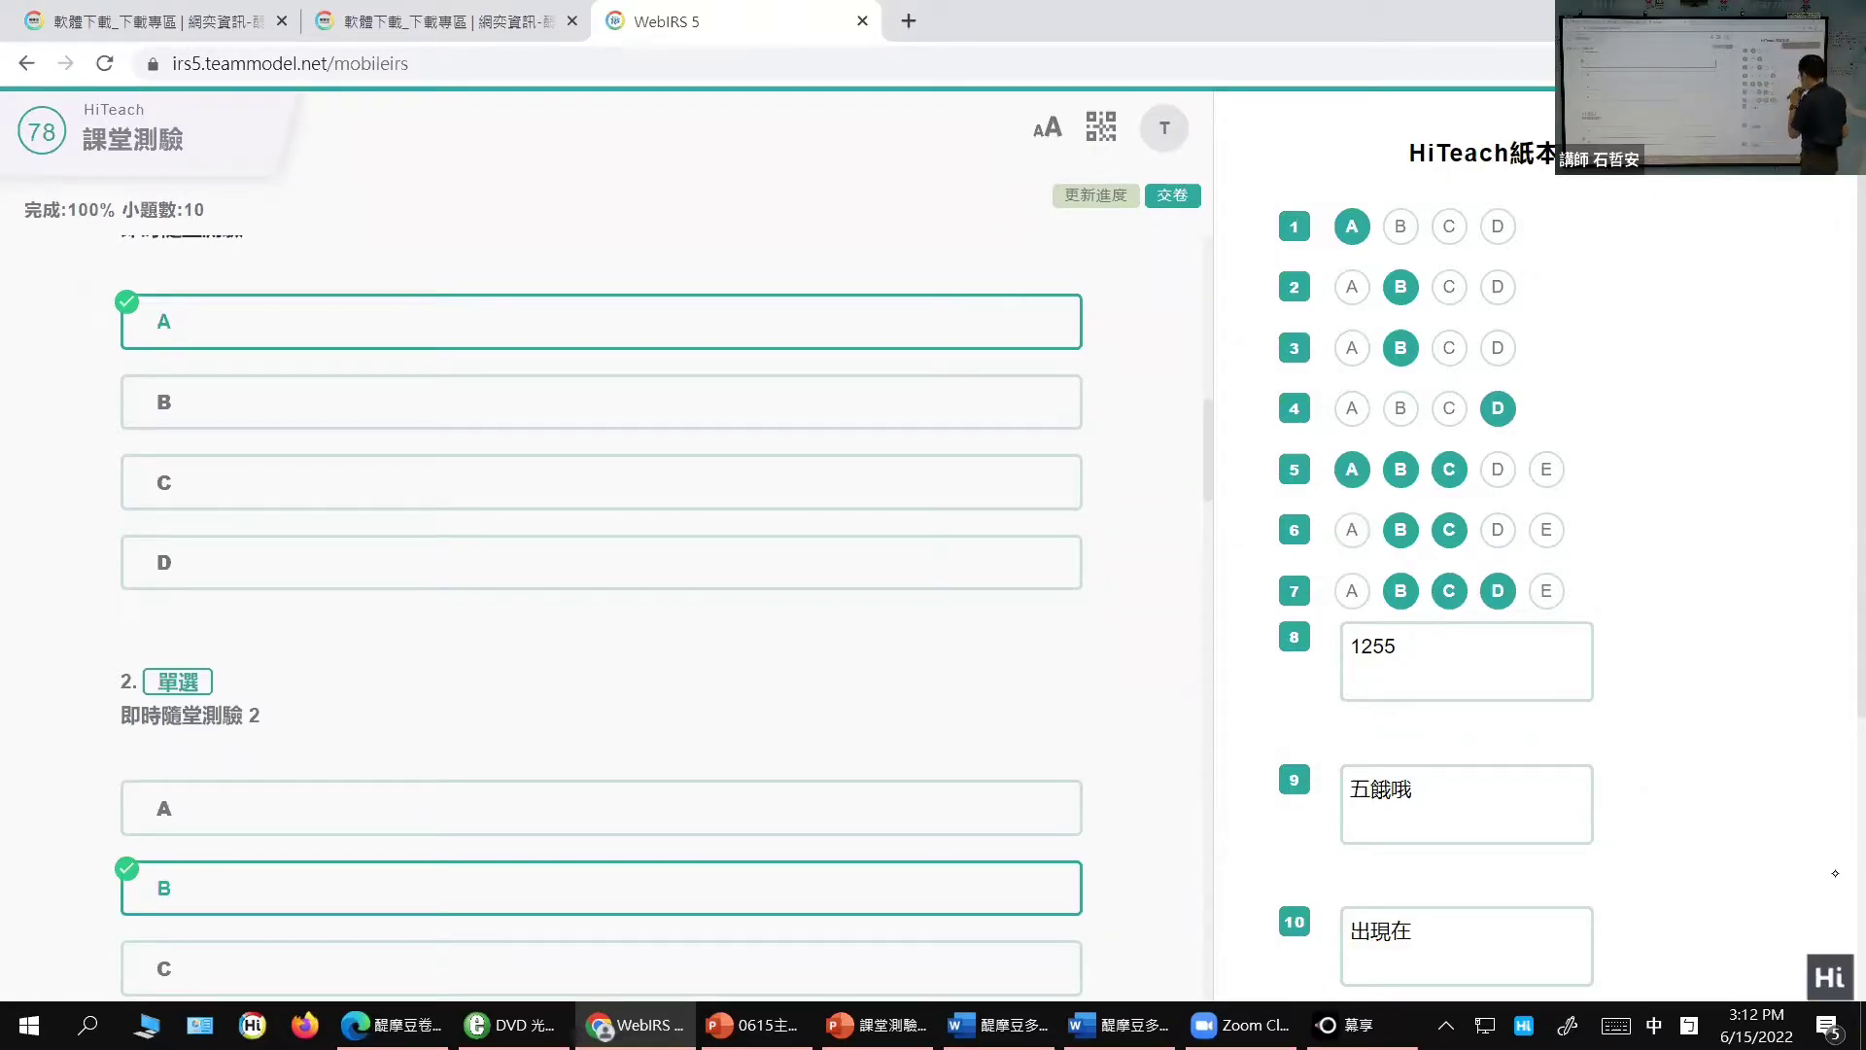
pyautogui.hotkey('alt', 'Tab')
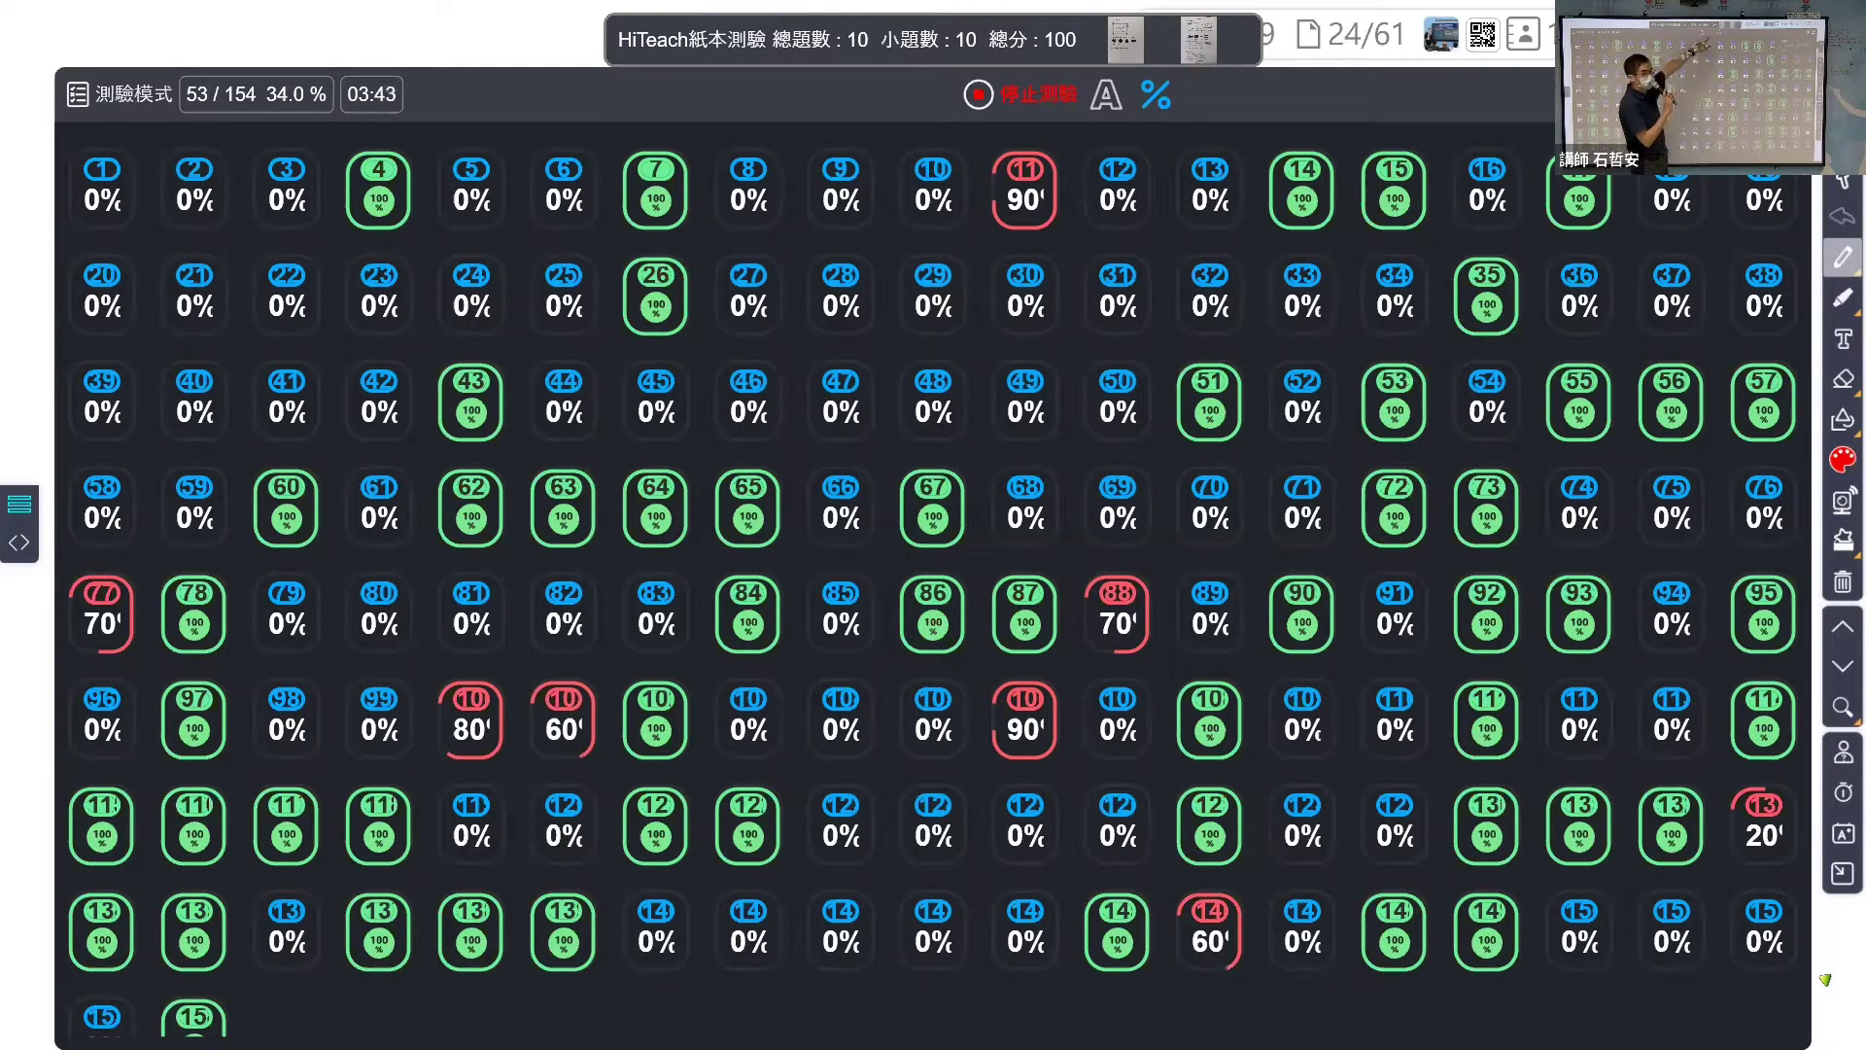
# Stop quiz mode and confirm, bringing up the 評量紀錄 answer-rate chart.
pyautogui.click(975, 94)
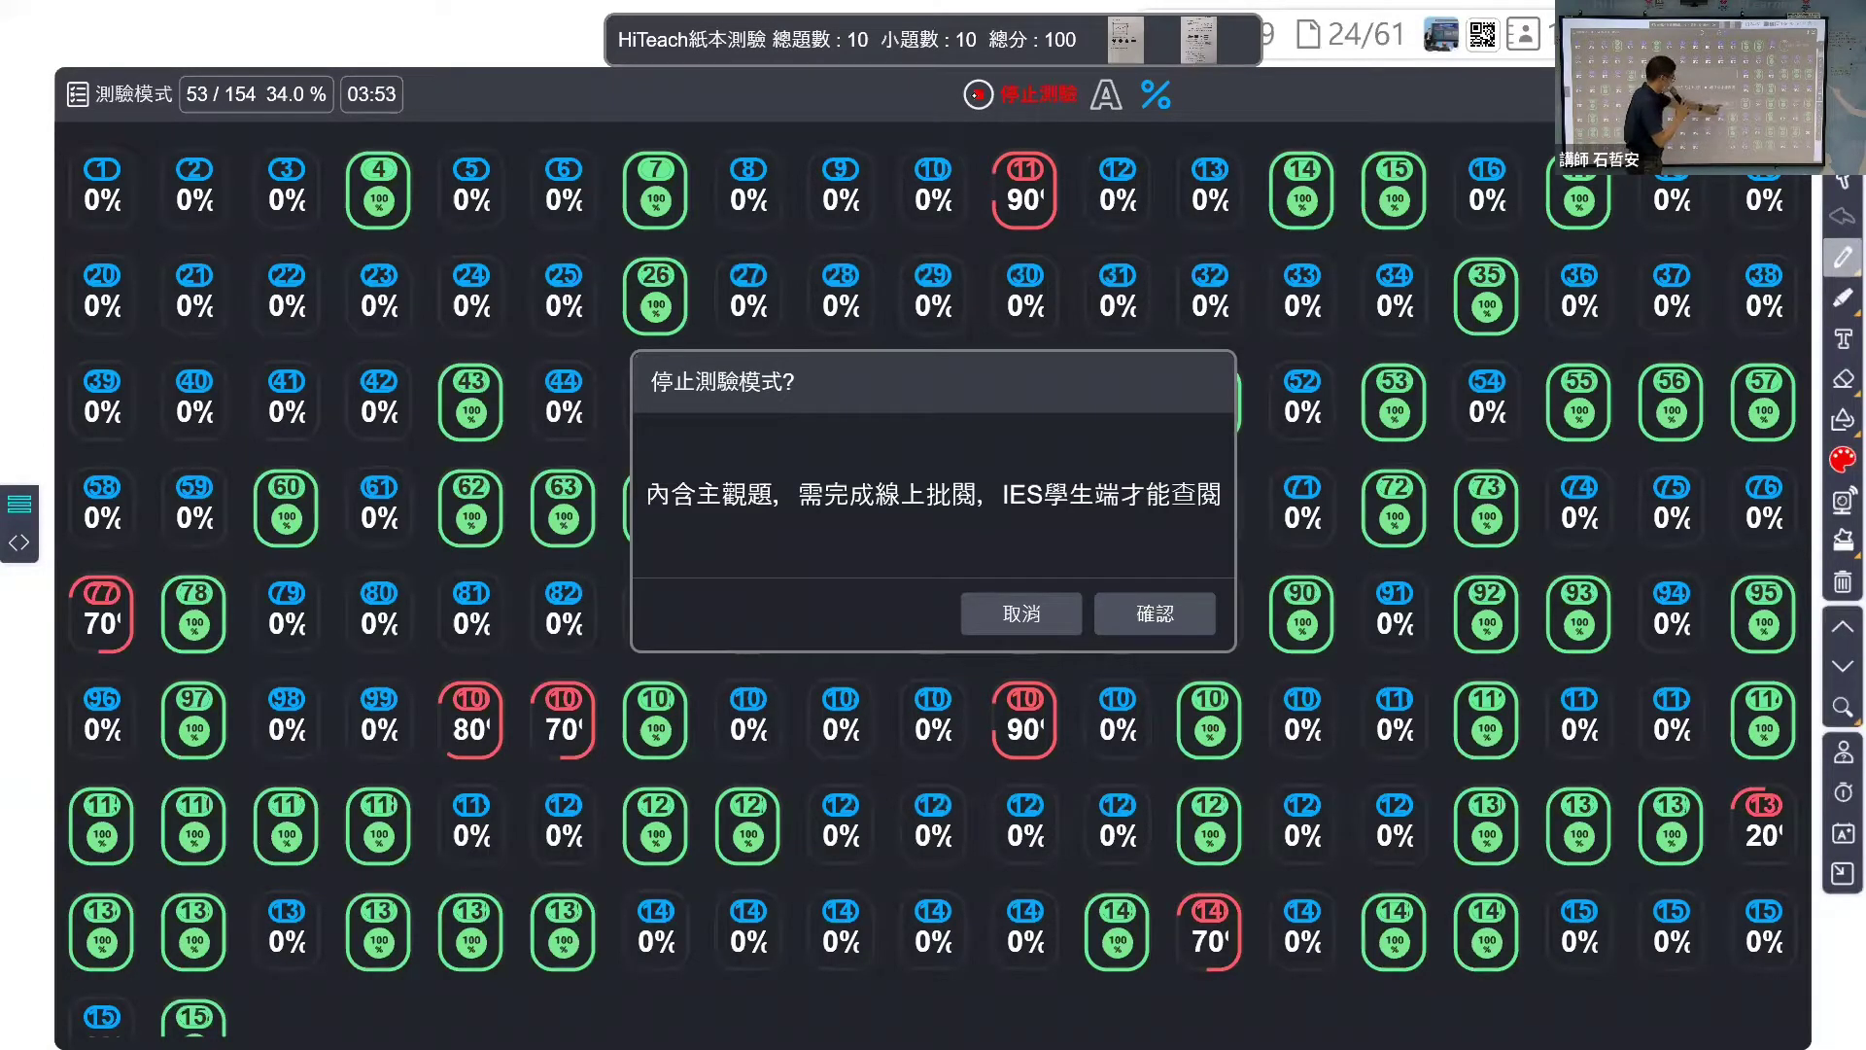
pyautogui.click(1145, 605)
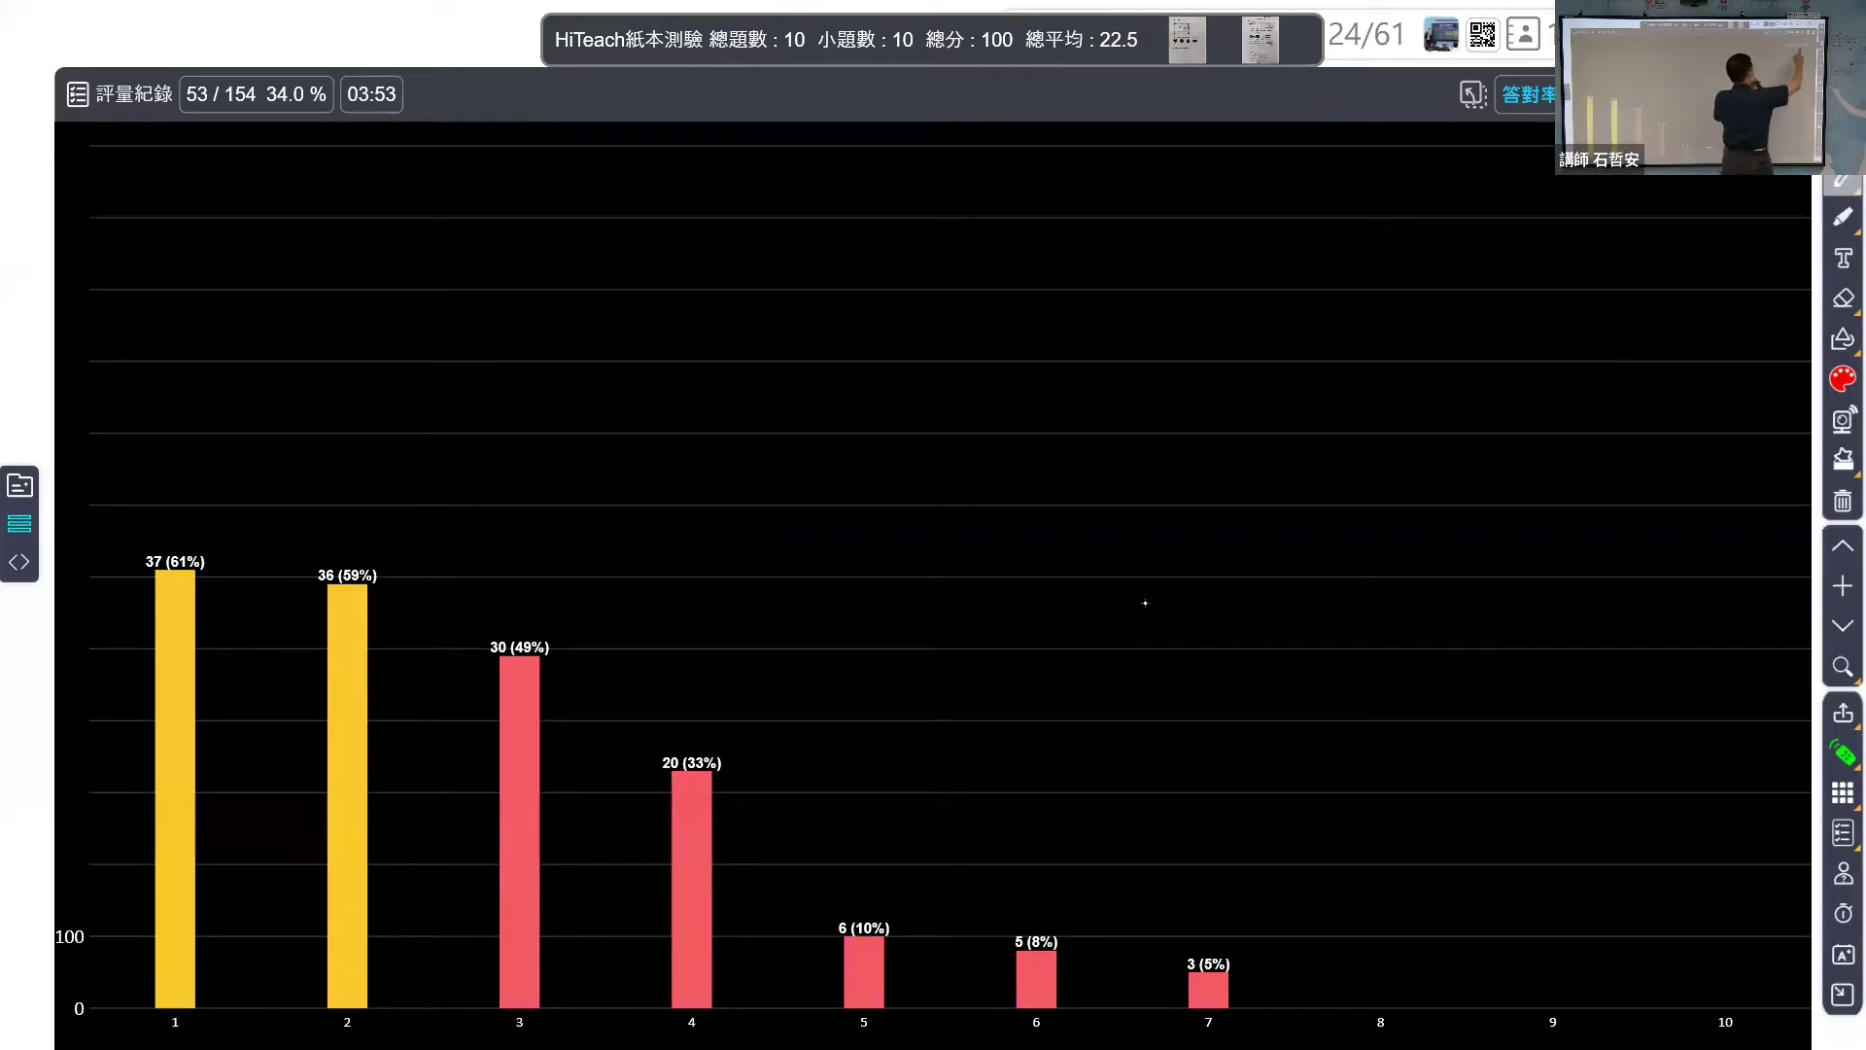
# Lower the 評量紀錄 chart panel, then drag its top edge up to resize it.
pyautogui.click(1746, 95)
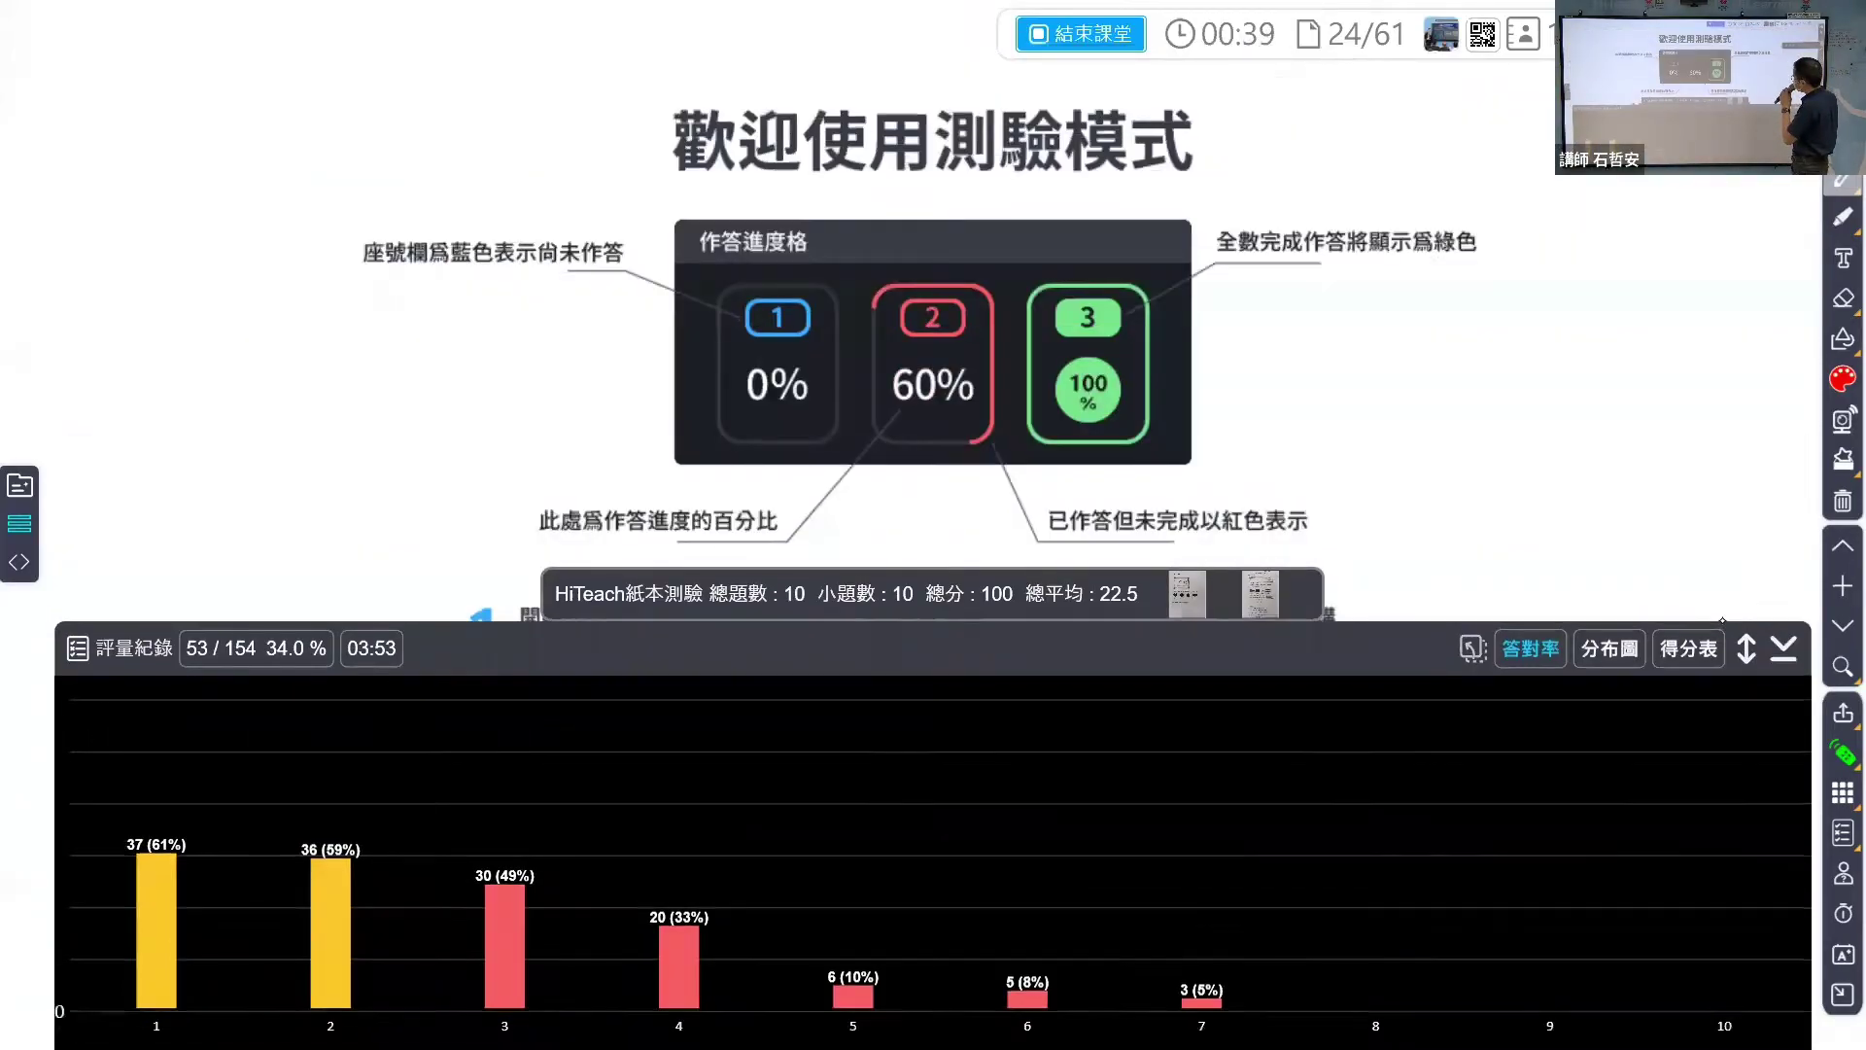
pyautogui.moveTo(1747, 649); pyautogui.dragTo(1746, 367)
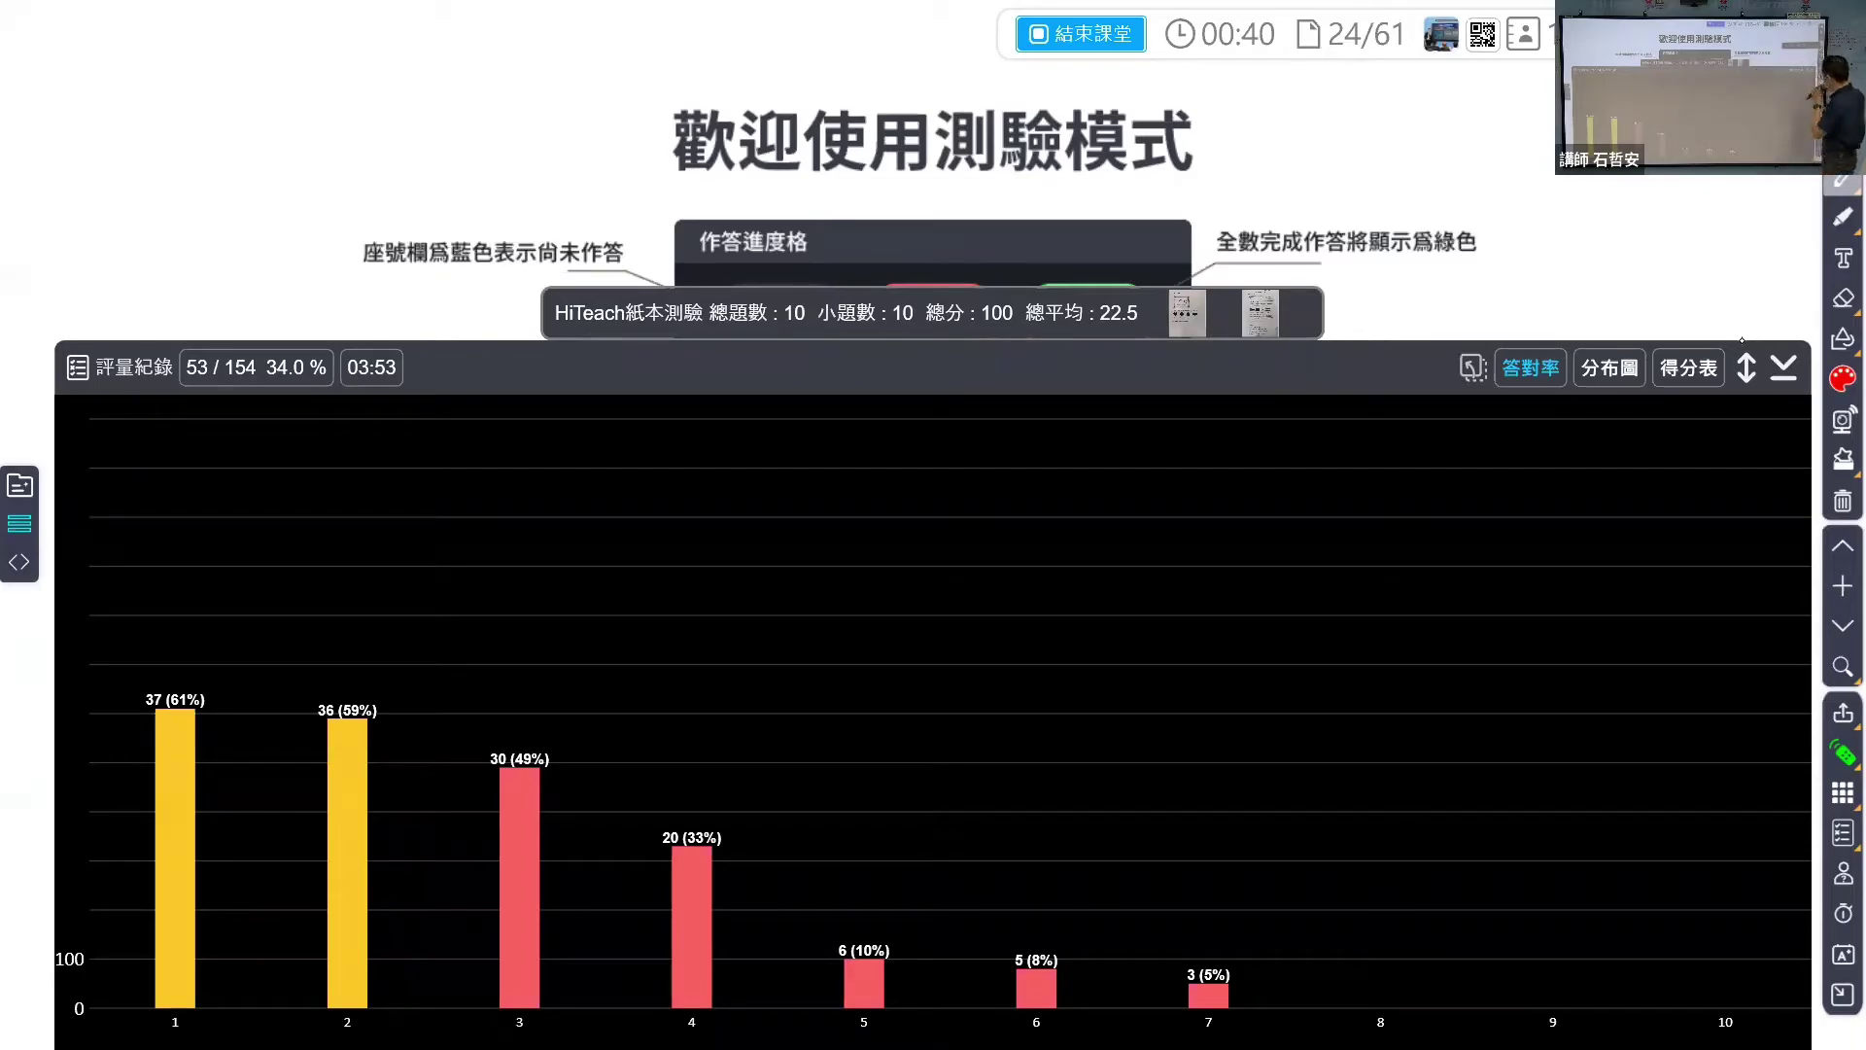
# Page forward to quiz 7 and show its A–E answer counts as a 長條圖 bar chart.
pyautogui.press('pagedown')
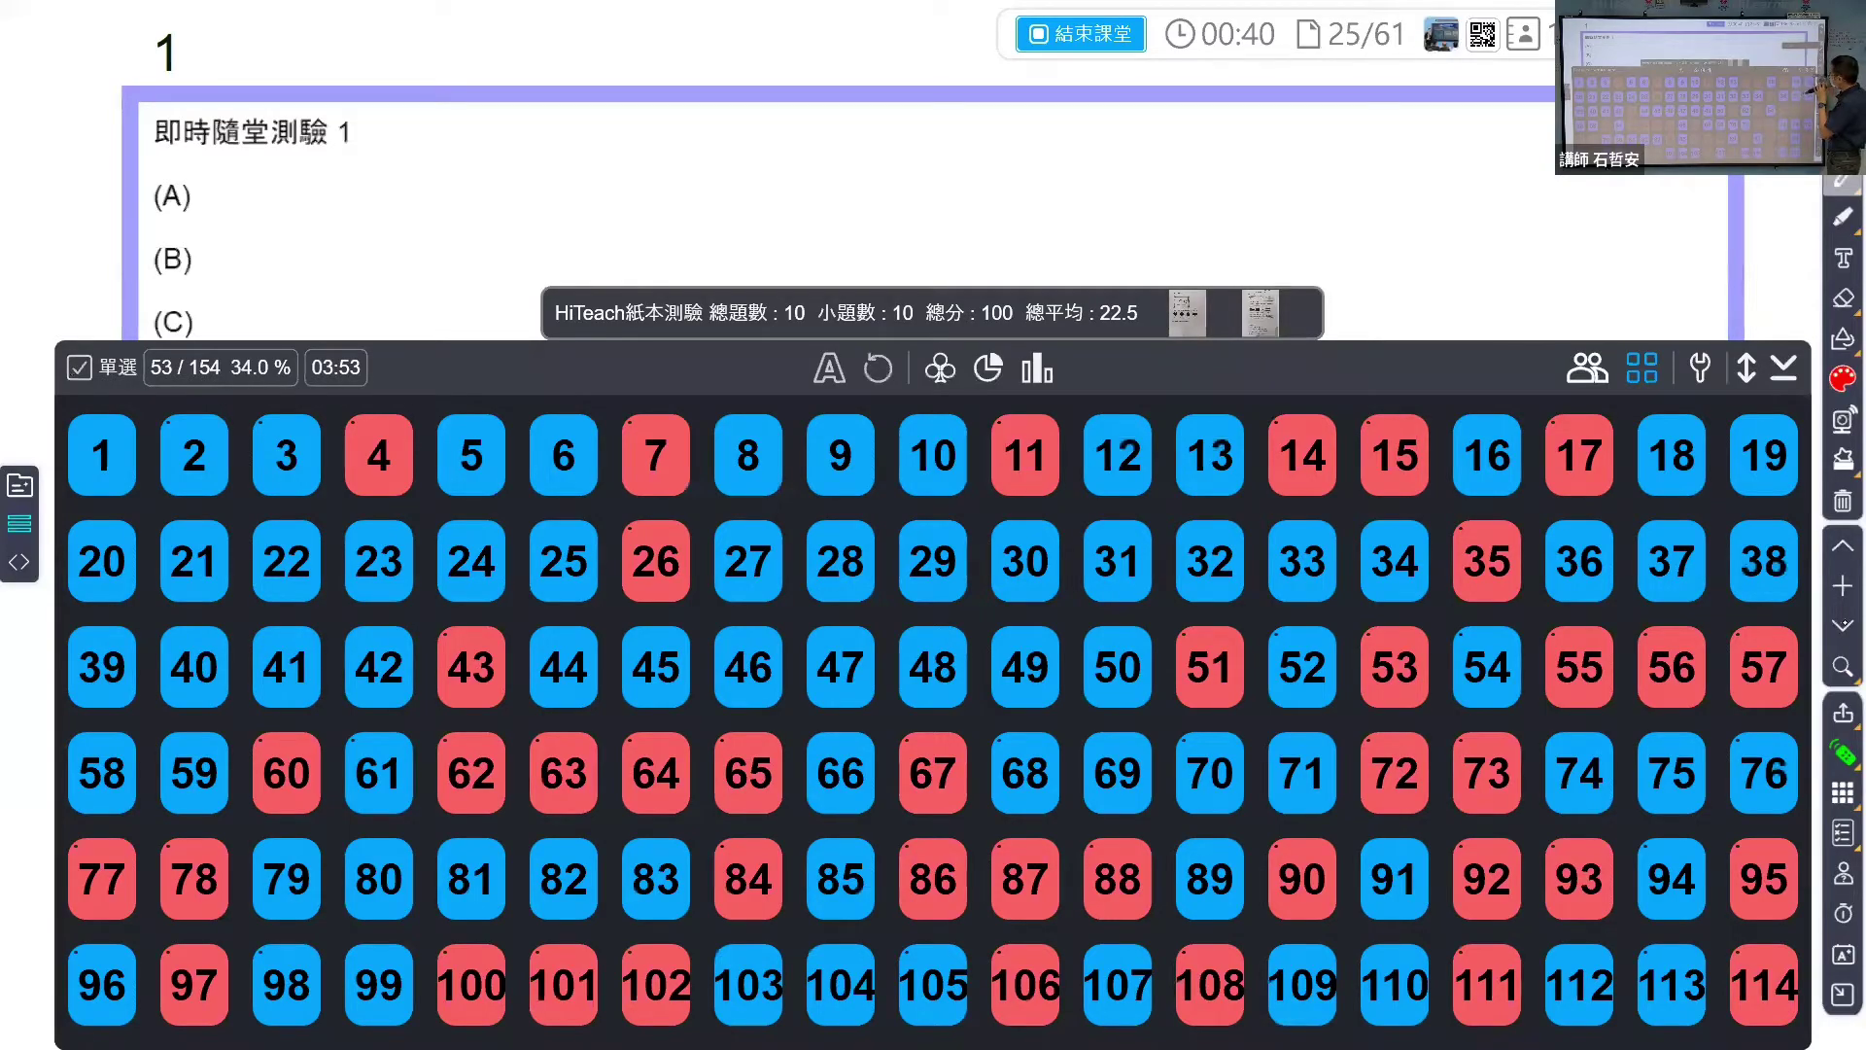
pyautogui.press('pagedown')
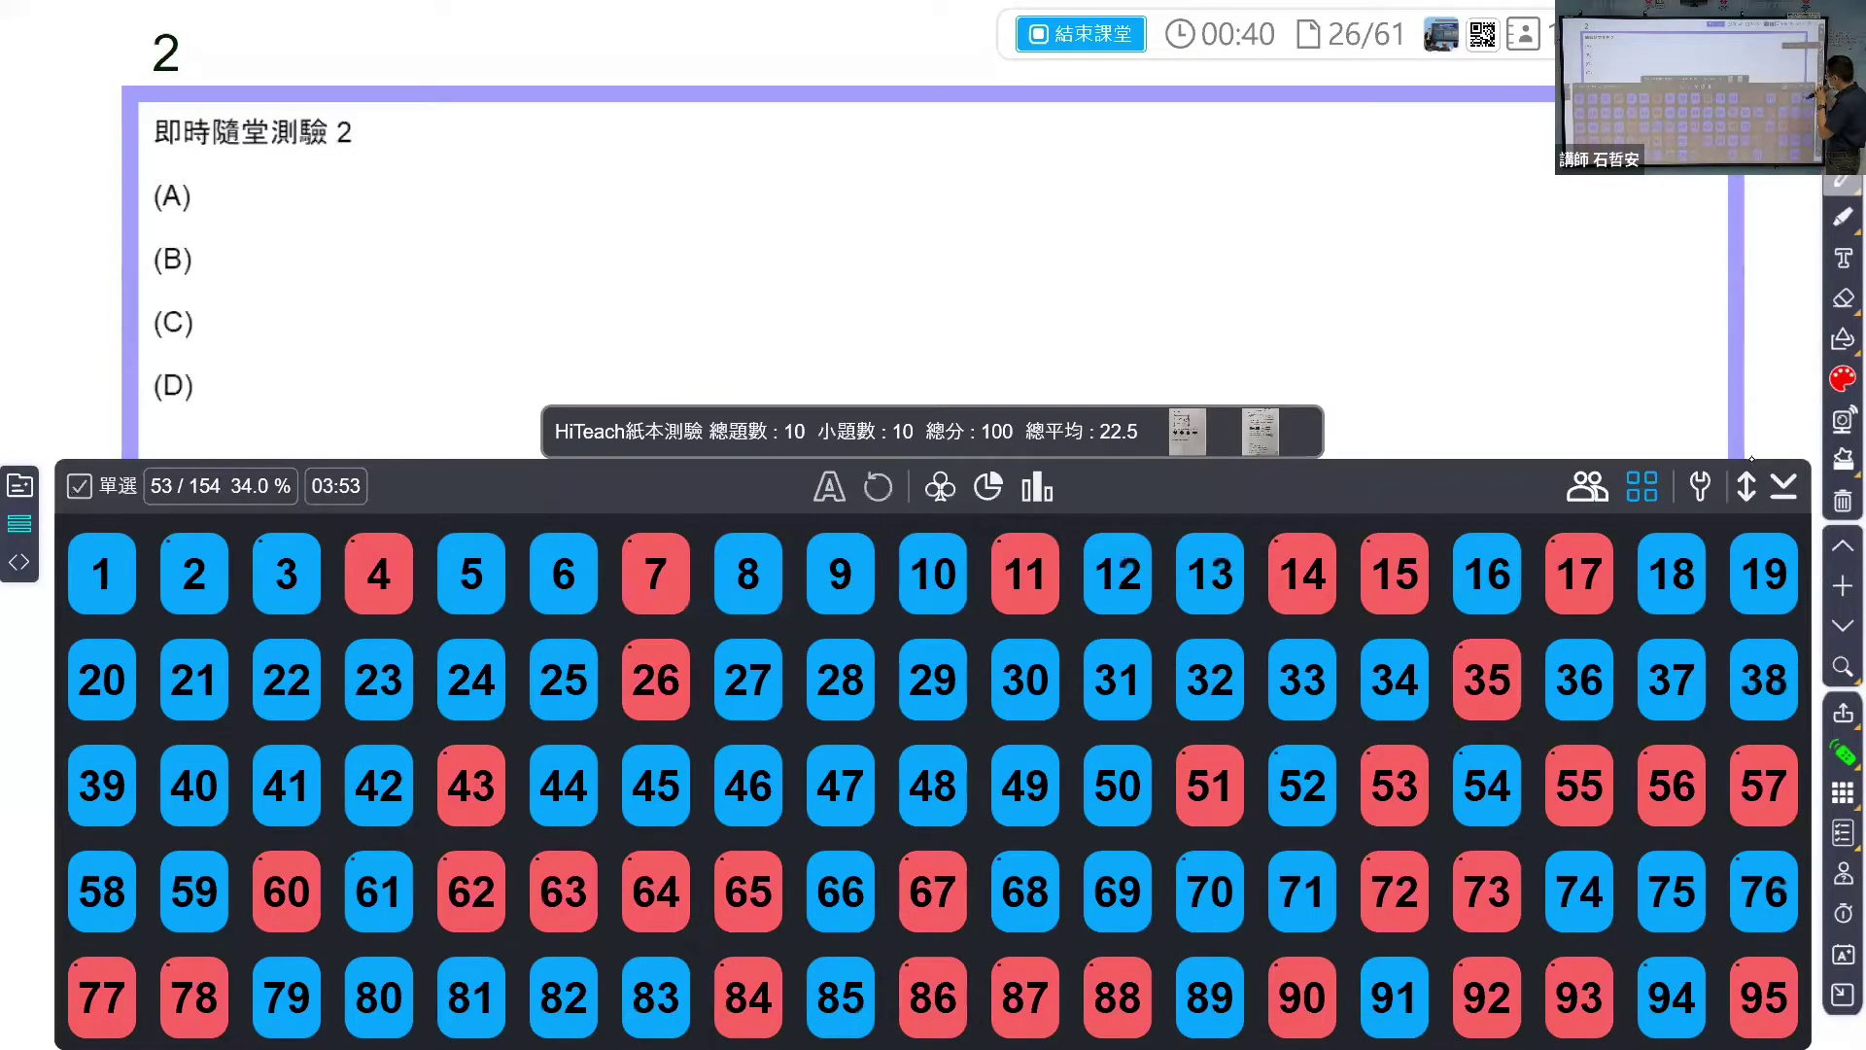
pyautogui.press('pagedown')
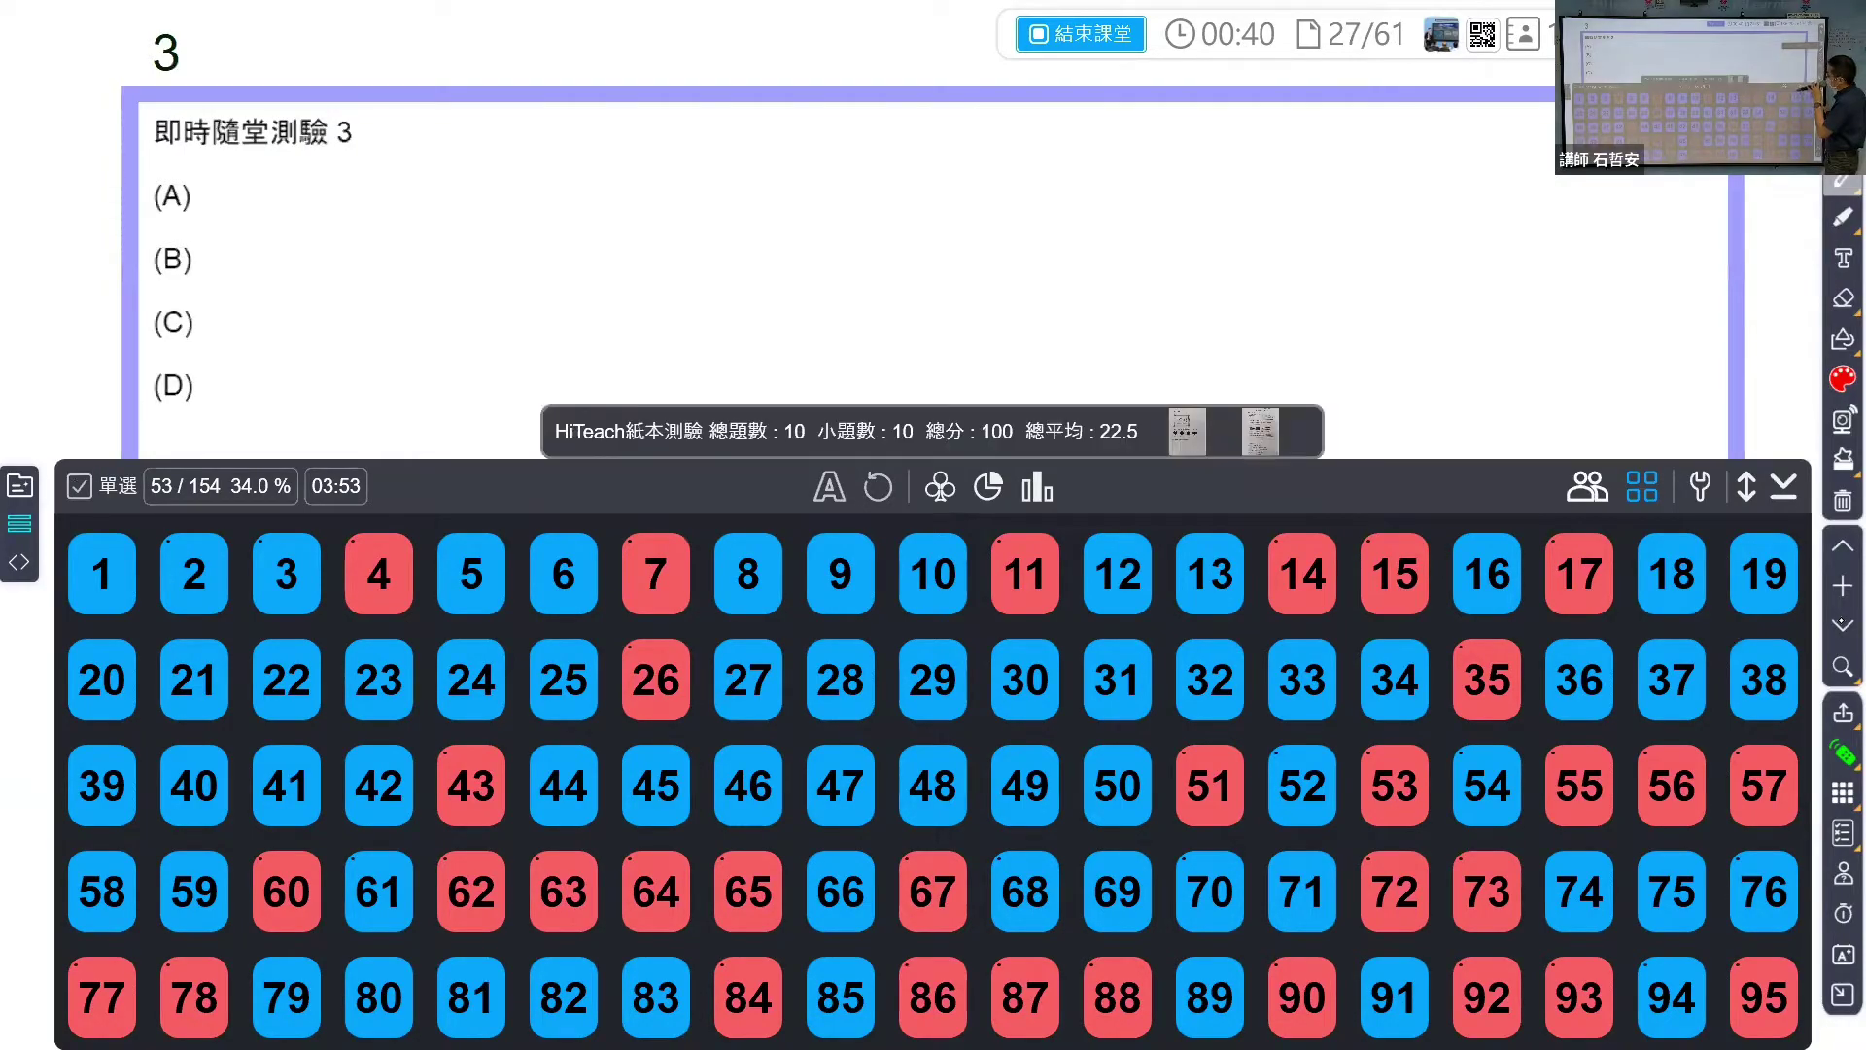
pyautogui.press('pagedown')
pyautogui.press('pagedown')
pyautogui.press('pagedown')
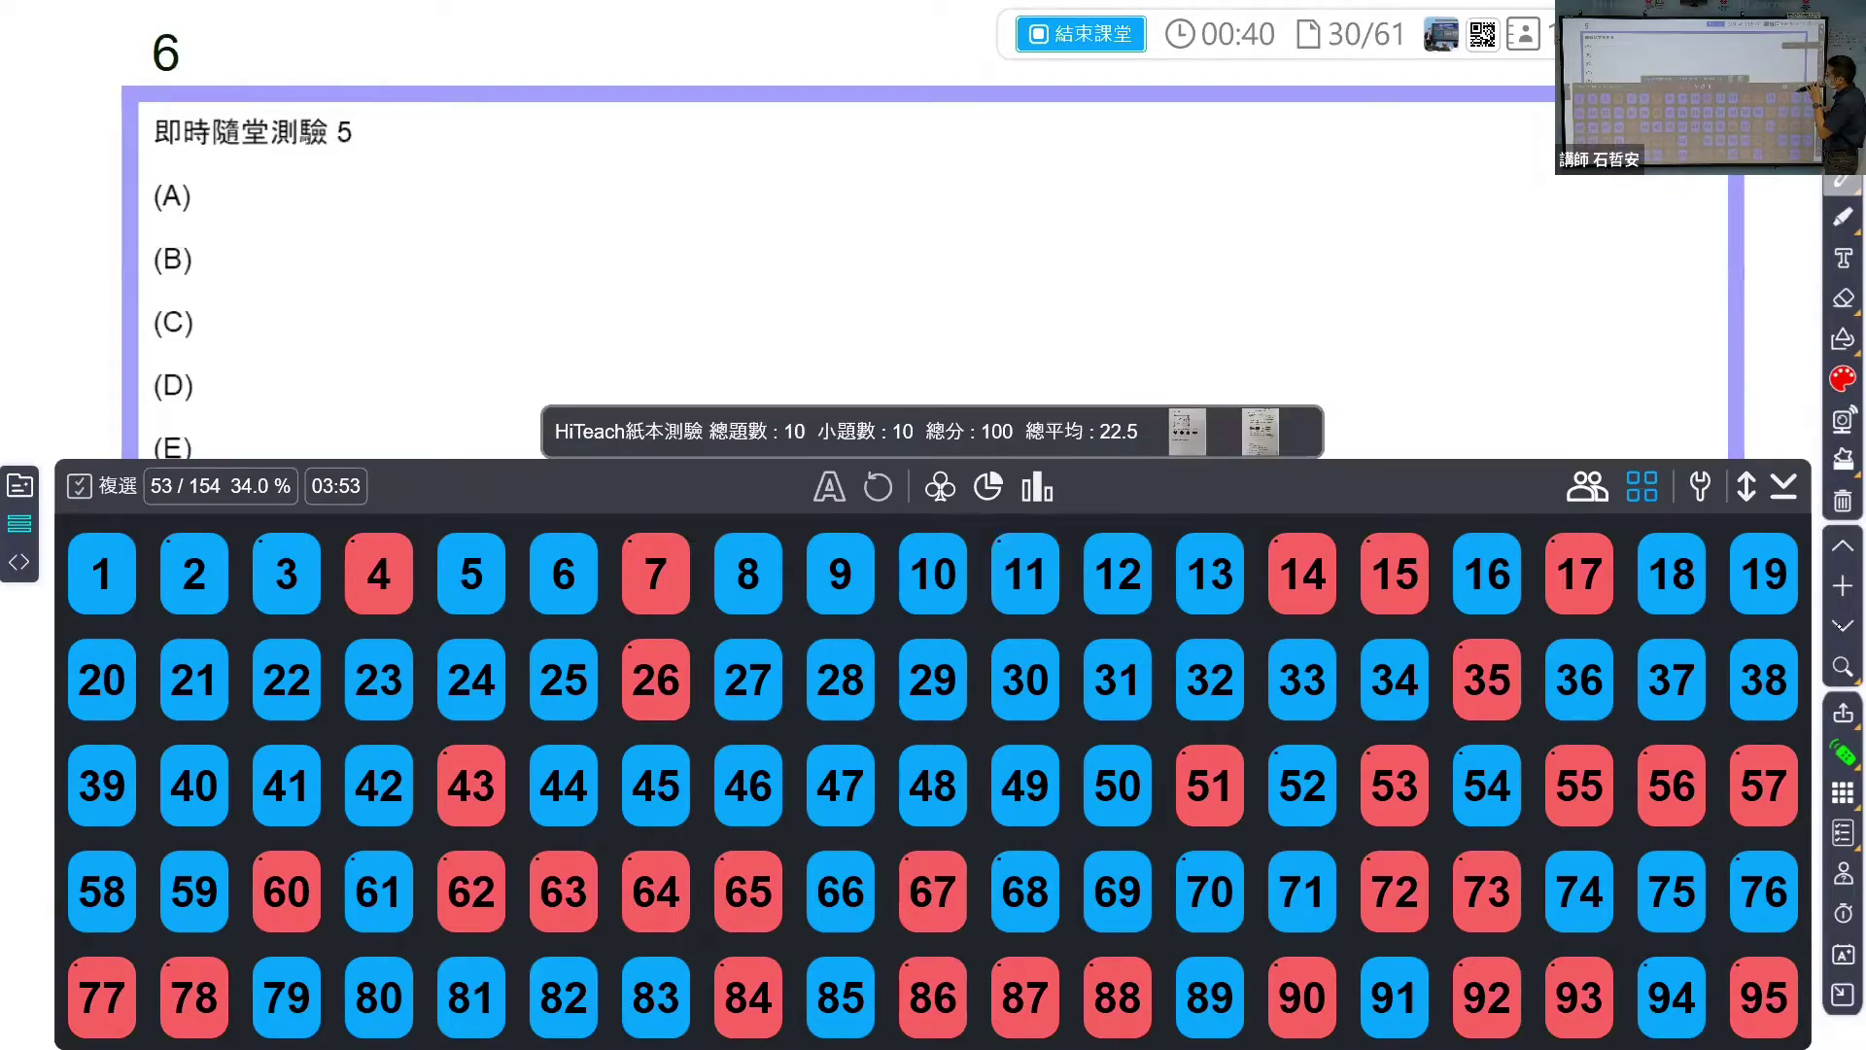
pyautogui.press('pagedown')
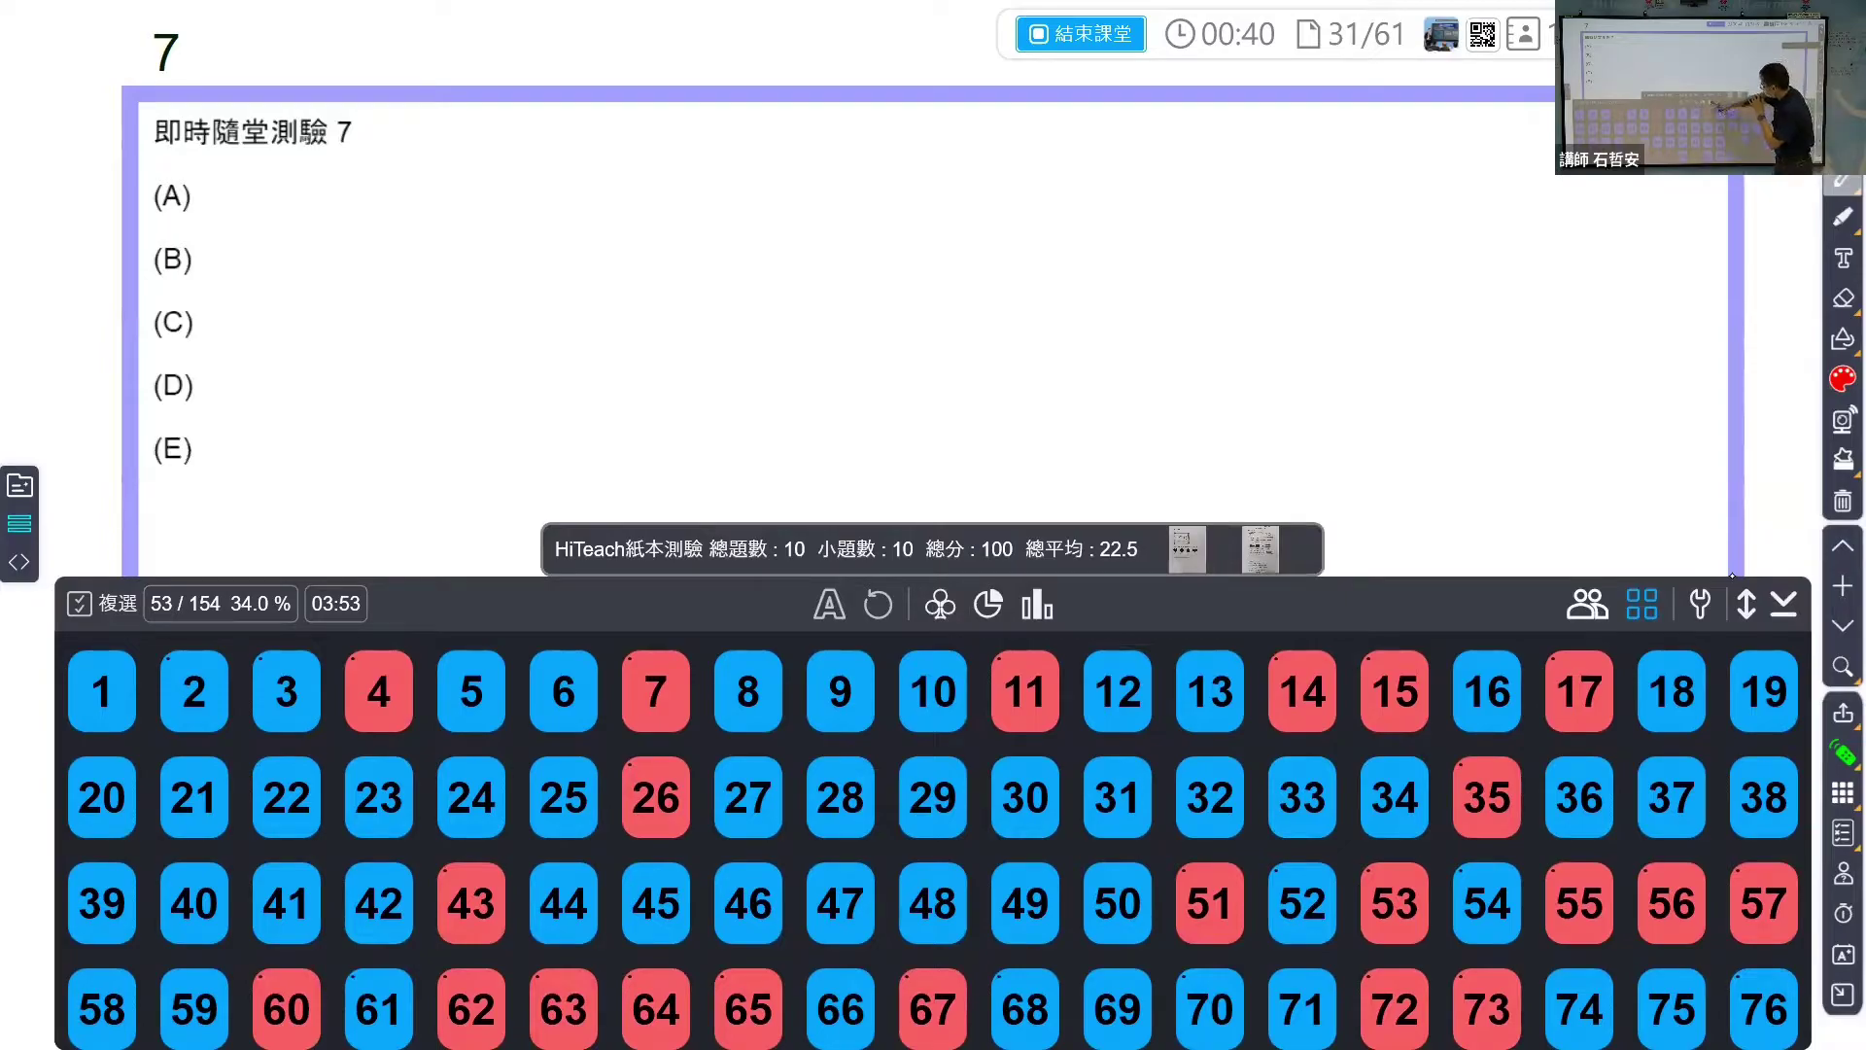
pyautogui.click(1037, 605)
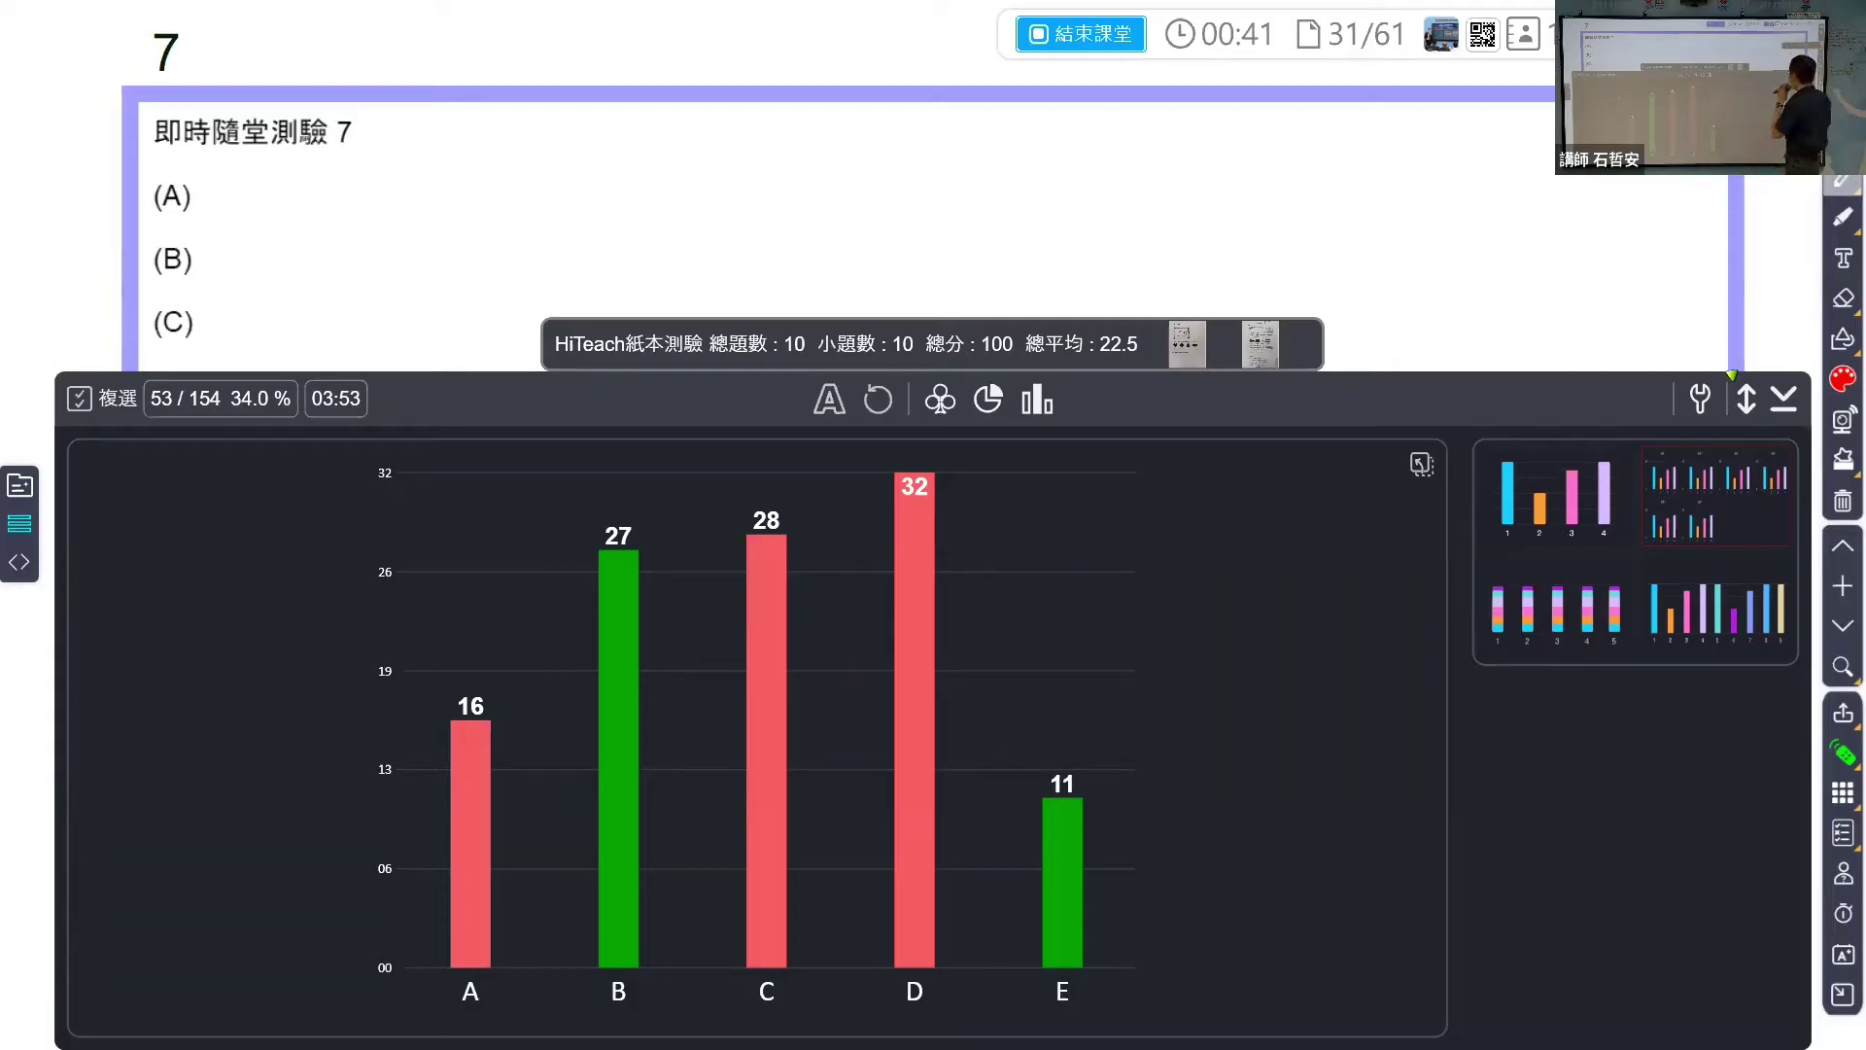
# Shrink the results panel, show the scanned paper, page back to quiz 3, and open the slide list.
pyautogui.moveTo(1731, 374); pyautogui.dragTo(1728, 733)
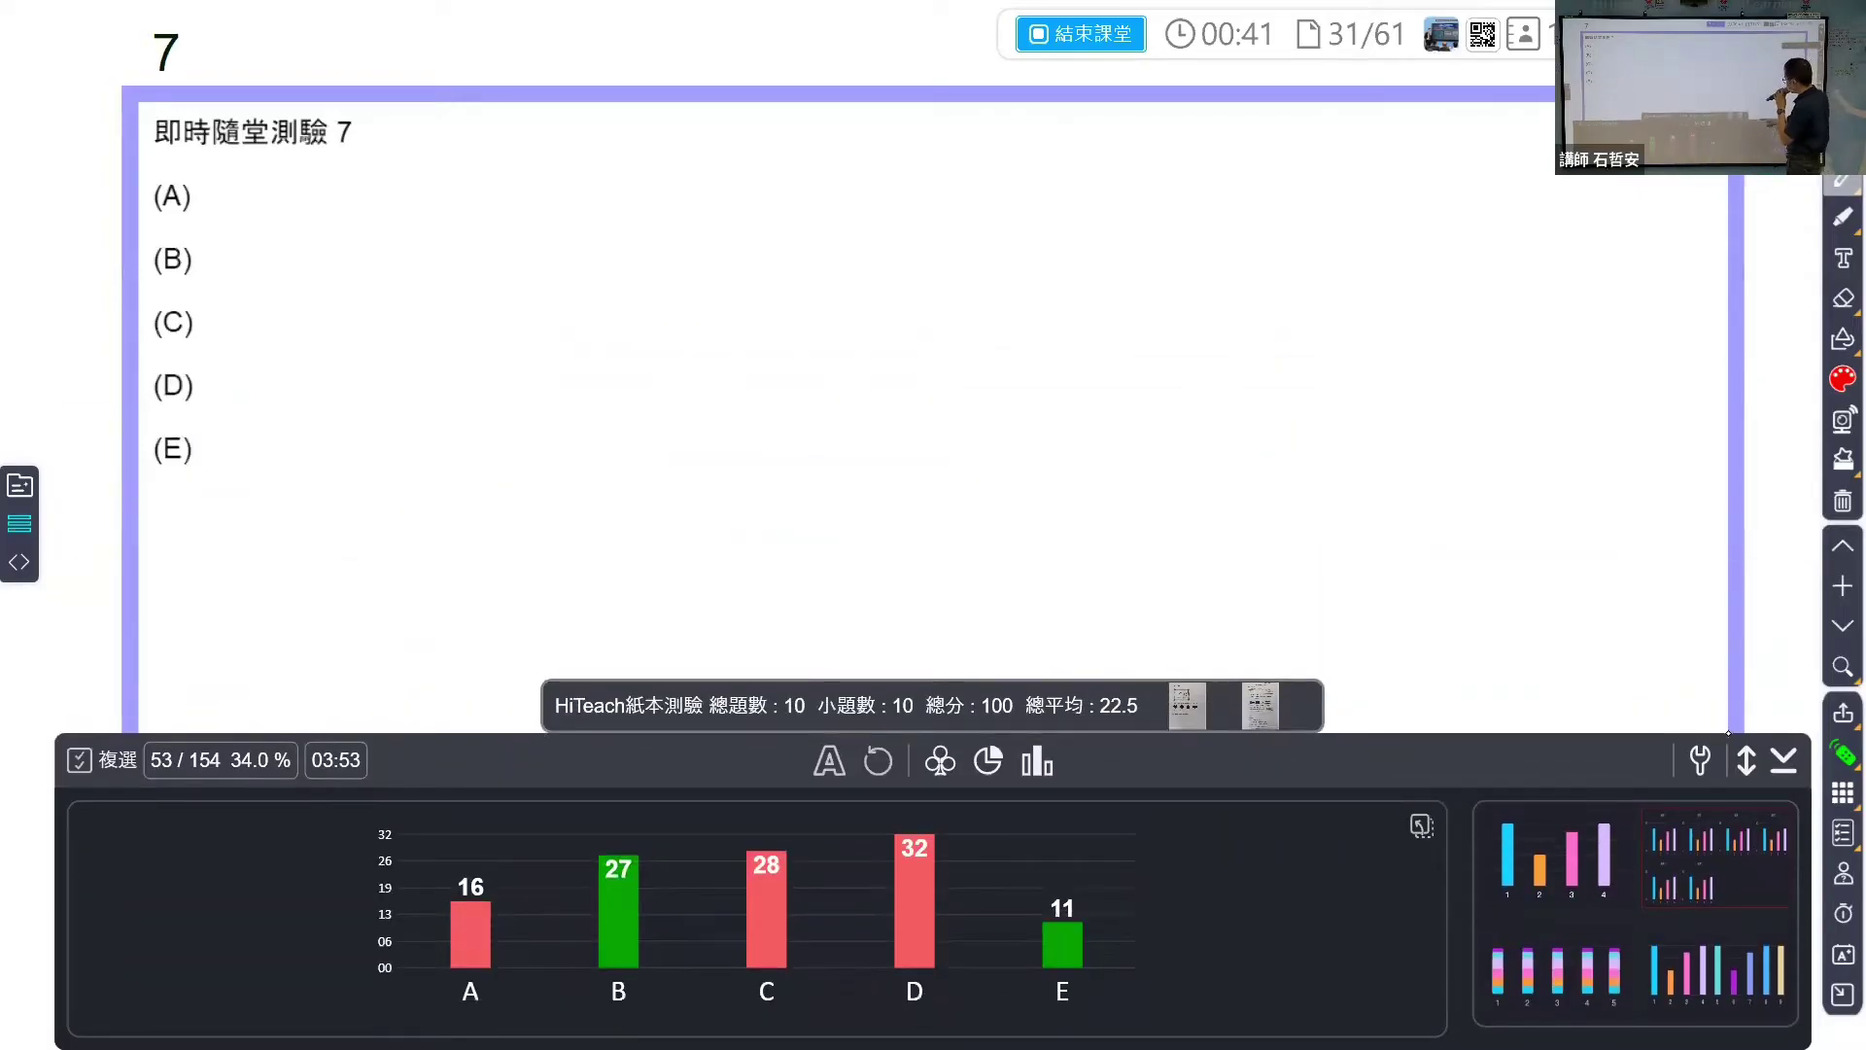
pyautogui.click(1261, 708)
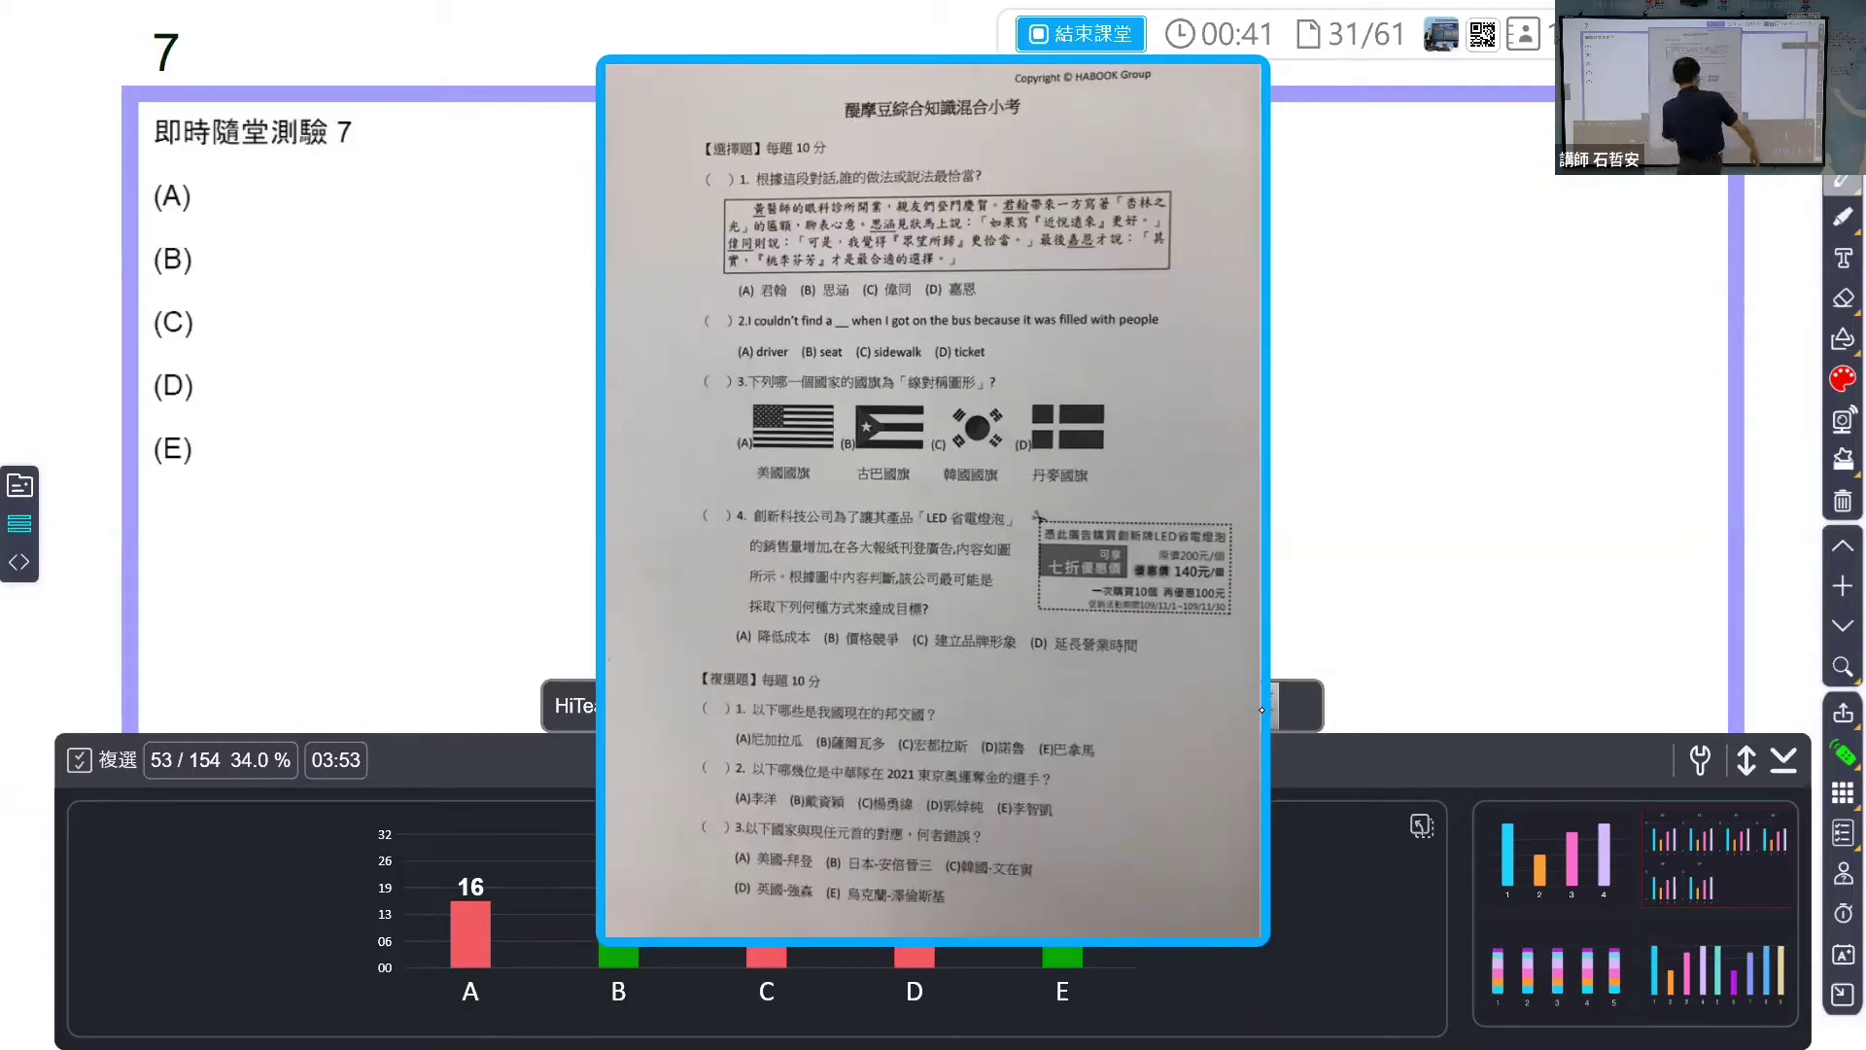
pyautogui.press('pageup')
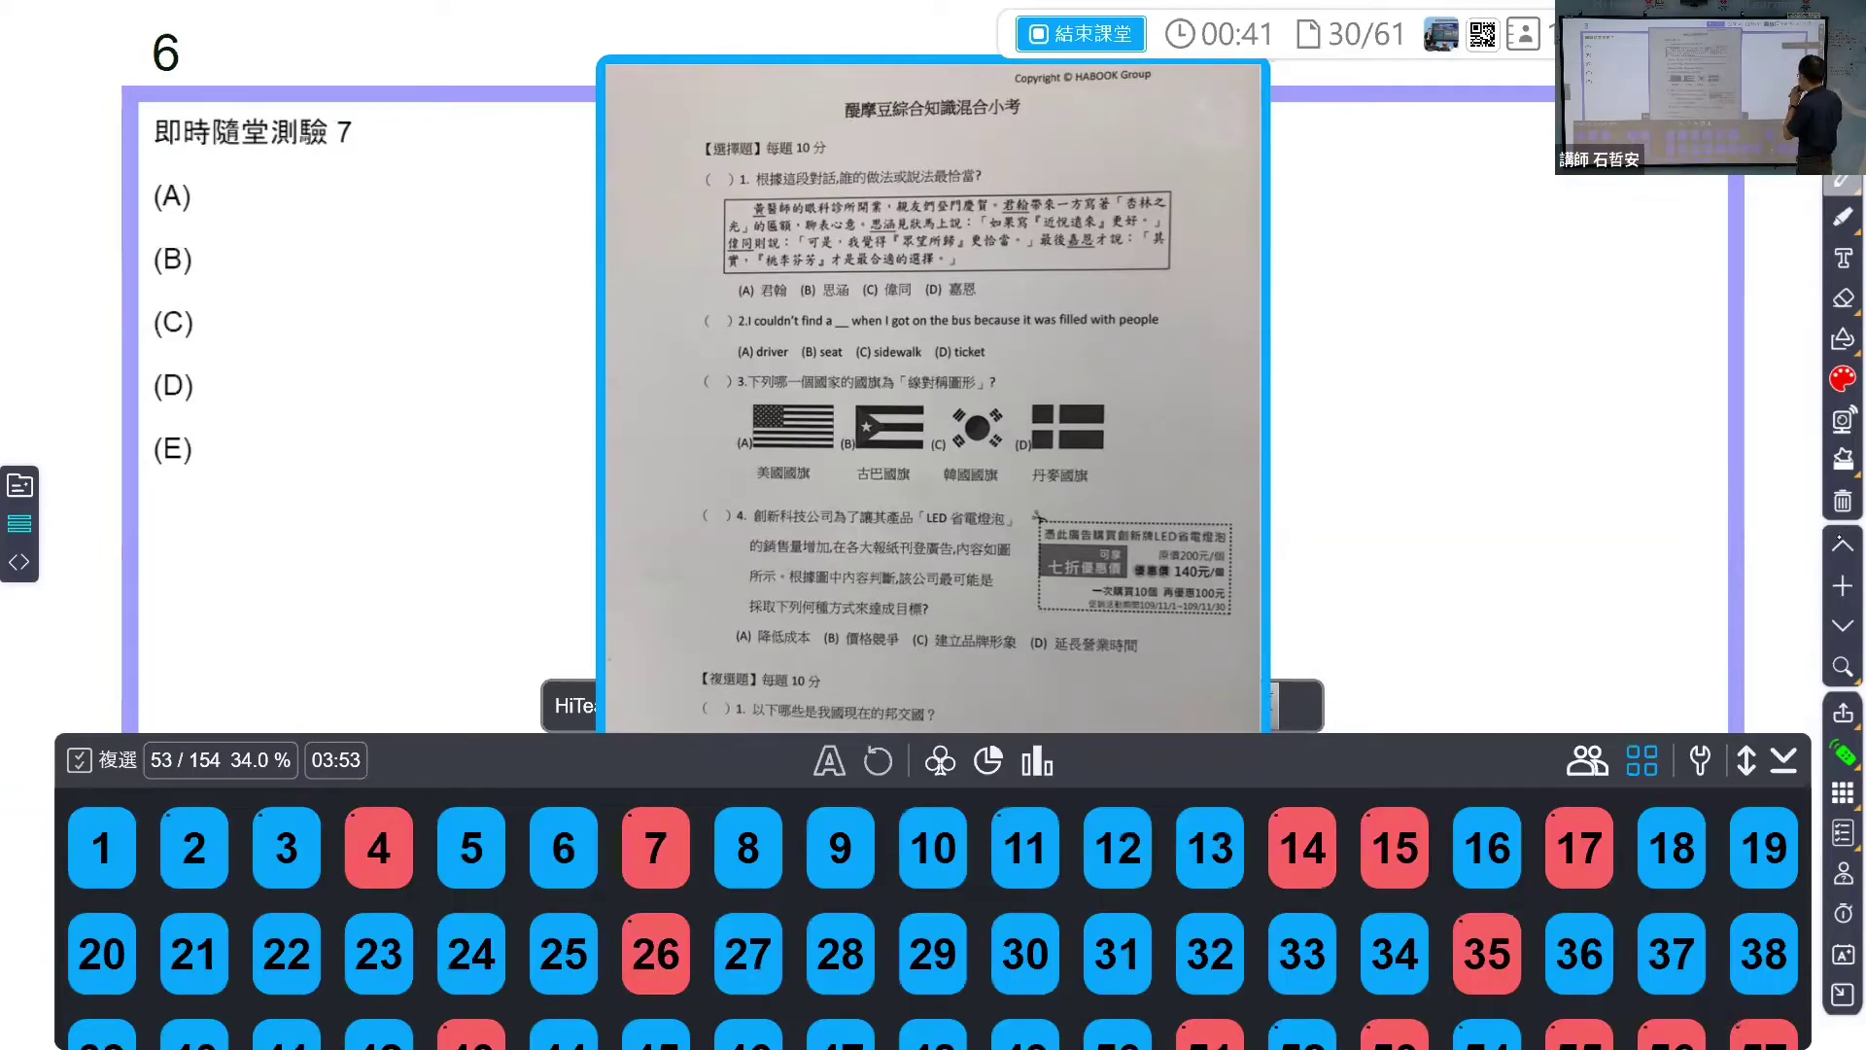
pyautogui.press('pageup')
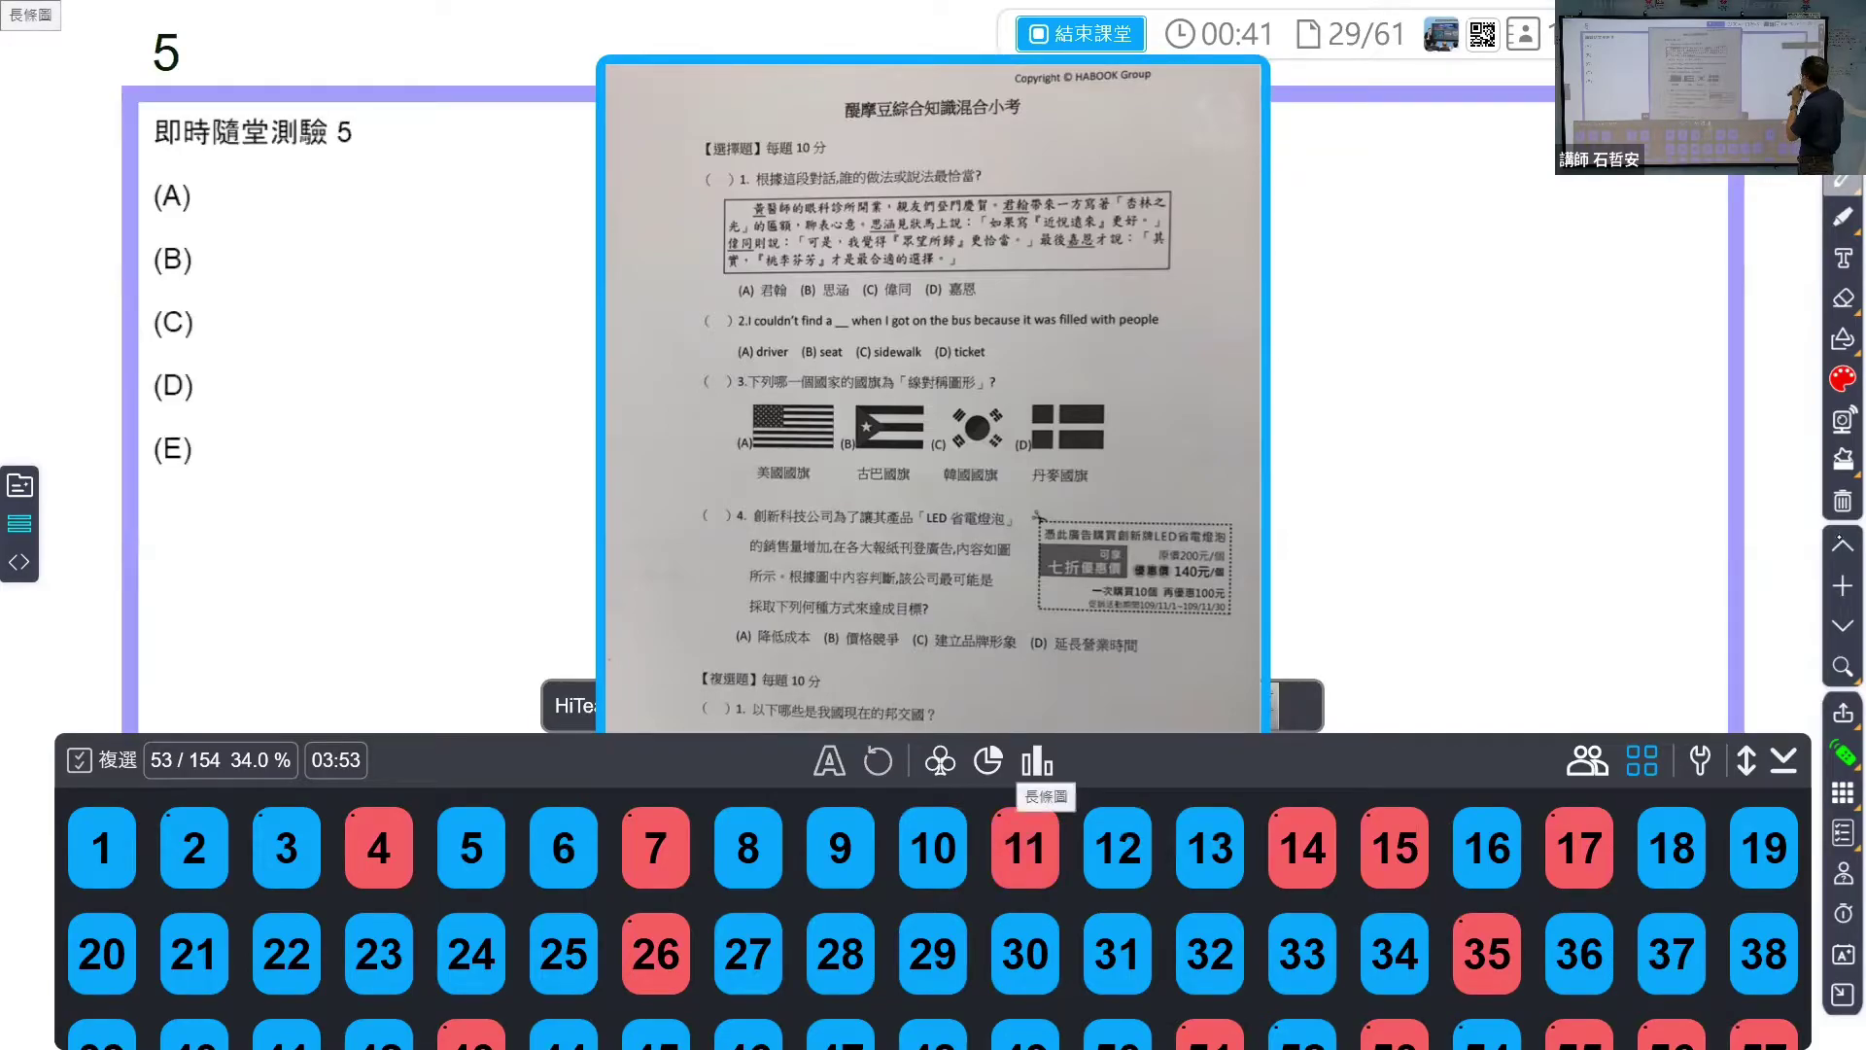
pyautogui.press('pageup')
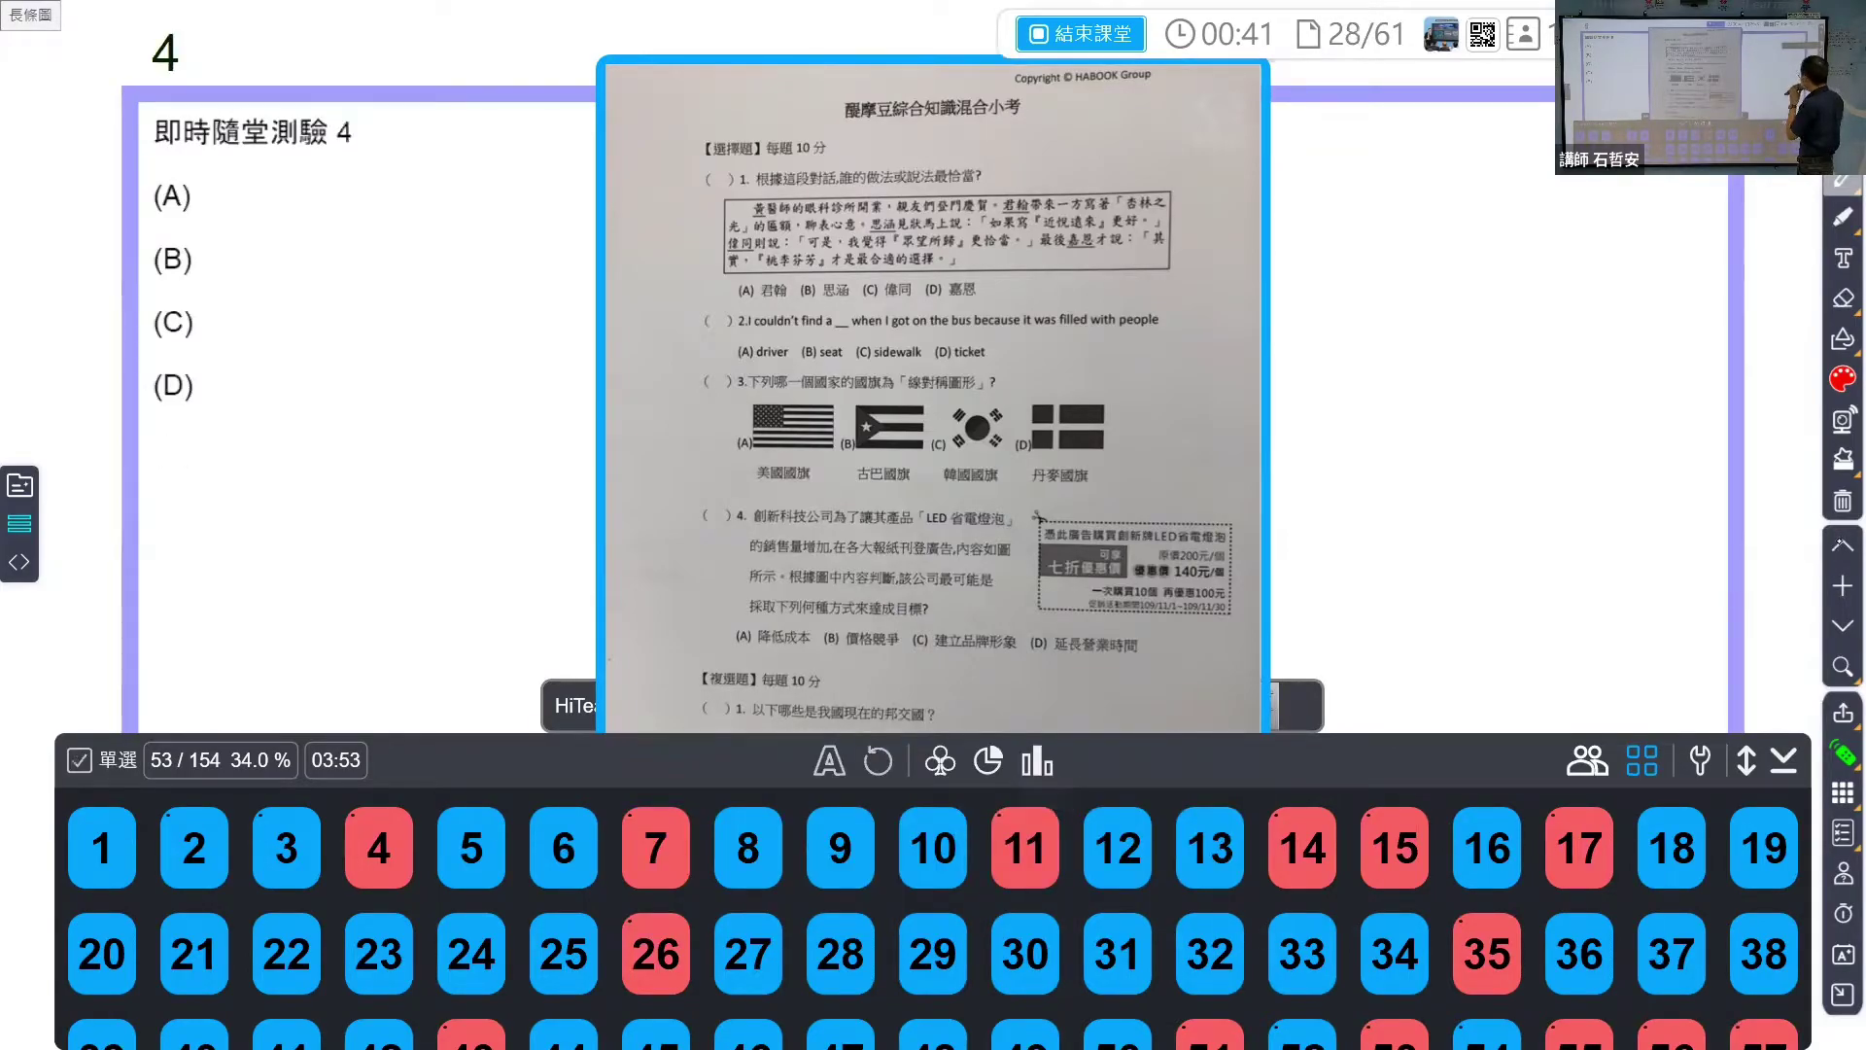
pyautogui.press('pageup')
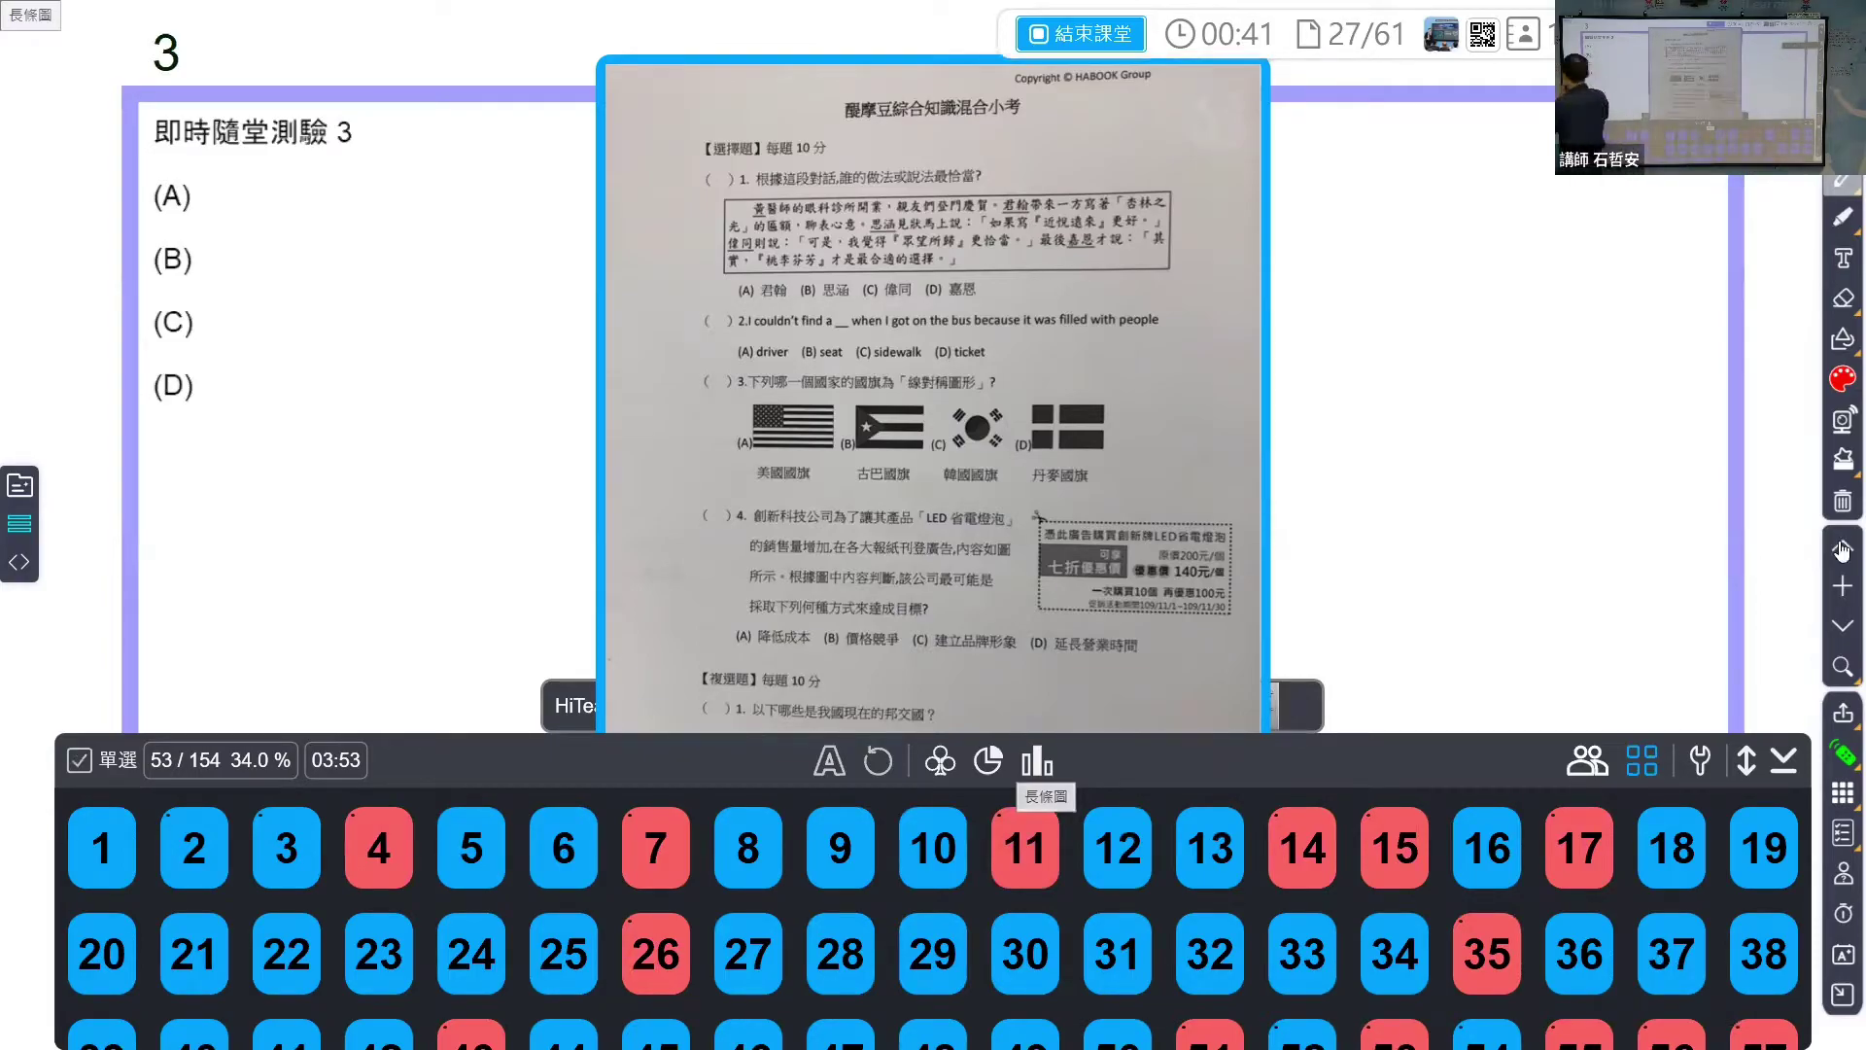
pyautogui.click(20, 523)
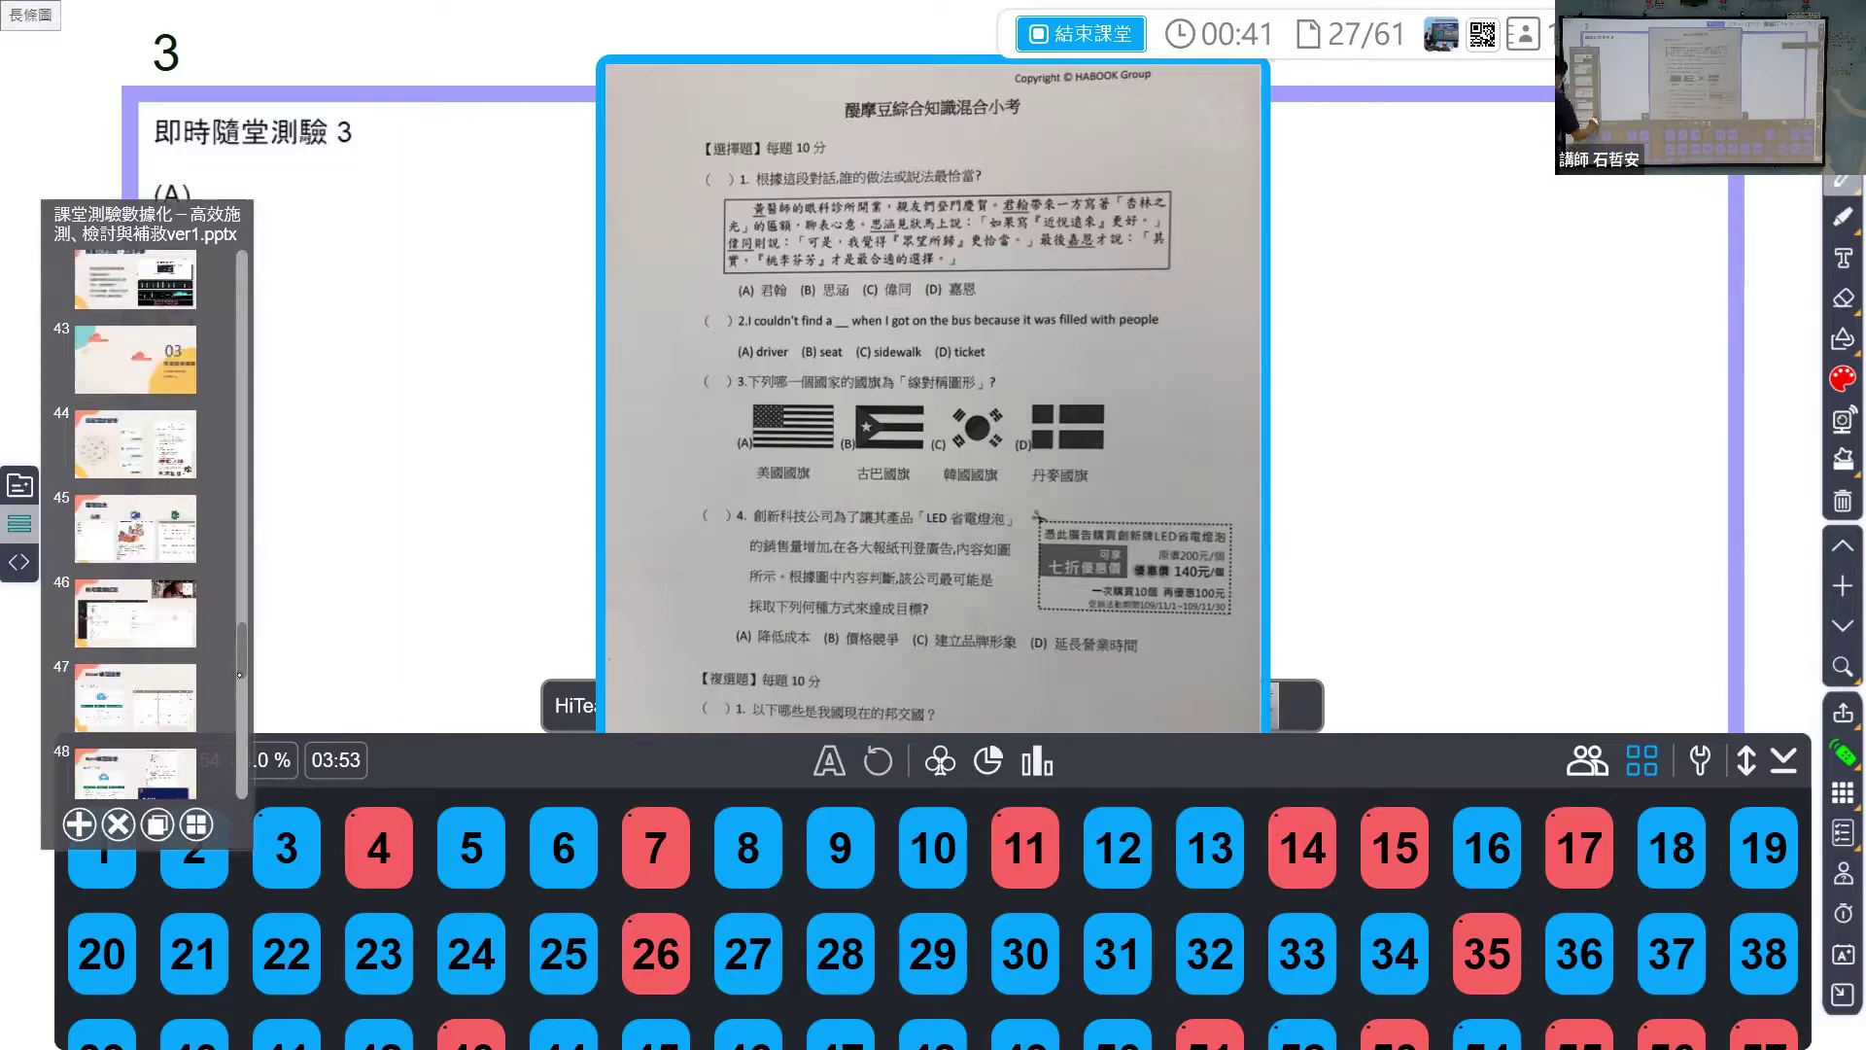
# Jump to slide 60, the 單選3 flags question, and close the scanned paper overlay.
pyautogui.scroll(-5, 239, 673)
pyautogui.click(157, 684)
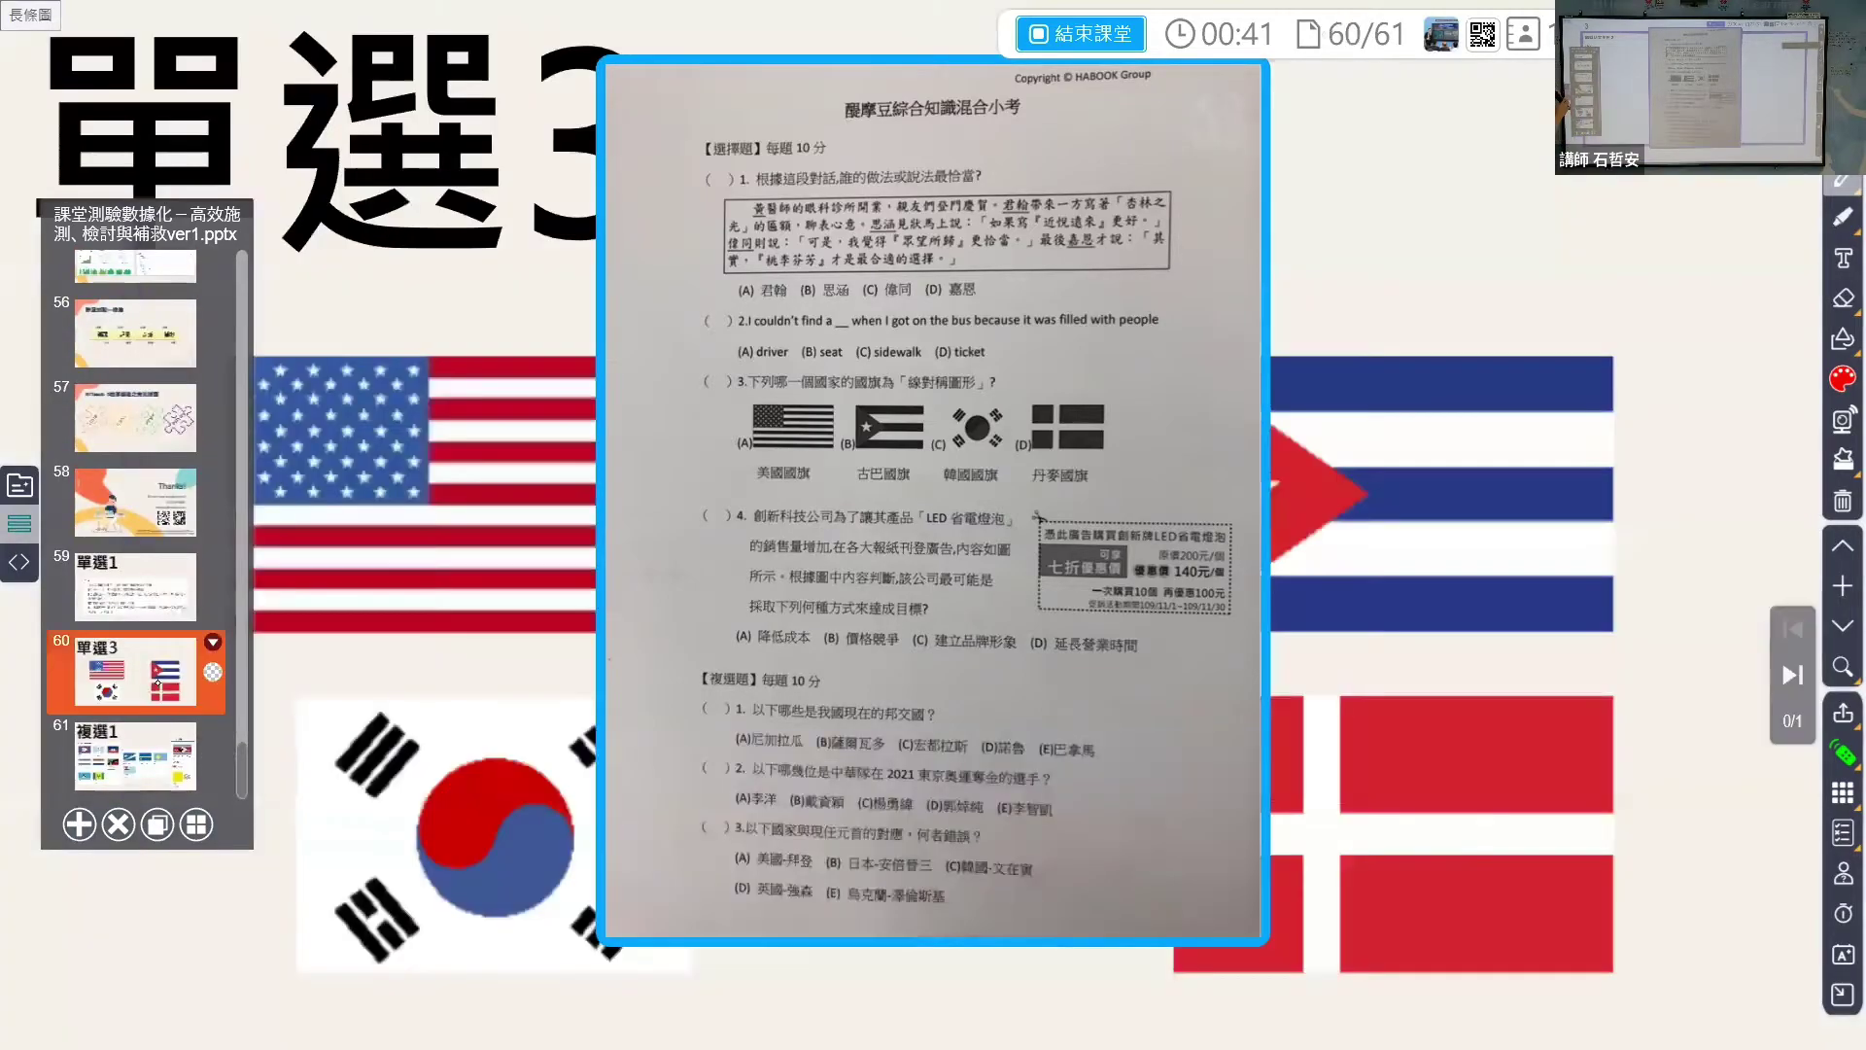
pyautogui.click(207, 575)
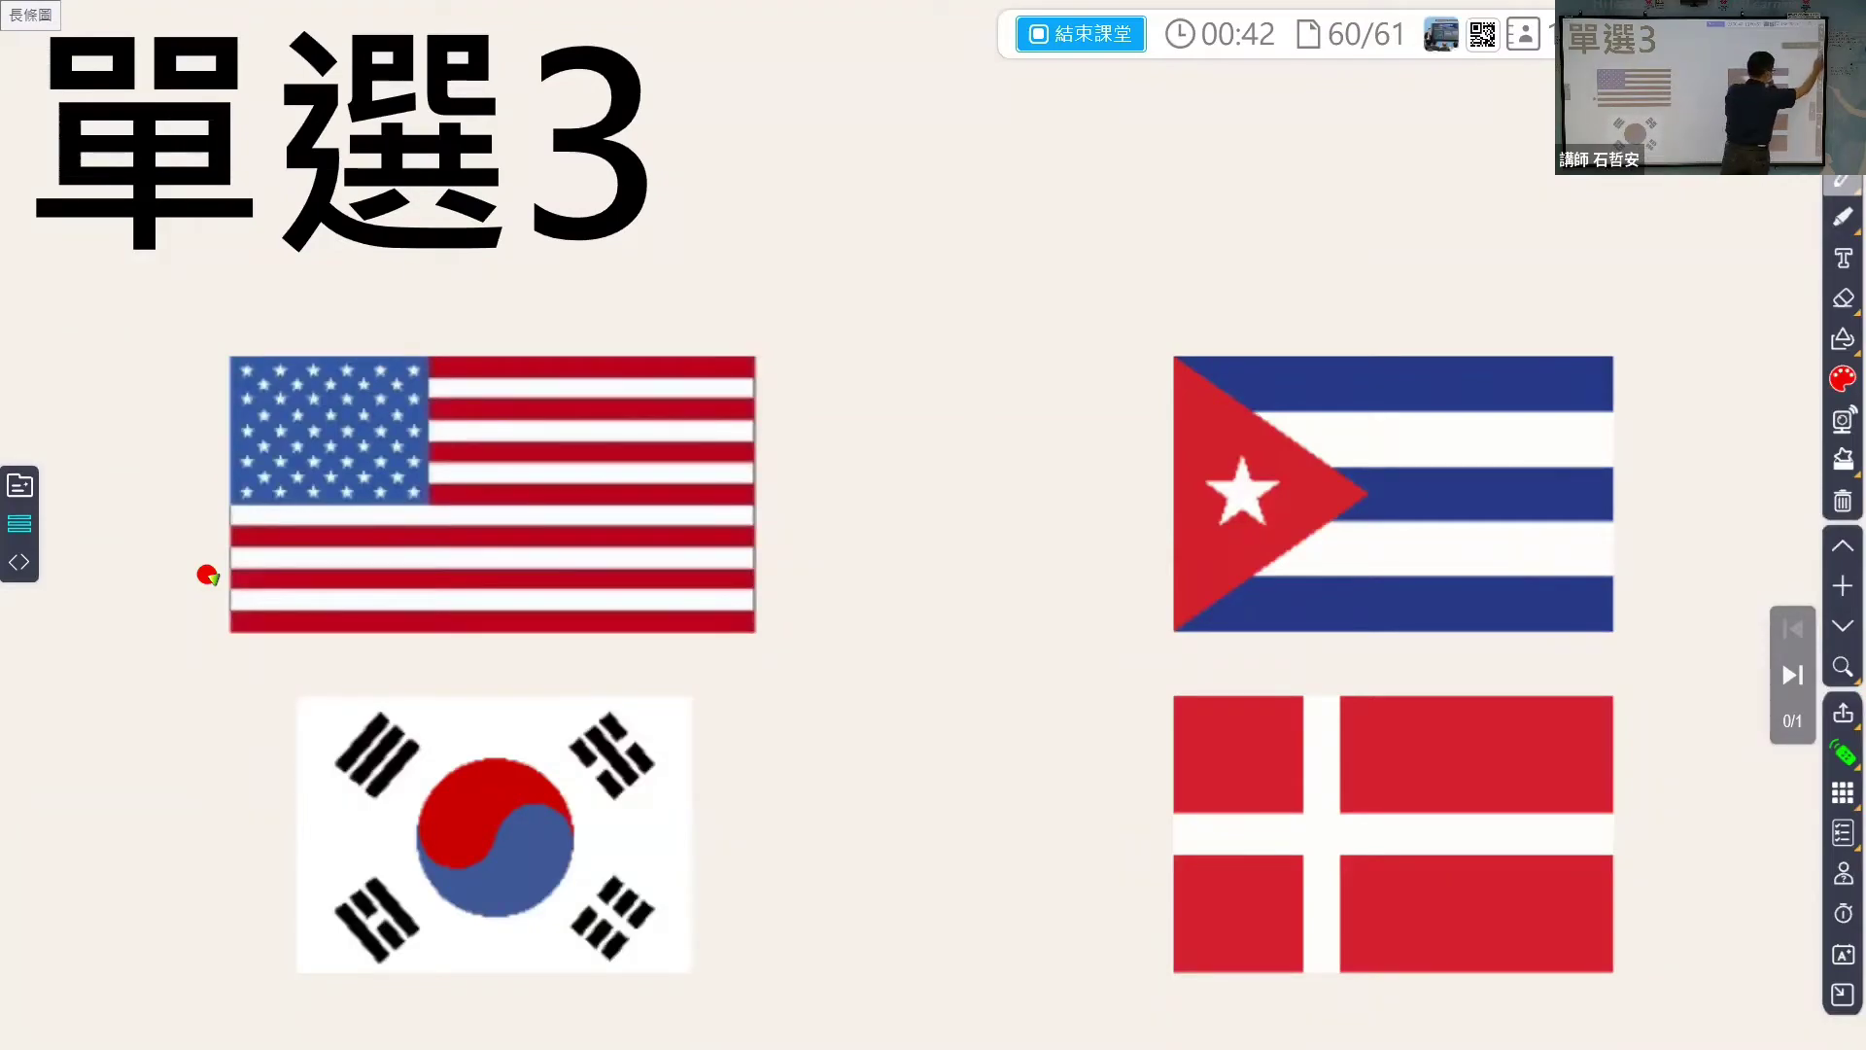
# Draw a purple pen line across the Danish flag.
pyautogui.click(1839, 216)
pyautogui.click(1793, 311)
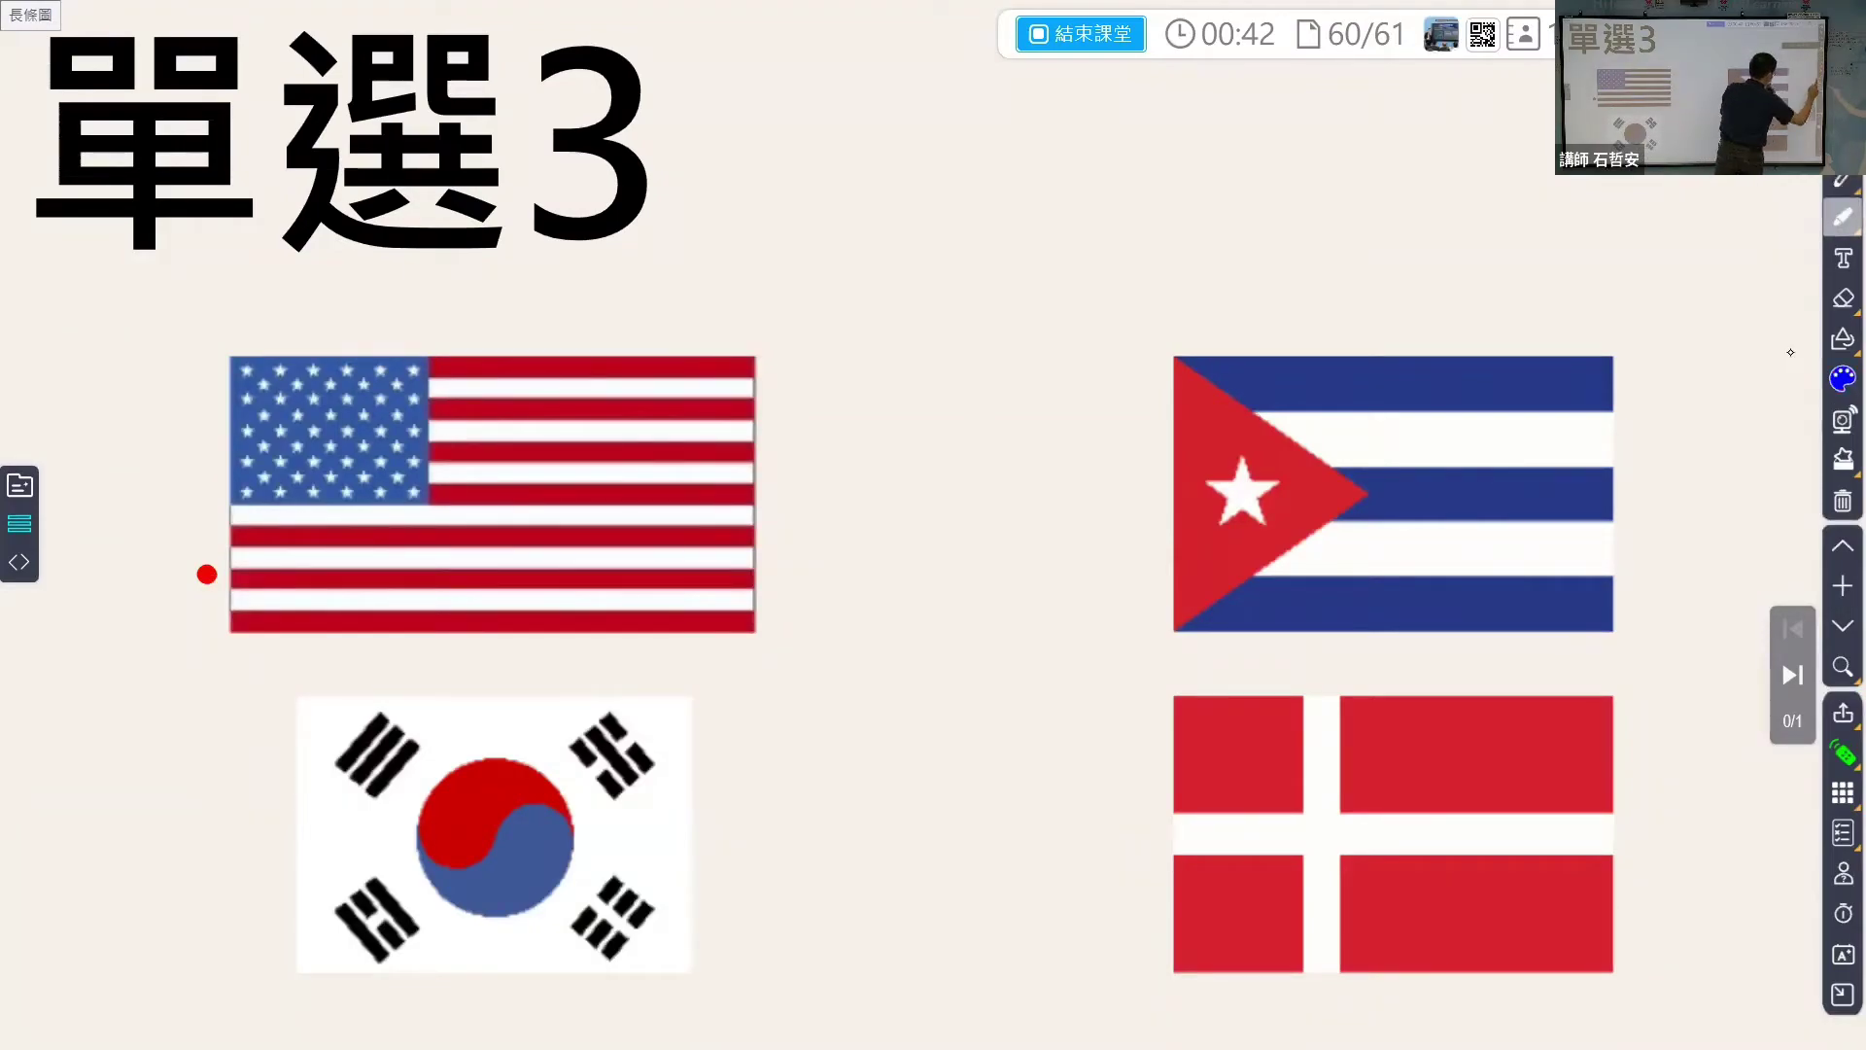
pyautogui.moveTo(1110, 839); pyautogui.dragTo(1691, 839)
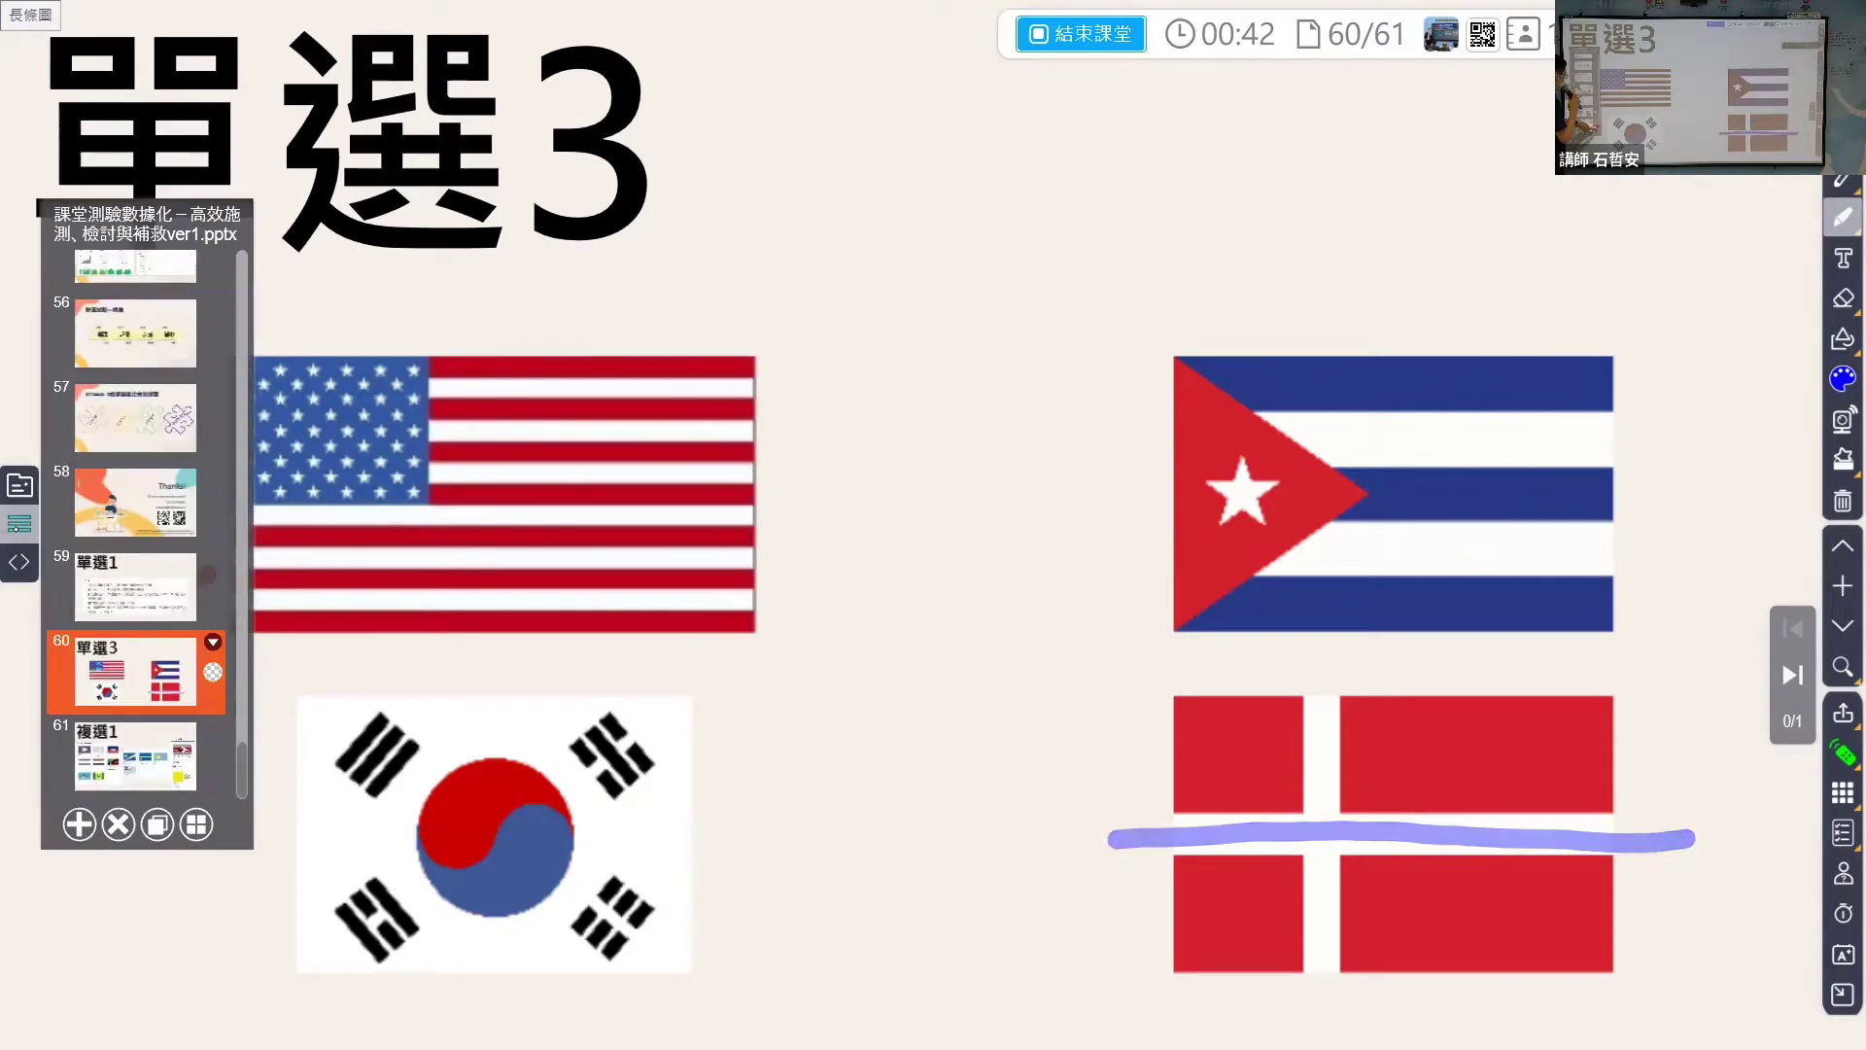
# Return to slide 35, 來試試看吧, and close the thumbnail list.
pyautogui.scroll(15, 246, 558)
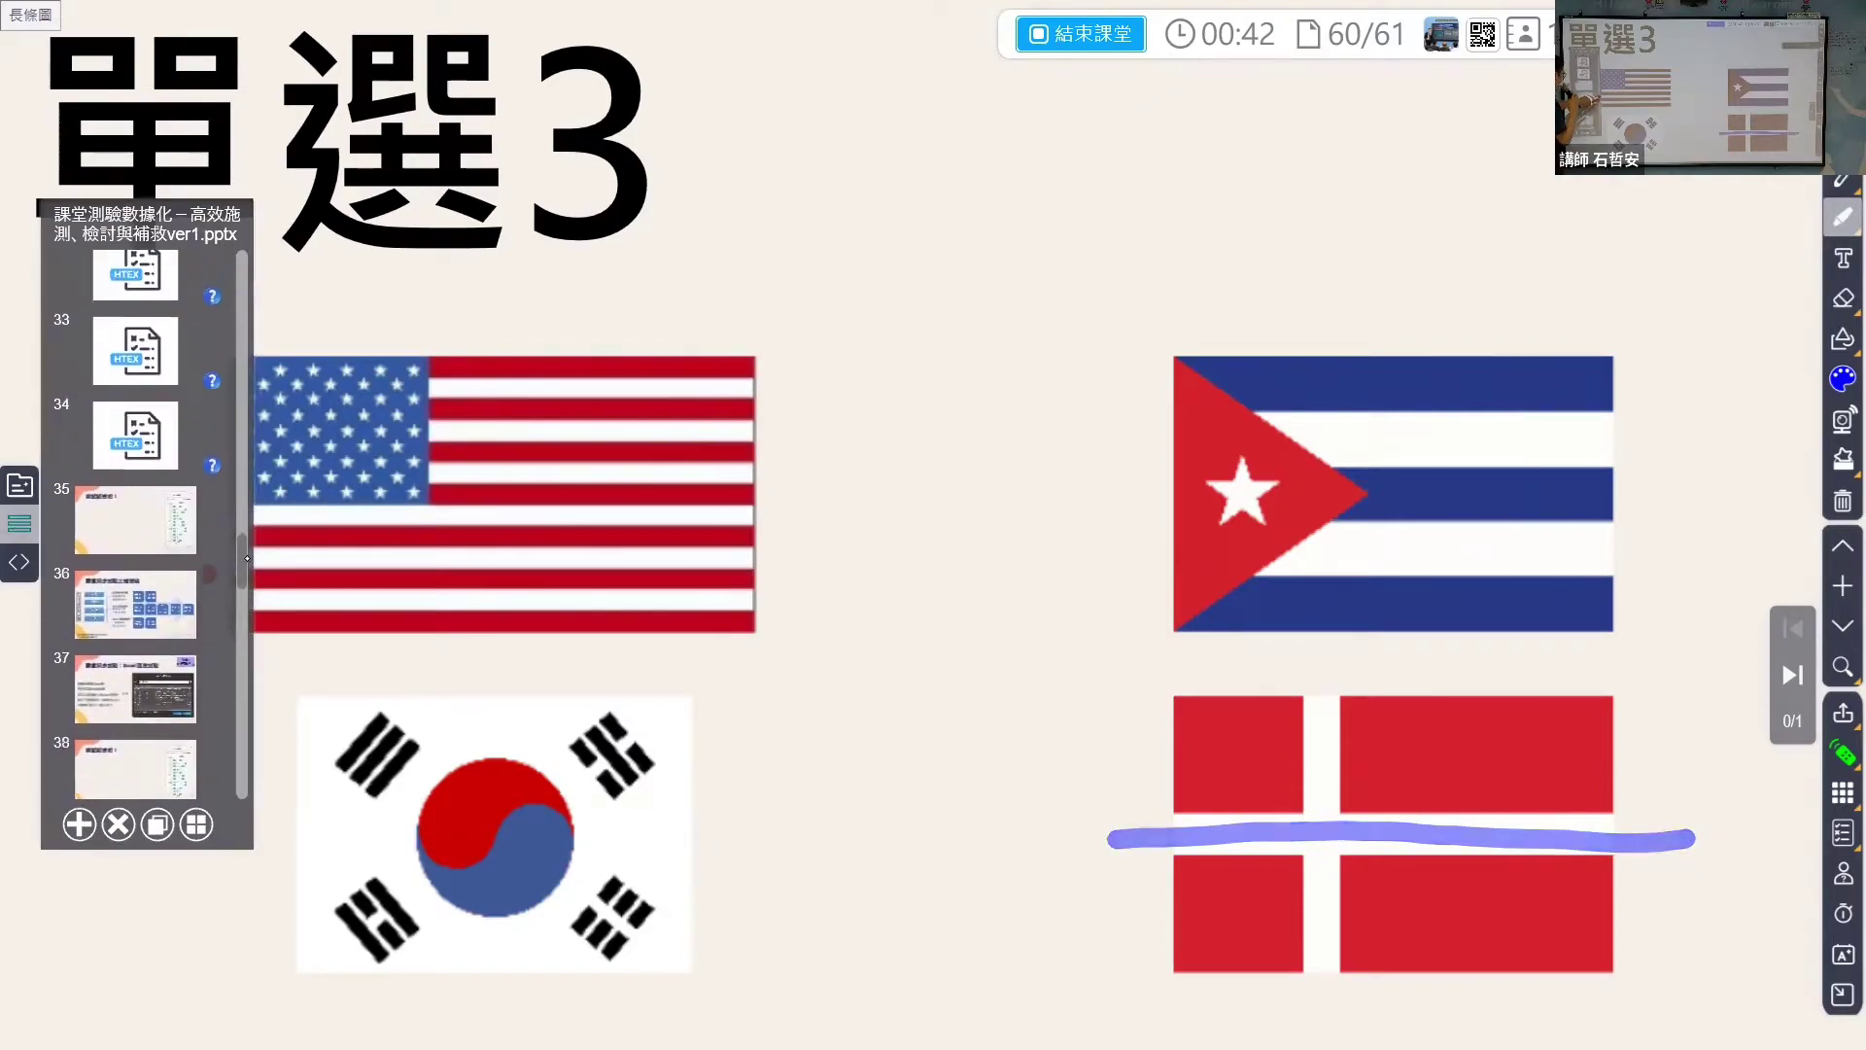
pyautogui.moveTo(246, 558)
pyautogui.mouseDown()
pyautogui.moveTo(245, 484)
pyautogui.moveTo(245, 570)
pyautogui.mouseUp()
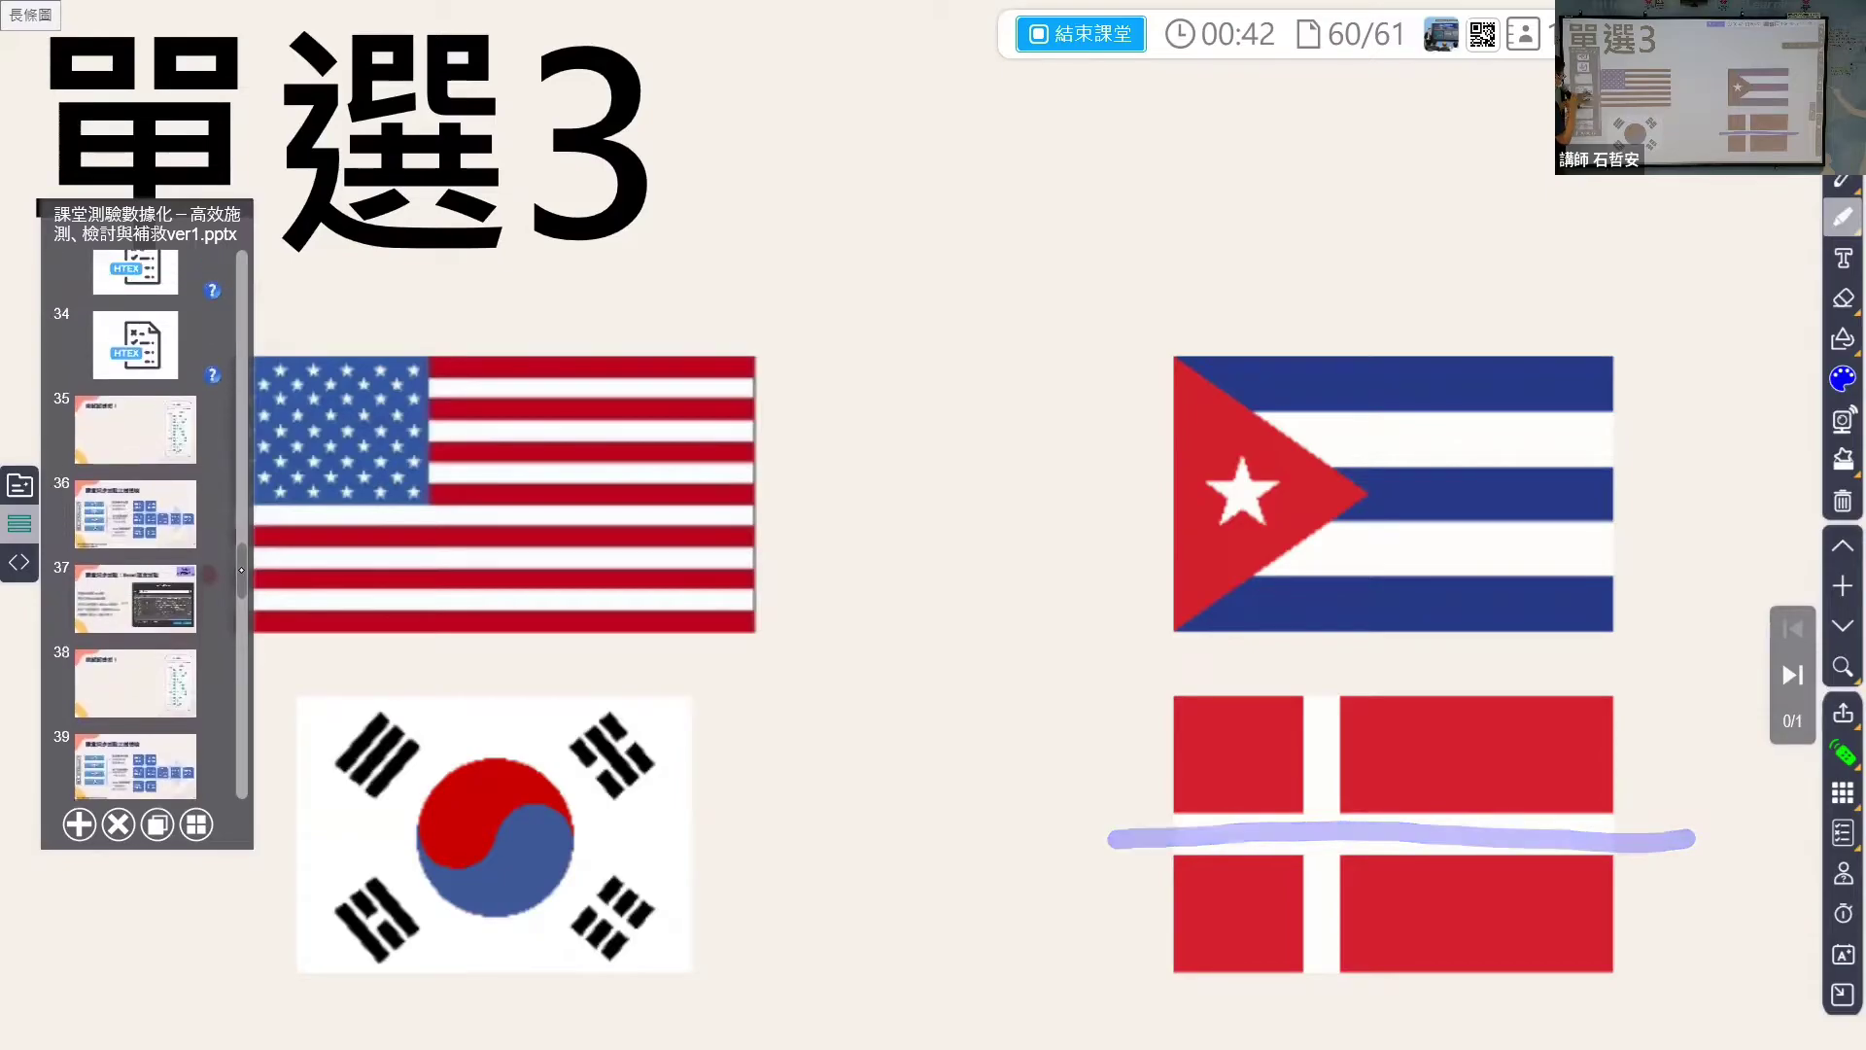
pyautogui.click(97, 449)
pyautogui.click(17, 530)
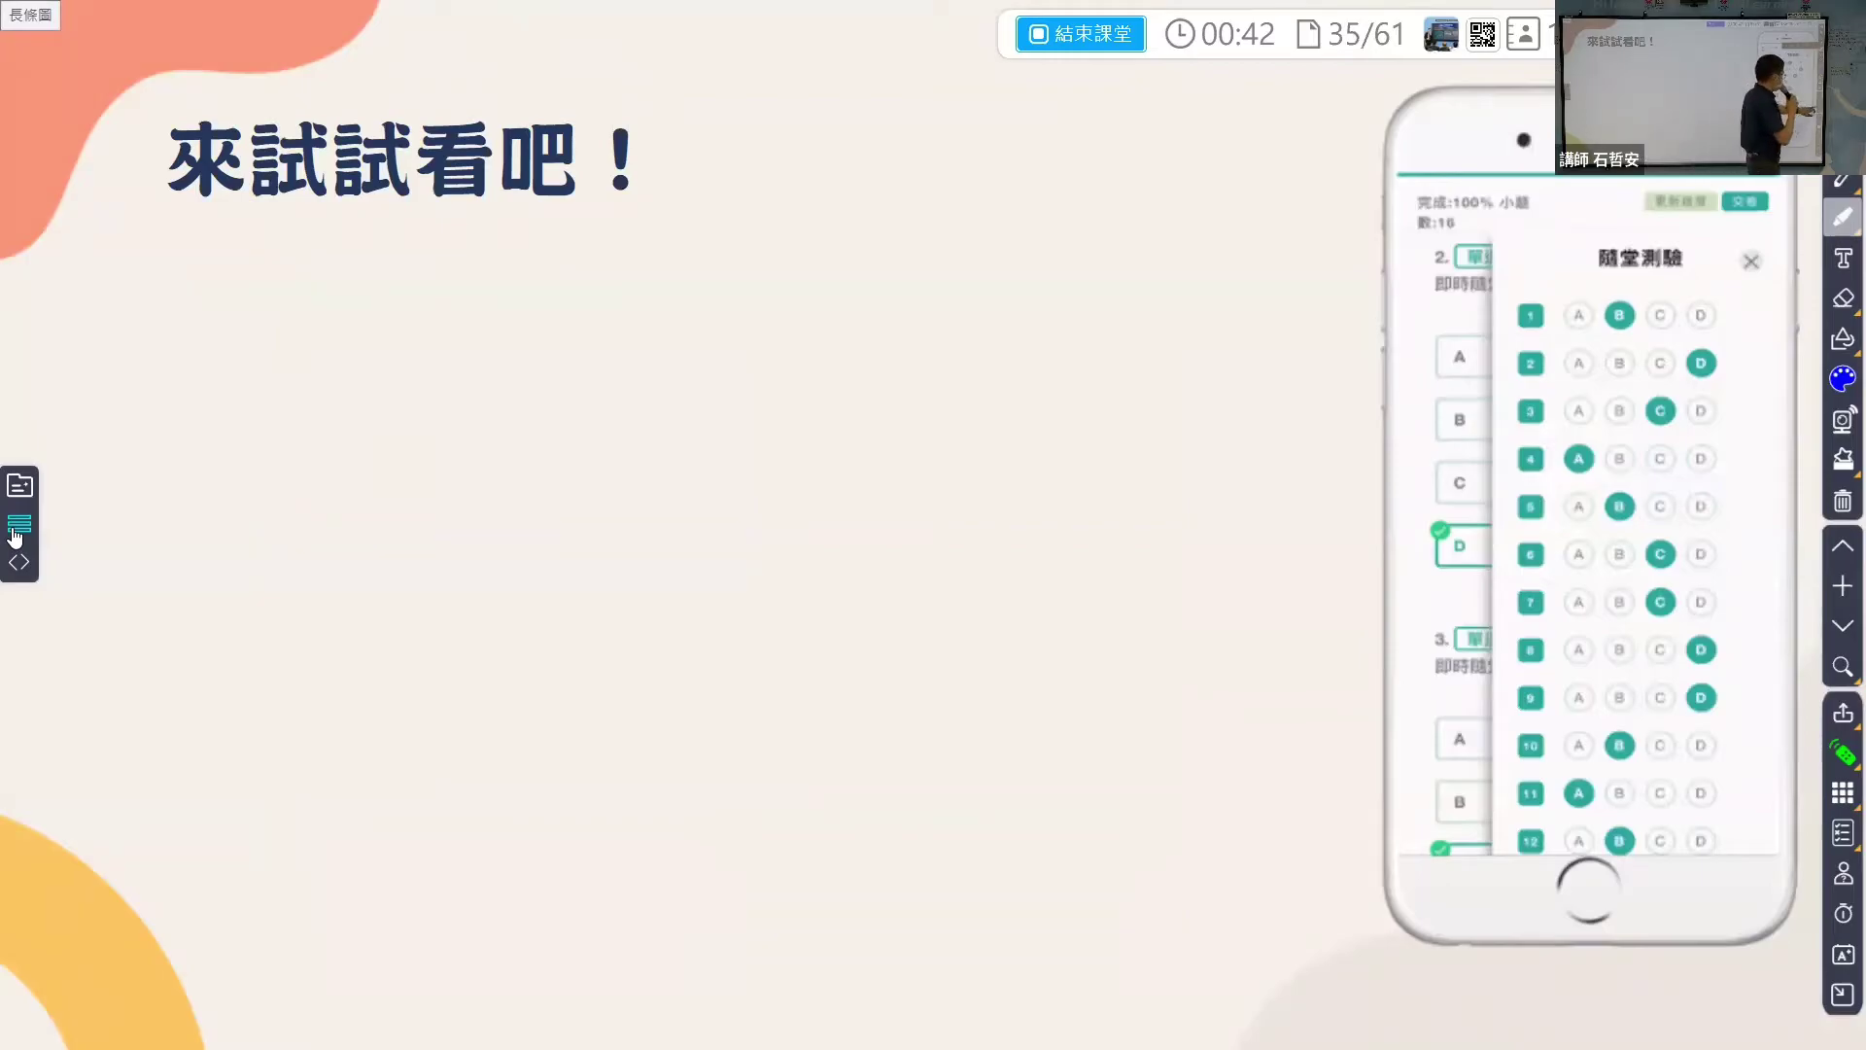
# Page forward two slides past 課堂同步測驗三種情境 to the Excel question-bank test slide.
pyautogui.press('pagedown')
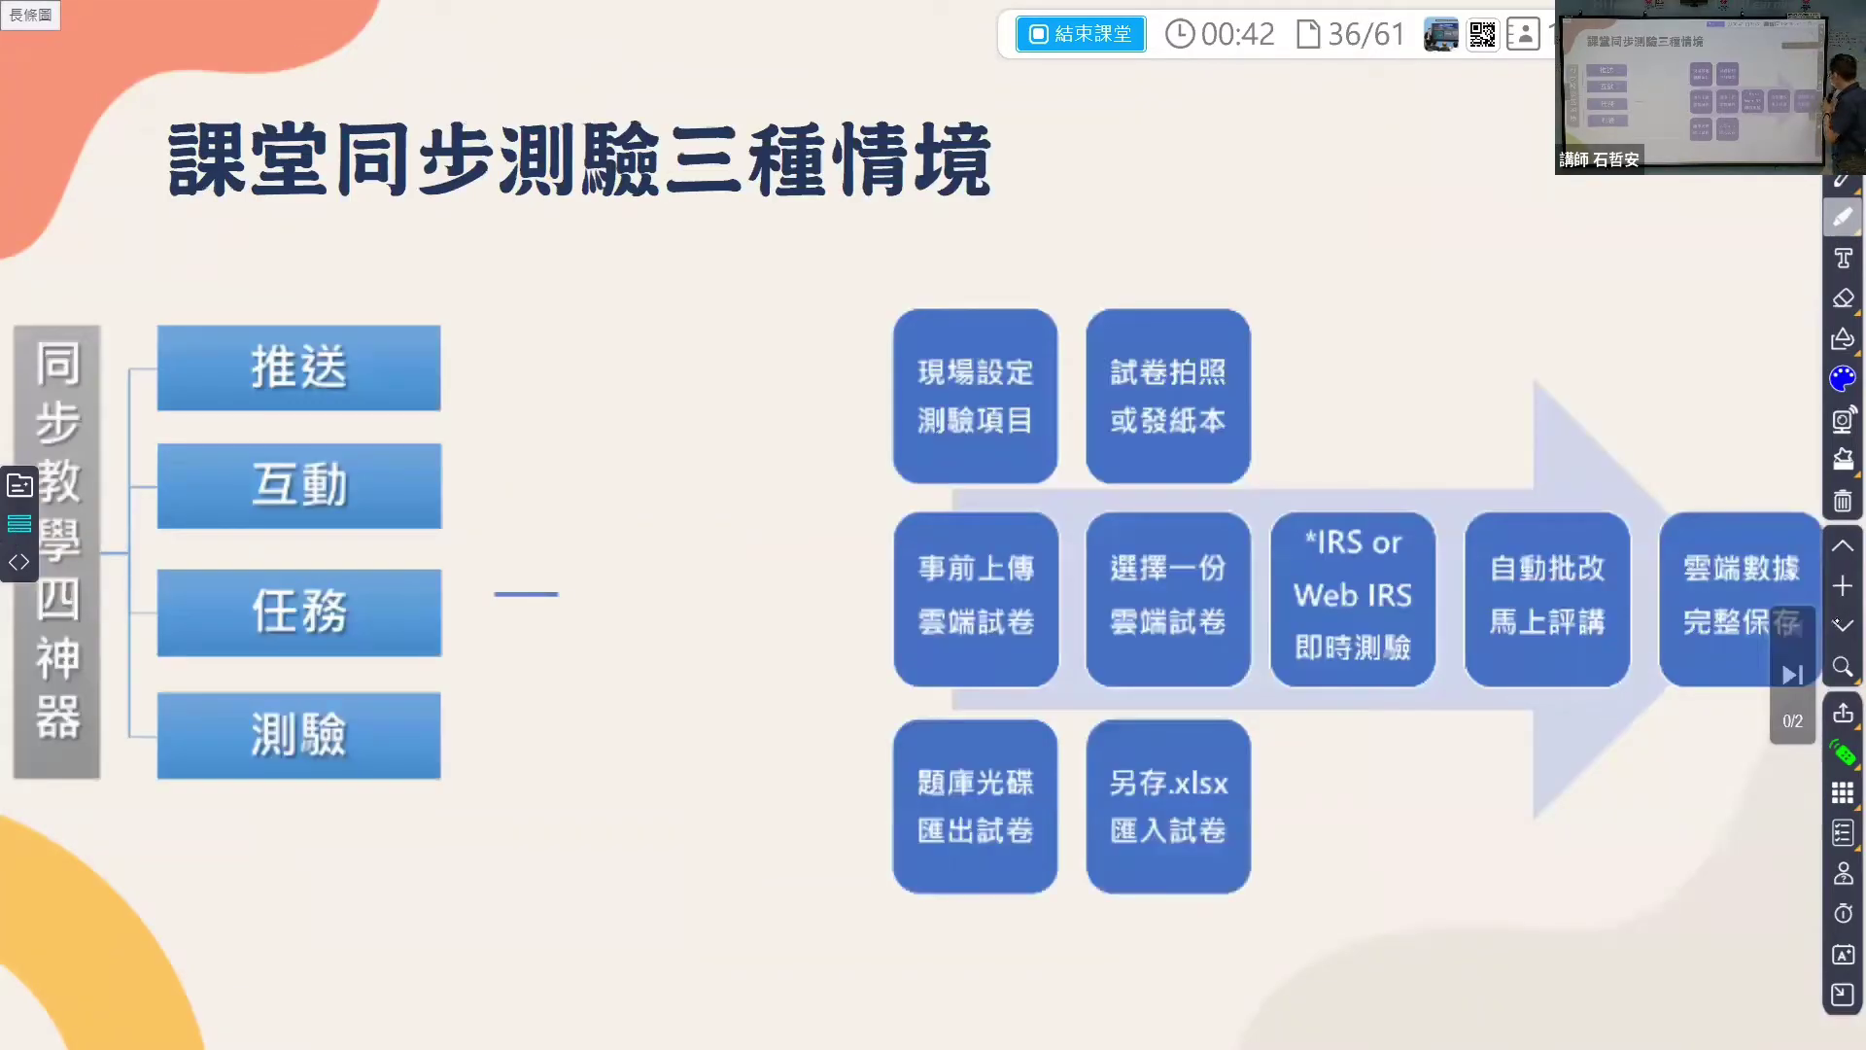
pyautogui.press('pagedown')
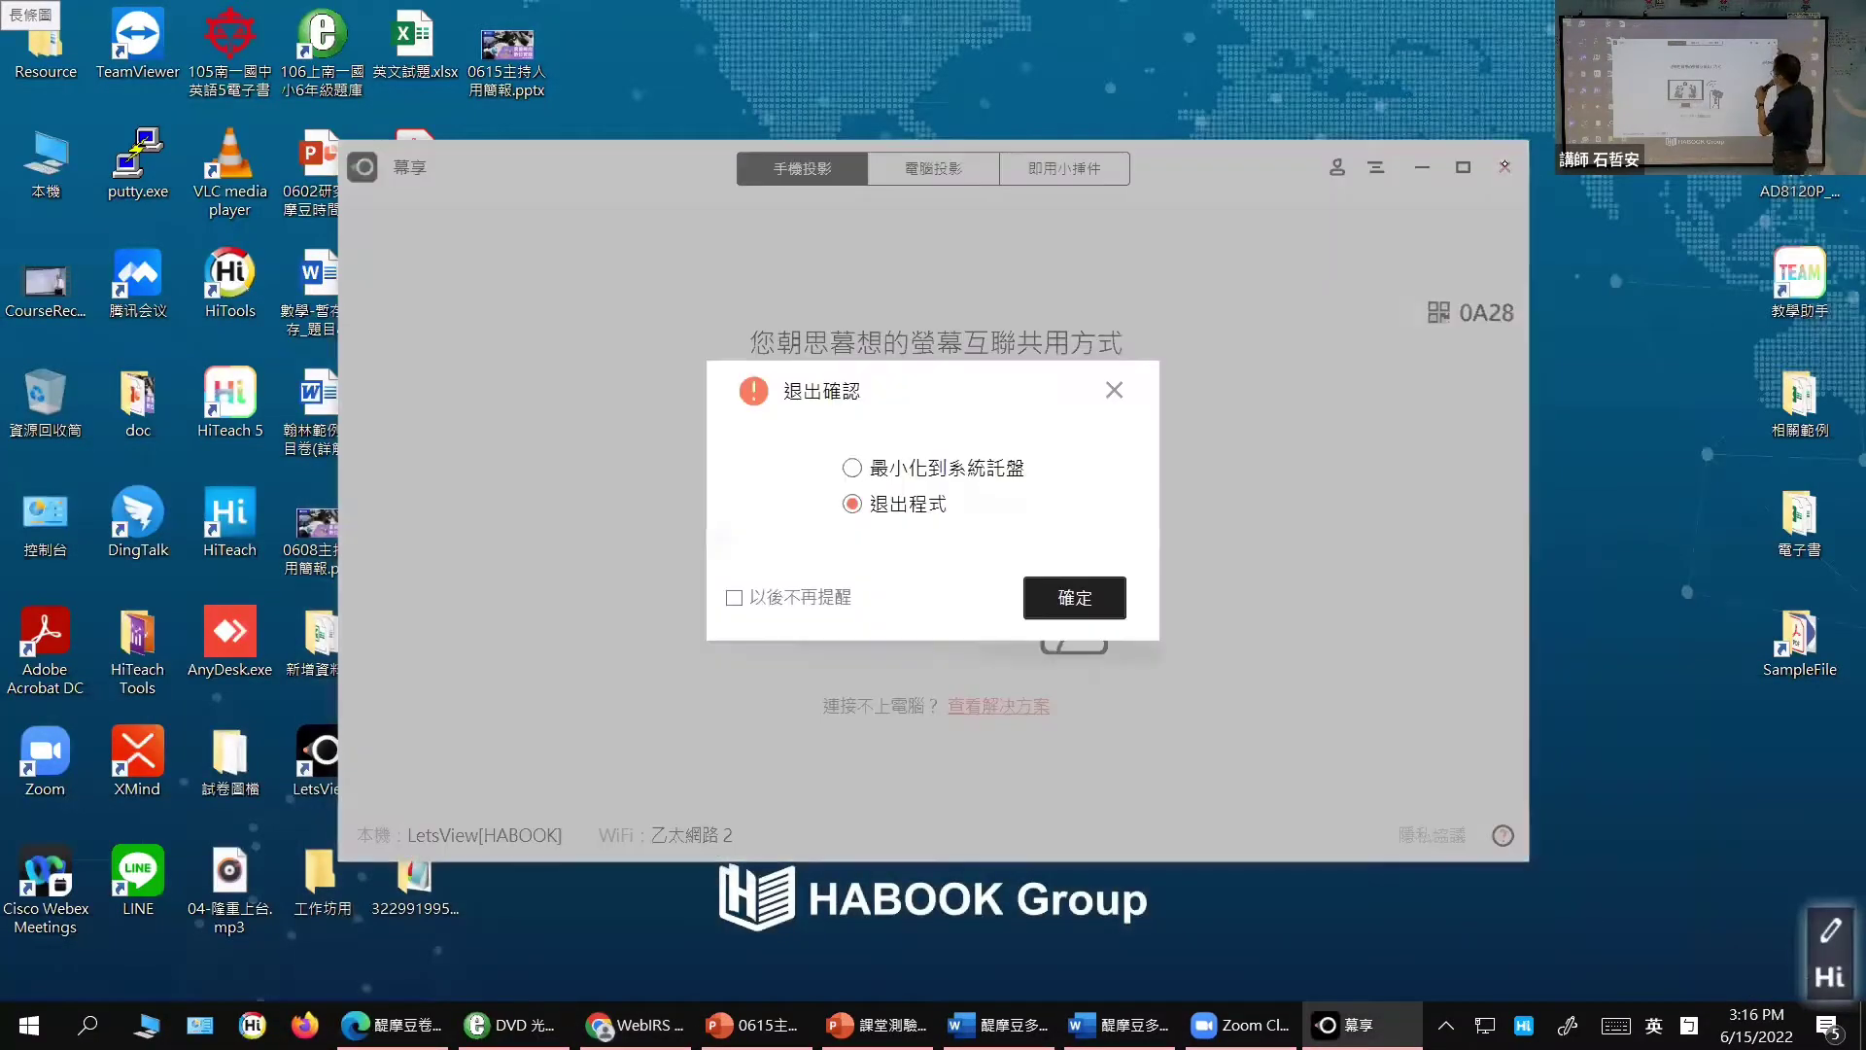
# Quit the 幕享 app and launch Exam.exe from the question-bank DVD drive.
pyautogui.press('Return')
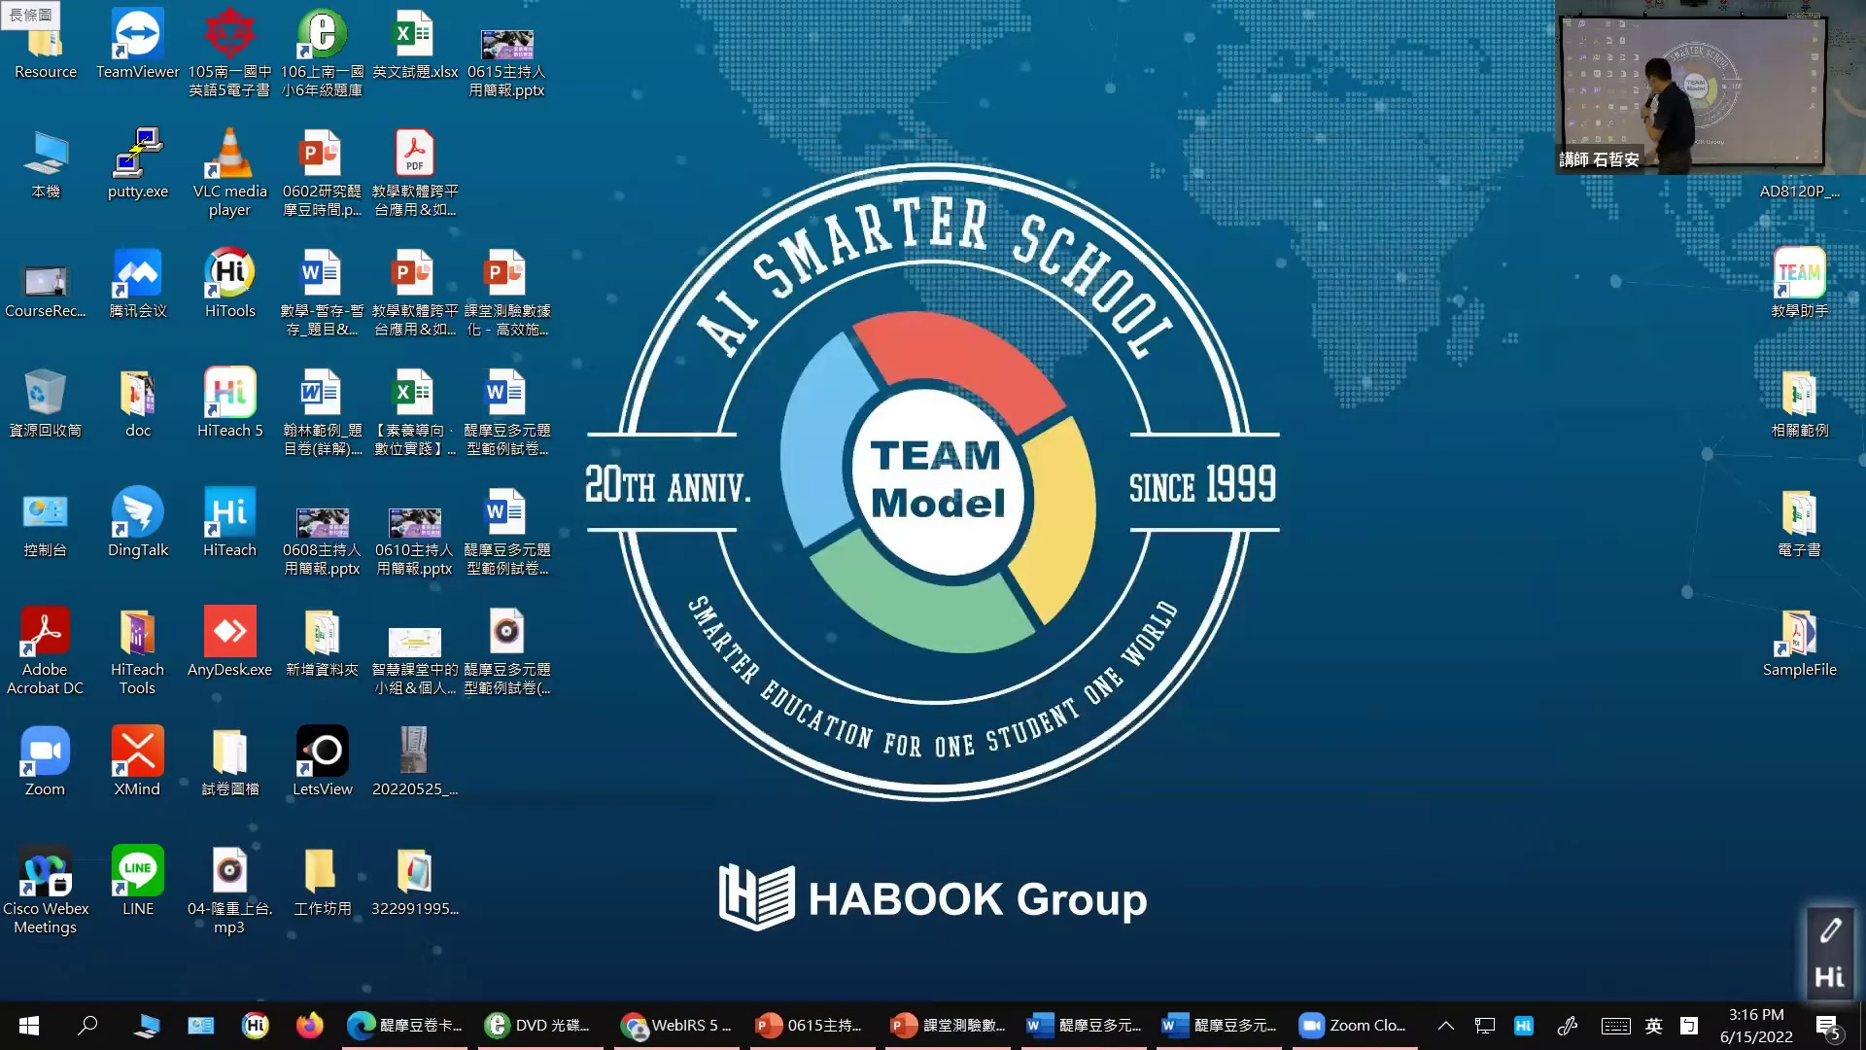
pyautogui.hotkey('alt', 'Tab')
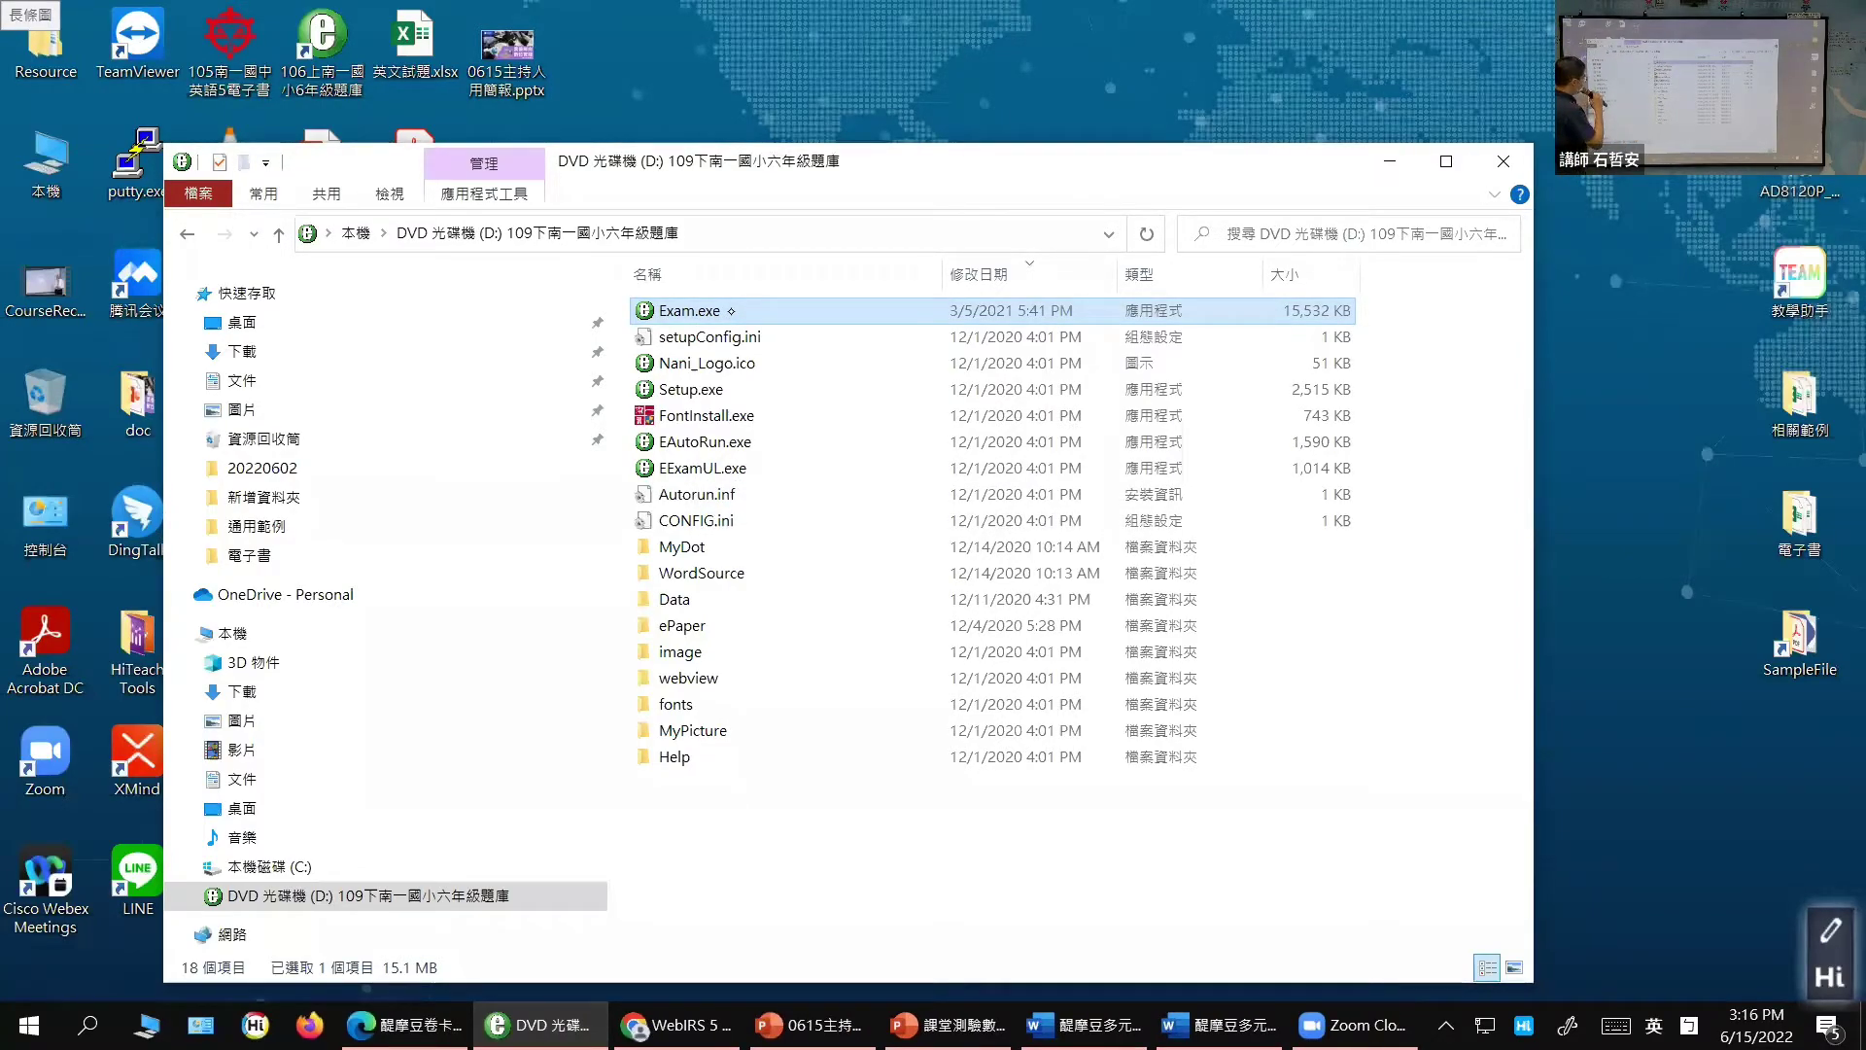
pyautogui.doubleClick(731, 310)
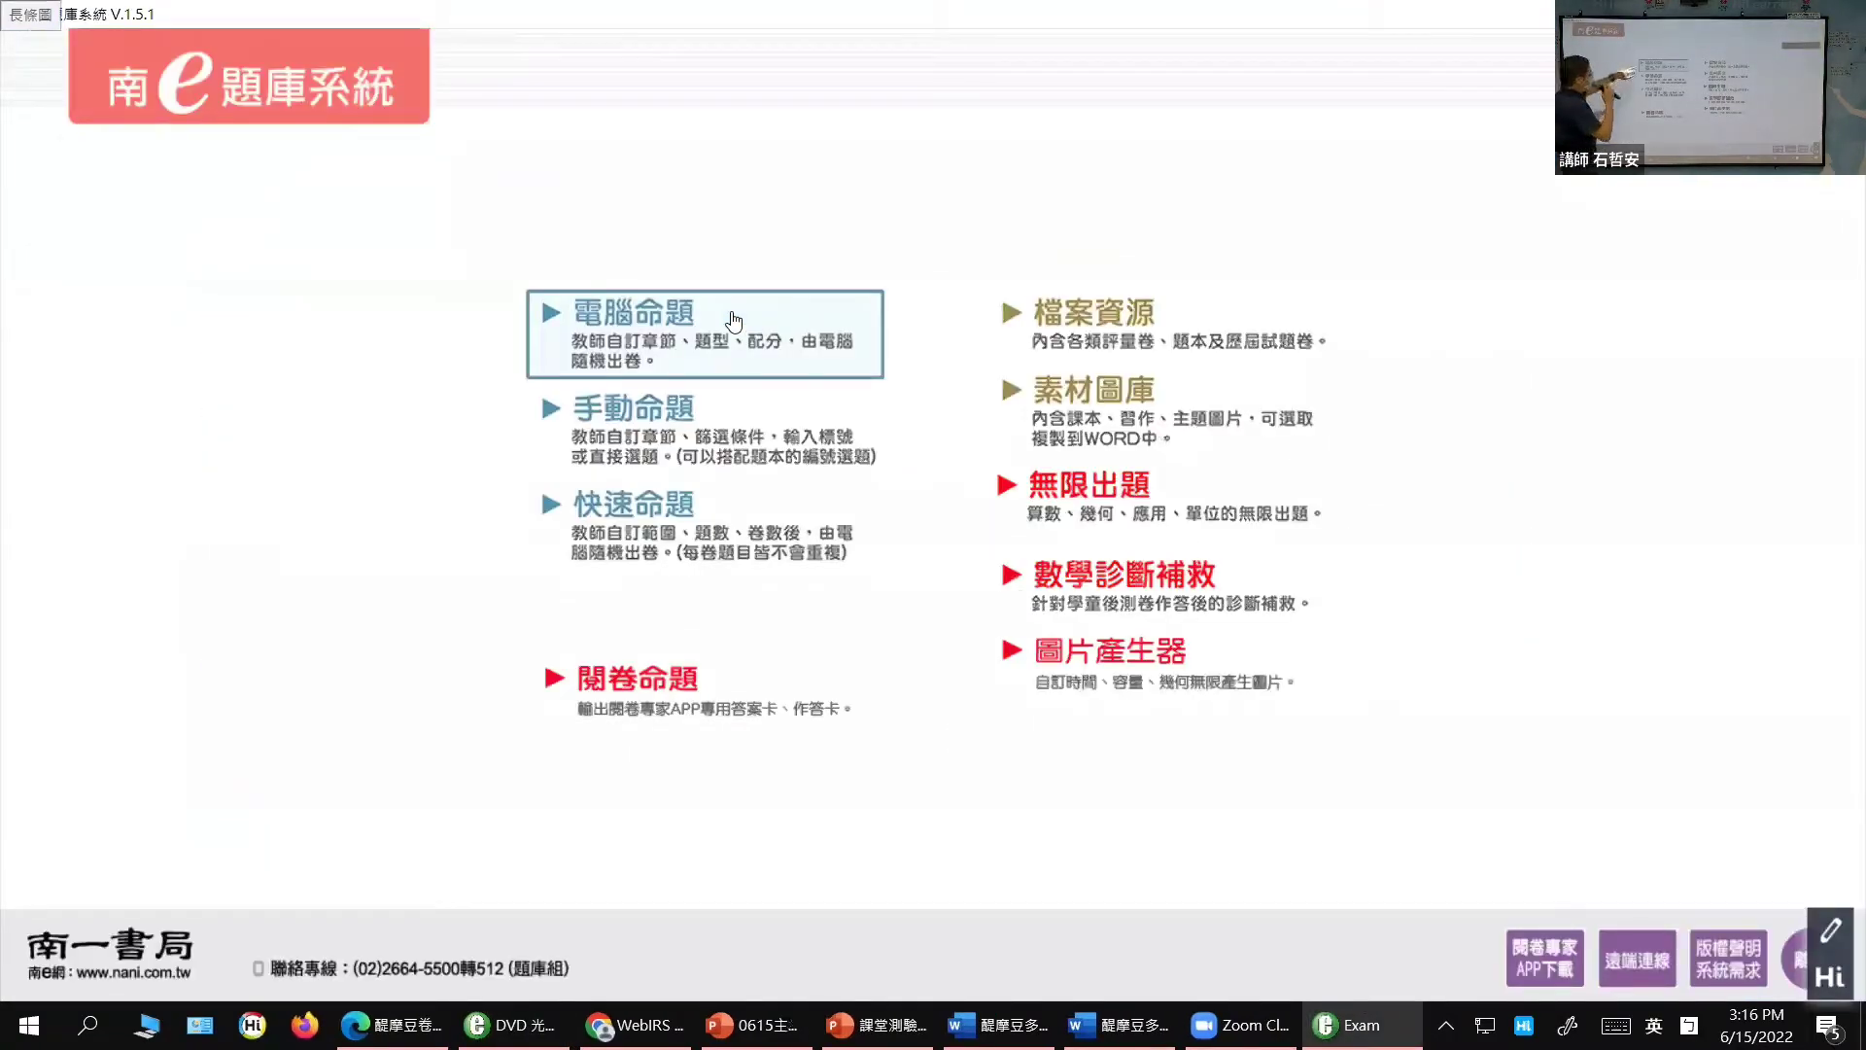
# Start a 電腦命題 test for 109國語(十二), covering all lessons up to 第一次段考.
pyautogui.click(628, 340)
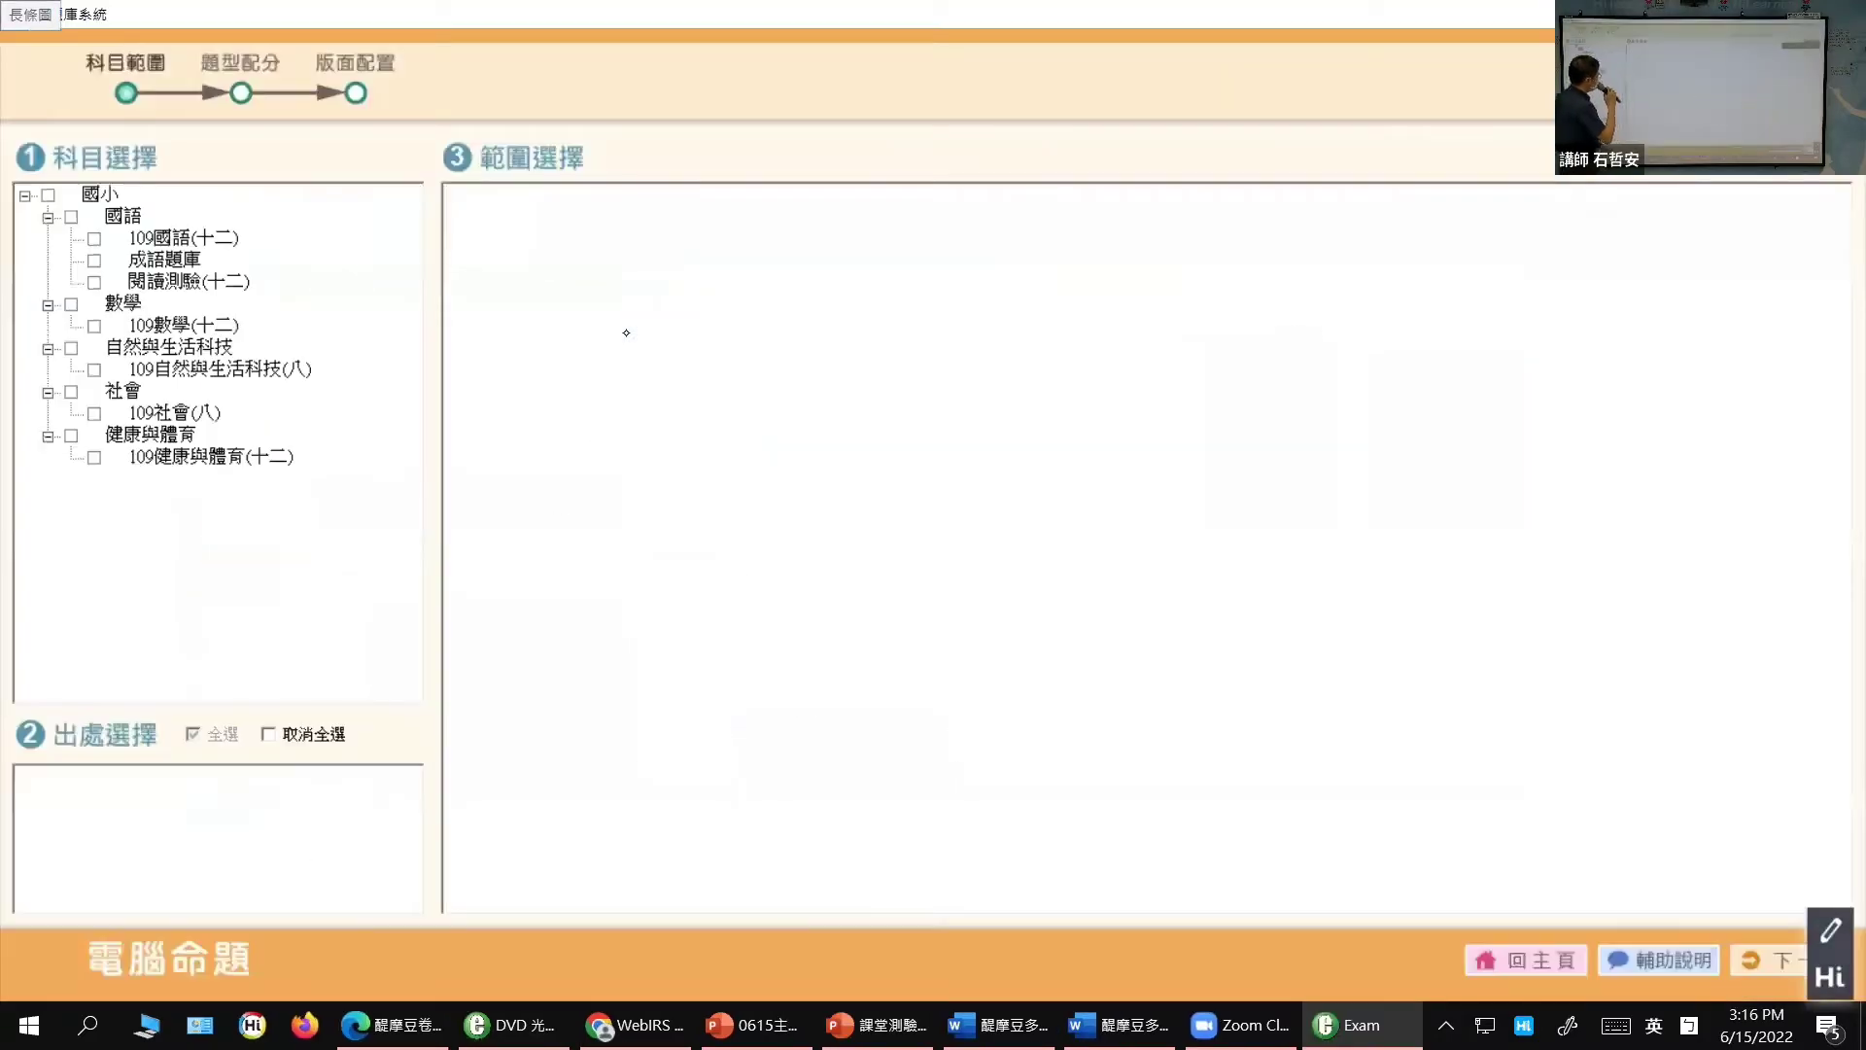
pyautogui.click(93, 238)
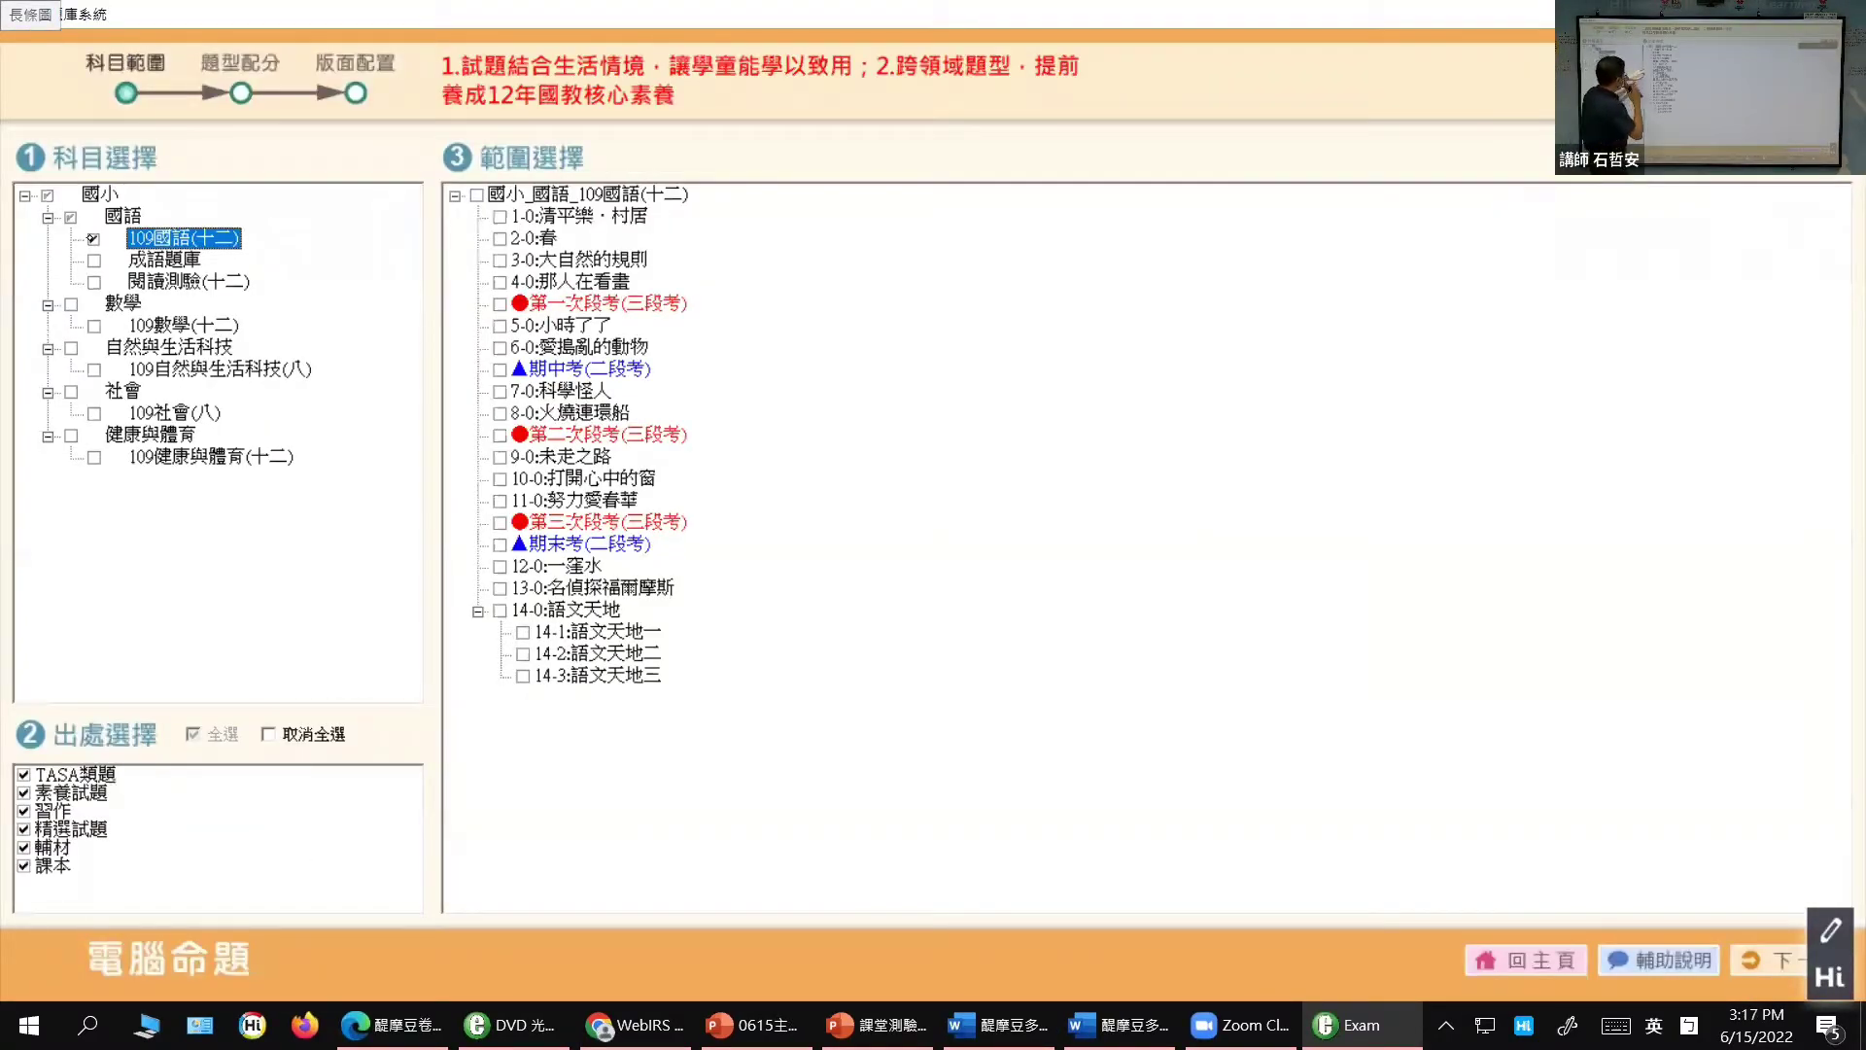
pyautogui.click(500, 303)
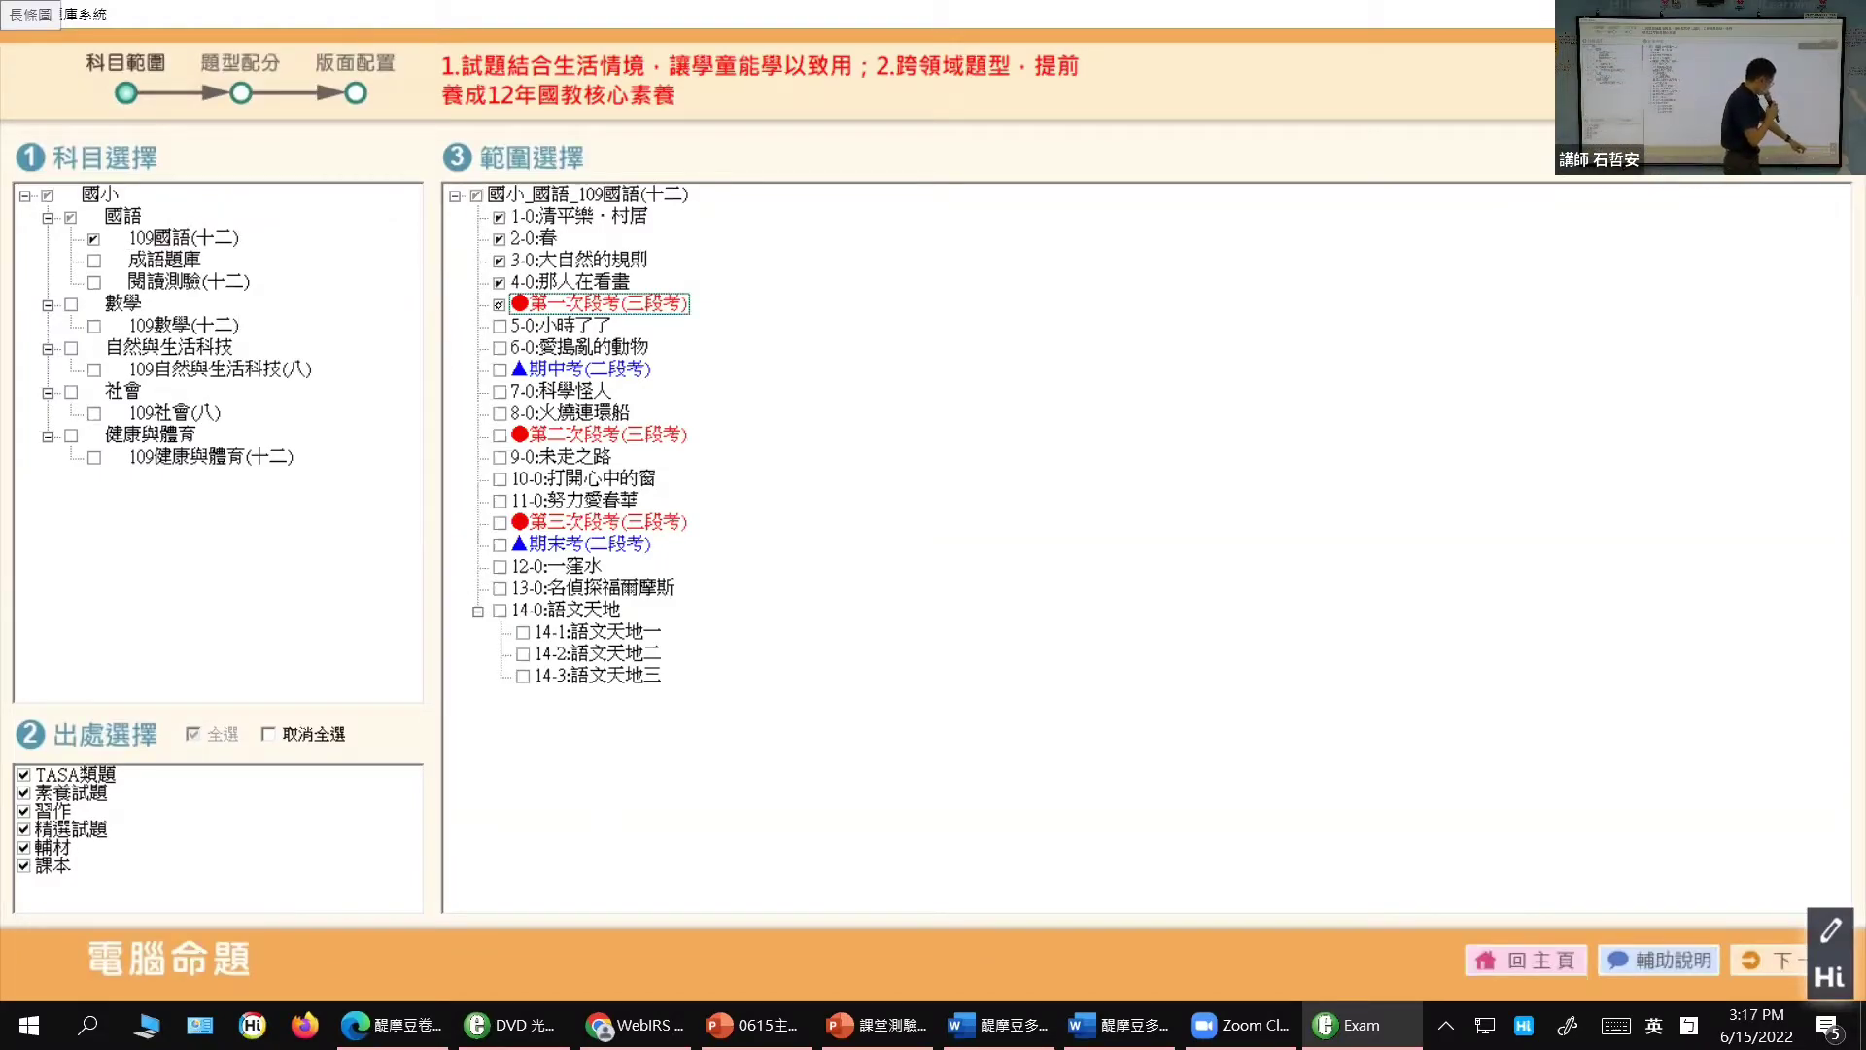
pyautogui.click(1771, 959)
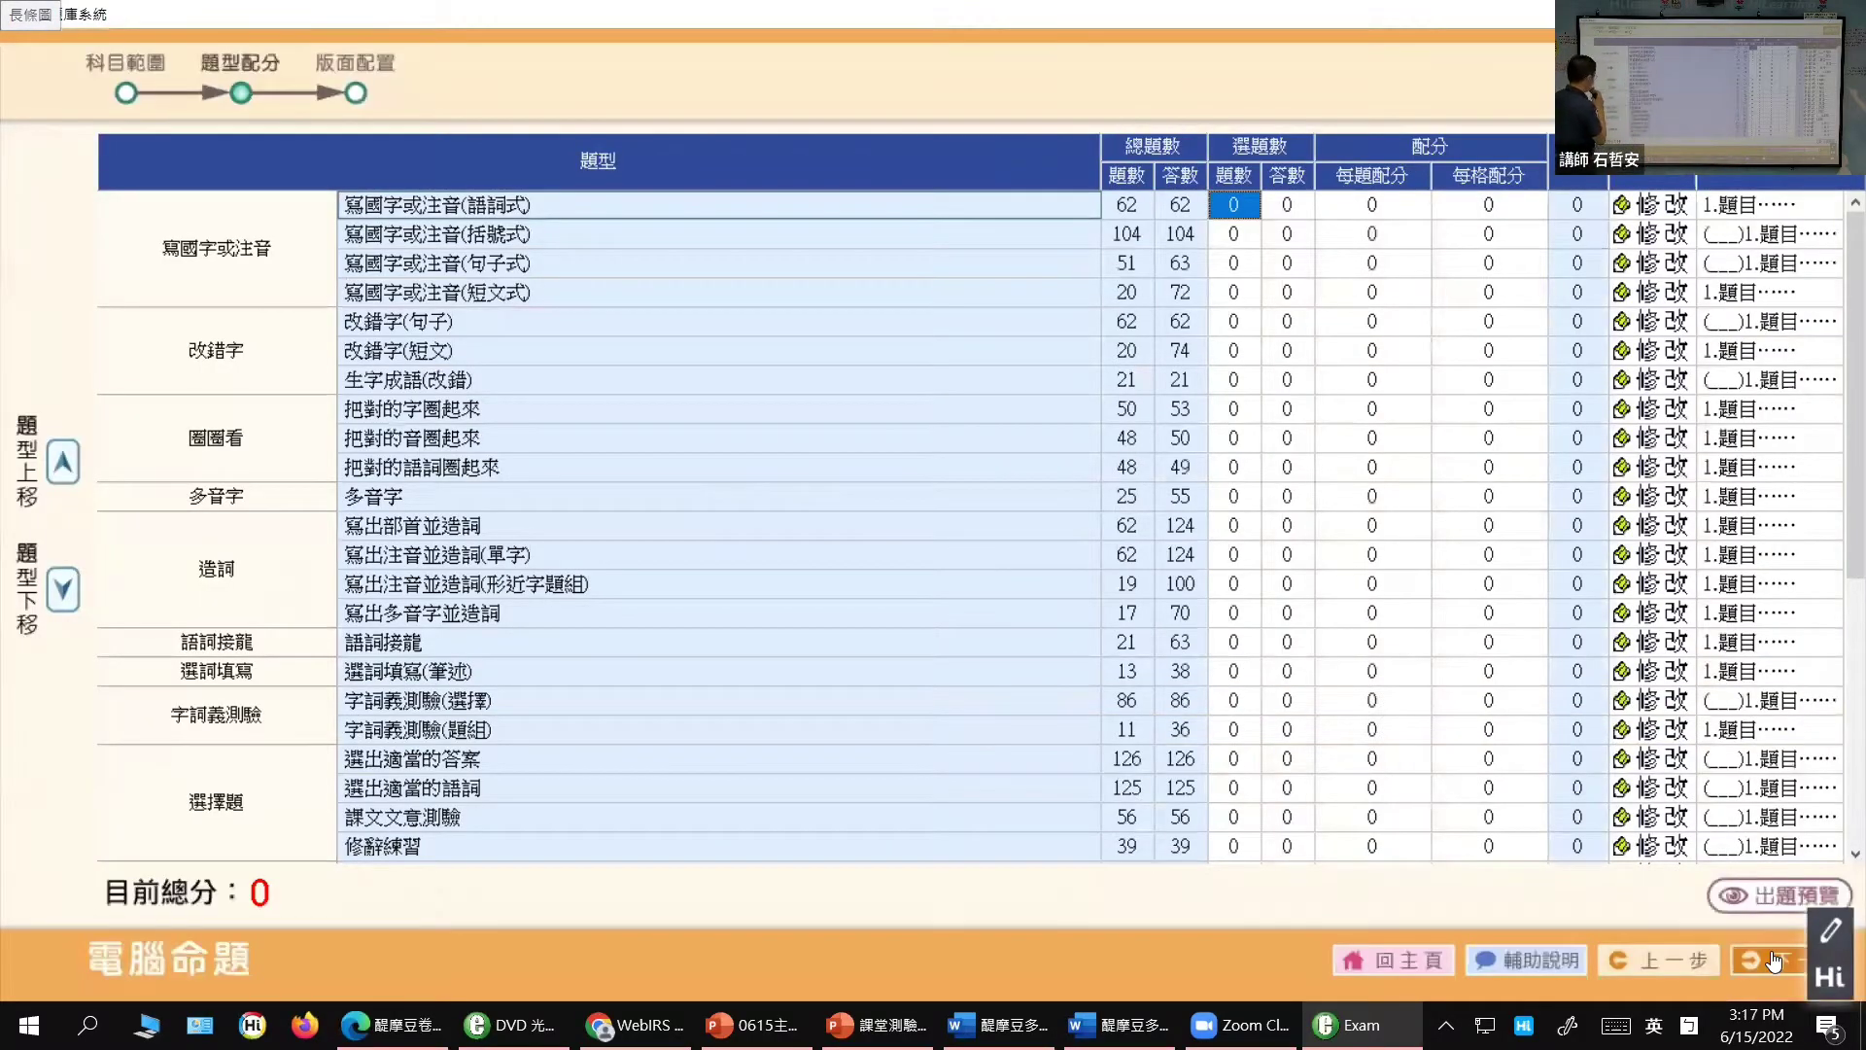
# Set 5 questions each for 字詞義測驗(題組) and 選出適當的答案.
pyautogui.scroll(-4, 1774, 962)
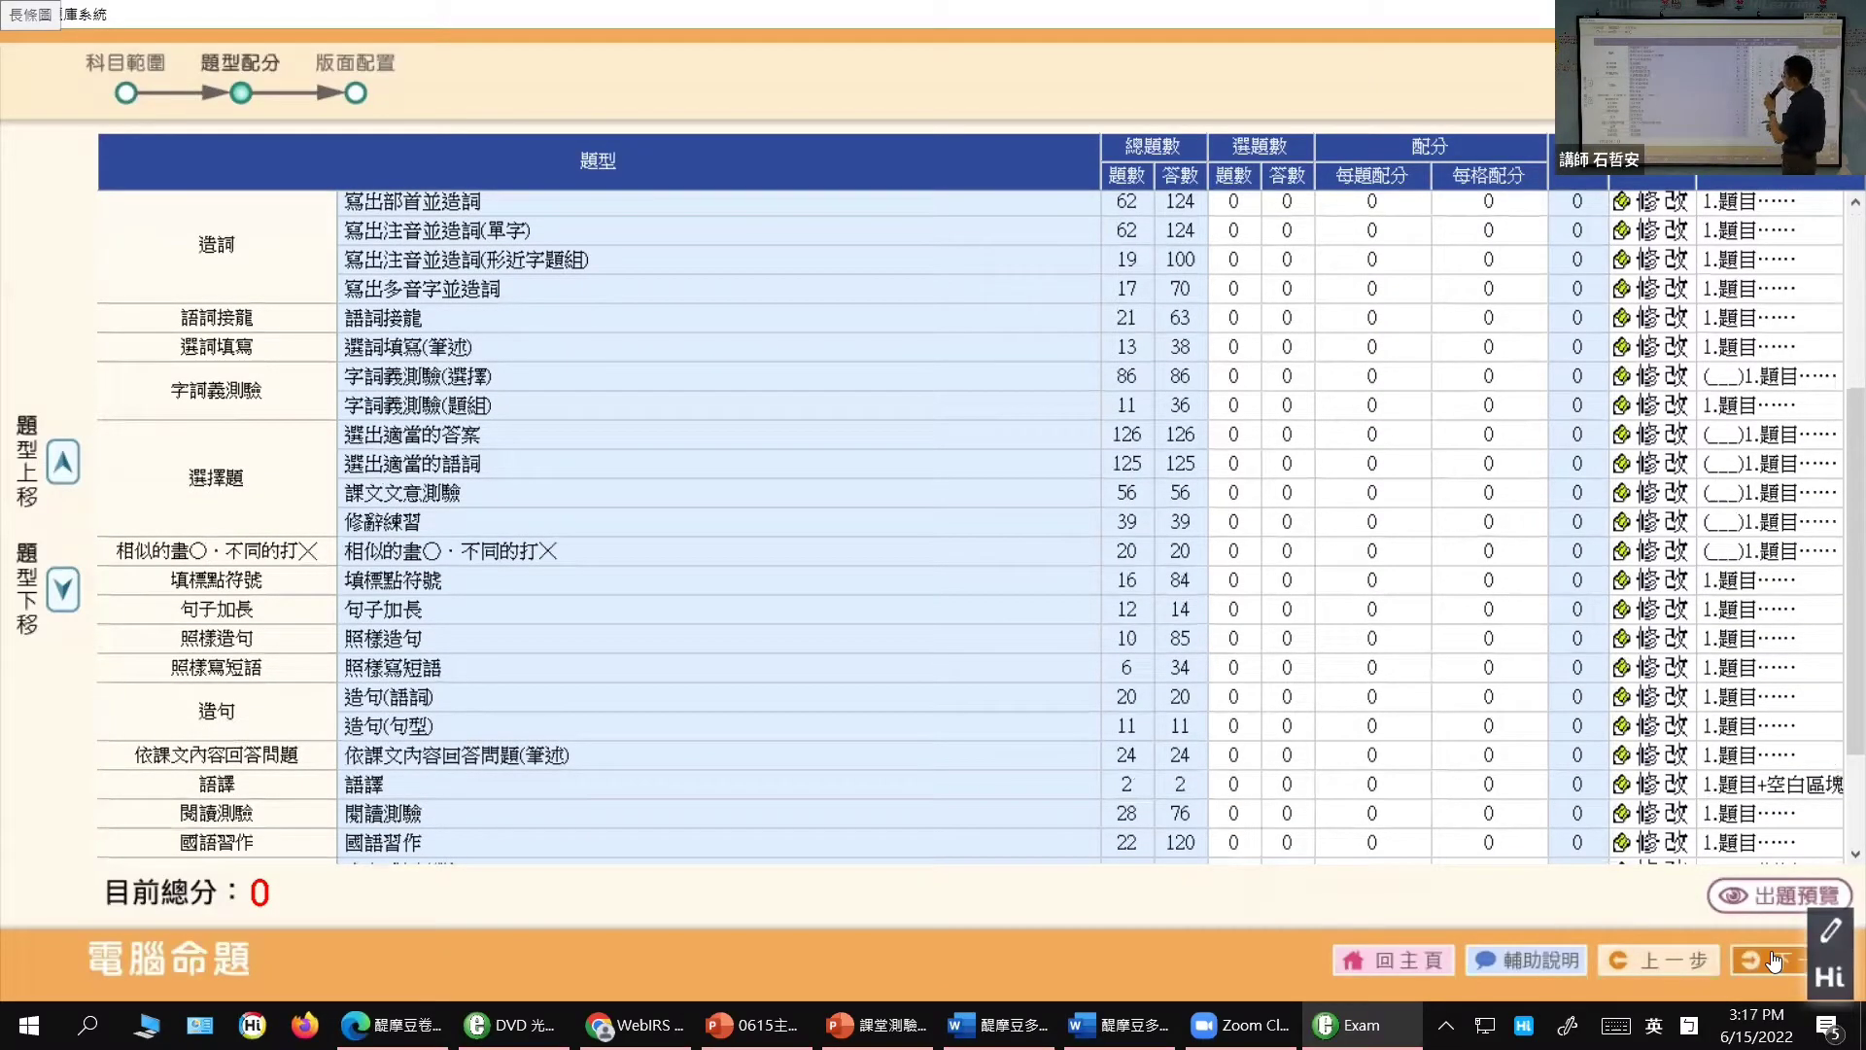
pyautogui.click(1774, 962)
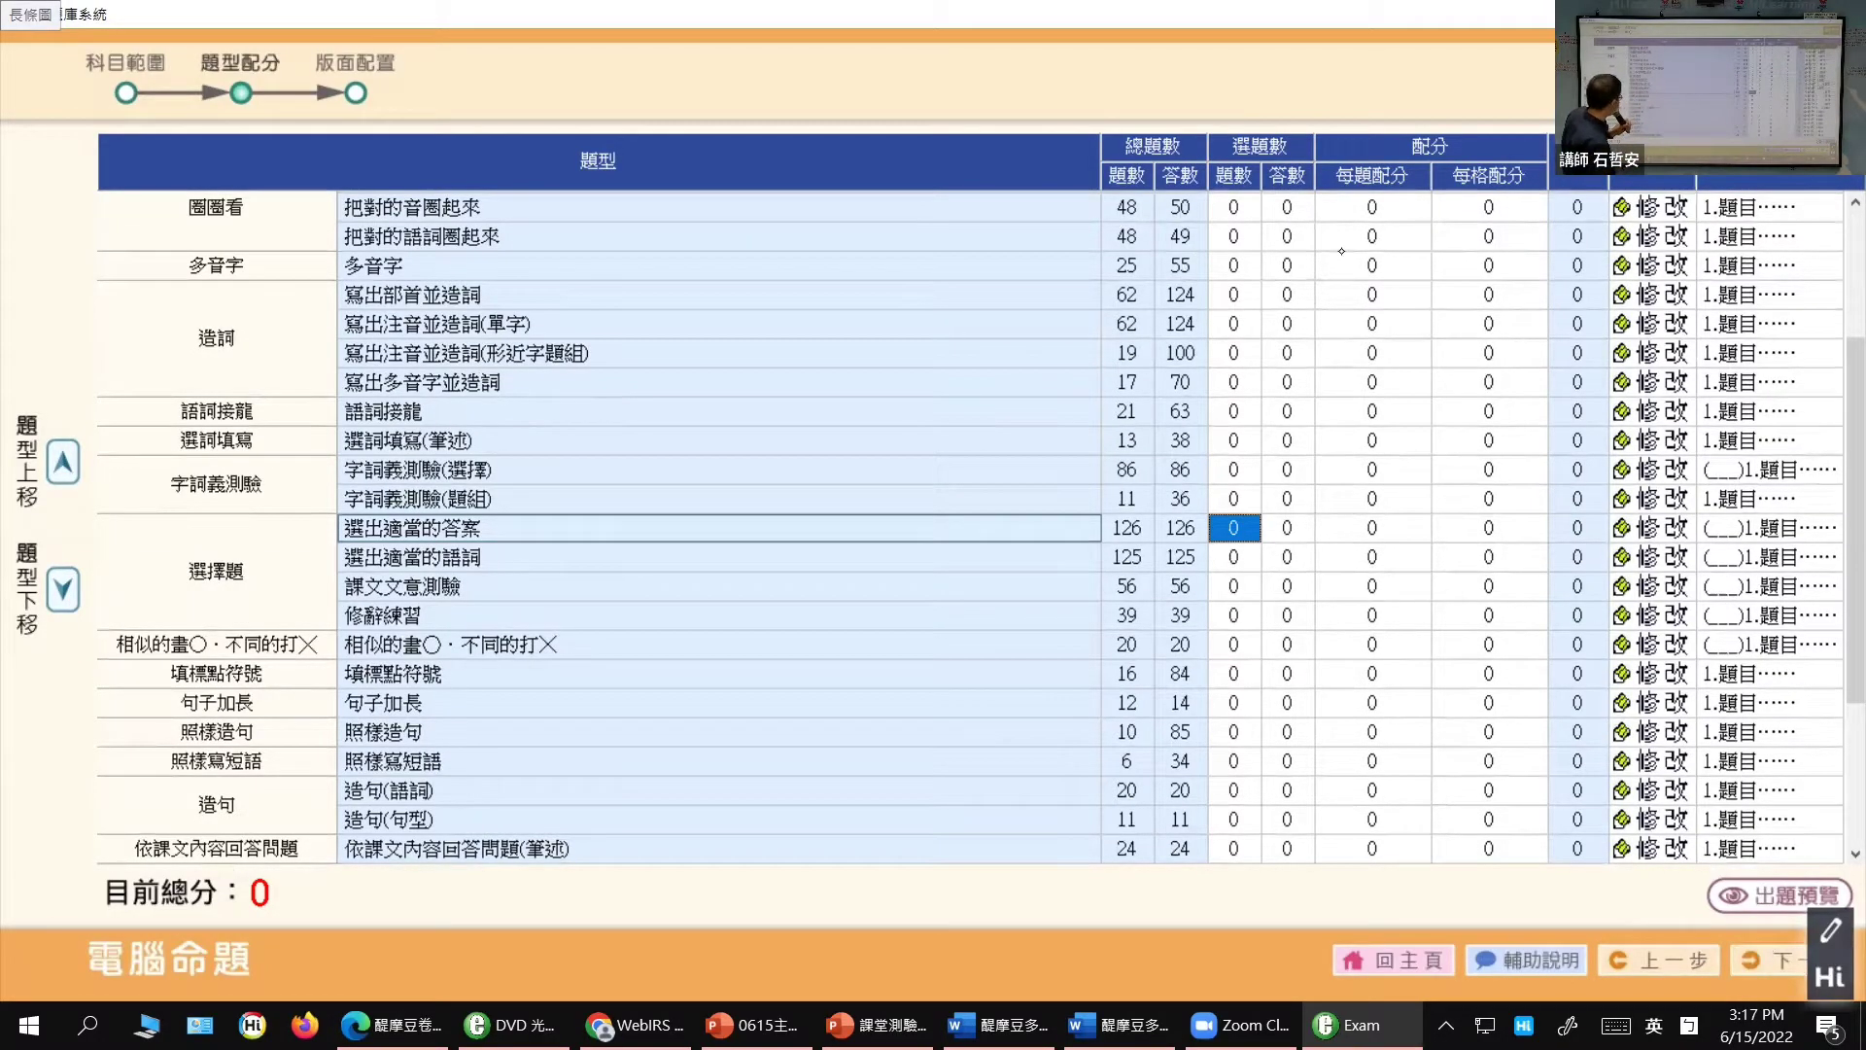
pyautogui.click(1215, 499)
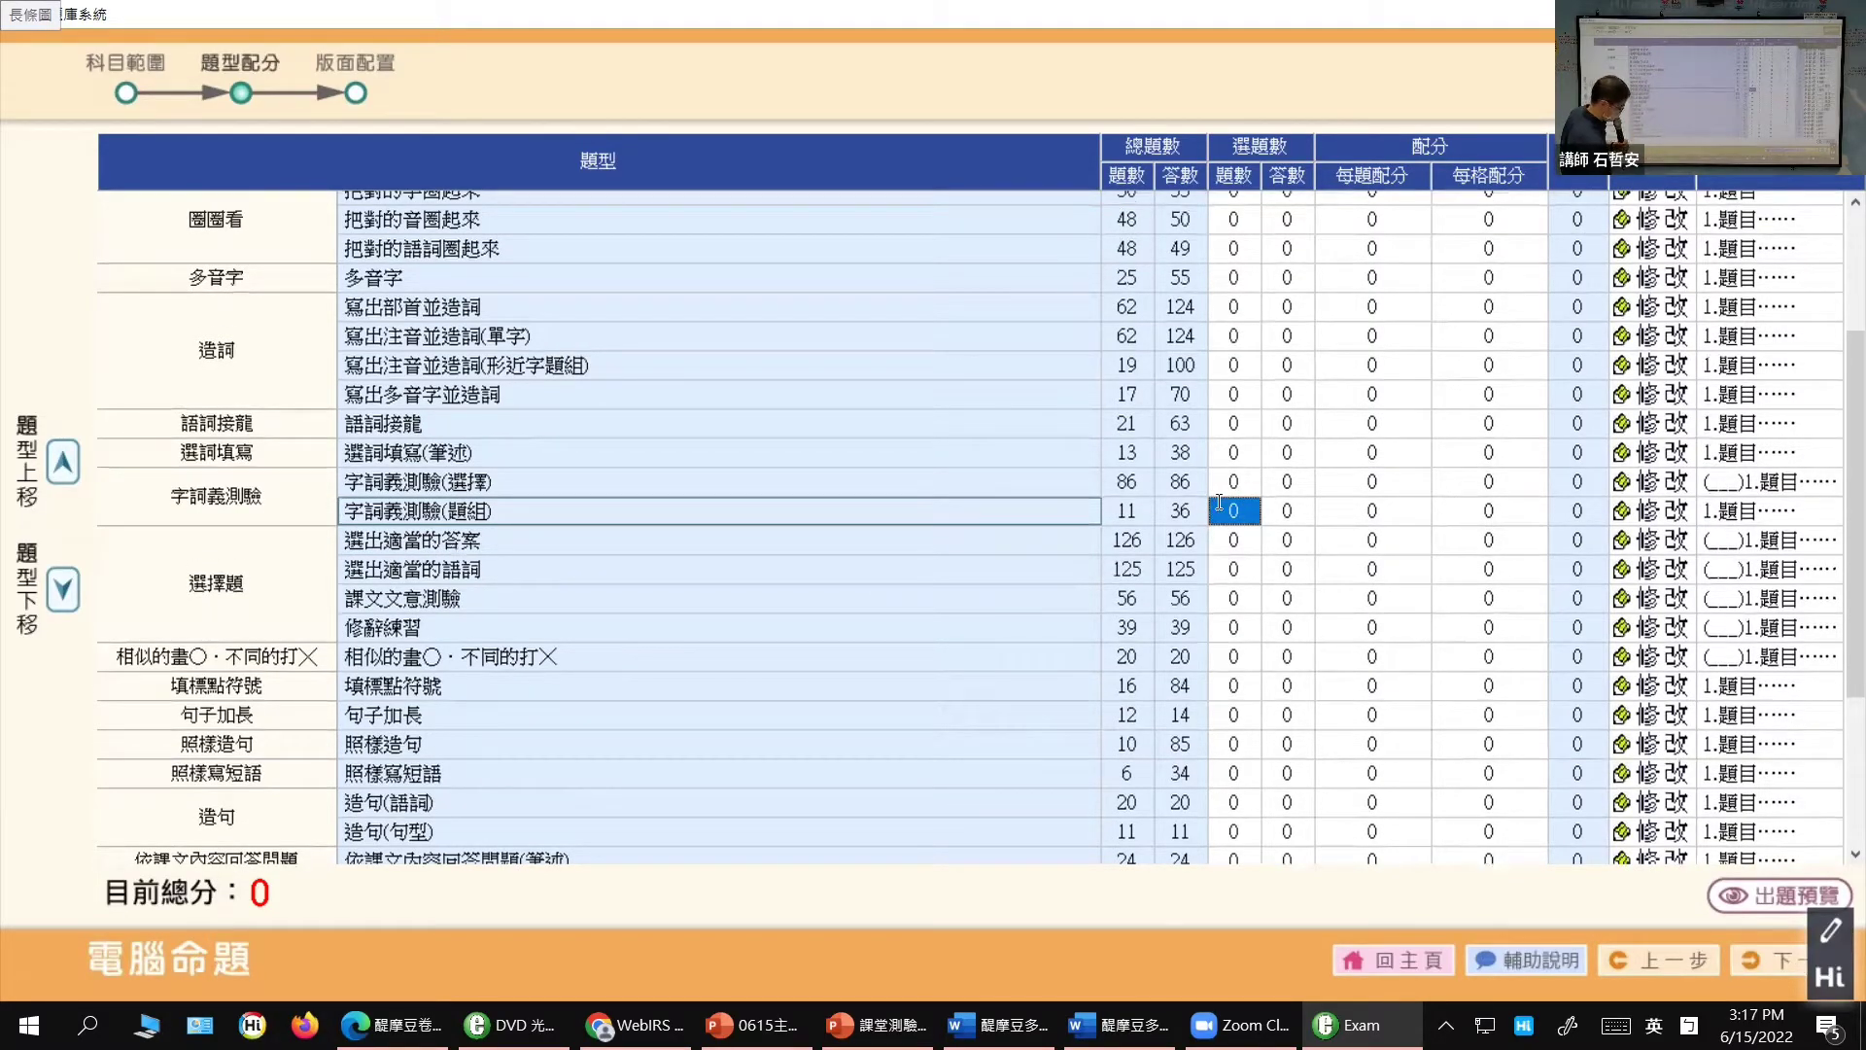
pyautogui.write('5')
pyautogui.press('Return')
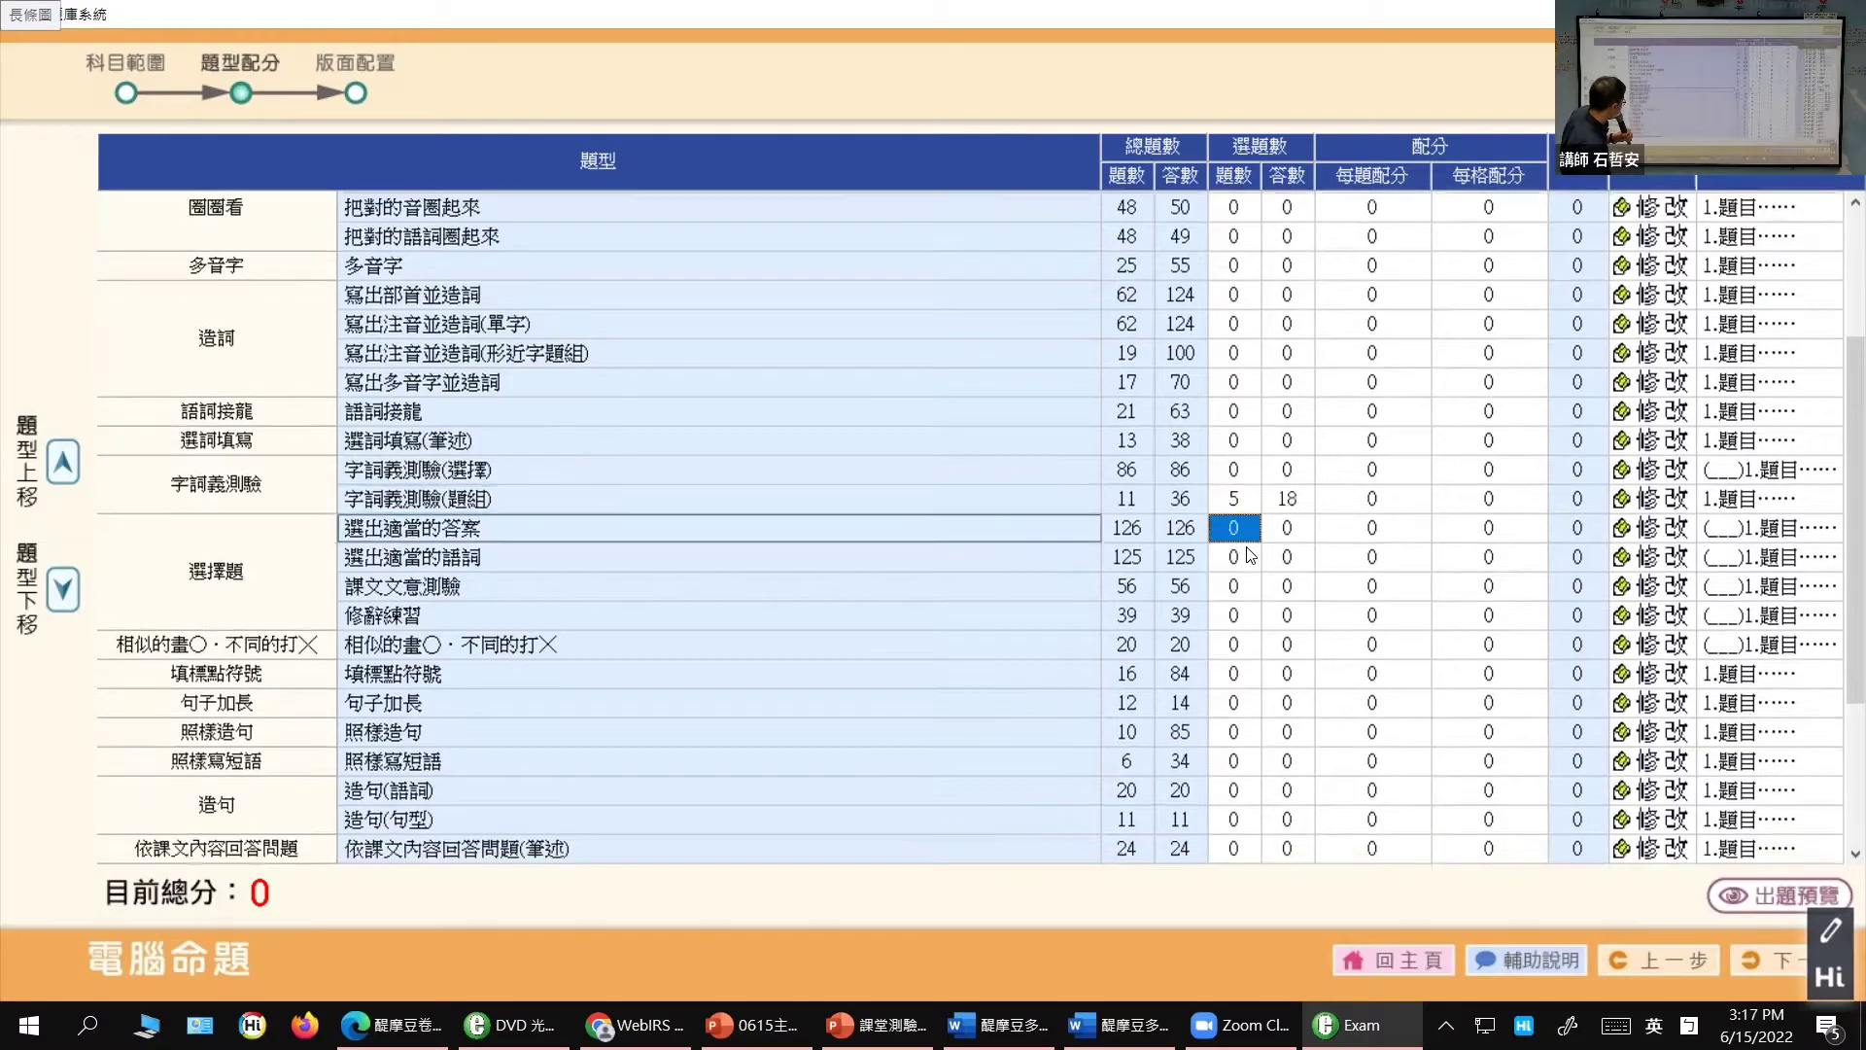
pyautogui.write('5')
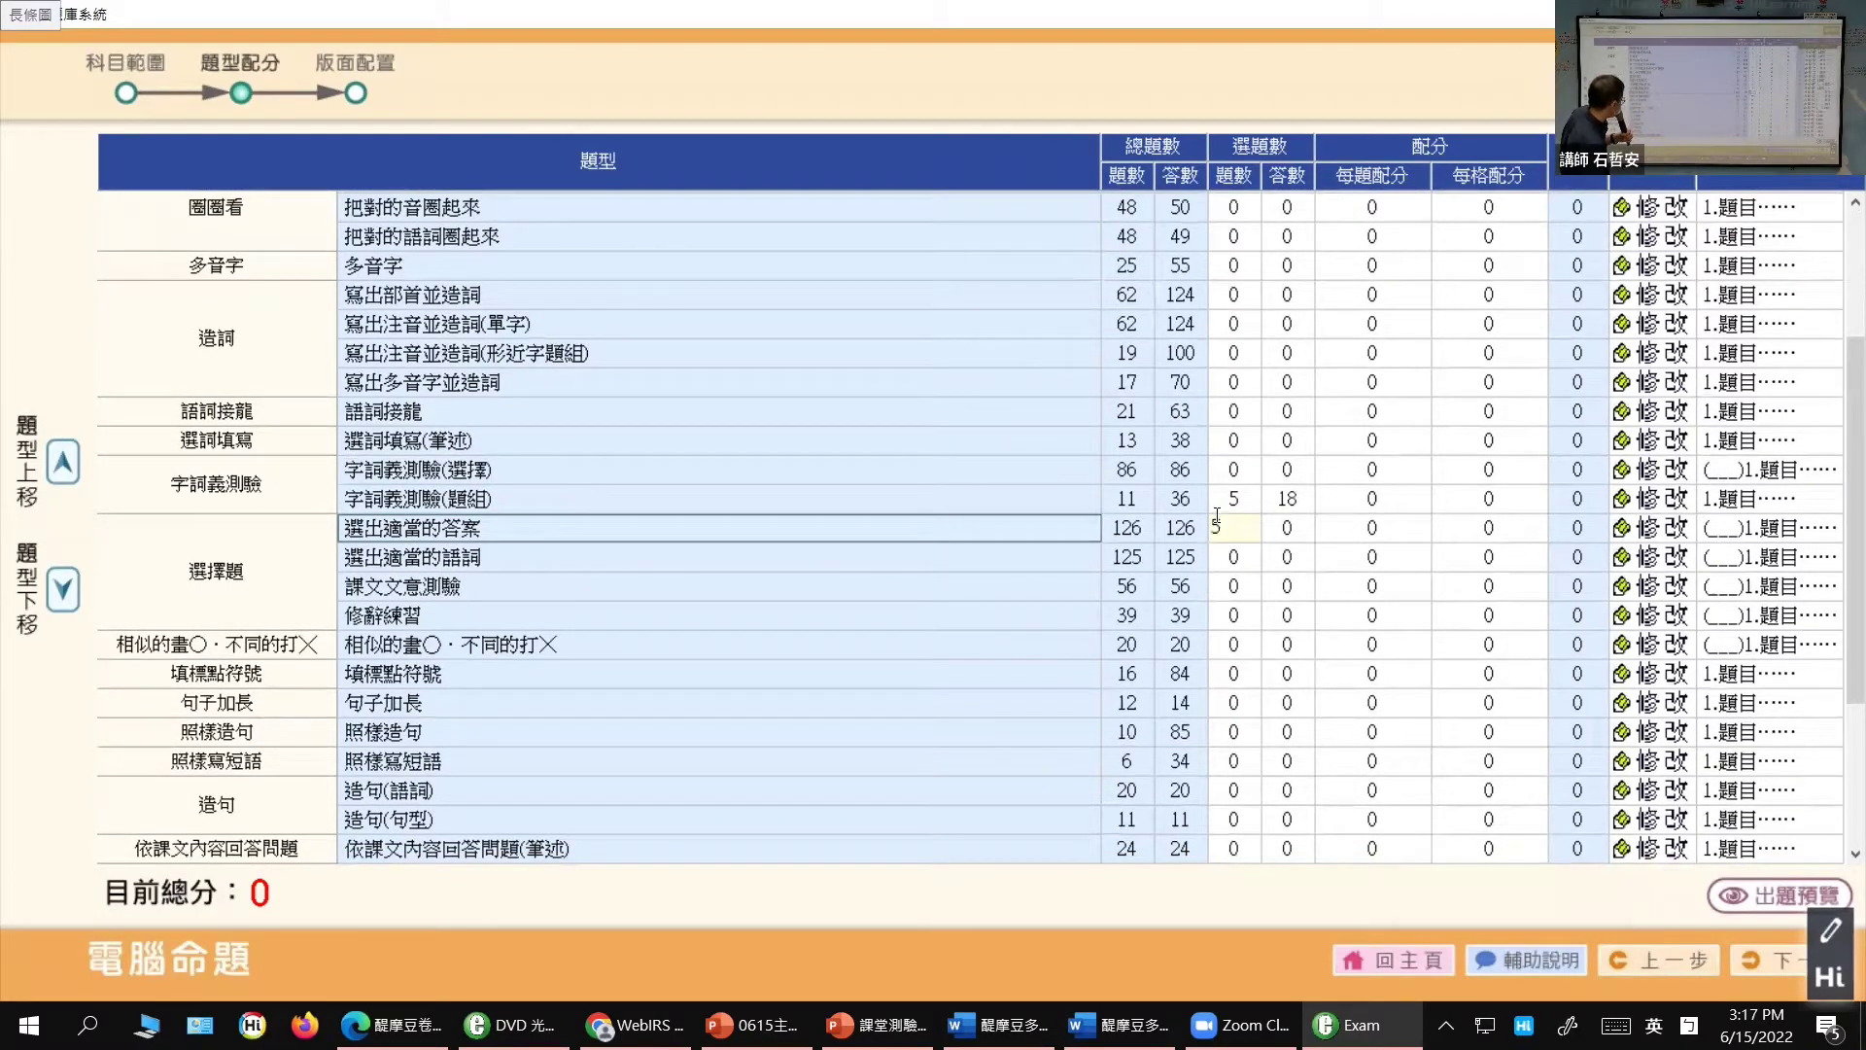
# Give both question types 10 points per question, totalling 100 points.
pyautogui.click(1394, 517)
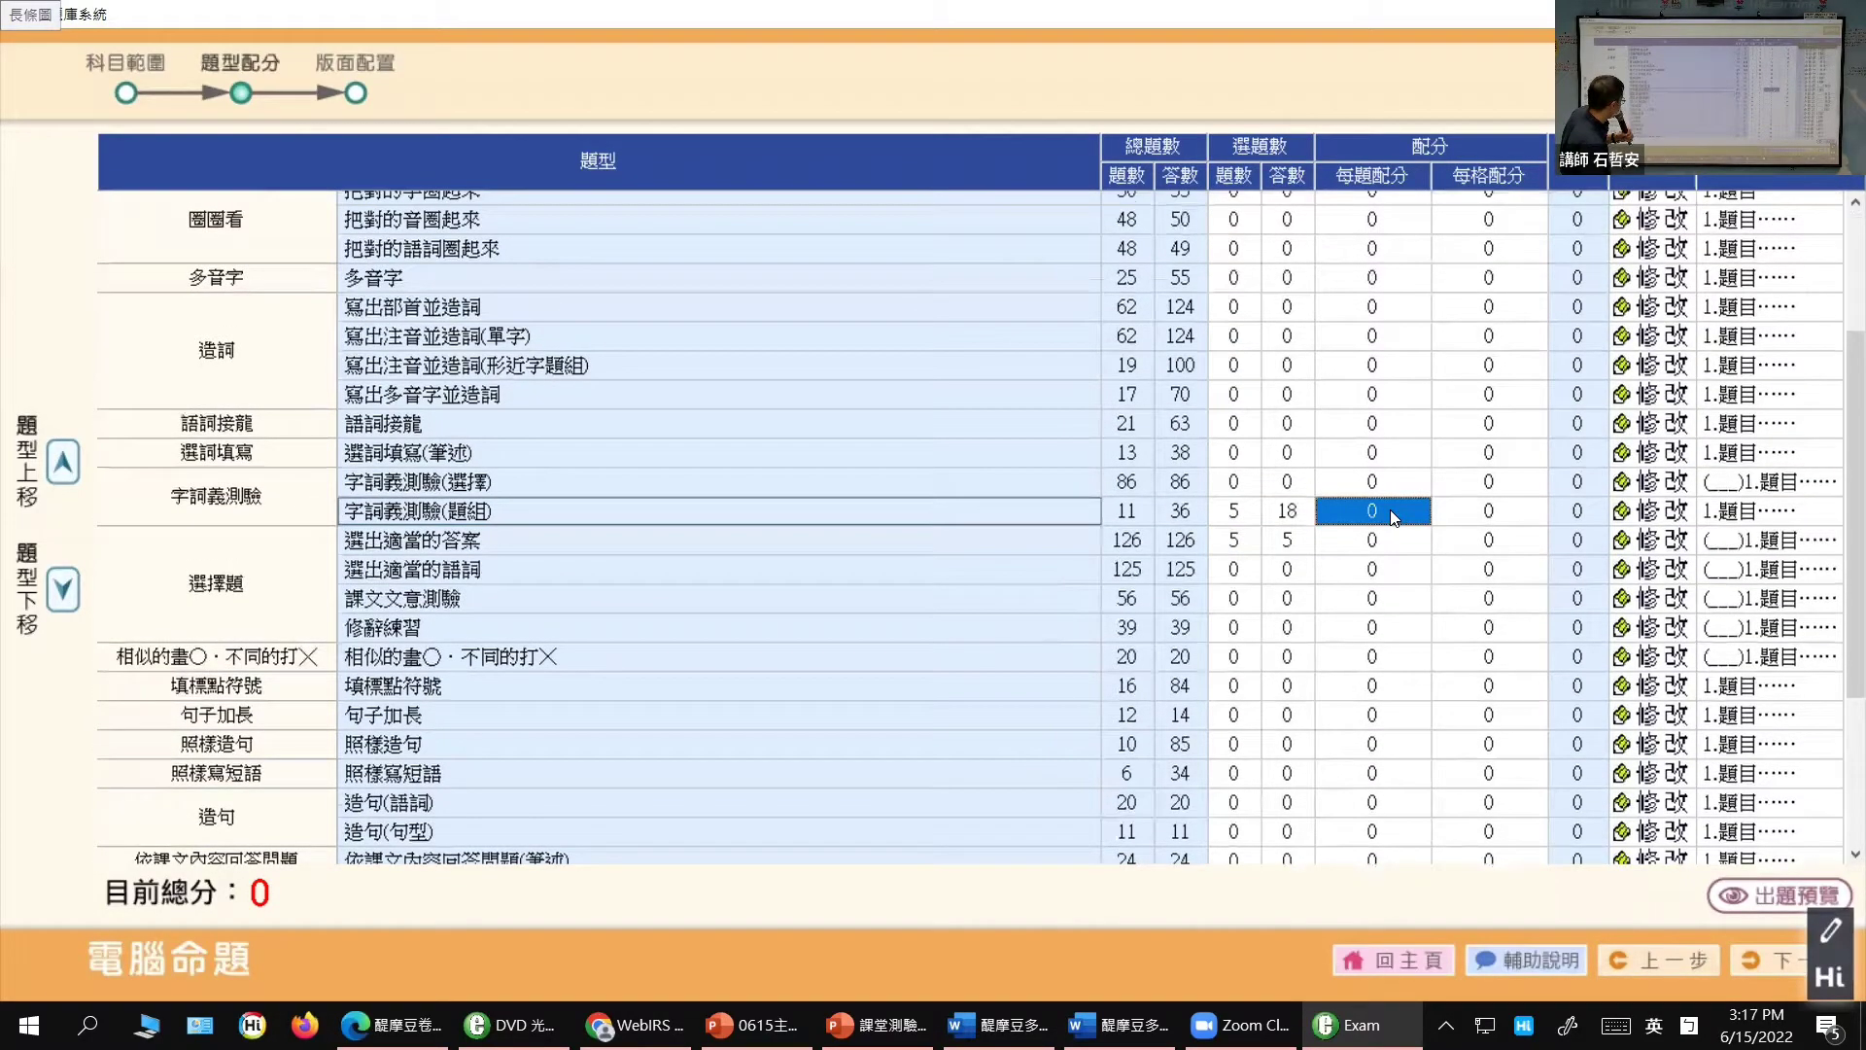
pyautogui.write('10')
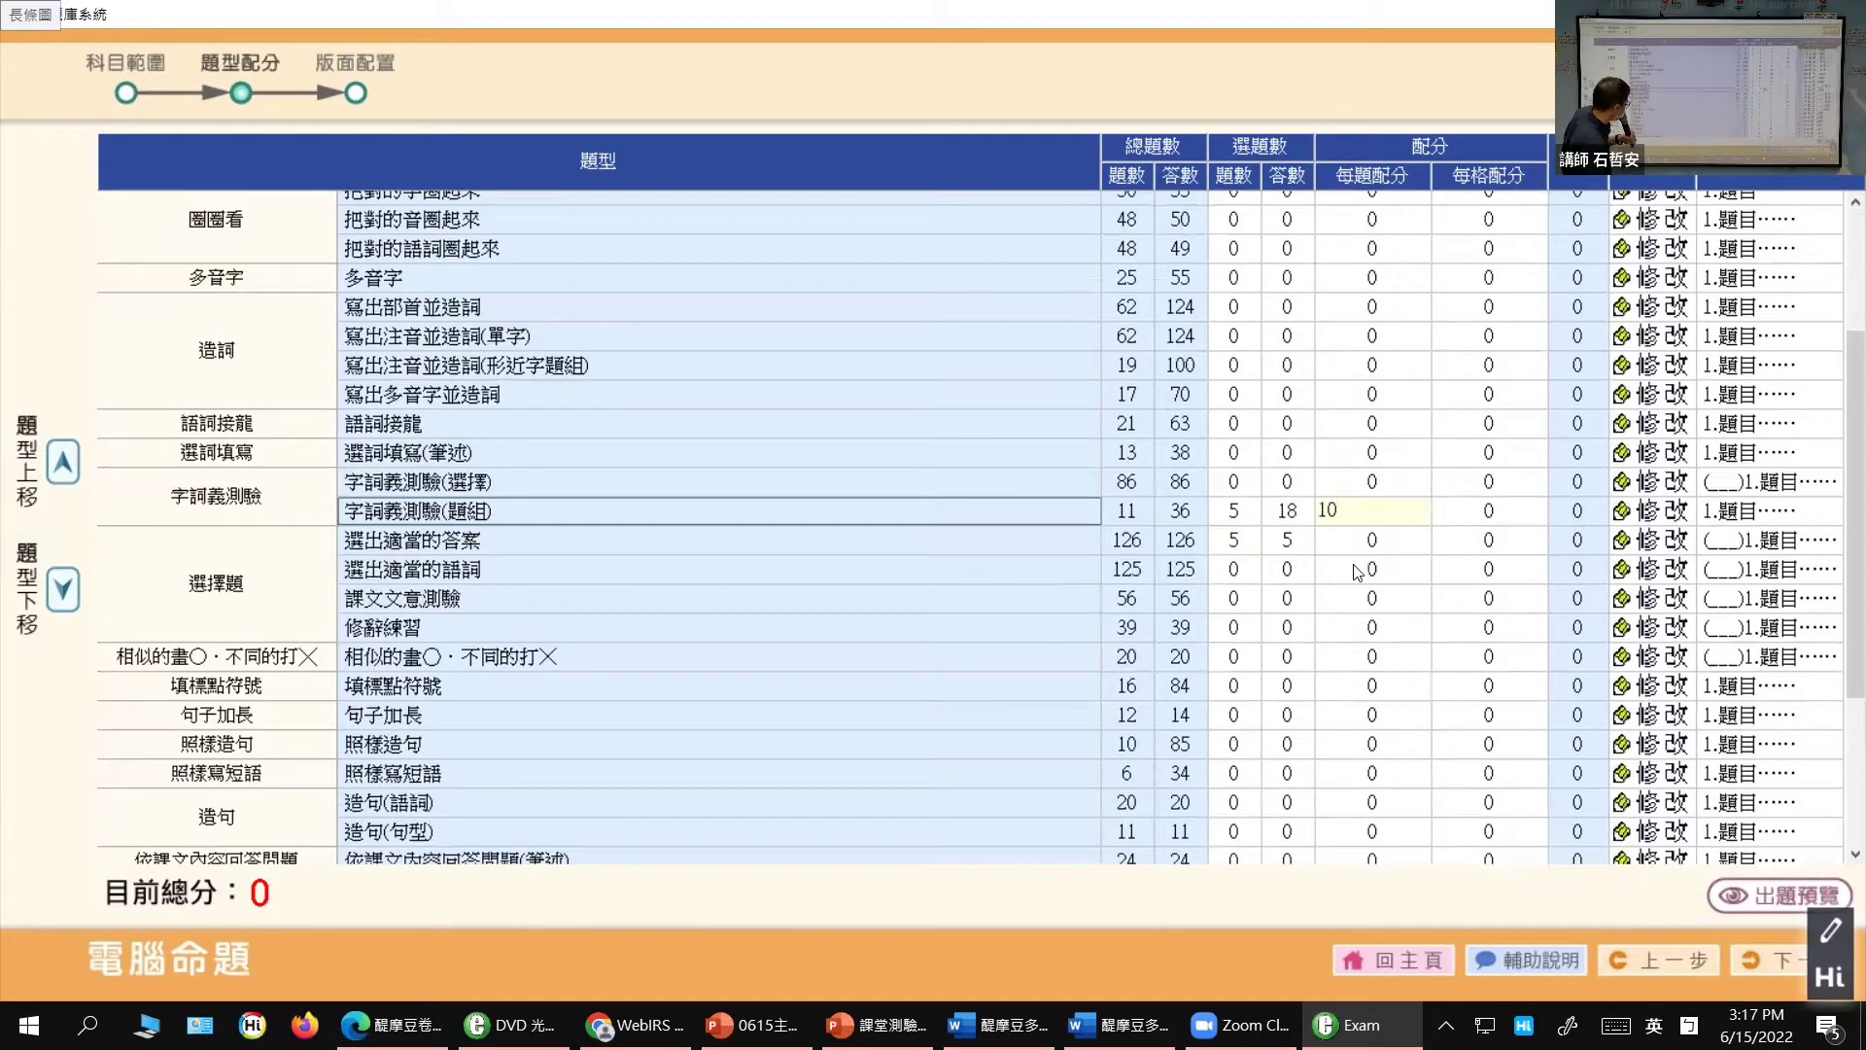
pyautogui.press('Return')
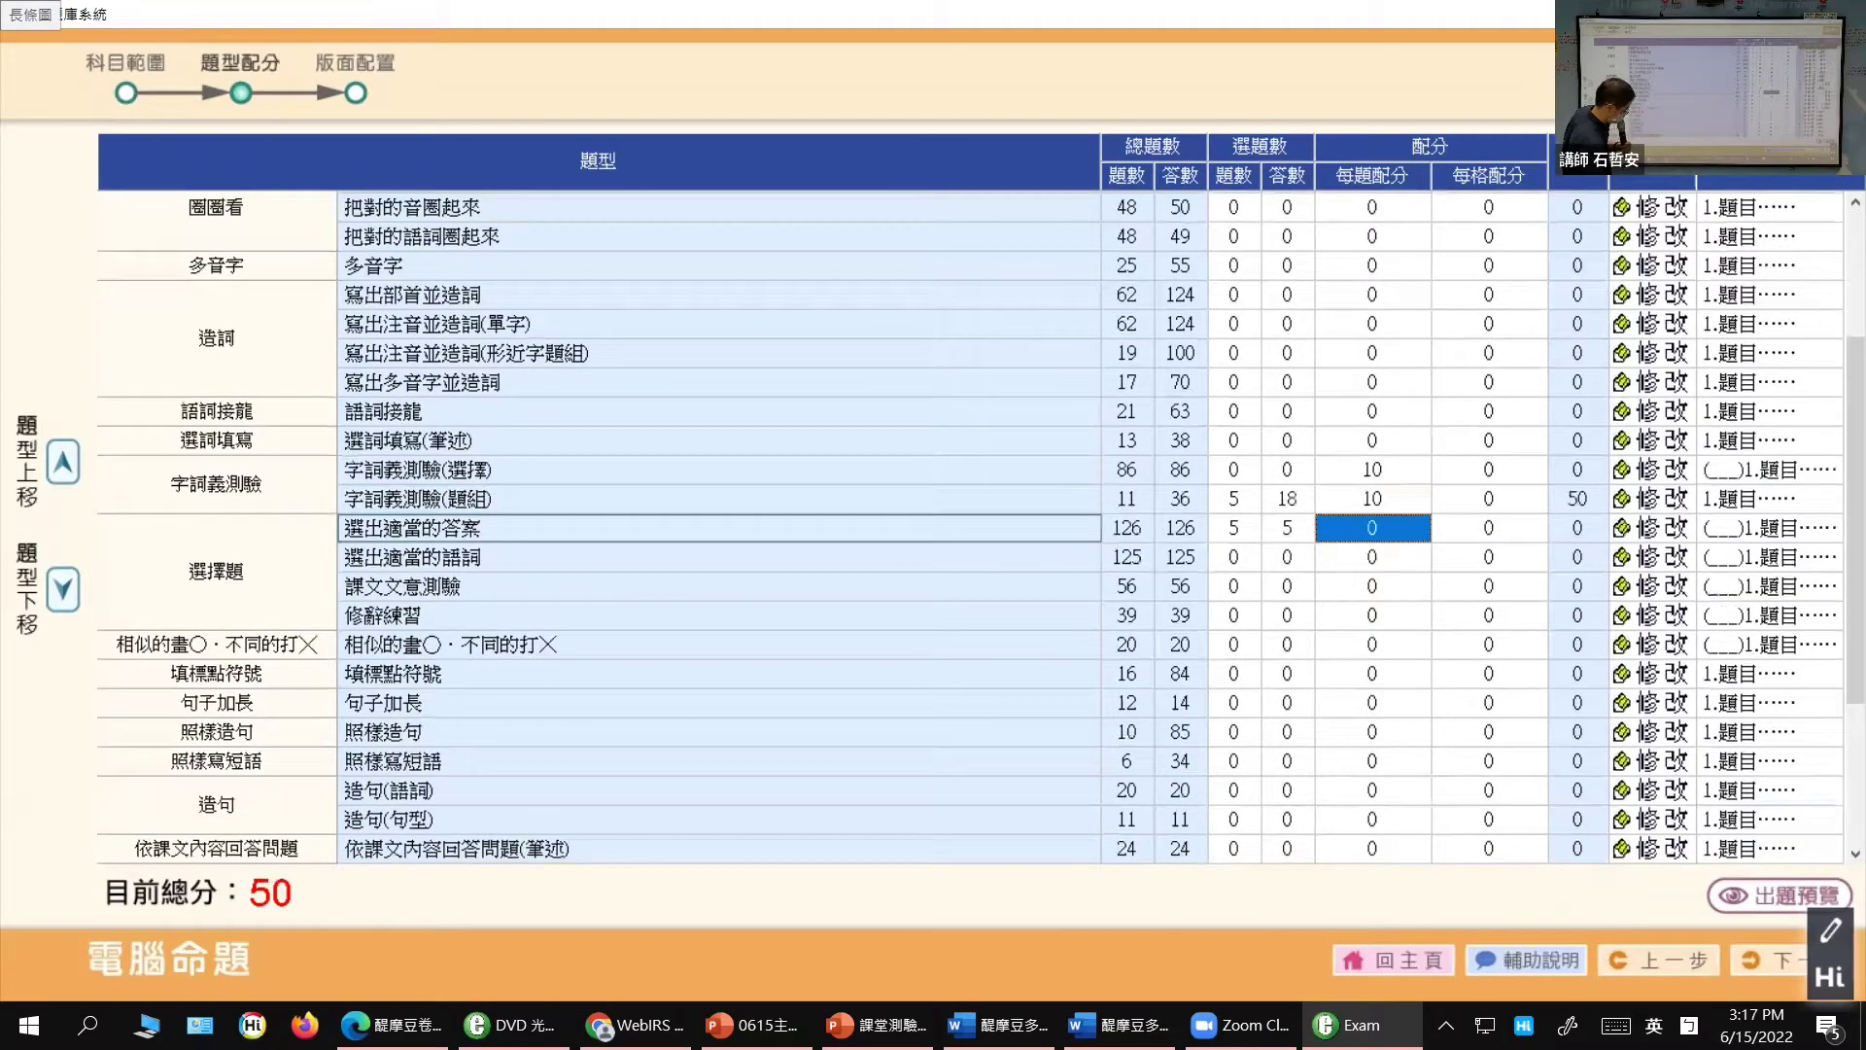
pyautogui.write('10')
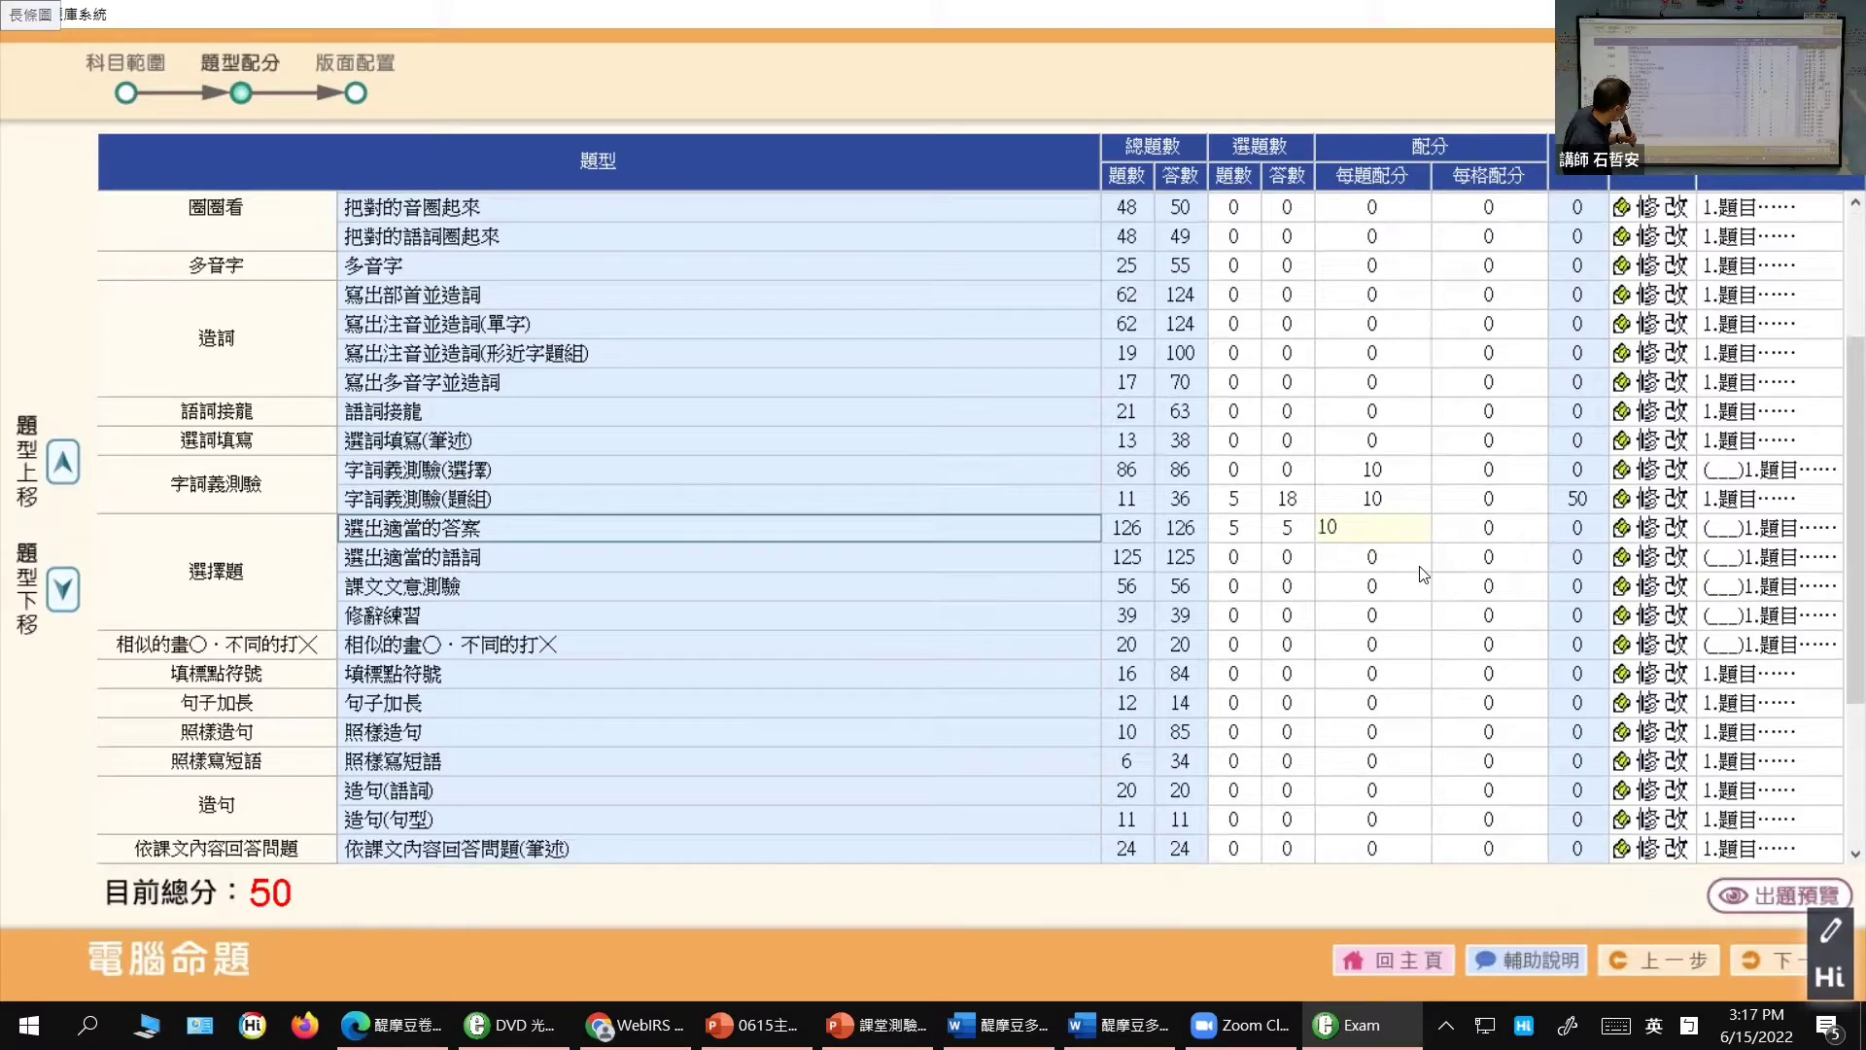
pyautogui.press('Return')
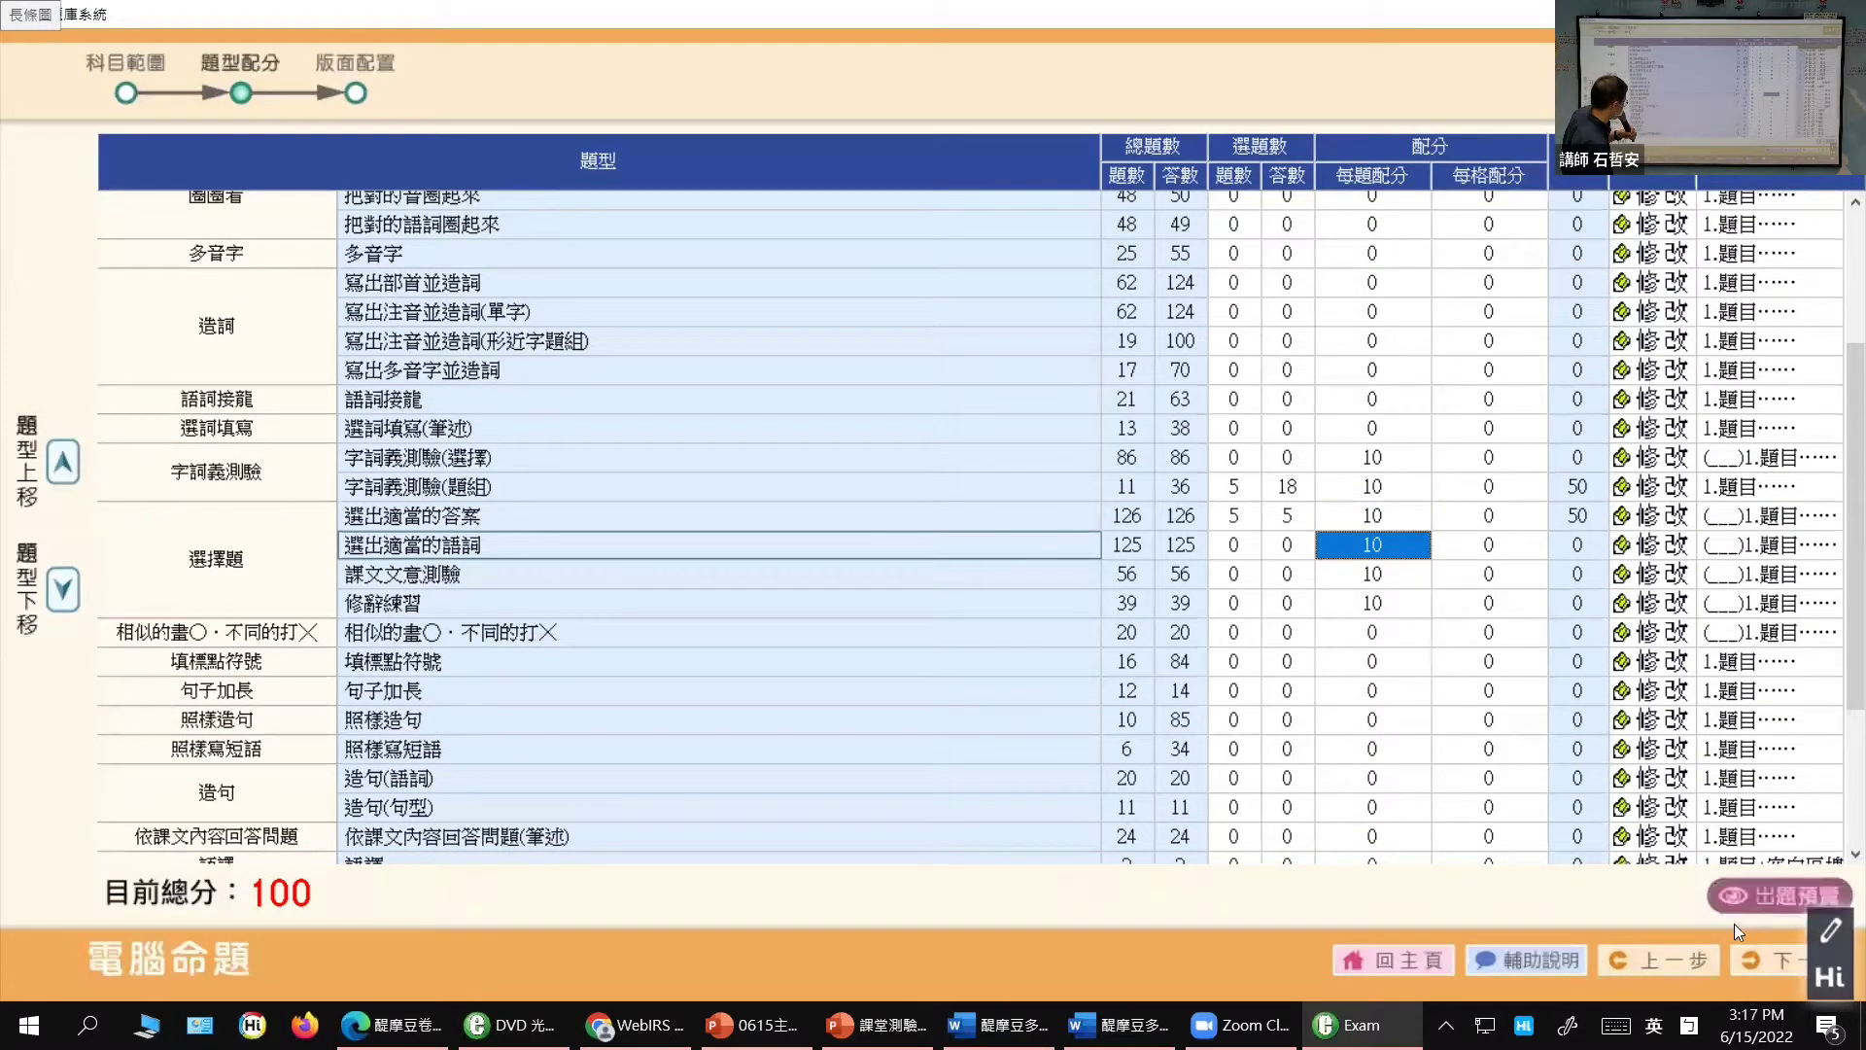
pyautogui.click(1754, 949)
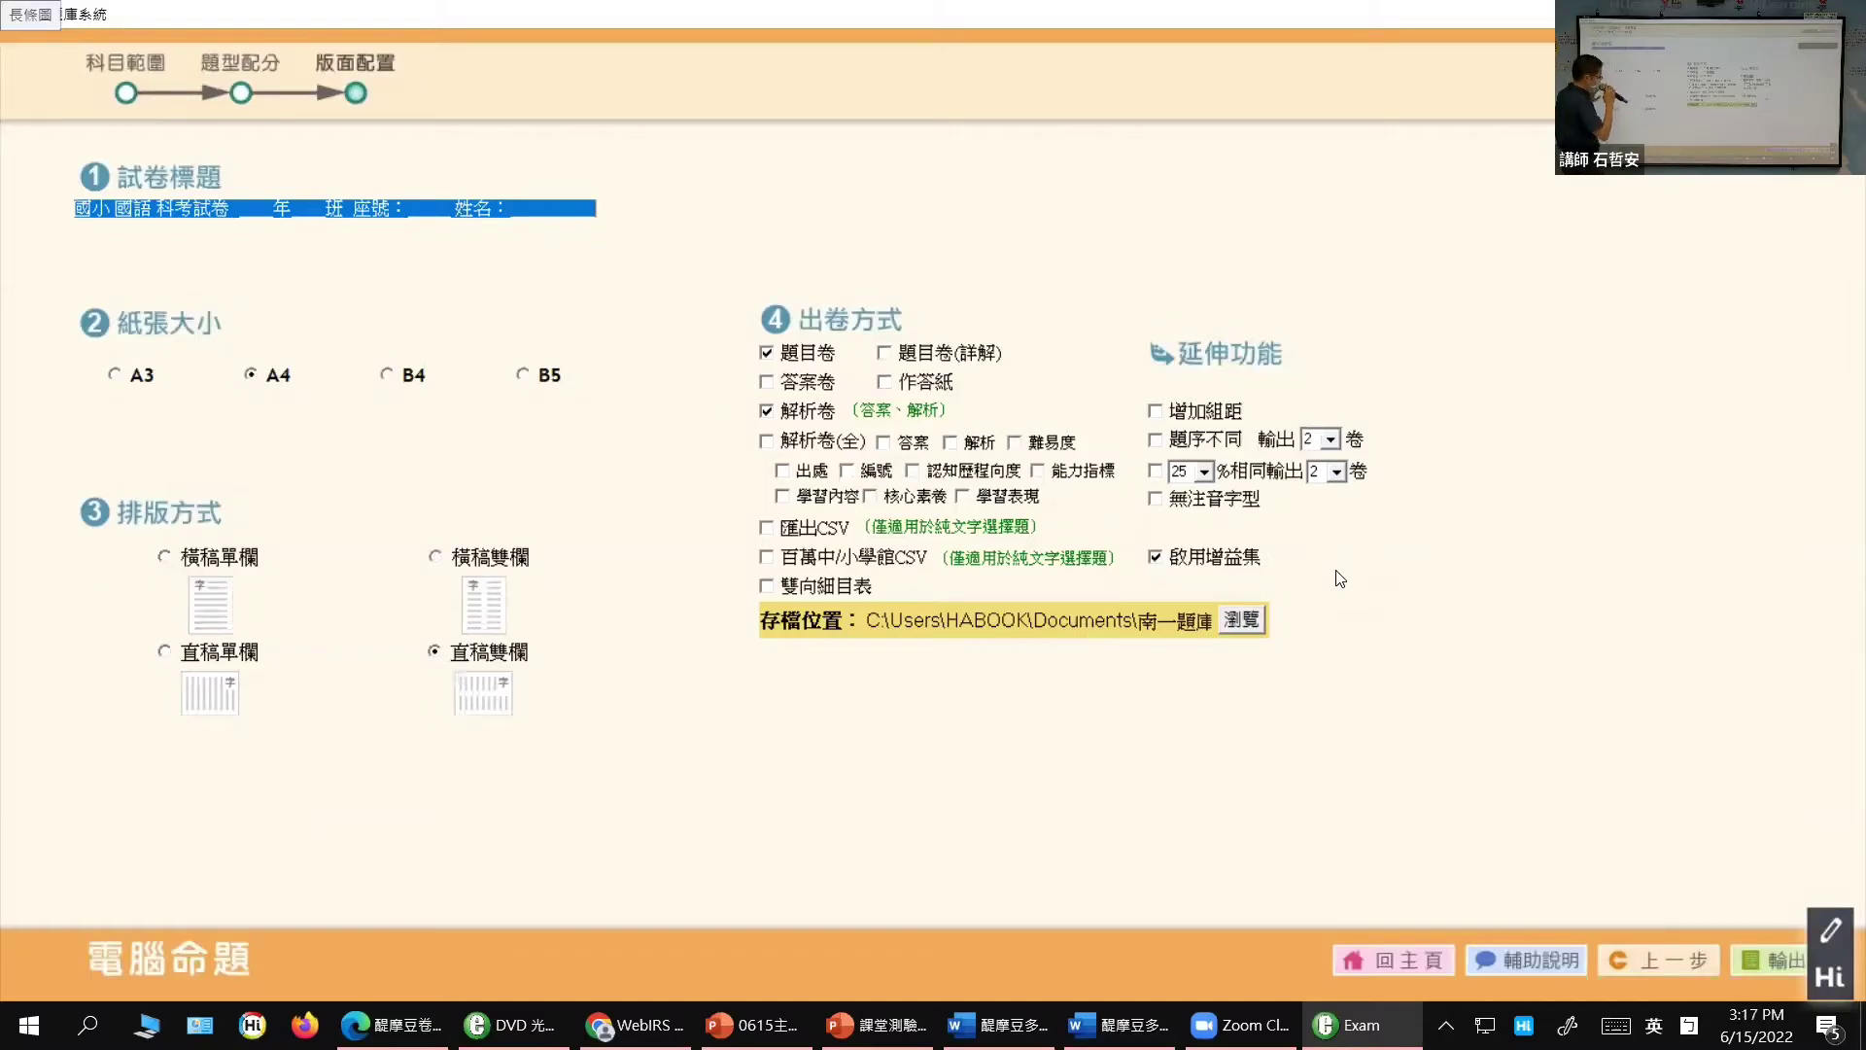
# Enable 匯出CSV and export the 題目卷, 解析卷 and CSV into folder 20220615.
pyautogui.click(766, 528)
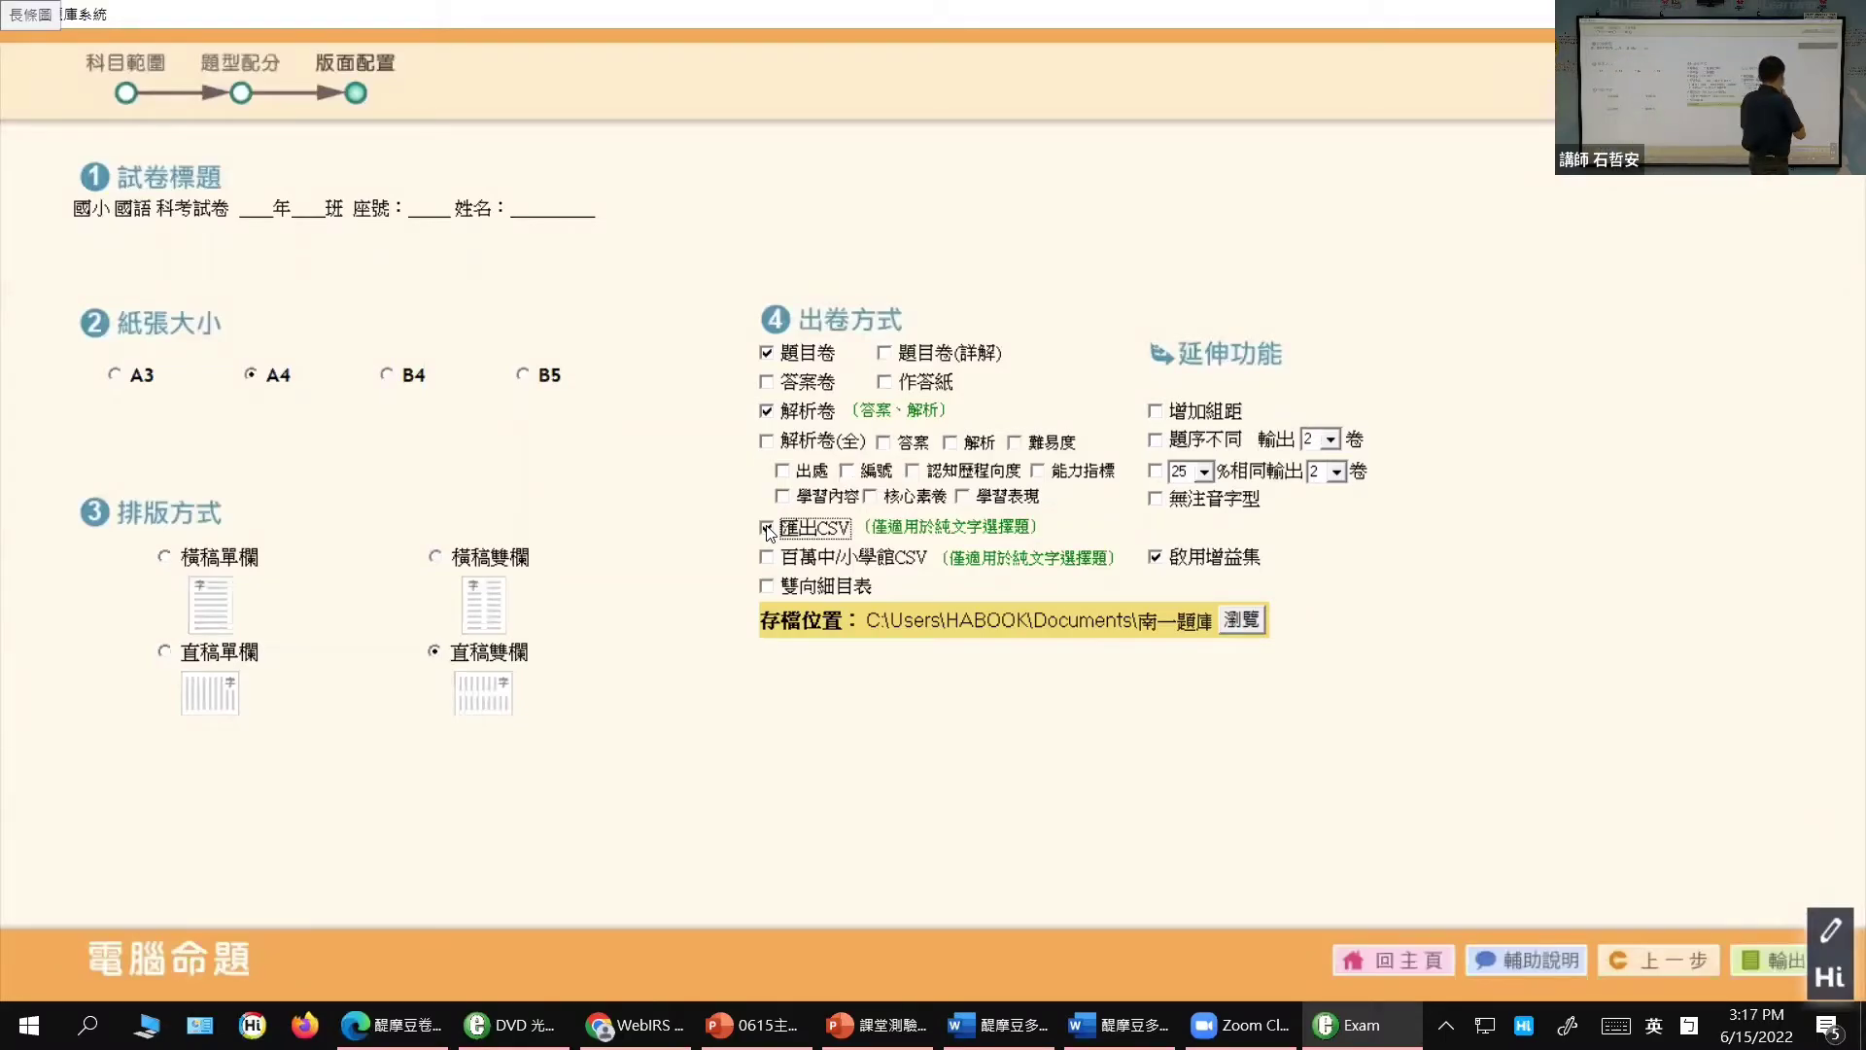
pyautogui.click(1765, 962)
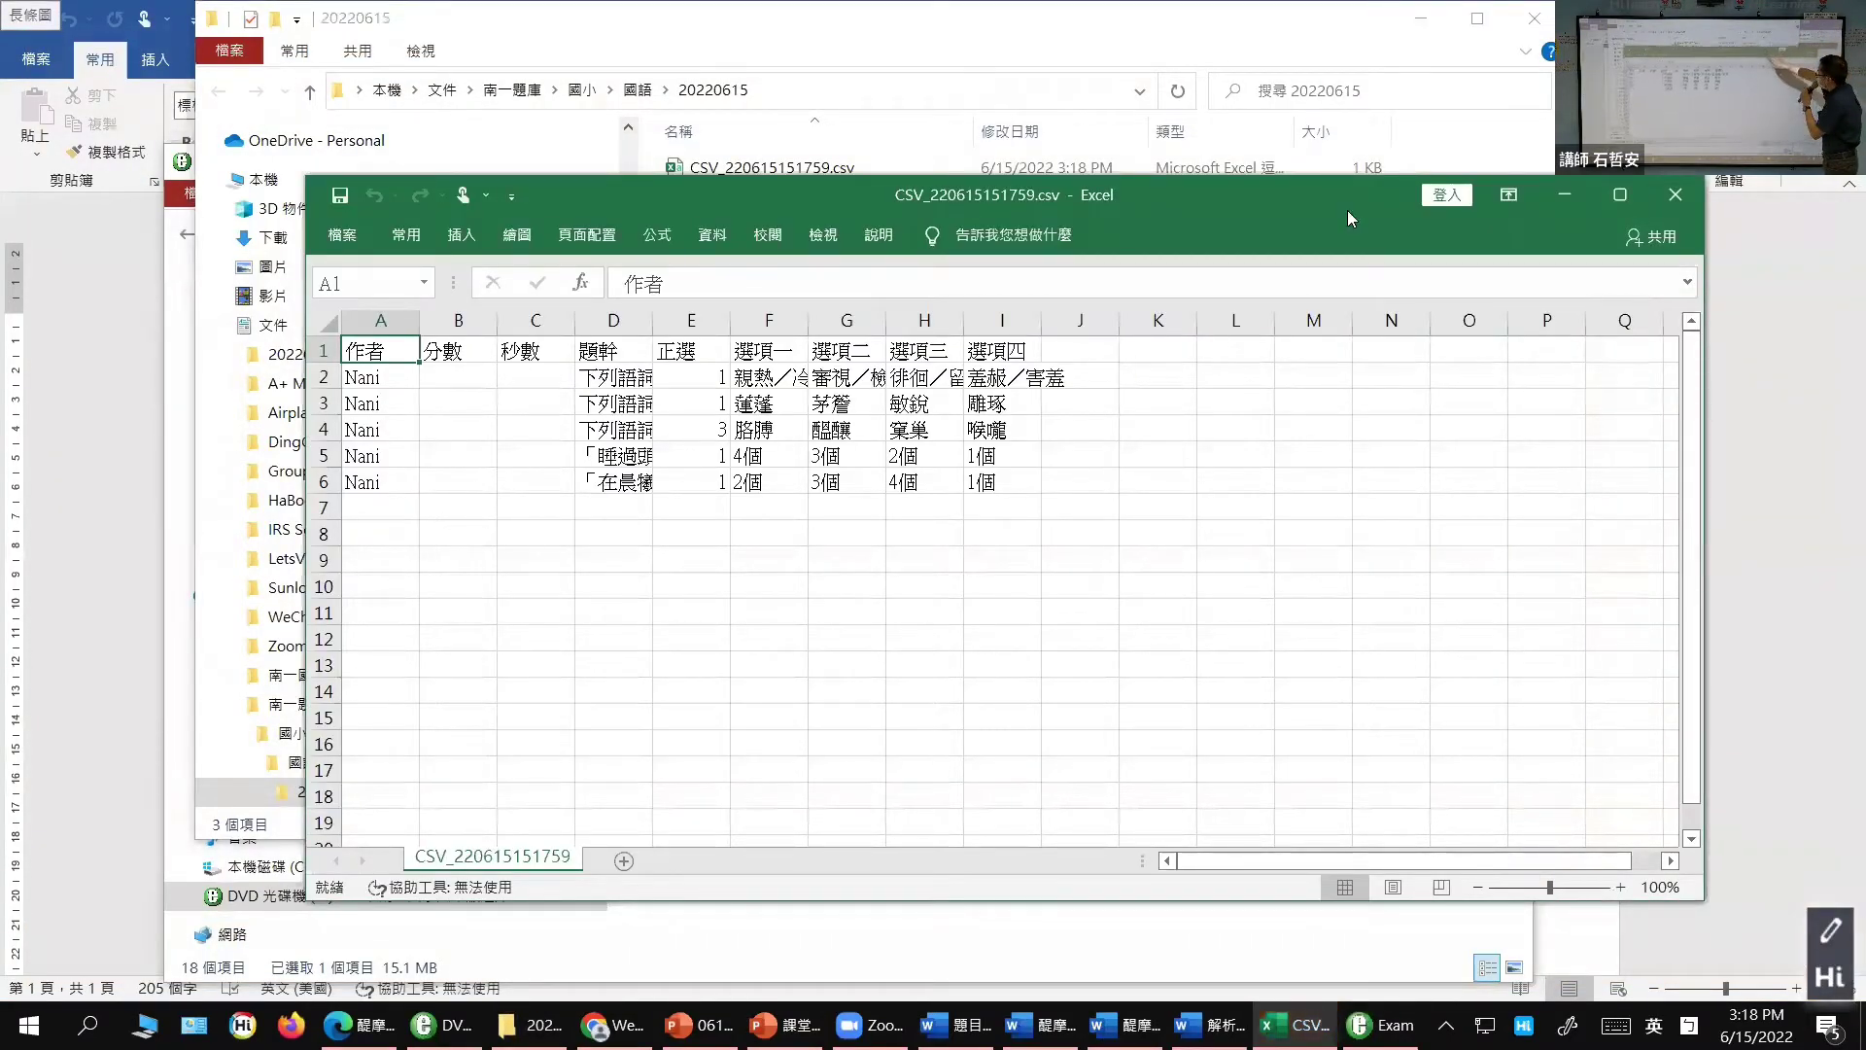
# Reopen the exported question CSV to review it, then close Excel and the 20220615 folder.
pyautogui.moveTo(1347, 206); pyautogui.dragTo(1312, 278)
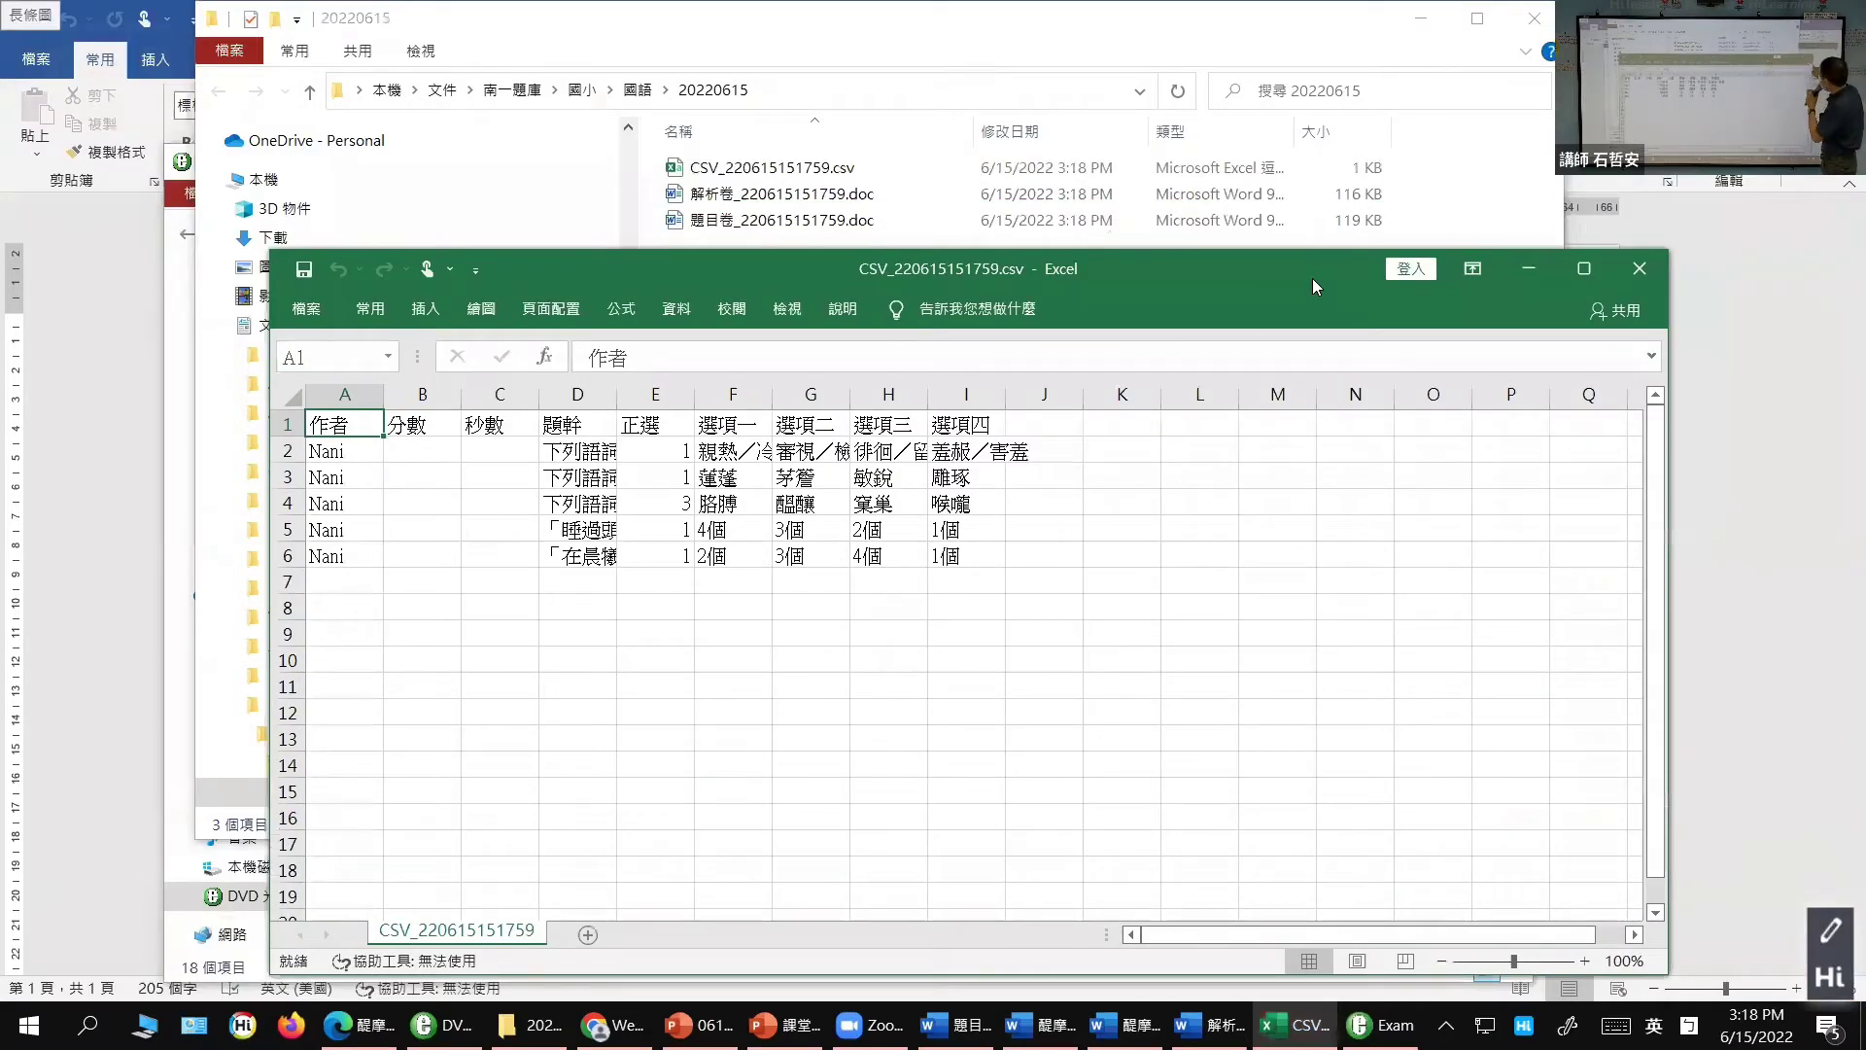
pyautogui.click(1630, 280)
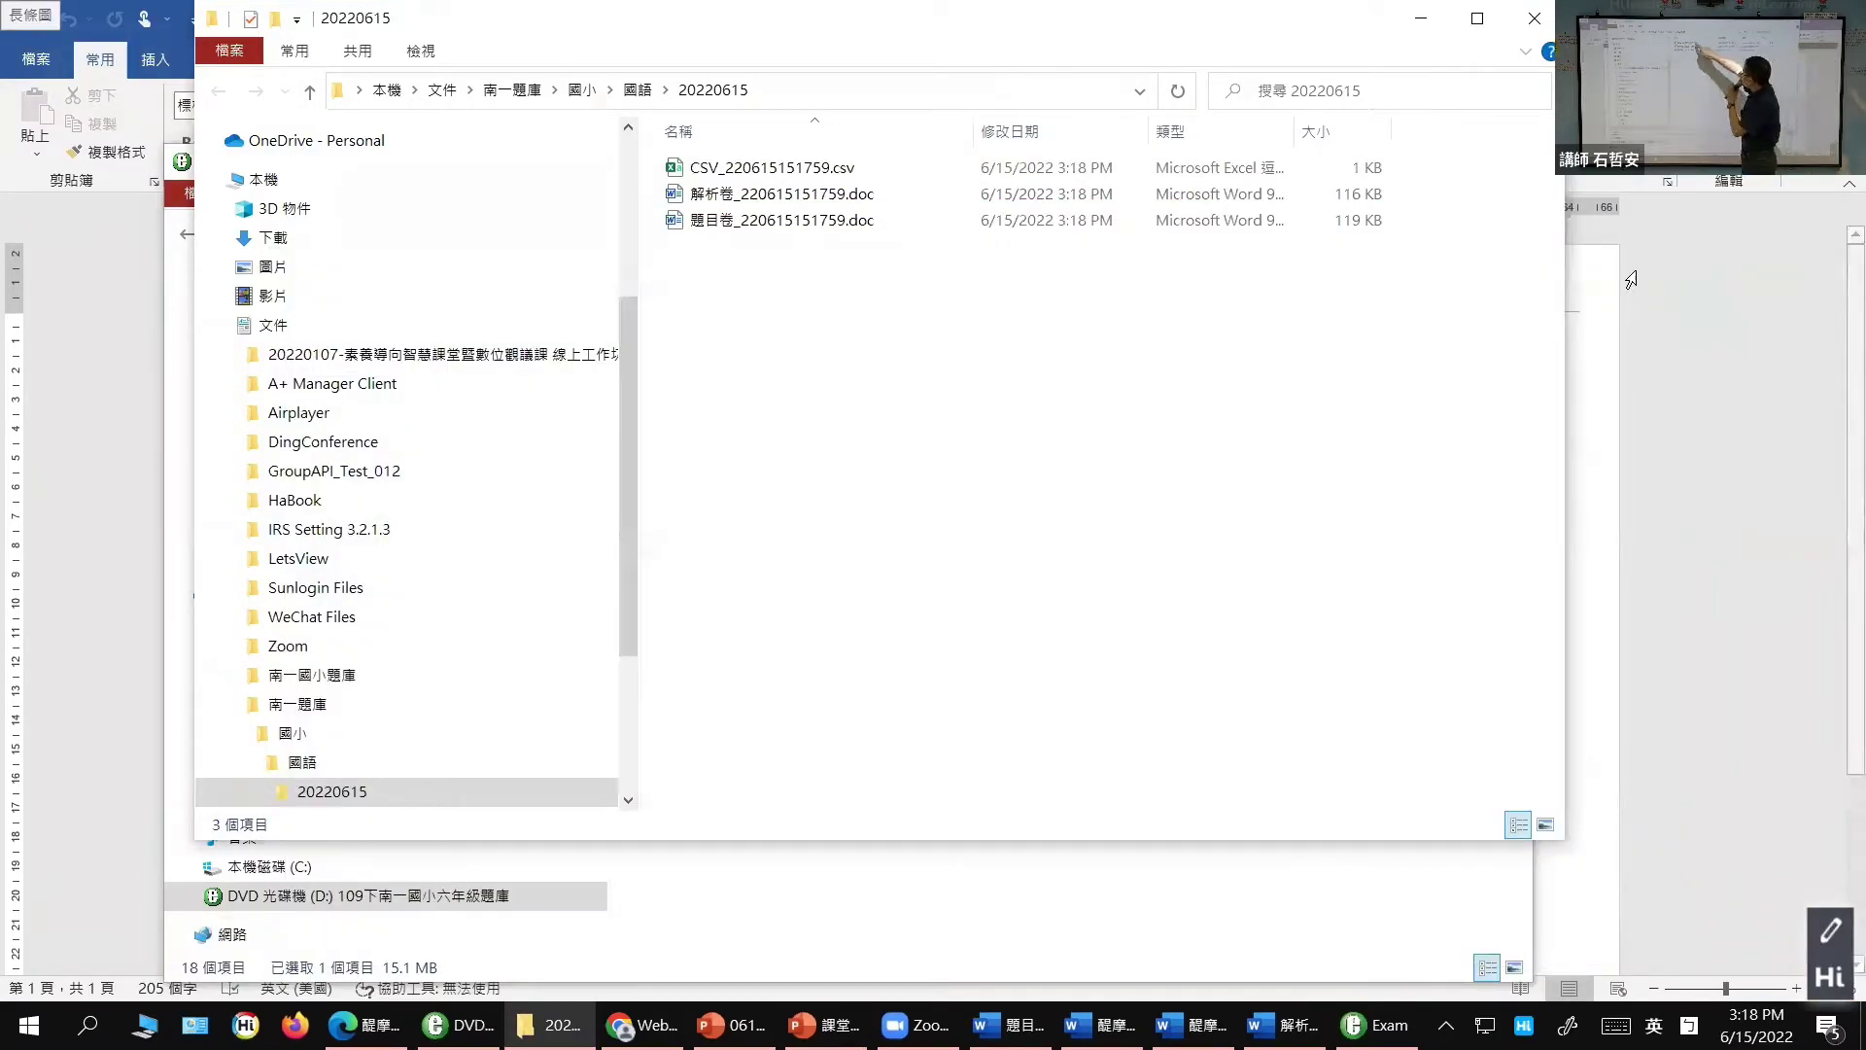
pyautogui.click(821, 171)
pyautogui.doubleClick(821, 171)
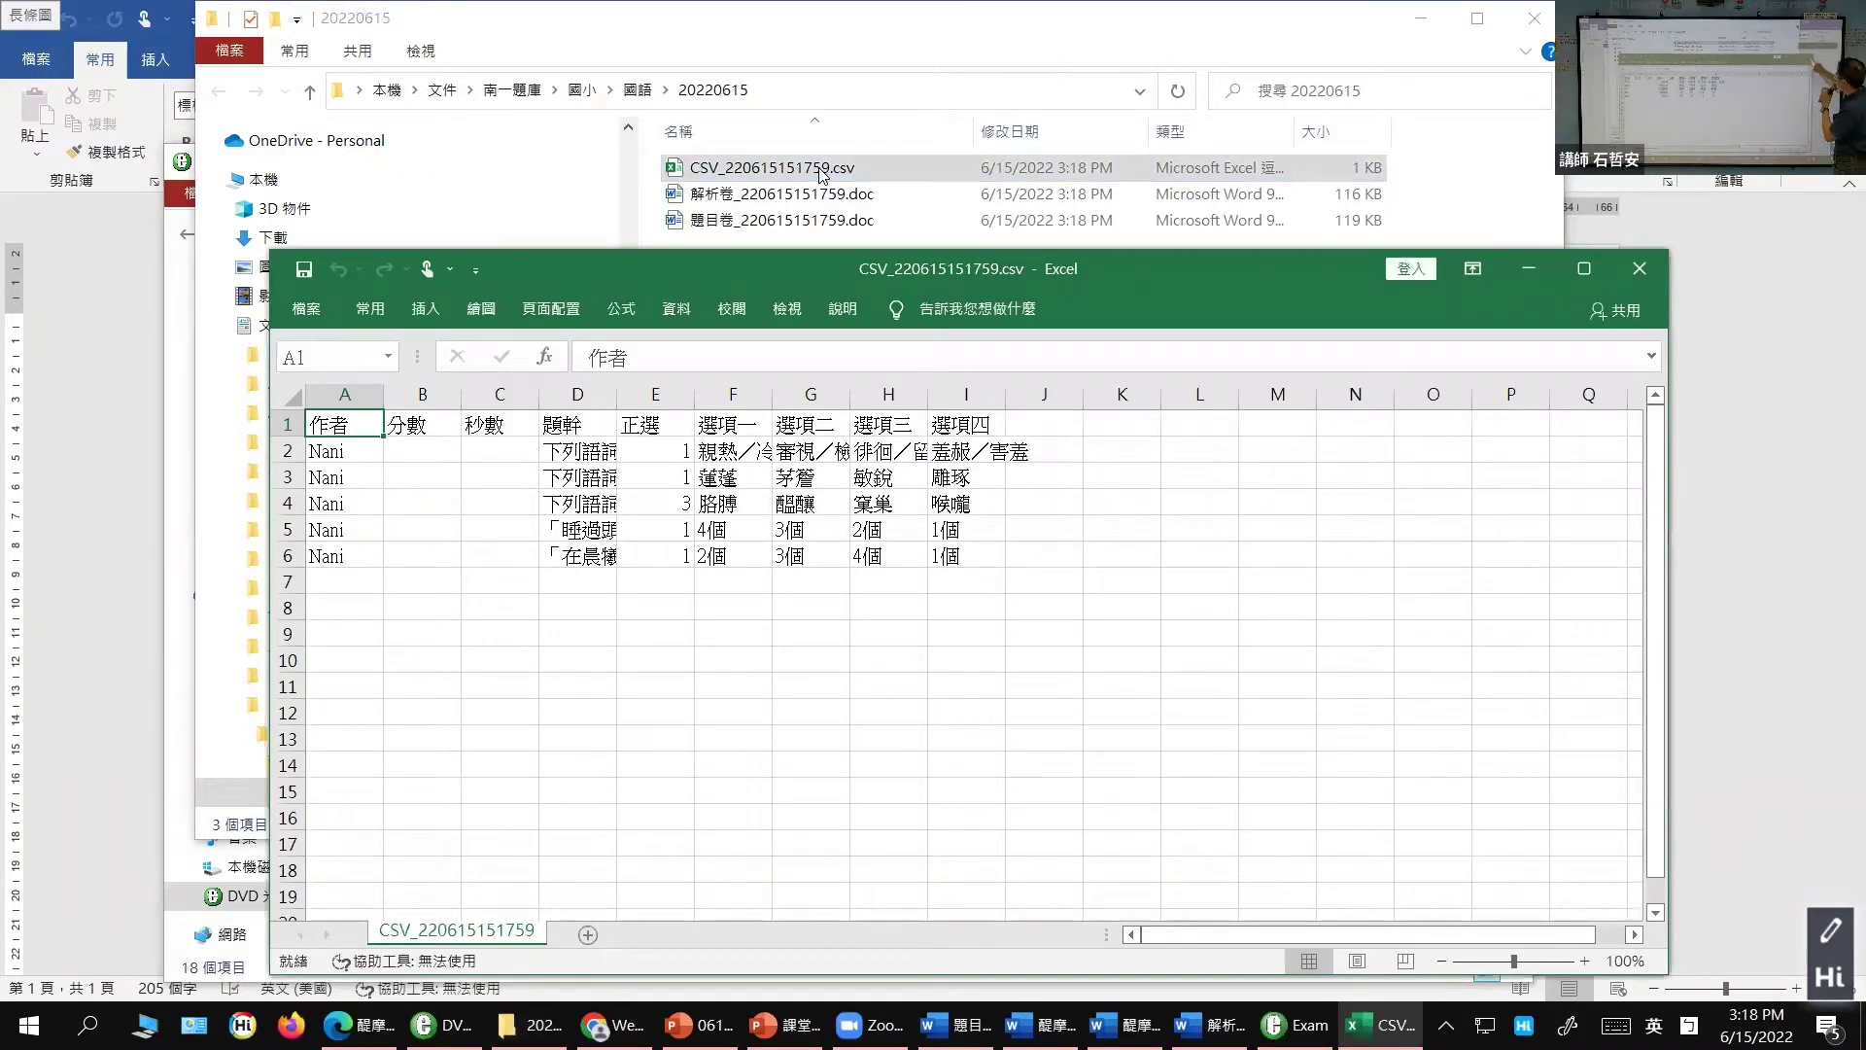
pyautogui.click(1638, 269)
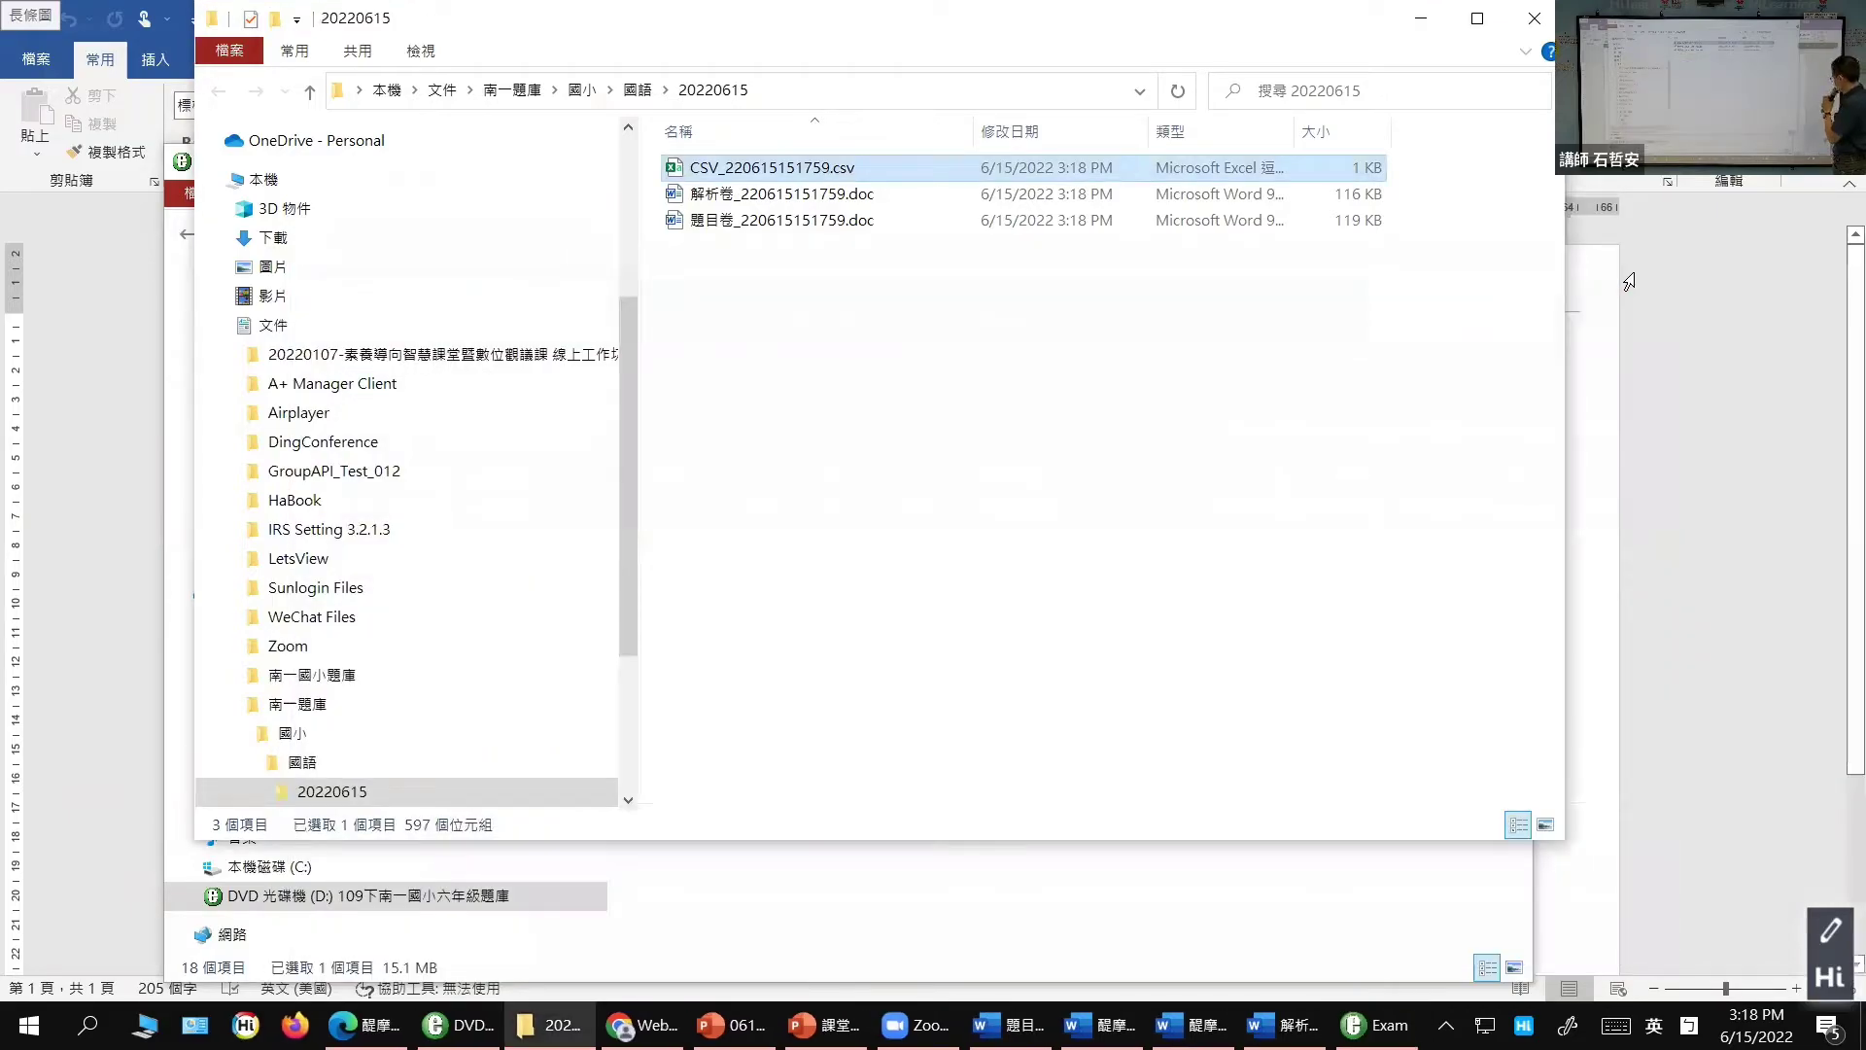
pyautogui.click(1534, 19)
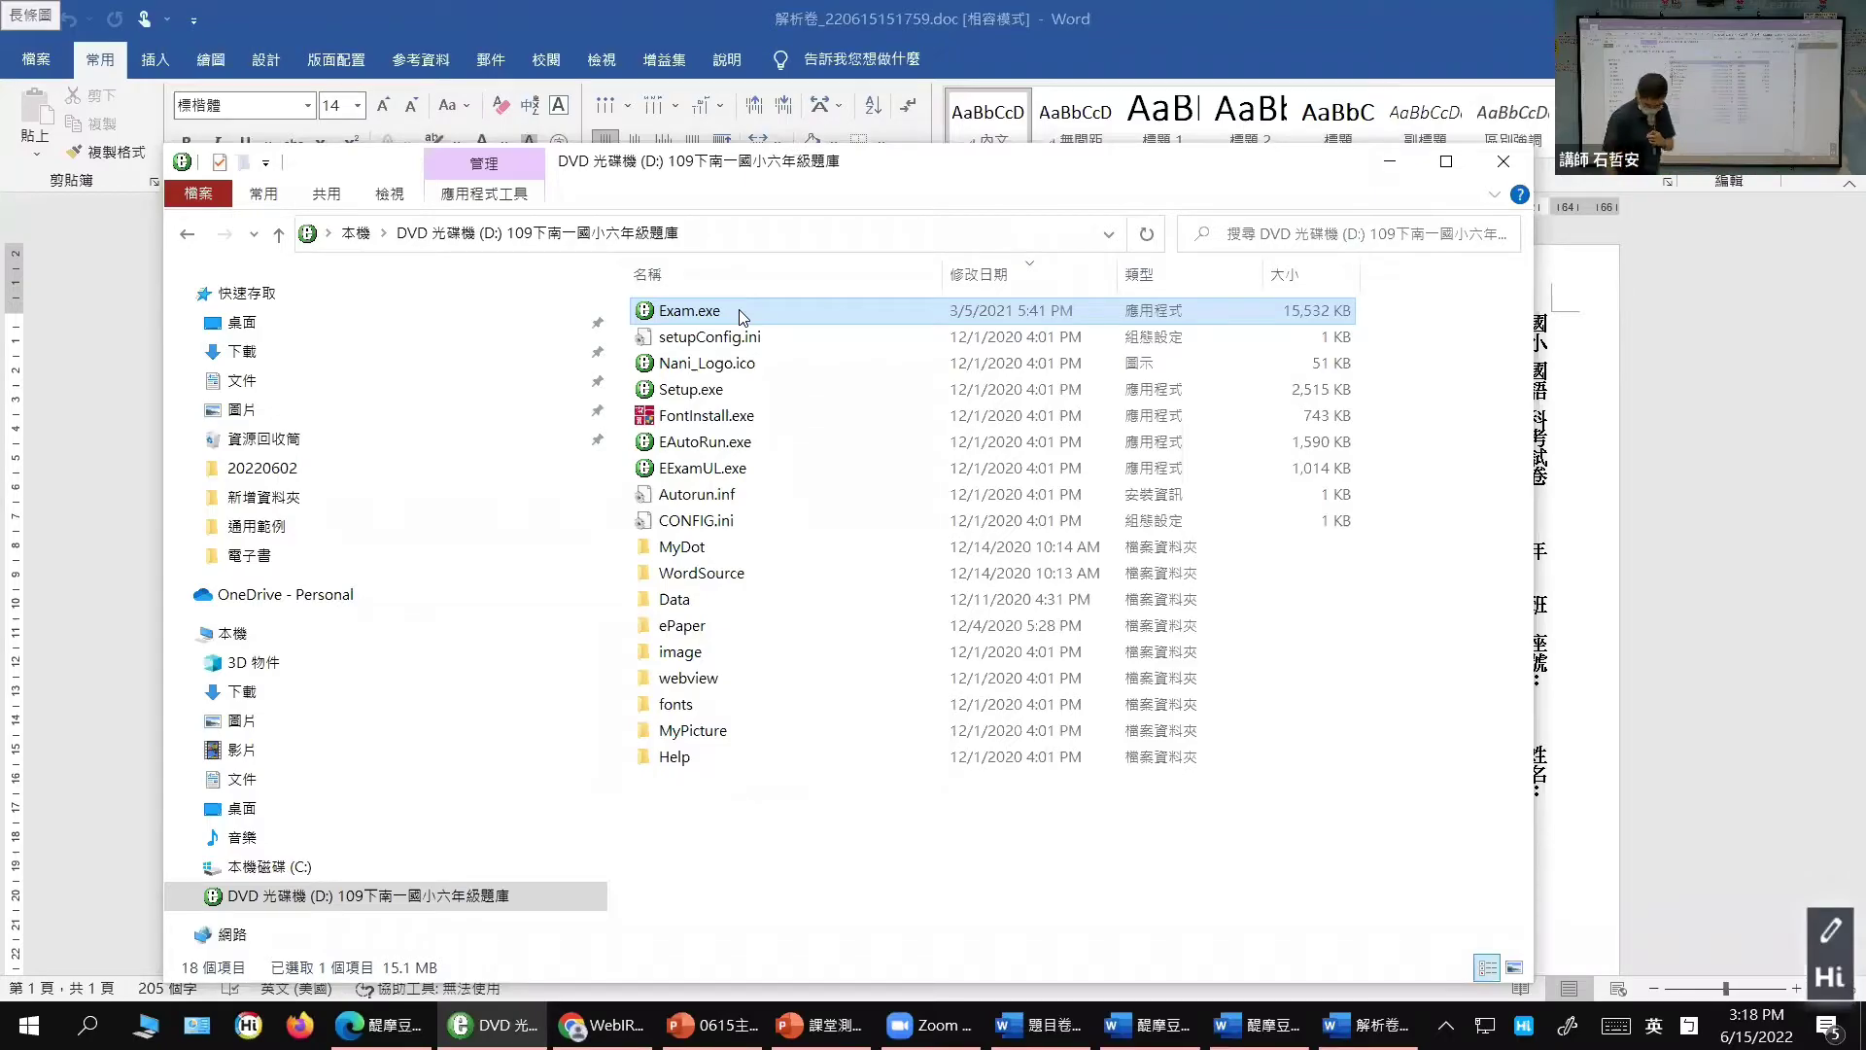
# Launch Exam.exe for a computer-generated quiz covering 109國語(十二) unit 4-0:那人在看書.
pyautogui.doubleClick(737, 309)
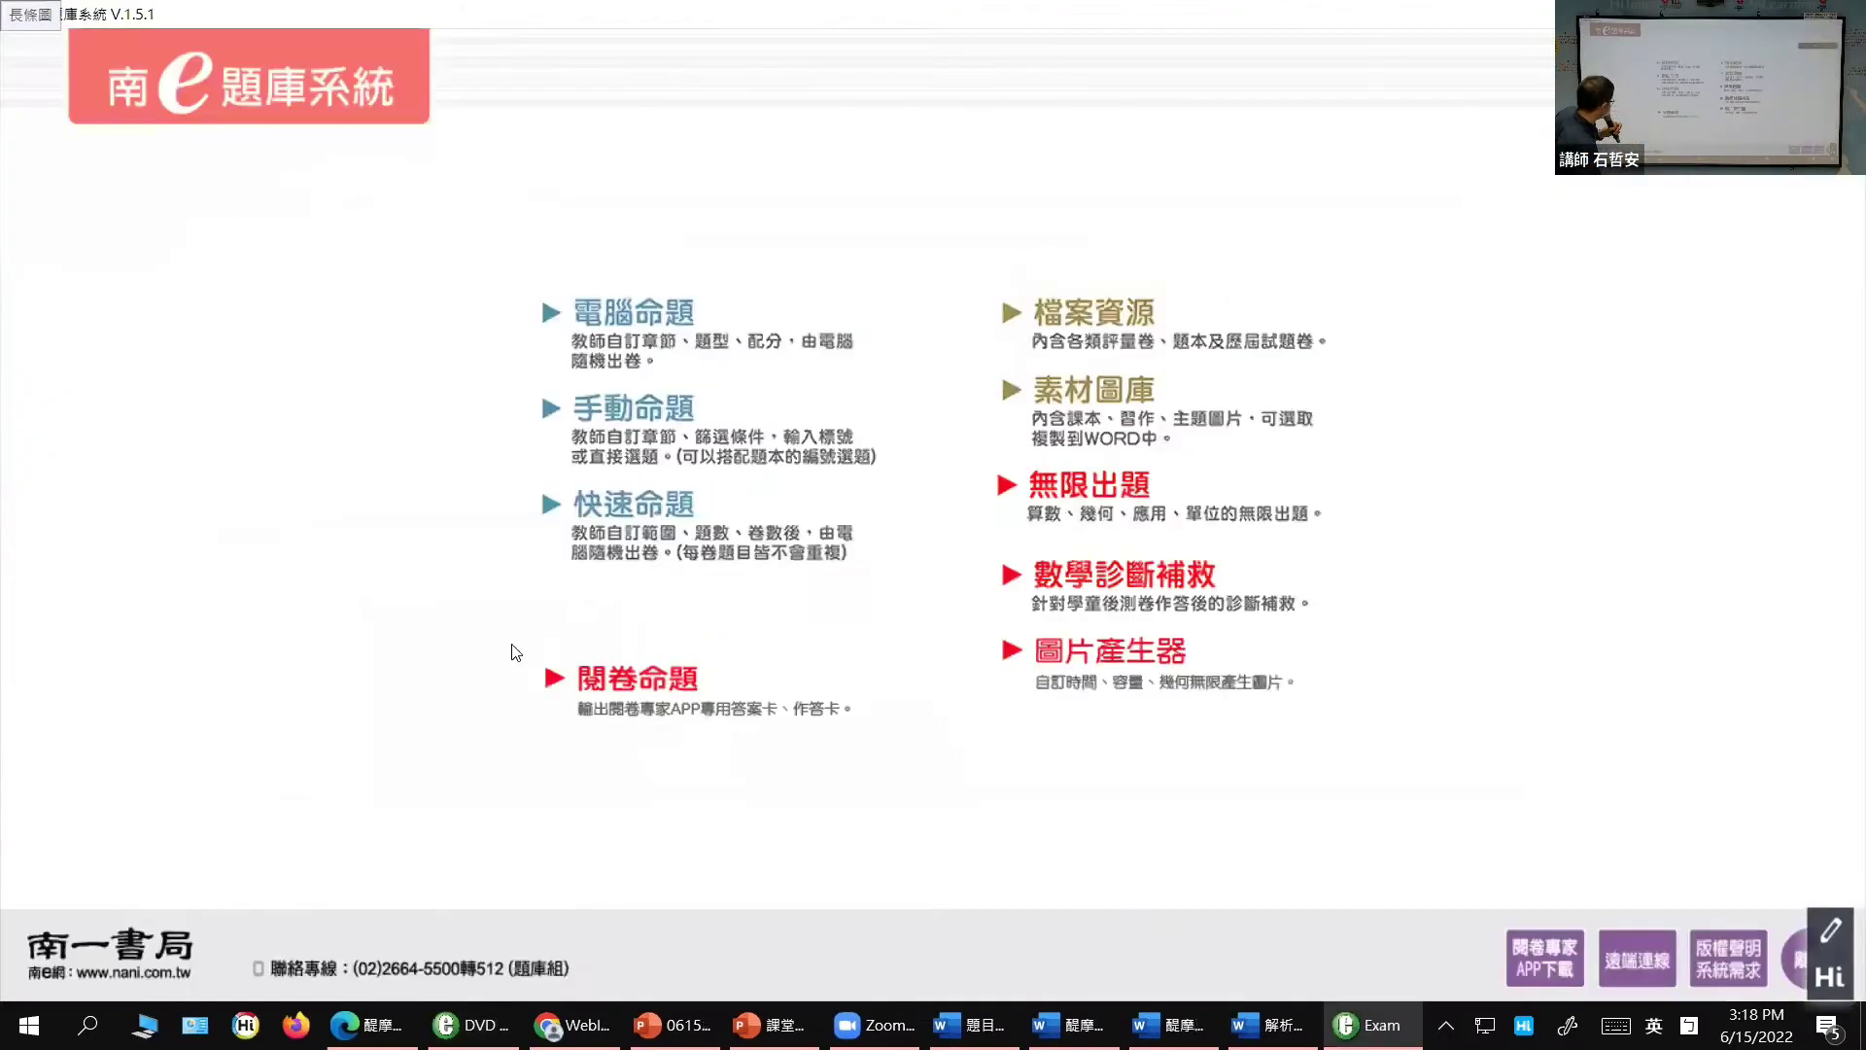
pyautogui.click(819, 376)
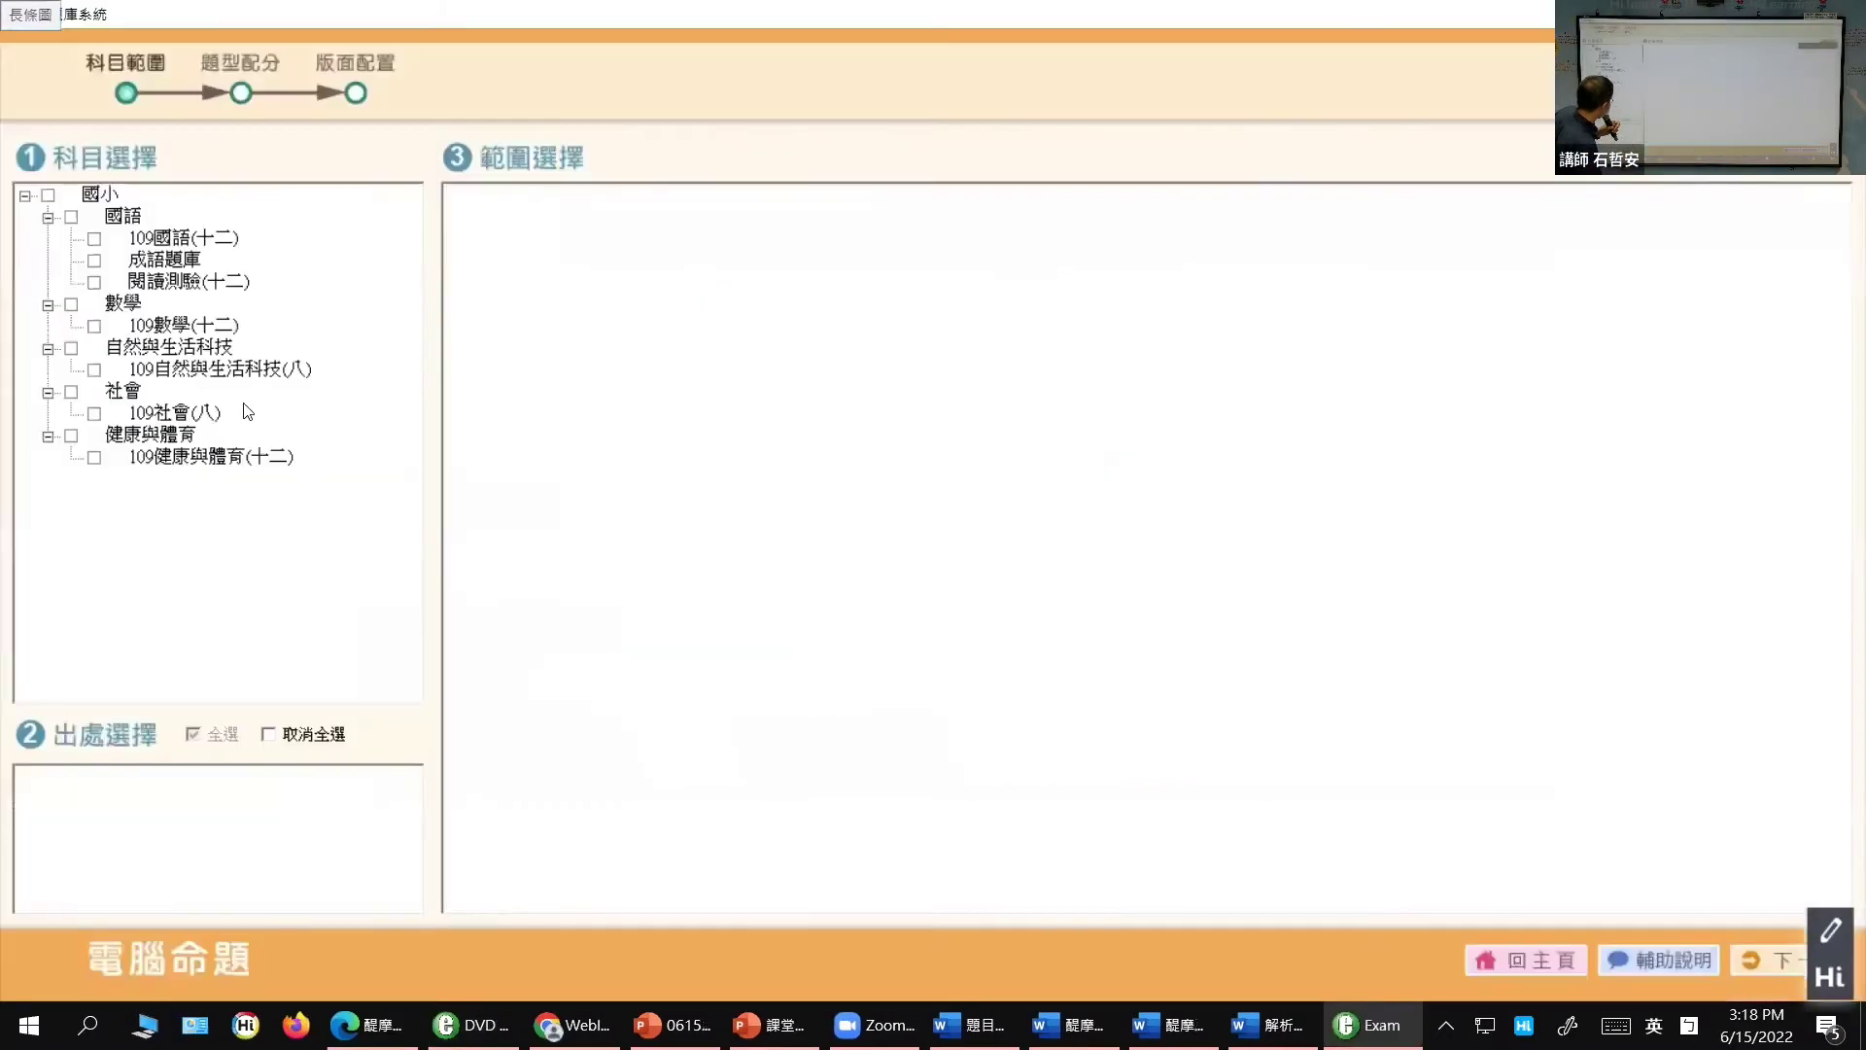
pyautogui.click(161, 241)
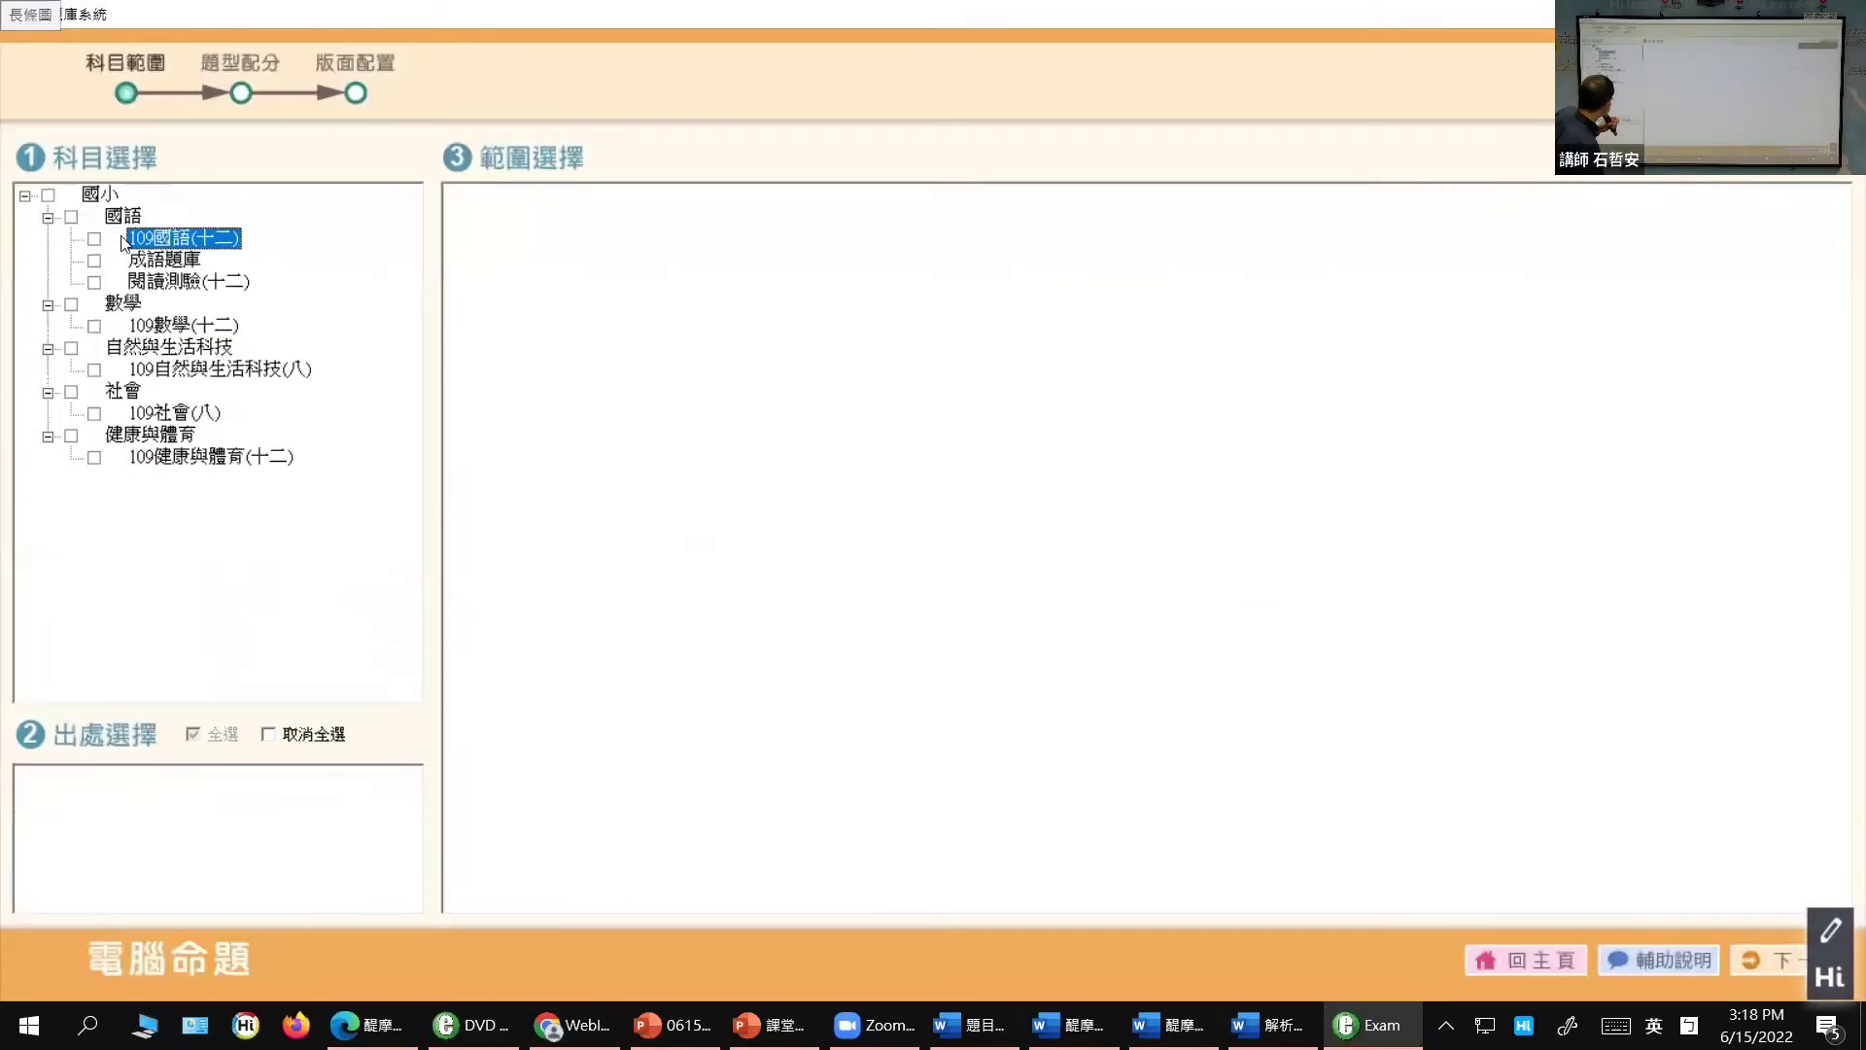
pyautogui.click(95, 239)
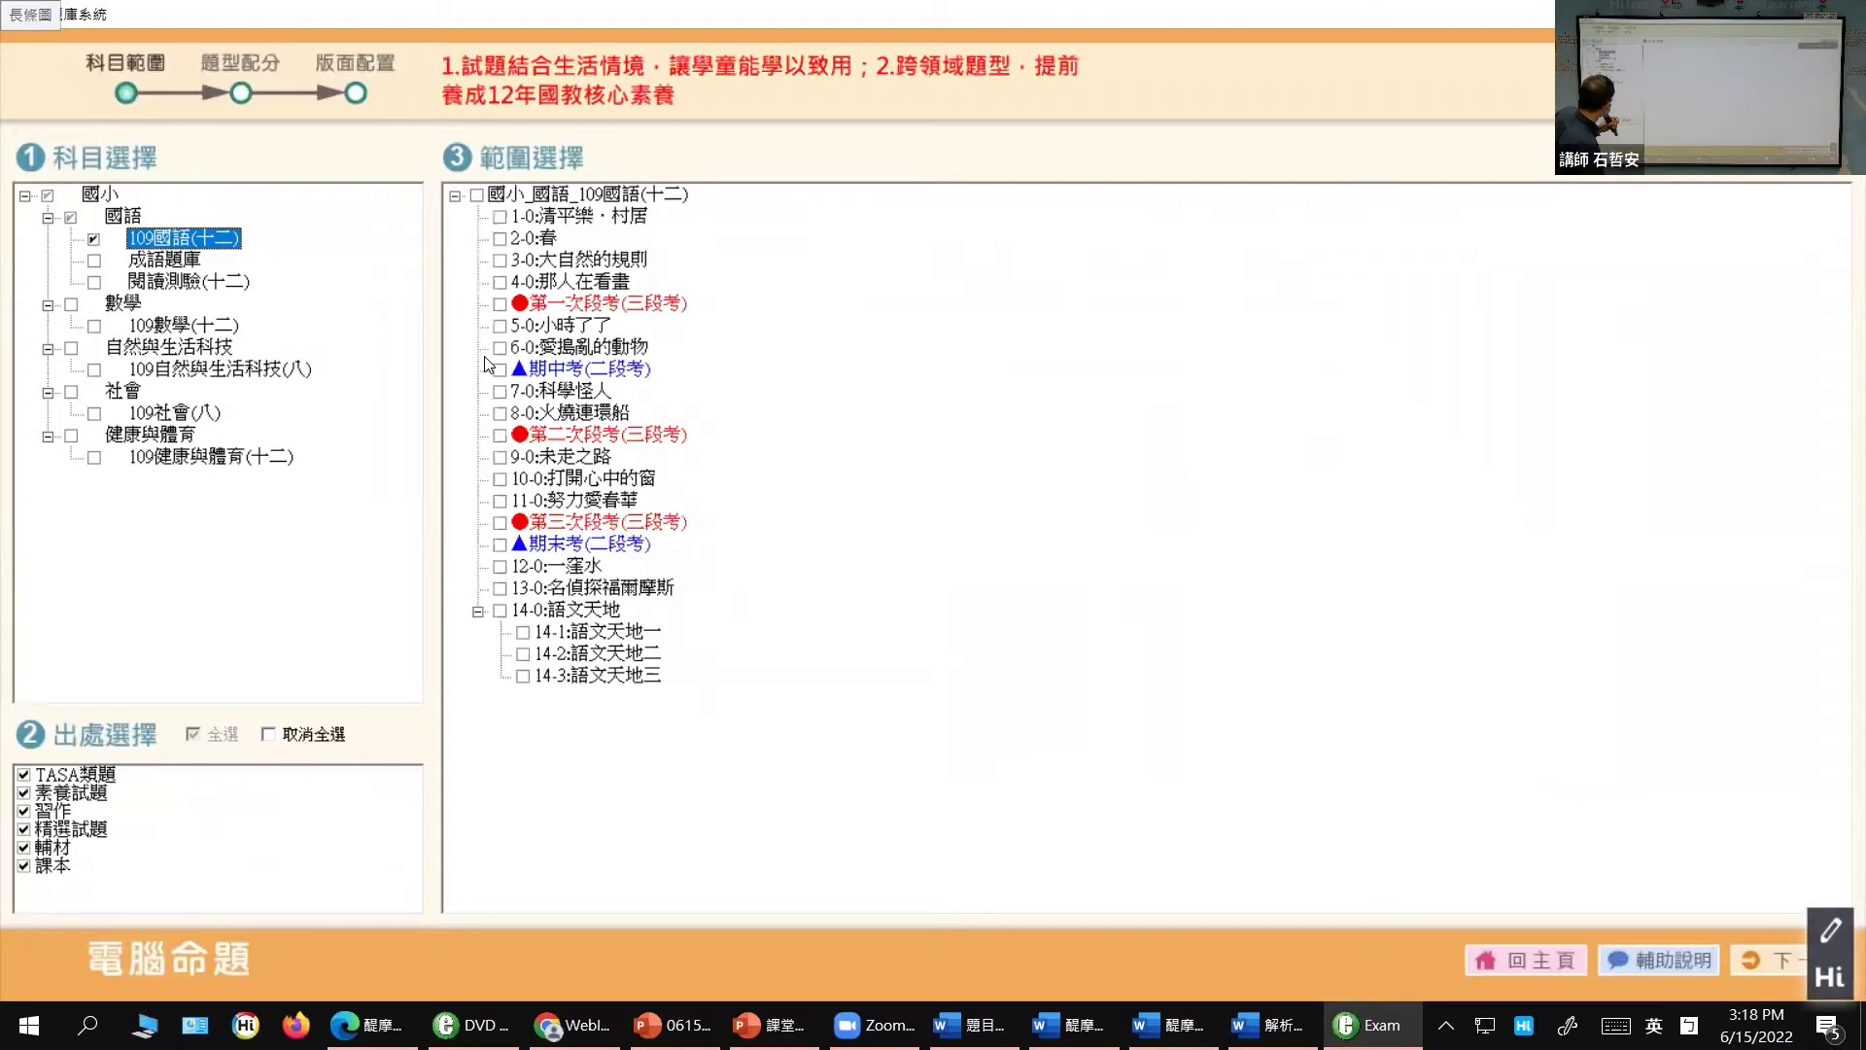
pyautogui.click(501, 284)
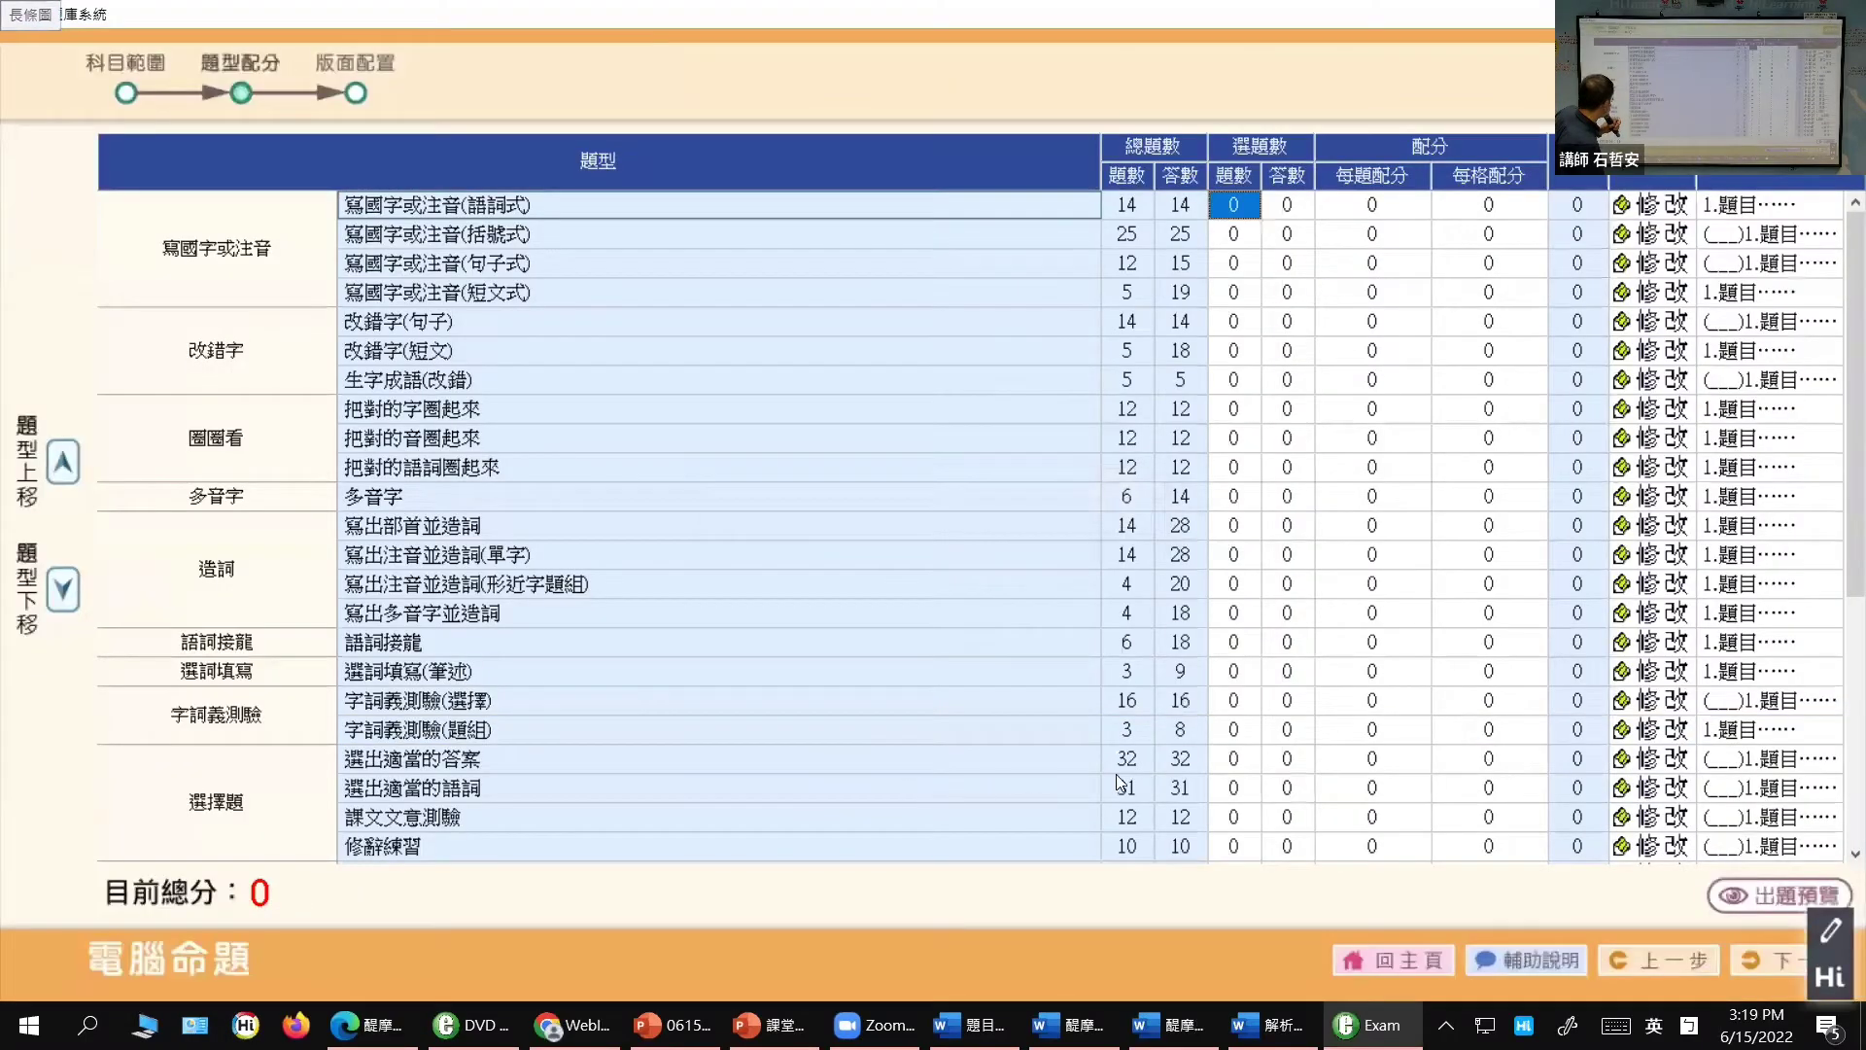
# Set 5 questions at 10 points each for 選出適當的答案 and 選出適當的語詞.
pyautogui.click(1238, 762)
pyautogui.scroll(-3, 1242, 768)
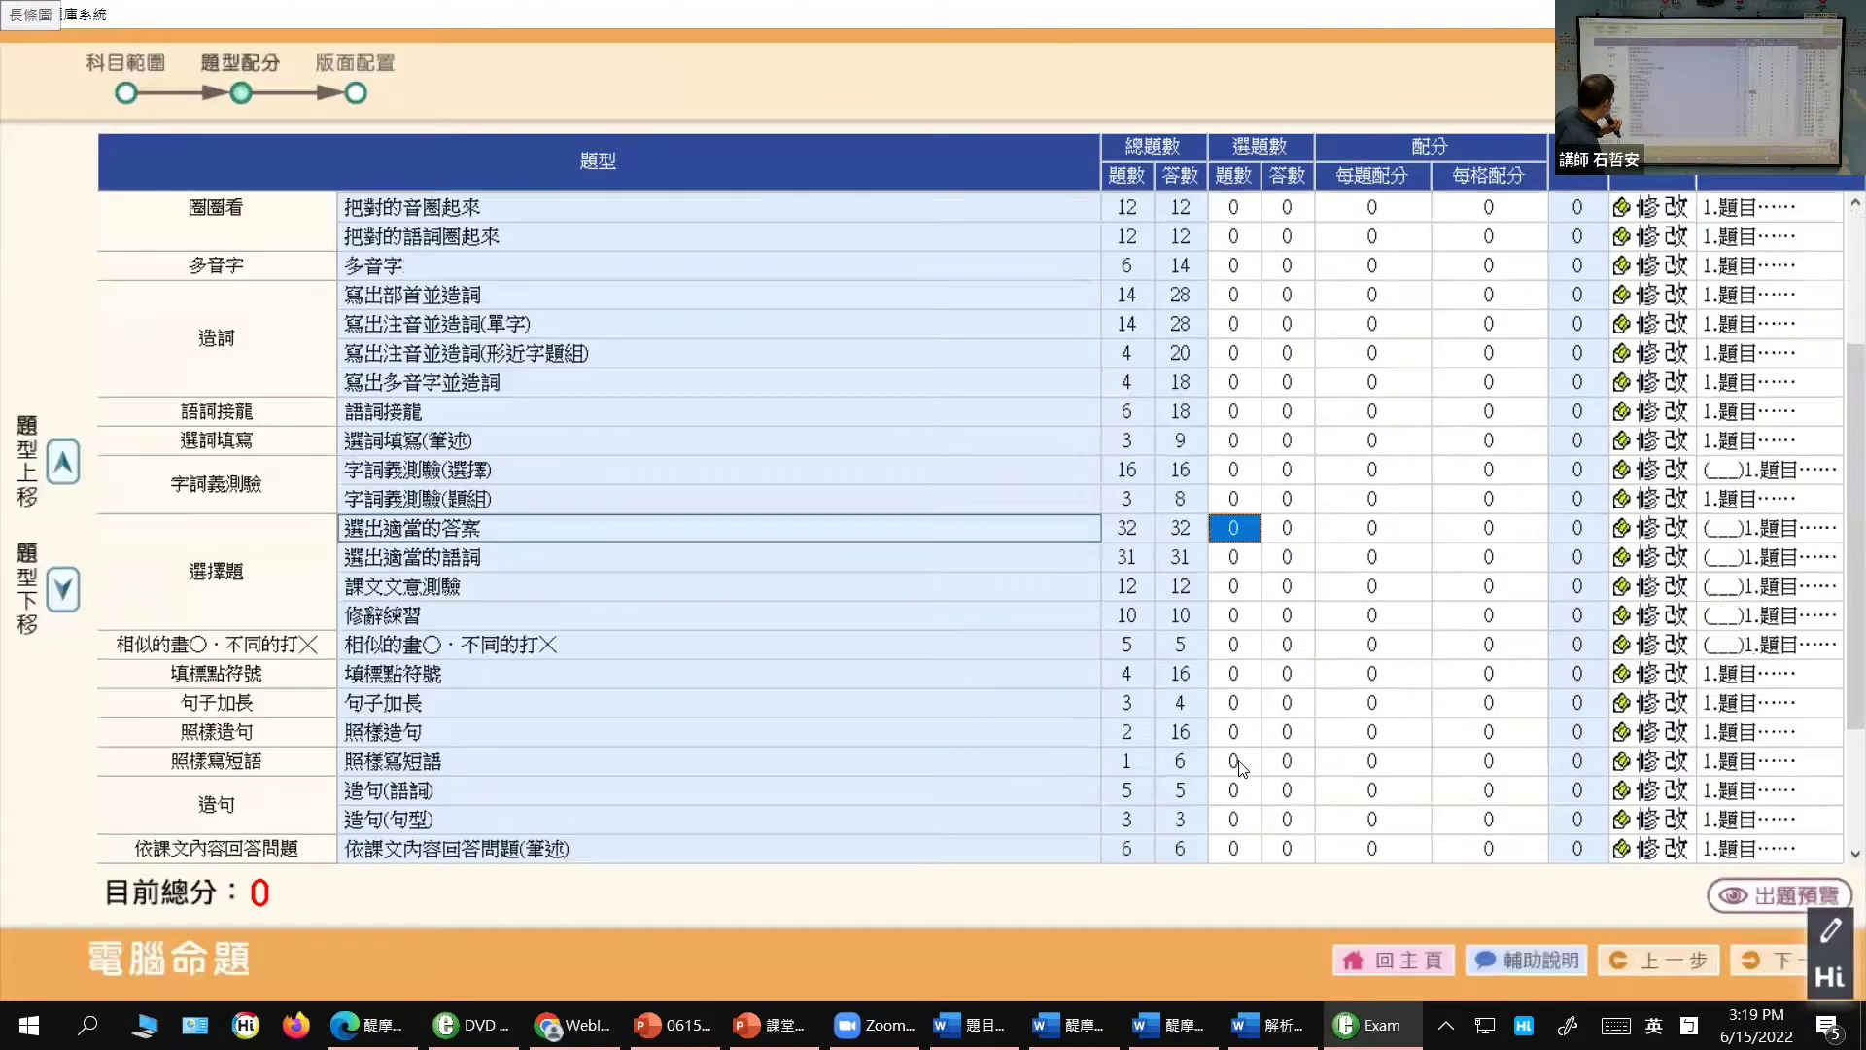
pyautogui.write('5')
pyautogui.click(1257, 553)
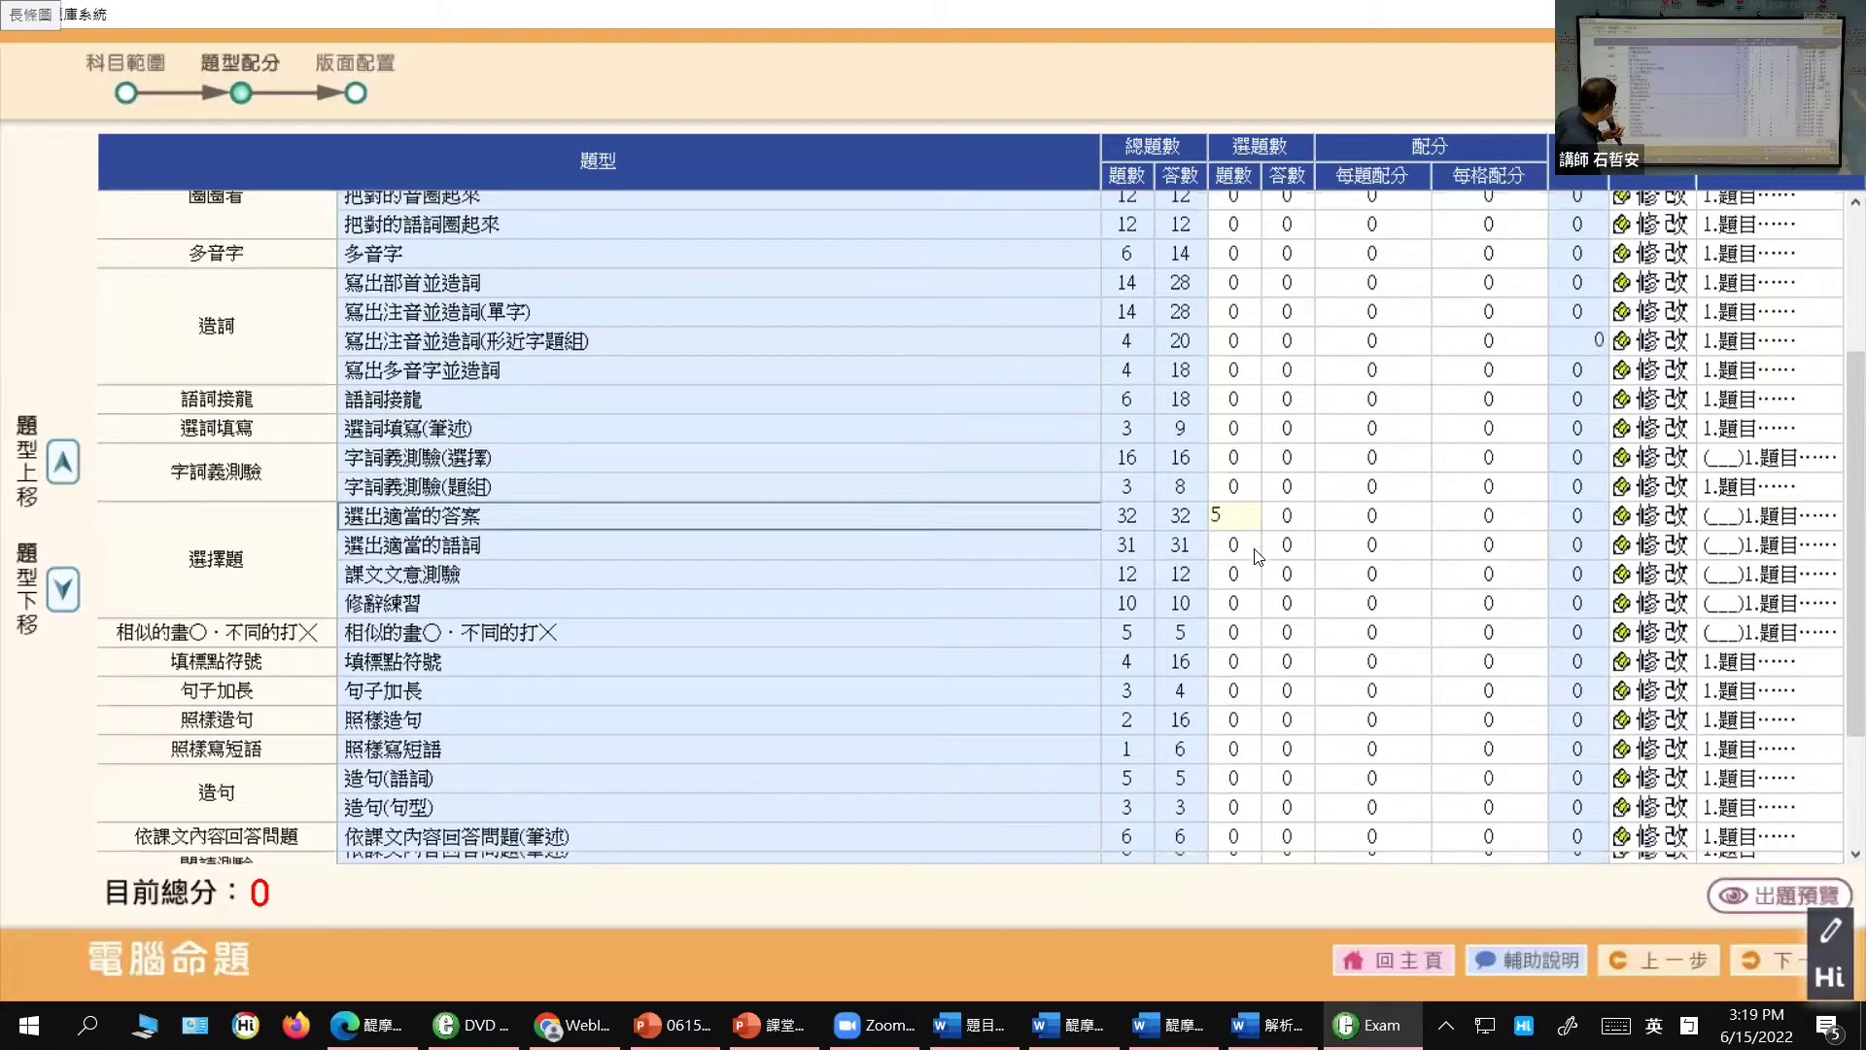
pyautogui.write('5')
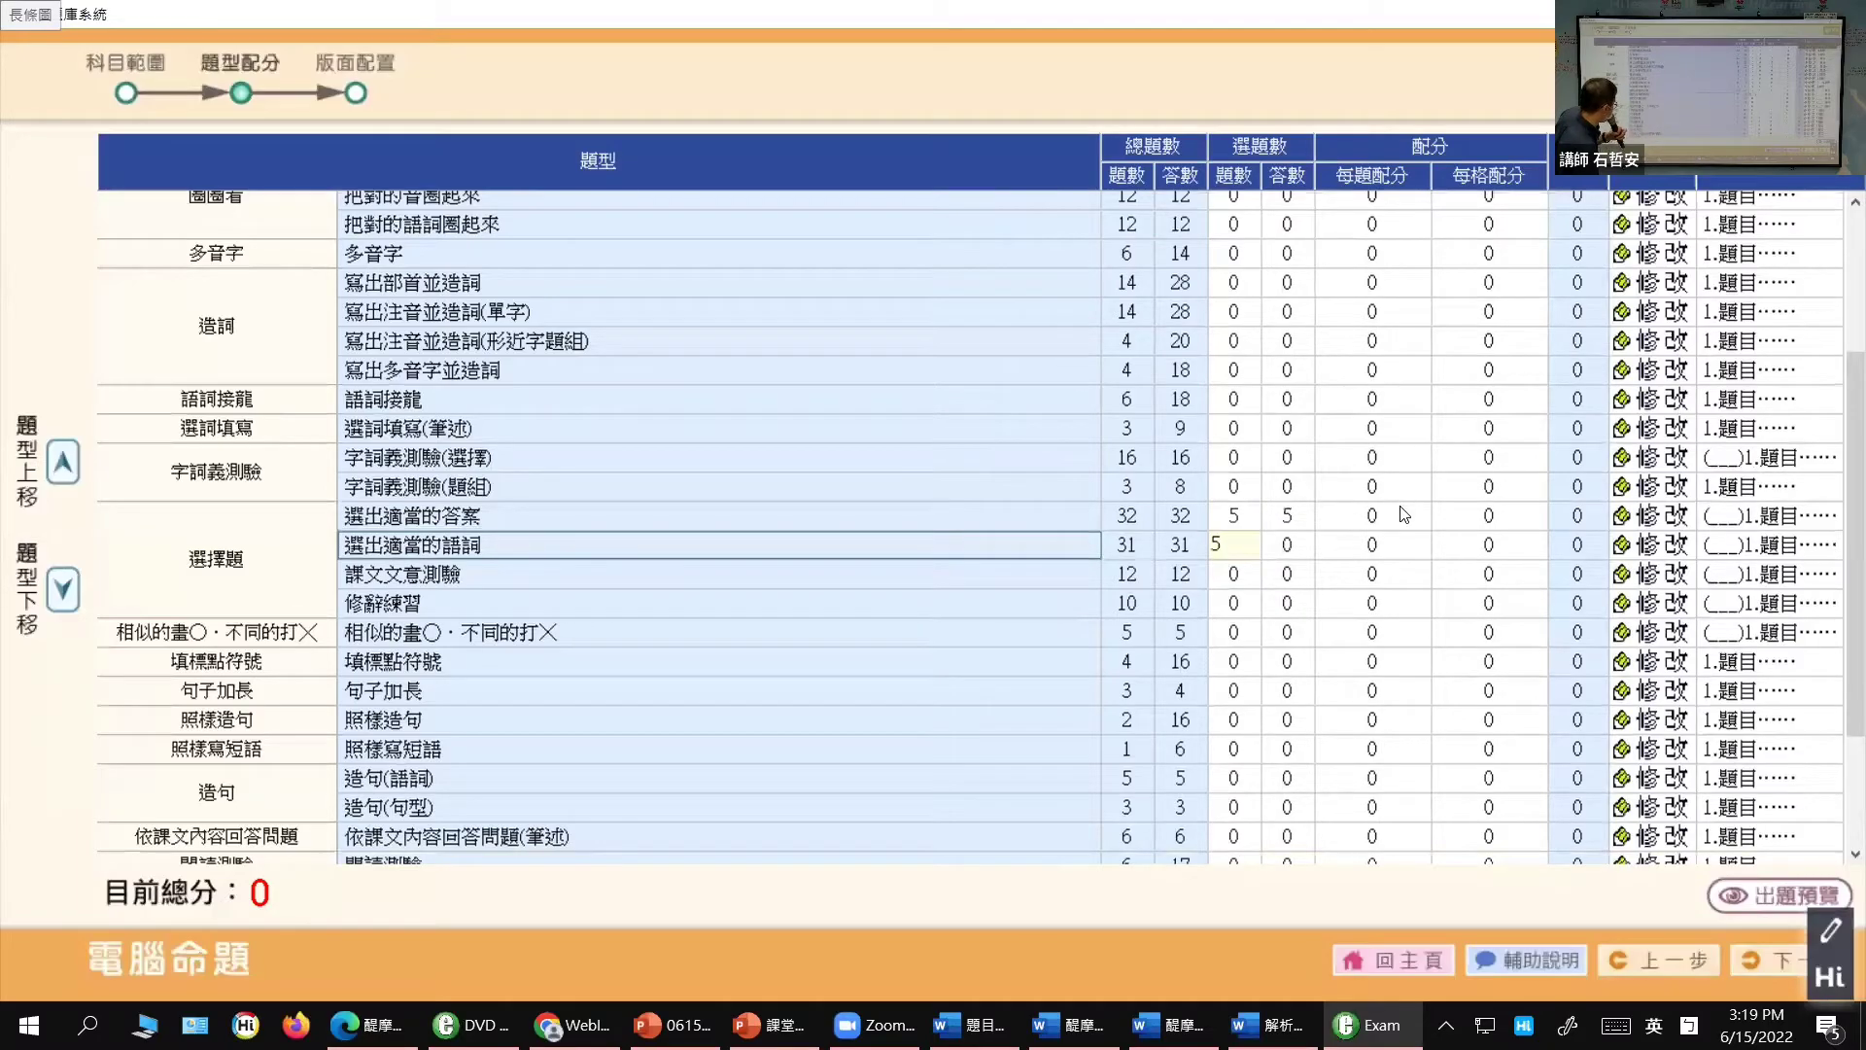
pyautogui.click(1403, 515)
pyautogui.write('10')
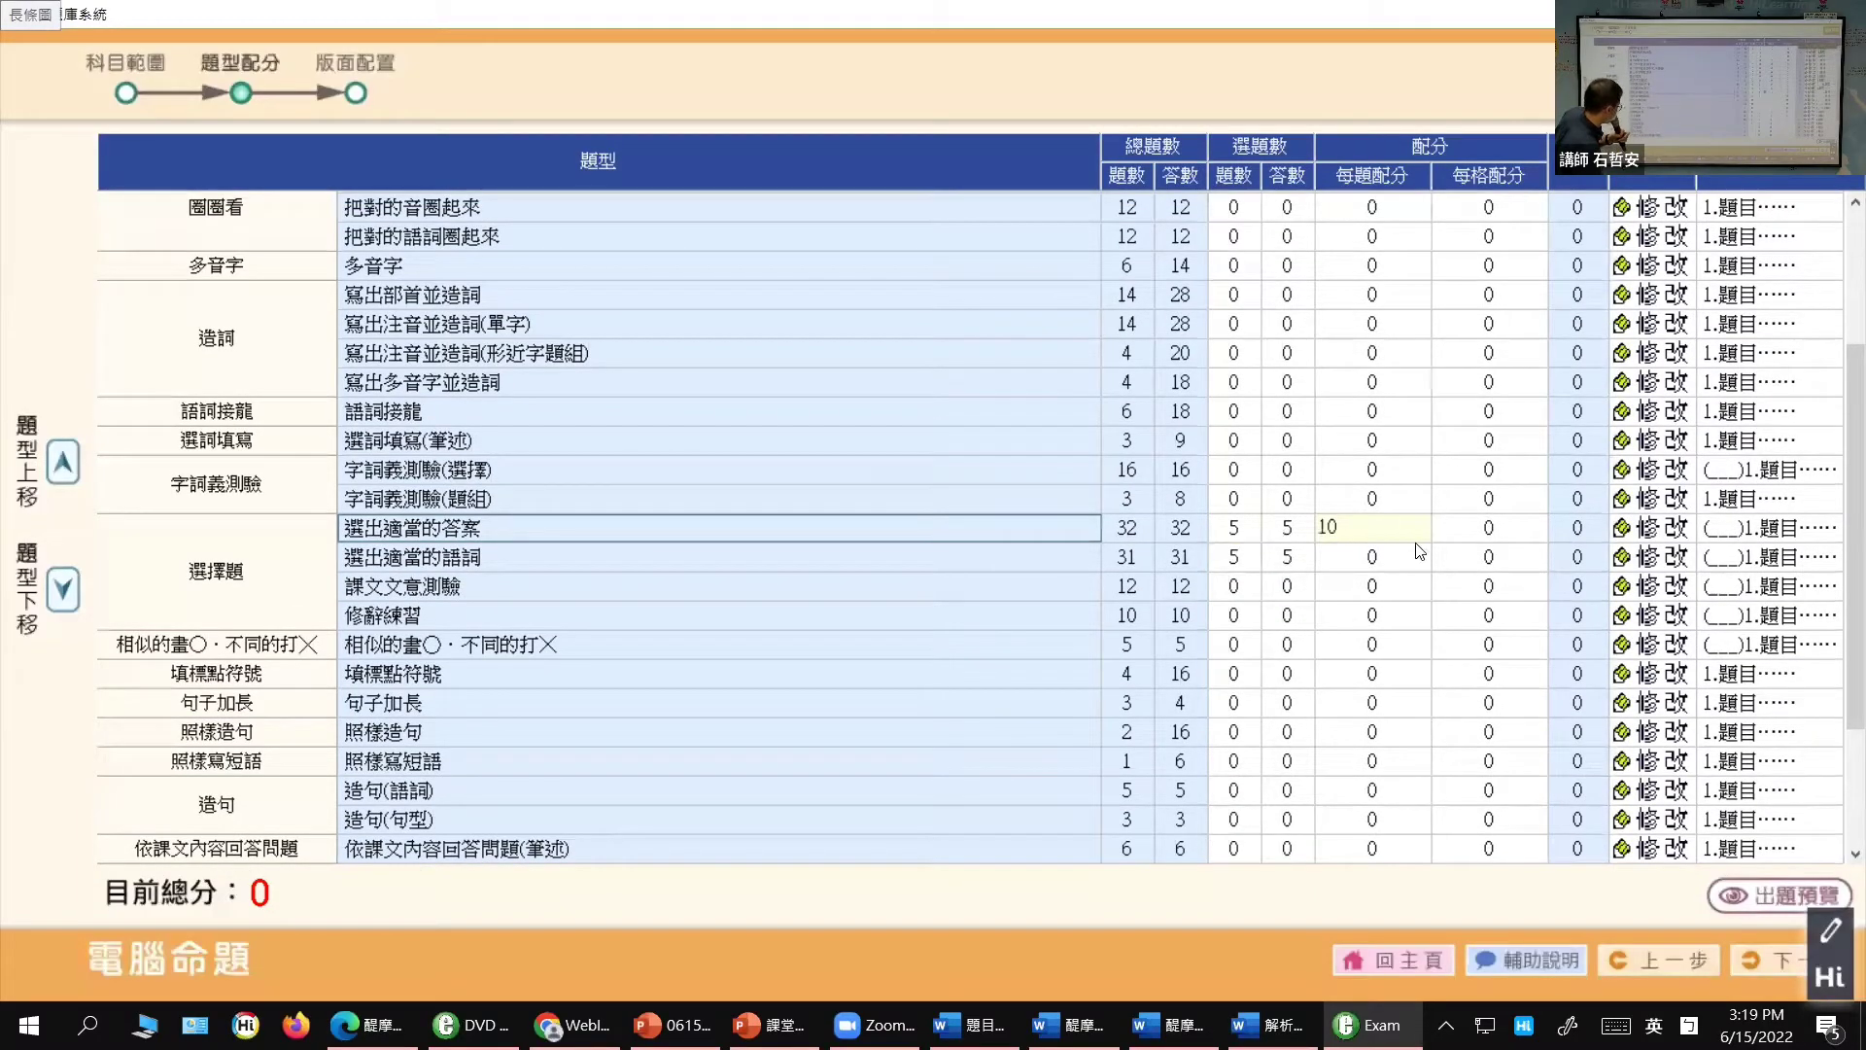
pyautogui.click(1411, 566)
pyautogui.write('10')
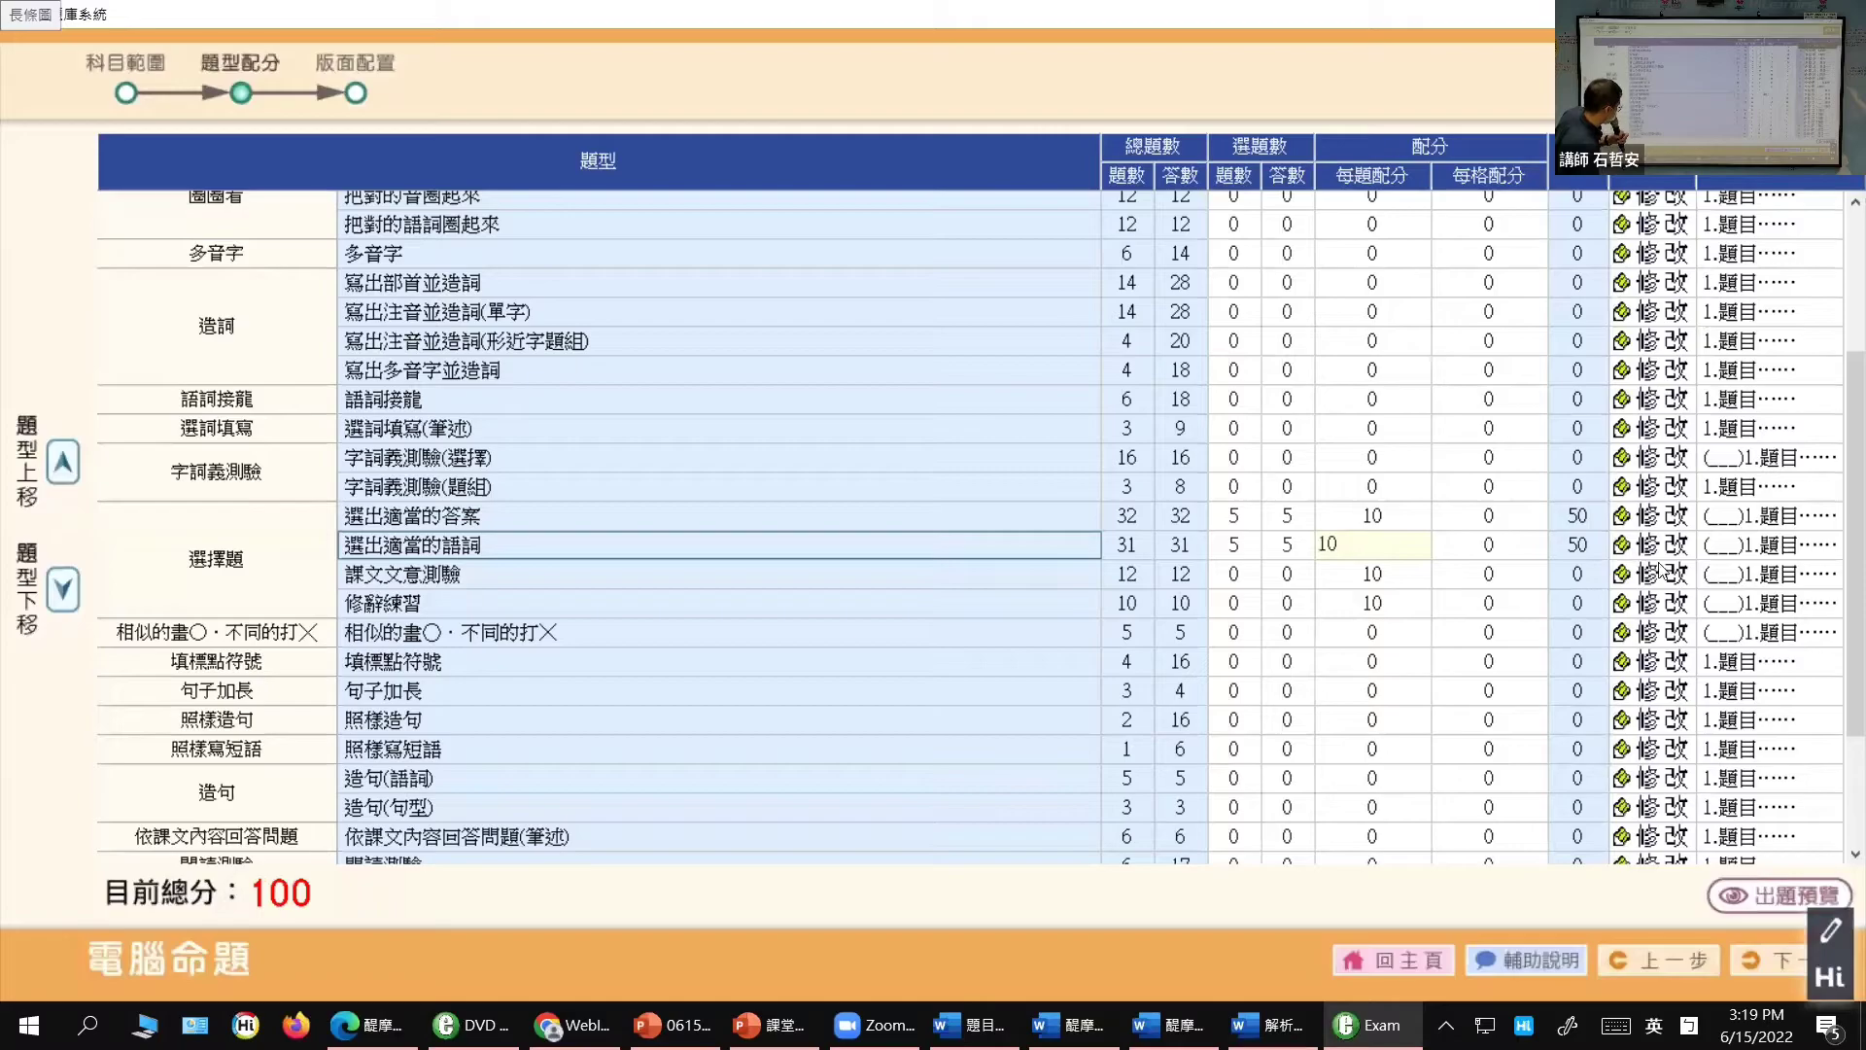
# Enable 匯出CSV in the layout settings and output the new quiz papers.
pyautogui.click(1754, 959)
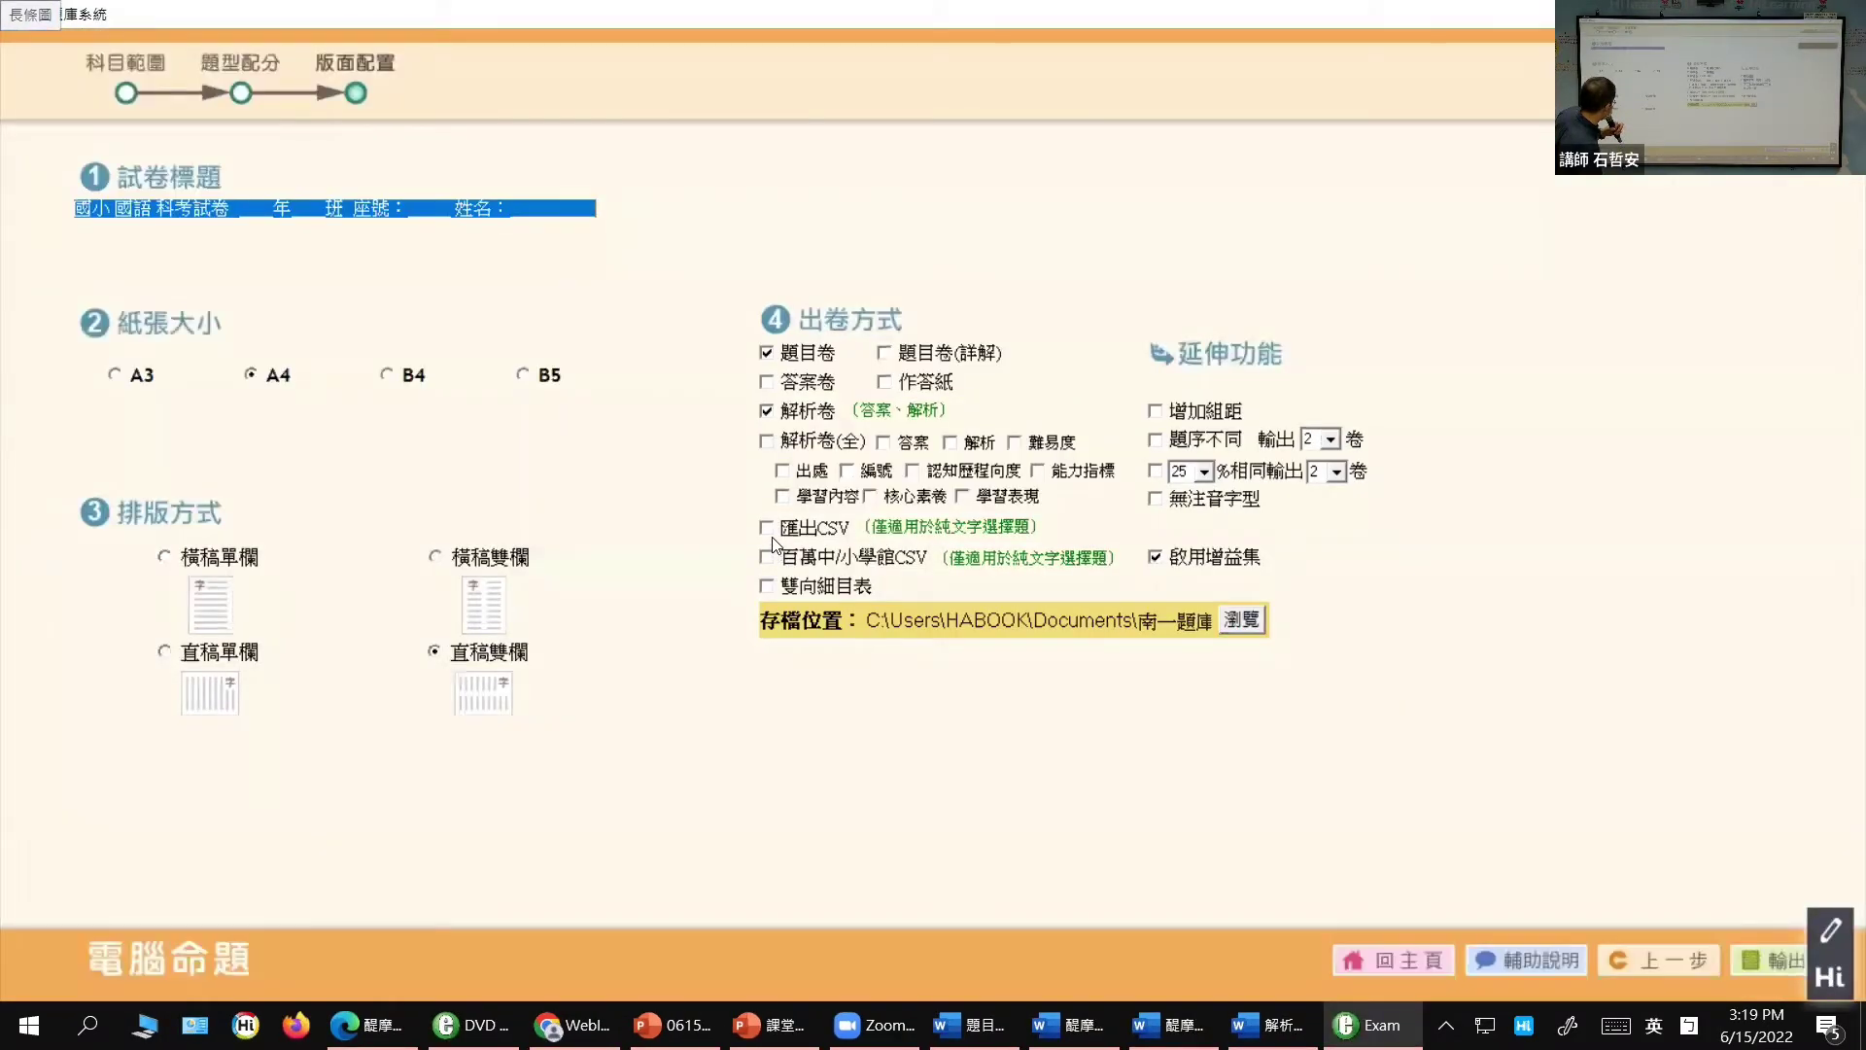
pyautogui.click(773, 537)
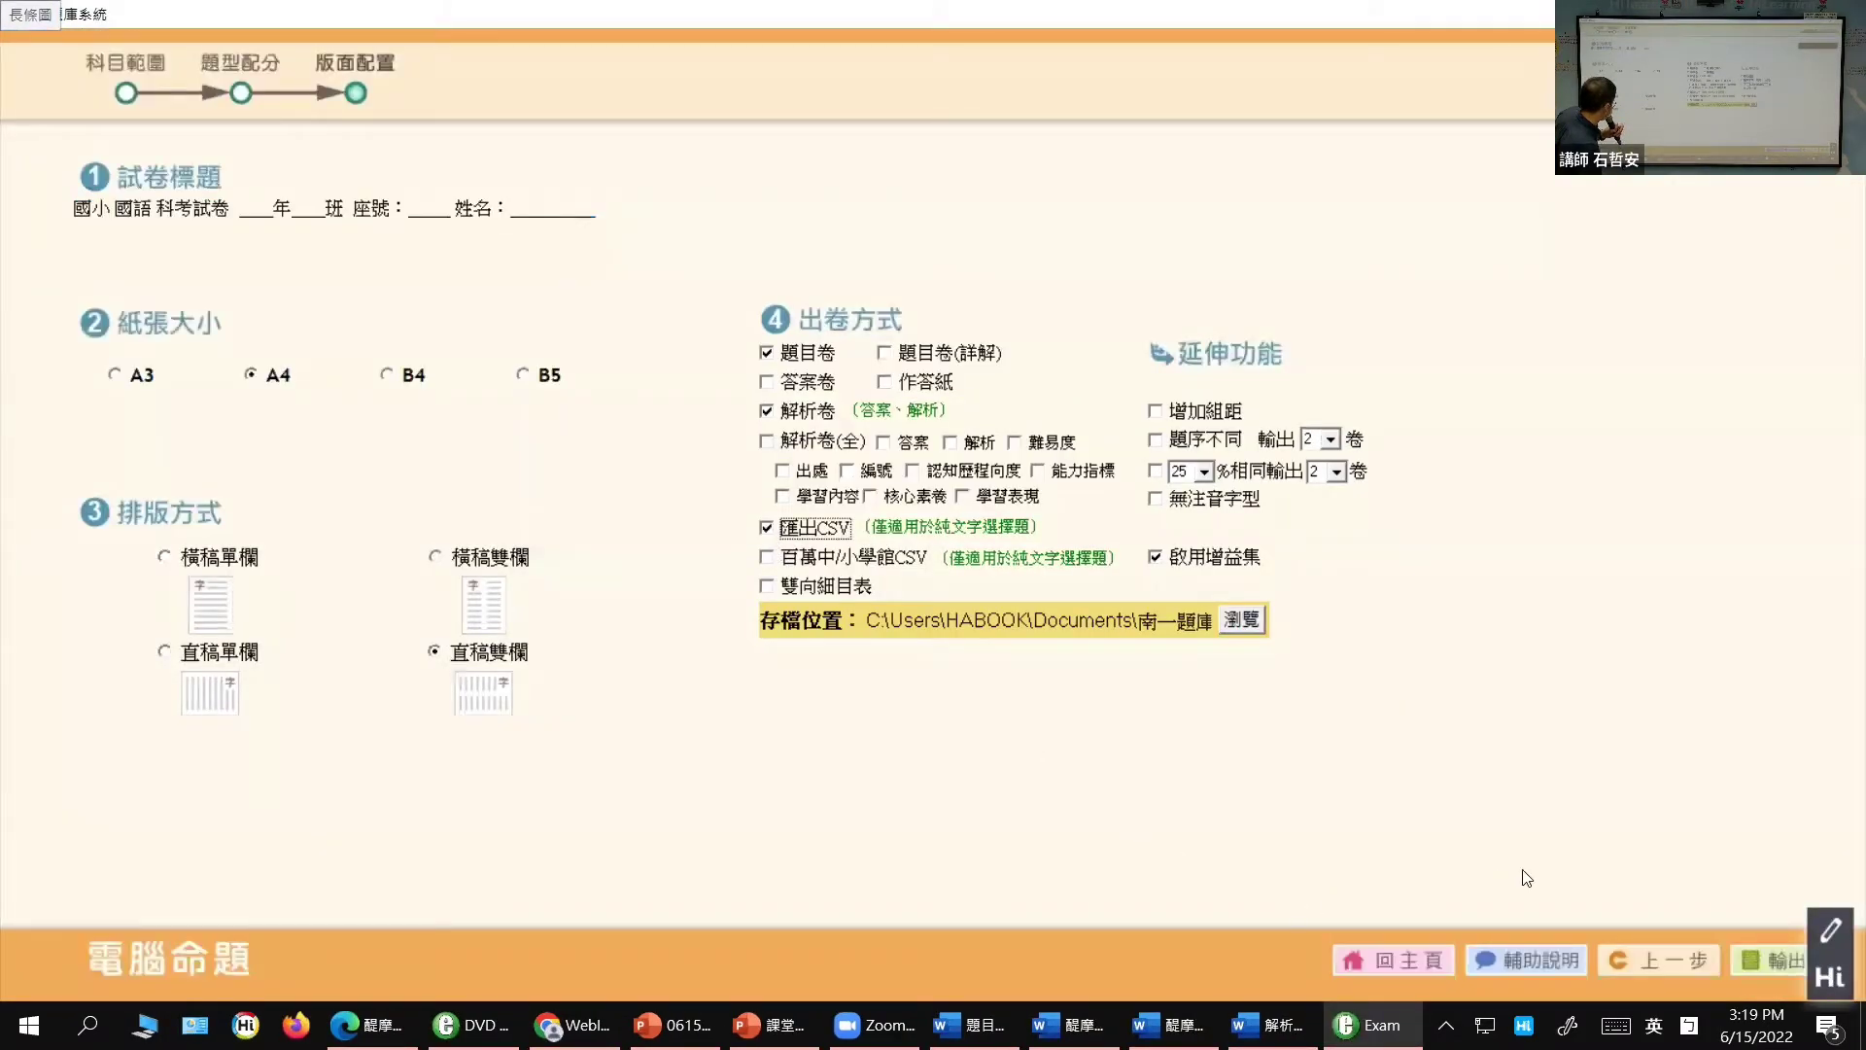
pyautogui.click(1782, 945)
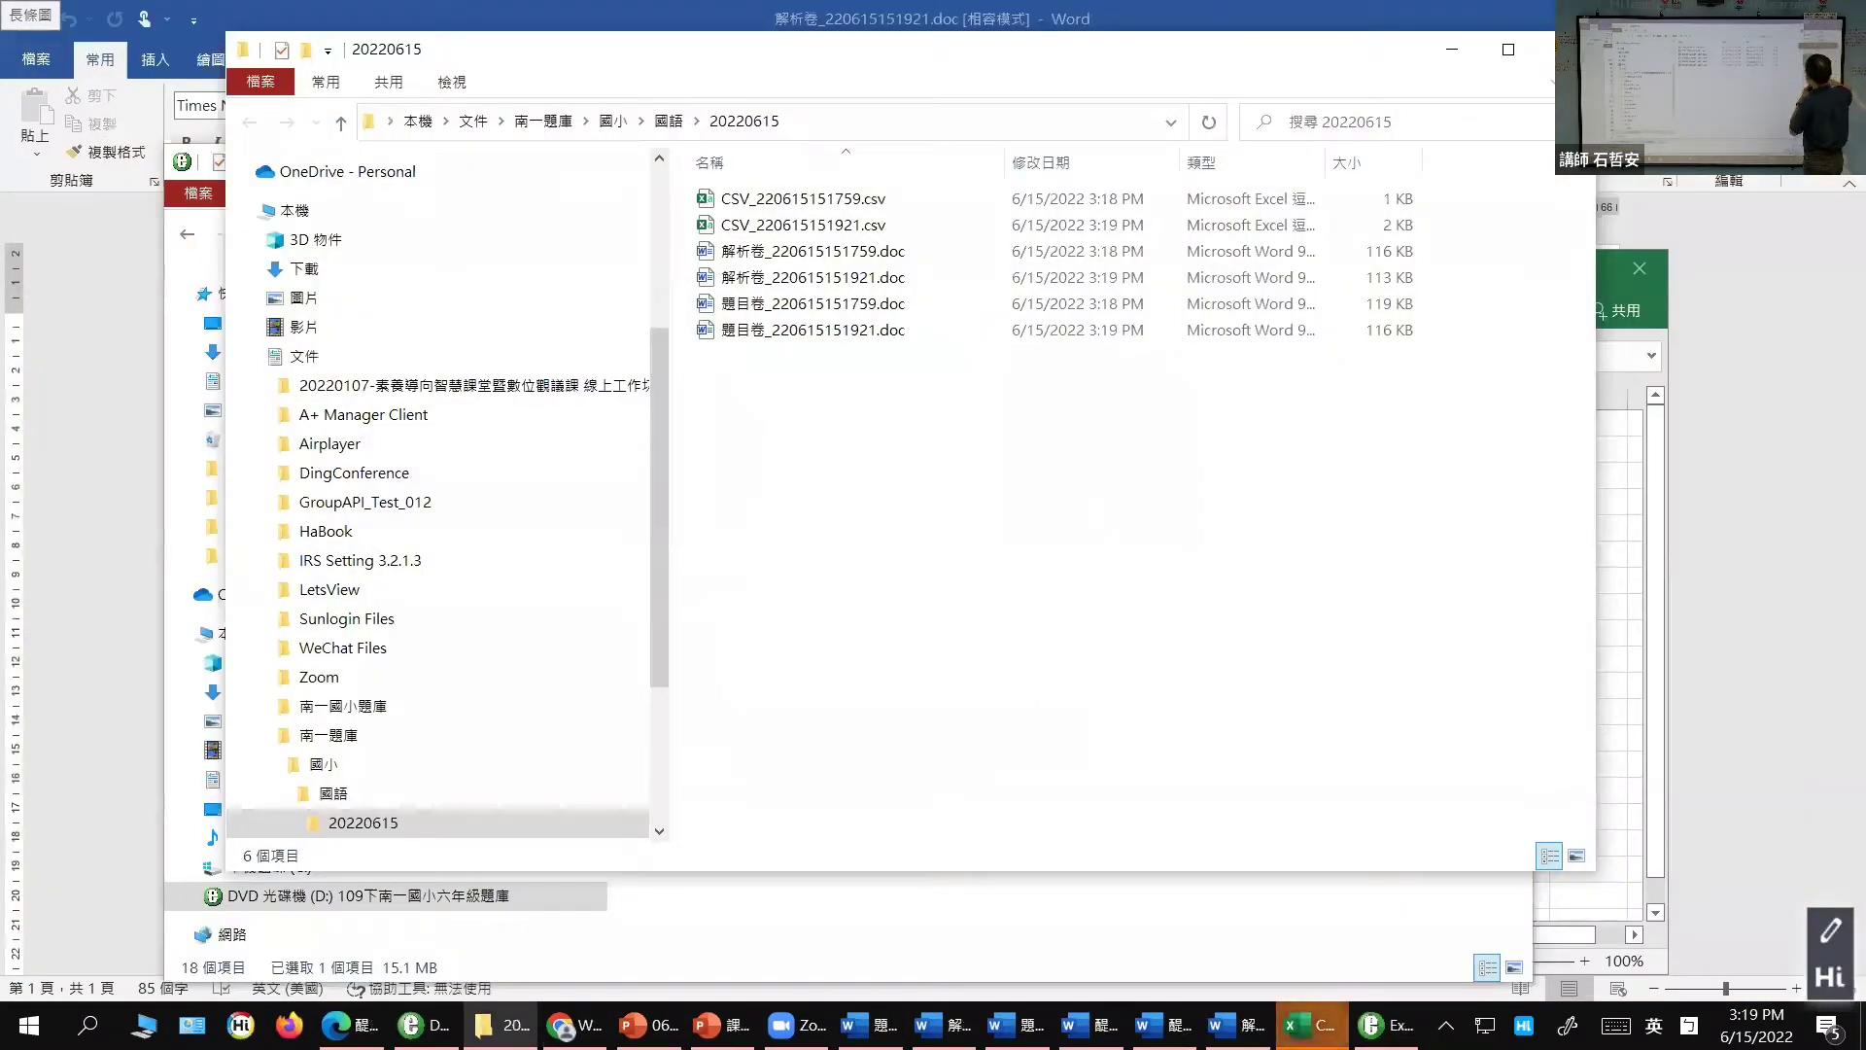
# Save the exported CSV to the Desktop as Excel workbook CSV_220615151921.xlsx.
pyautogui.click(1643, 311)
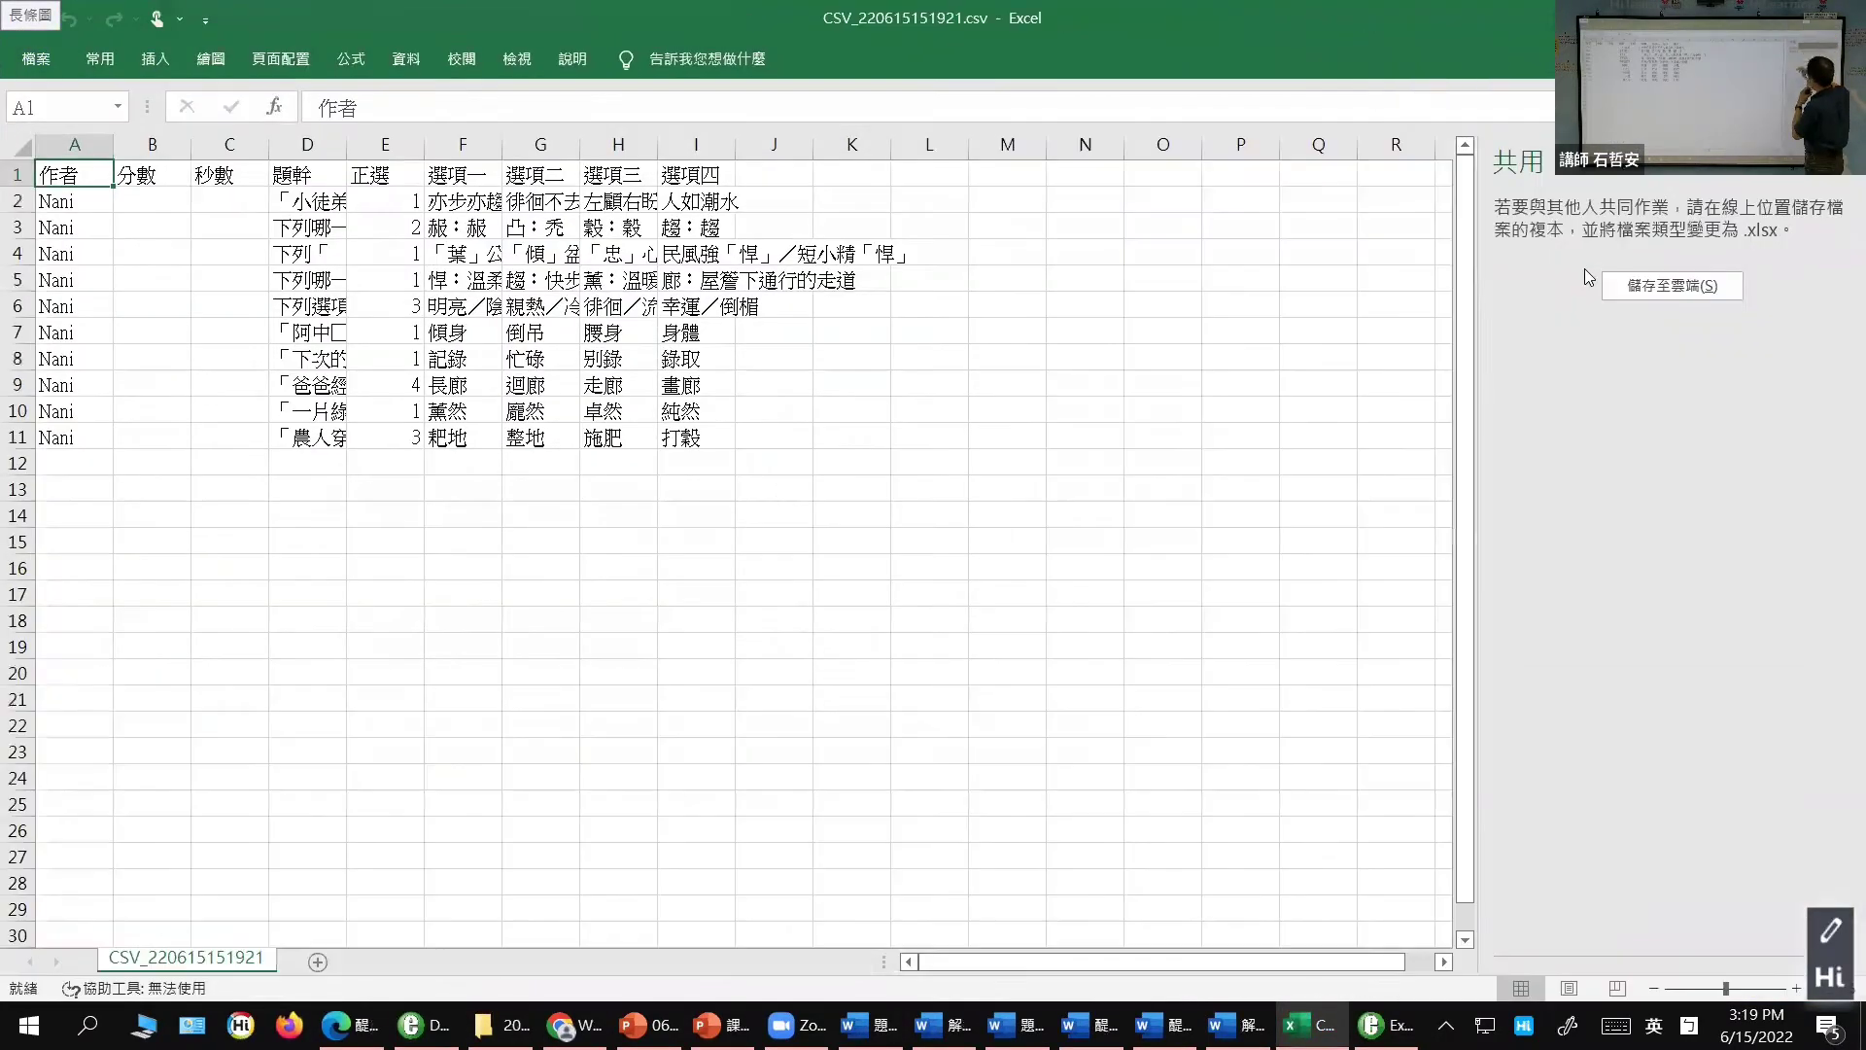
pyautogui.click(1849, 162)
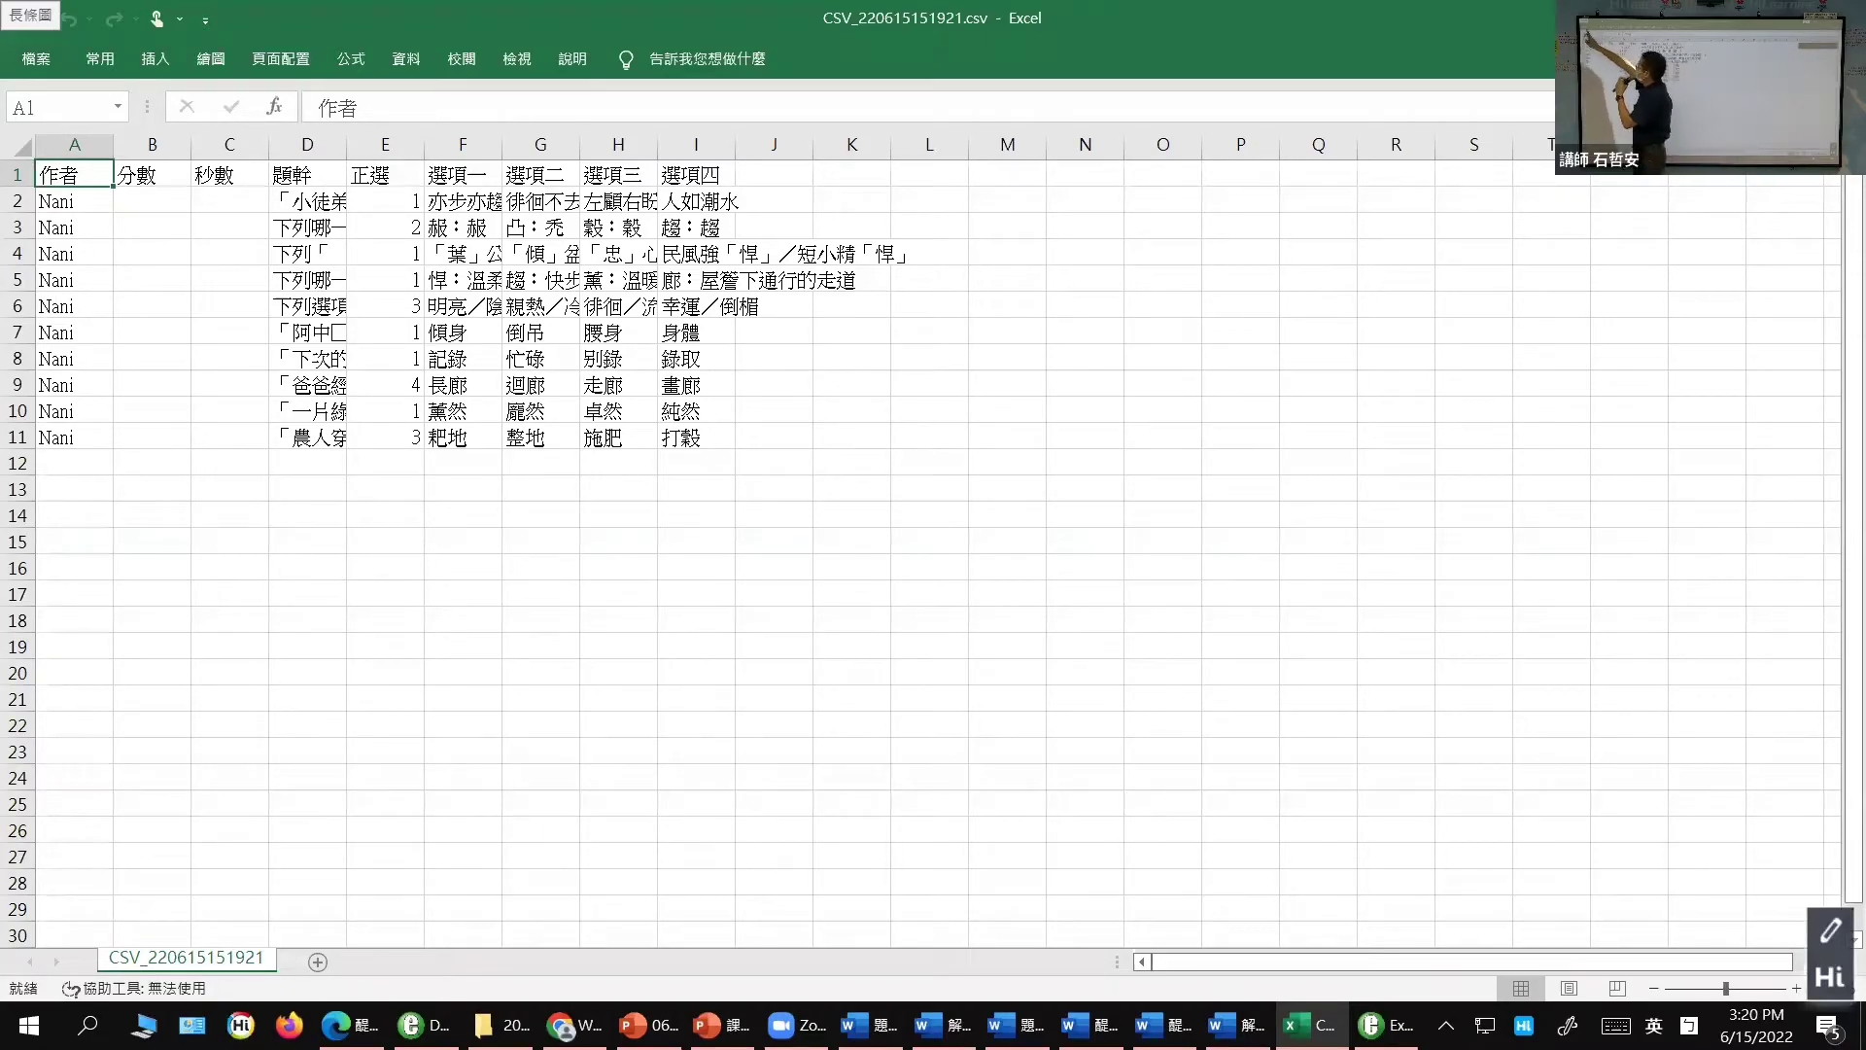
pyautogui.click(27, 64)
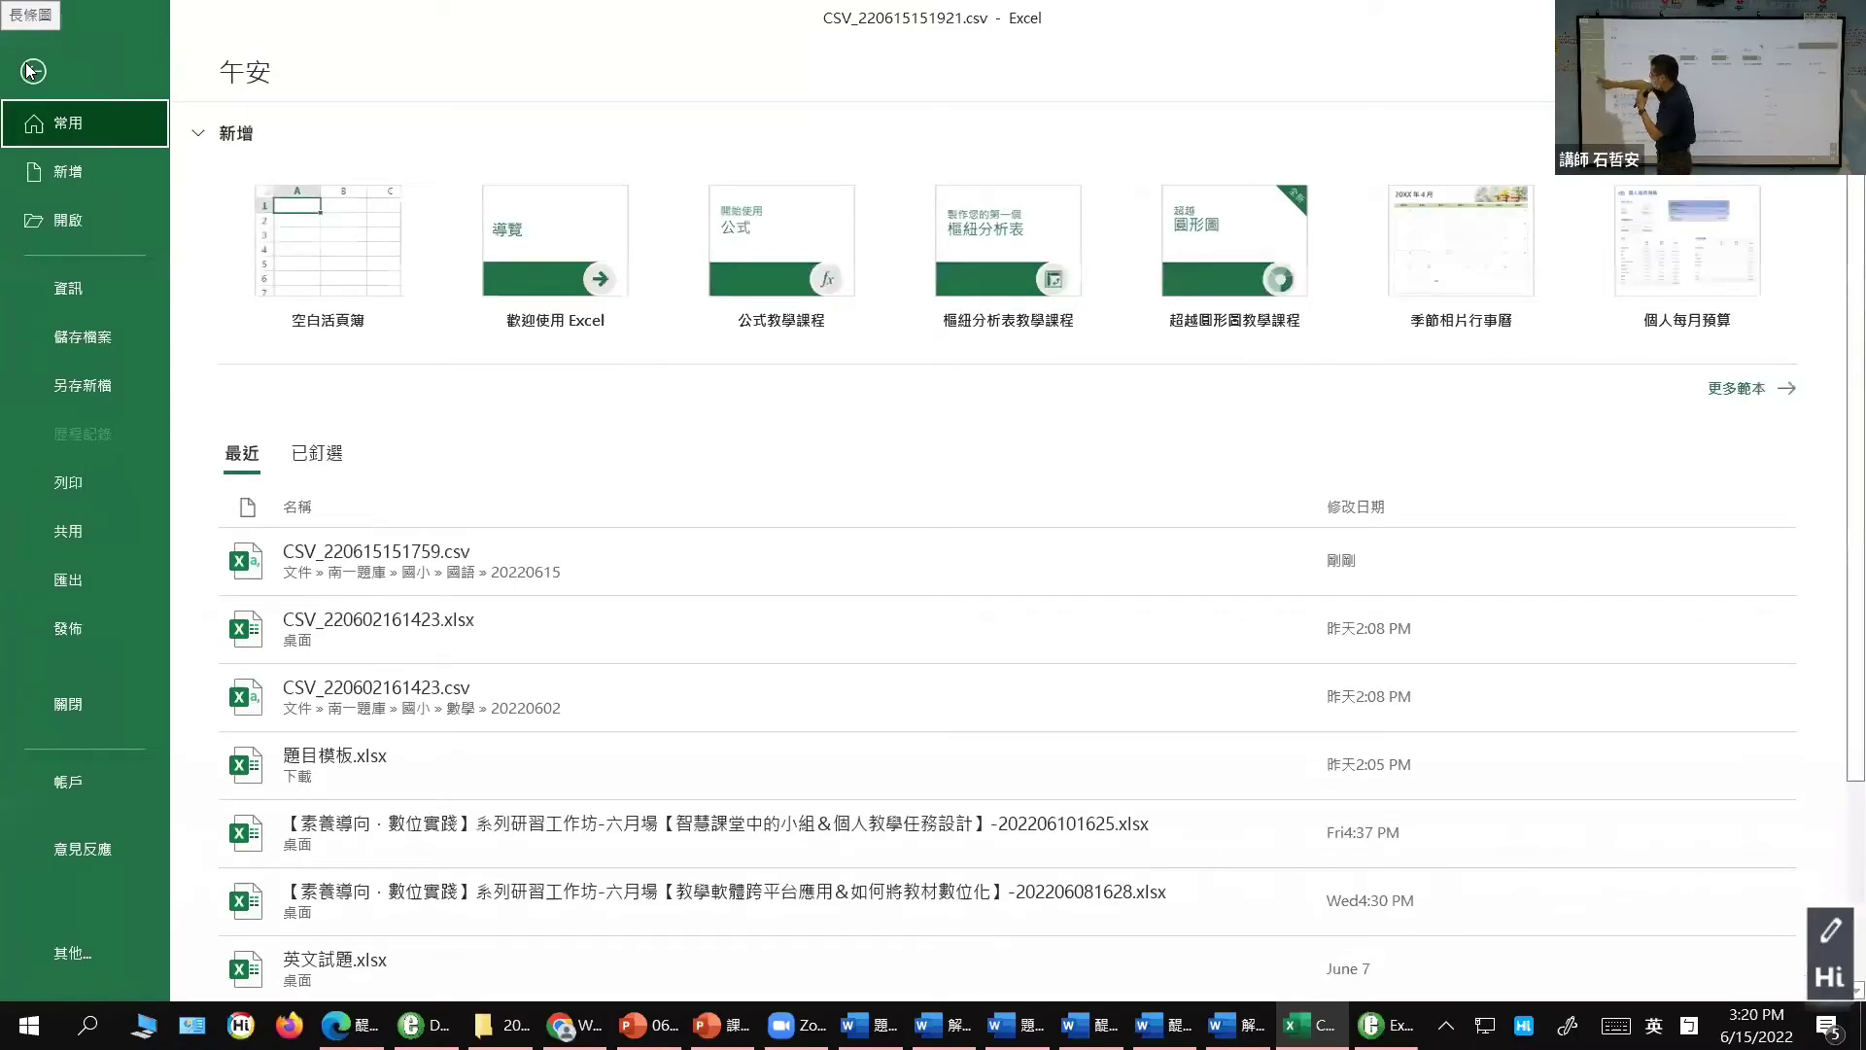
pyautogui.click(111, 391)
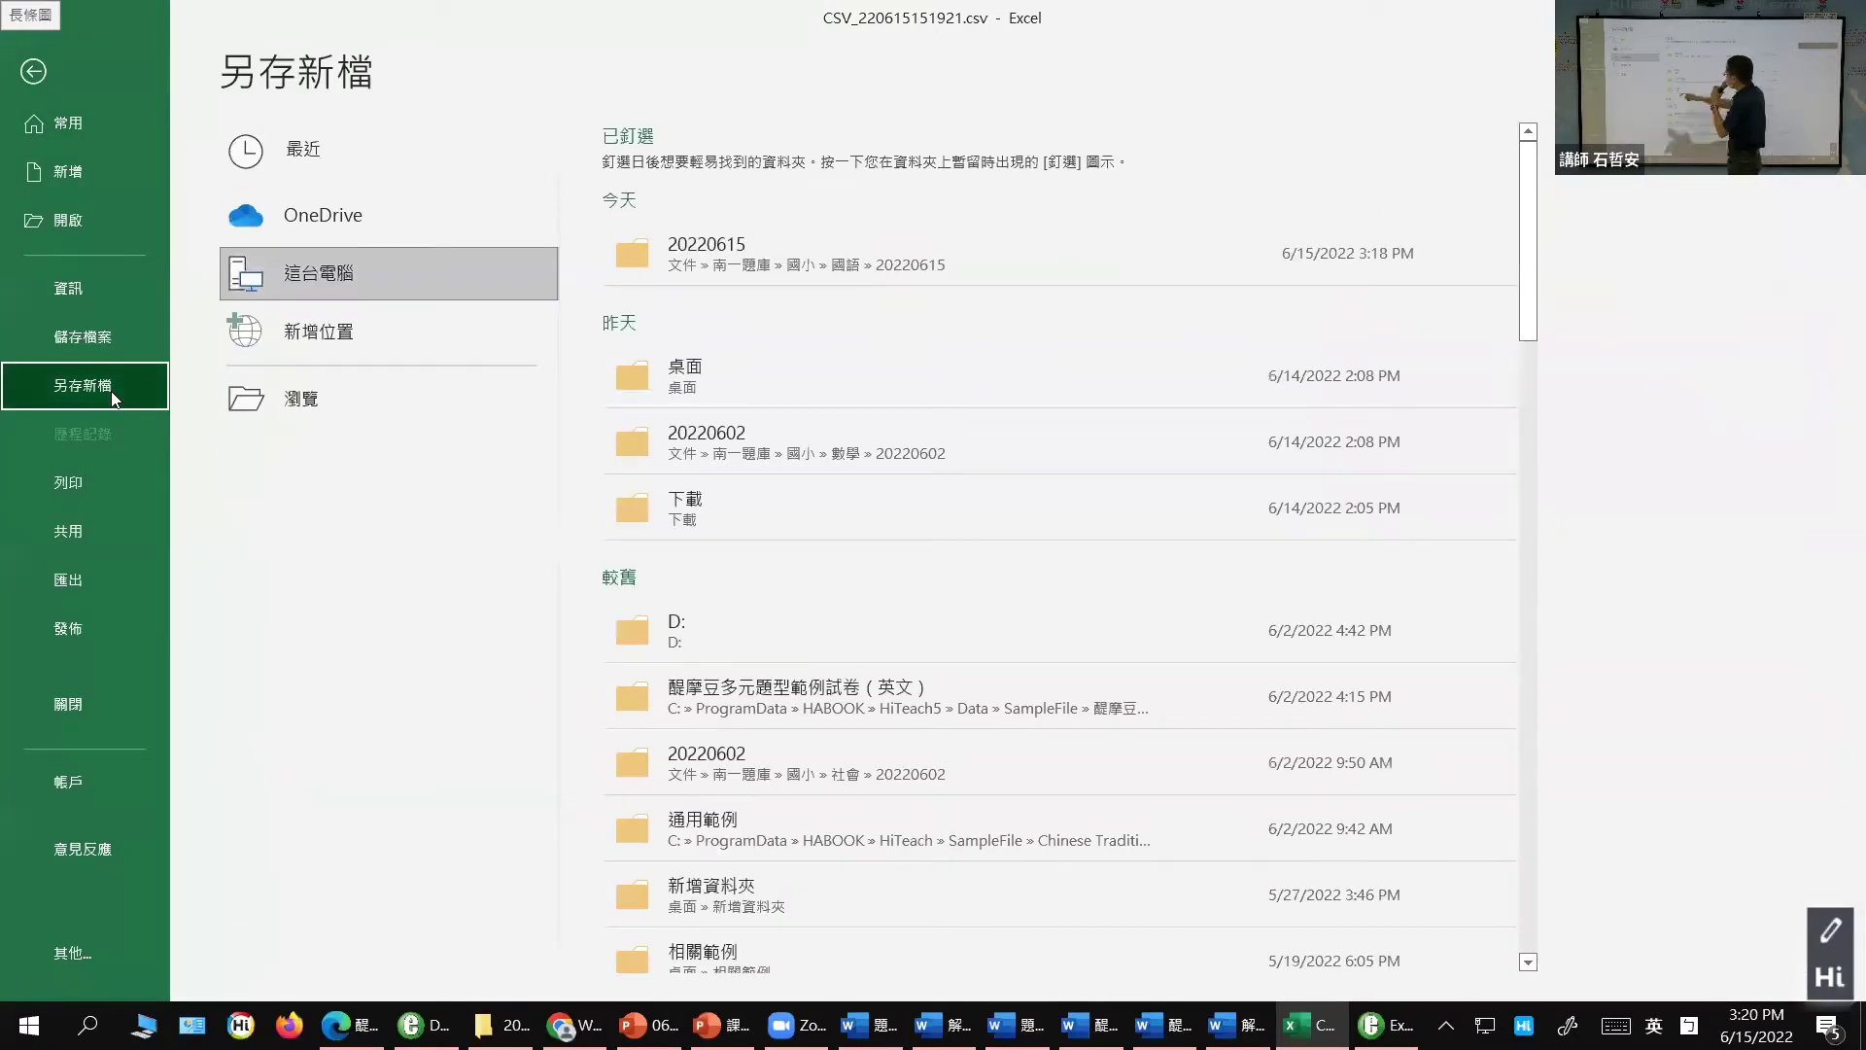
pyautogui.click(833, 381)
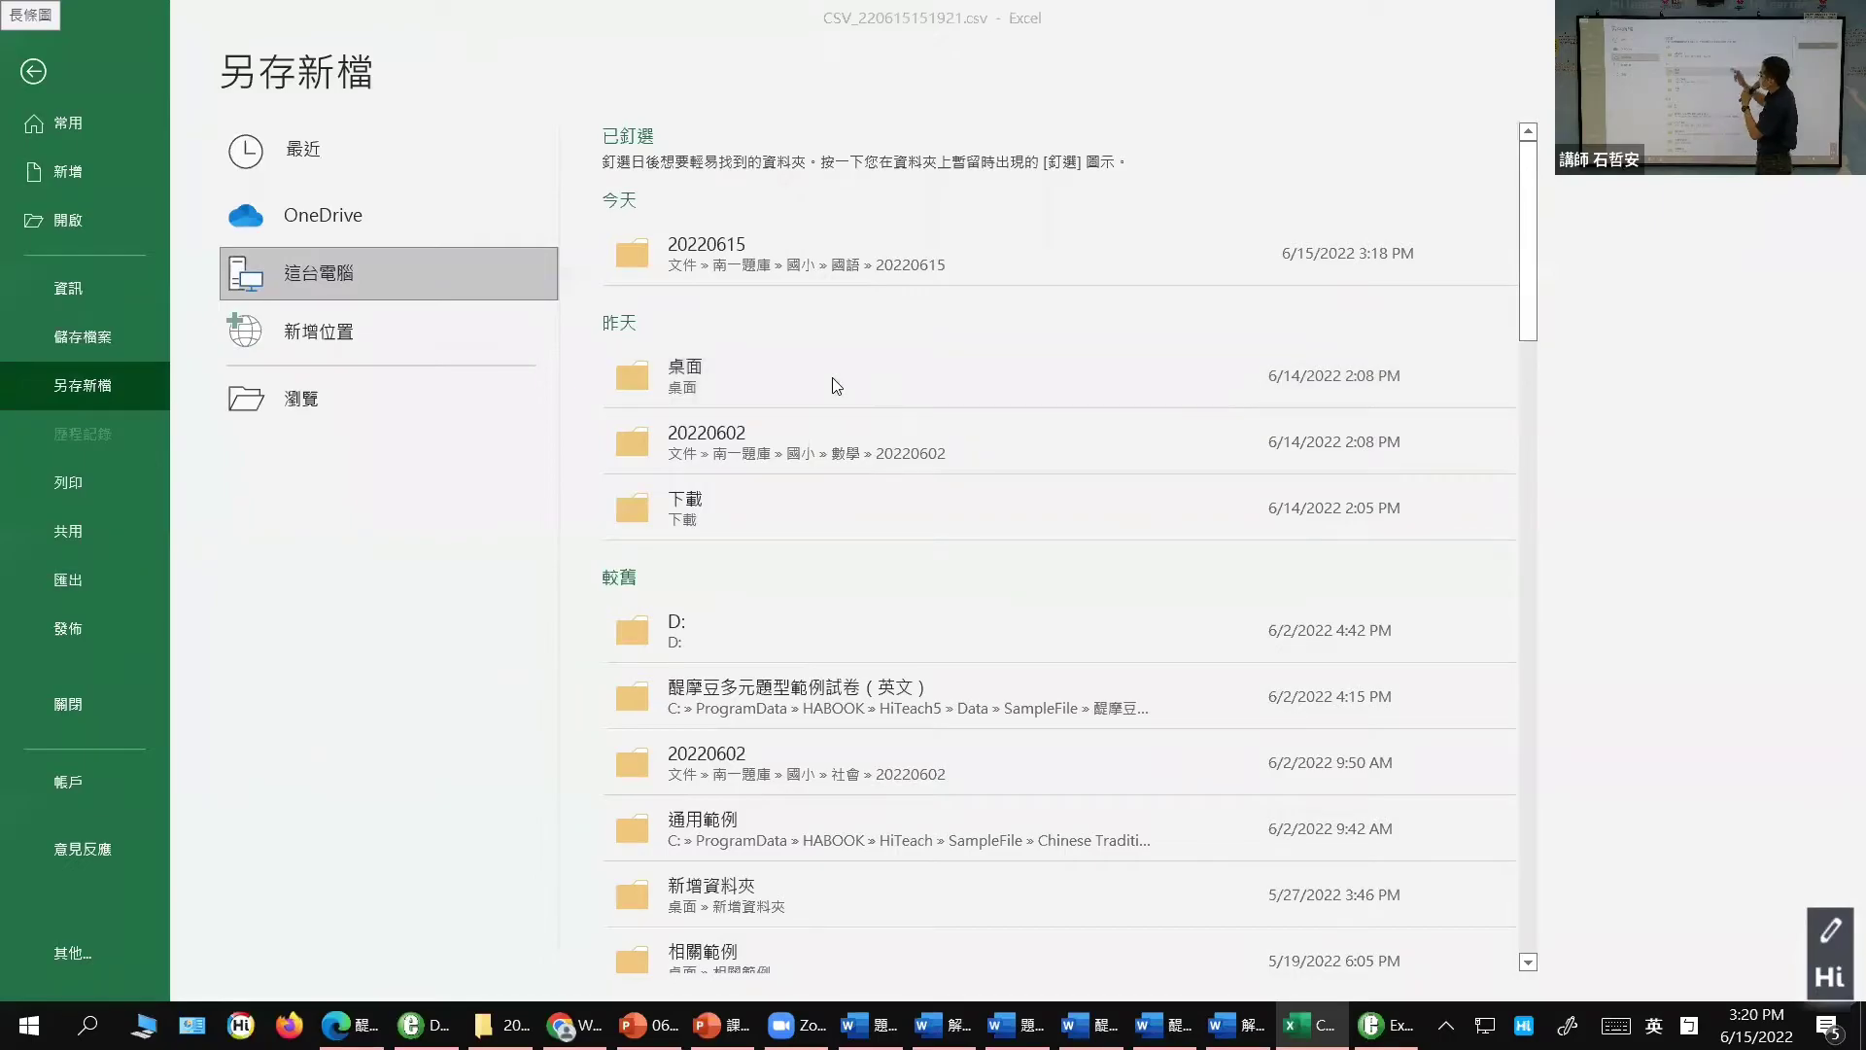
pyautogui.click(748, 441)
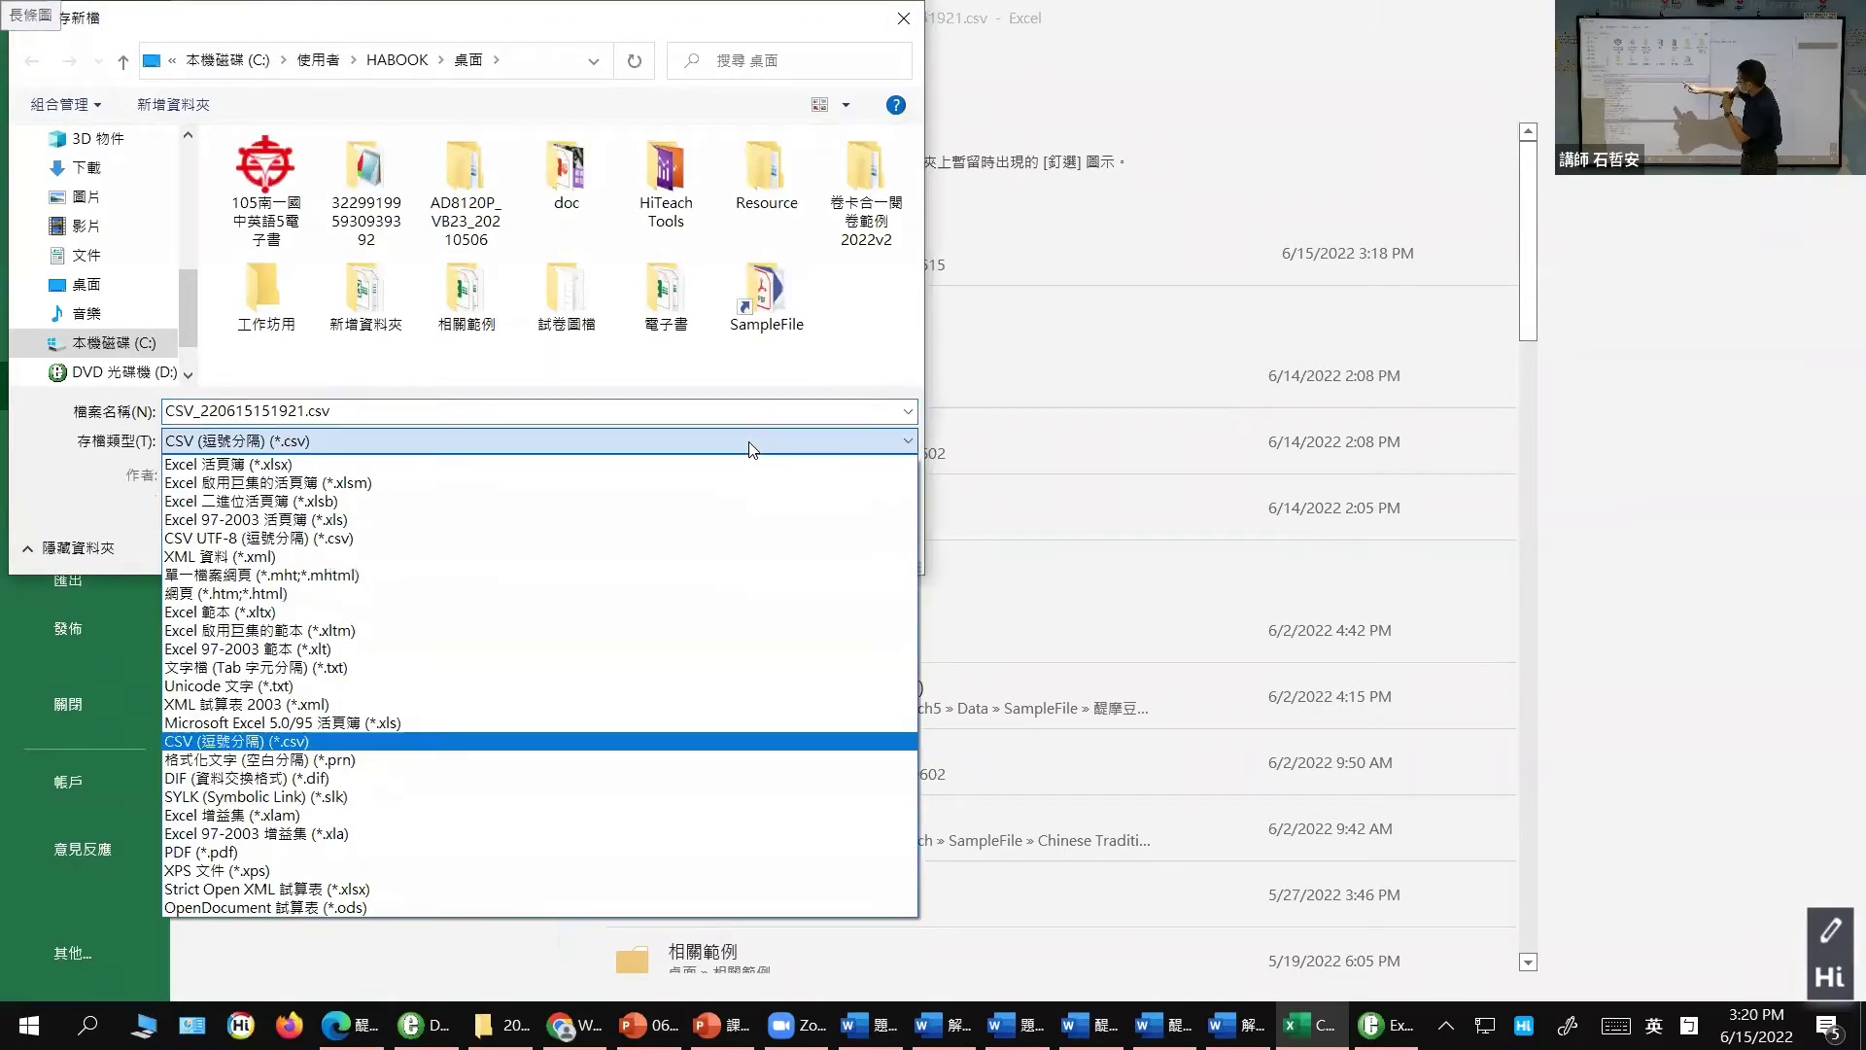
pyautogui.click(317, 465)
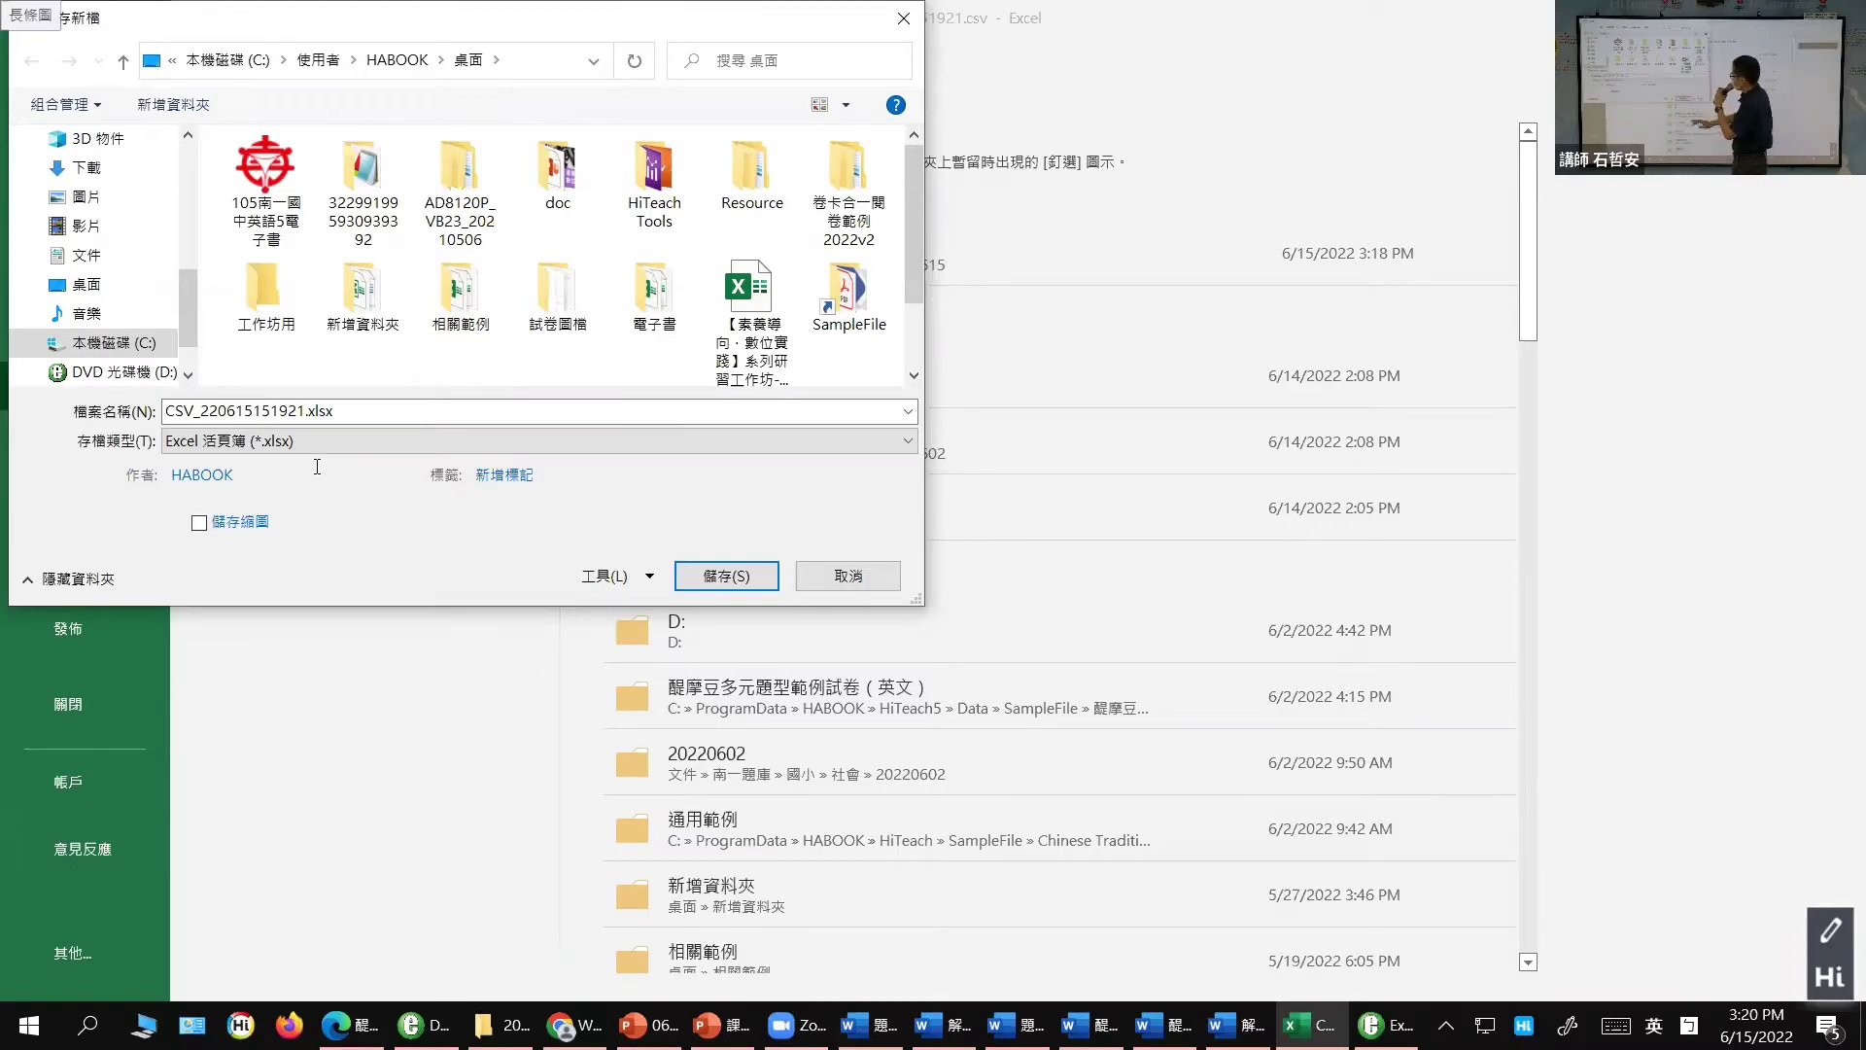
pyautogui.click(716, 574)
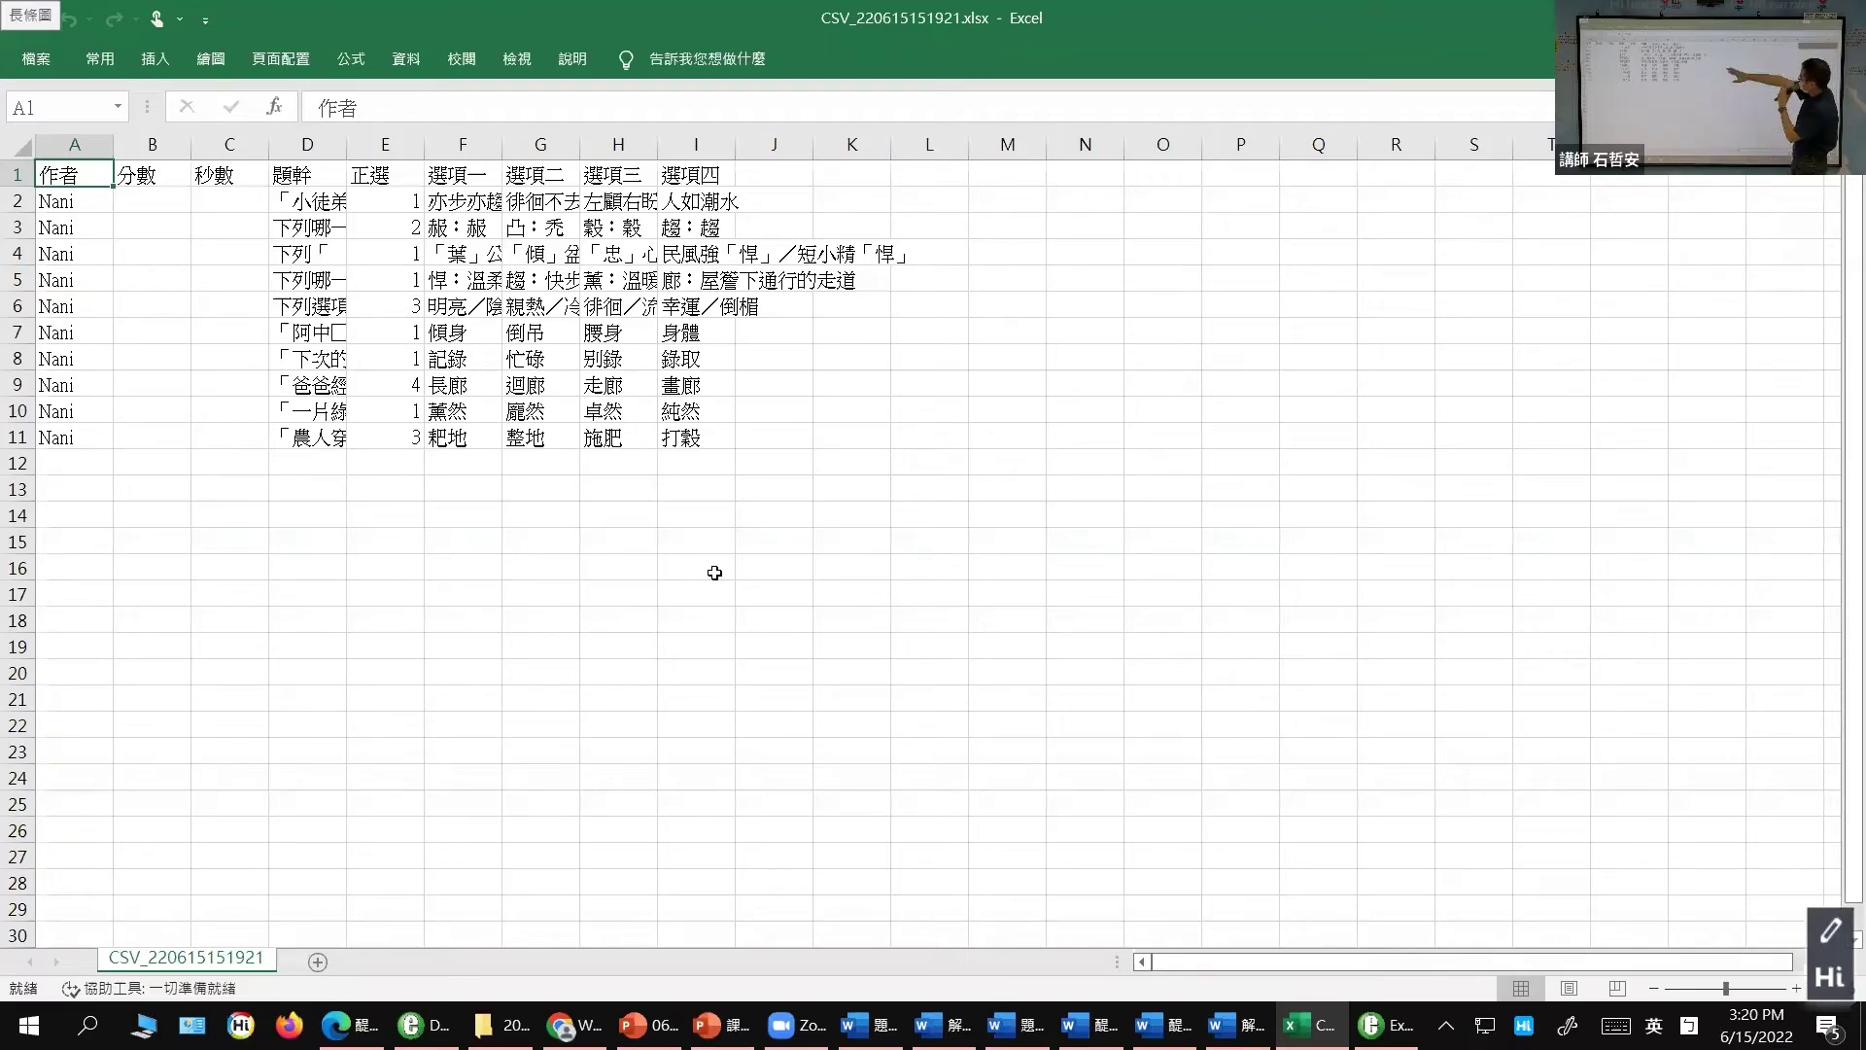
# Show the saved CSV_220615151921.xlsx on the desktop, then return to HiTeach's quiz scenarios slide.
pyautogui.hotkey('alt', 'Tab')
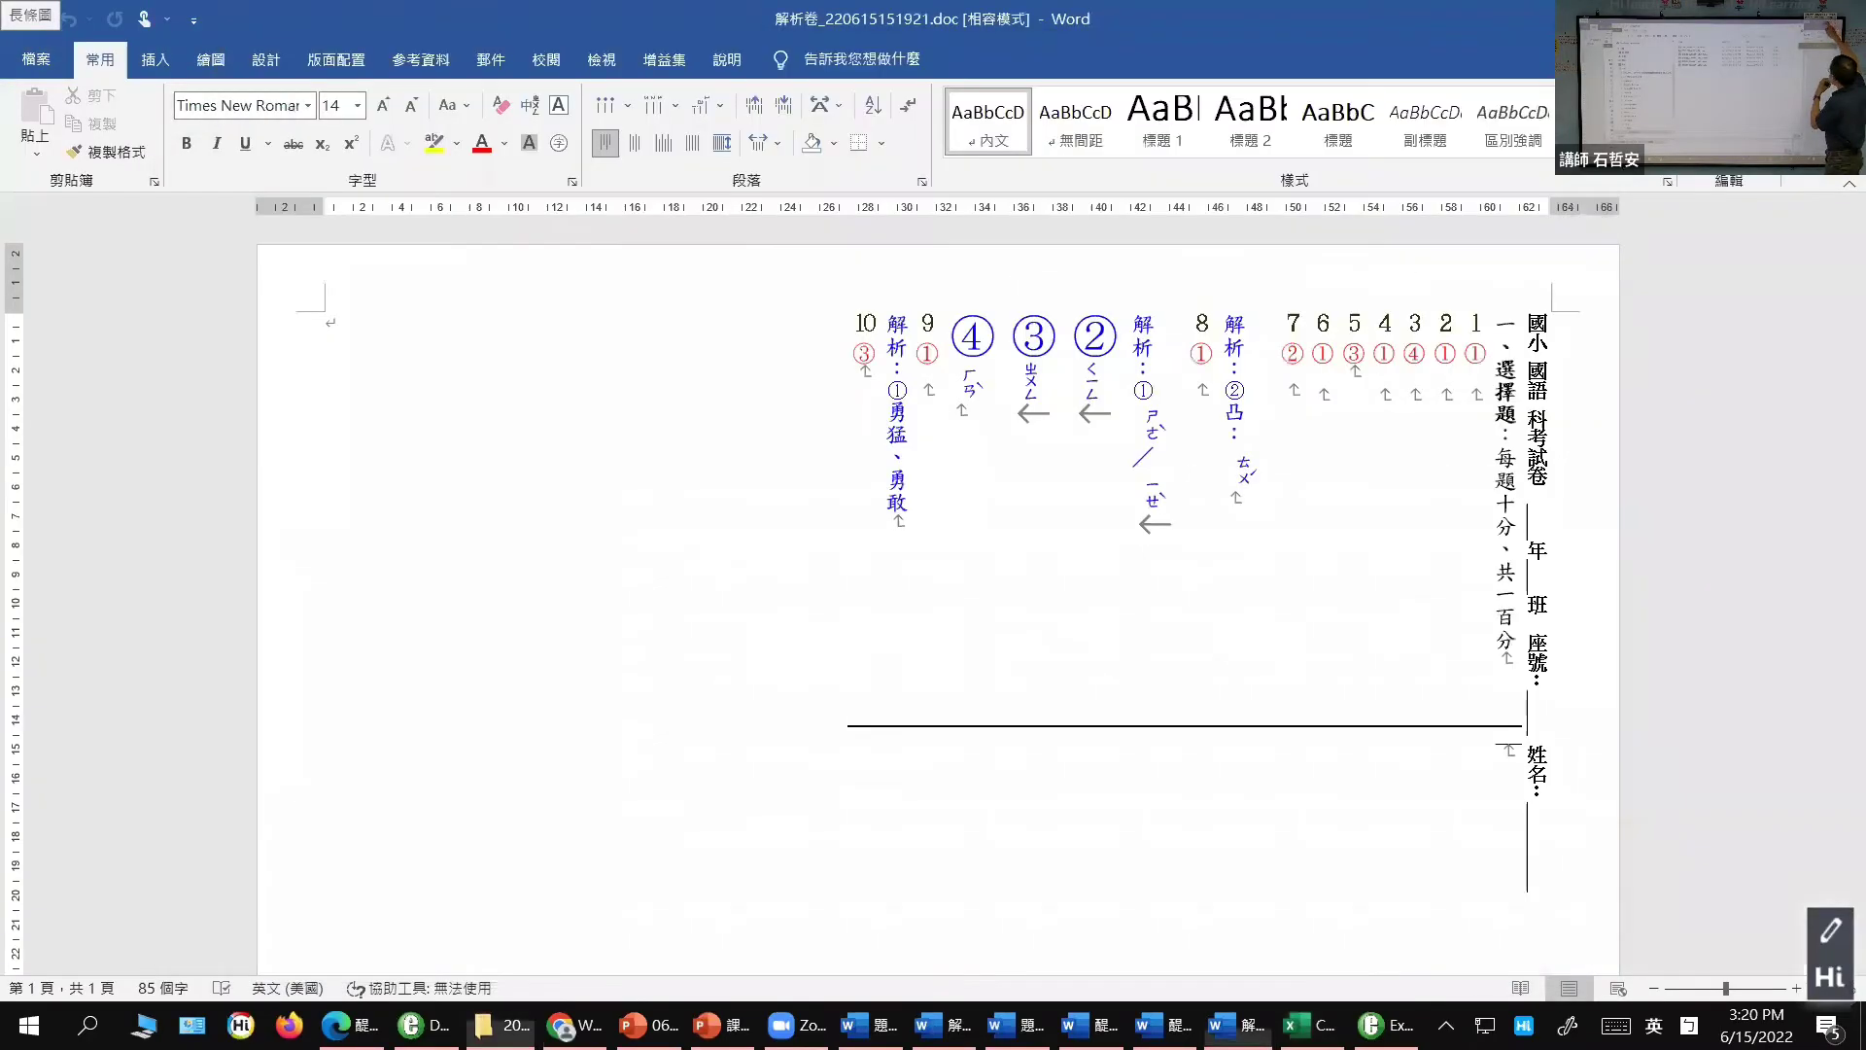
pyautogui.hotkey('alt', 'Tab')
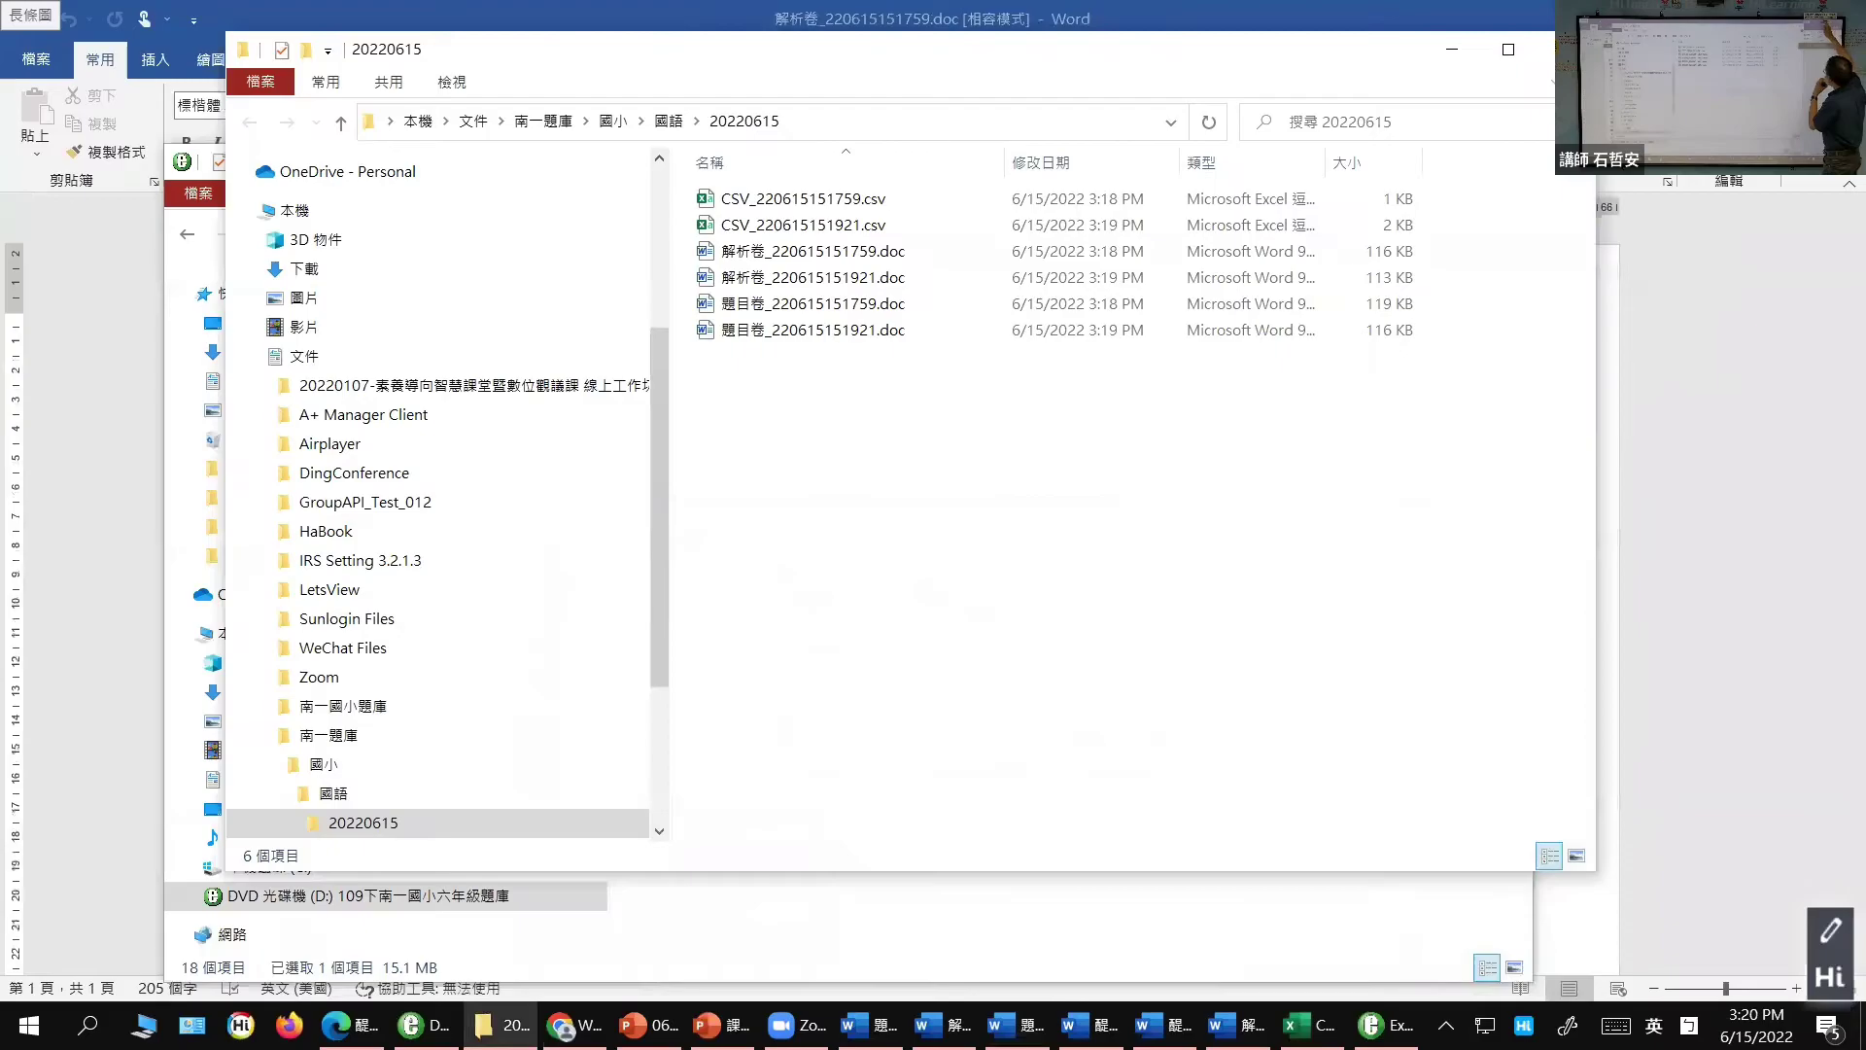
pyautogui.hotkey('alt', 'Tab')
pyautogui.hotkey('alt', 'Tab')
pyautogui.hotkey('alt', 'Tab')
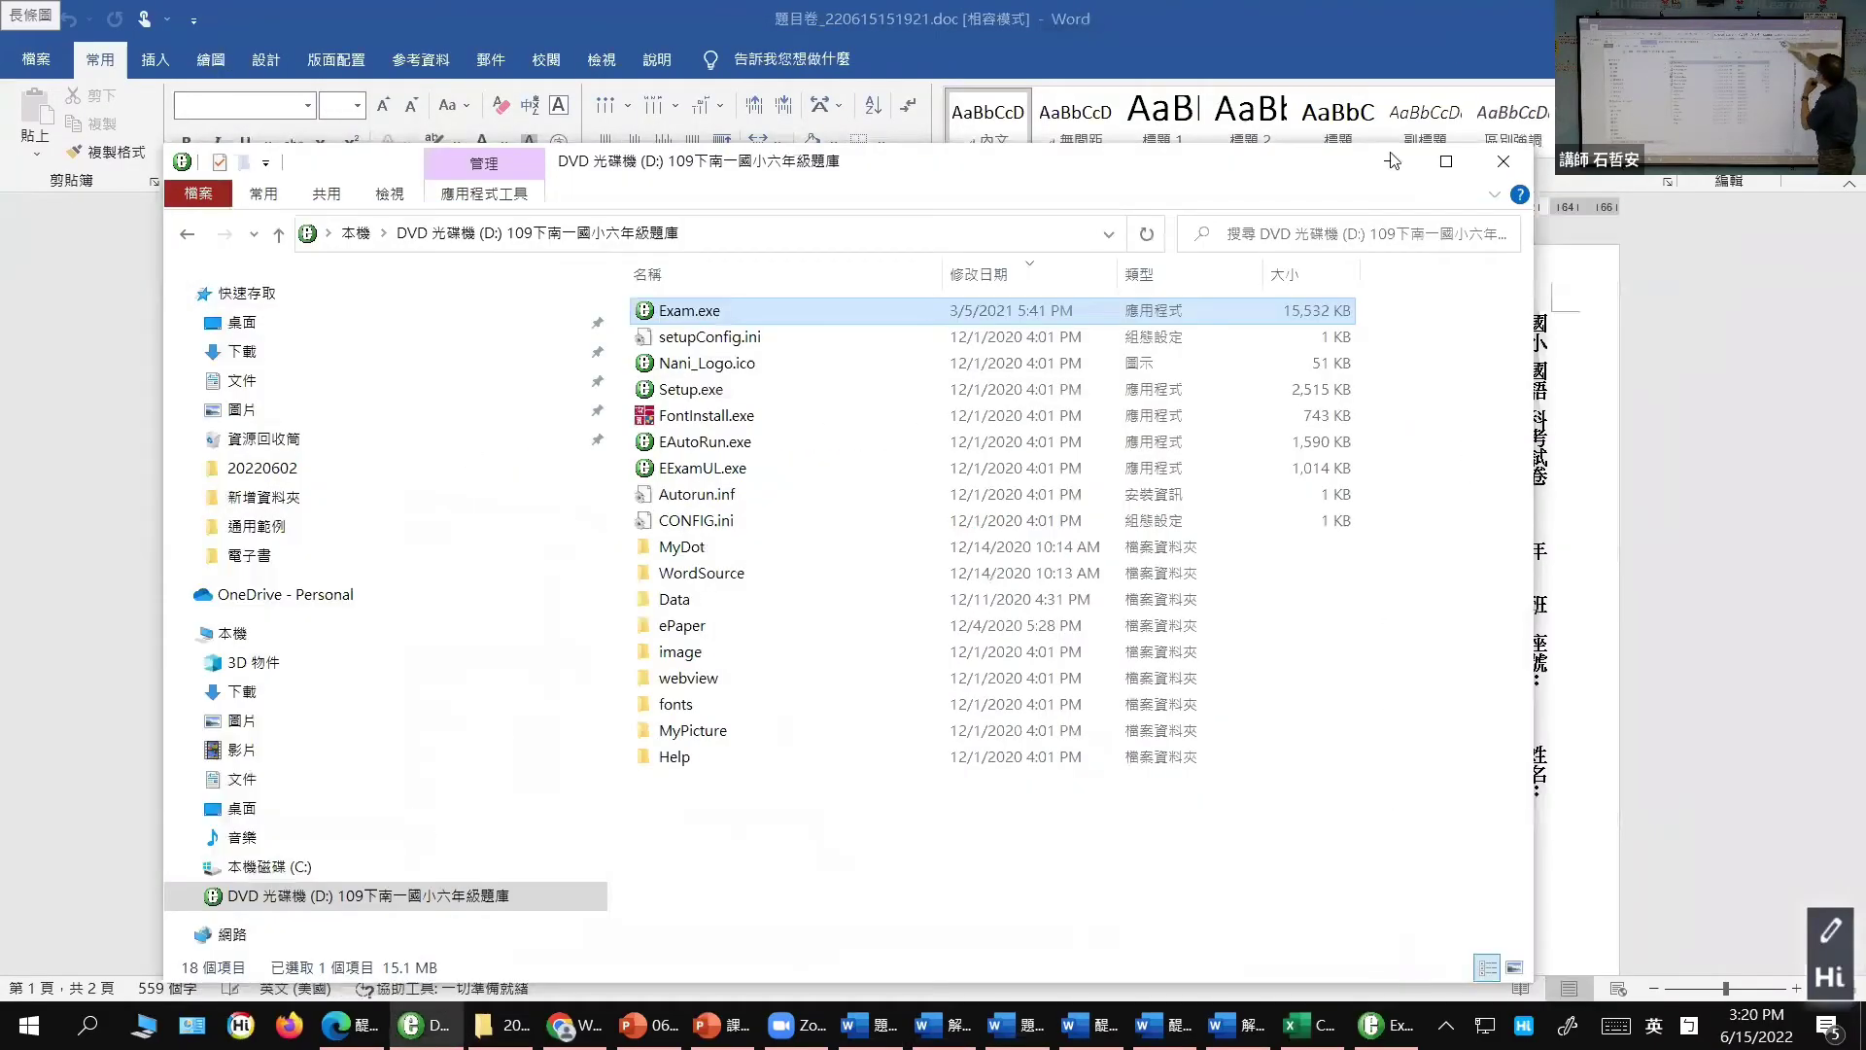
pyautogui.press('super+d')
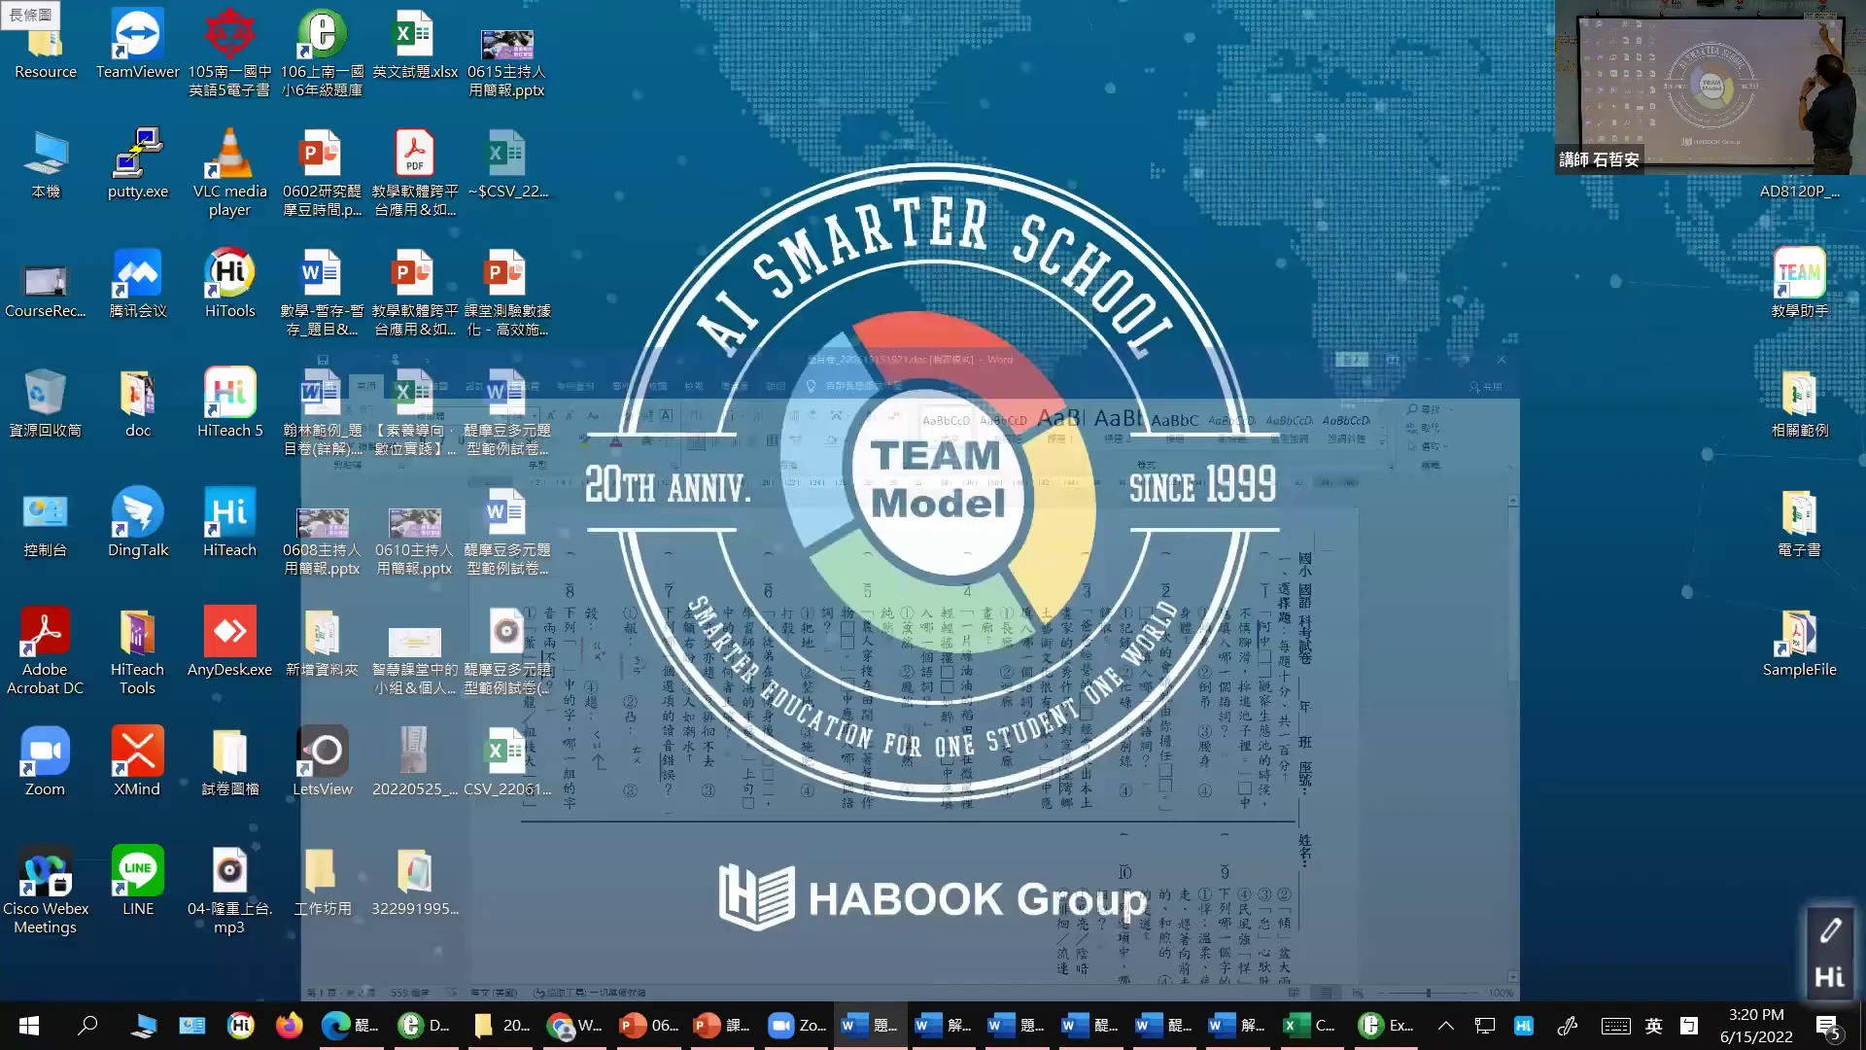
pyautogui.click(527, 775)
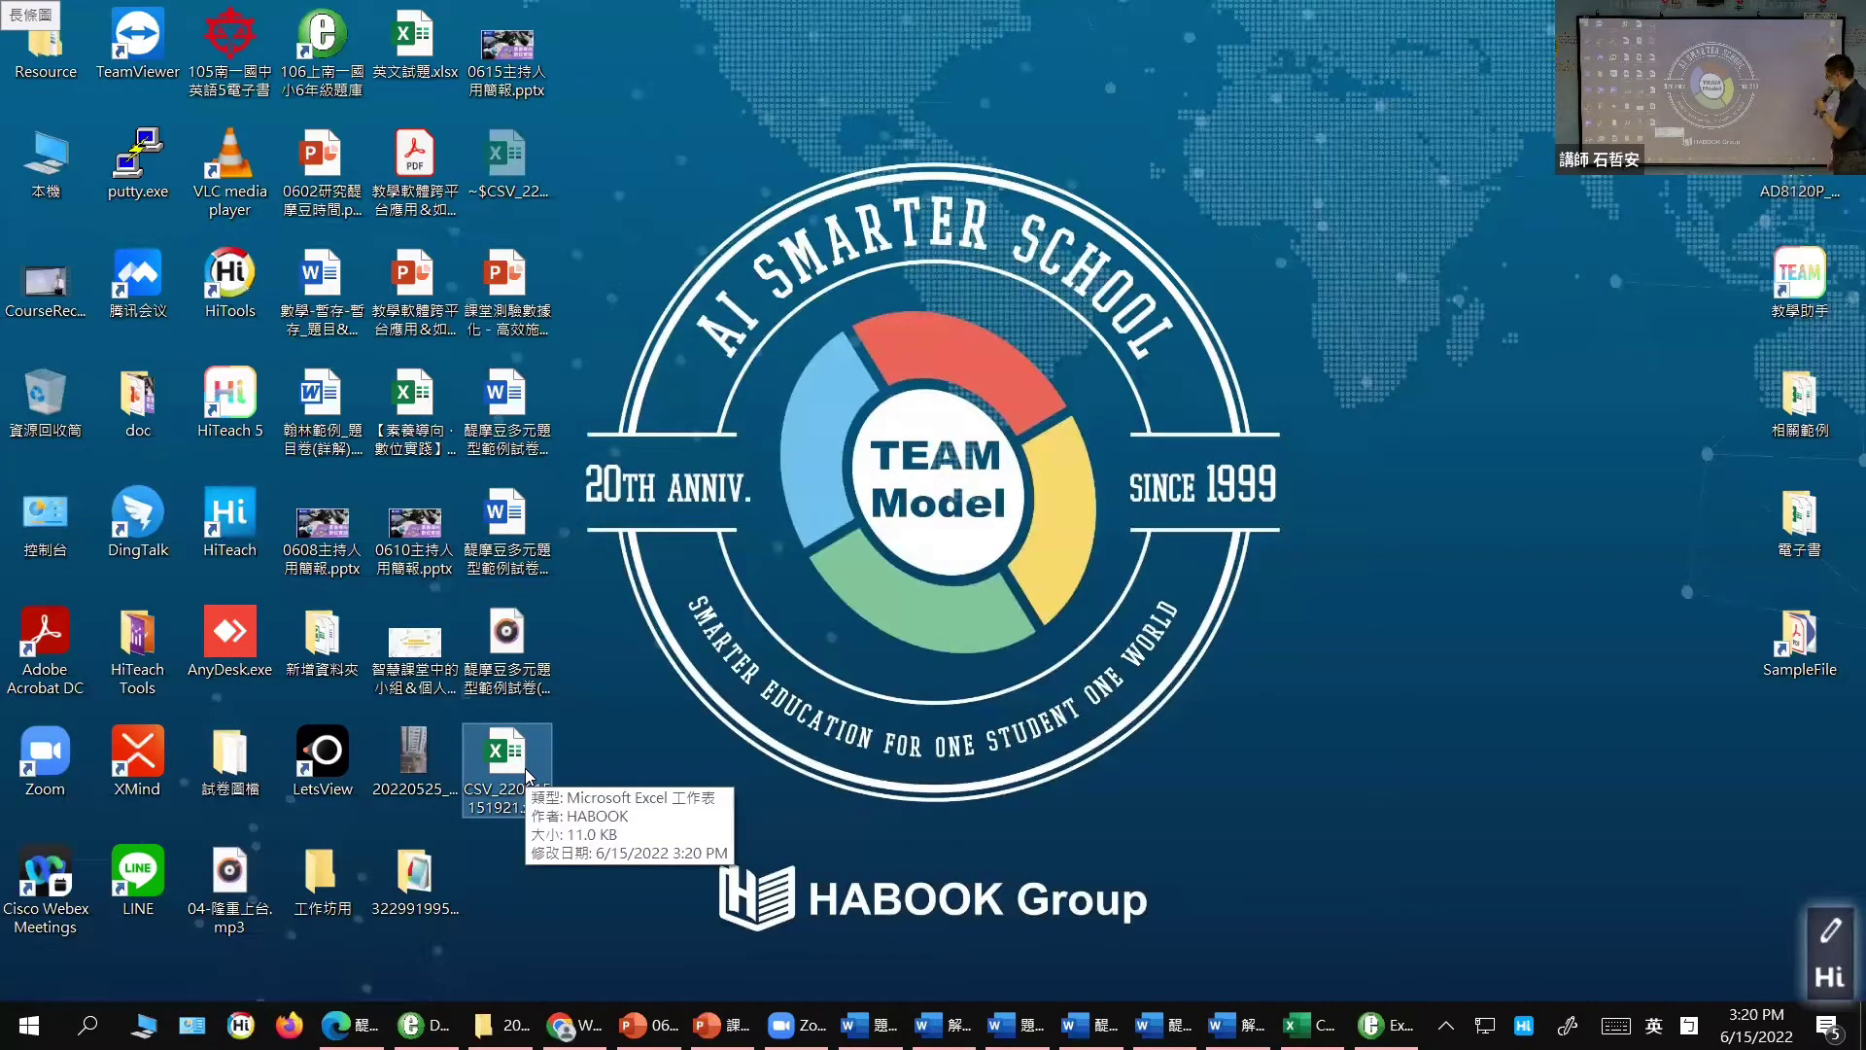
pyautogui.hotkey('alt', 'Tab')
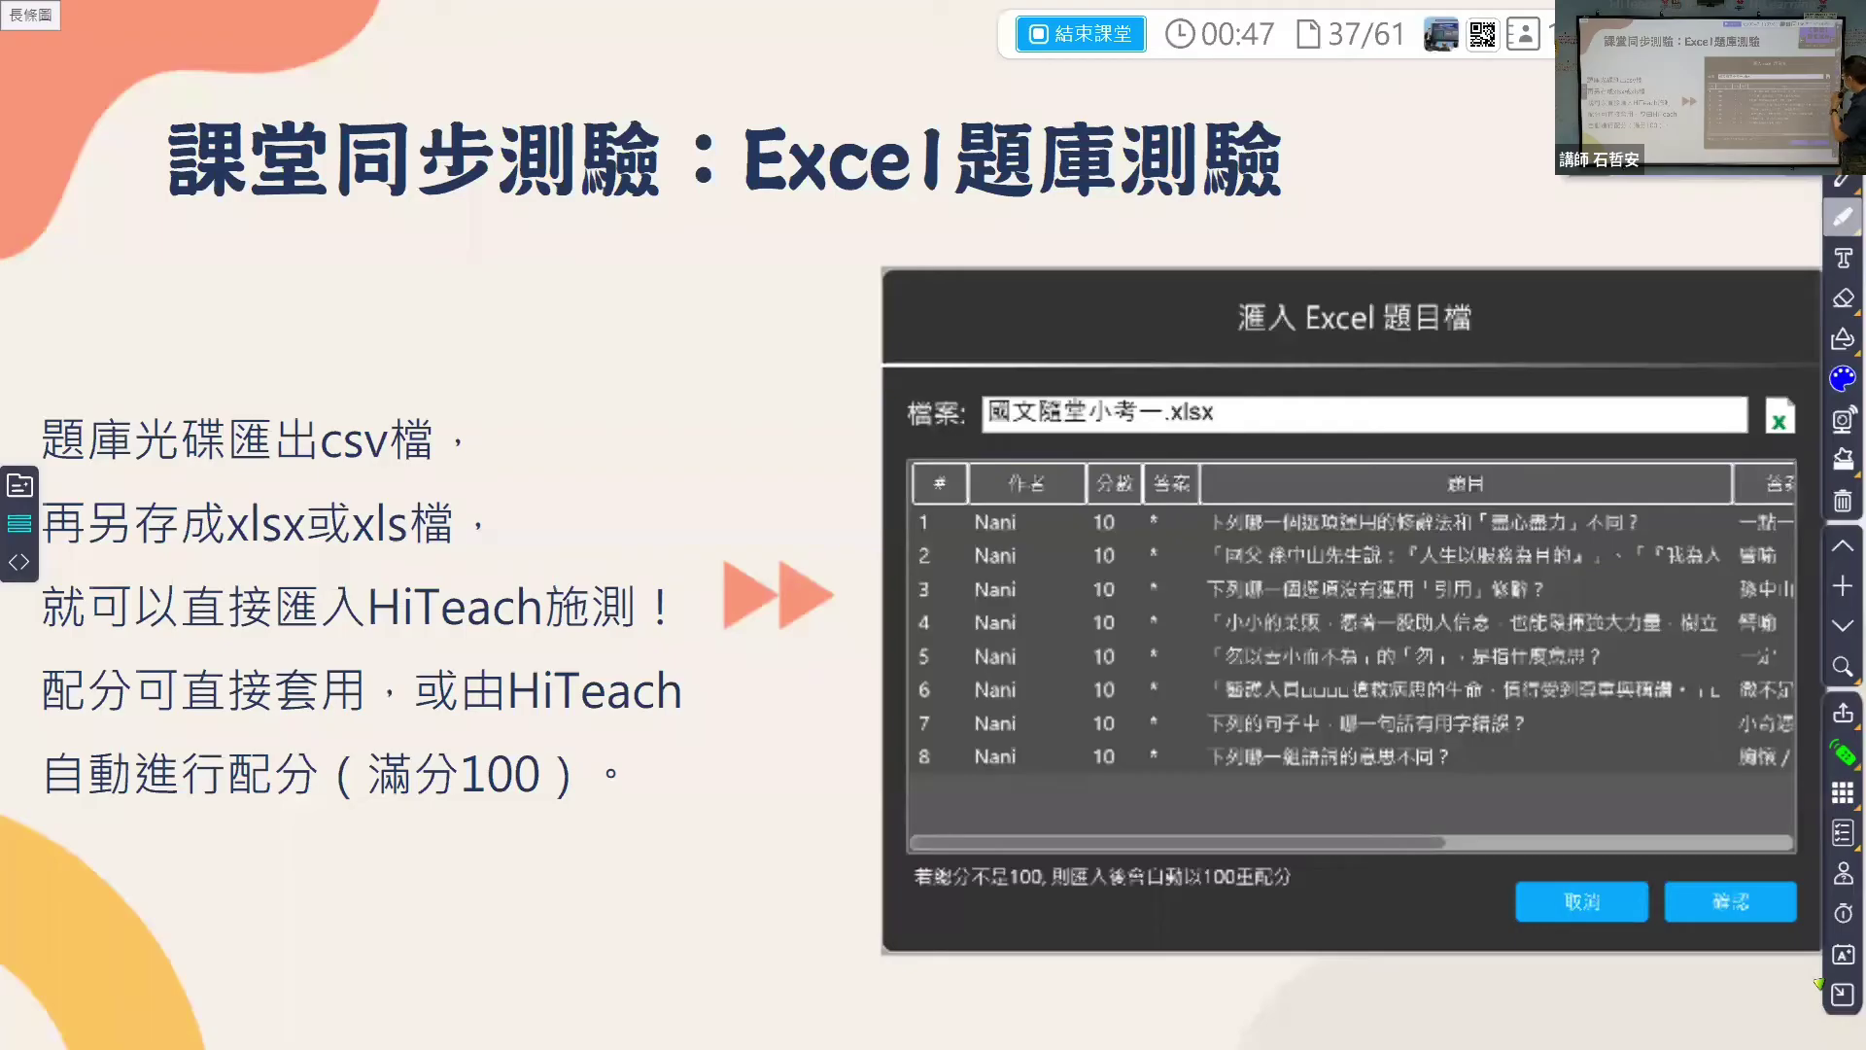
pyautogui.press('pageup')
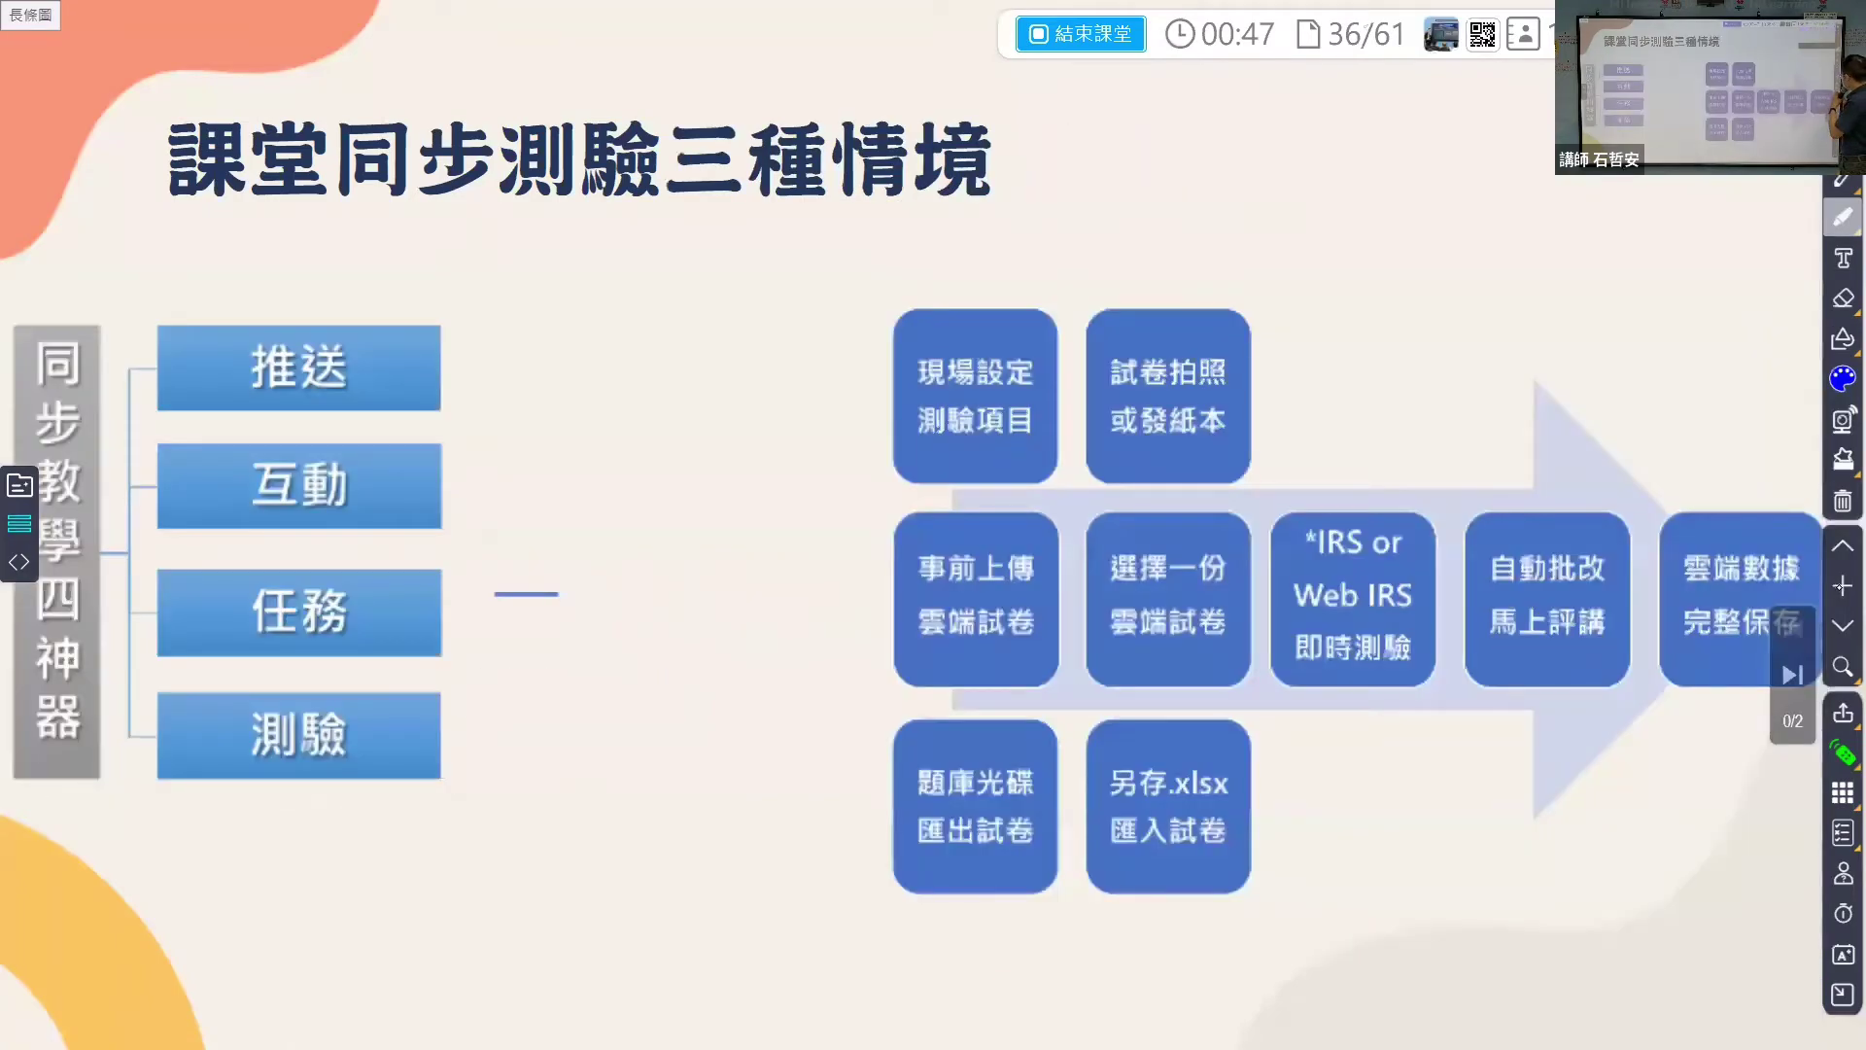
# Add a blank page, draw a red curved arrow toward the lower right, and open the quiz flyout.
pyautogui.click(1843, 585)
pyautogui.click(1843, 180)
pyautogui.click(1843, 378)
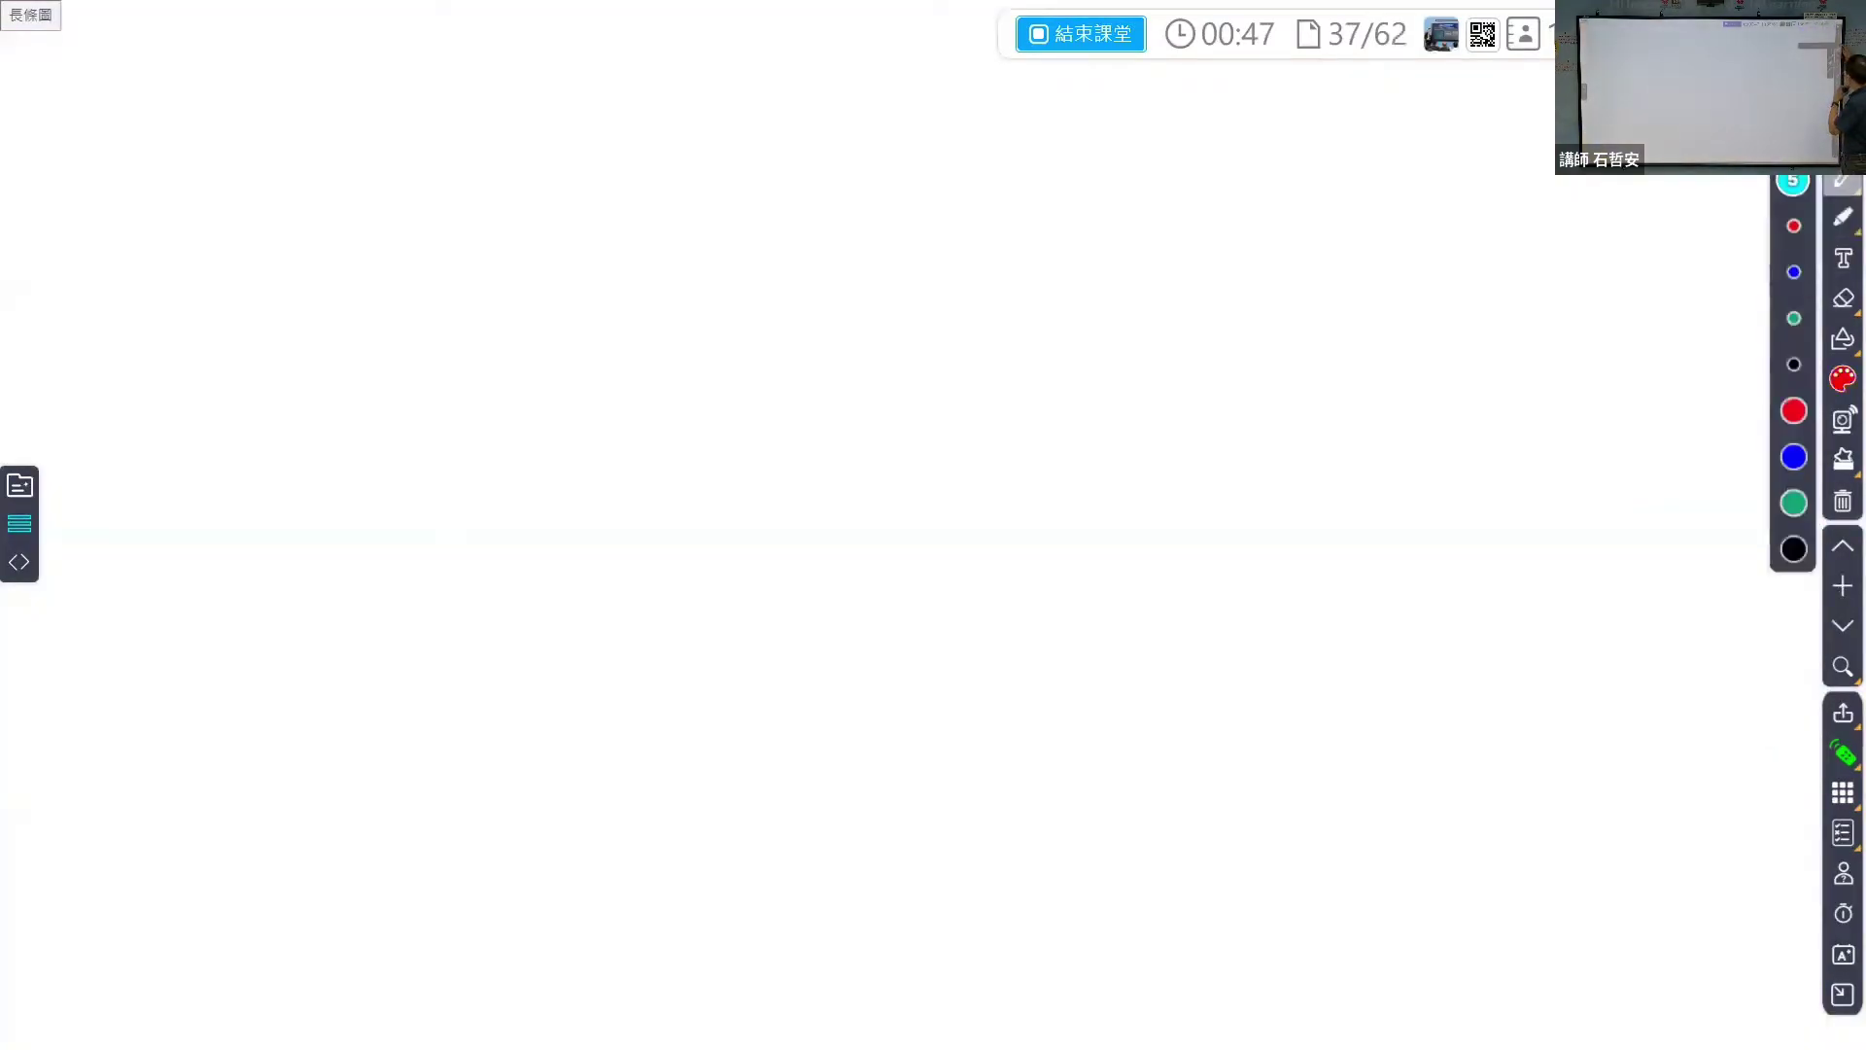
pyautogui.click(1794, 411)
pyautogui.moveTo(1691, 622)
pyautogui.mouseDown()
pyautogui.moveTo(1771, 831)
pyautogui.moveTo(1809, 833)
pyautogui.mouseUp()
pyautogui.moveTo(1774, 799)
pyautogui.mouseDown()
pyautogui.moveTo(1803, 826)
pyautogui.moveTo(1790, 863)
pyautogui.mouseUp()
pyautogui.click(1843, 833)
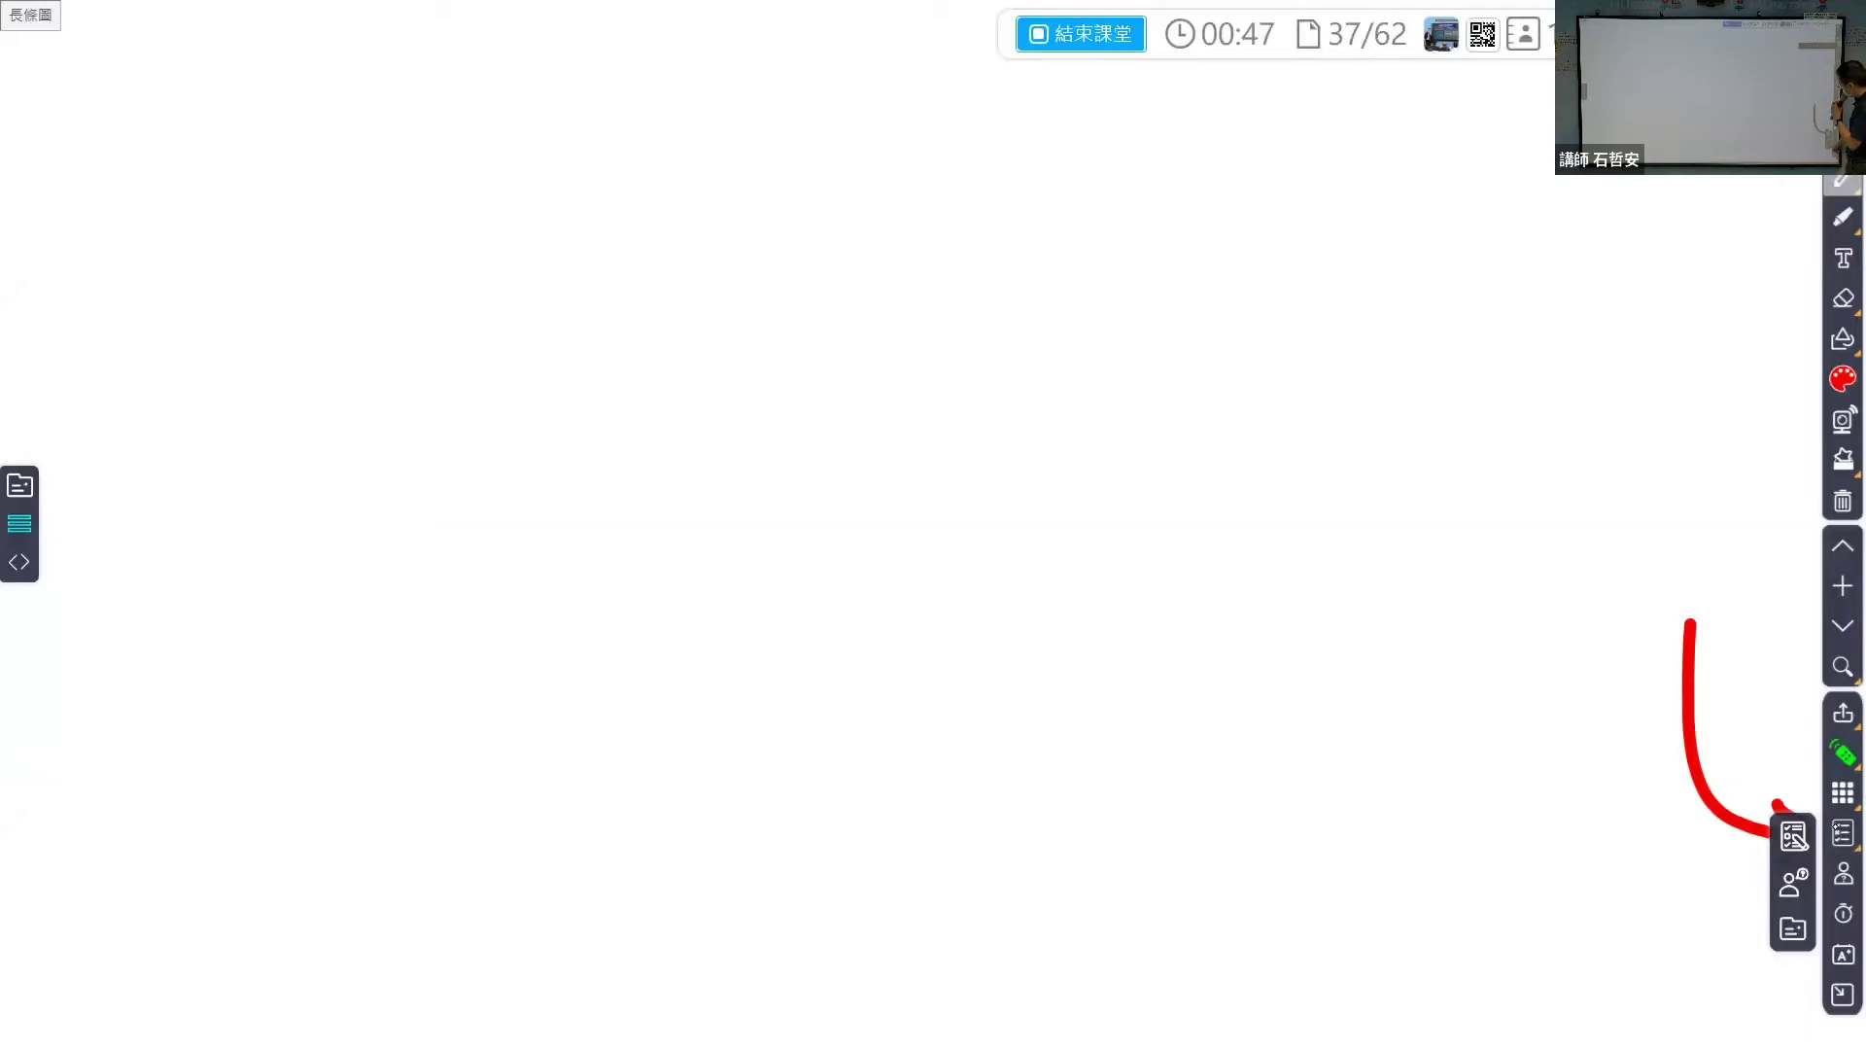
# Attempt to import CSV_220615151921.xlsx from the desktop, dismissing the file-in-use error.
pyautogui.click(1788, 929)
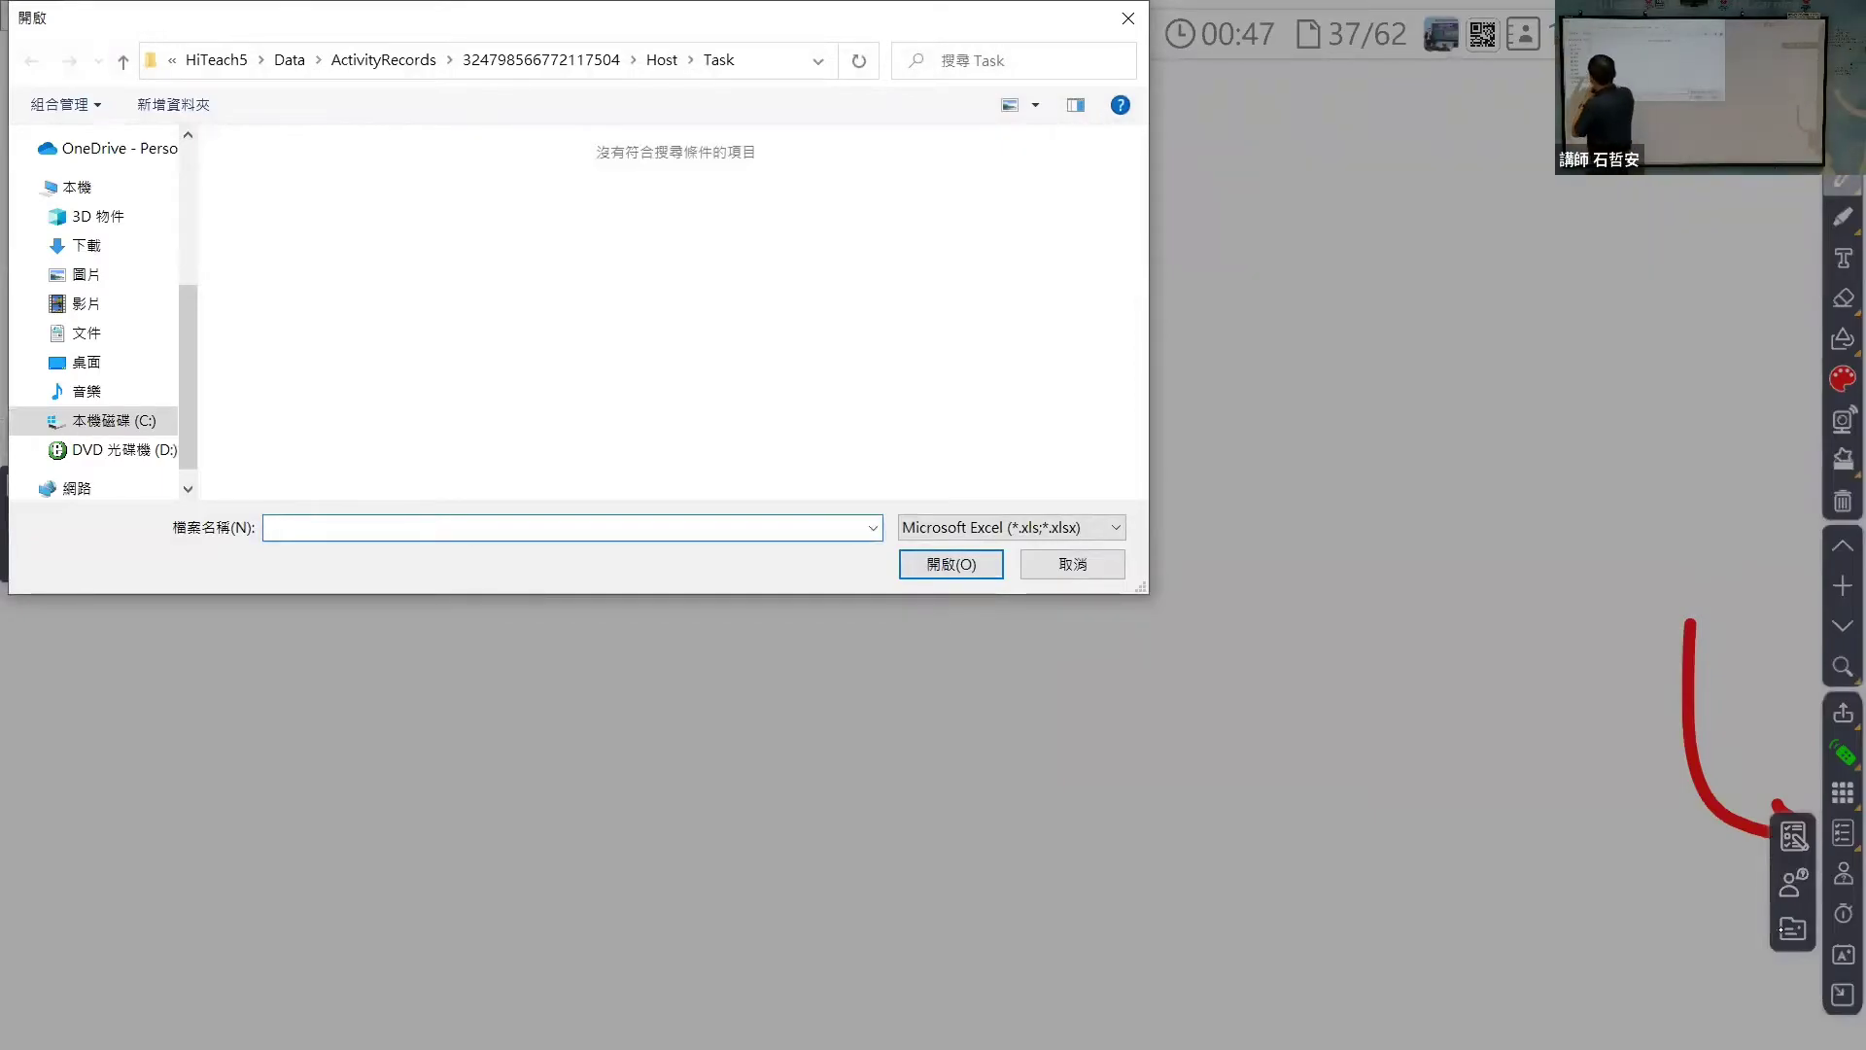
pyautogui.scroll(3, 98, 291)
pyautogui.click(97, 190)
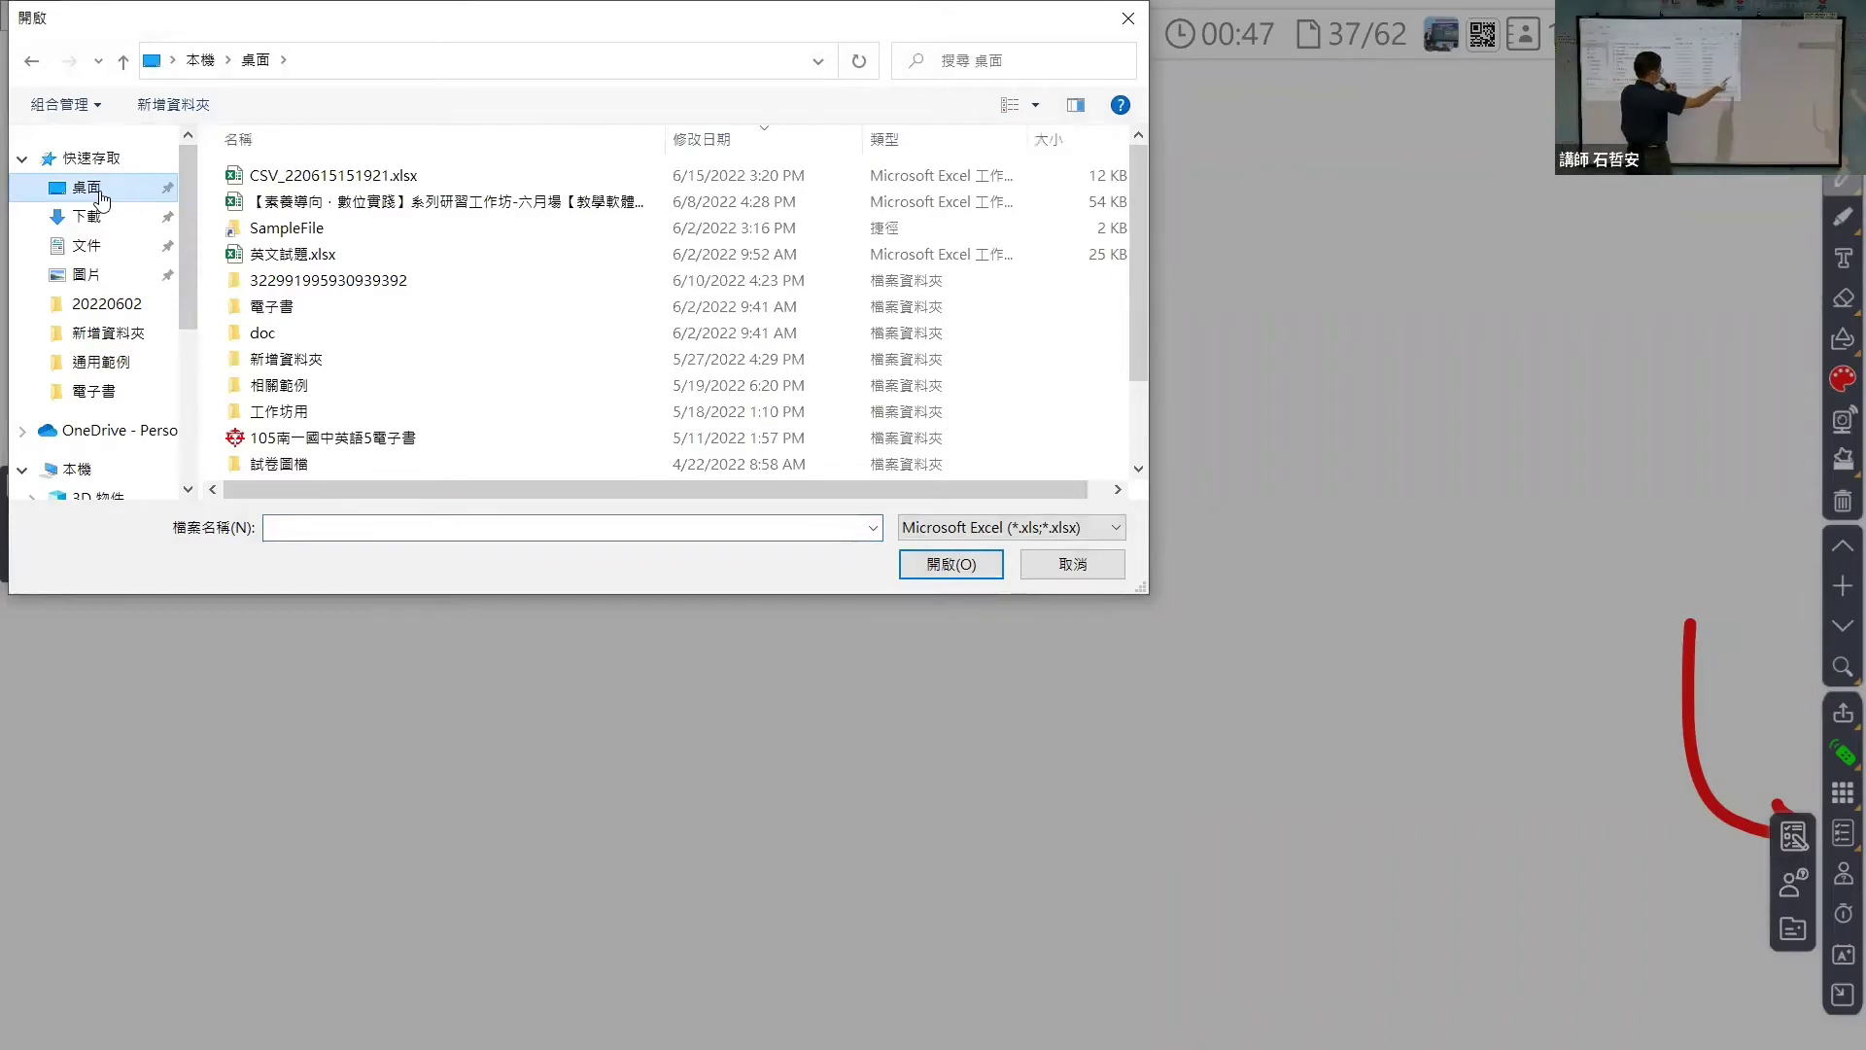
pyautogui.scroll(-2, 622, 341)
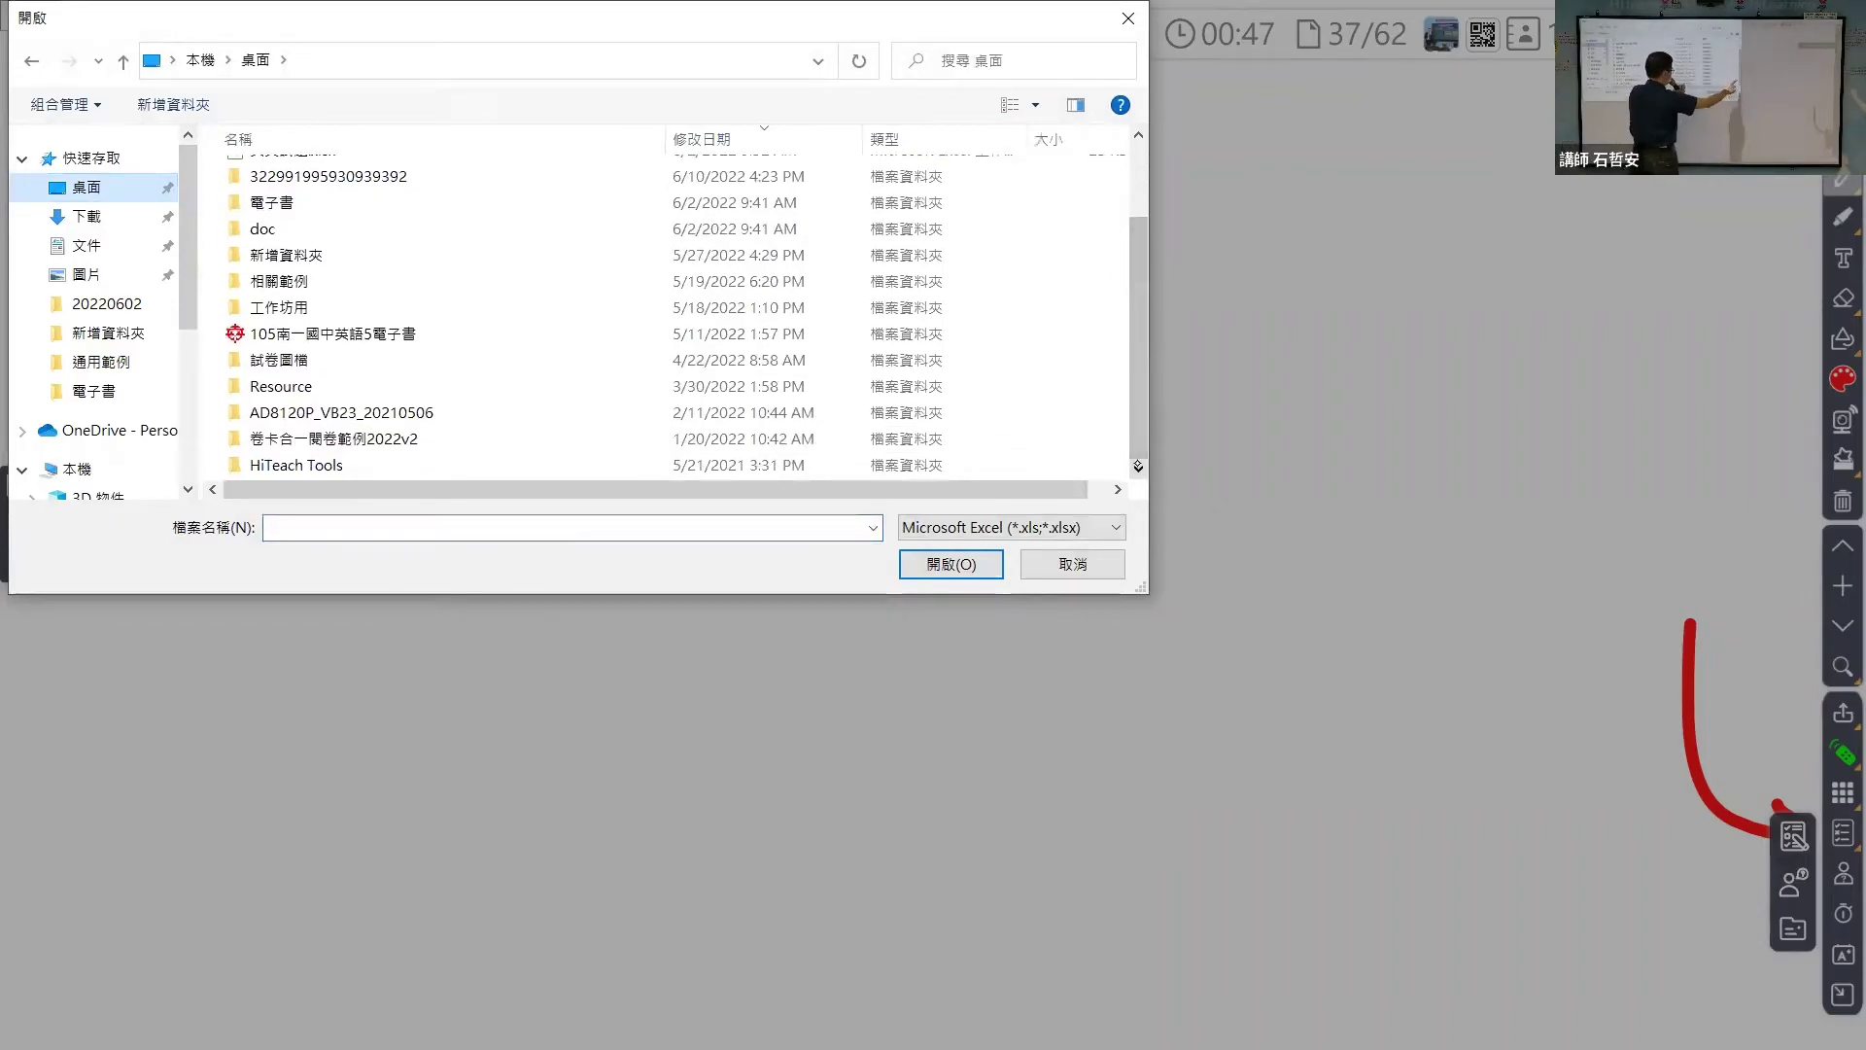
pyautogui.scroll(2, 1133, 245)
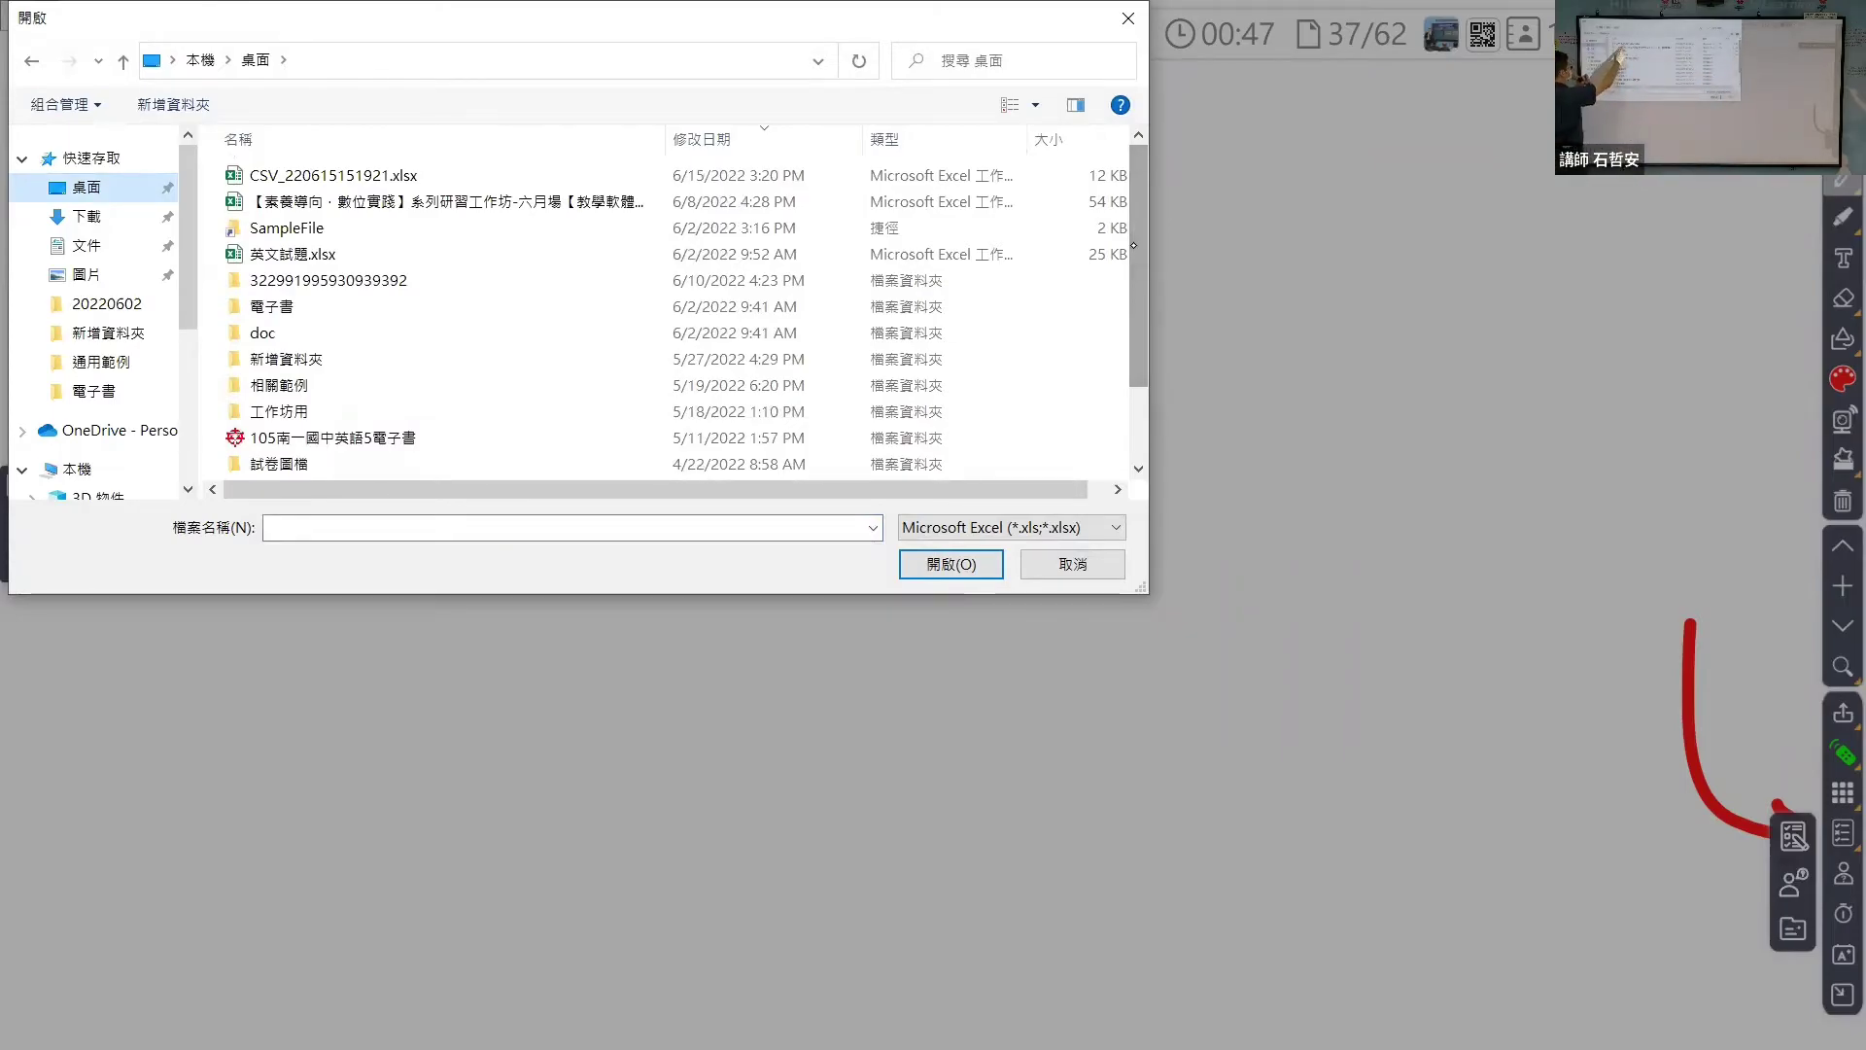
pyautogui.click(334, 175)
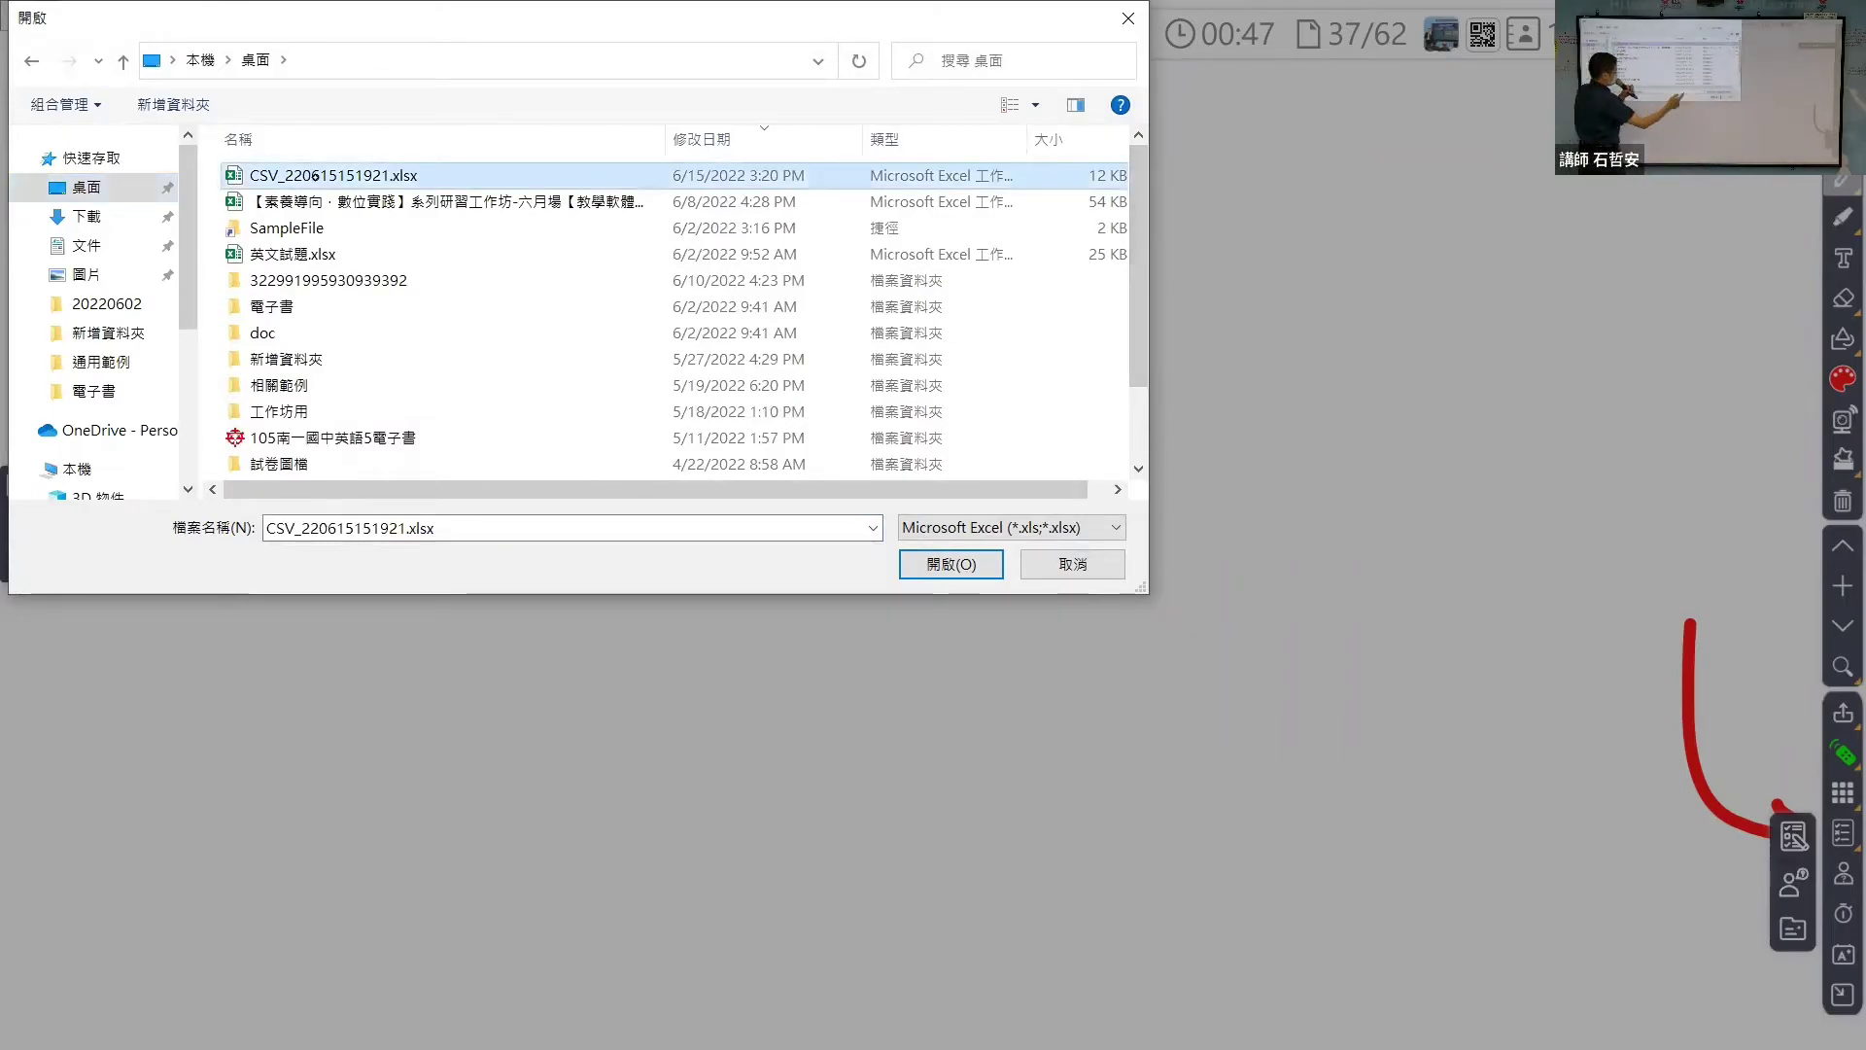
pyautogui.click(949, 565)
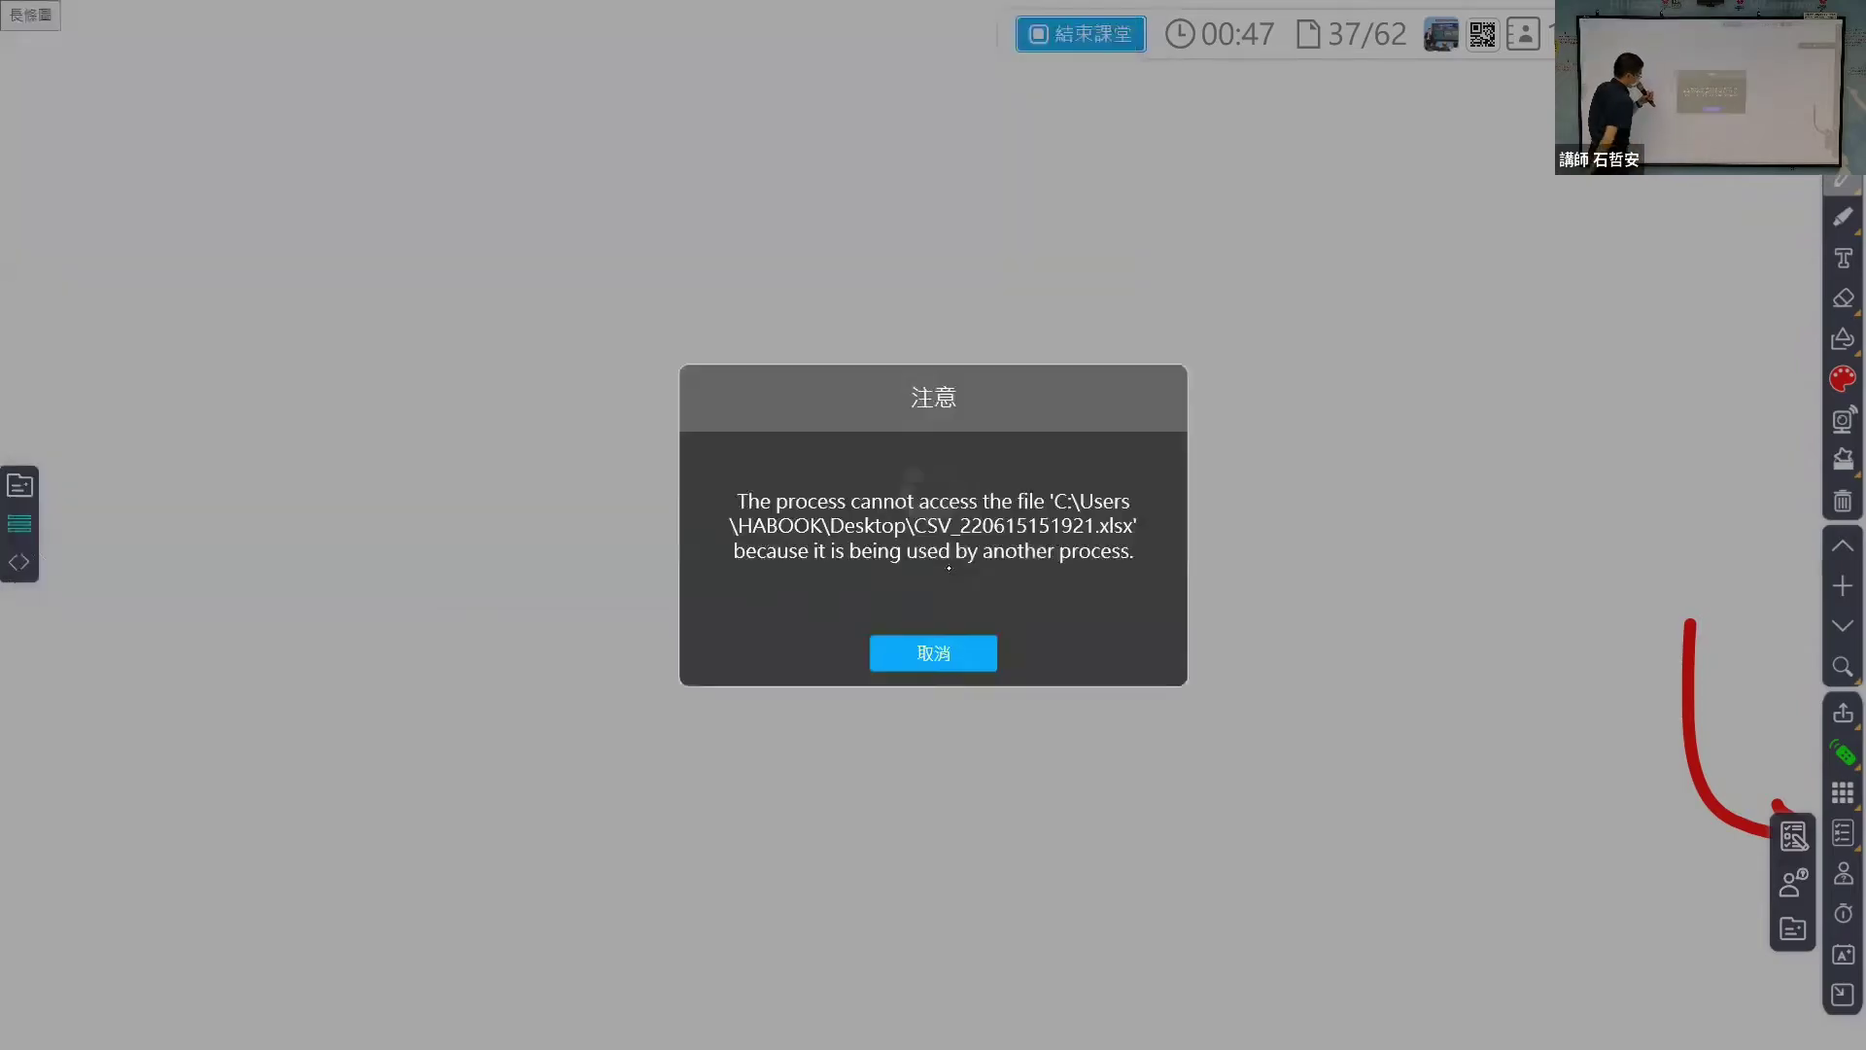
pyautogui.click(956, 669)
pyautogui.click(1139, 715)
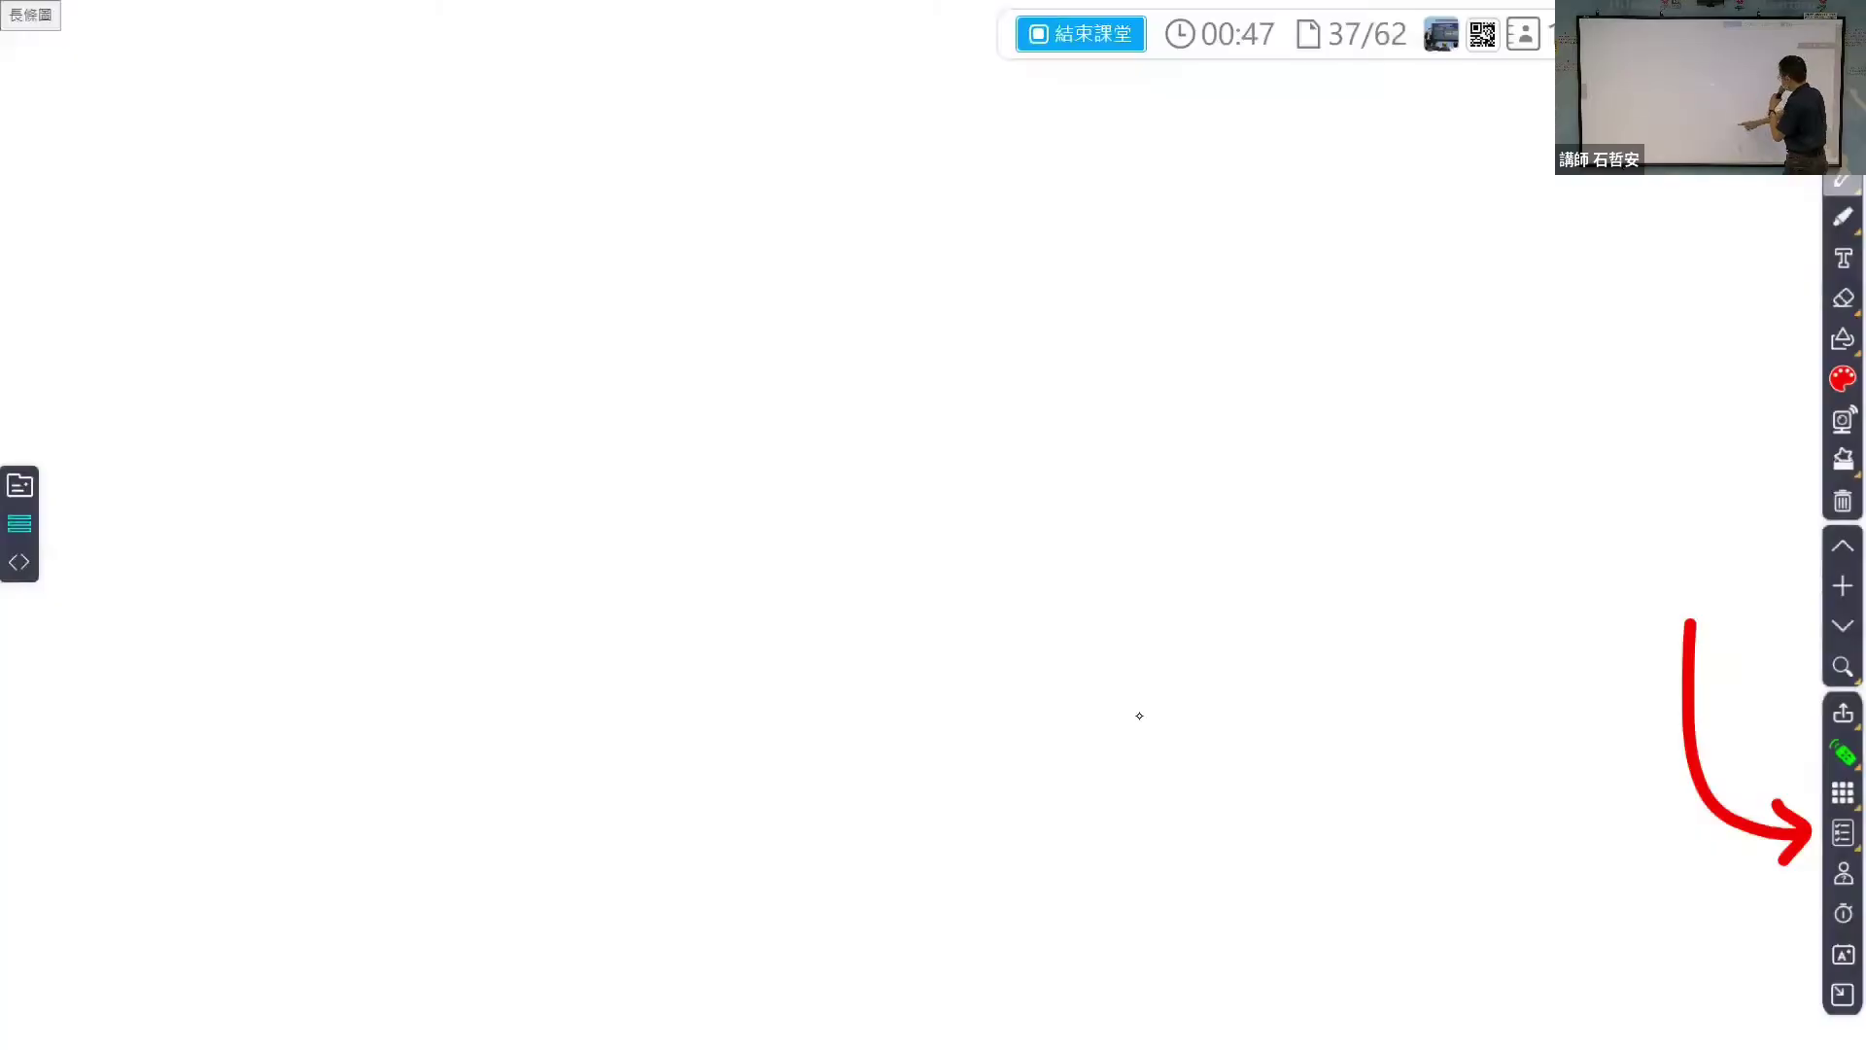
# Close the locked Excel workbook, re-import CSV_220615151921.xlsx and confirm the ten questions.
pyautogui.click(1842, 993)
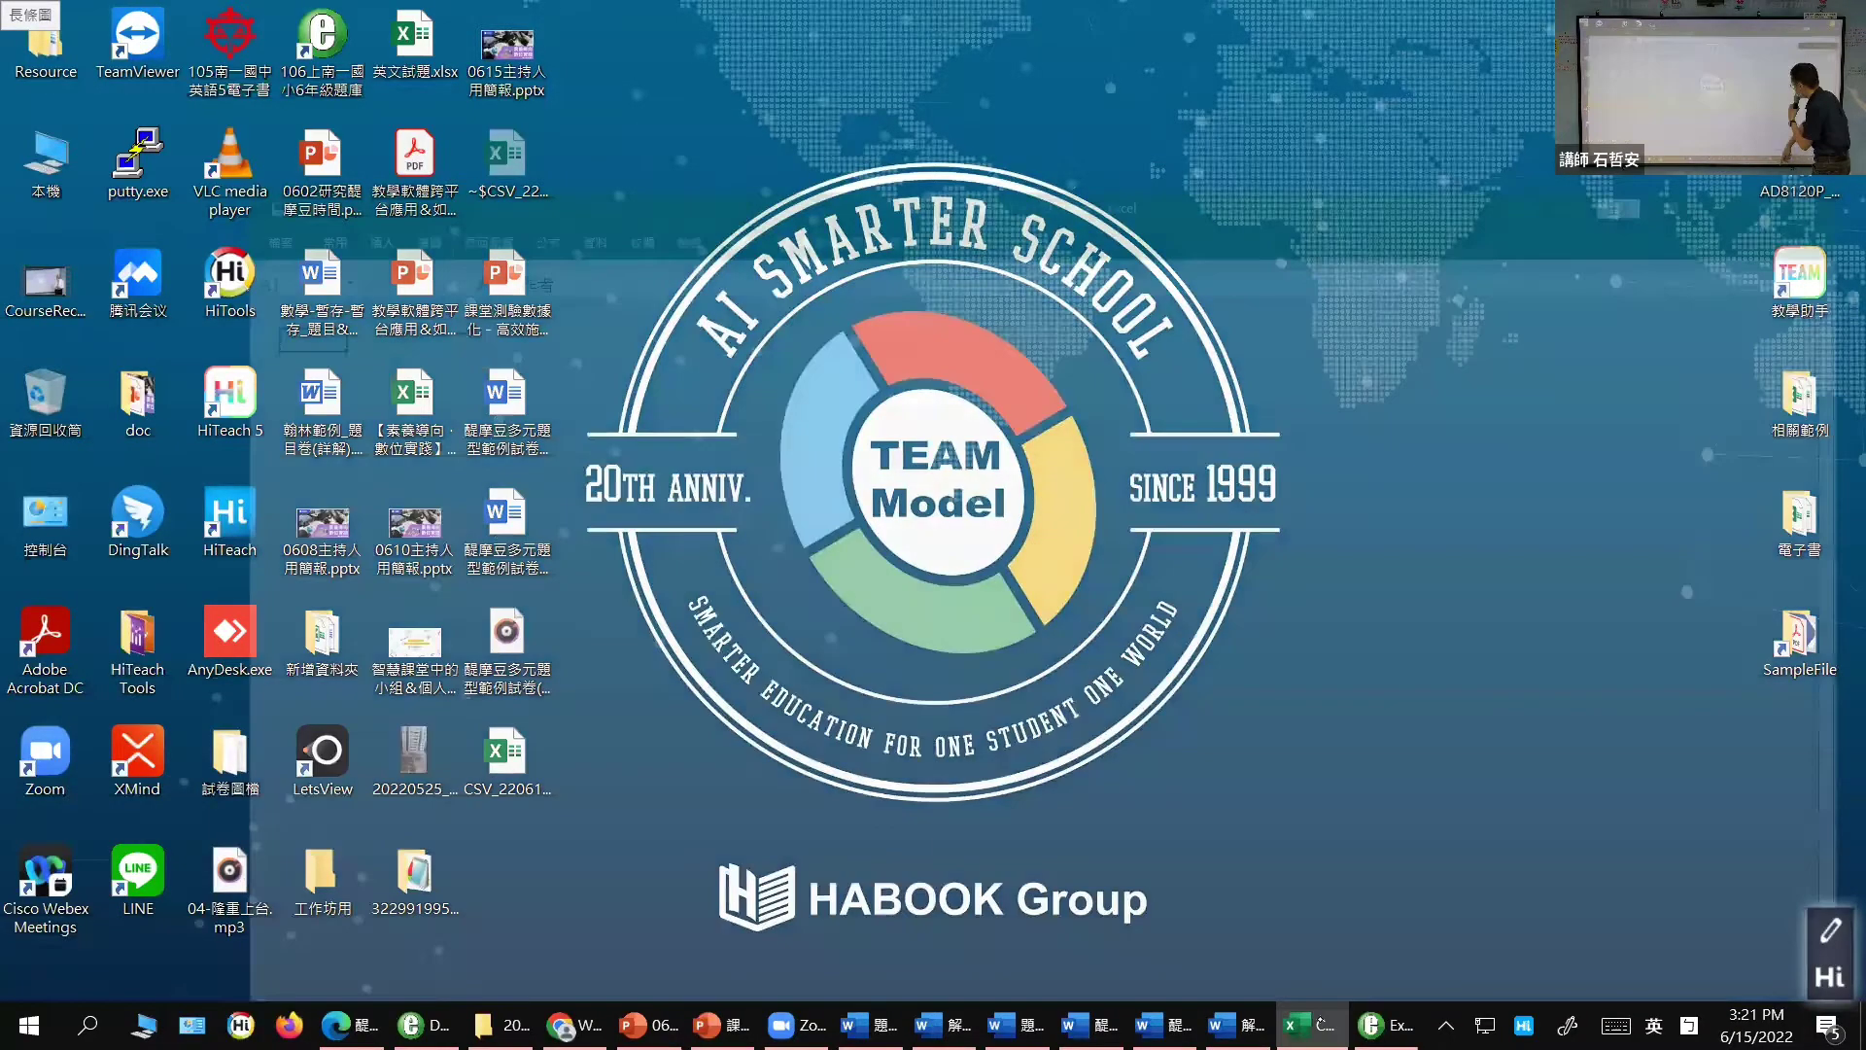
pyautogui.click(1310, 1024)
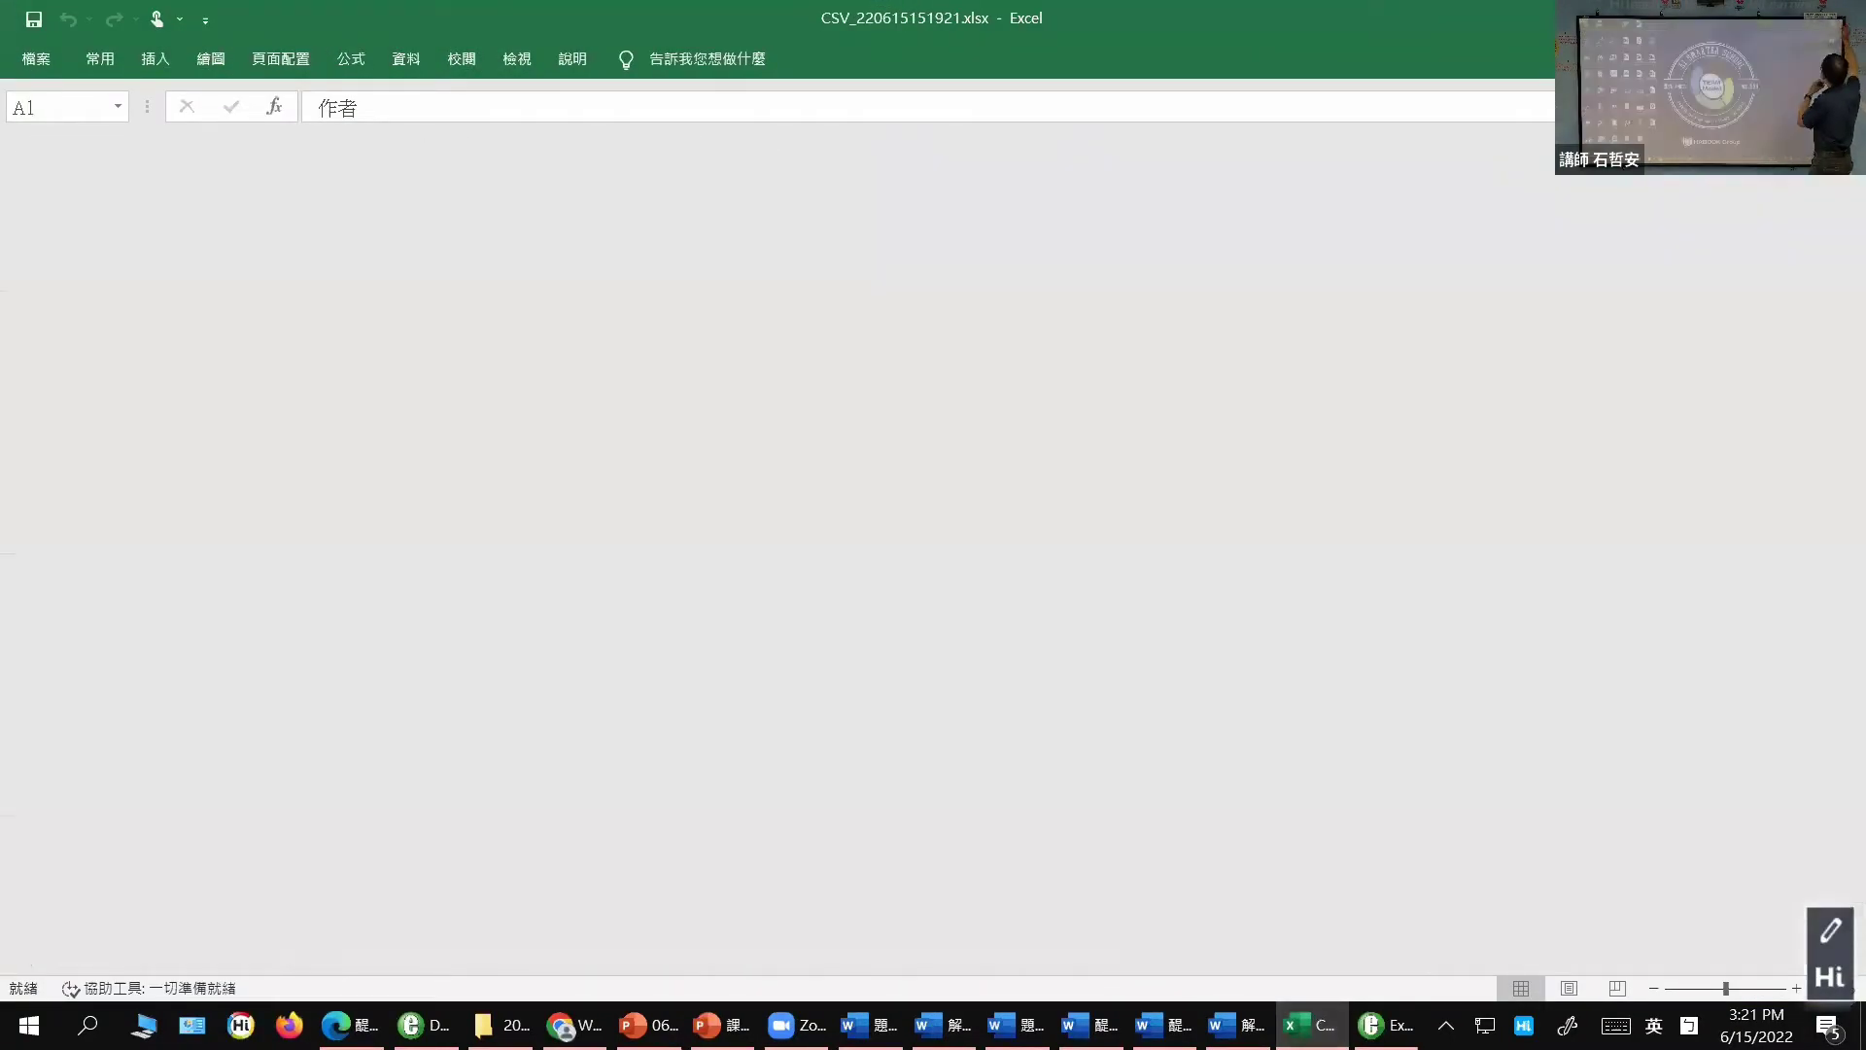
pyautogui.hotkey('alt', 'F4')
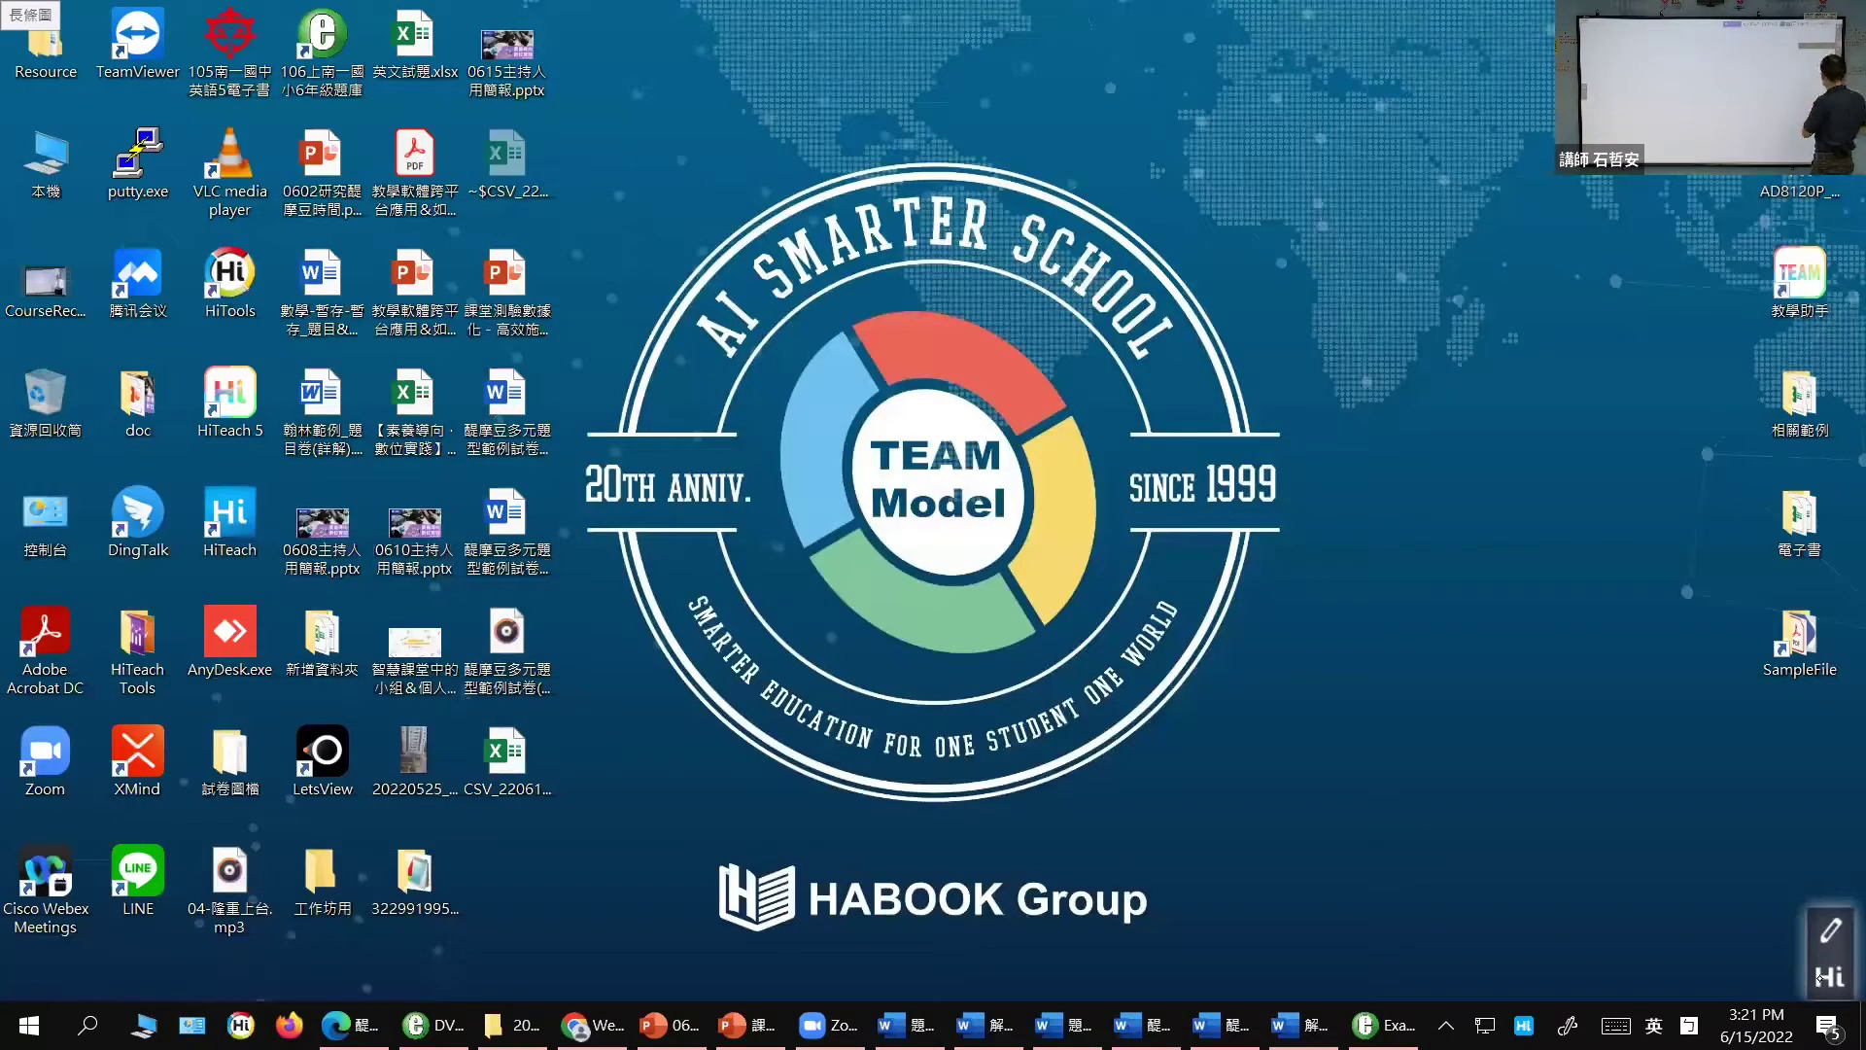
pyautogui.click(1830, 977)
pyautogui.click(1791, 930)
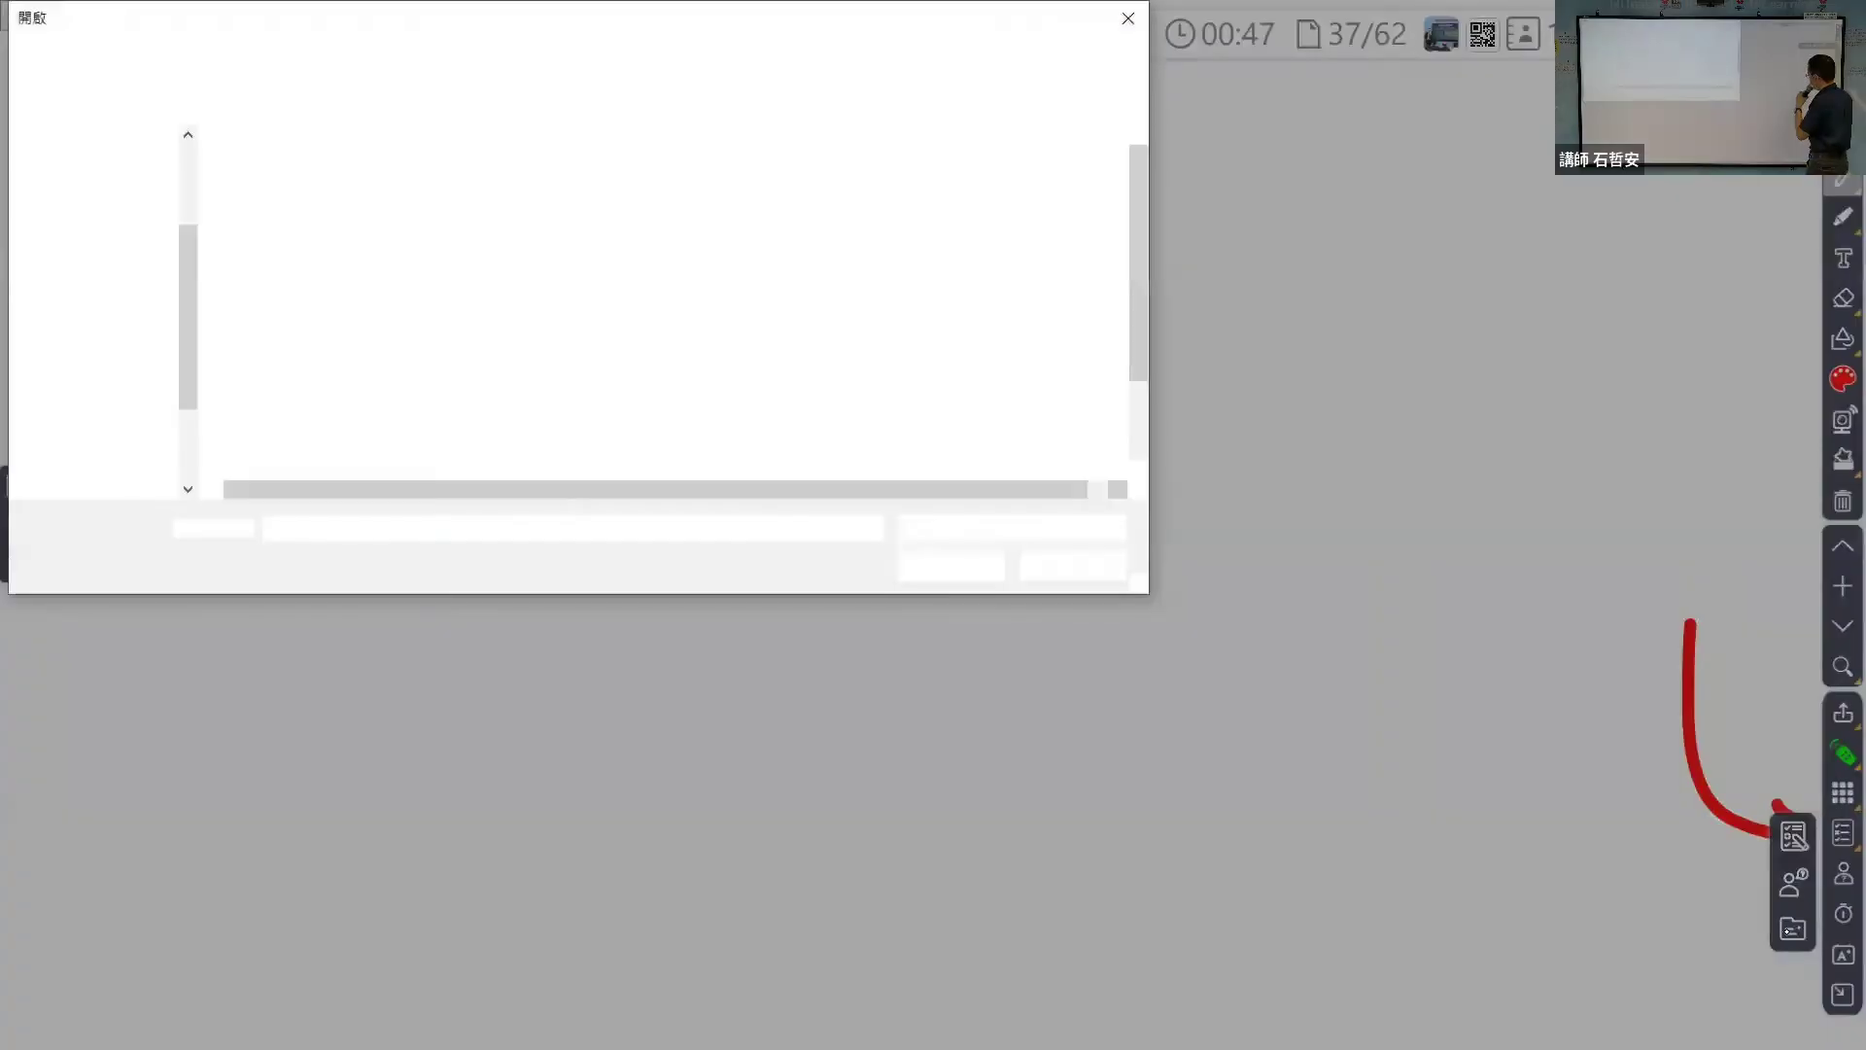
pyautogui.click(529, 174)
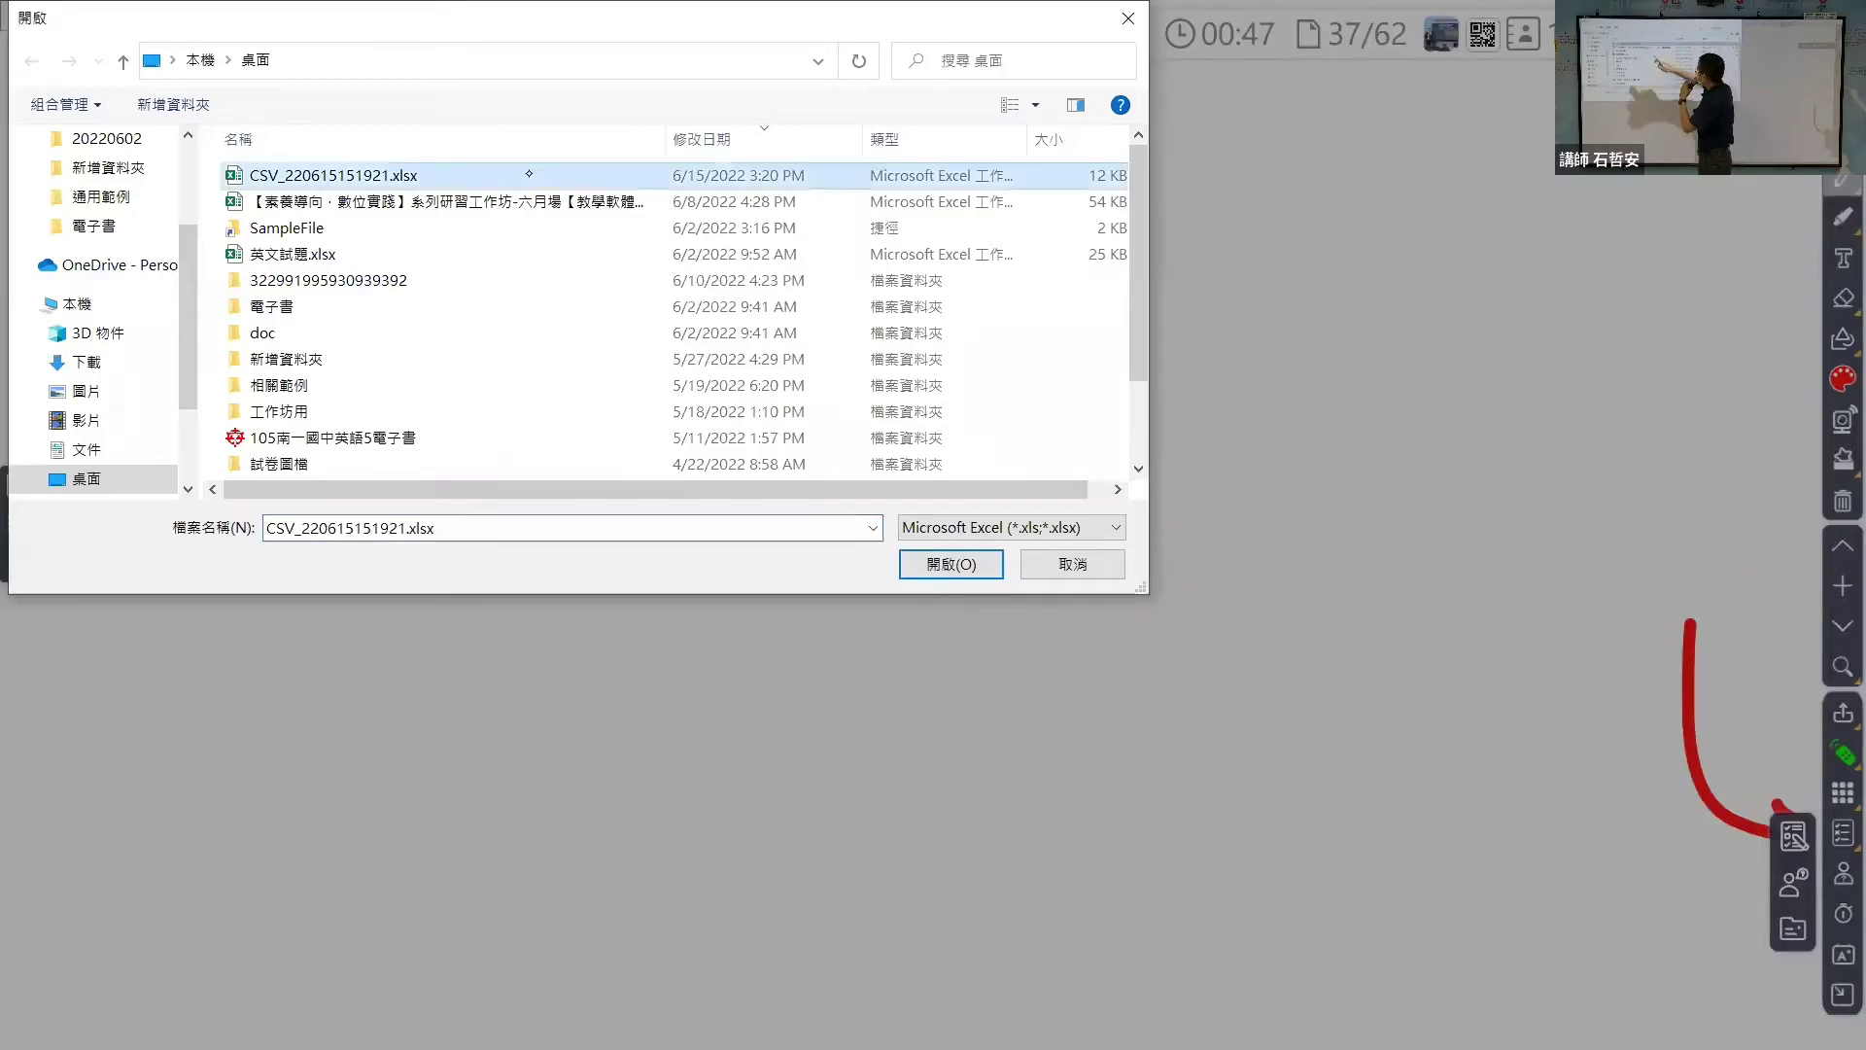
pyautogui.click(959, 566)
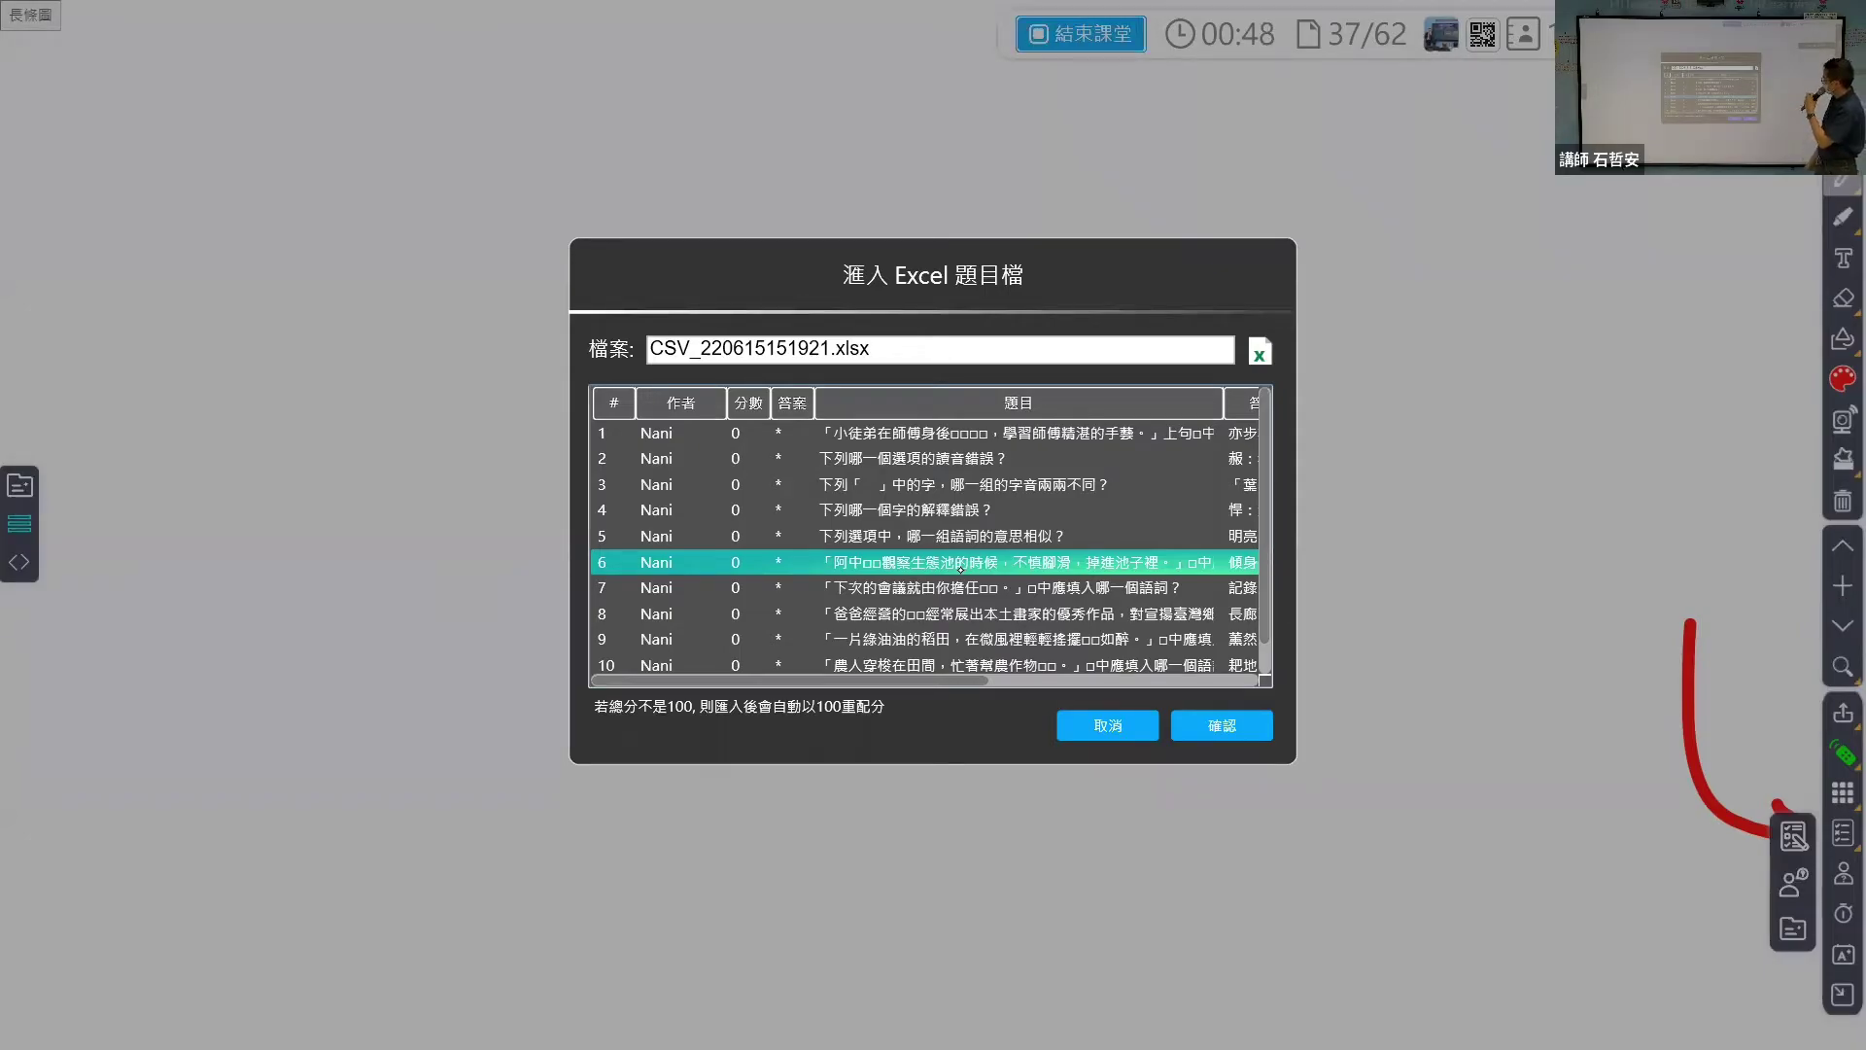
pyautogui.click(1221, 729)
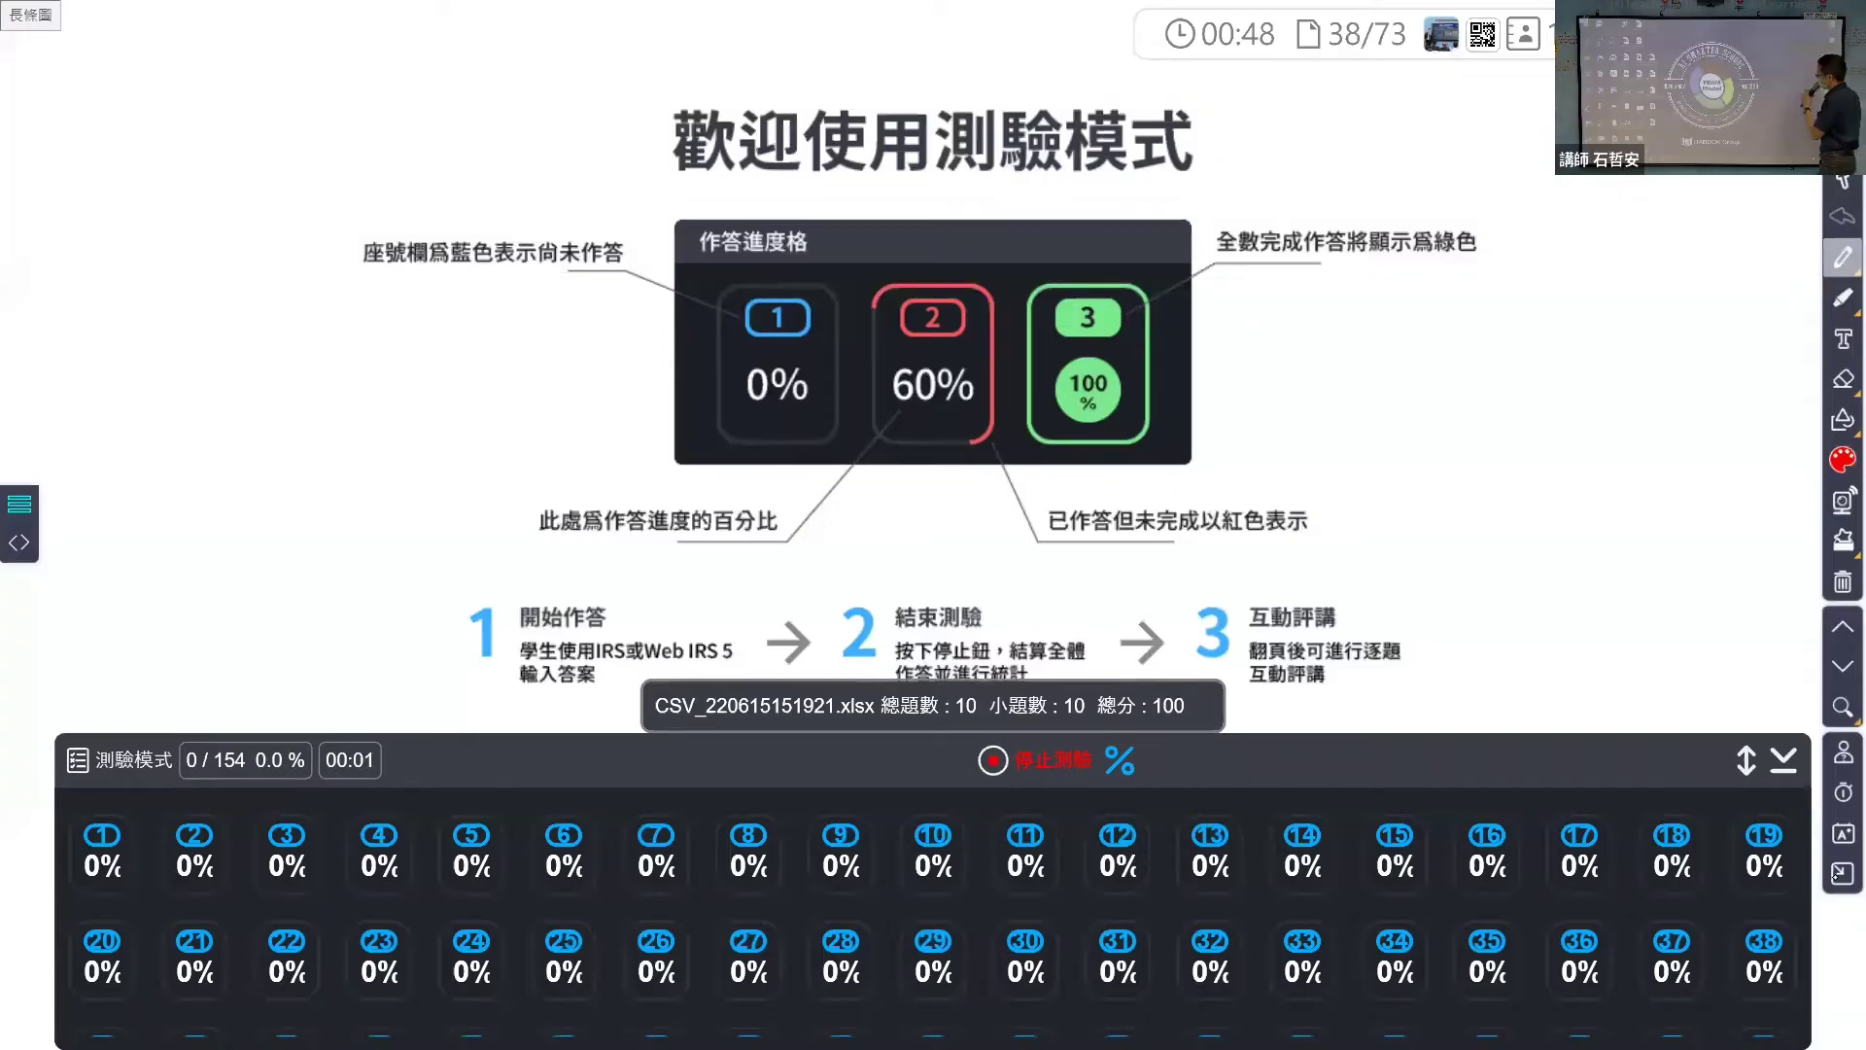
# Minimise HiTeach with the quiz running and scroll the WebIRS 5 student answer page.
pyautogui.click(1838, 874)
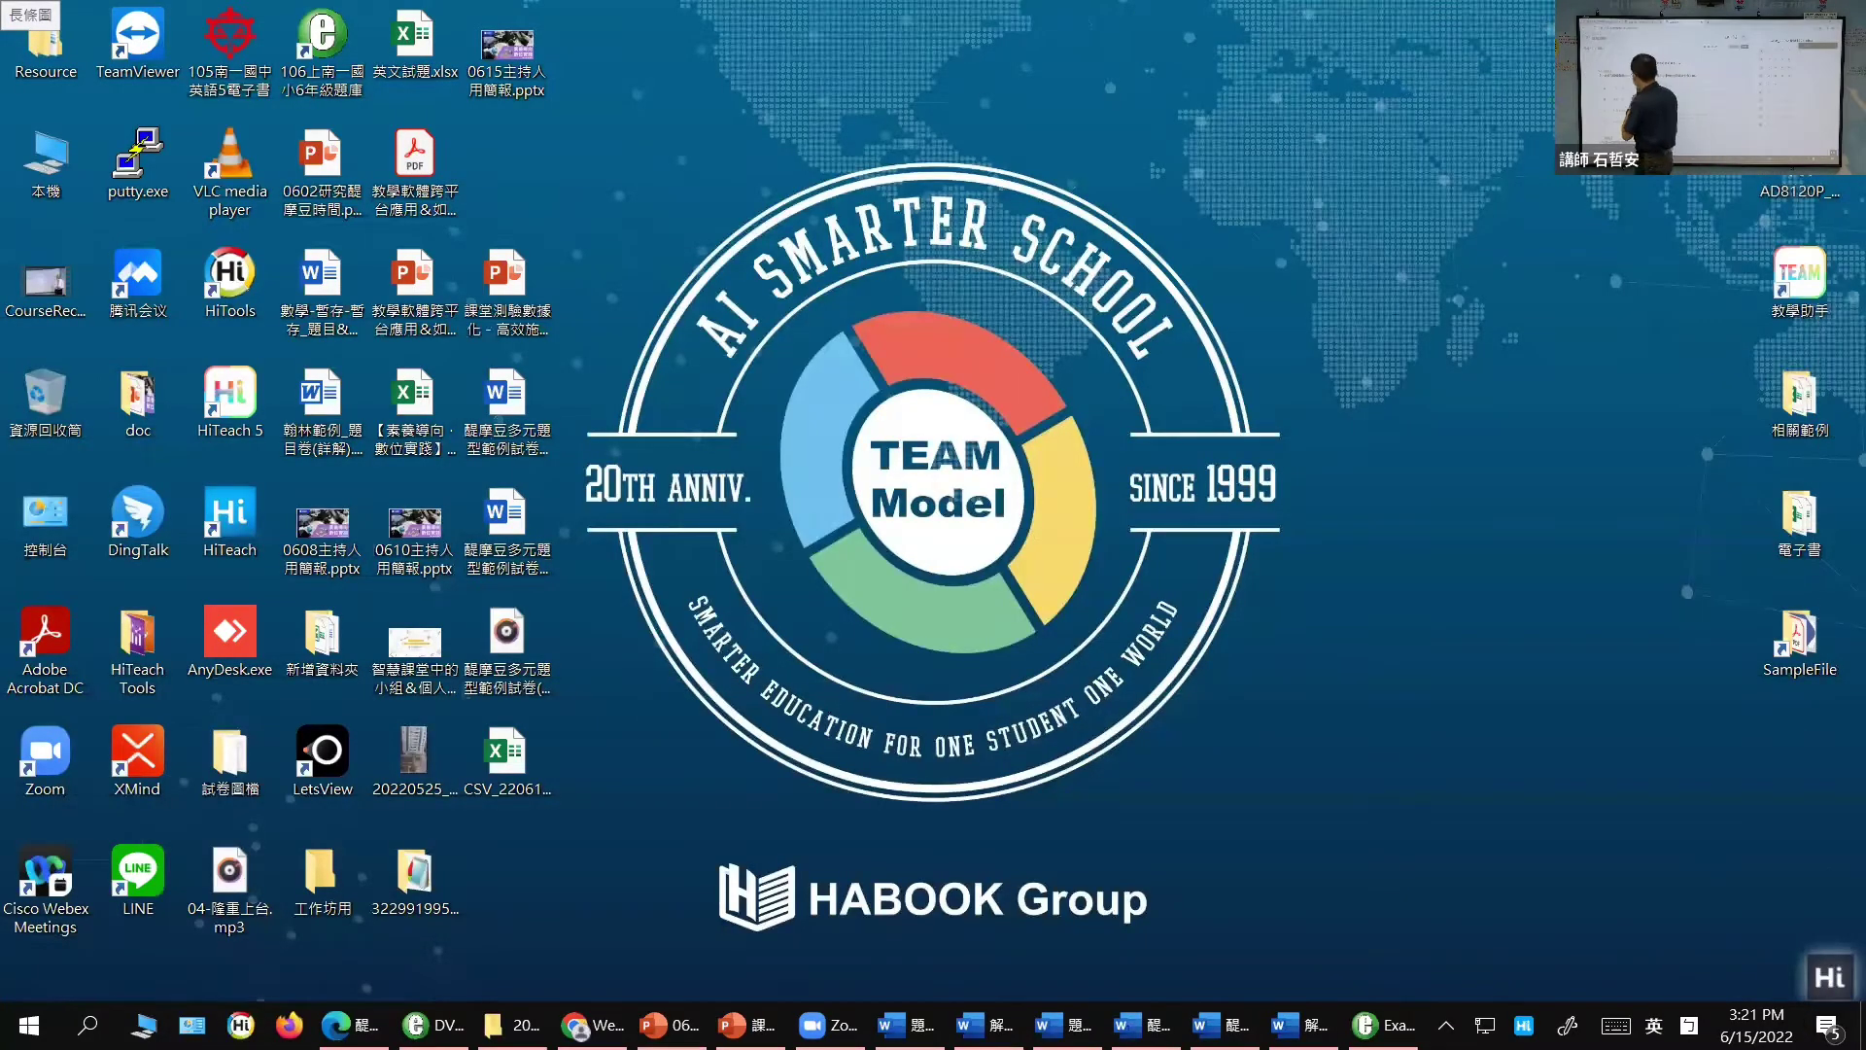
pyautogui.scroll(-5, 603, 583)
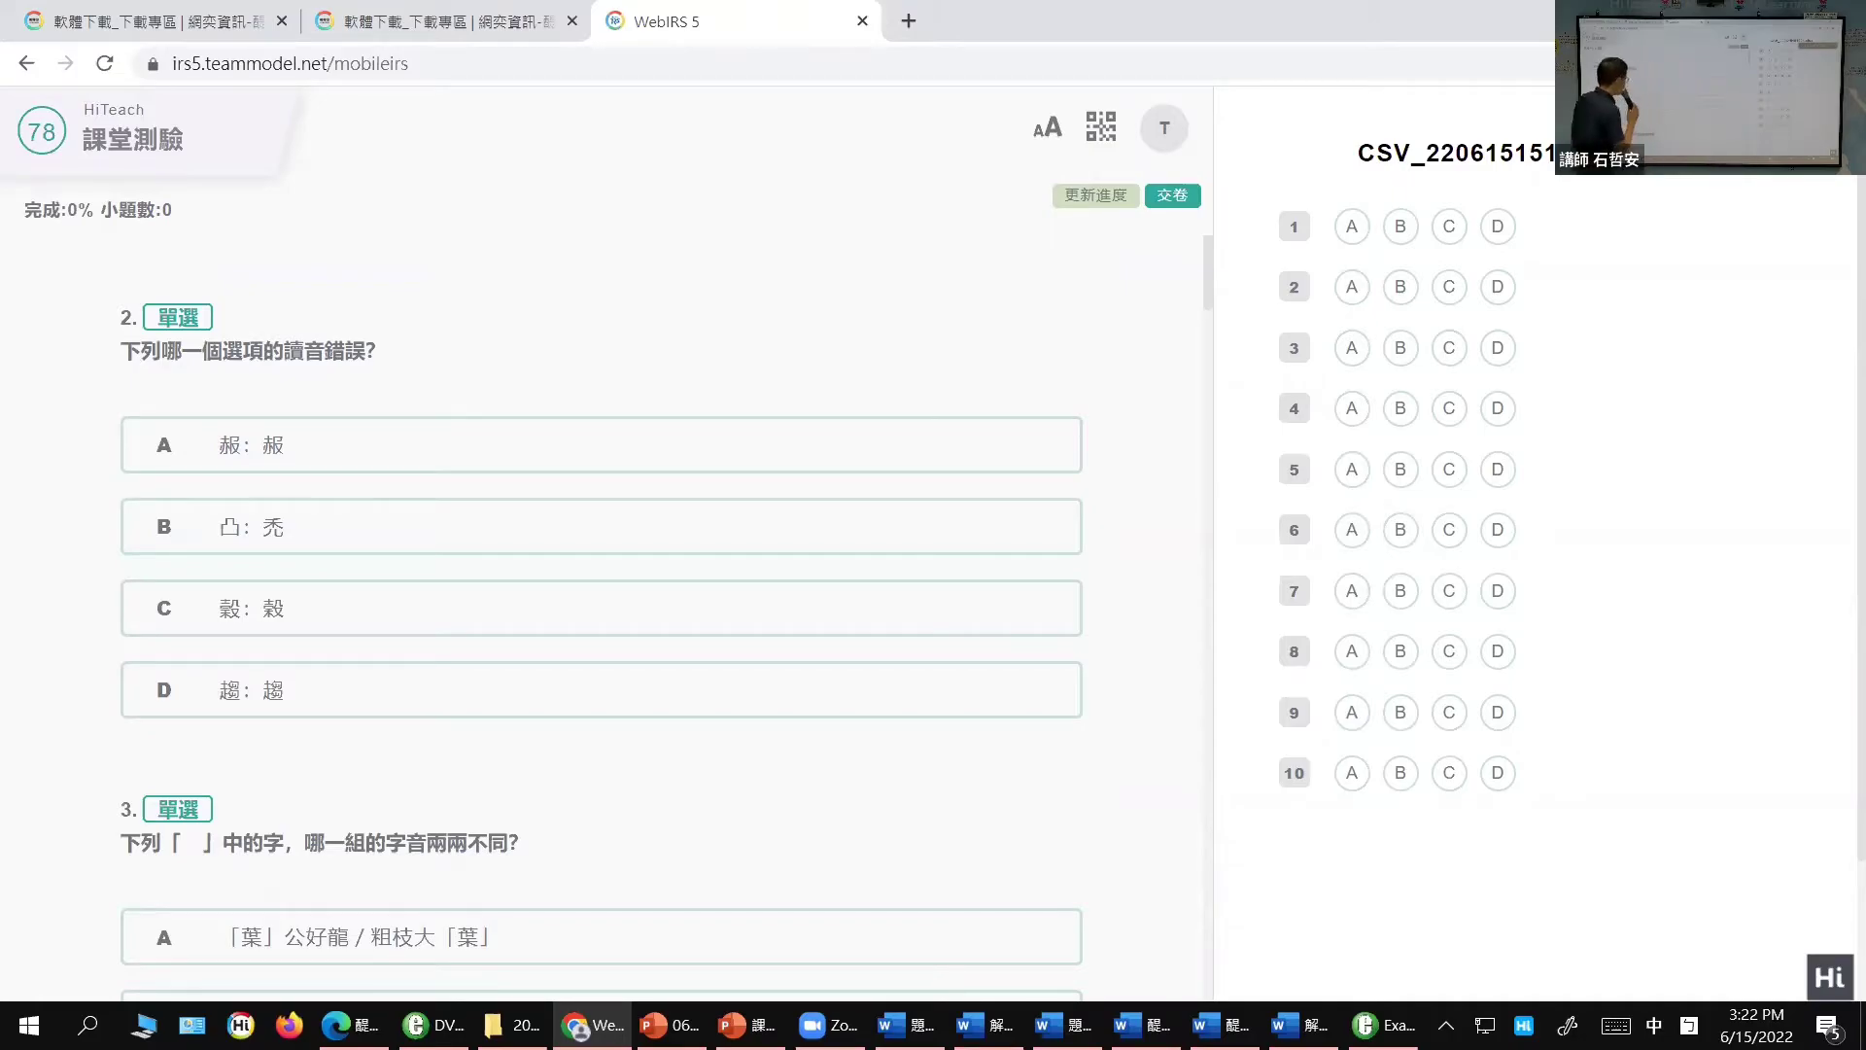
# Scroll through the WebIRS quiz page, then return to HiTeach and expand the all-seat answer progress.
pyautogui.scroll(-2, 603, 583)
pyautogui.scroll(9, 603, 583)
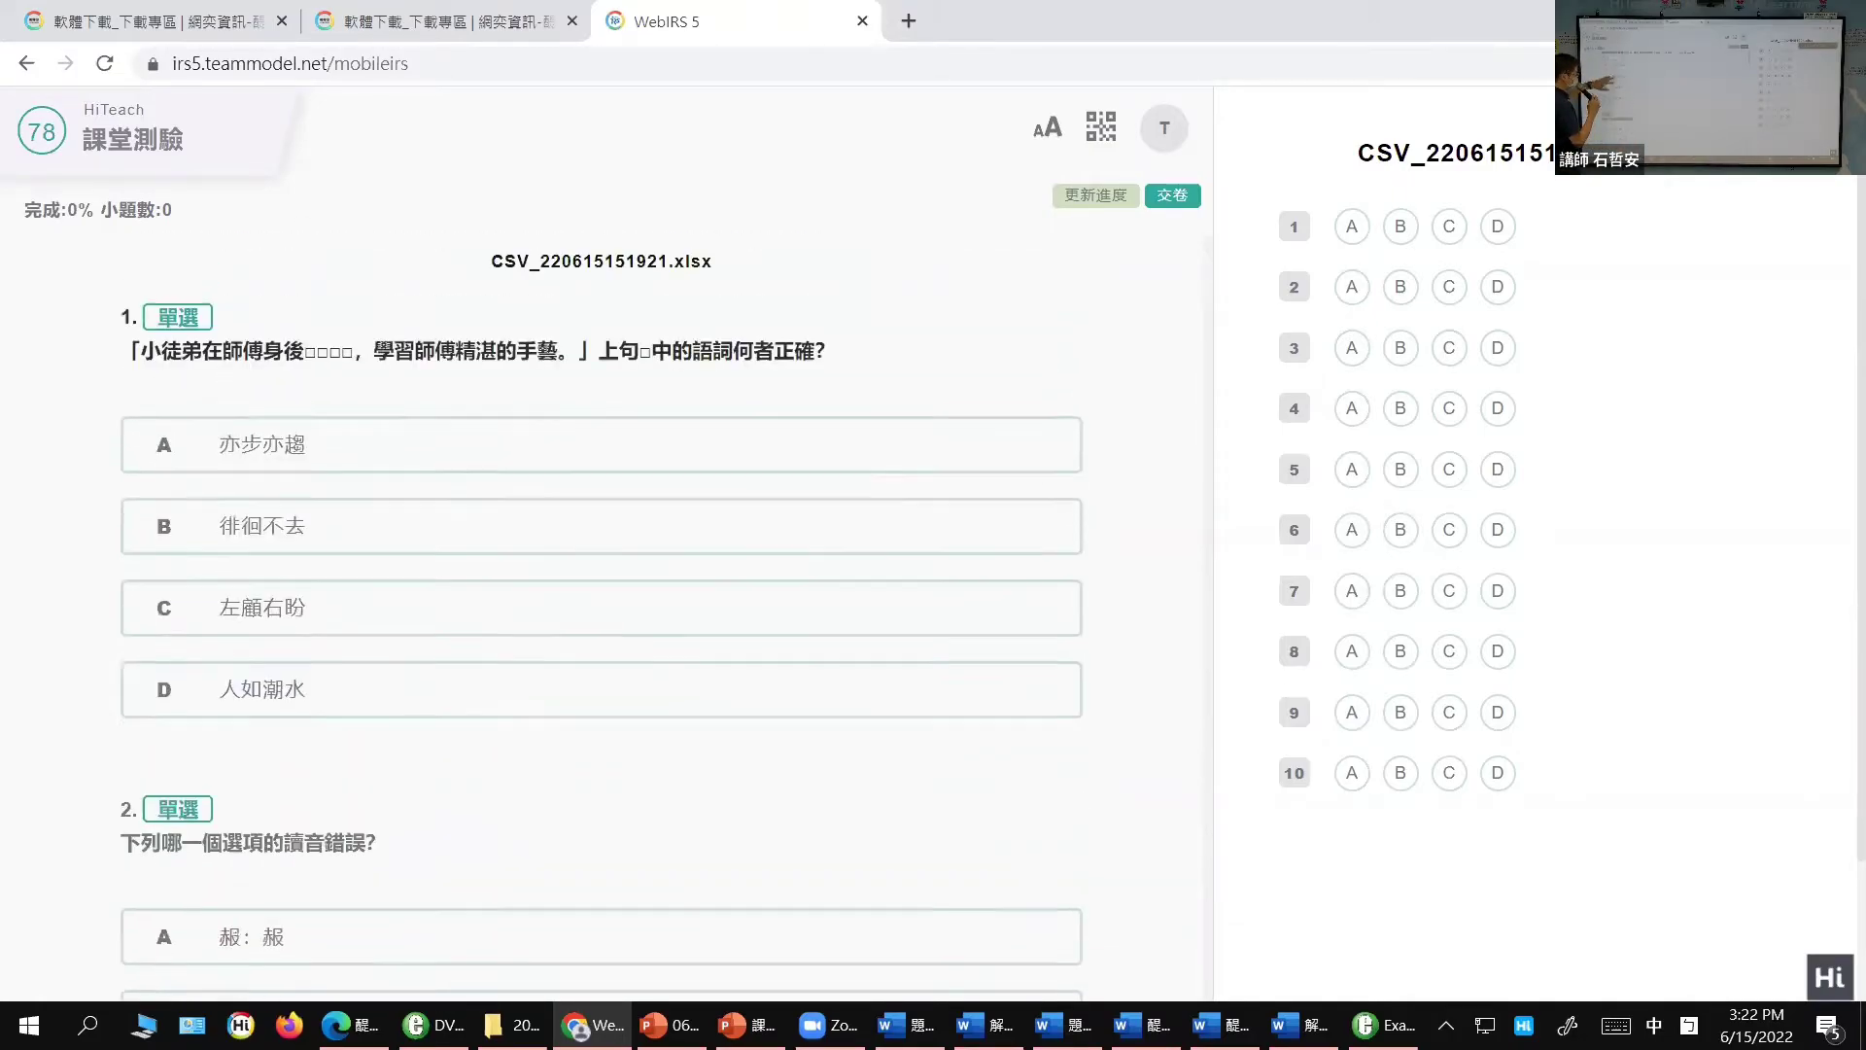
pyautogui.scroll(-20, 603, 583)
pyautogui.scroll(-2, 602, 584)
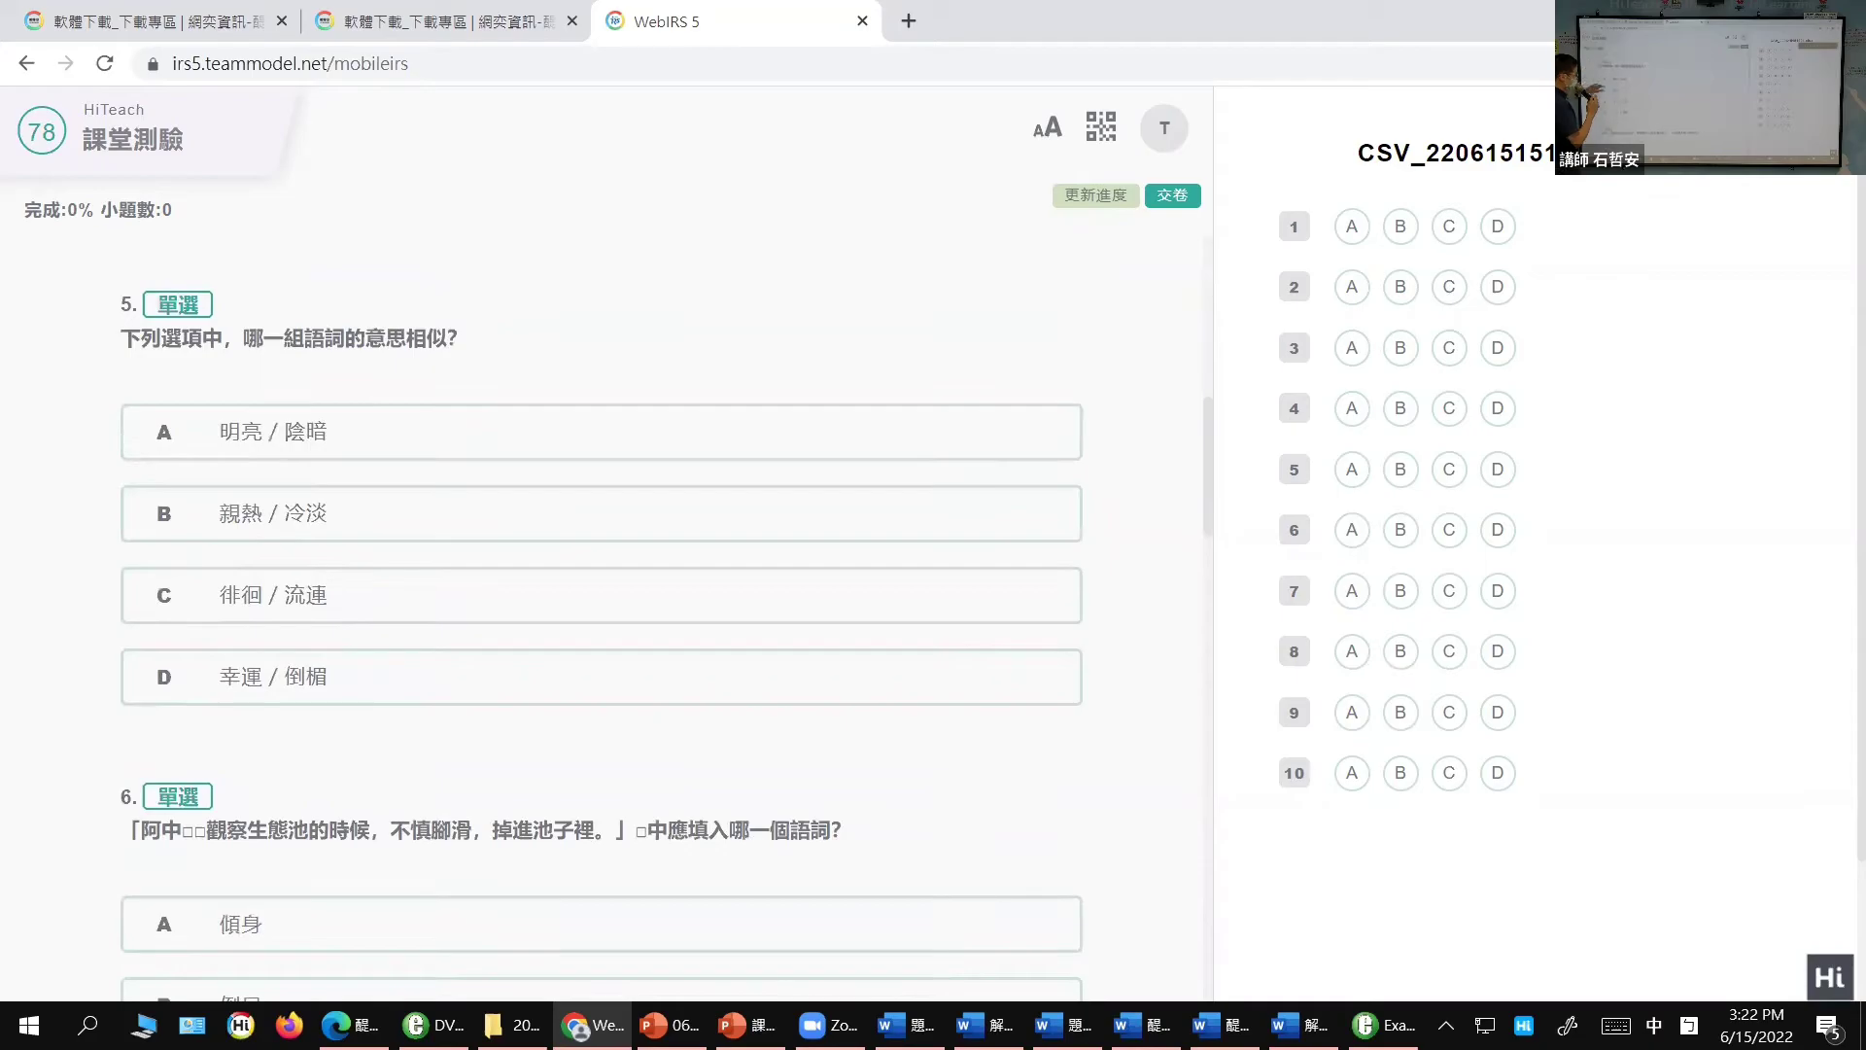
pyautogui.scroll(13, 603, 583)
pyautogui.scroll(3, 602, 583)
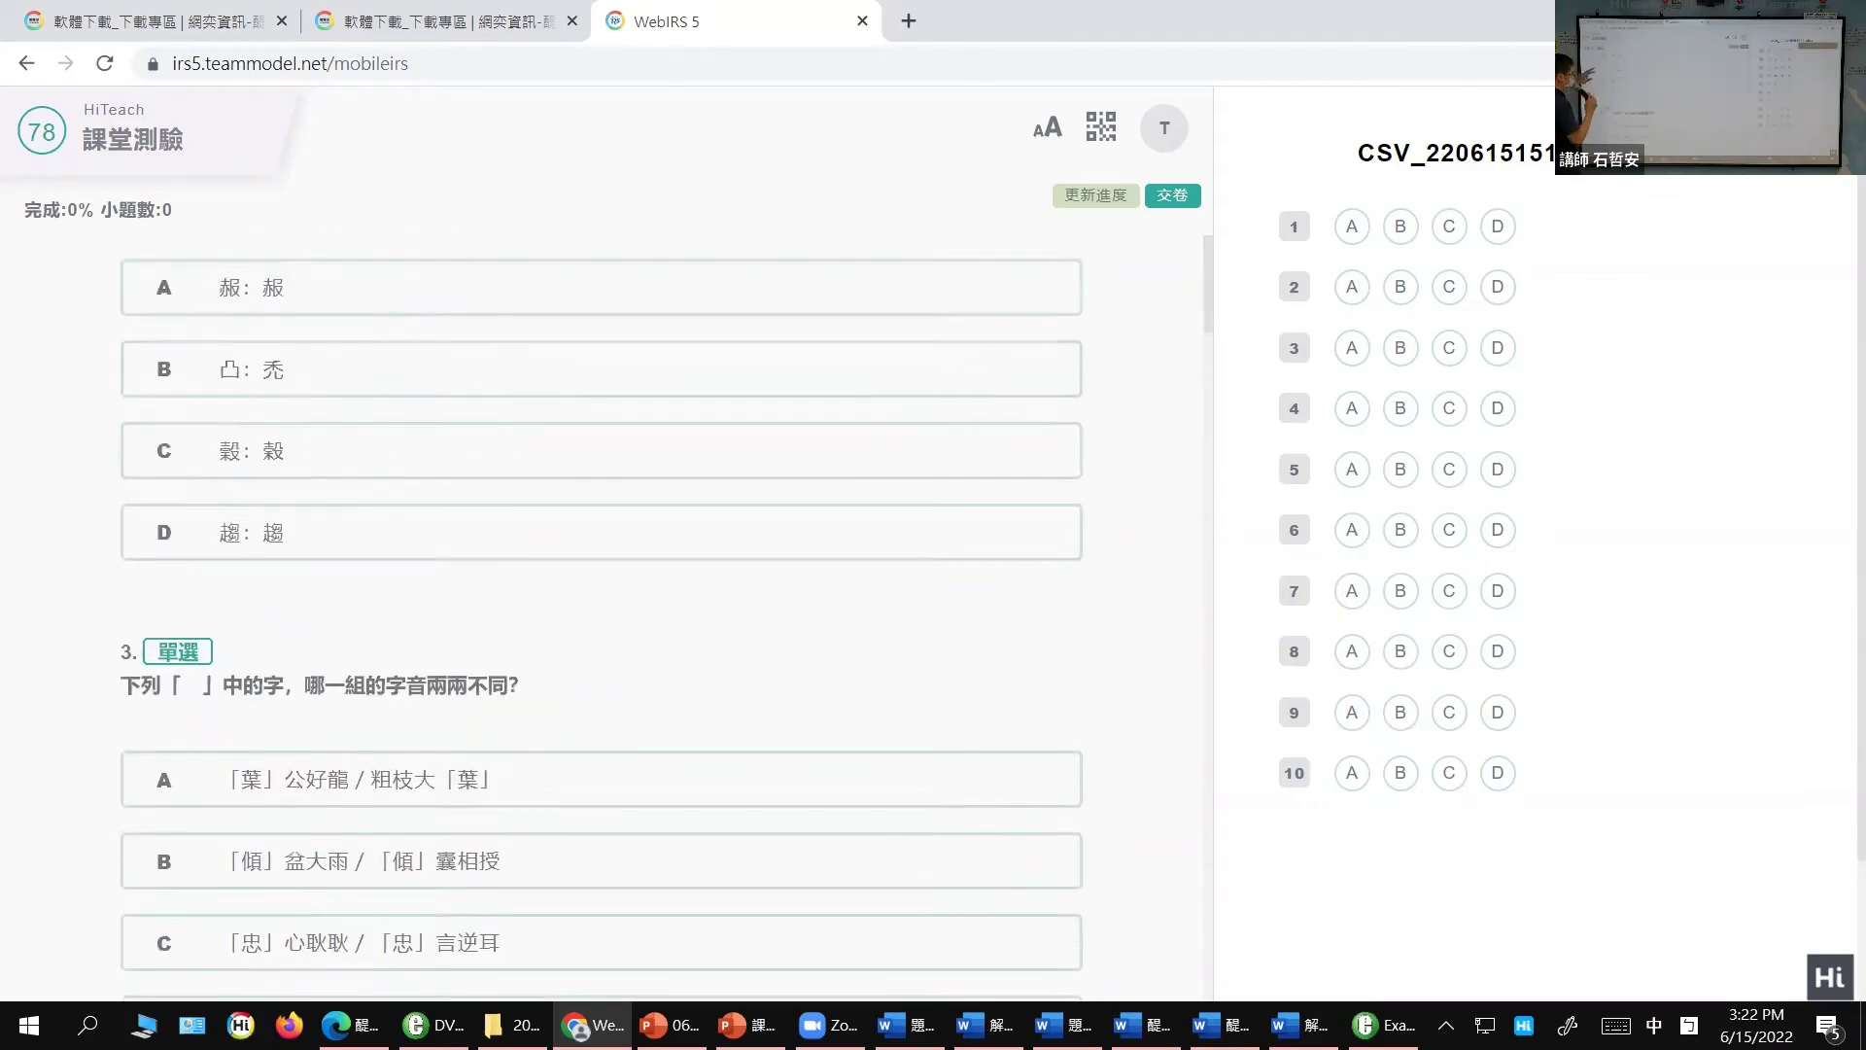
pyautogui.scroll(6, 603, 583)
pyautogui.scroll(2, 603, 583)
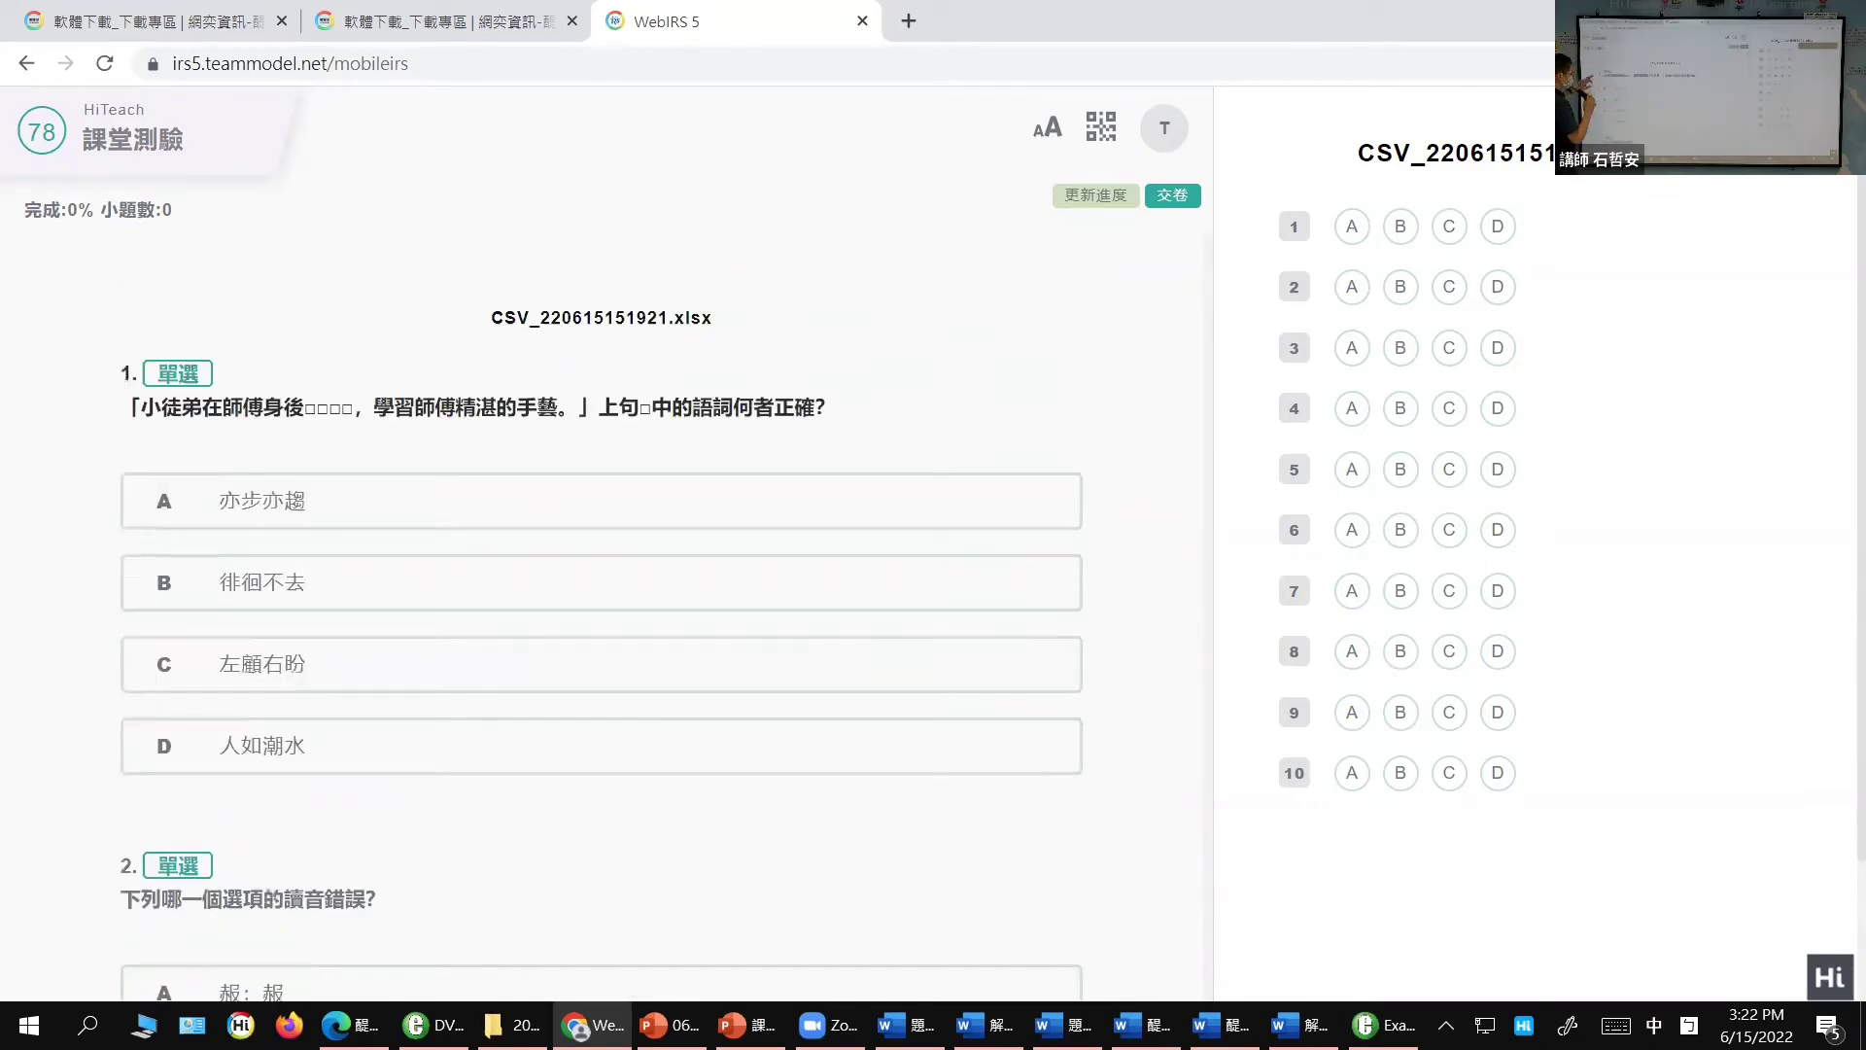
pyautogui.scroll(-4, 603, 583)
pyautogui.scroll(-20, 603, 583)
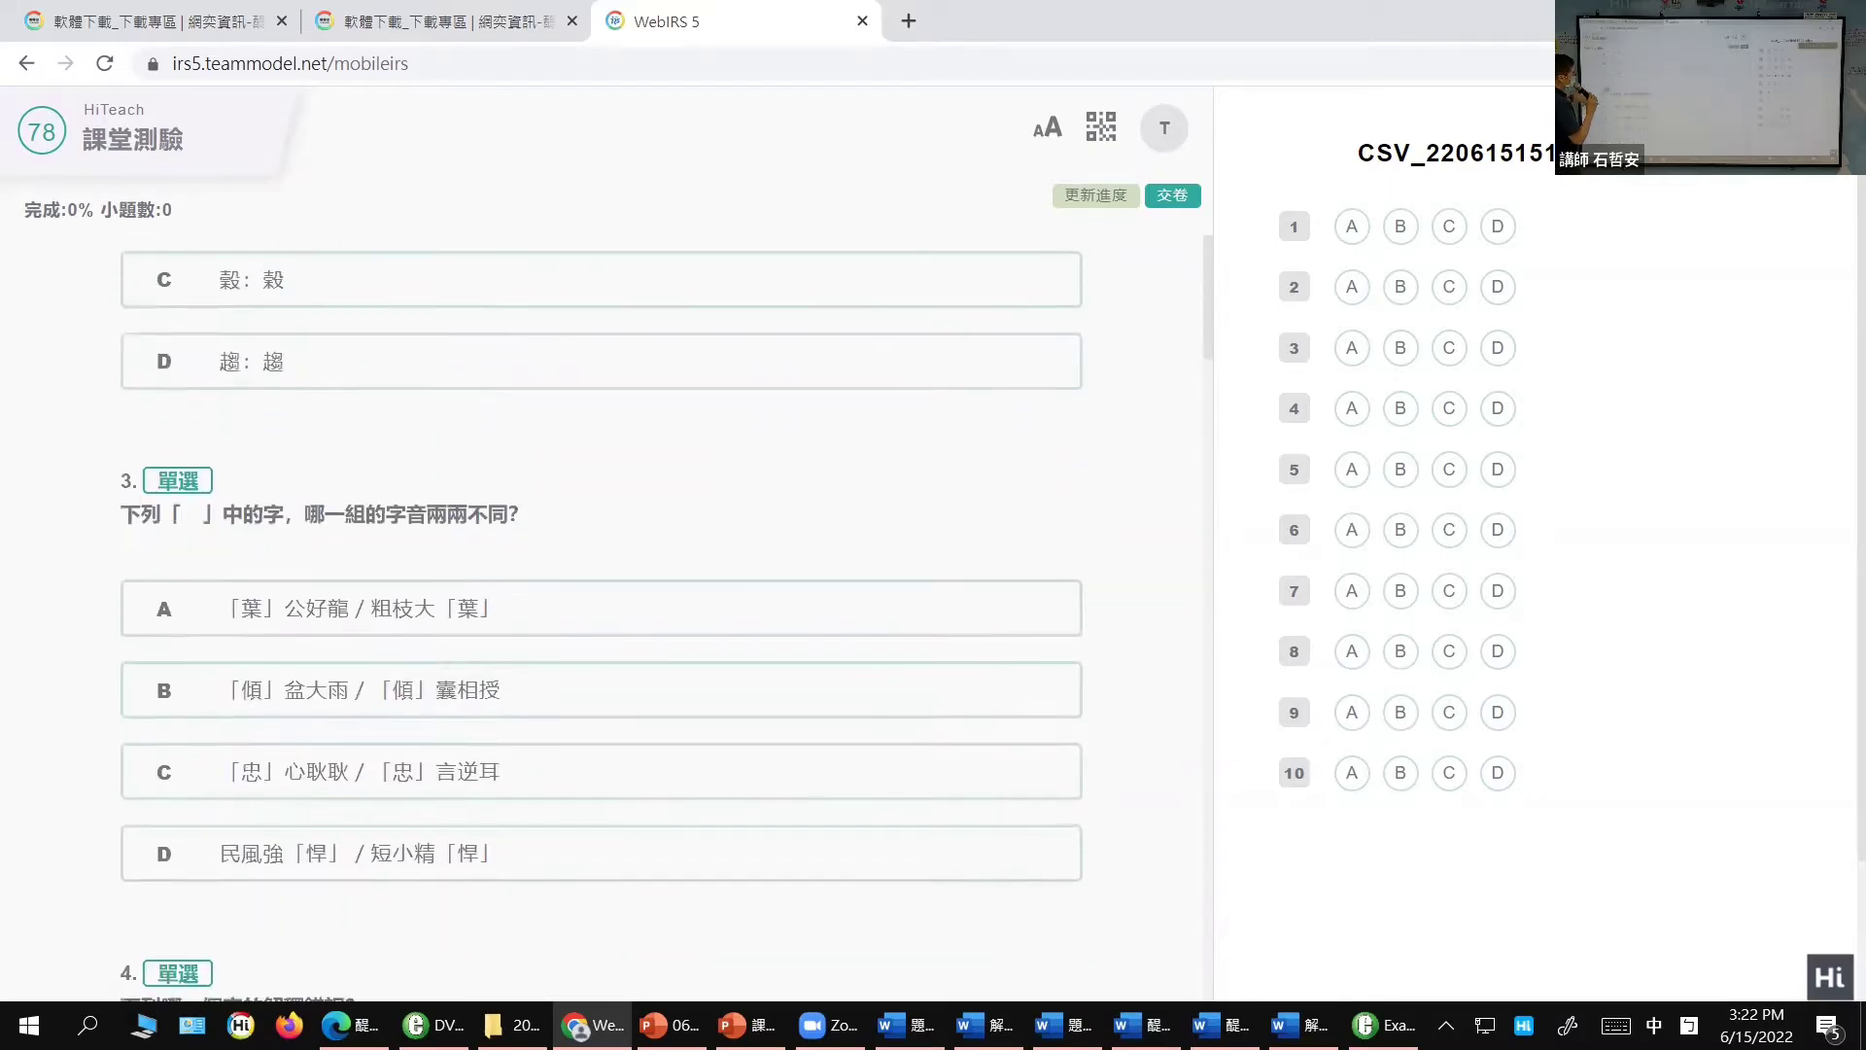
pyautogui.scroll(-1, 603, 583)
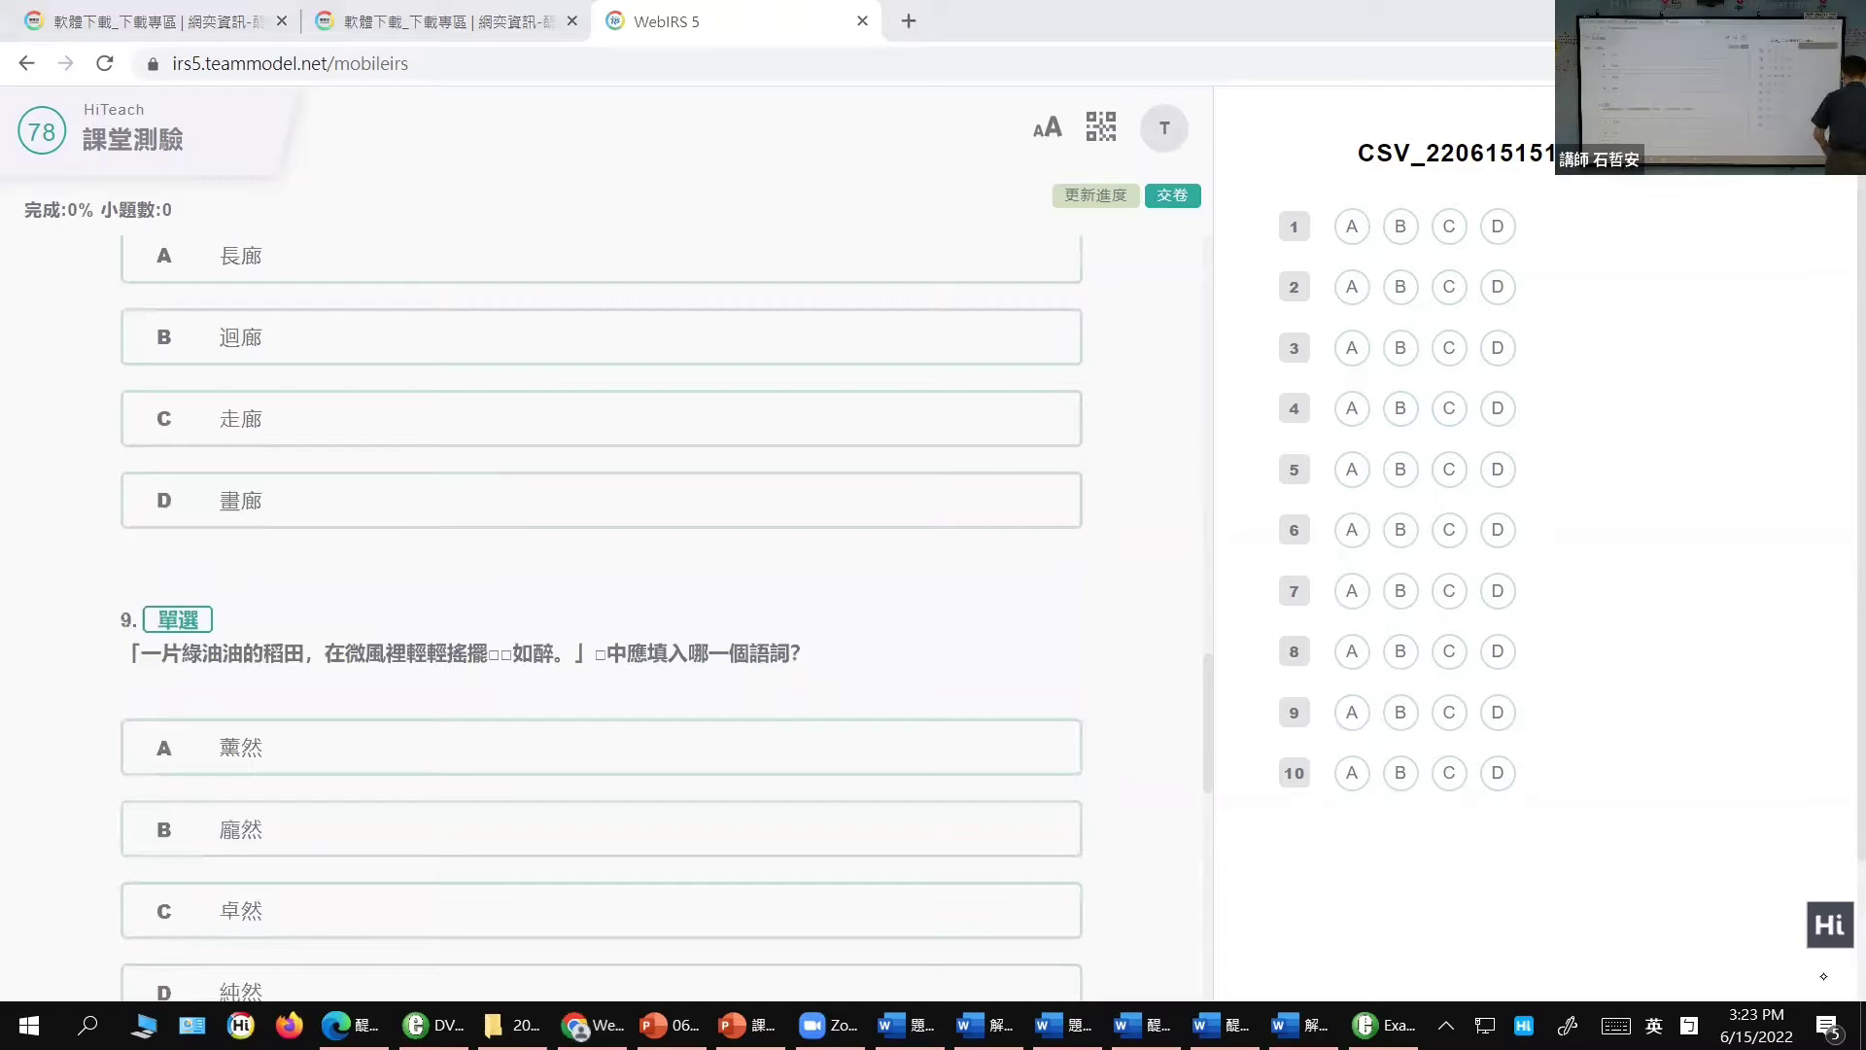
pyautogui.click(1826, 929)
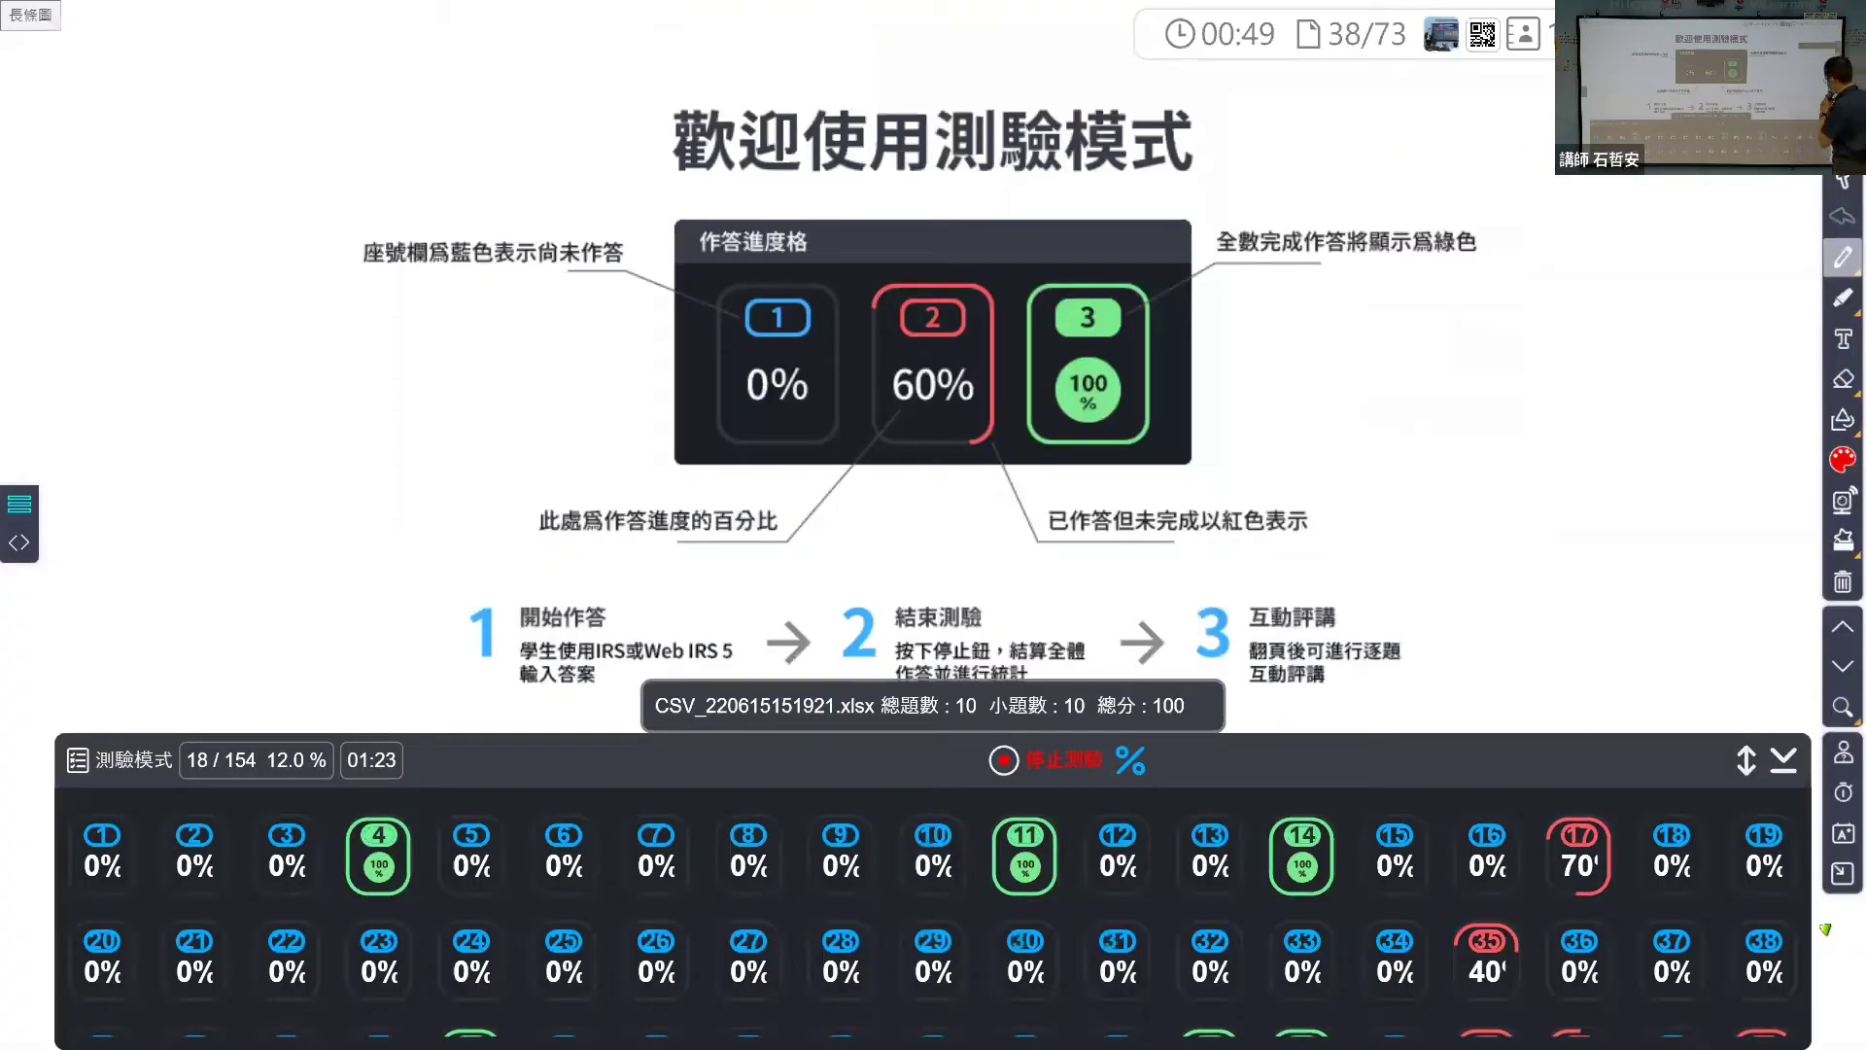
pyautogui.click(1747, 760)
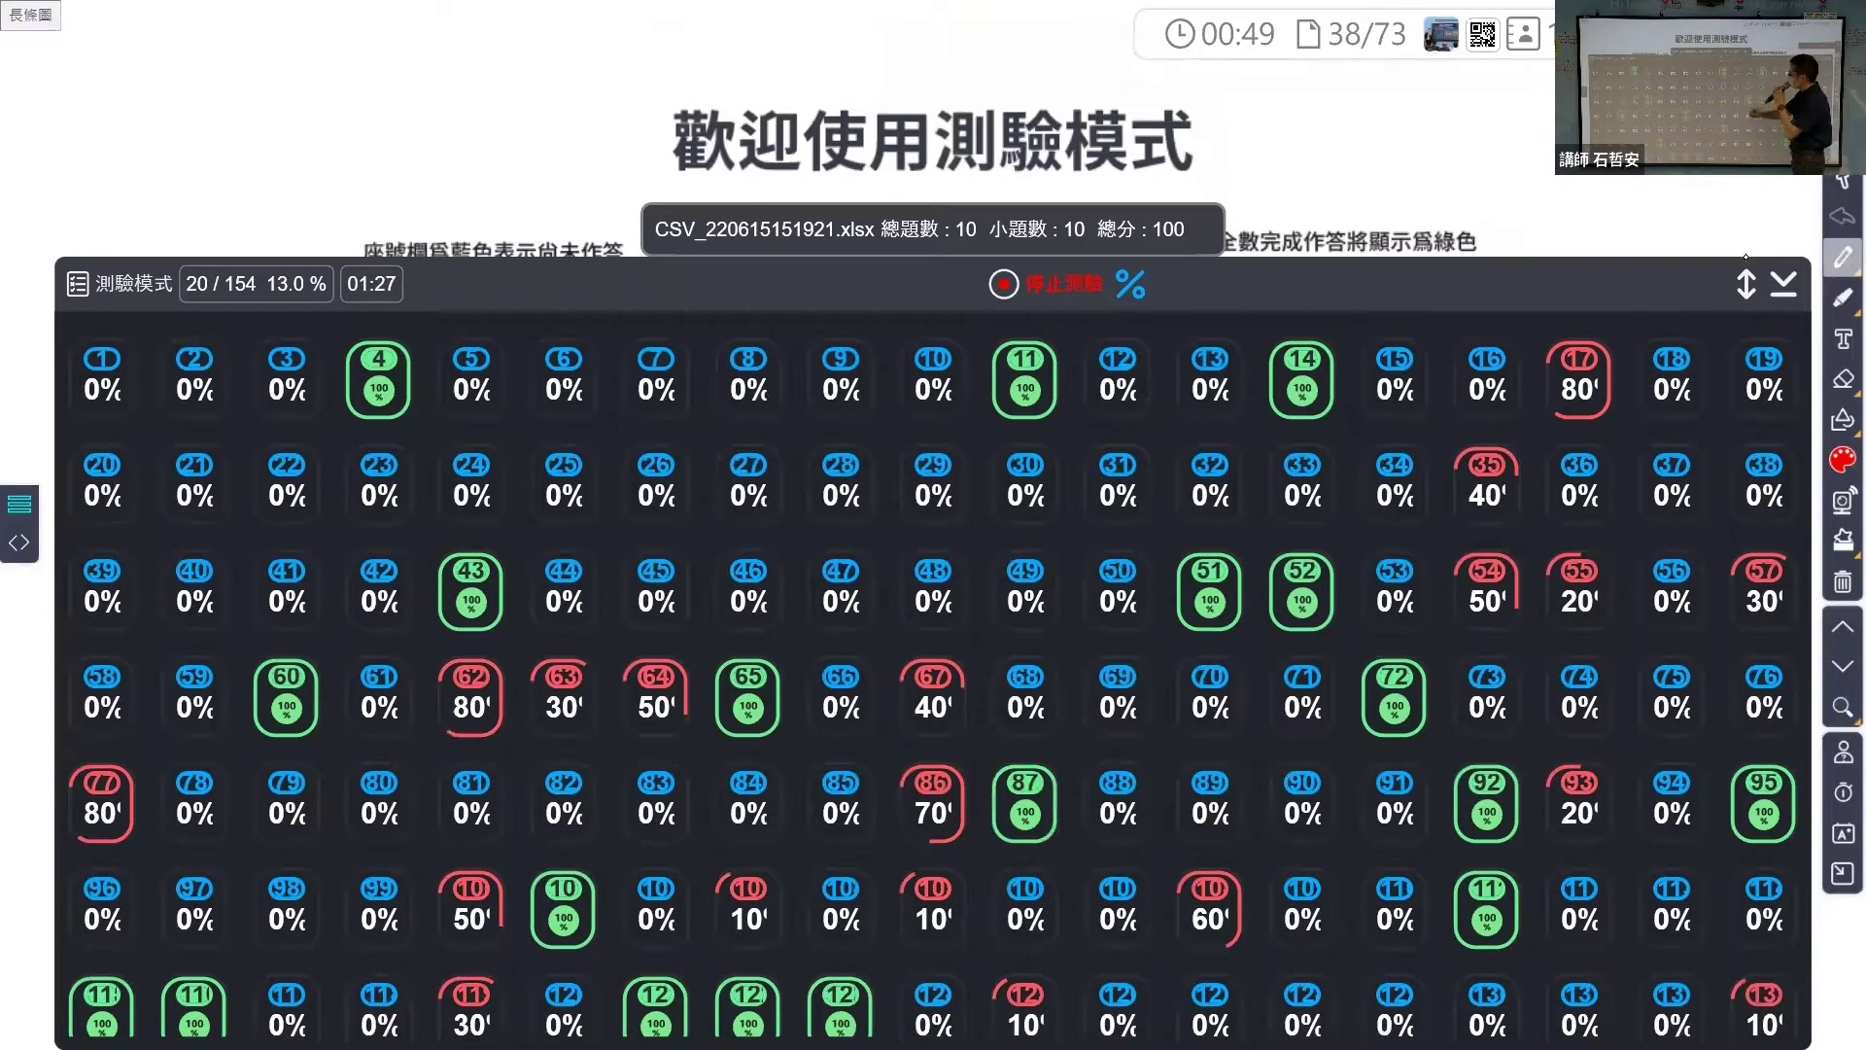
# Confirm ending the quiz, enlarge the 答對率 chart, and advance to question 1.
pyautogui.click(1064, 284)
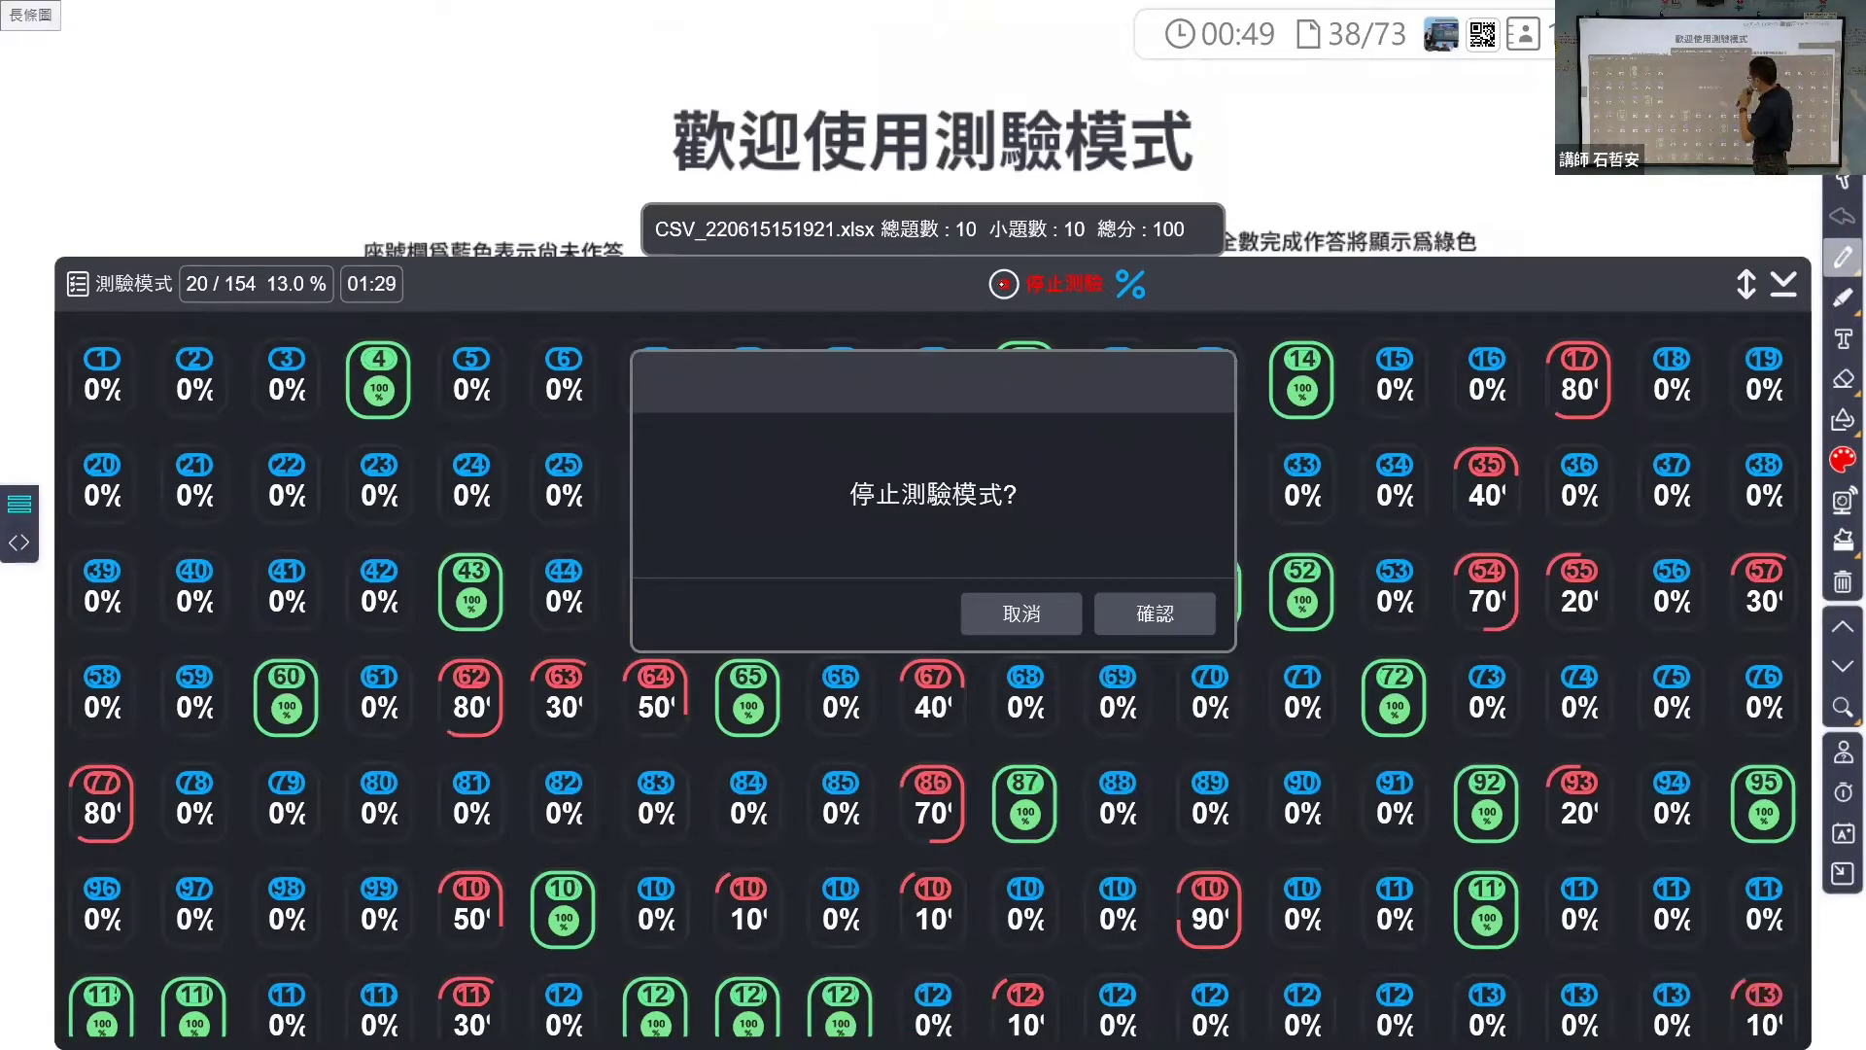
pyautogui.click(1127, 611)
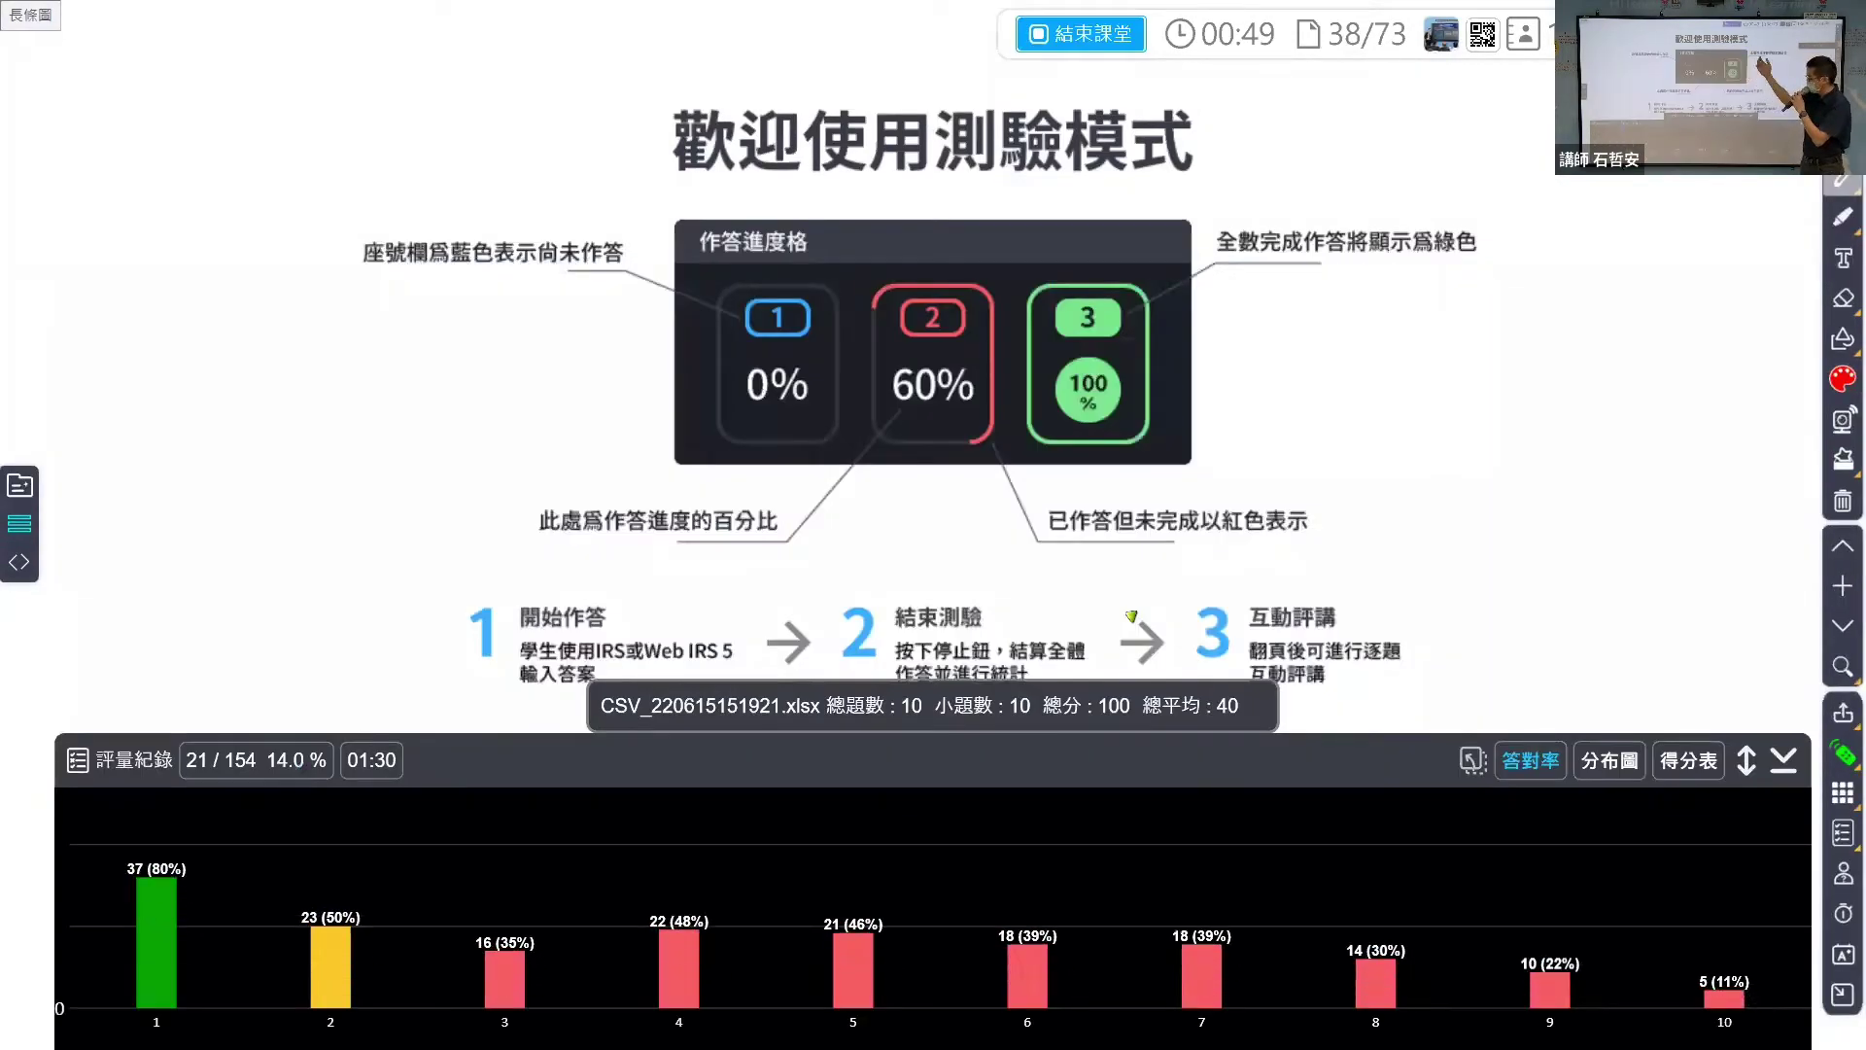
pyautogui.moveTo(1769, 735); pyautogui.dragTo(1769, 318)
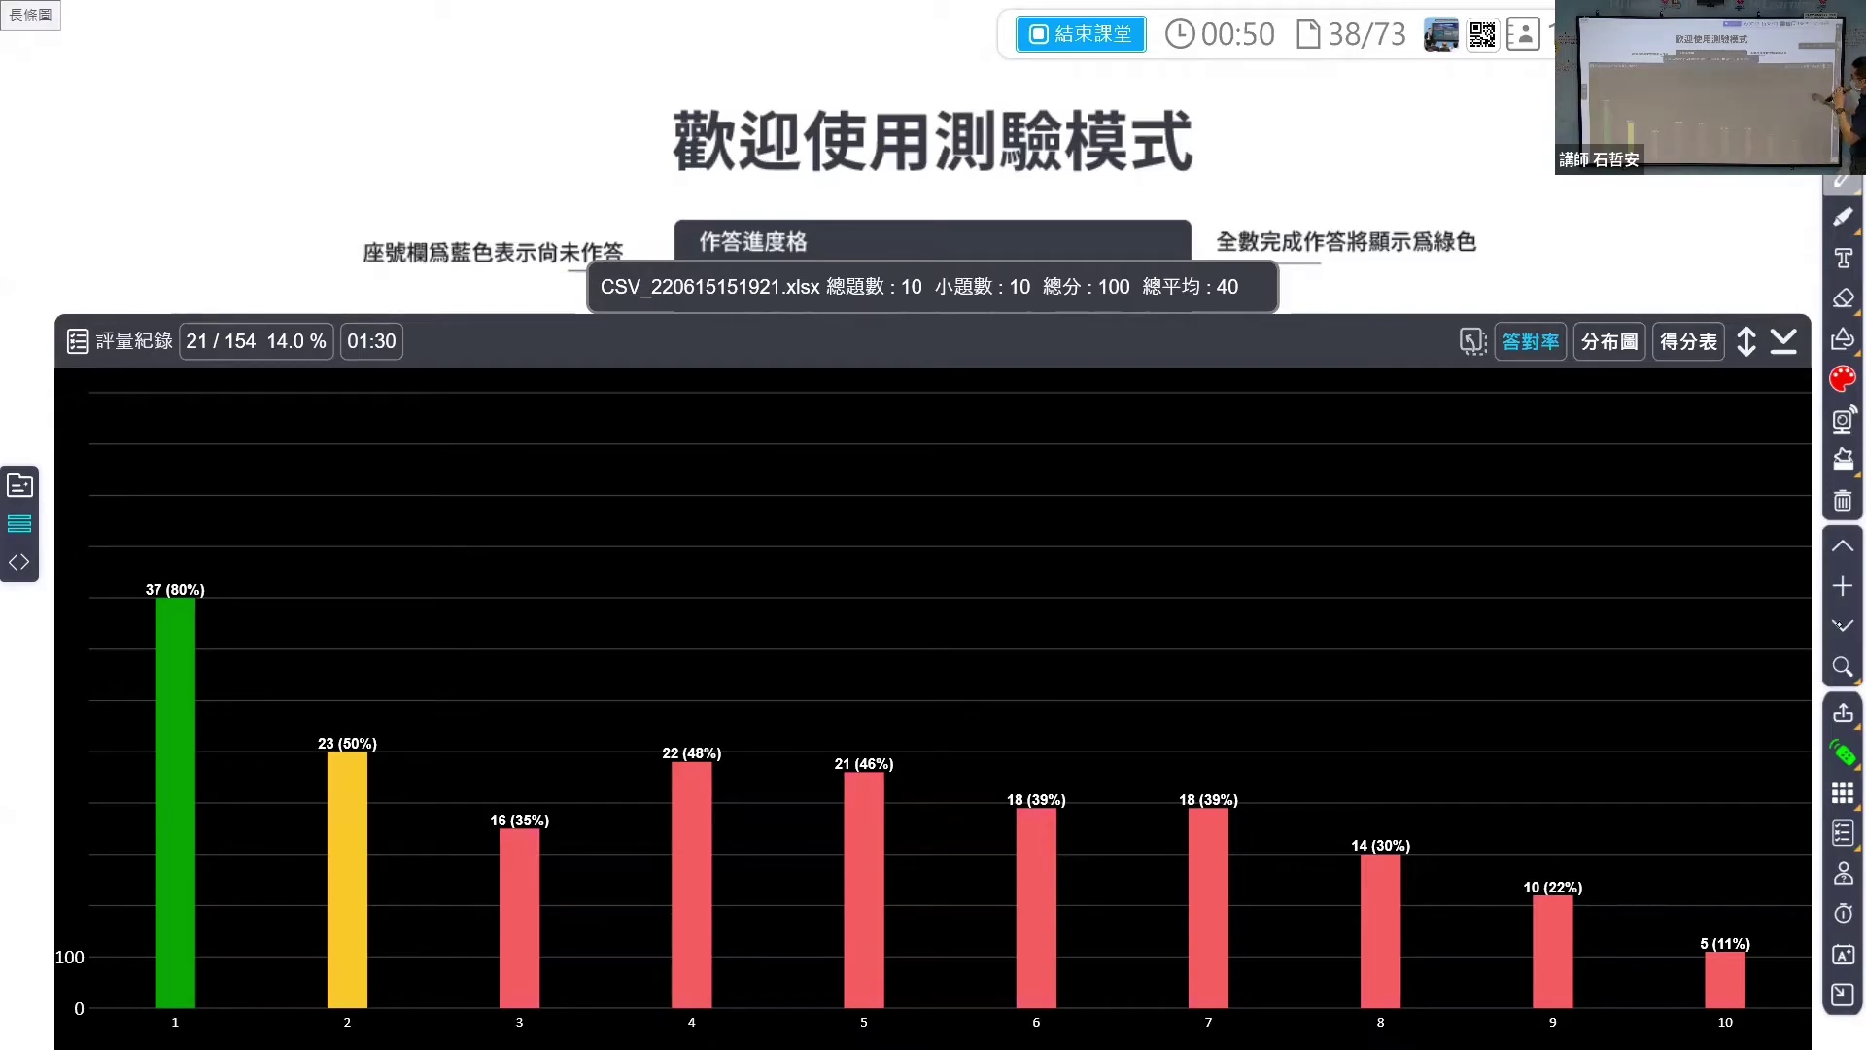
pyautogui.press('pagedown')
# Show question 1's answer distribution (A 37, B 7, C 2), resize the chart, and advance to question 2.
pyautogui.click(1779, 339)
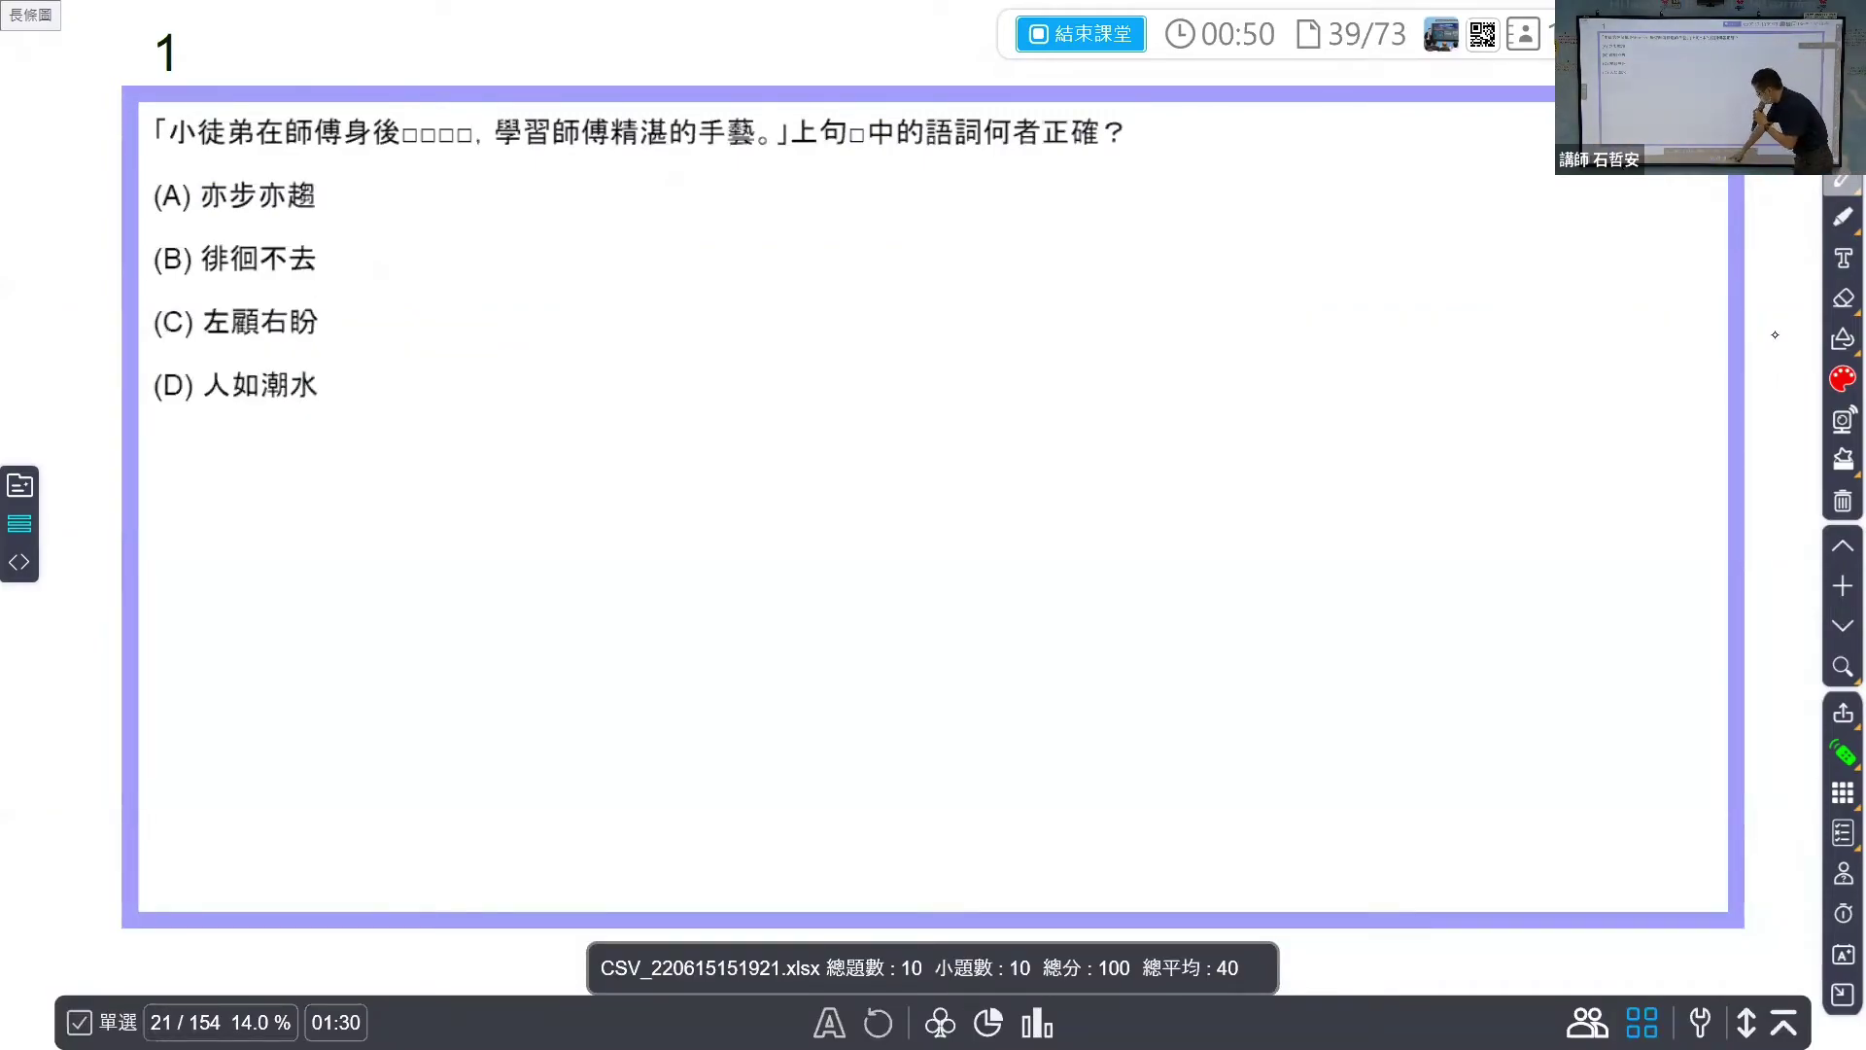
pyautogui.click(1037, 1023)
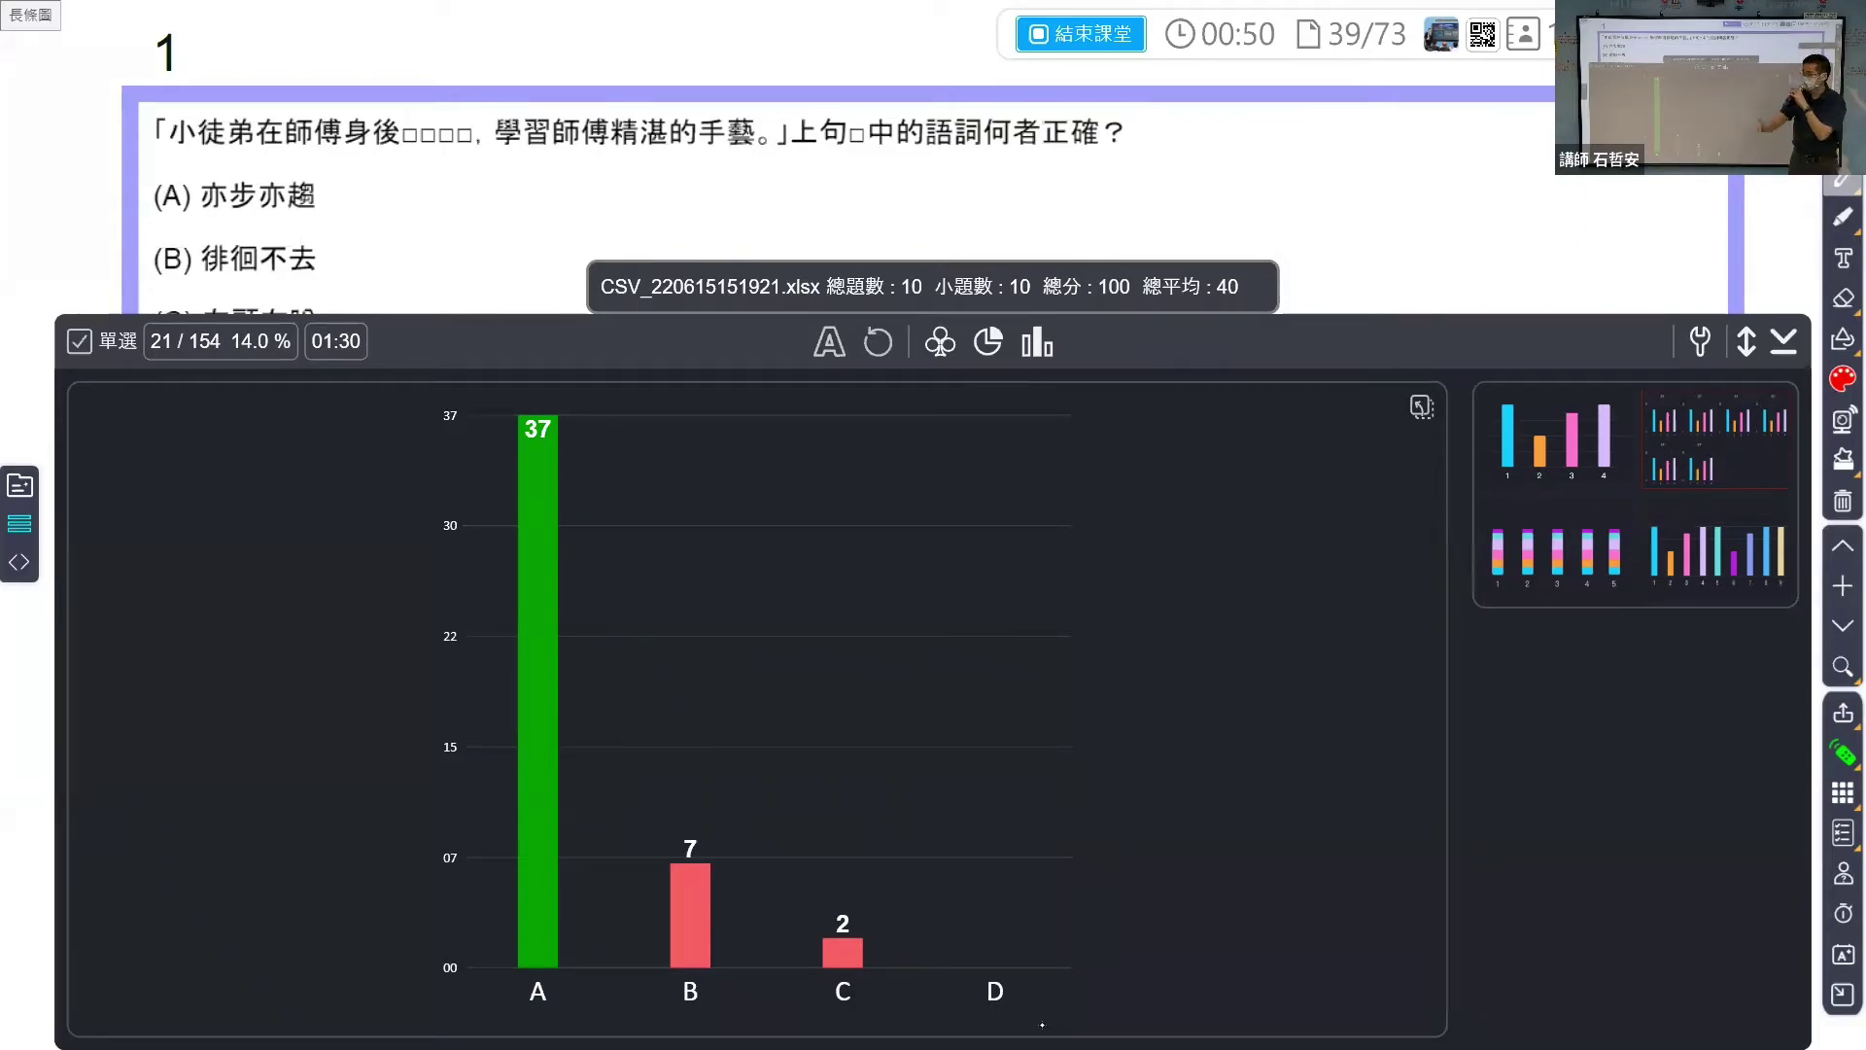
pyautogui.moveTo(1708, 313); pyautogui.dragTo(1708, 692)
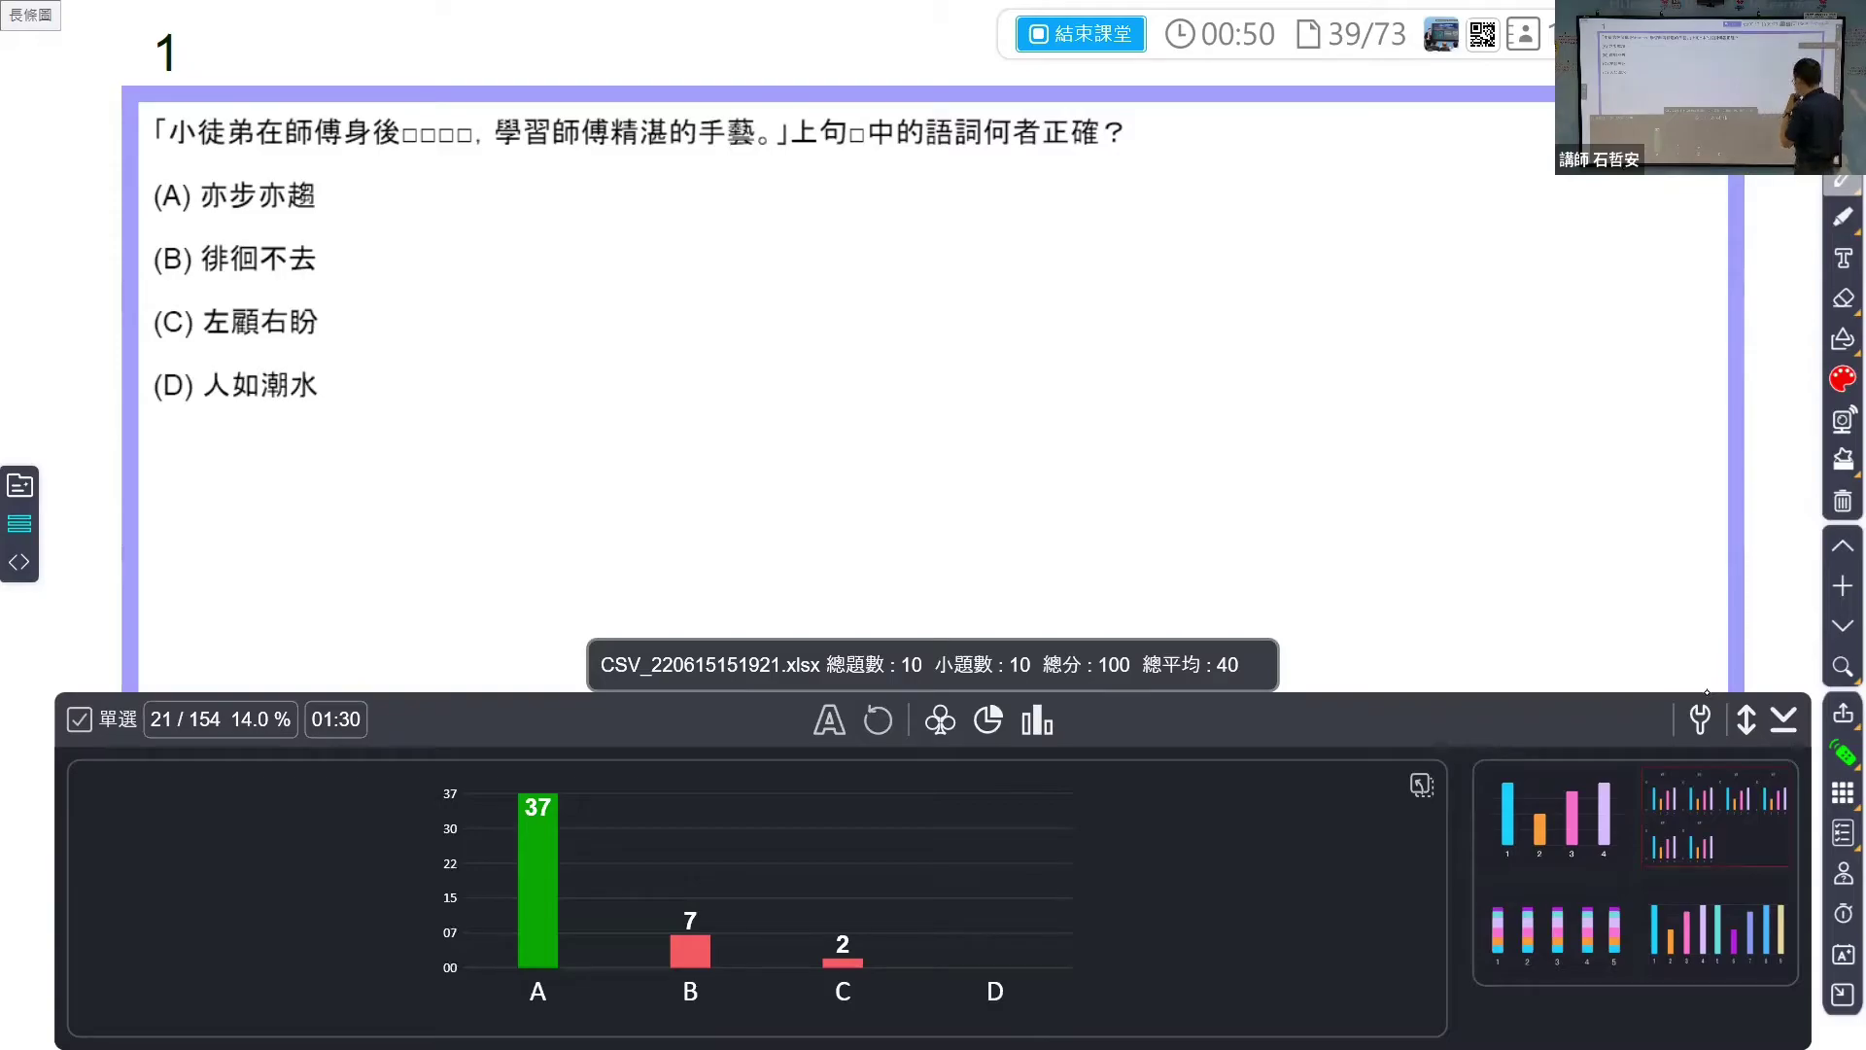
pyautogui.moveTo(1766, 692); pyautogui.dragTo(1766, 424)
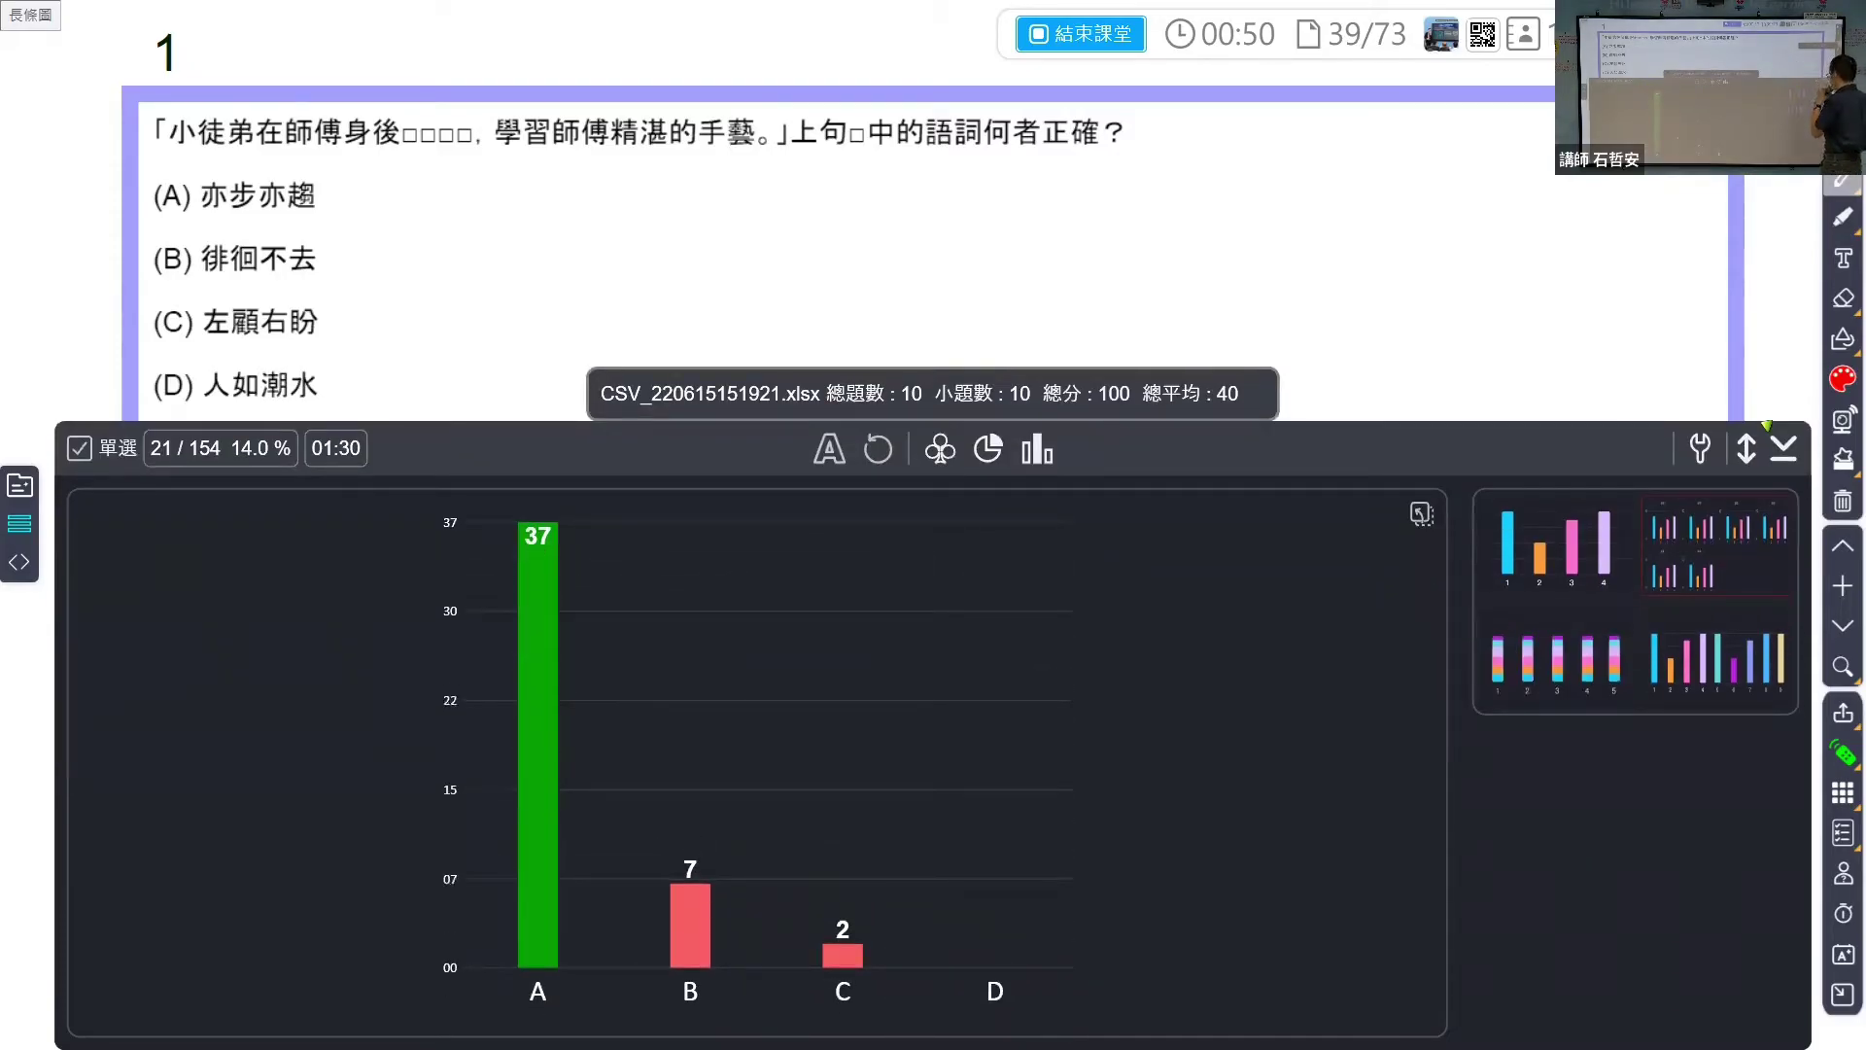
pyautogui.press('pagedown')
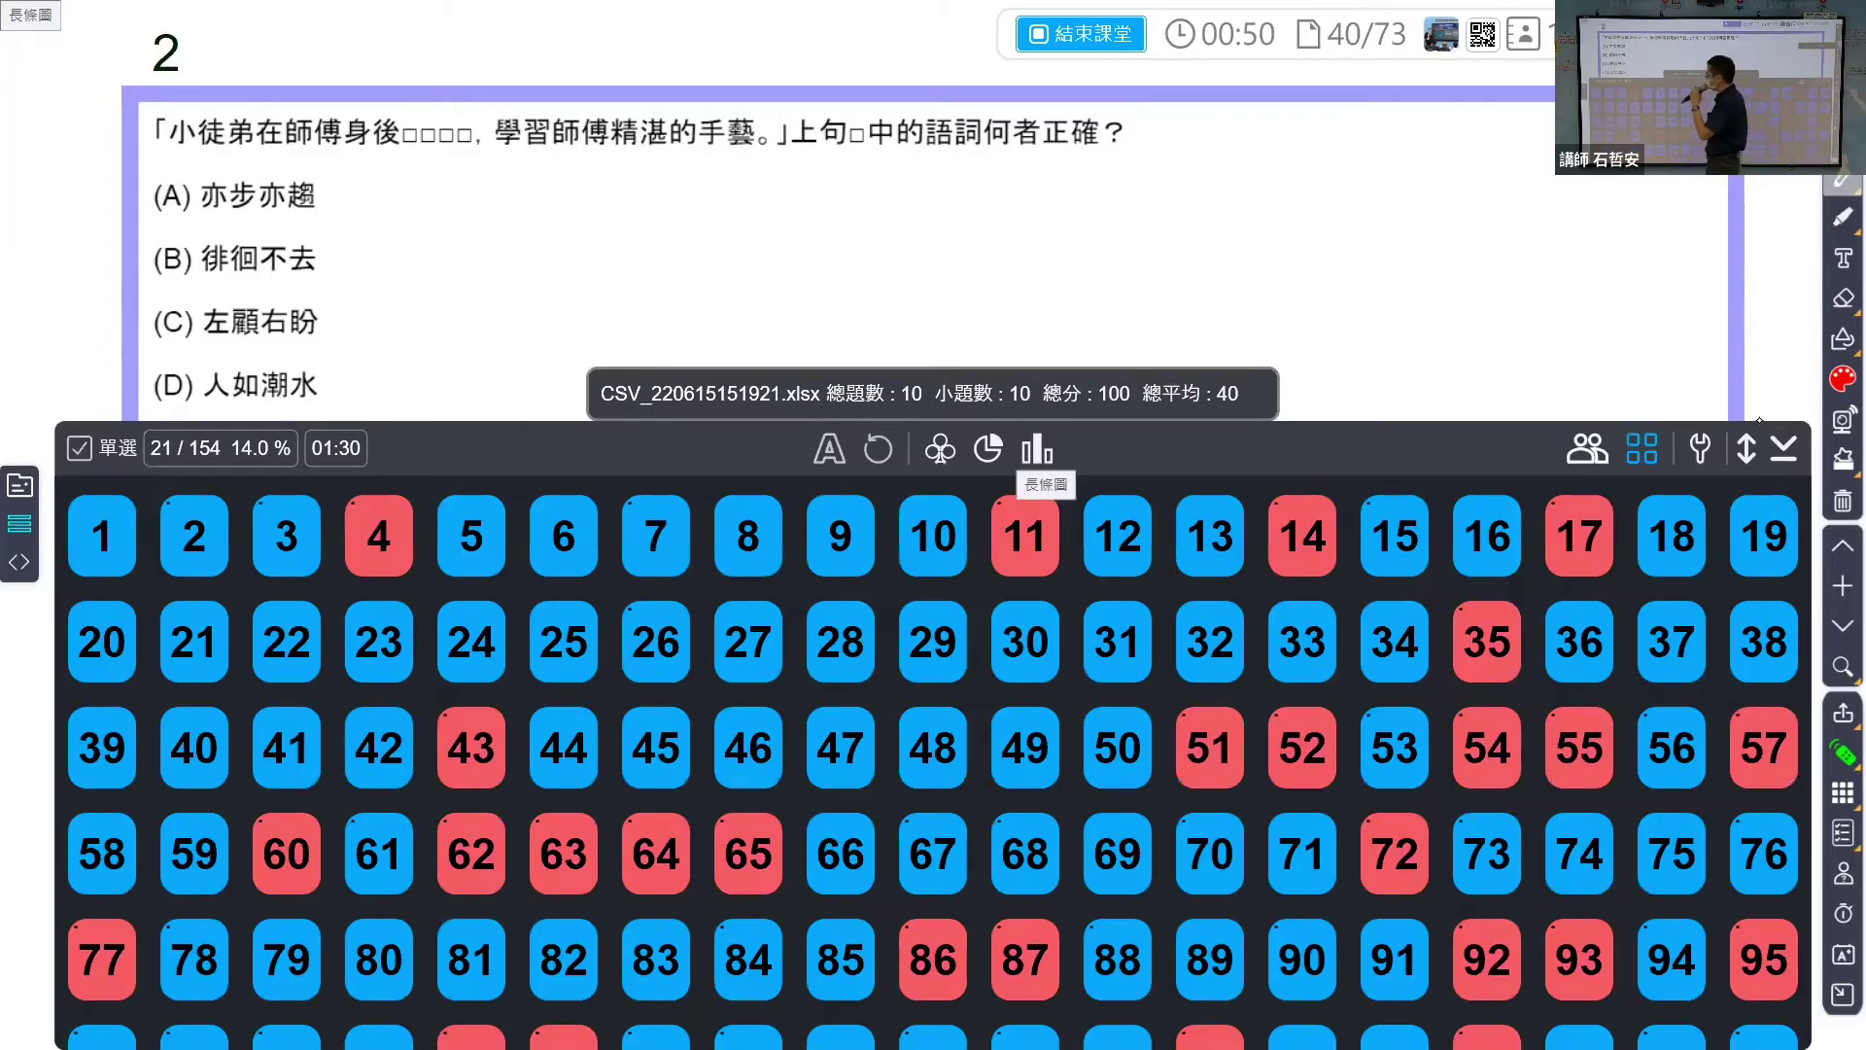
# Jump via slide thumbnails to slide 51, advance to the IES test paper slide, and add a blank page.
pyautogui.click(20, 523)
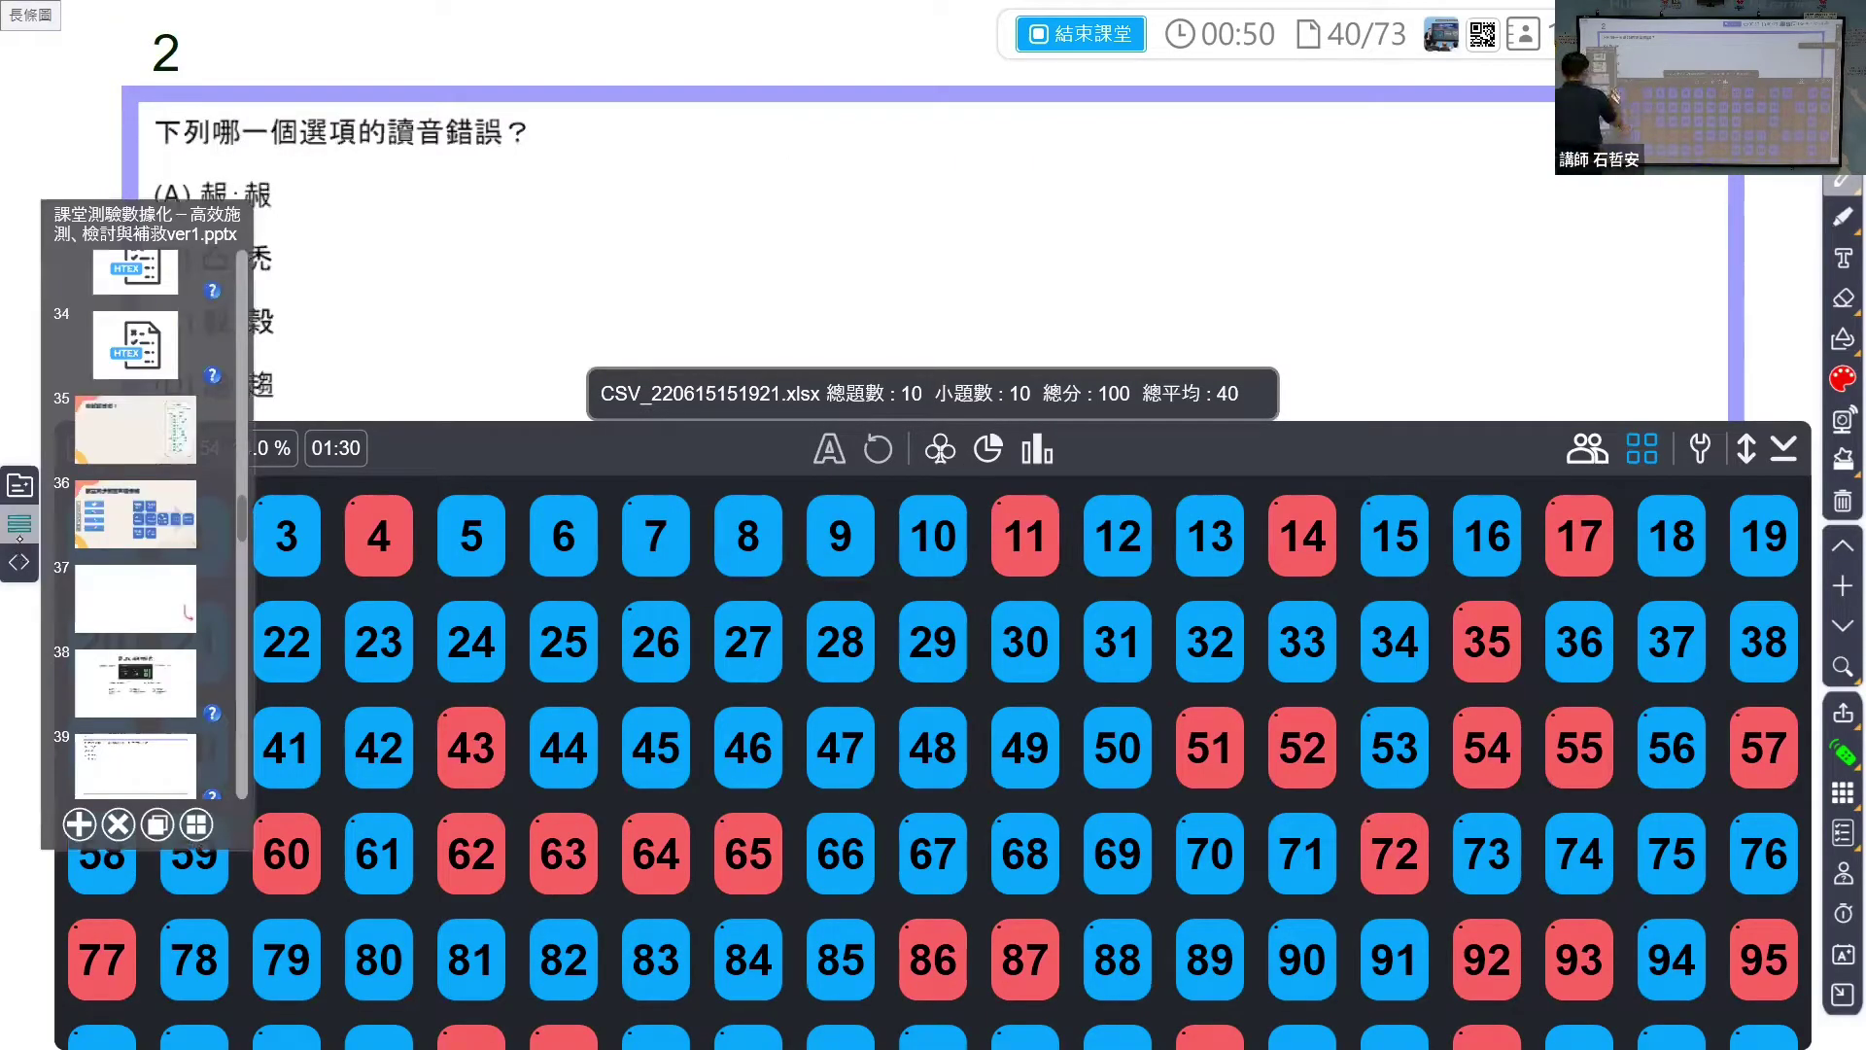
pyautogui.scroll(-10, 234, 568)
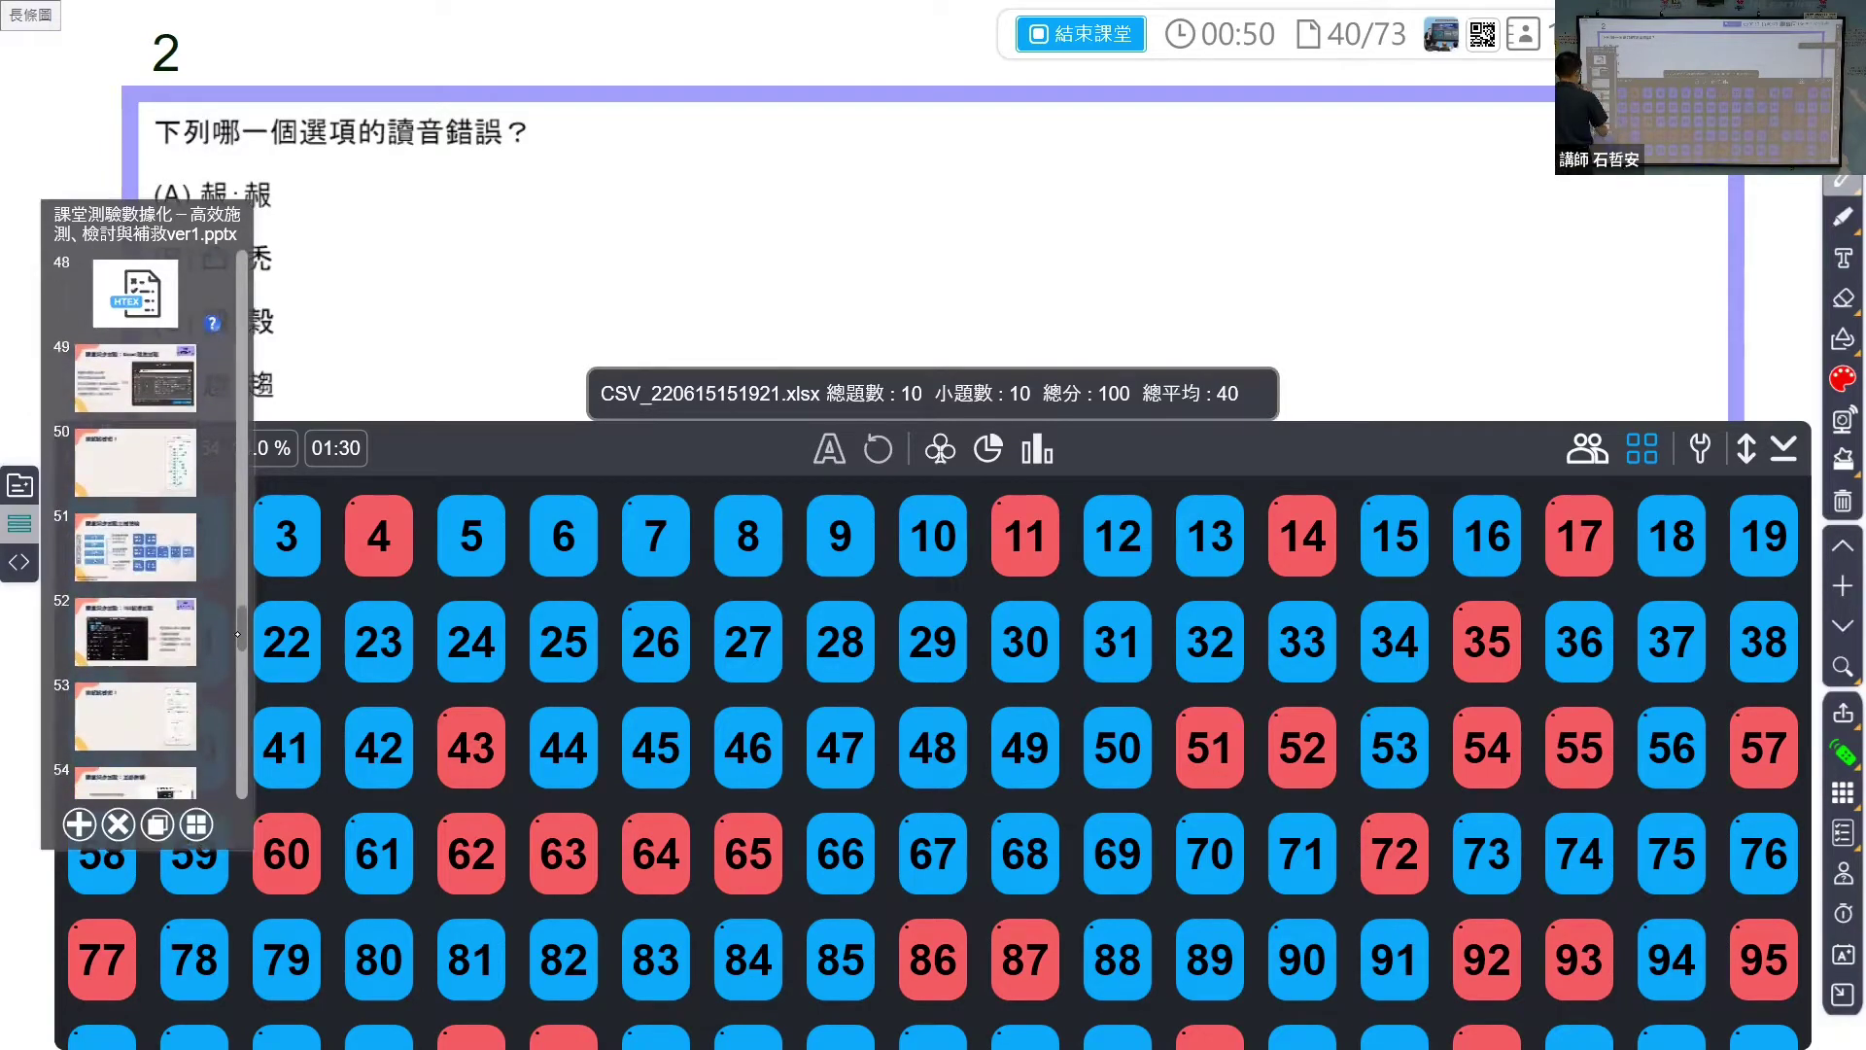
pyautogui.click(135, 547)
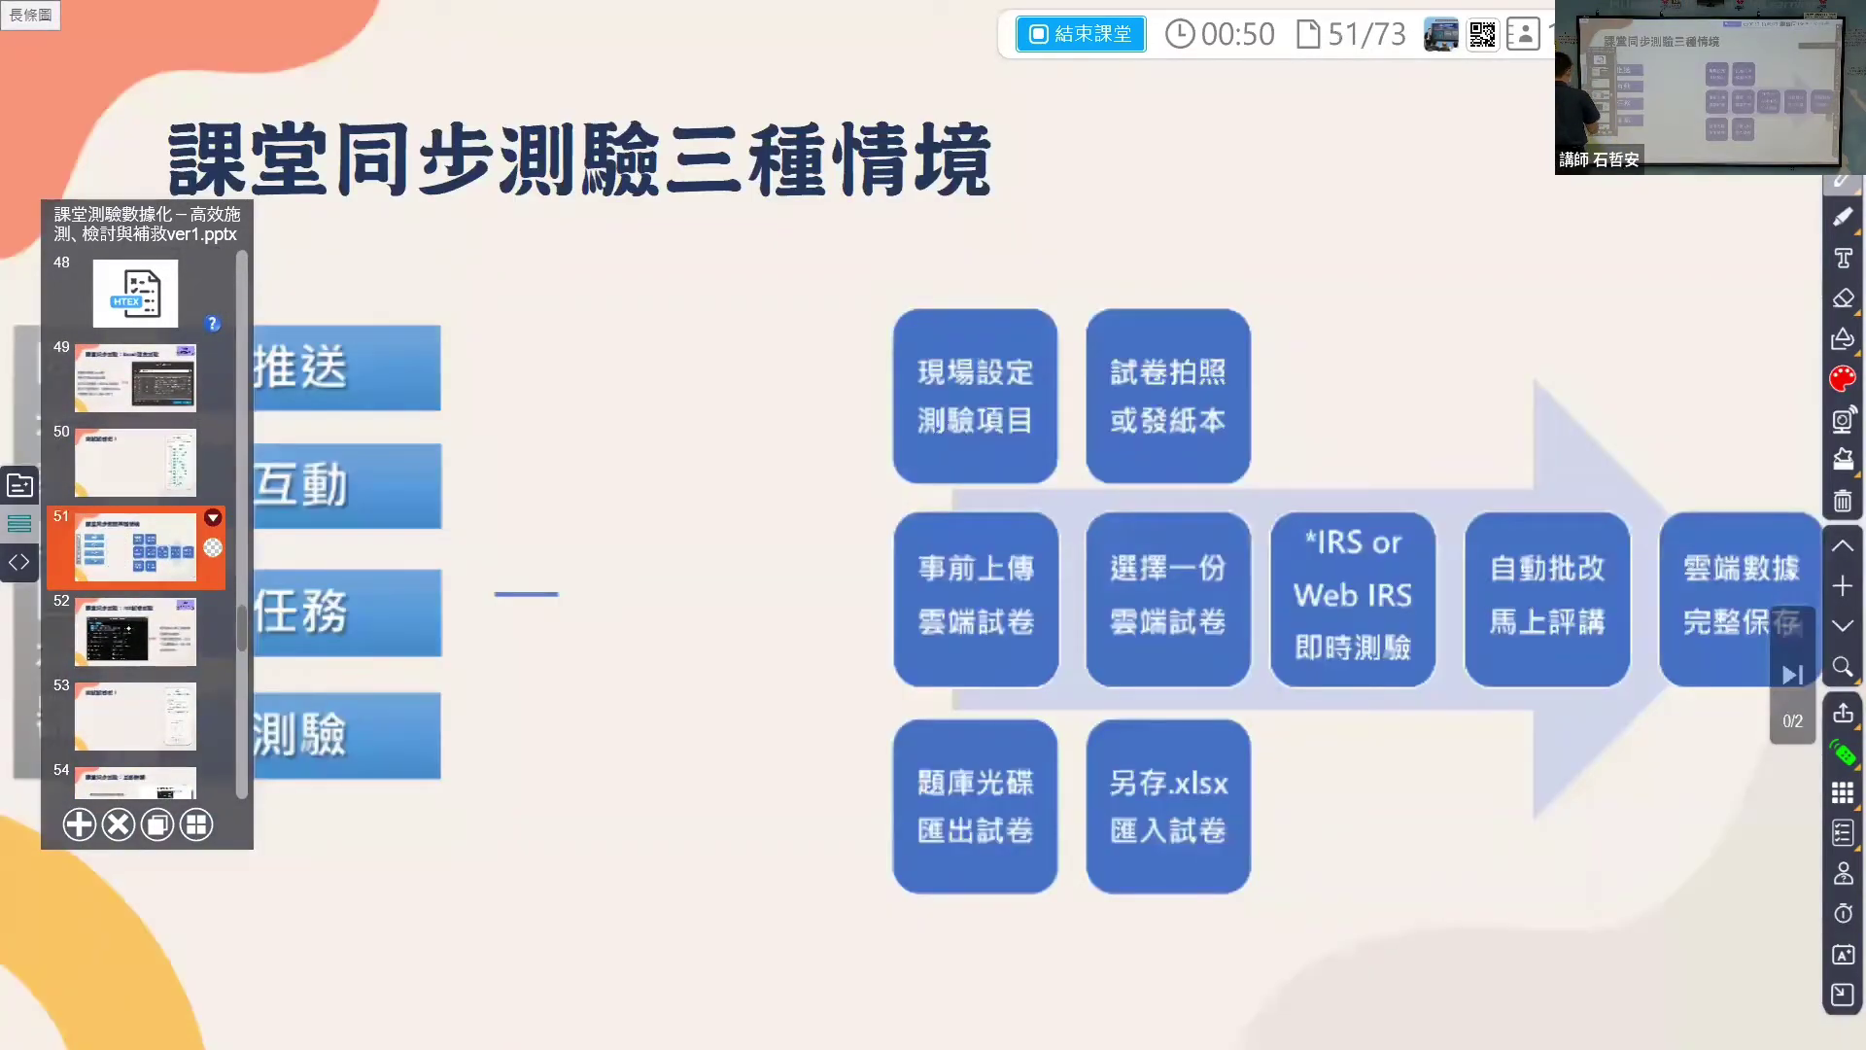
pyautogui.press('Right')
pyautogui.click(17, 525)
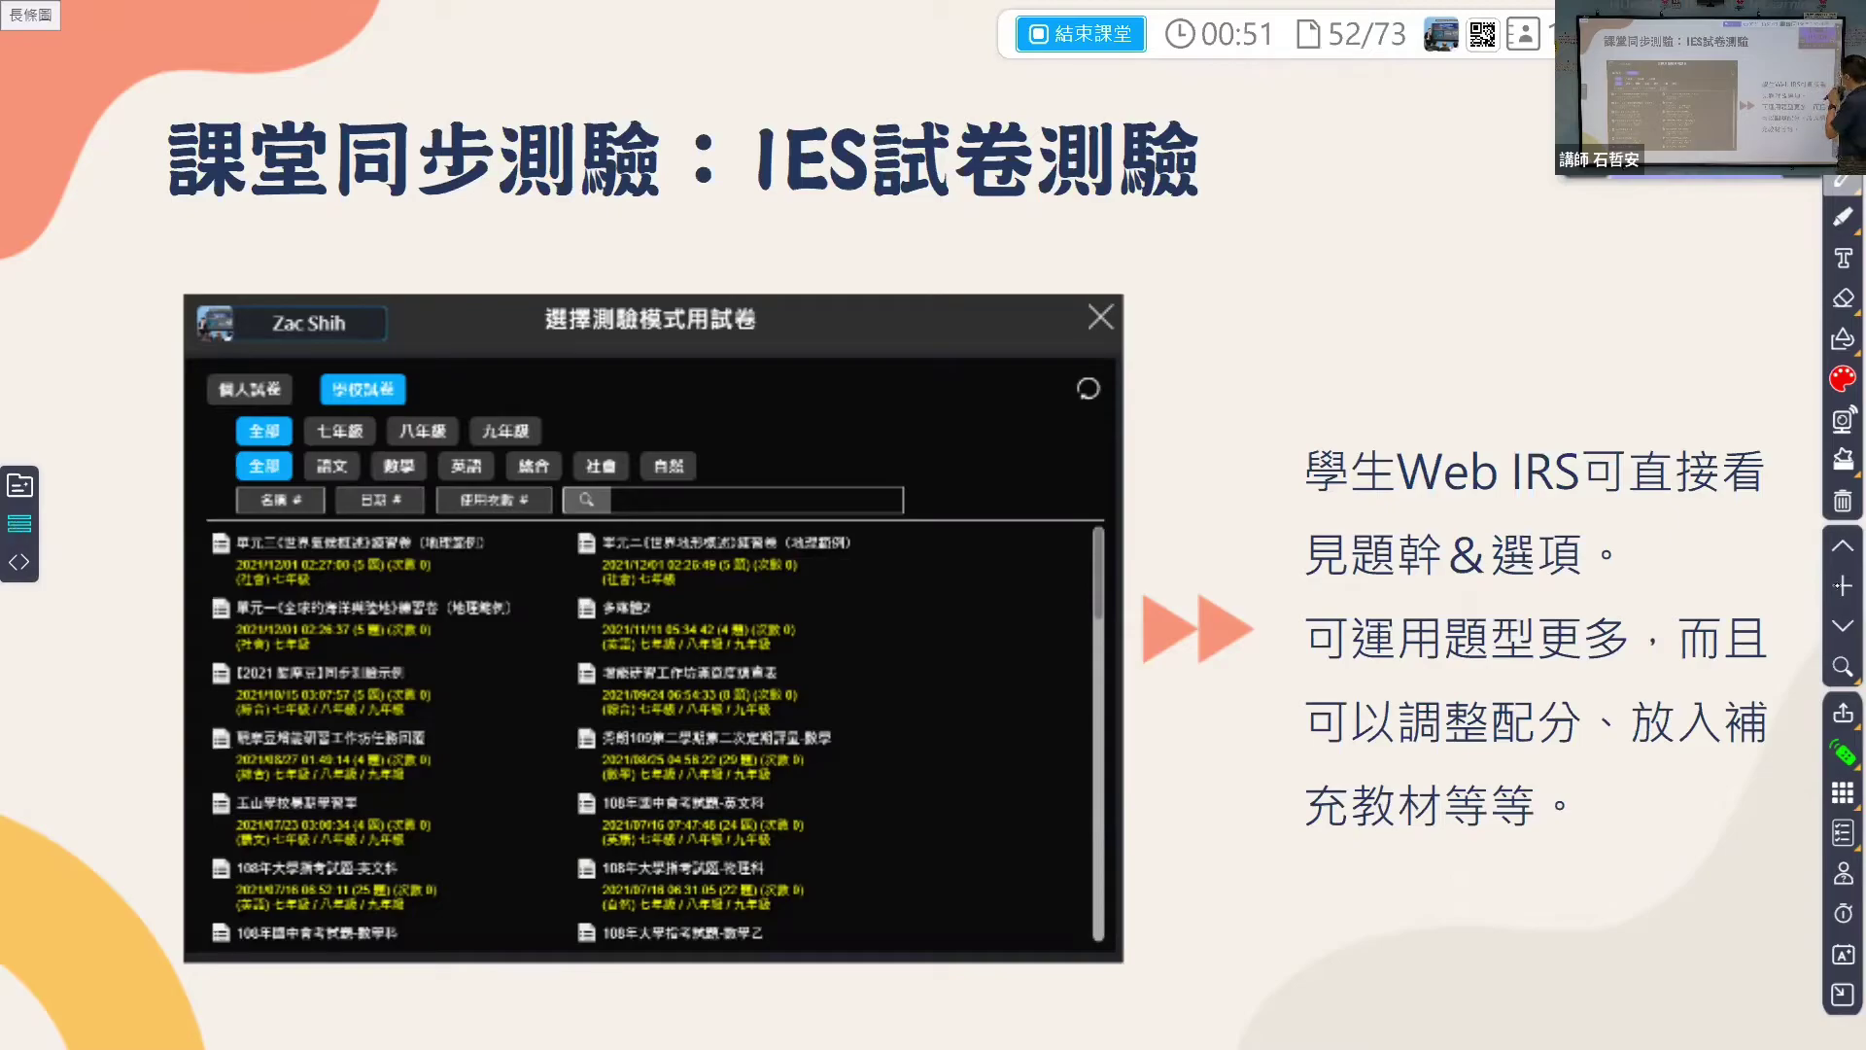
pyautogui.click(1843, 585)
# Draw a red hook mark on the blank page, then start the personal paper TEAM Model Demo Exam (English) as a quiz.
pyautogui.click(1793, 226)
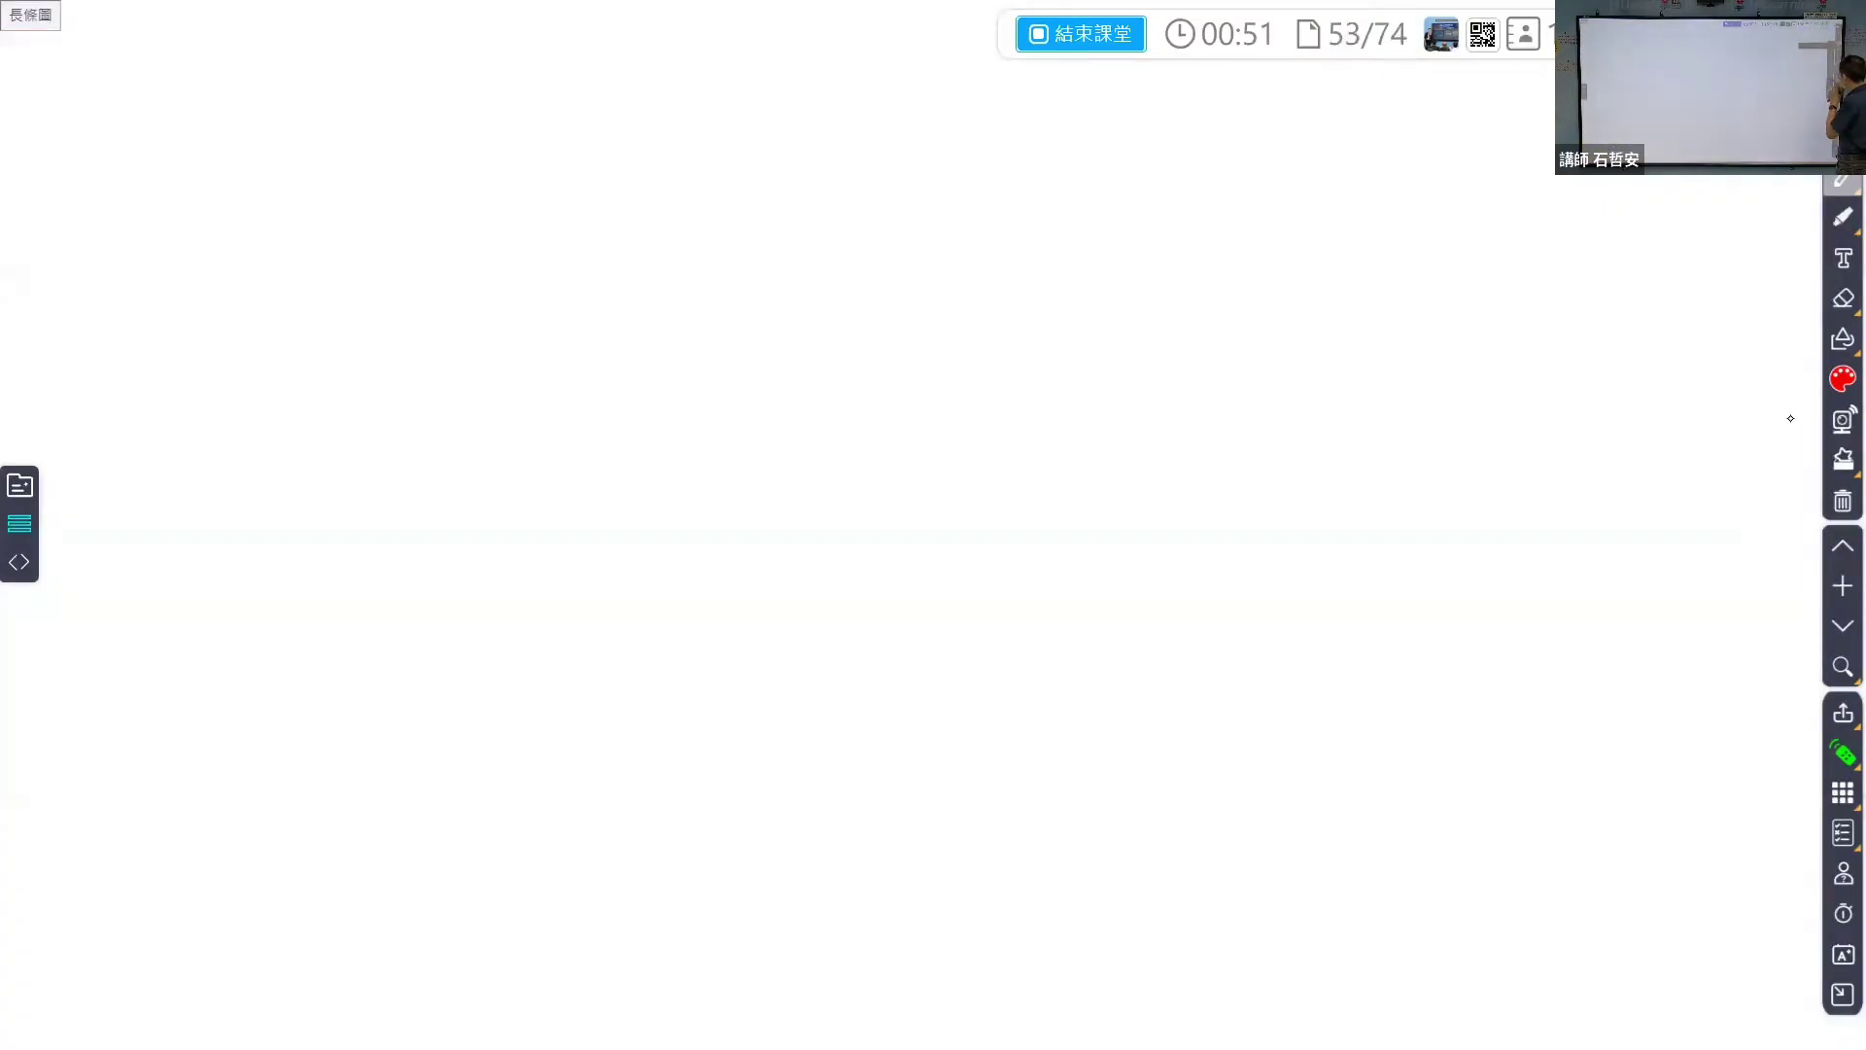
pyautogui.moveTo(1723, 740)
pyautogui.mouseDown()
pyautogui.moveTo(1725, 783)
pyautogui.moveTo(1810, 842)
pyautogui.moveTo(1793, 871)
pyautogui.mouseUp()
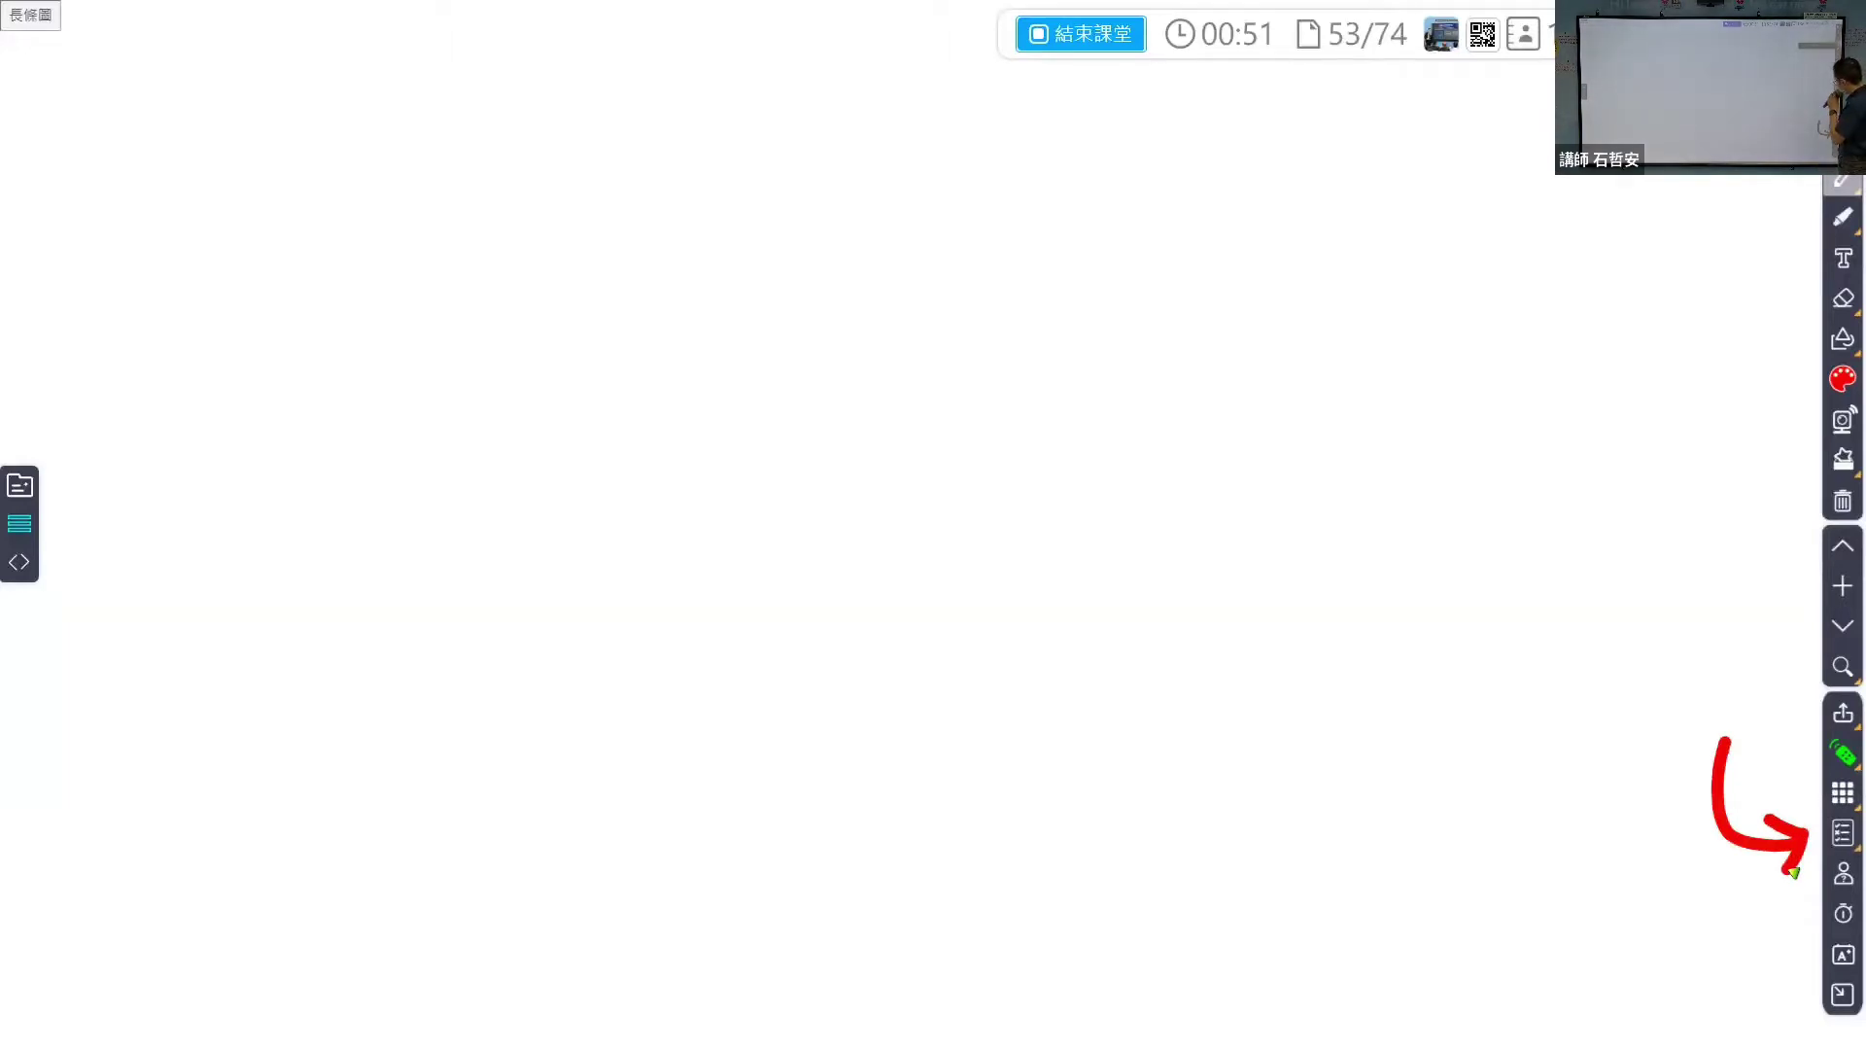
pyautogui.click(1843, 833)
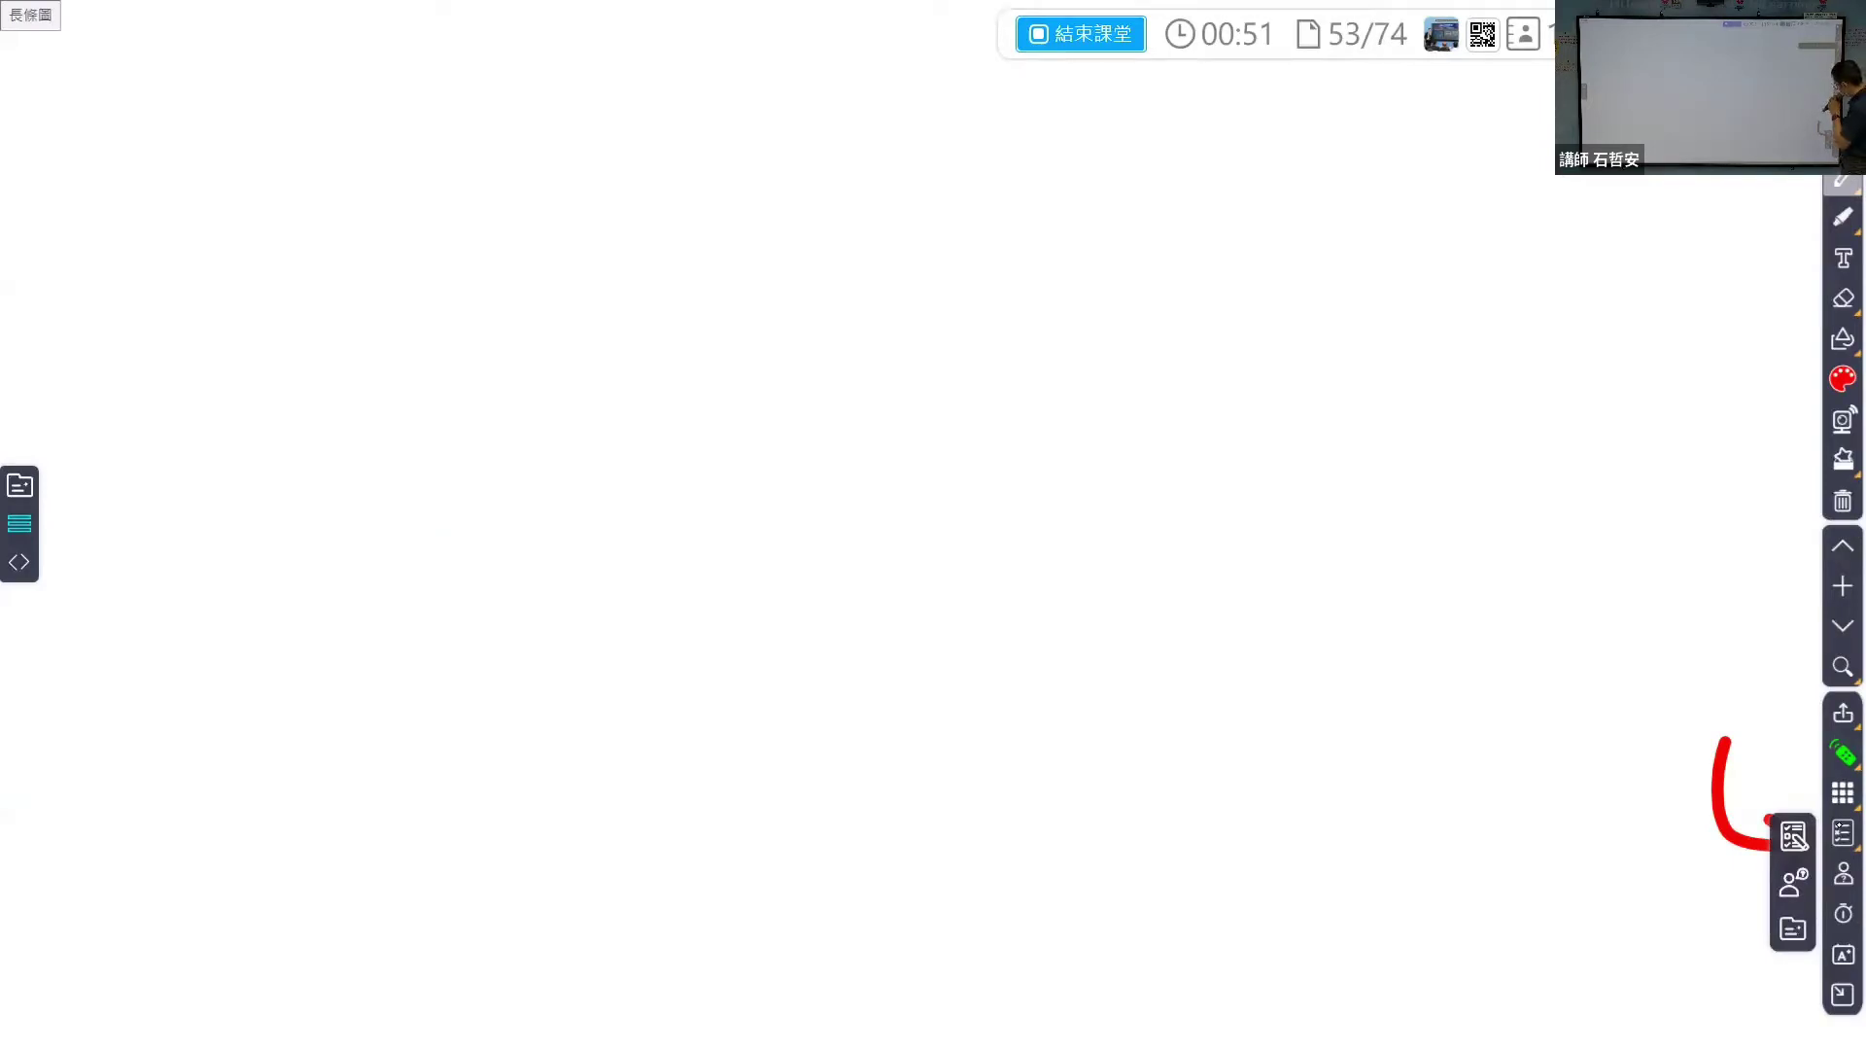
pyautogui.click(1790, 834)
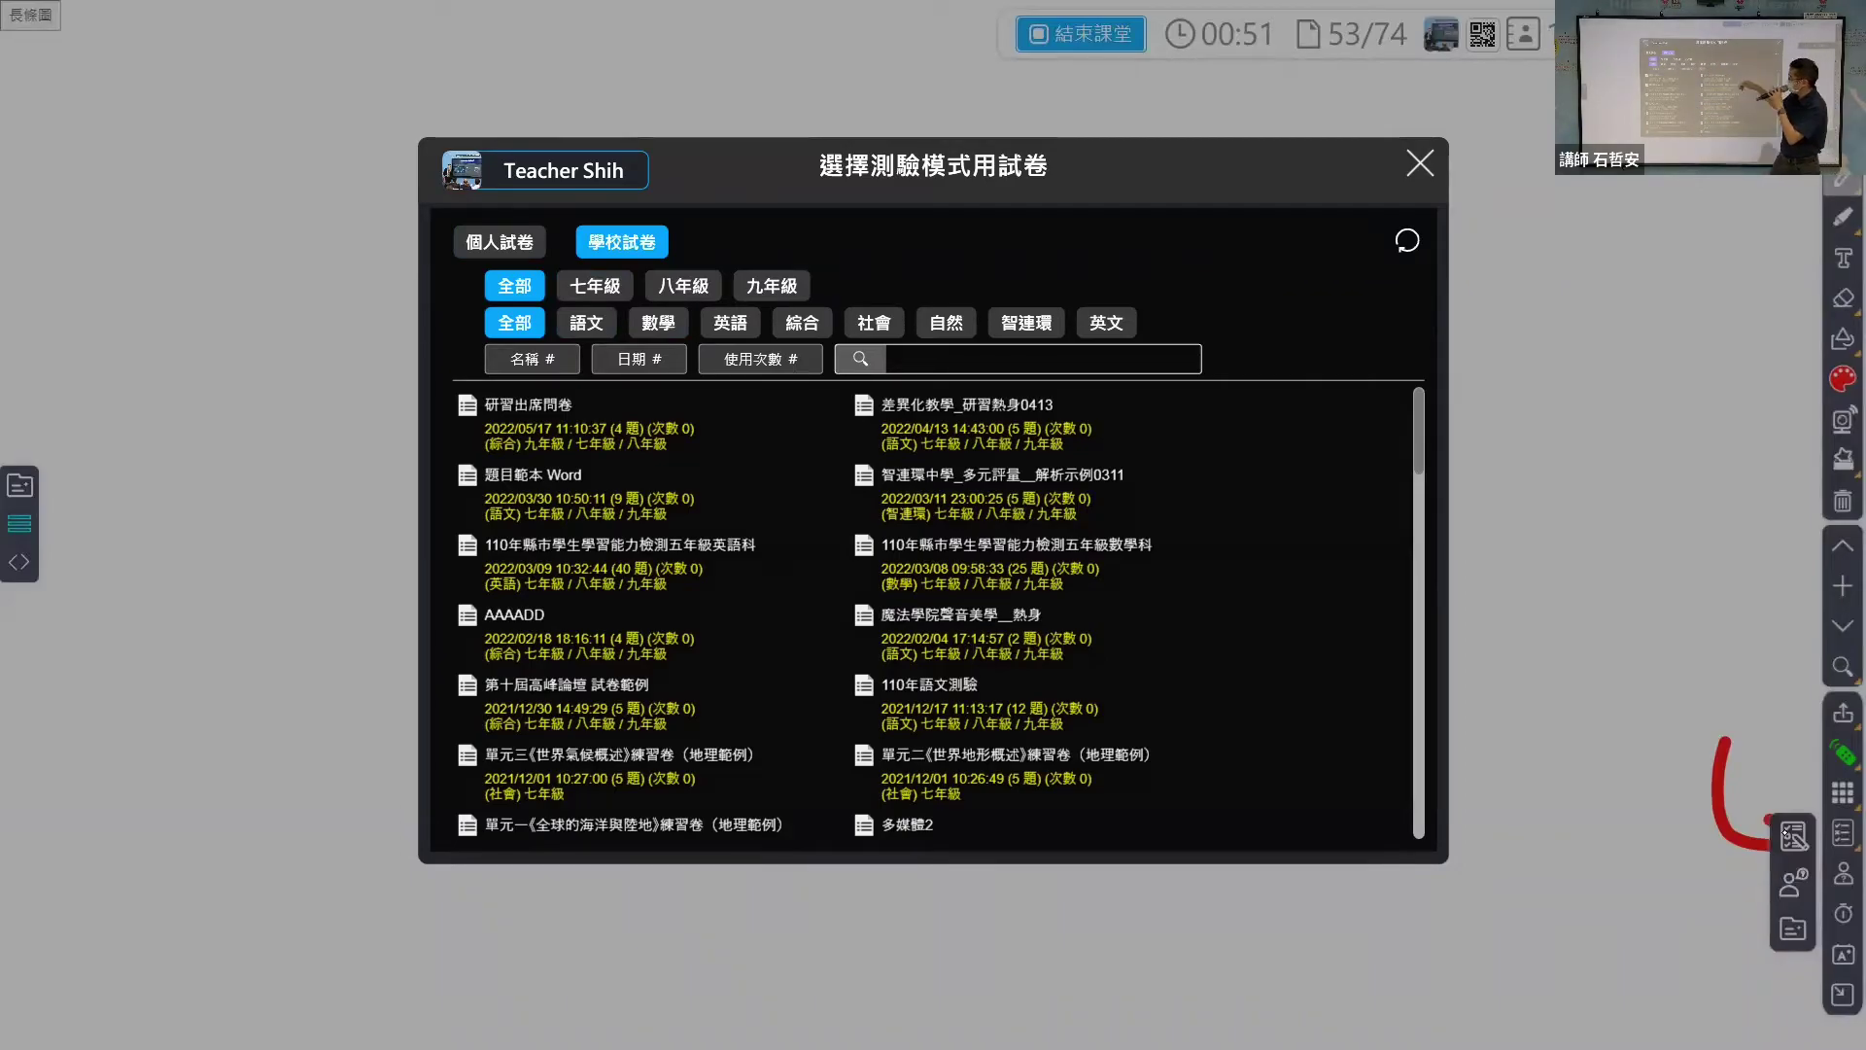
pyautogui.click(508, 249)
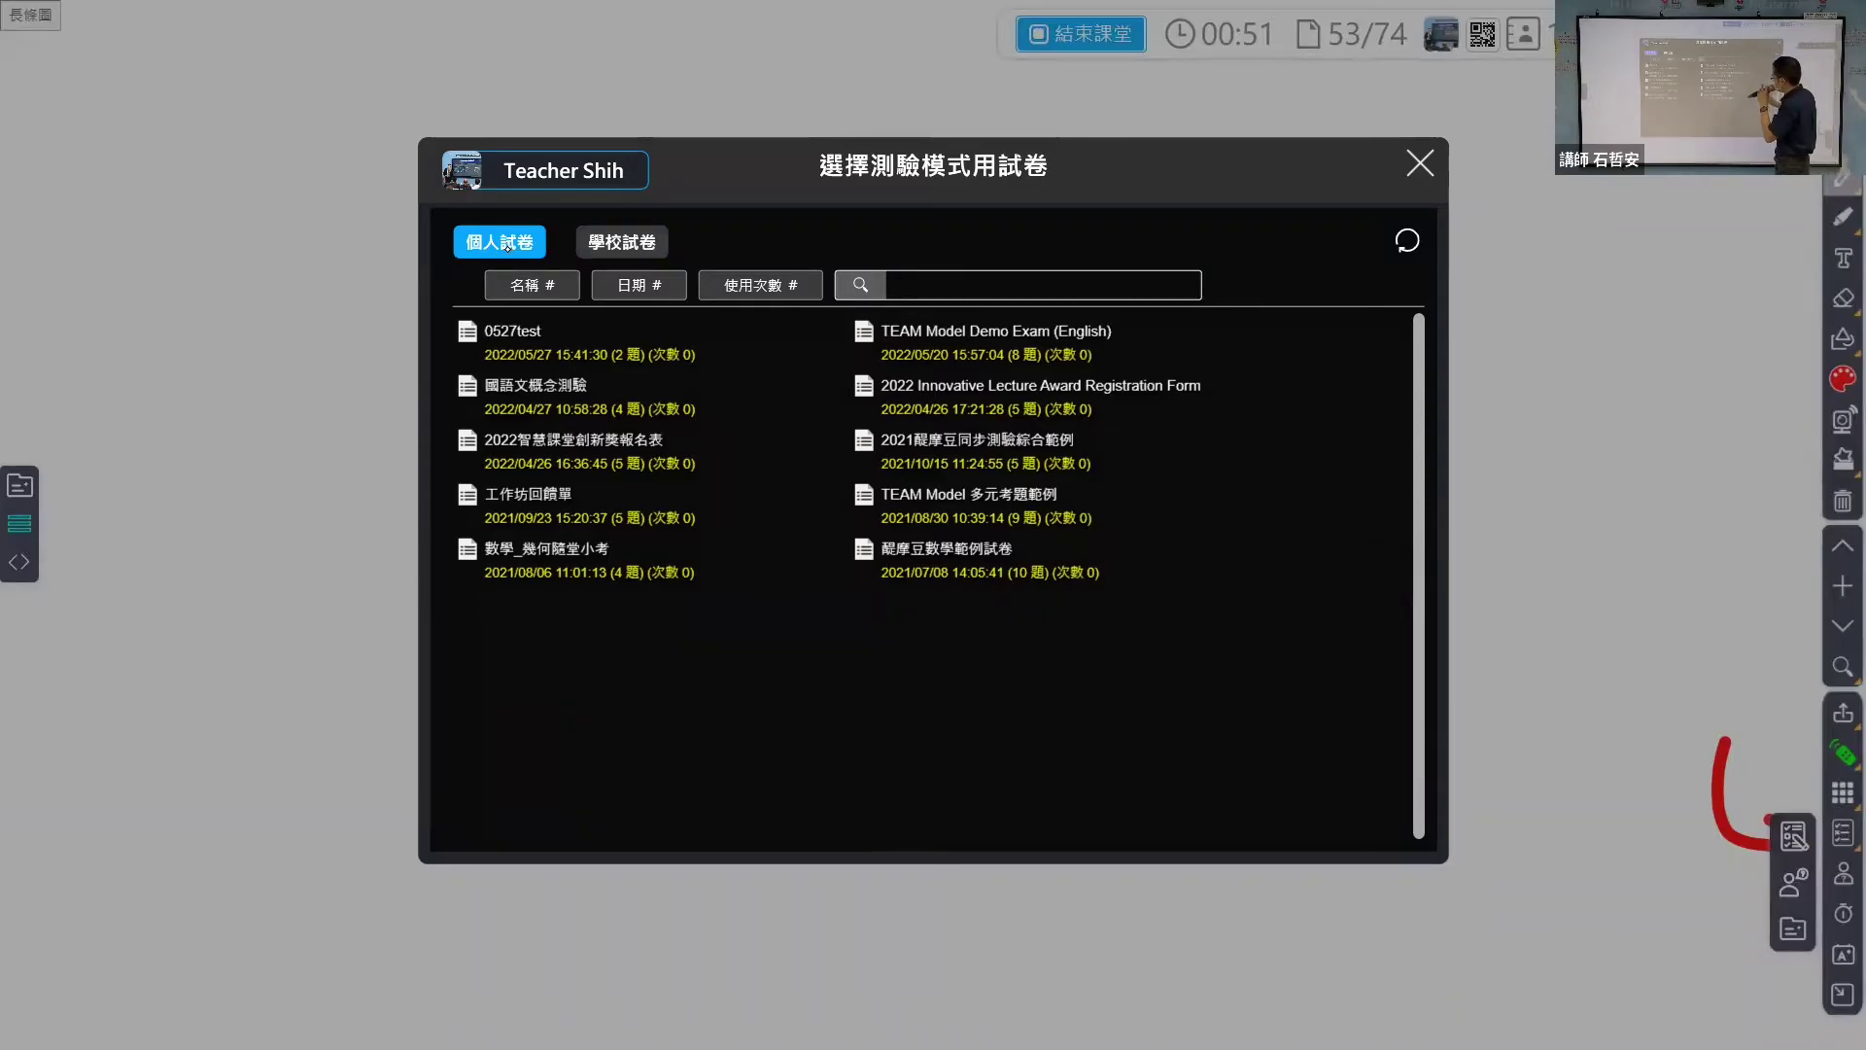
pyautogui.click(1001, 340)
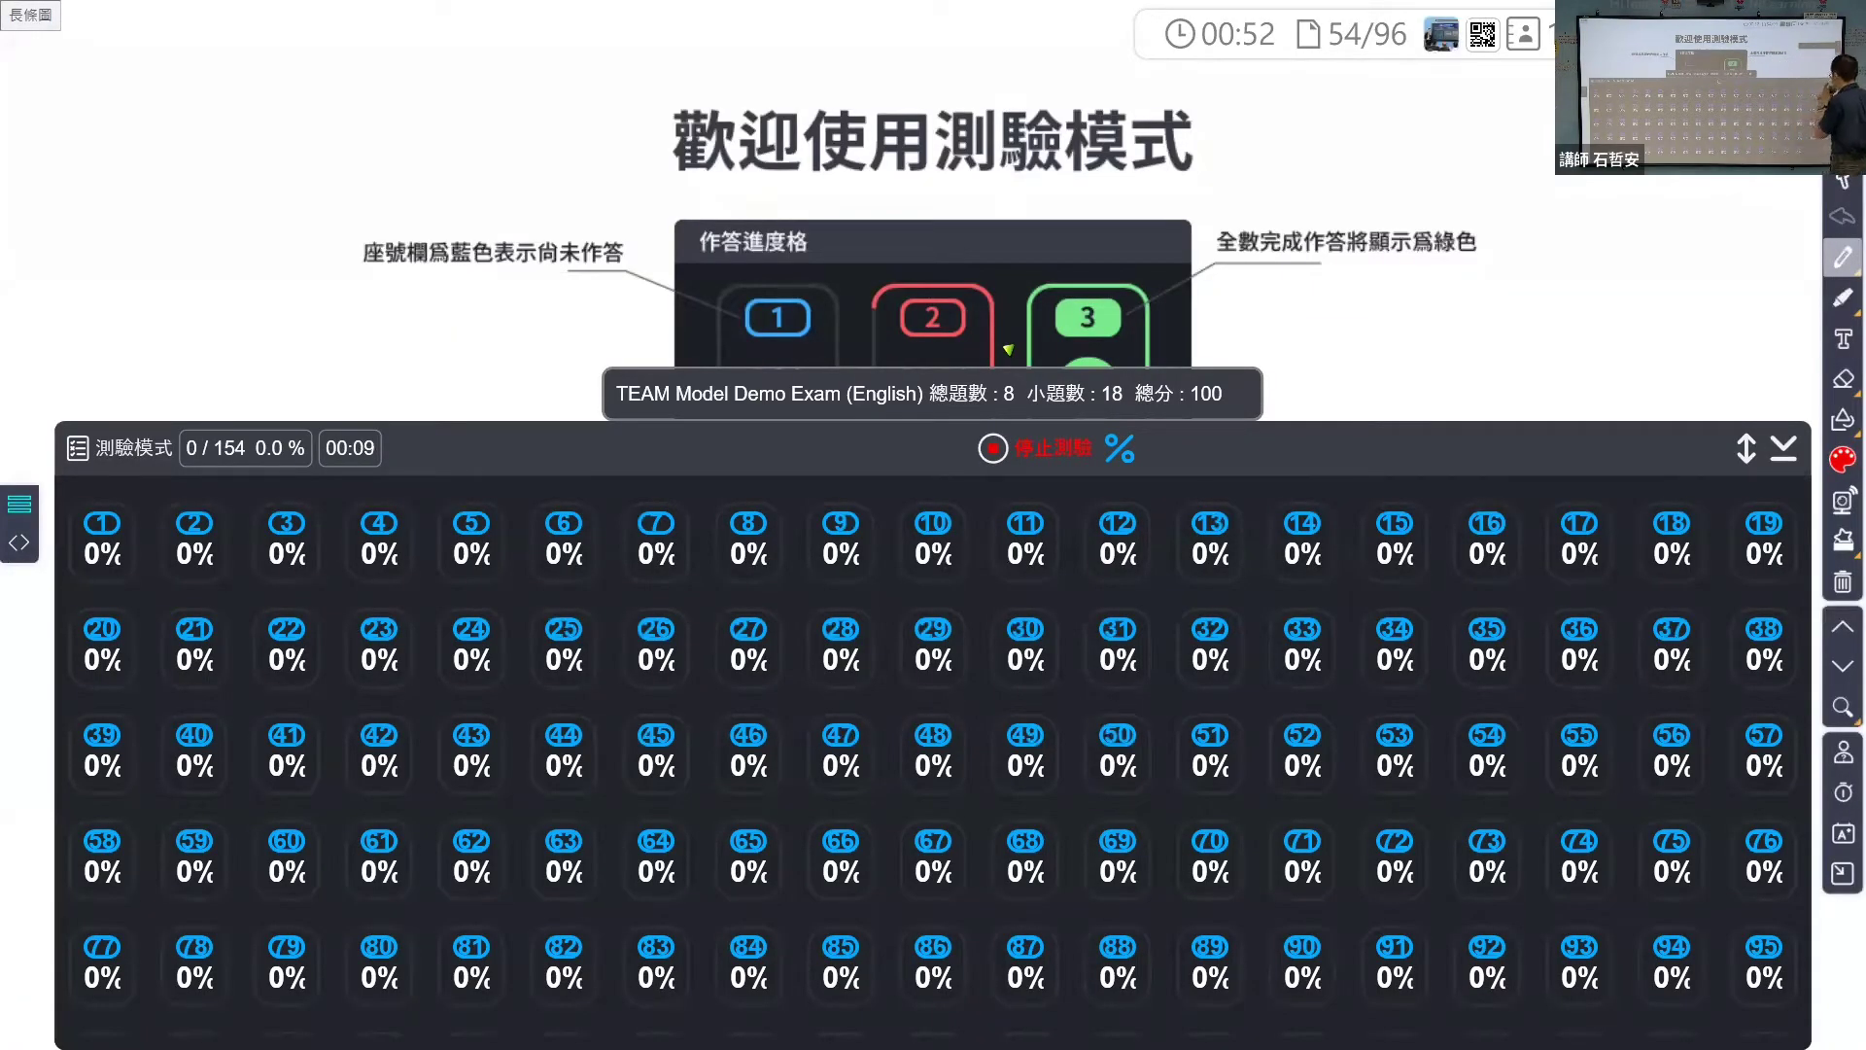
# On the student's WebIRS 5 page, play a few seconds of question 2's Listening.mp3, then pause it.
pyautogui.hotkey('alt', 'Tab')
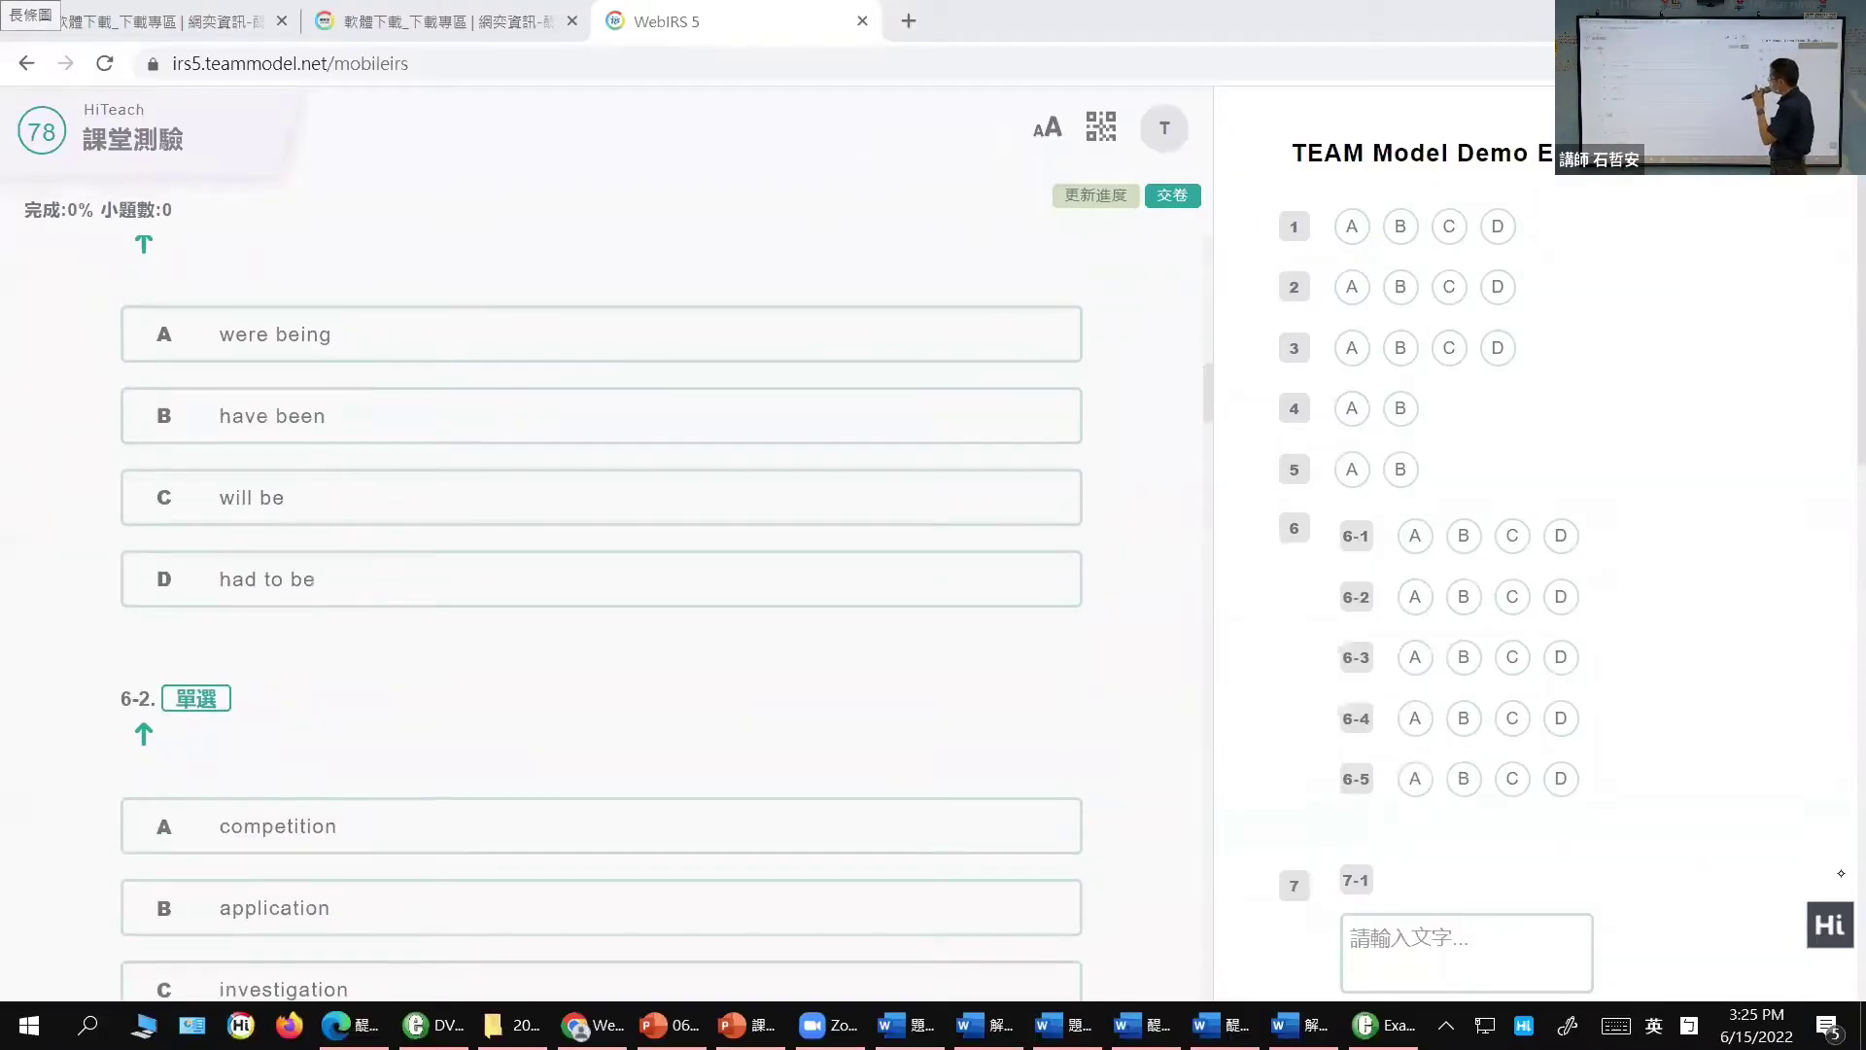
pyautogui.scroll(20, 602, 622)
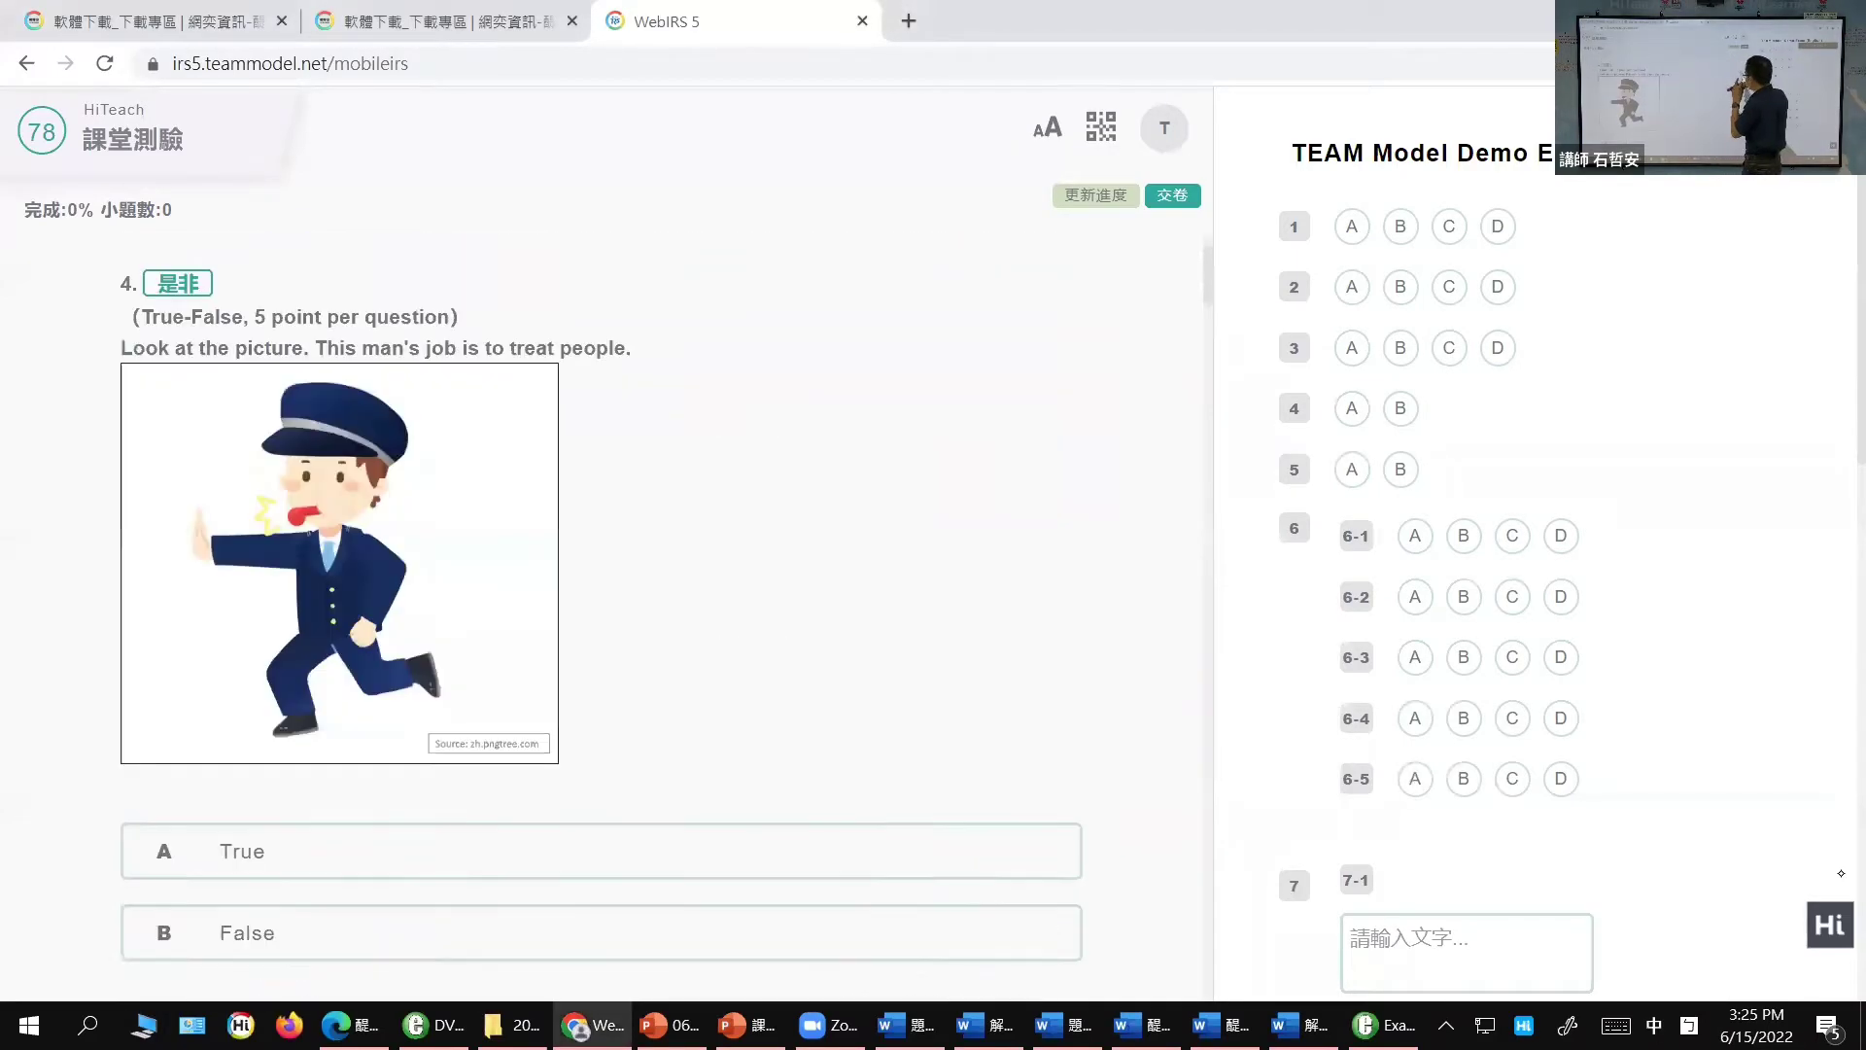
pyautogui.scroll(8, 603, 622)
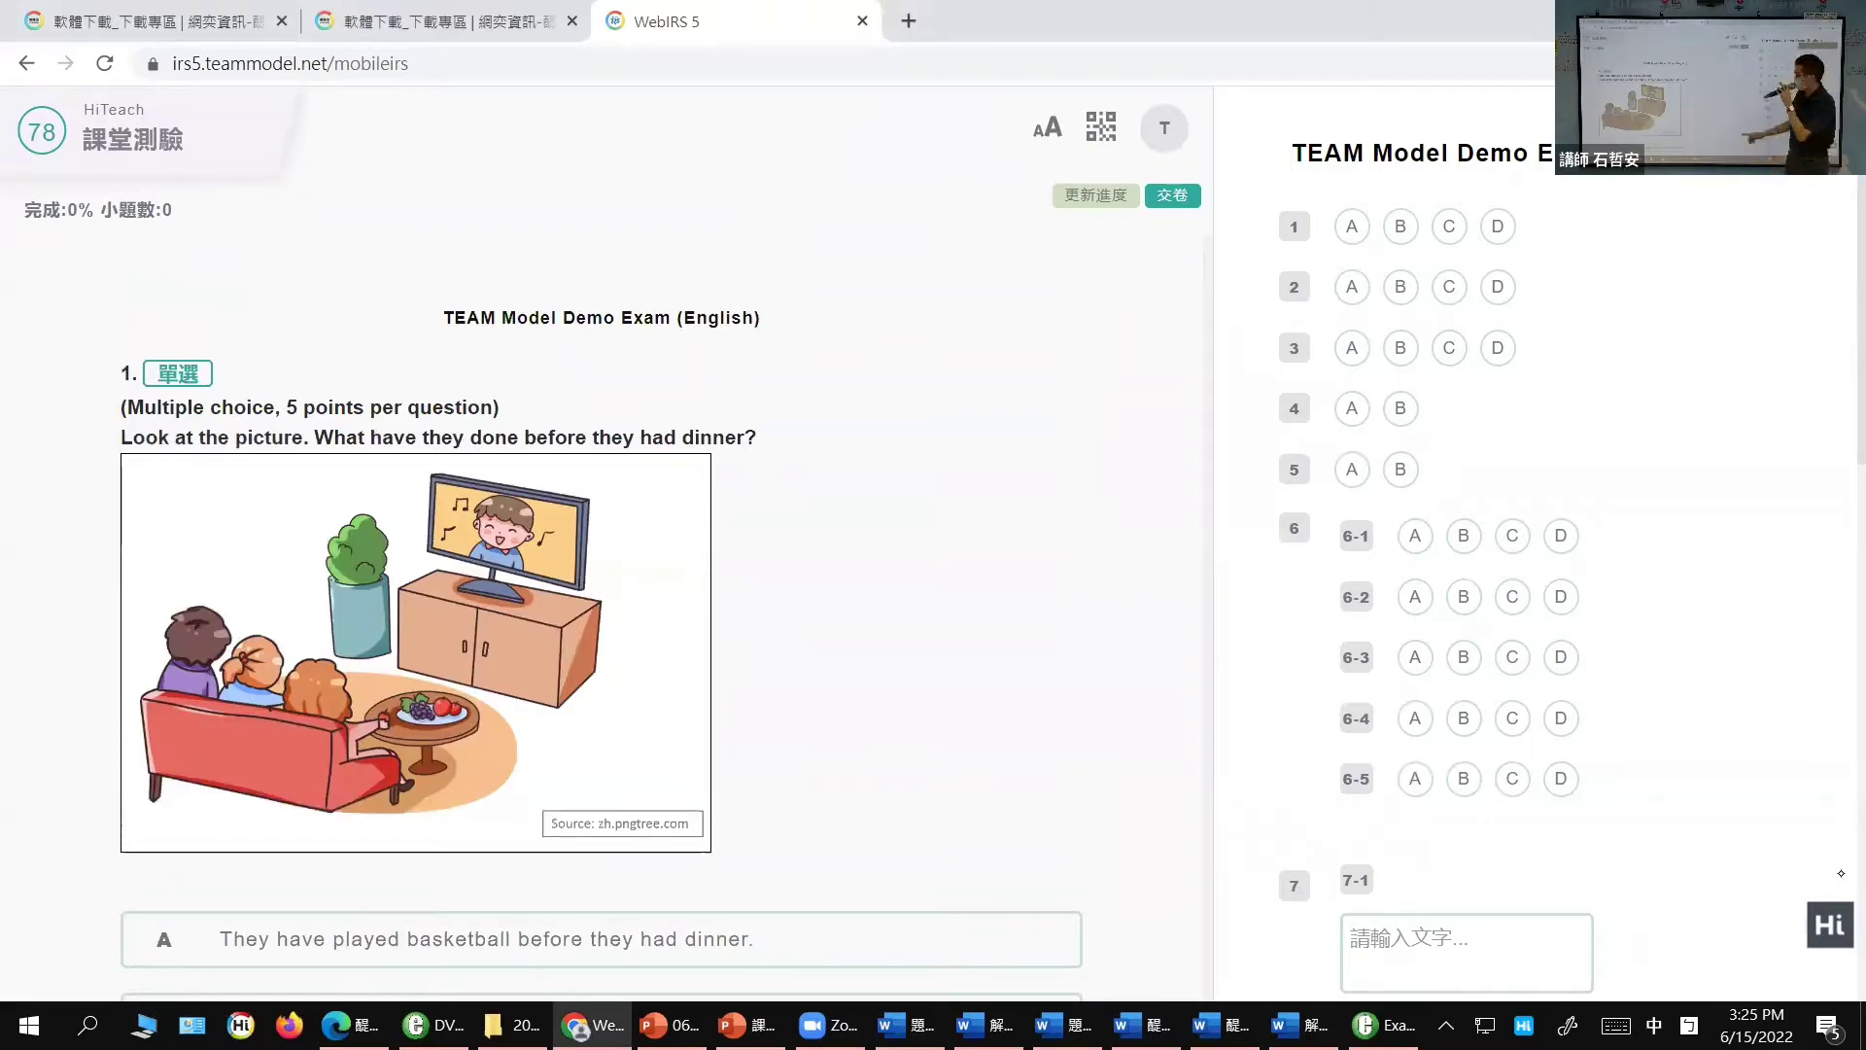
pyautogui.scroll(-1, 603, 622)
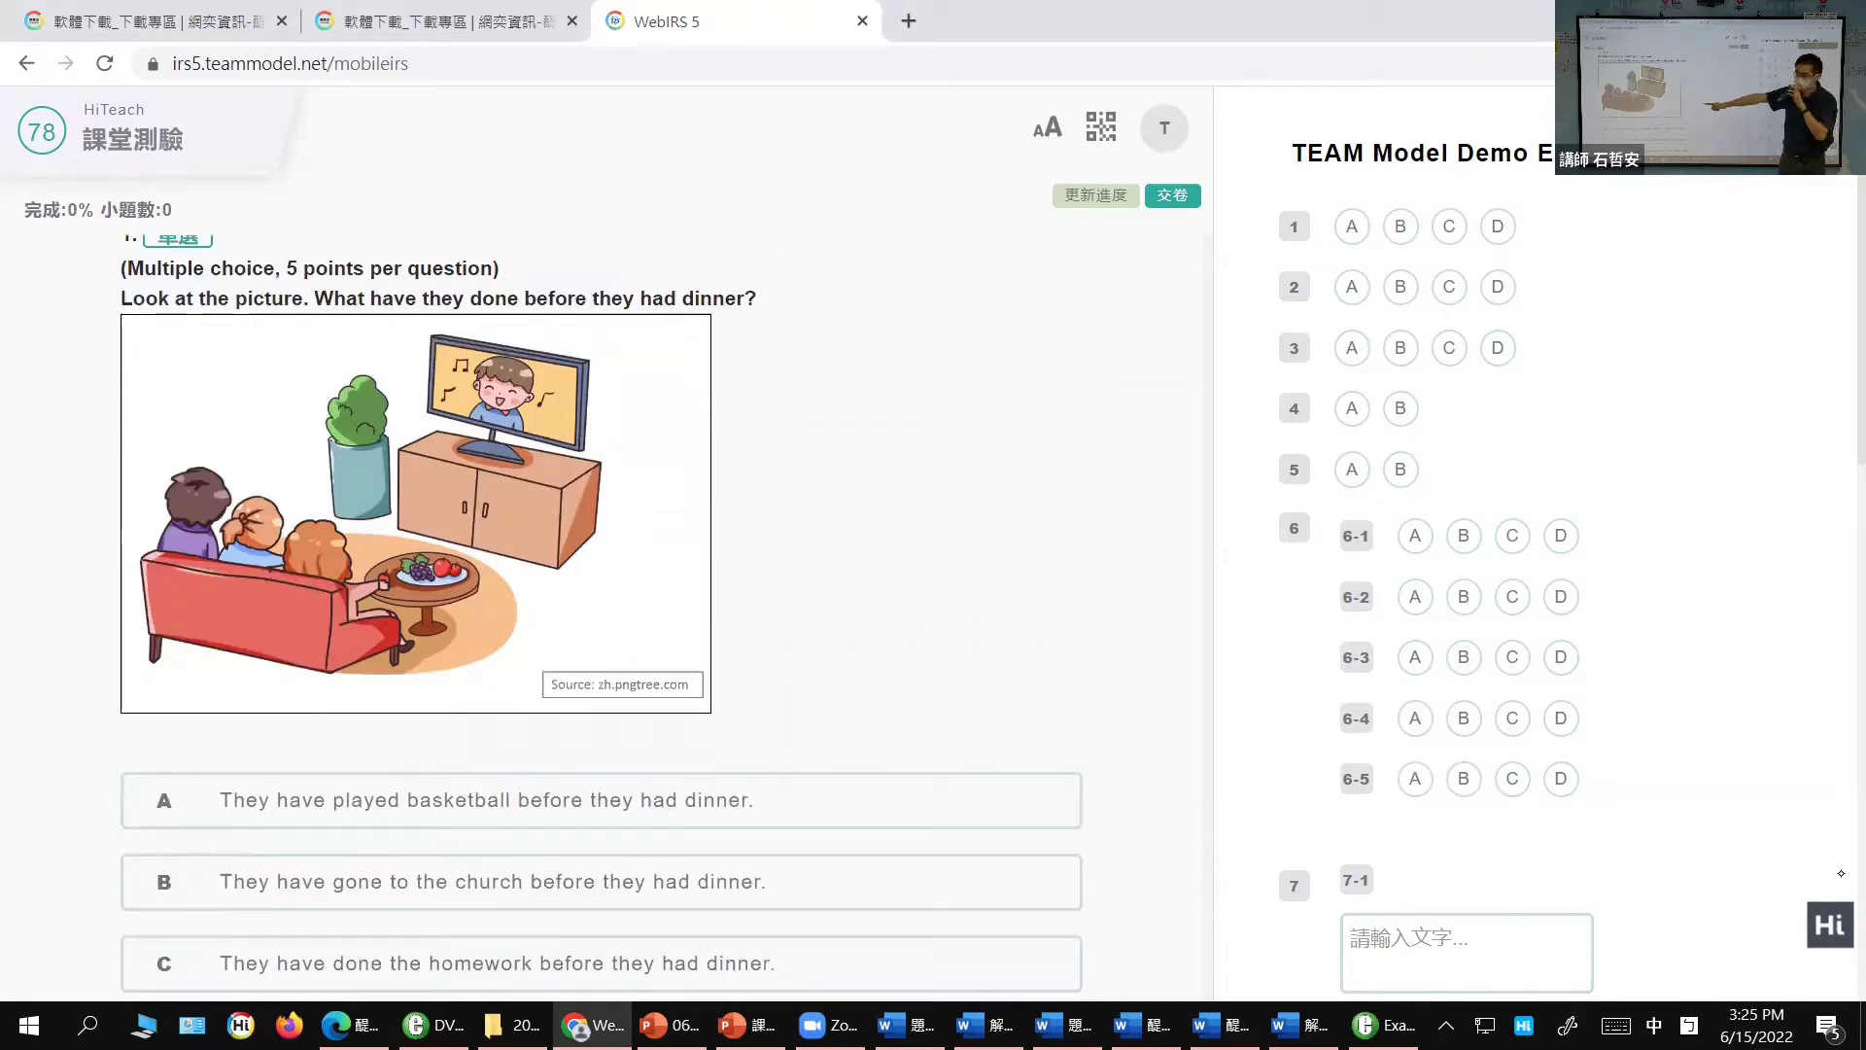
pyautogui.scroll(-3, 602, 622)
pyautogui.scroll(-2, 602, 622)
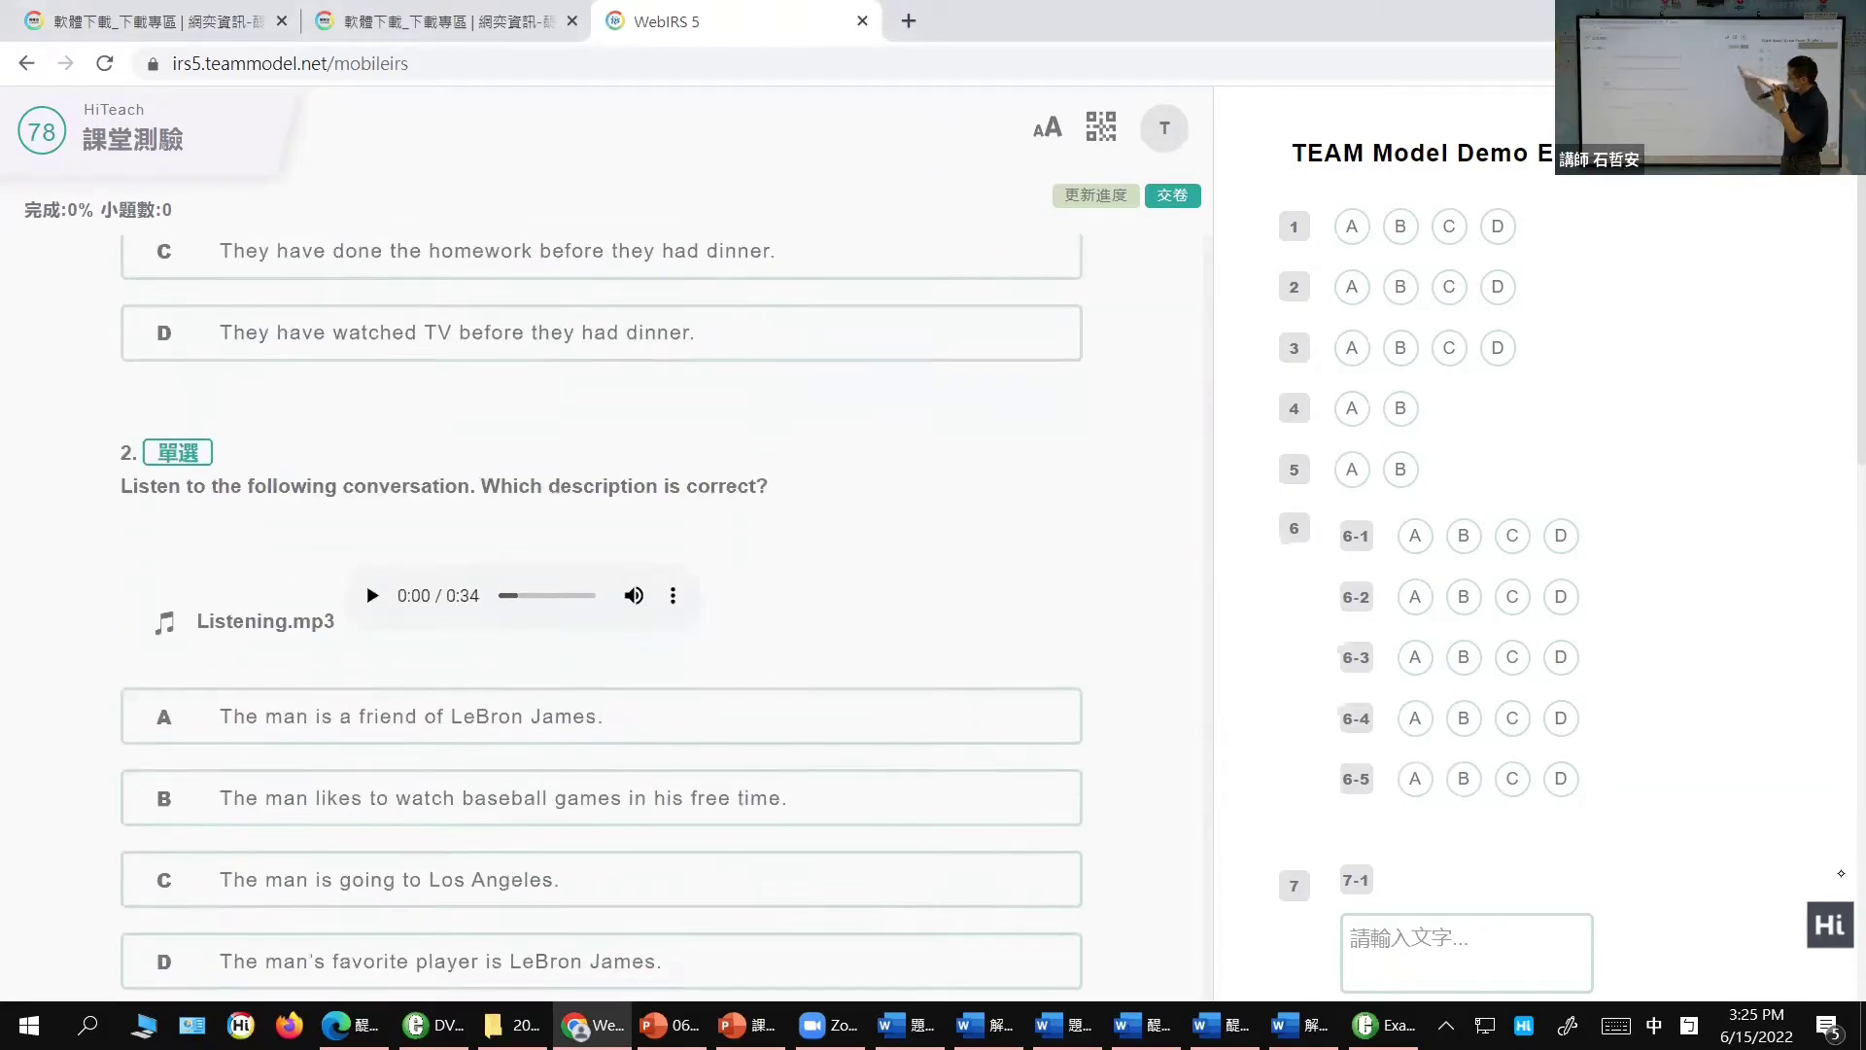
pyautogui.scroll(-2, 603, 622)
pyautogui.scroll(1, 602, 622)
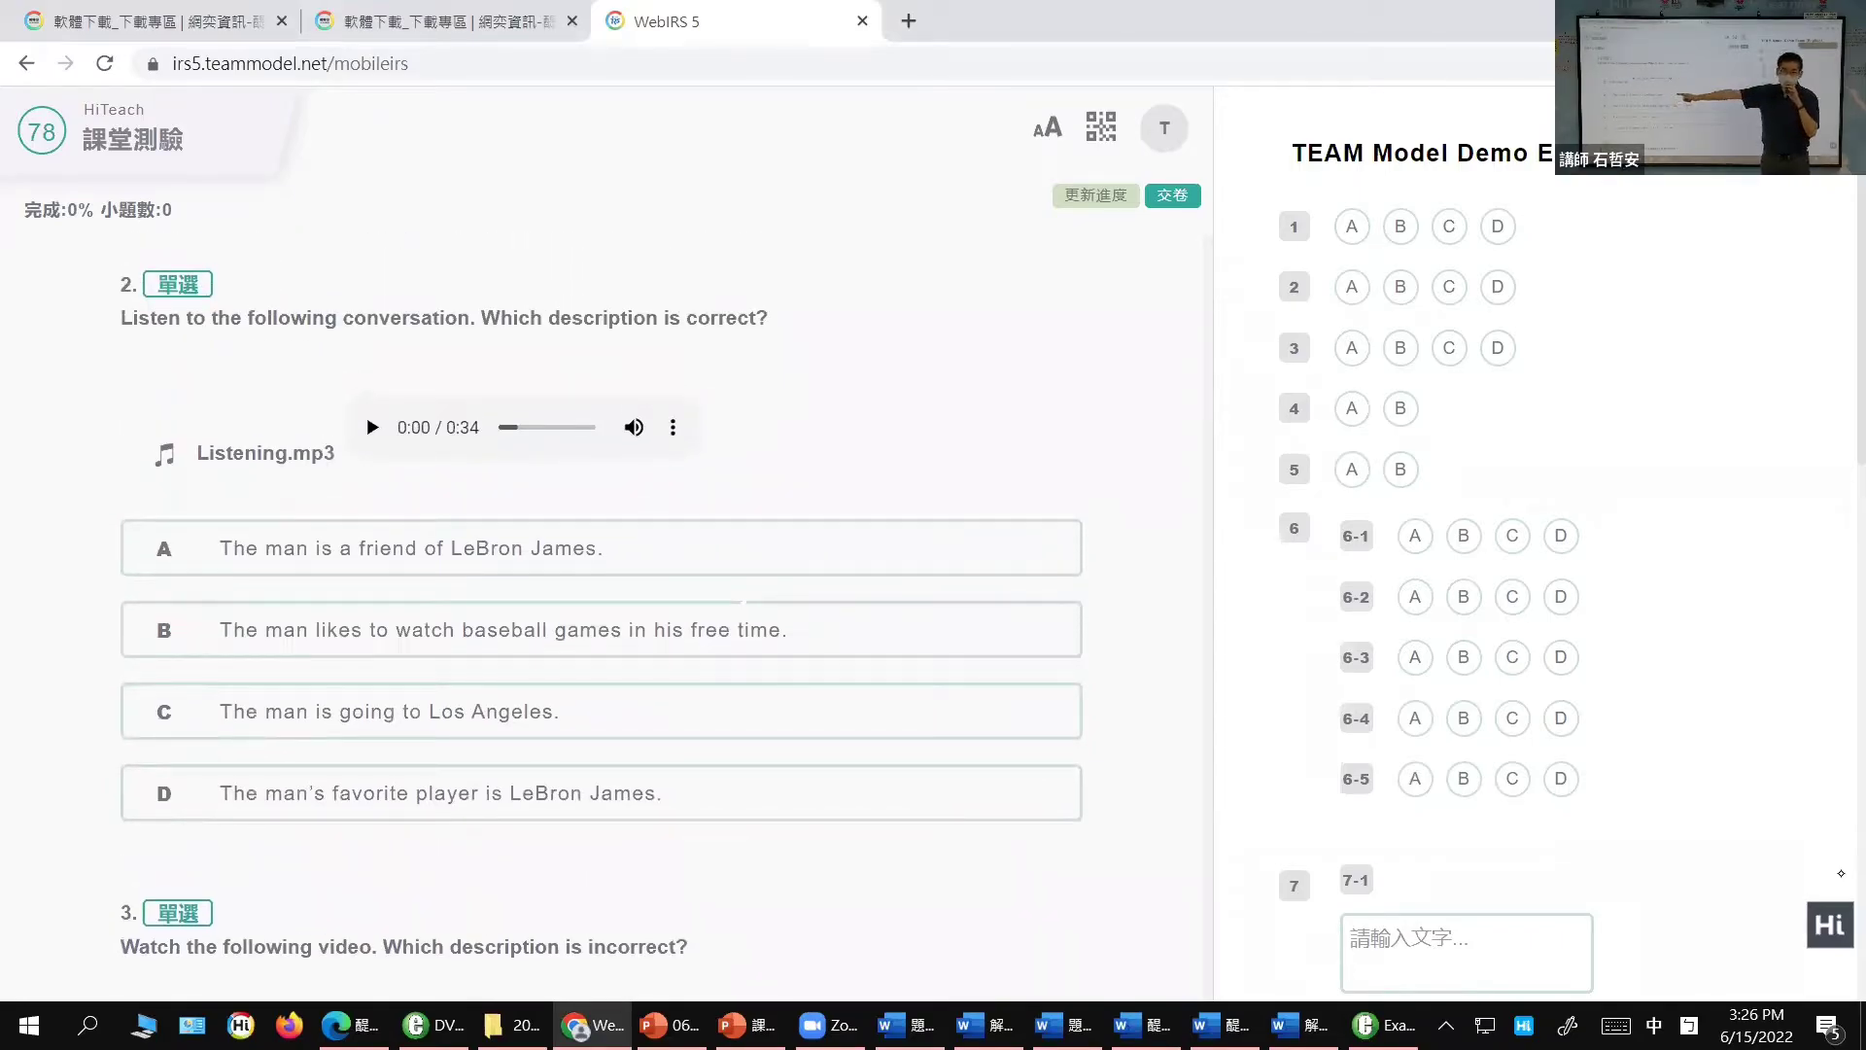
pyautogui.click(372, 428)
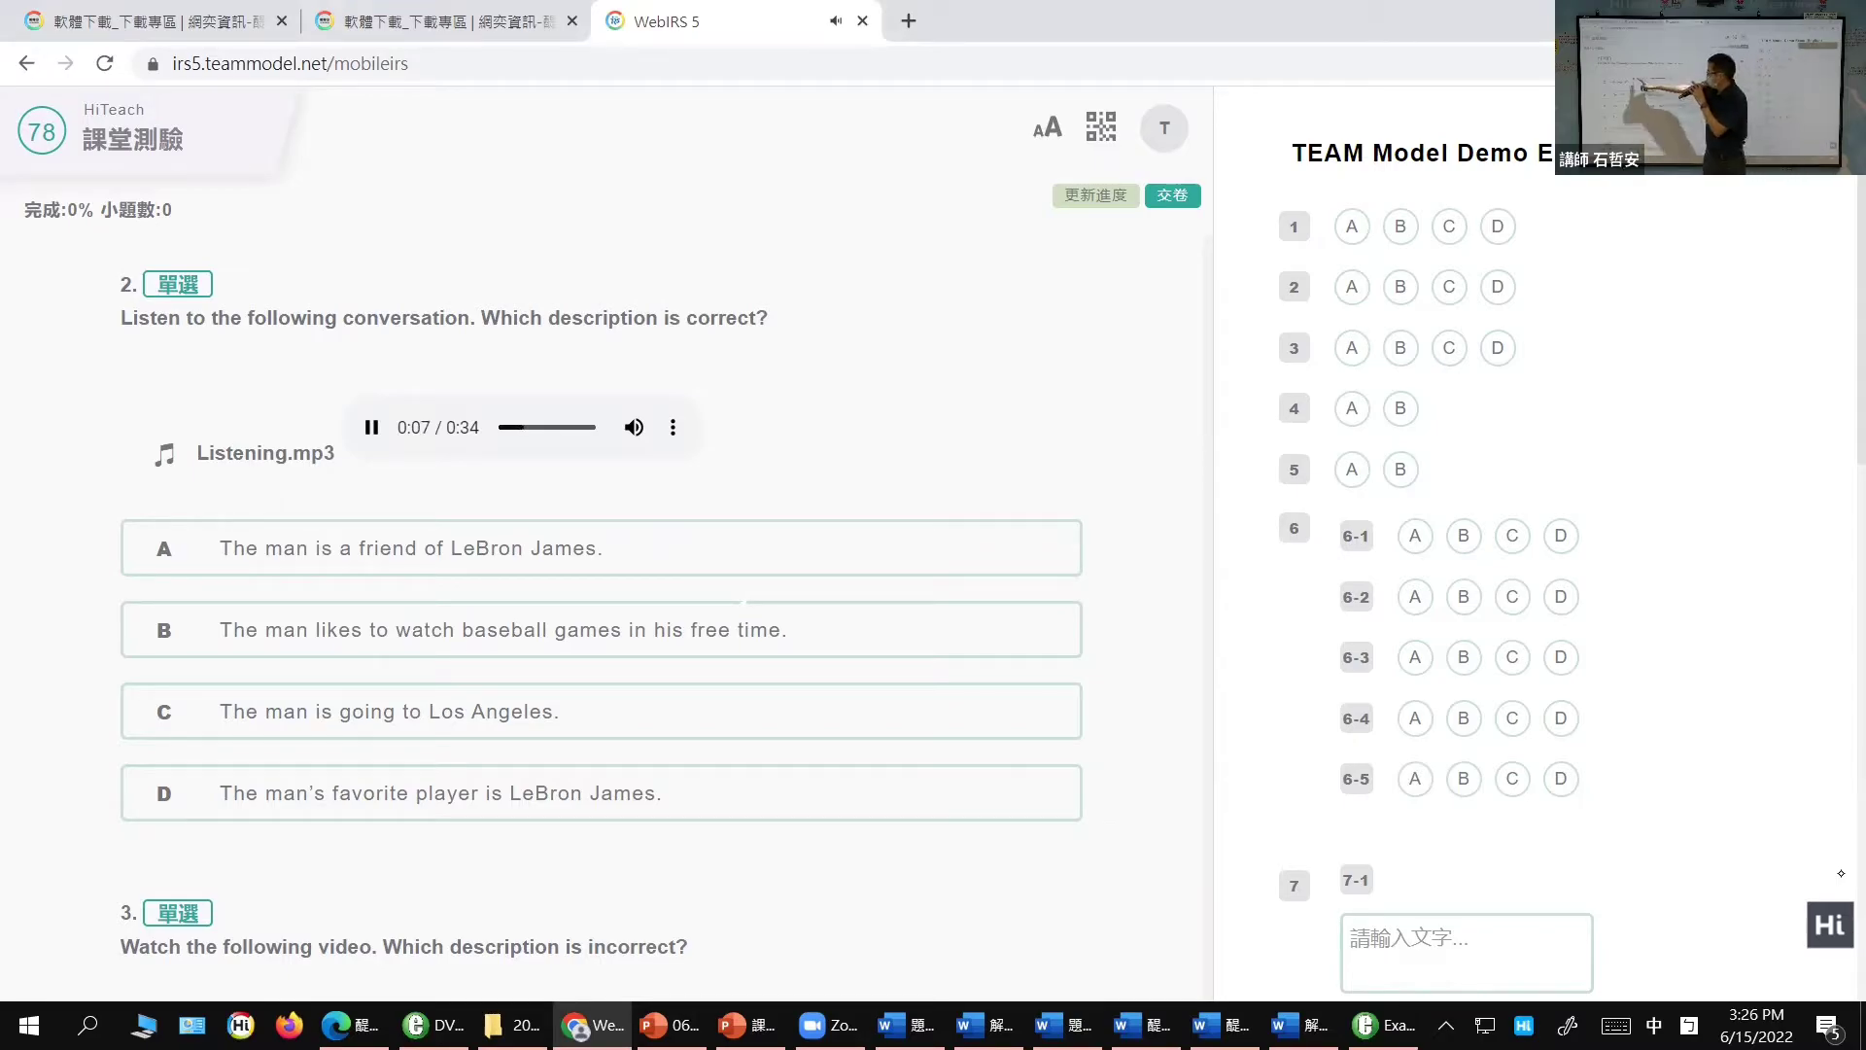
pyautogui.press('space')
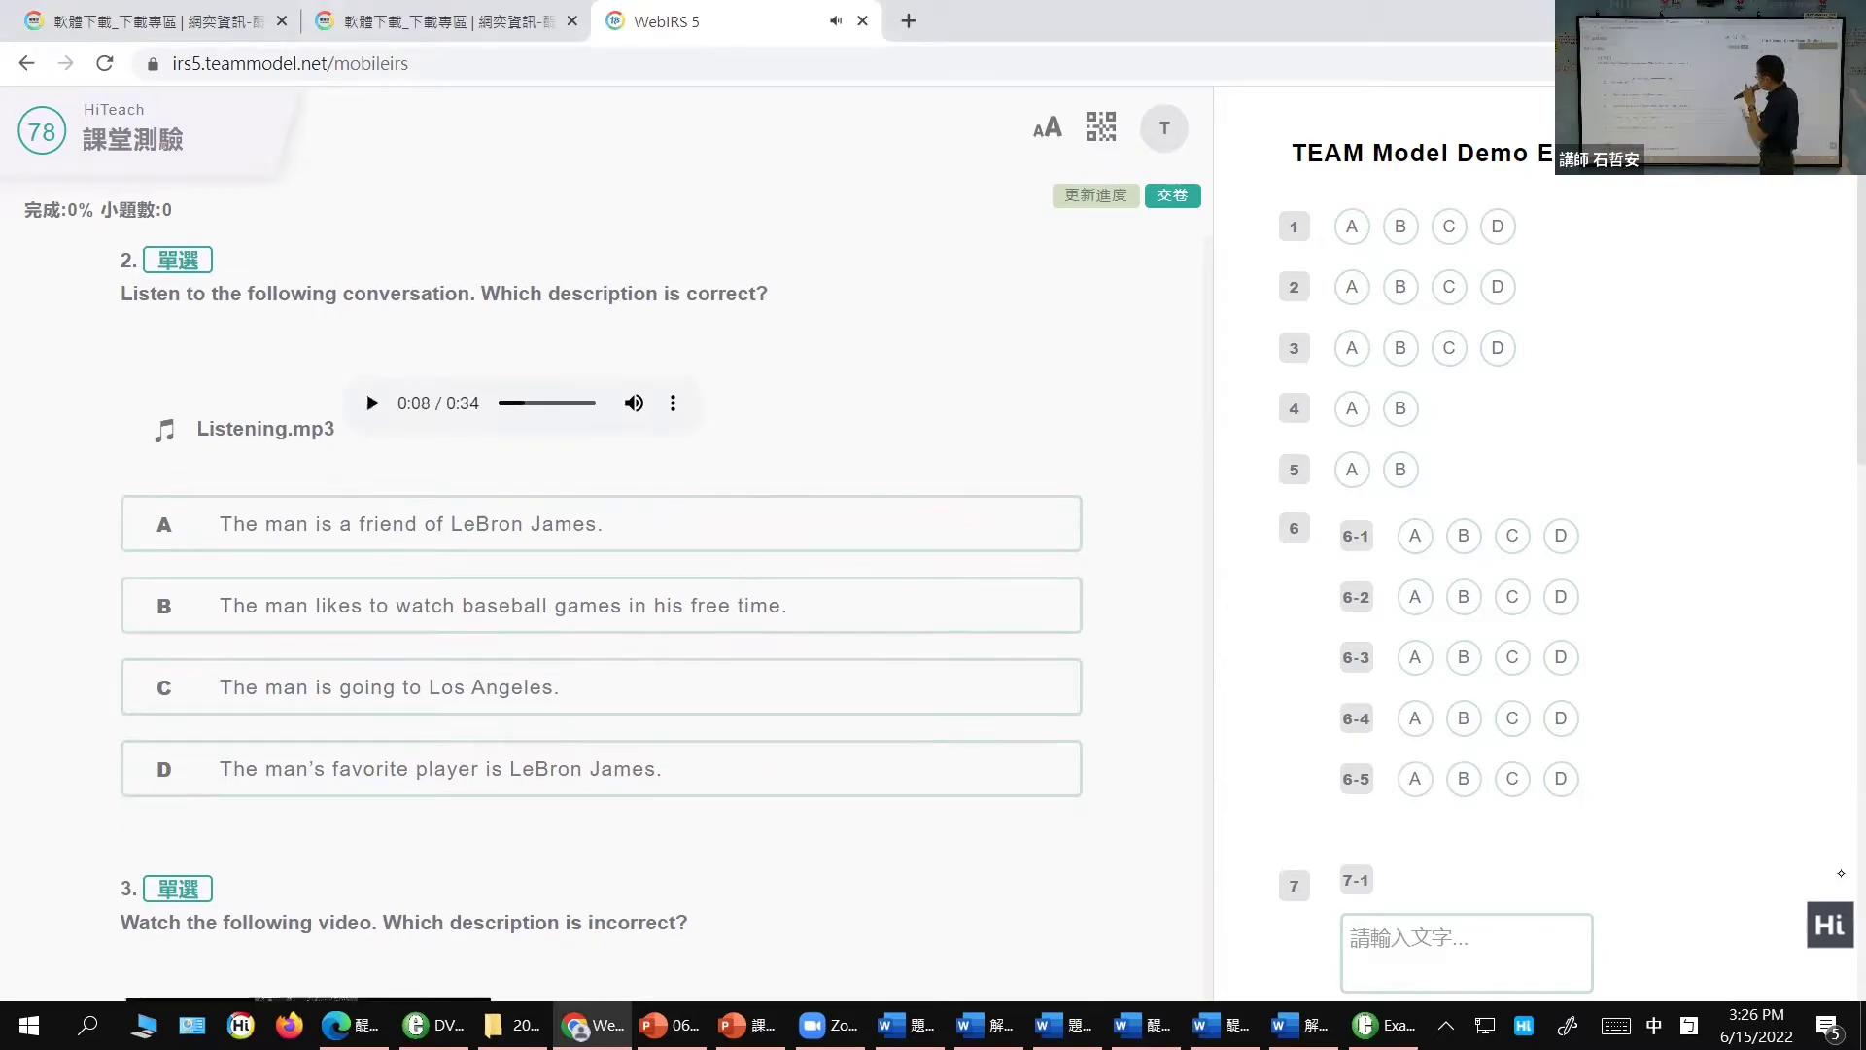
# Play question 3's picnic video briefly, then pause it.
pyautogui.scroll(-4, 602, 622)
pyautogui.scroll(-3, 602, 622)
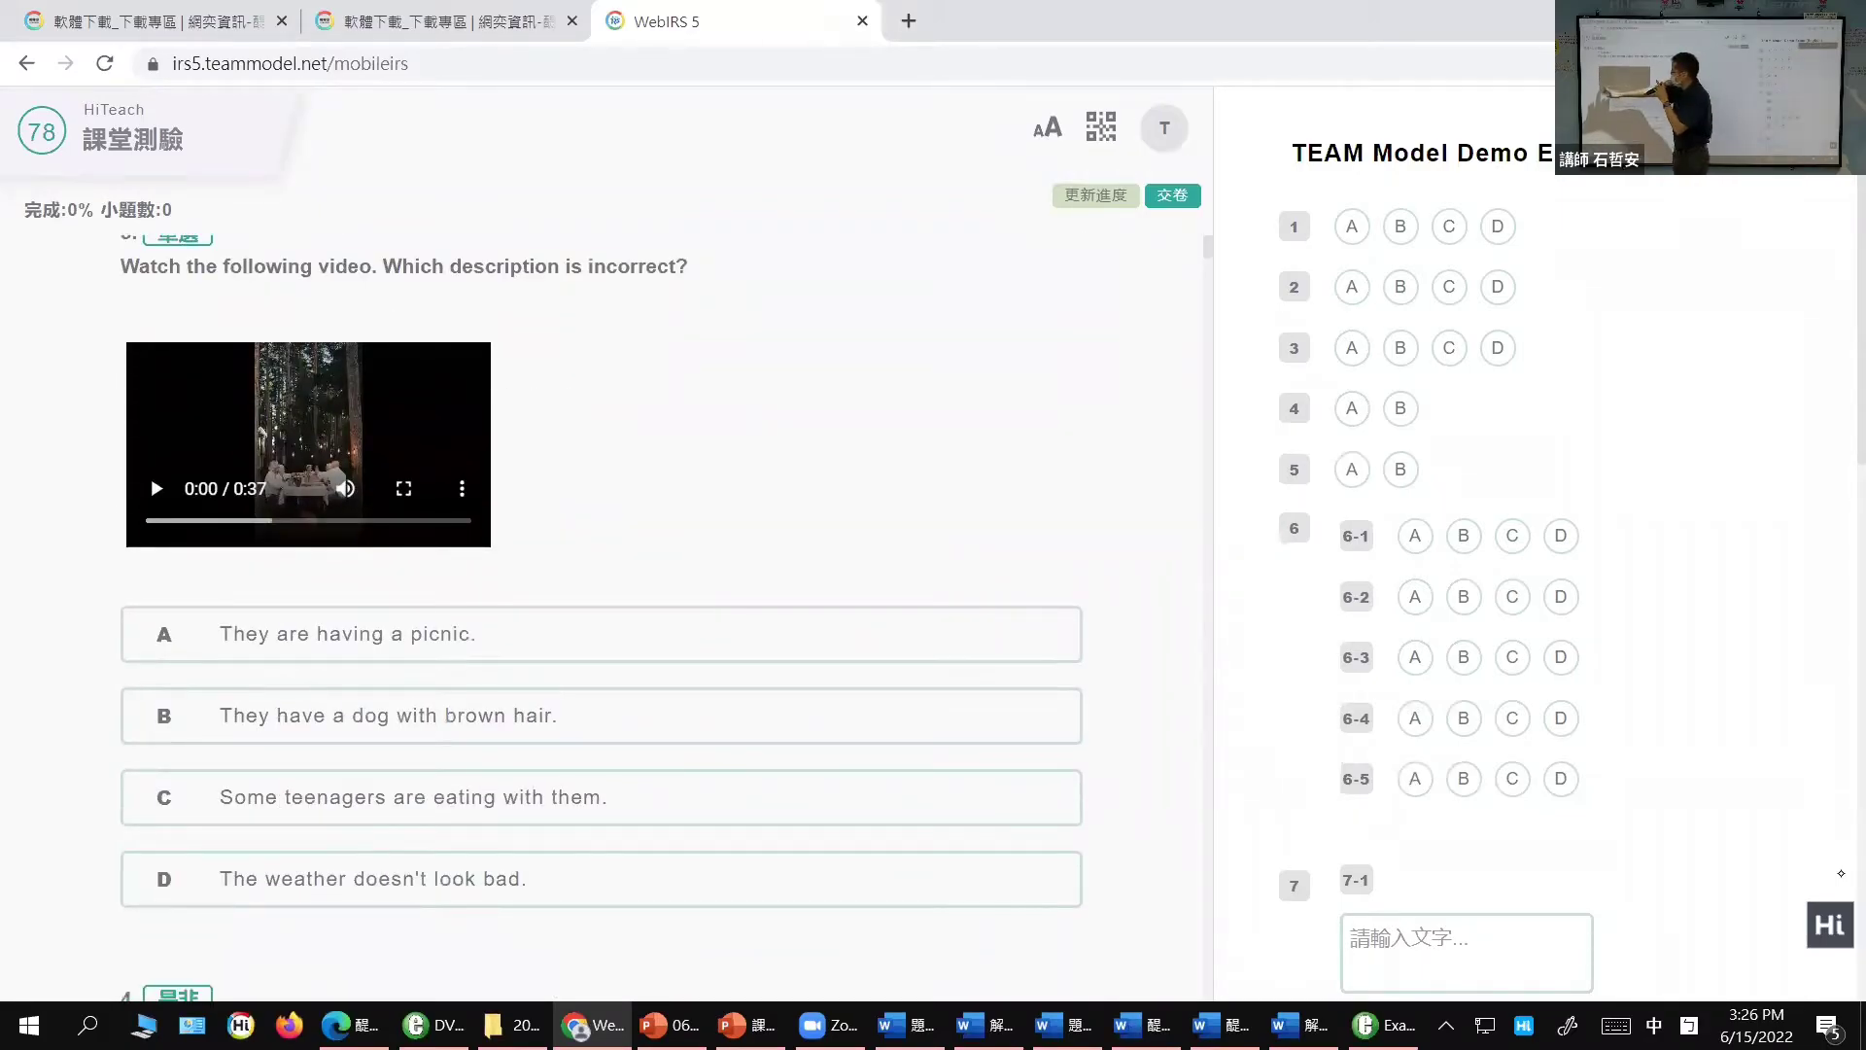
pyautogui.press('space')
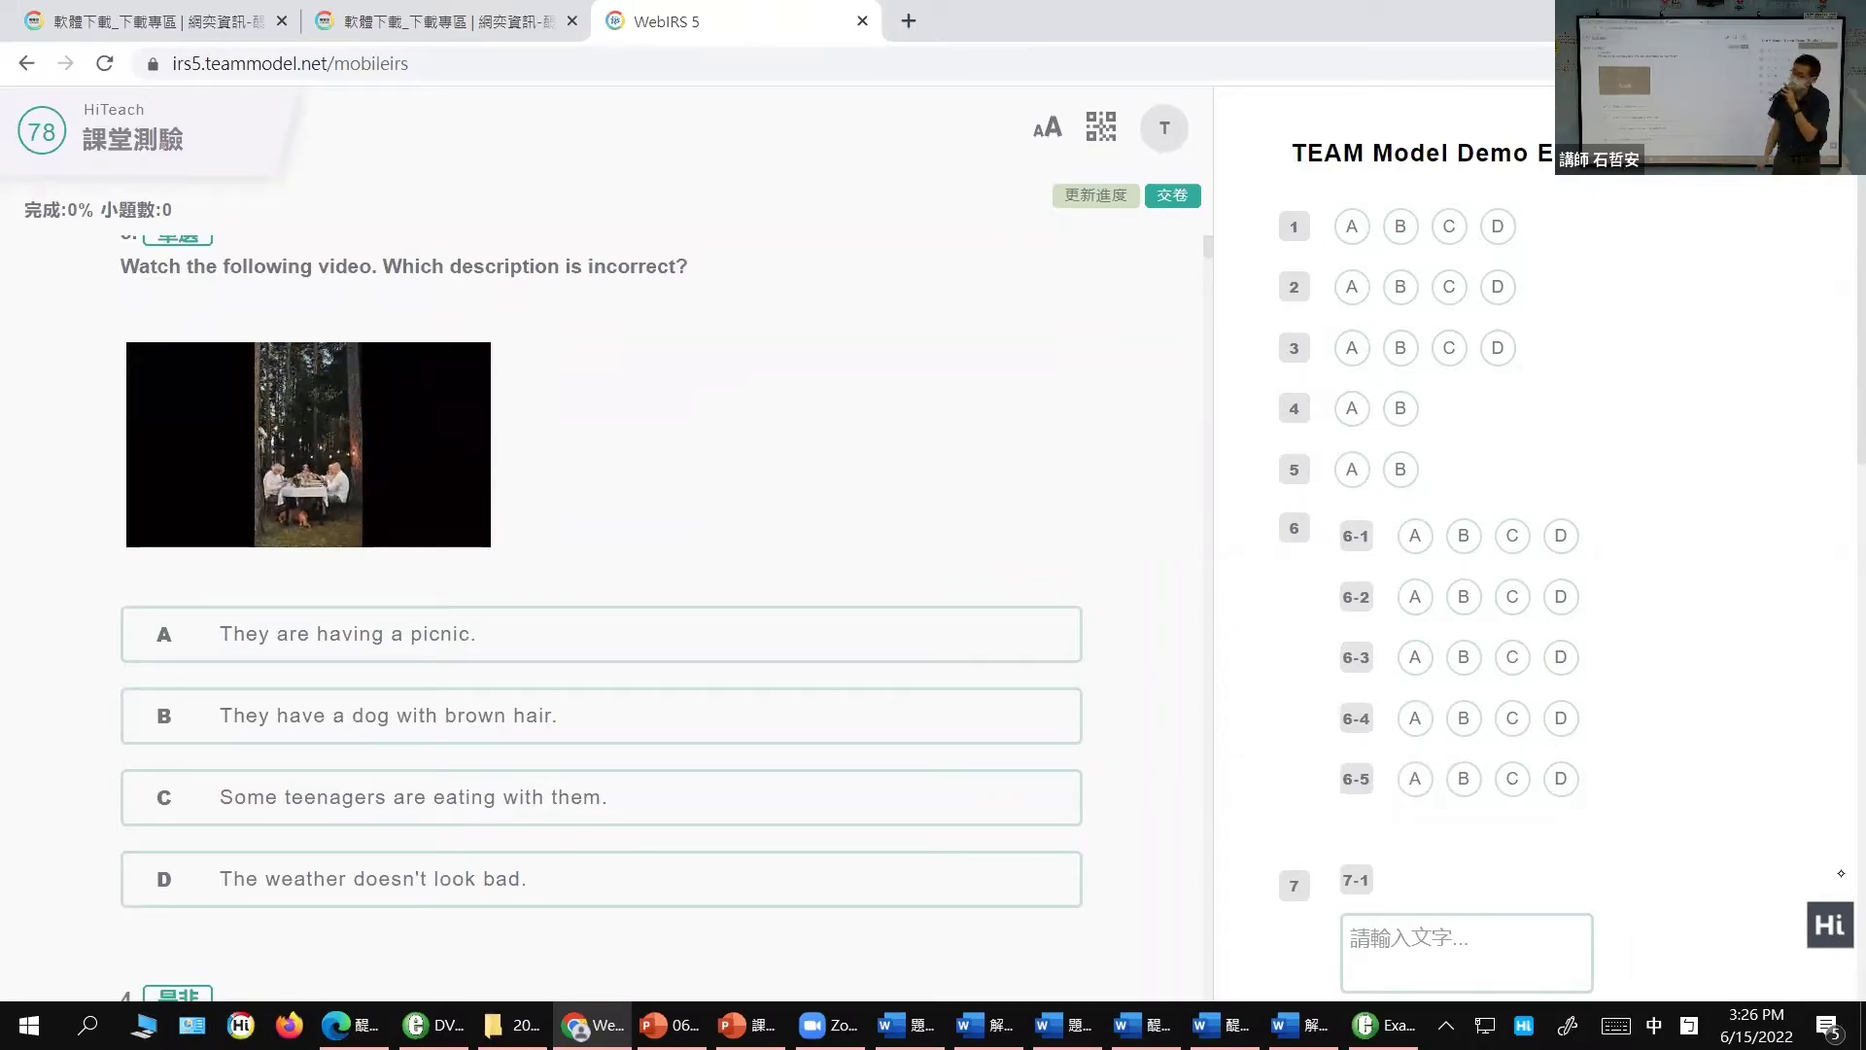
pyautogui.press('space')
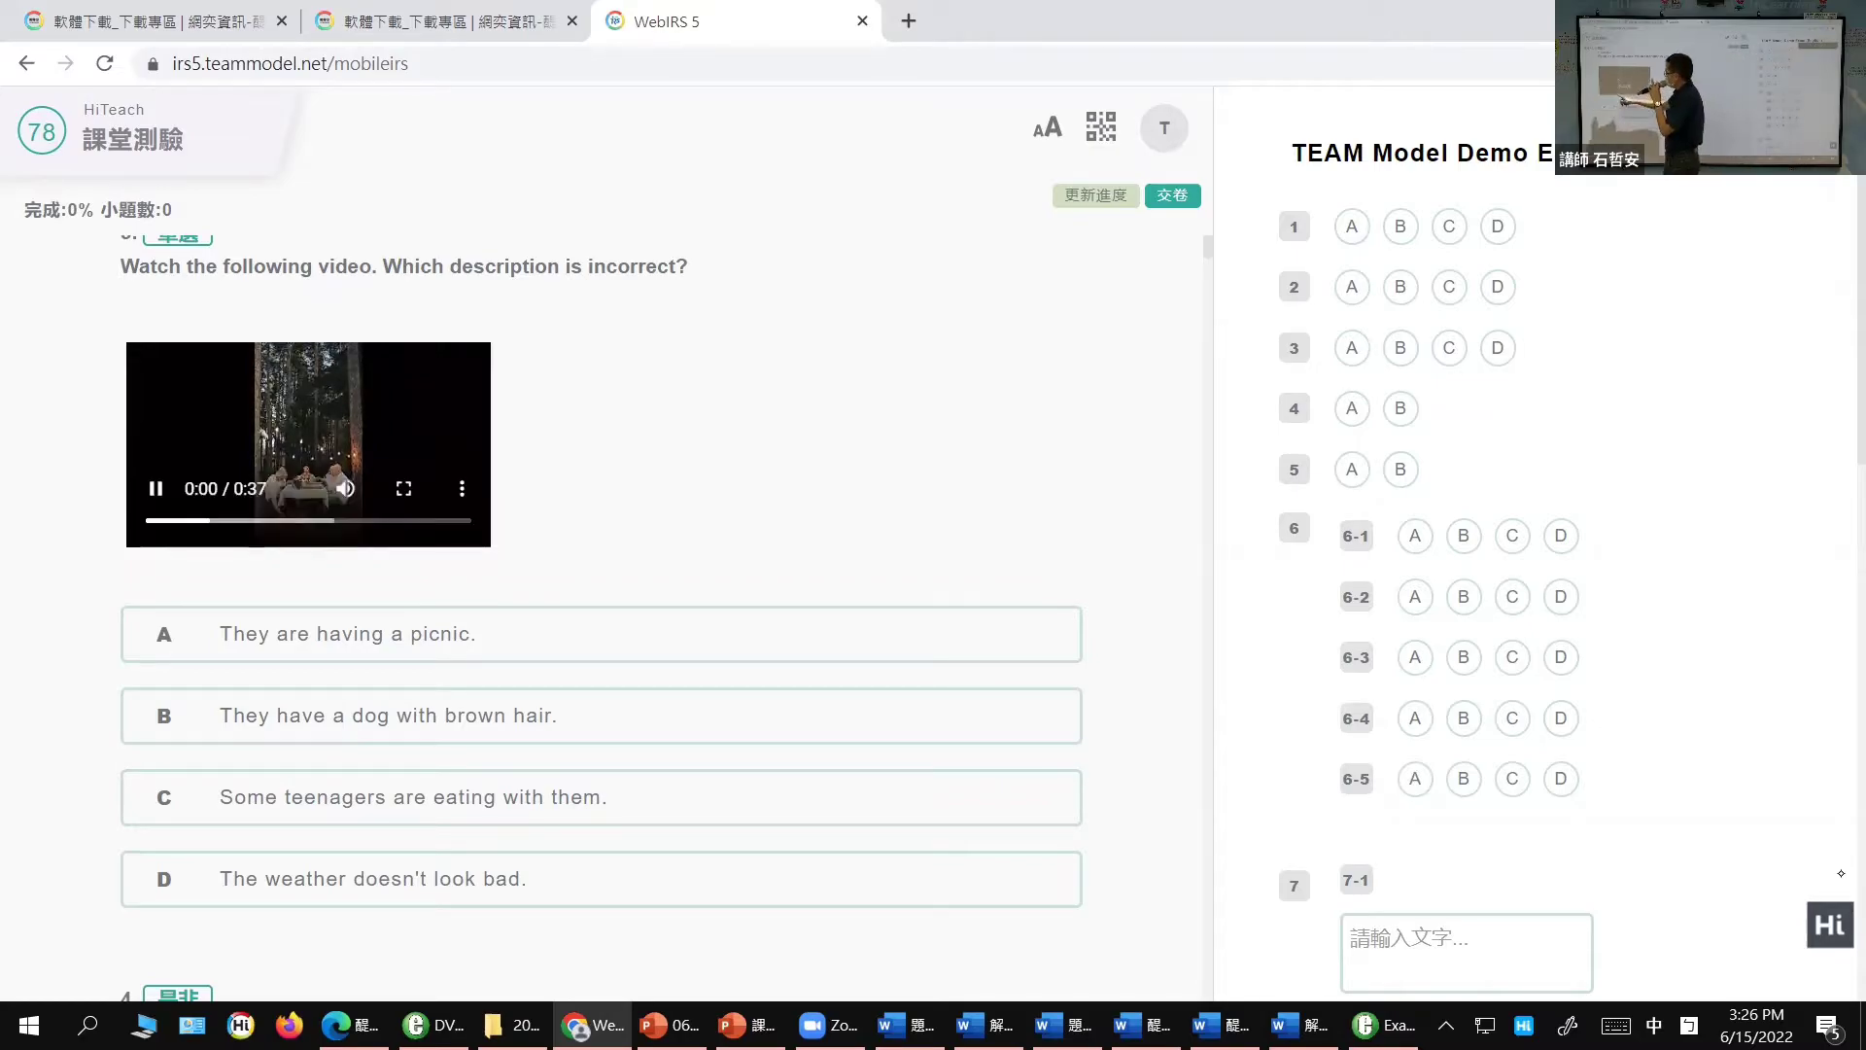
# Work down the answer sheet through questions 1–5 and 6-1 to 6-5, reaching the 8-3 essay and submit button.
pyautogui.scroll(-8, 603, 617)
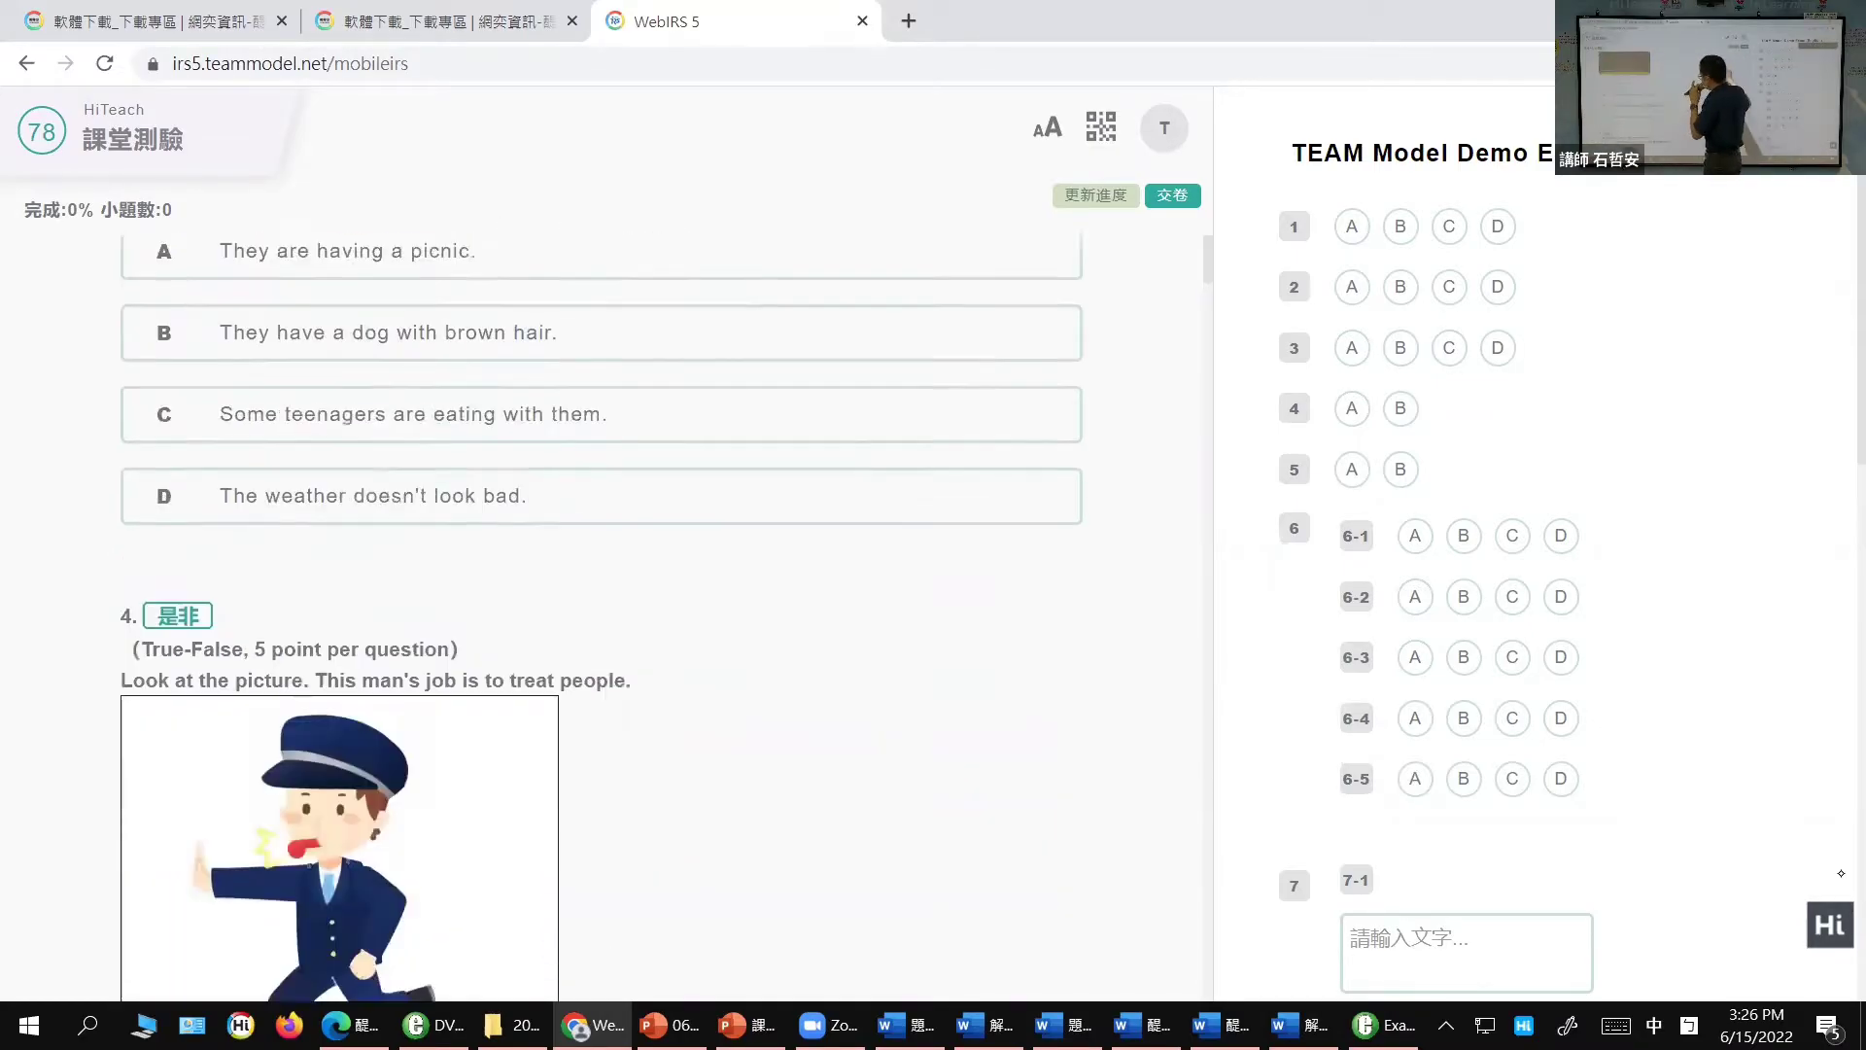
pyautogui.scroll(-9, 603, 617)
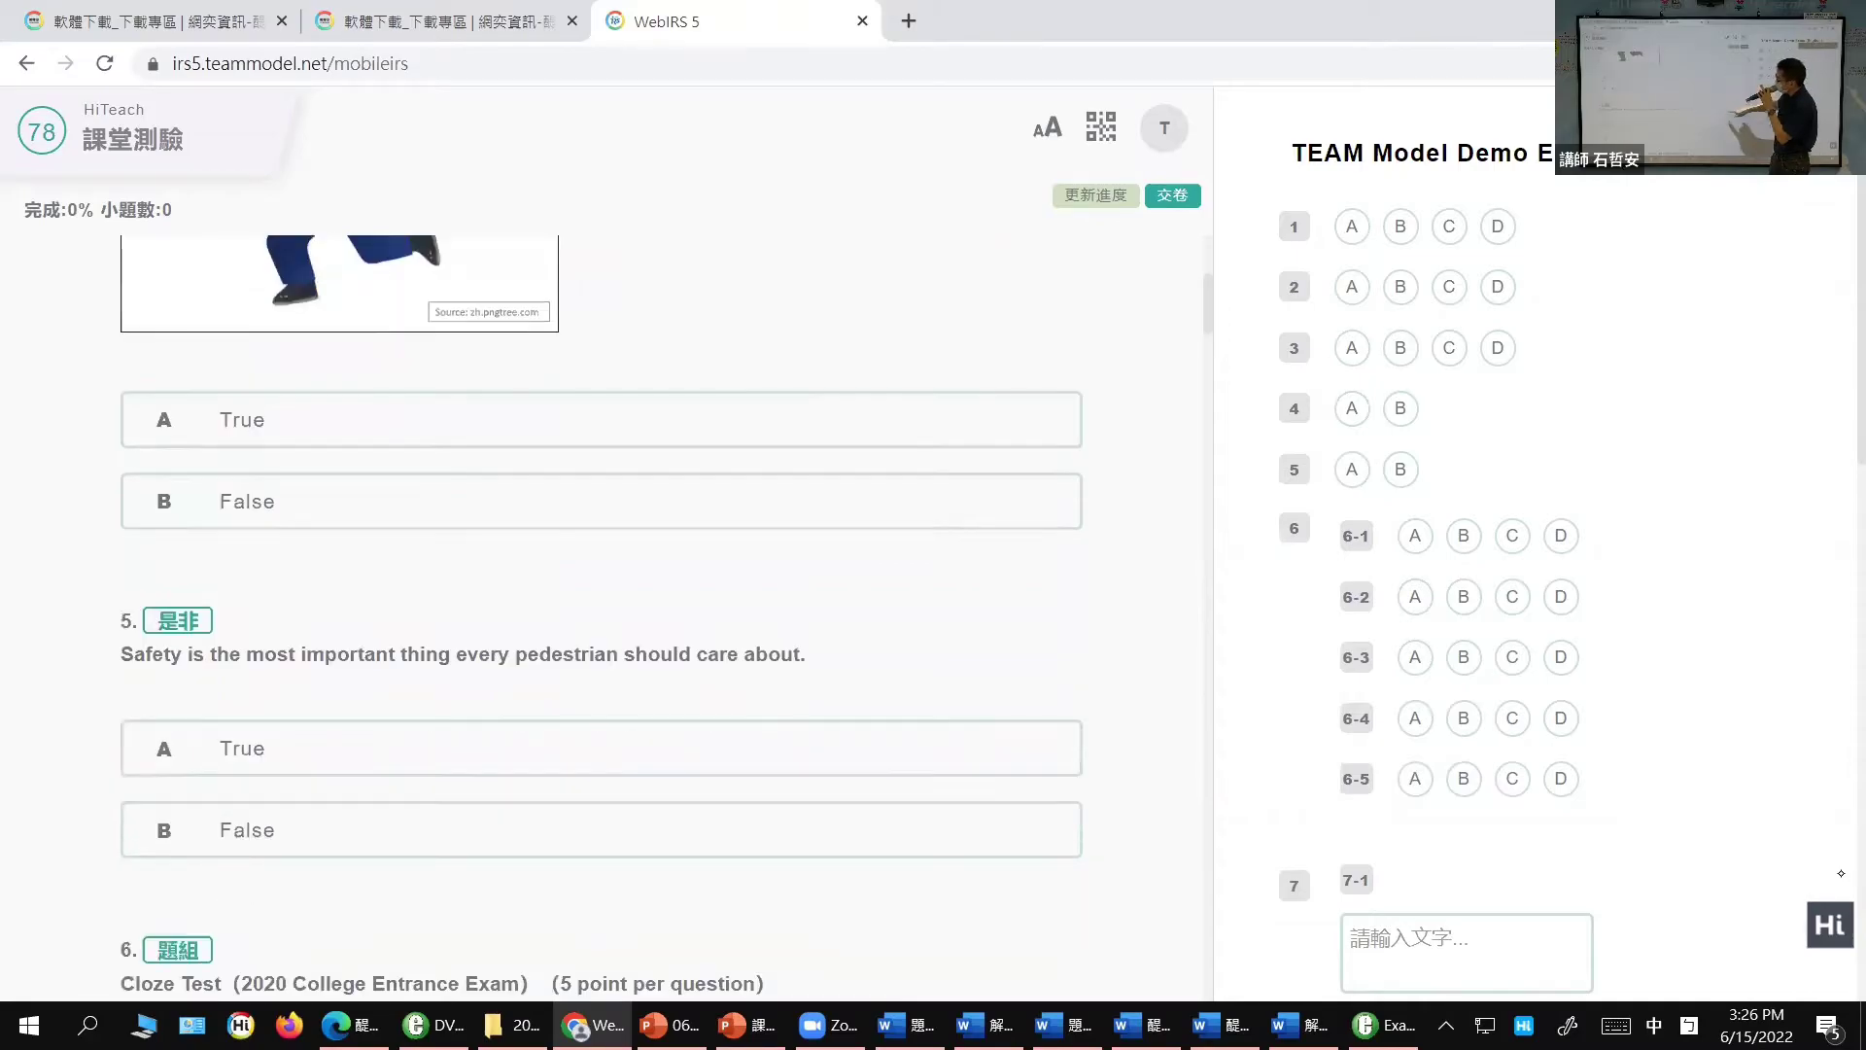
pyautogui.scroll(-3, 602, 617)
pyautogui.scroll(3, 602, 617)
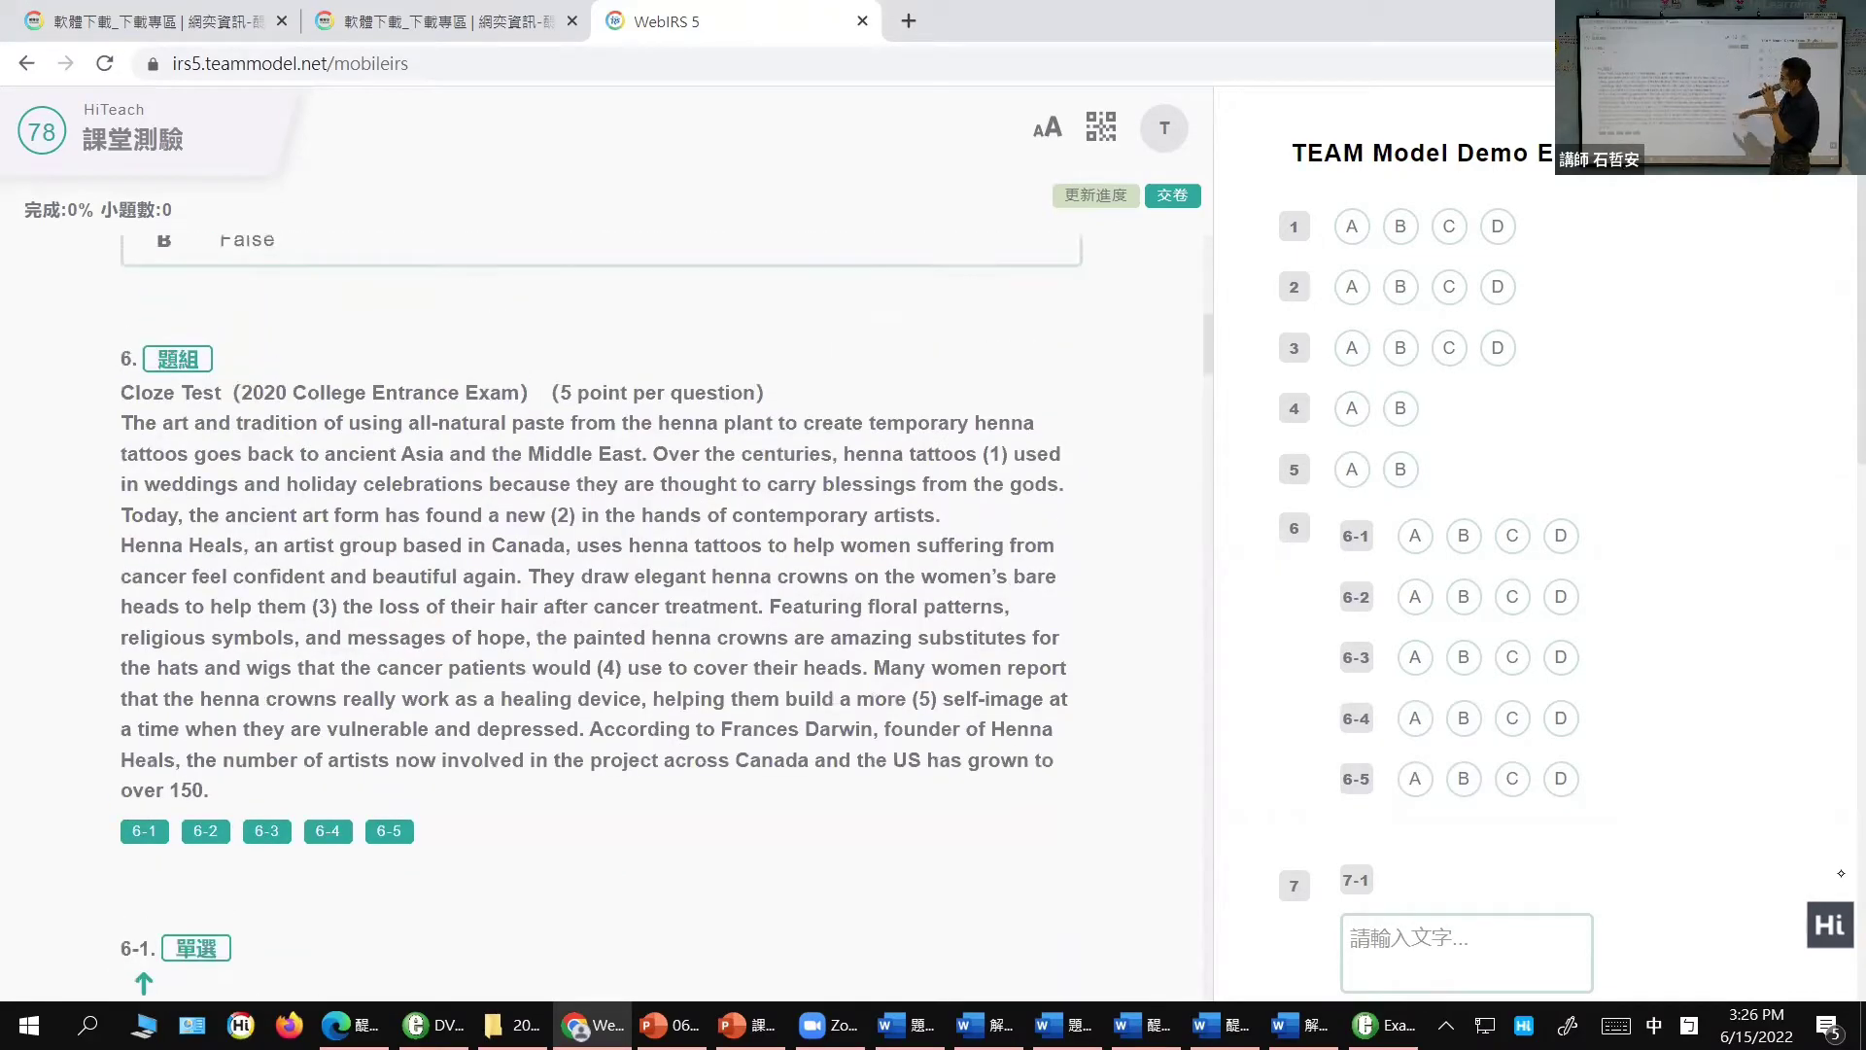
pyautogui.scroll(-18, 603, 618)
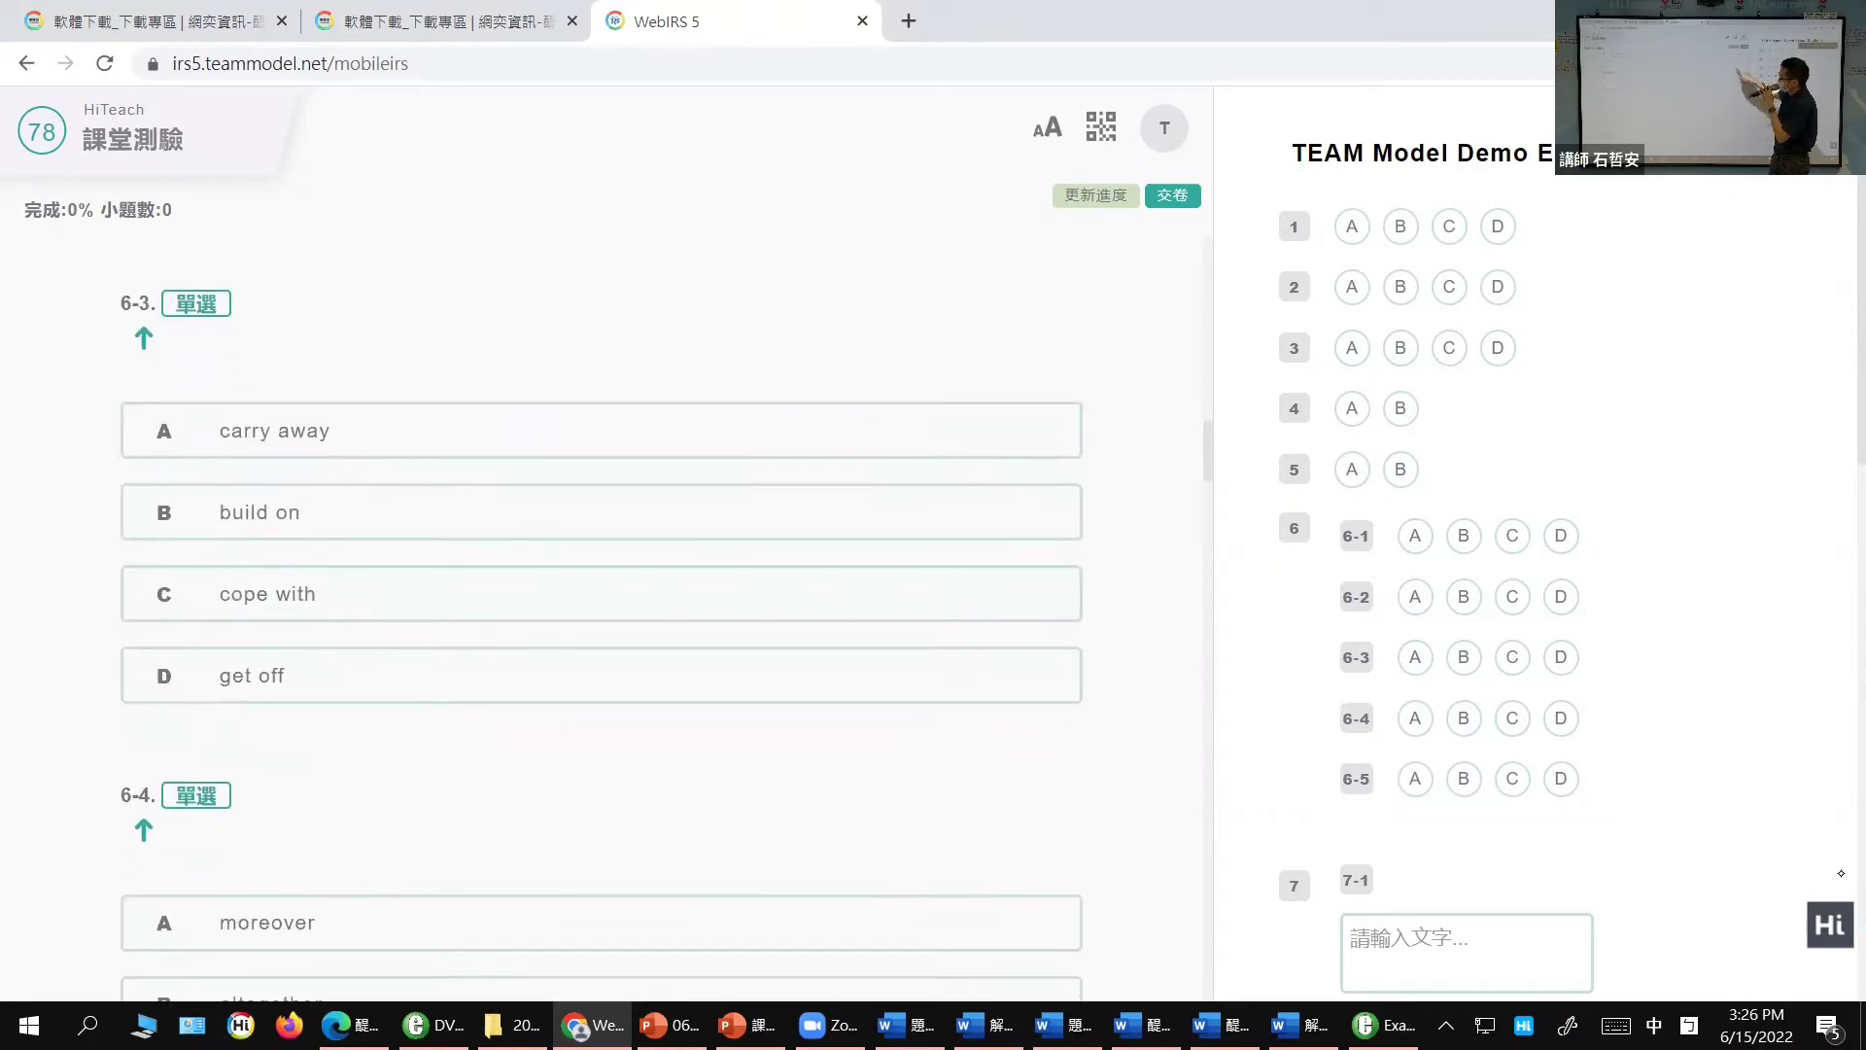
pyautogui.scroll(-20, 603, 617)
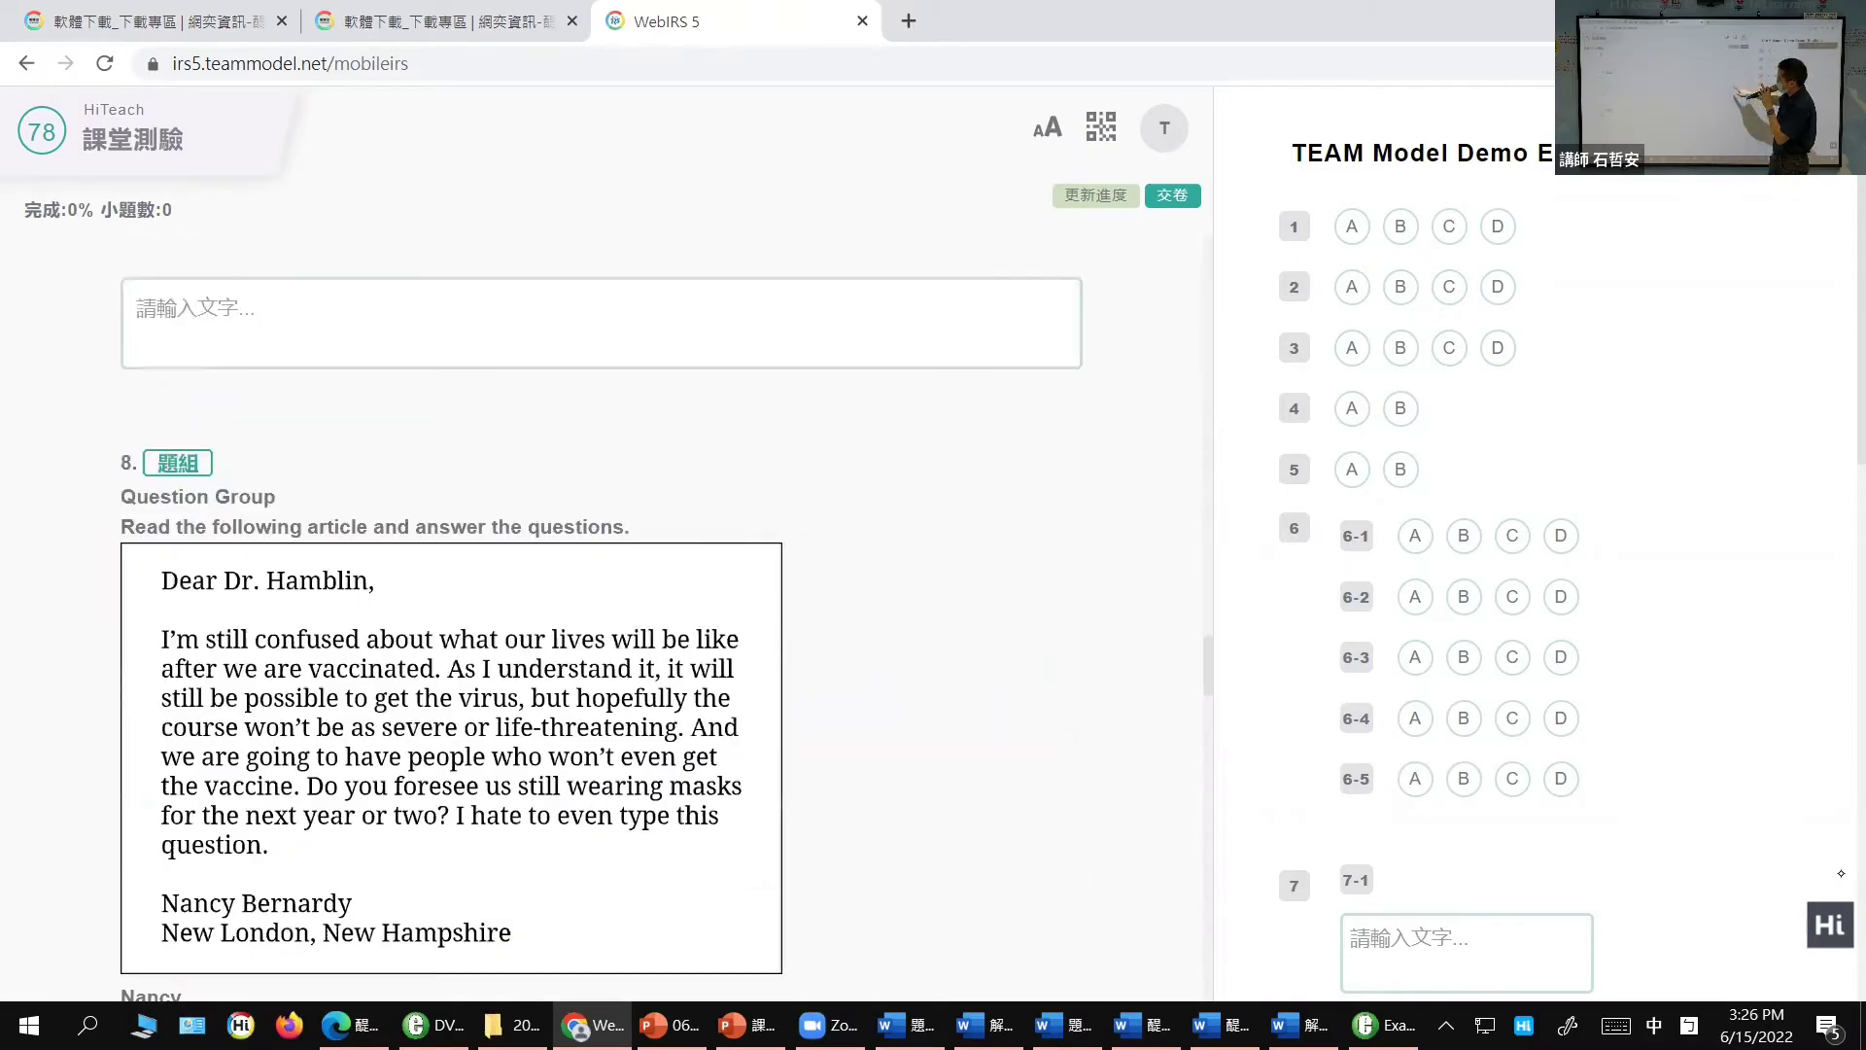
pyautogui.scroll(-20, 603, 617)
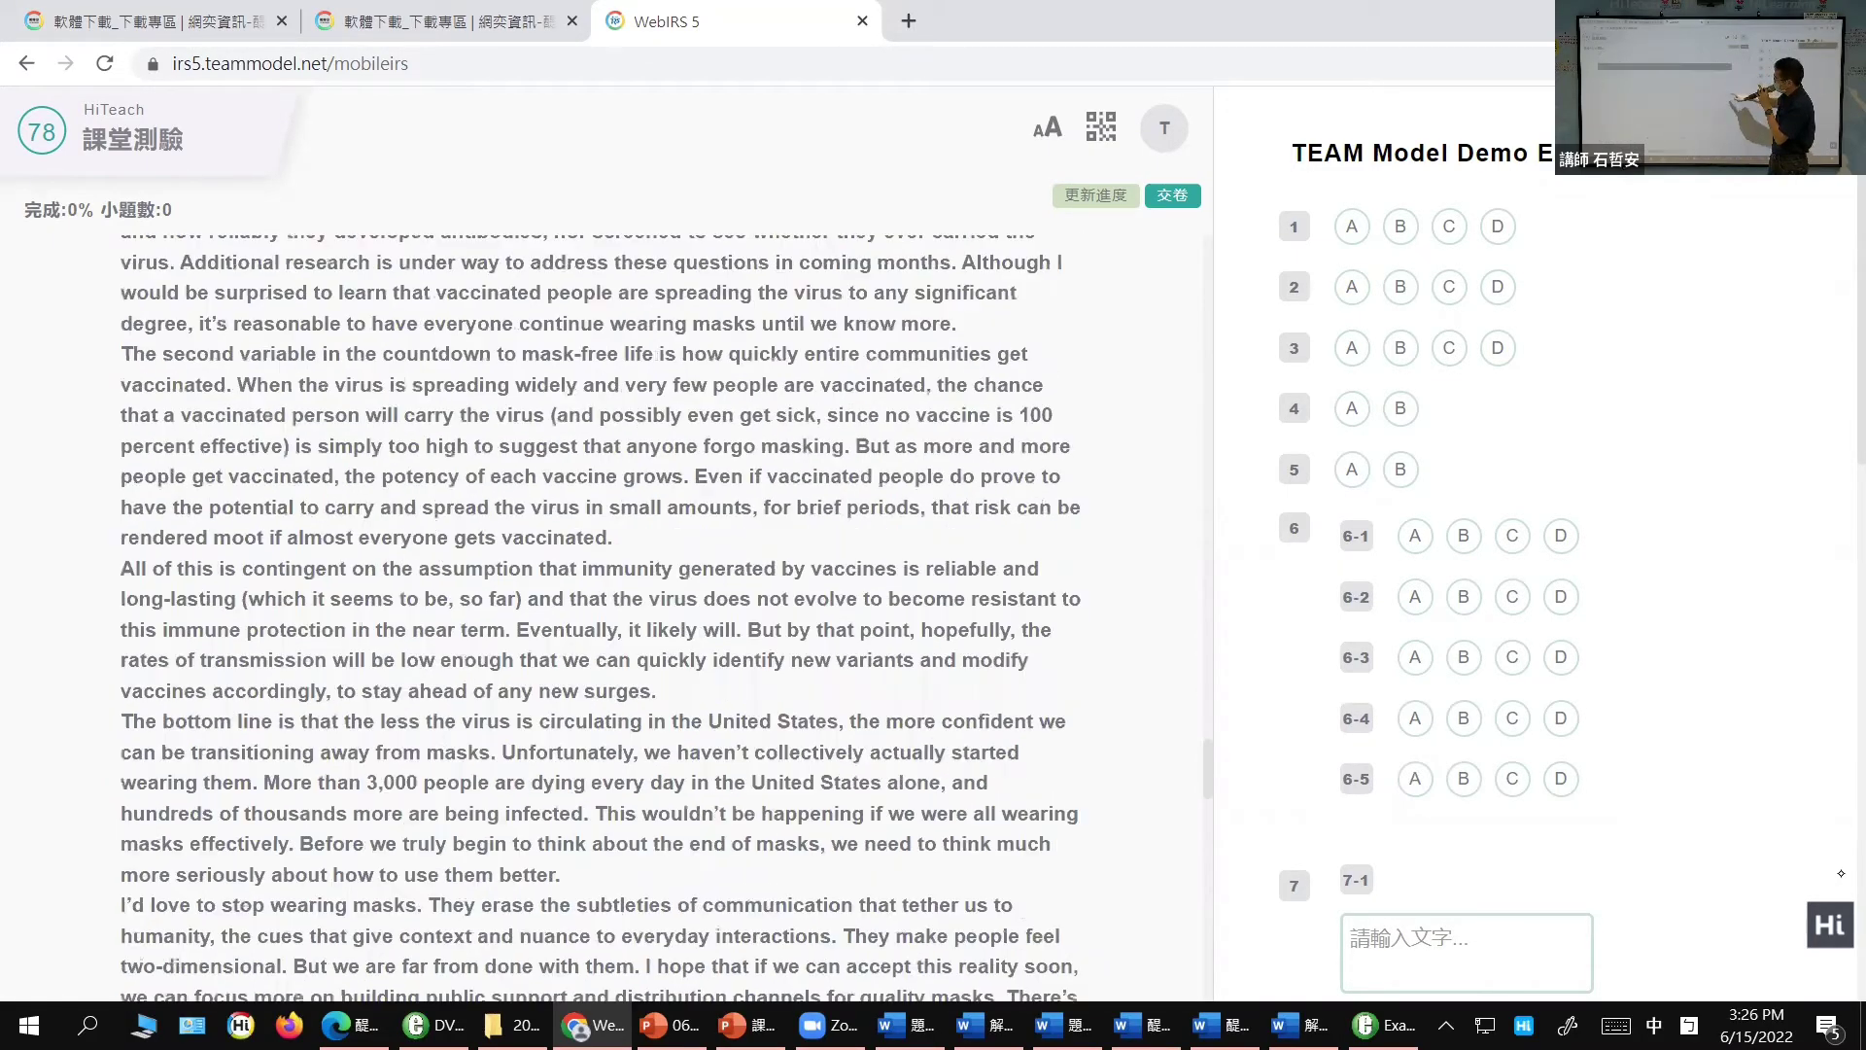
pyautogui.scroll(-20, 603, 617)
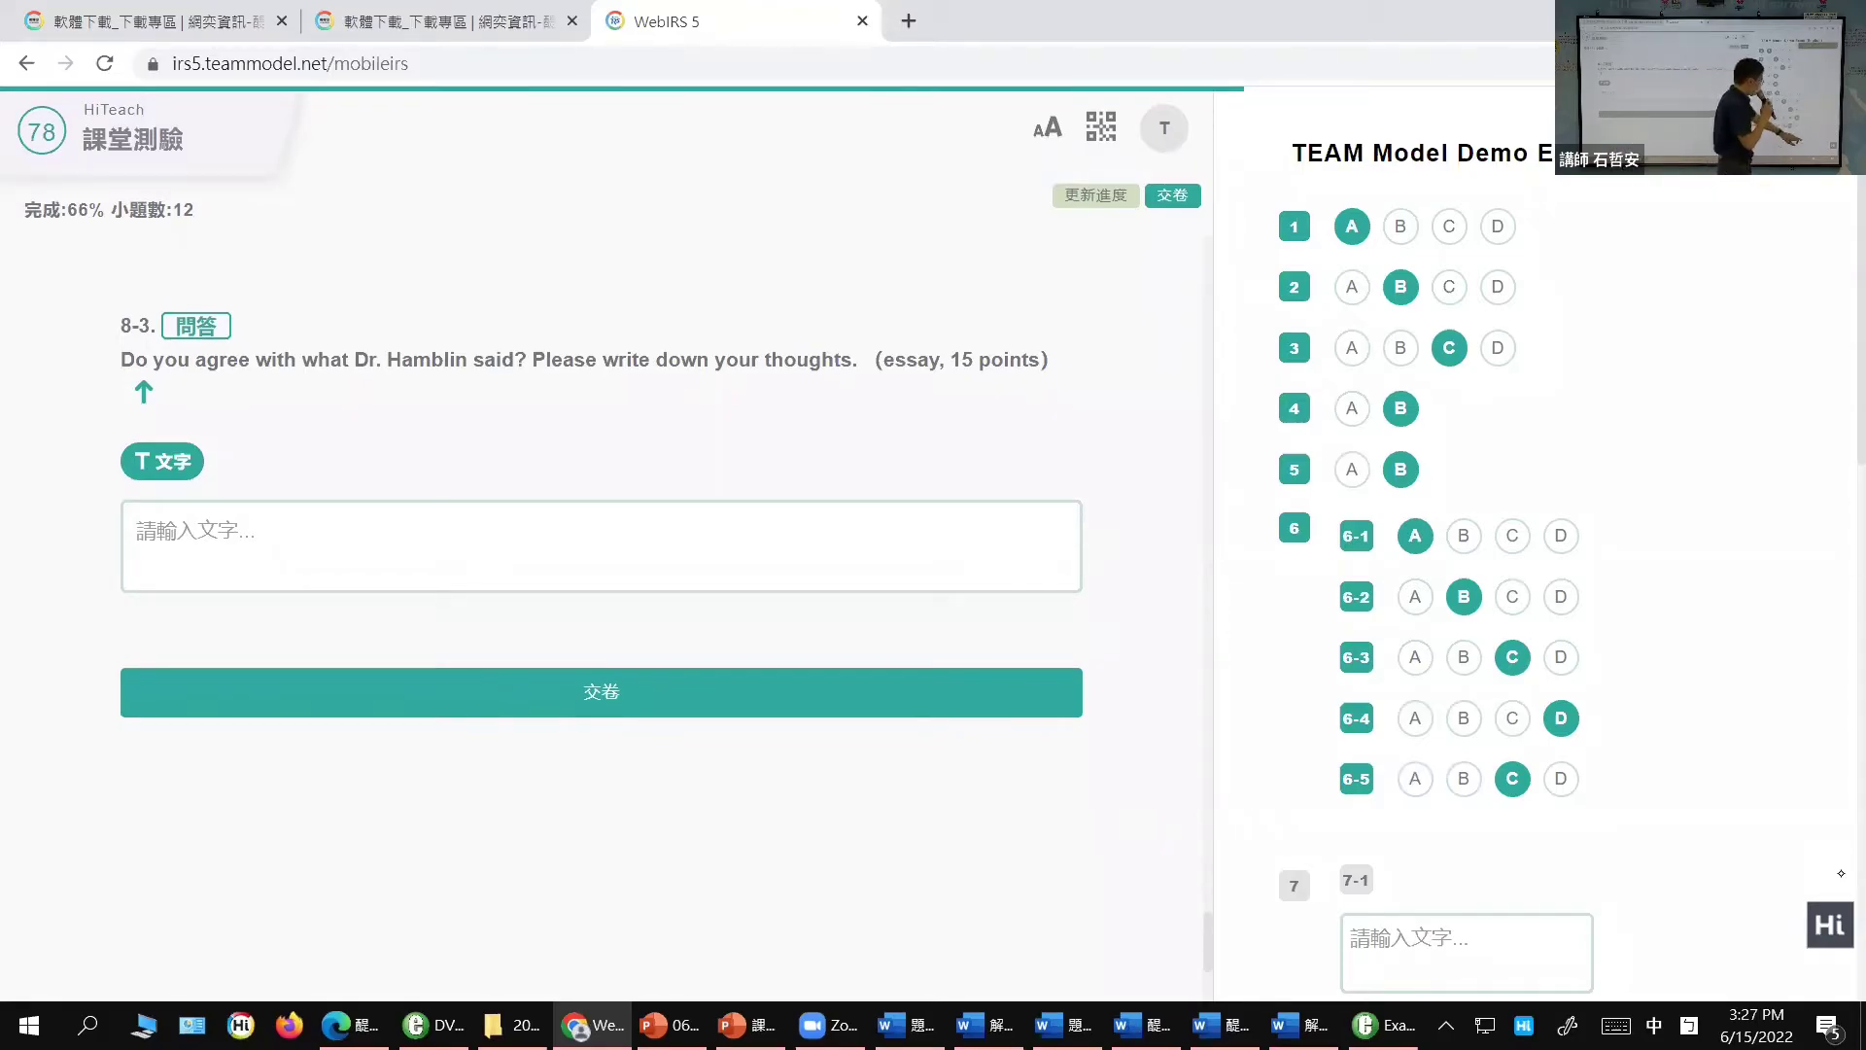
# Stop the running quiz with 停止測驗, confirm, and review the 答對率 per-question chart.
pyautogui.click(1830, 924)
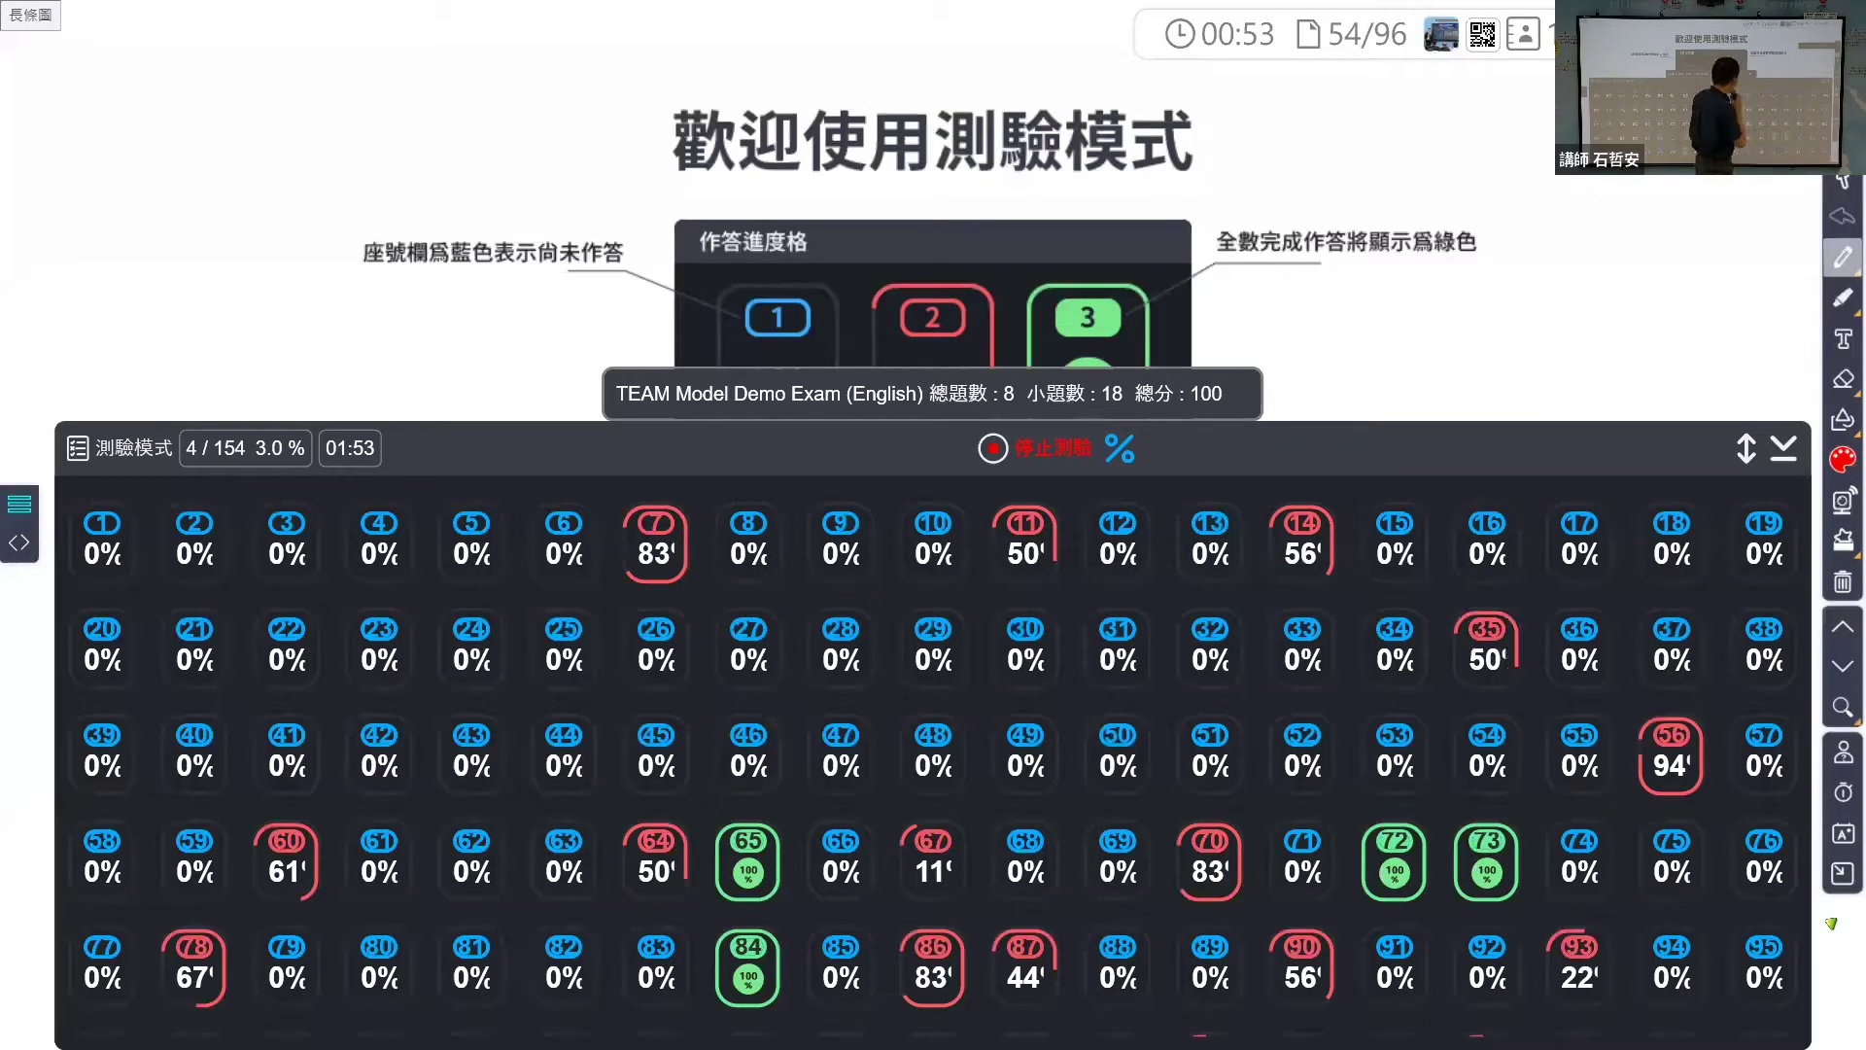
pyautogui.click(1035, 448)
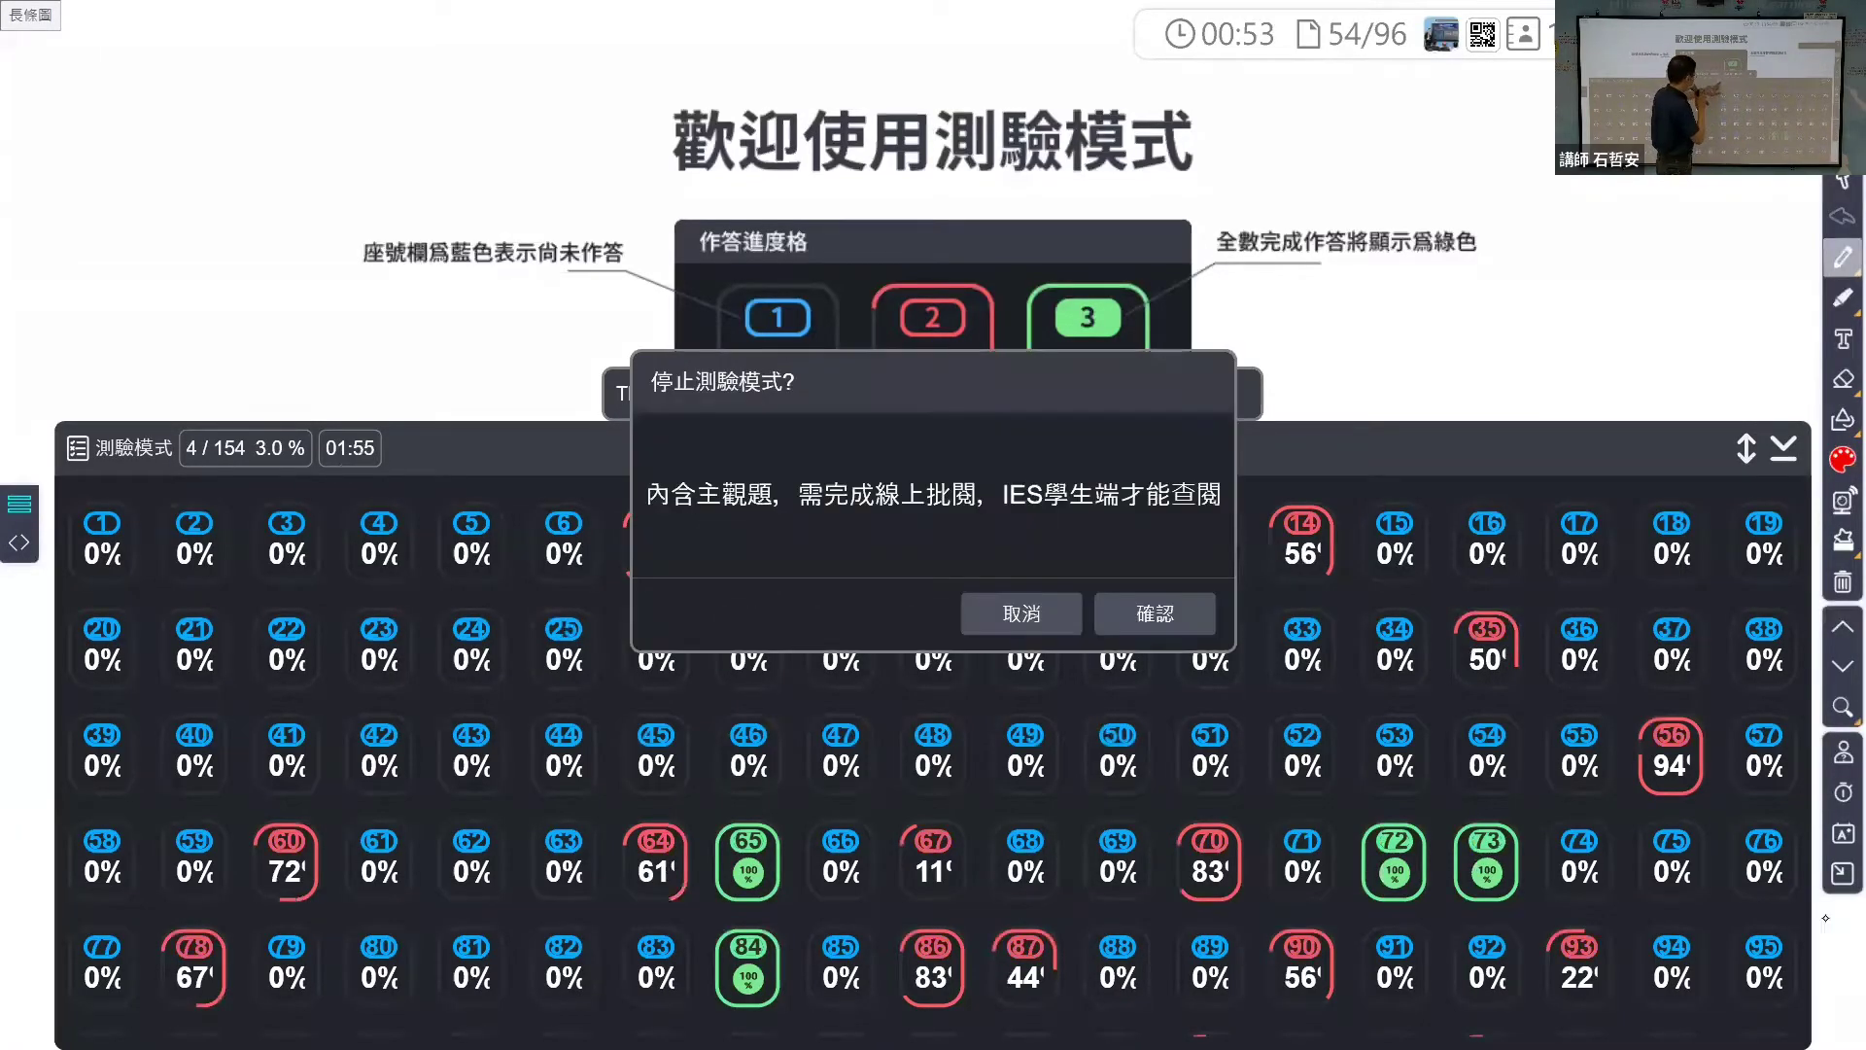
pyautogui.click(1152, 614)
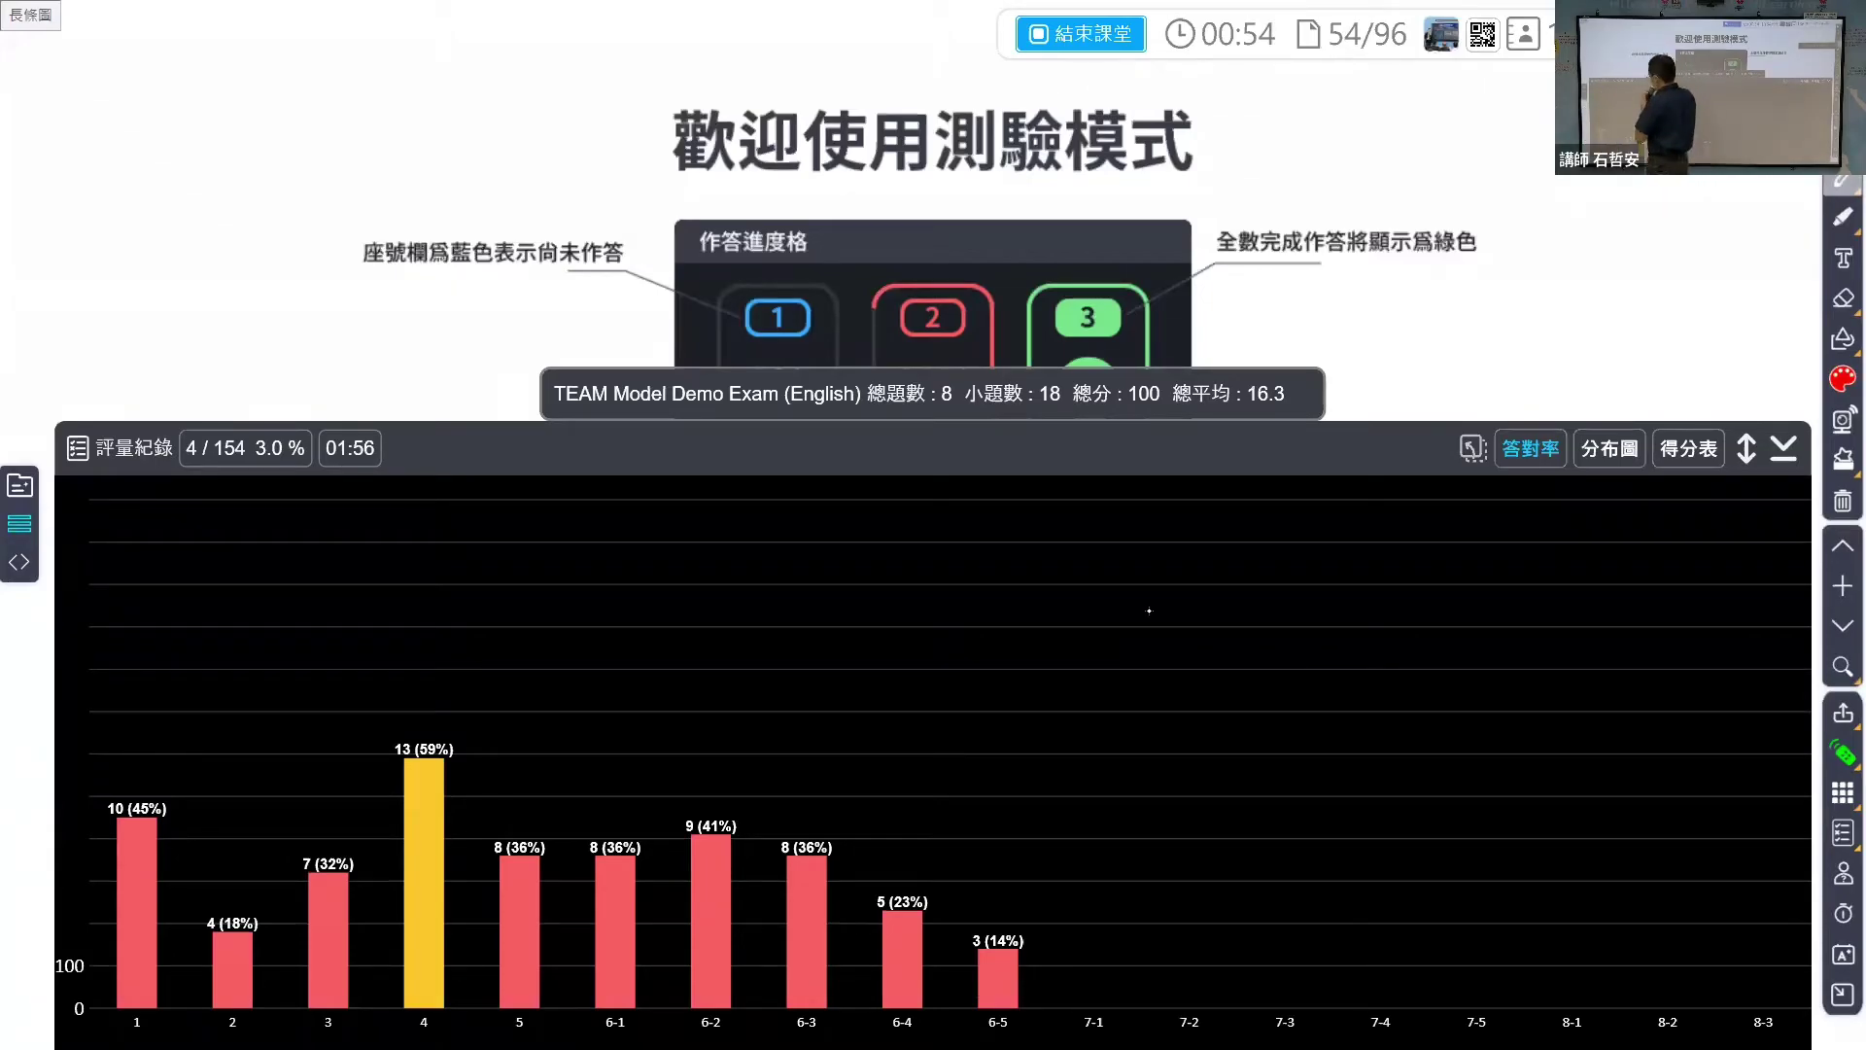
# Jump to slide 51, 課堂同步測驗三種情境, from the thumbnail panel.
pyautogui.click(19, 484)
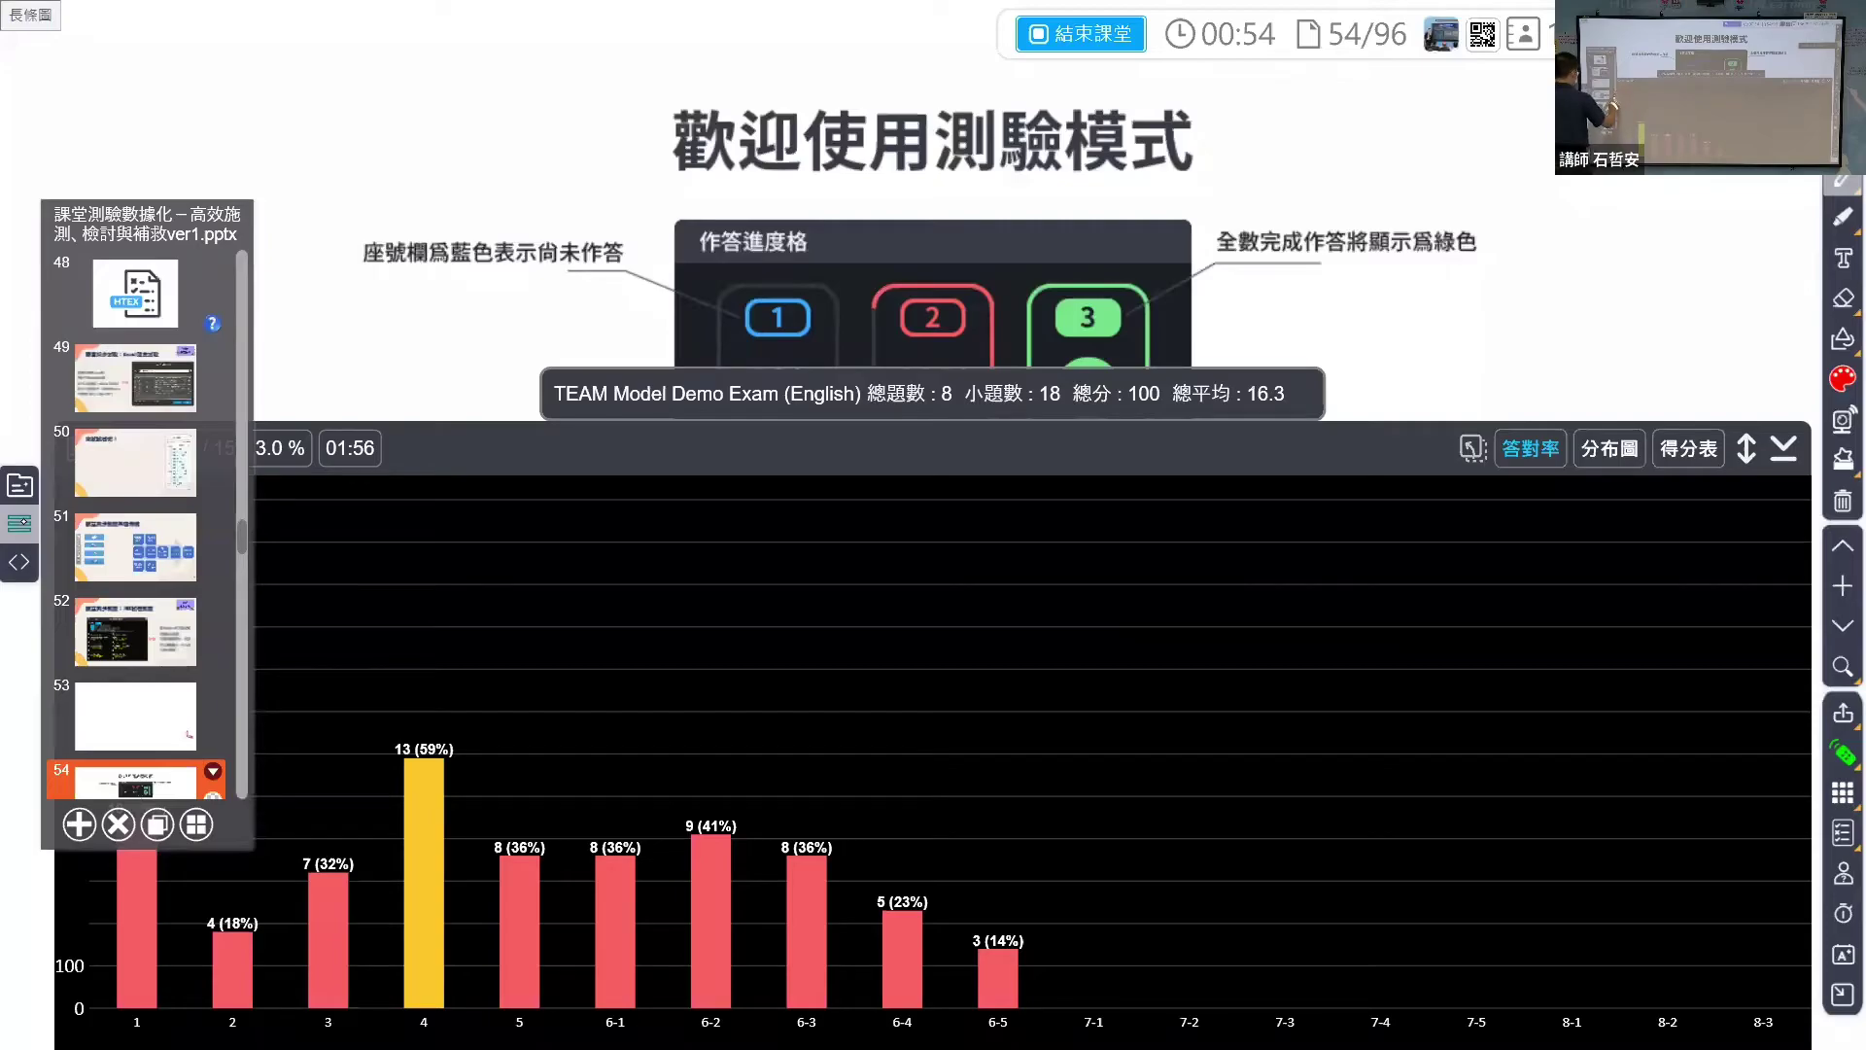
pyautogui.moveTo(241, 562)
pyautogui.mouseDown()
pyautogui.moveTo(239, 668)
pyautogui.moveTo(240, 539)
pyautogui.mouseUp()
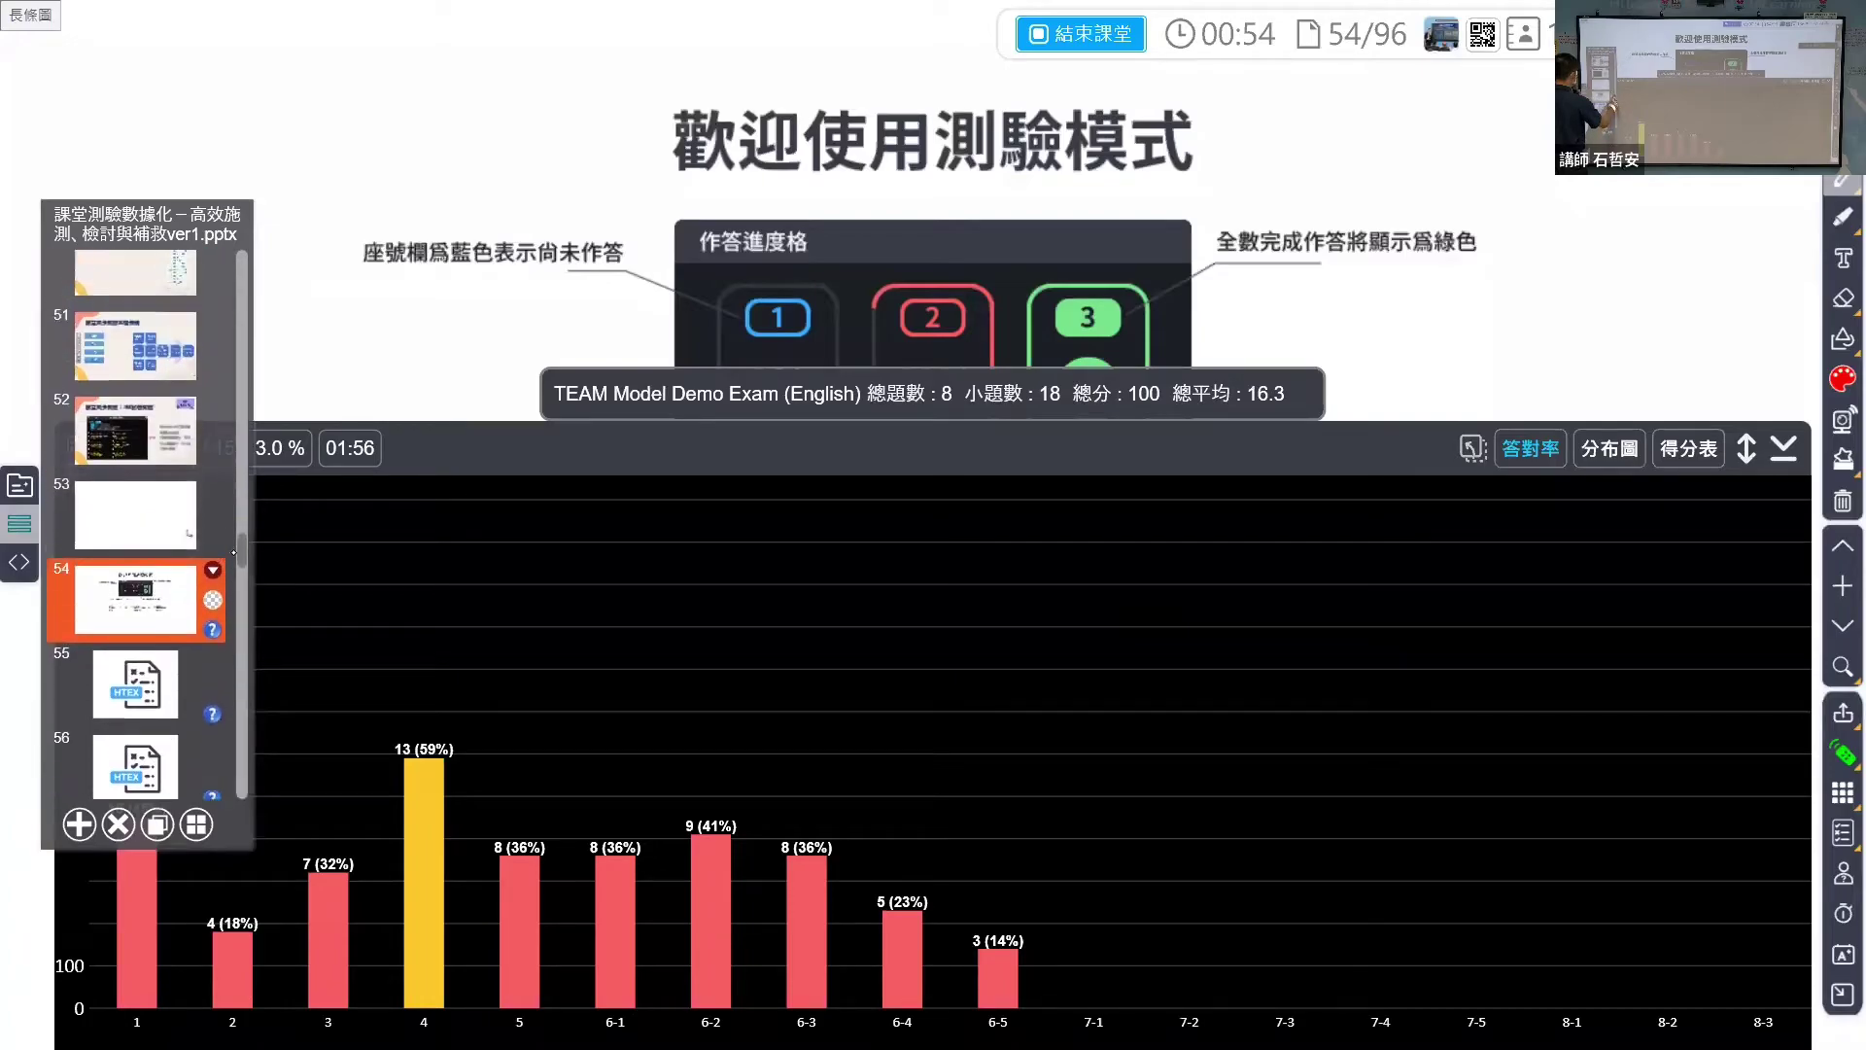
pyautogui.click(135, 345)
# Reveal all three quiz types on slide 51 and ring 即時簡易測驗 and IES 試卷測驗 with yellow ink.
pyautogui.click(11, 533)
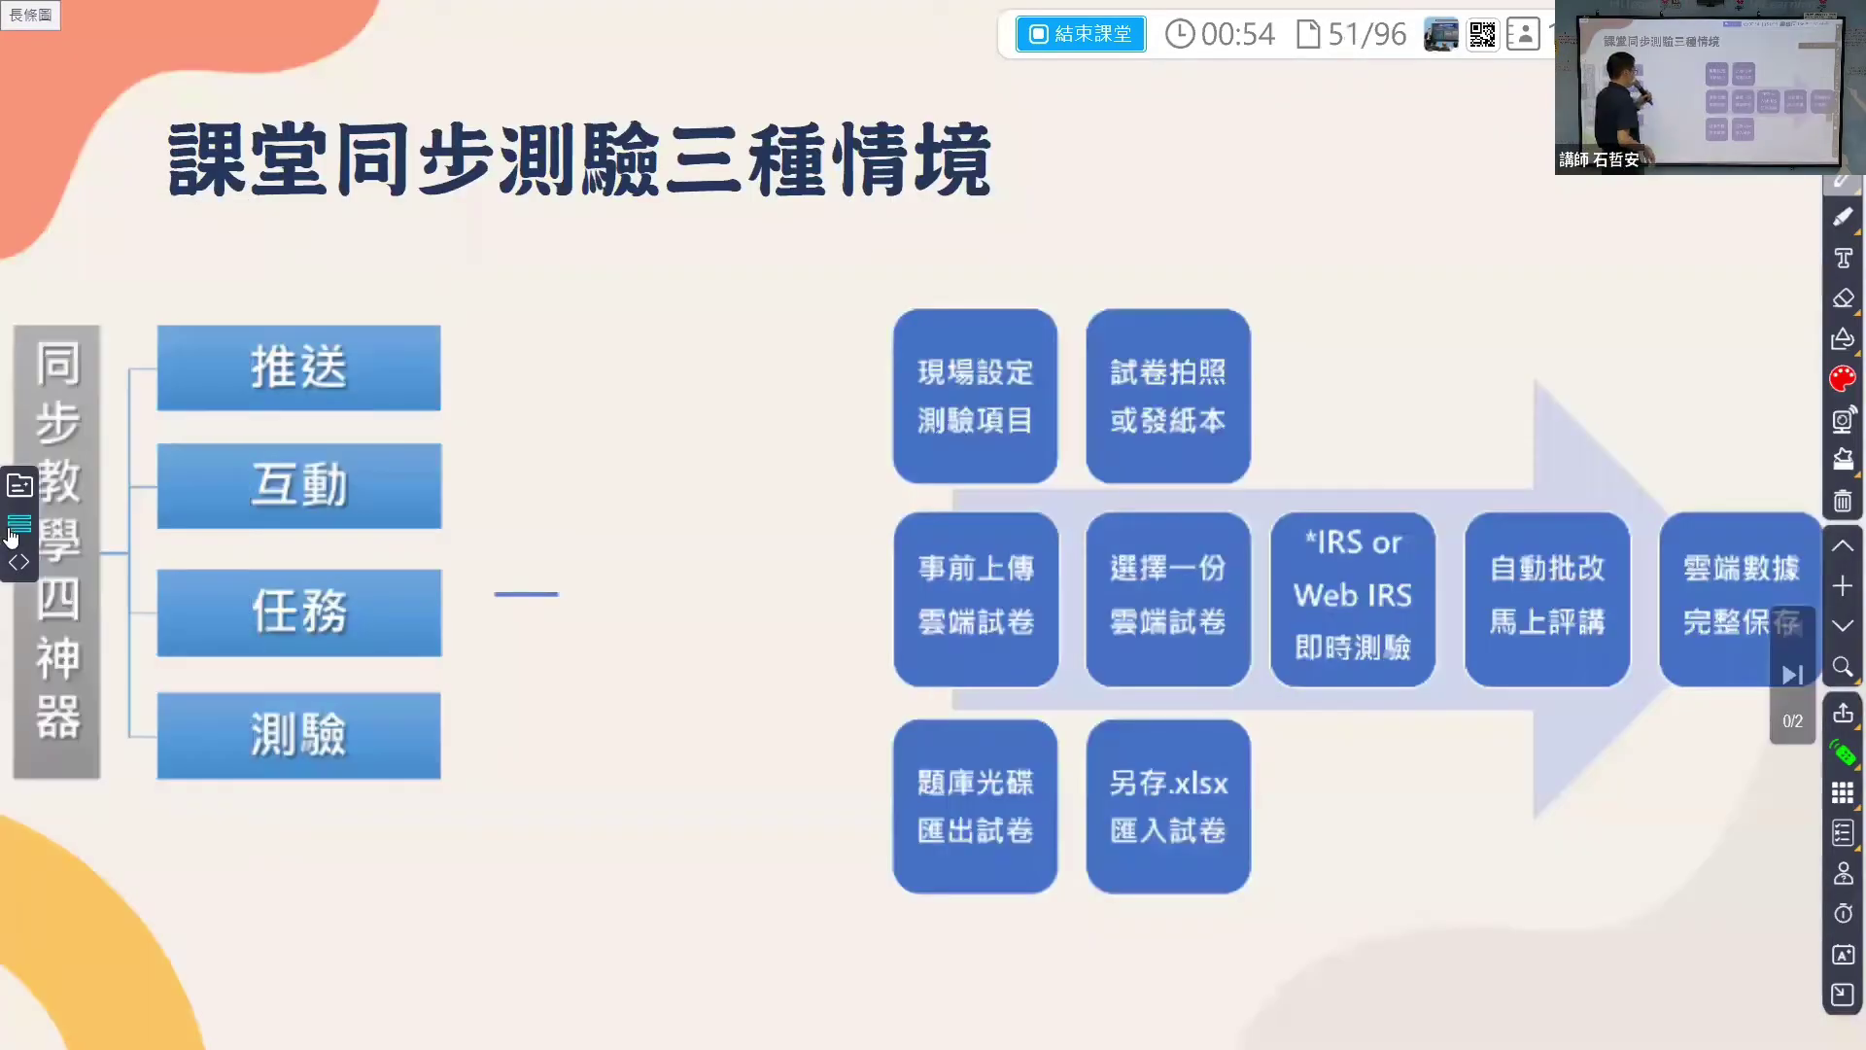
pyautogui.press('Right')
pyautogui.press('Right')
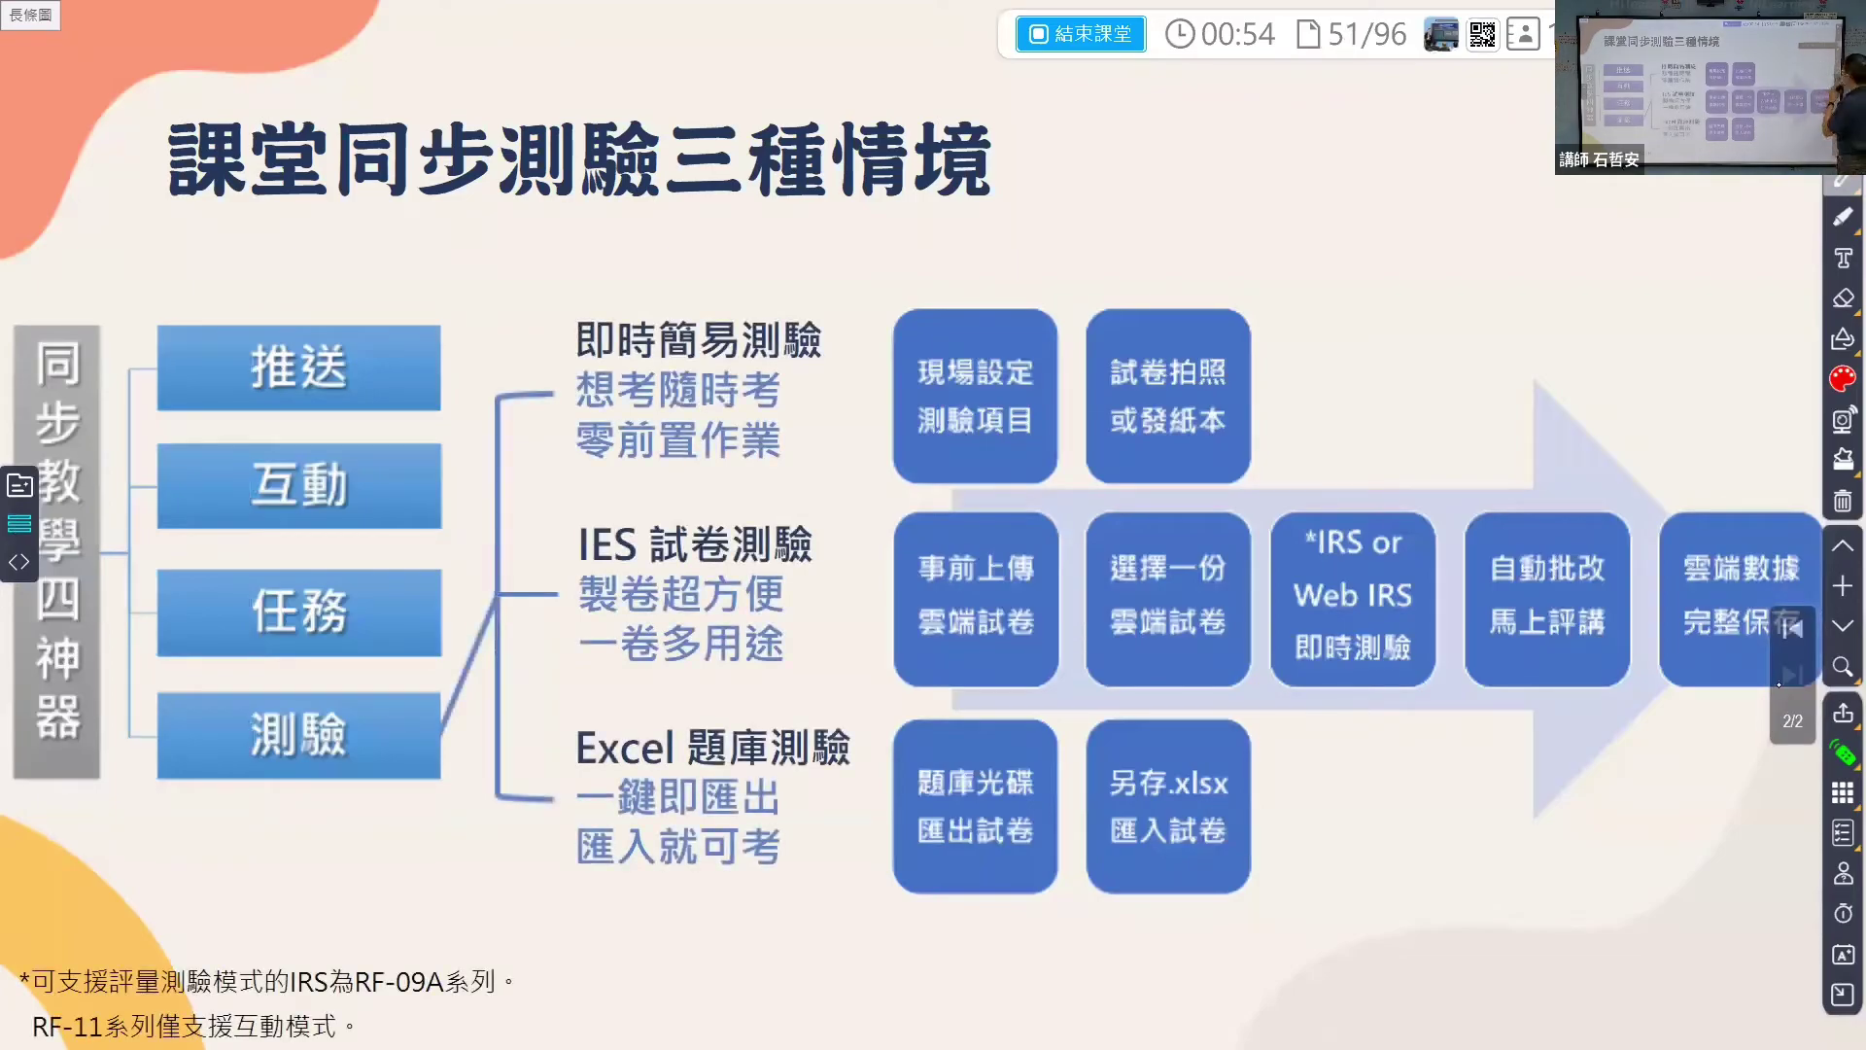
pyautogui.click(1843, 216)
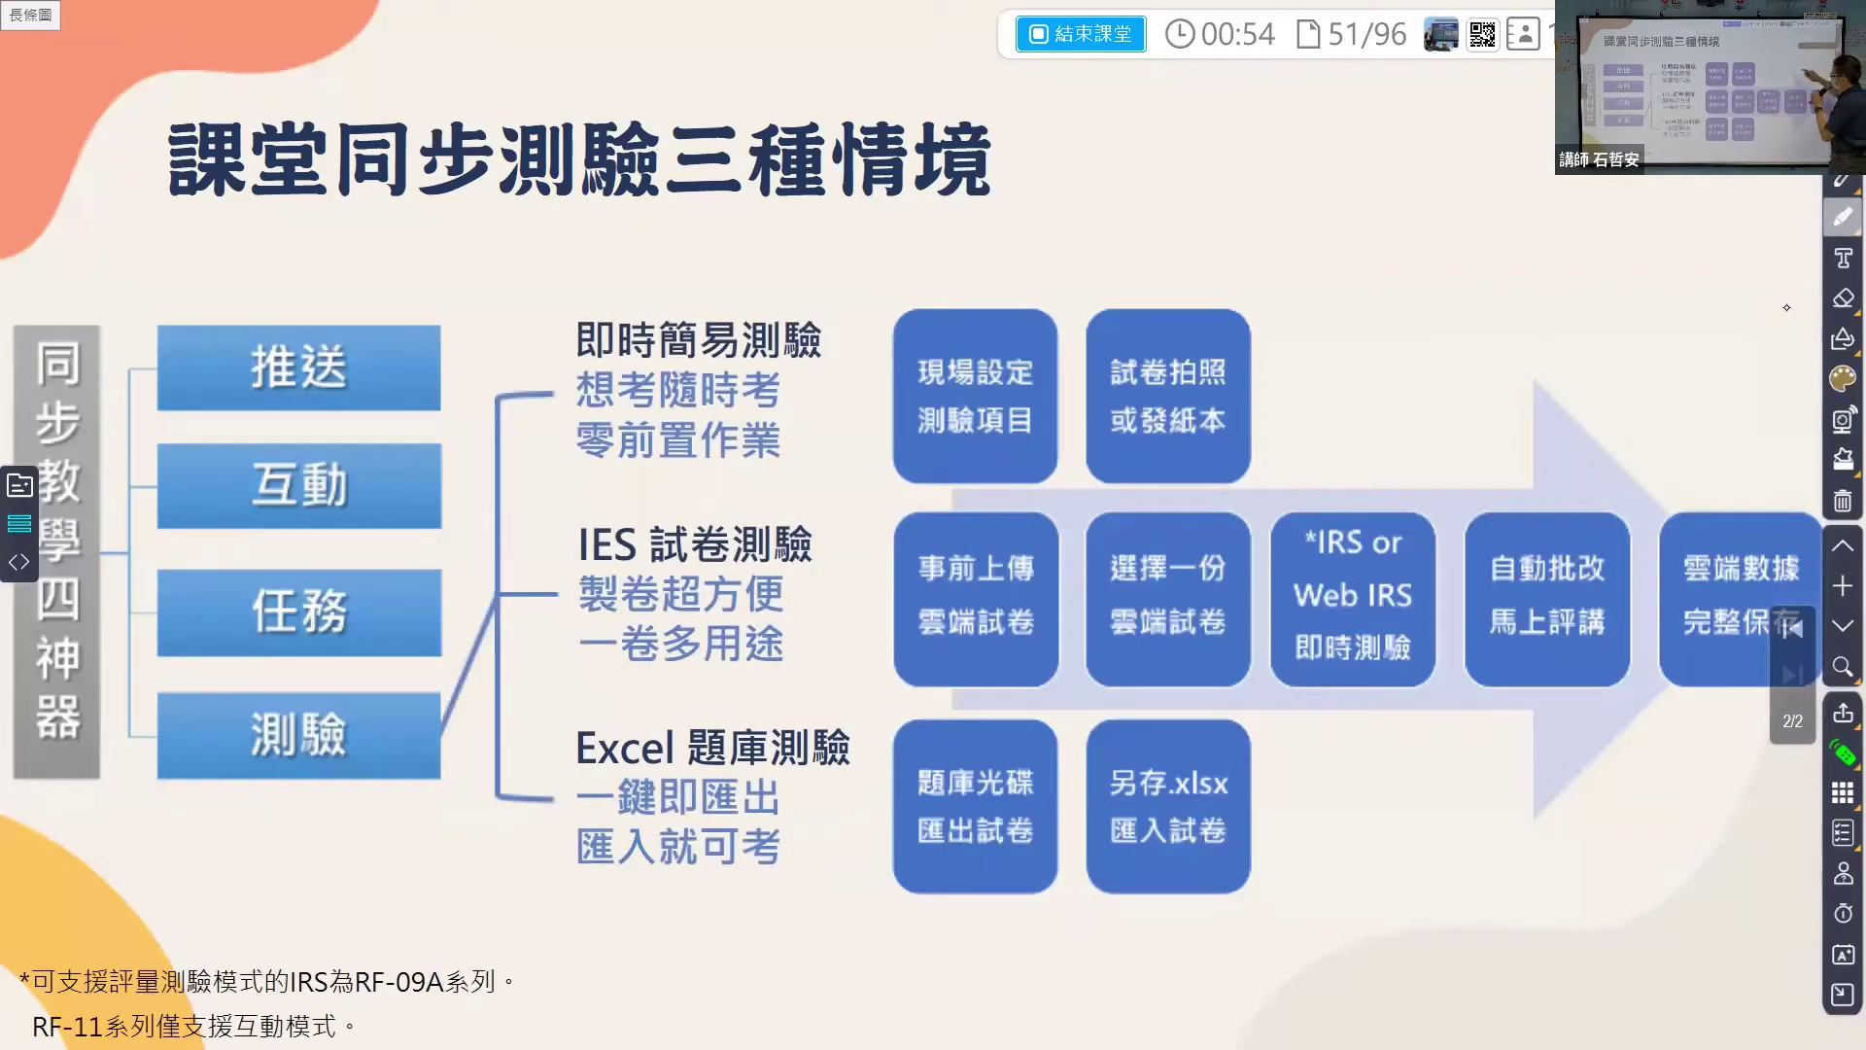
pyautogui.moveTo(748, 387)
pyautogui.mouseDown()
pyautogui.moveTo(595, 288)
pyautogui.moveTo(843, 371)
pyautogui.moveTo(783, 386)
pyautogui.mouseUp()
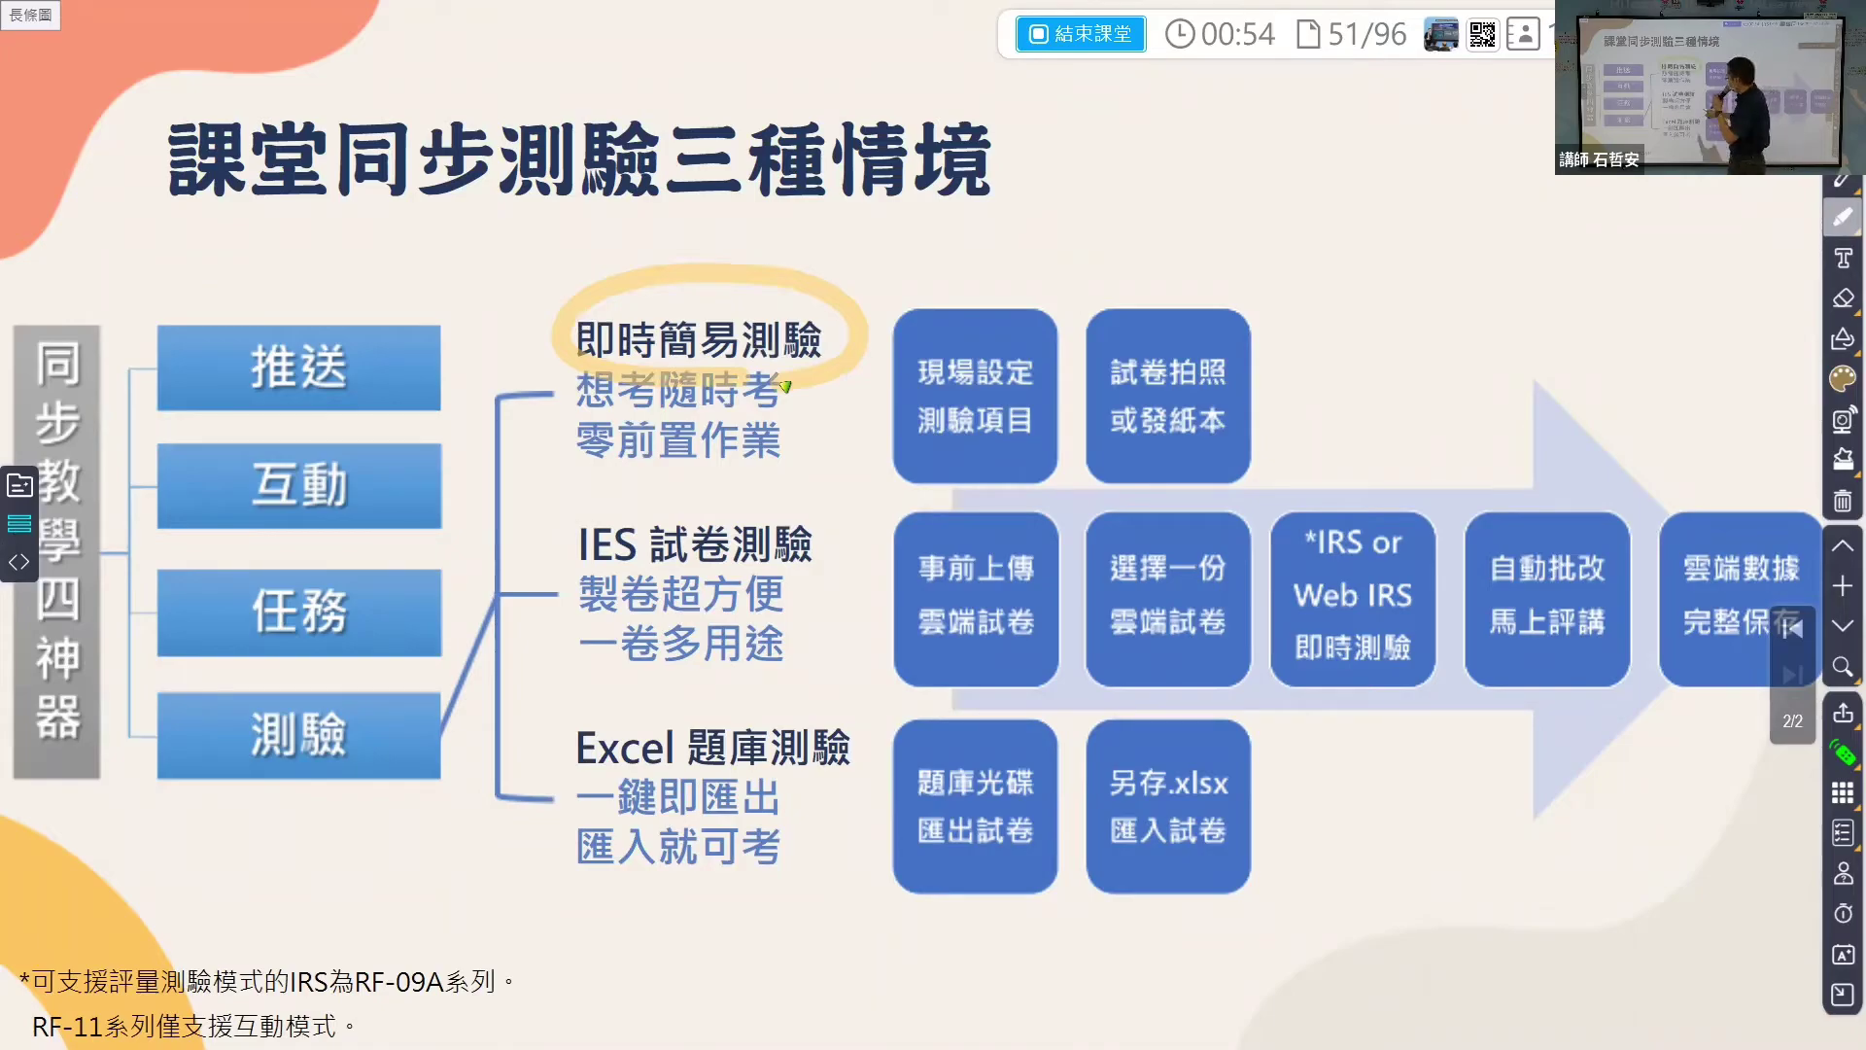
pyautogui.moveTo(603, 587)
pyautogui.mouseDown()
pyautogui.moveTo(762, 482)
pyautogui.moveTo(690, 593)
pyautogui.mouseUp()
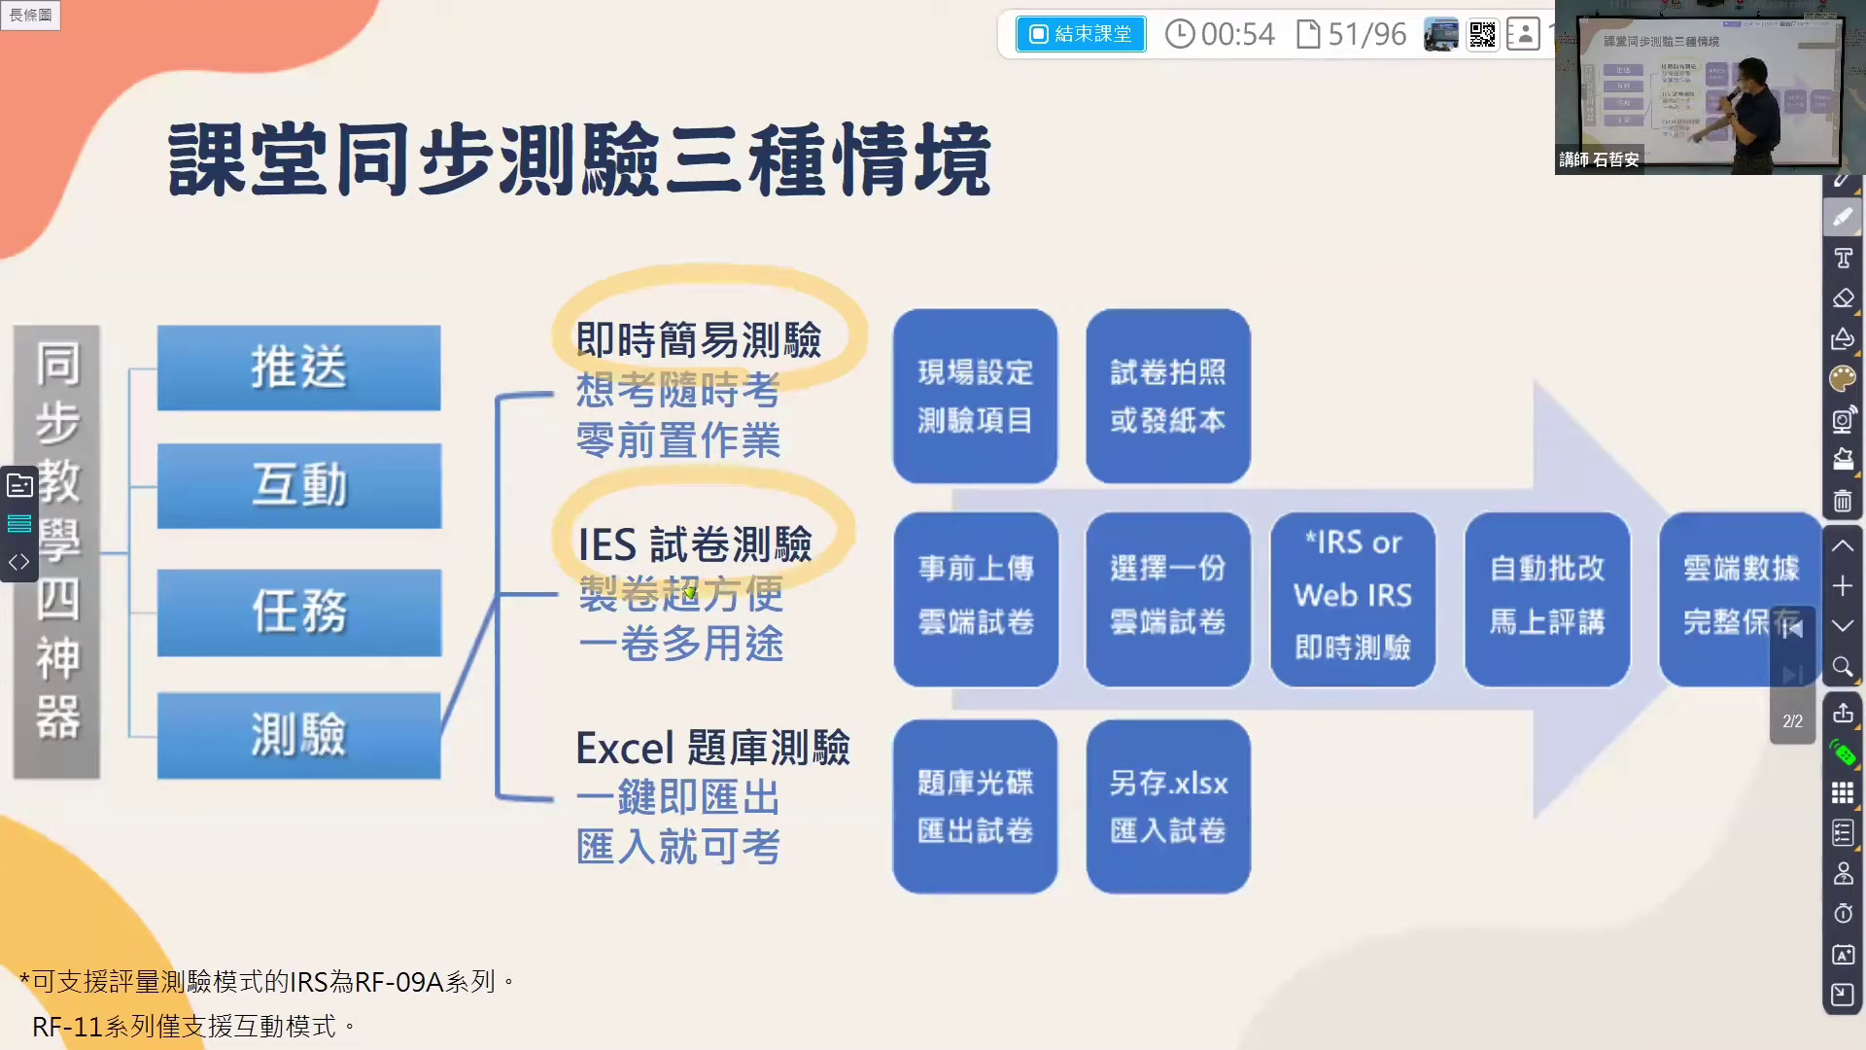
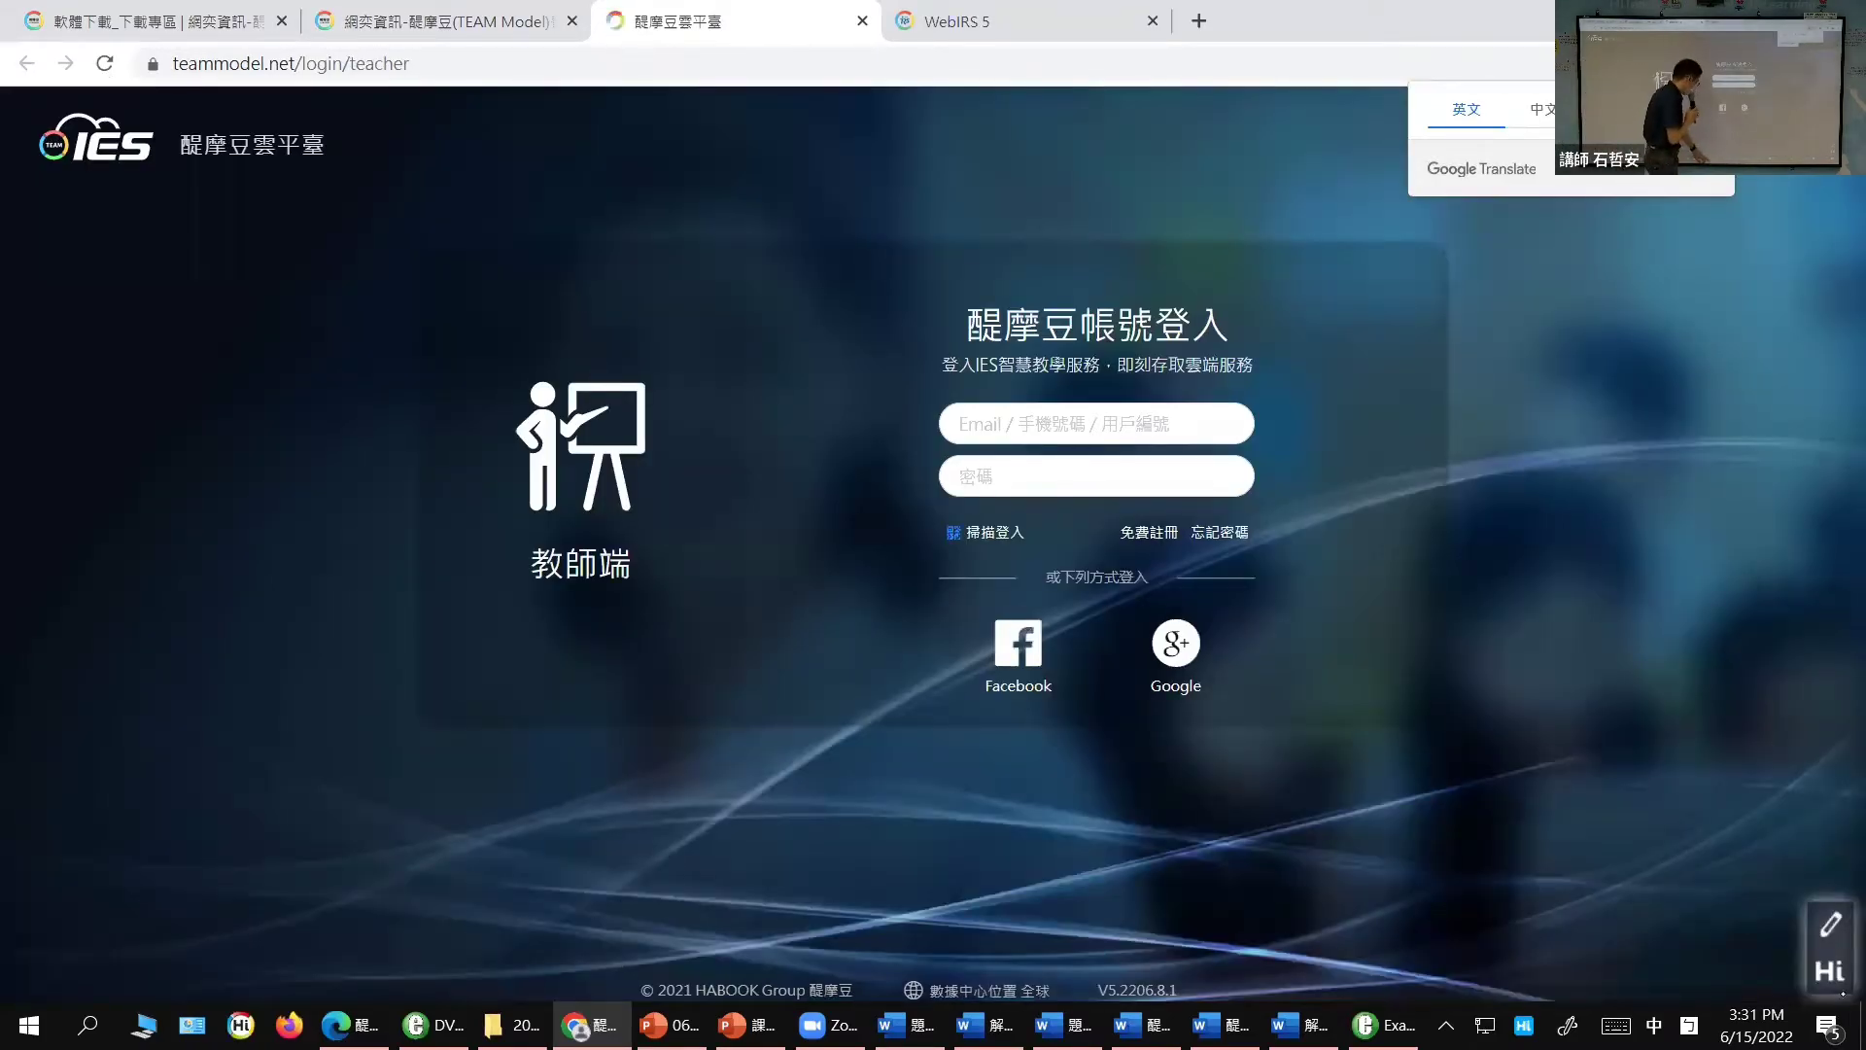
# Close the five open Word exam documents from the taskbar previews.
pyautogui.hotkey('alt', 'Tab')
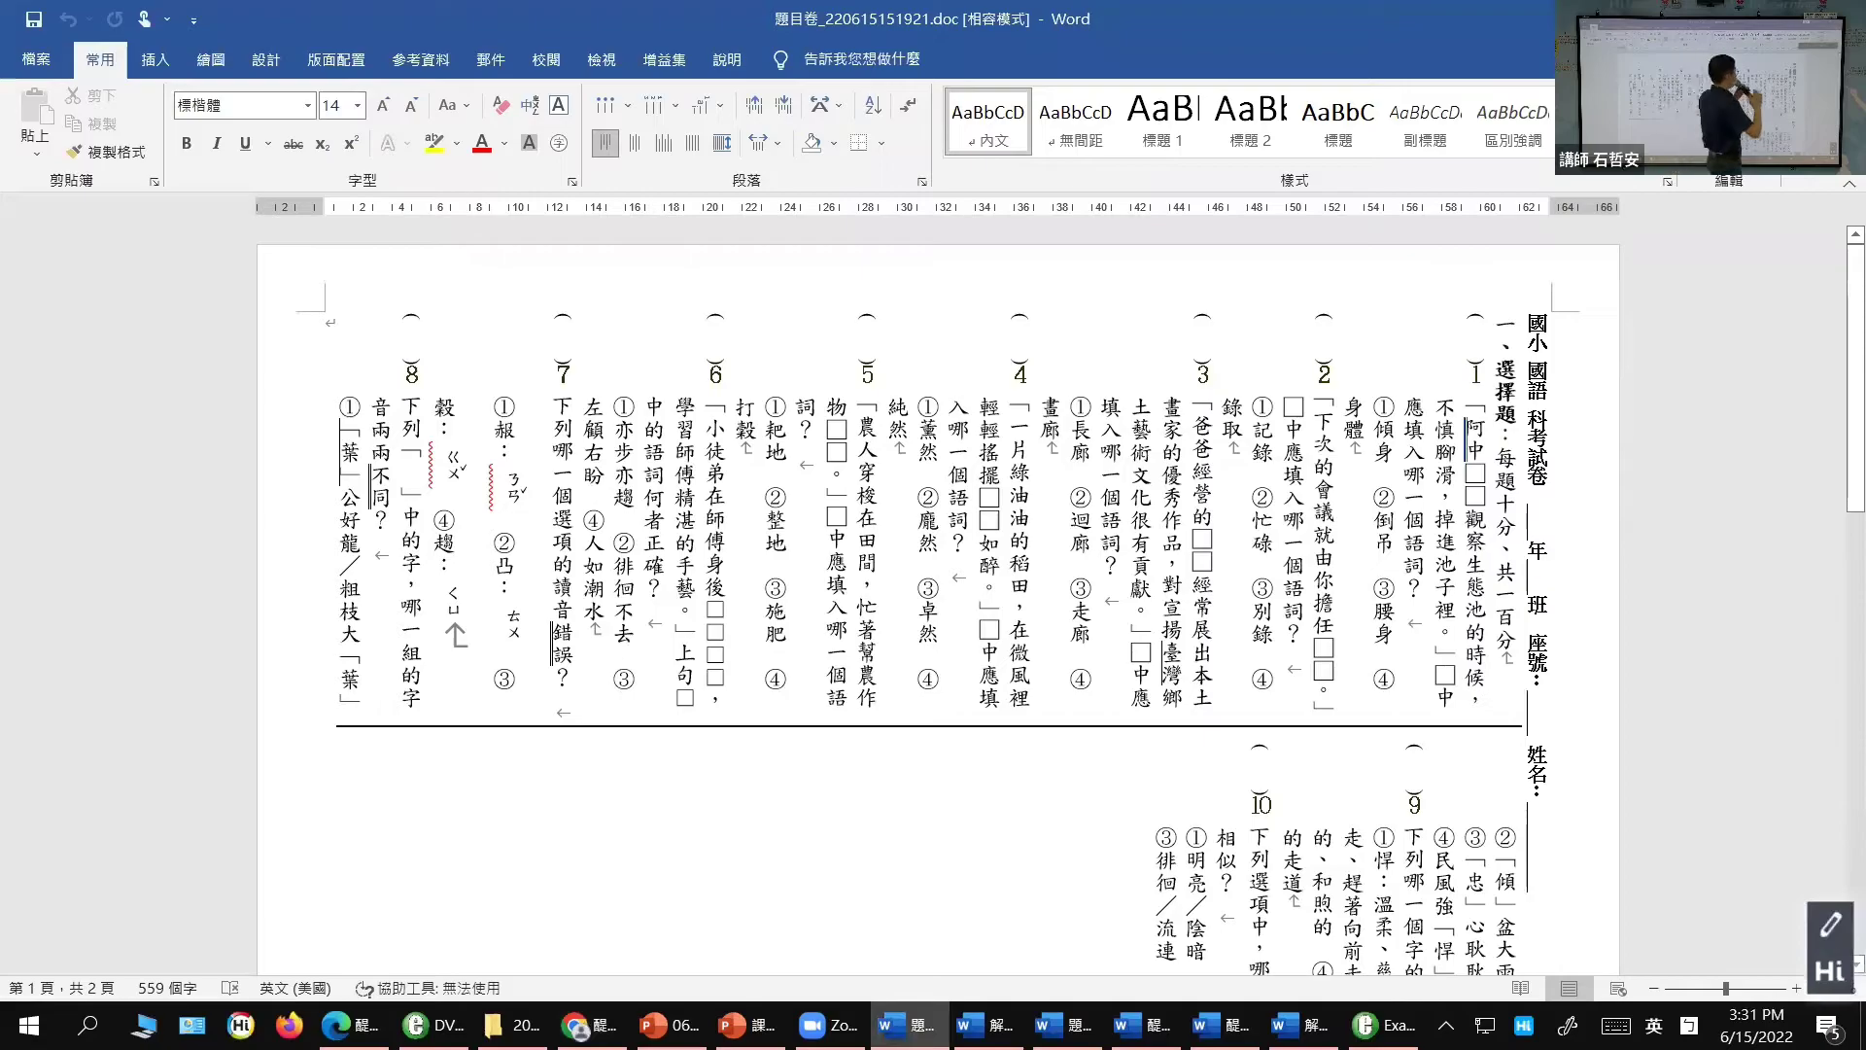
pyautogui.hotkey('alt', 'Tab')
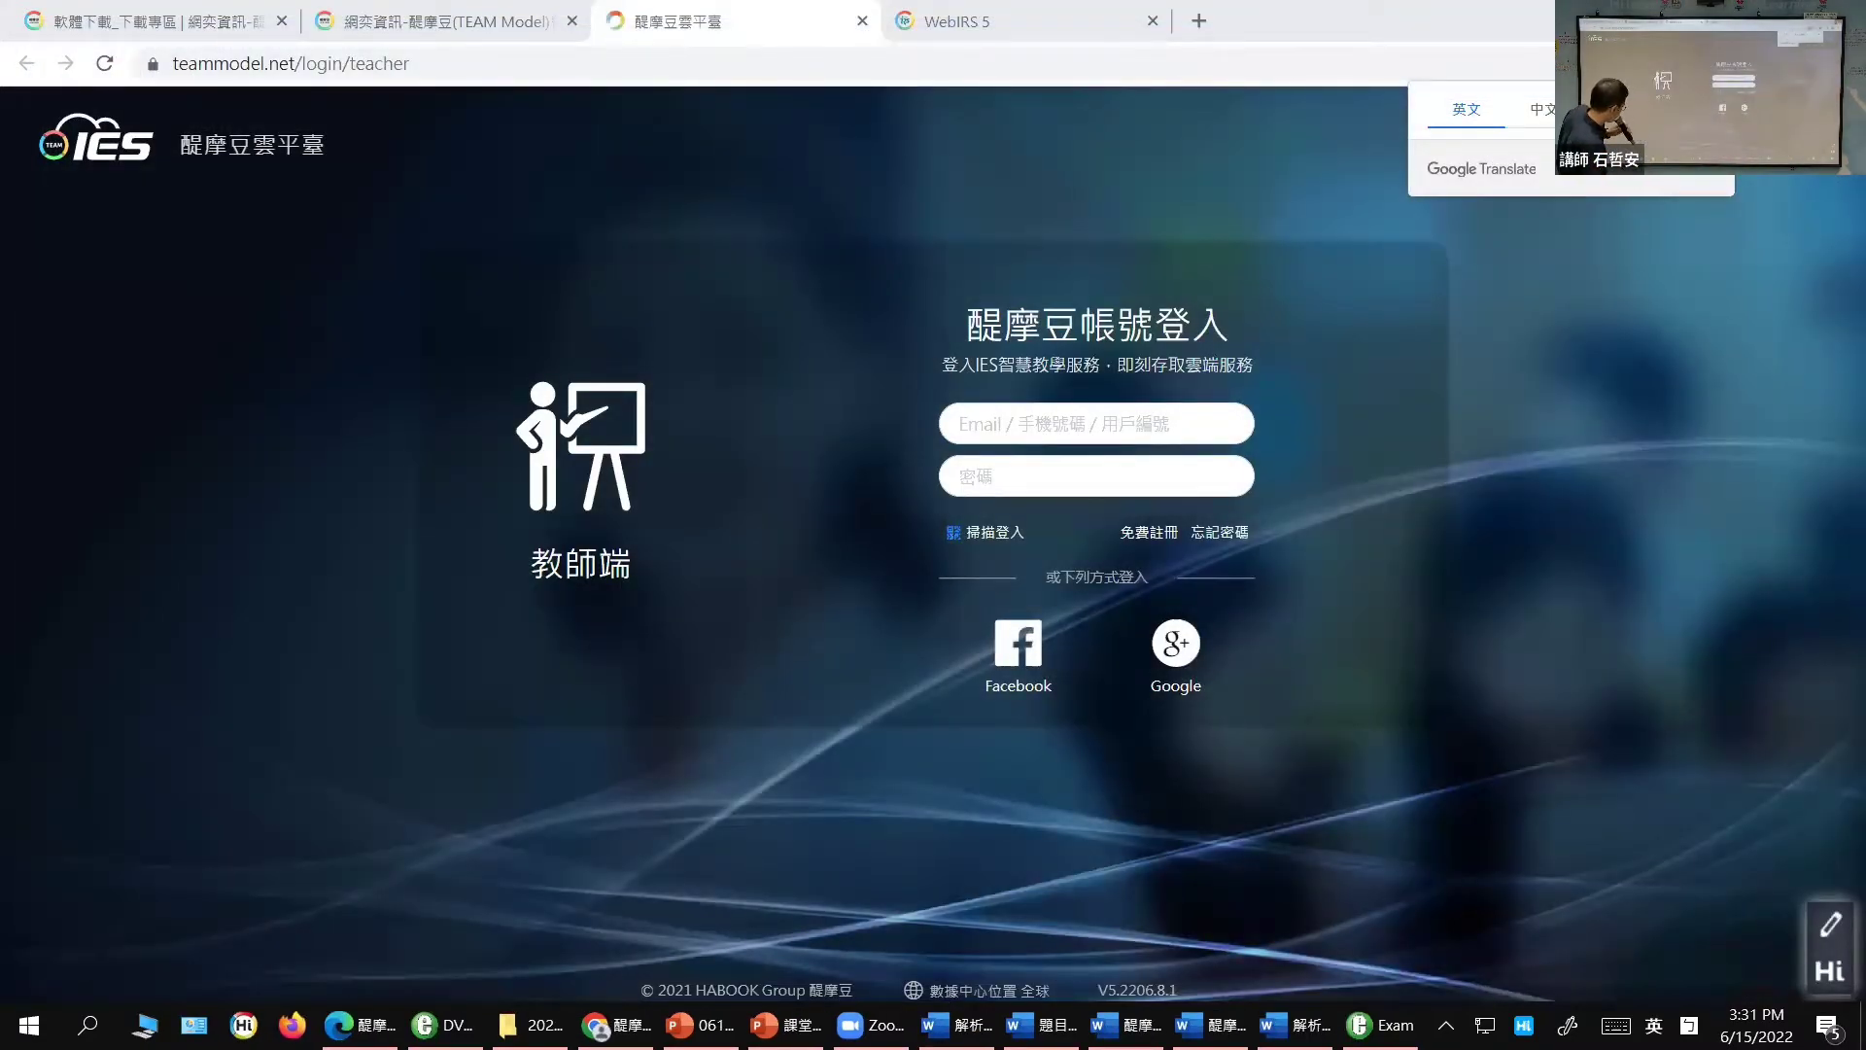
pyautogui.moveTo(957, 1024)
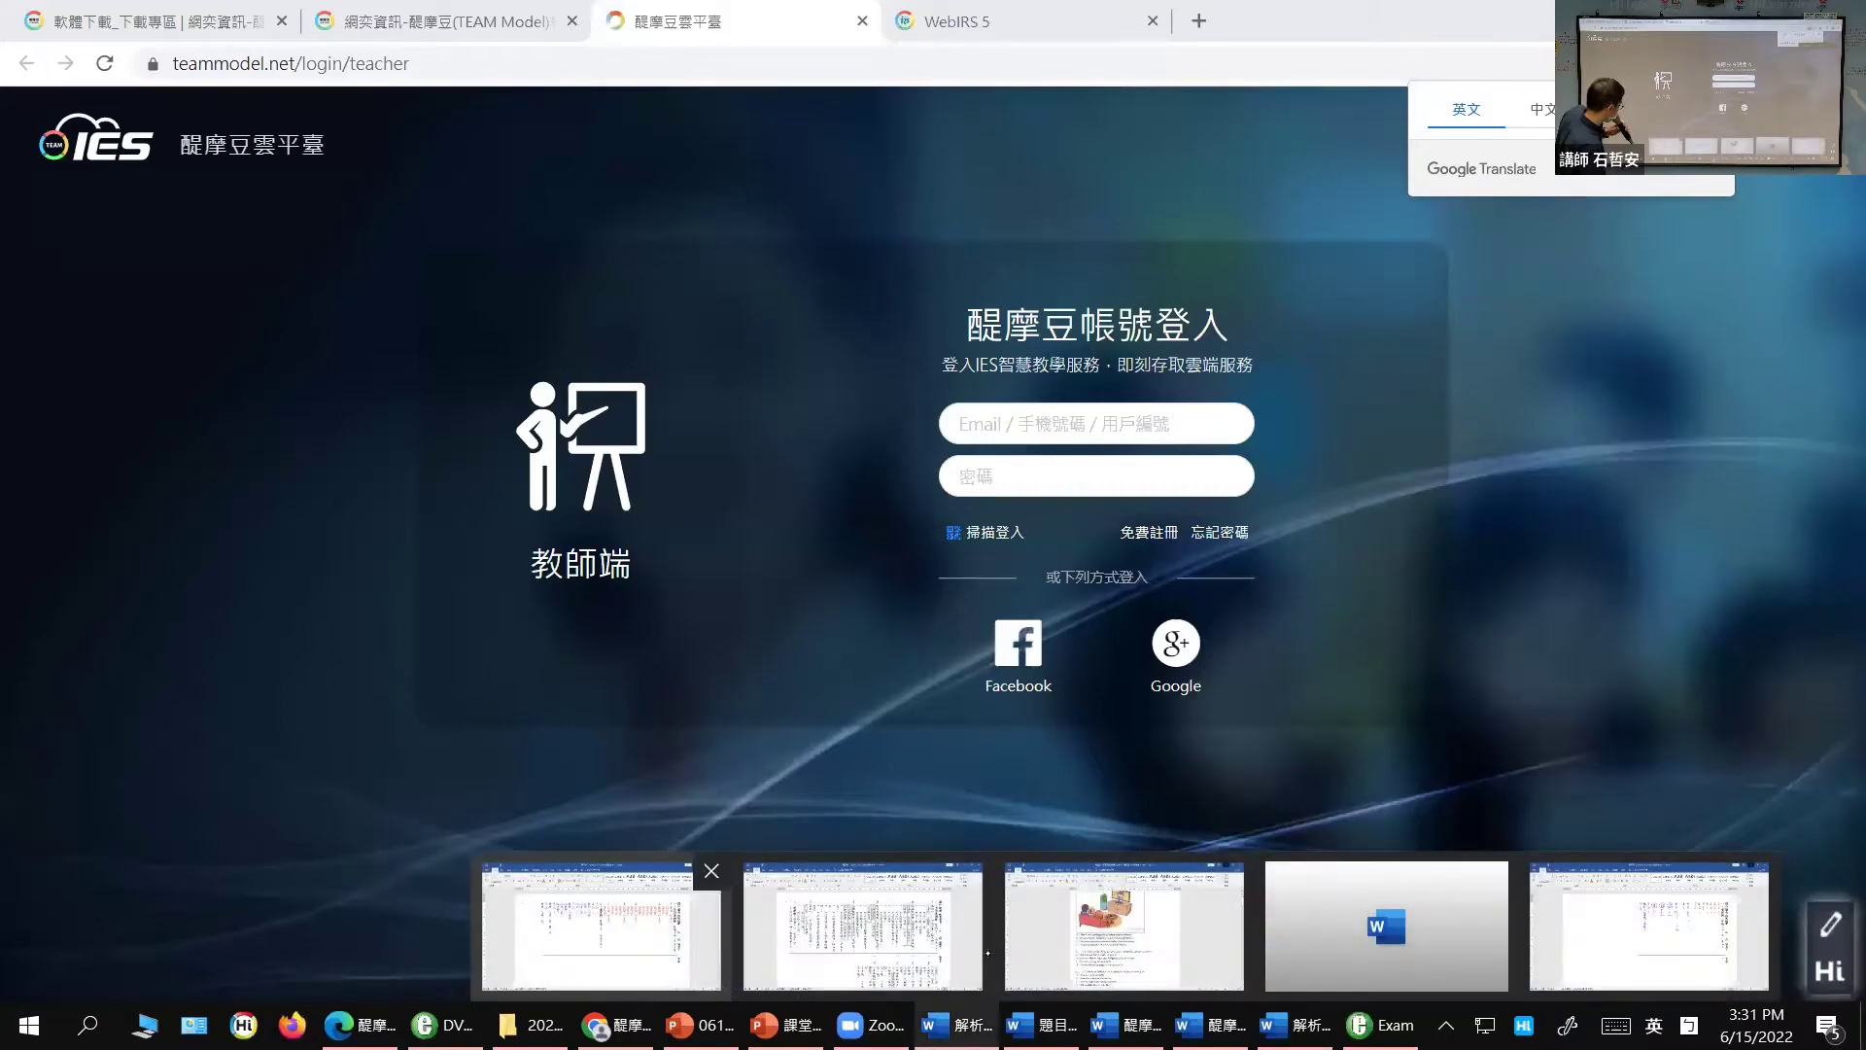
pyautogui.click(971, 871)
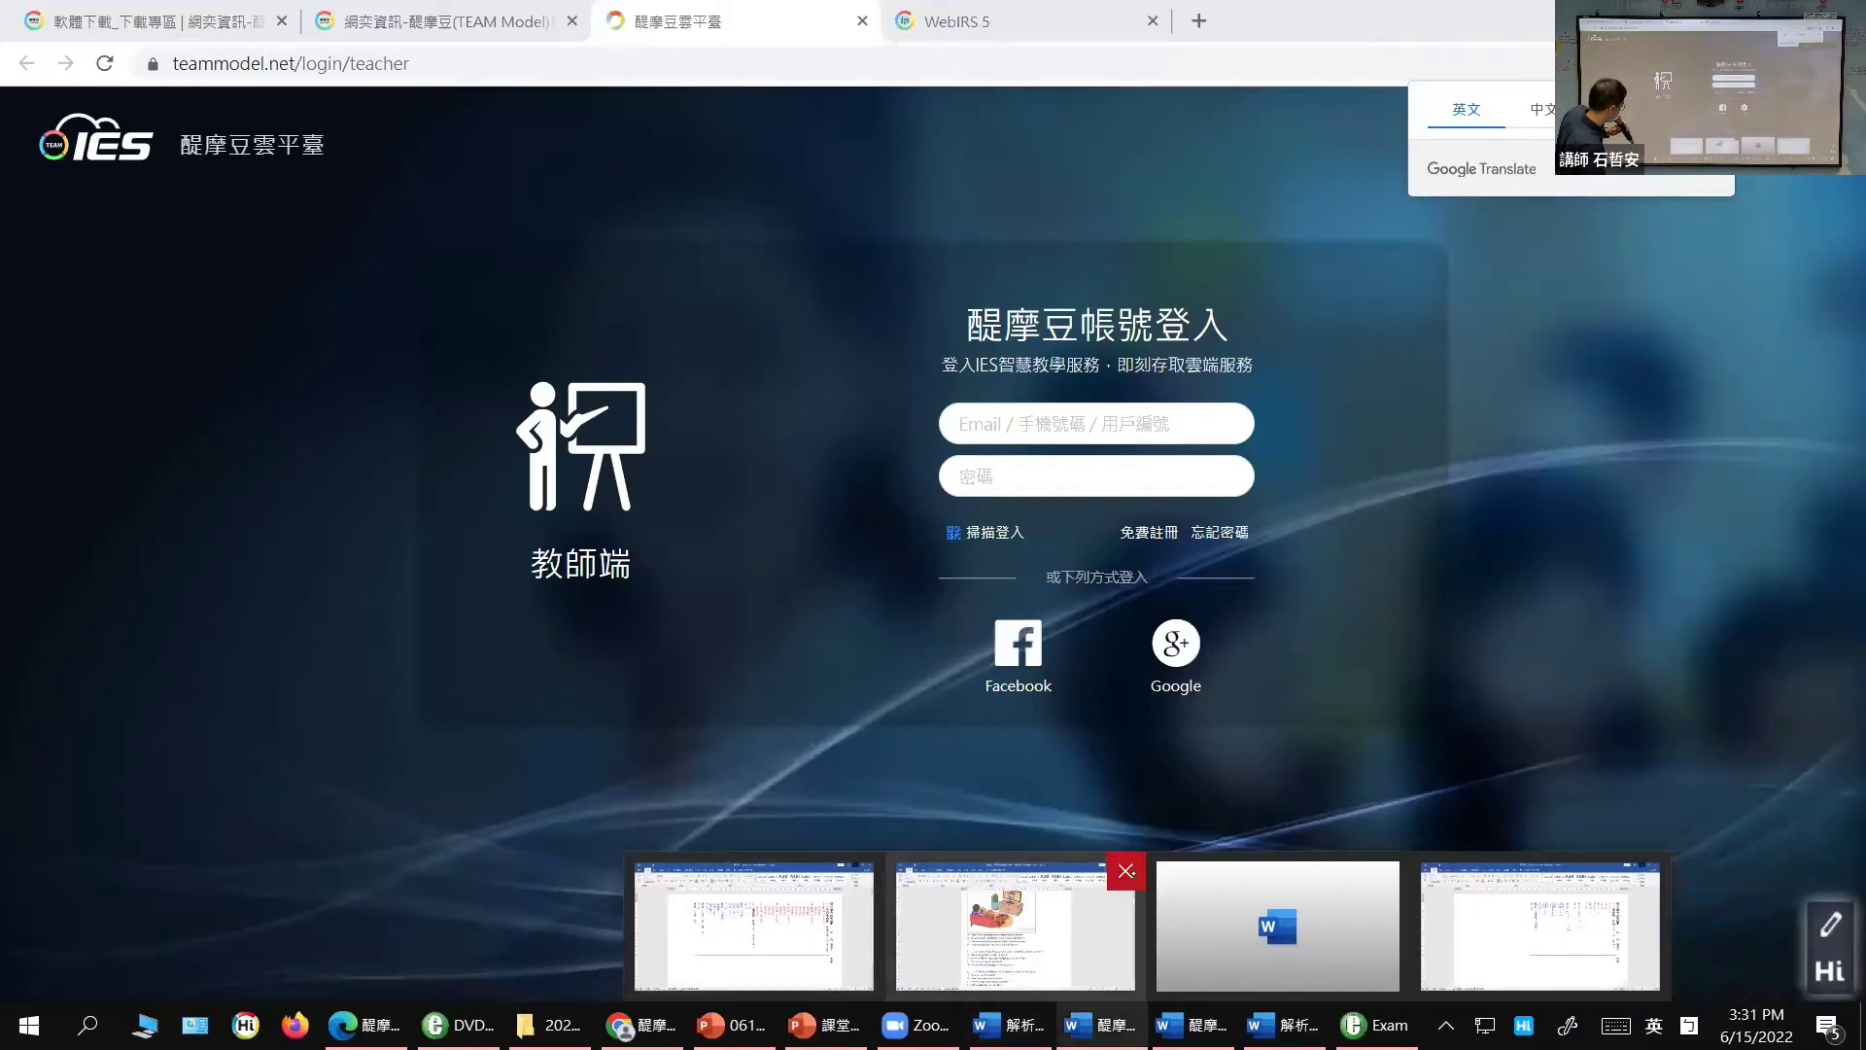
pyautogui.click(1125, 870)
pyautogui.click(1285, 869)
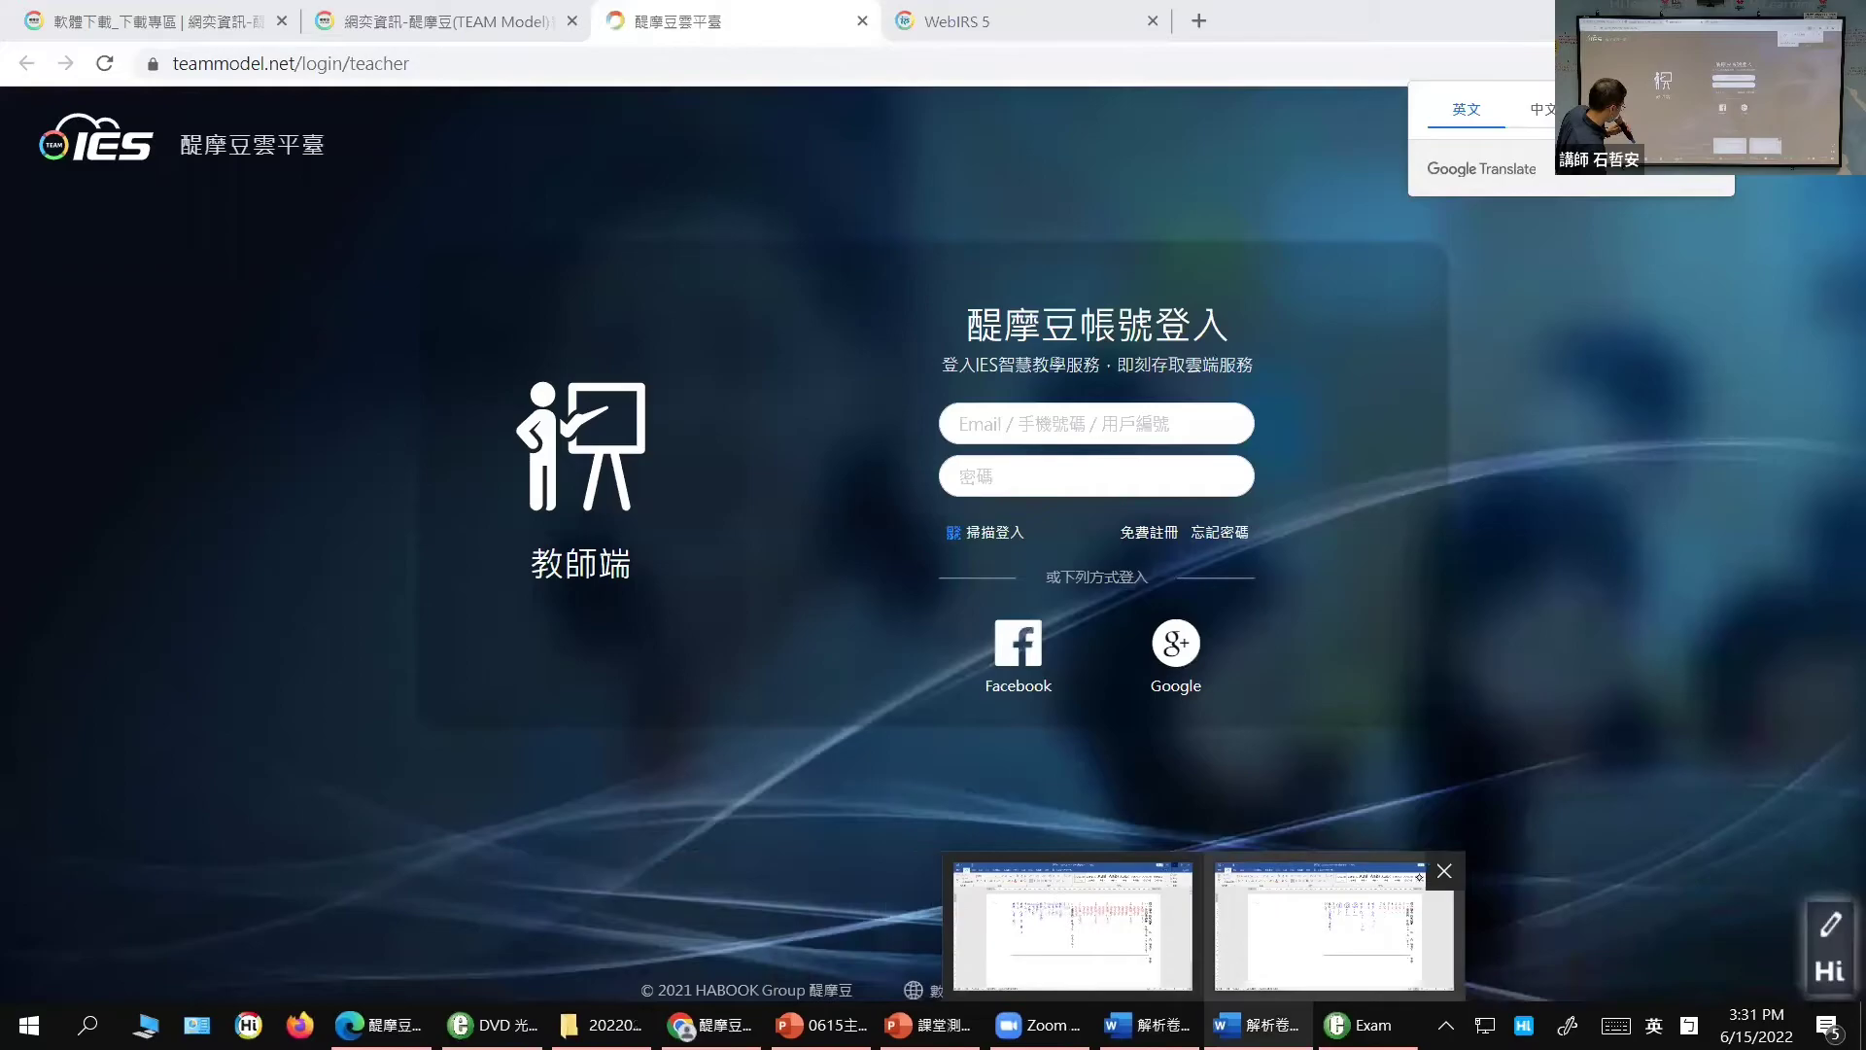
pyautogui.click(1447, 868)
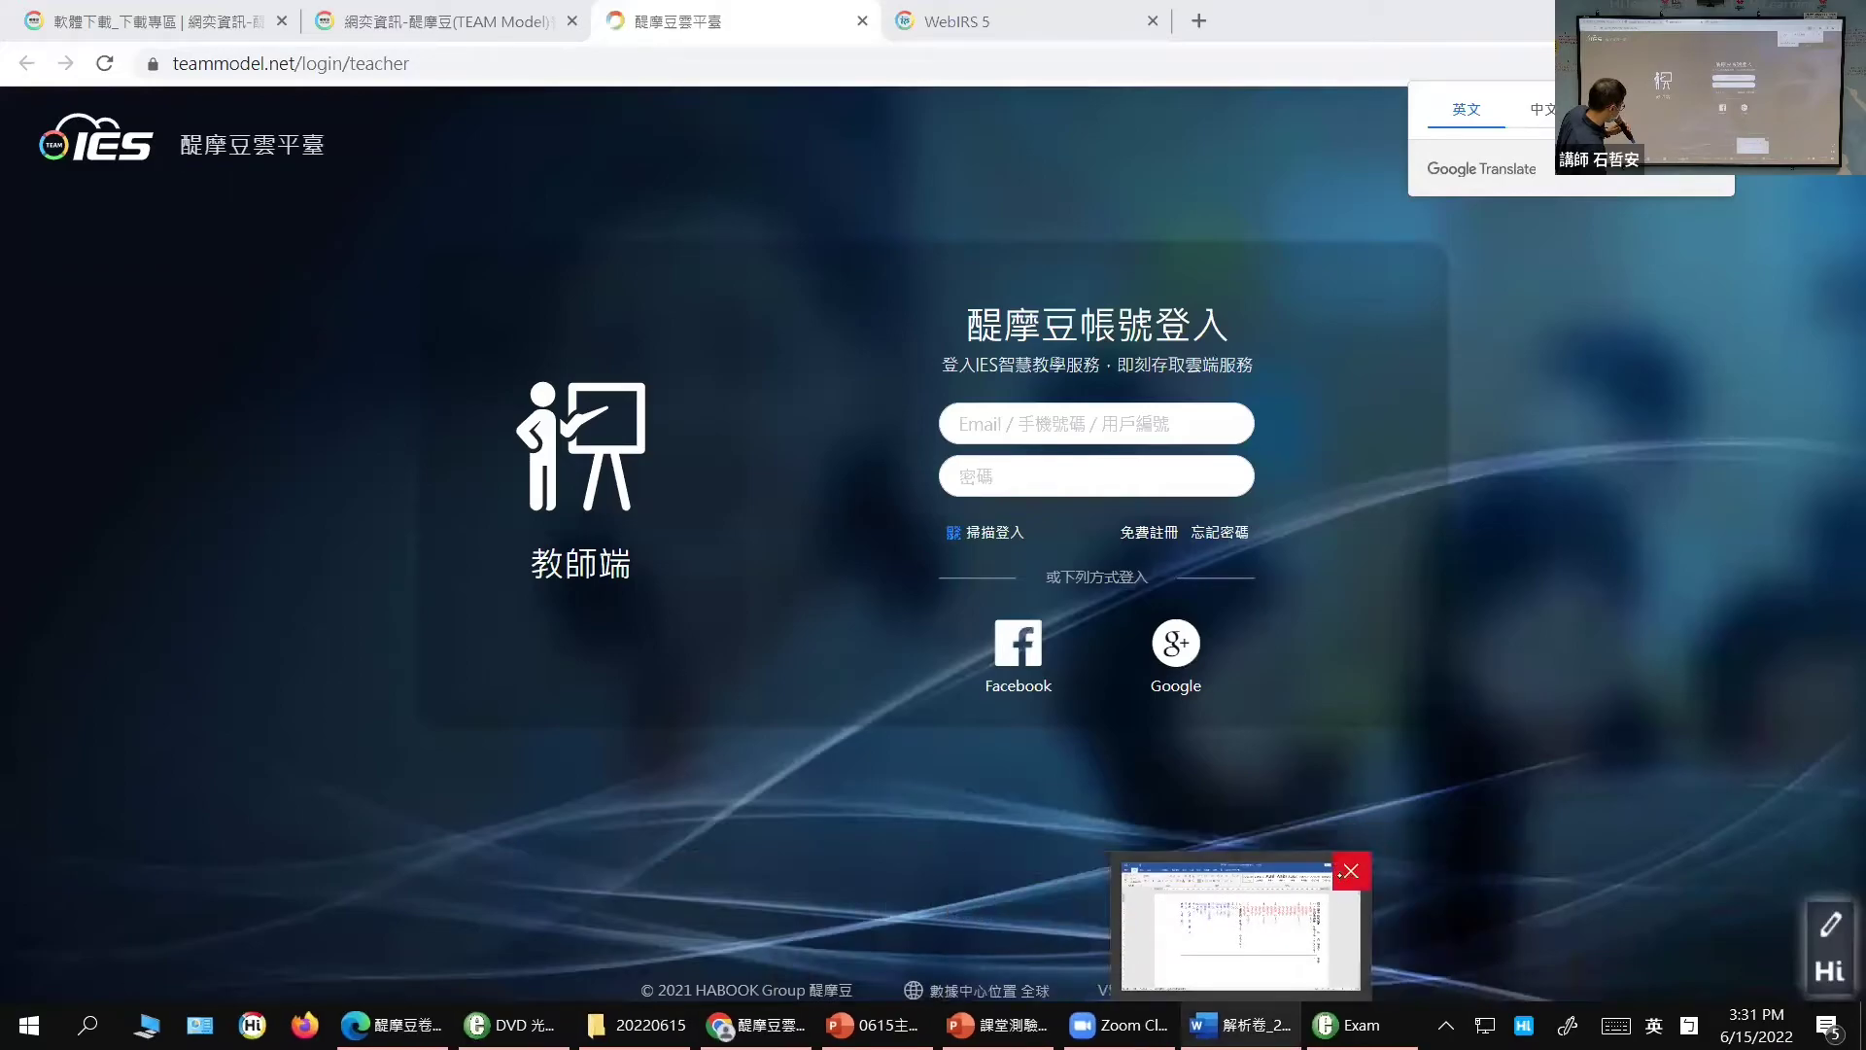
pyautogui.click(1348, 871)
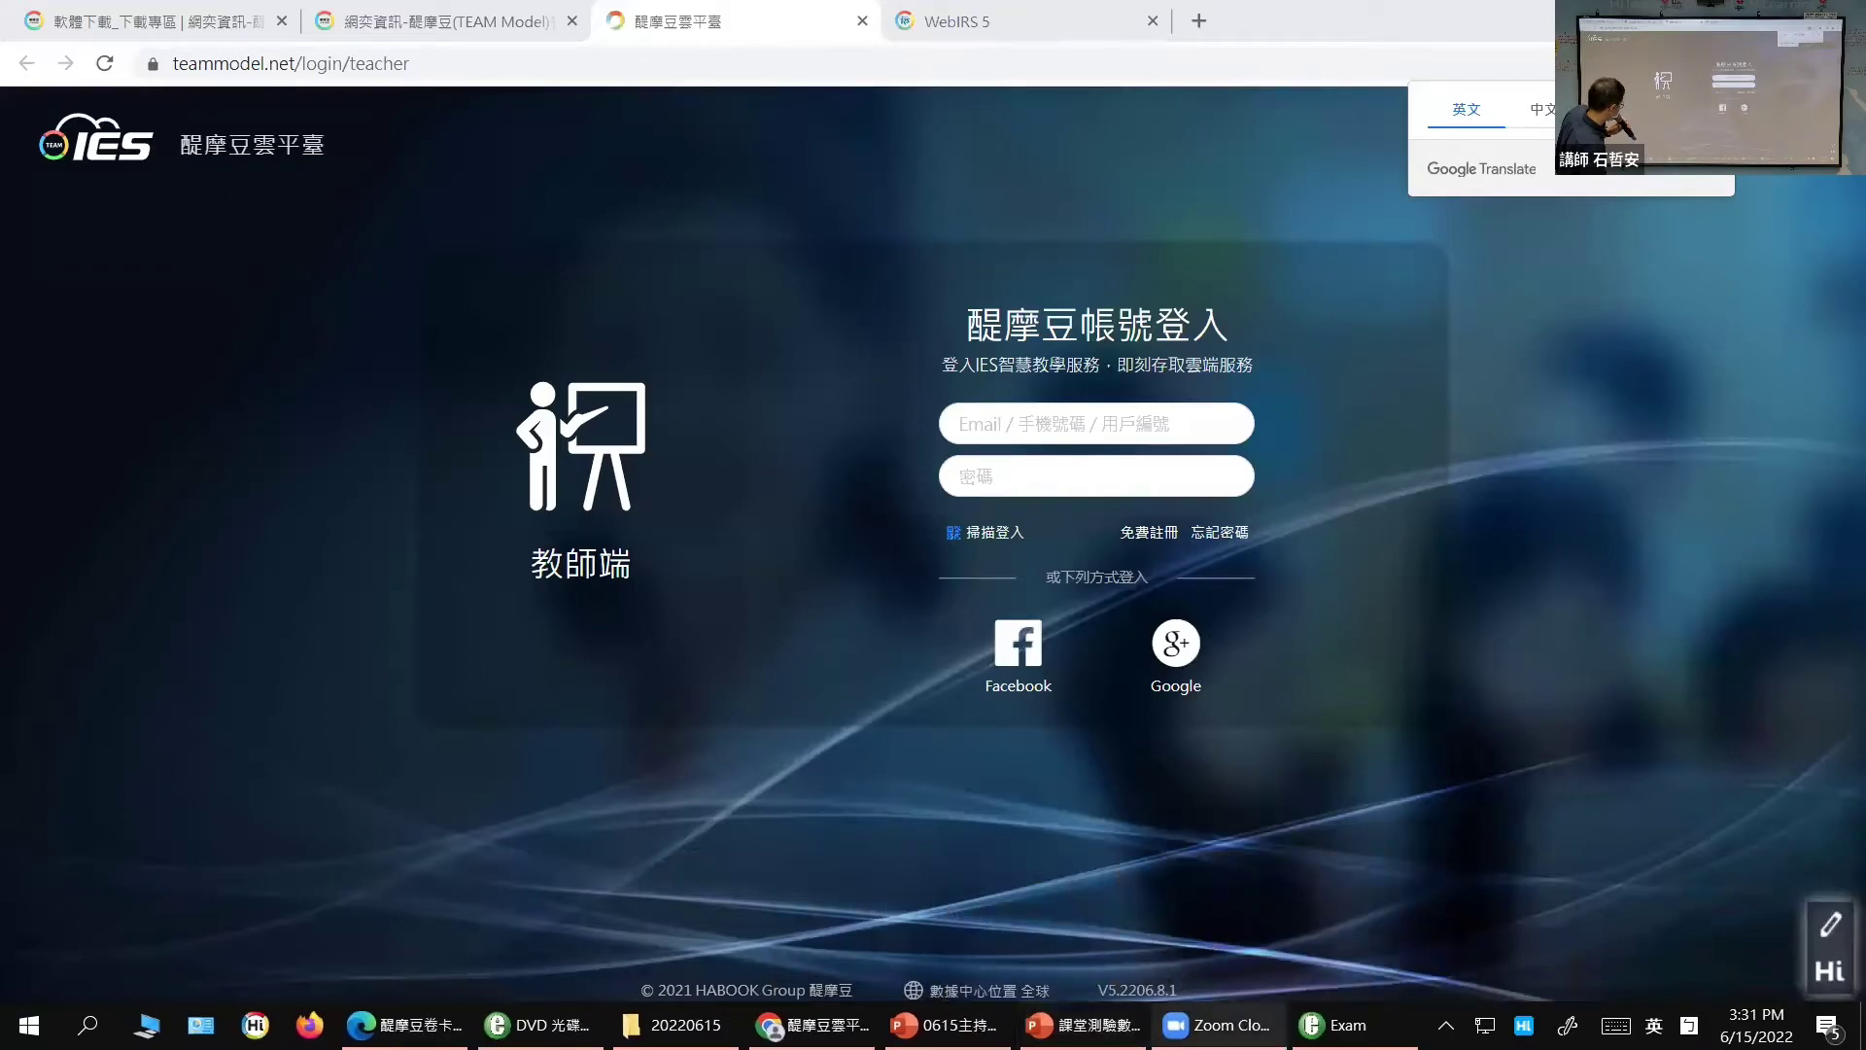
# Close the exam system window, leaving the IES login account field in focus.
pyautogui.click(1331, 1024)
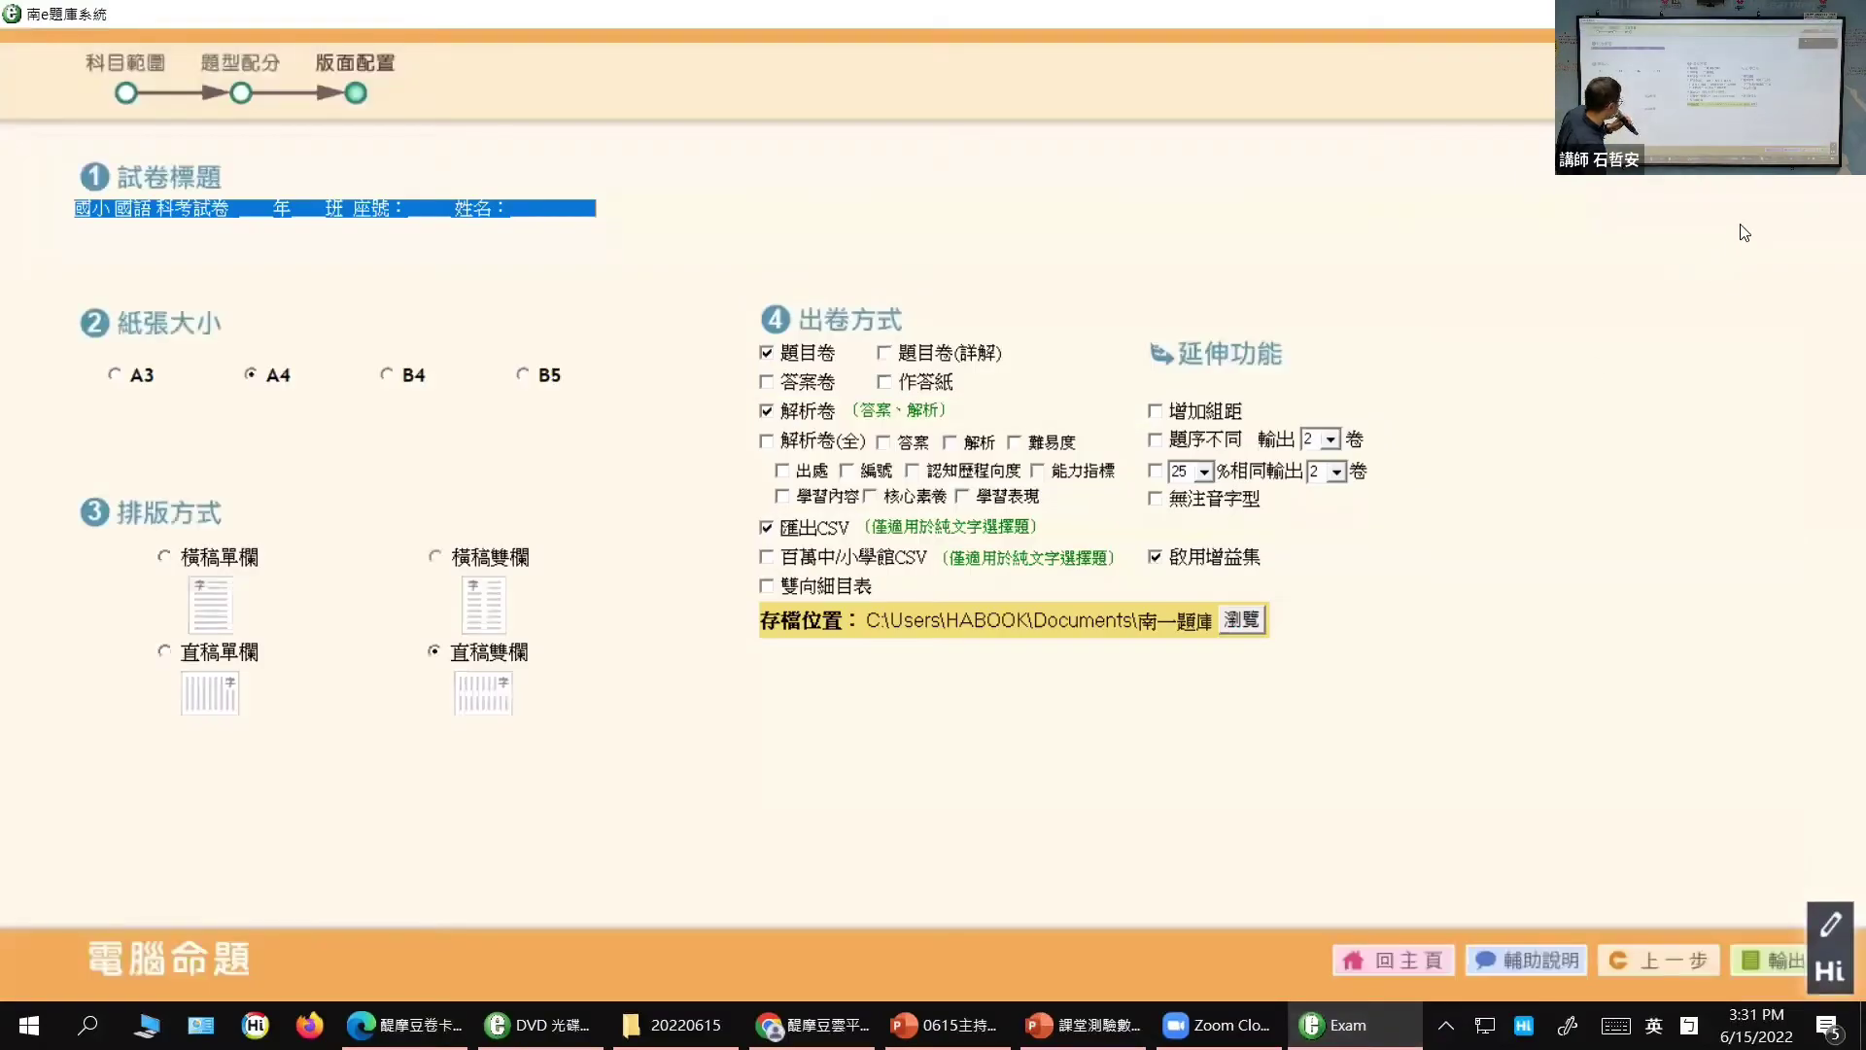
pyautogui.hotkey('alt', 'F4')
pyautogui.click(1125, 416)
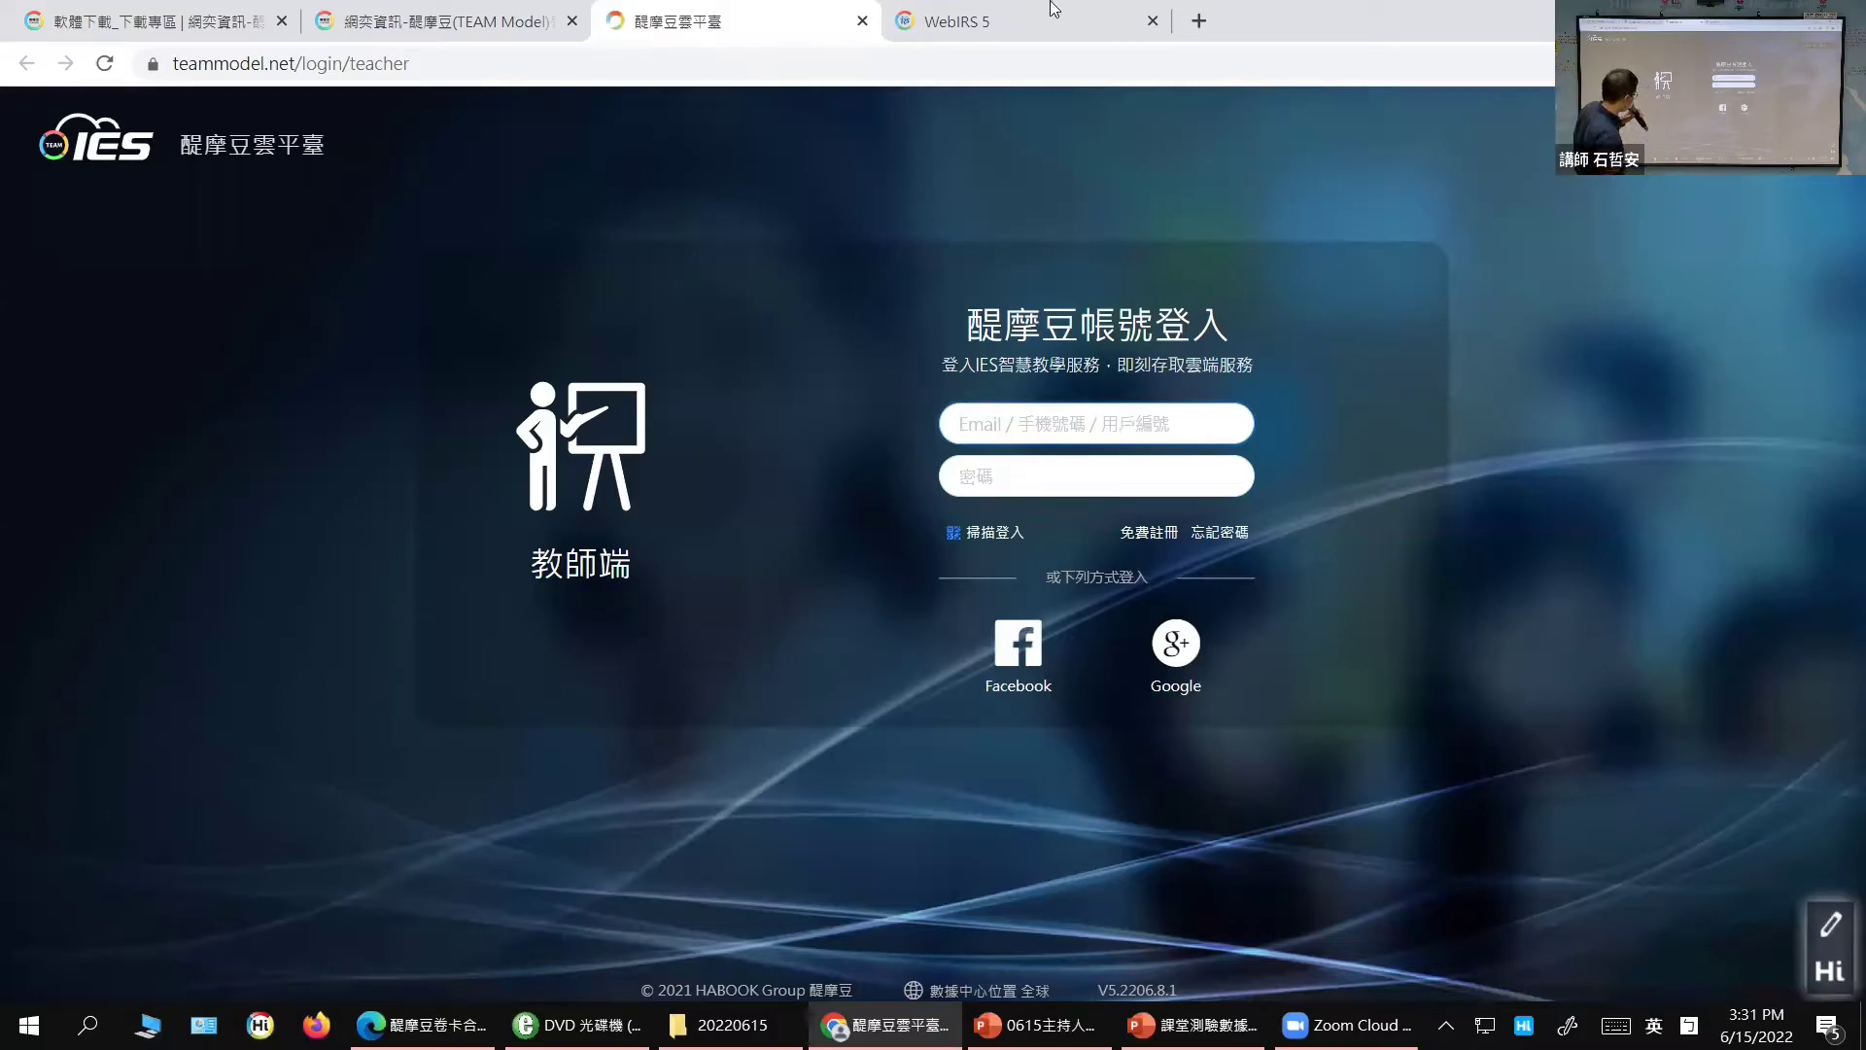
# Try QR-code login, then submit the phone-number account and password.
pyautogui.click(974, 536)
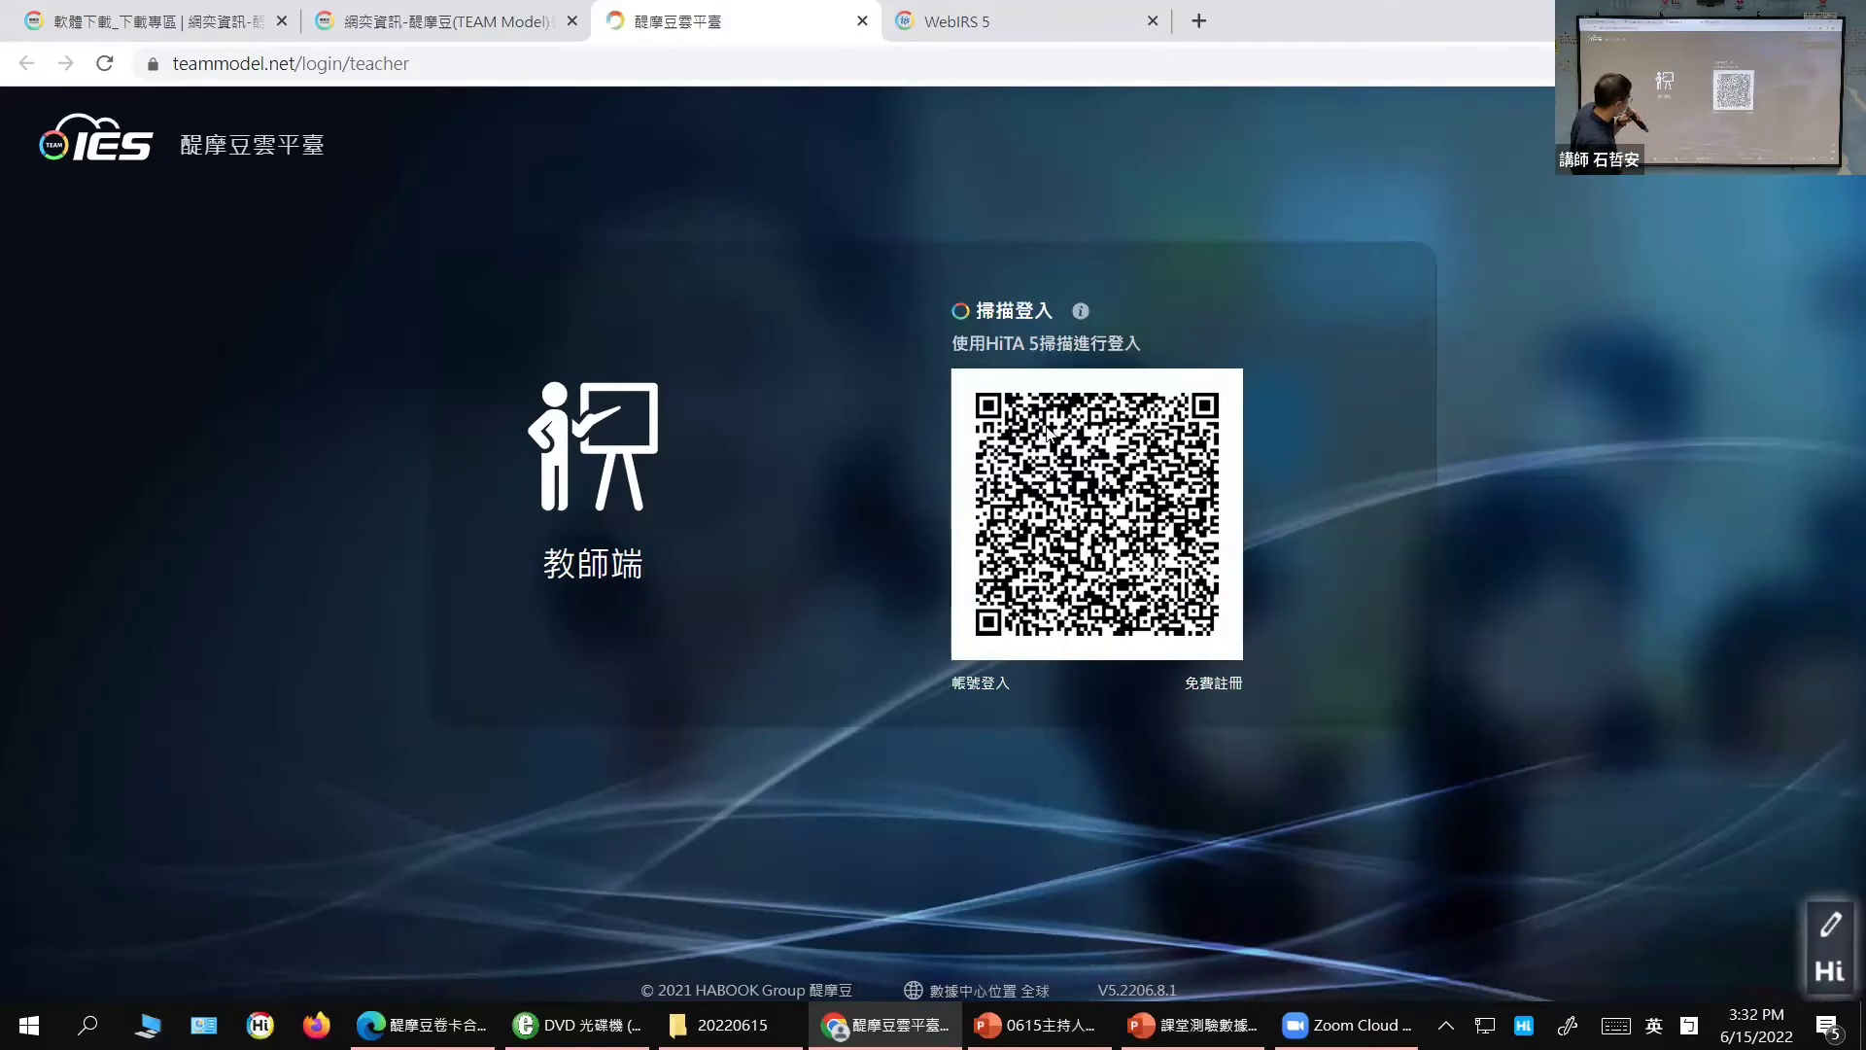
pyautogui.click(978, 684)
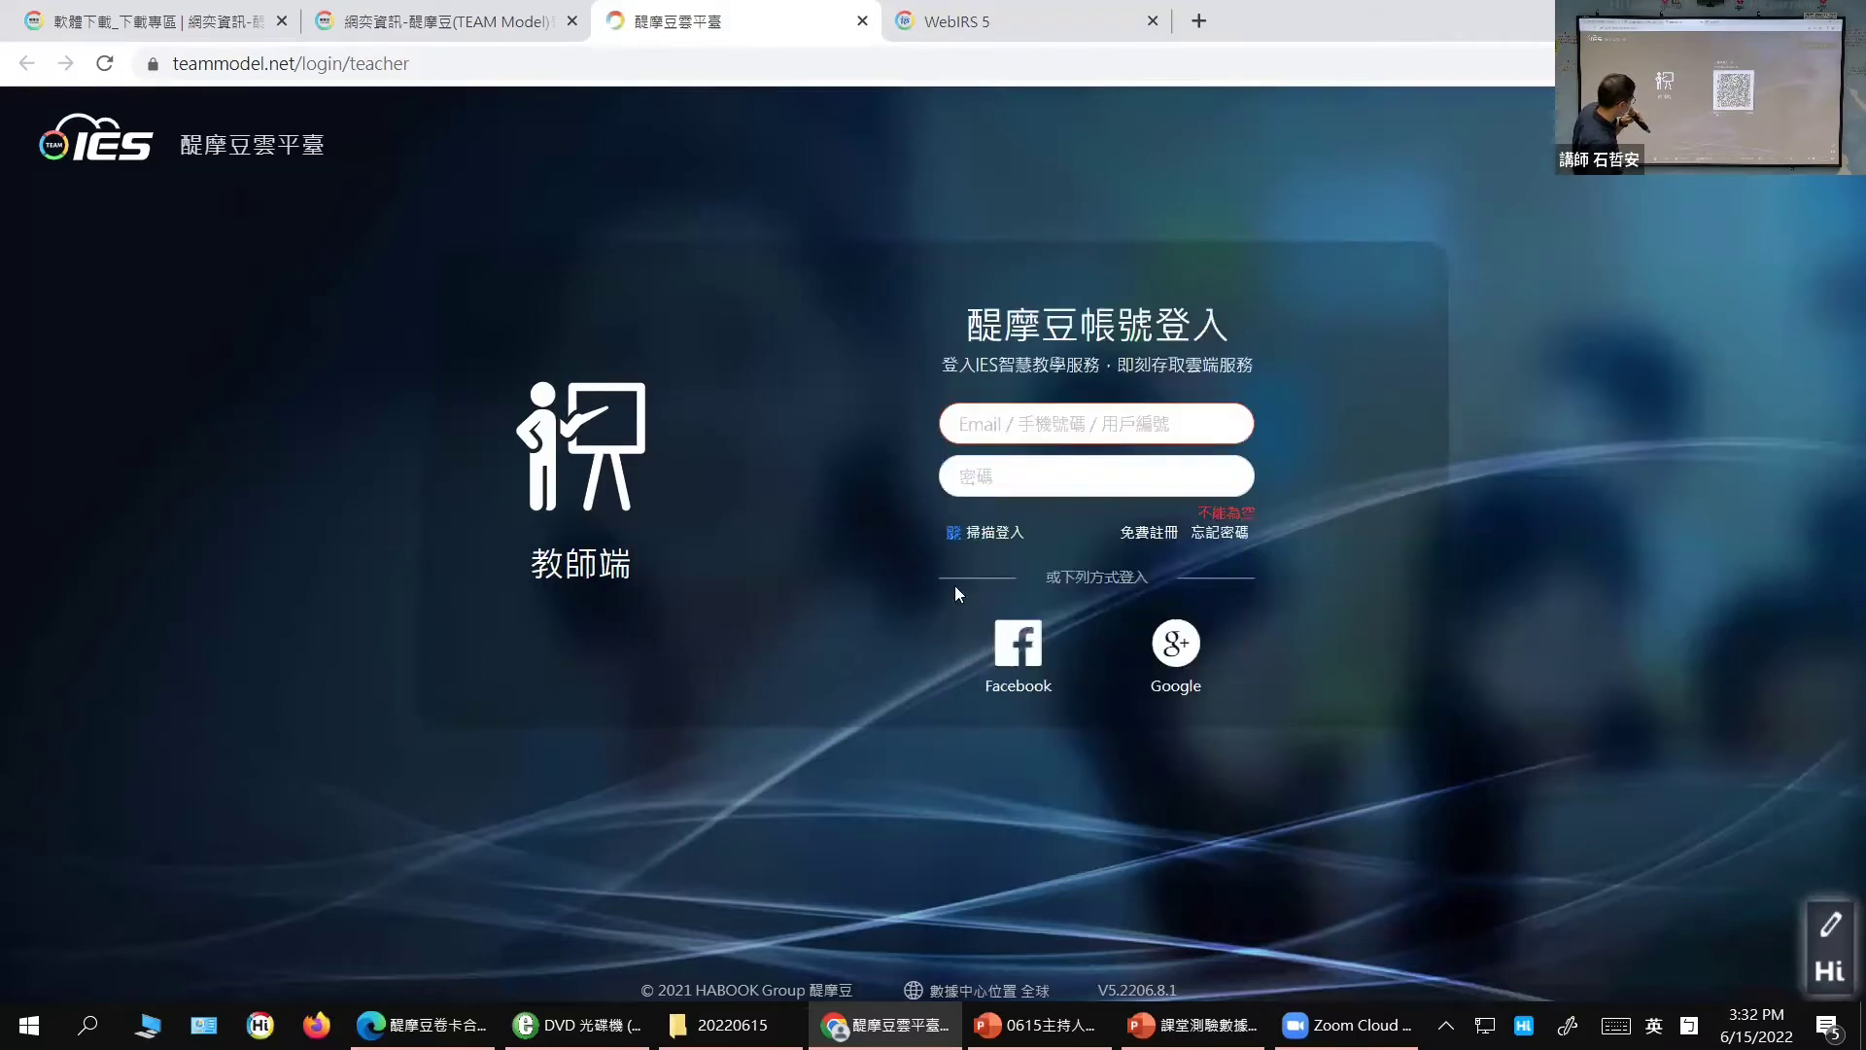
pyautogui.click(1044, 422)
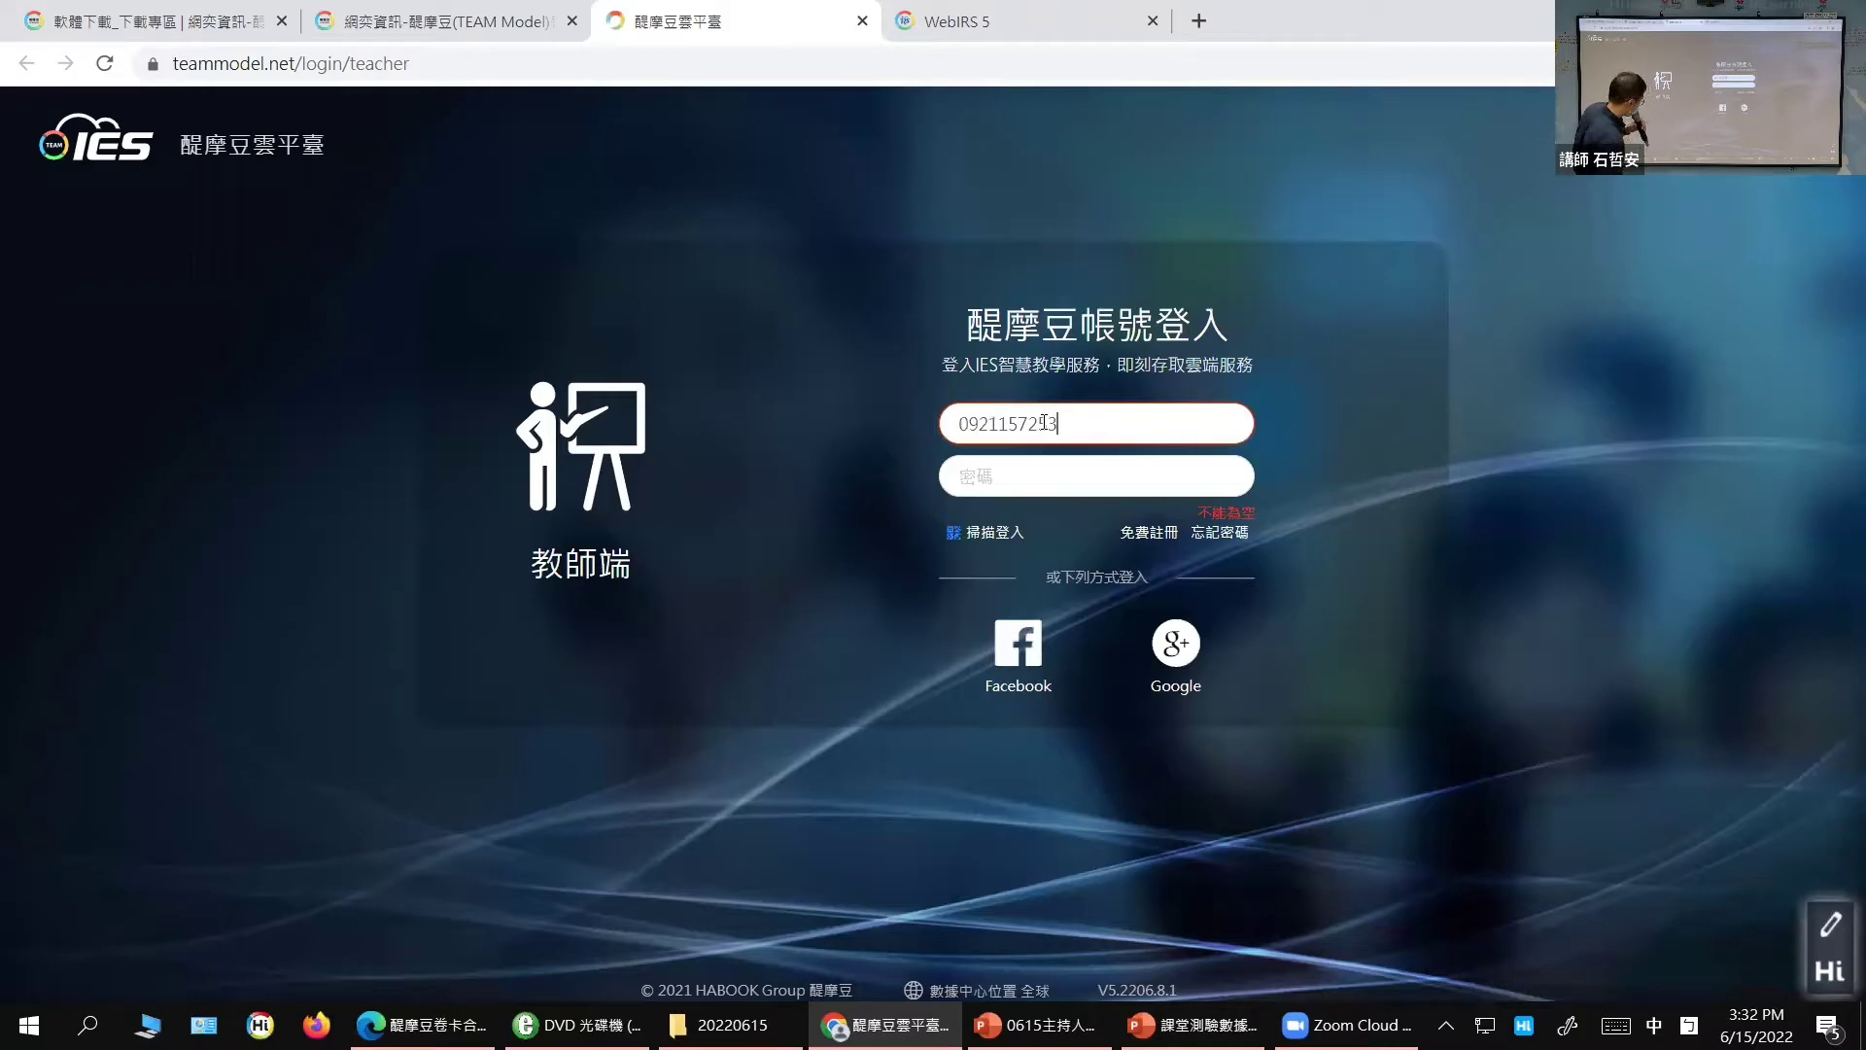
pyautogui.press('Tab')
pyautogui.press('Return')
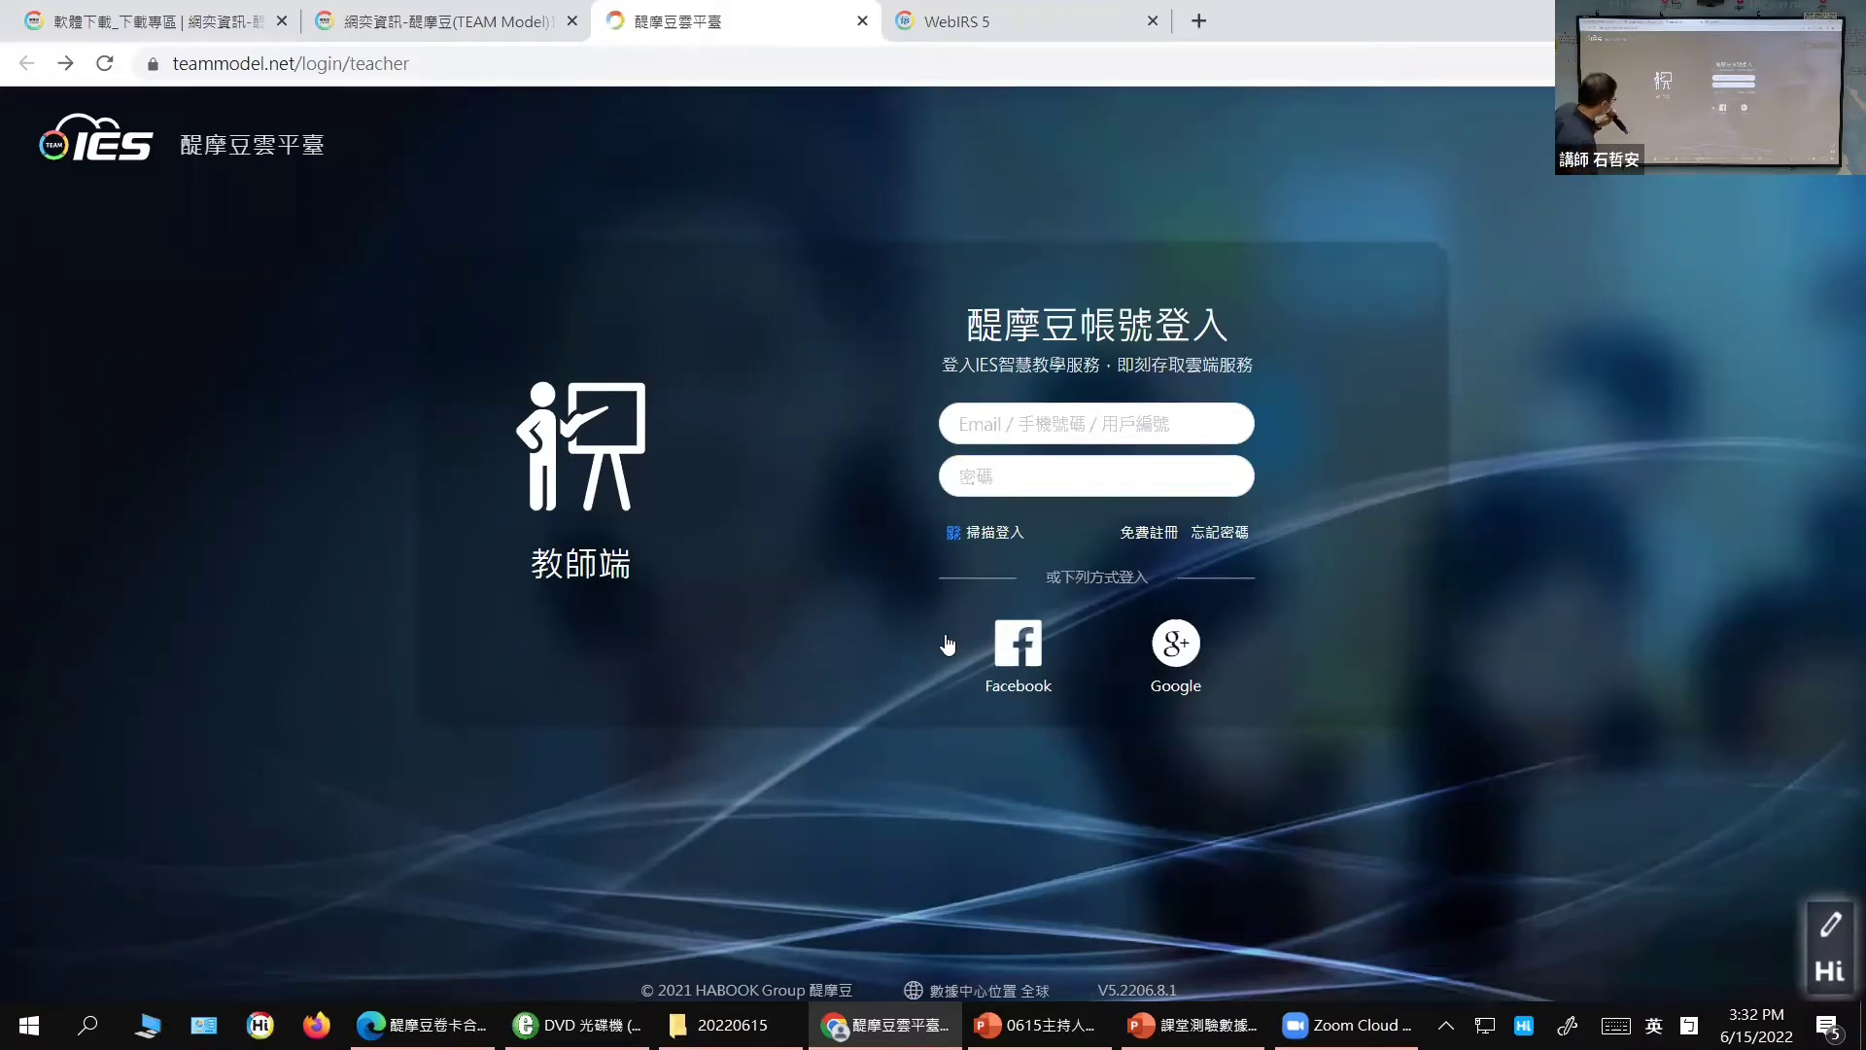
# Re-enter the corrected phone-number account and the account password to sign in.
pyautogui.click(1132, 427)
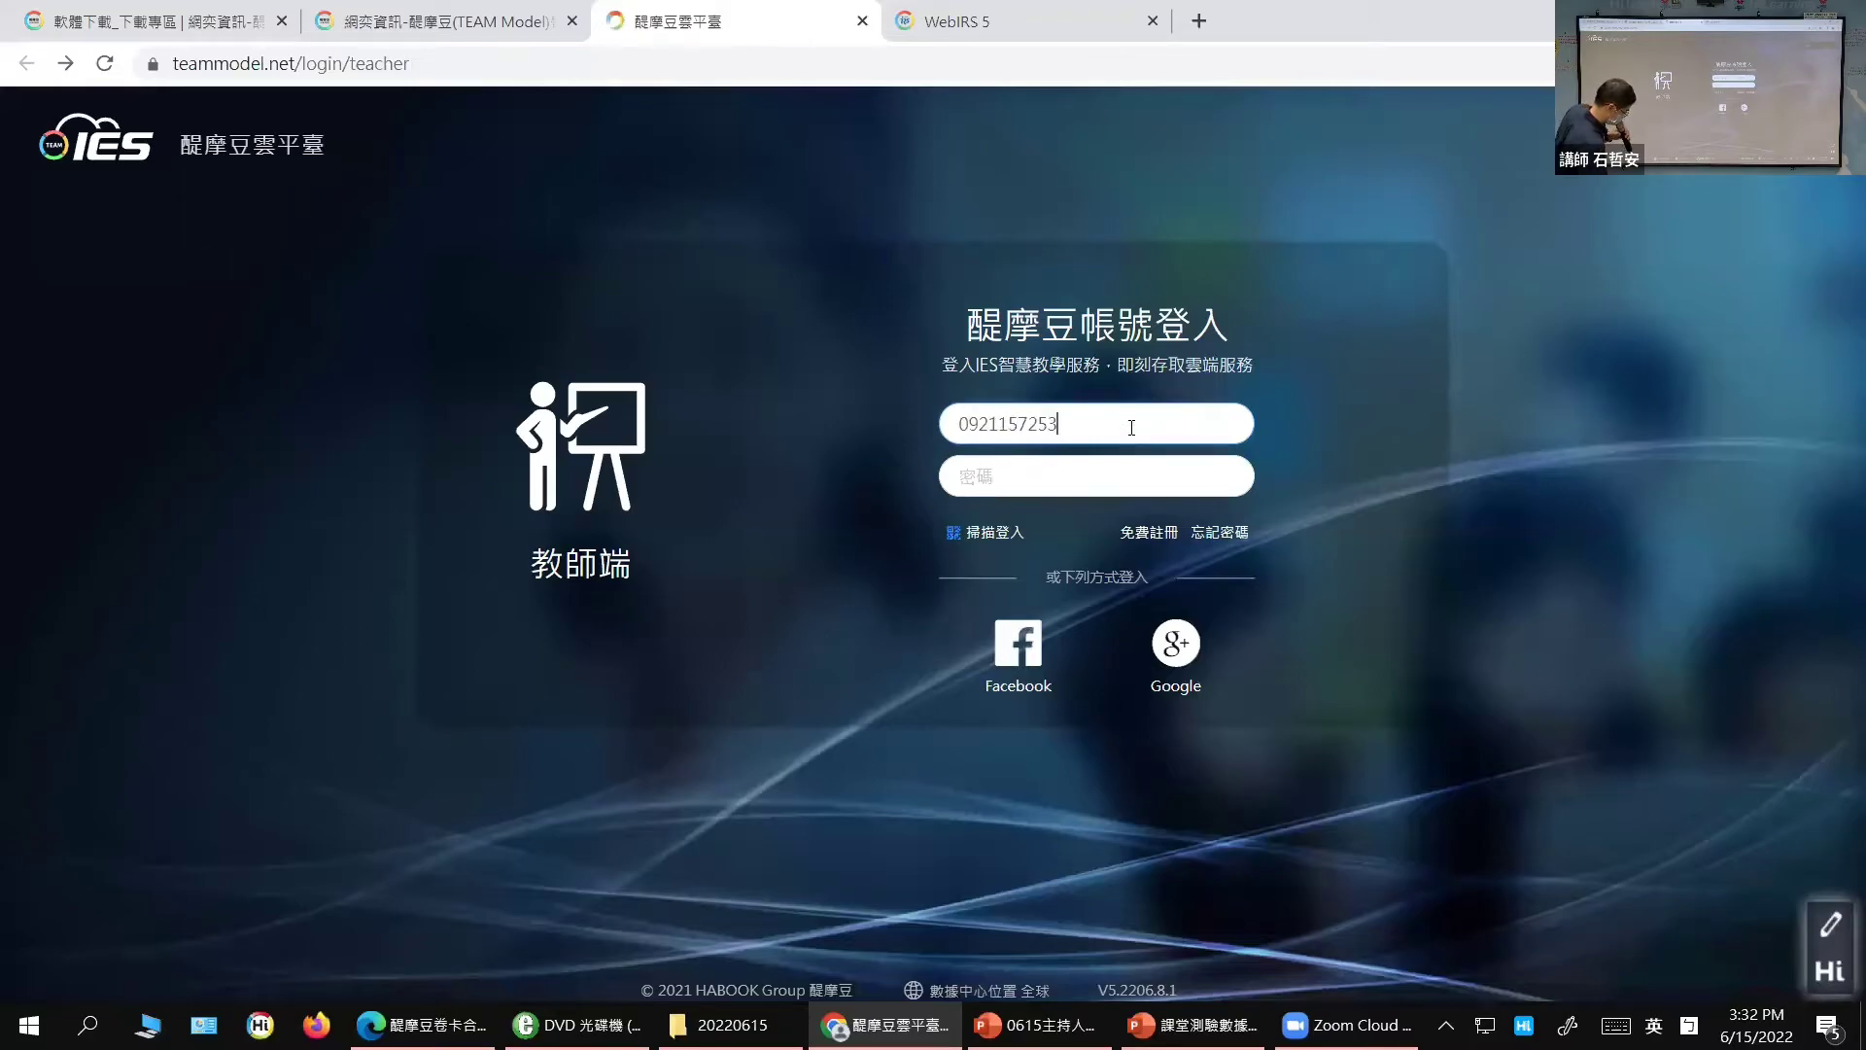
pyautogui.press('Tab')
pyautogui.write('******')
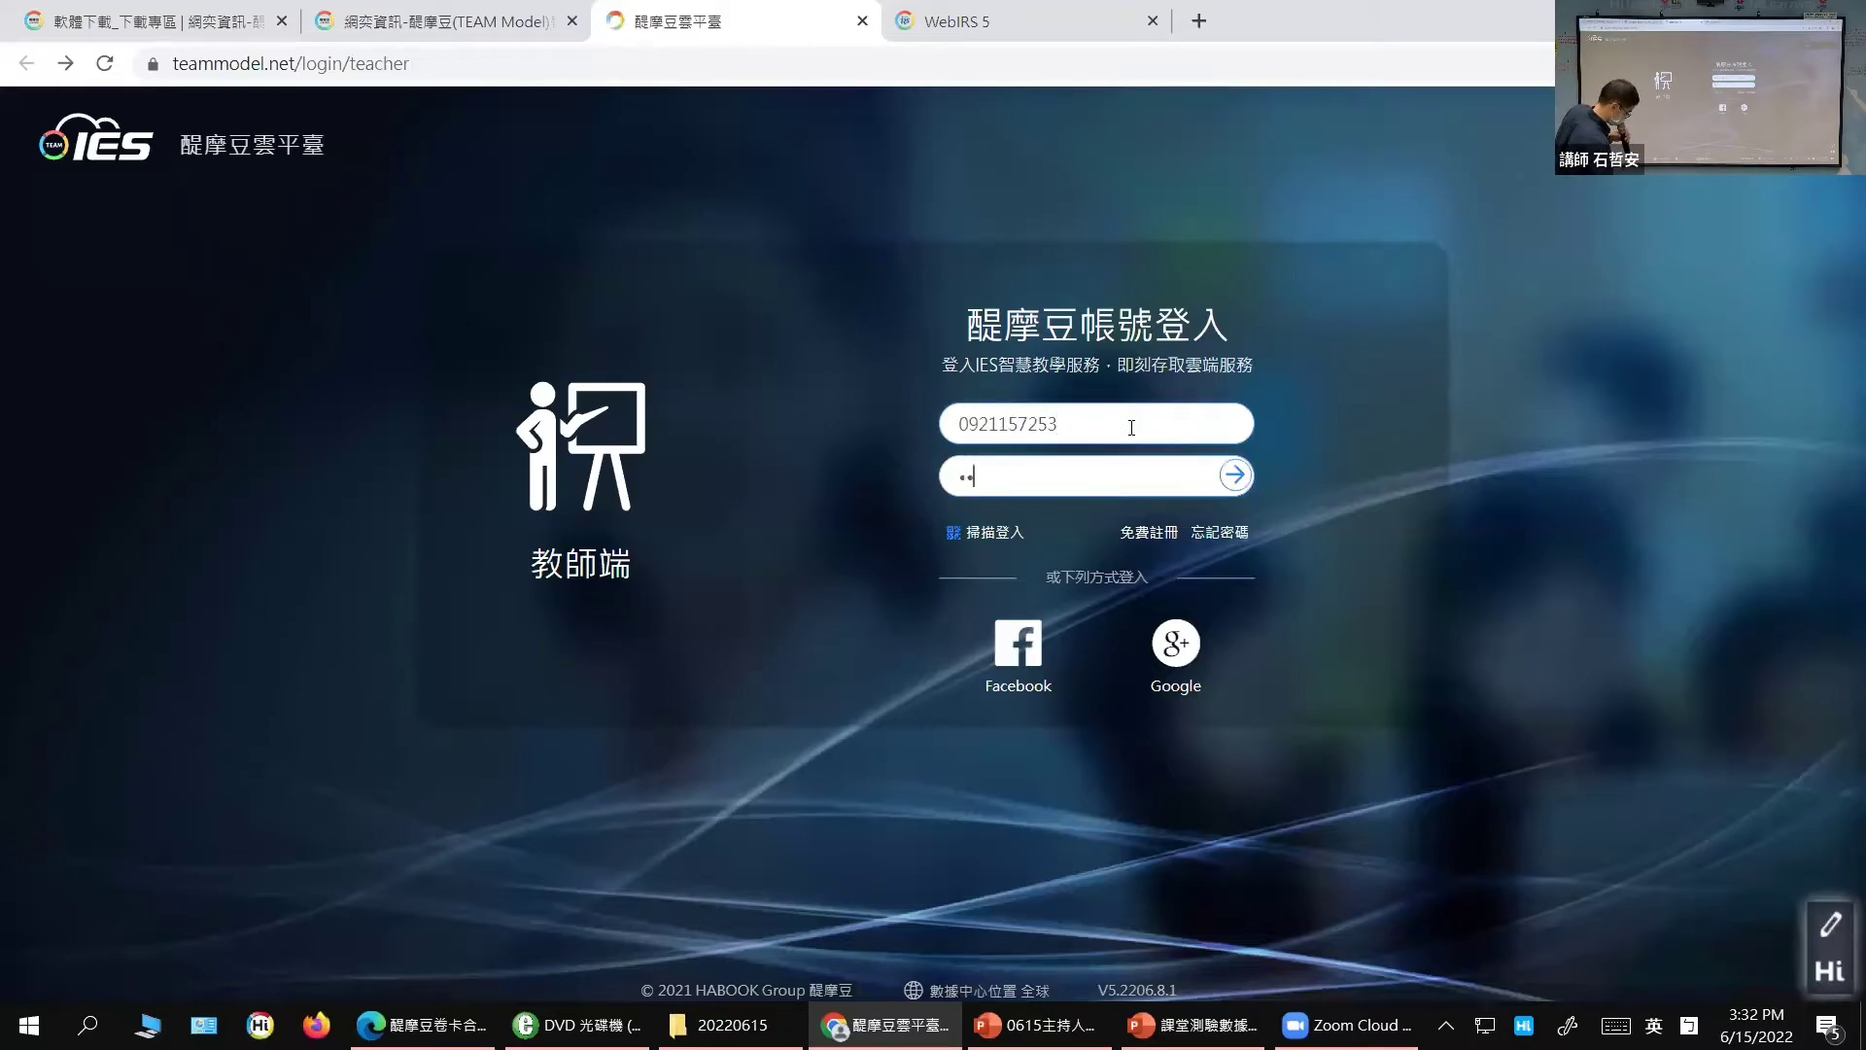
pyautogui.press('Return')
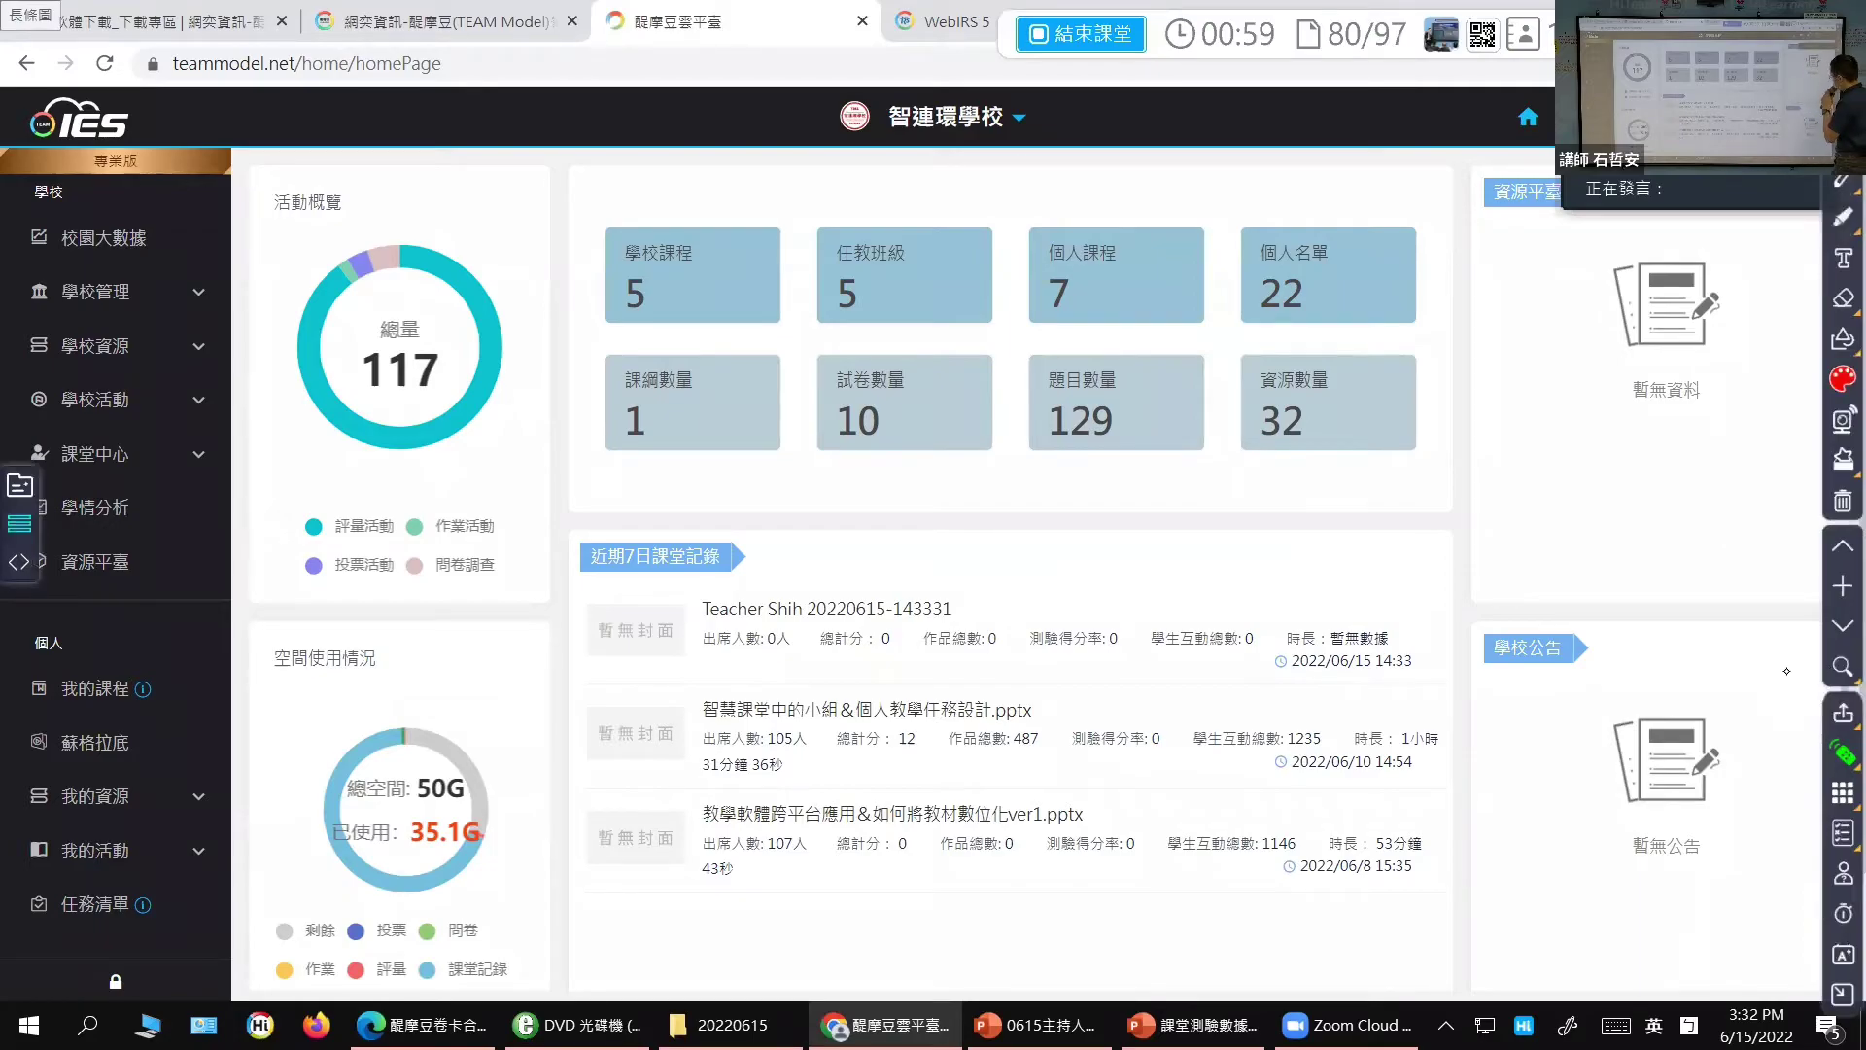
# Magnify the dashboard sidebar and circle the 個人 section with the HiTeach pen.
pyautogui.scroll(2, 1327, 646)
pyautogui.scroll(-2, 1159, 622)
pyautogui.moveTo(1159, 622); pyautogui.dragTo(1396, 335)
pyautogui.scroll(2, 1187, 502)
pyautogui.scroll(-2, 1187, 502)
pyautogui.scroll(2, 1395, 336)
pyautogui.click(1843, 216)
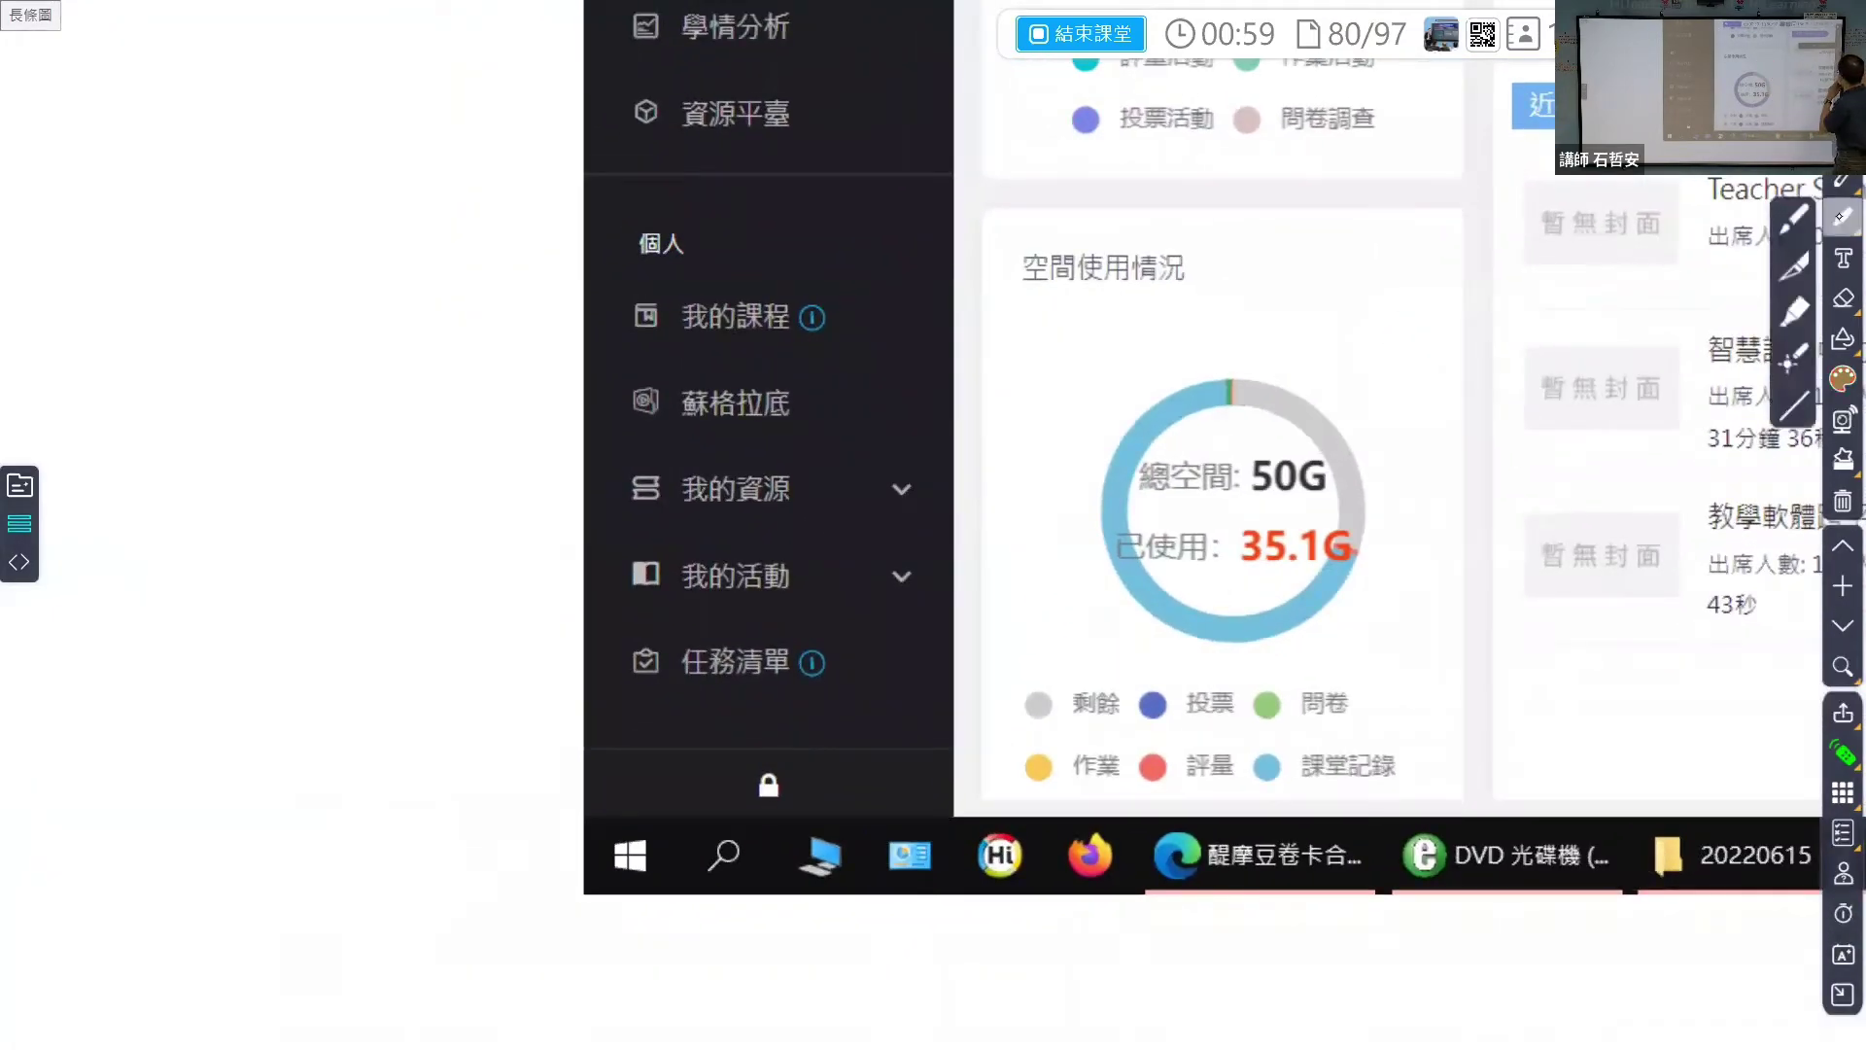
pyautogui.moveTo(613, 624)
pyautogui.mouseDown()
pyautogui.moveTo(567, 277)
pyautogui.moveTo(808, 192)
pyautogui.moveTo(928, 225)
pyautogui.mouseUp()
pyautogui.moveTo(955, 336)
pyautogui.mouseDown()
pyautogui.moveTo(962, 653)
pyautogui.moveTo(616, 632)
pyautogui.mouseUp()
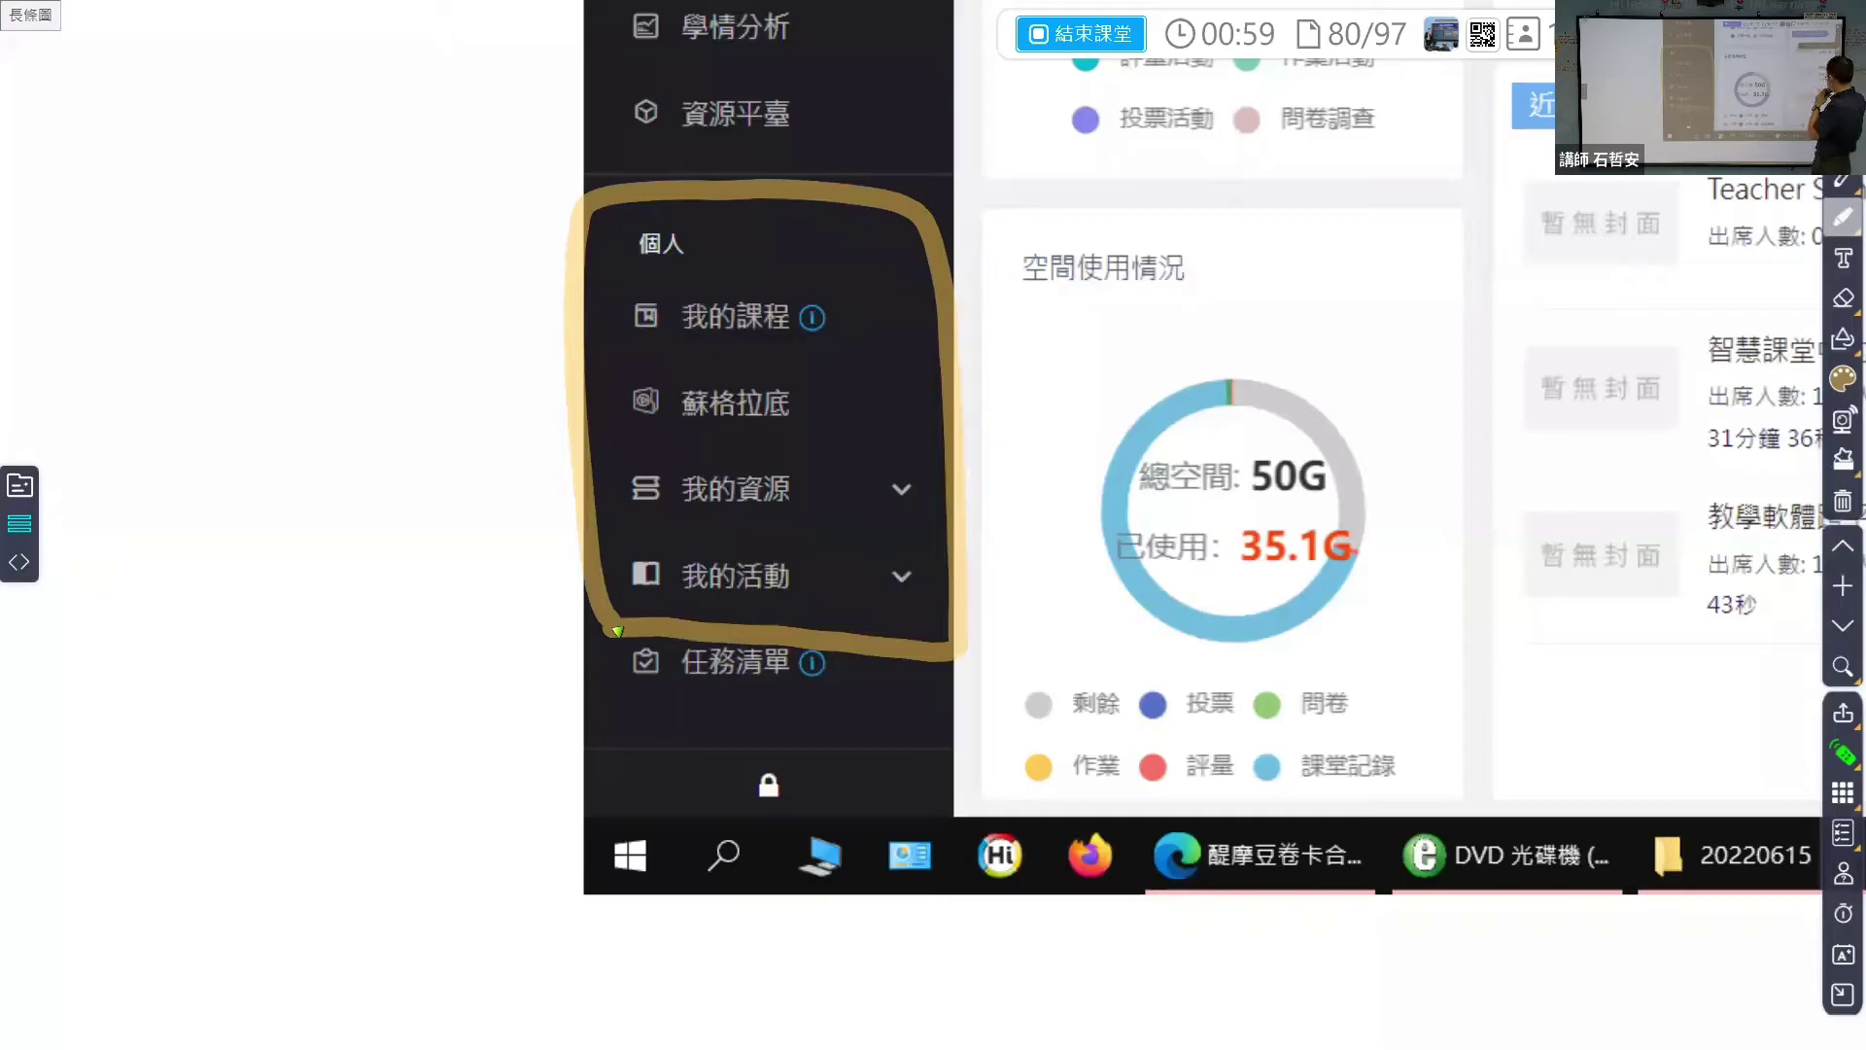
# Circle the 我的資源 item in yellow, then exit annotation mode.
pyautogui.scroll(5, 1407, 636)
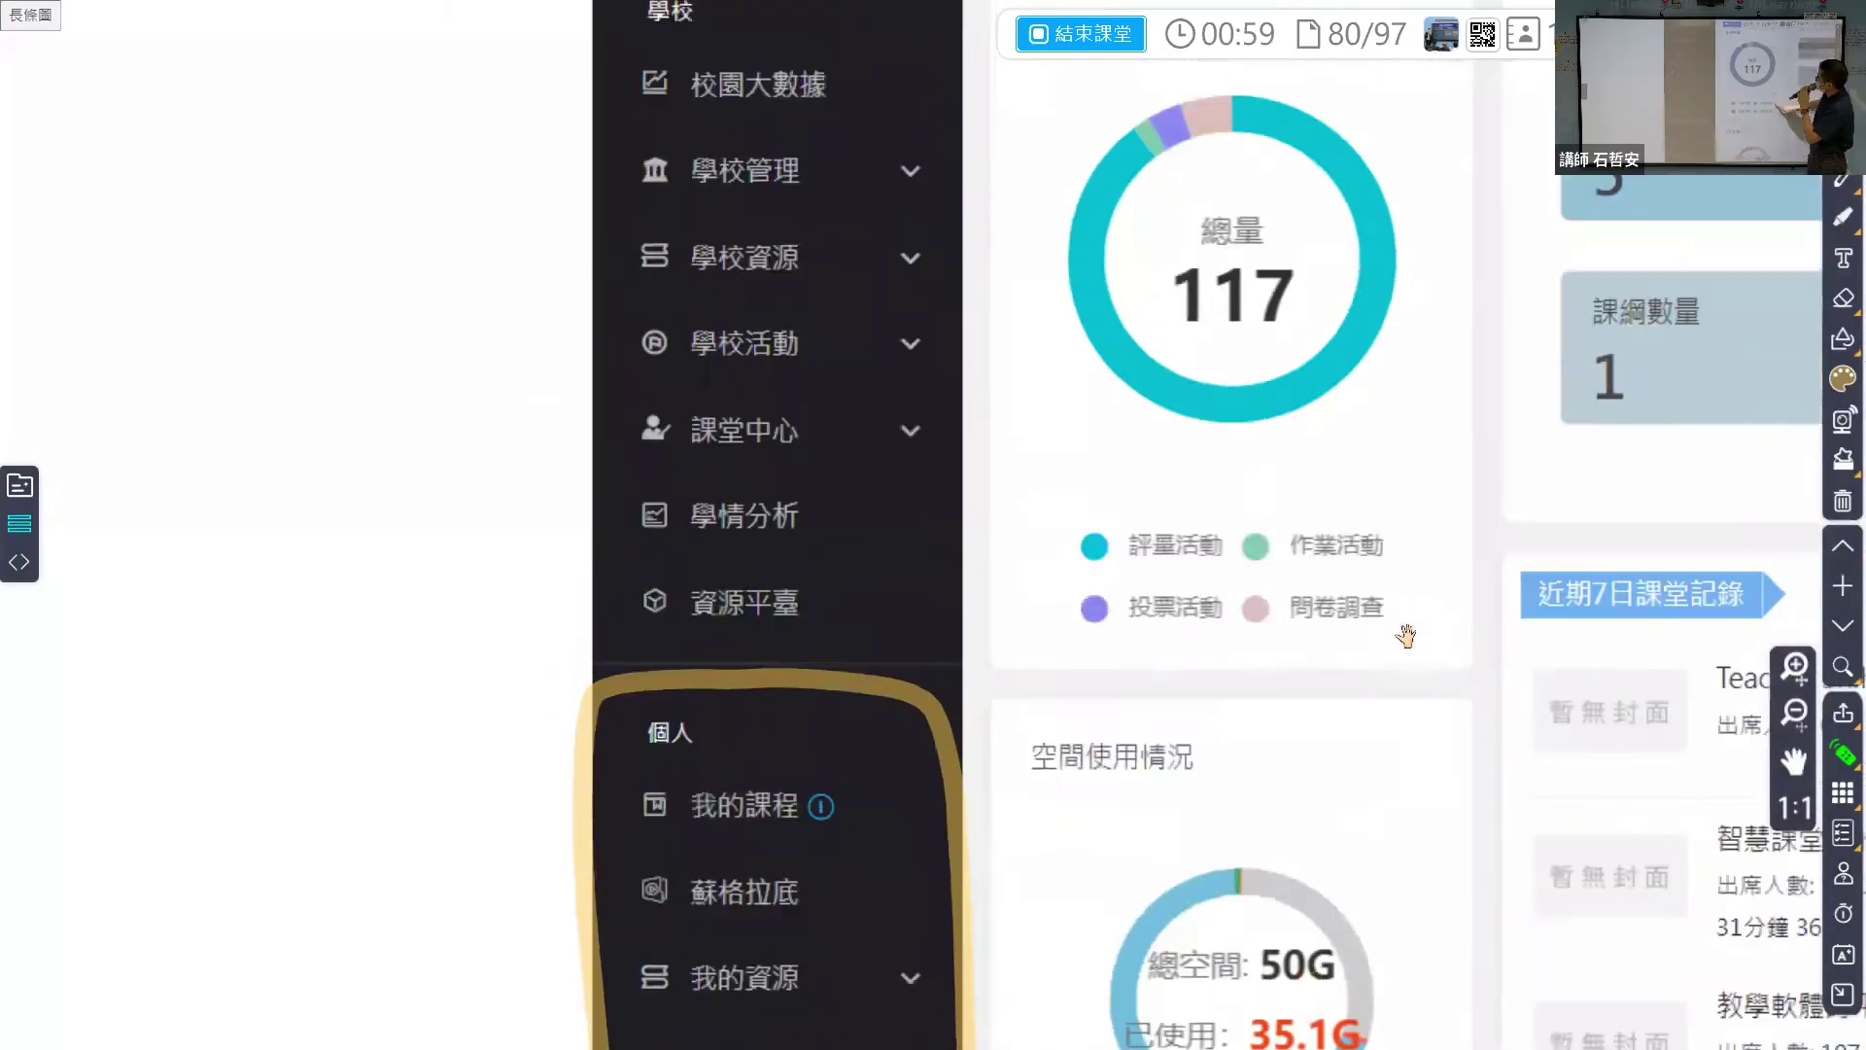
pyautogui.scroll(-5, 1409, 573)
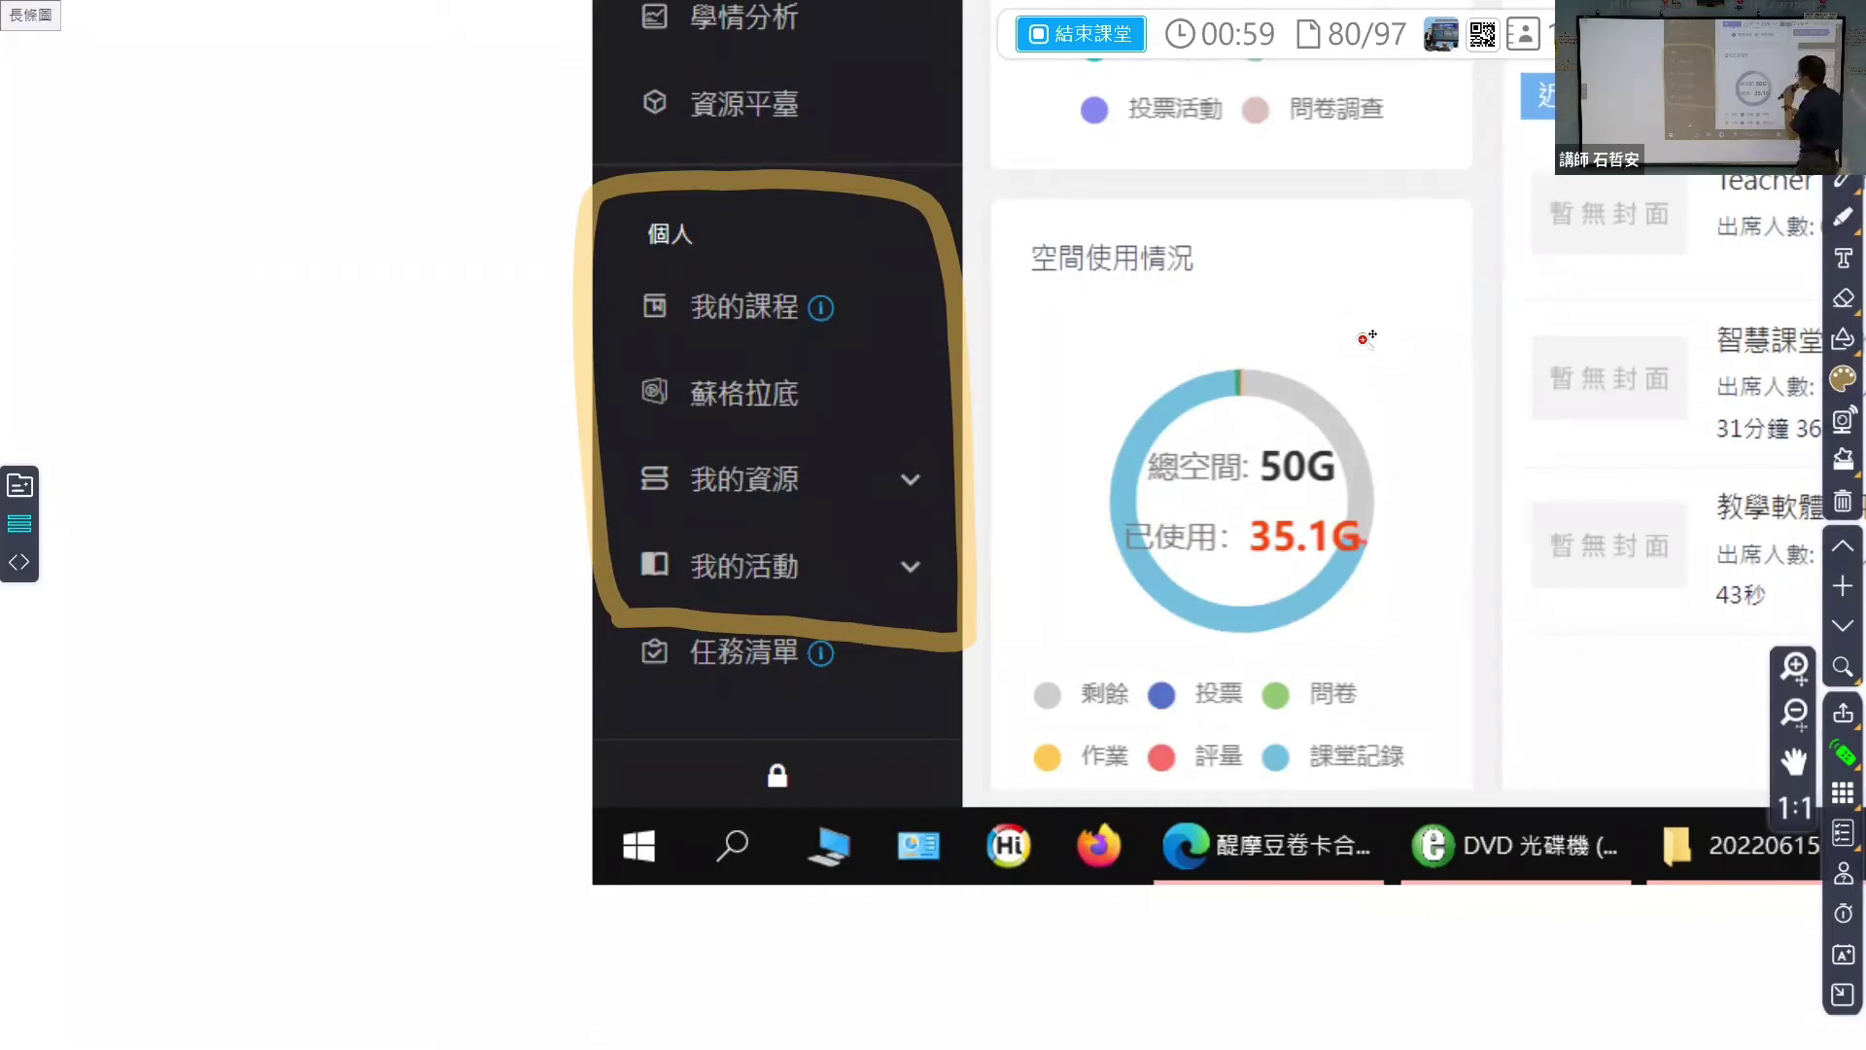
pyautogui.moveTo(766, 526); pyautogui.dragTo(611, 478)
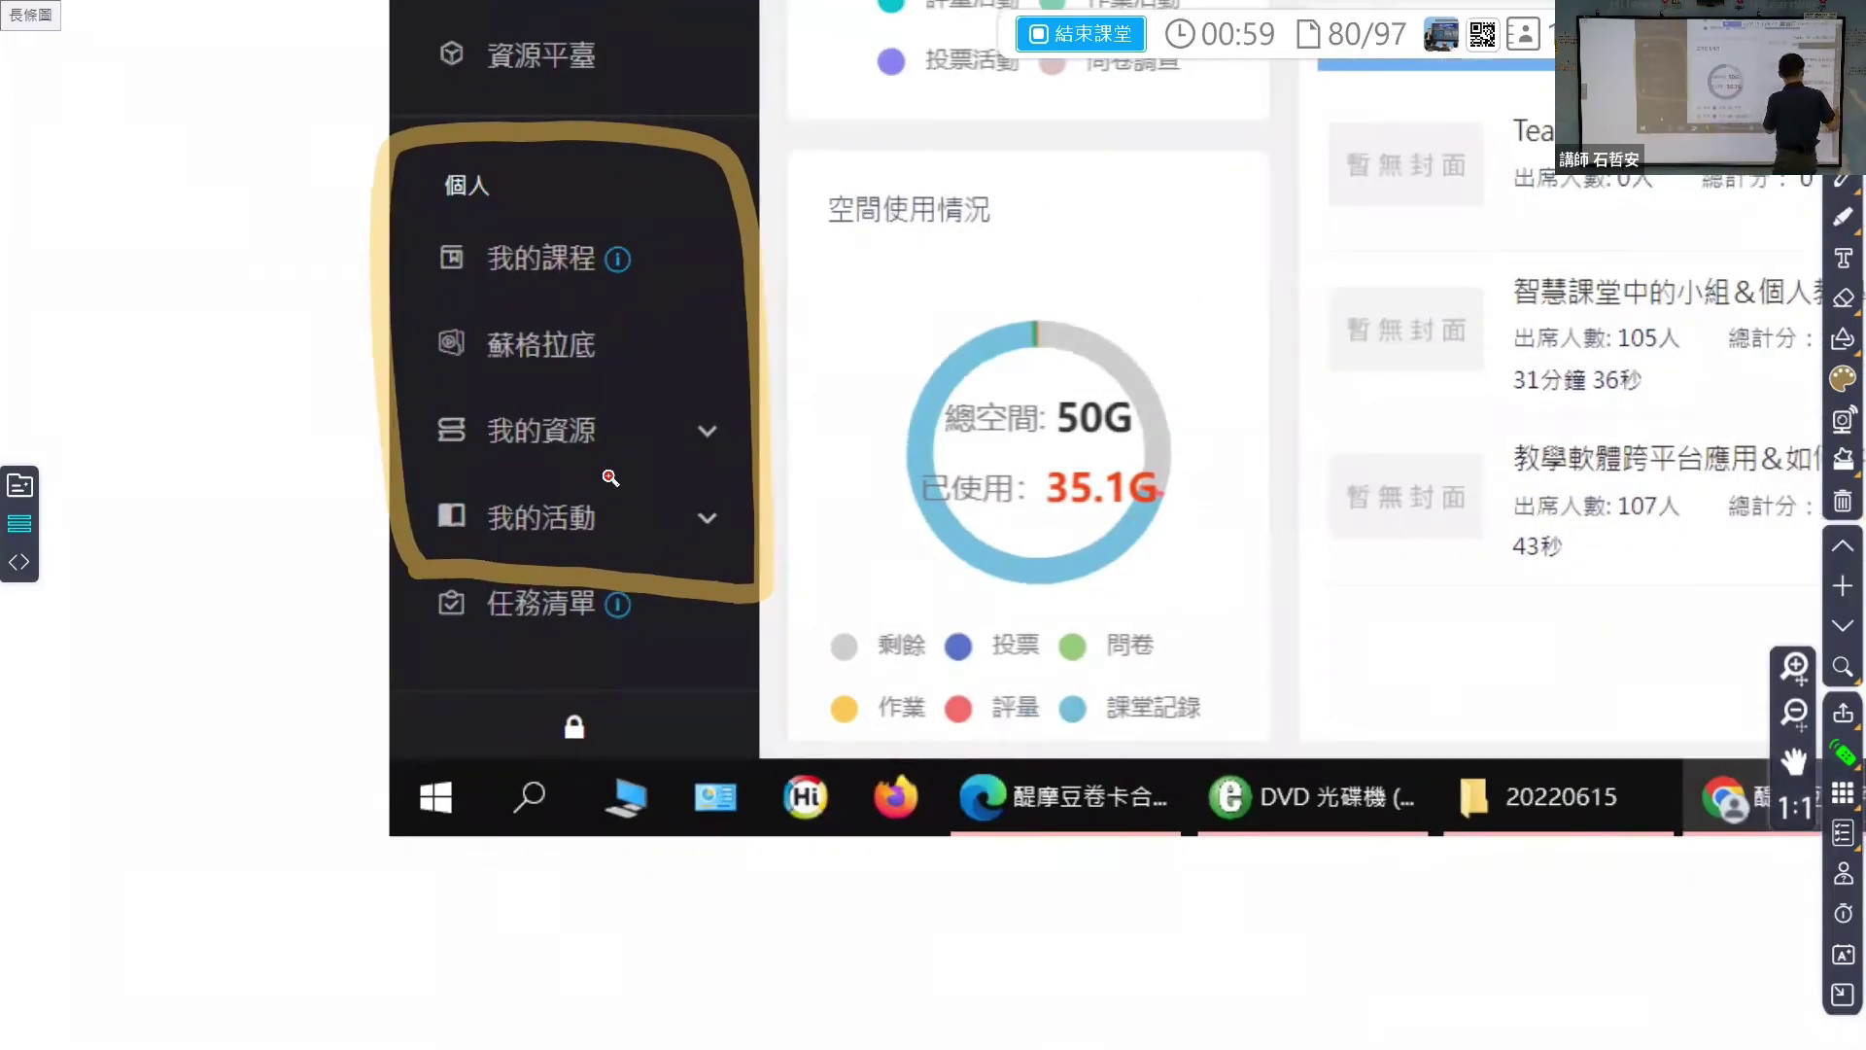
pyautogui.click(1842, 216)
pyautogui.moveTo(595, 473)
pyautogui.mouseDown()
pyautogui.moveTo(540, 490)
pyautogui.moveTo(573, 365)
pyautogui.moveTo(555, 496)
pyautogui.mouseUp()
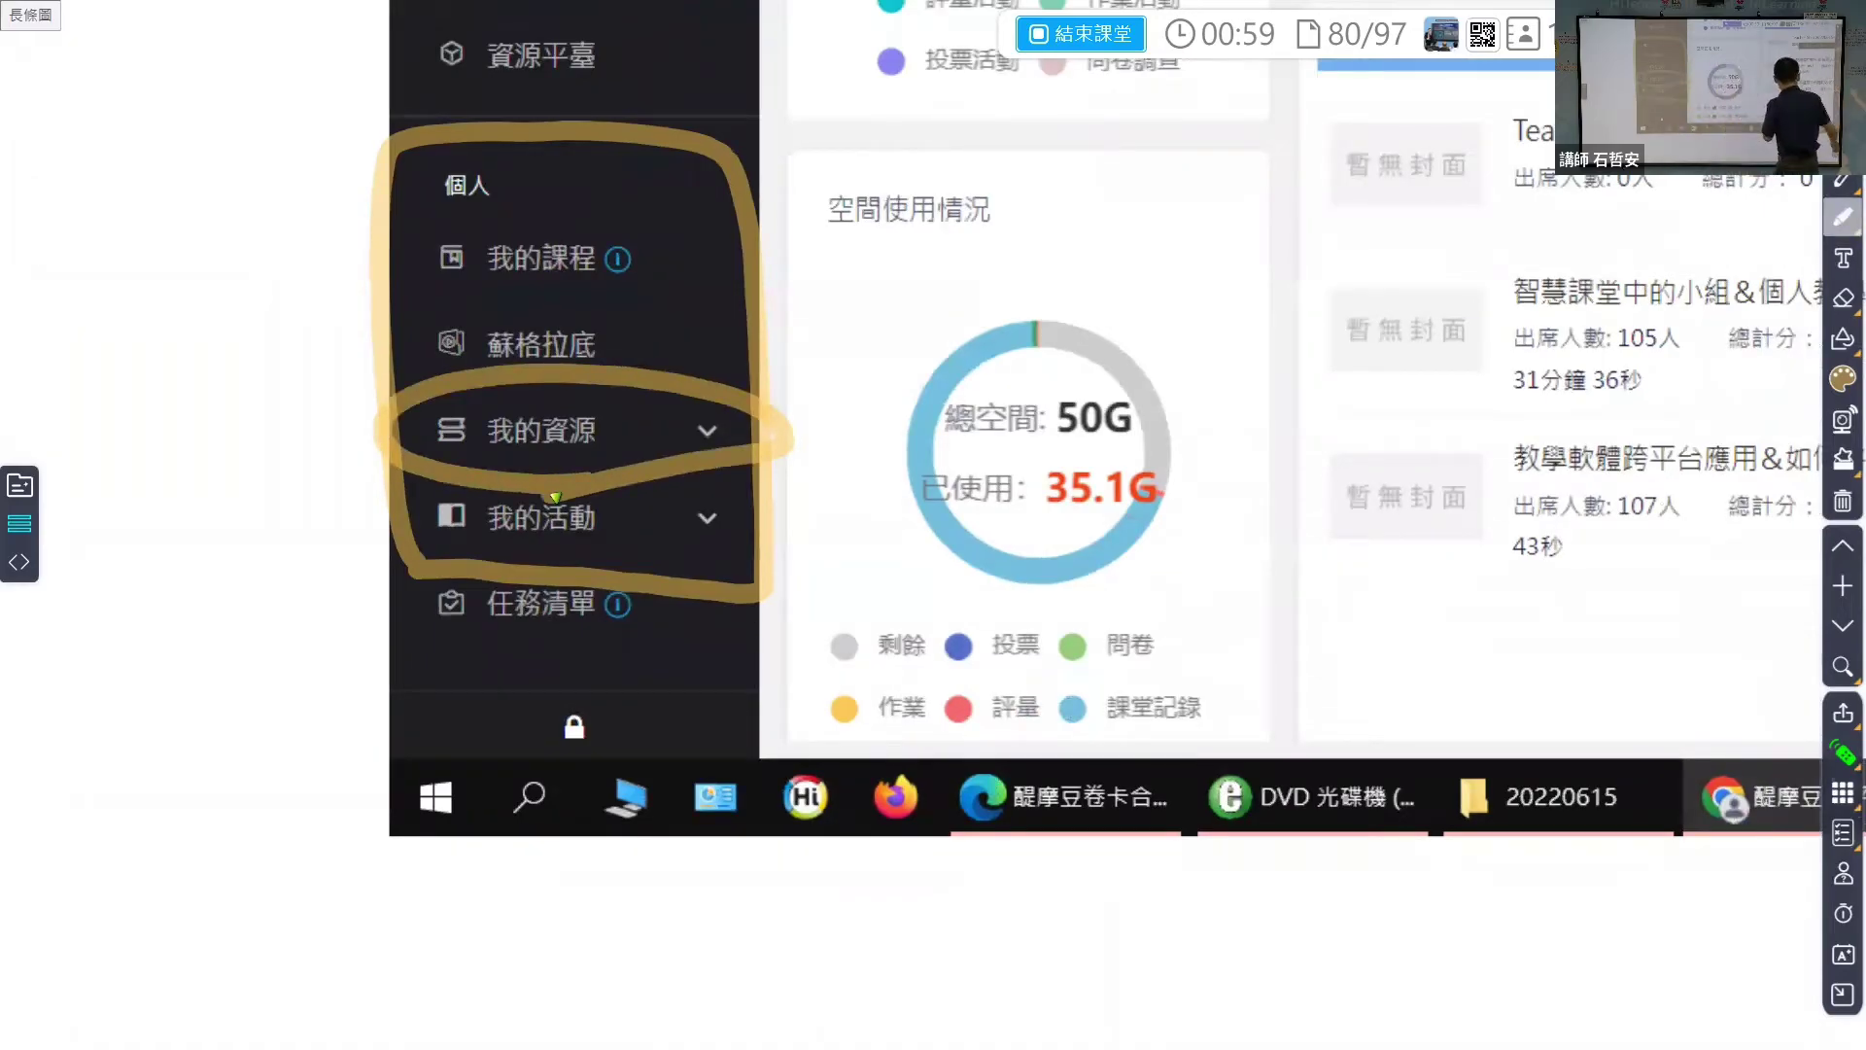
pyautogui.click(1843, 993)
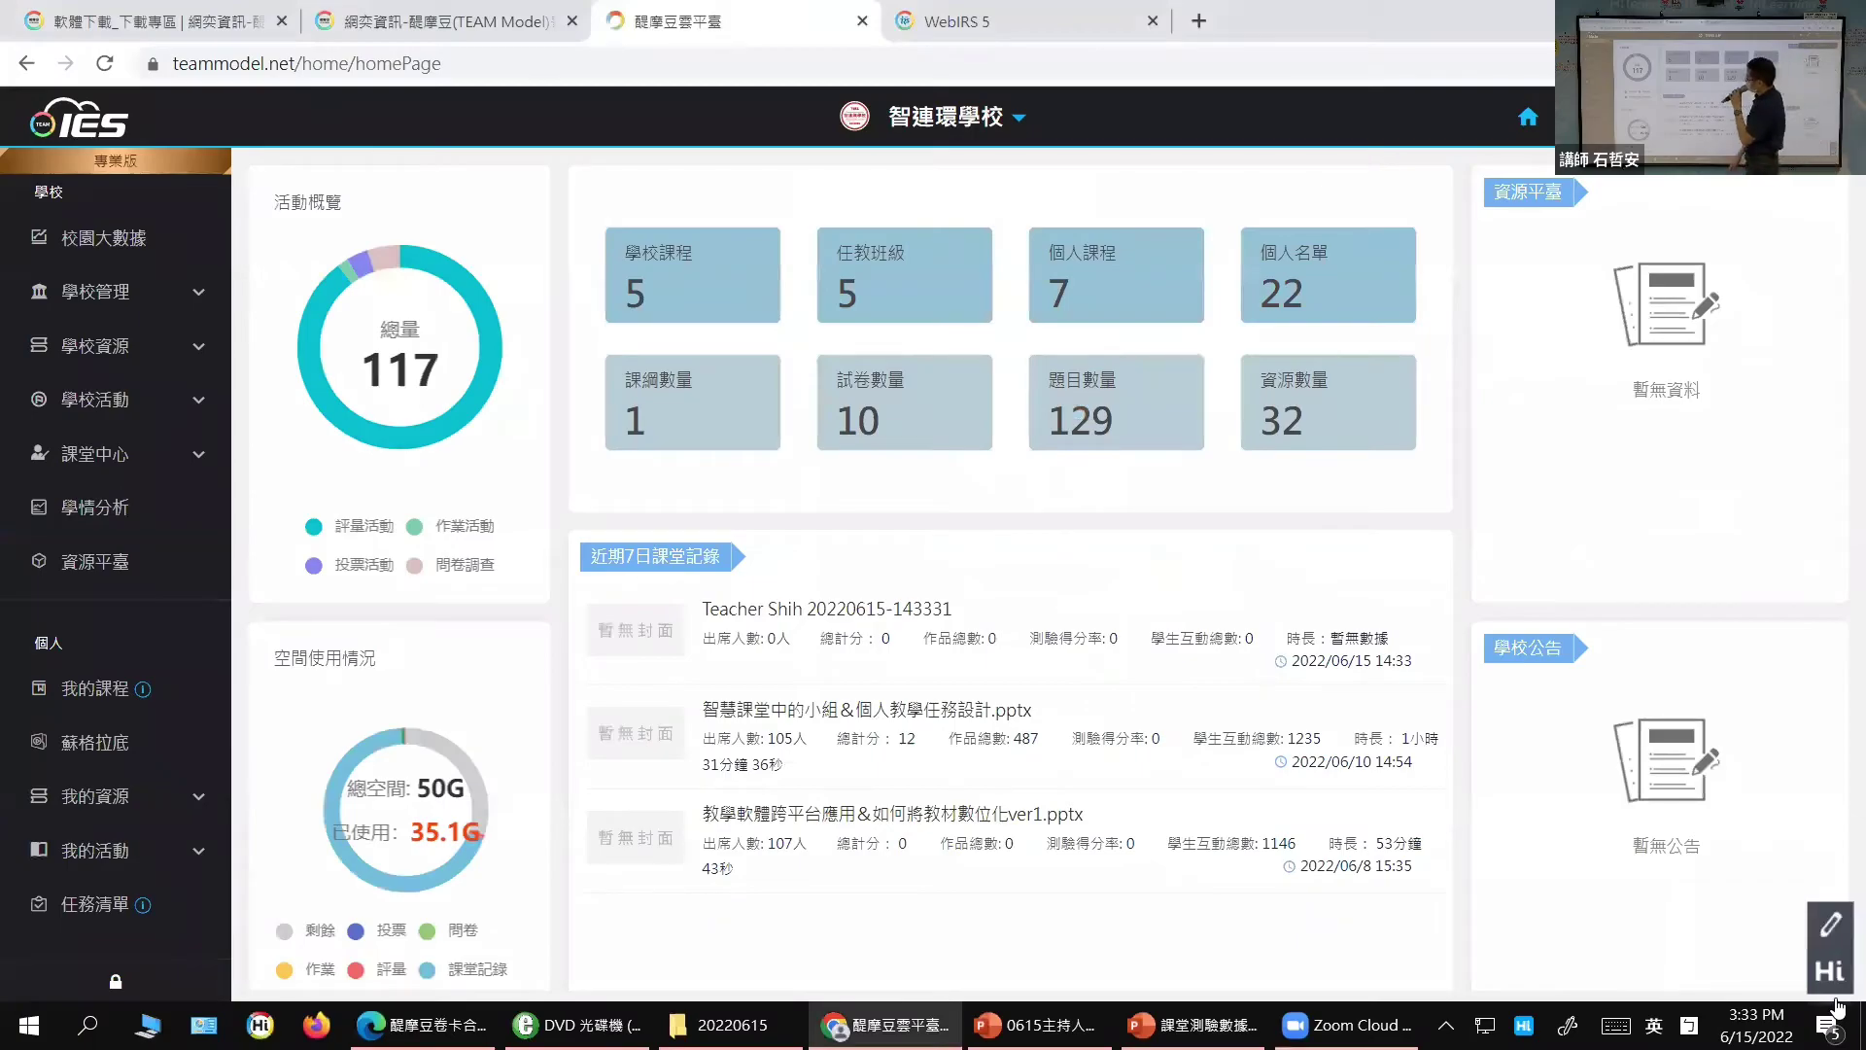
# Open the personal question bank (個人題庫) from the 我的資源 sidebar section.
pyautogui.click(95, 796)
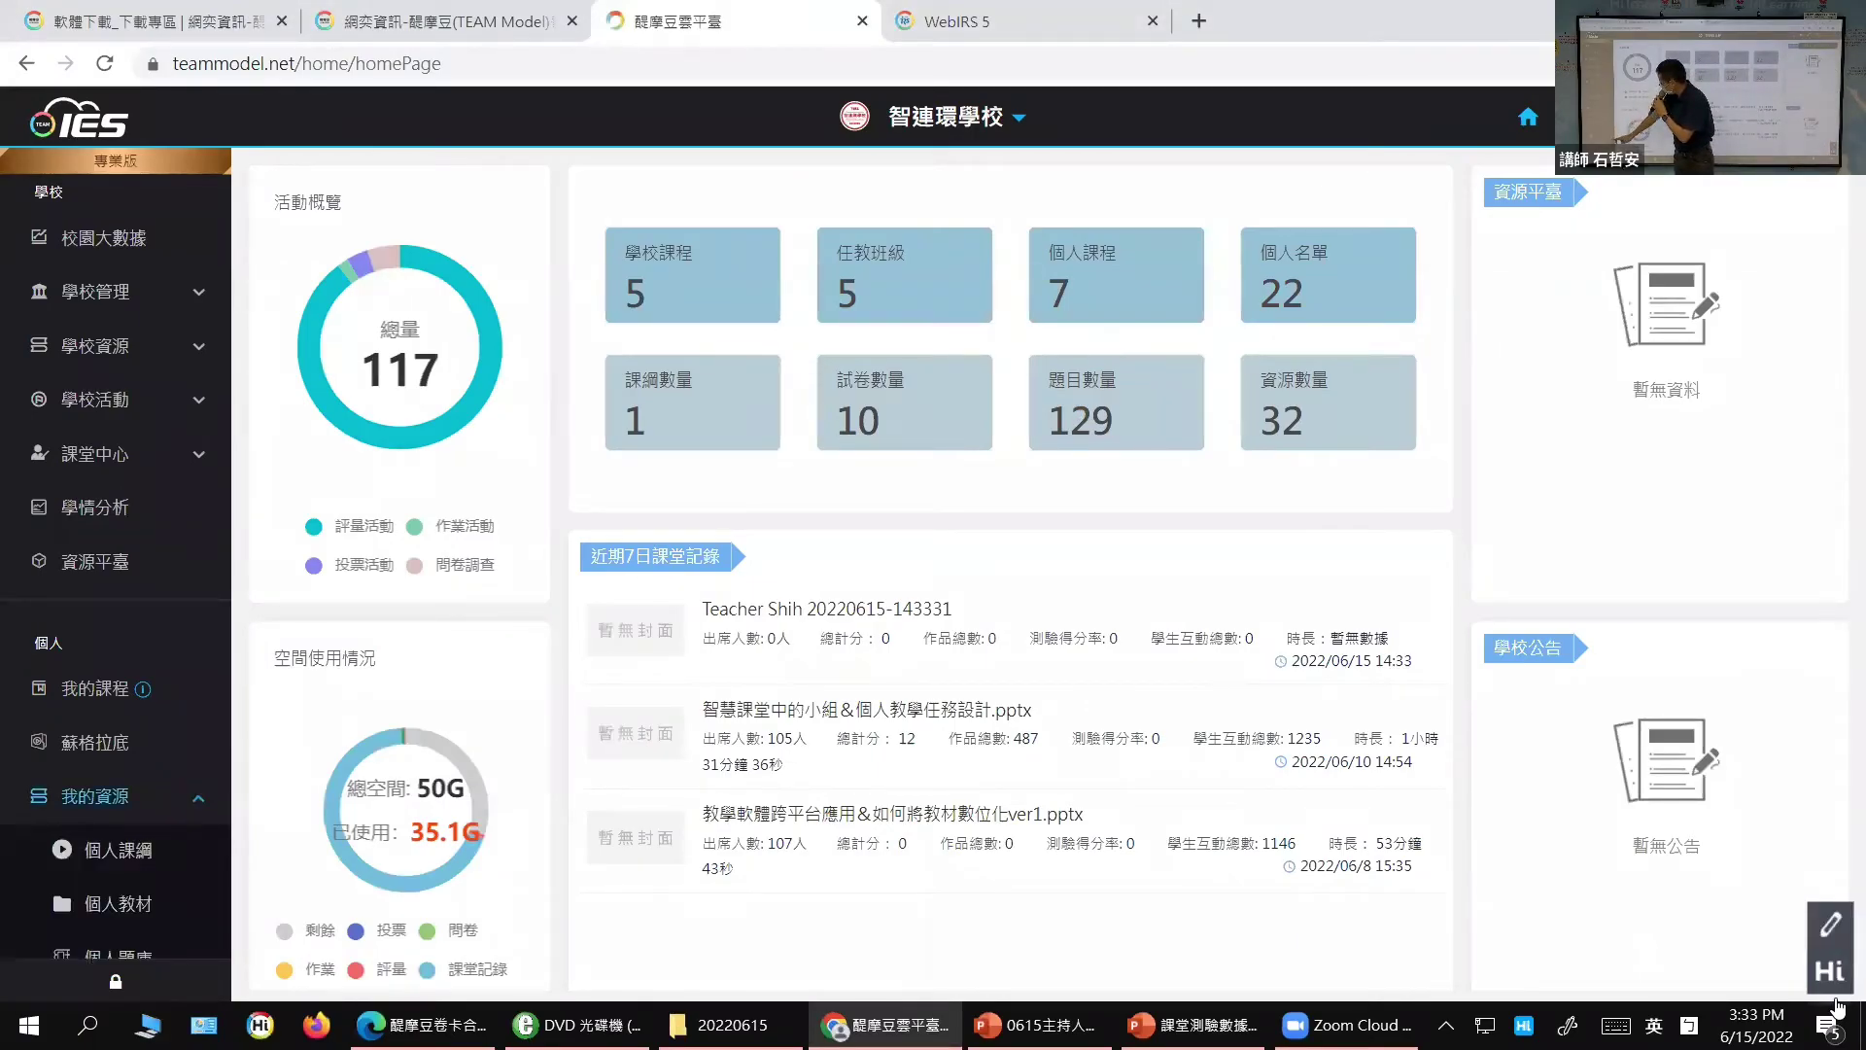
pyautogui.click(117, 850)
pyautogui.scroll(-1, 117, 777)
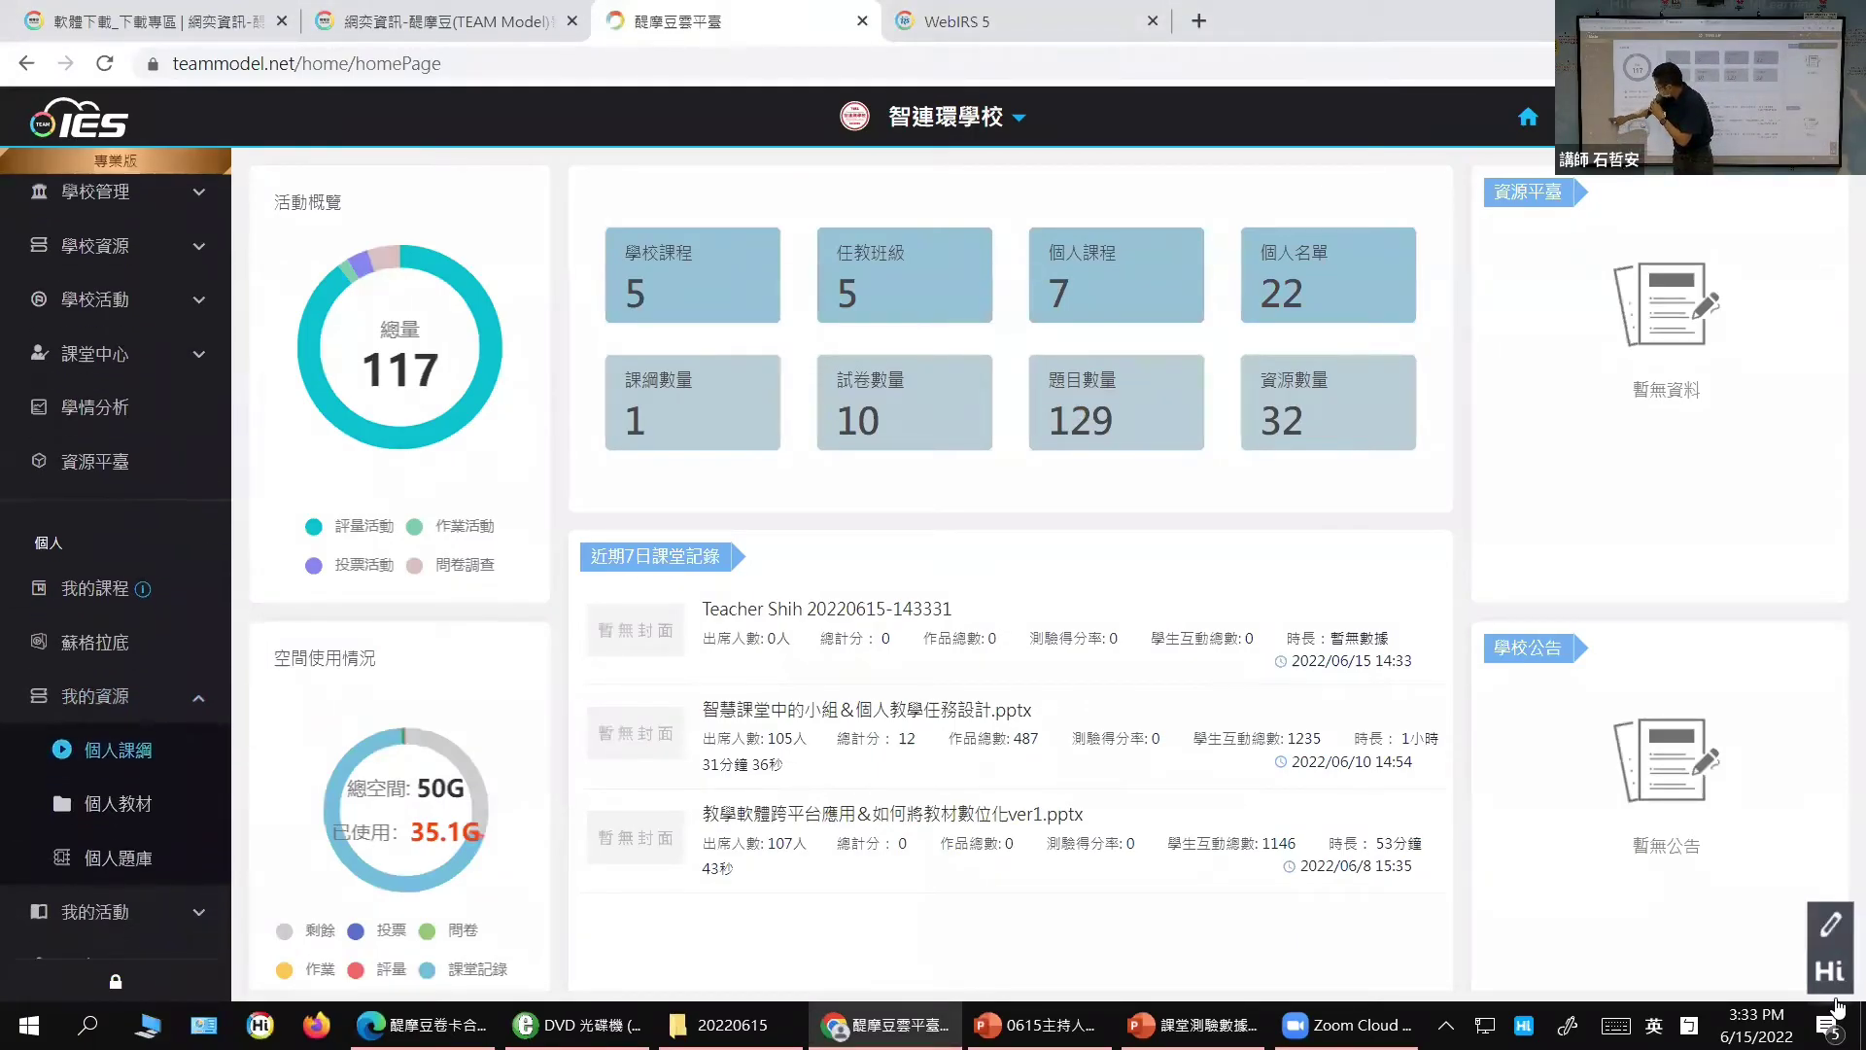
pyautogui.scroll(-1, 116, 583)
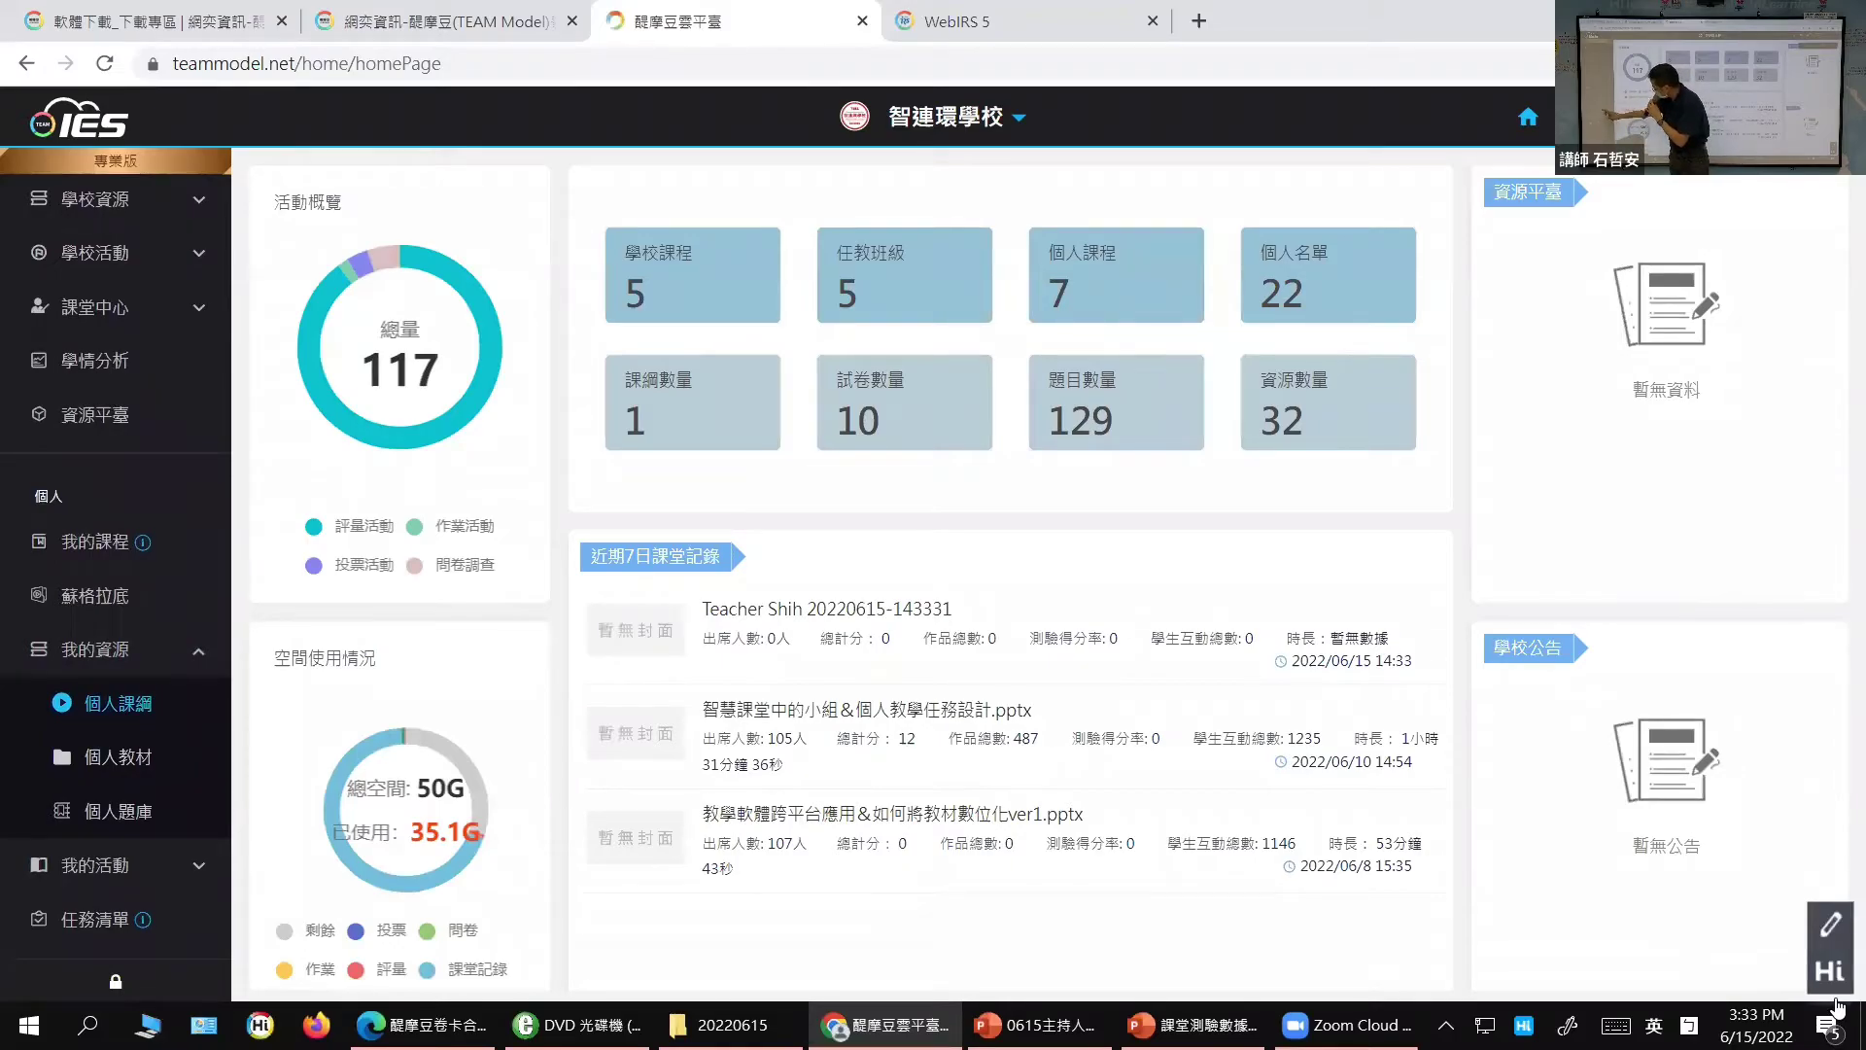
pyautogui.click(118, 810)
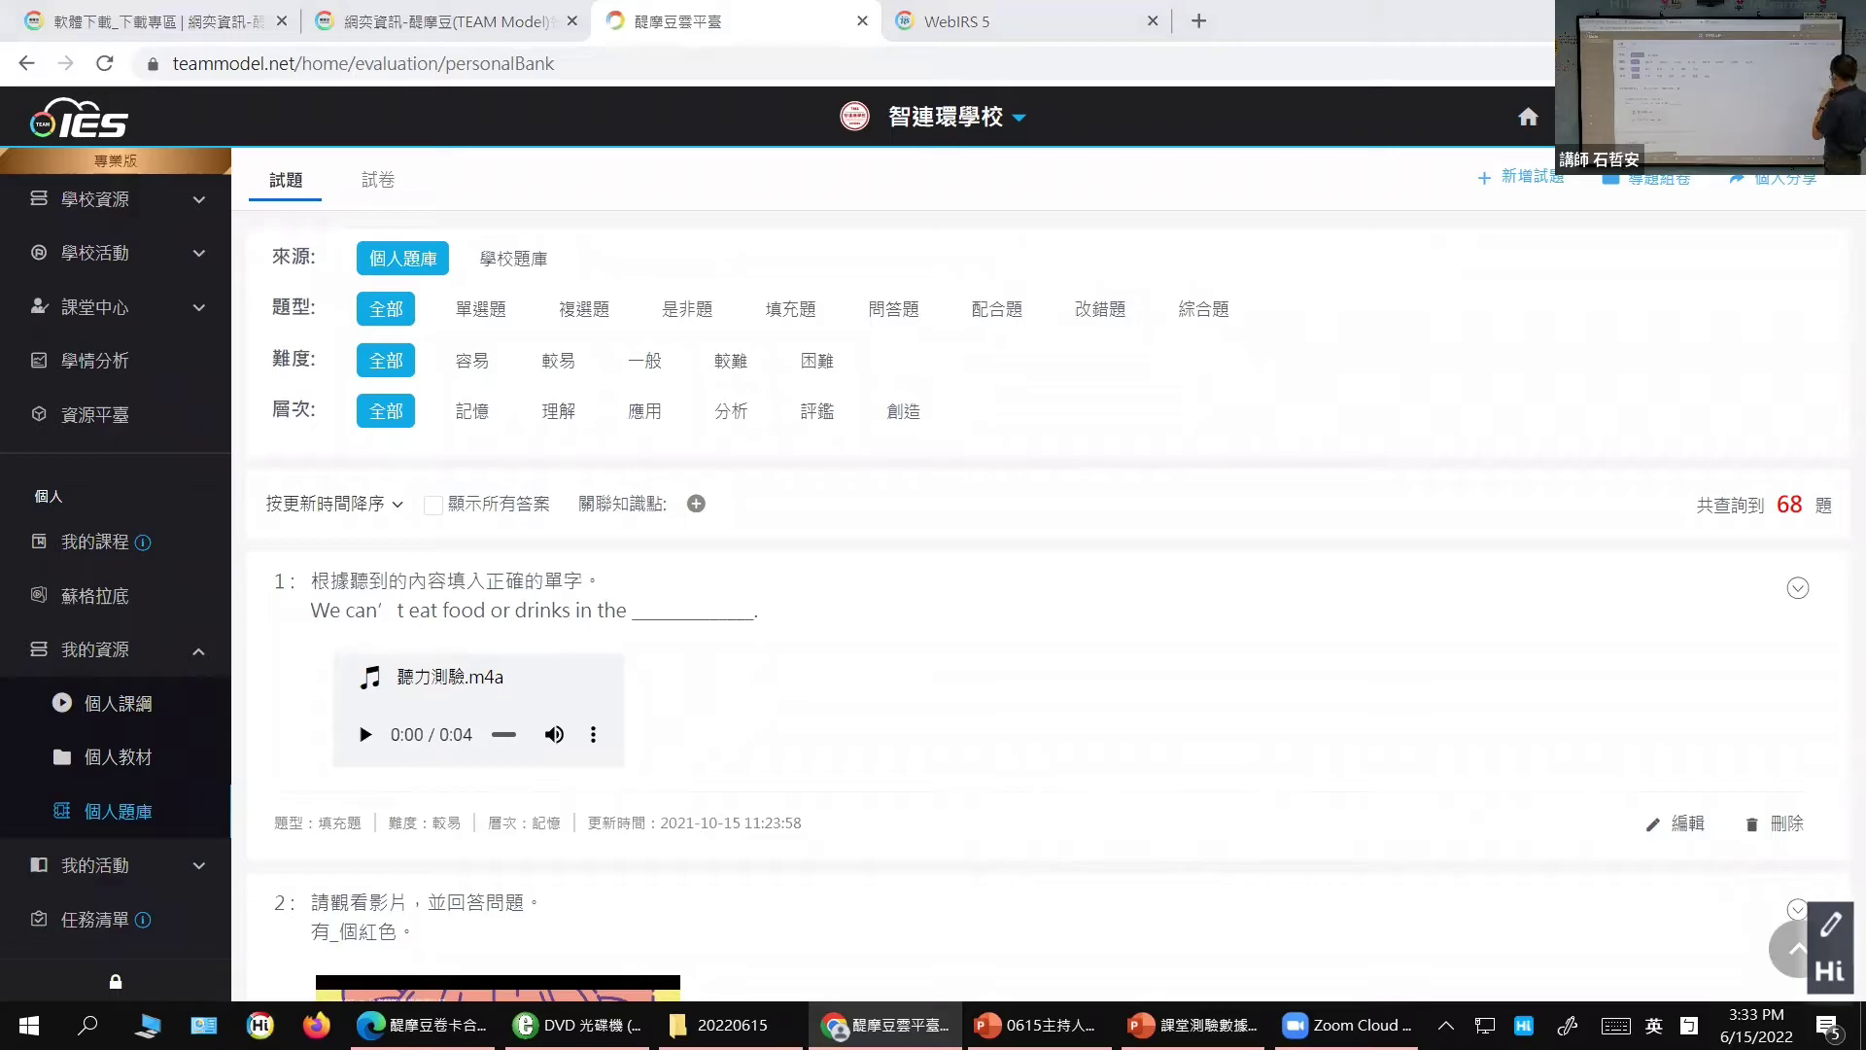
# Mark the 新增試題 button with arrows, then start a new personal question.
pyautogui.moveTo(1474, 342); pyautogui.dragTo(1526, 189)
pyautogui.moveTo(1463, 254)
pyautogui.mouseDown()
pyautogui.moveTo(1525, 190)
pyautogui.moveTo(1558, 236)
pyautogui.mouseUp()
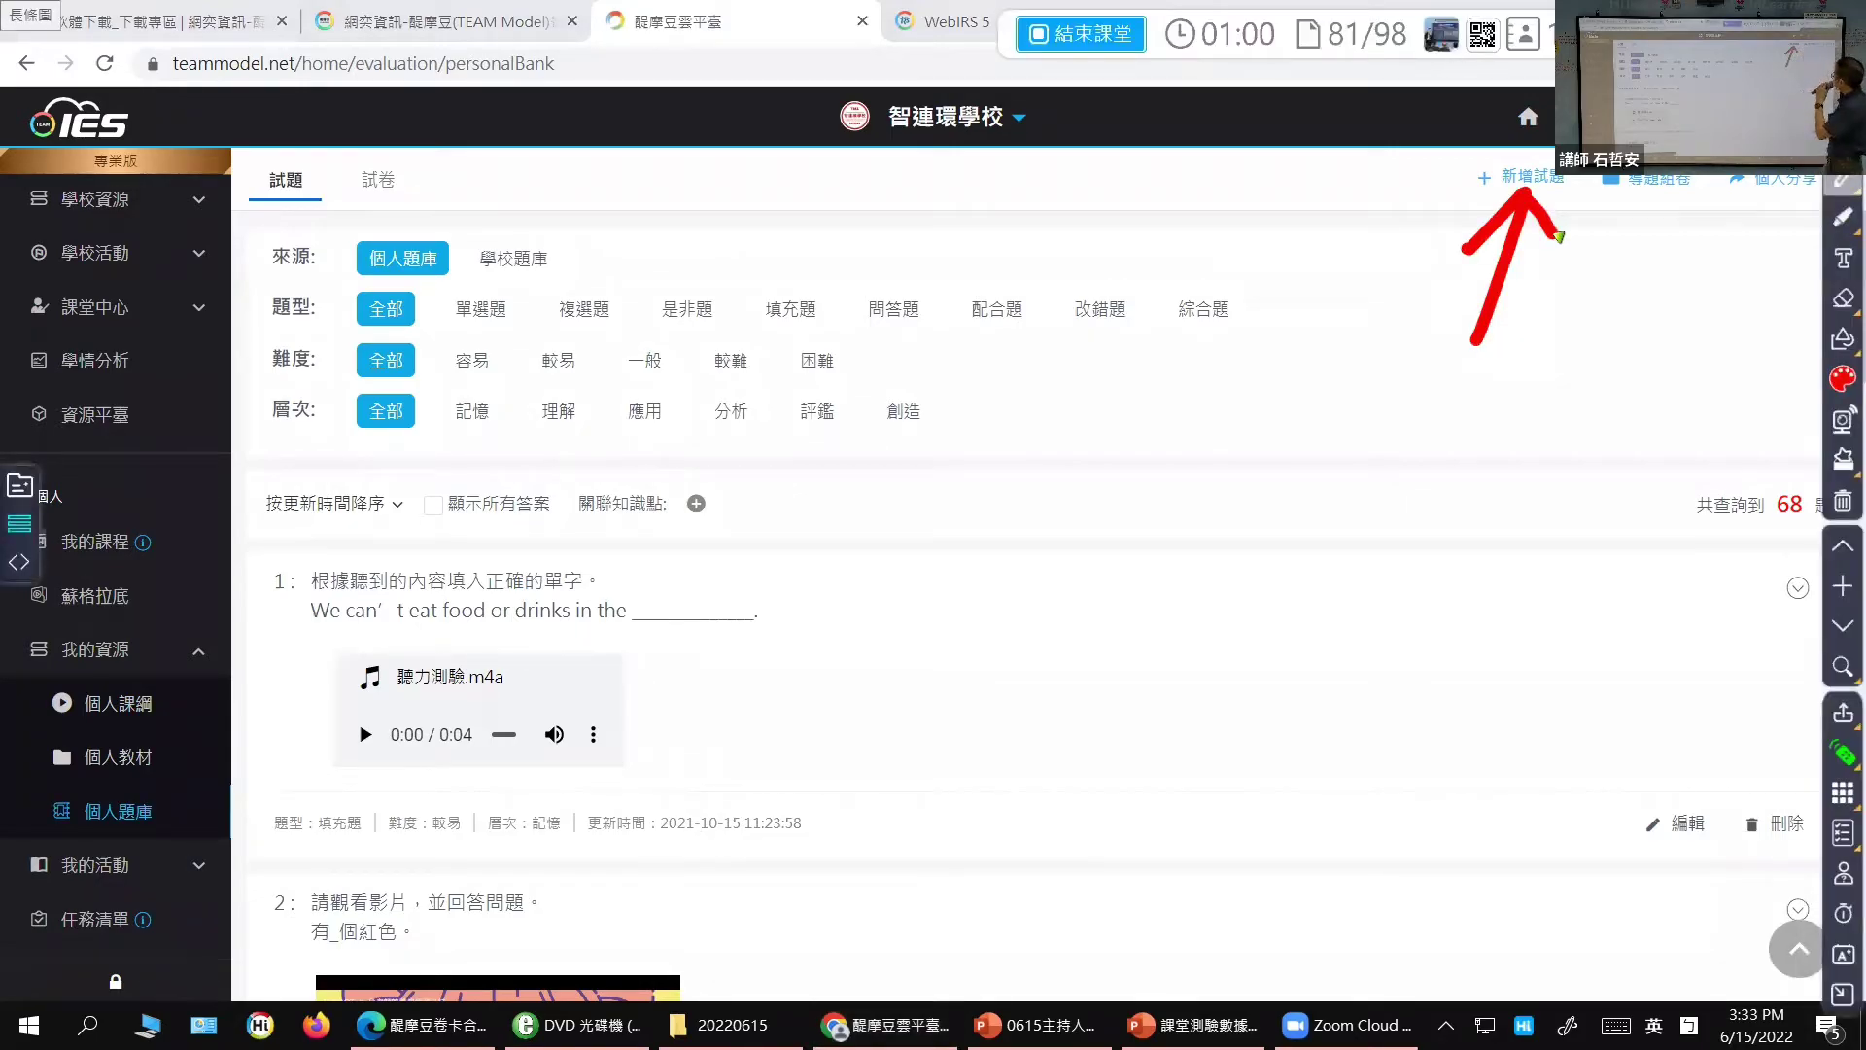
pyautogui.click(1842, 992)
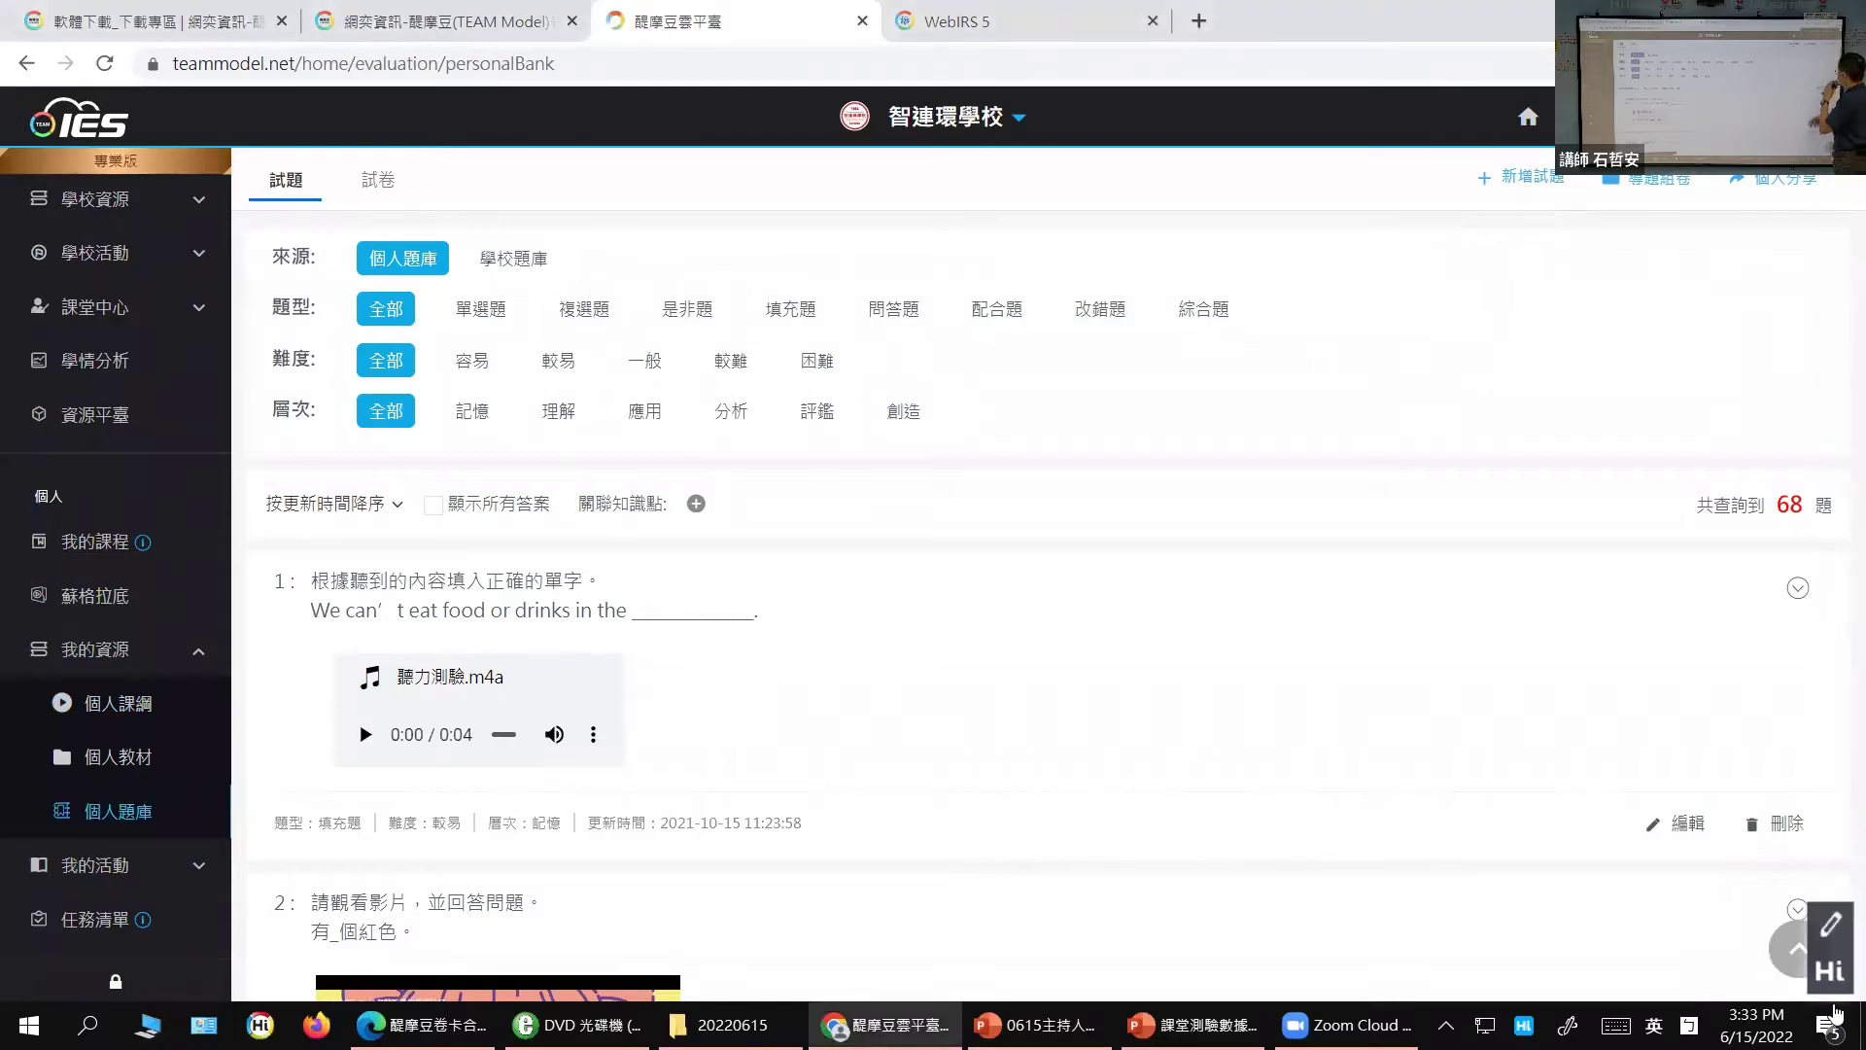
pyautogui.click(1521, 176)
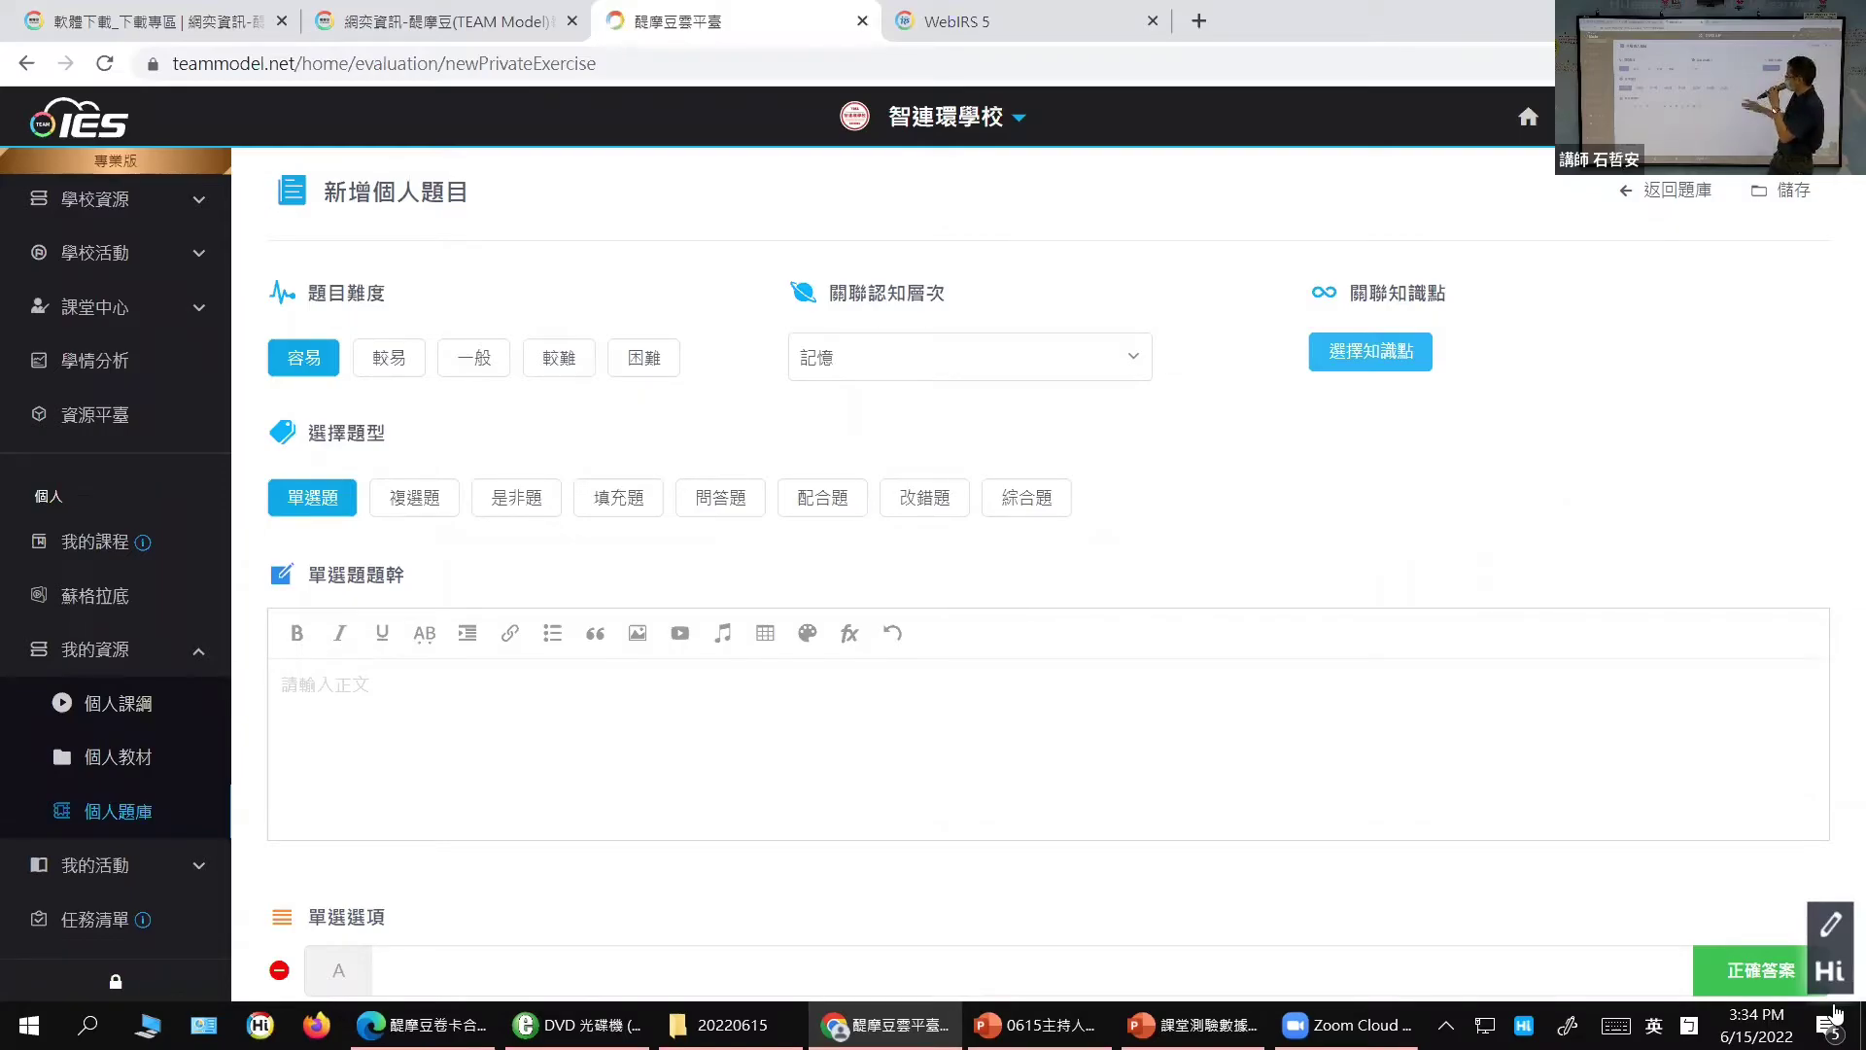
# Scroll through the blank question form and try attaching audio to the question stem.
pyautogui.scroll(-4, 1047, 583)
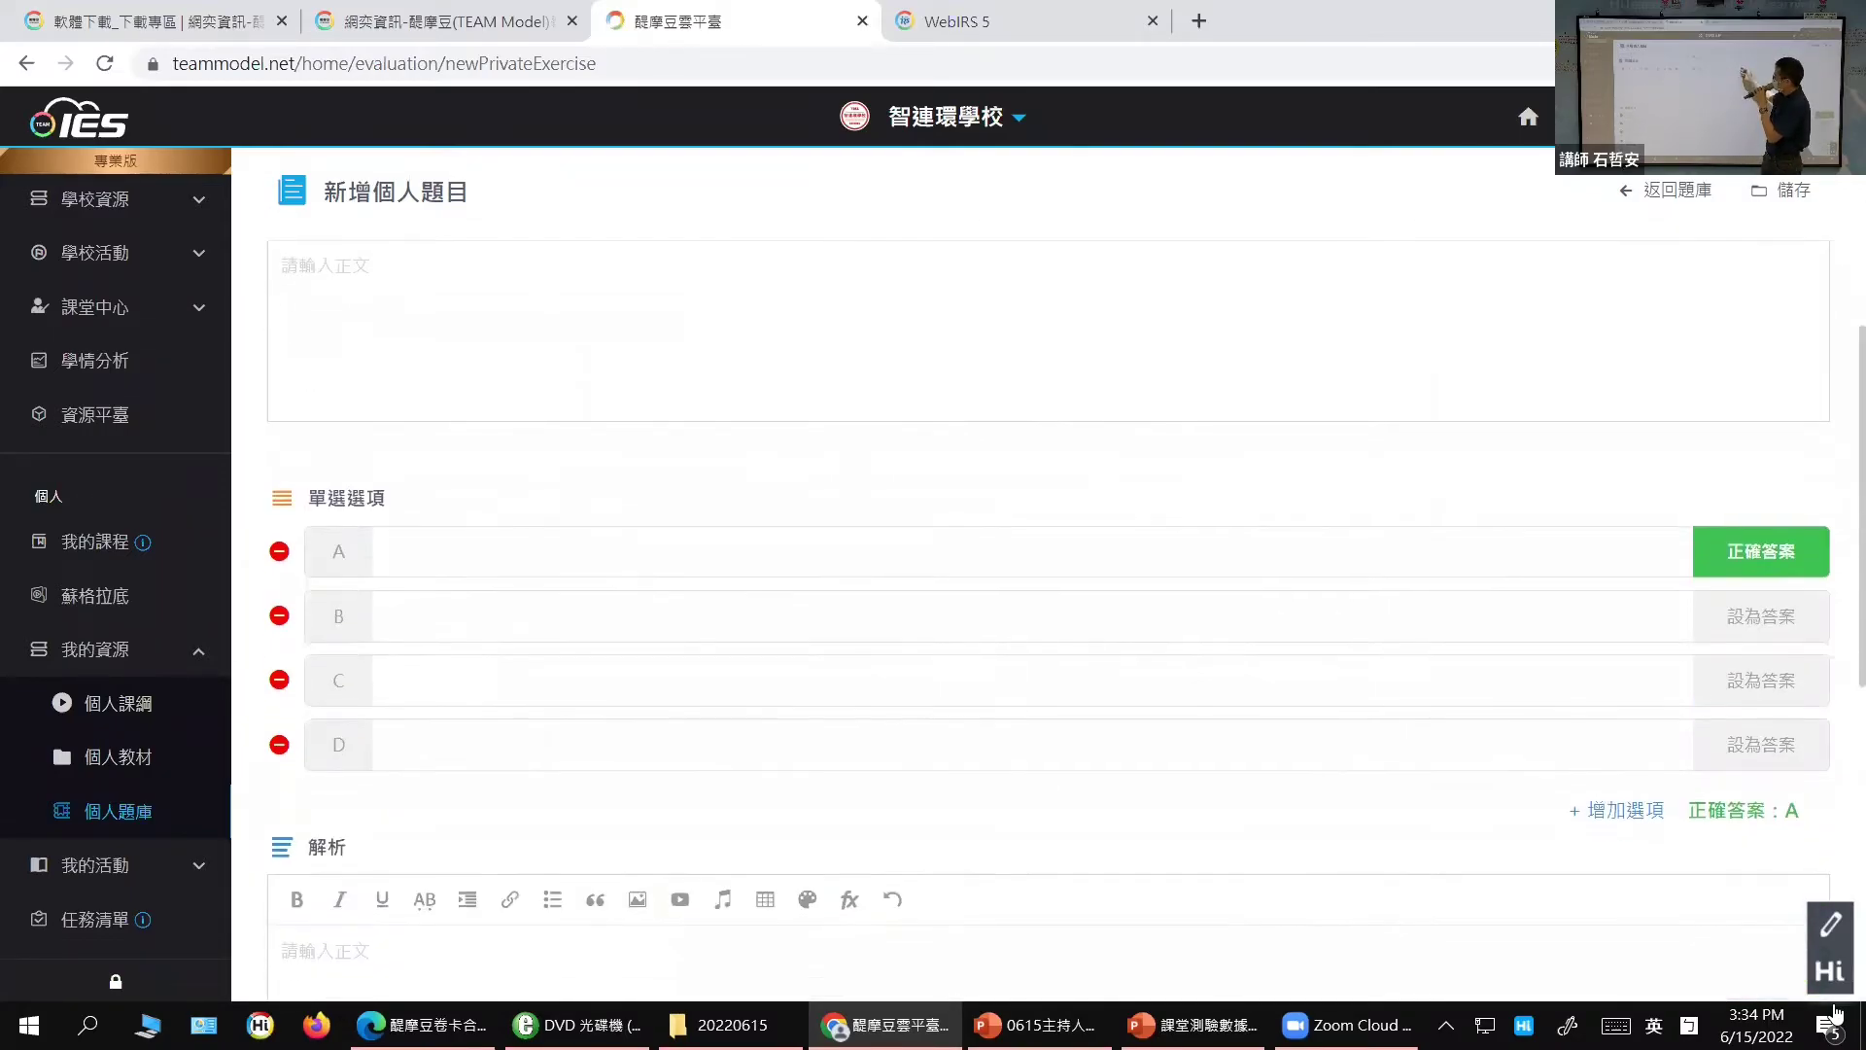
pyautogui.scroll(2, 1048, 583)
pyautogui.scroll(-3, 1047, 583)
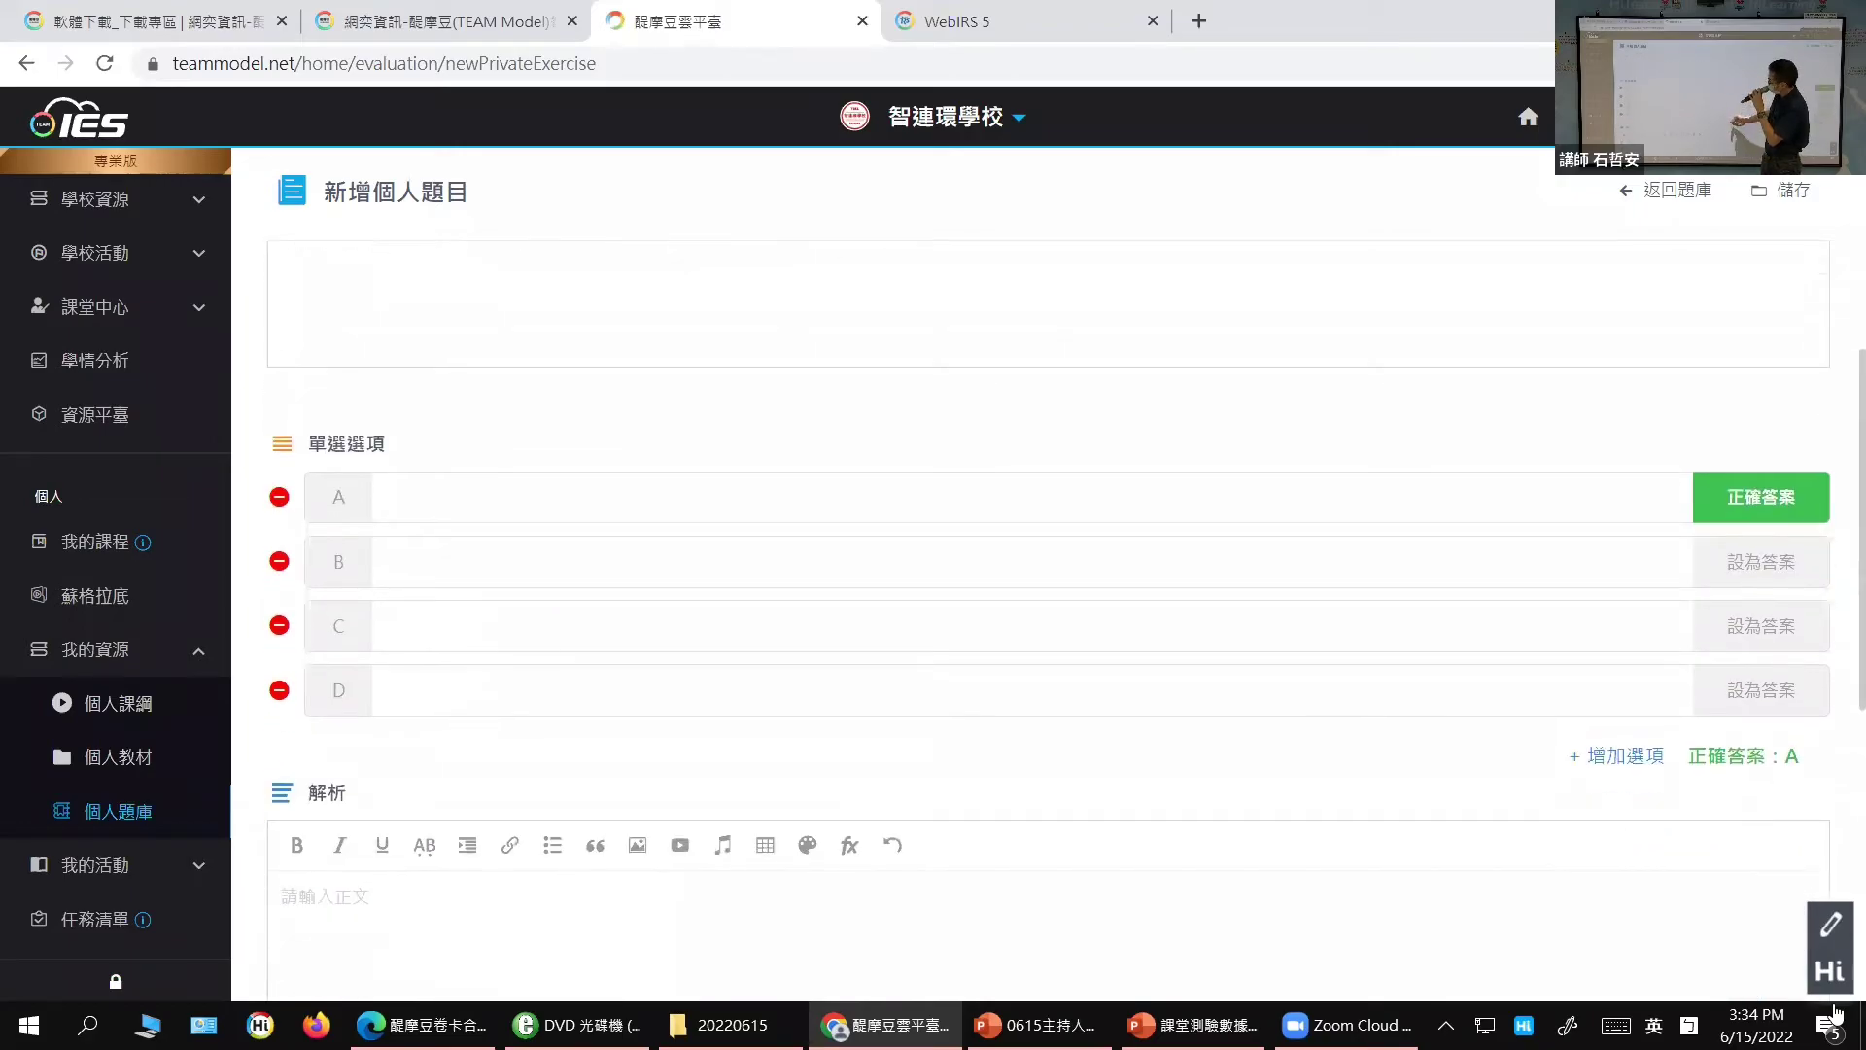
pyautogui.scroll(-3, 1048, 583)
pyautogui.scroll(-2, 1048, 583)
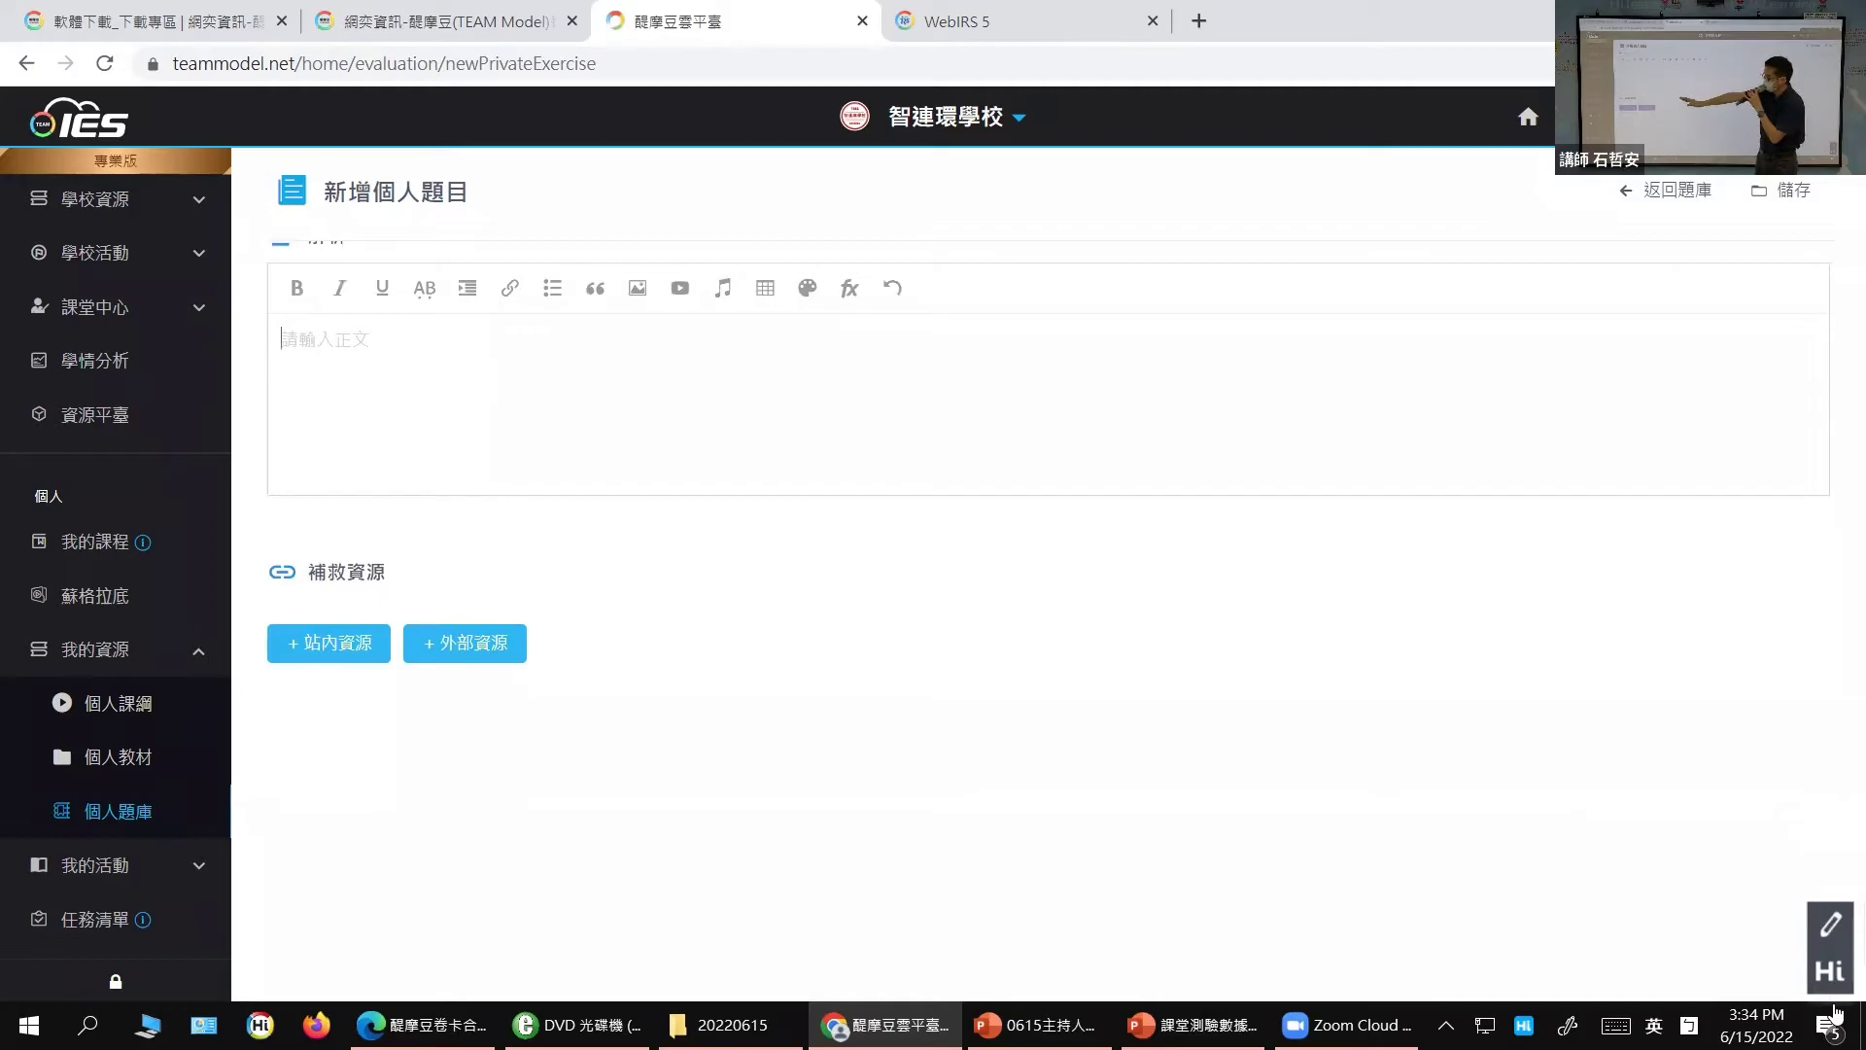
pyautogui.scroll(6, 1048, 584)
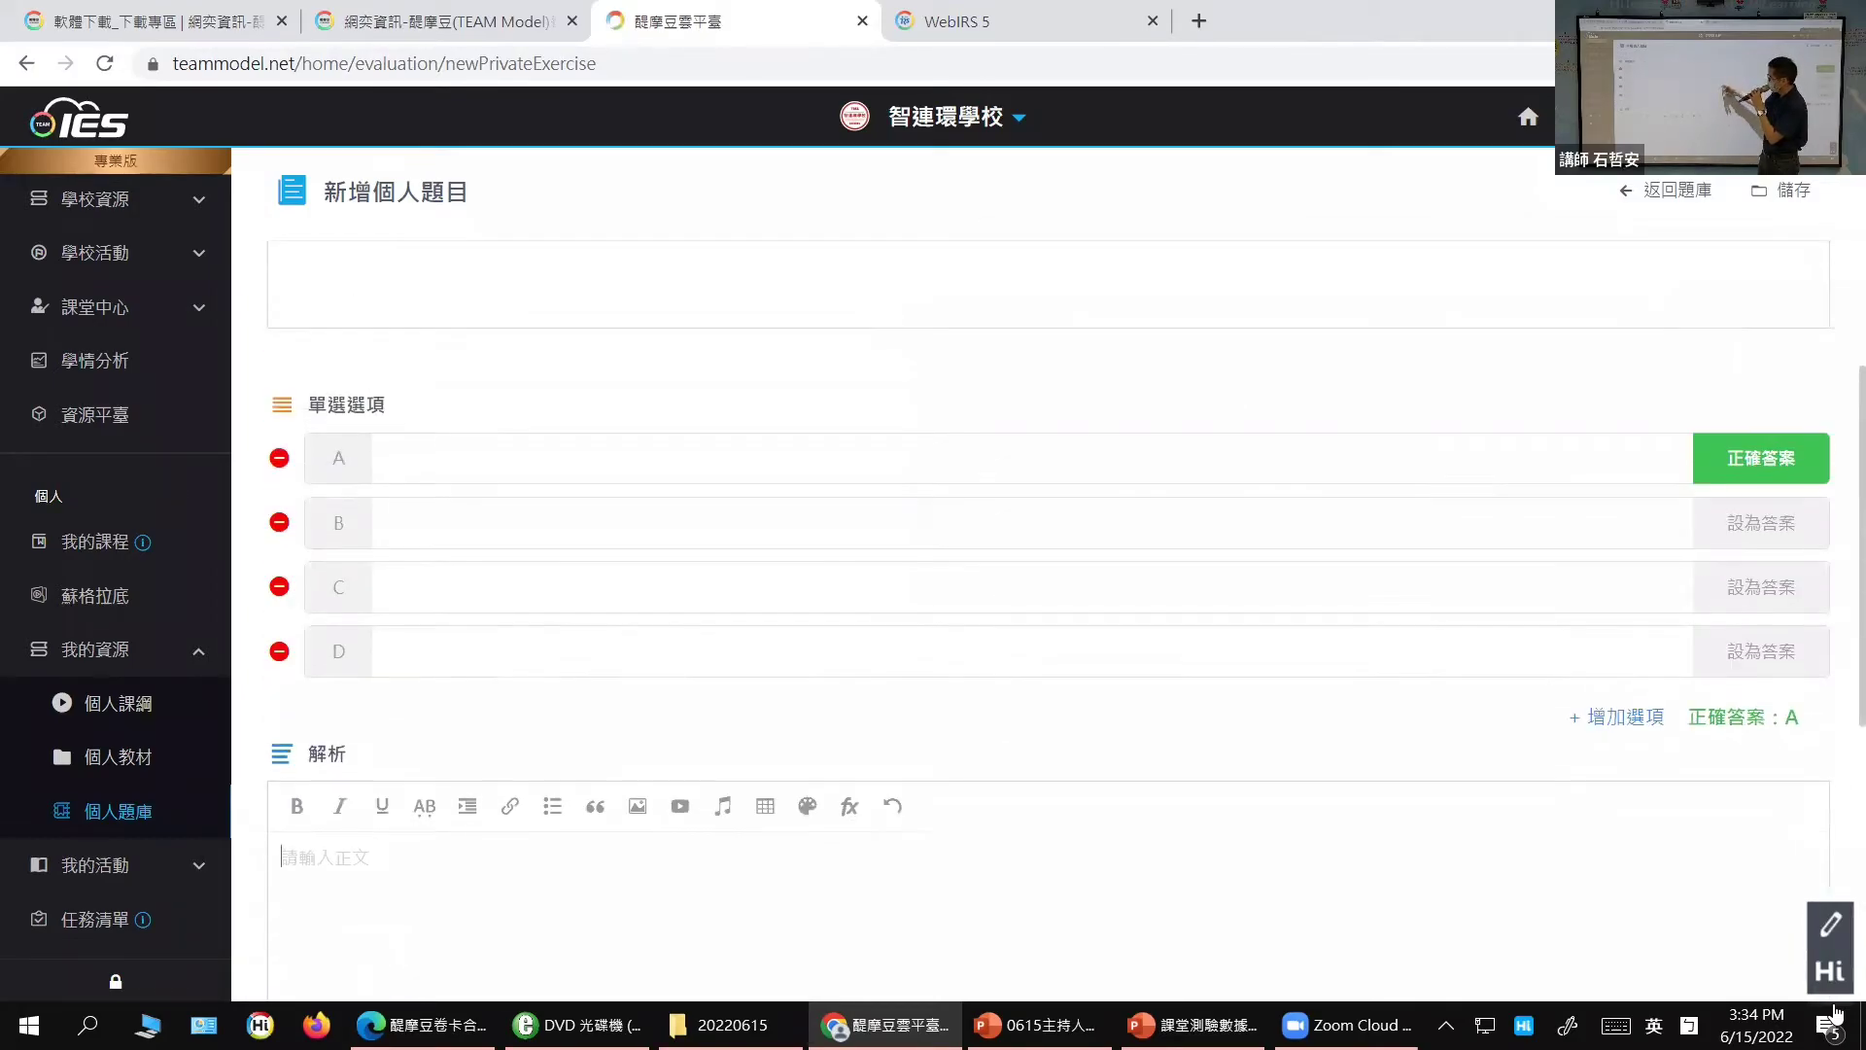
pyautogui.scroll(1, 1048, 583)
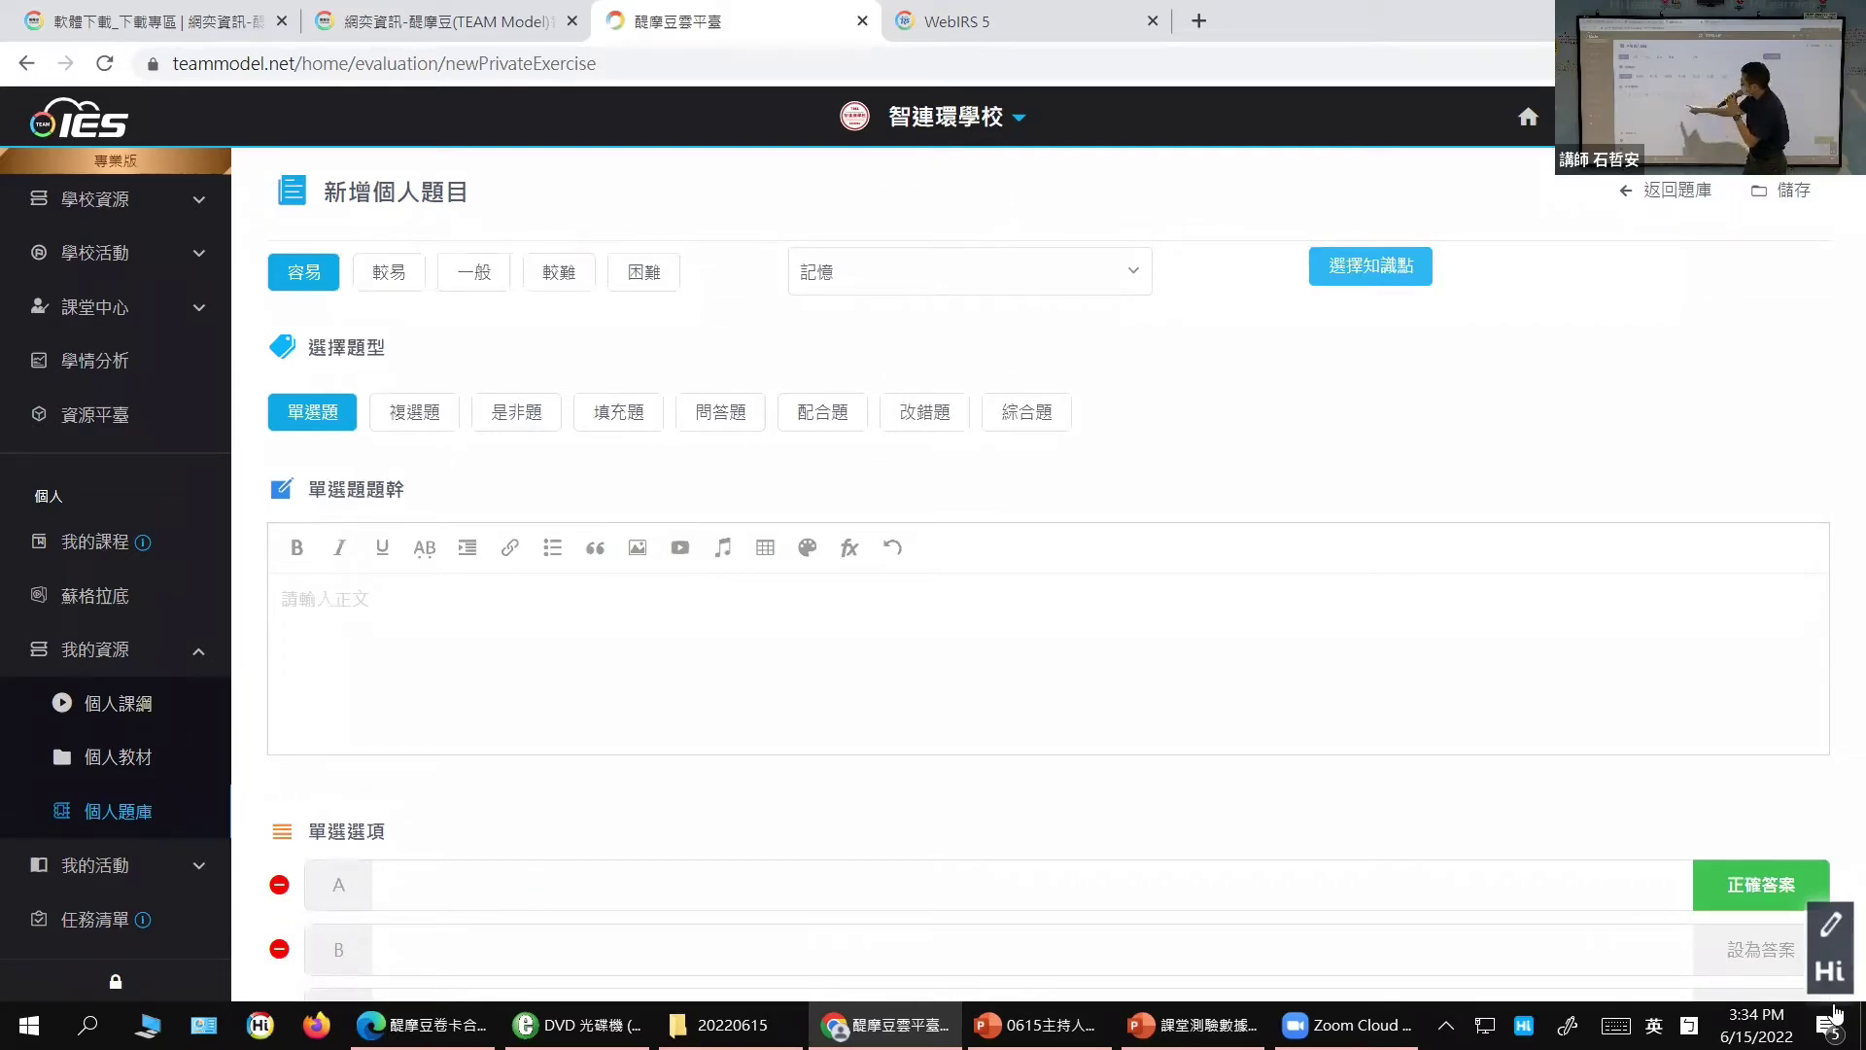
pyautogui.click(722, 547)
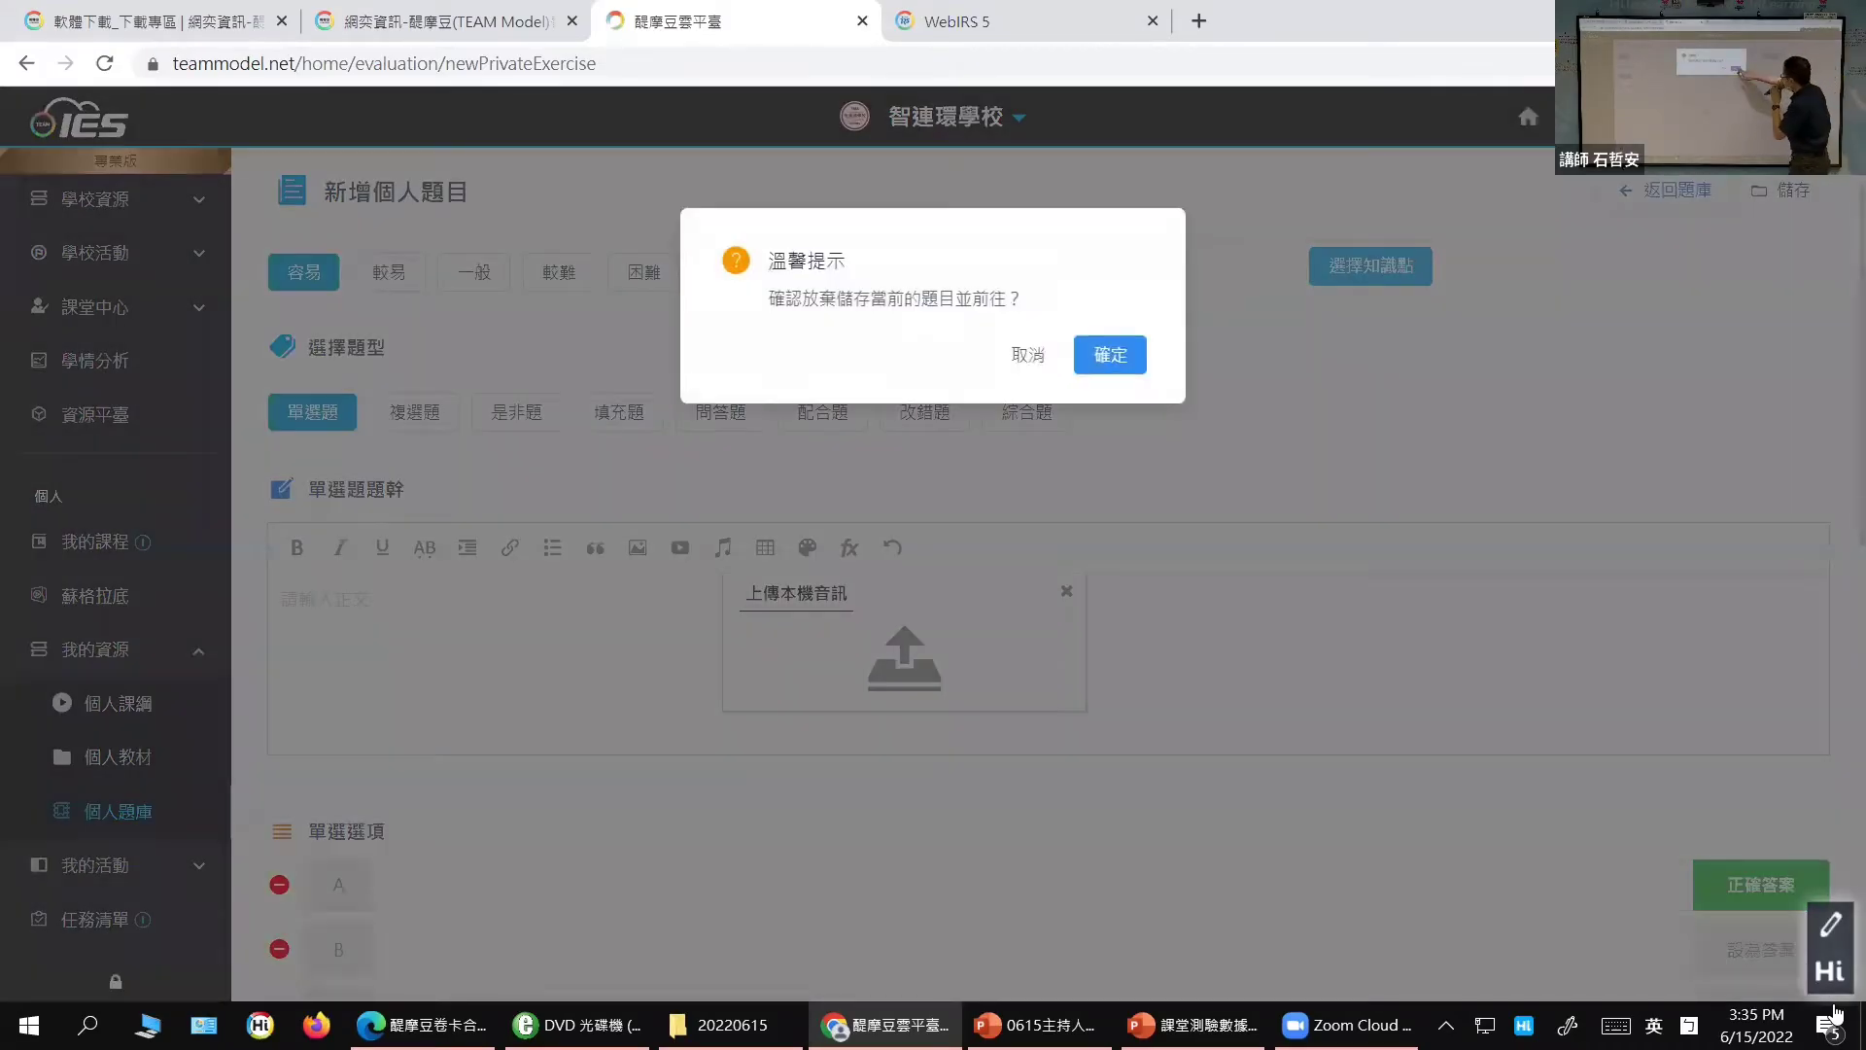
# Confirm discarding the draft and underline 智慧組卷 and 挑題組卷 in red on the paper list.
pyautogui.press('Return')
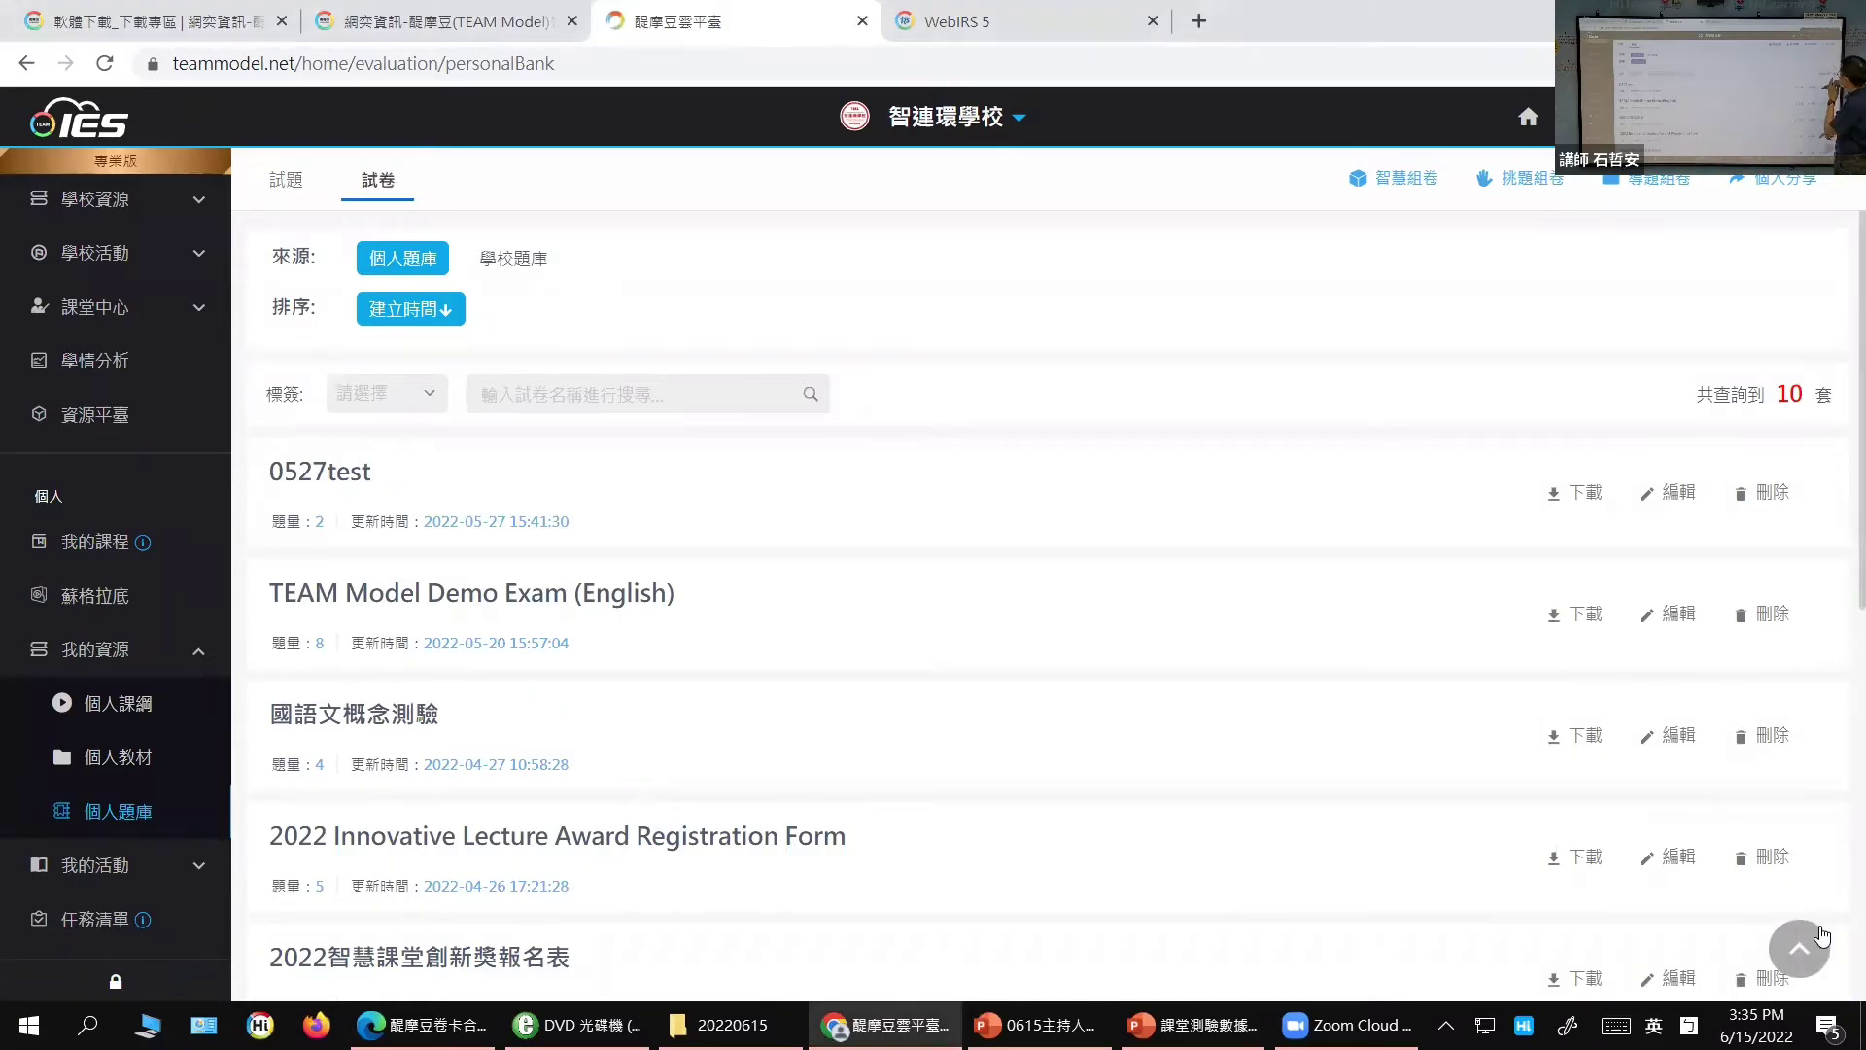
pyautogui.moveTo(1302, 199); pyautogui.dragTo(1712, 231)
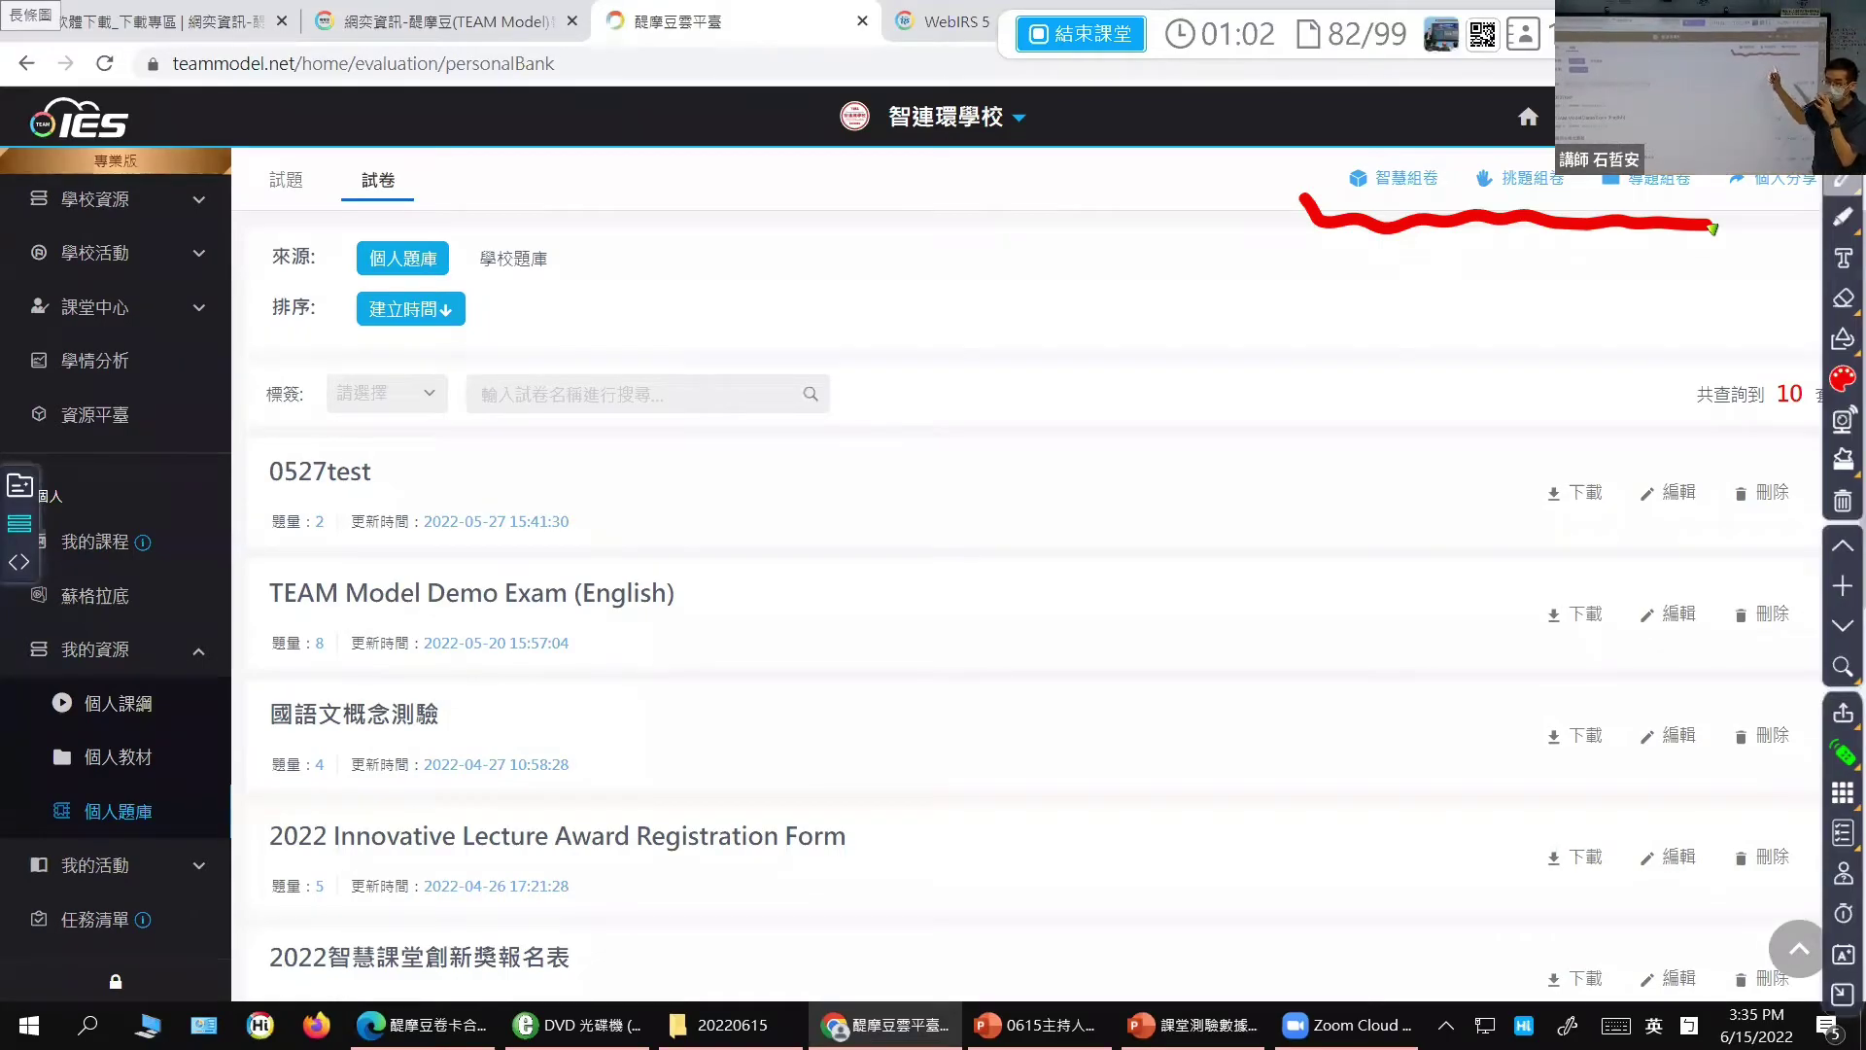
# Add the listening fill-in, Mickey Mouse and Tokyo Olympics questions to a hand-picked paper.
pyautogui.click(1842, 994)
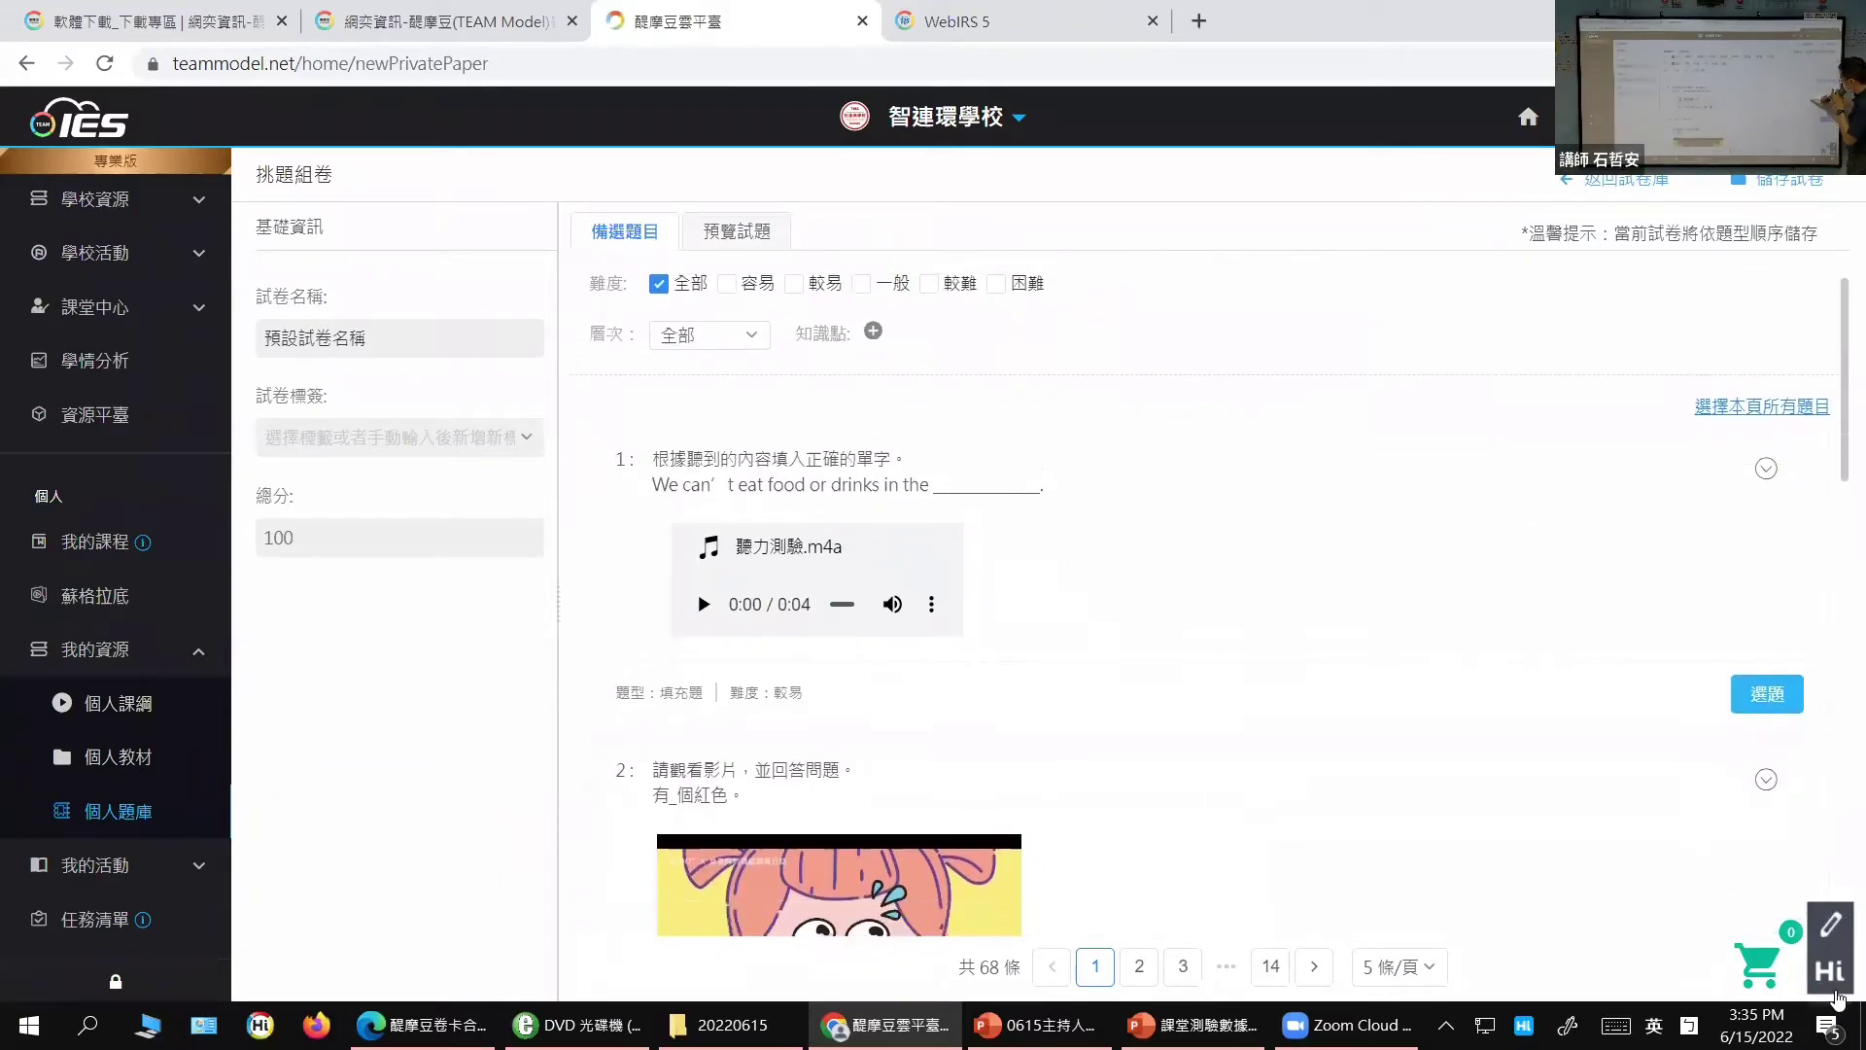
pyautogui.click(1767, 693)
pyautogui.scroll(-8, 1225, 593)
pyautogui.click(1767, 680)
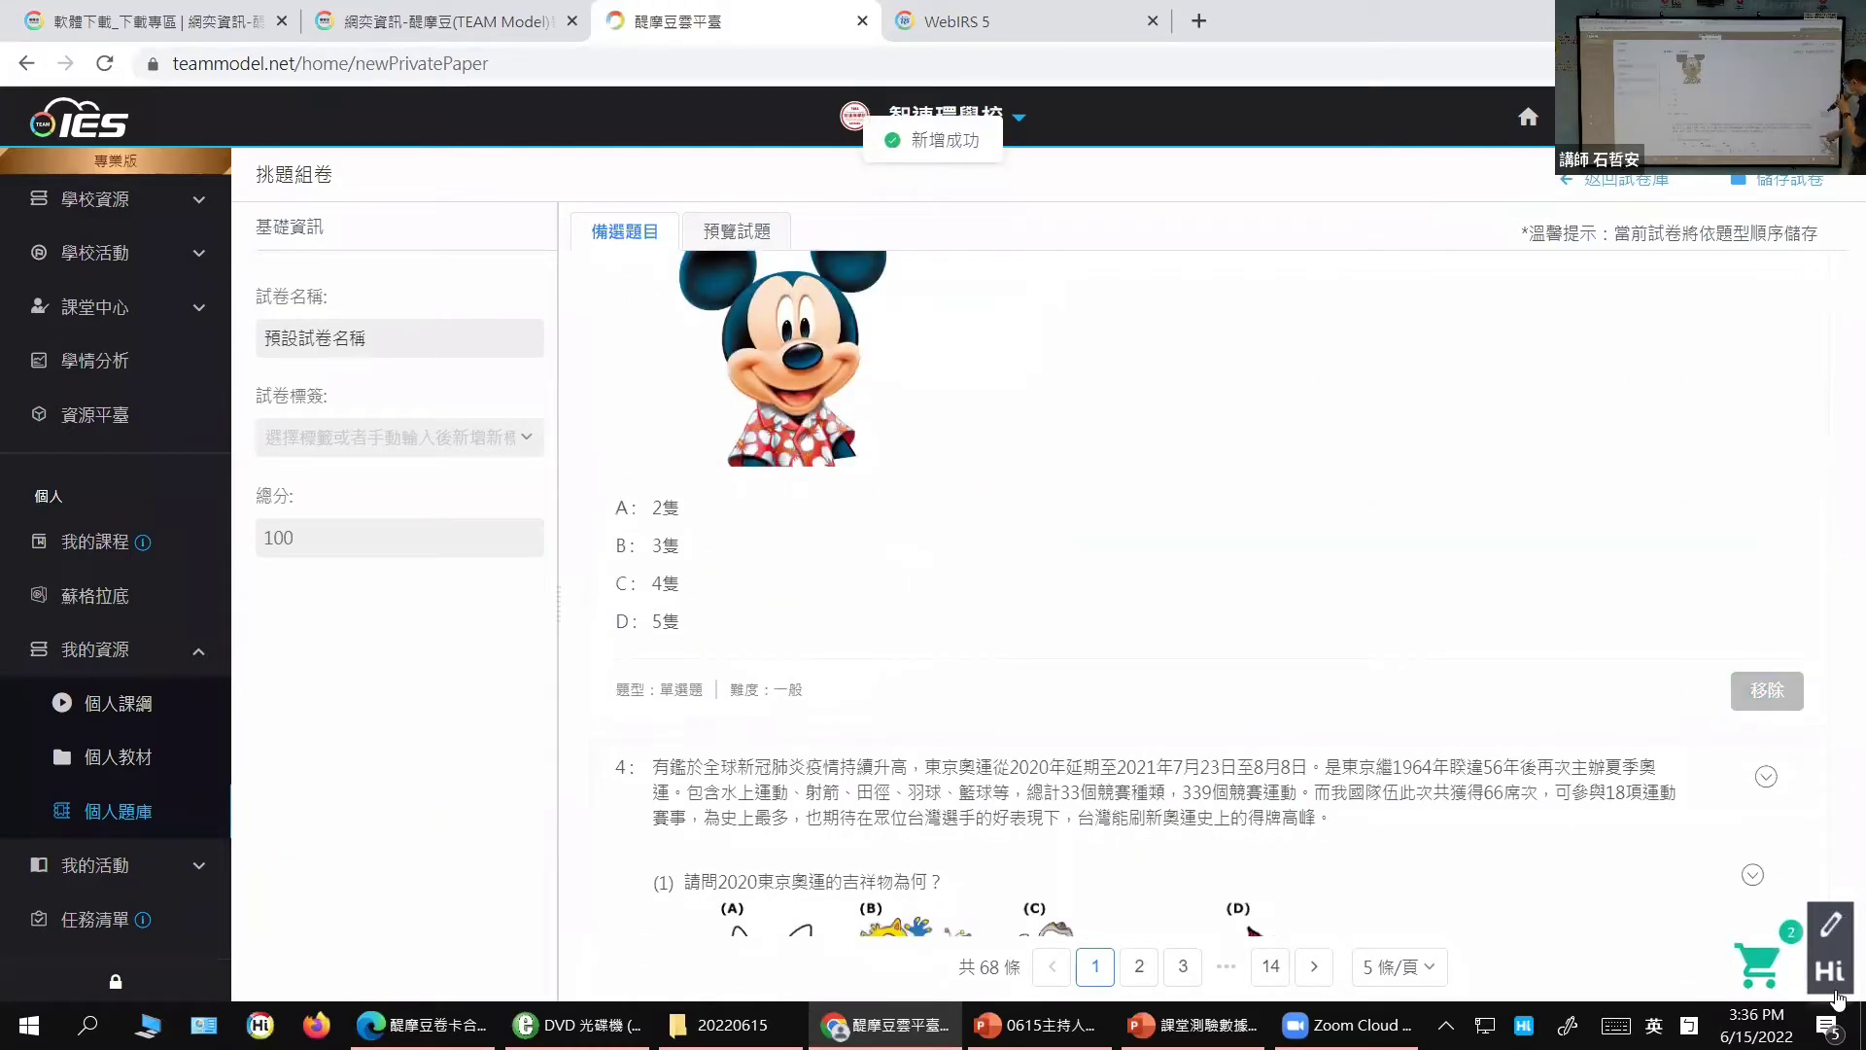
pyautogui.scroll(-10, 1837, 996)
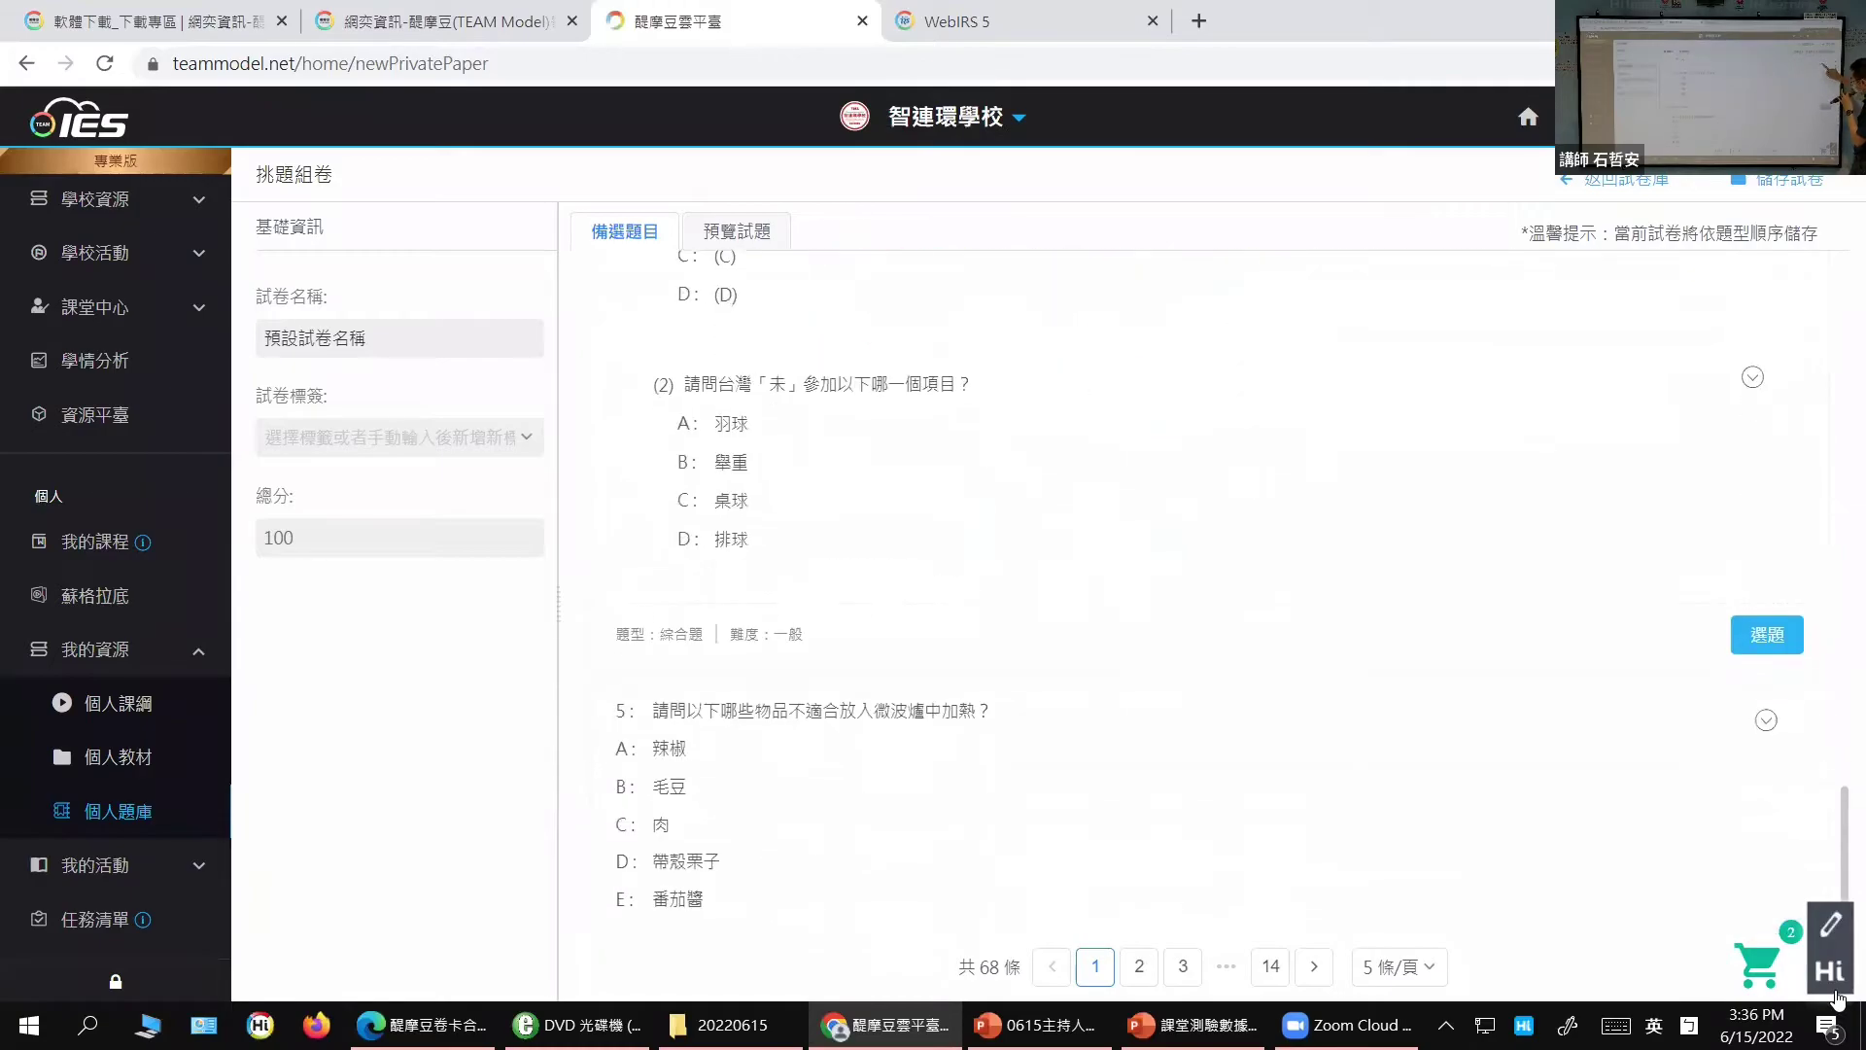
pyautogui.click(1767, 633)
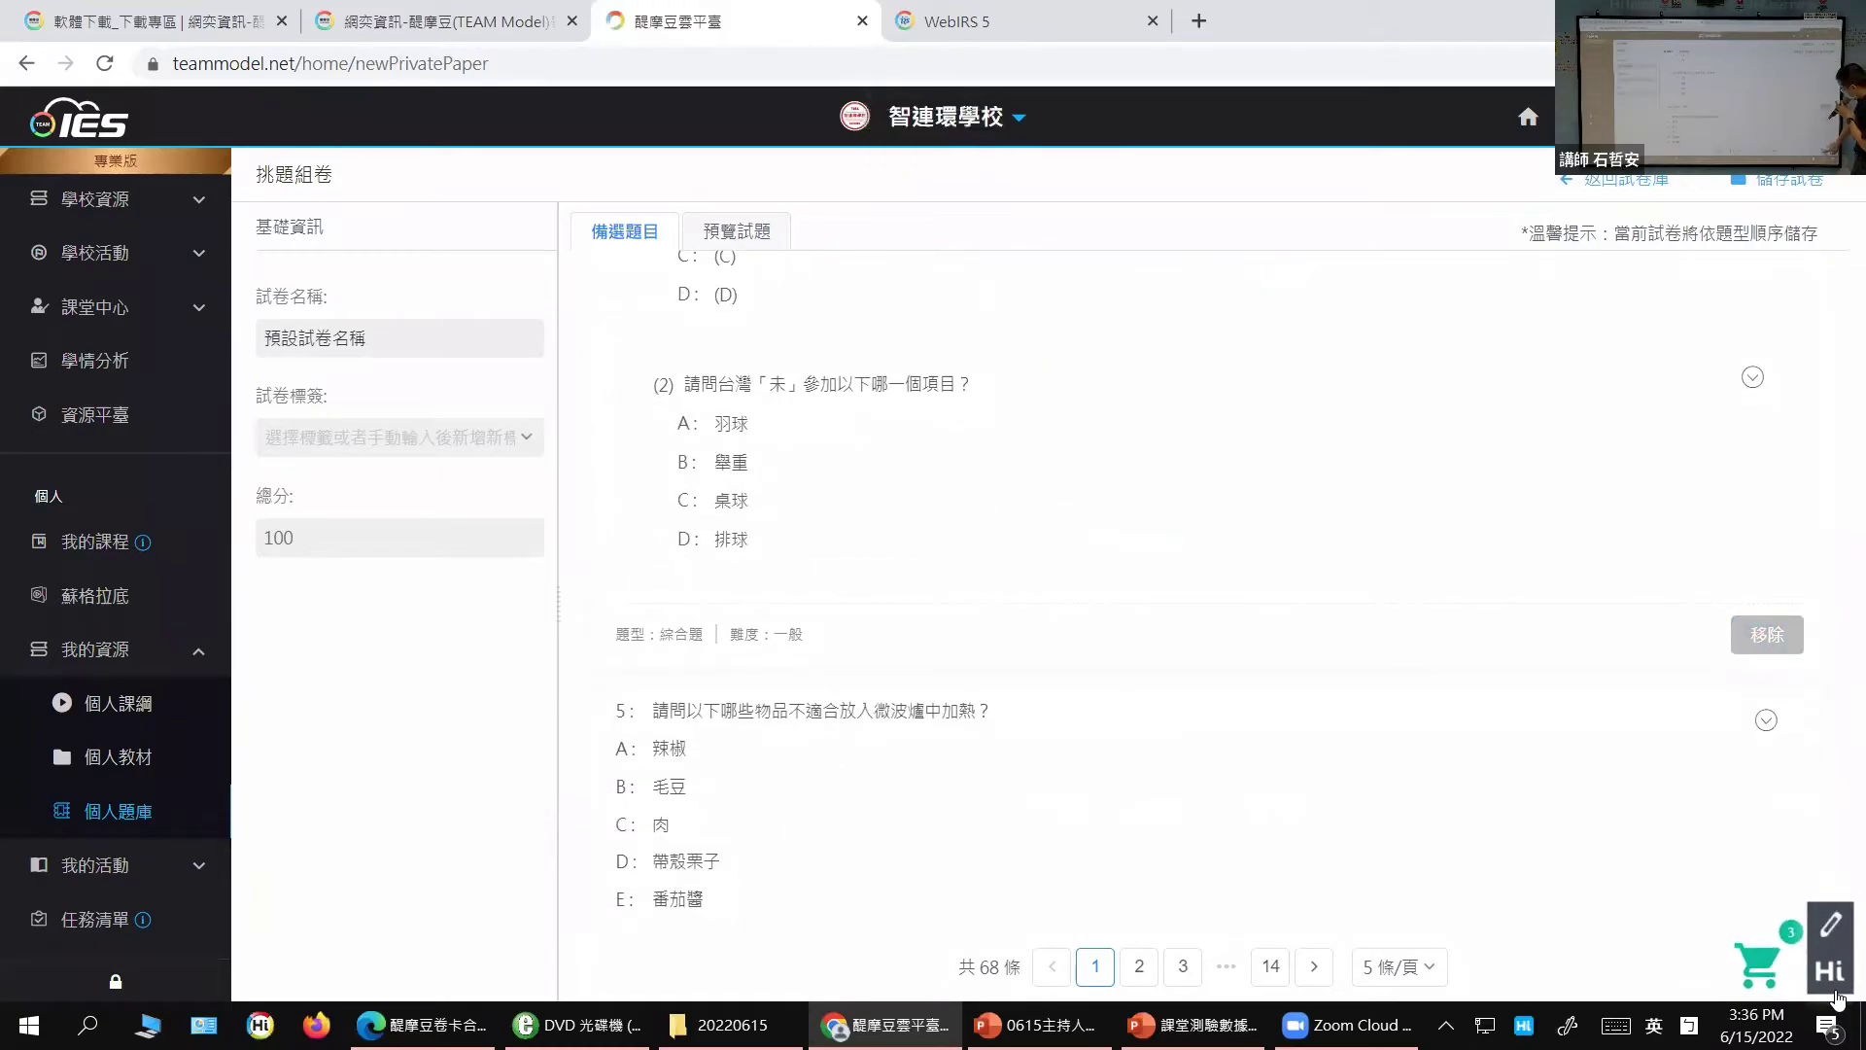
# Preview the paper and check its three questions scored 33.5, 33.5 and 33.
pyautogui.click(1618, 899)
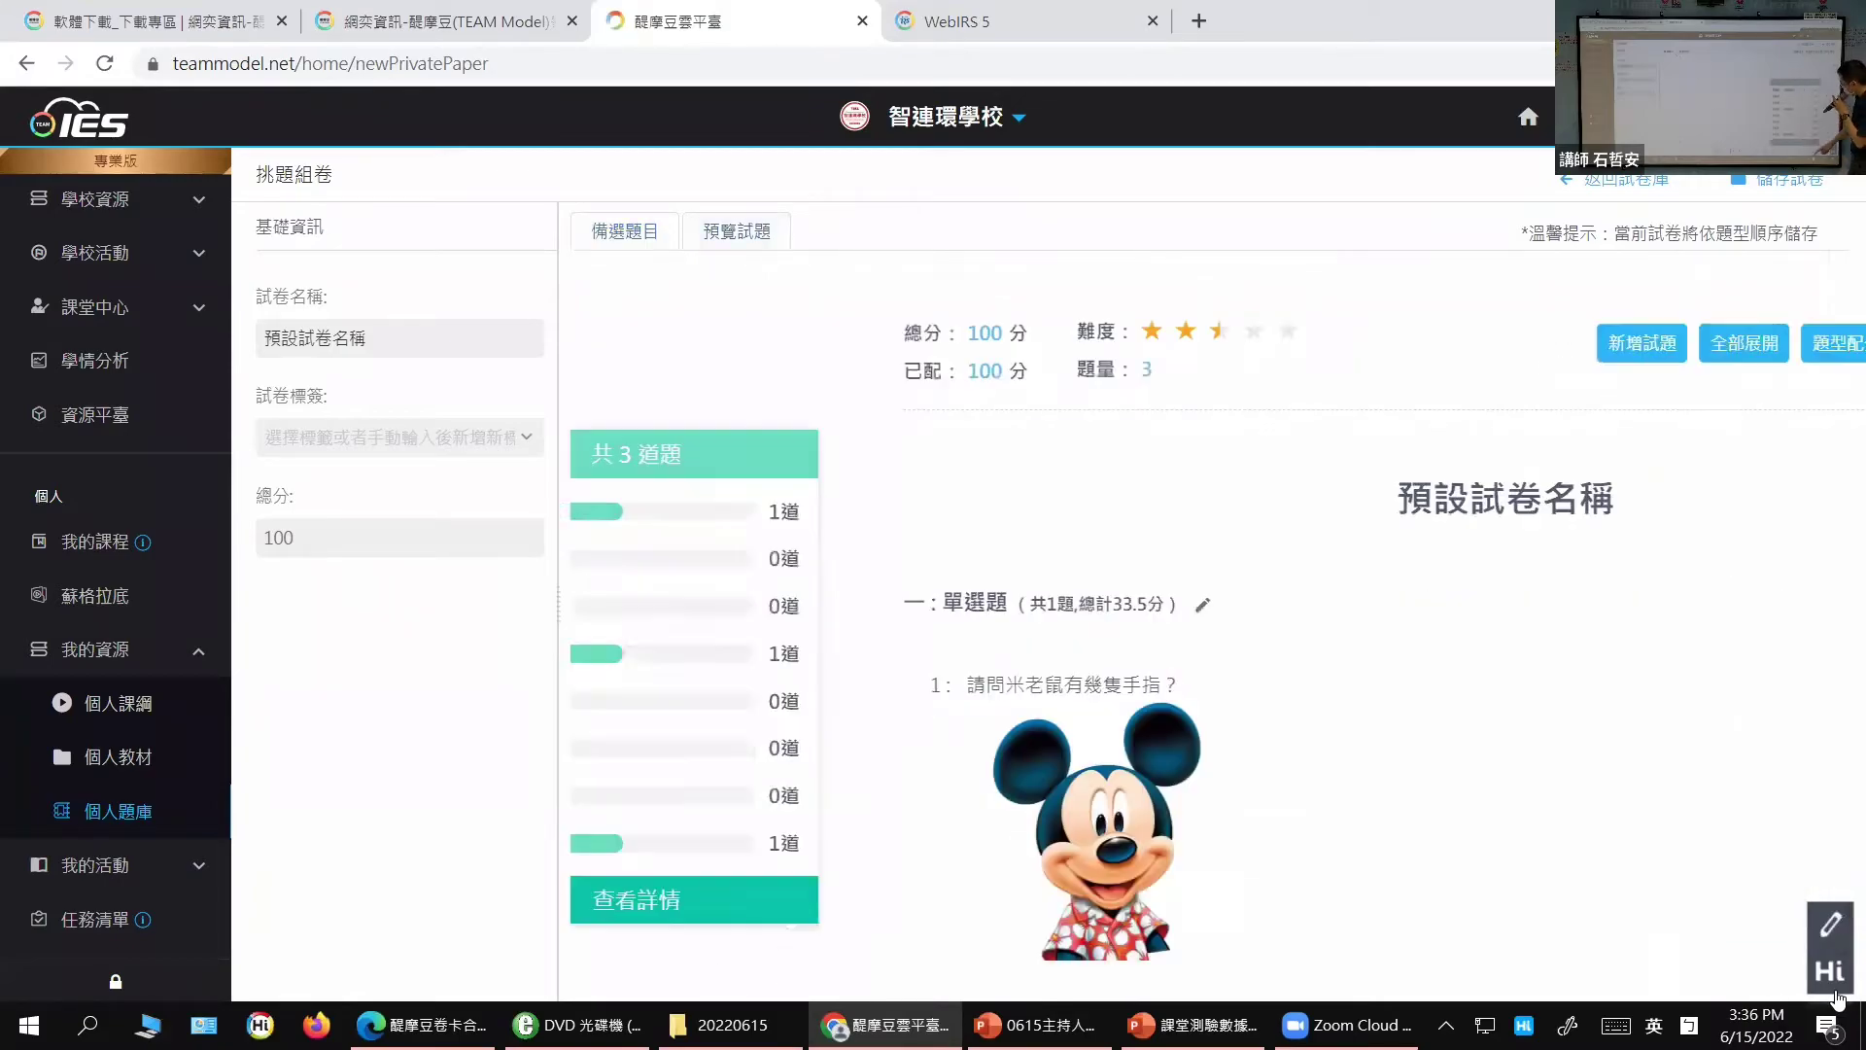
pyautogui.scroll(-15, 1837, 996)
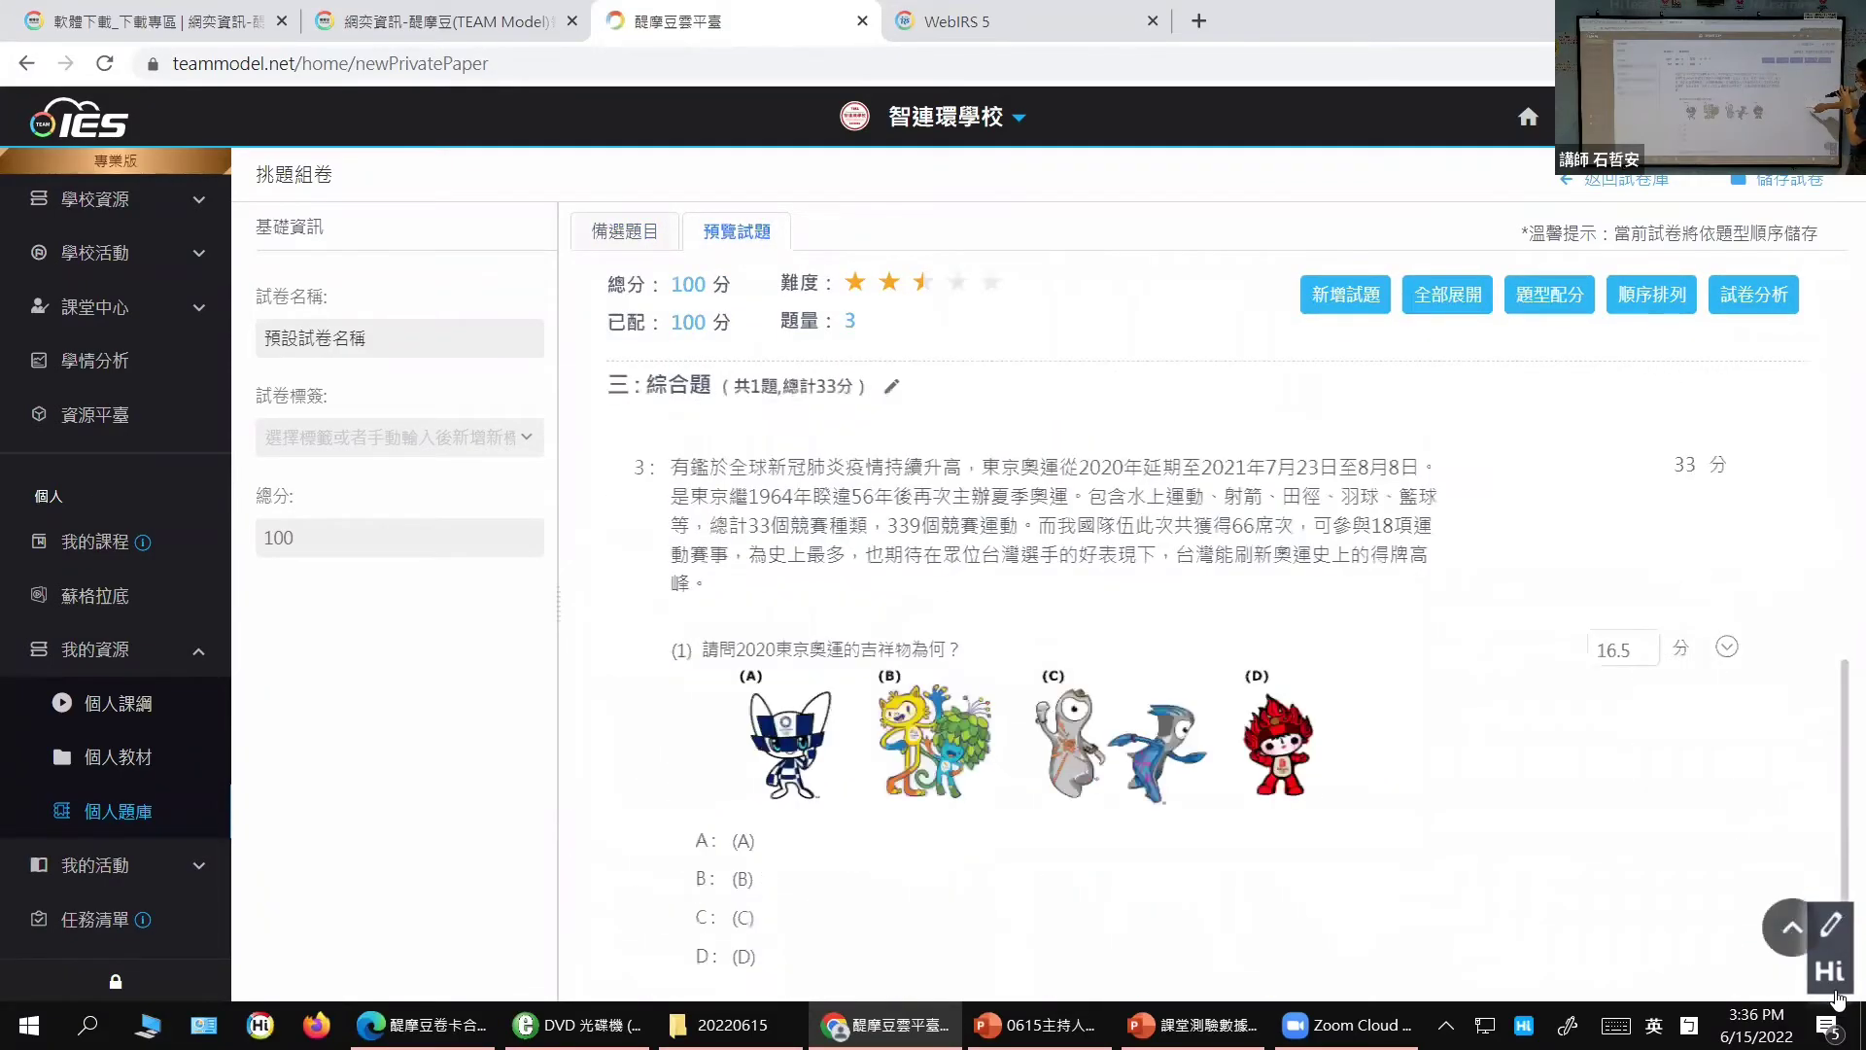
pyautogui.scroll(13, 1837, 996)
pyautogui.scroll(5, 1837, 996)
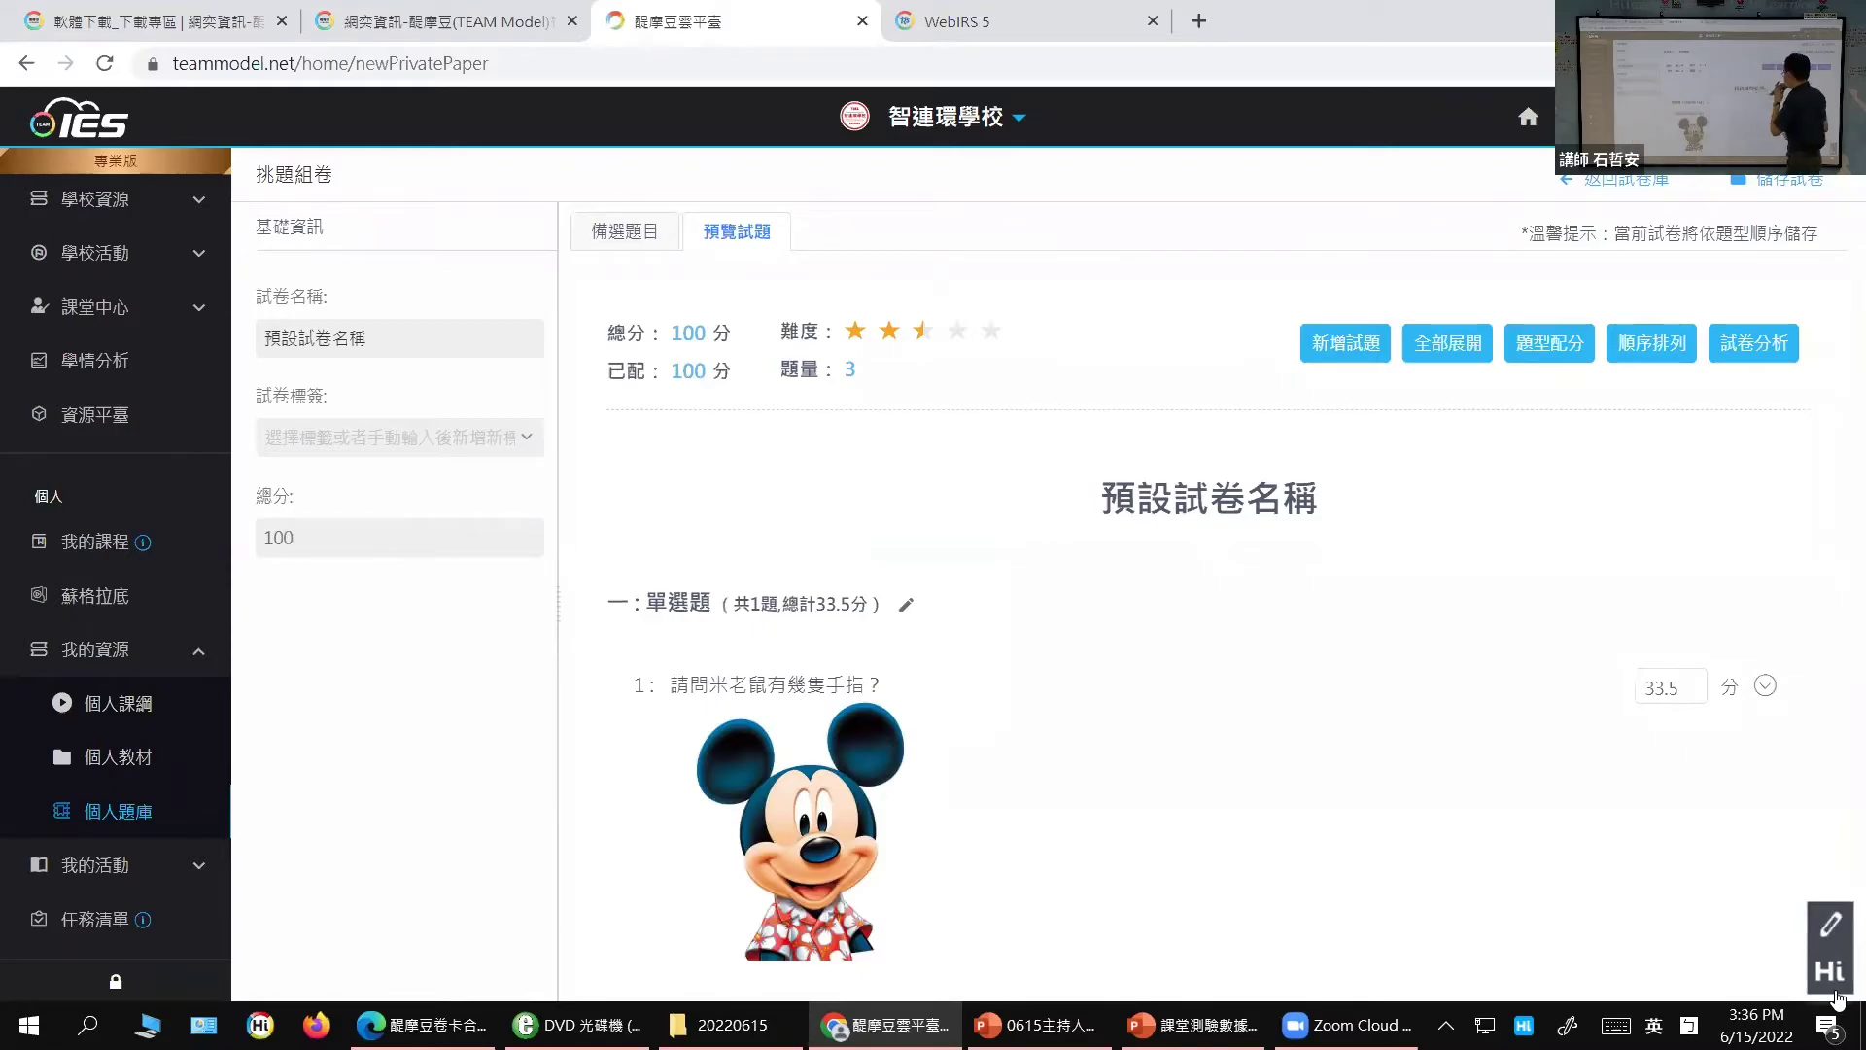
pyautogui.scroll(-2, 1837, 996)
pyautogui.scroll(-5, 1837, 997)
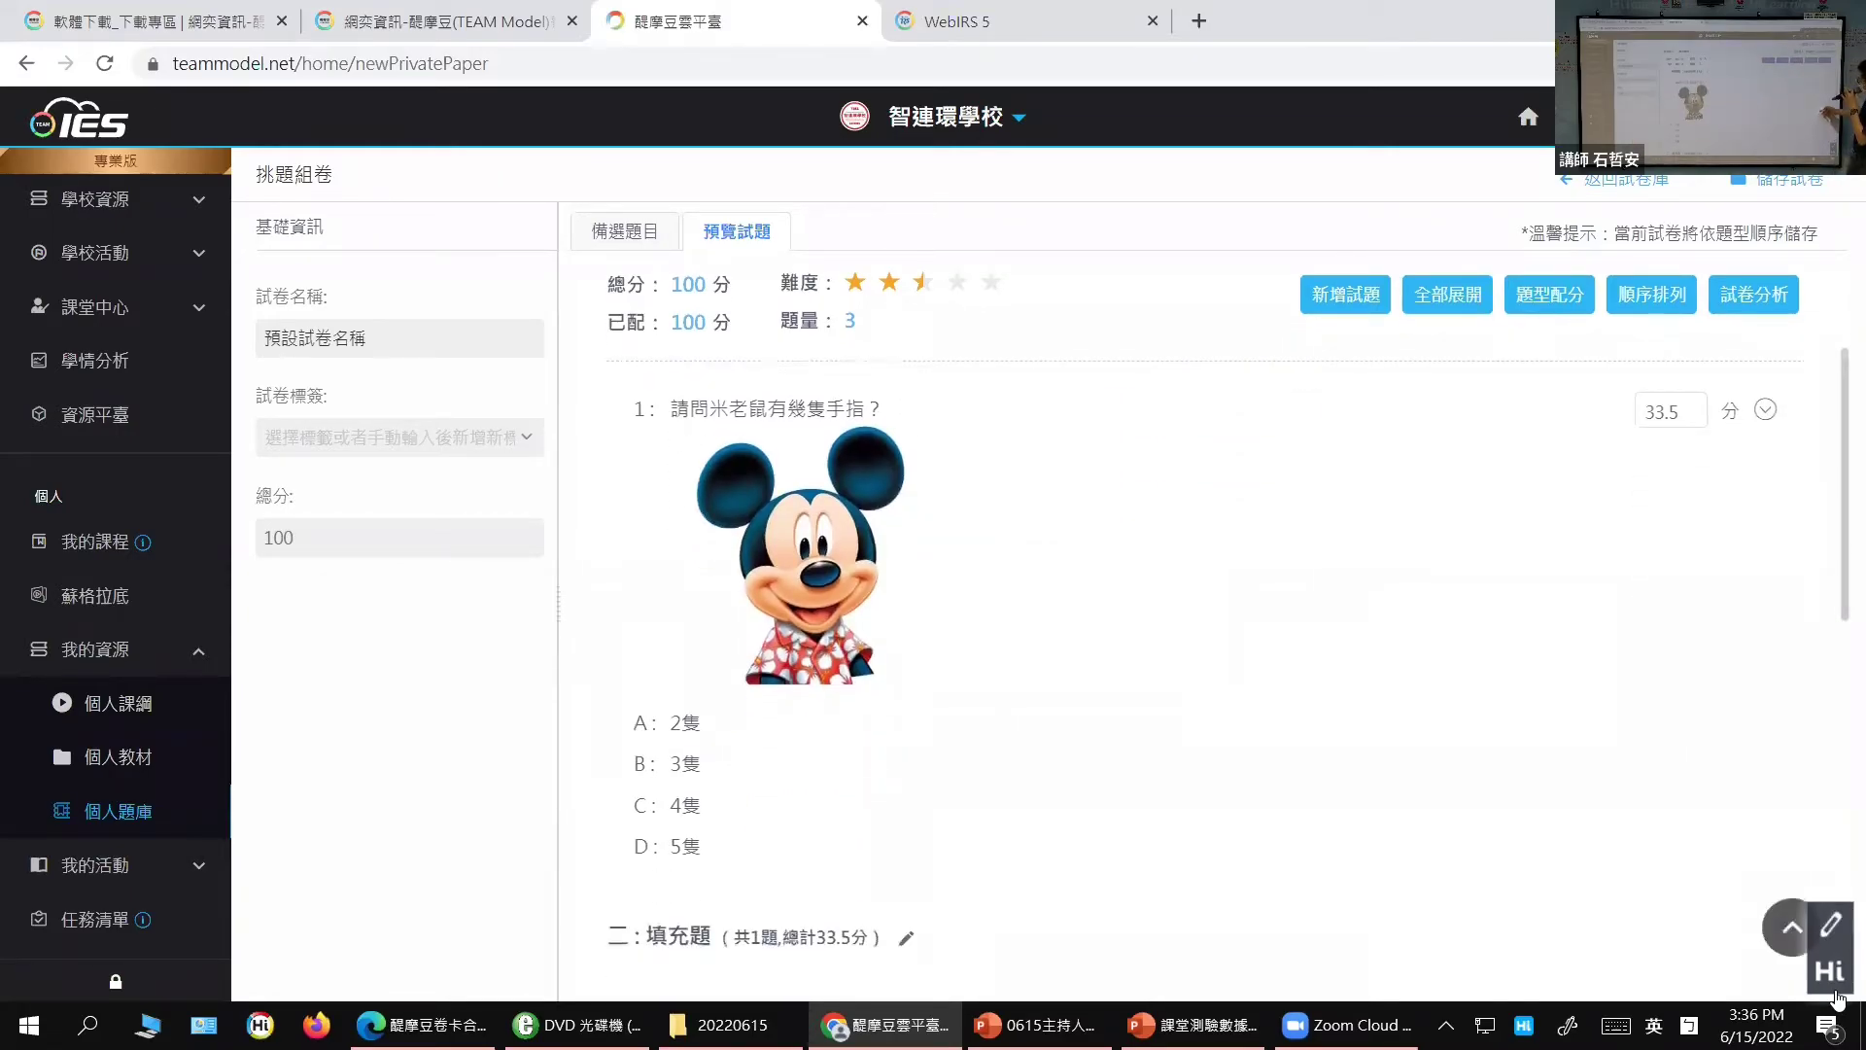
pyautogui.scroll(-2, 1837, 996)
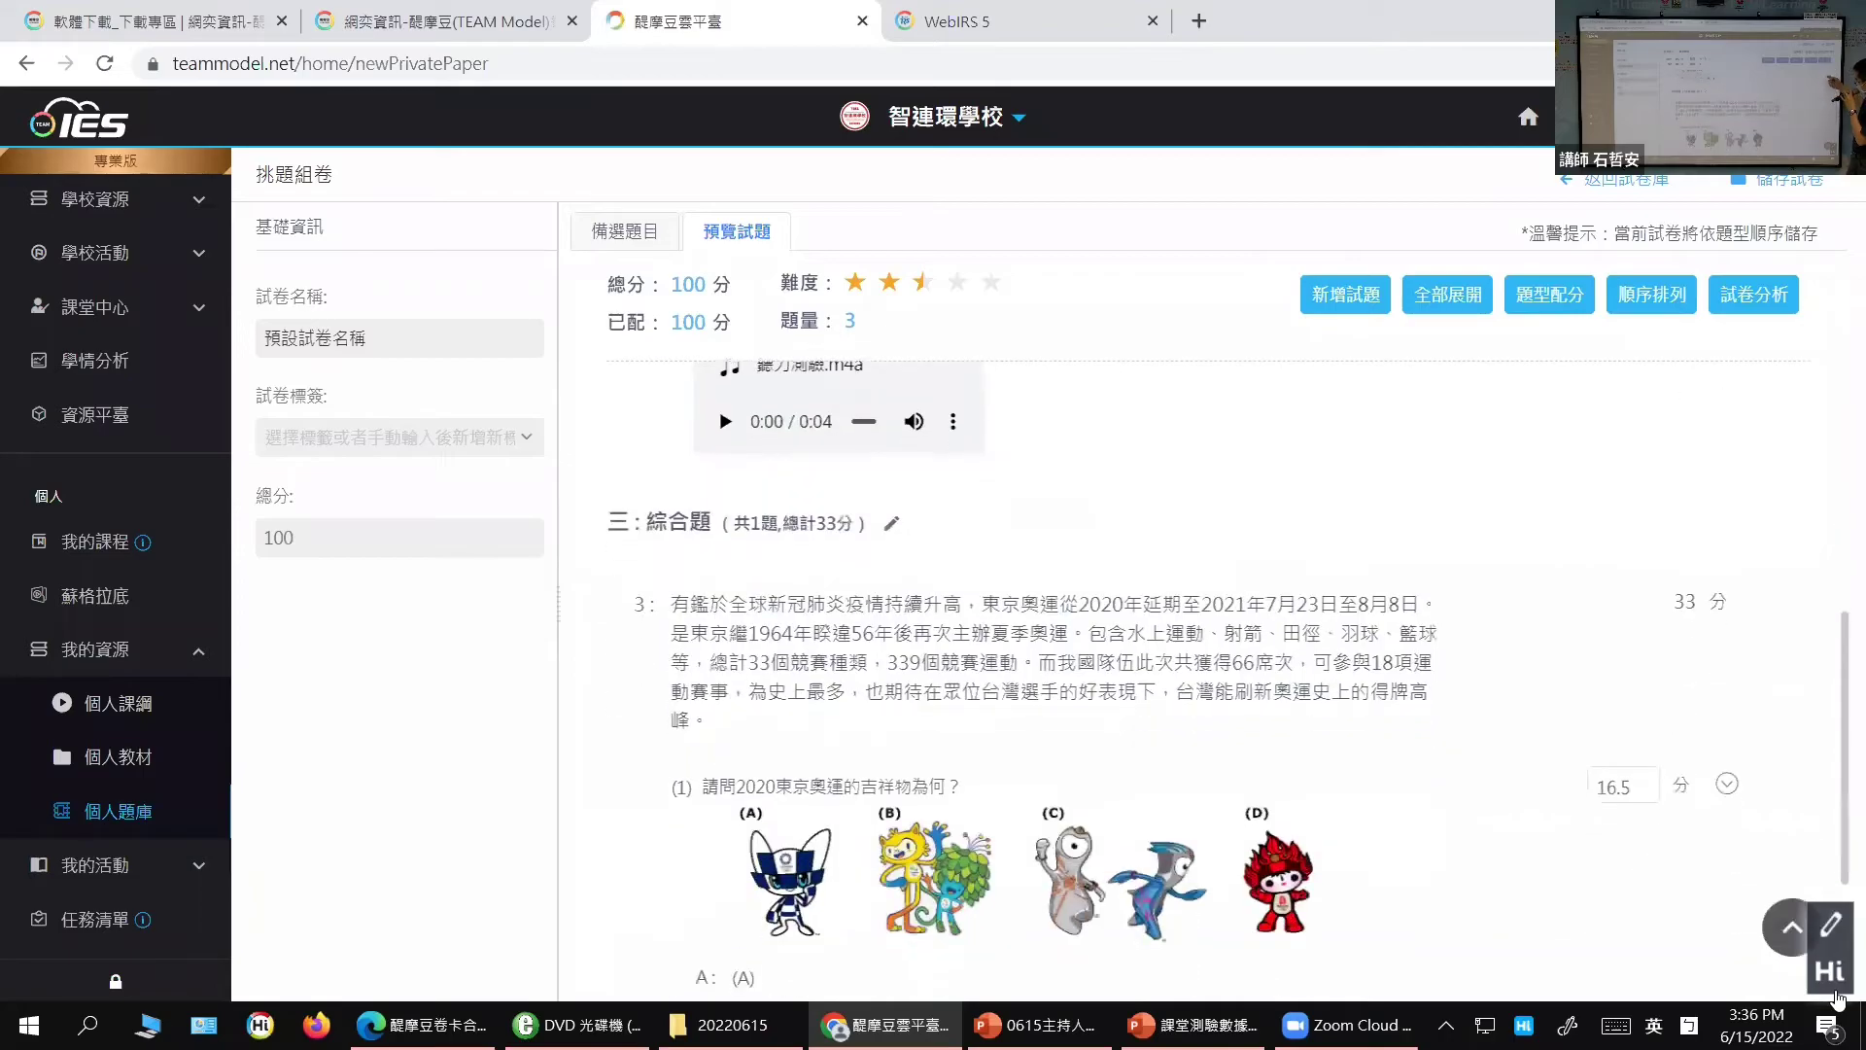
pyautogui.scroll(10, 1837, 996)
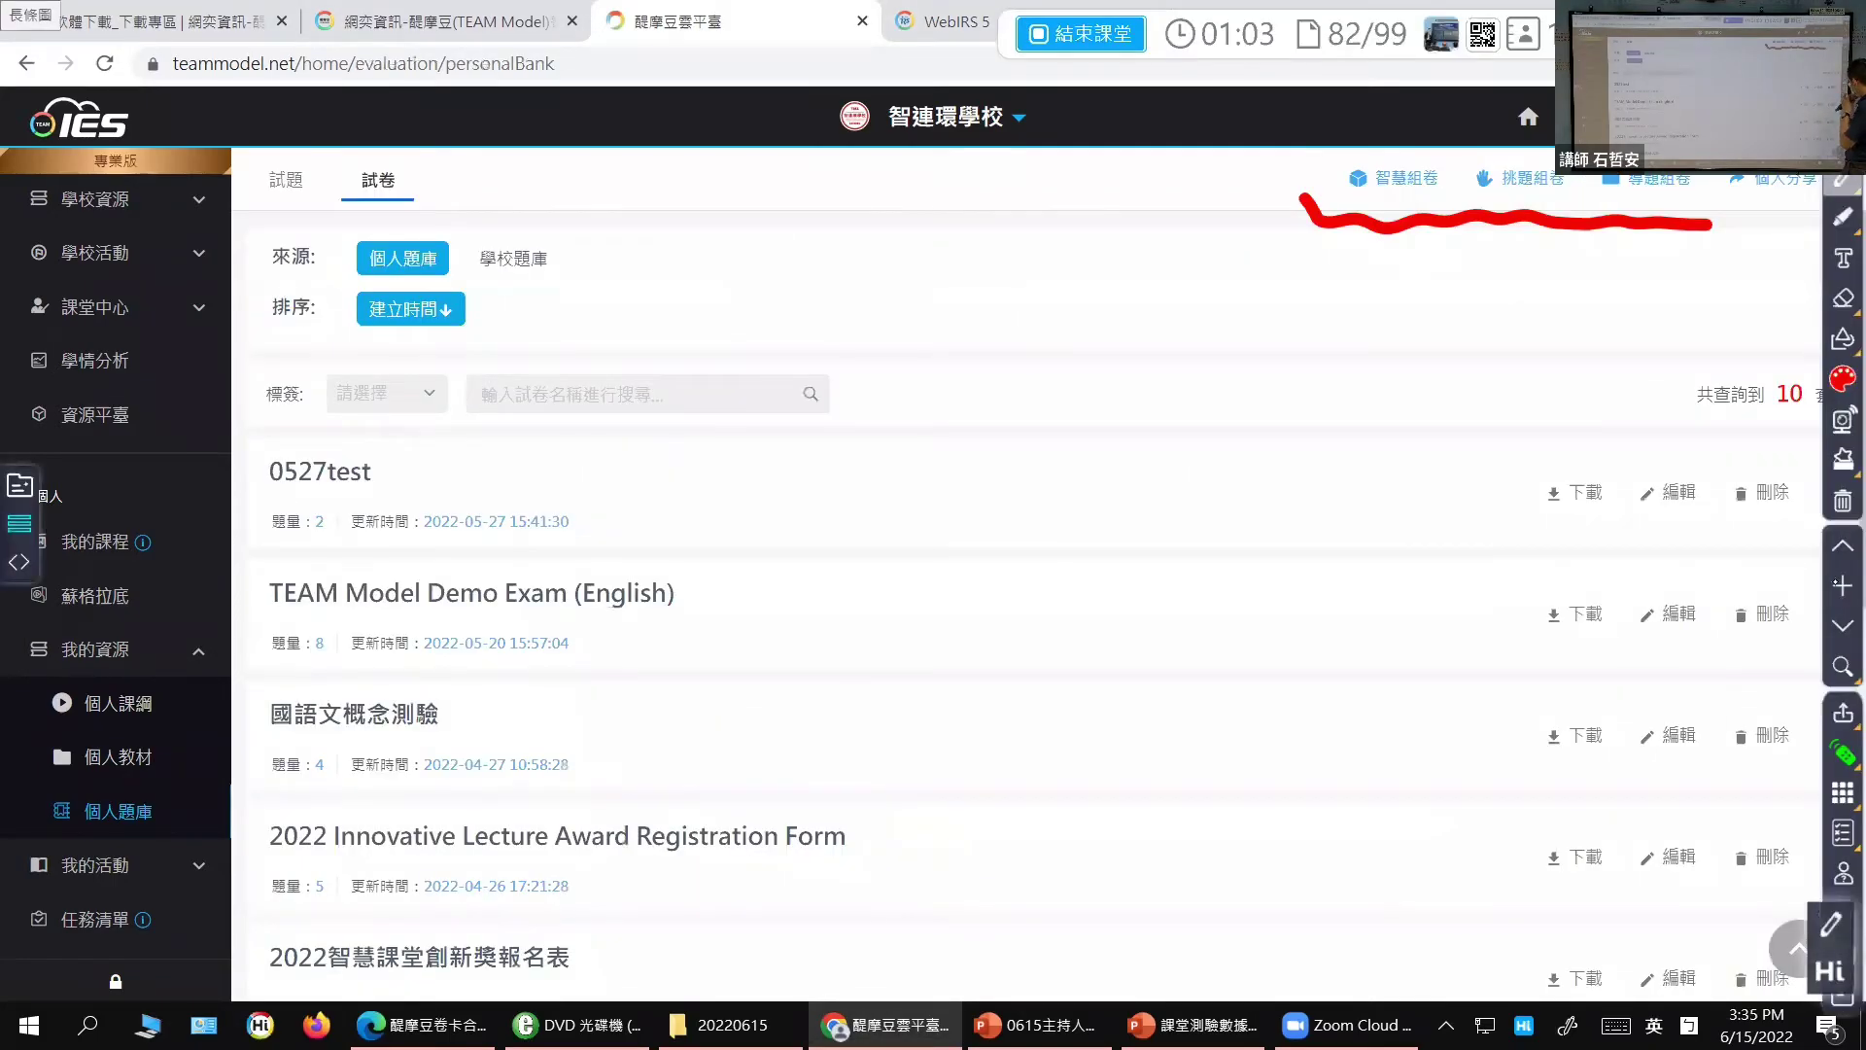
# Draw a red arrow on a new blank whiteboard page, then exit the HiTeach overlay.
pyautogui.click(1840, 584)
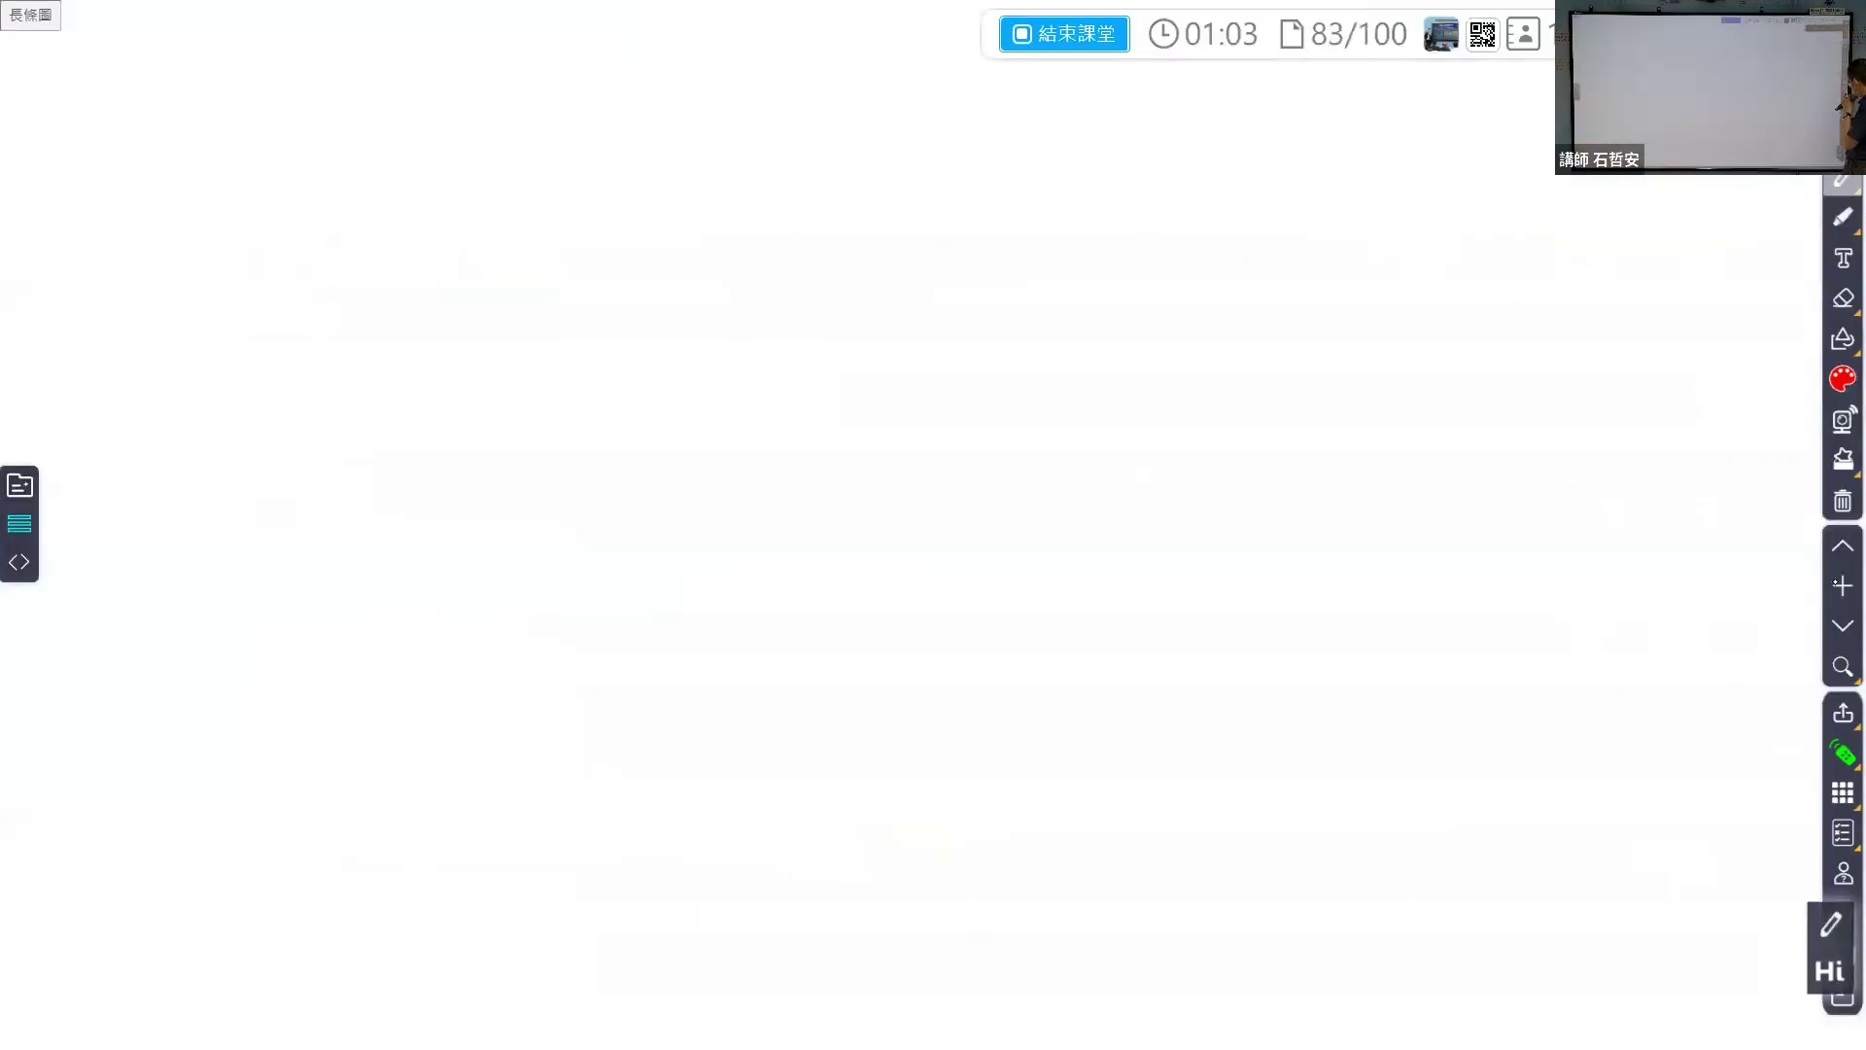
pyautogui.click(1793, 410)
pyautogui.moveTo(1719, 768)
pyautogui.mouseDown()
pyautogui.moveTo(1735, 846)
pyautogui.moveTo(1791, 840)
pyautogui.moveTo(1784, 872)
pyautogui.mouseUp()
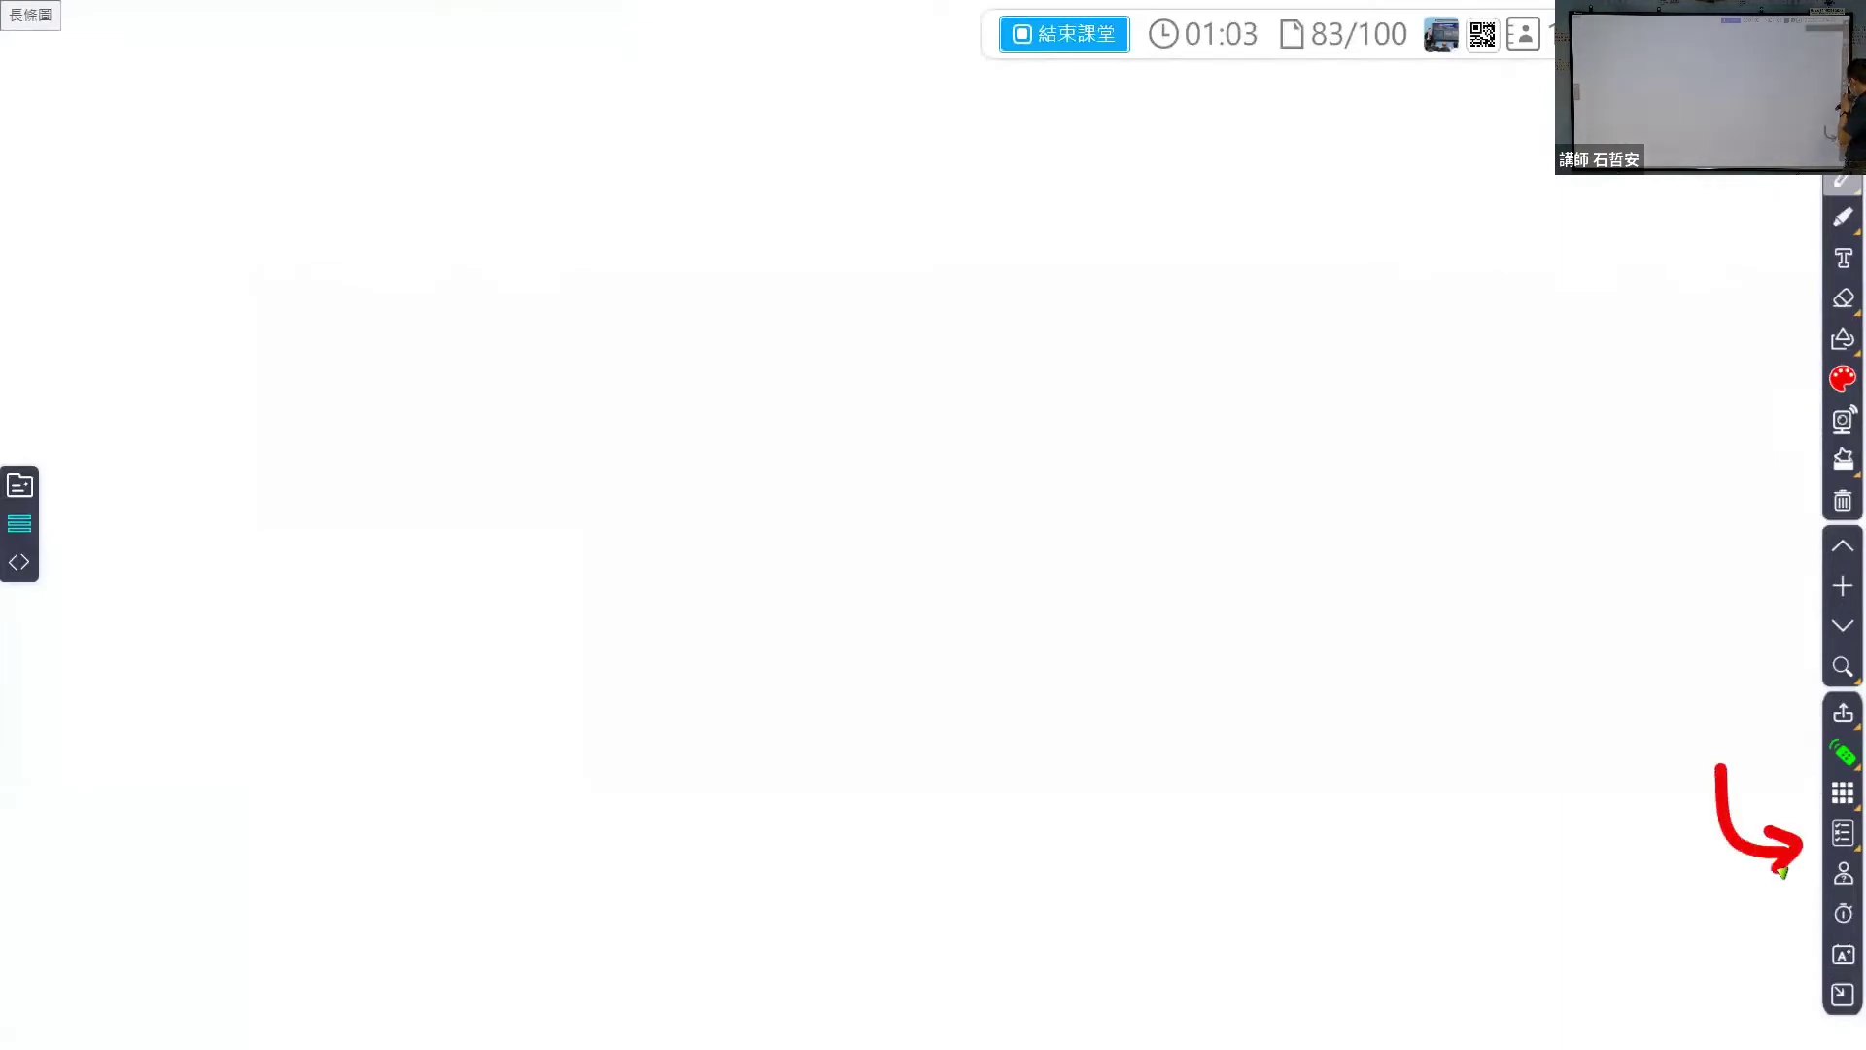
pyautogui.click(1843, 833)
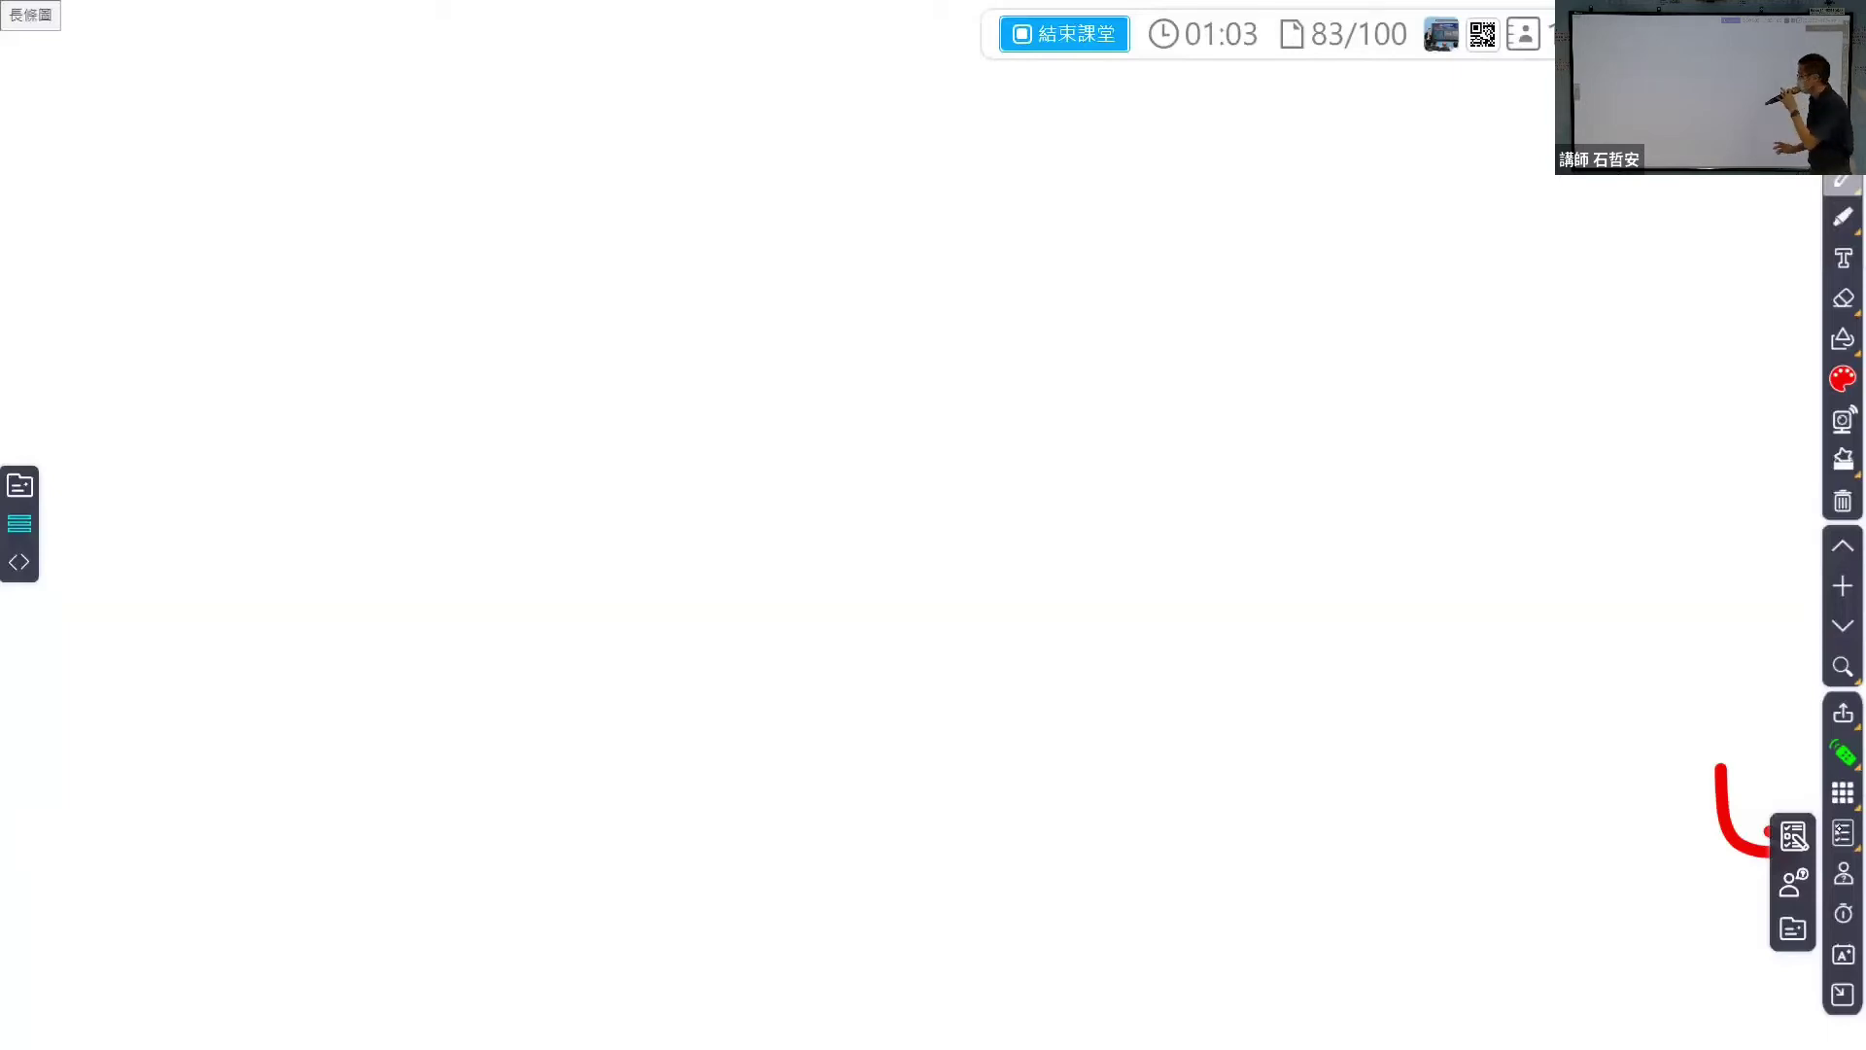
pyautogui.click(1842, 997)
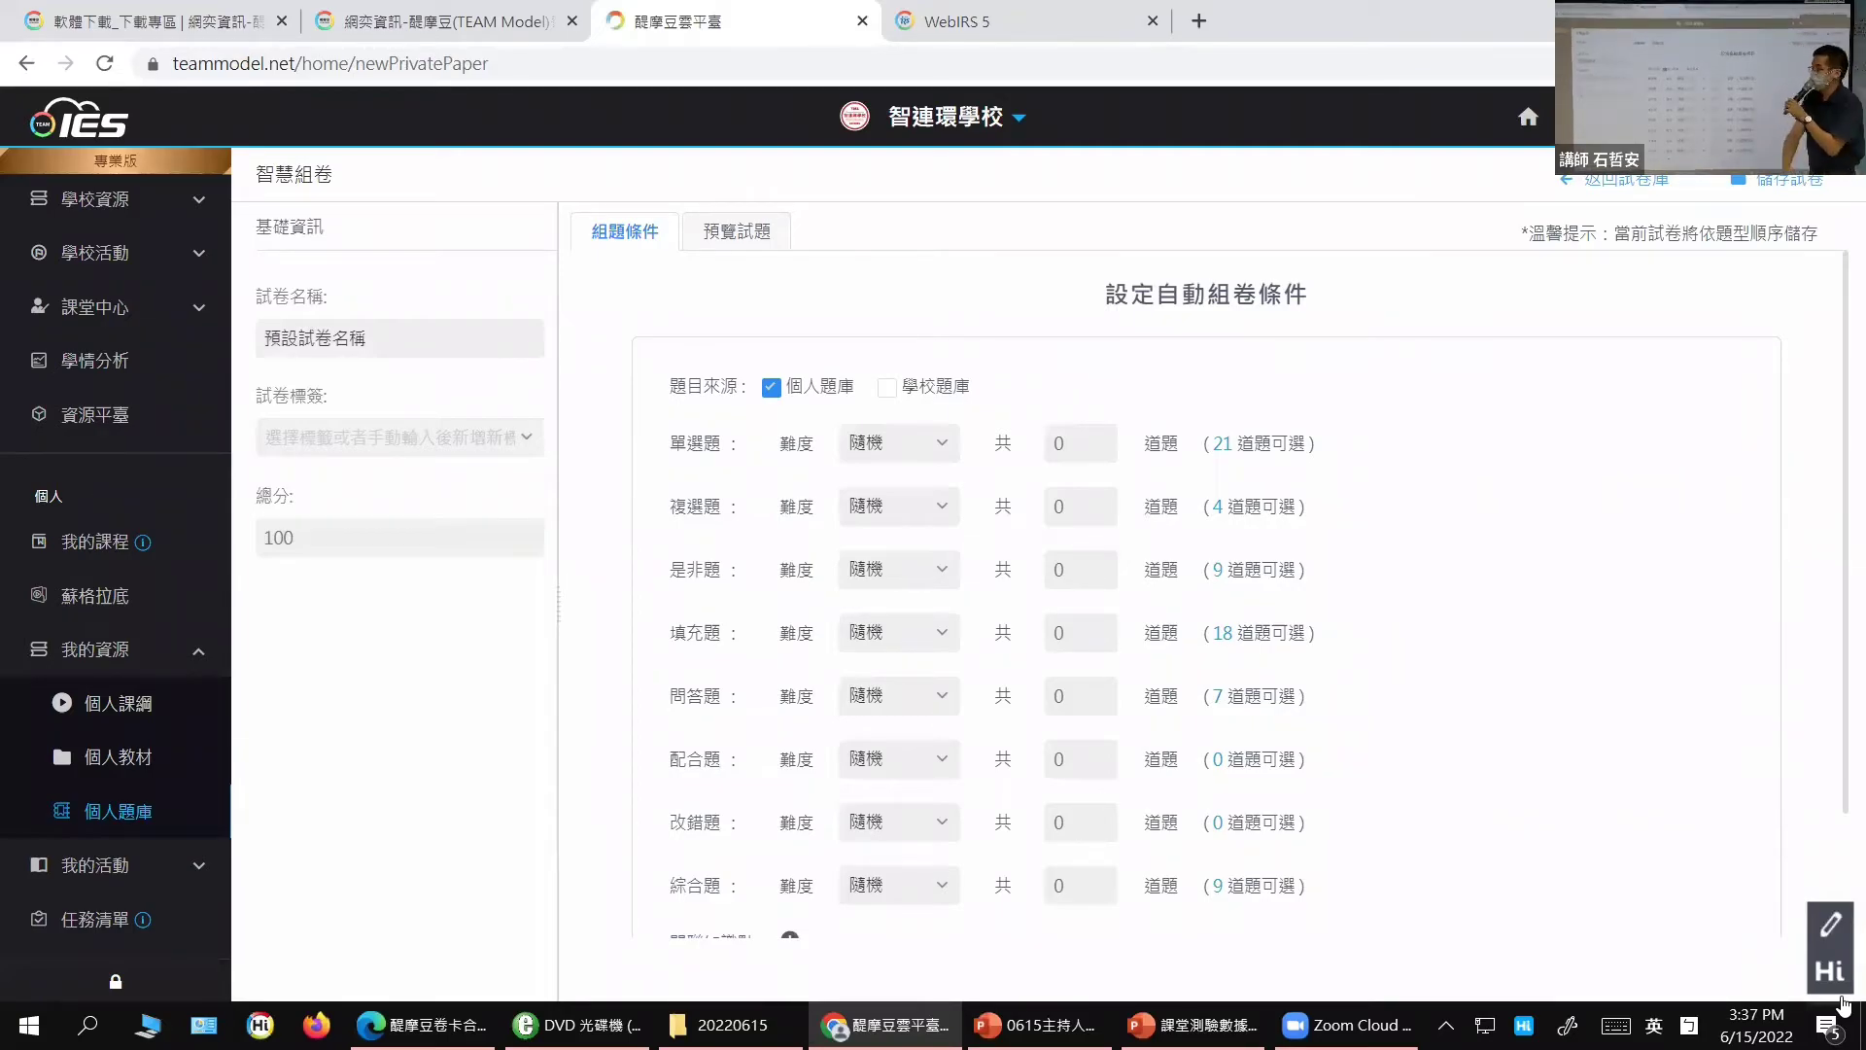
# Go back to the personal paper list.
pyautogui.hotkey('alt', 'Left')
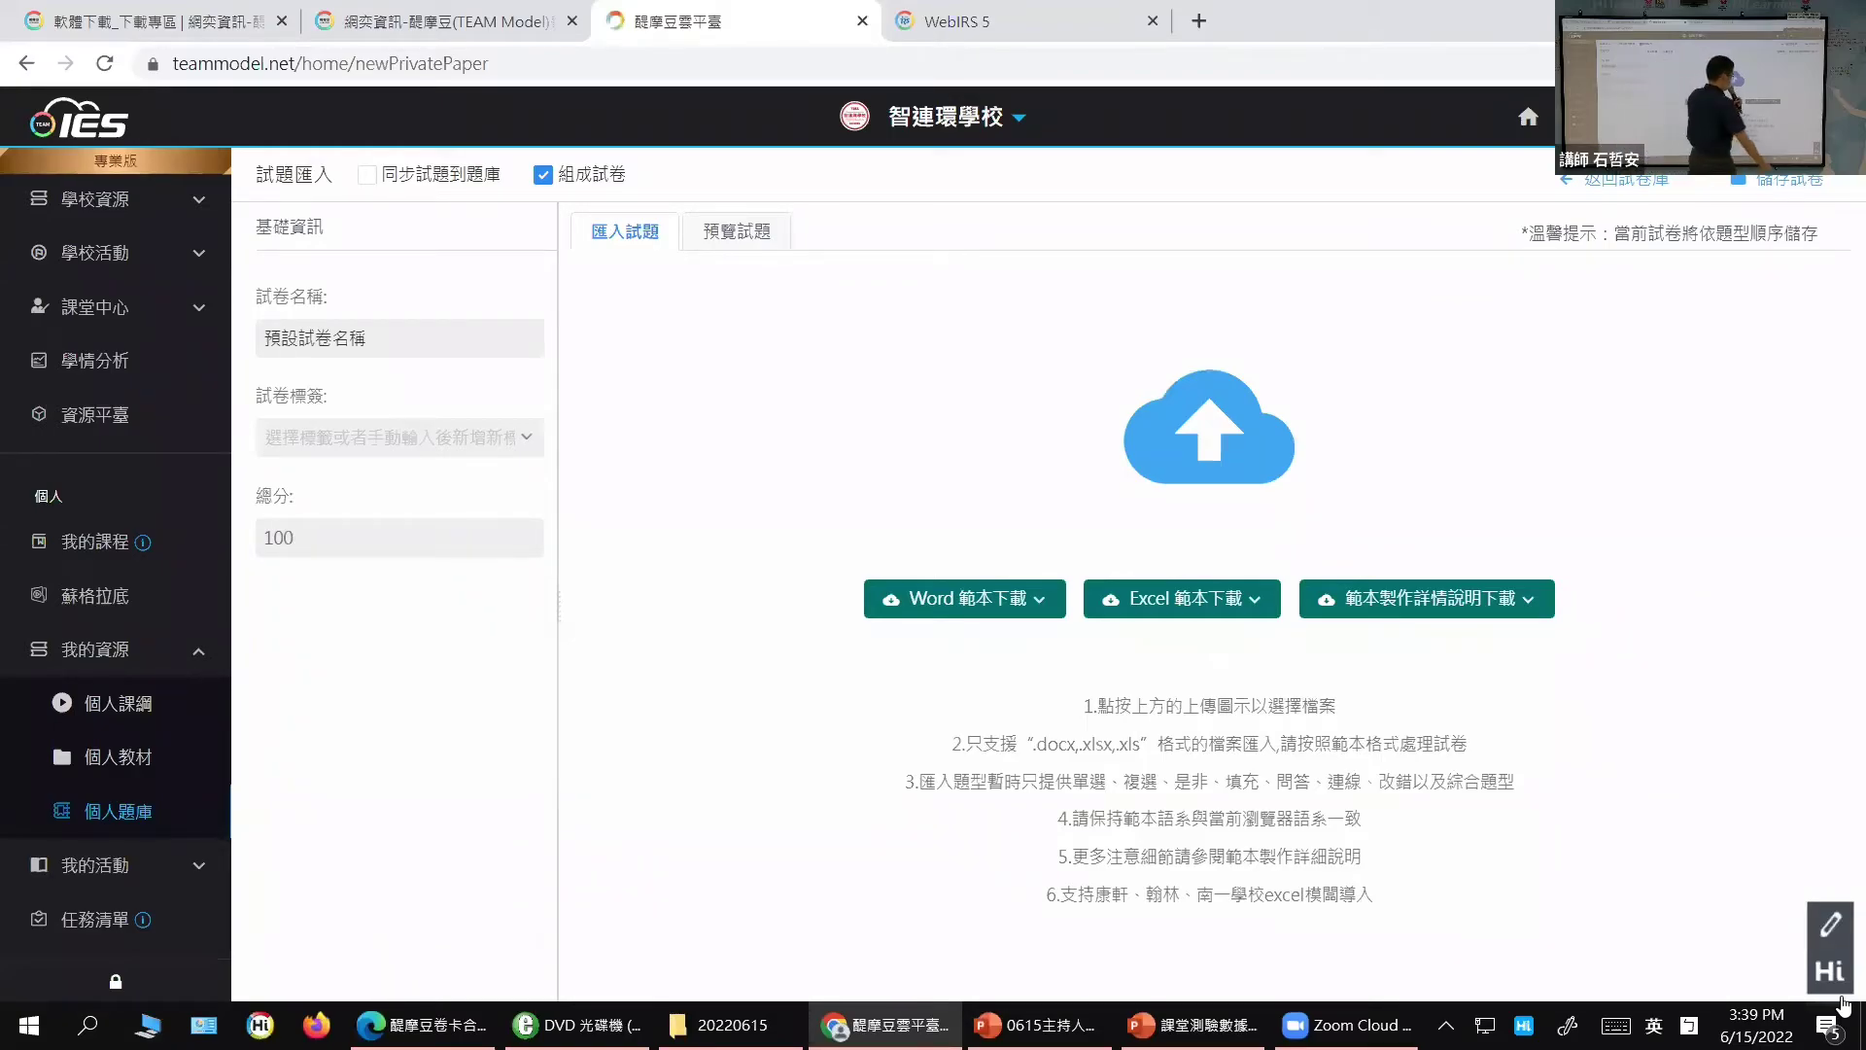
# Circle the Word and Excel template downloads in red ink, then dismiss the annotation overlay.
pyautogui.click(1841, 996)
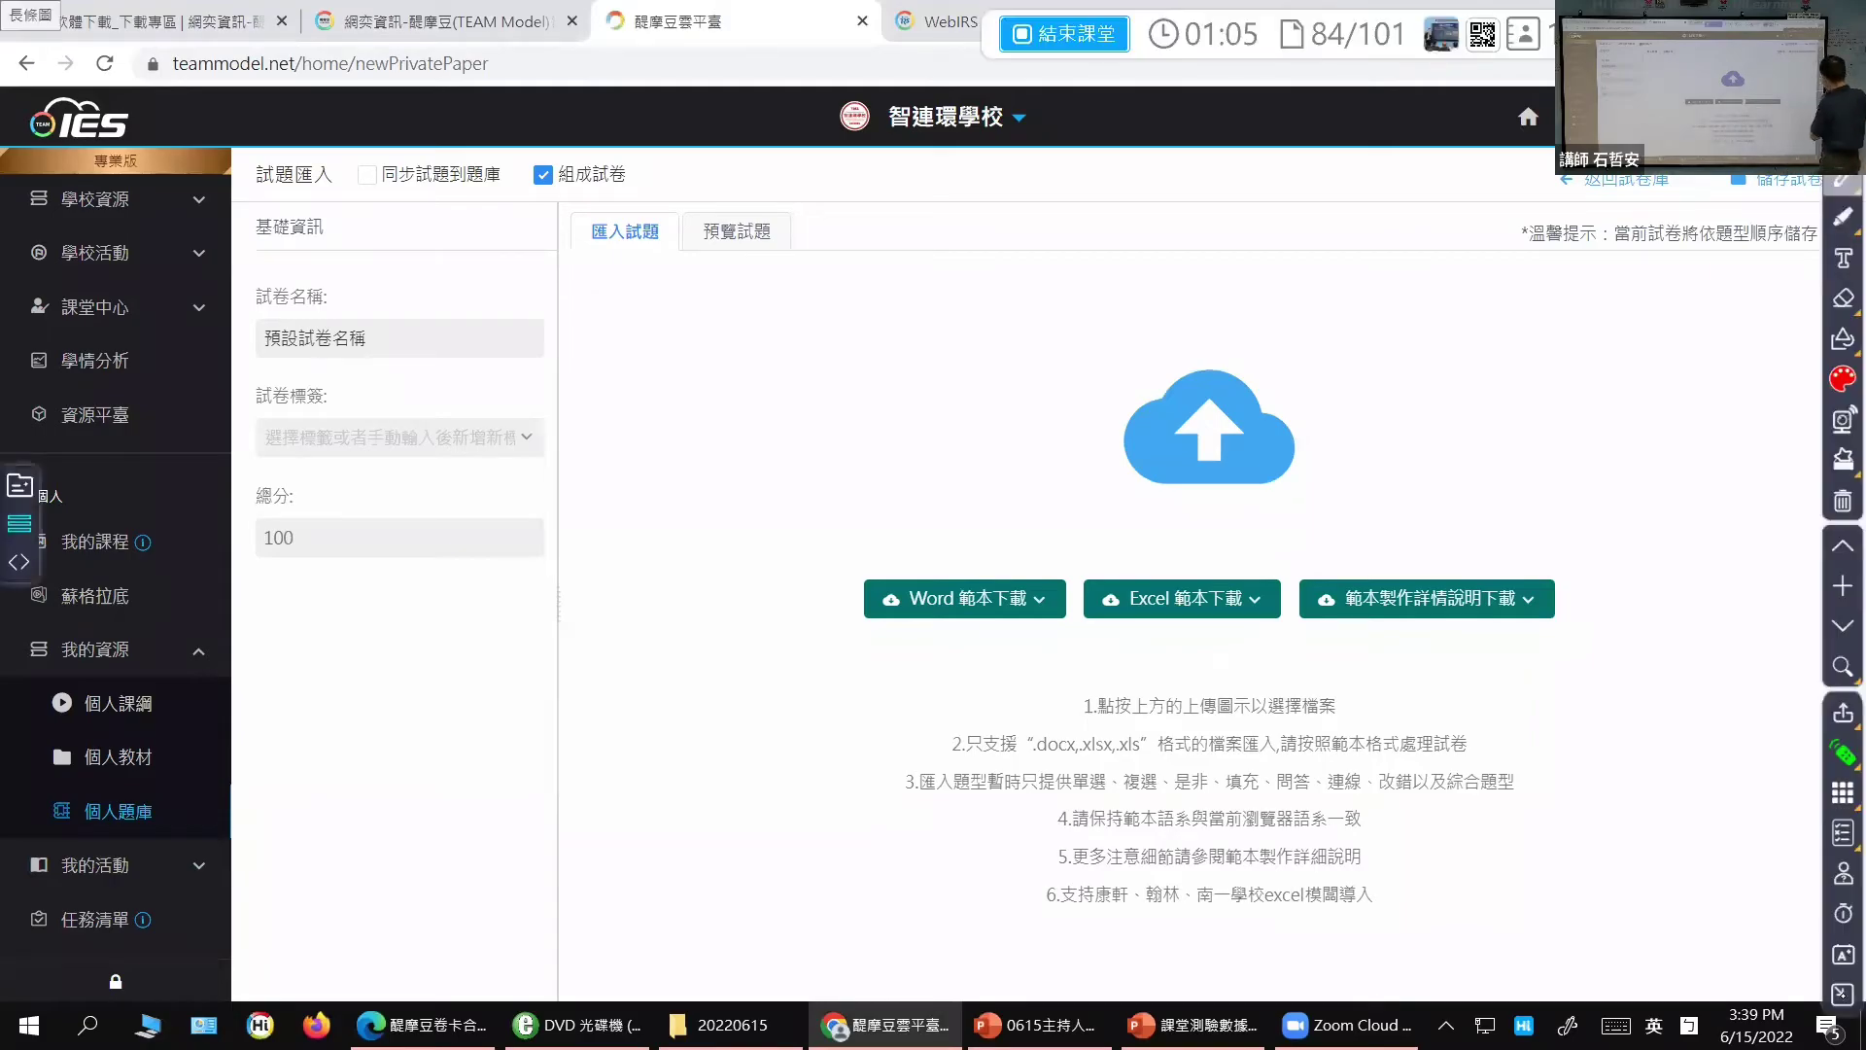
pyautogui.scroll(3, 1598, 612)
pyautogui.moveTo(1595, 608); pyautogui.dragTo(1526, 396)
pyautogui.click(1842, 181)
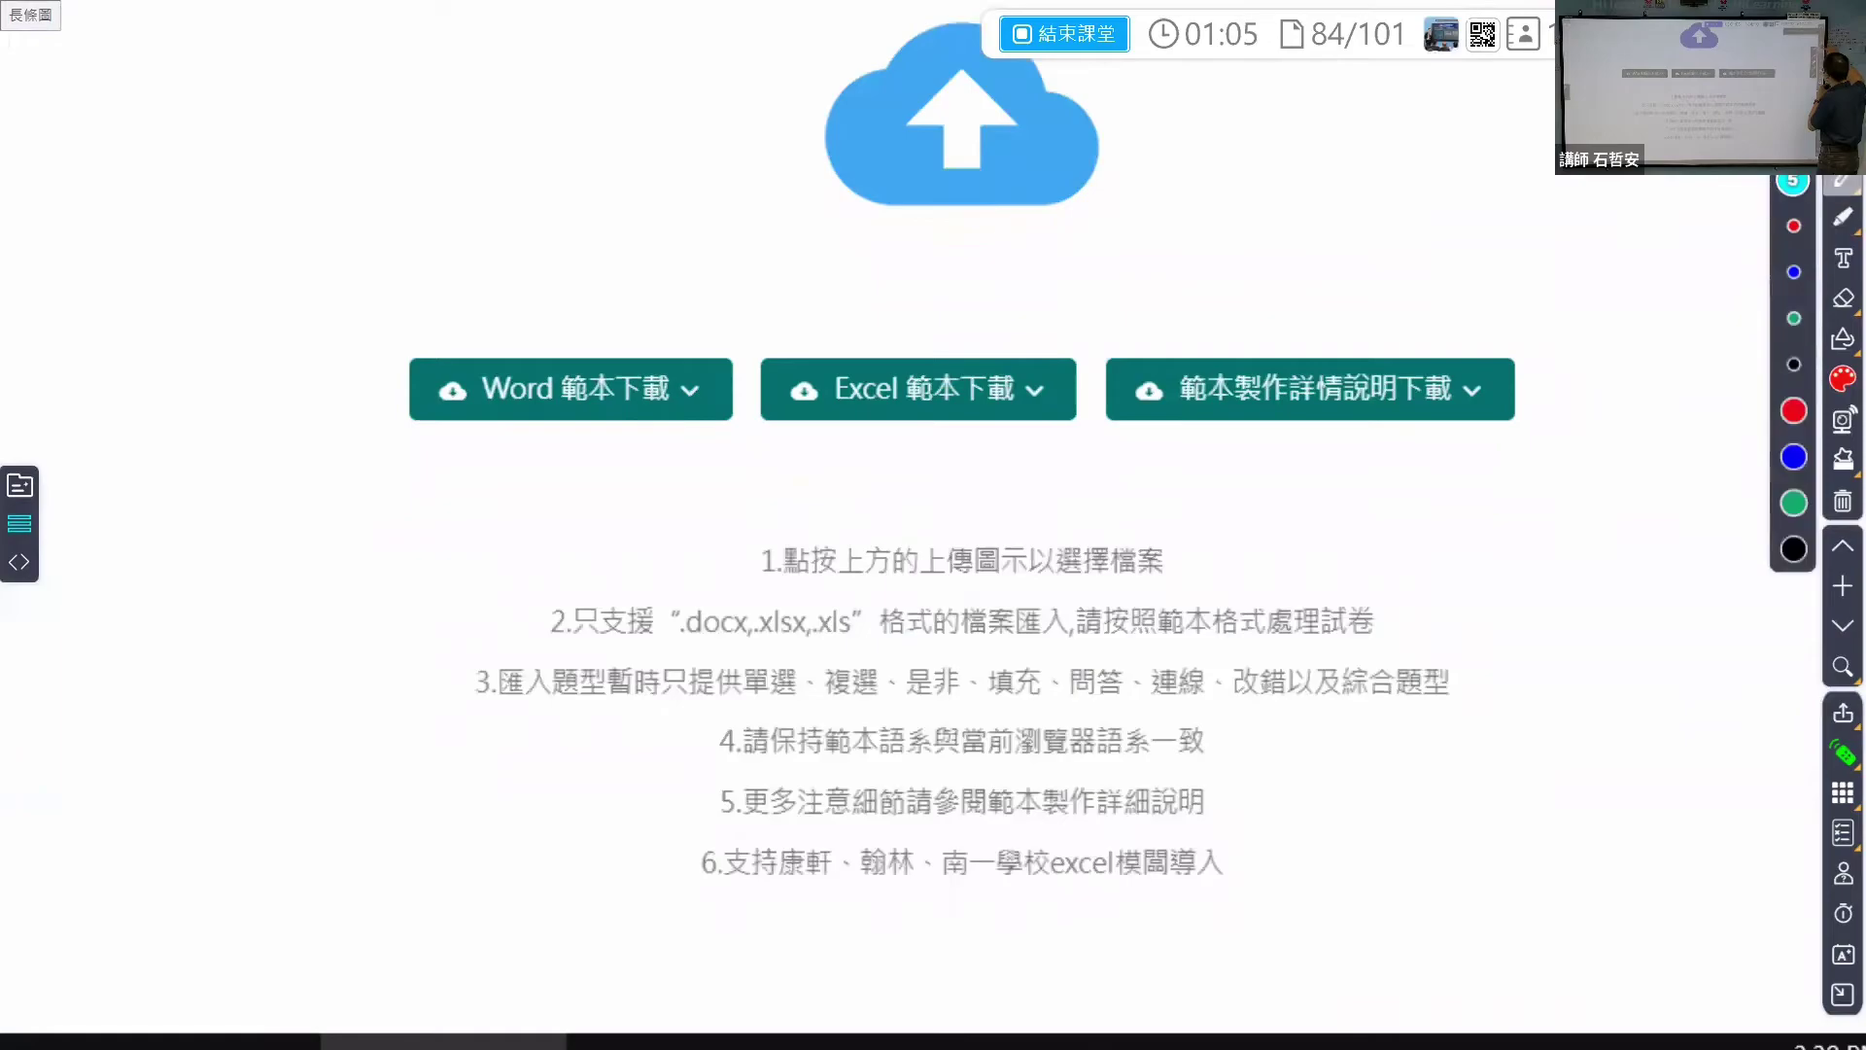
pyautogui.click(1793, 410)
pyautogui.moveTo(584, 498)
pyautogui.mouseDown()
pyautogui.moveTo(433, 299)
pyautogui.moveTo(671, 471)
pyautogui.moveTo(565, 507)
pyautogui.mouseUp()
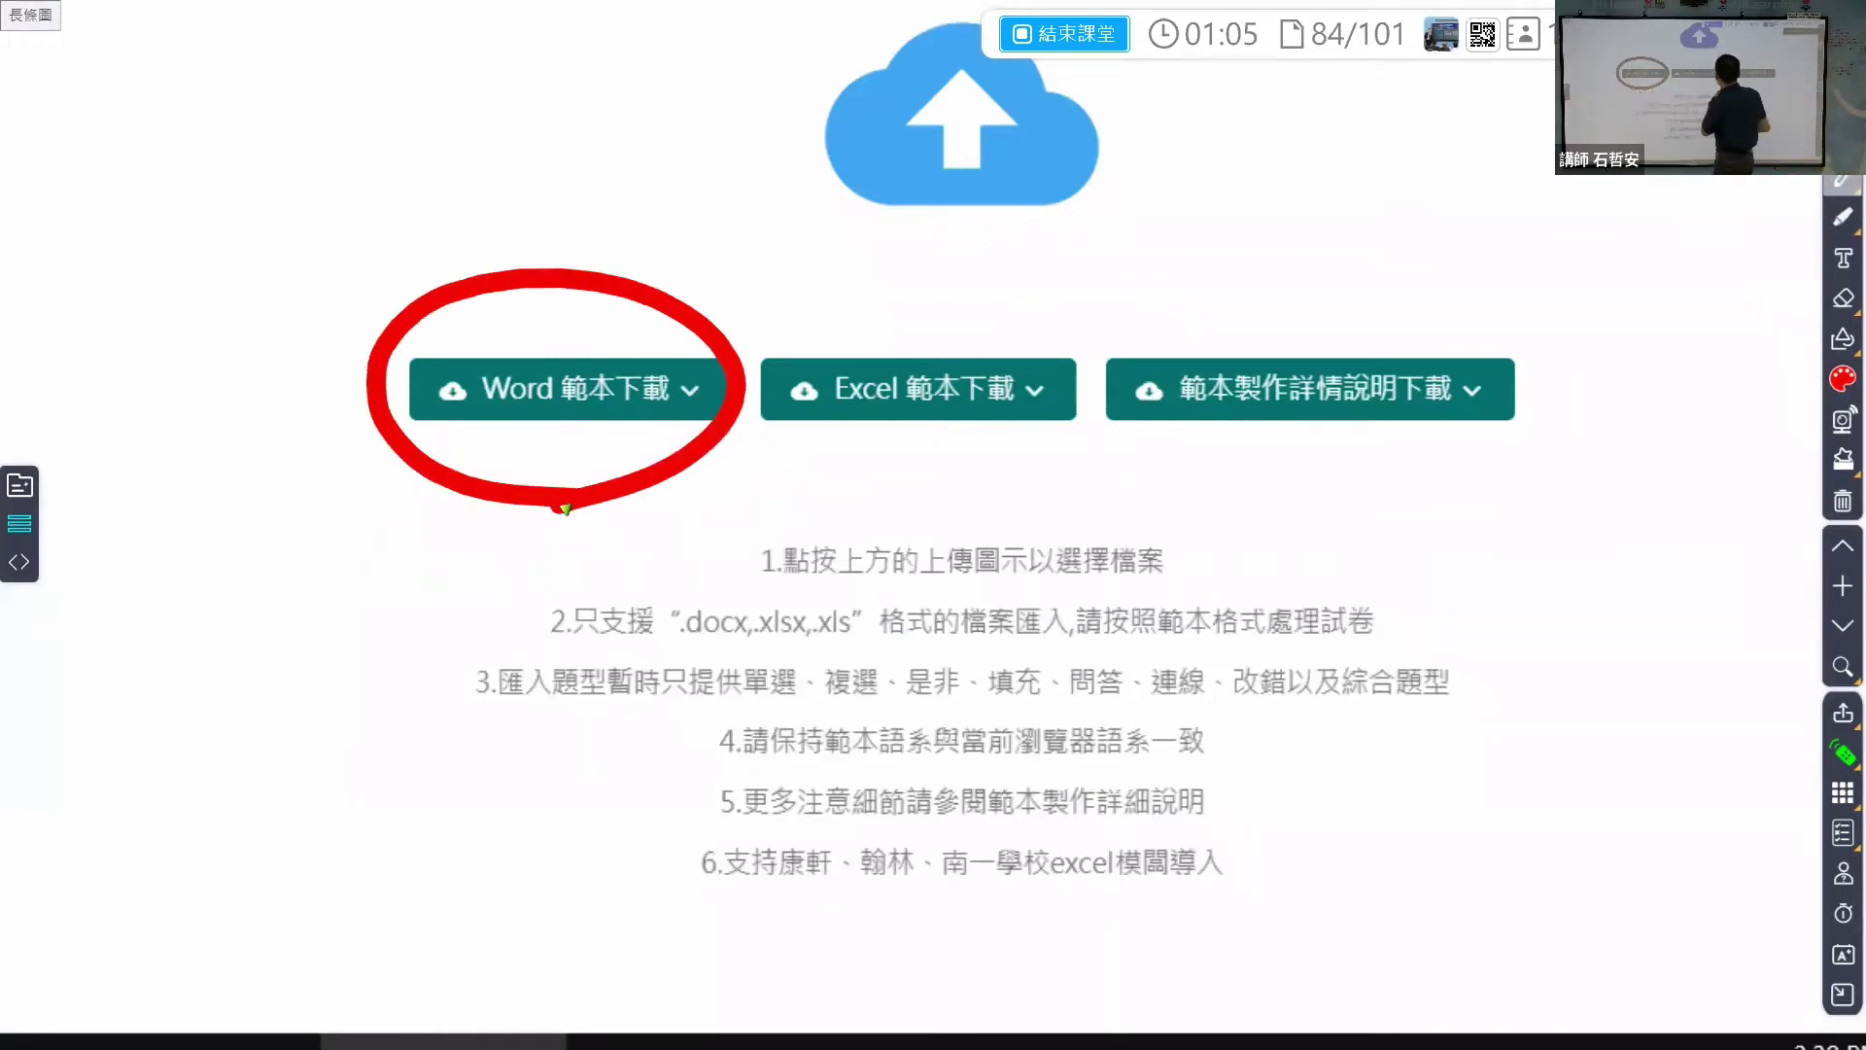
pyautogui.moveTo(1011, 505)
pyautogui.mouseDown()
pyautogui.moveTo(846, 475)
pyautogui.moveTo(887, 288)
pyautogui.moveTo(1070, 463)
pyautogui.moveTo(918, 506)
pyautogui.mouseUp()
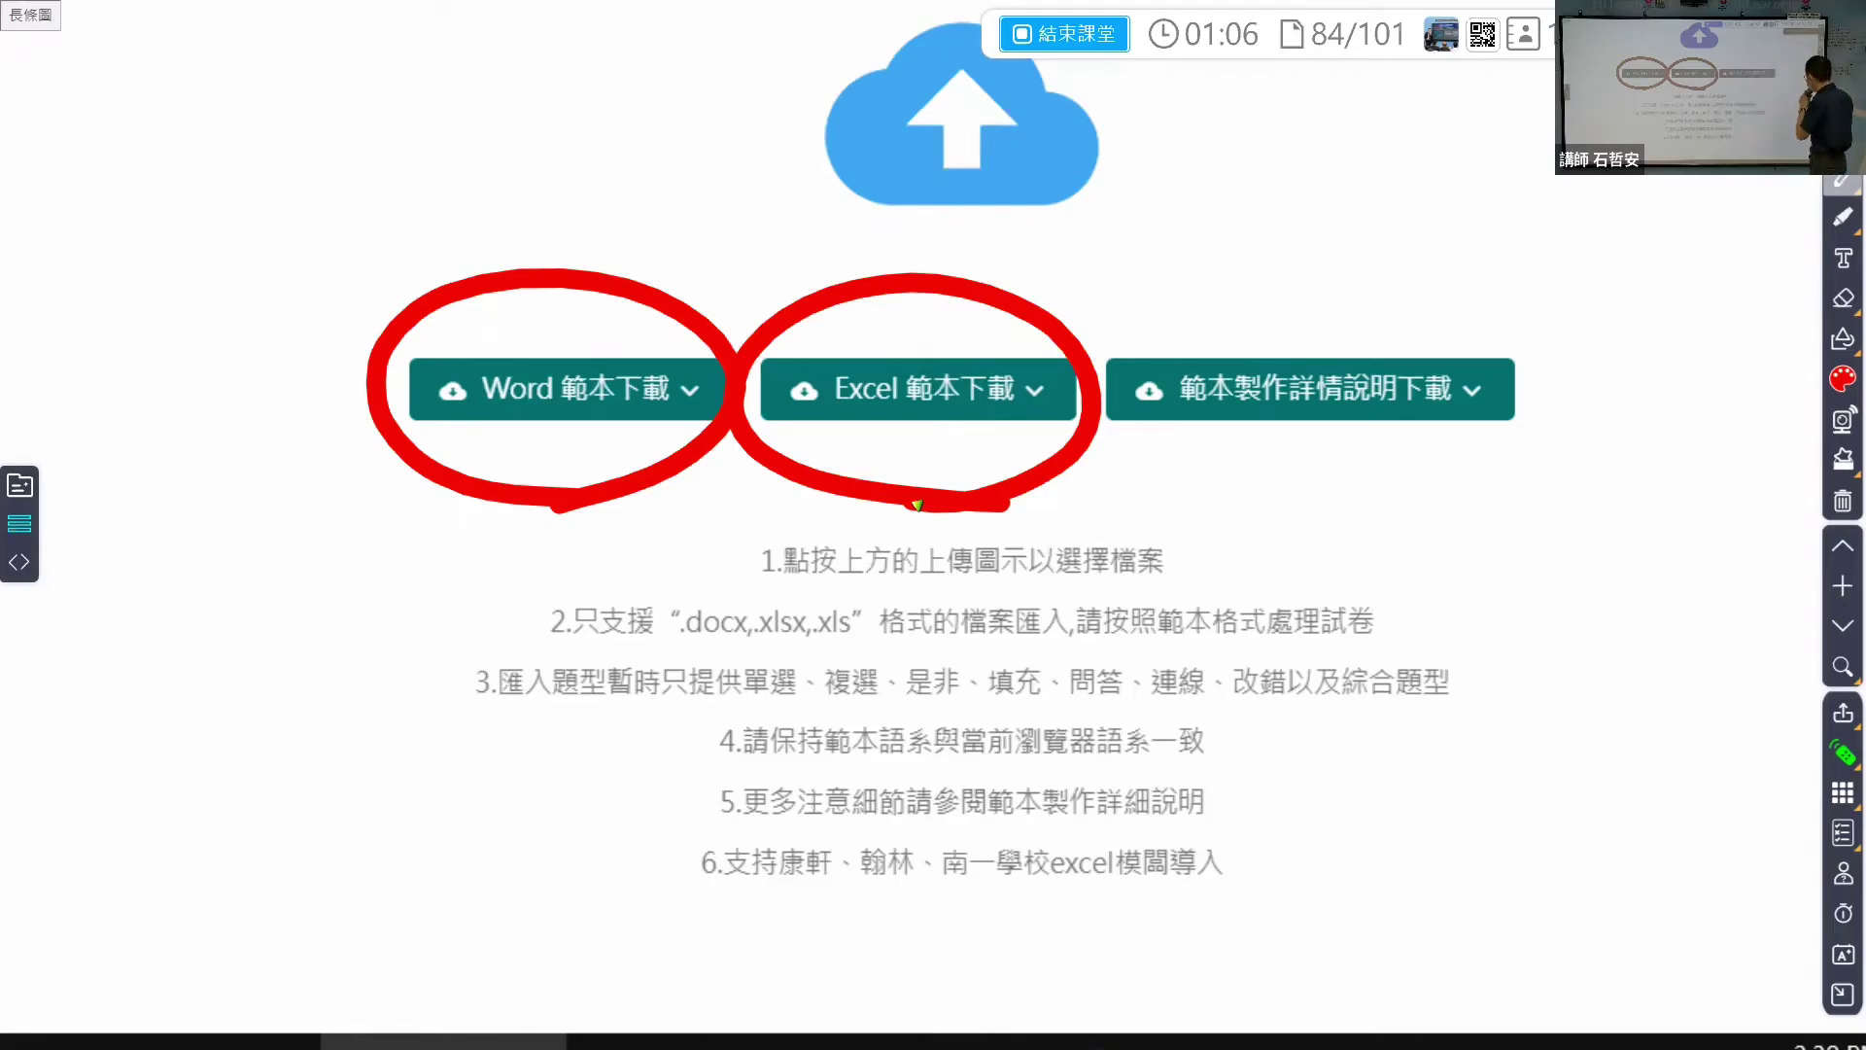
pyautogui.click(1841, 995)
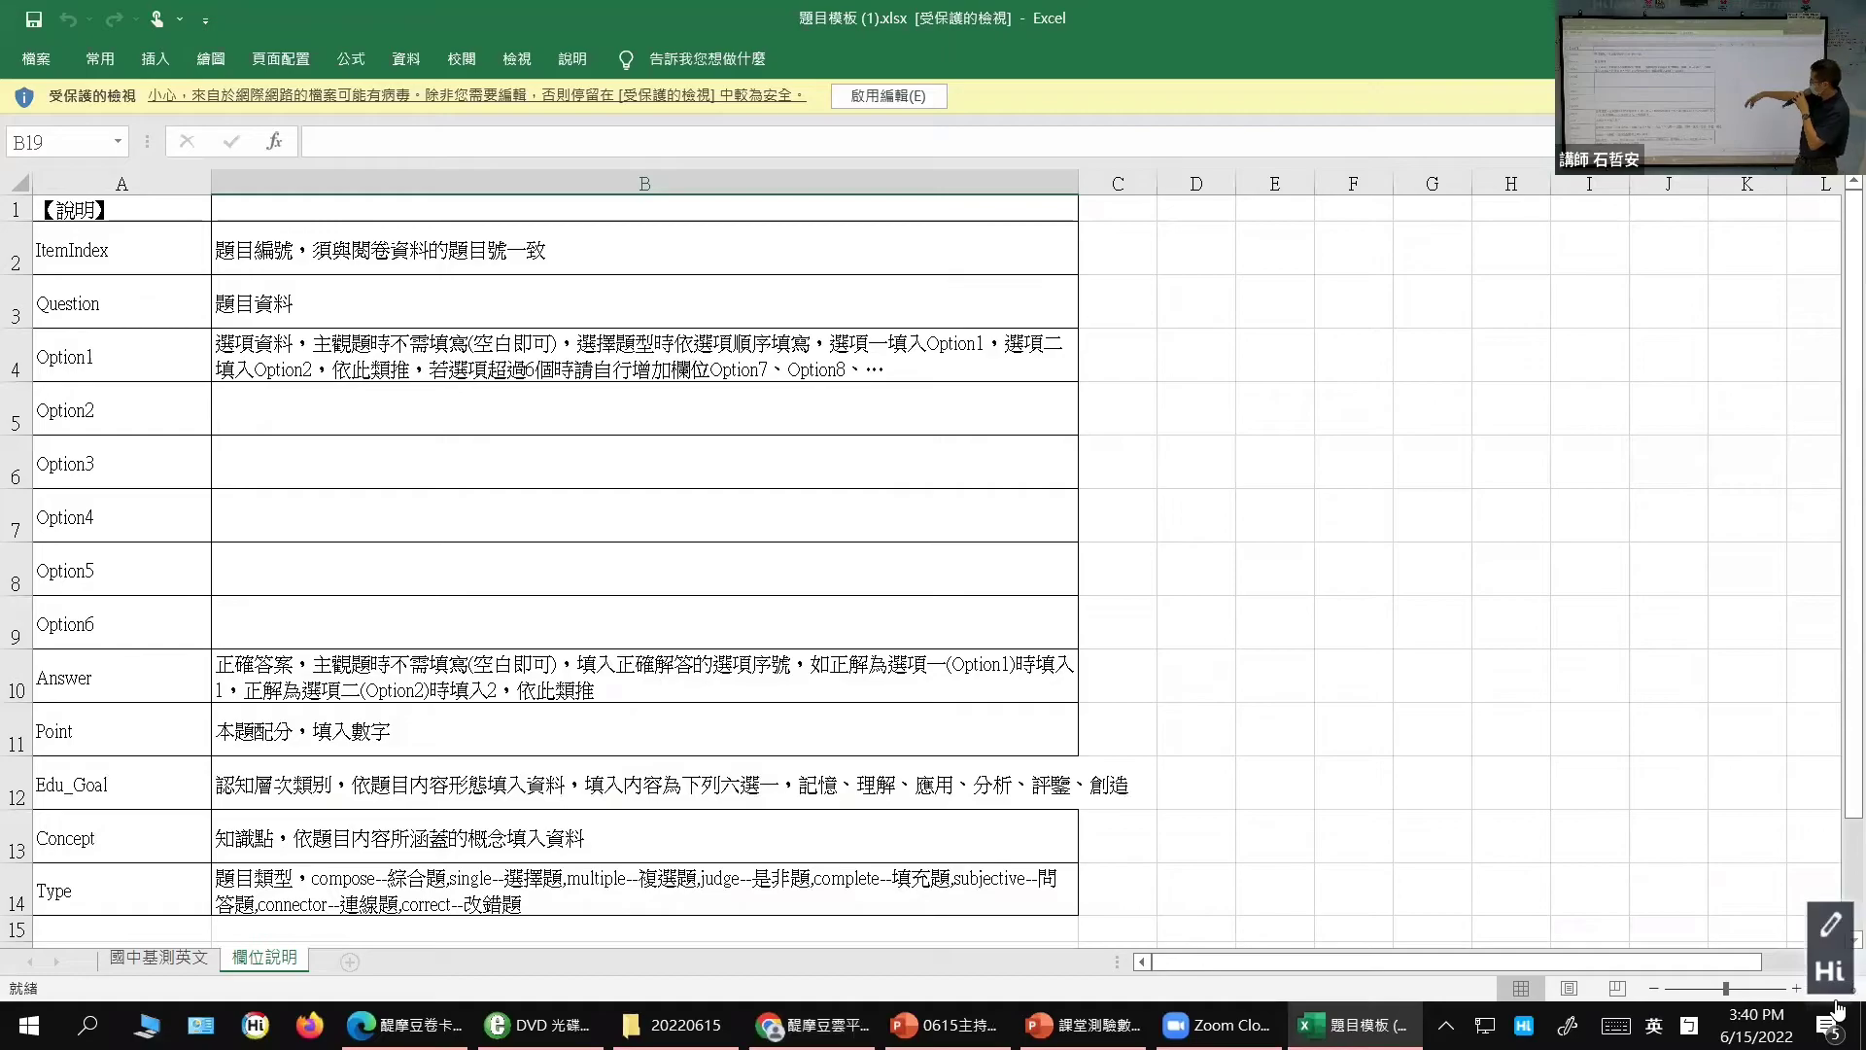
# Enable editing on the Protected View template workbook 題目模板 (1).xlsx.
pyautogui.click(865, 95)
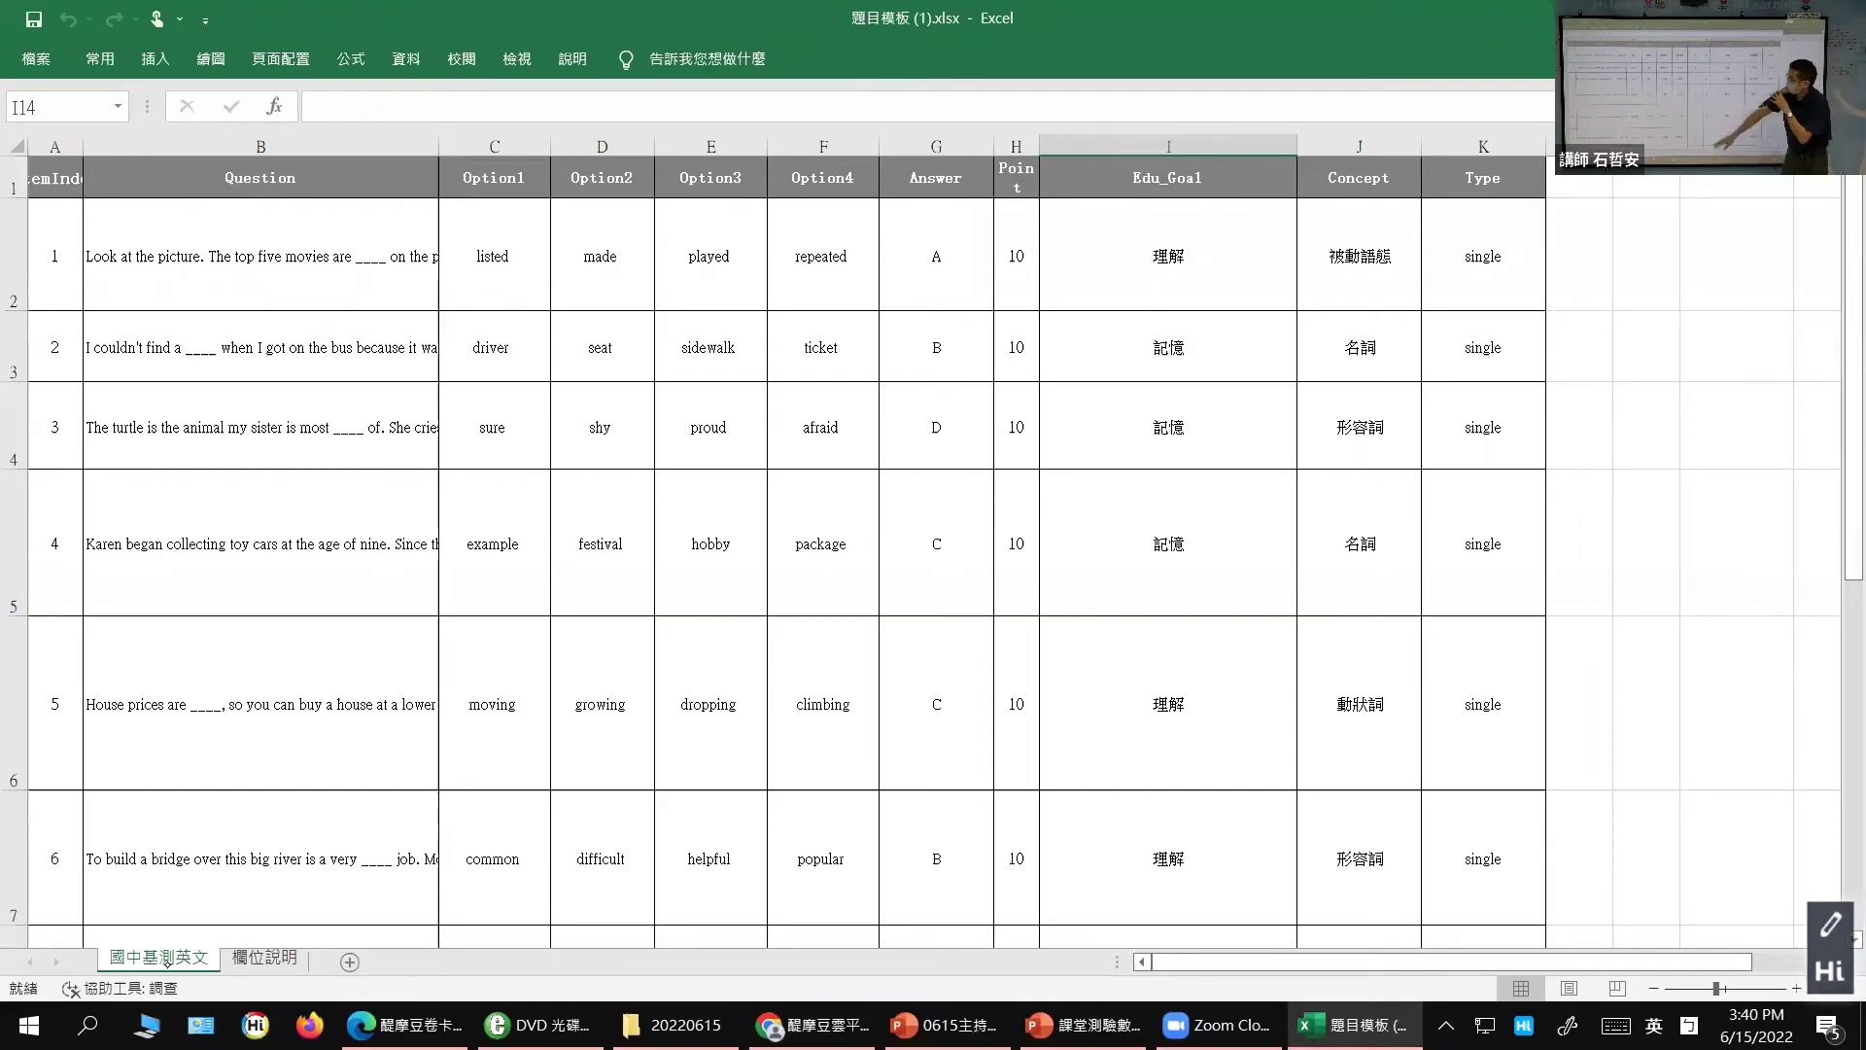
# Alternate between the template-comparison slide, the Excel template workbook and the IES 匯入試題 page.
pyautogui.hotkey('alt', 'Tab')
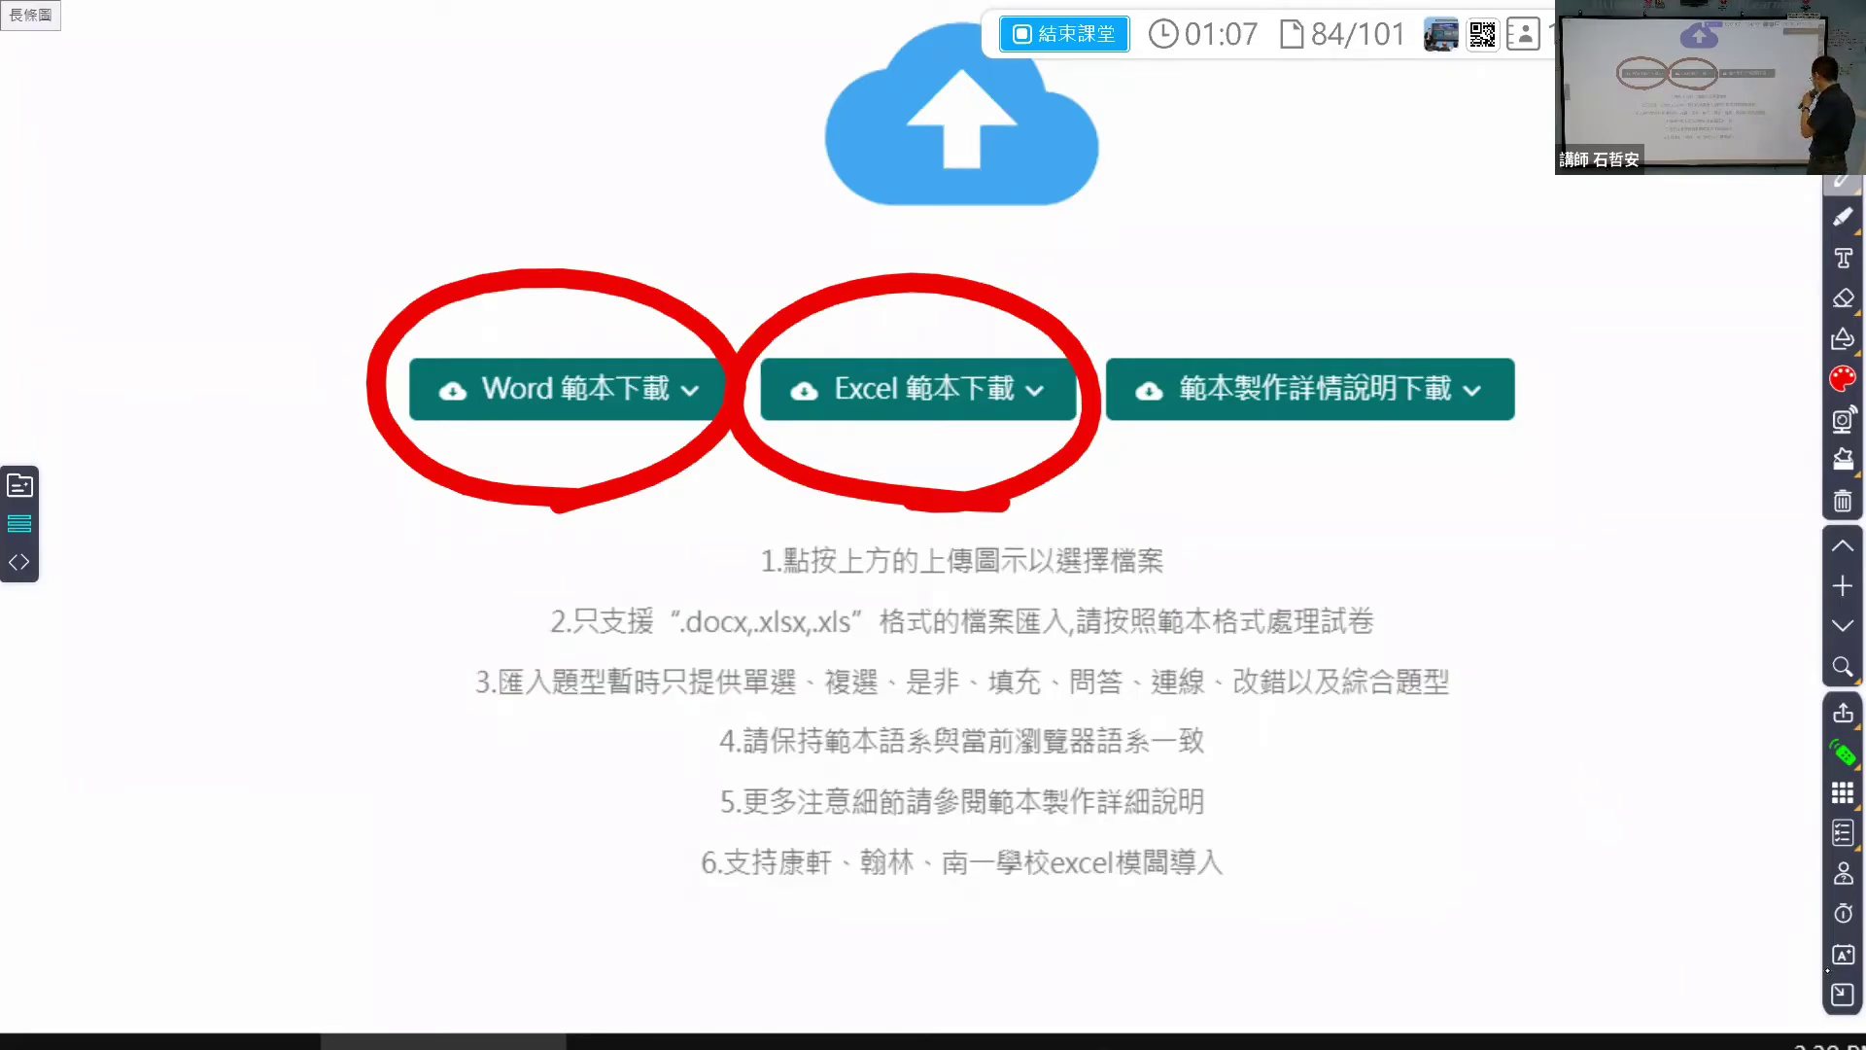
pyautogui.click(1842, 994)
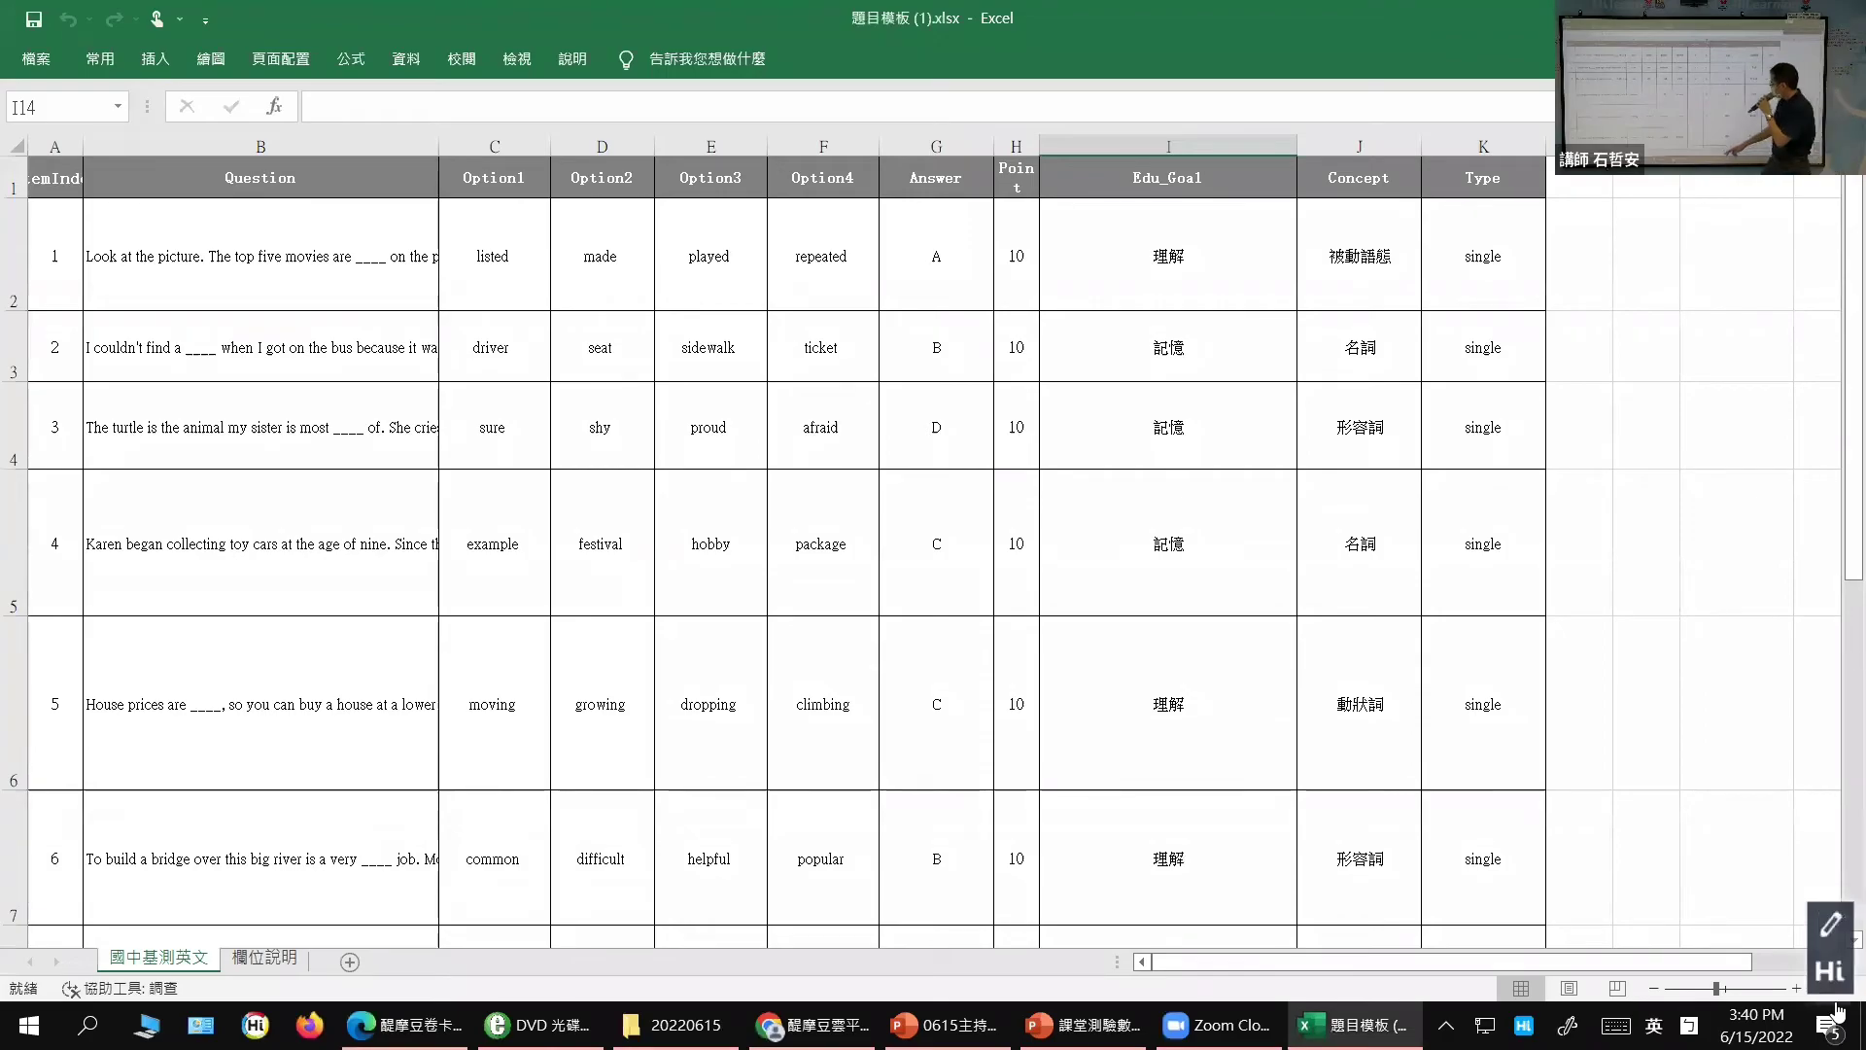
pyautogui.hotkey('alt', 'Tab')
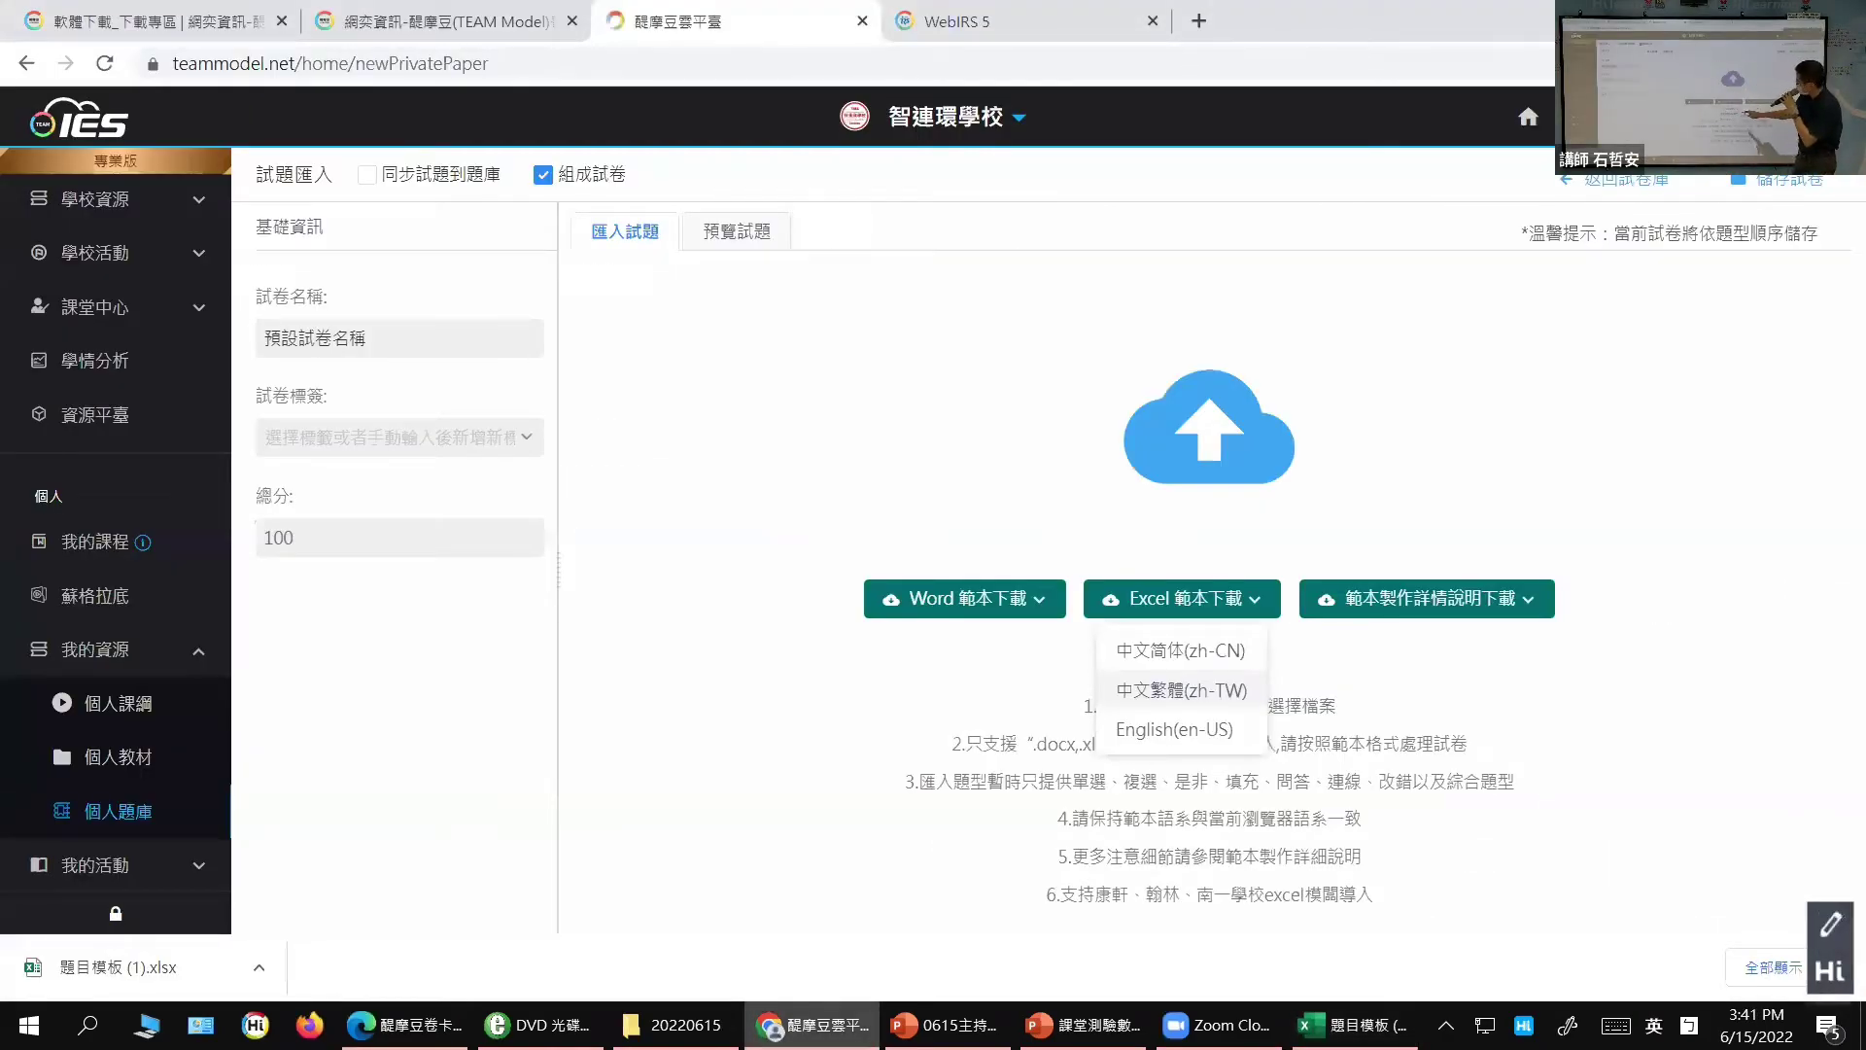
pyautogui.hotkey('alt', 'Tab')
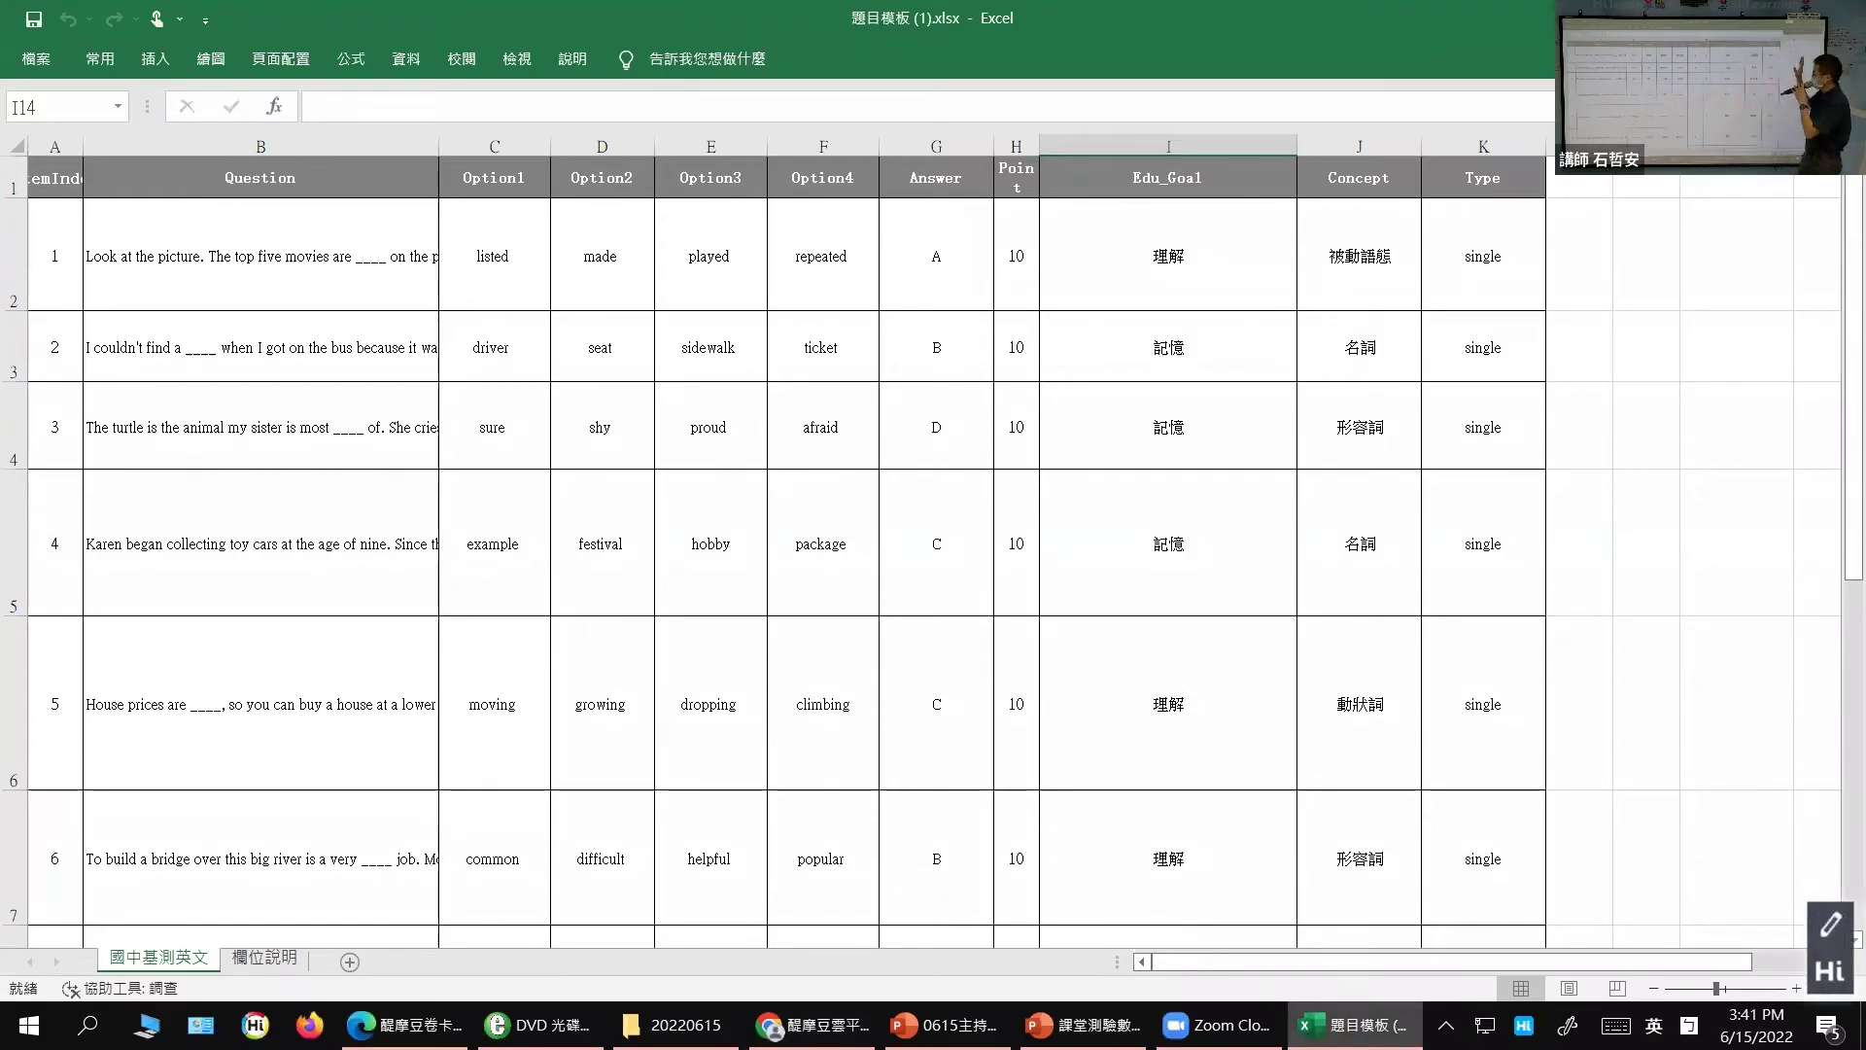
pyautogui.hotkey('alt', 'Tab')
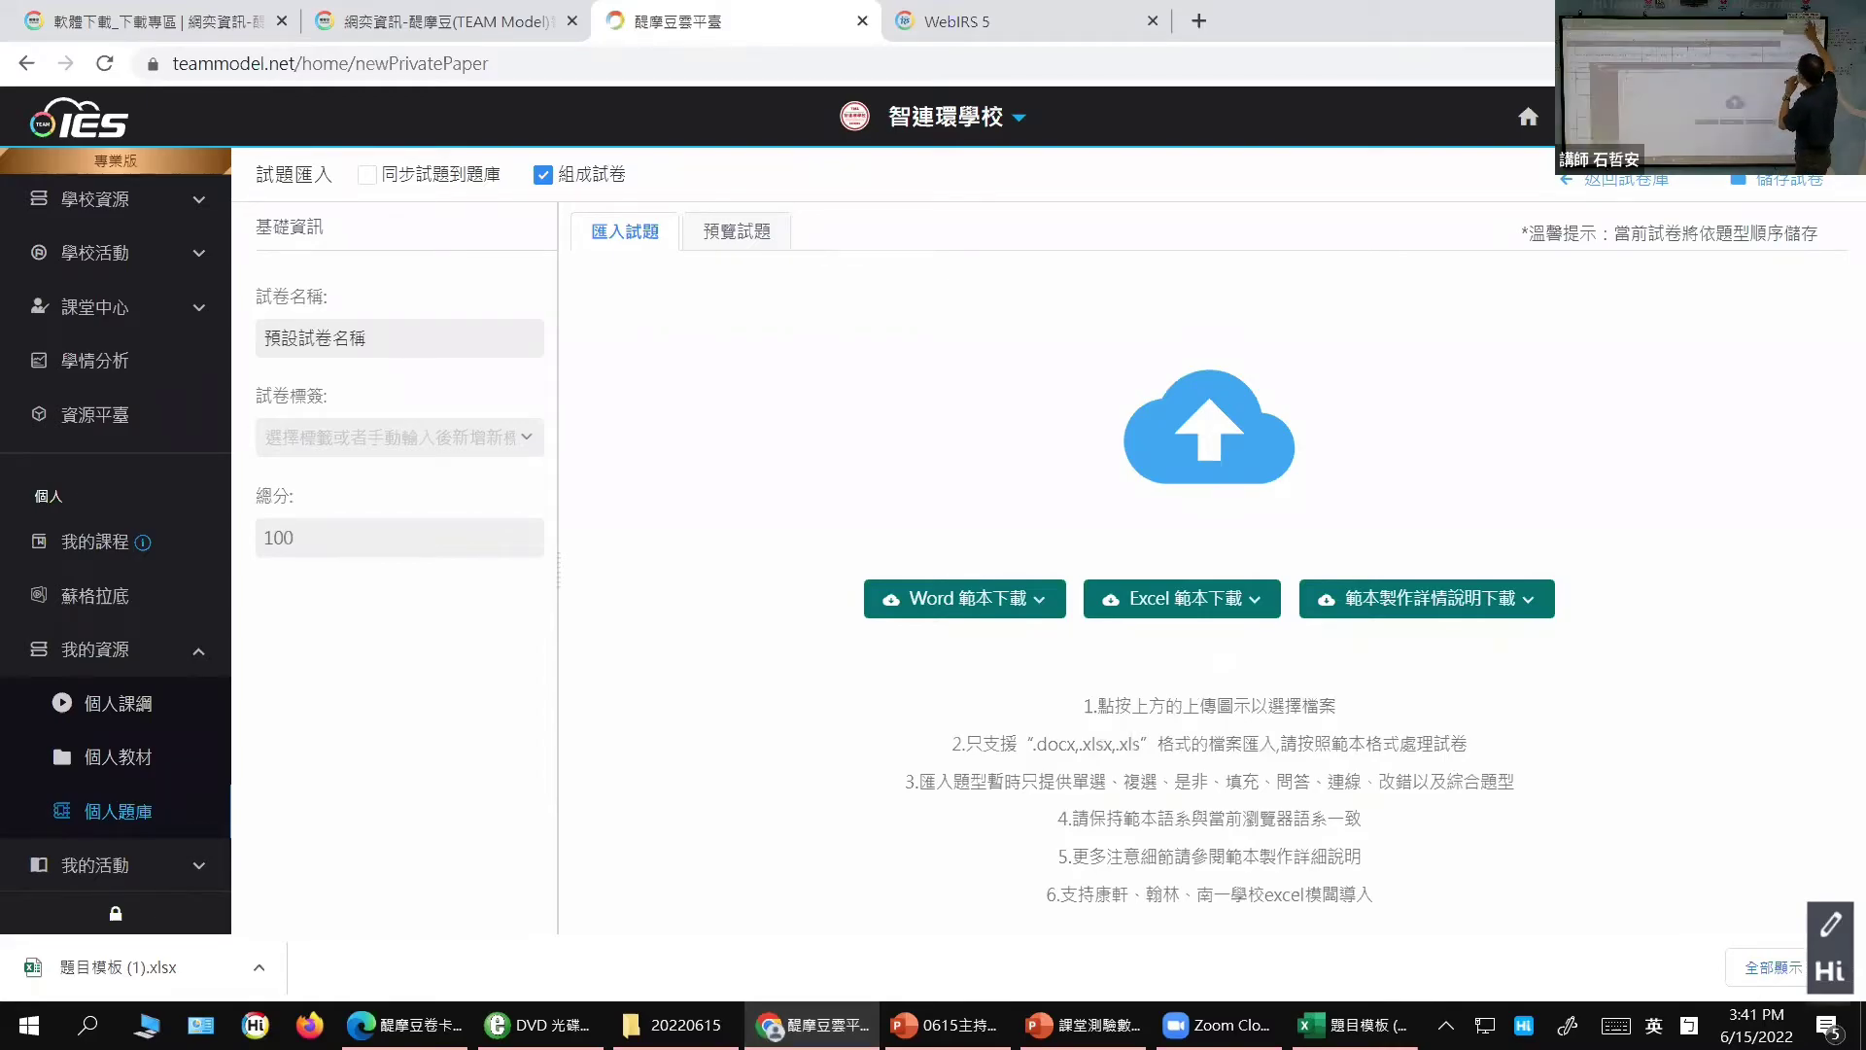
pyautogui.hotkey('alt', 'Tab')
# Open the 醍摩豆多元題型範例試卷(英文) 題目卷 and 導入卷 documents, ending on 題目卷.
pyautogui.press('super+d')
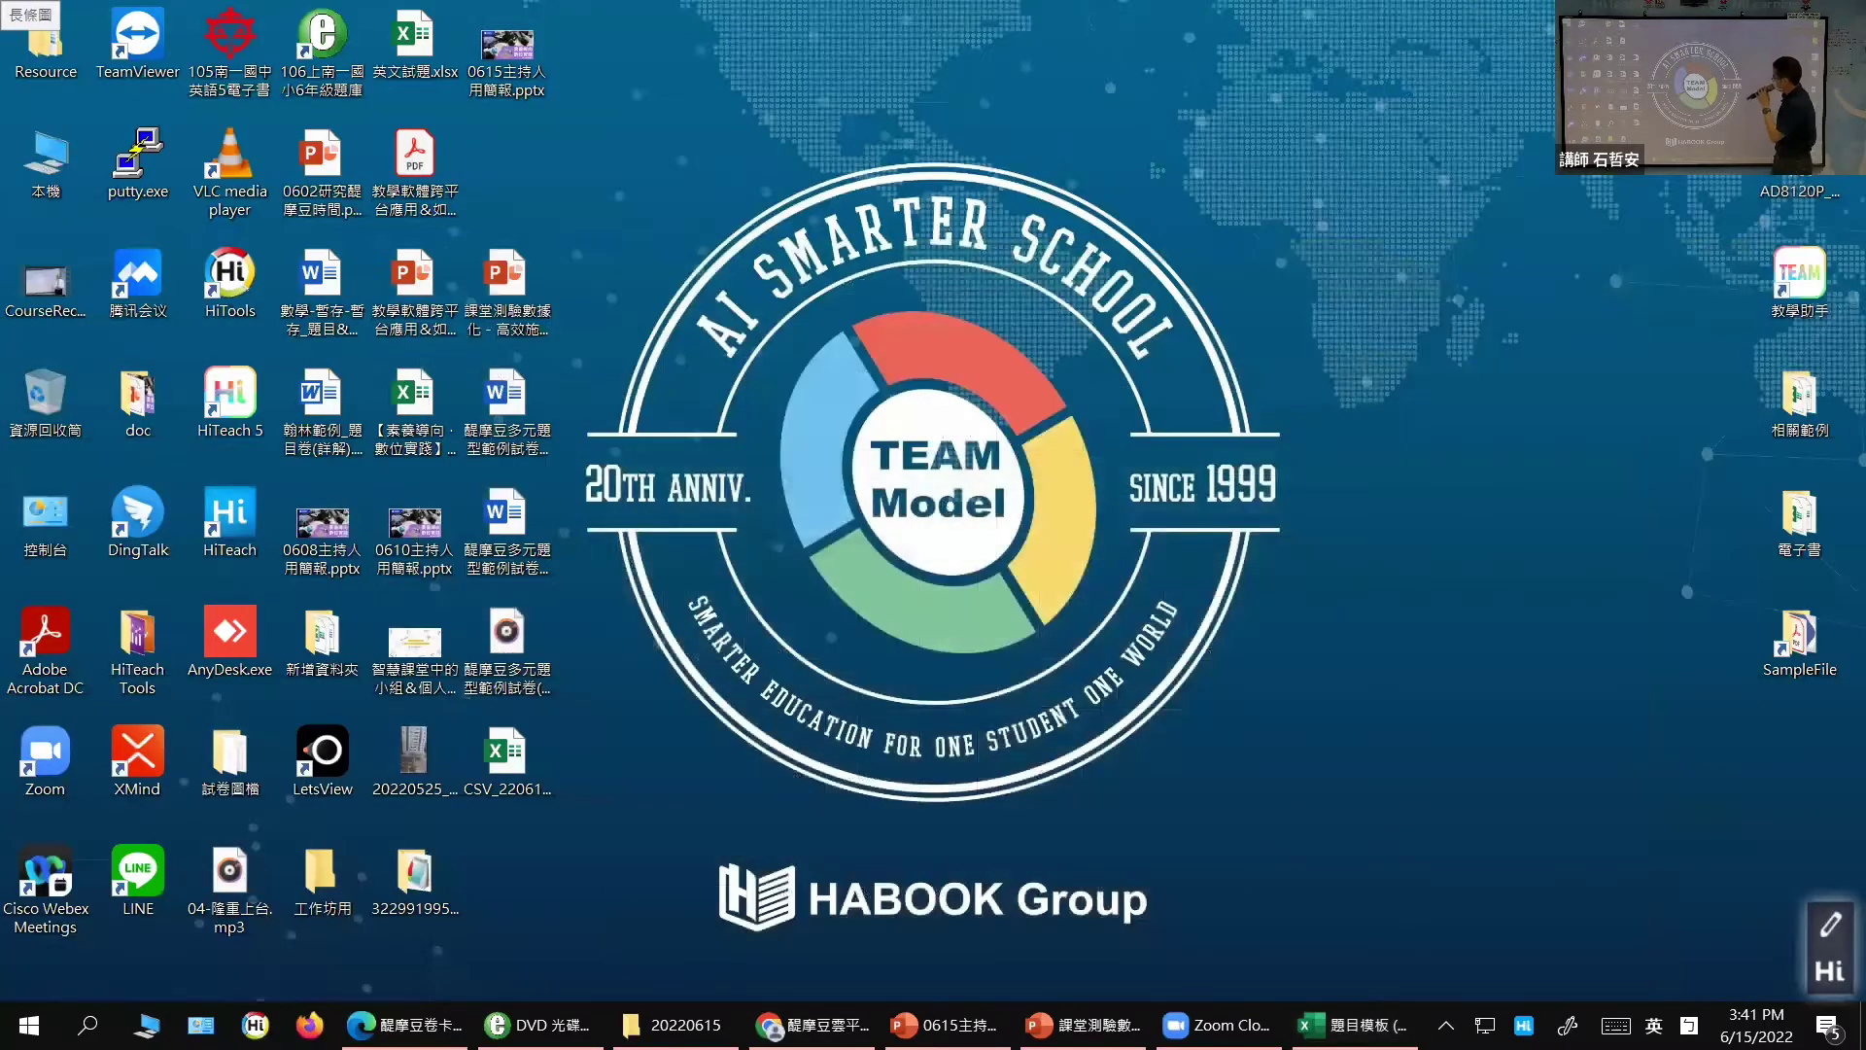
pyautogui.doubleClick(505, 512)
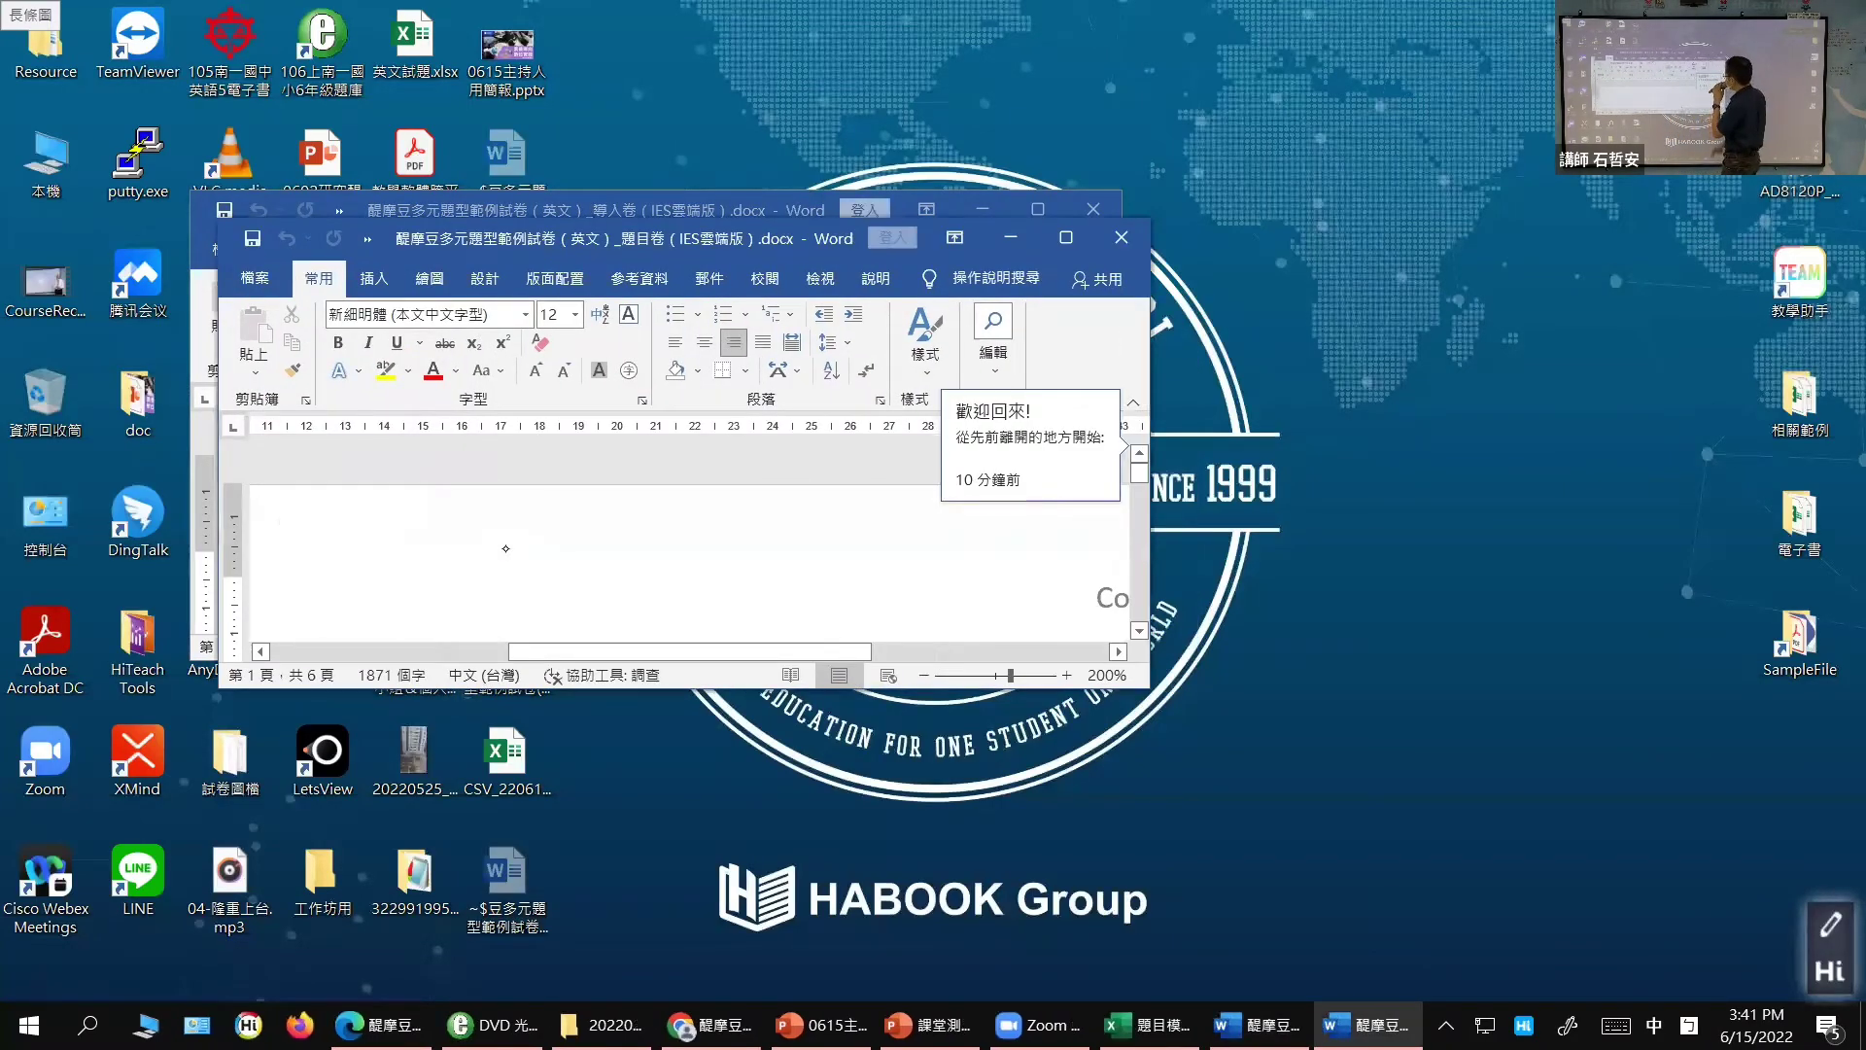
pyautogui.click(1065, 237)
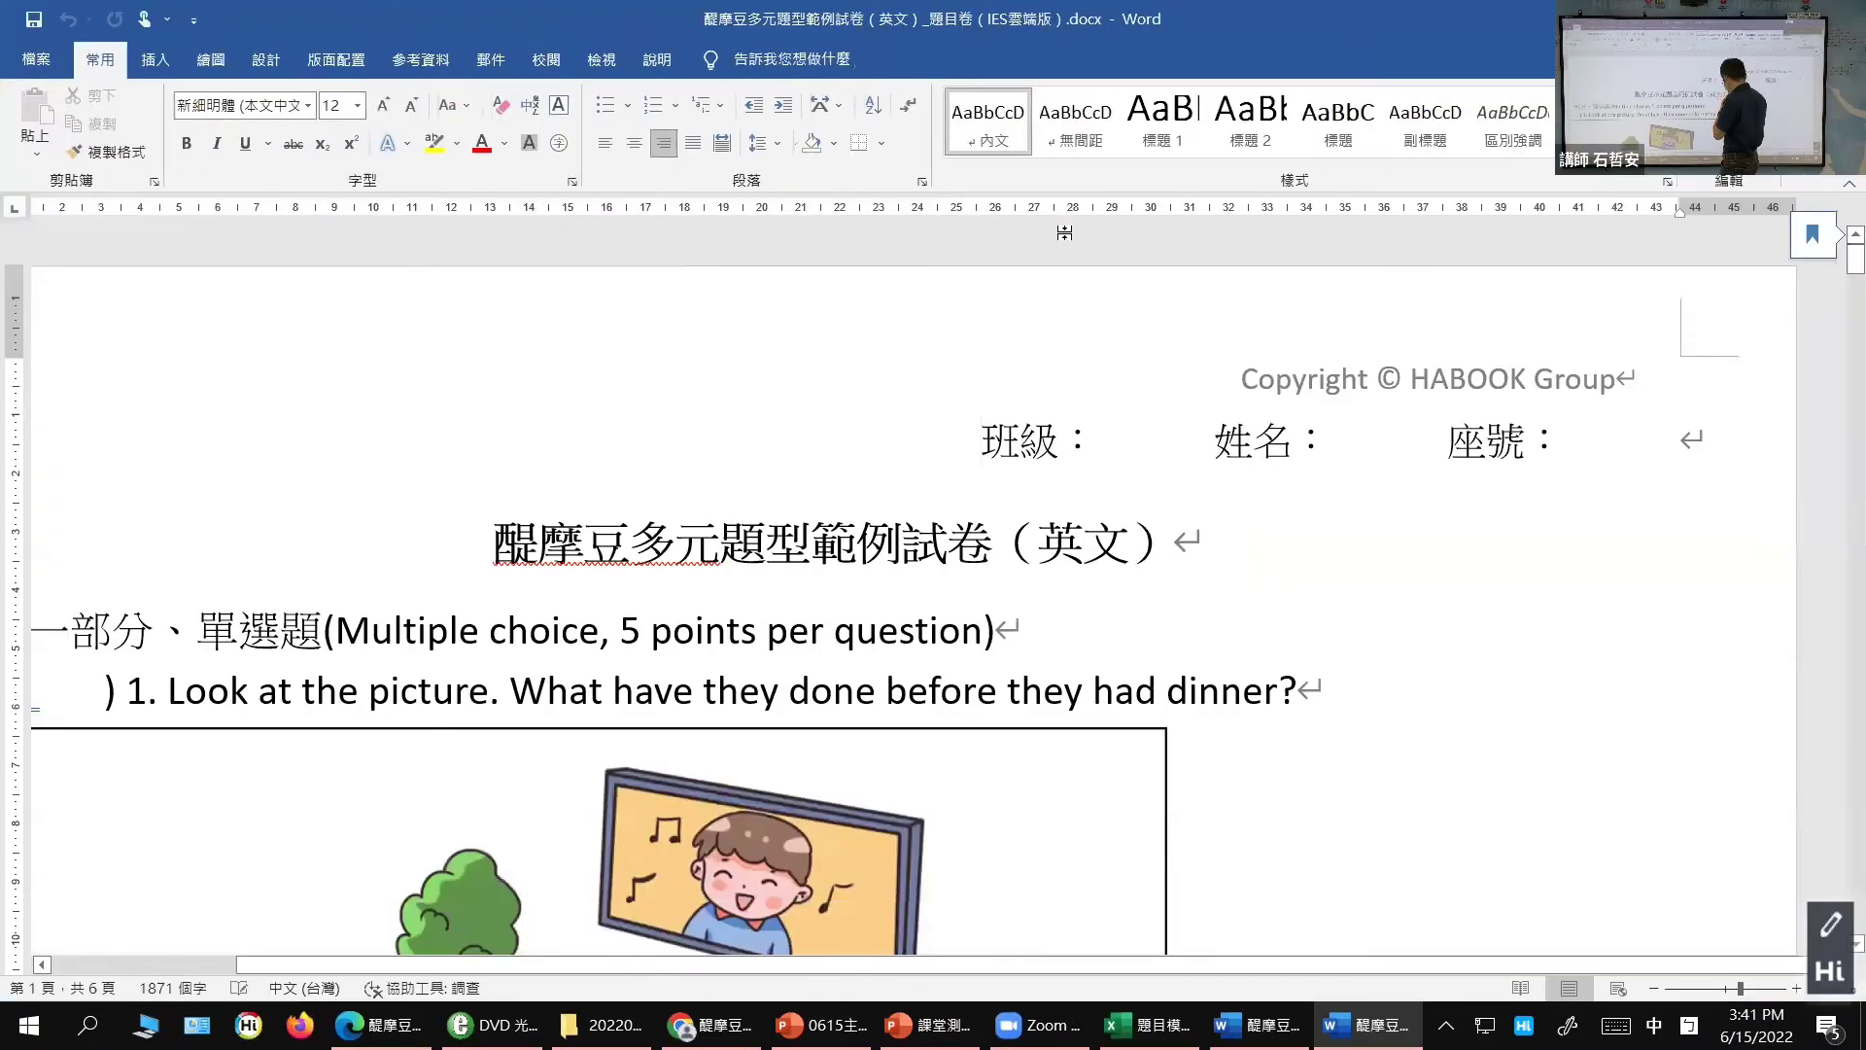
pyautogui.click(1733, 15)
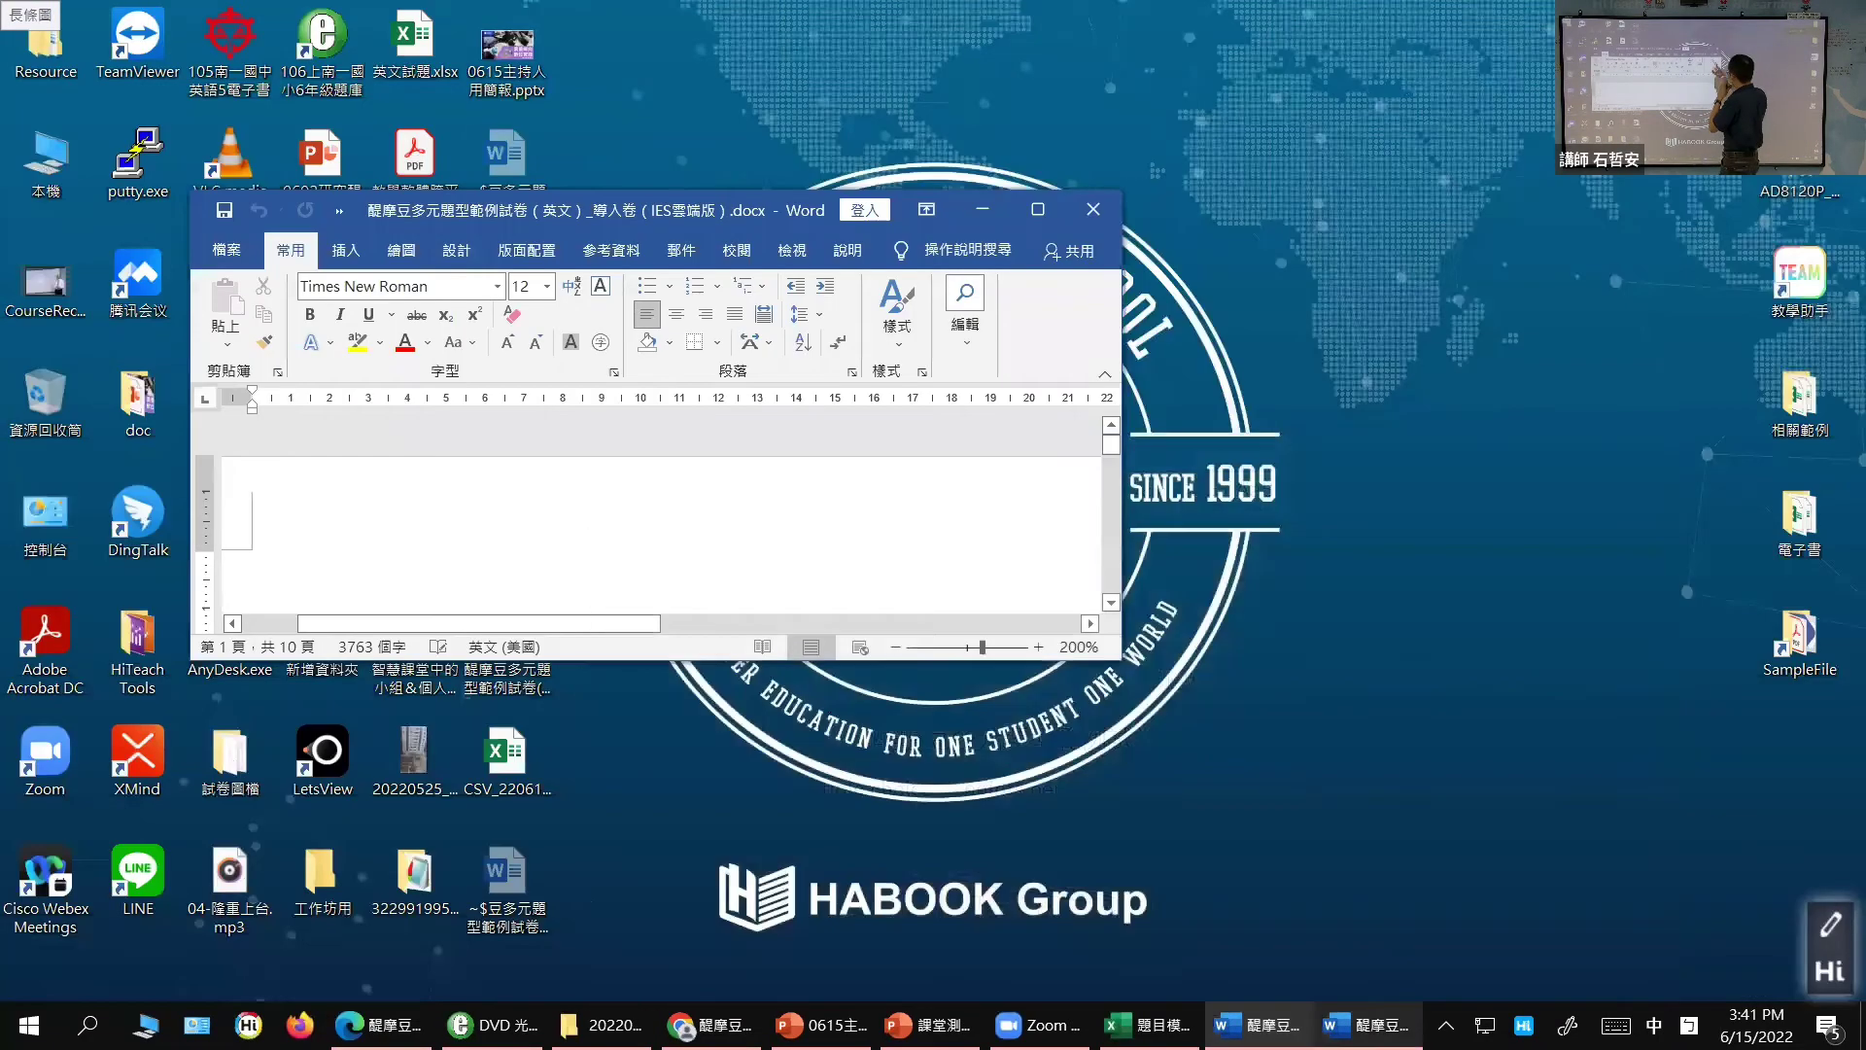
pyautogui.click(1037, 209)
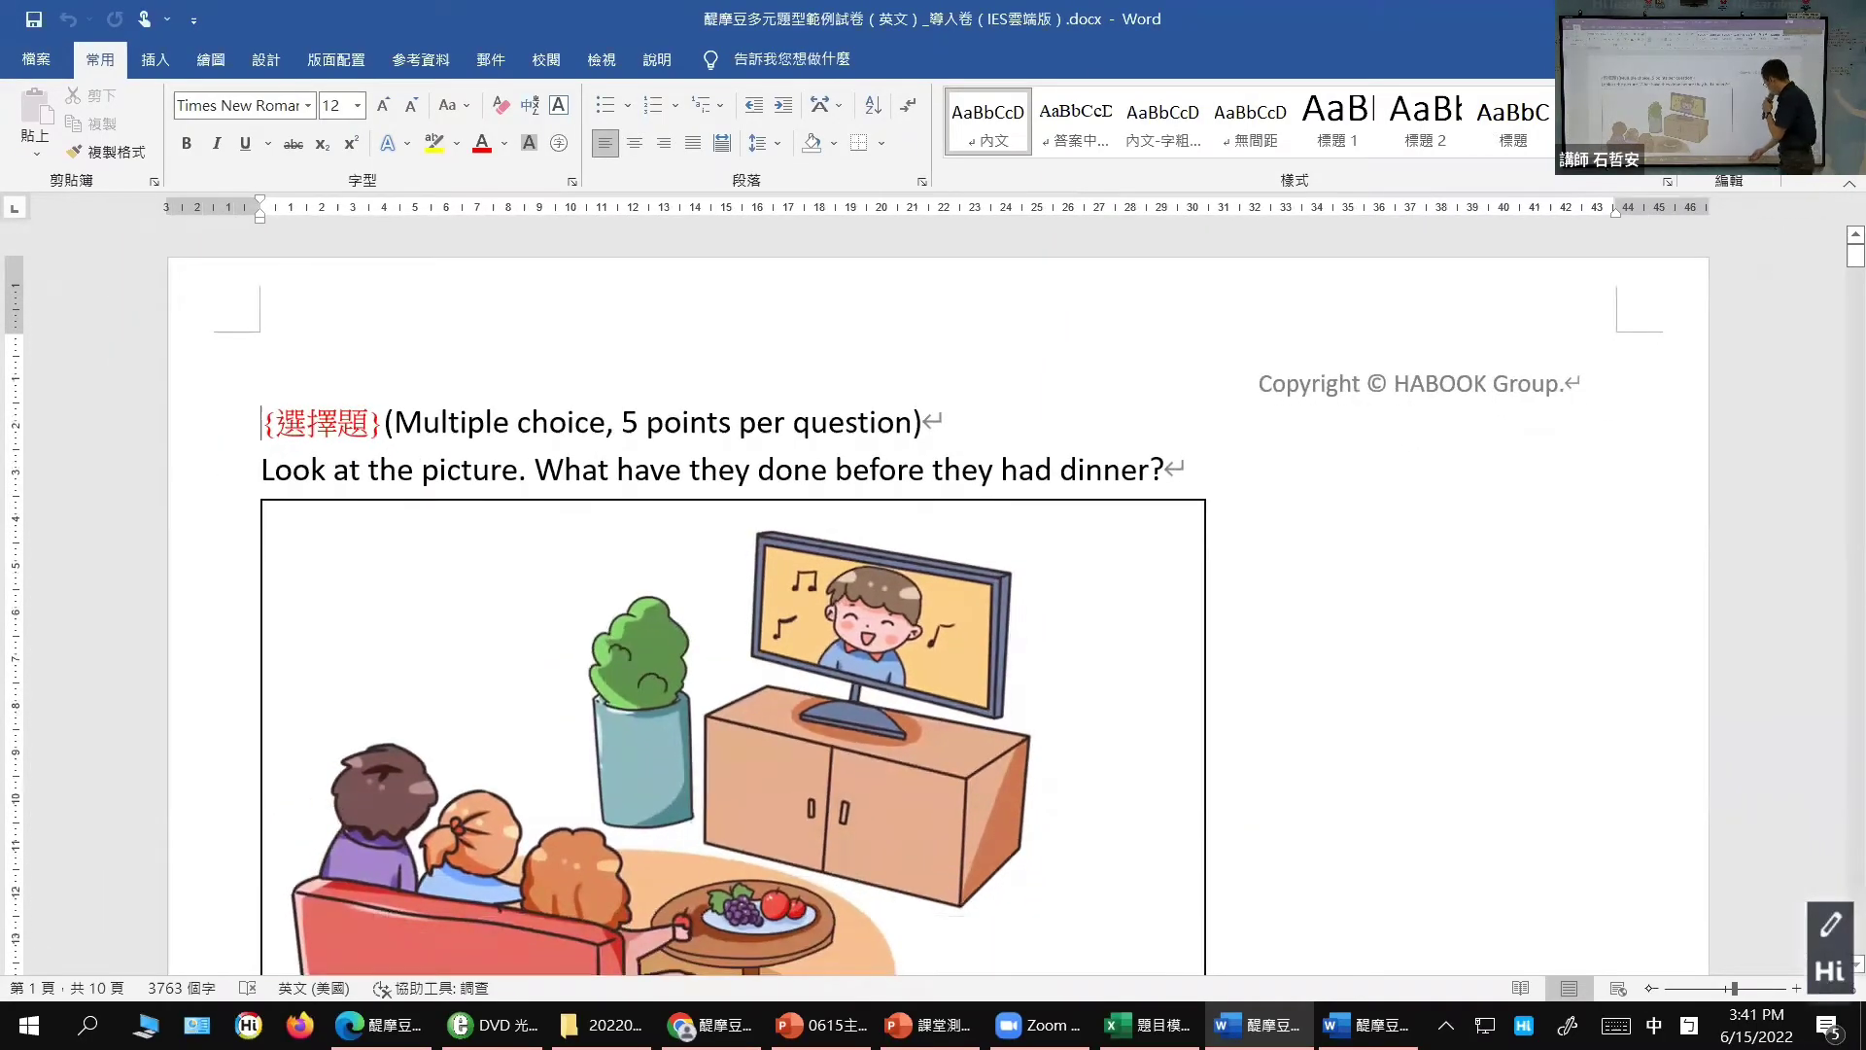
pyautogui.press('super+d')
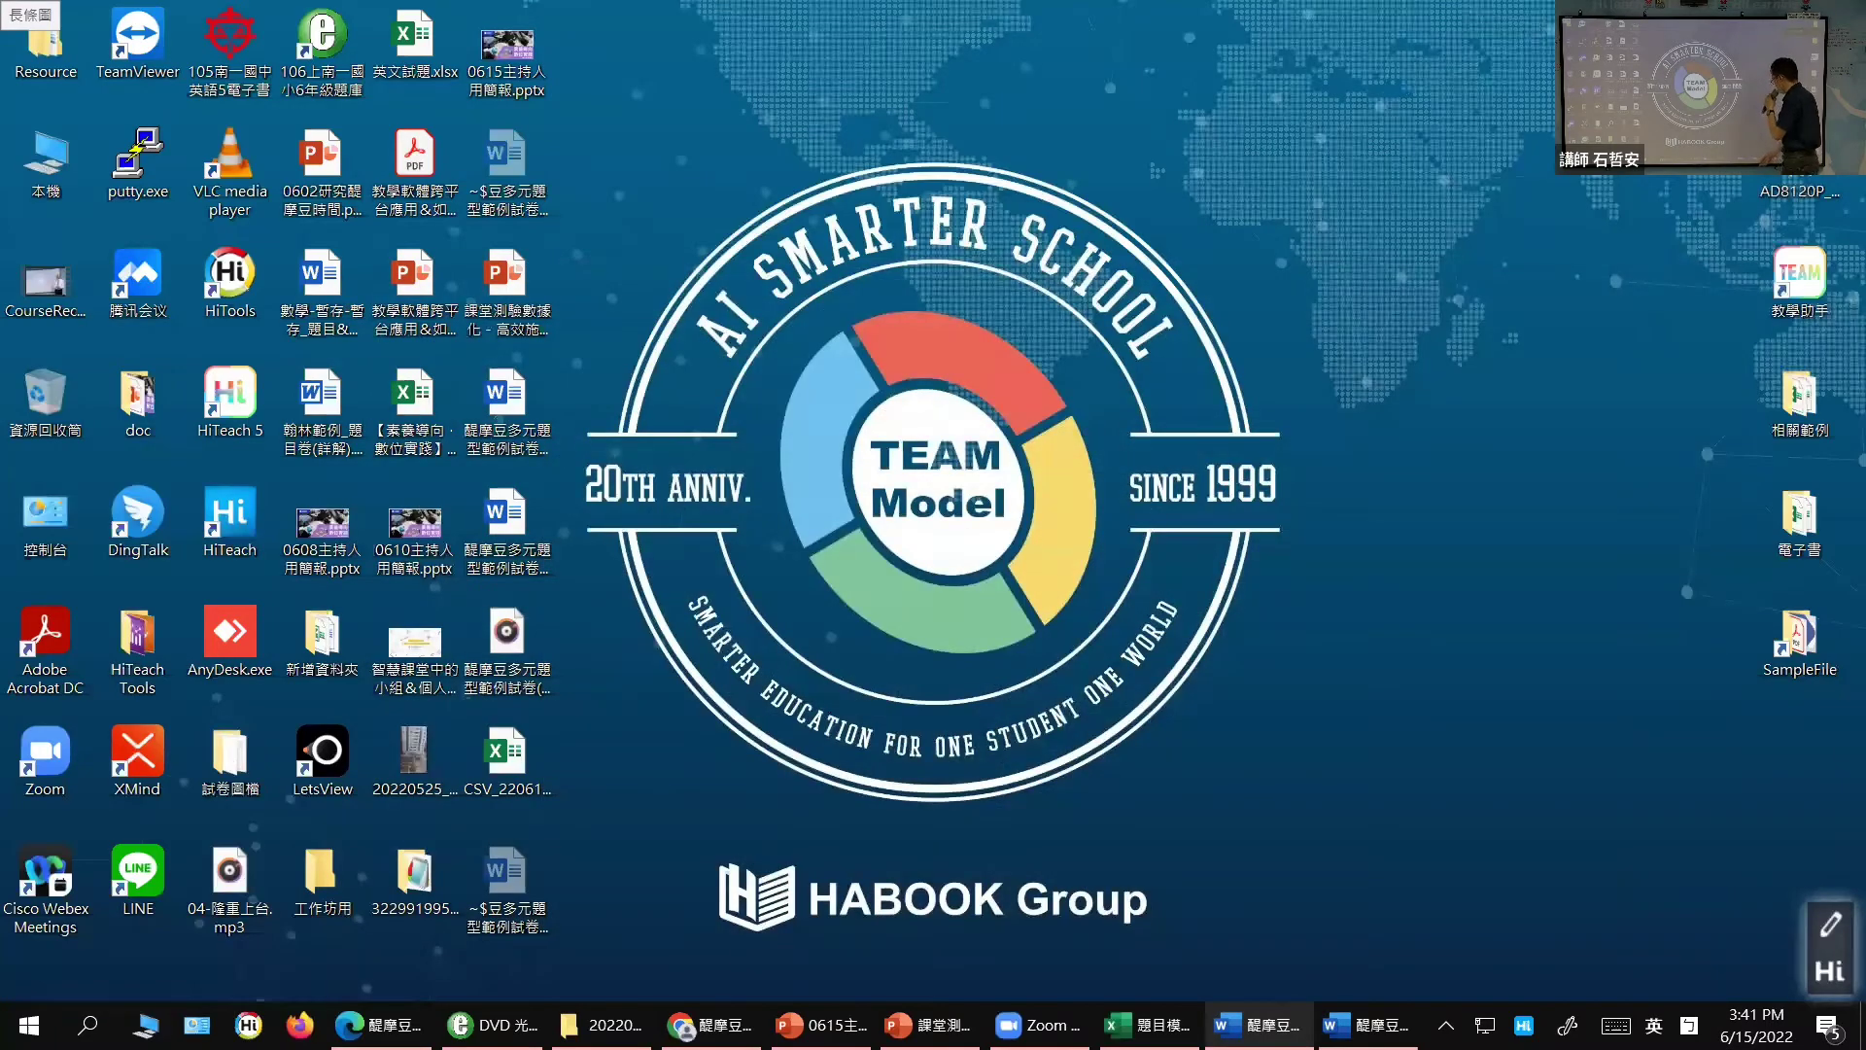
pyautogui.press('super+d')
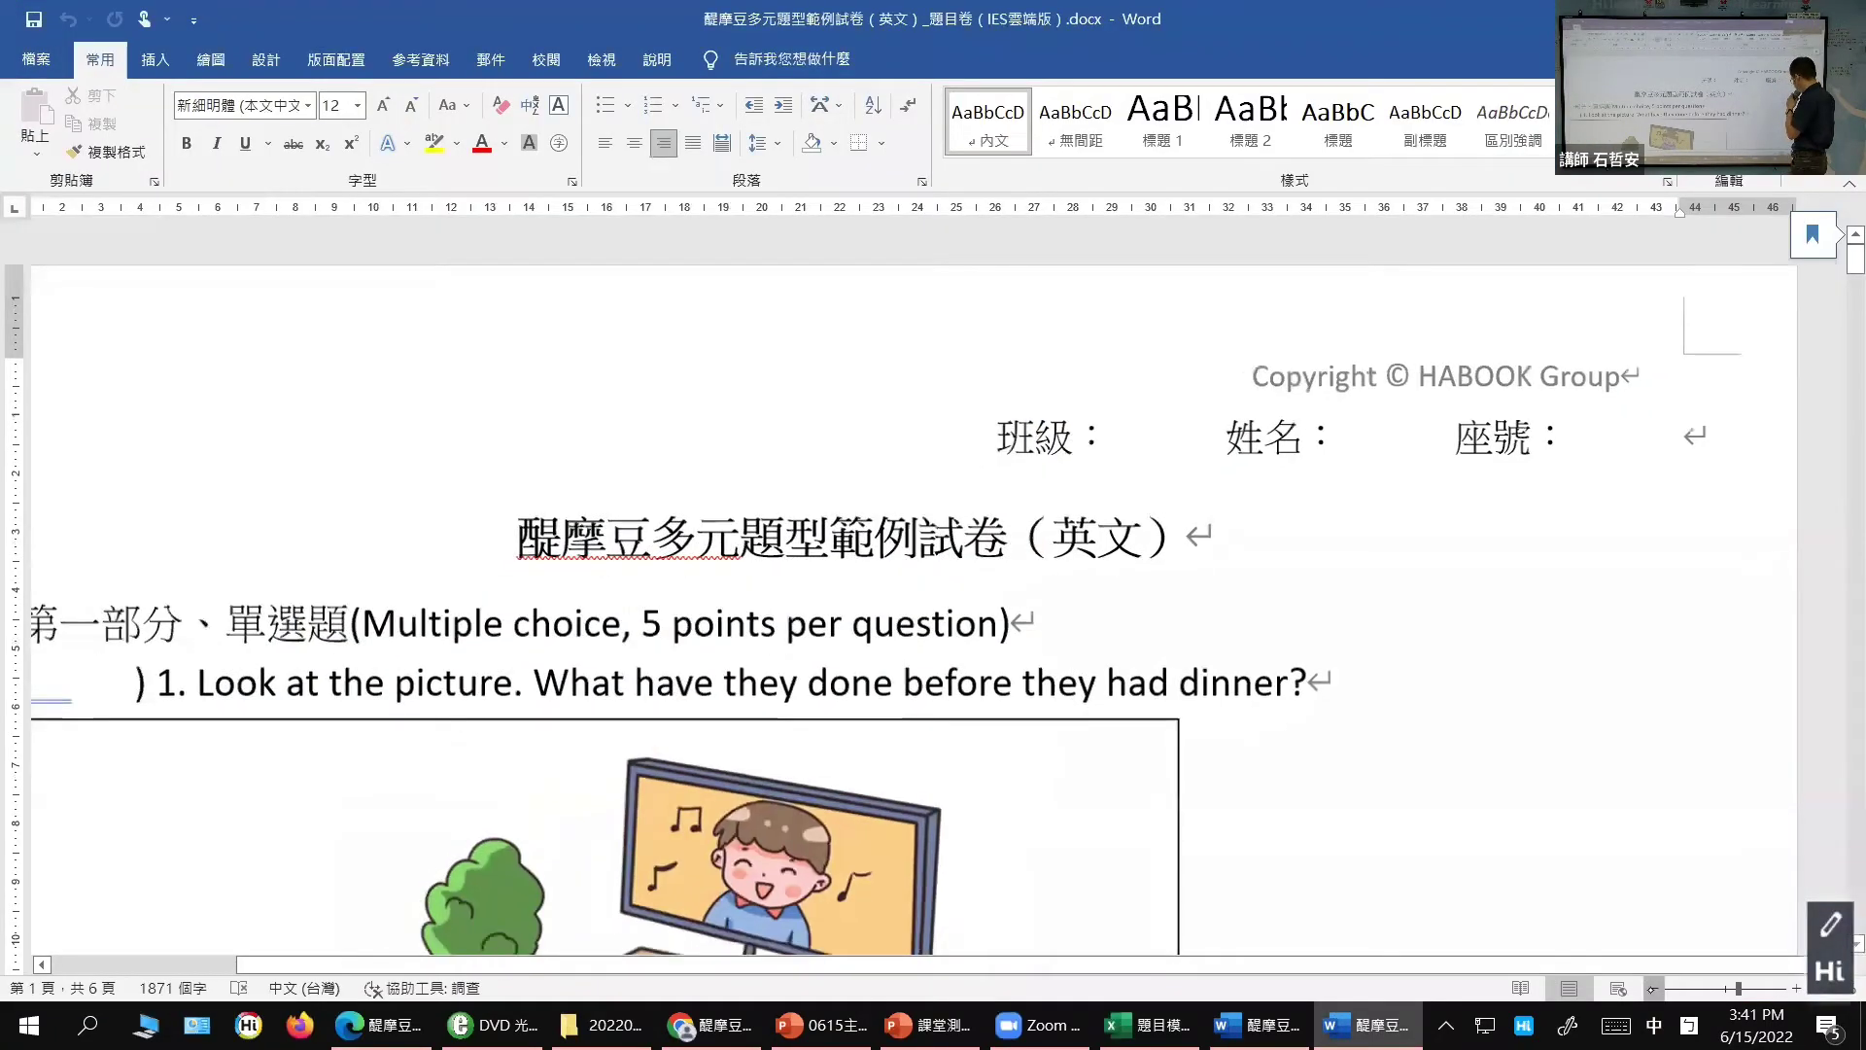
# Scroll through the questions of the 題目卷 sample English exam.
pyautogui.keyDown('ctrl'); pyautogui.scroll(-5, 919, 602); pyautogui.keyUp('ctrl')
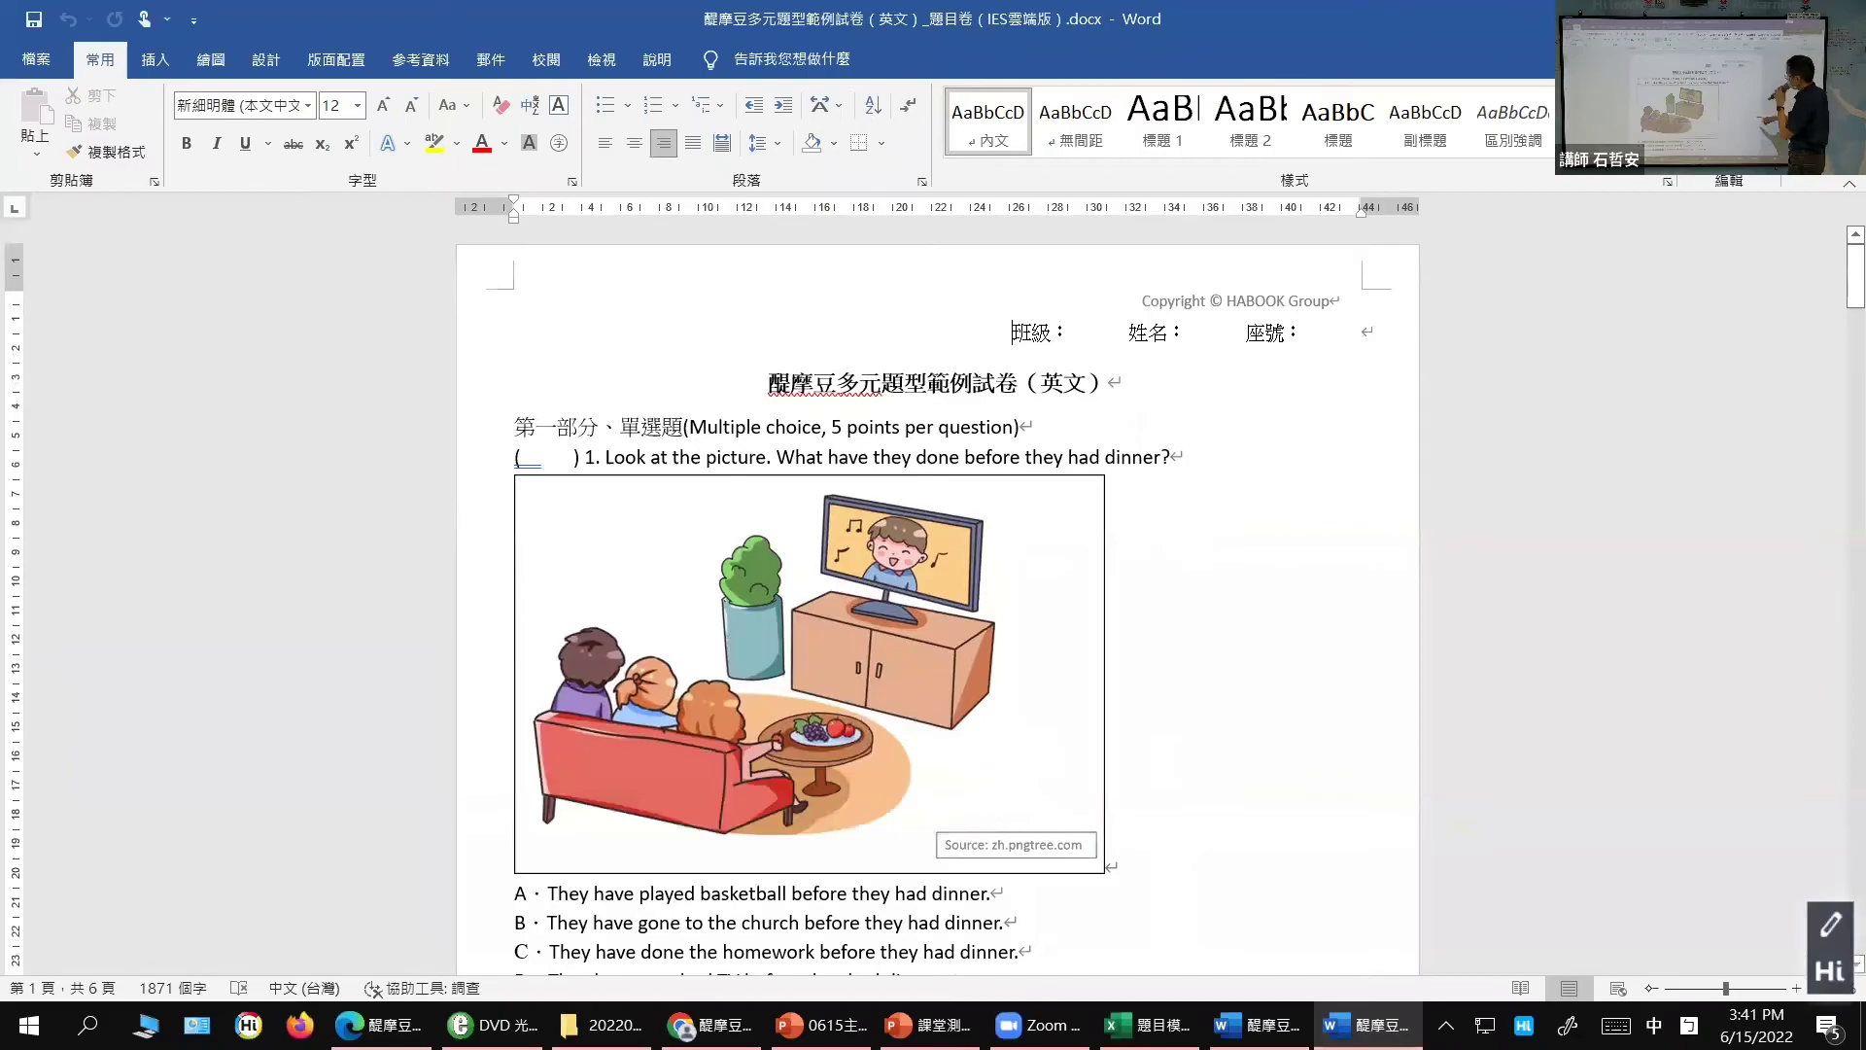
pyautogui.scroll(3, 1011, 355)
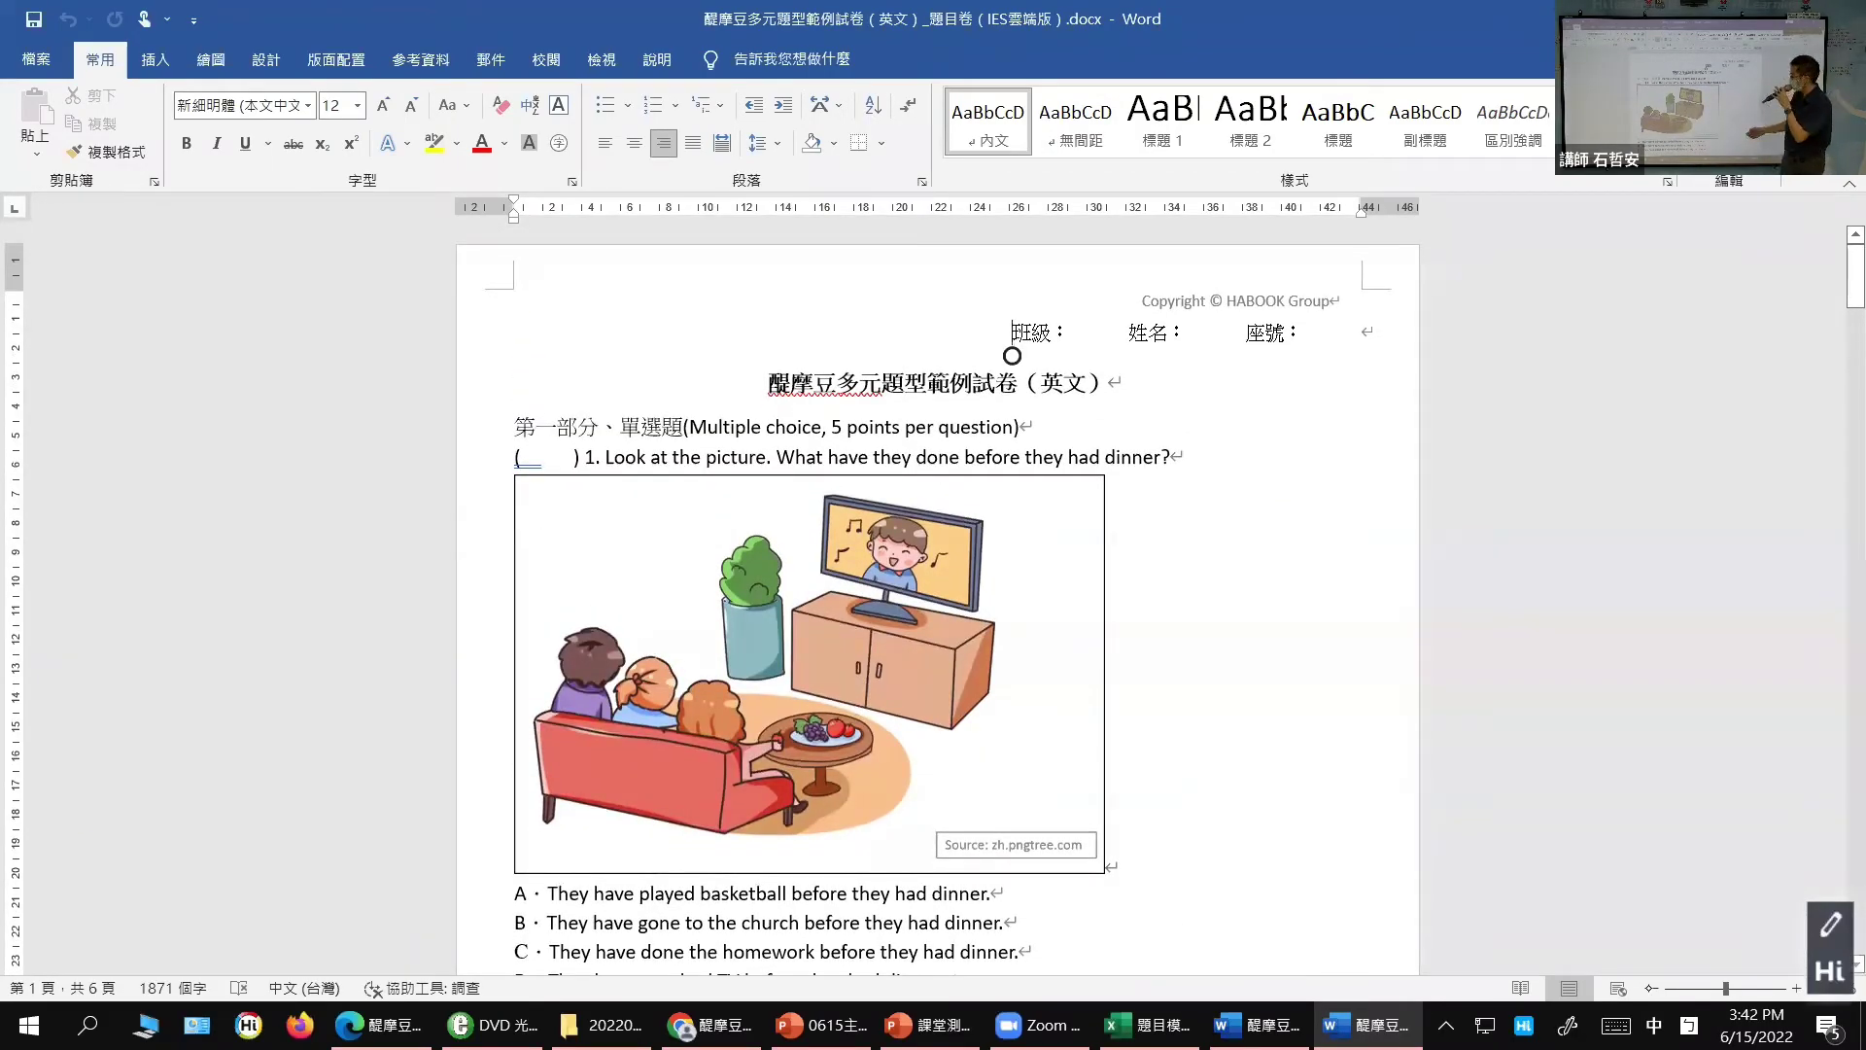
pyautogui.scroll(-5, 1012, 355)
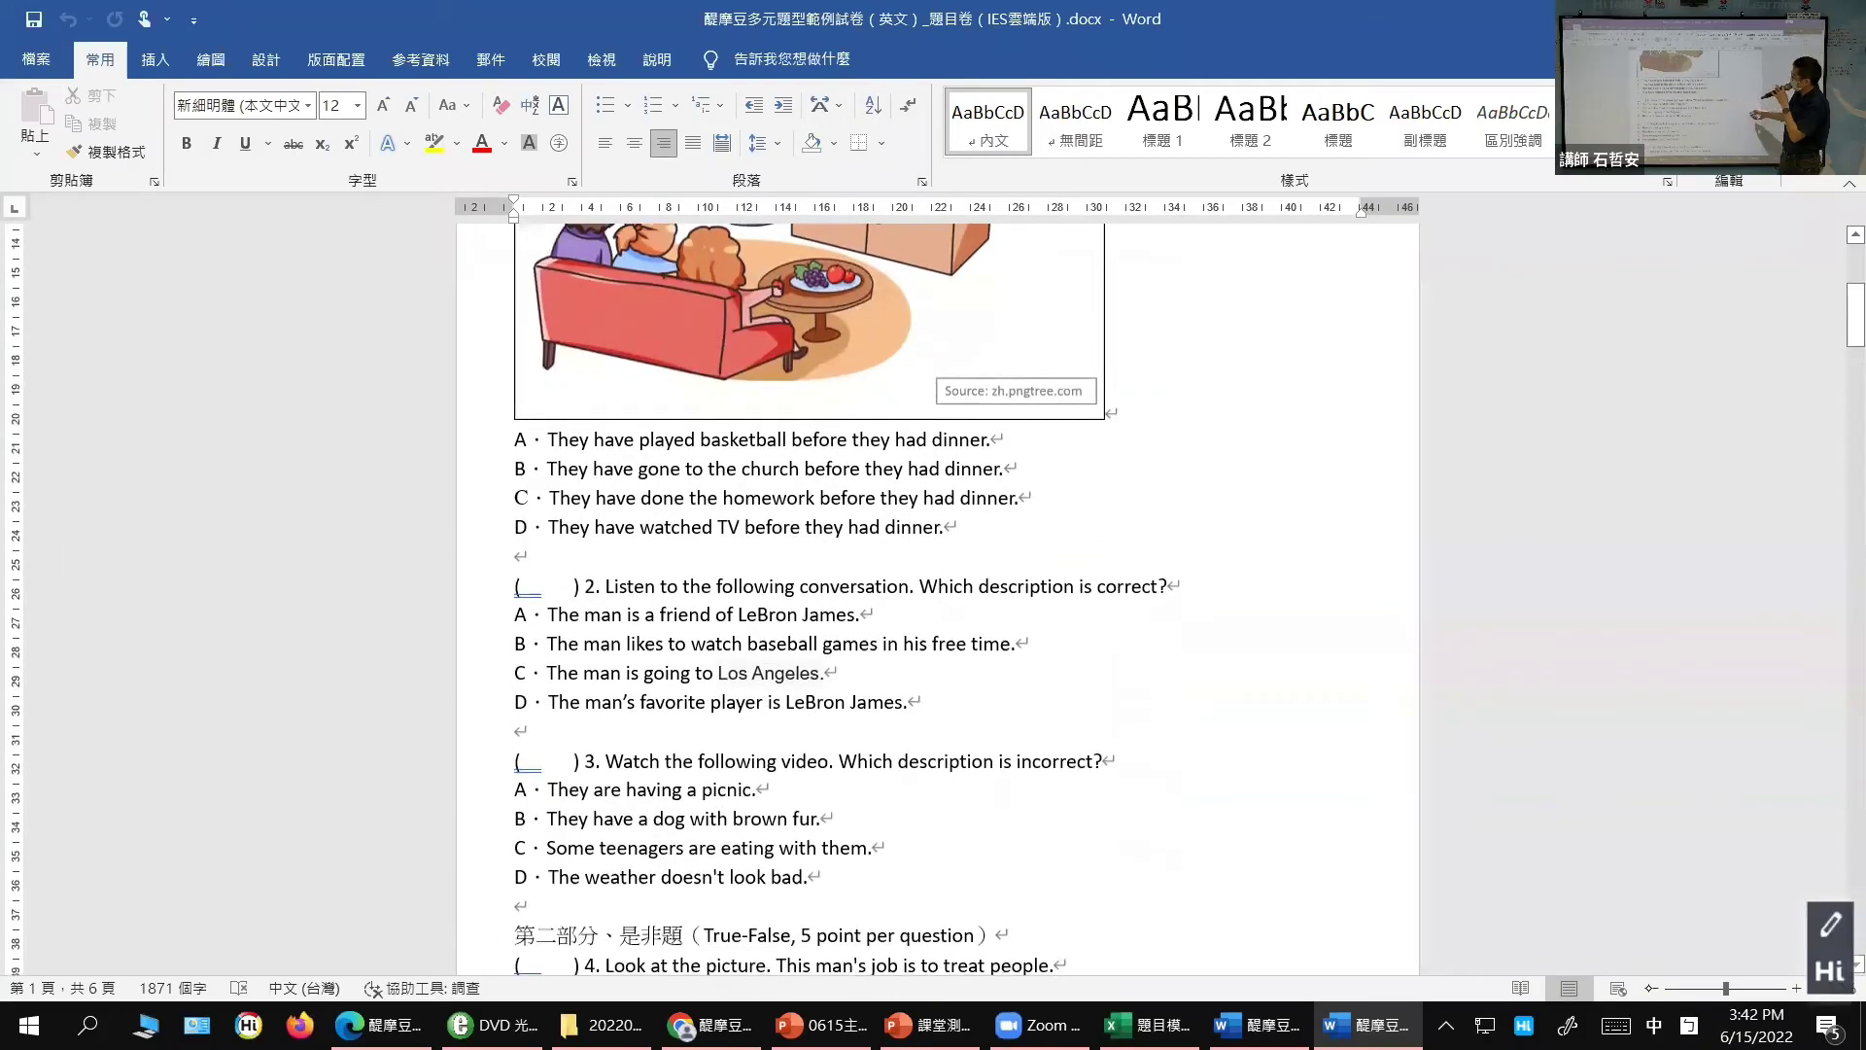
pyautogui.scroll(-2, 937, 583)
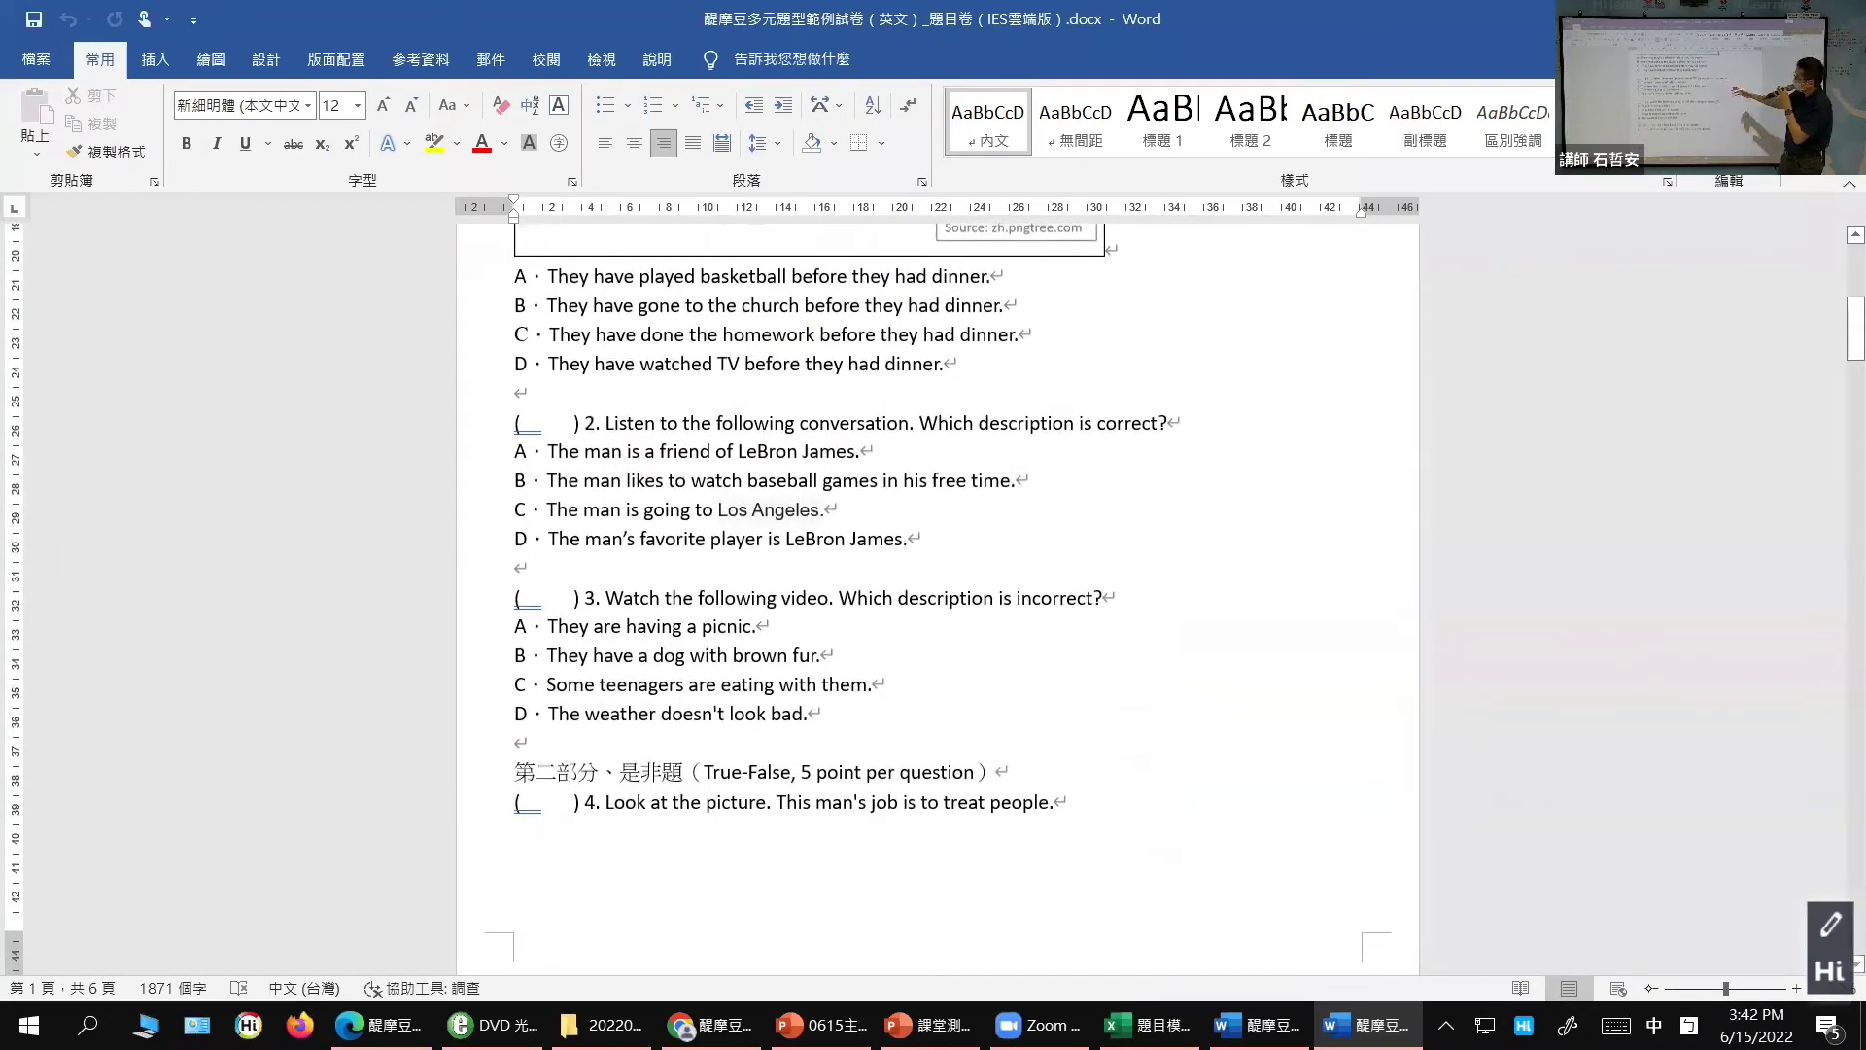
pyautogui.scroll(-4, 938, 583)
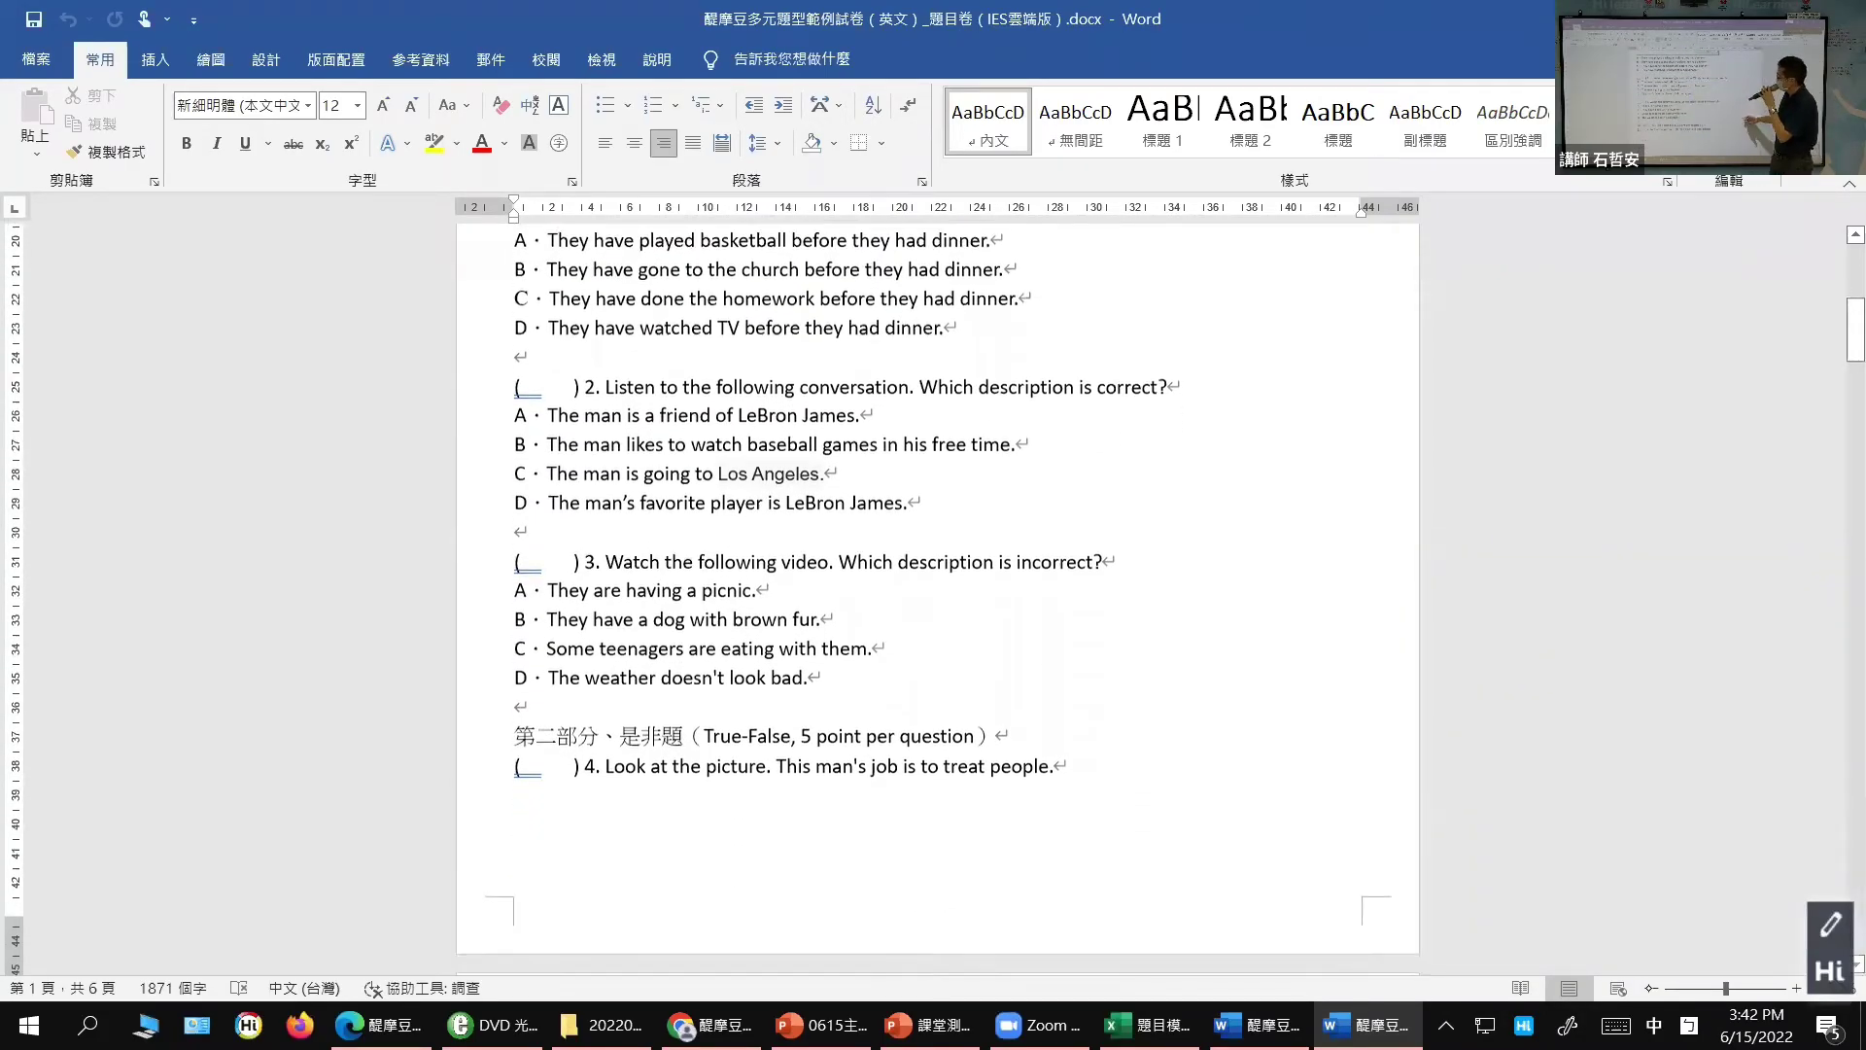
pyautogui.scroll(-3, 938, 583)
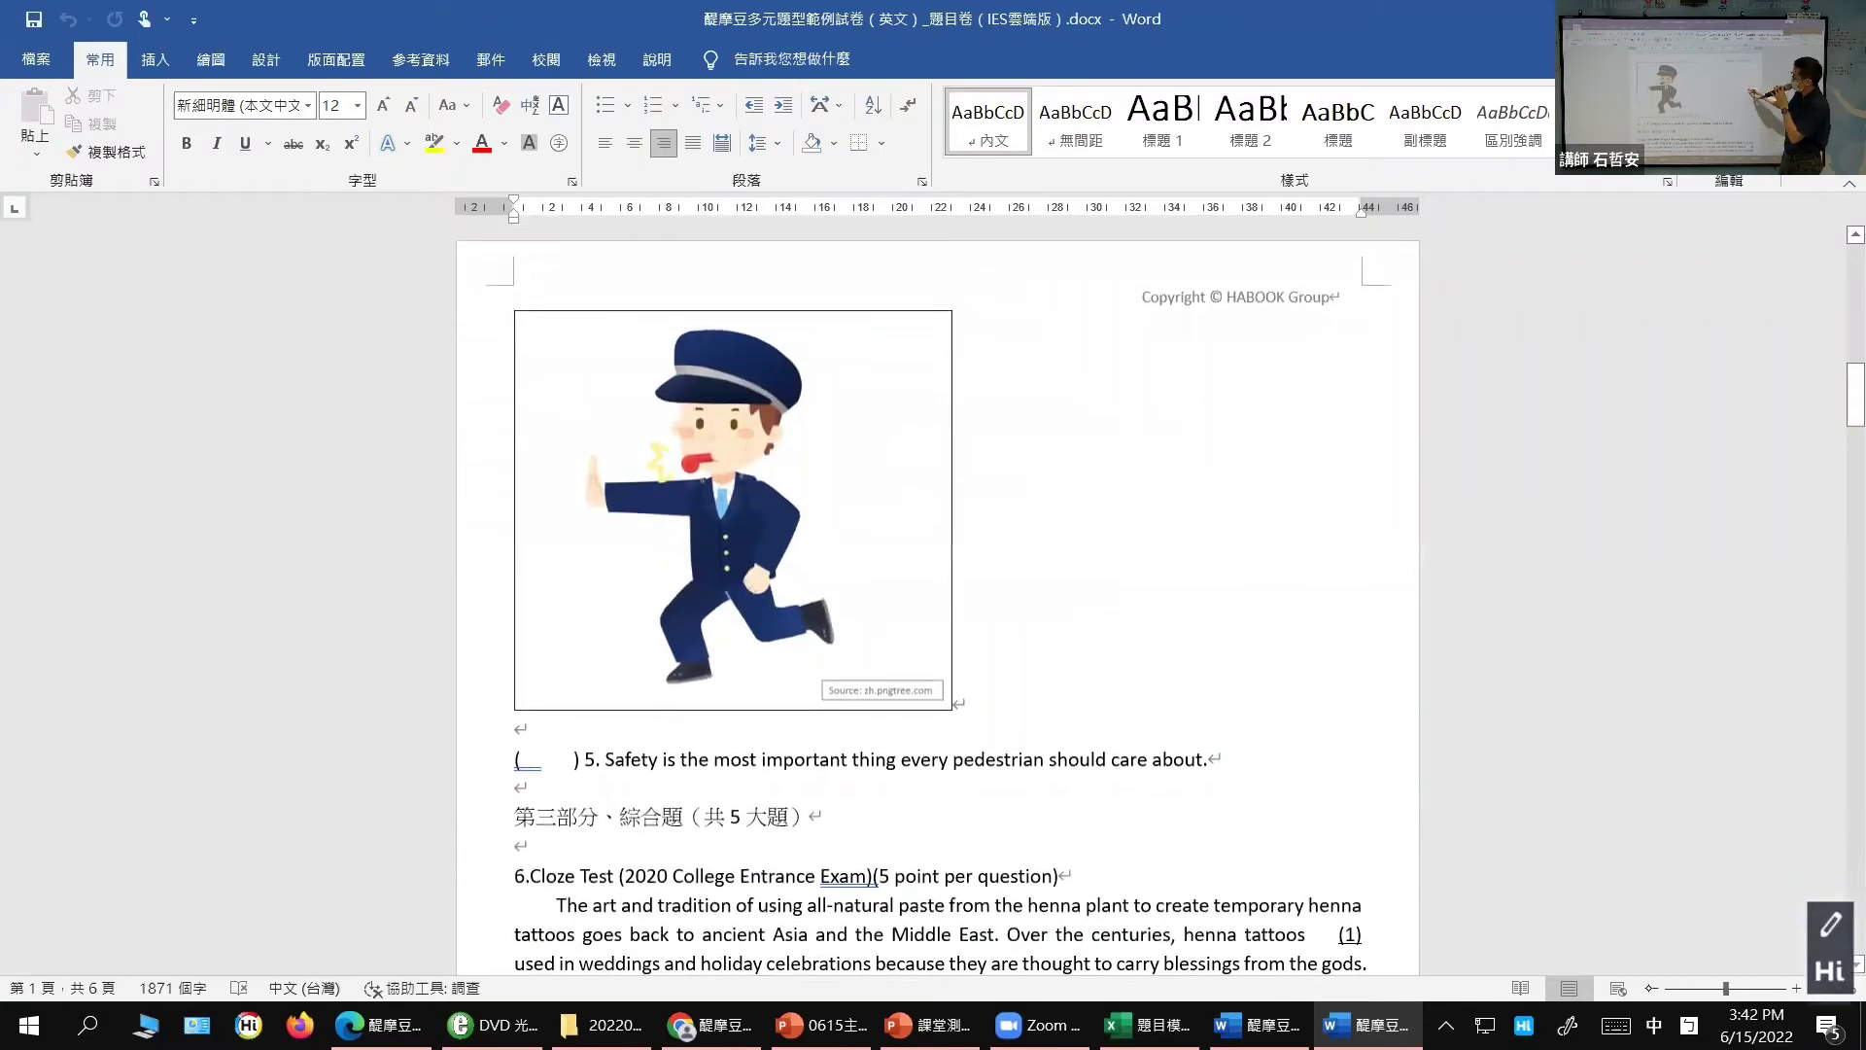
pyautogui.scroll(3, 938, 583)
pyautogui.scroll(15, 938, 583)
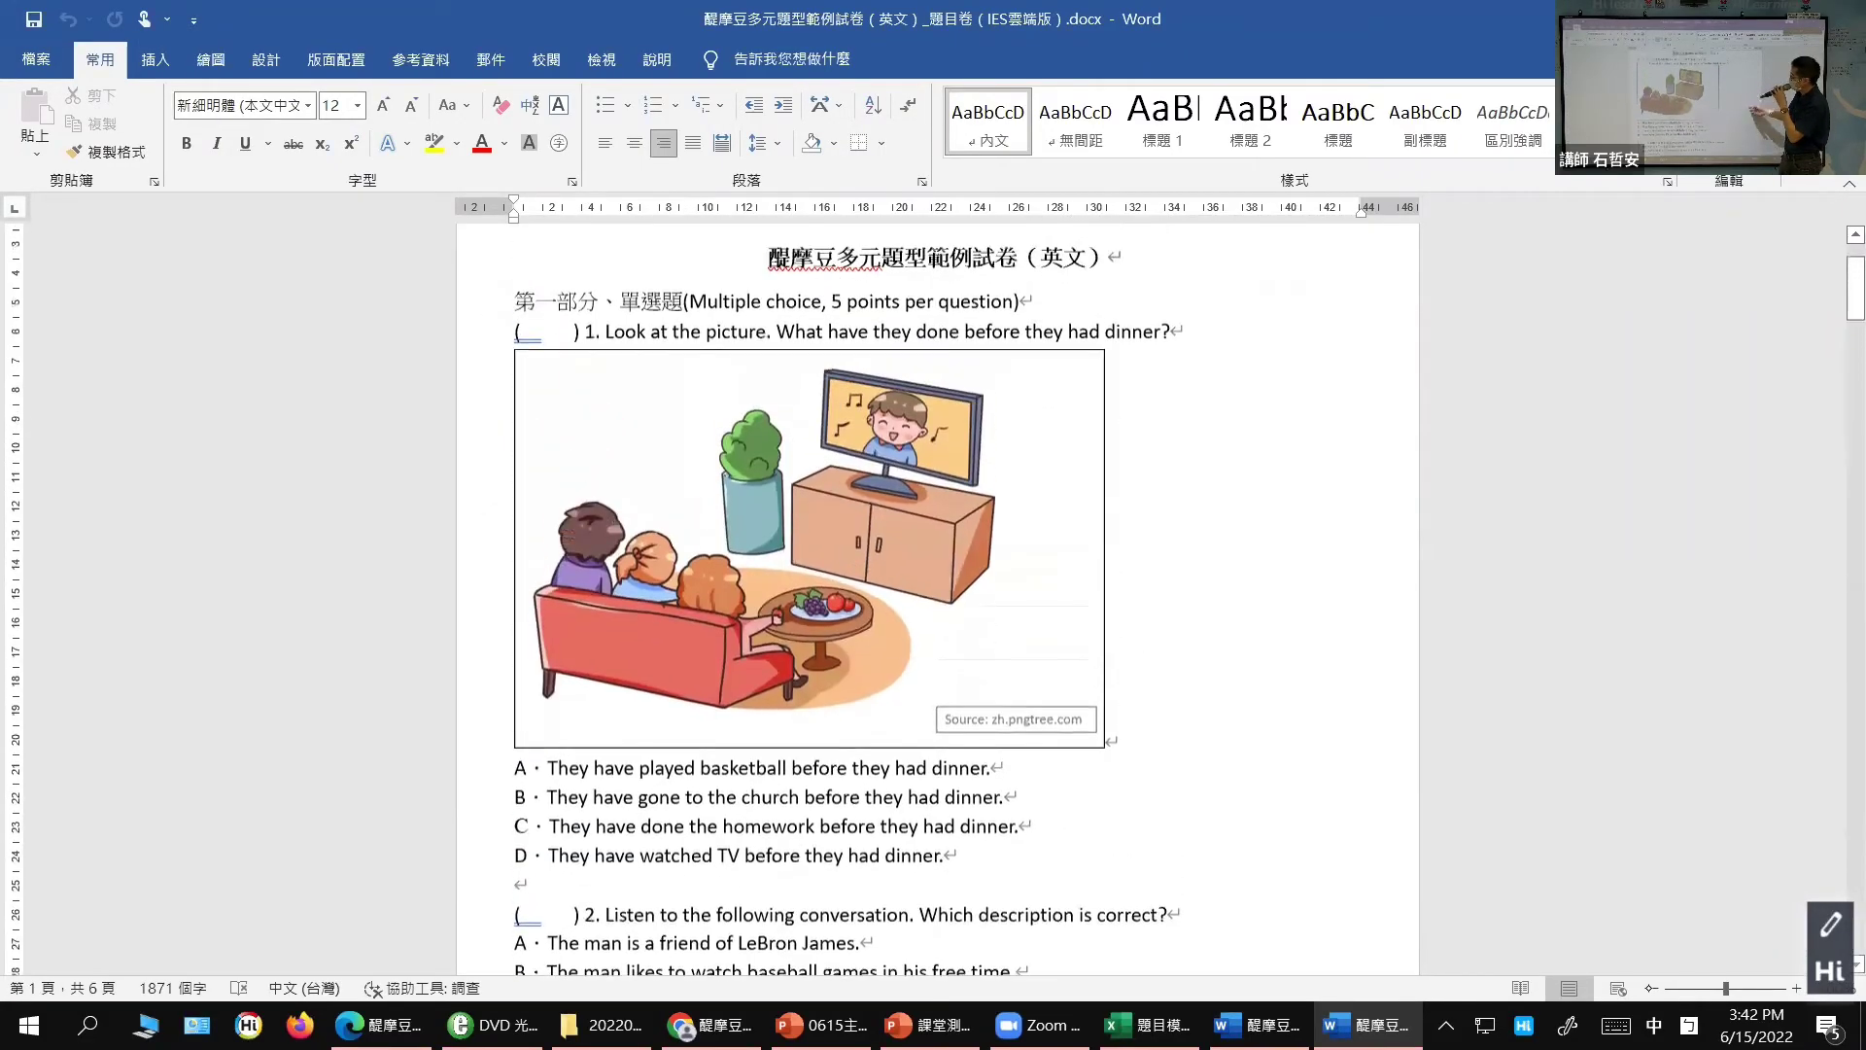
pyautogui.scroll(-1, 938, 583)
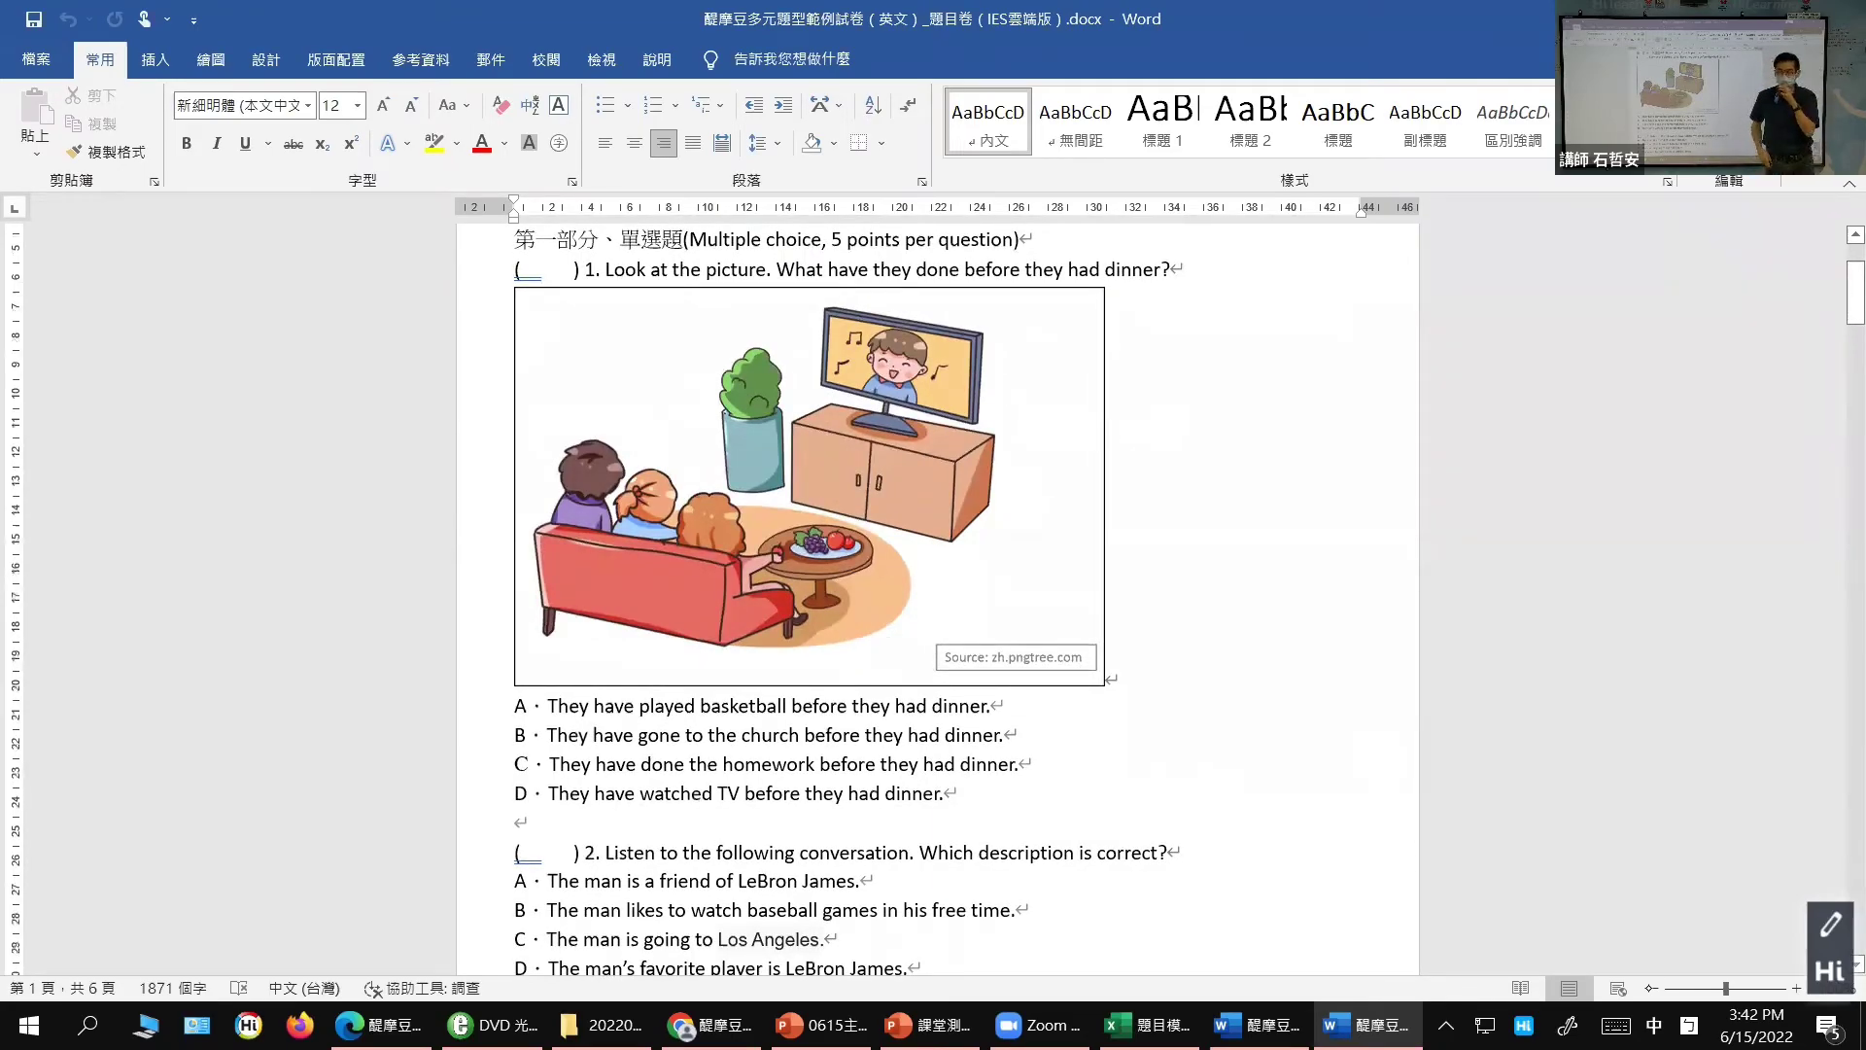
pyautogui.scroll(2, 1012, 276)
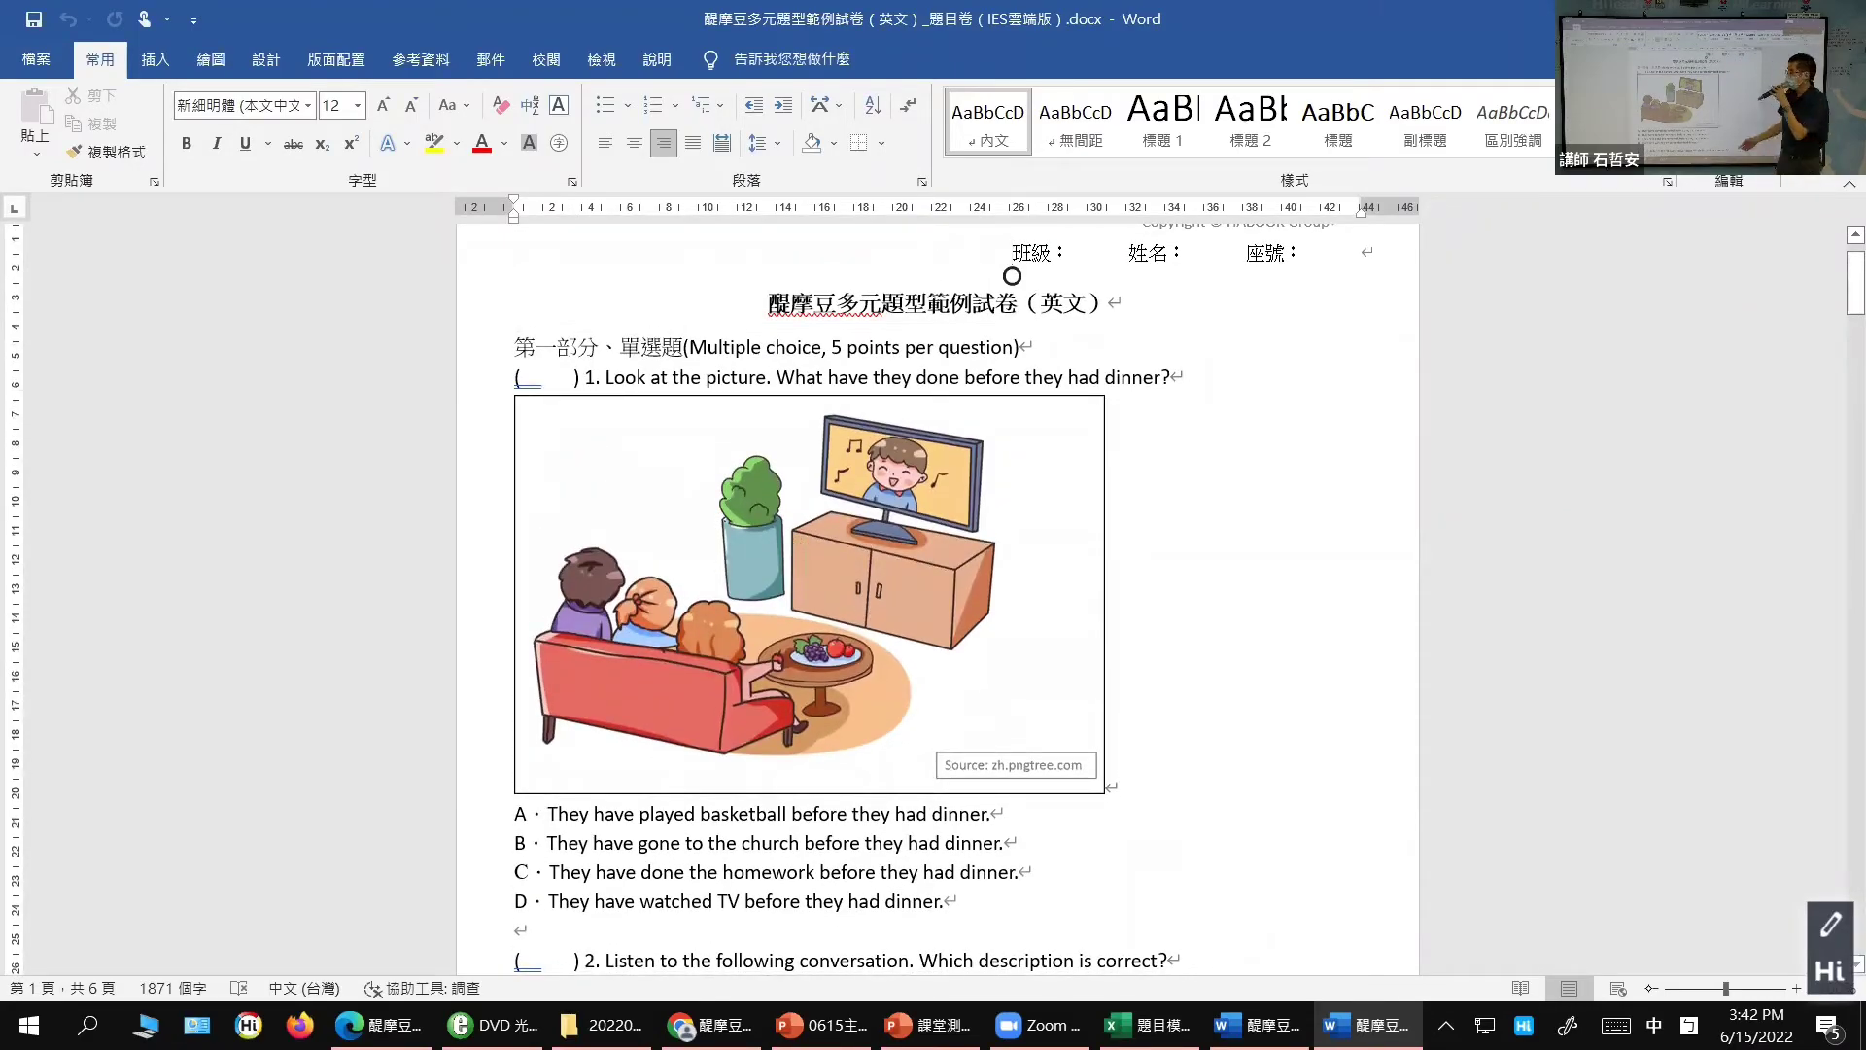
pyautogui.scroll(-2, 1011, 276)
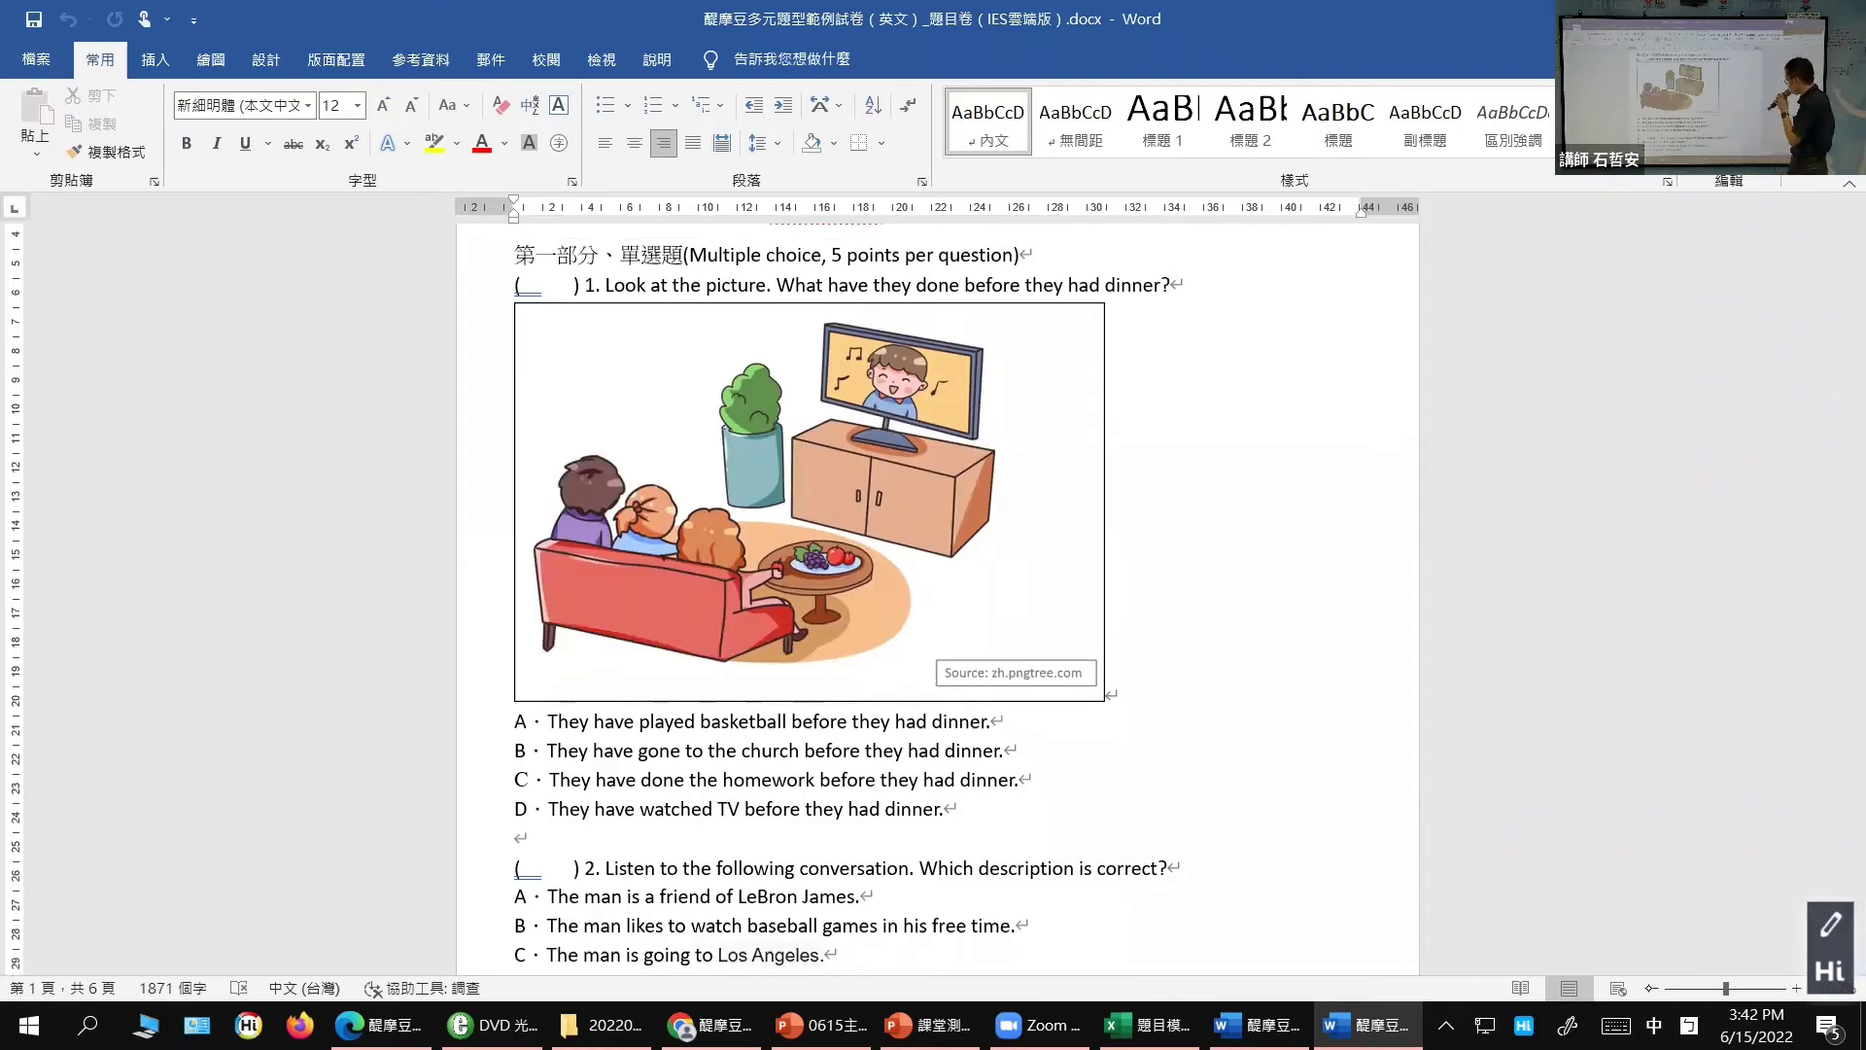
# Show the 導入卷 version zoomed out two steps, cursor before the {選擇題} tag.
pyautogui.hotkey('alt', 'Tab')
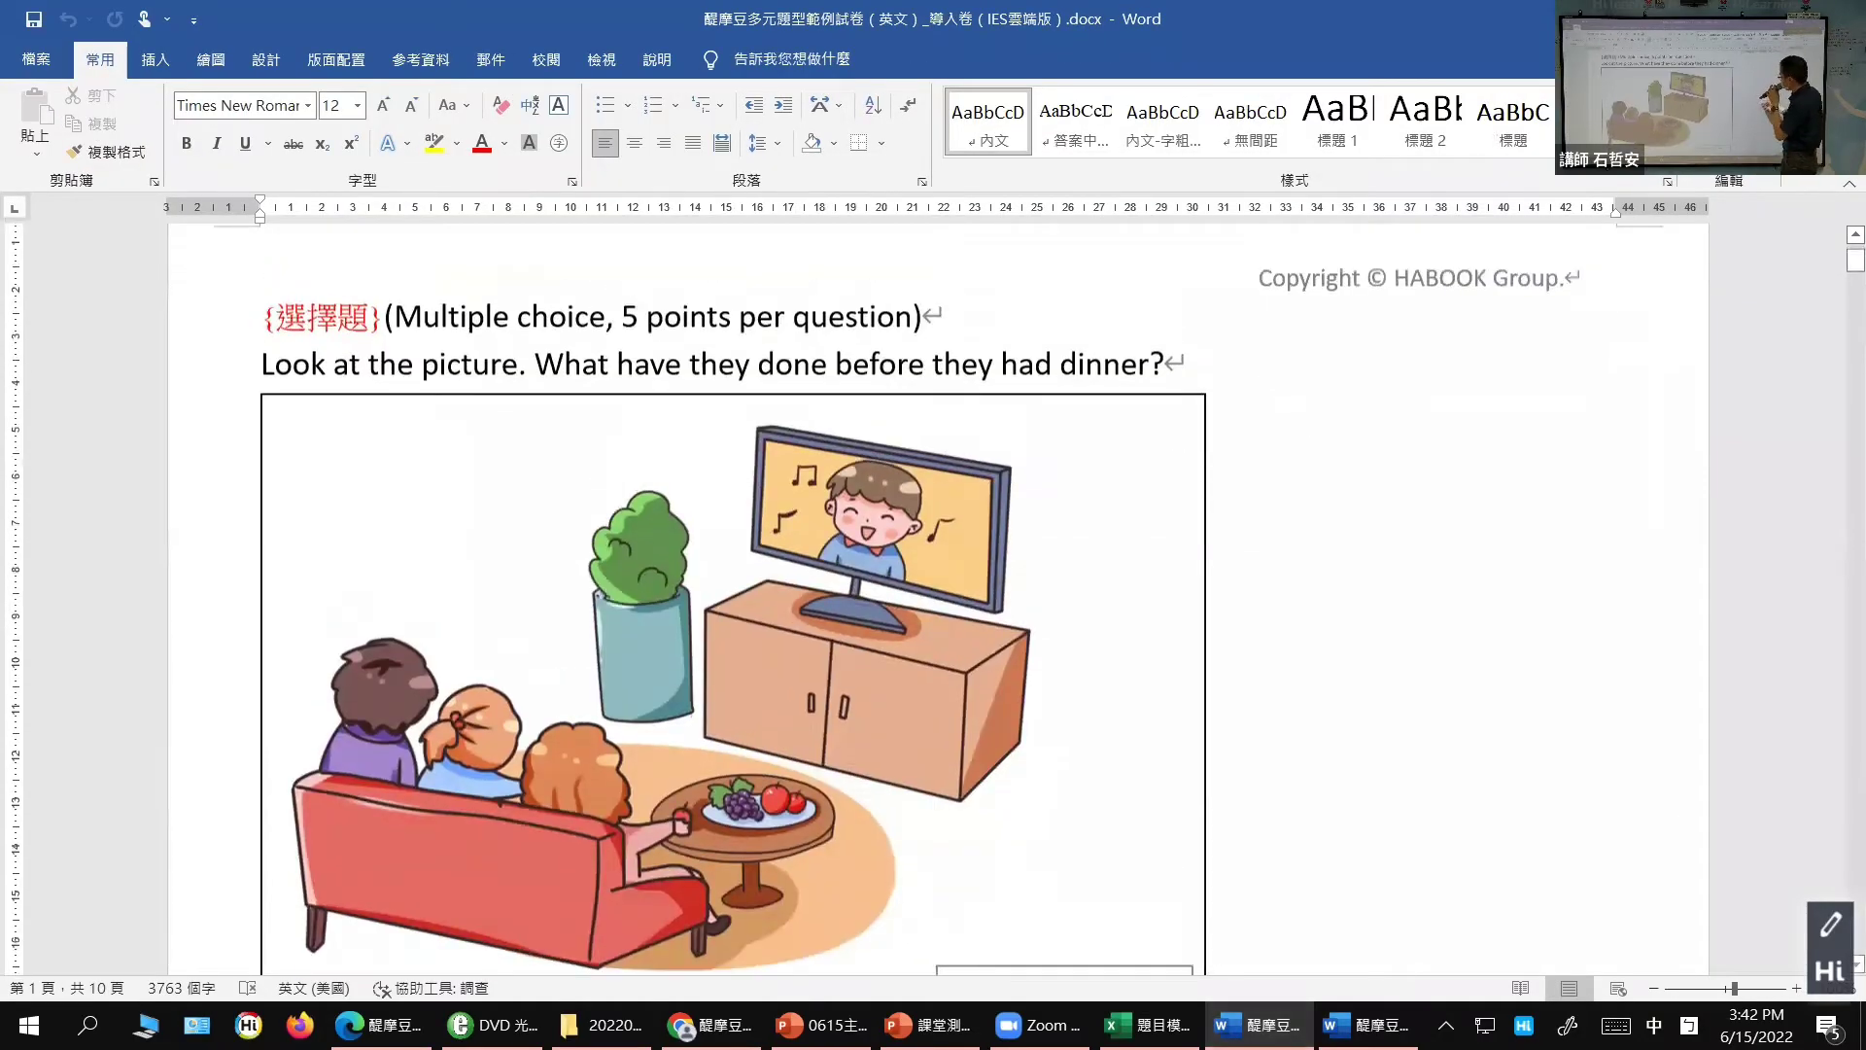
pyautogui.click(1652, 987)
pyautogui.click(1651, 987)
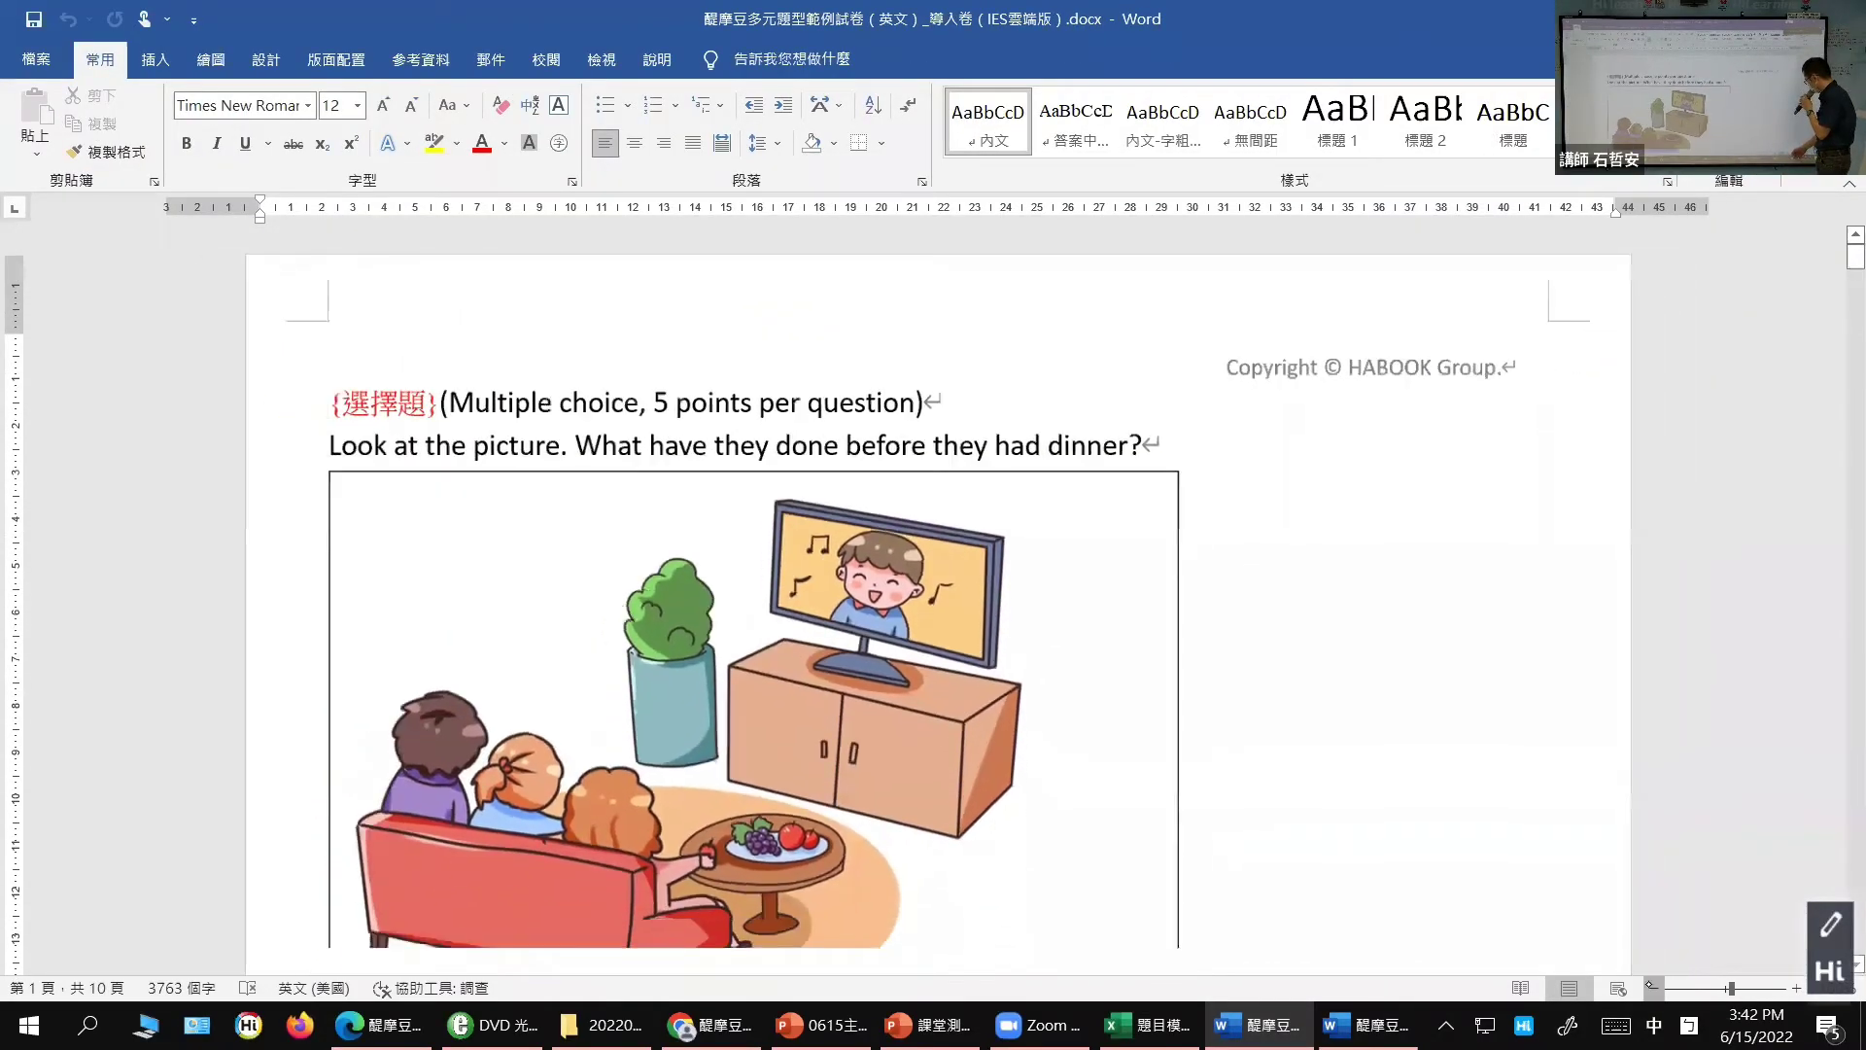
pyautogui.click(388, 411)
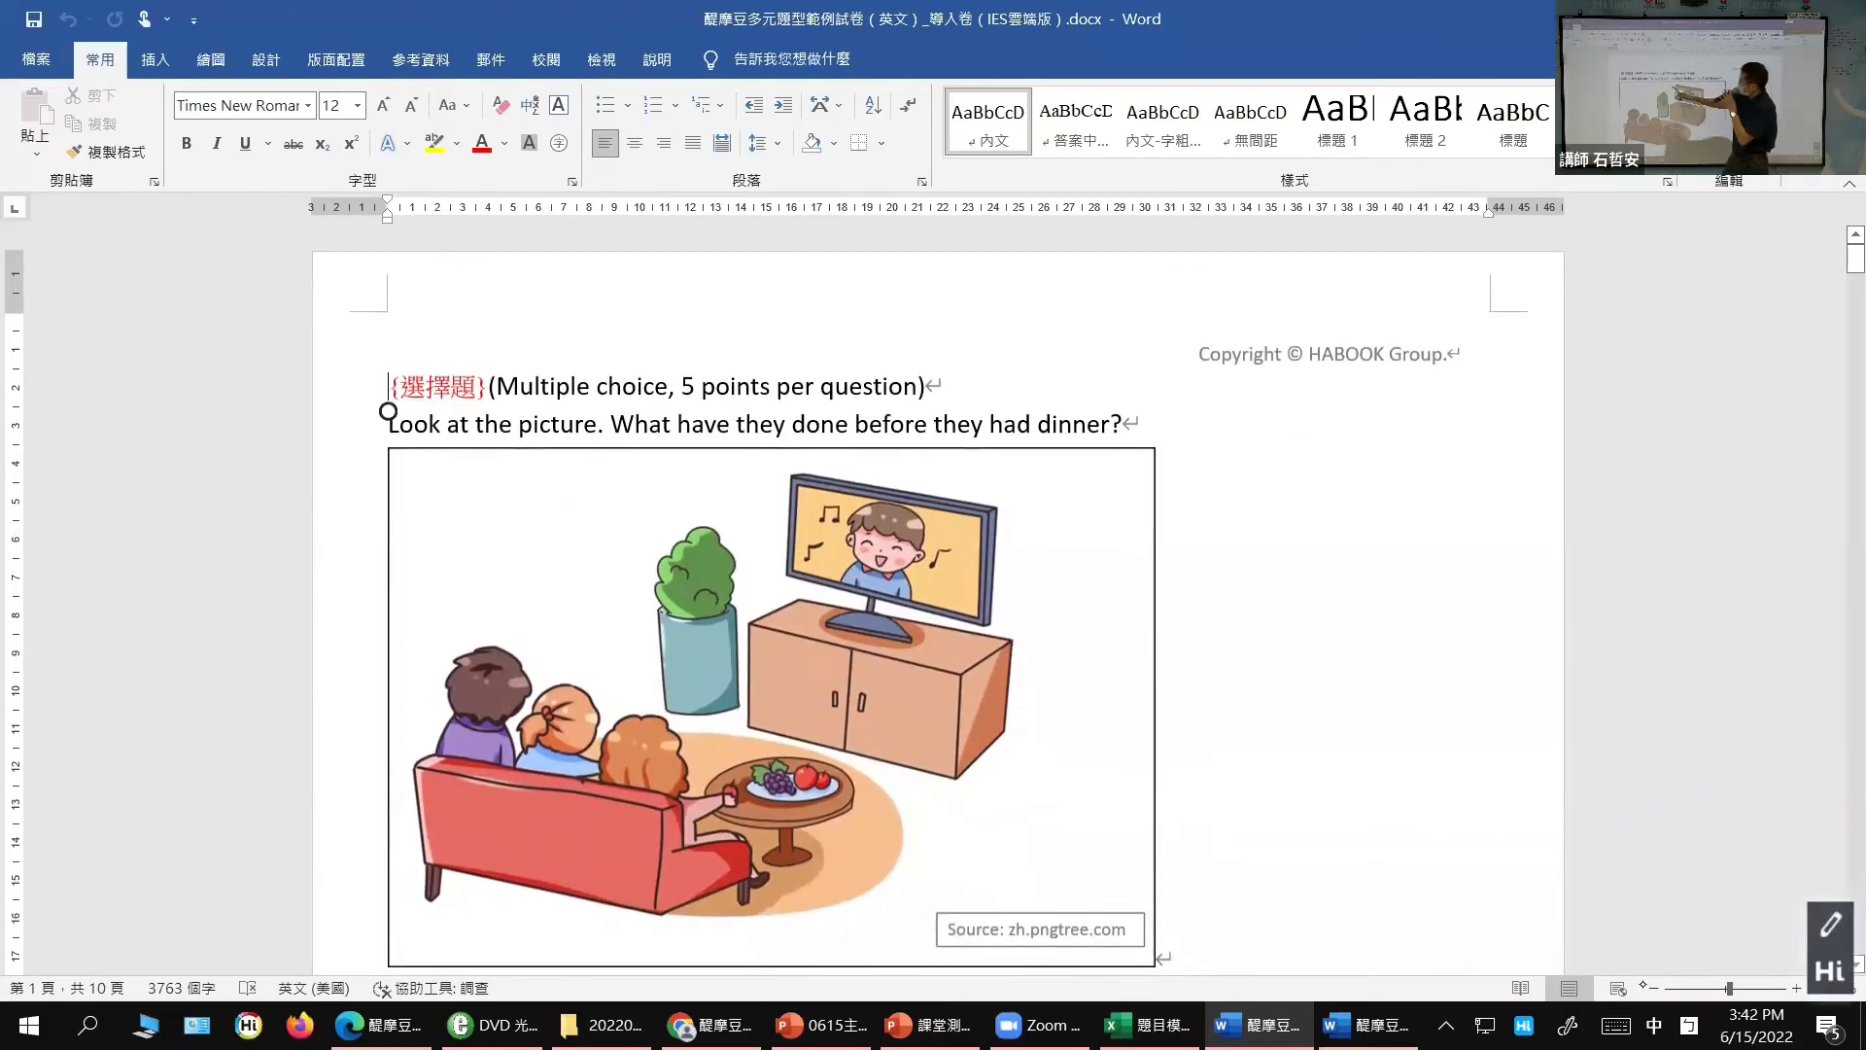
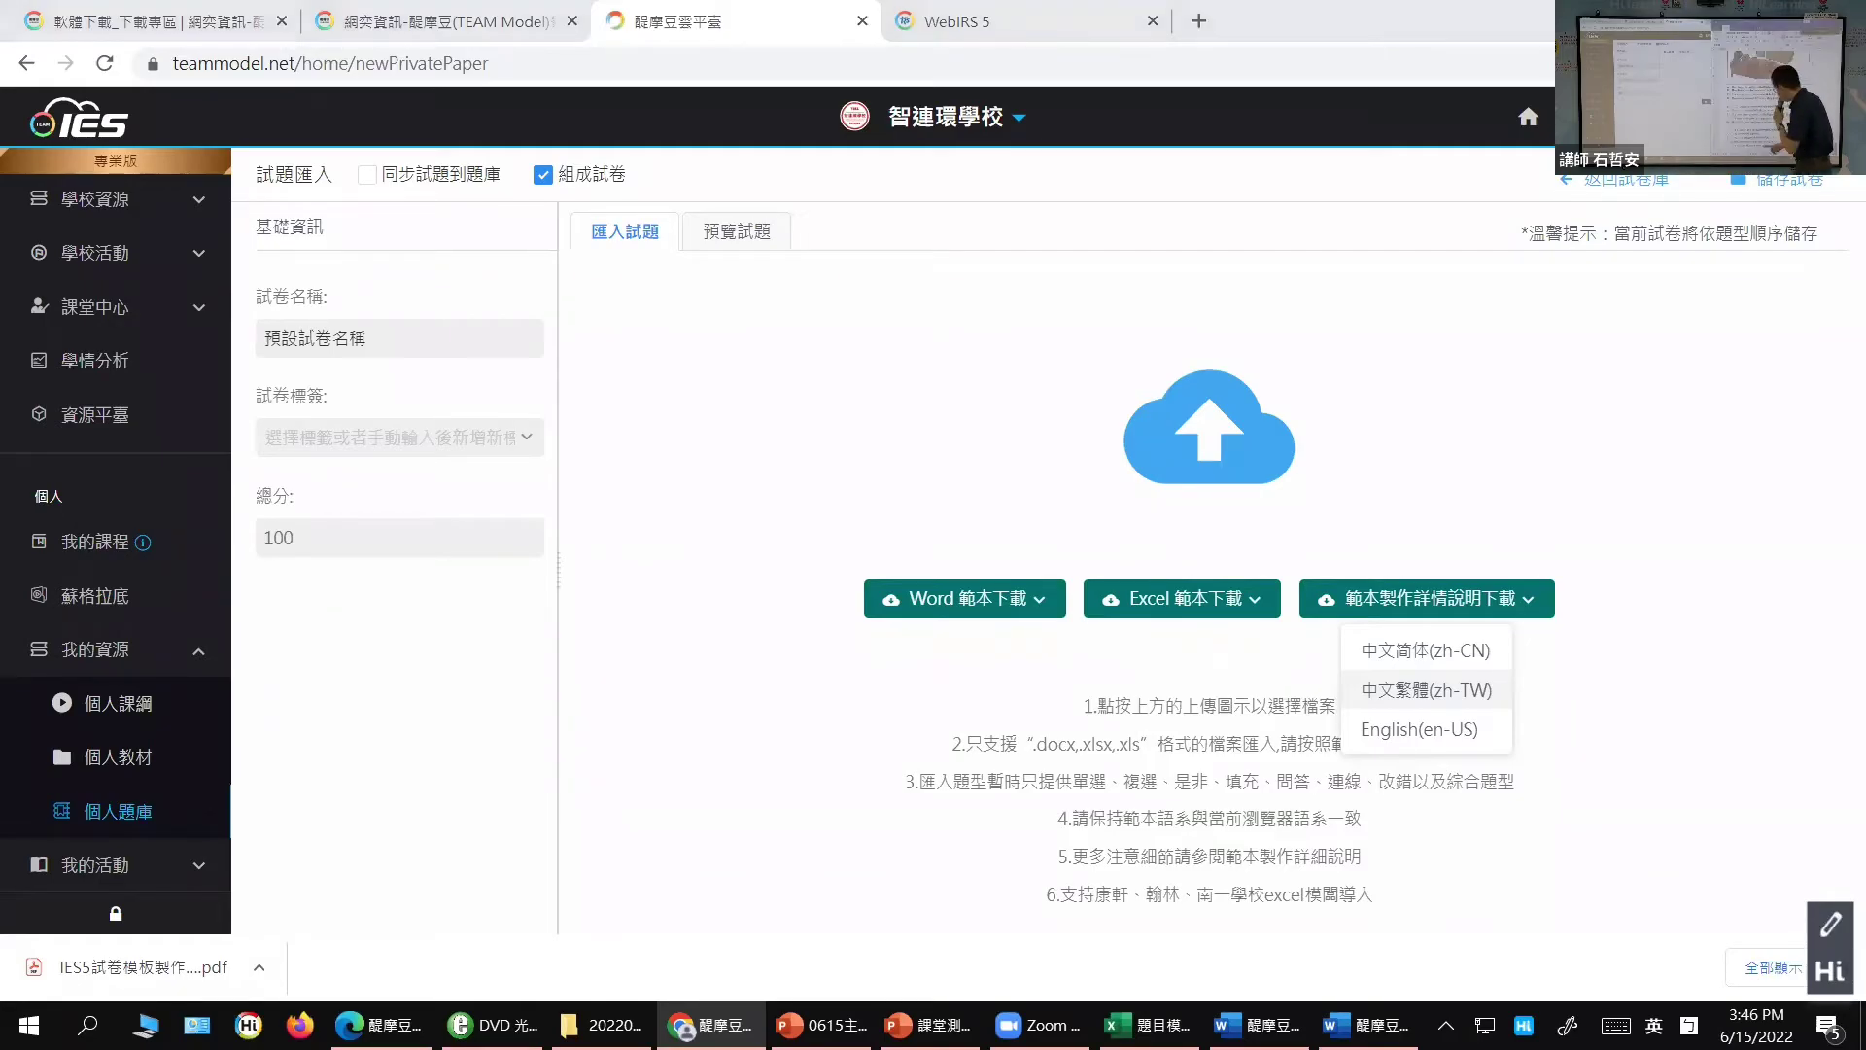
# Bring up the 導入卷 Word paper, maximize it, scroll through its questions, then close Word.
pyautogui.hotkey('alt', 'Tab')
pyautogui.hotkey('alt', 'F4')
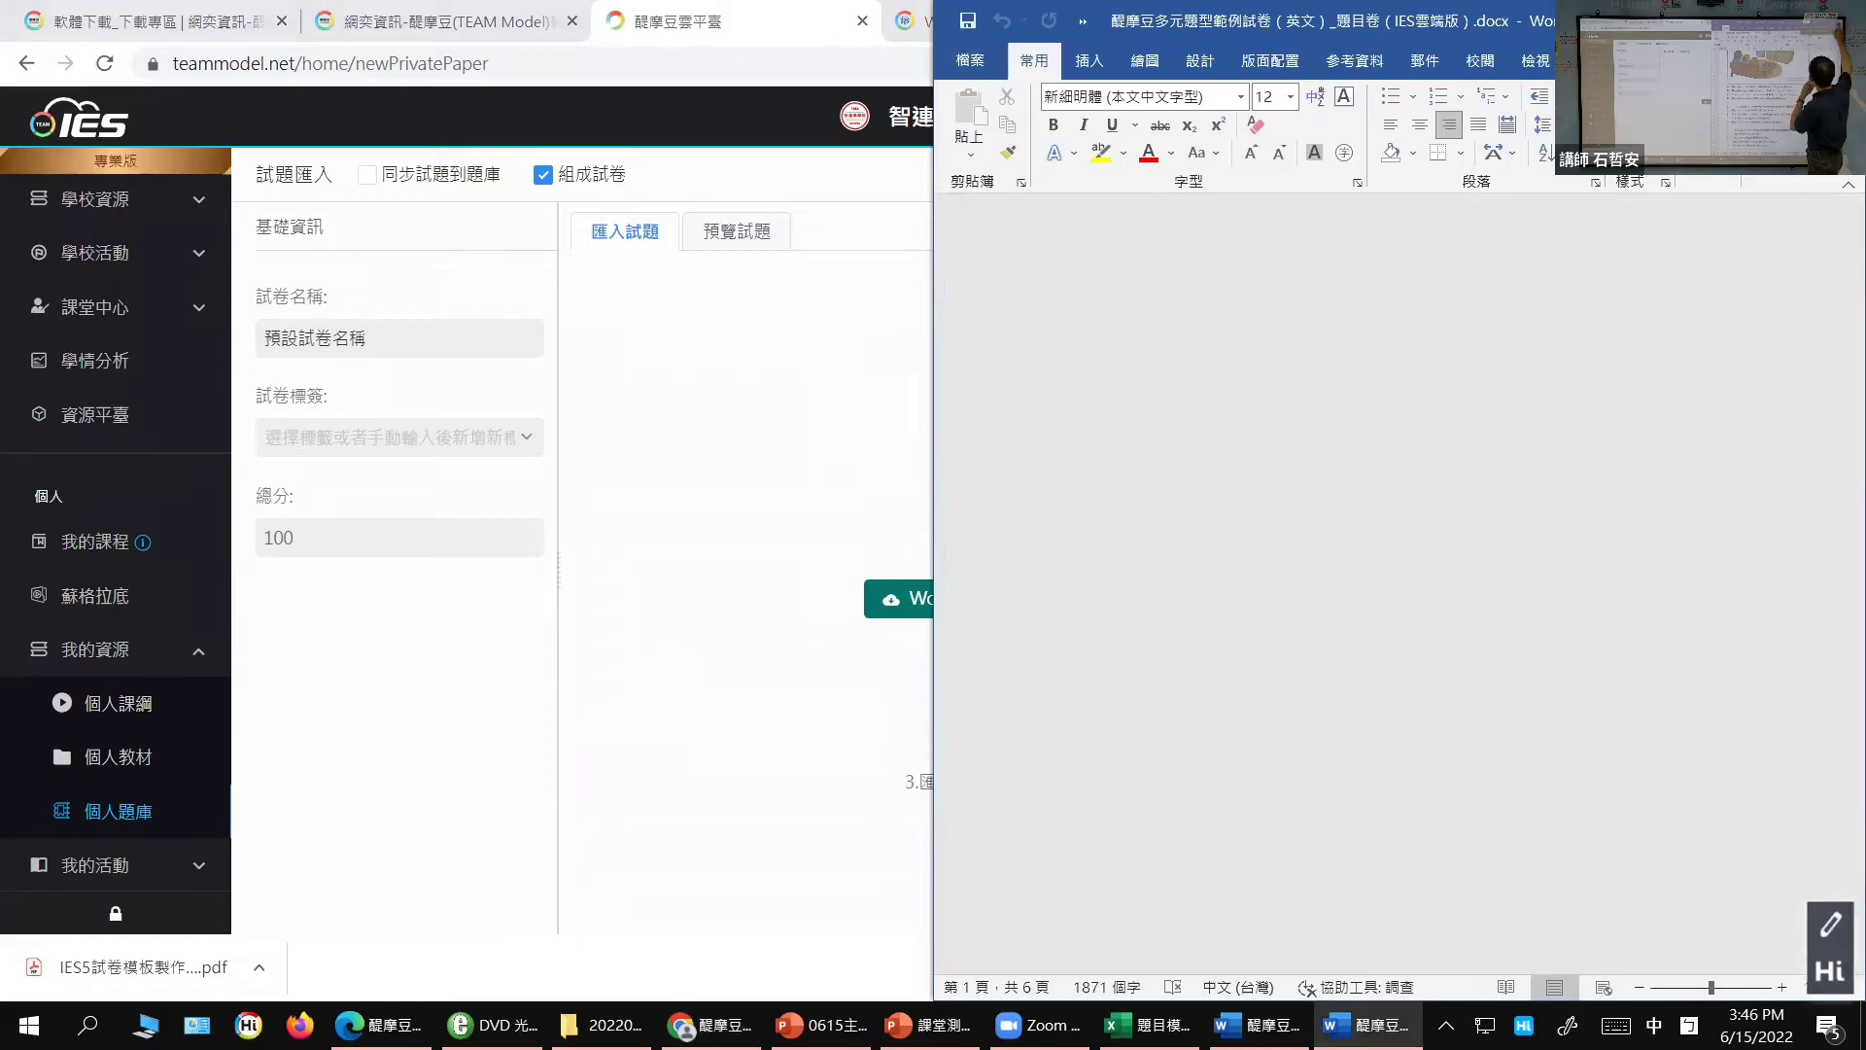
pyautogui.hotkey('alt', 'Tab')
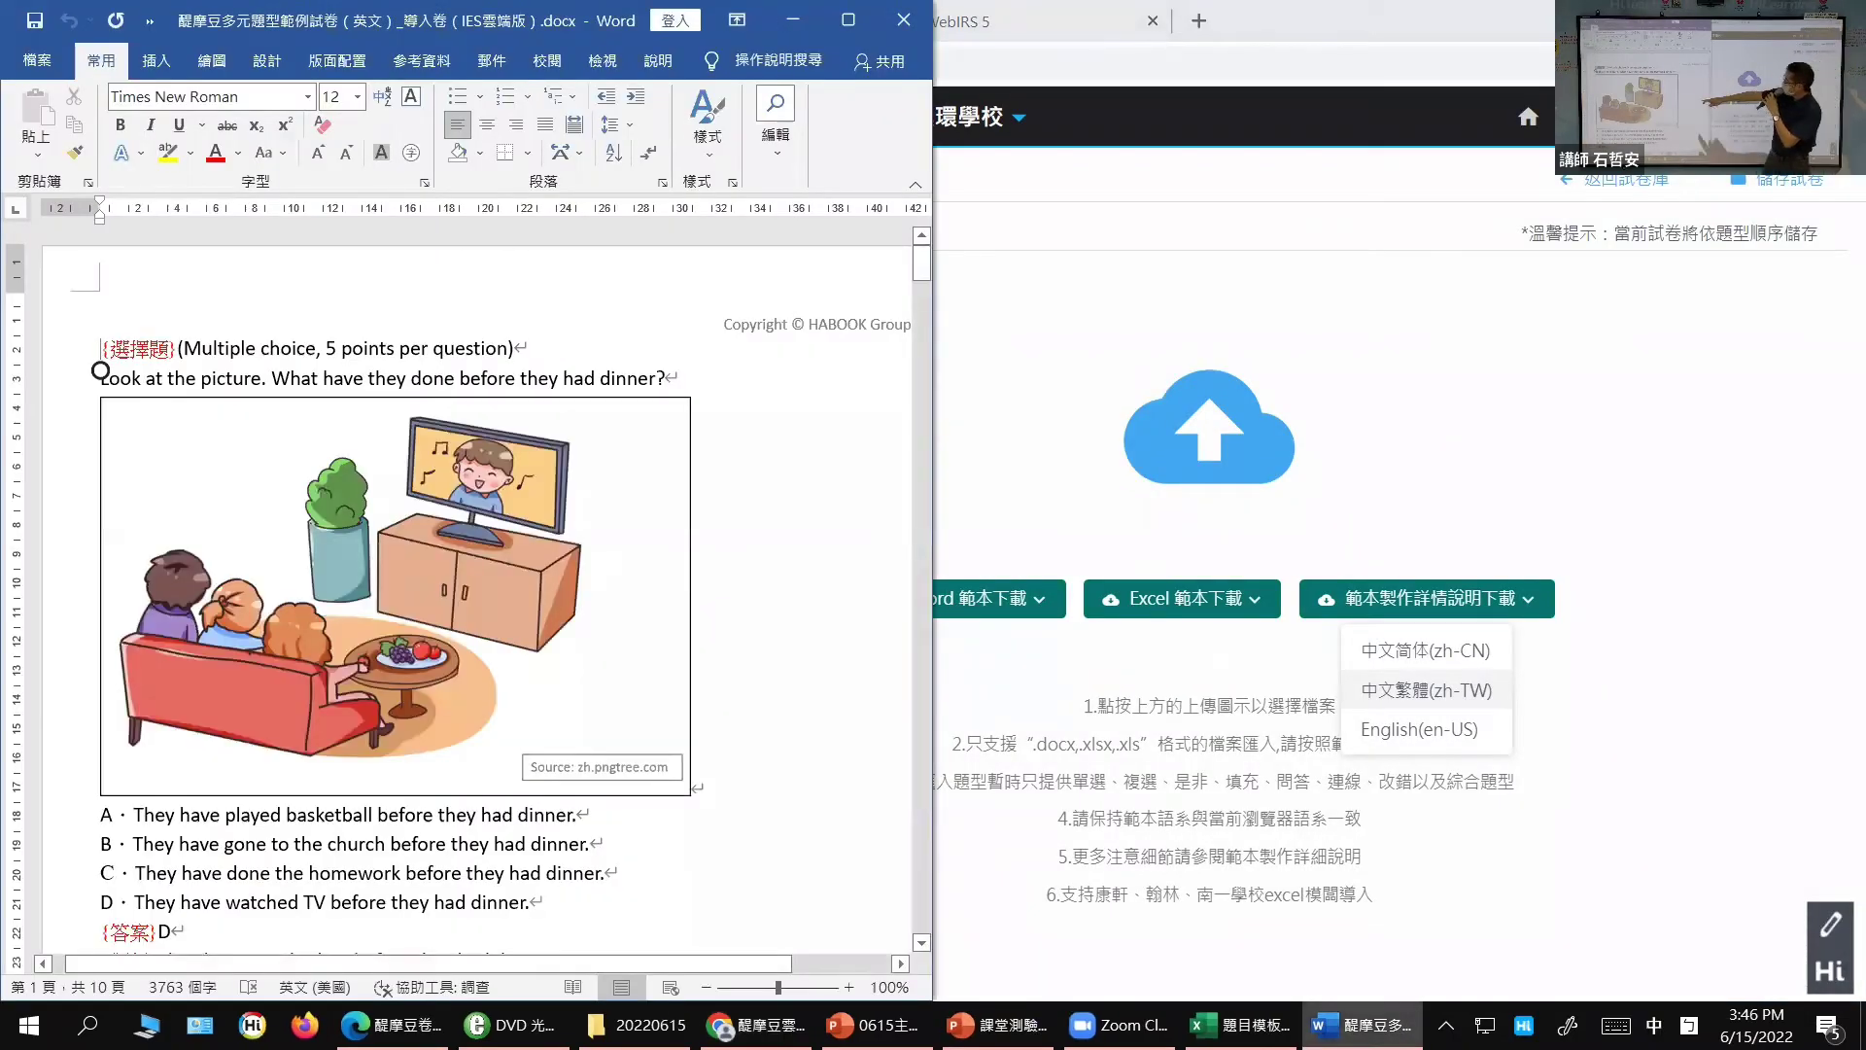
pyautogui.click(848, 20)
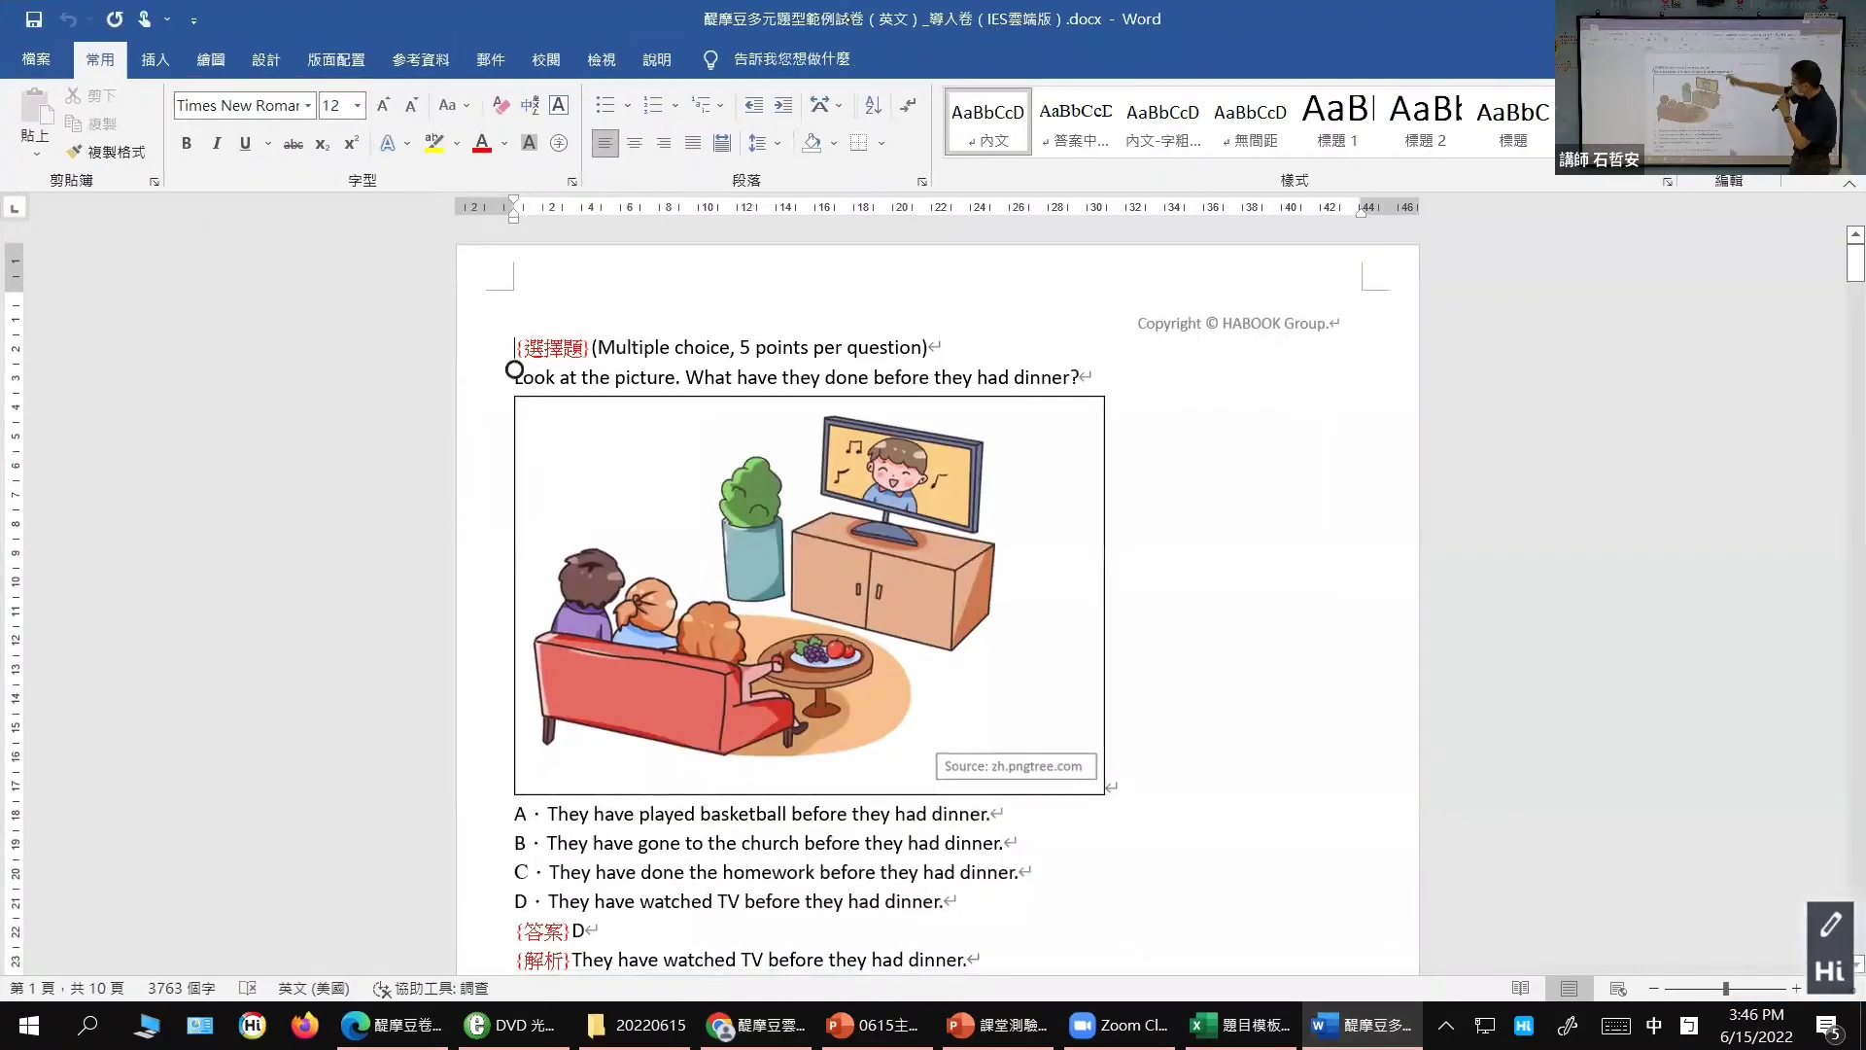
pyautogui.scroll(-8, 938, 598)
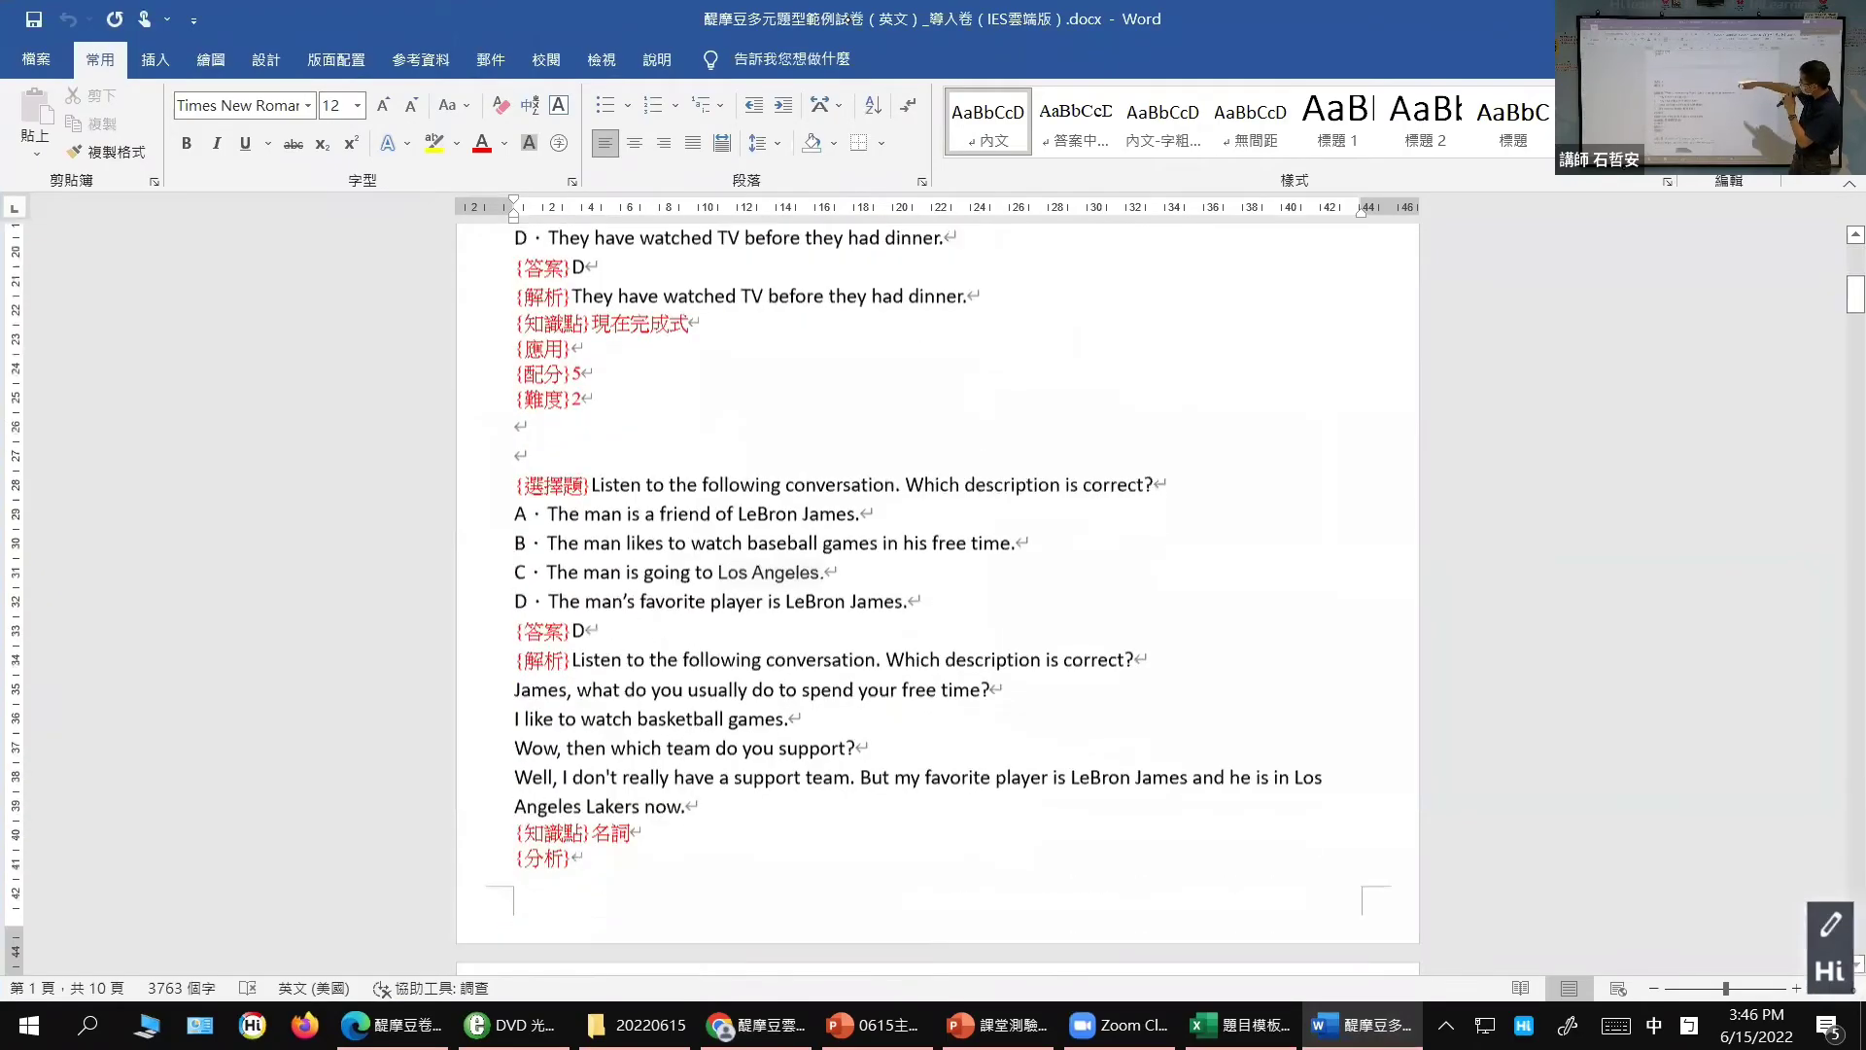
pyautogui.scroll(-8, 938, 598)
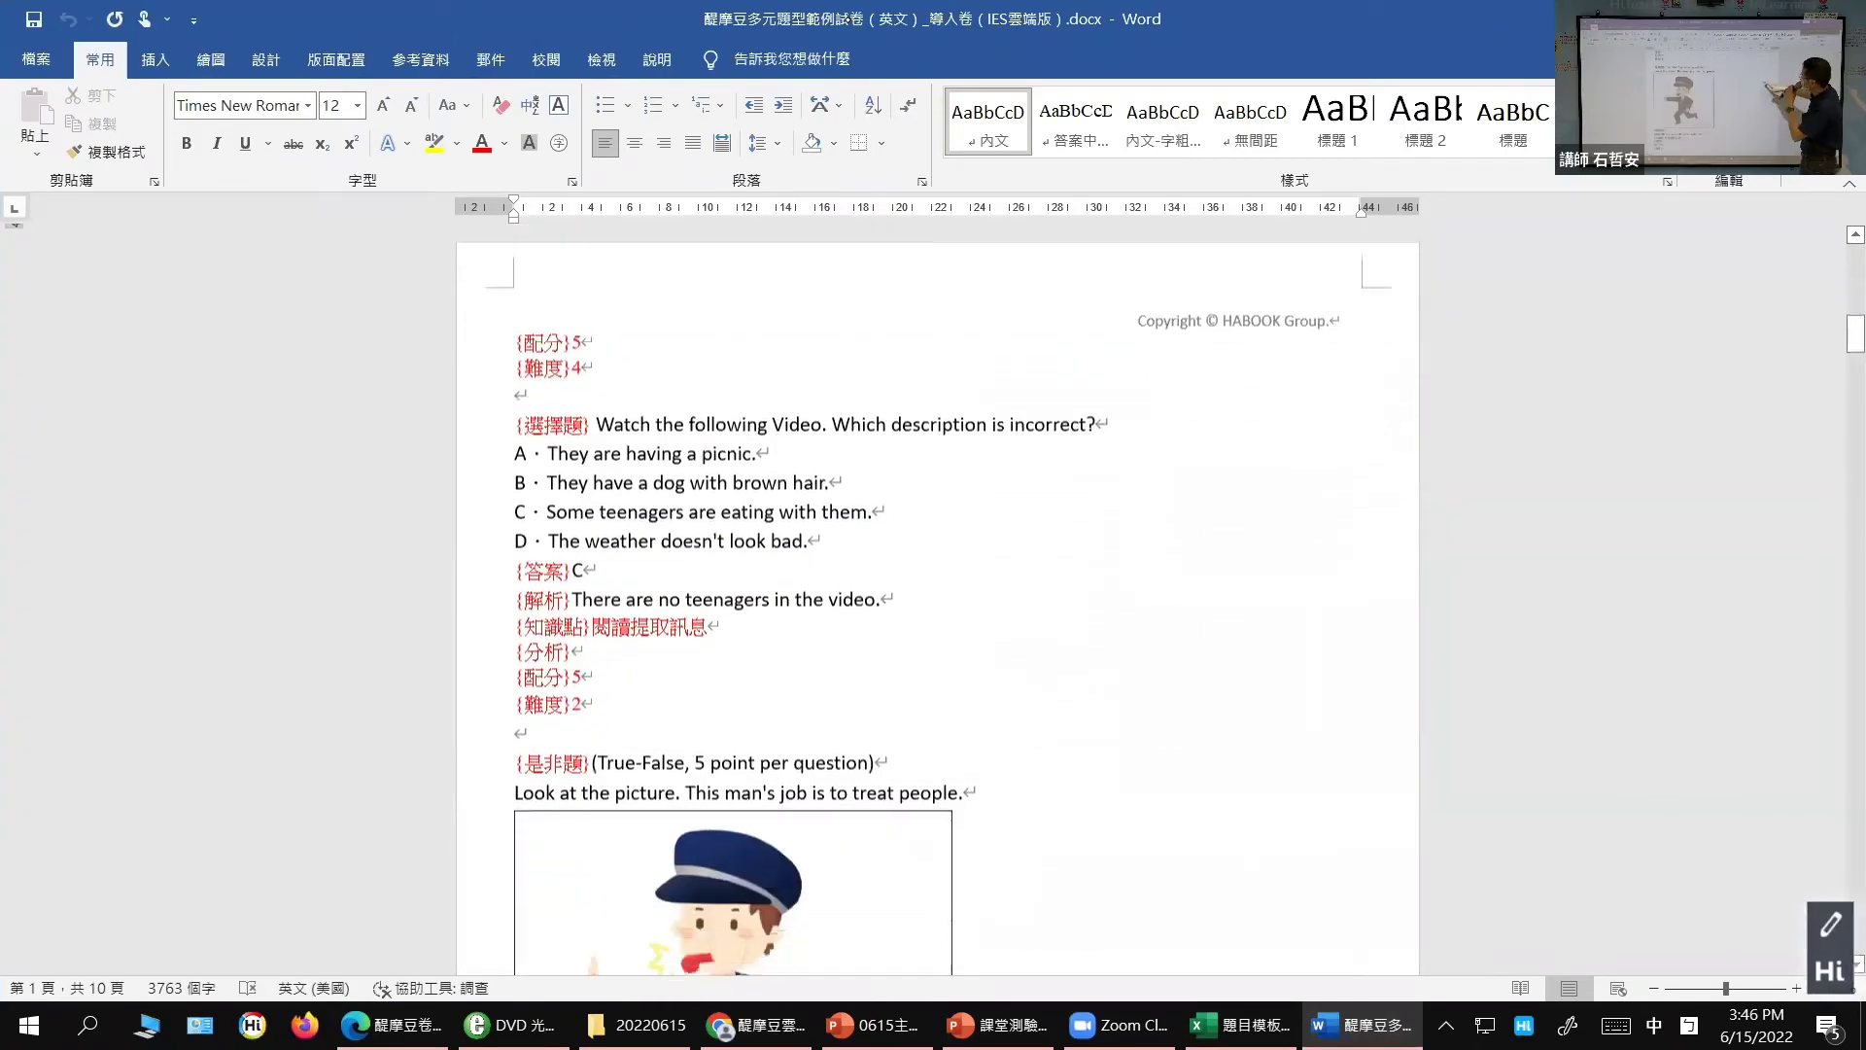
pyautogui.scroll(-5, 938, 598)
pyautogui.click(1840, 19)
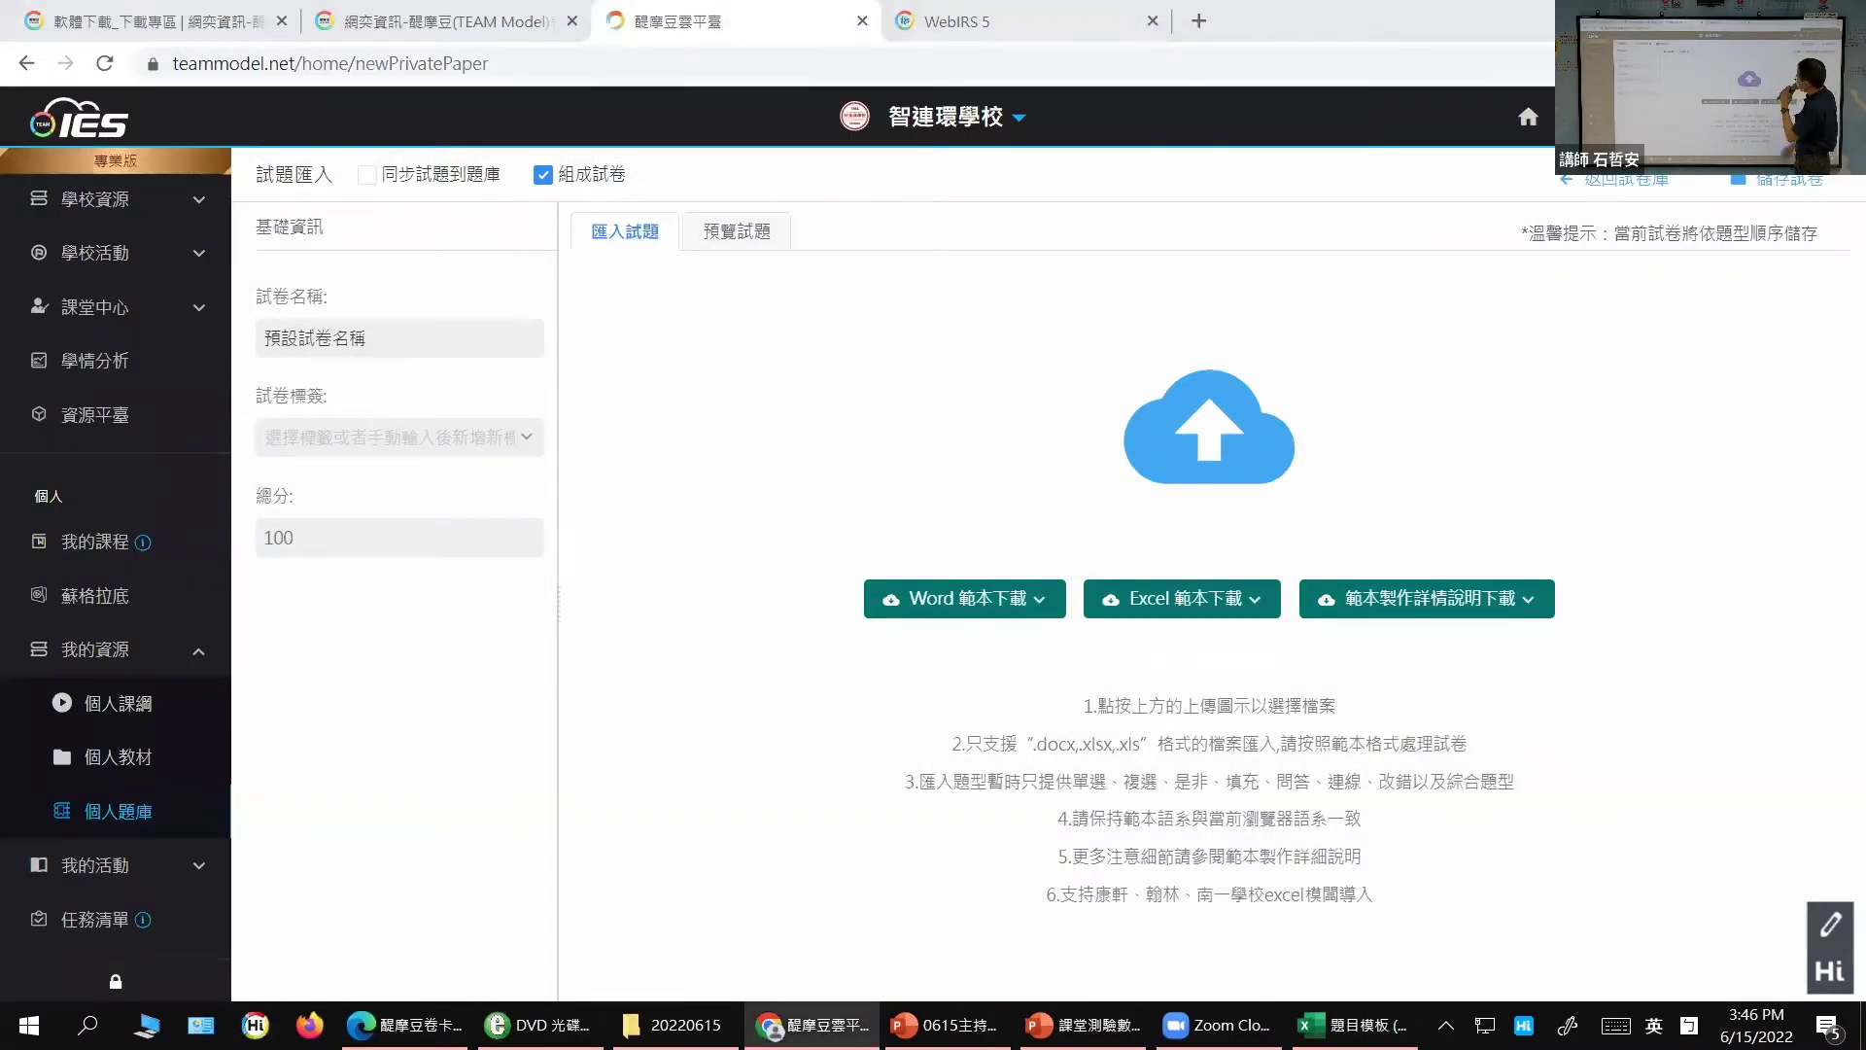
# Upload the 導入卷 (IES雲端版).docx paper file into IES.
pyautogui.click(1209, 428)
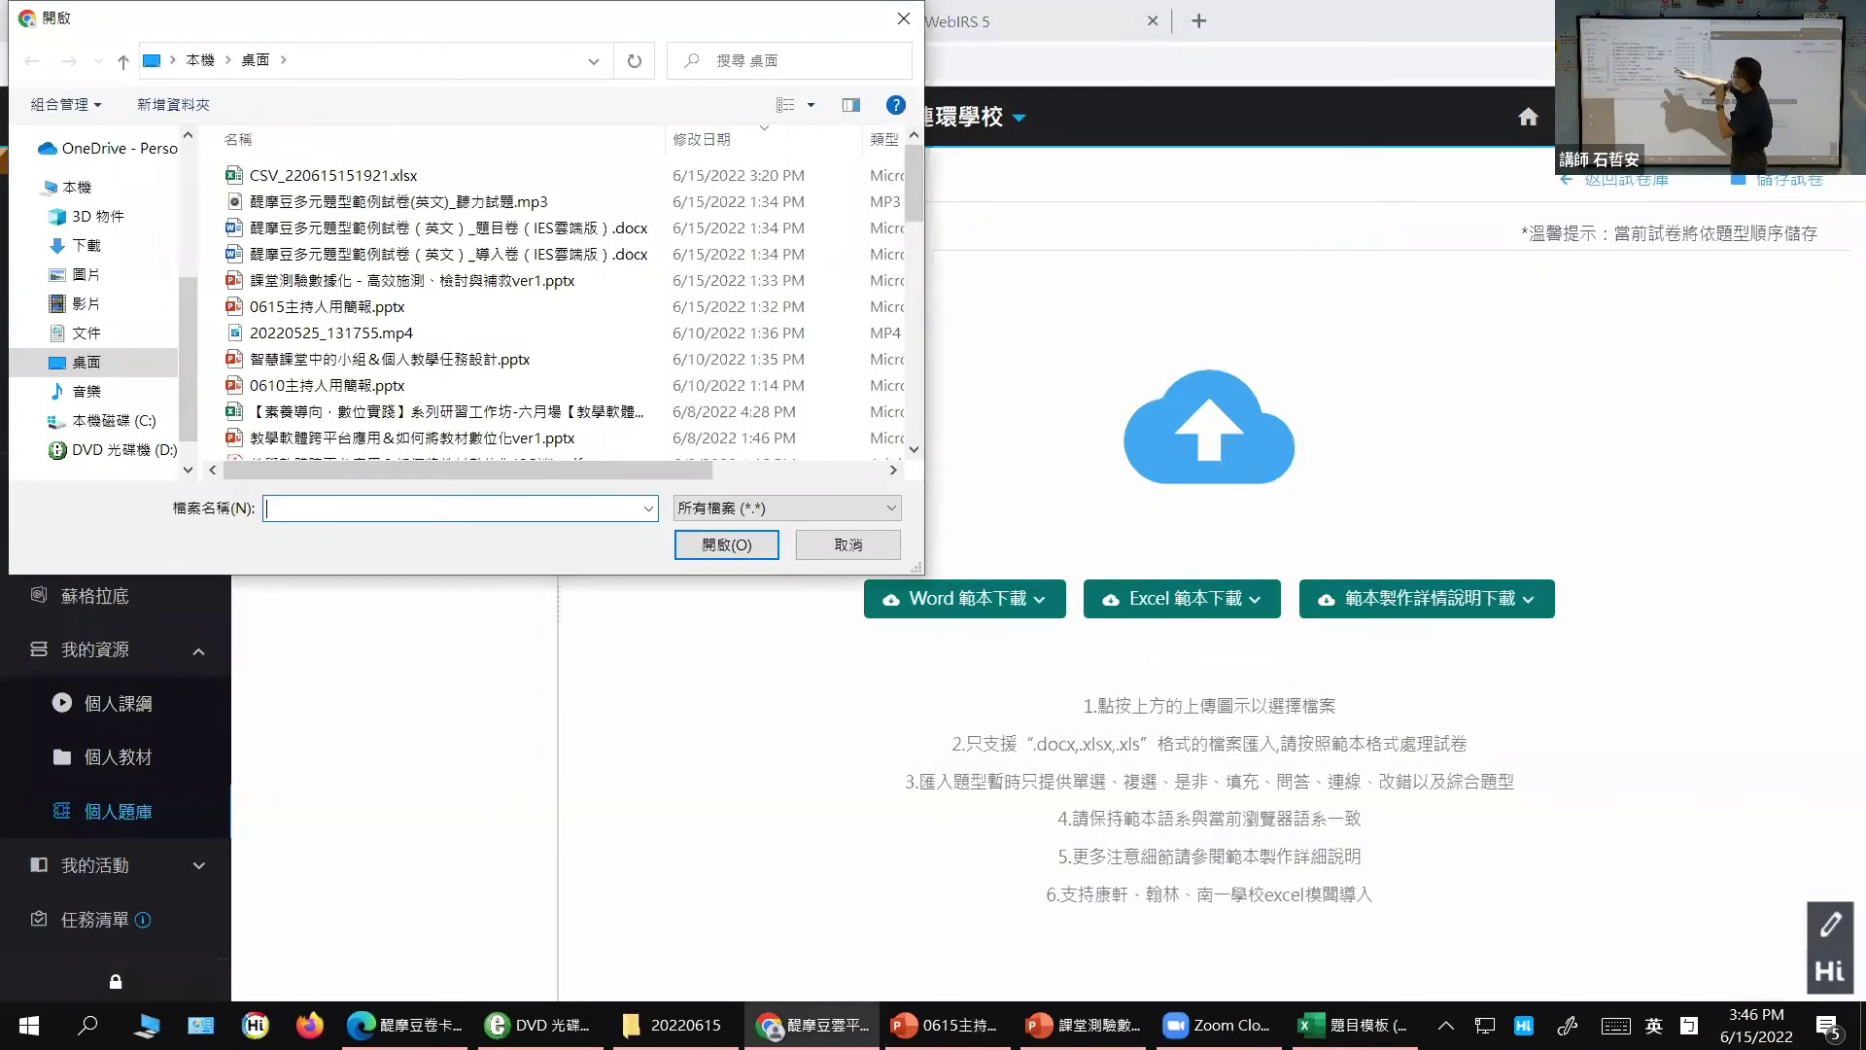
pyautogui.click(447, 254)
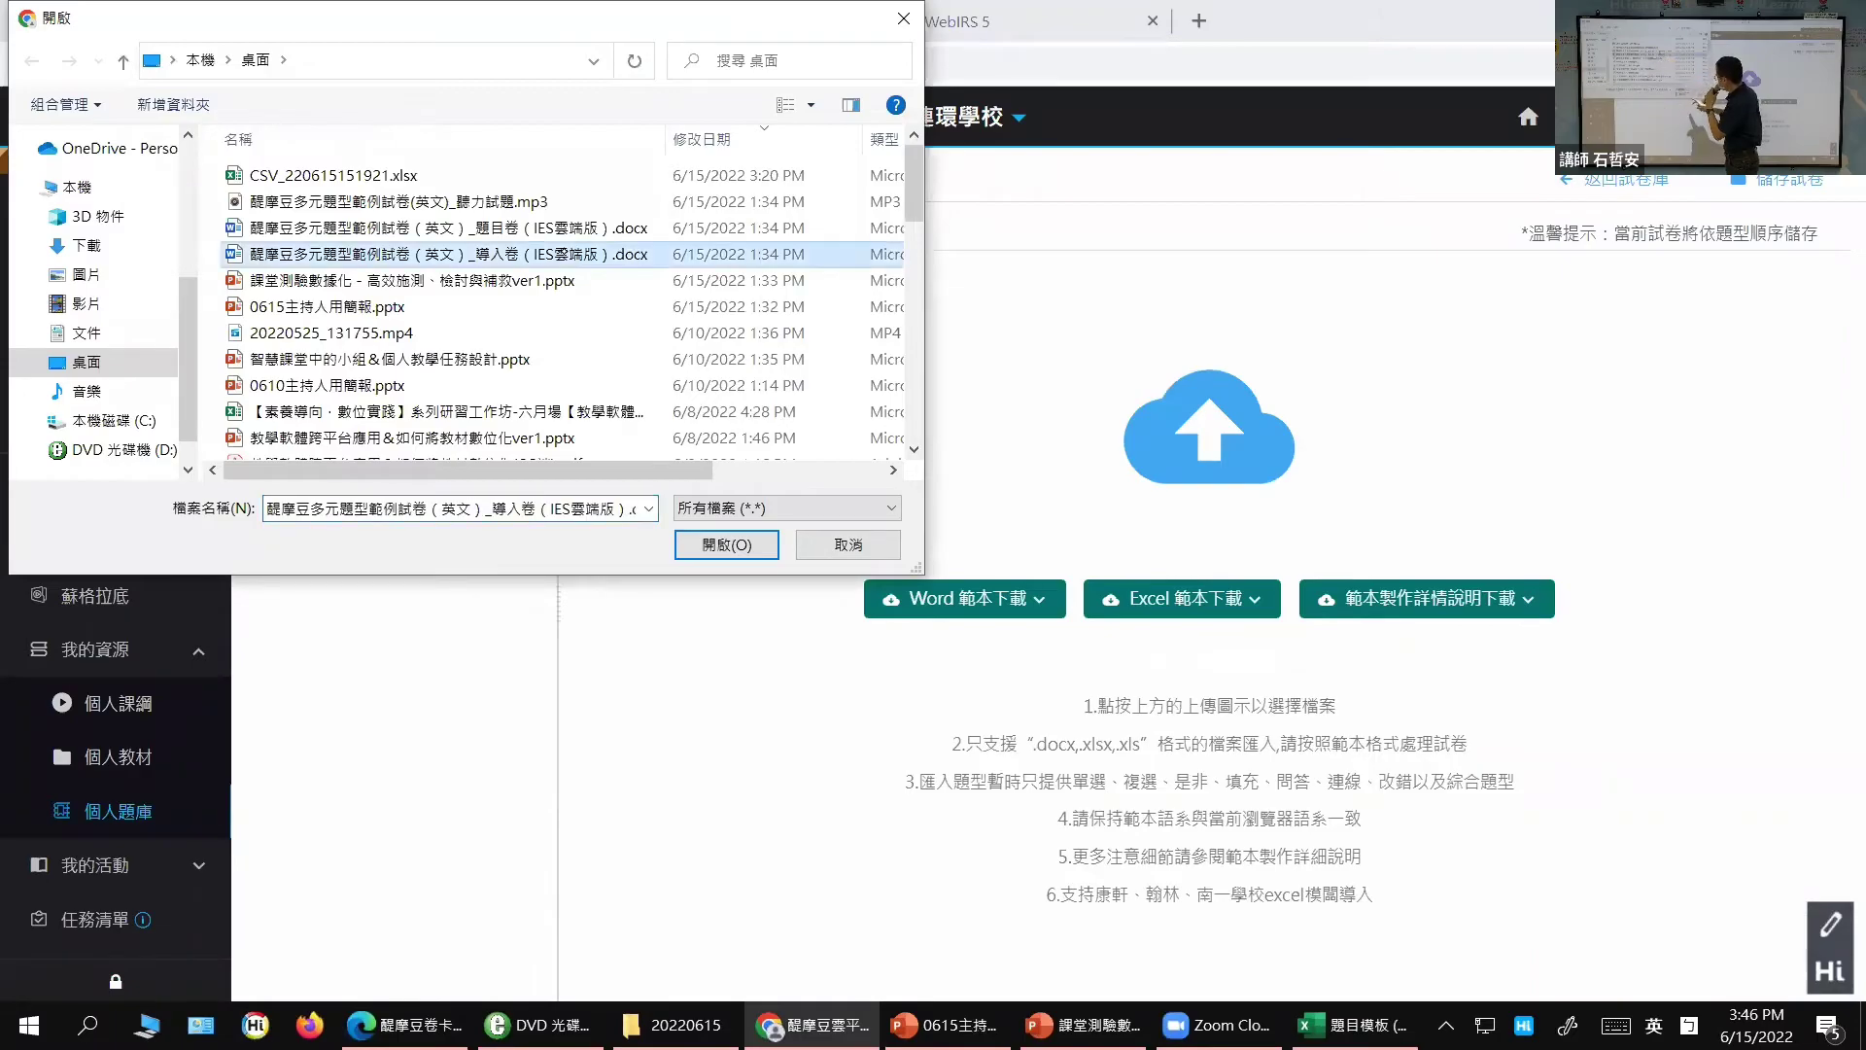
pyautogui.click(714, 544)
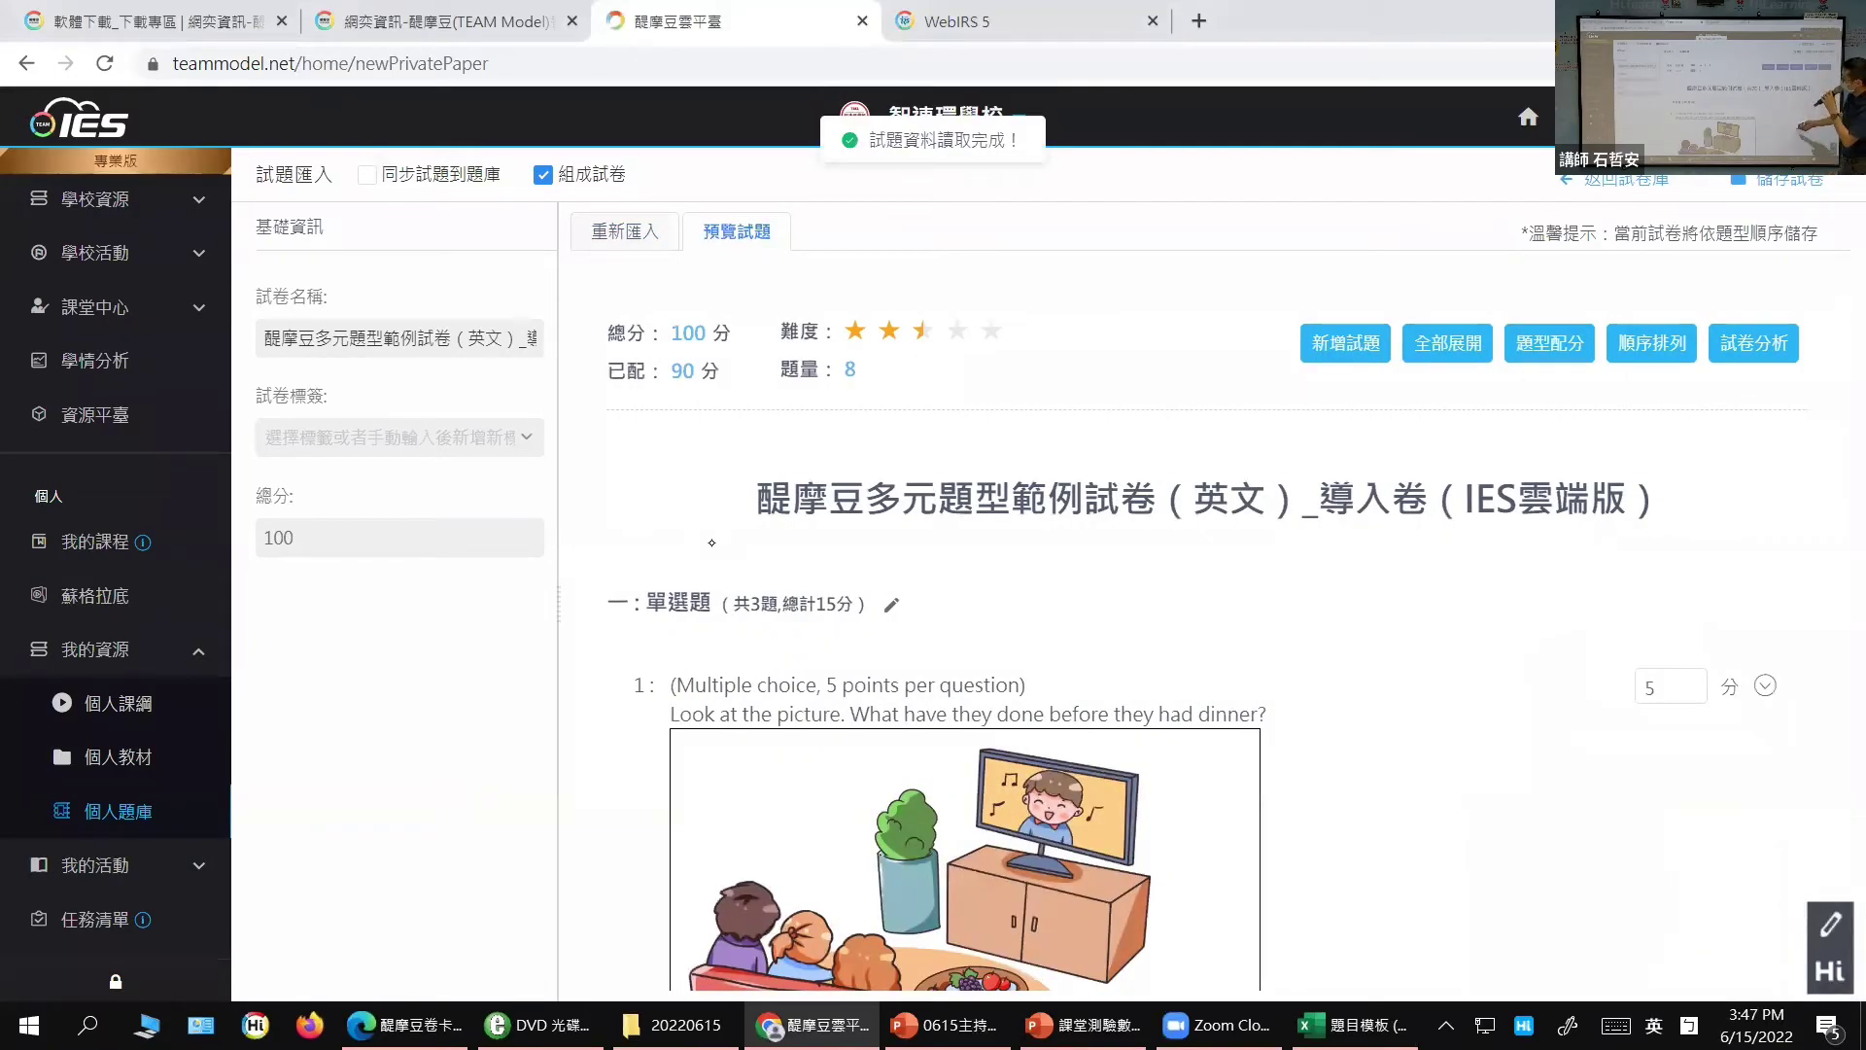
# Scroll through the 預覽試題 preview of 8 questions worth 90 of 100 points.
pyautogui.scroll(-15, 711, 542)
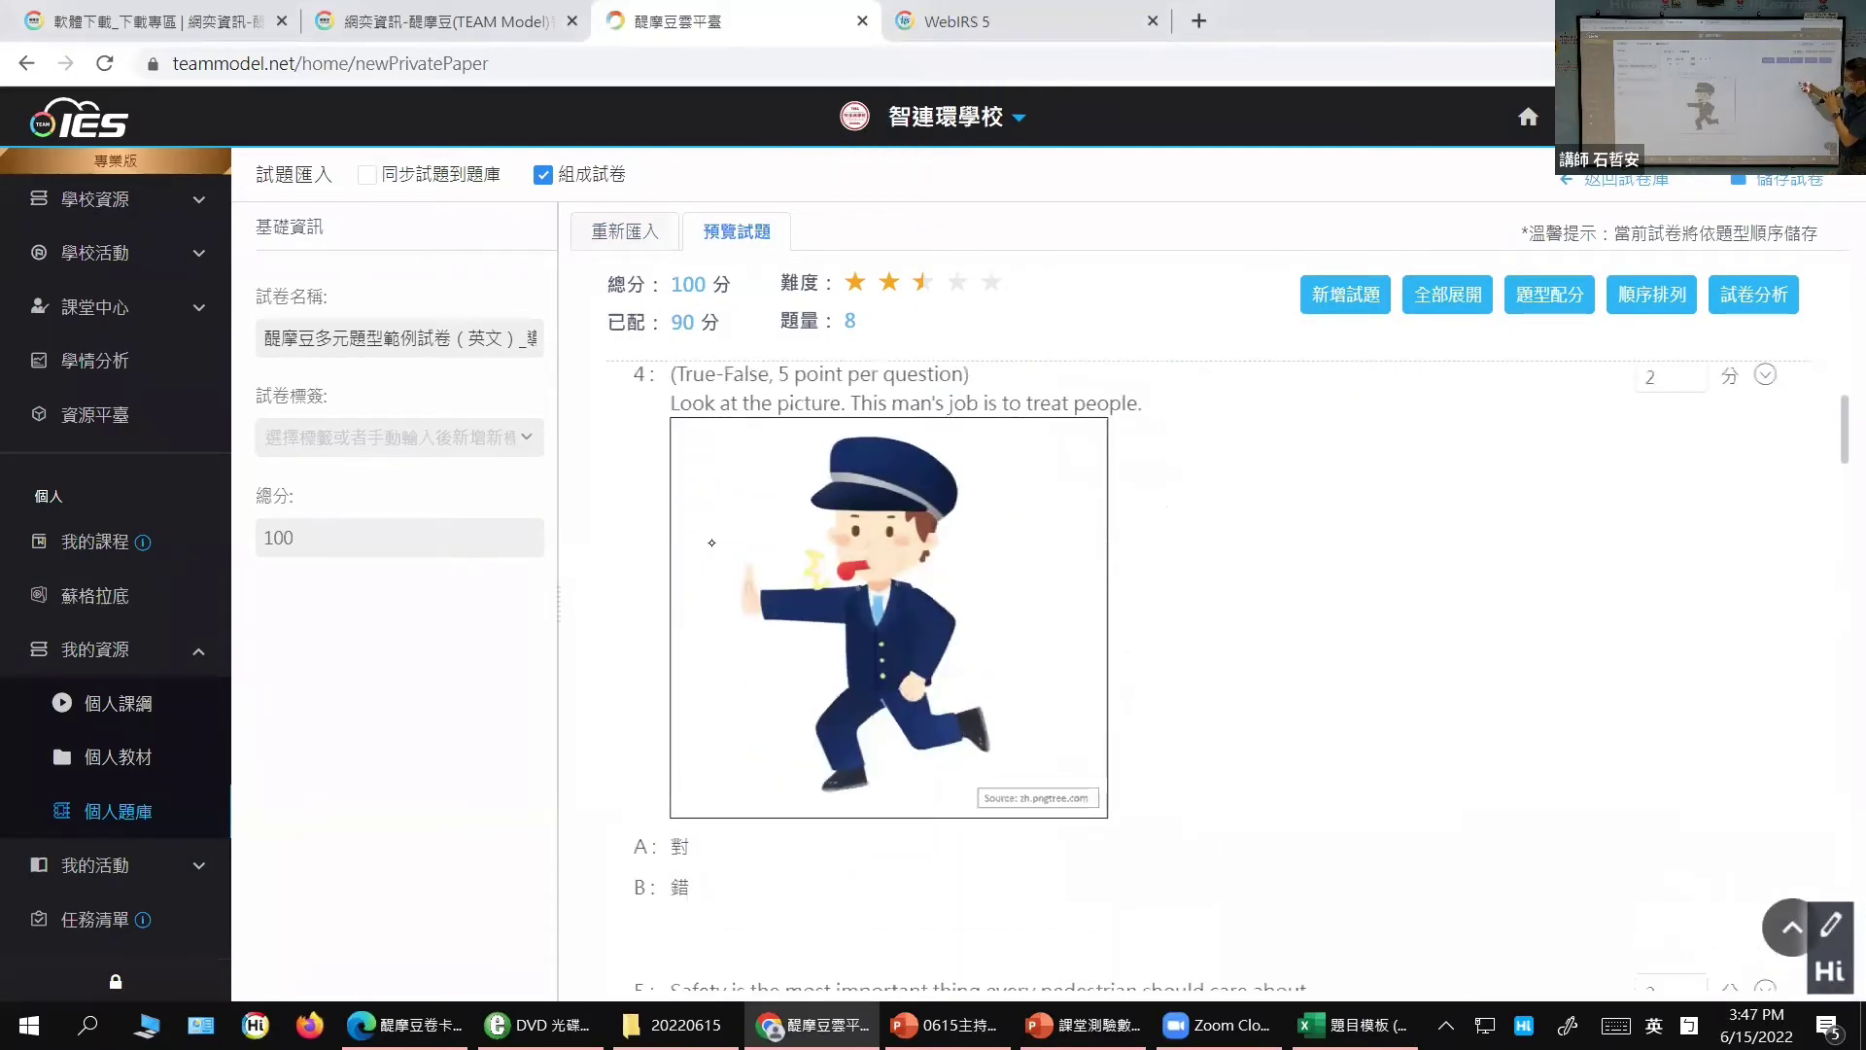
pyautogui.scroll(-20, 711, 542)
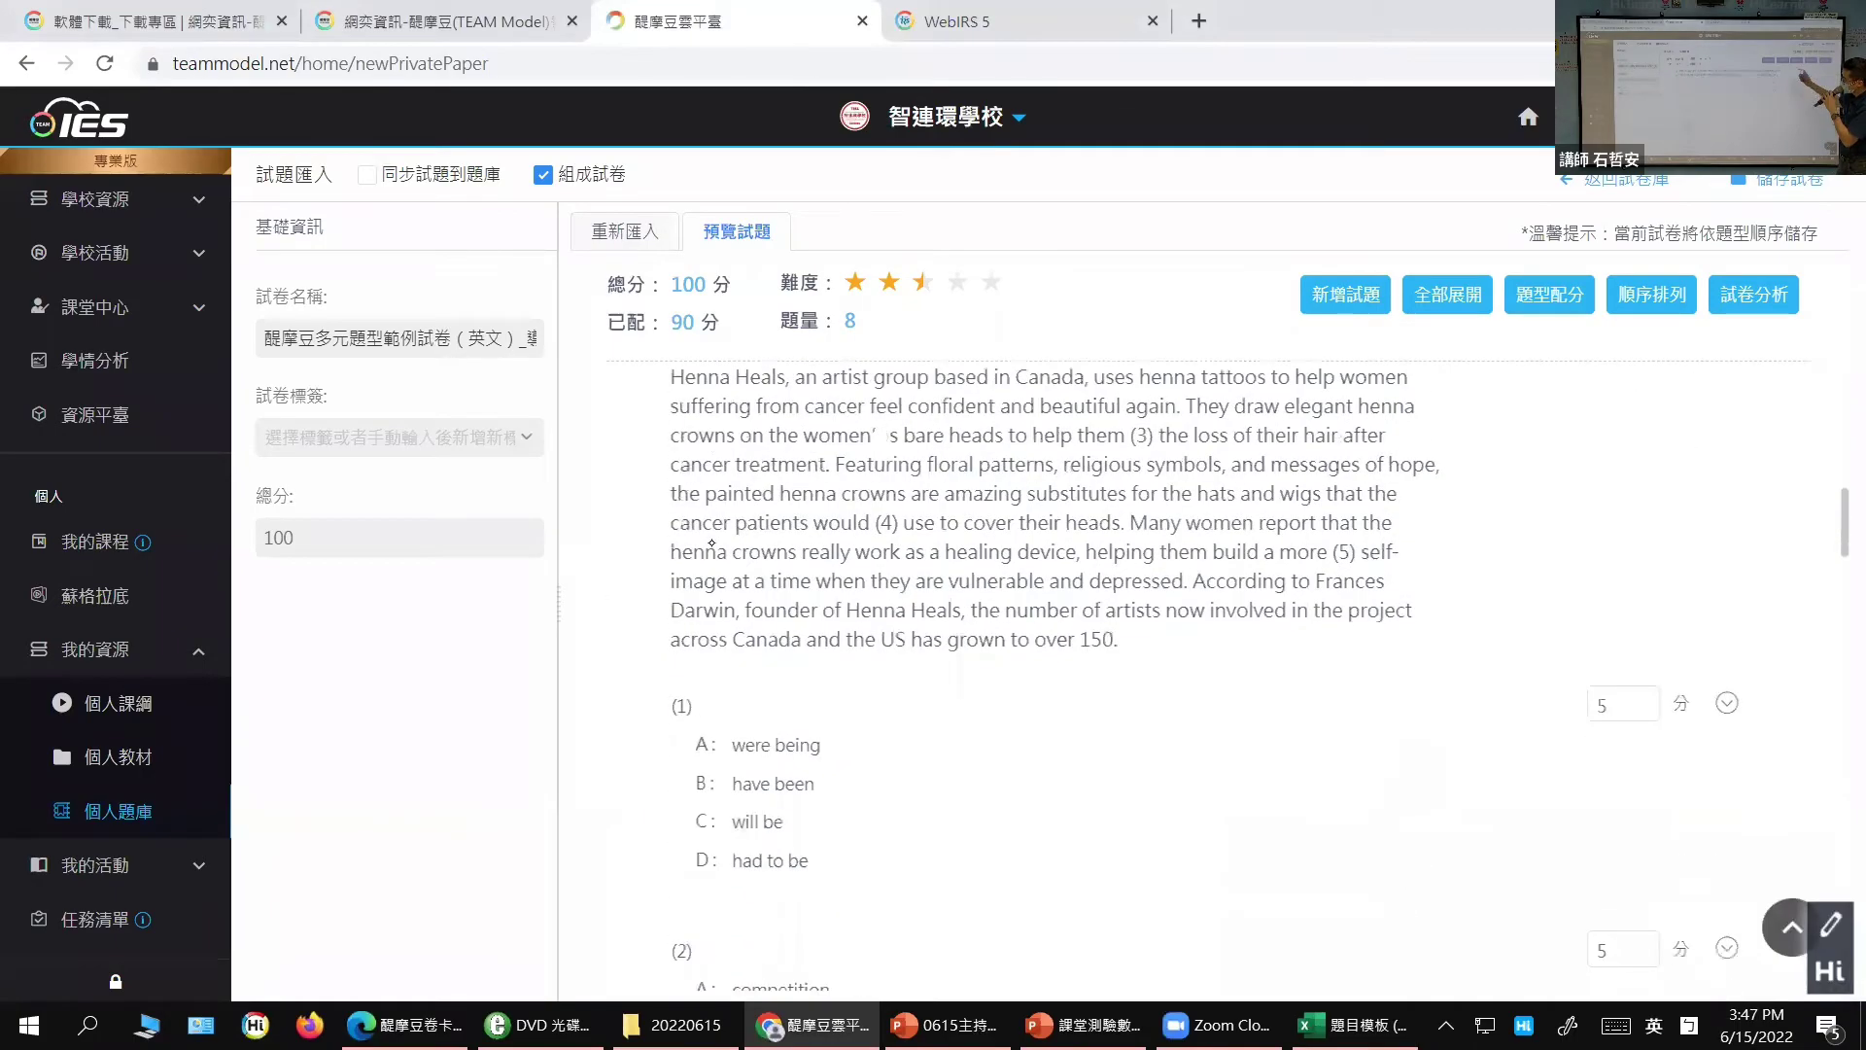
pyautogui.scroll(20, 712, 542)
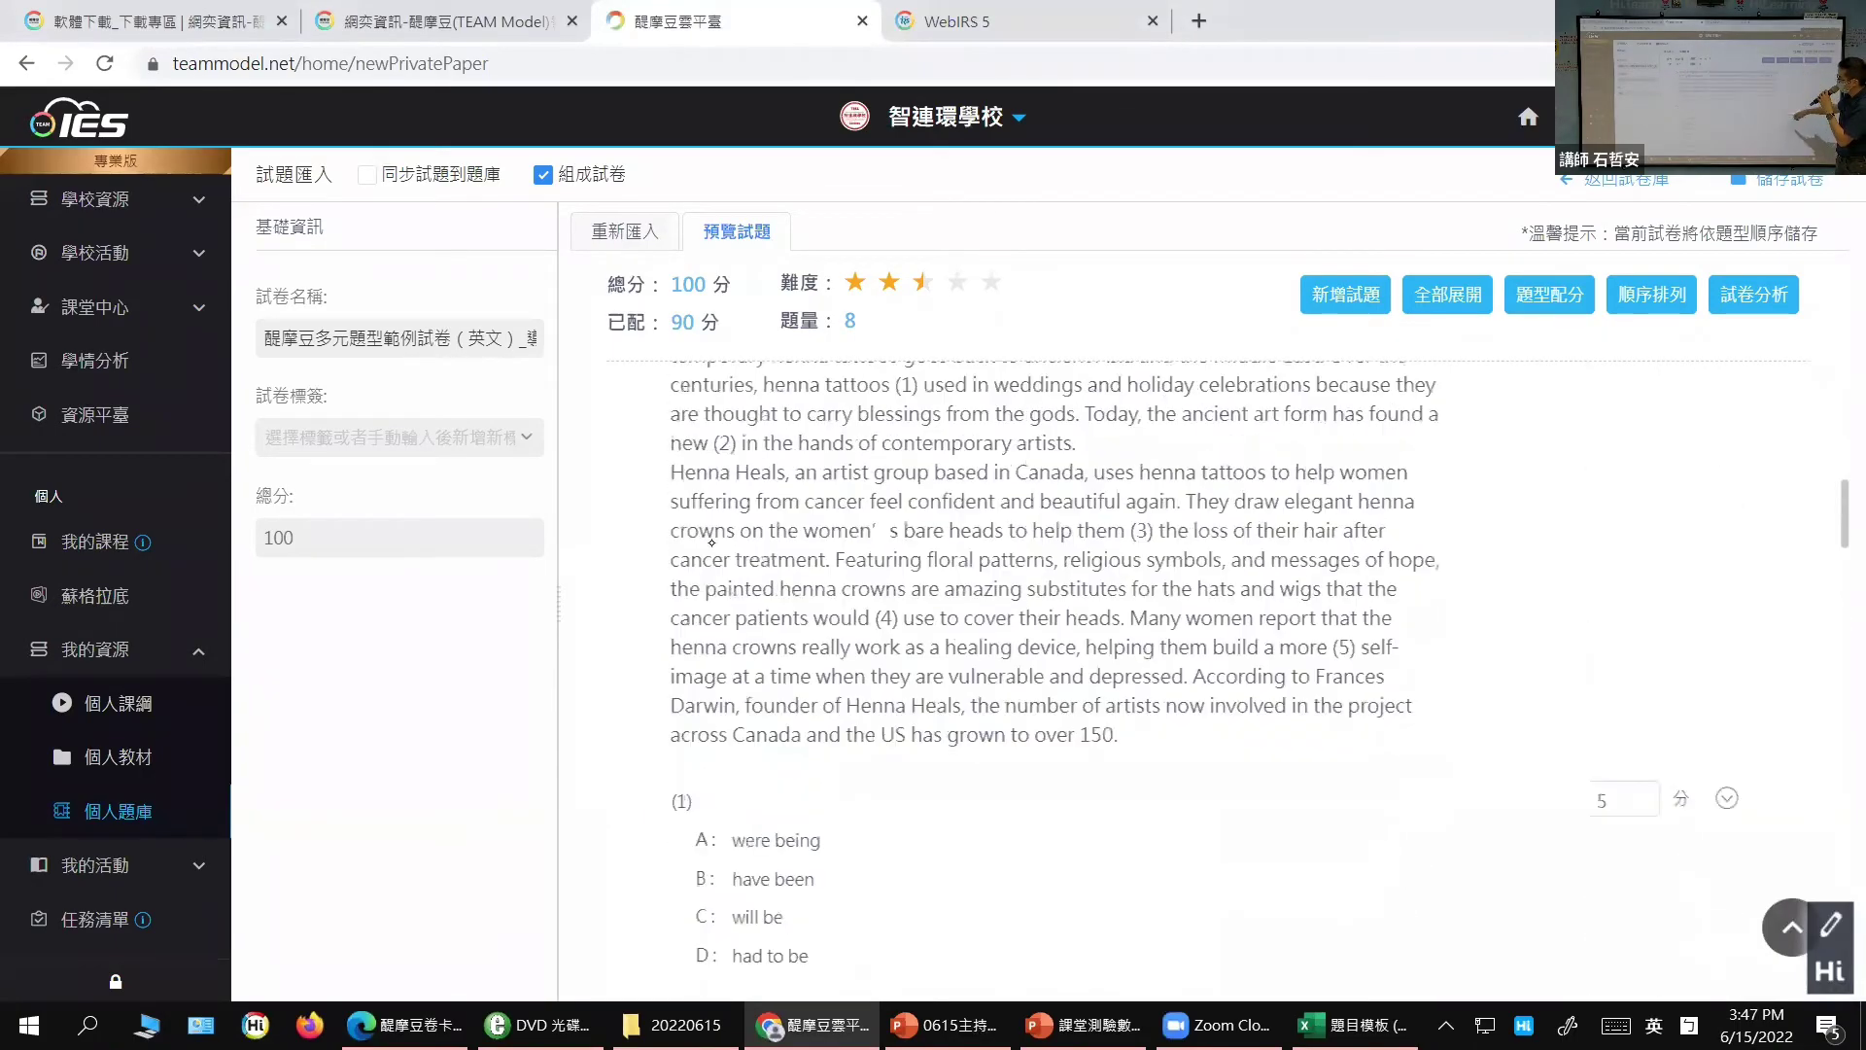
pyautogui.scroll(6, 711, 543)
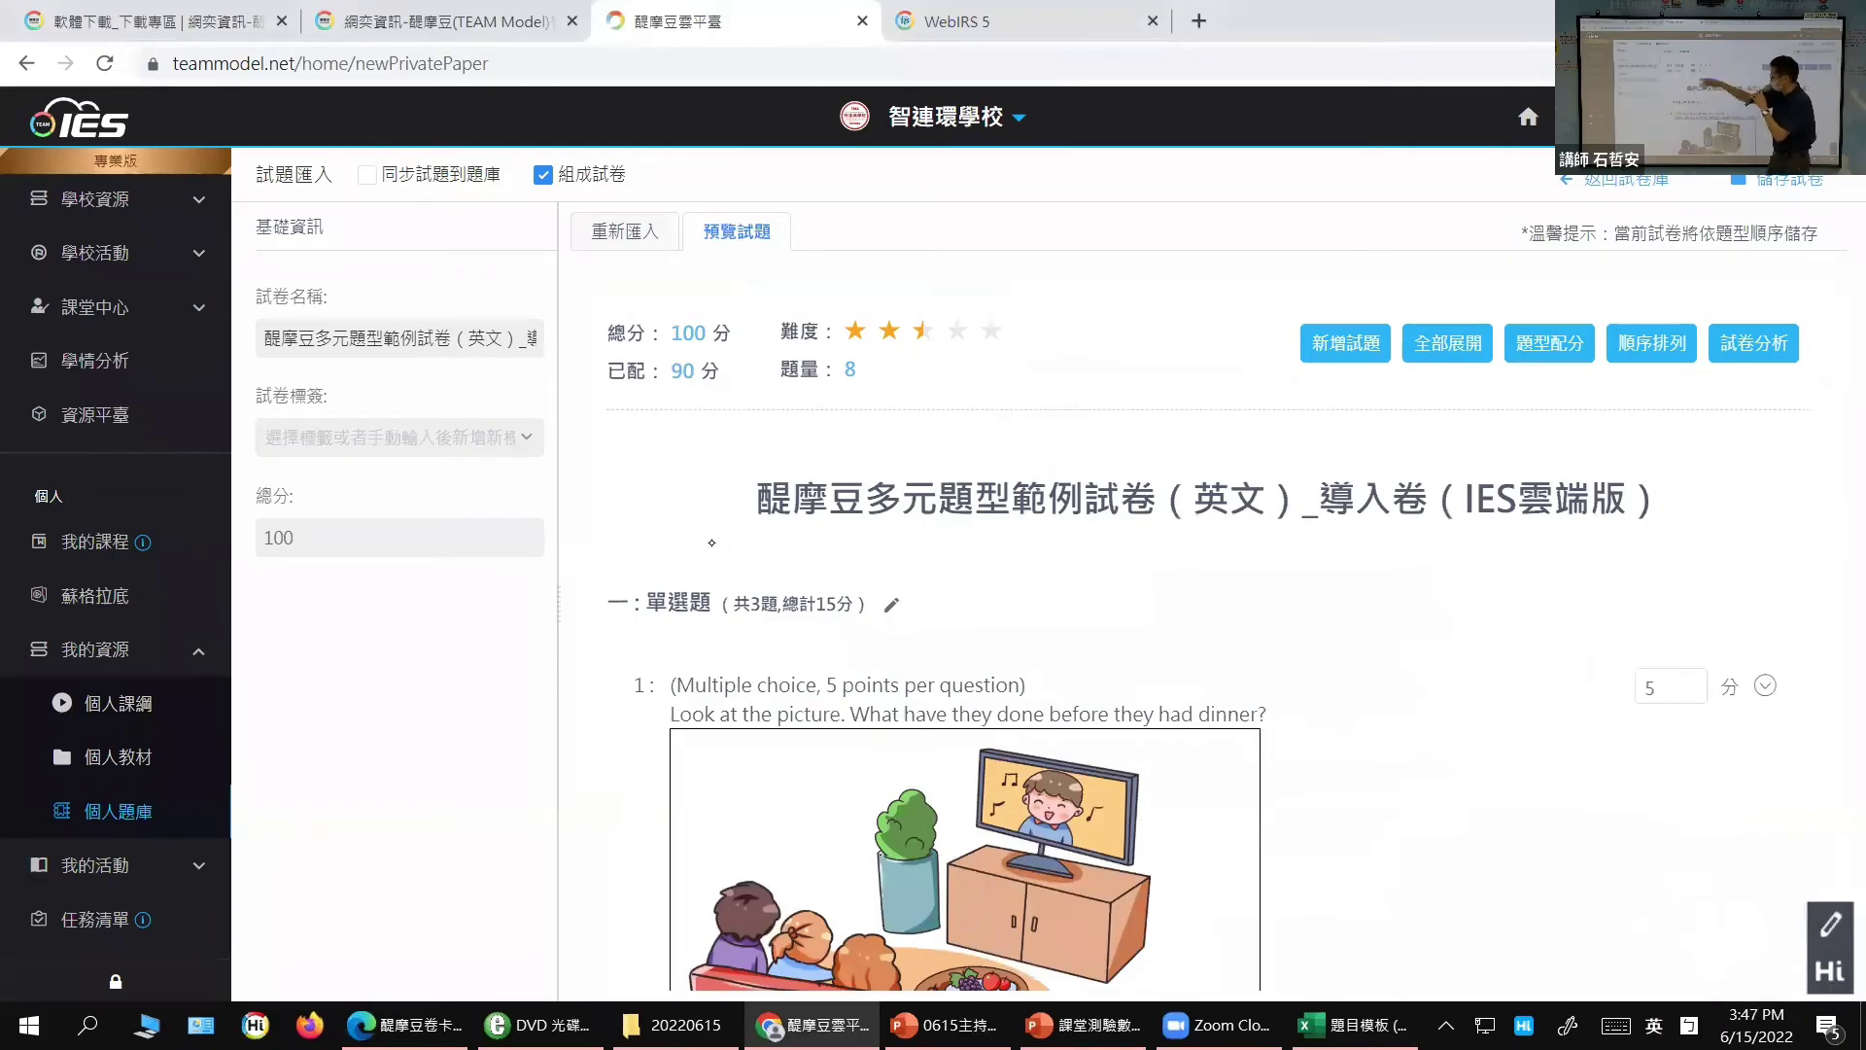
pyautogui.scroll(-1, 712, 542)
pyautogui.scroll(-3, 711, 542)
pyautogui.scroll(3, 711, 542)
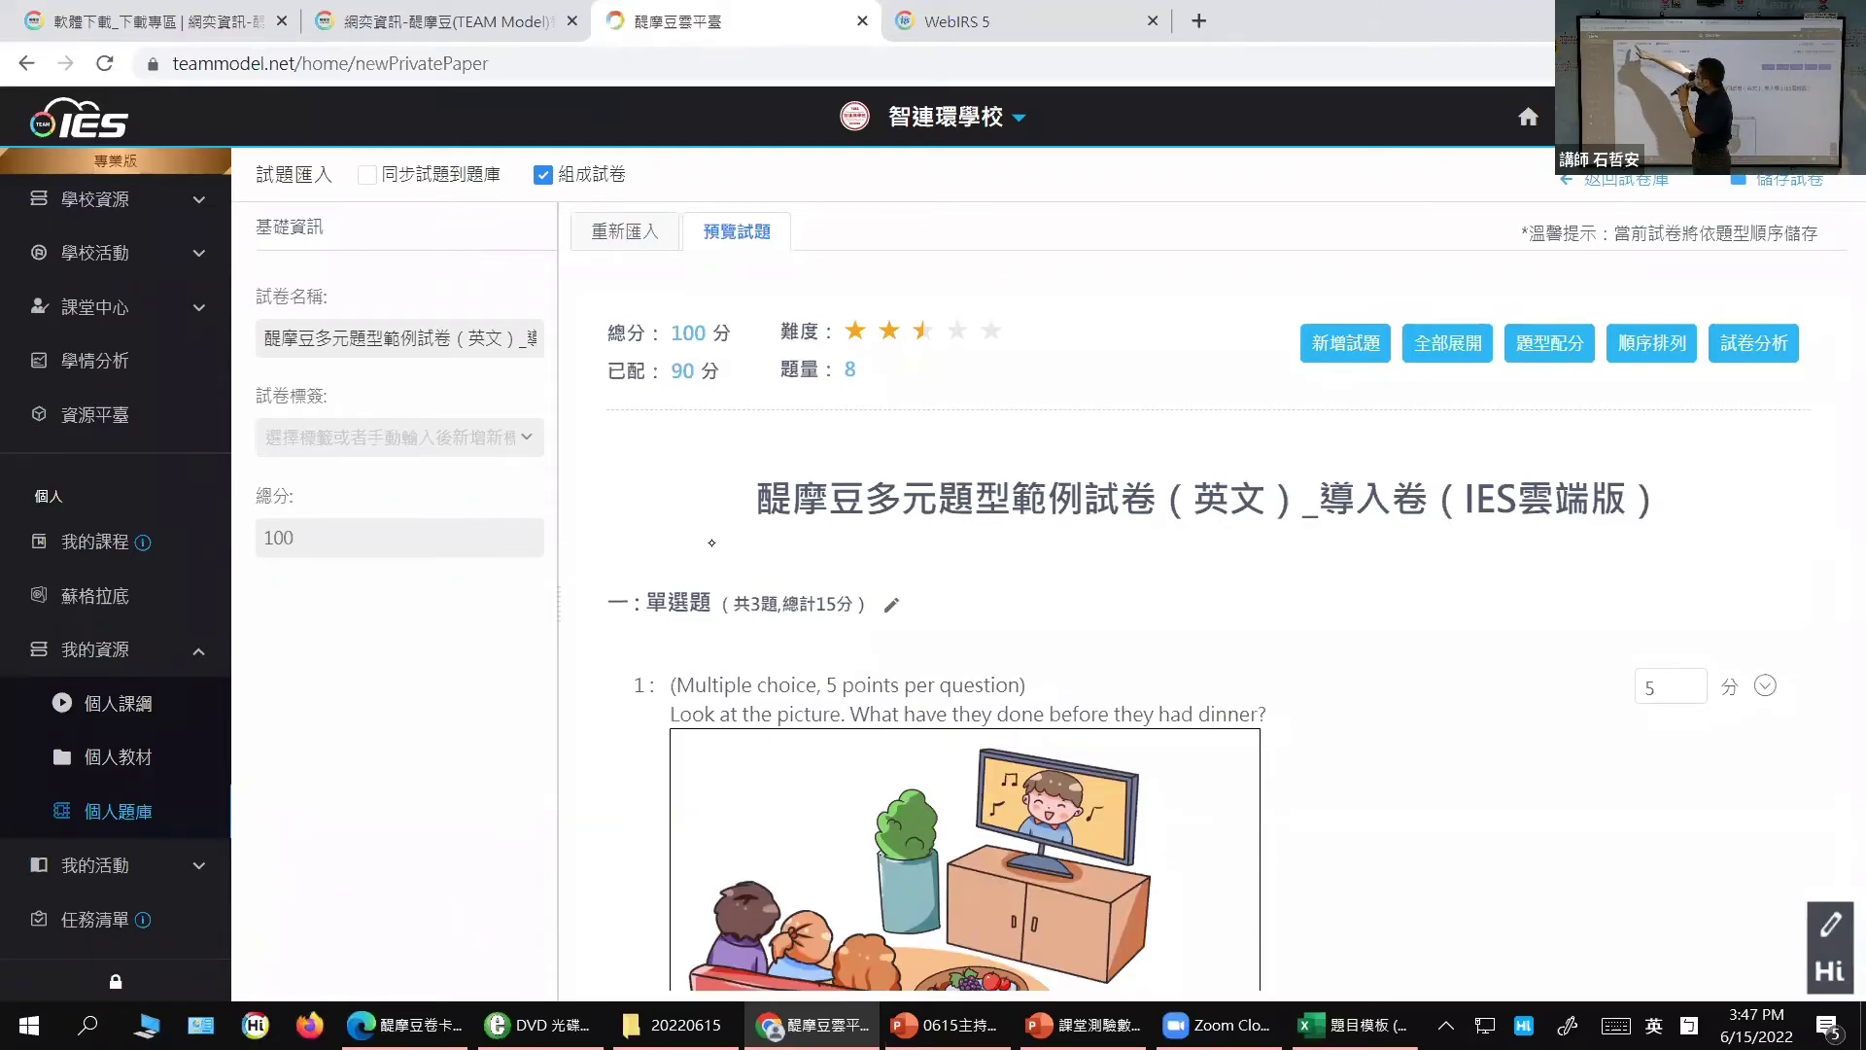
# Turn on the 同步試題到題庫 option so the questions sync into the question bank.
pyautogui.click(366, 174)
pyautogui.click(366, 174)
pyautogui.click(366, 174)
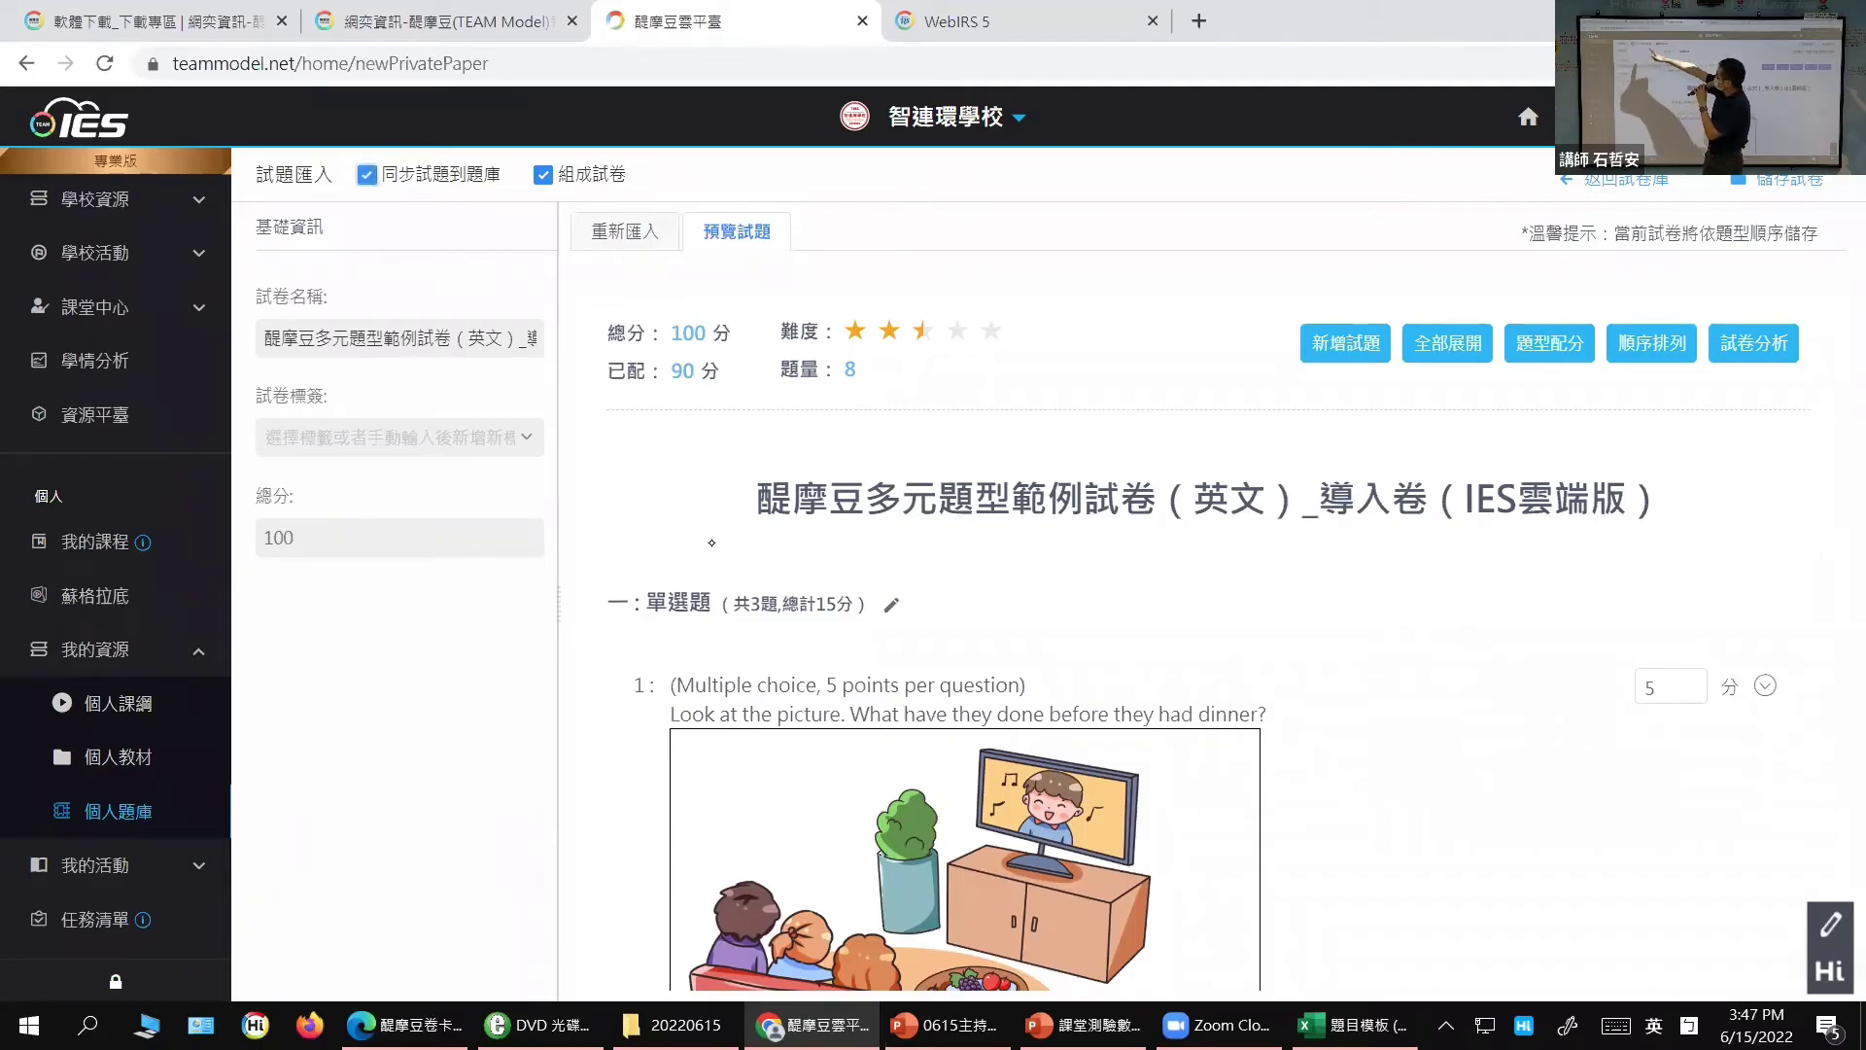
pyautogui.click(367, 174)
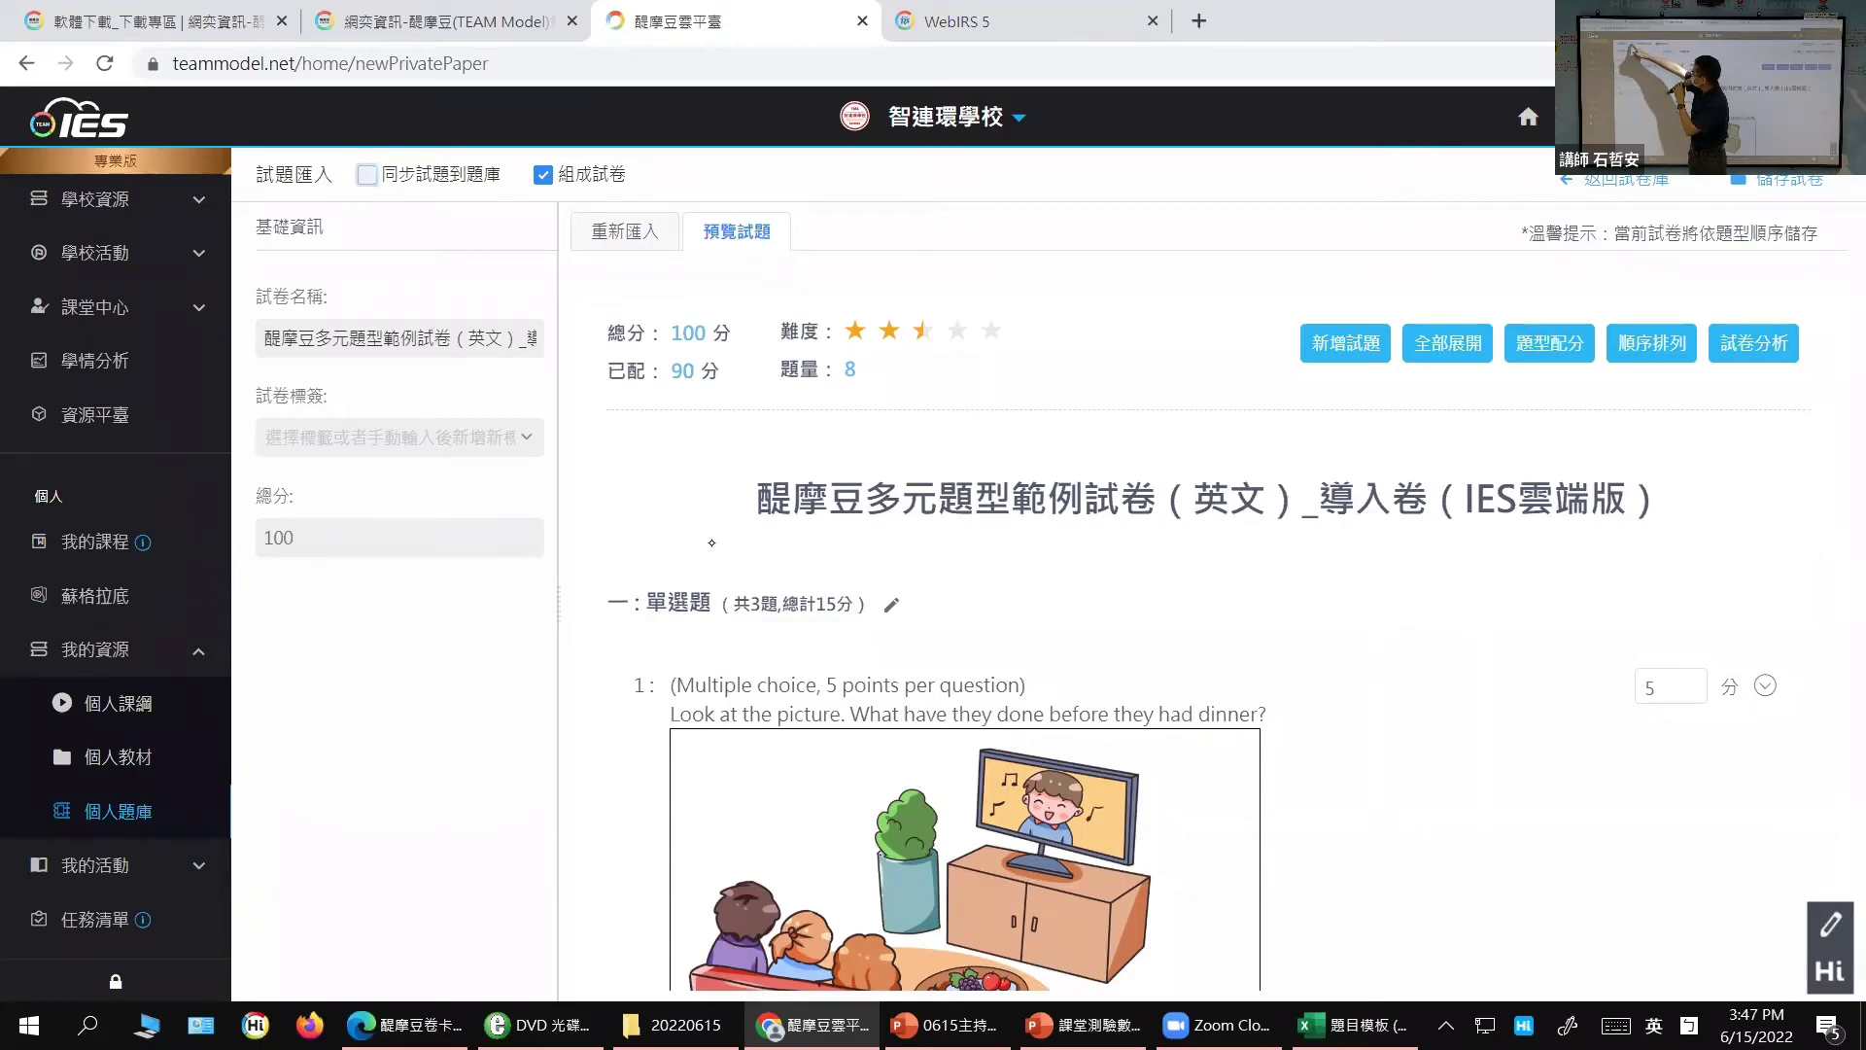
pyautogui.click(367, 174)
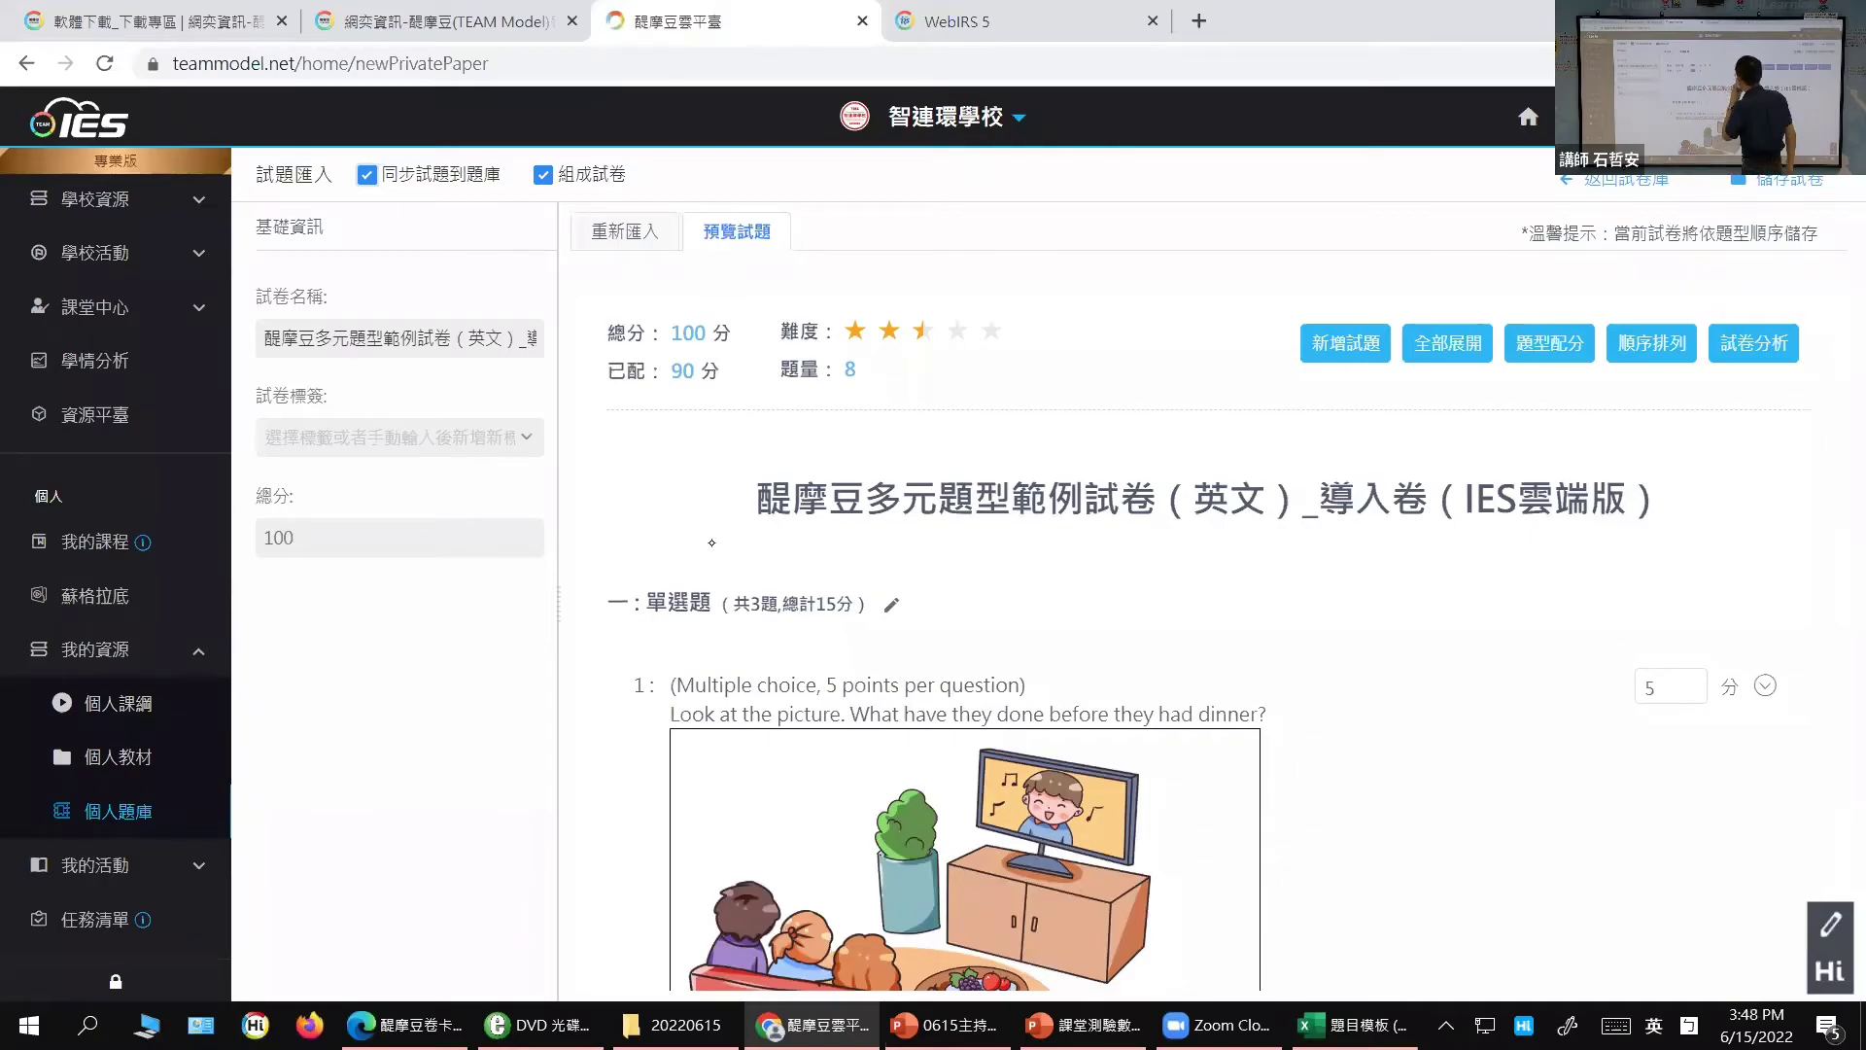
# Show the paper's 試卷分析 two-way specification table.
pyautogui.scroll(-10, 711, 543)
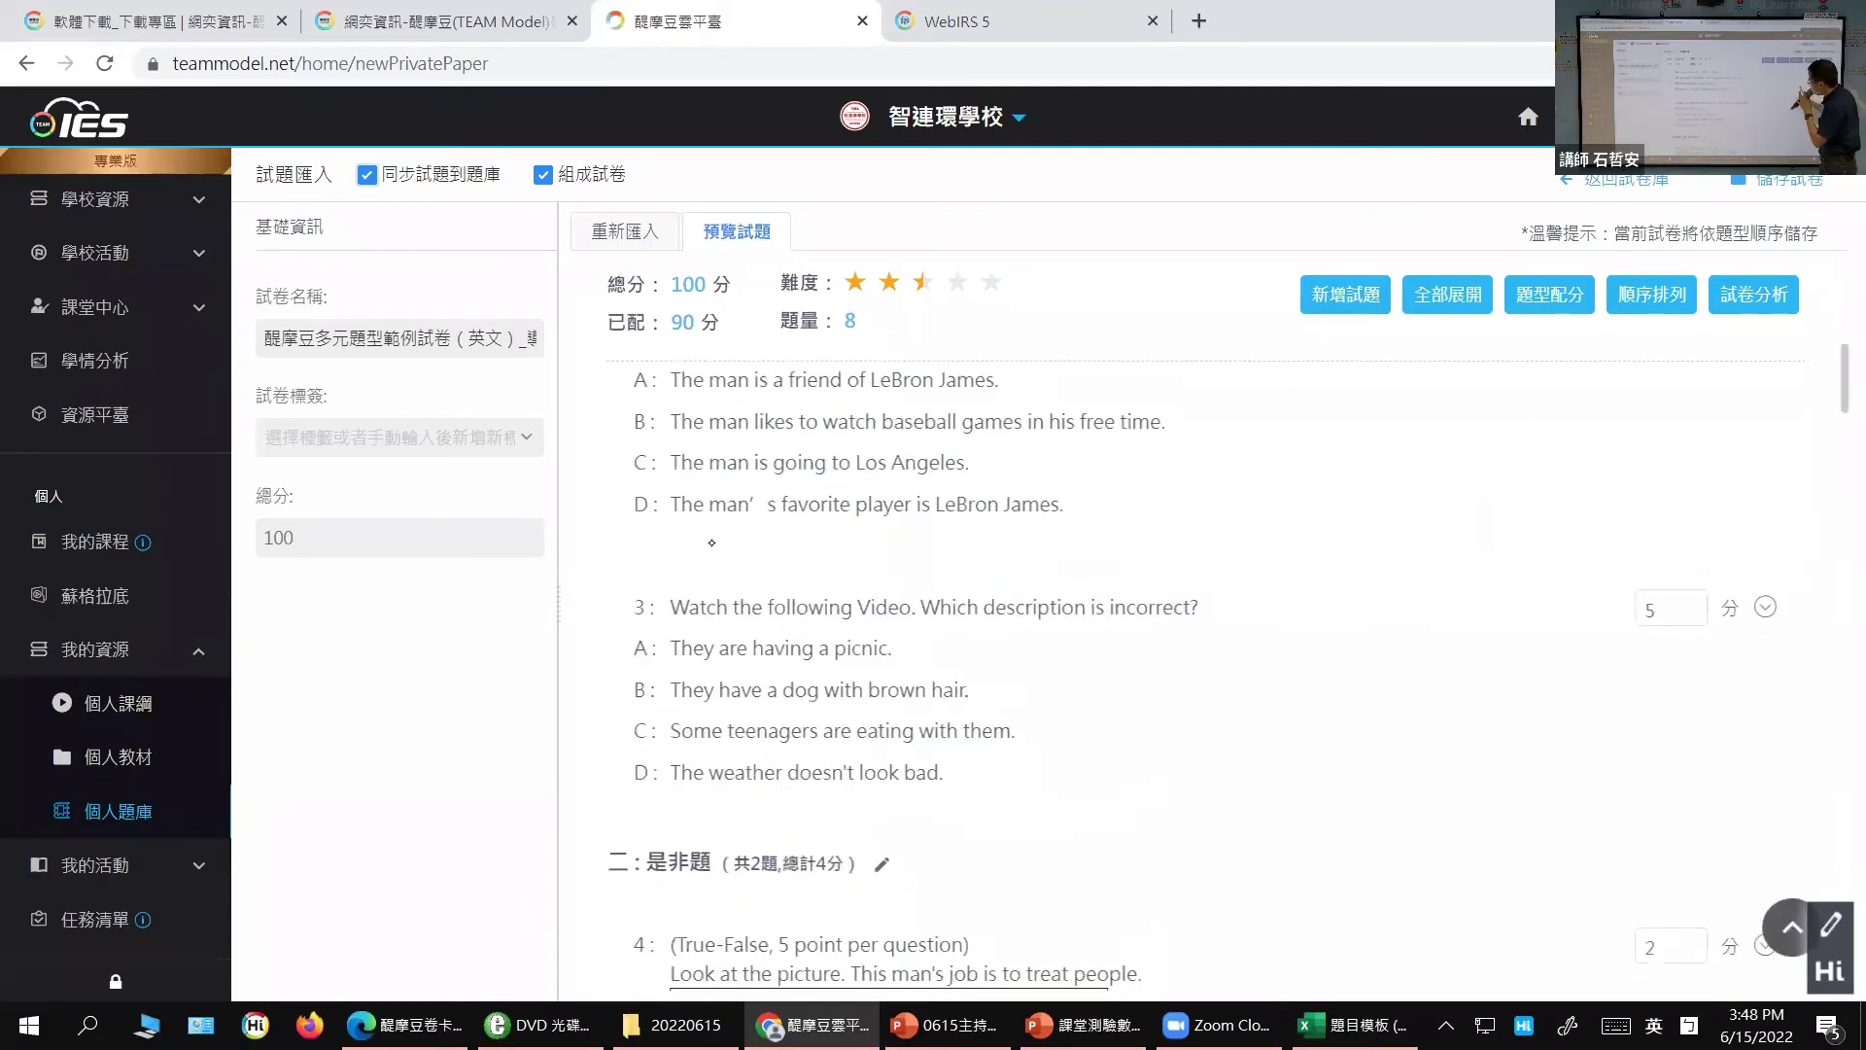
pyautogui.scroll(10, 711, 542)
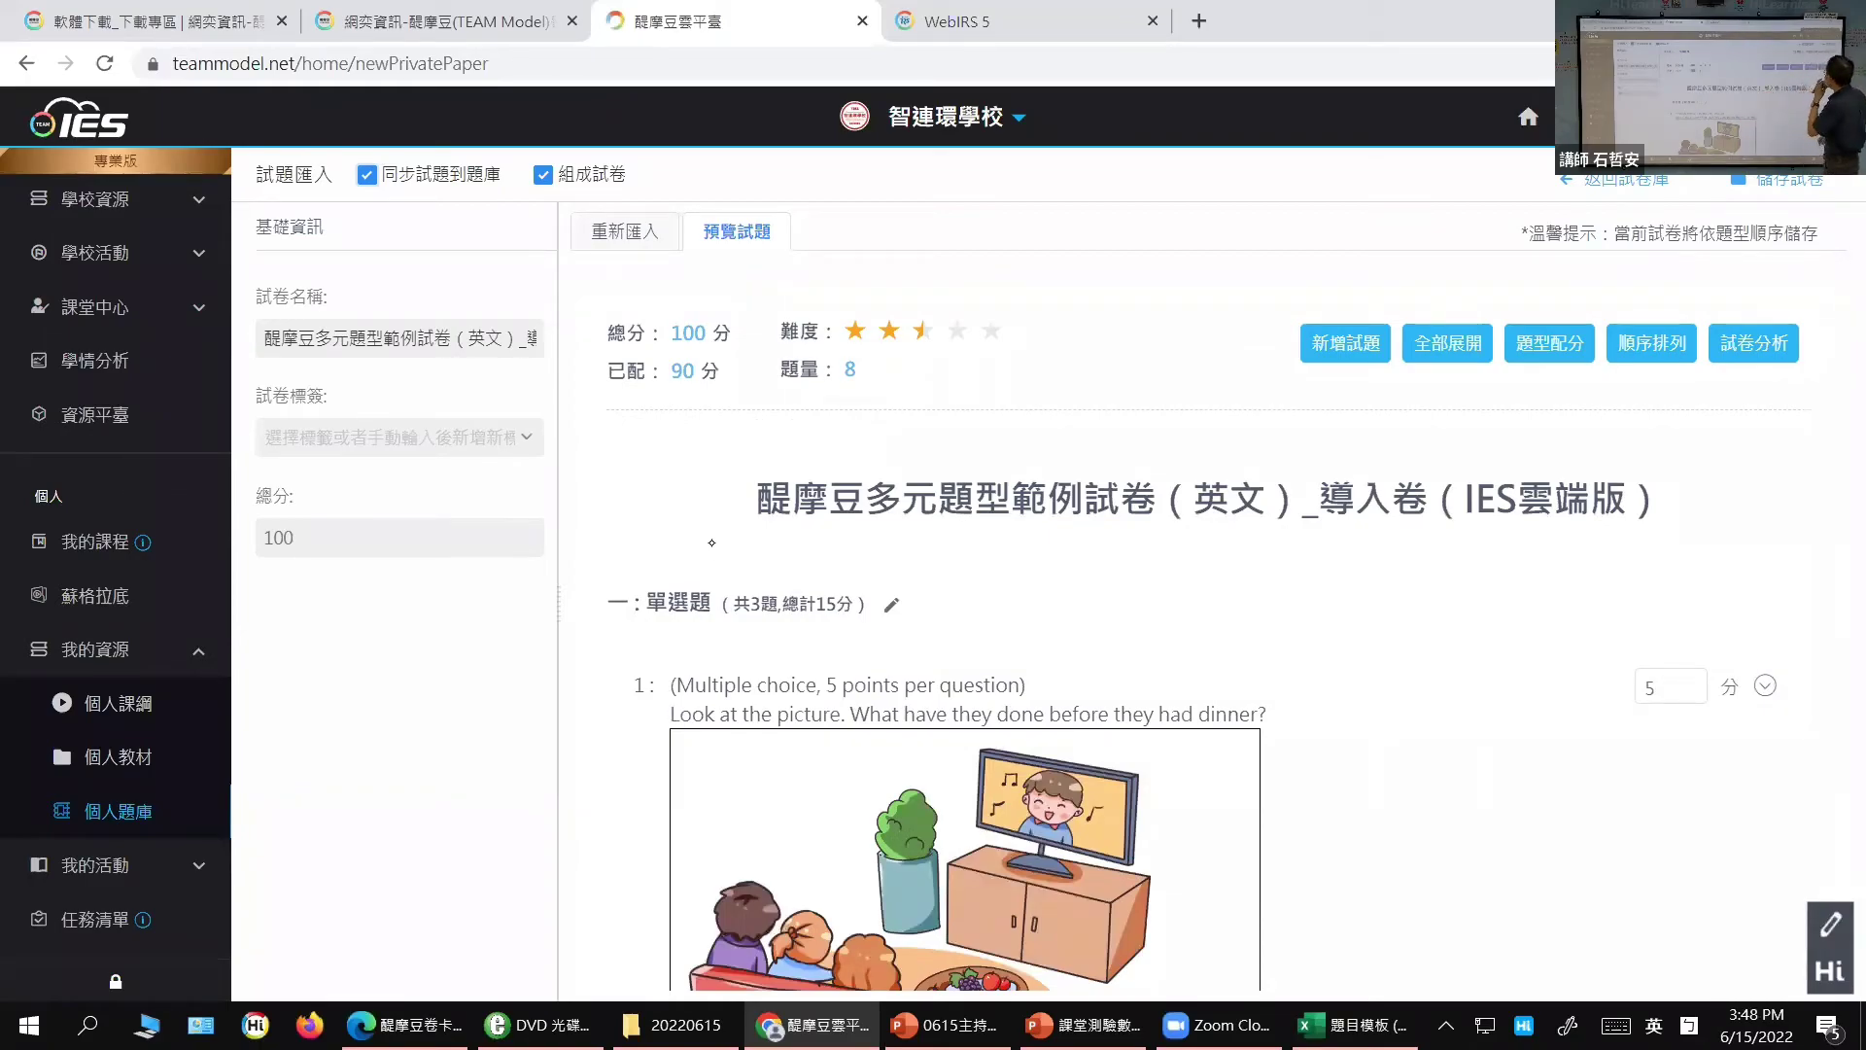
pyautogui.click(1754, 342)
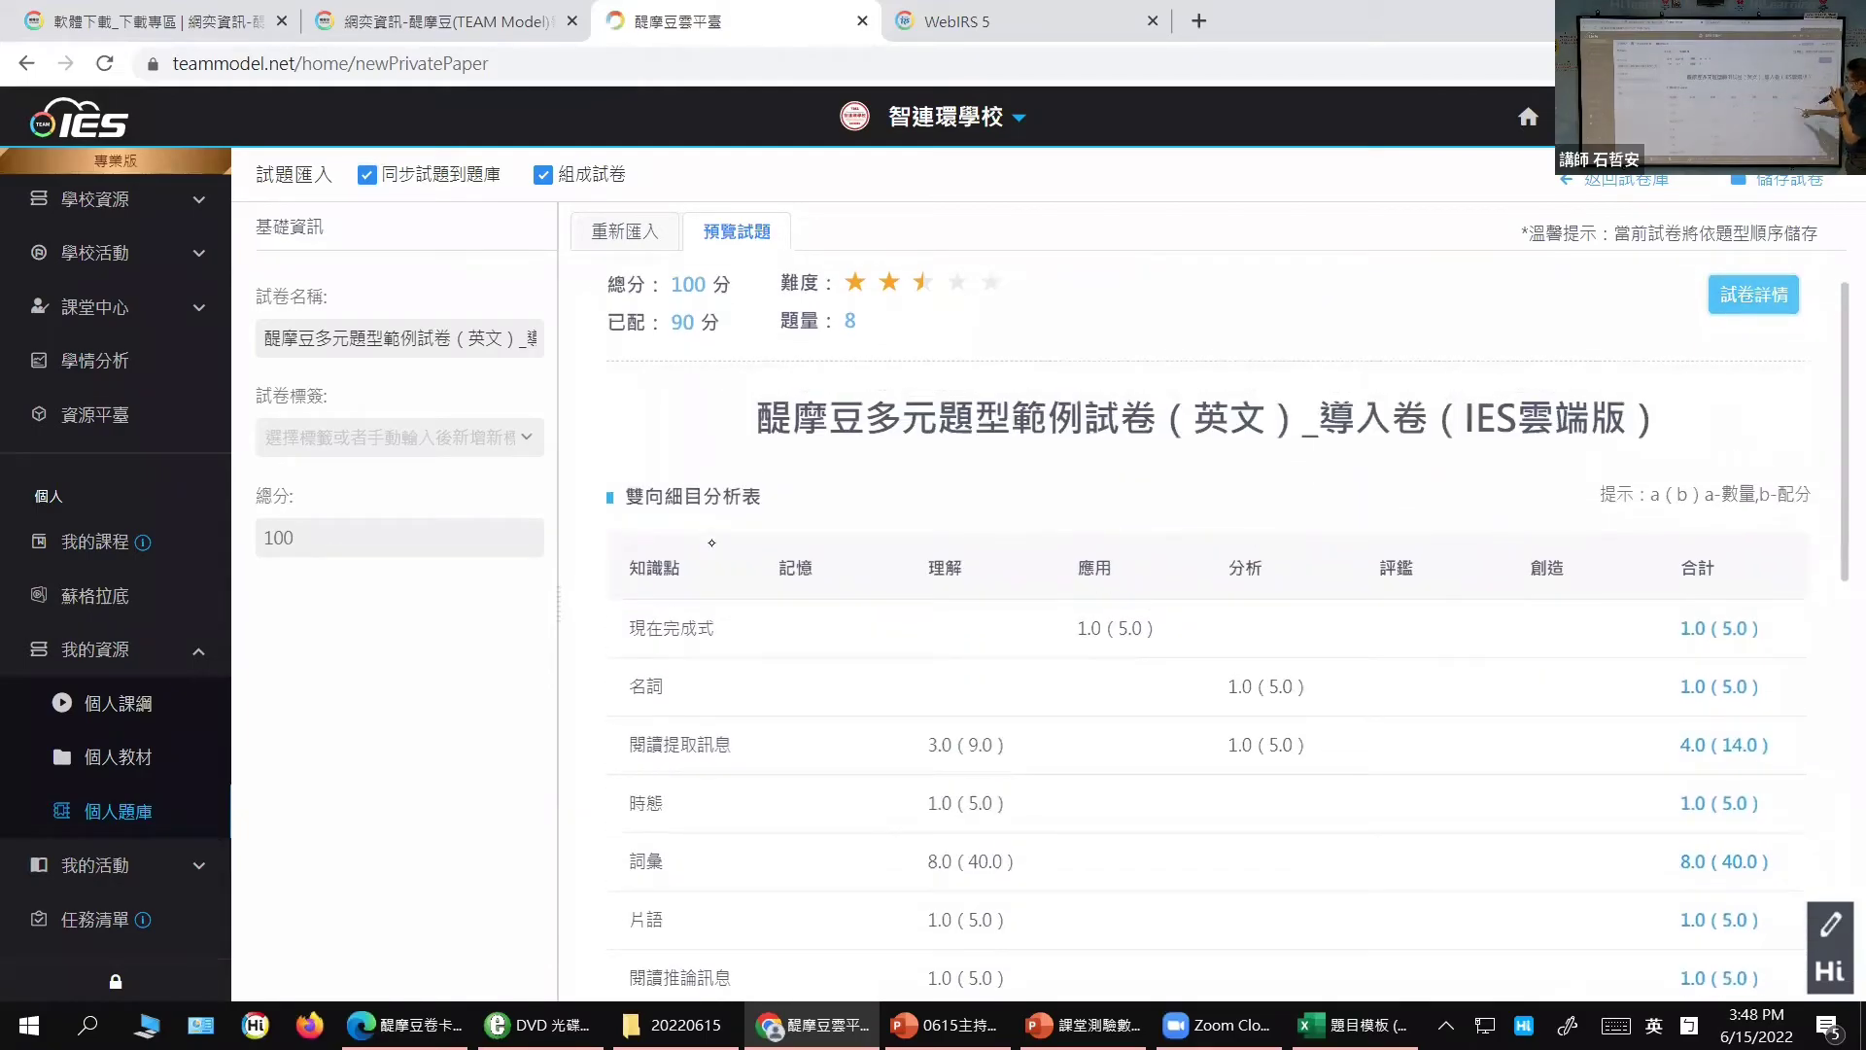
# Scroll through the analysis pie charts of the imported paper.
pyautogui.scroll(-6, 711, 542)
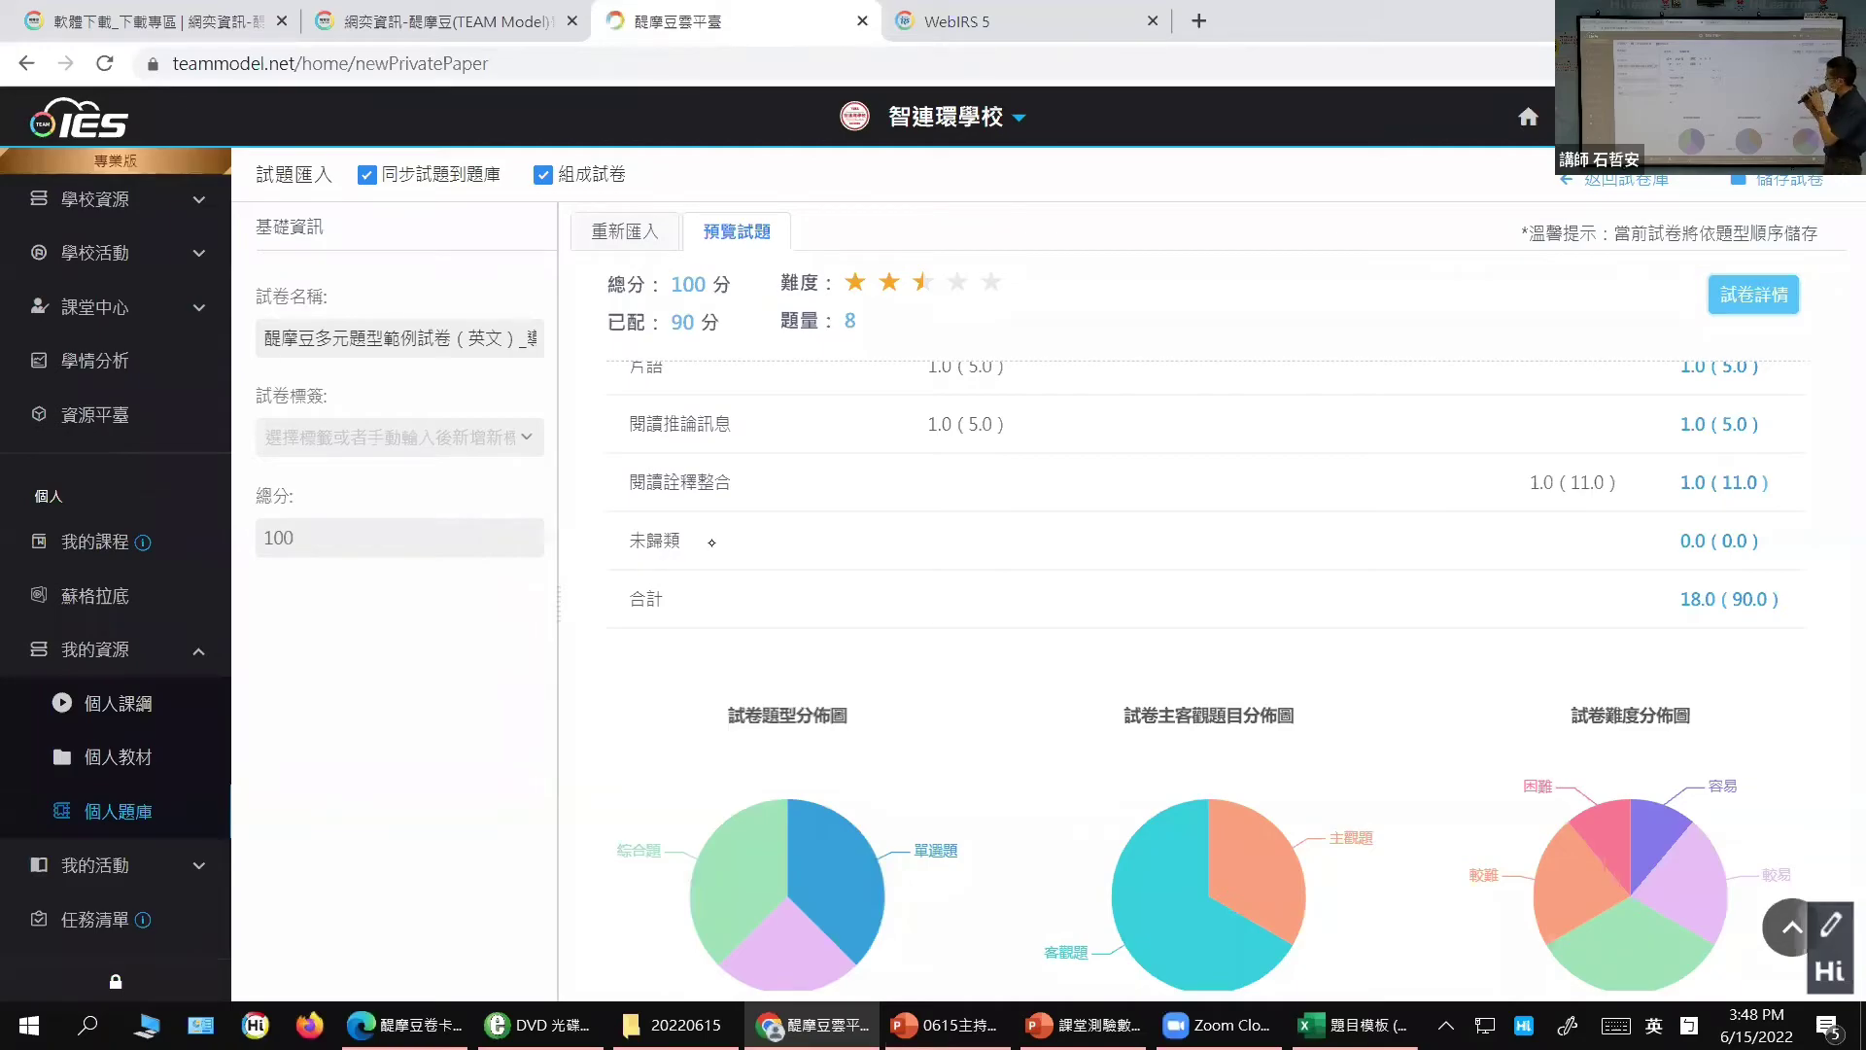
pyautogui.scroll(-5, 711, 542)
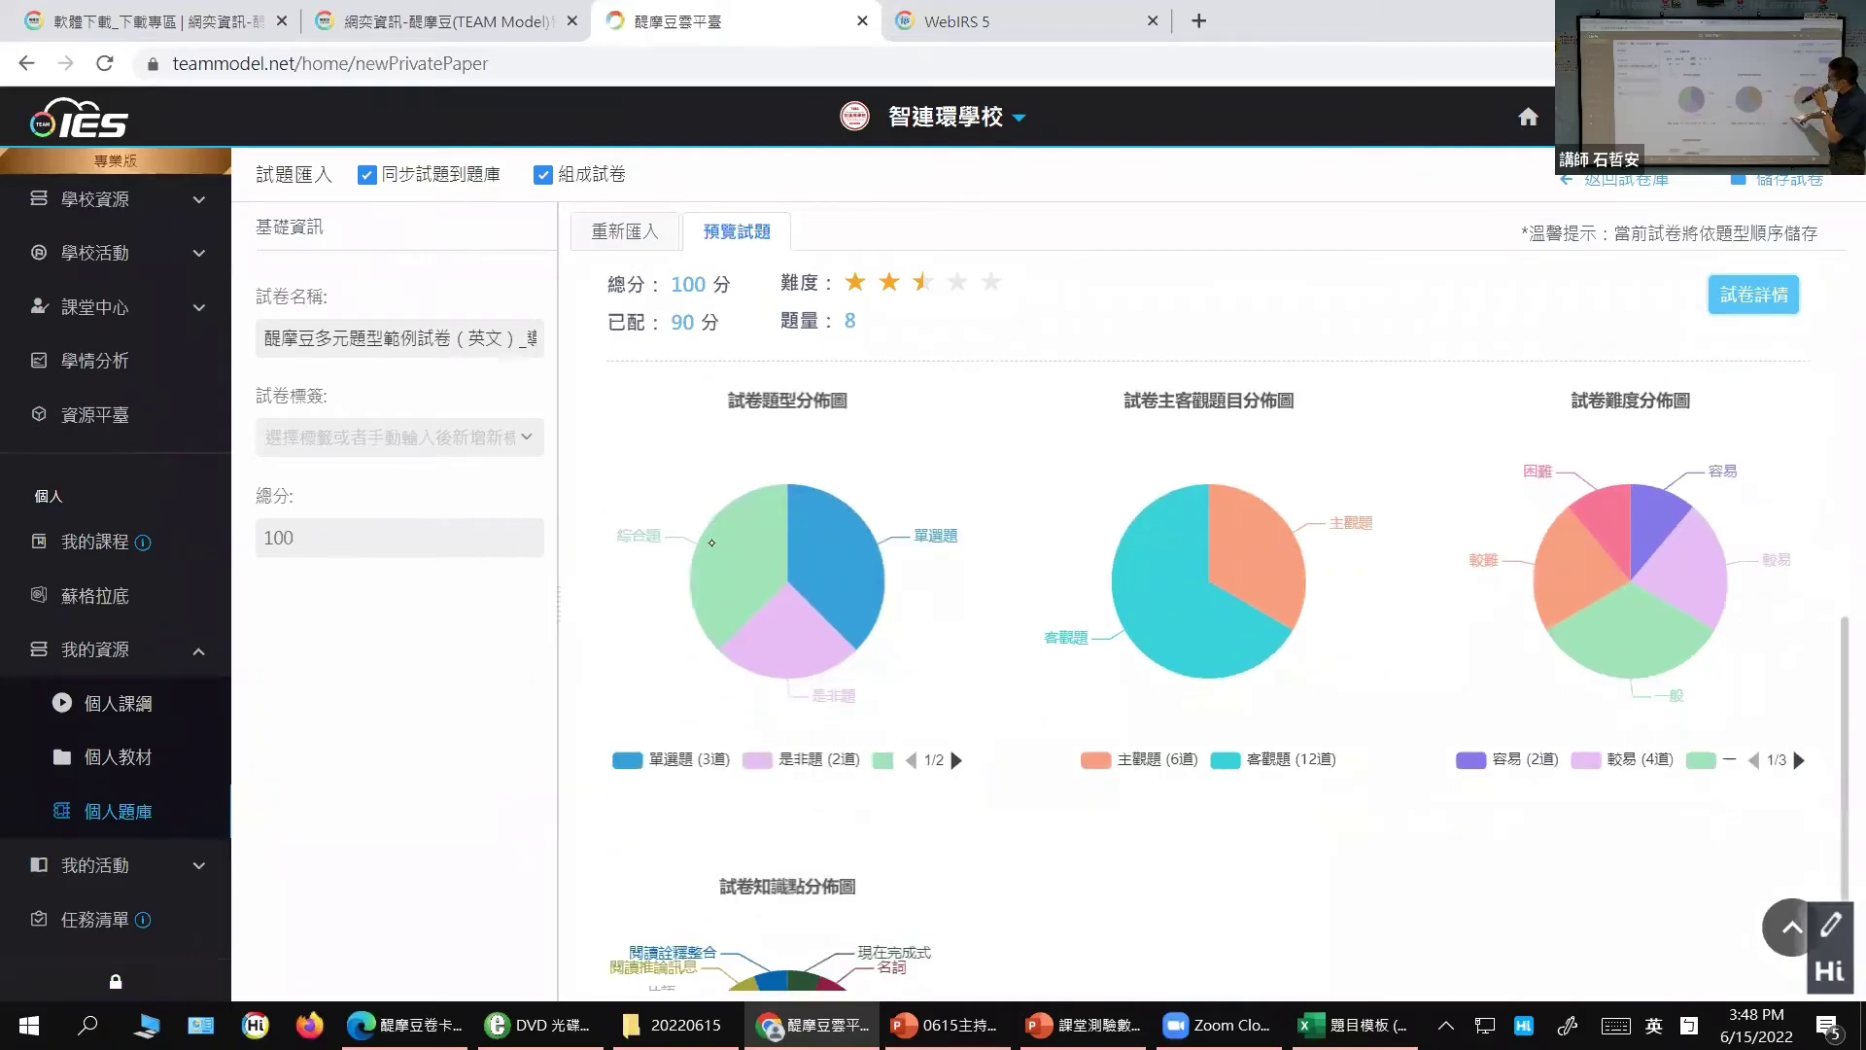
pyautogui.scroll(5, 712, 542)
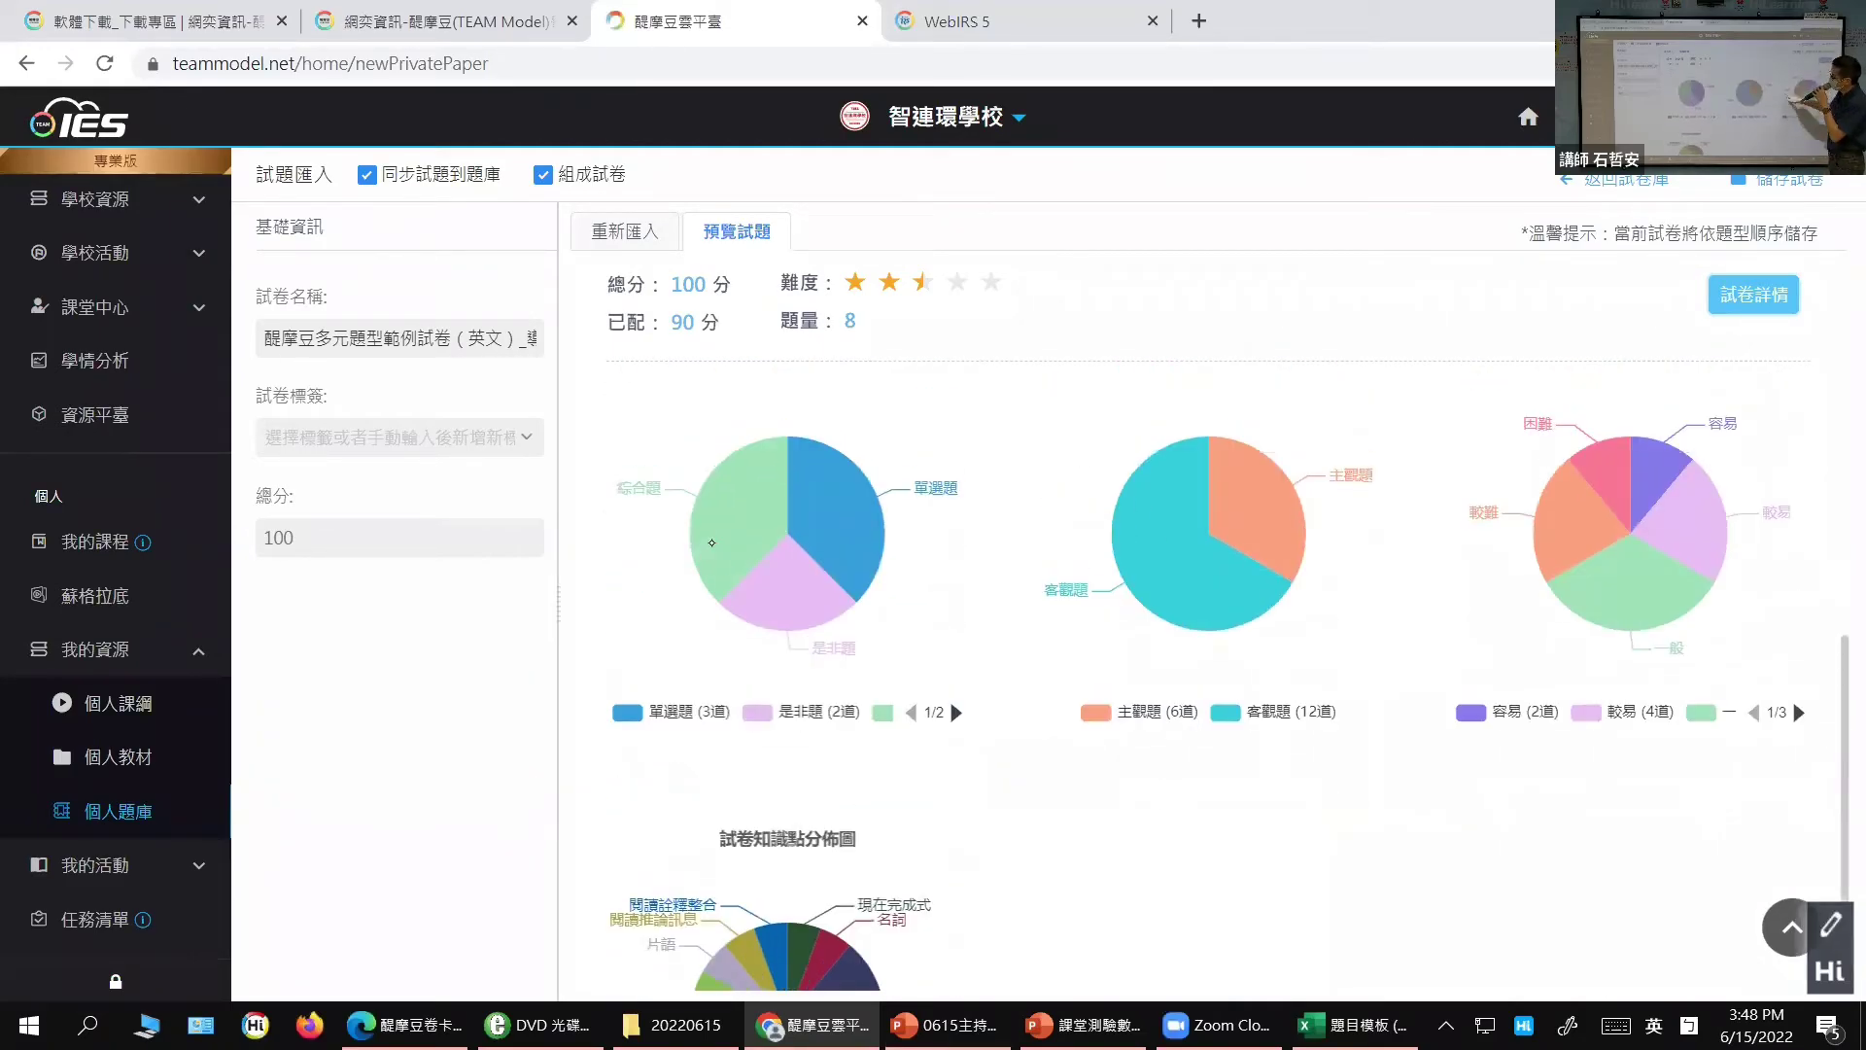
pyautogui.scroll(5, 712, 542)
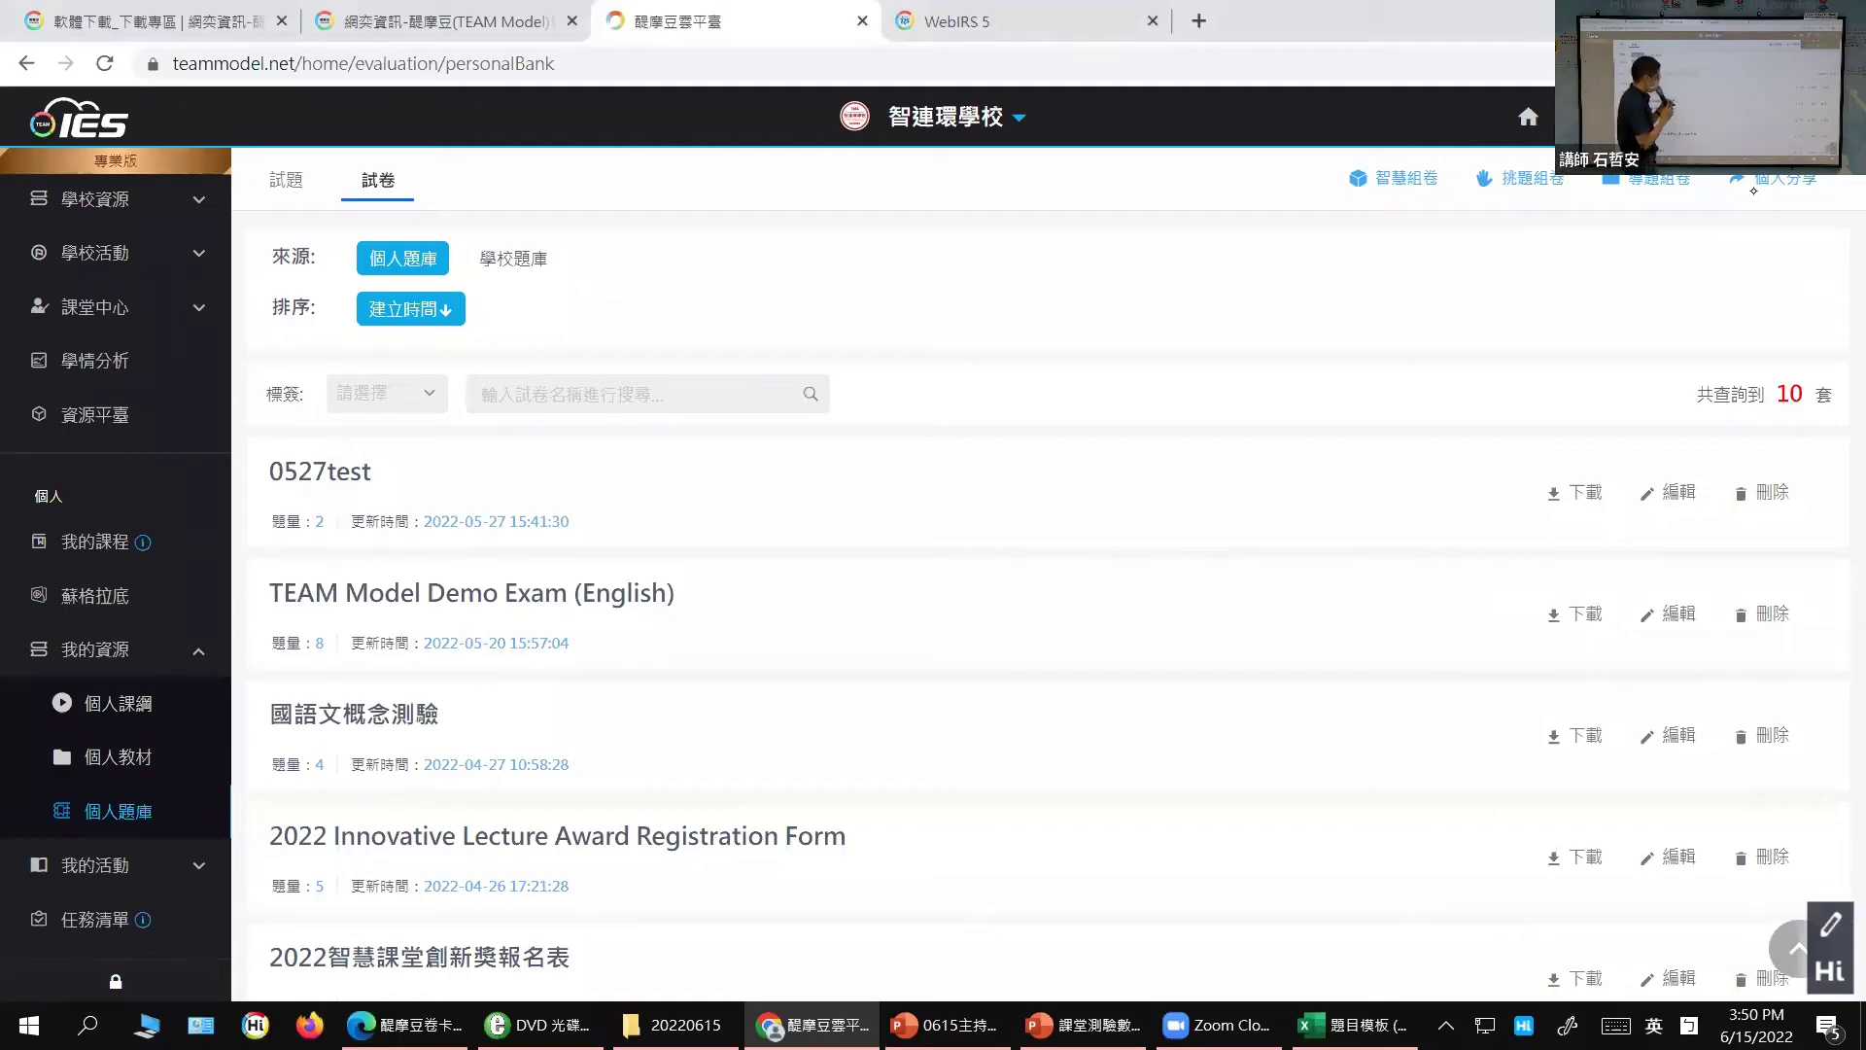
# In HiTeach, go back three slides and erase the yellow loops using the largest eraser.
pyautogui.click(1829, 975)
pyautogui.press('pageup')
pyautogui.press('pageup')
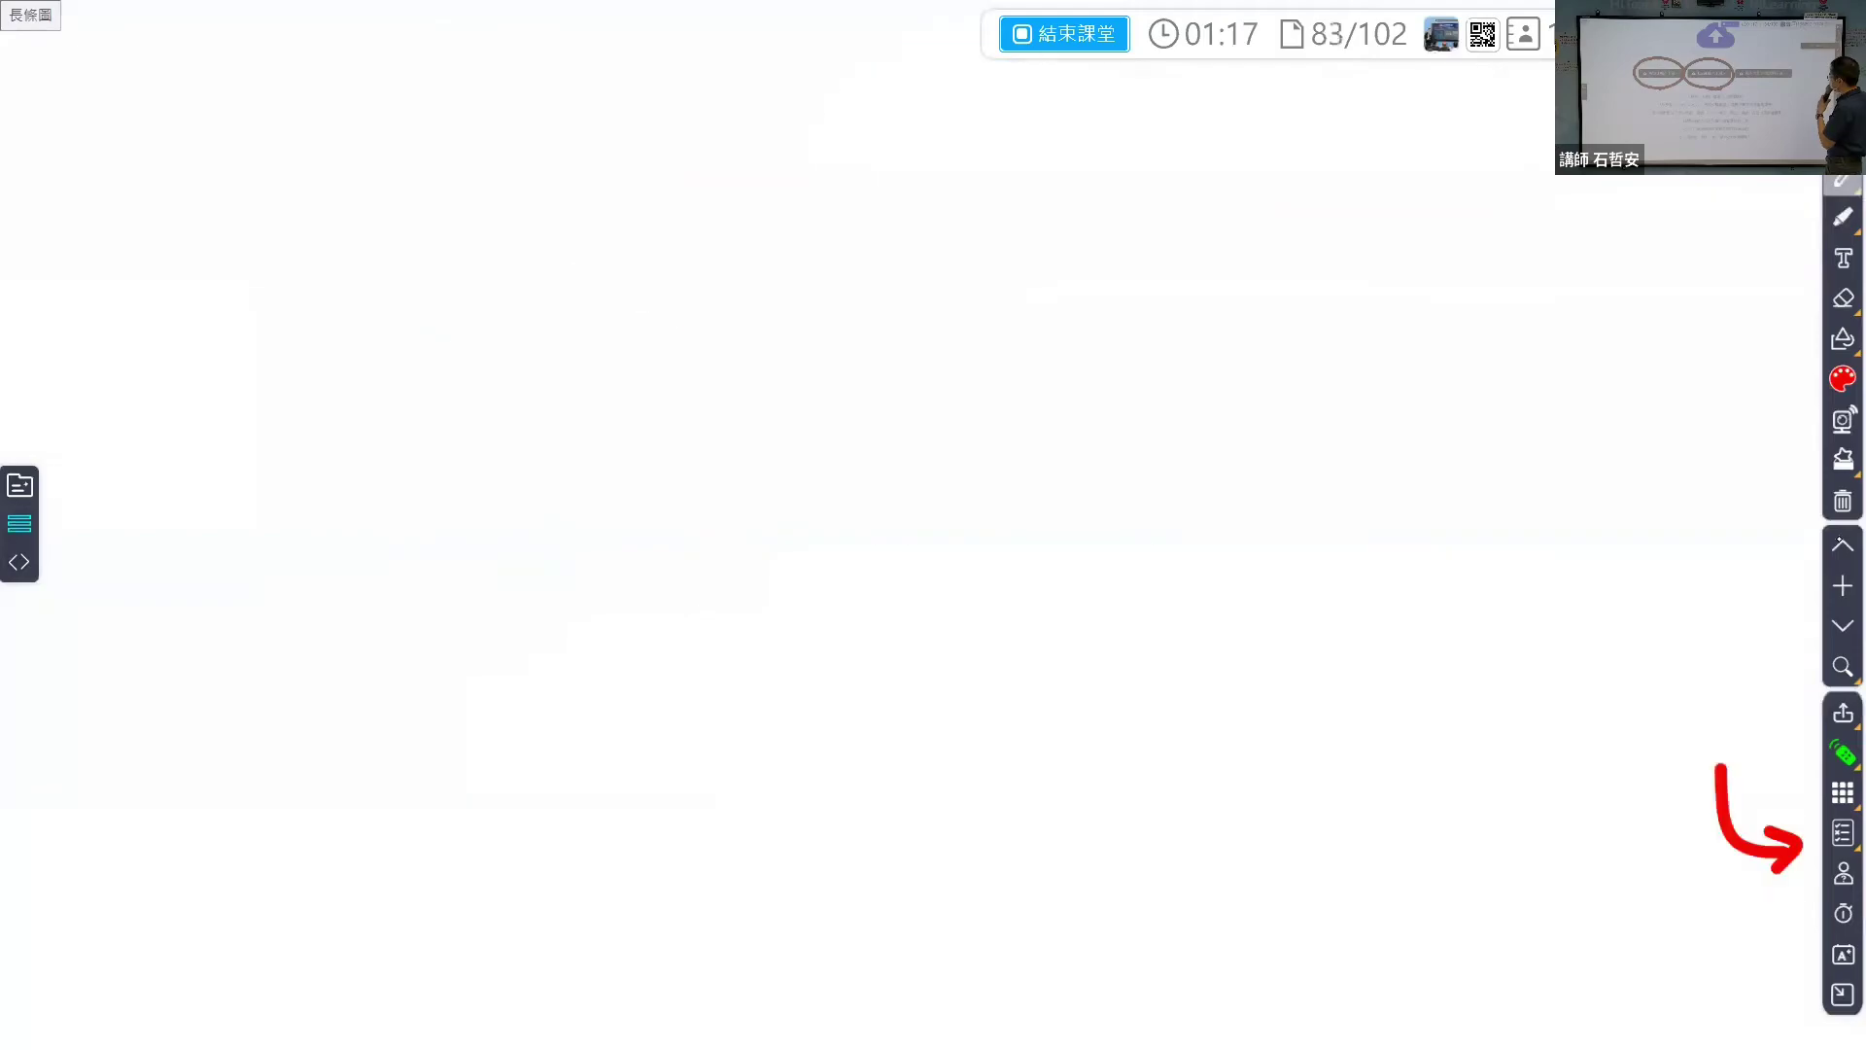
pyautogui.press('pageup')
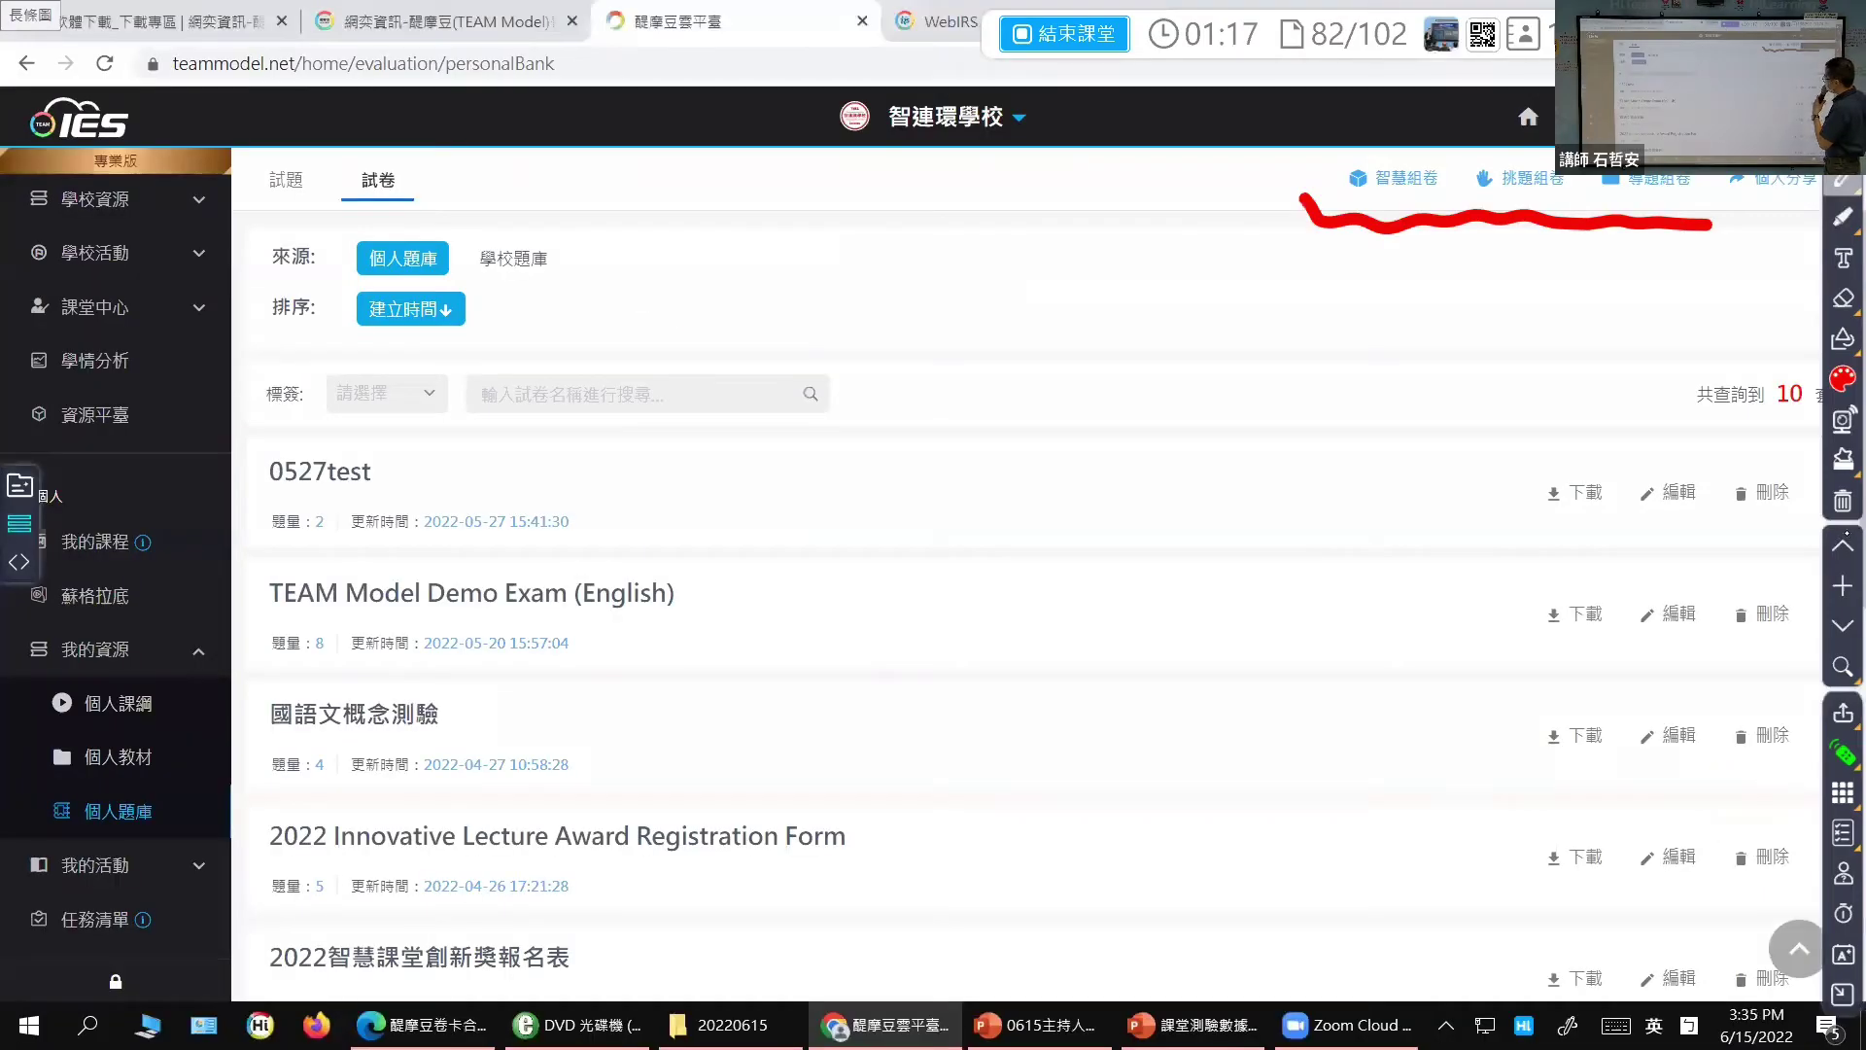
pyautogui.press('pageup')
pyautogui.press('pageup')
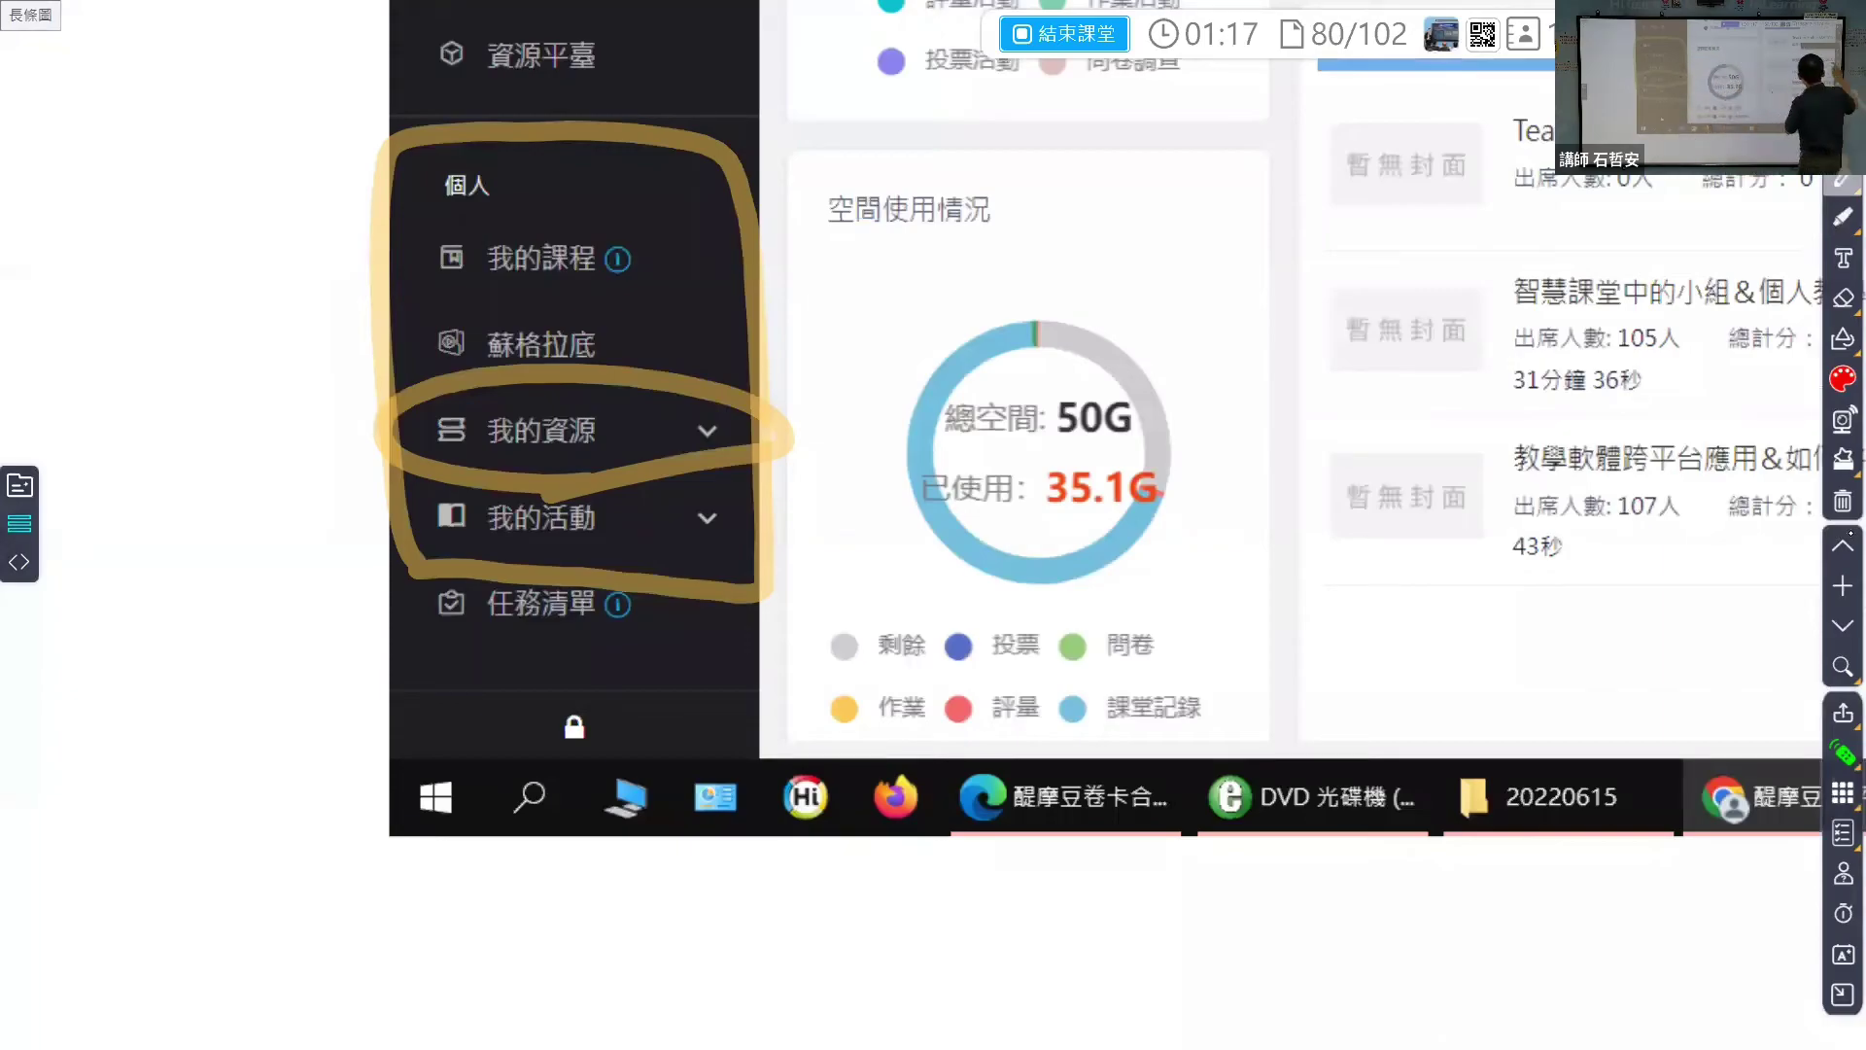
pyautogui.click(1842, 298)
pyautogui.click(1792, 387)
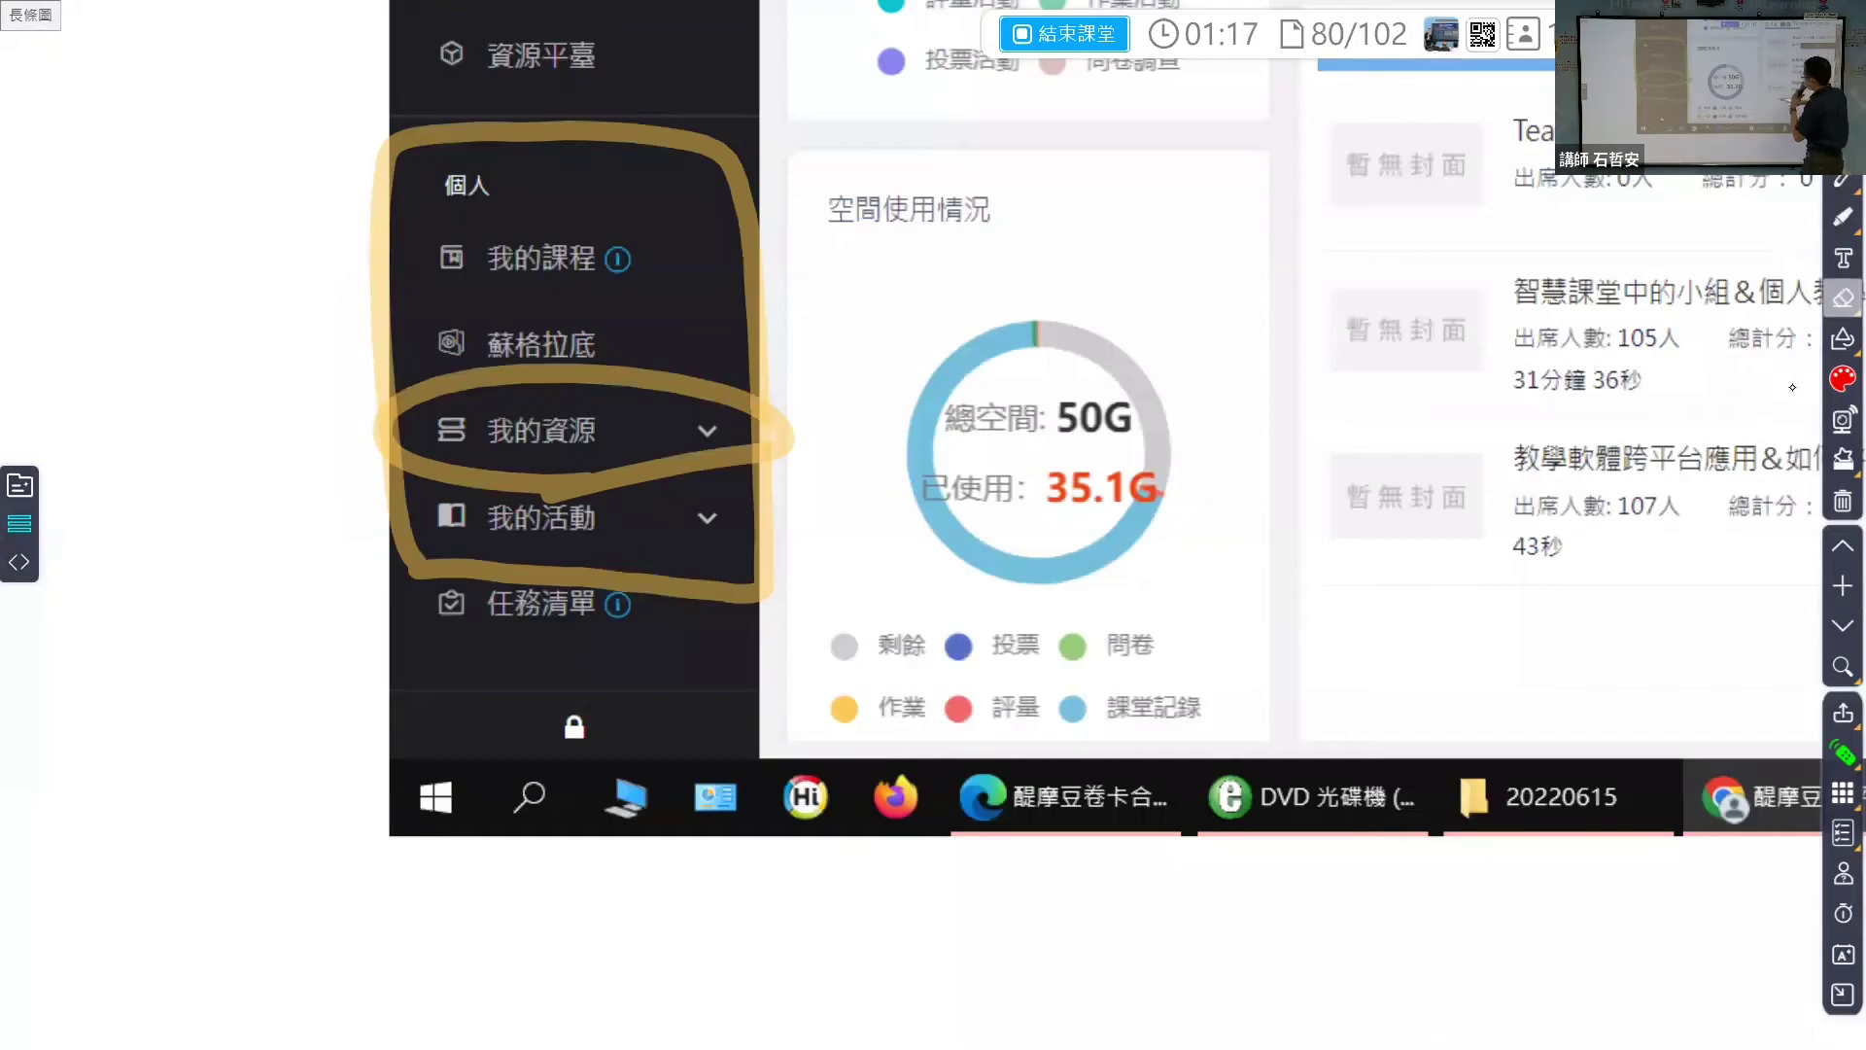
pyautogui.moveTo(749, 604)
pyautogui.mouseDown()
pyautogui.moveTo(709, 250)
pyautogui.moveTo(554, 159)
pyautogui.moveTo(528, 537)
pyautogui.moveTo(654, 688)
pyautogui.mouseUp()
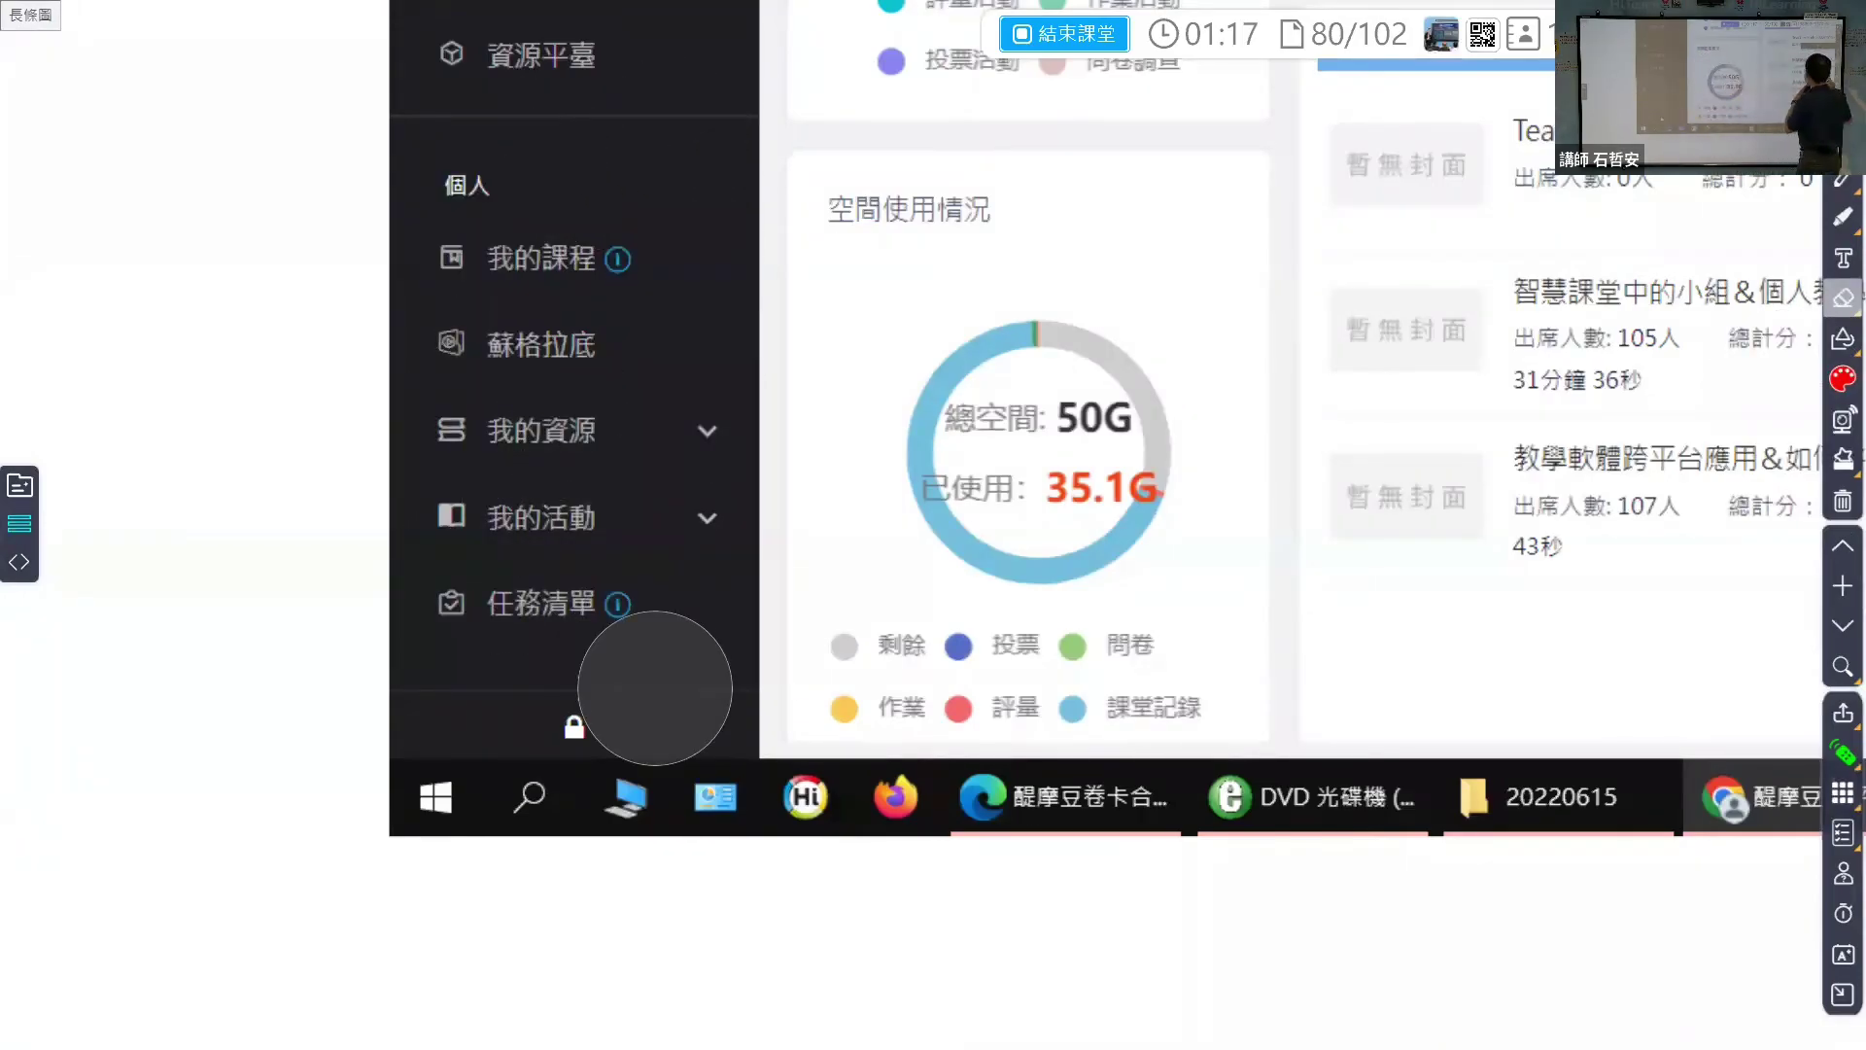
# Circle the 我的活動 menu item with the yellow highlighter.
pyautogui.press('p')
pyautogui.click(1794, 303)
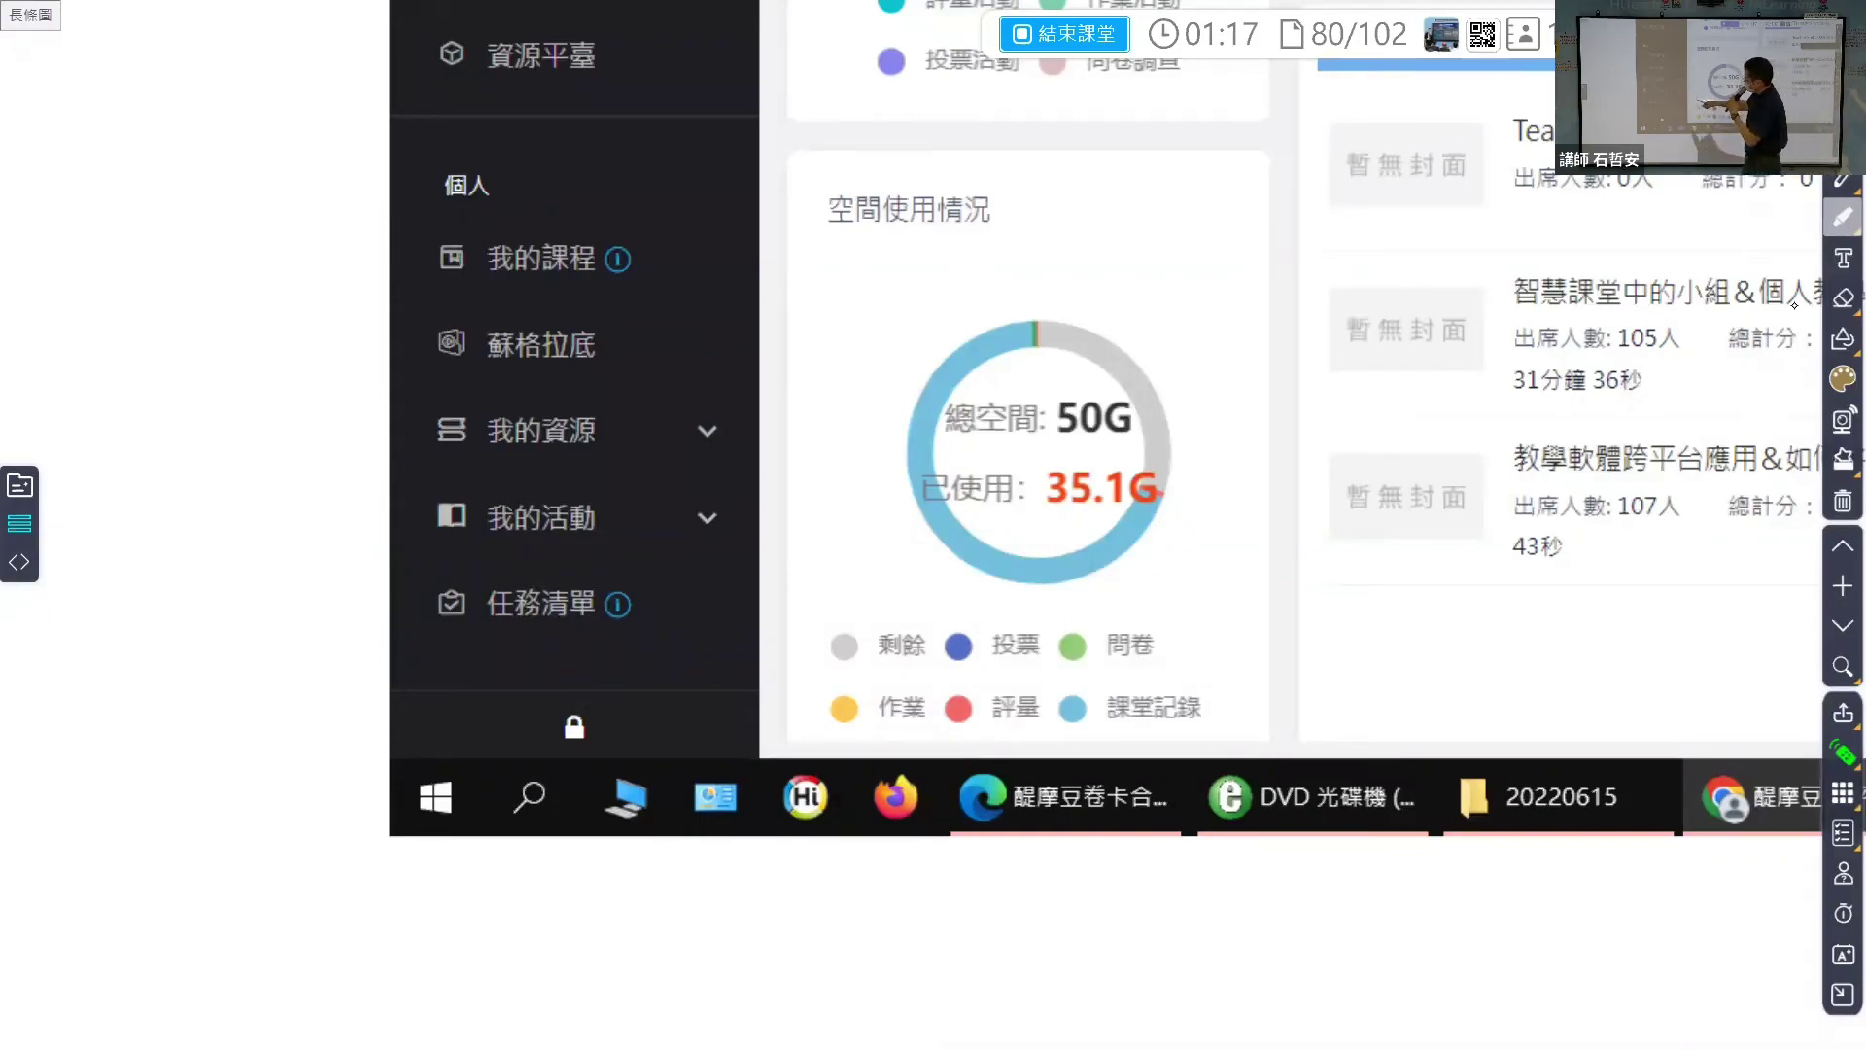
pyautogui.moveTo(618, 564)
pyautogui.mouseDown()
pyautogui.moveTo(455, 569)
pyautogui.moveTo(439, 476)
pyautogui.moveTo(717, 480)
pyautogui.moveTo(738, 571)
pyautogui.moveTo(583, 587)
pyautogui.mouseUp()
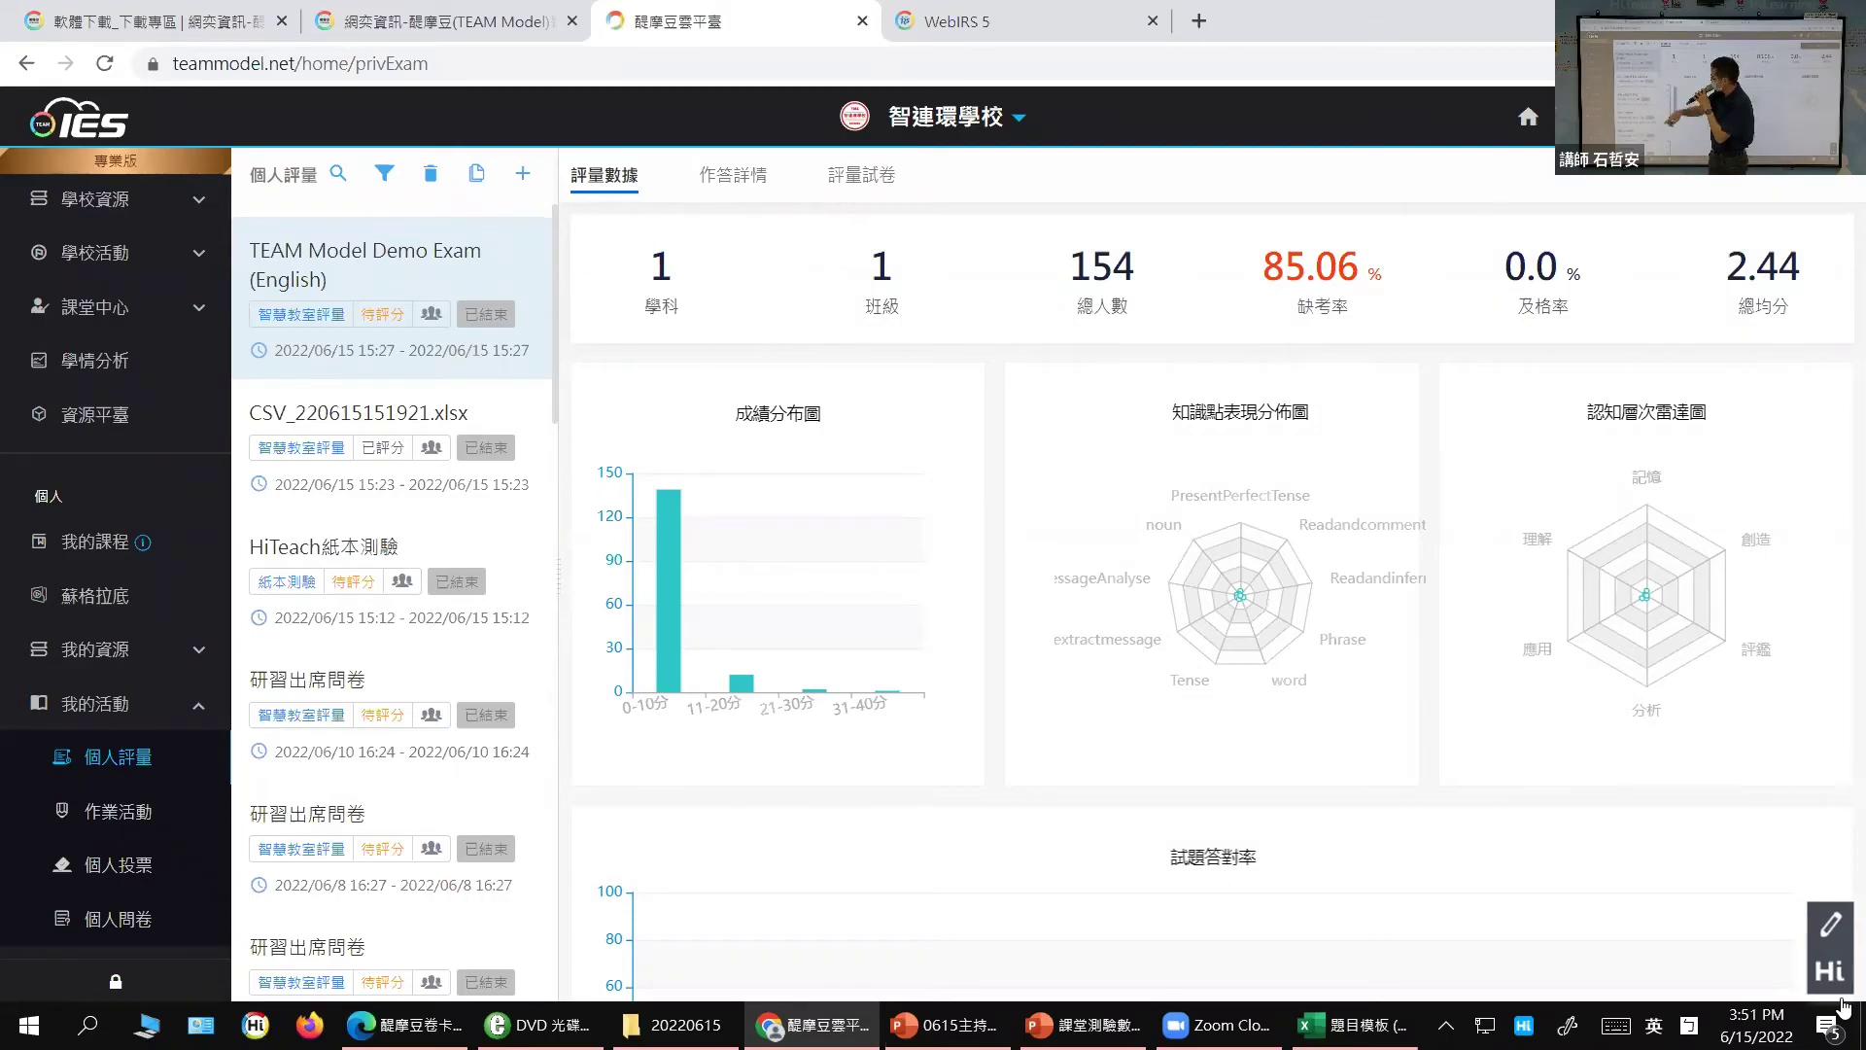
# Open the HiTeach紙本測驗 evaluation and review its statistics.
pyautogui.click(324, 546)
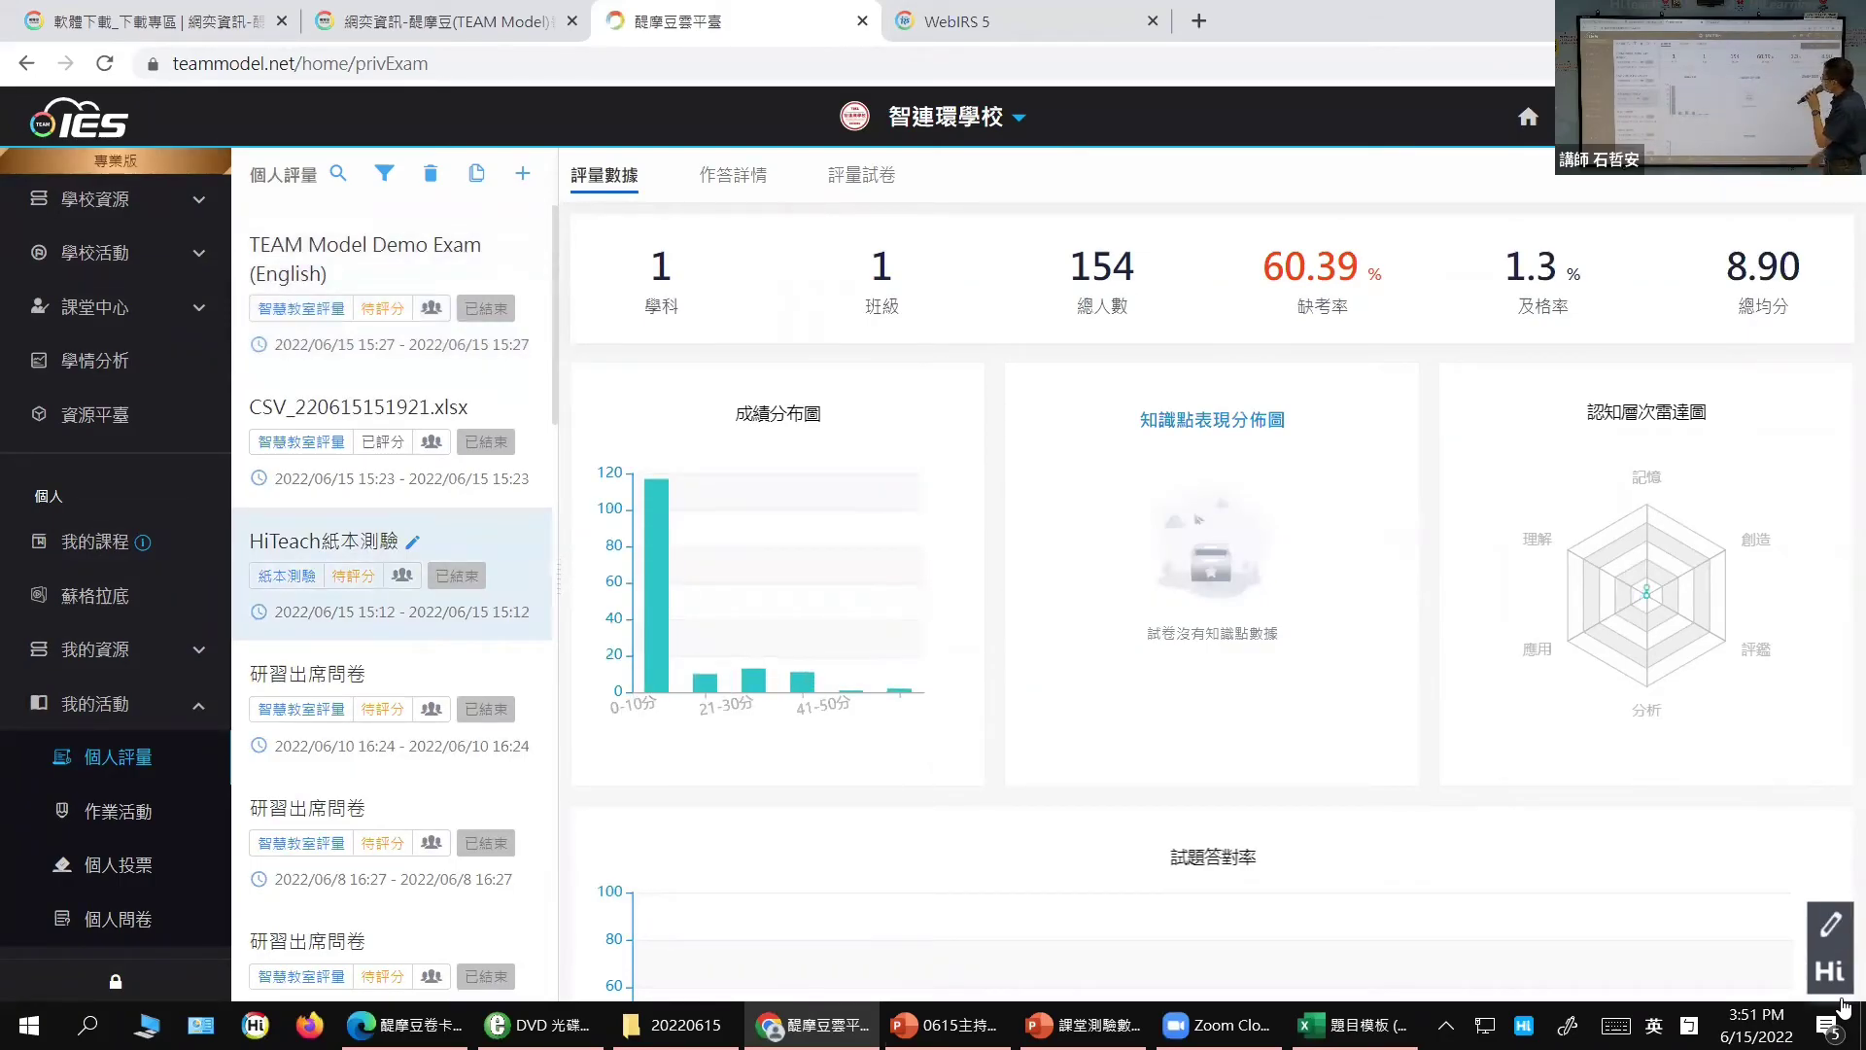
pyautogui.scroll(-2, 1213, 602)
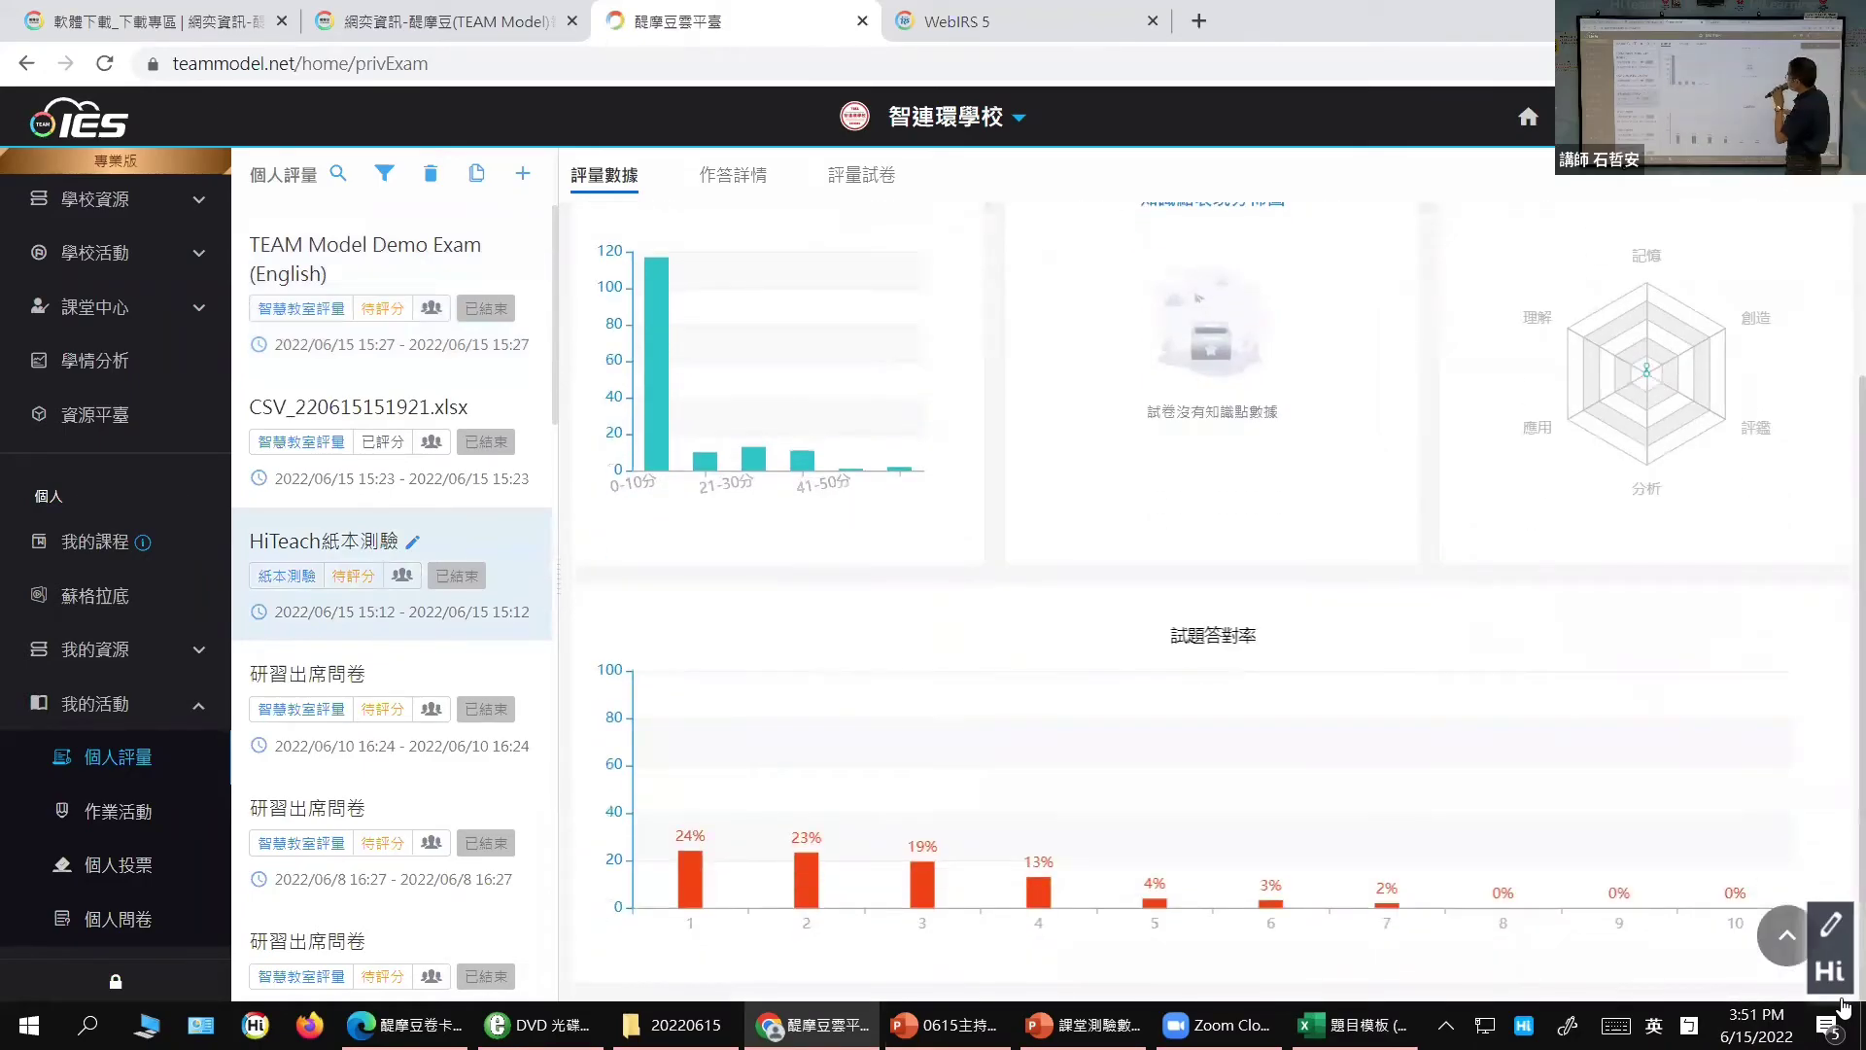
pyautogui.scroll(2, 1213, 602)
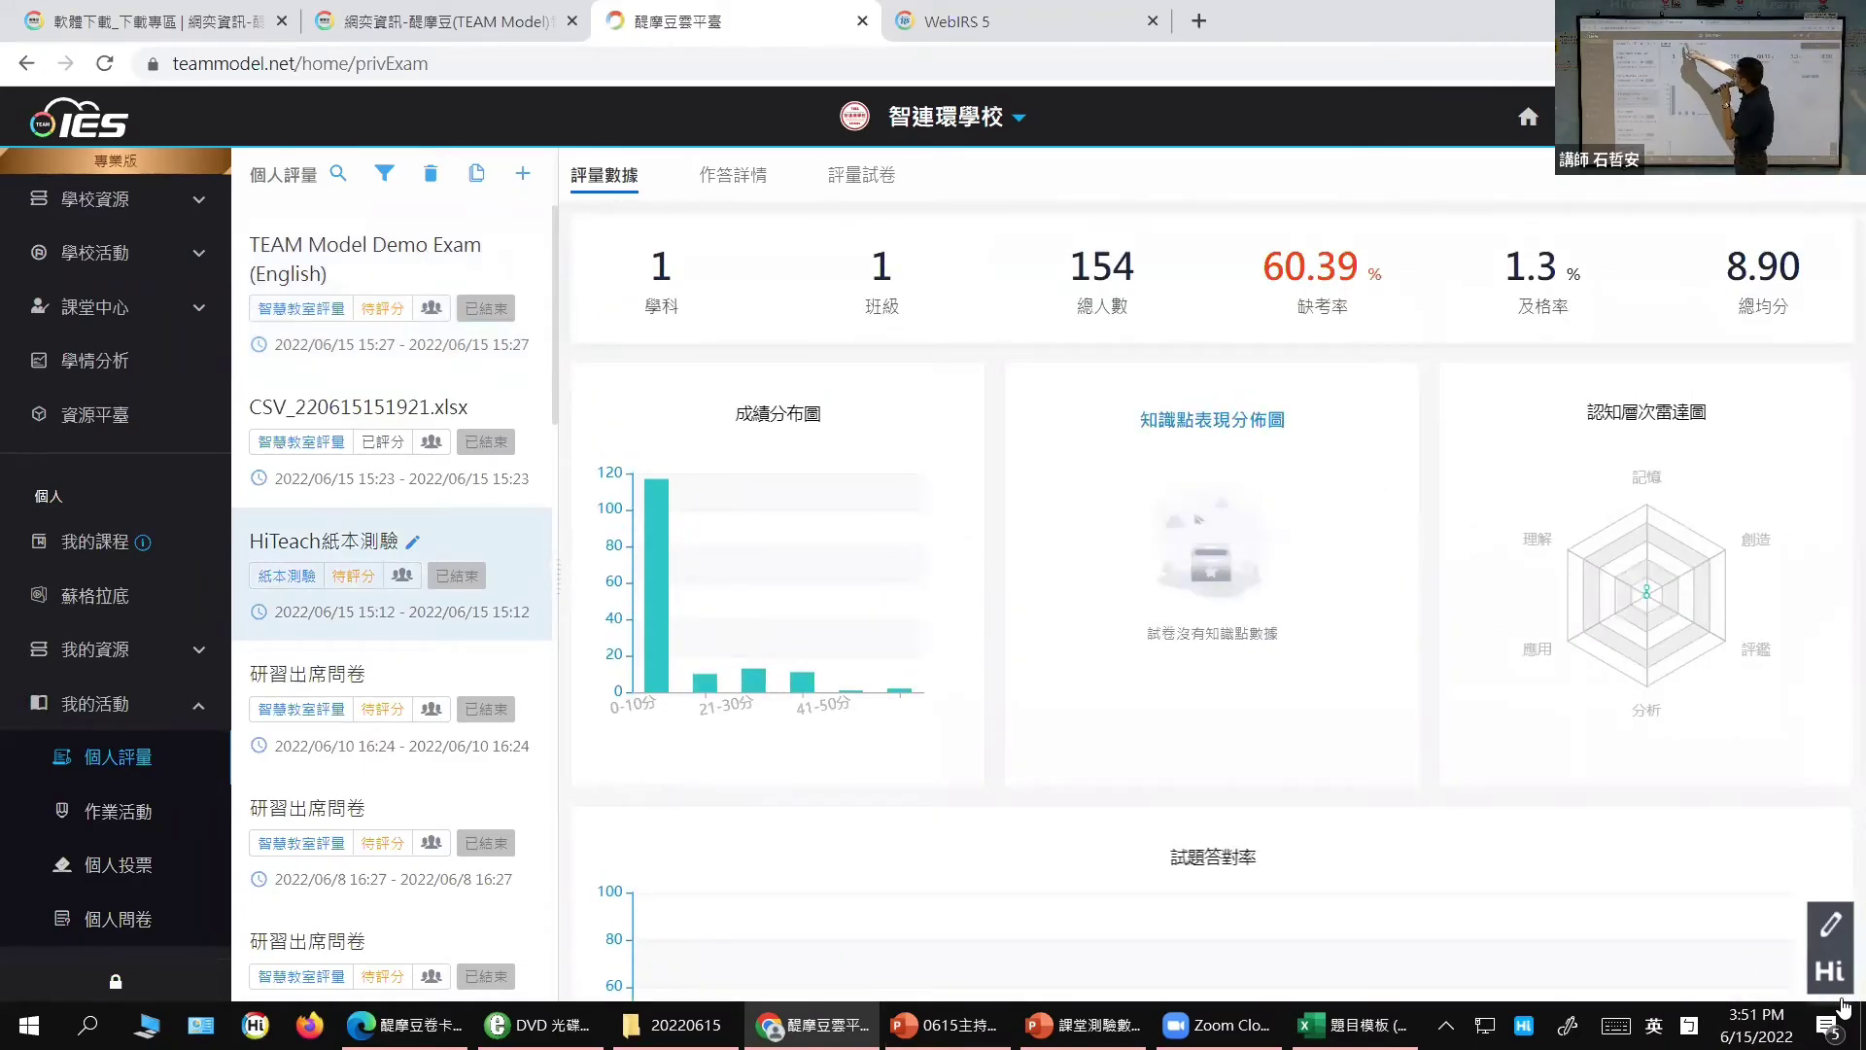
# Switch to the 作答詳情 tab to see a student's answers and scores.
pyautogui.click(733, 175)
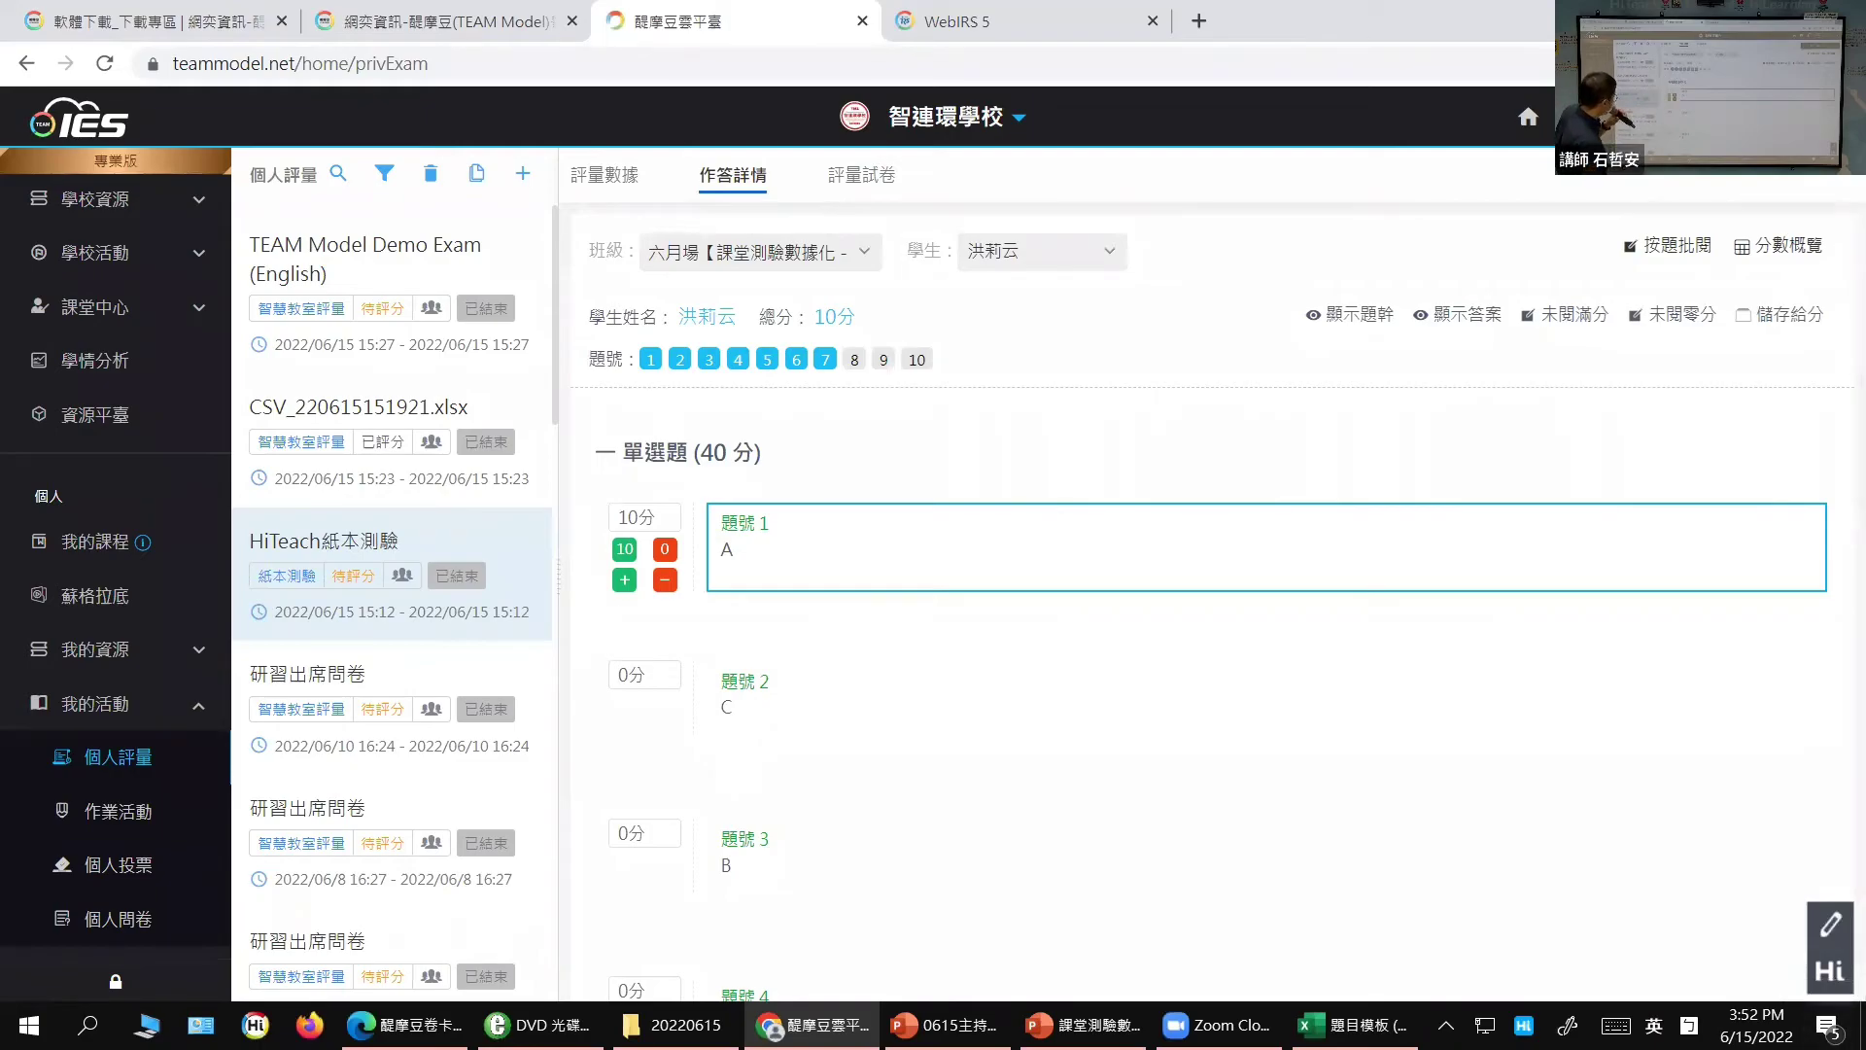
pyautogui.scroll(-5, 763, 625)
pyautogui.scroll(5, 770, 562)
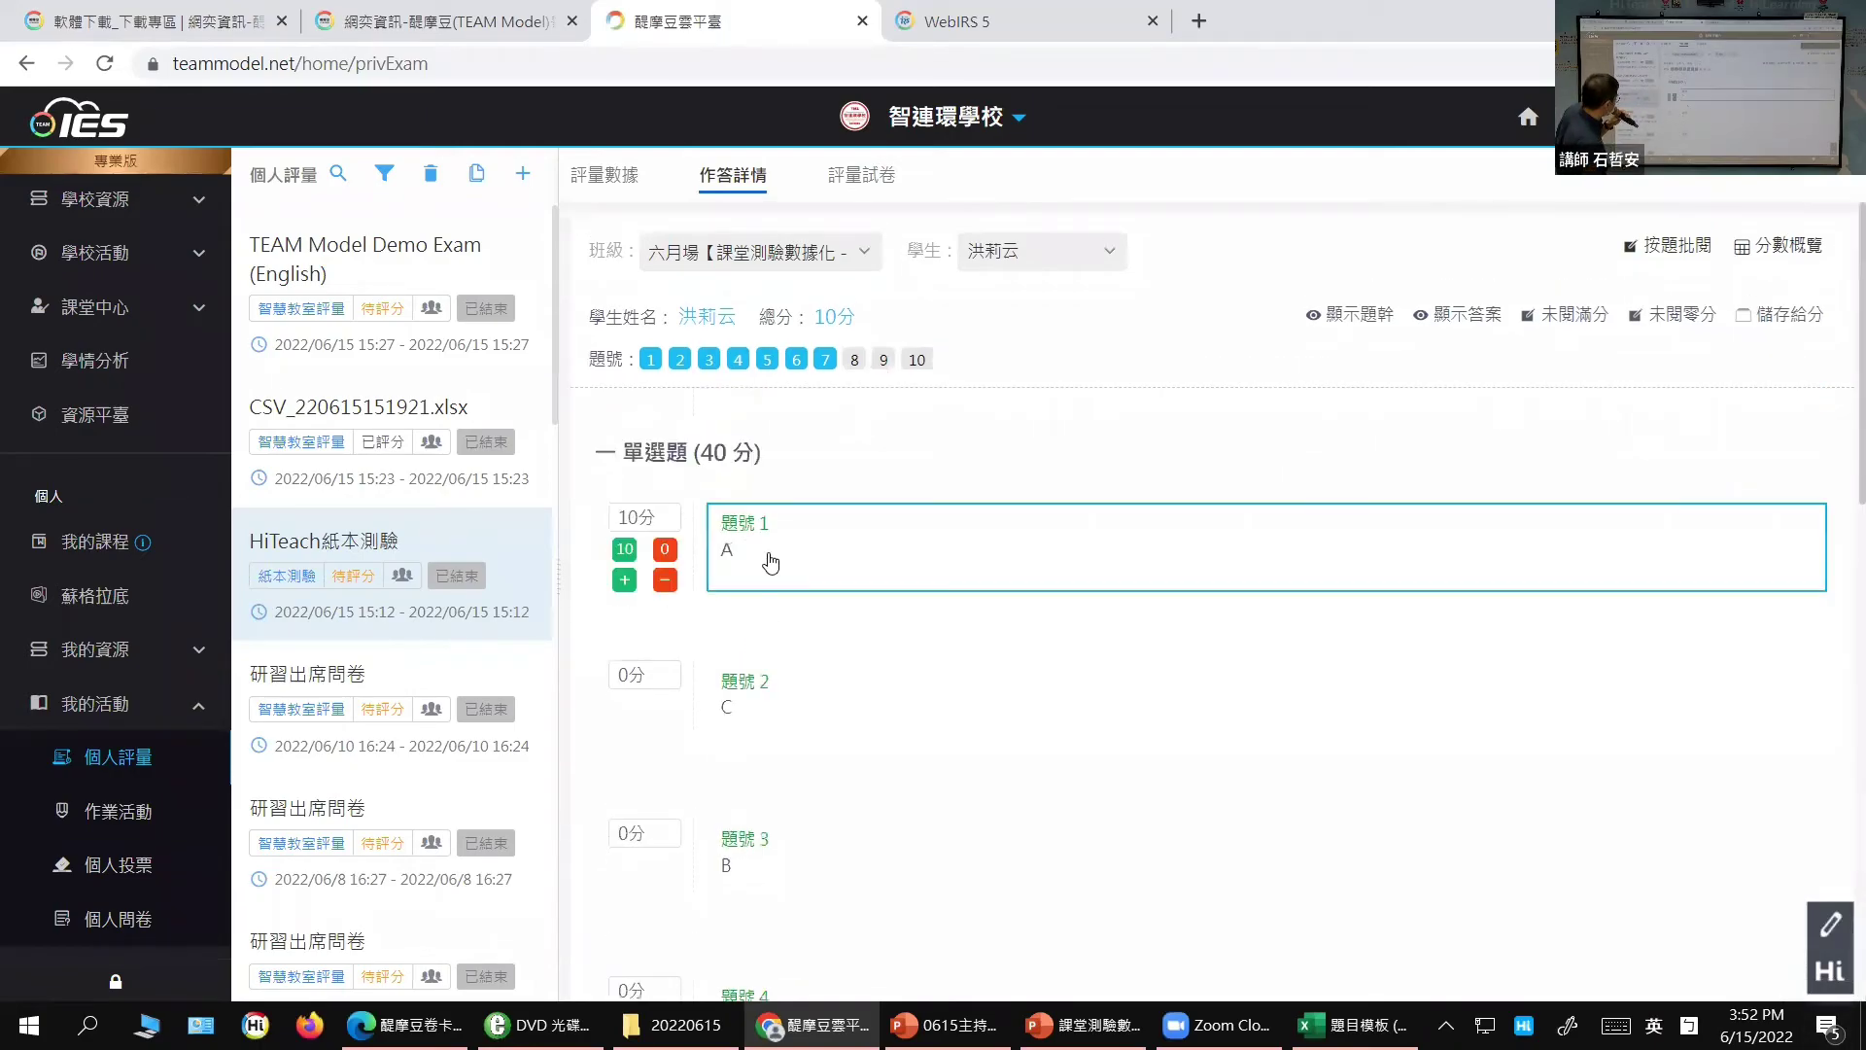
# Leave question 2's score unchanged, then open 批註 on question 8's answer Abc.
pyautogui.click(630, 674)
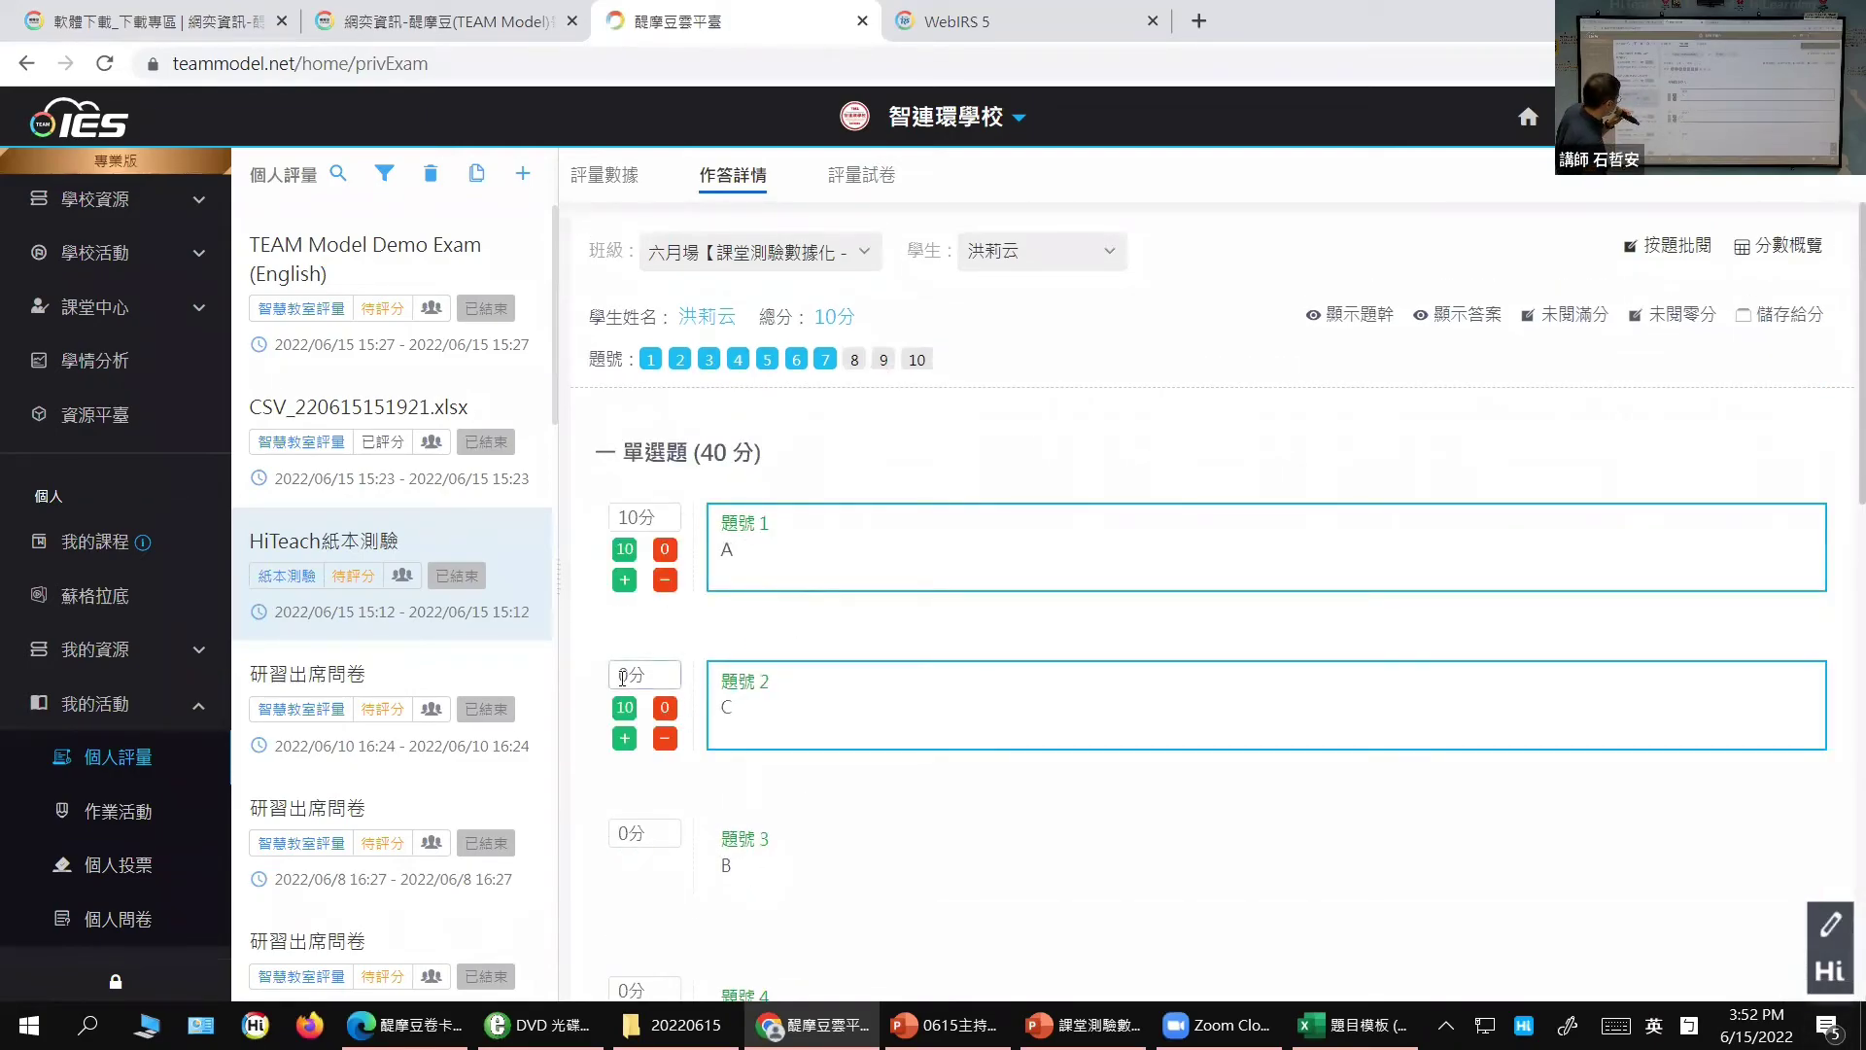
pyautogui.click(766, 569)
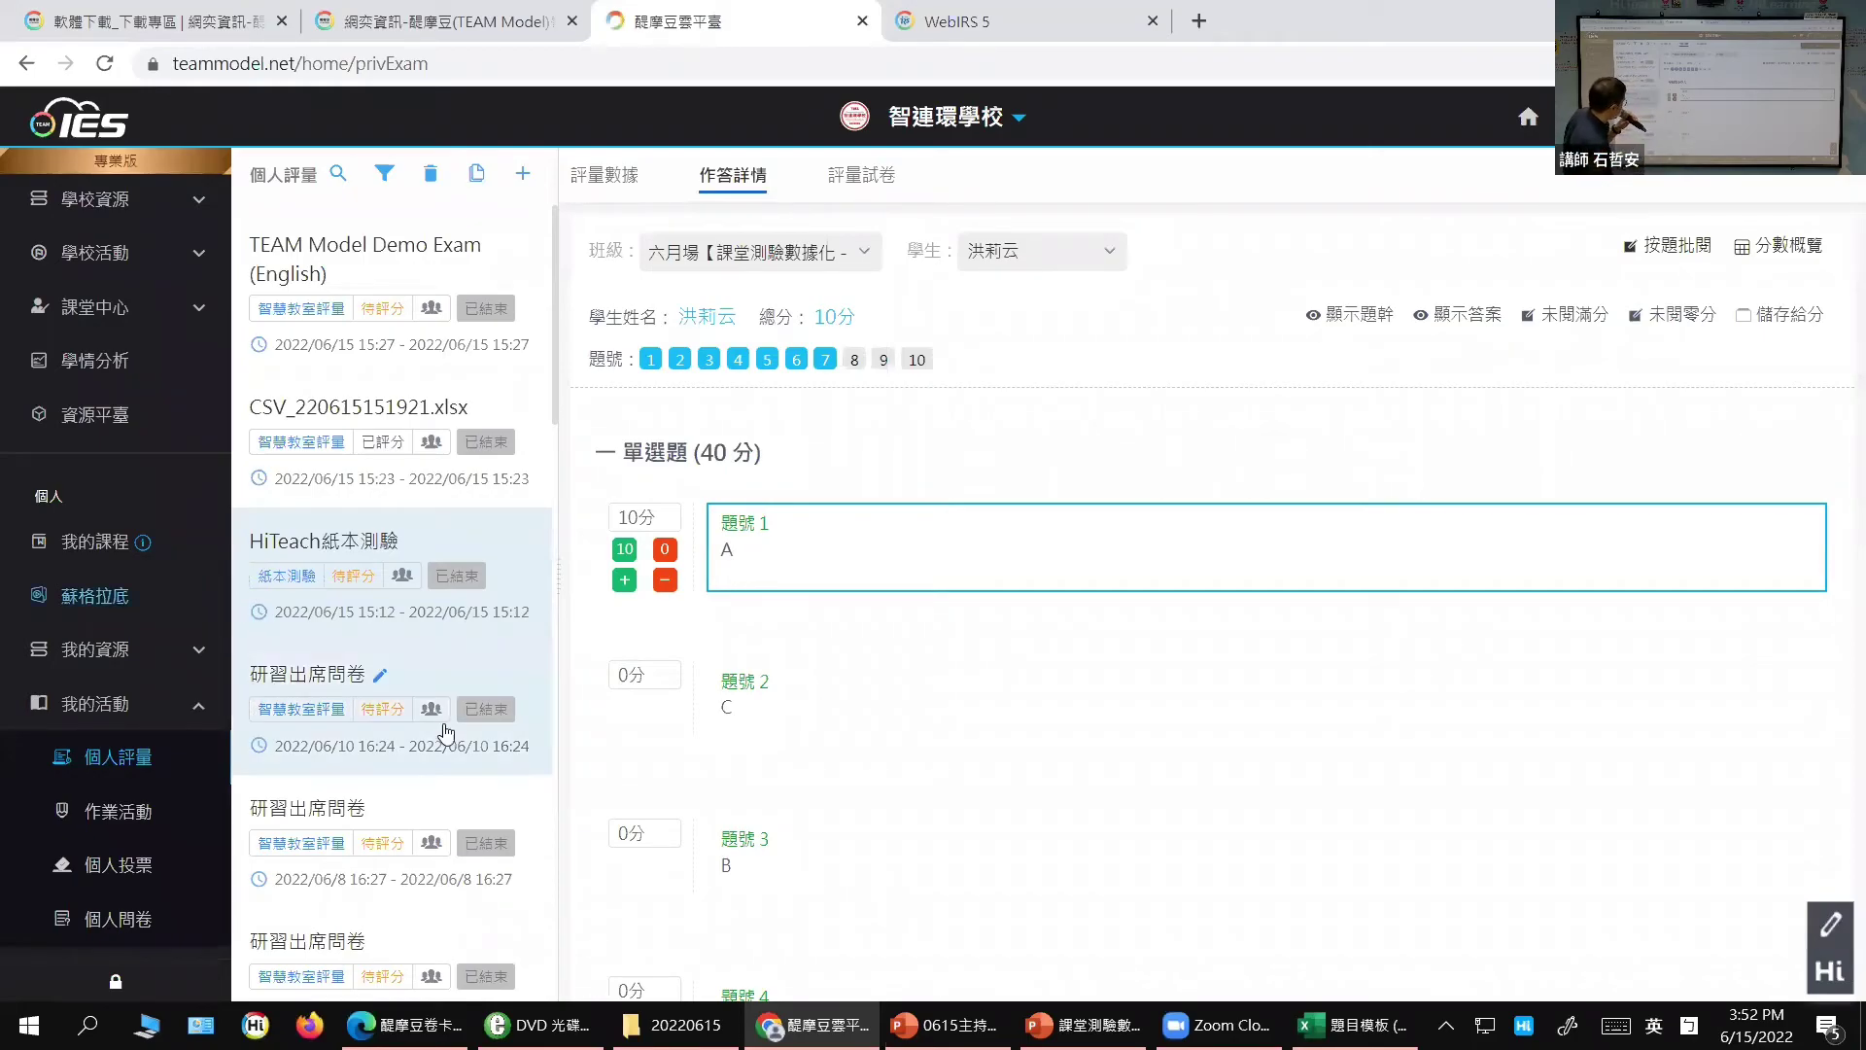
pyautogui.moveTo(620, 736)
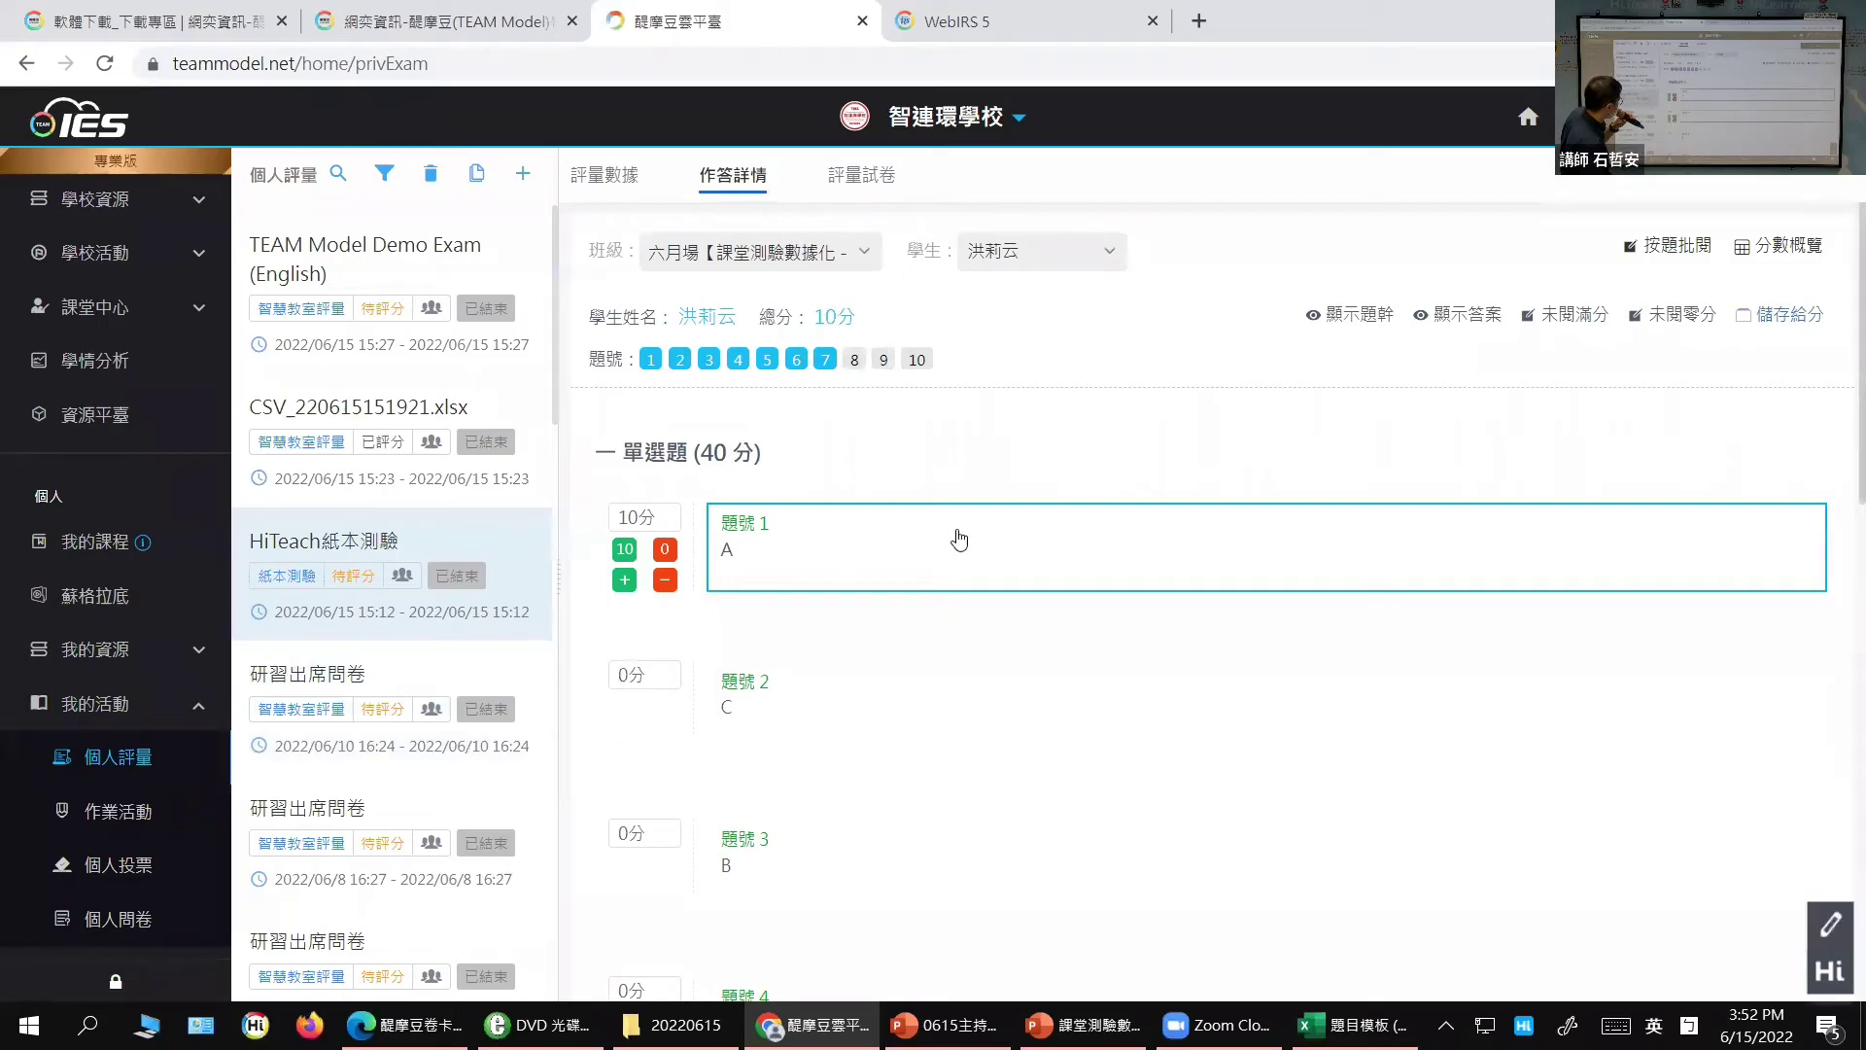
pyautogui.scroll(-12, 784, 573)
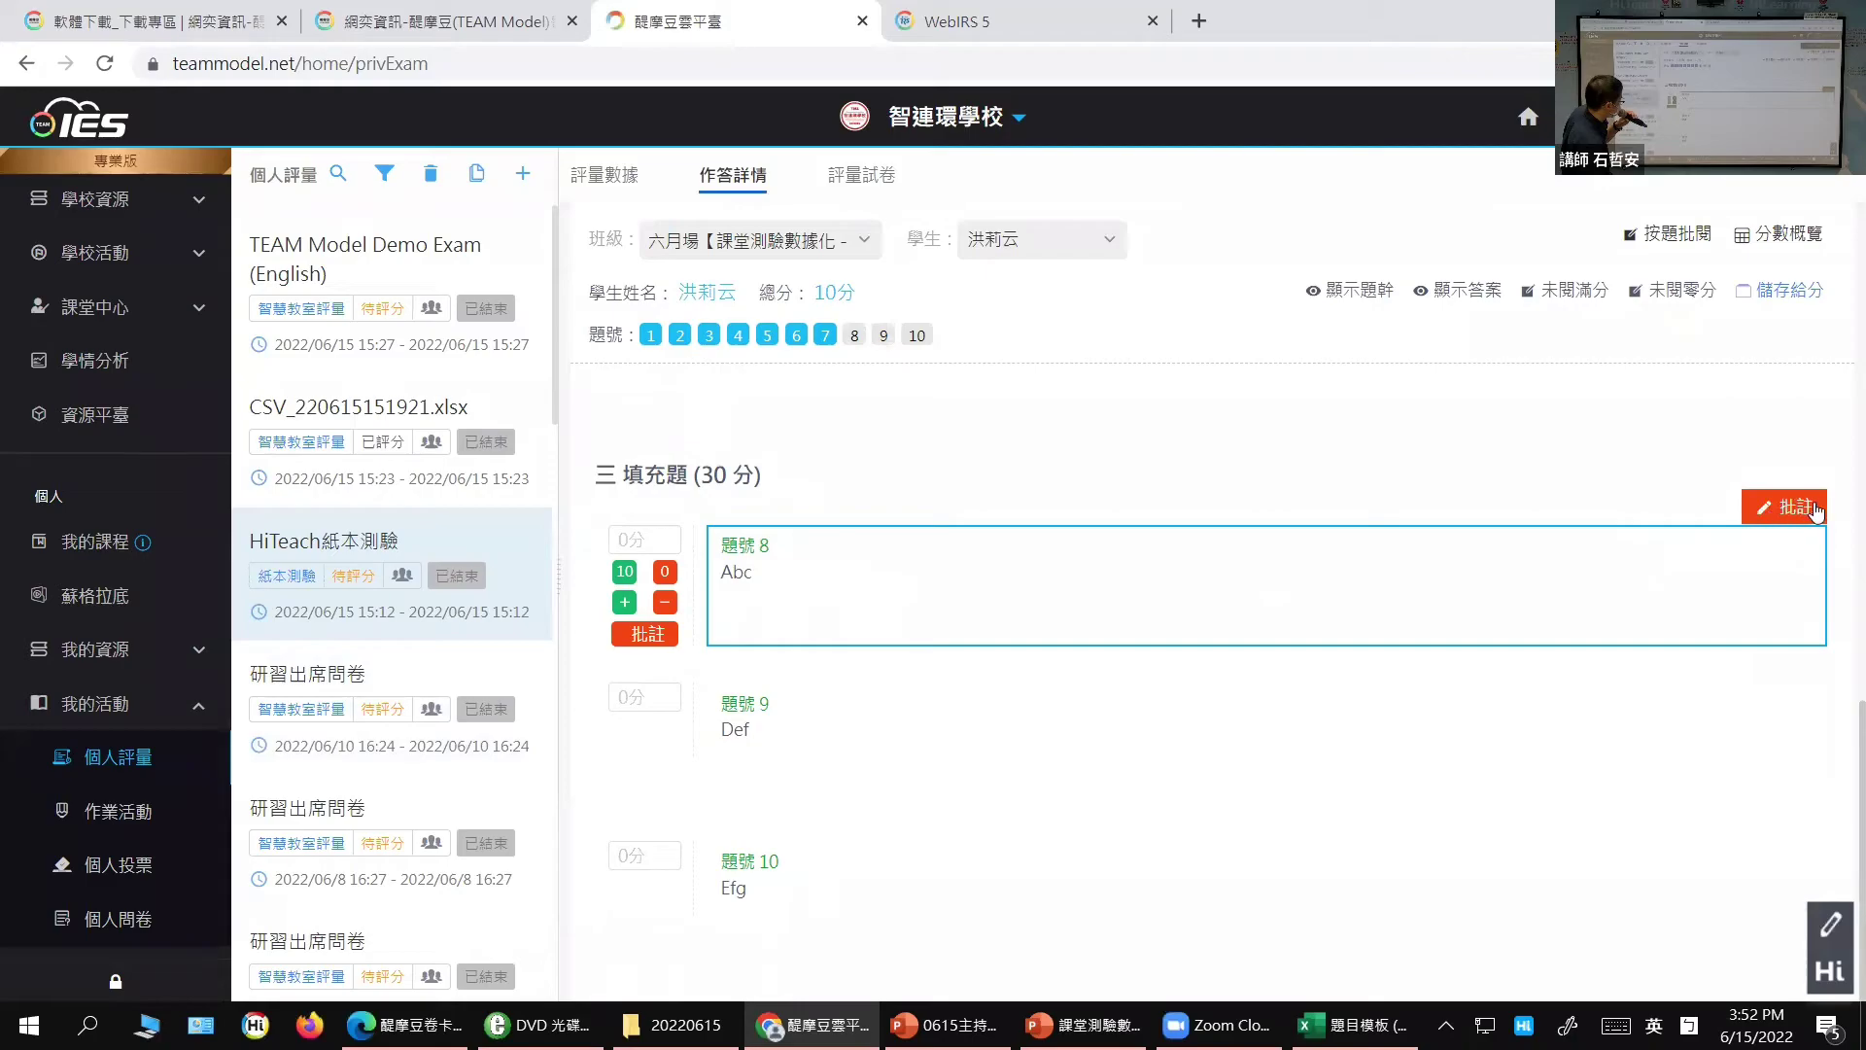
pyautogui.click(1347, 641)
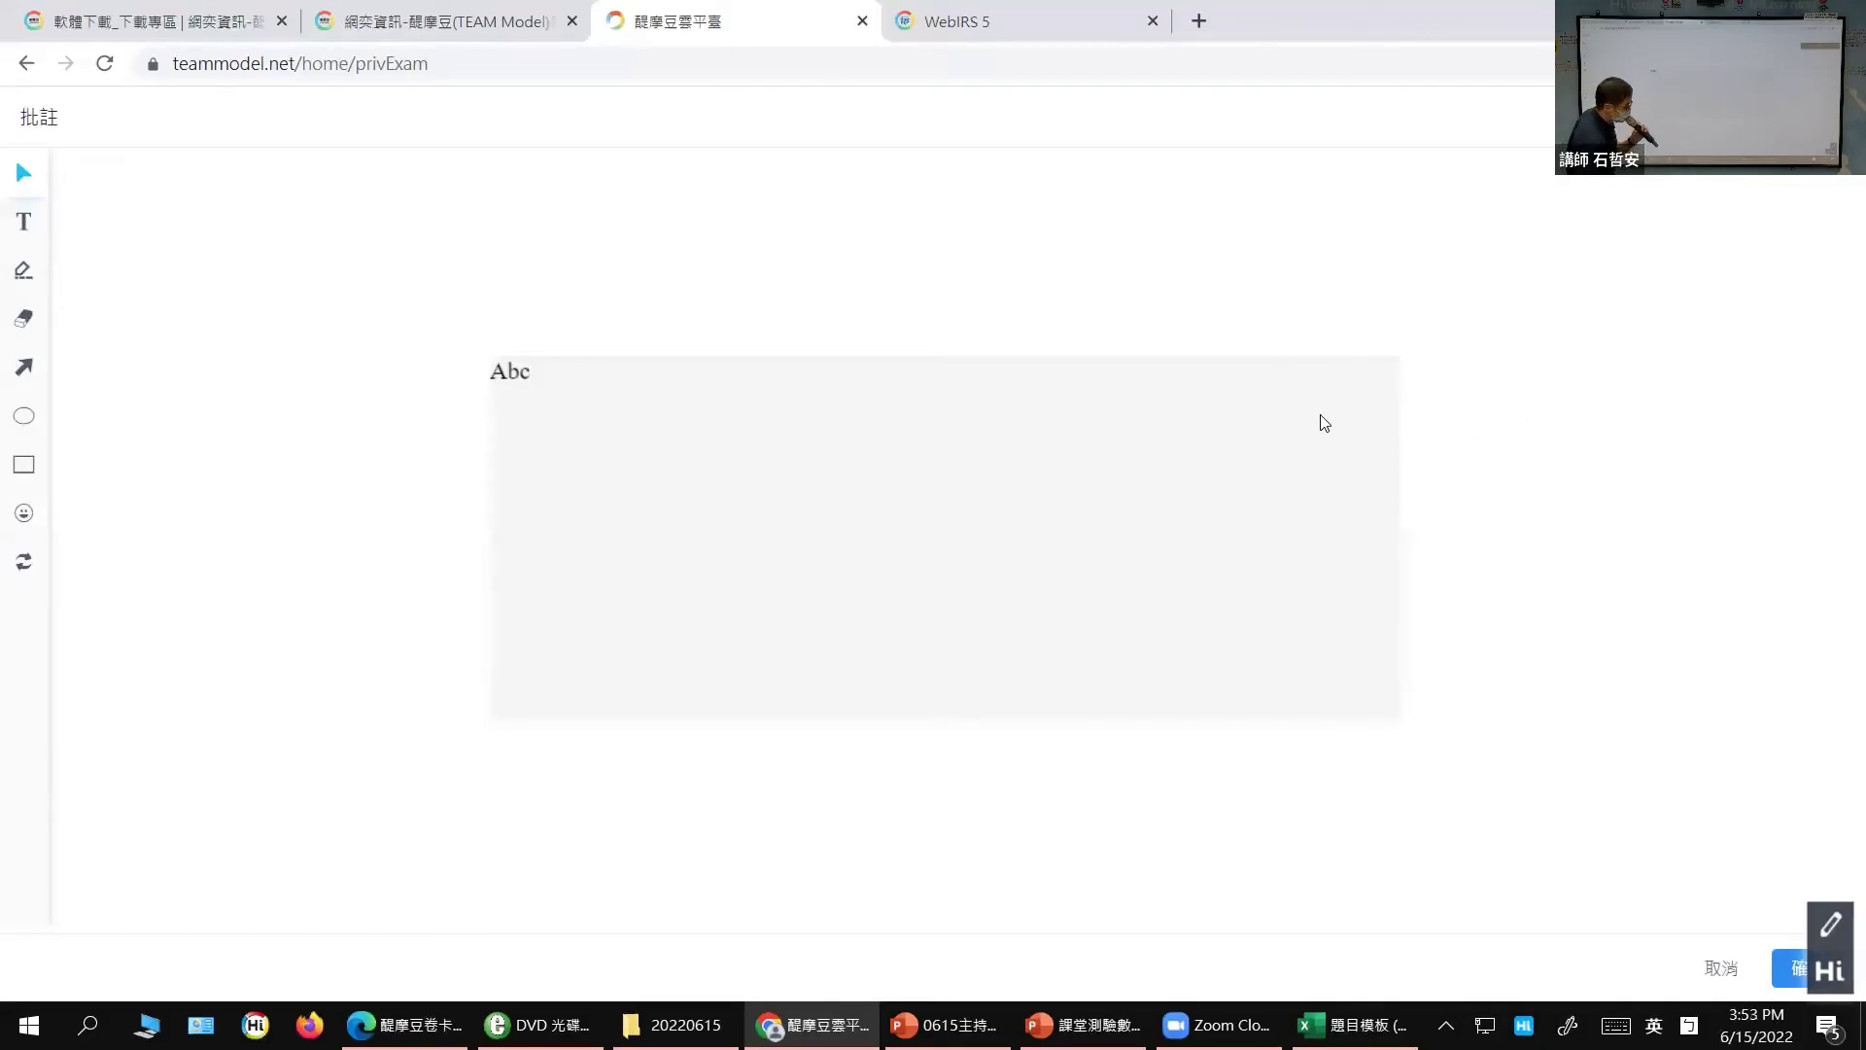
# Mark question 8's answer with a red check, 100 and 'Good!', then confirm the annotation.
pyautogui.moveTo(555, 536); pyautogui.dragTo(691, 422)
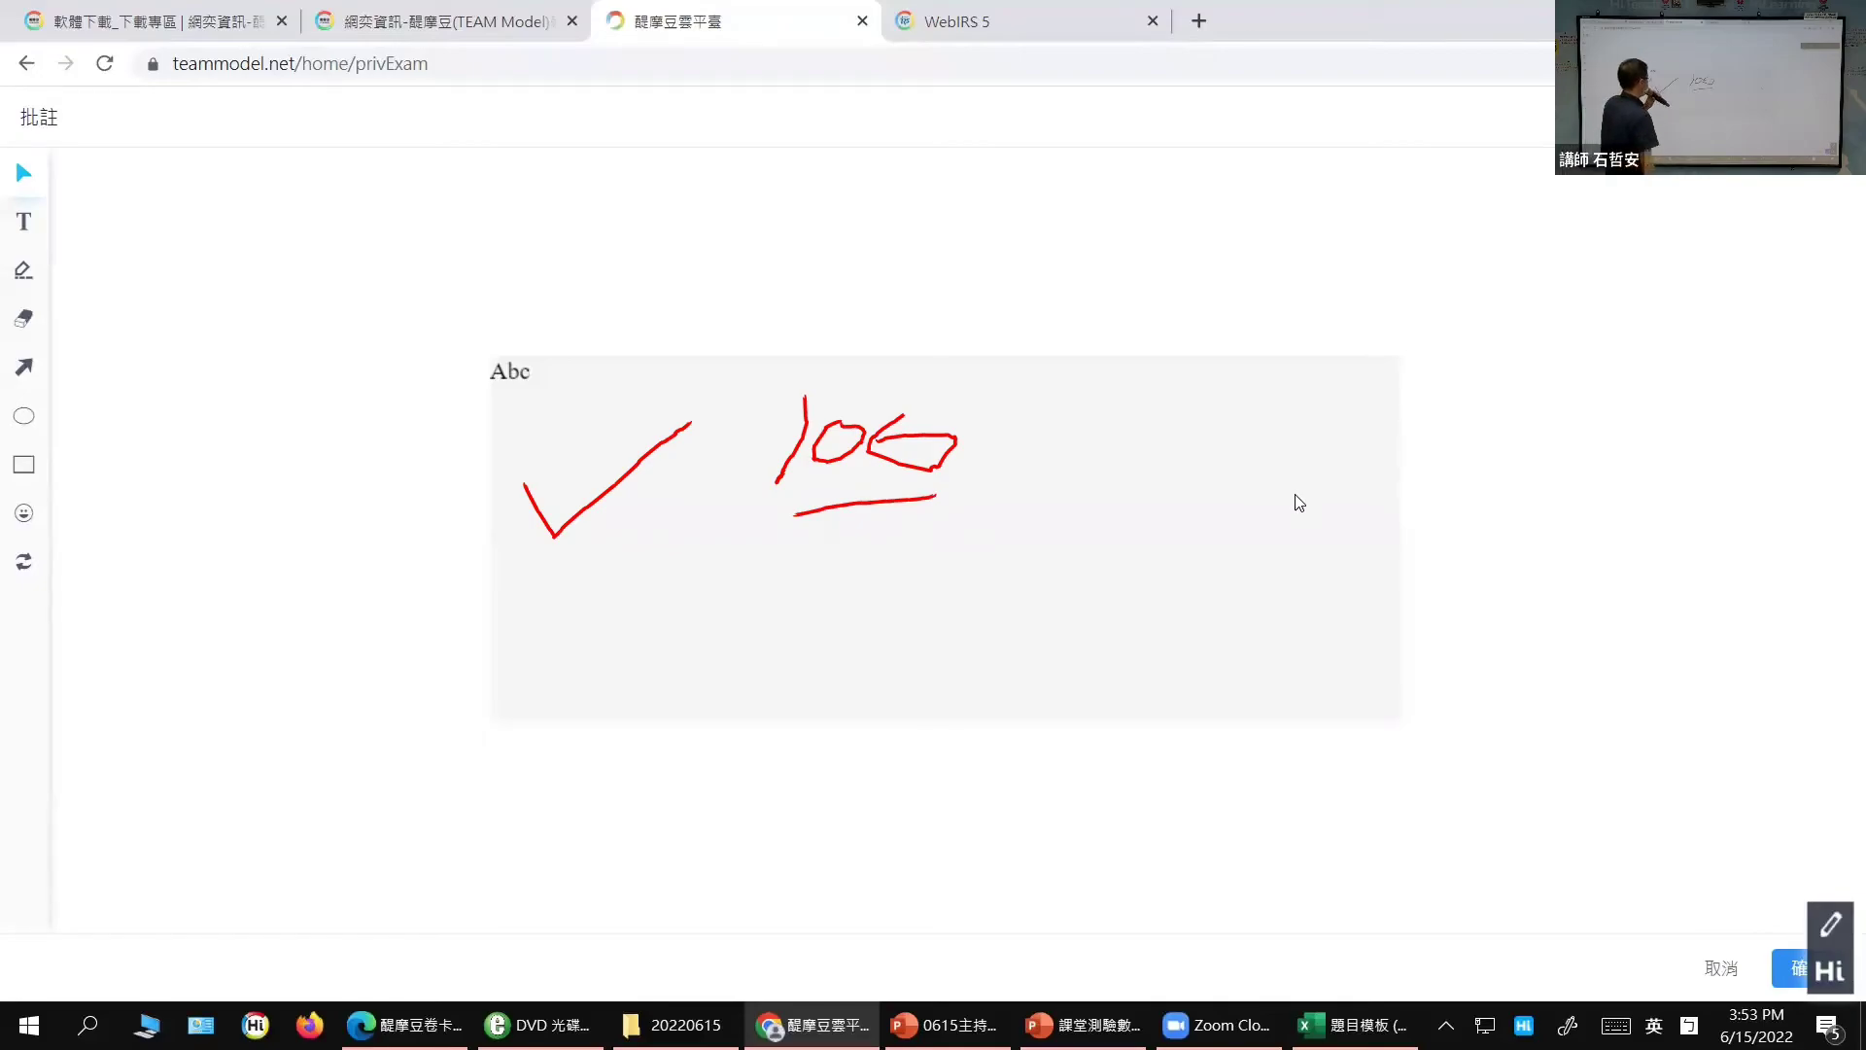
pyautogui.moveTo(1079, 396)
pyautogui.mouseDown()
pyautogui.moveTo(1053, 489)
pyautogui.moveTo(1158, 457)
pyautogui.mouseUp()
pyautogui.moveTo(1217, 395); pyautogui.dragTo(1217, 472)
pyautogui.moveTo(1268, 413)
pyautogui.mouseDown()
pyautogui.moveTo(1252, 464)
pyautogui.moveTo(1268, 499)
pyautogui.mouseUp()
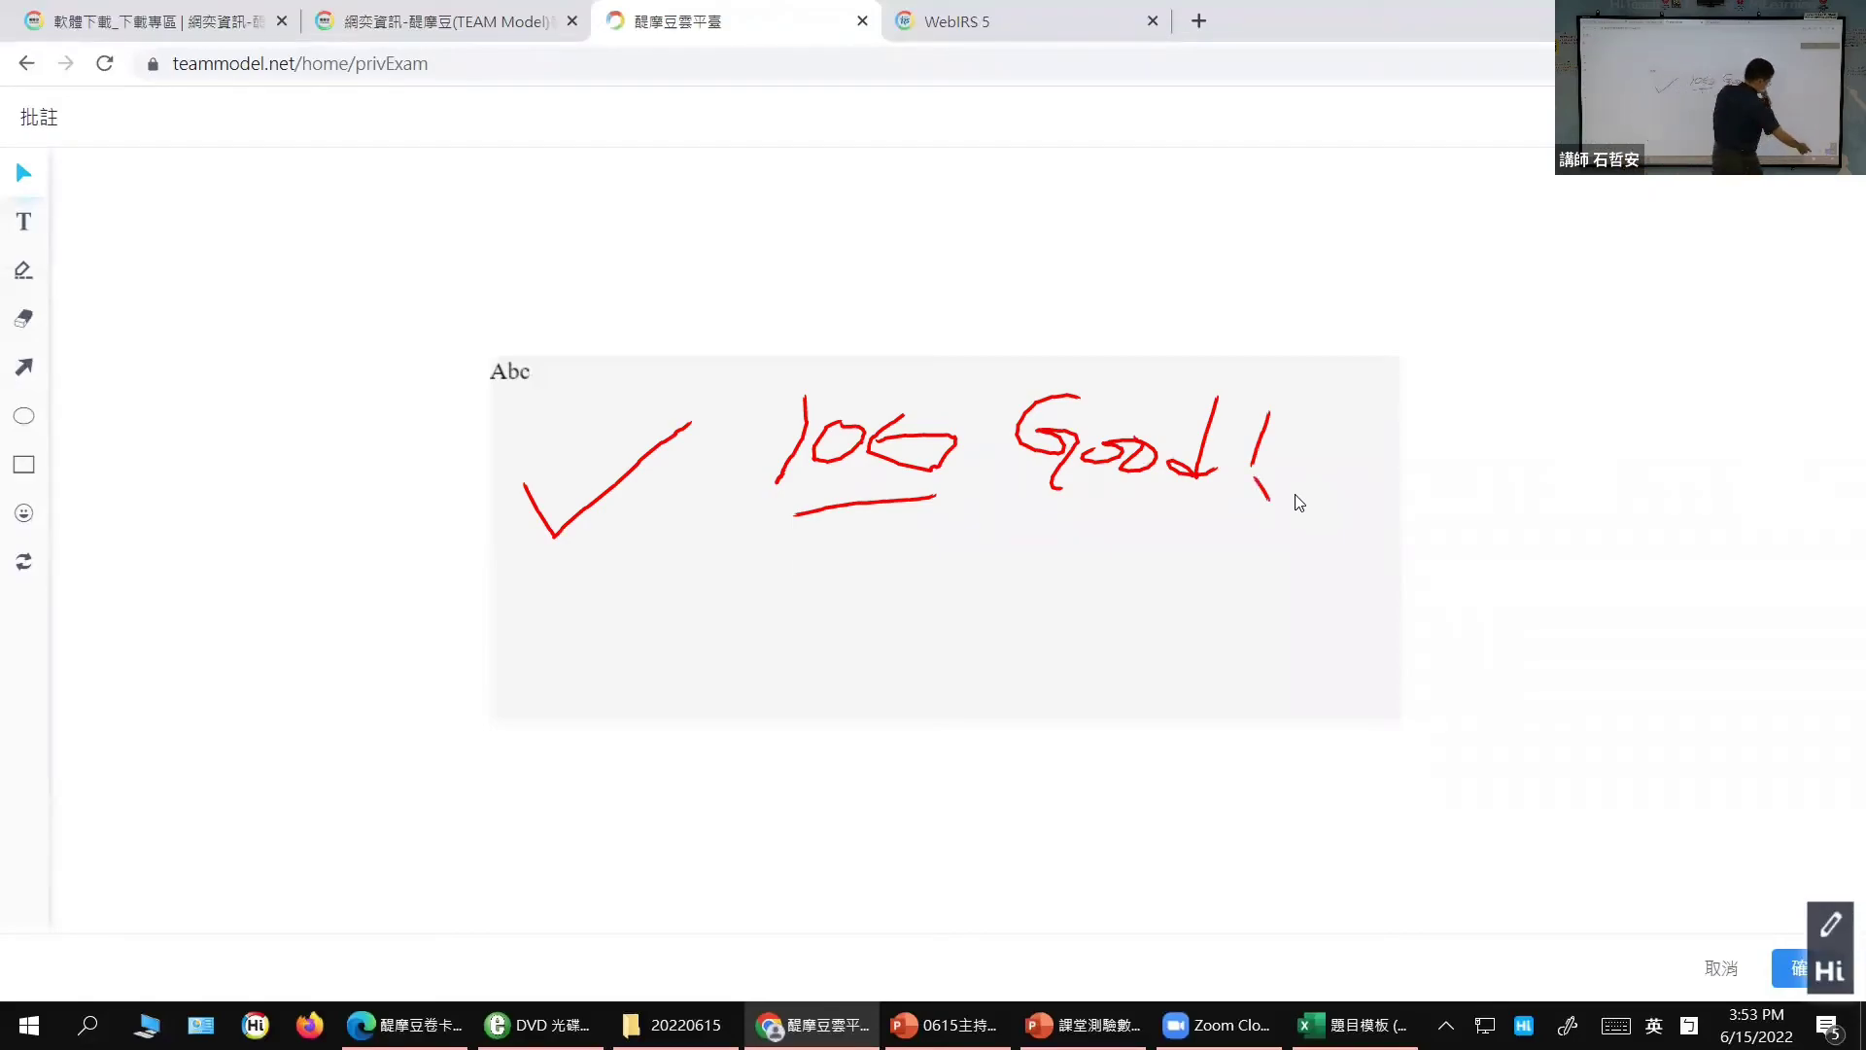
pyautogui.moveTo(1823, 928); pyautogui.dragTo(1827, 763)
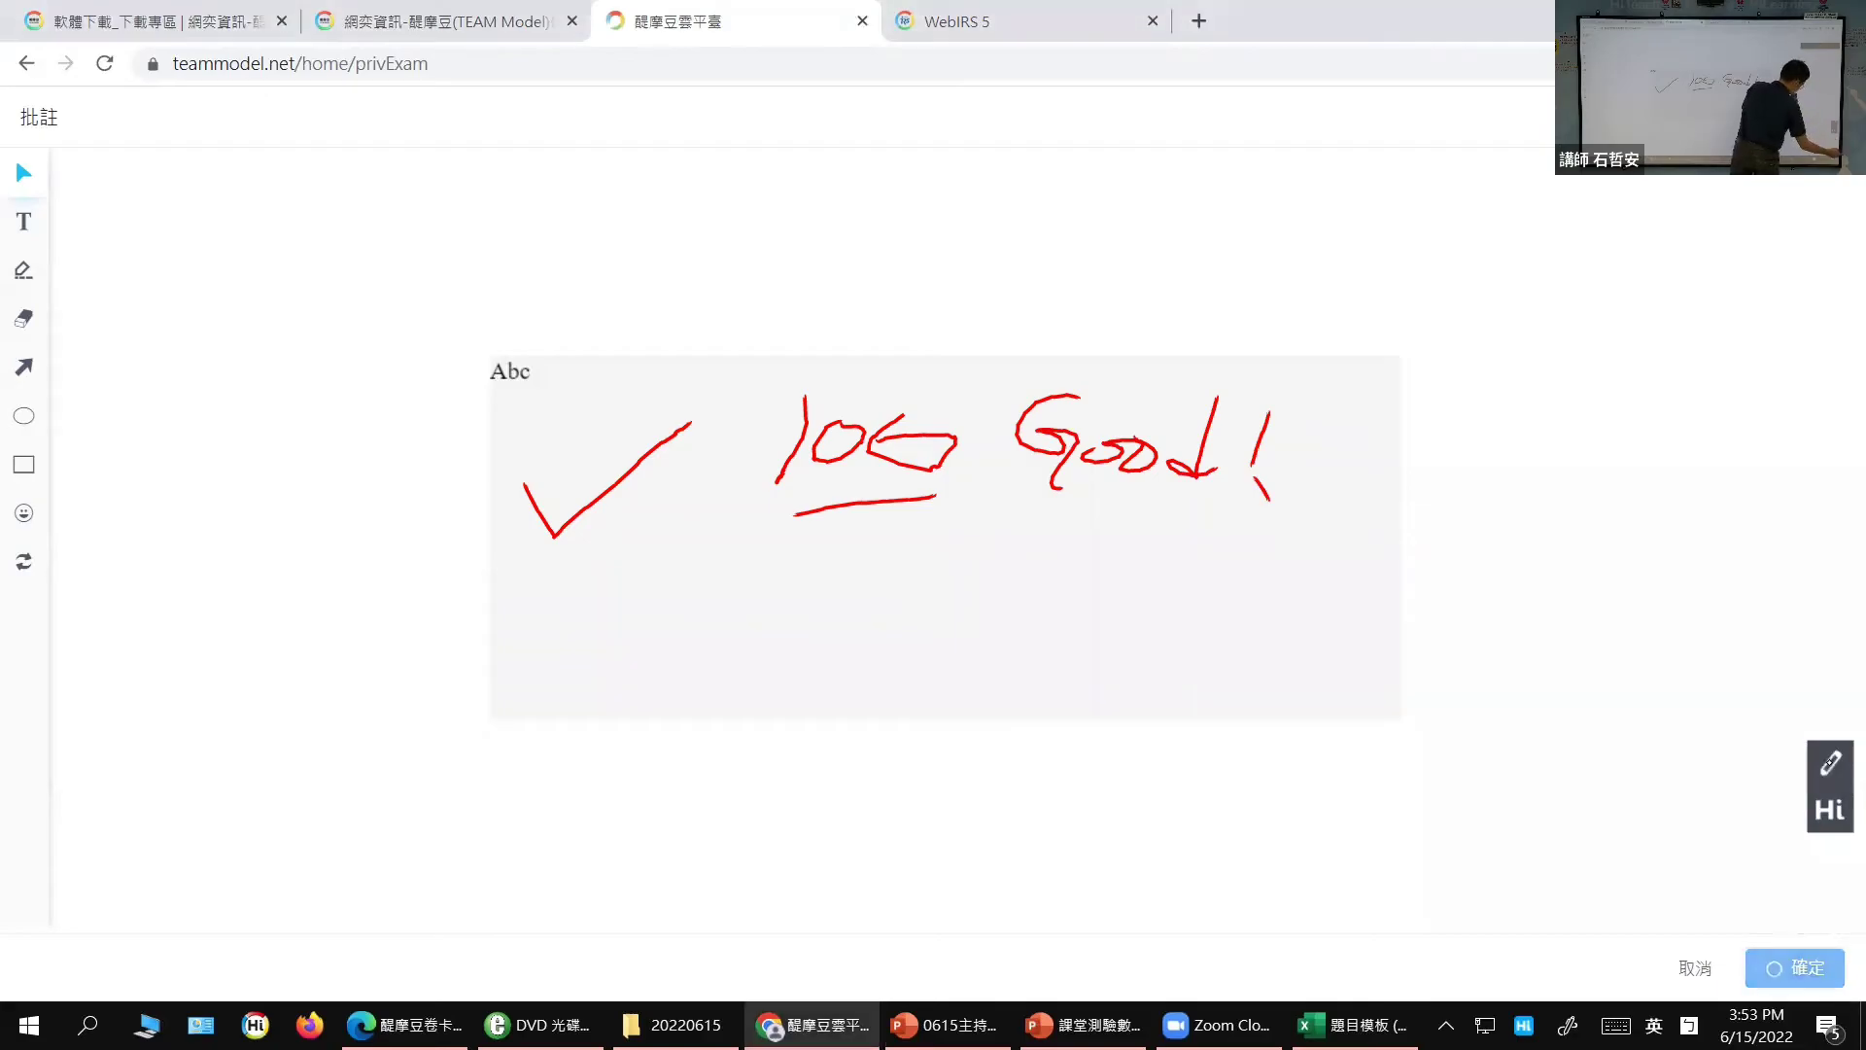
pyautogui.click(1798, 968)
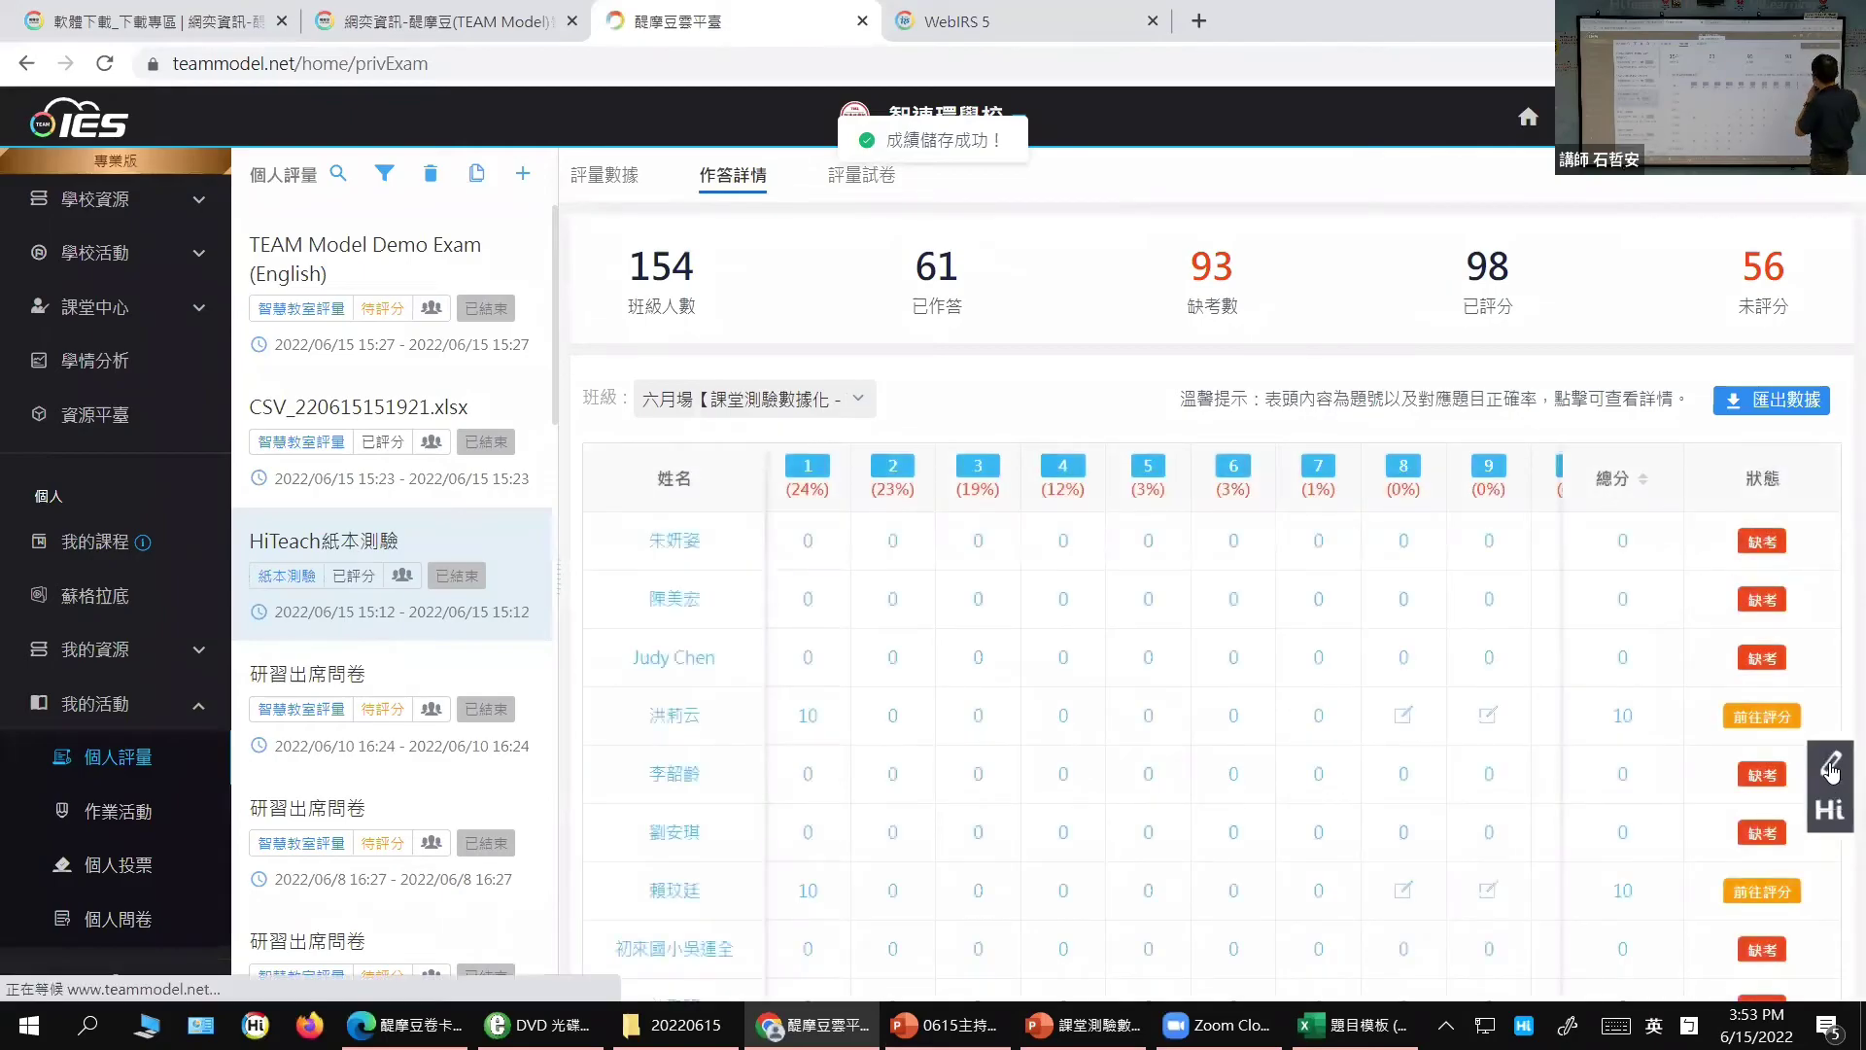
# Page through the score table to page 8 and open grading for the 30-point student.
pyautogui.scroll(-2, 1830, 770)
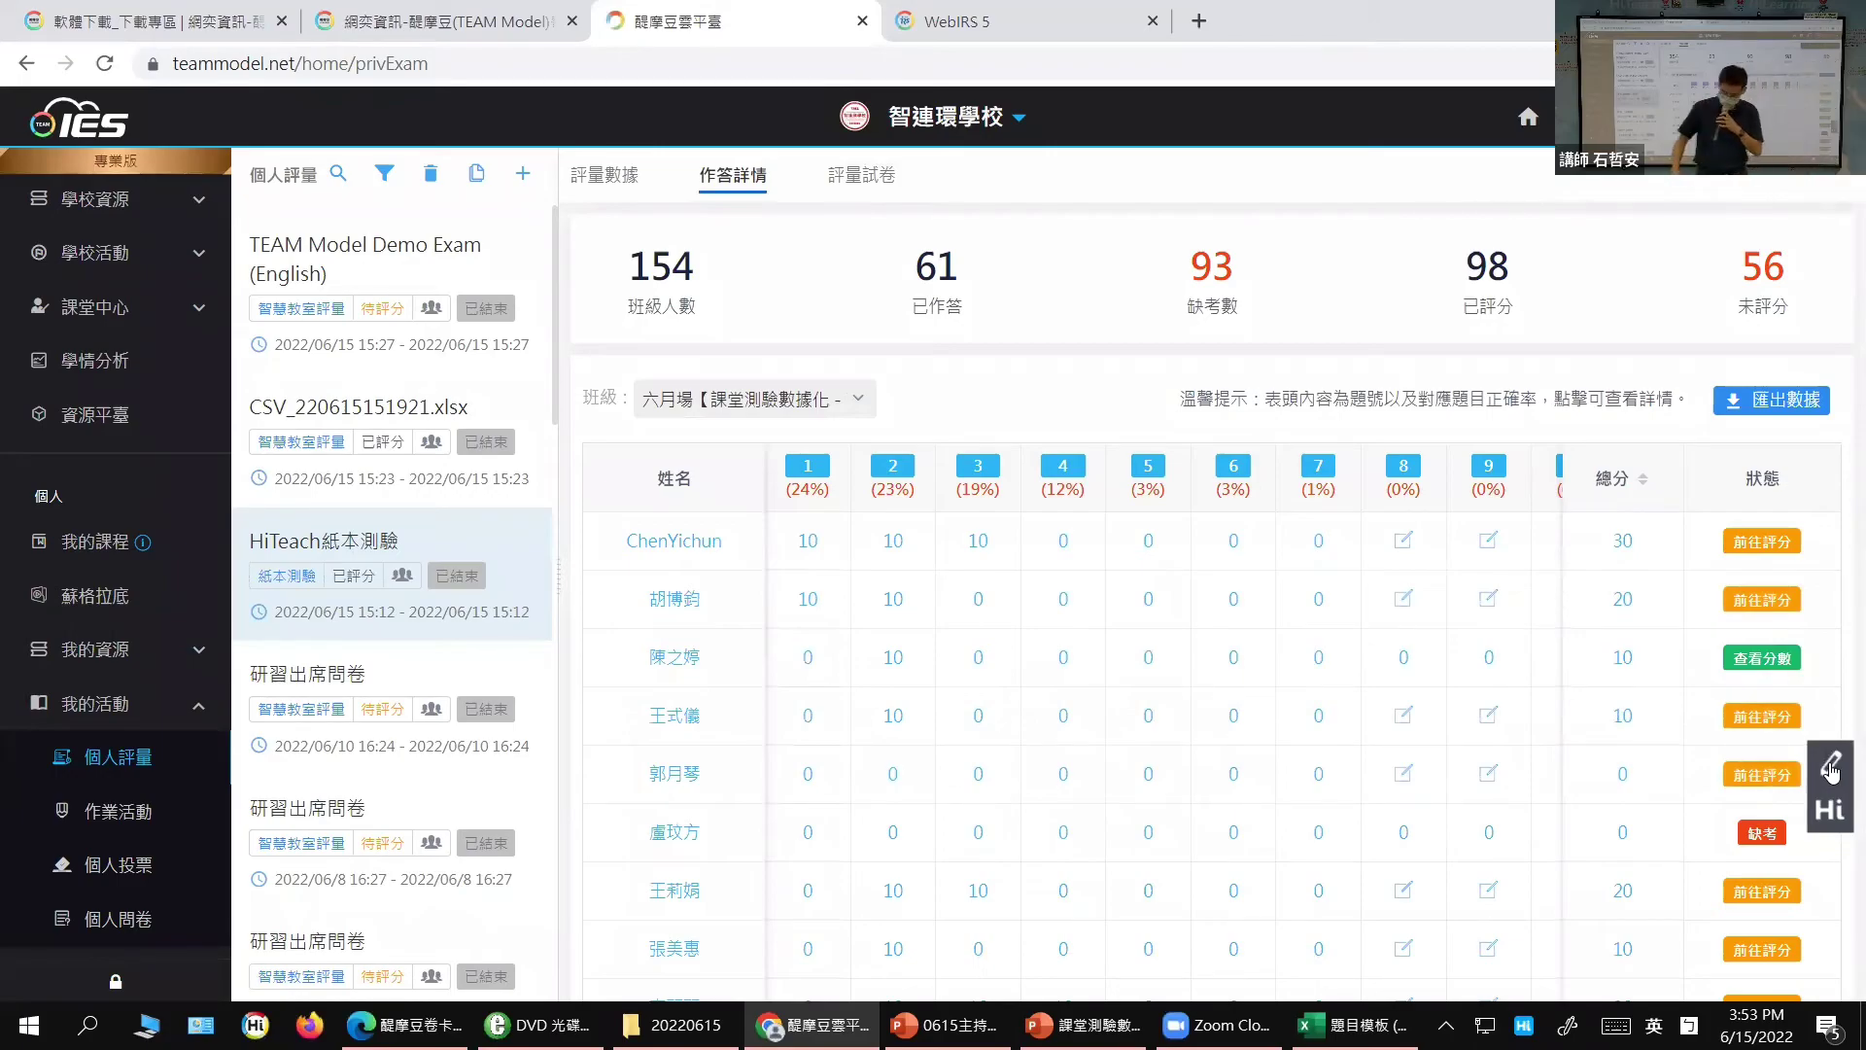
pyautogui.scroll(-1, 970, 777)
pyautogui.scroll(-2, 970, 778)
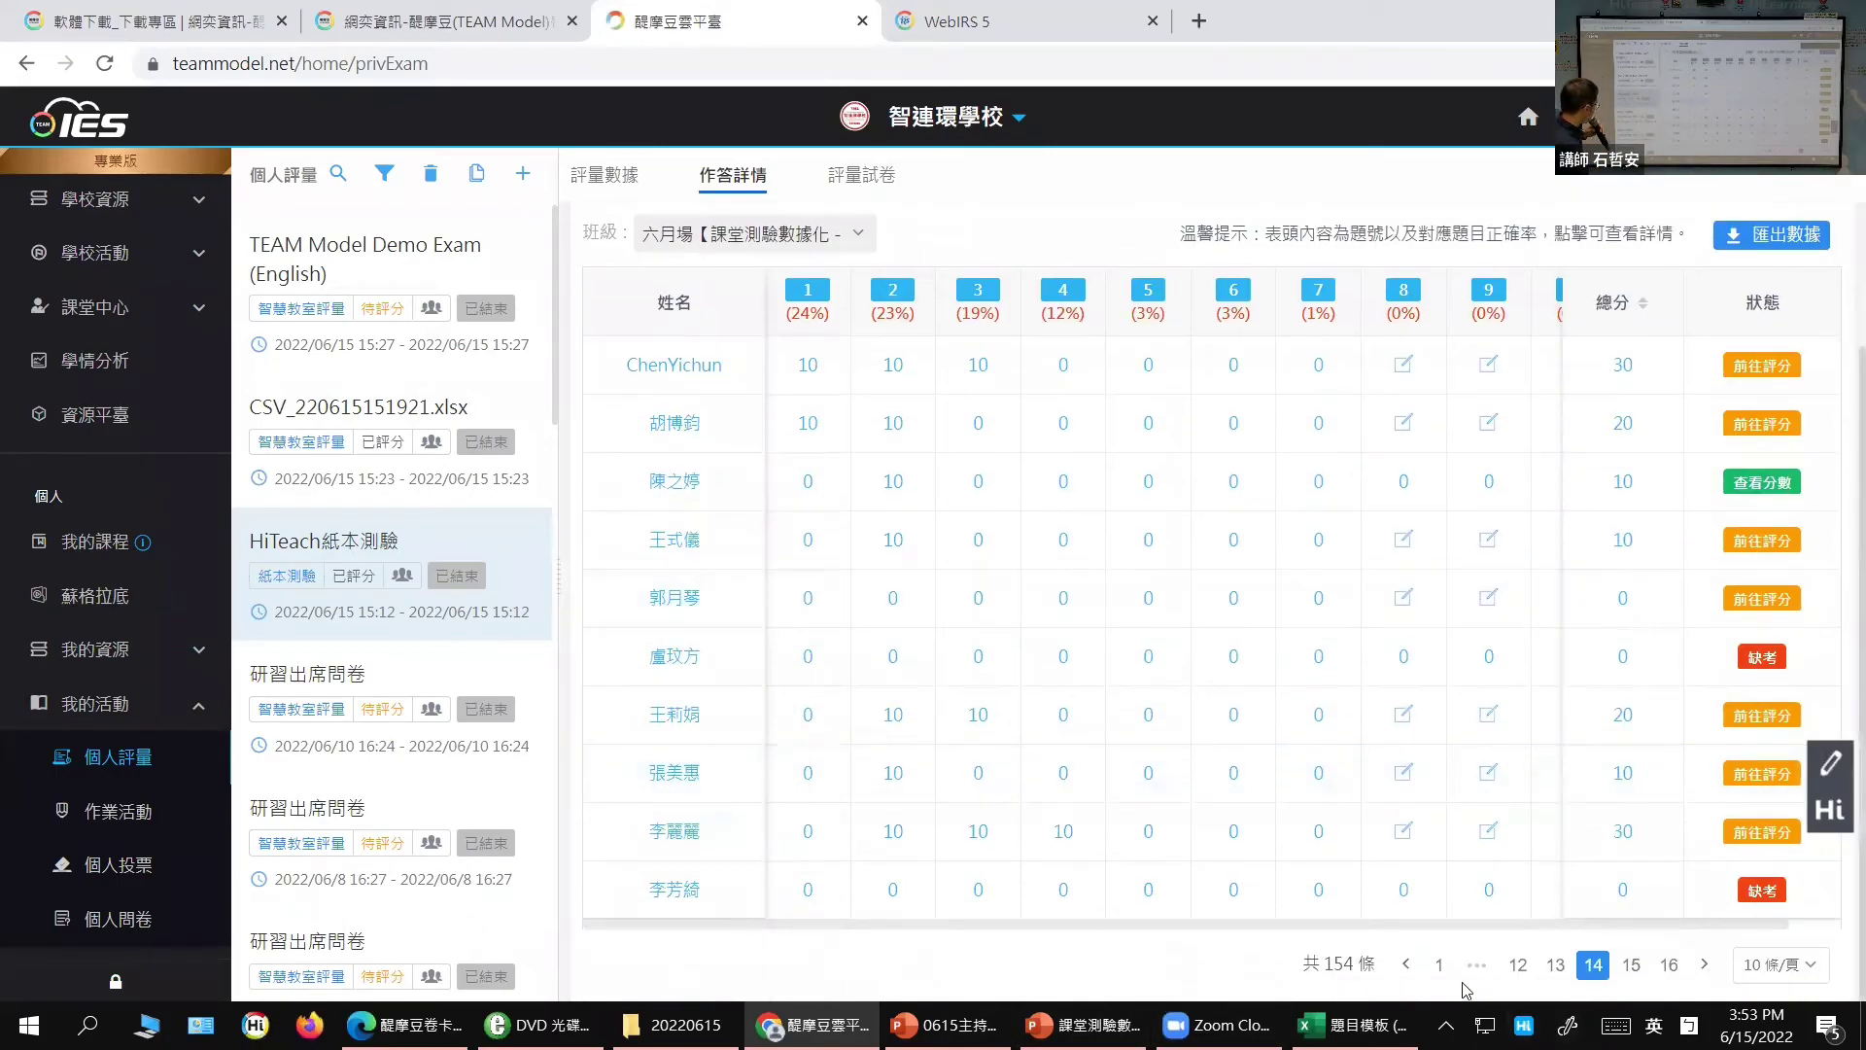
pyautogui.click(1556, 965)
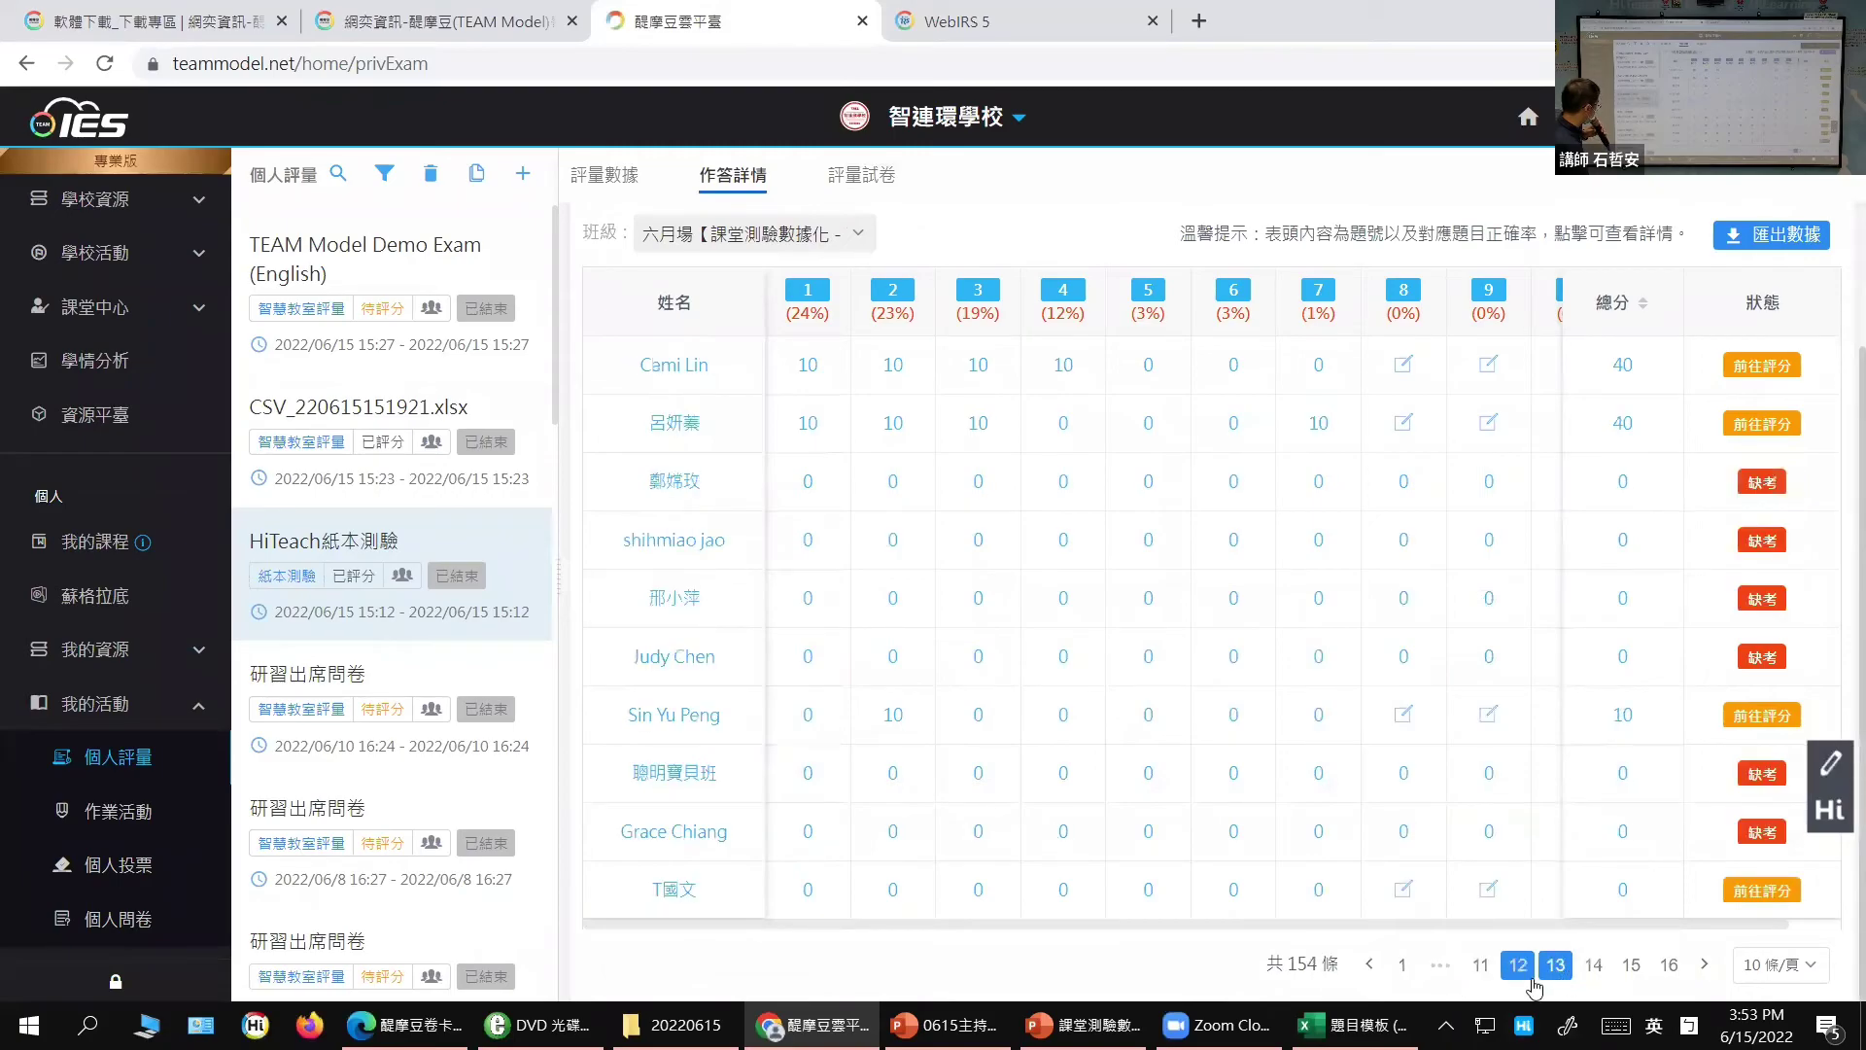
pyautogui.click(1481, 965)
pyautogui.click(1447, 965)
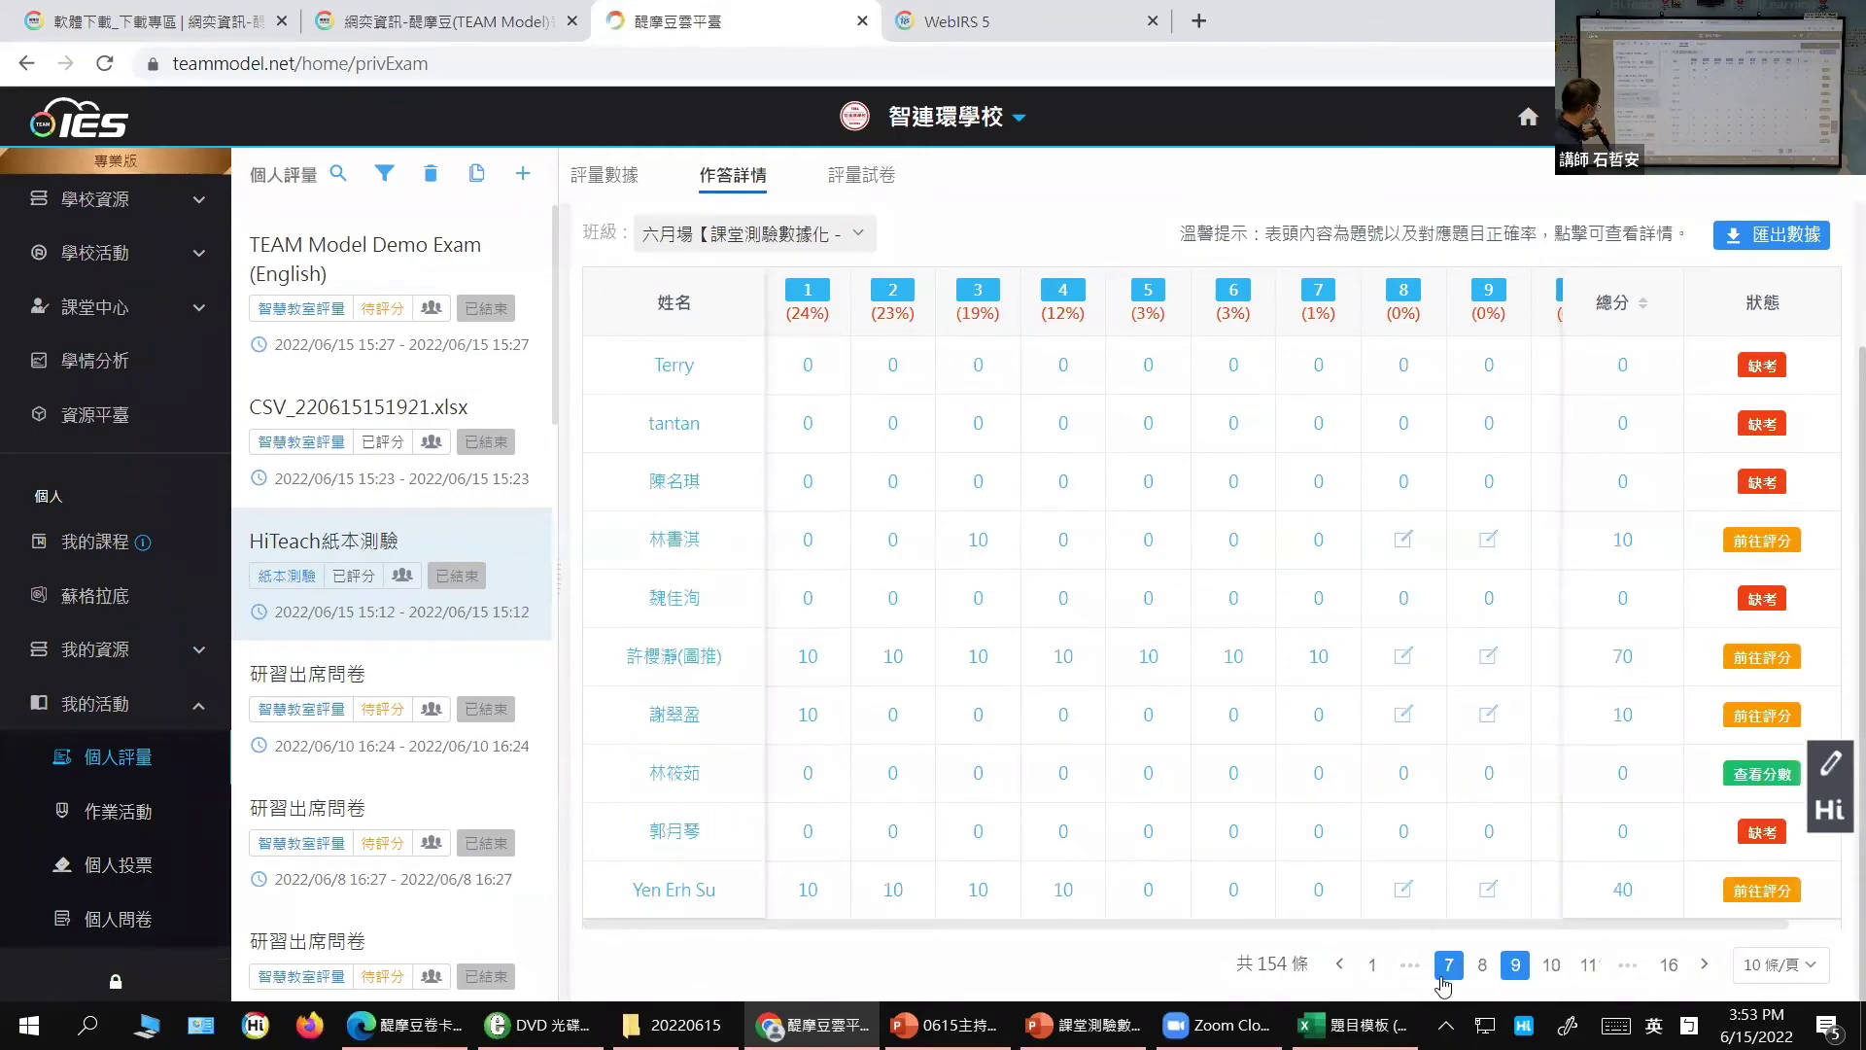
pyautogui.click(1445, 972)
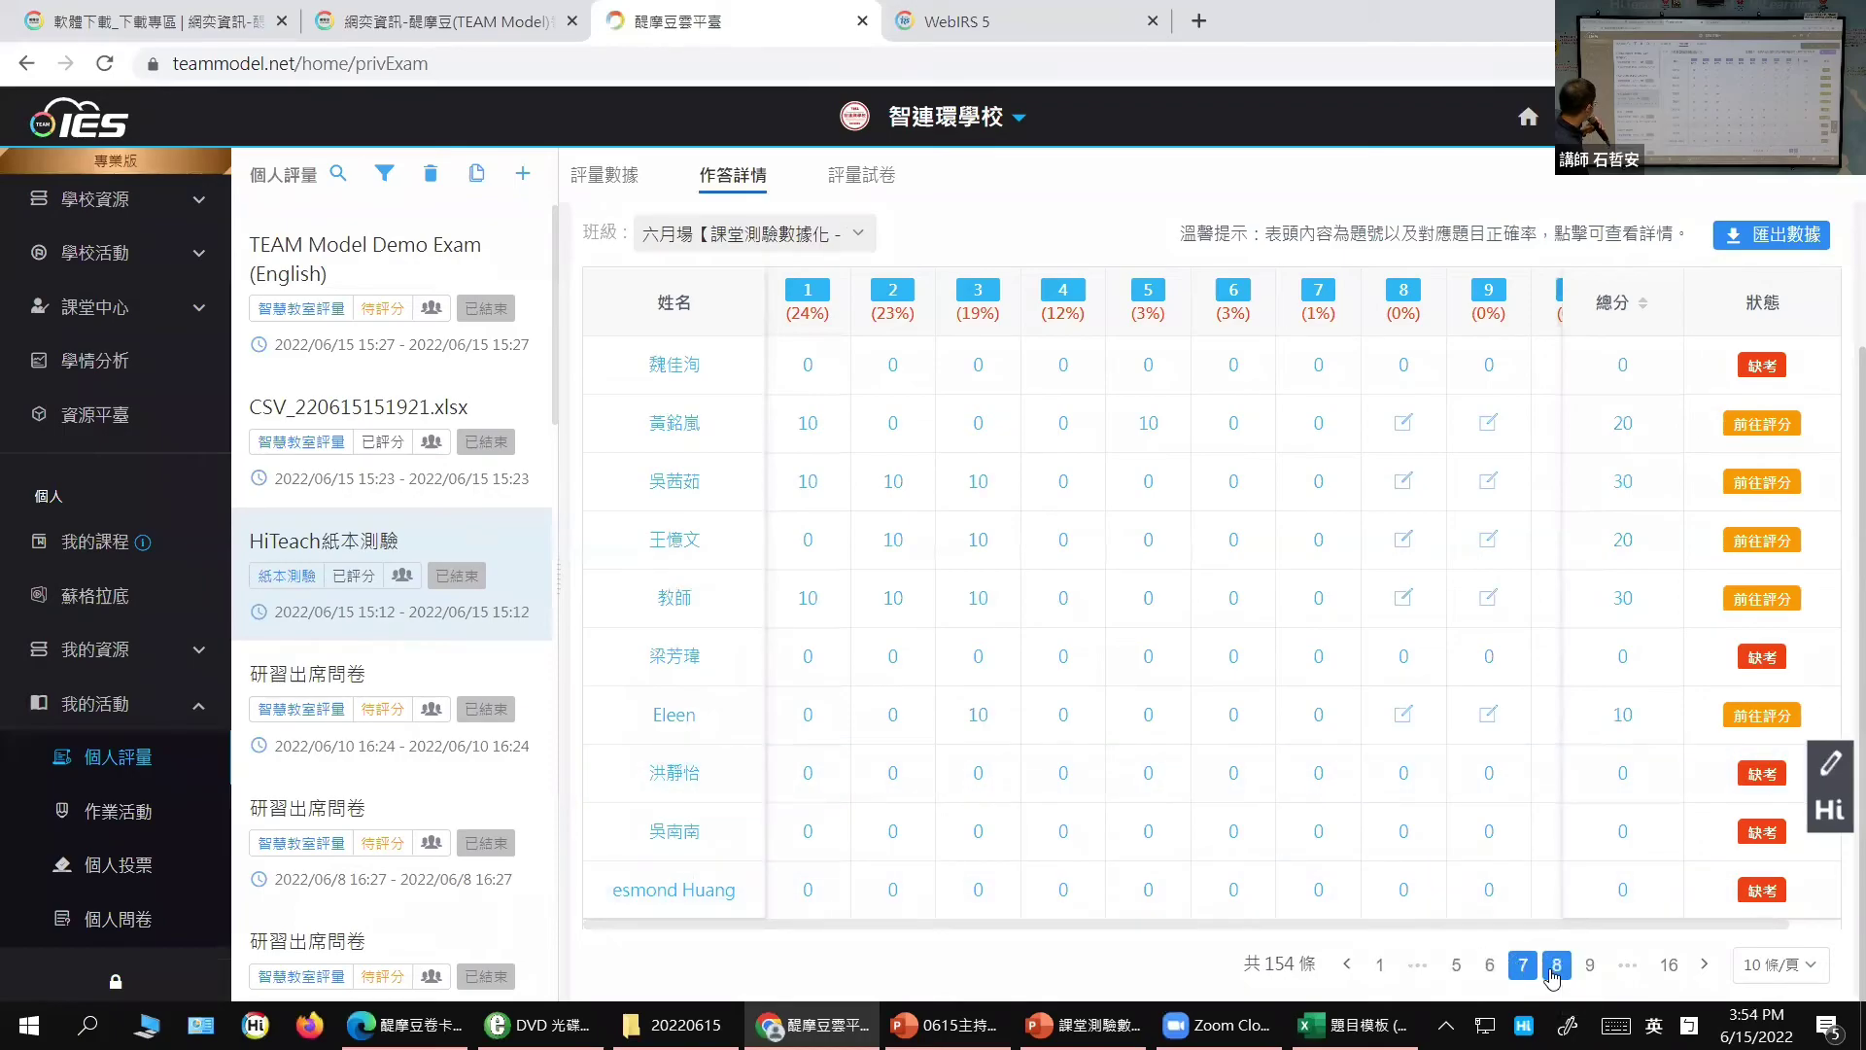
pyautogui.click(1555, 965)
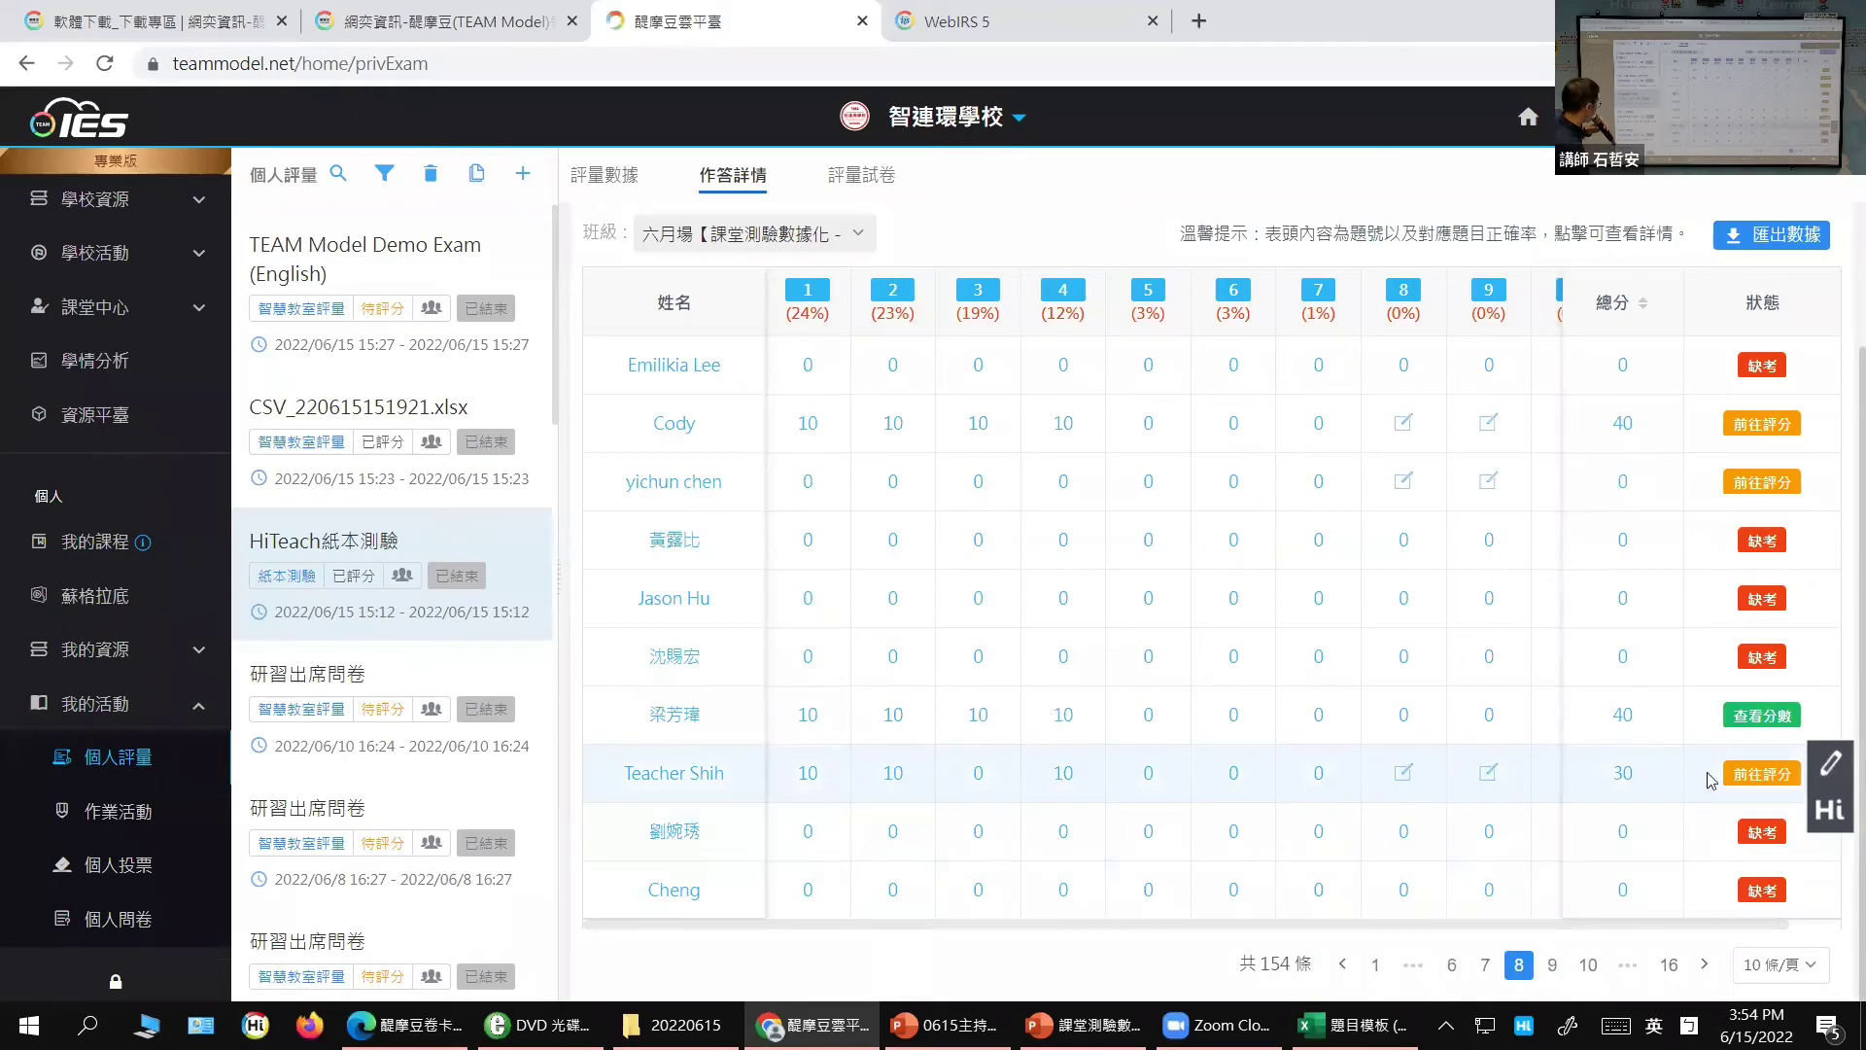
pyautogui.click(1749, 777)
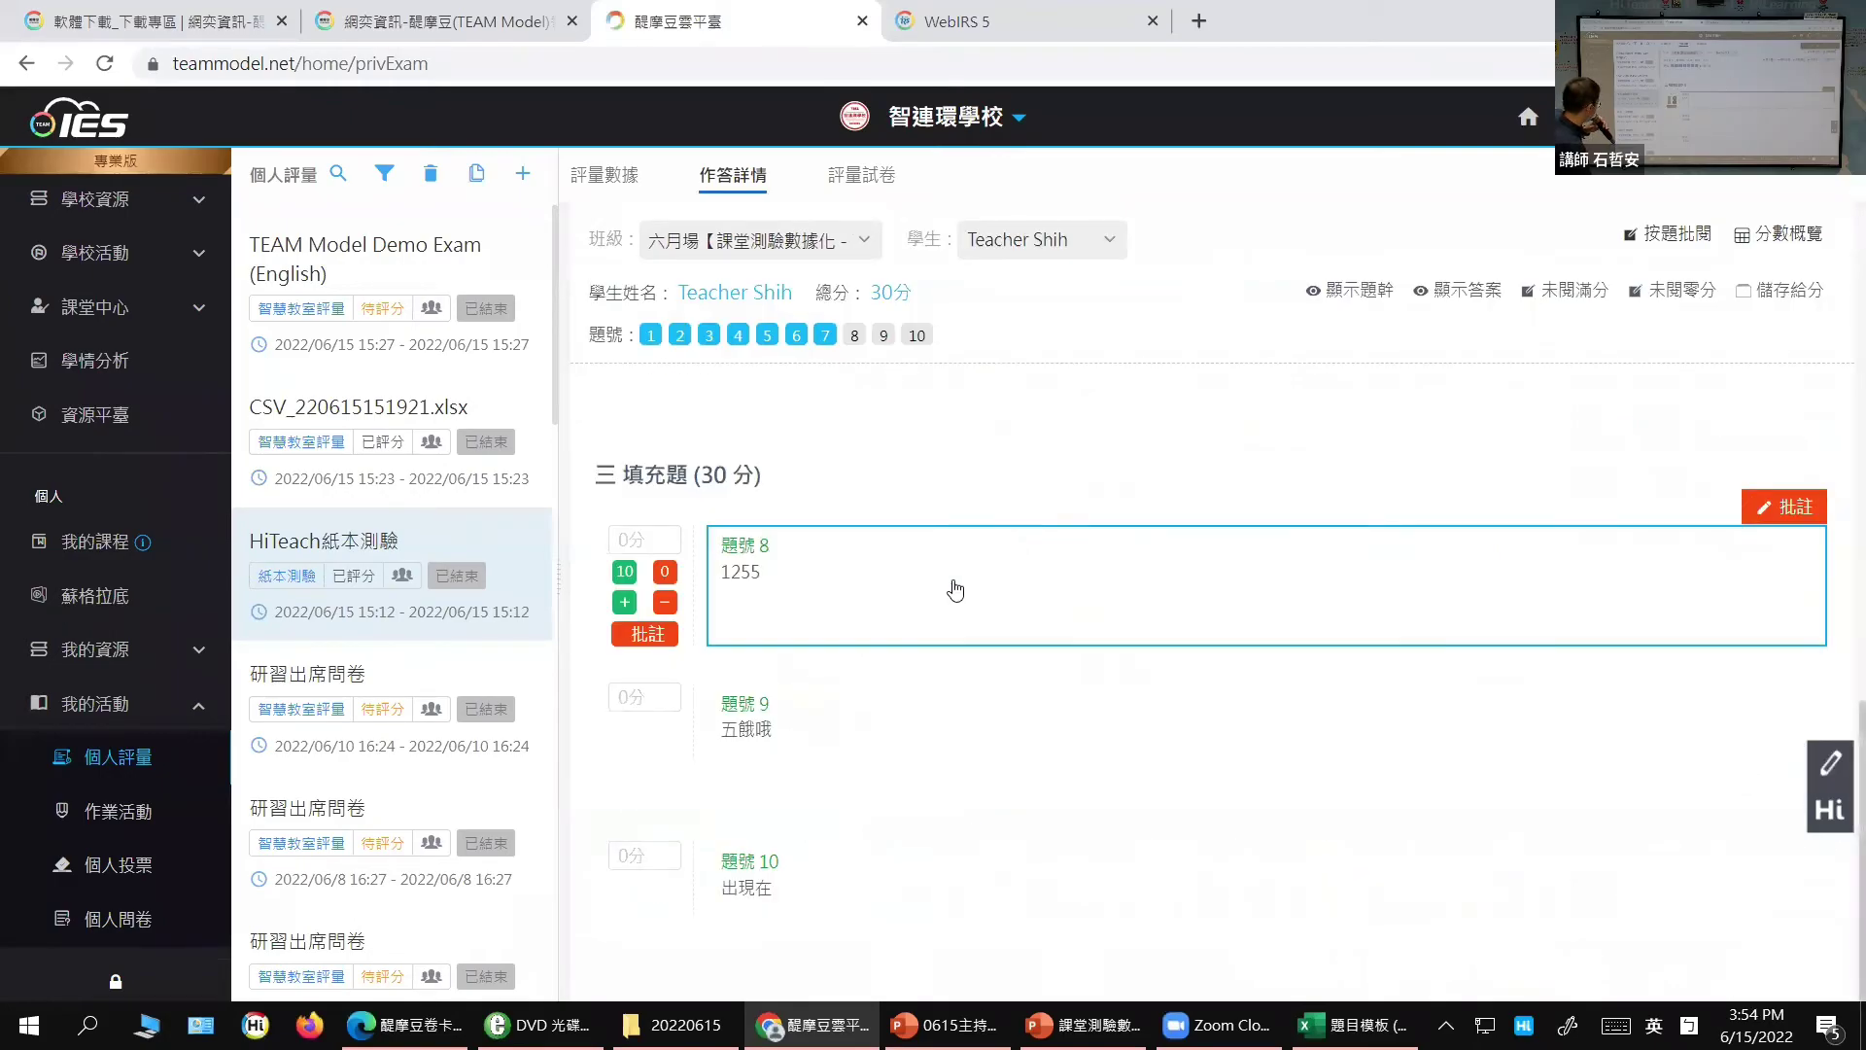
# Open 批註 on question 9's answer 五餓哦 and handwrite 棒 in red.
pyautogui.moveTo(831, 717)
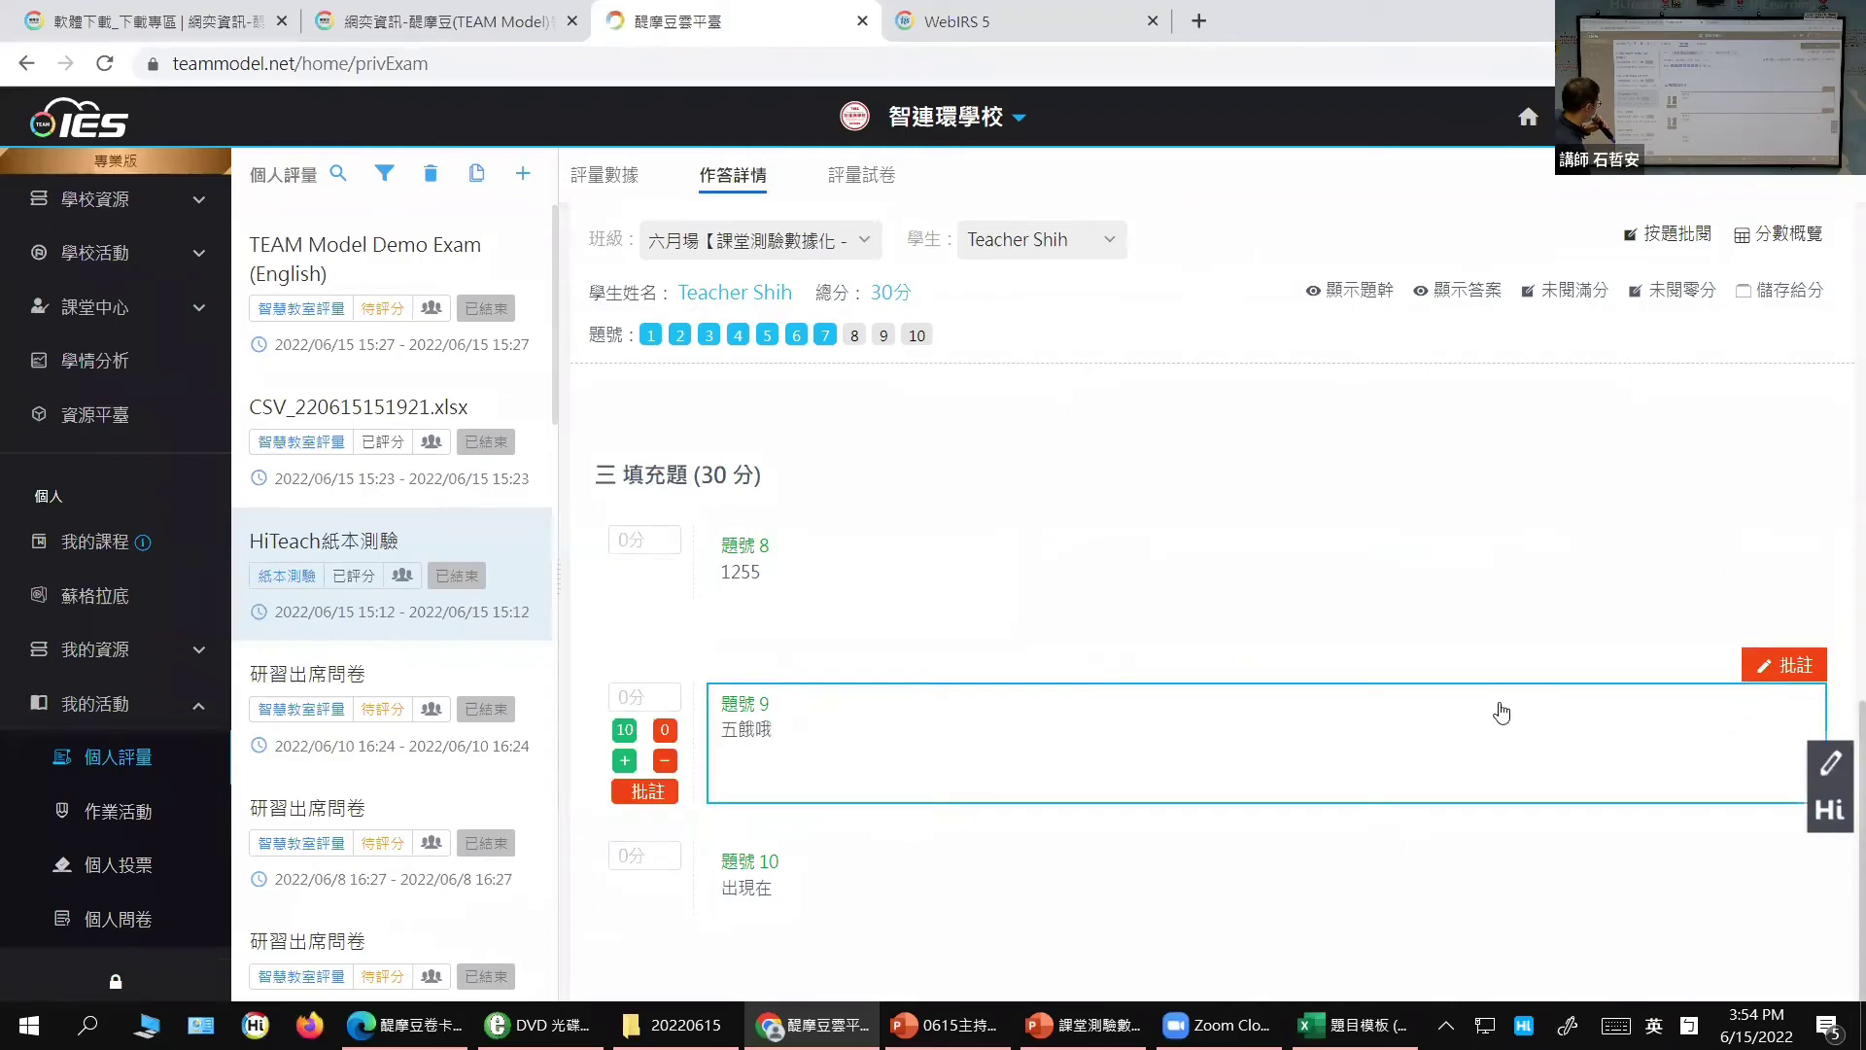
pyautogui.click(1233, 719)
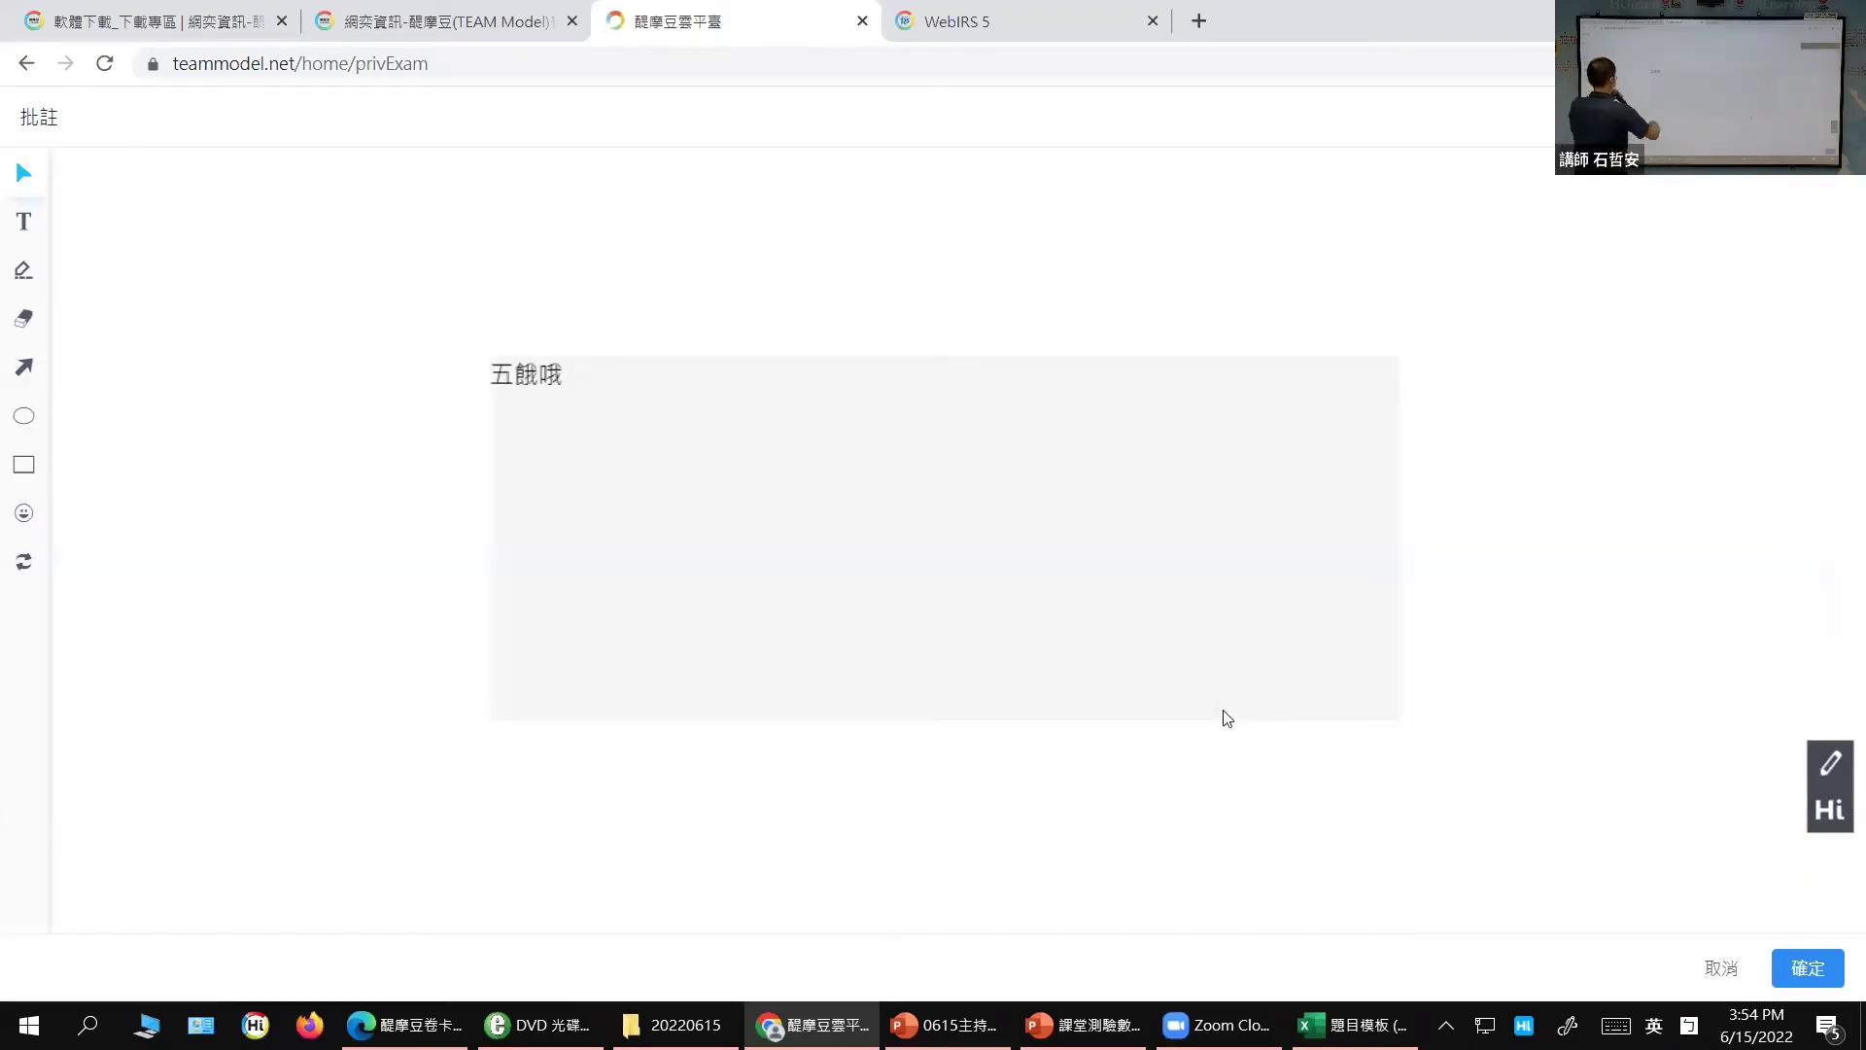
pyautogui.moveTo(583, 424); pyautogui.dragTo(674, 412)
pyautogui.moveTo(647, 382); pyautogui.dragTo(632, 558)
pyautogui.moveTo(634, 465)
pyautogui.mouseDown()
pyautogui.moveTo(578, 501)
pyautogui.moveTo(683, 493)
pyautogui.mouseUp()
pyautogui.moveTo(694, 425); pyautogui.dragTo(720, 423)
pyautogui.moveTo(693, 406); pyautogui.dragTo(756, 403)
pyautogui.moveTo(675, 452); pyautogui.dragTo(768, 433)
pyautogui.moveTo(734, 387)
pyautogui.mouseDown()
pyautogui.moveTo(671, 512)
pyautogui.moveTo(756, 495)
pyautogui.mouseUp()
pyautogui.moveTo(686, 522); pyautogui.dragTo(775, 531)
pyautogui.moveTo(719, 473)
pyautogui.mouseDown()
pyautogui.moveTo(717, 574)
pyautogui.moveTo(777, 506)
pyautogui.mouseUp()
# Add a smiley face beside 棒 and save question 9's annotation.
pyautogui.click(921, 449)
pyautogui.moveTo(841, 421)
pyautogui.mouseDown()
pyautogui.moveTo(870, 551)
pyautogui.moveTo(957, 486)
pyautogui.mouseUp()
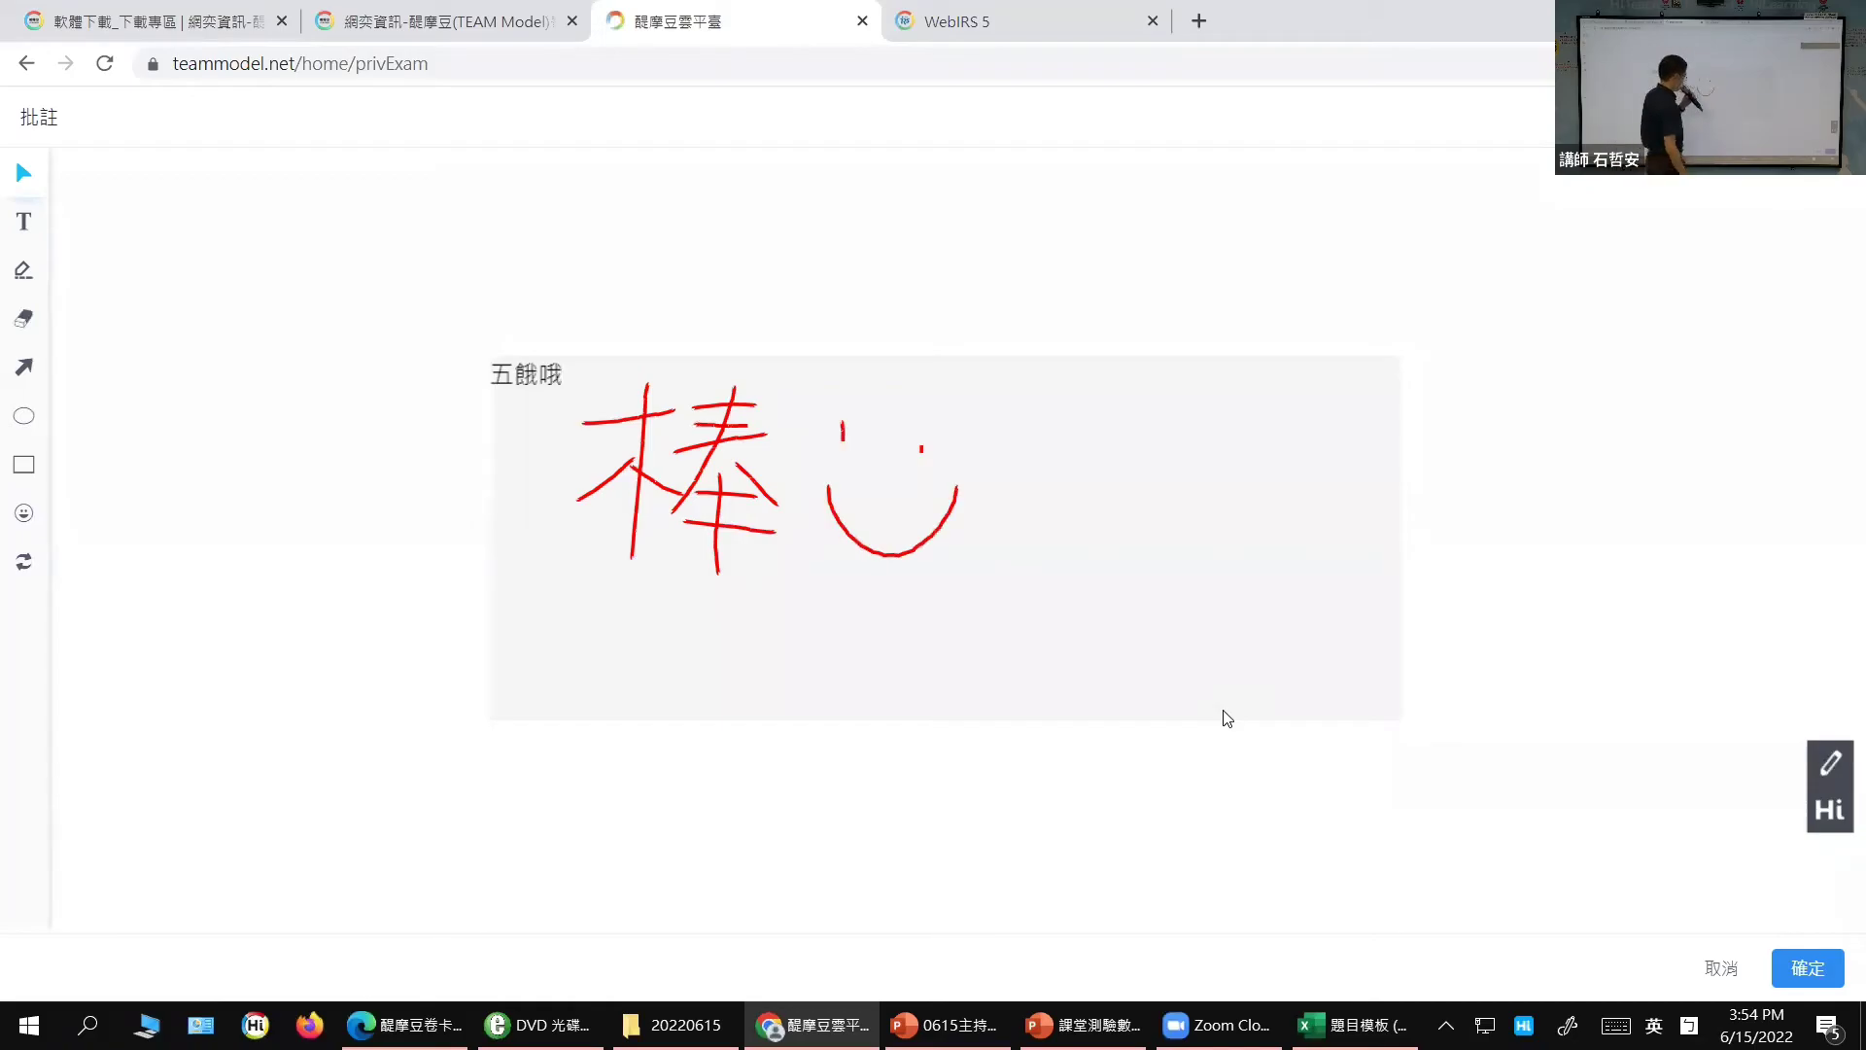
pyautogui.click(1808, 967)
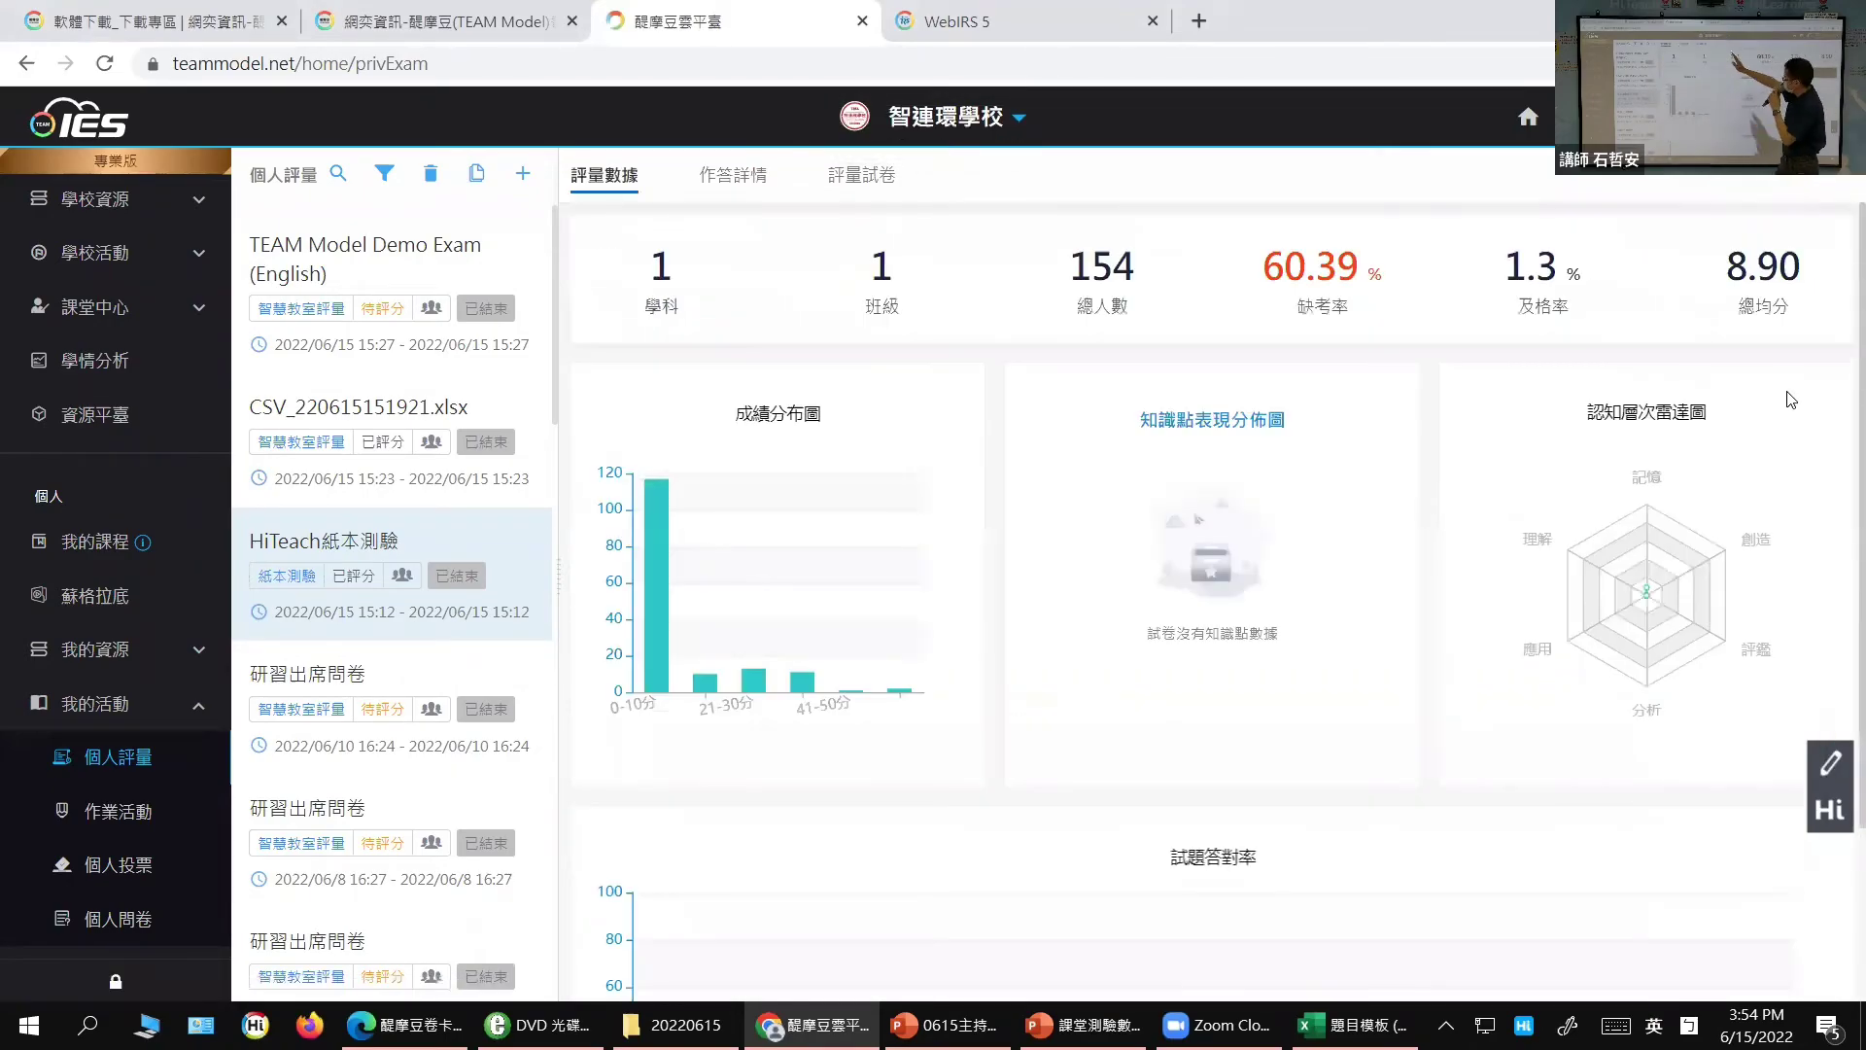
# Scroll through 玉山學校's 2021學年度第一次模擬考(國英數) statistics: 45 students, 228.84 average.
pyautogui.scroll(-1, 1791, 399)
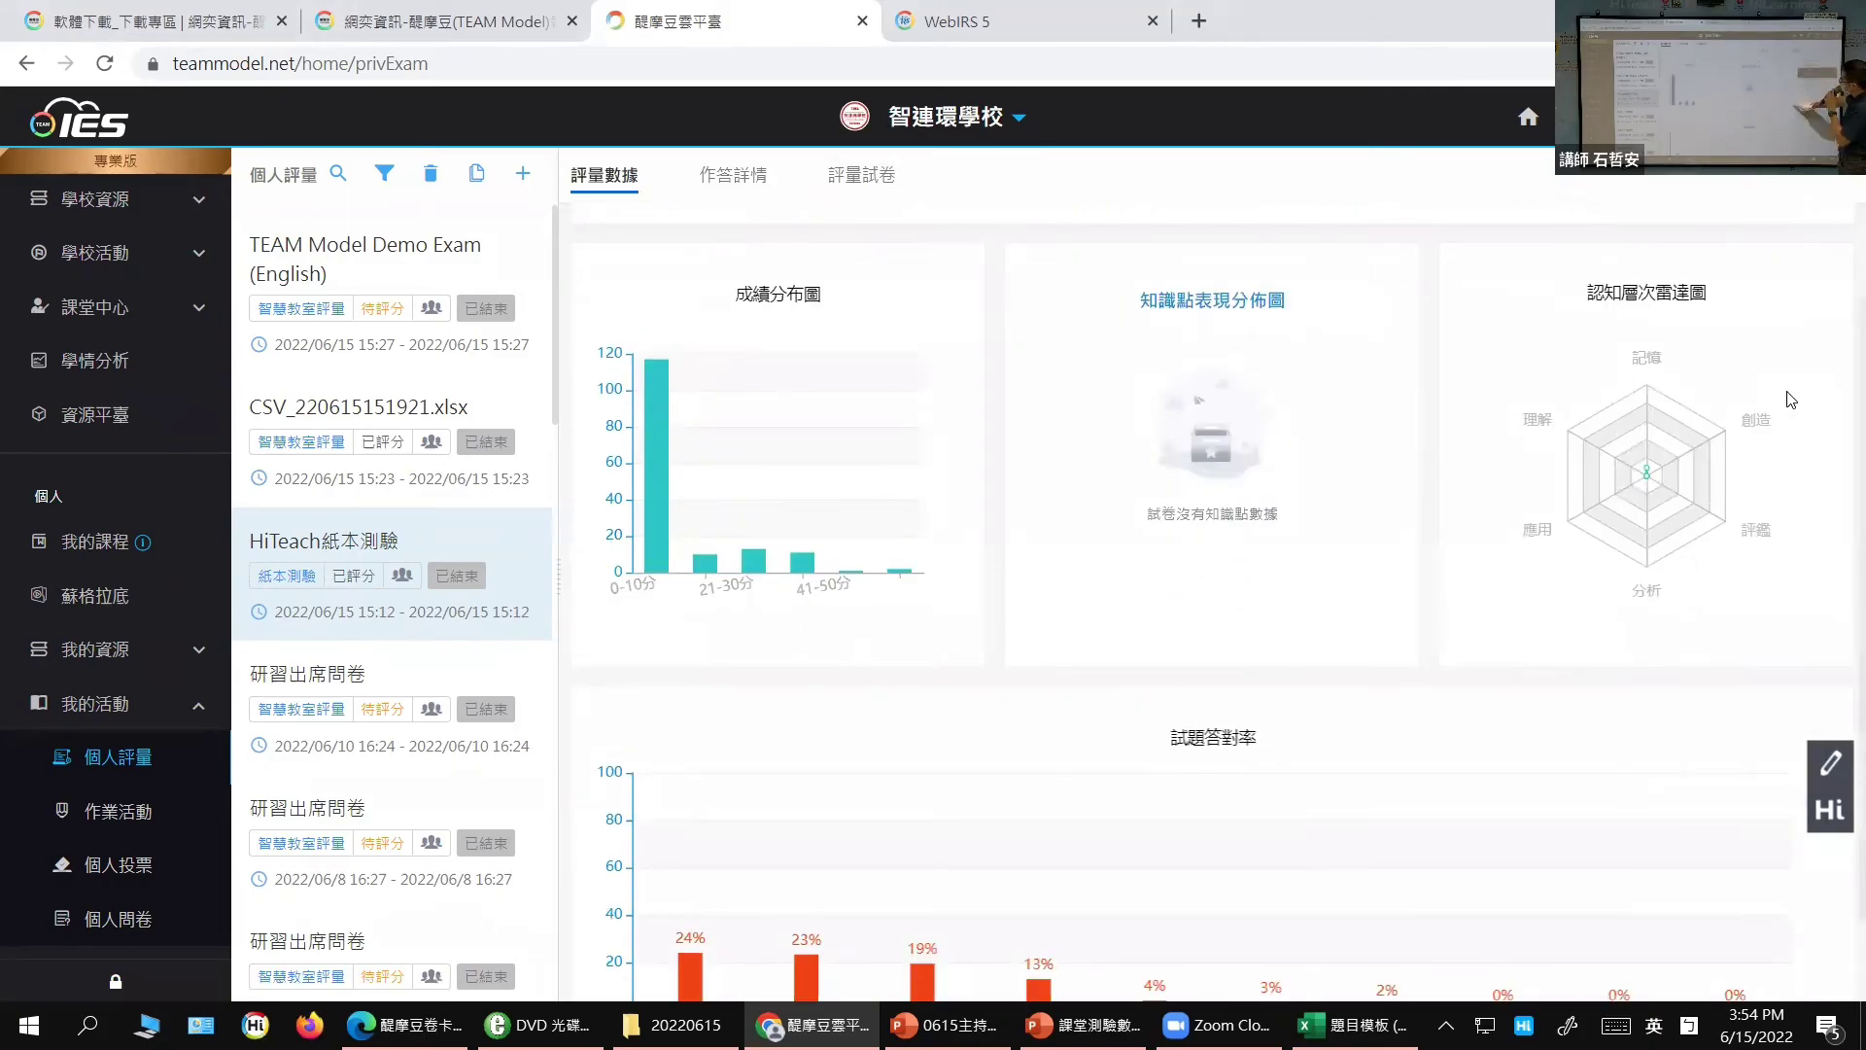
pyautogui.scroll(1, 1792, 399)
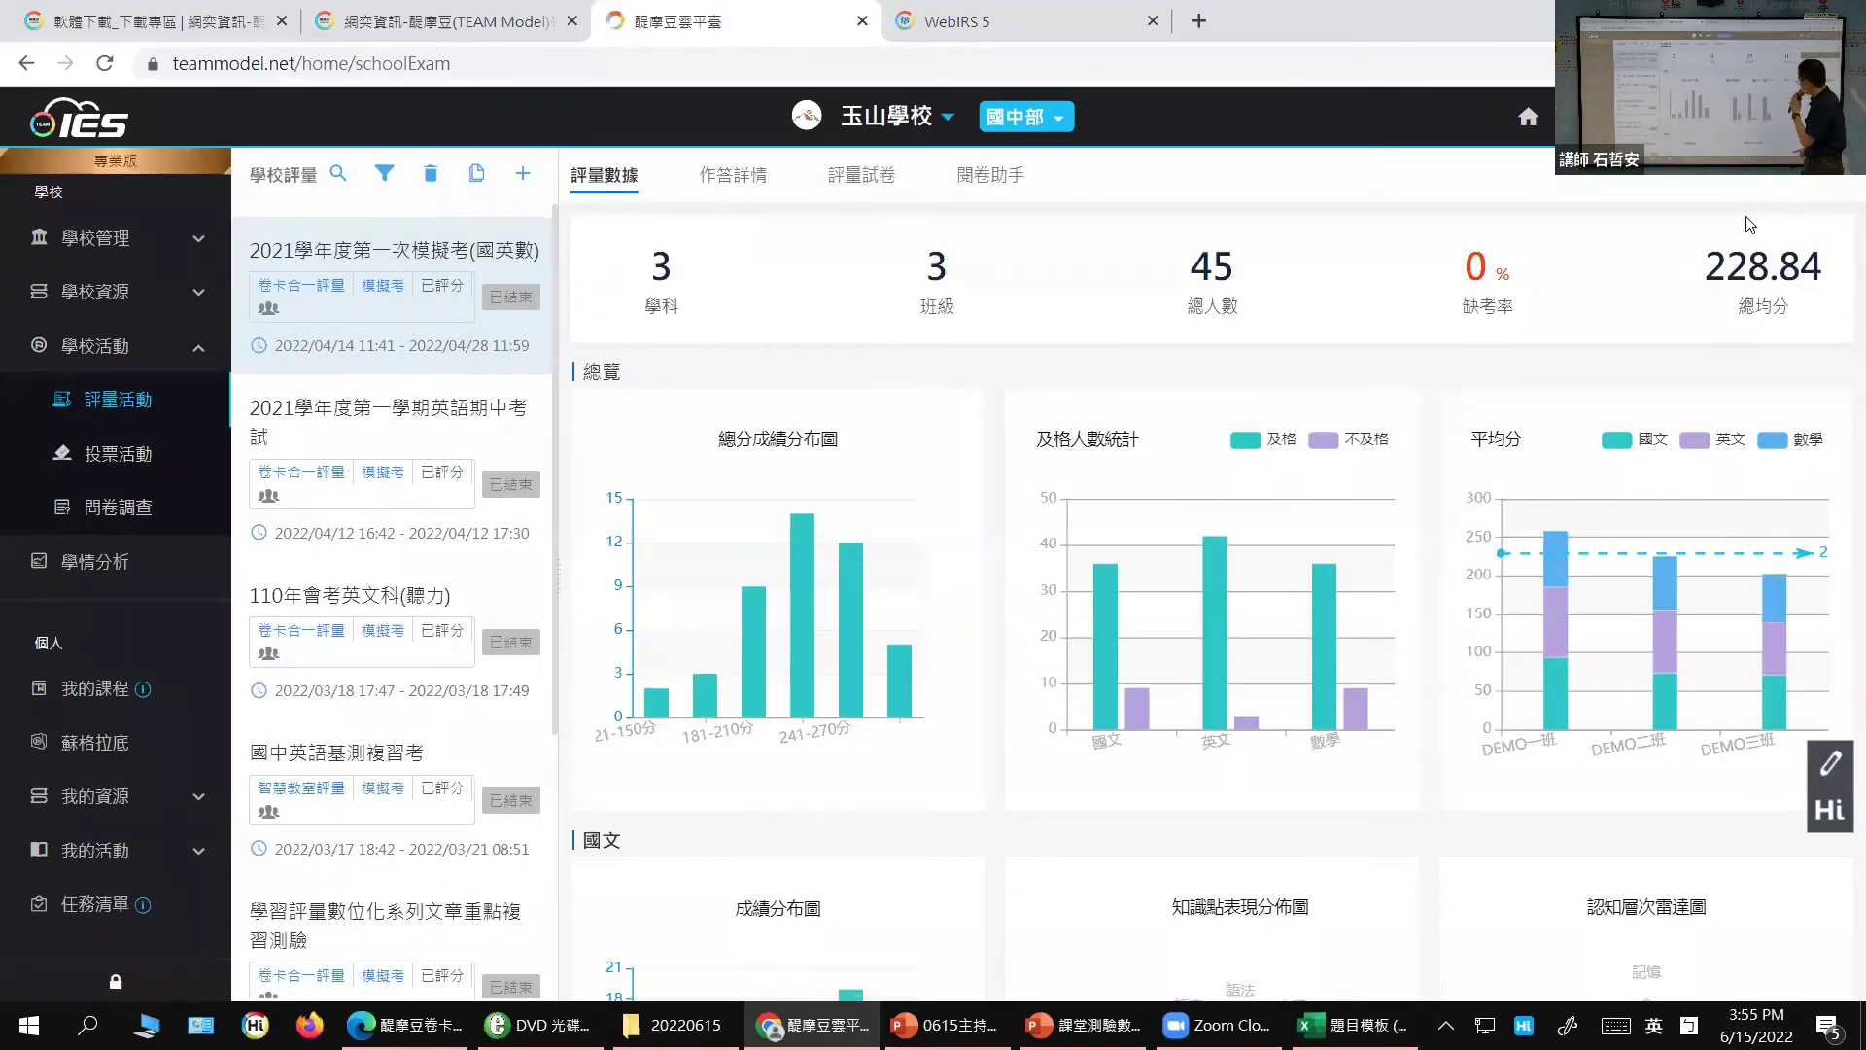
# Review the 評量數據 charts, then log out of the teacher account with 登出.
pyautogui.scroll(-3, 1749, 224)
pyautogui.scroll(-1, 1749, 225)
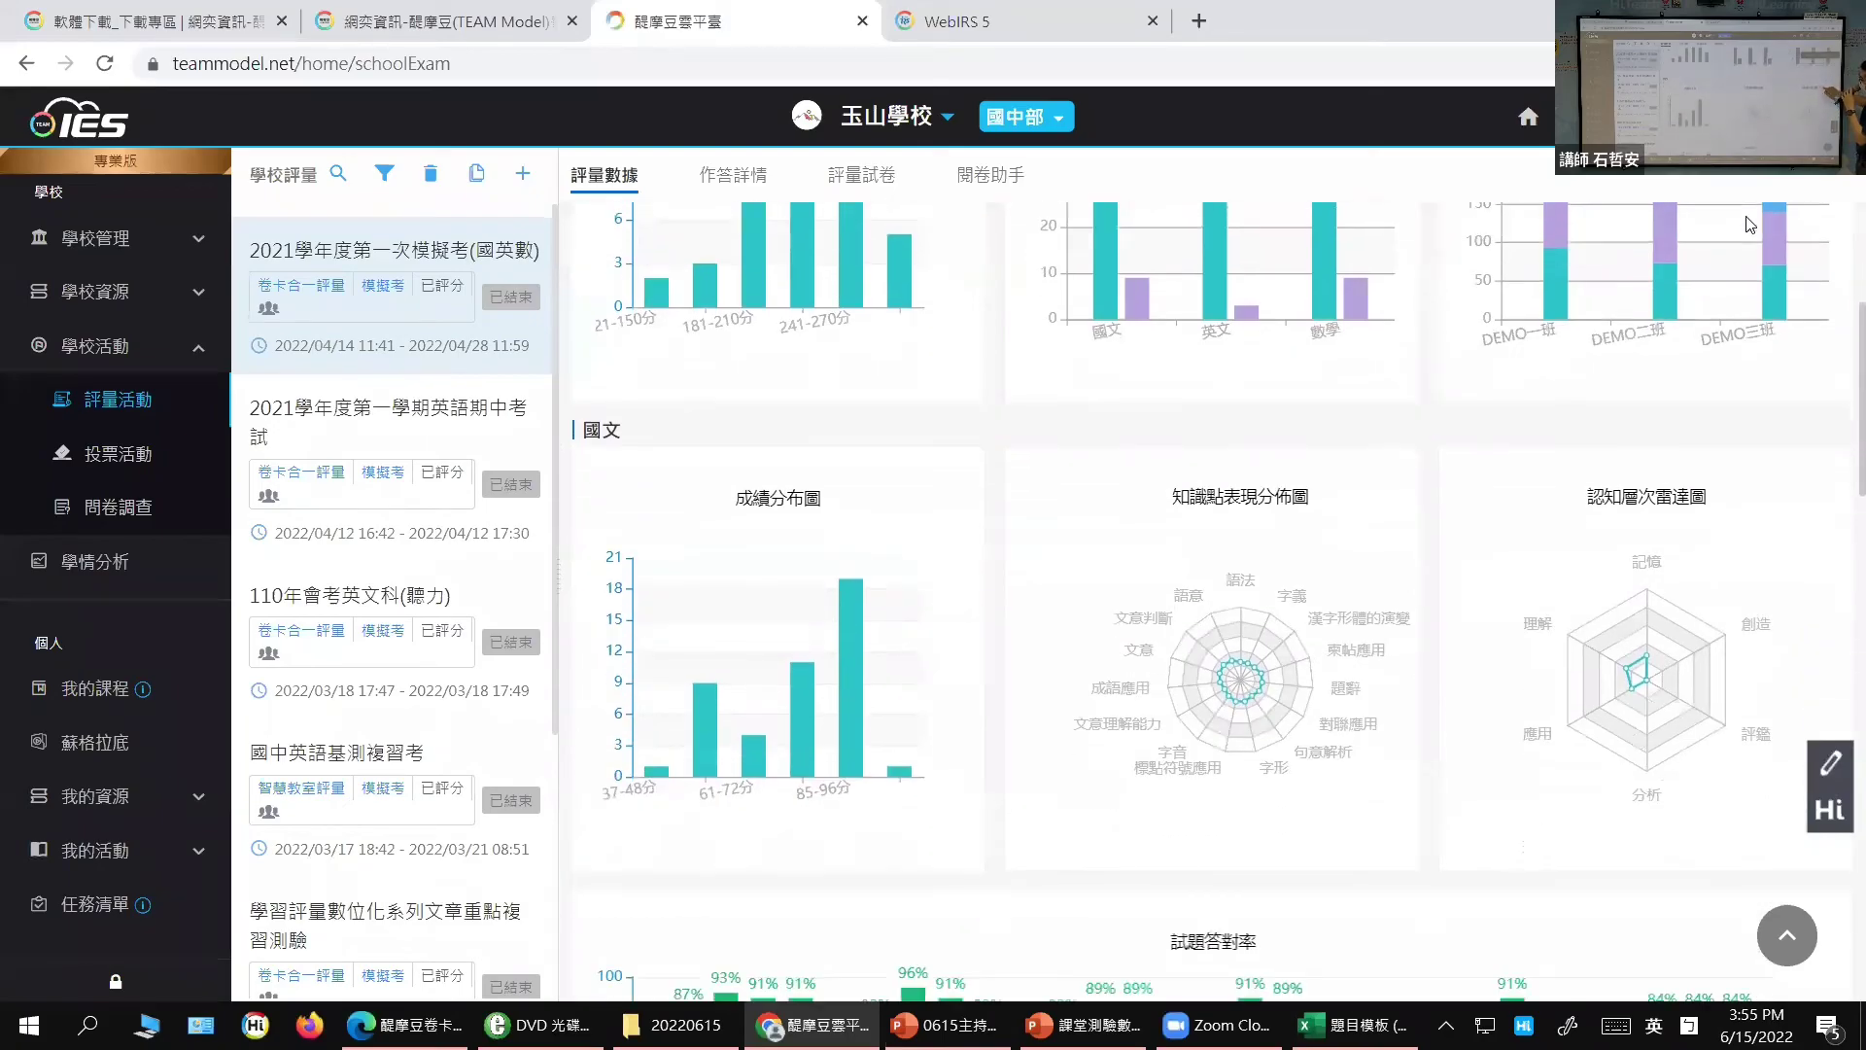
pyautogui.scroll(3, 1750, 225)
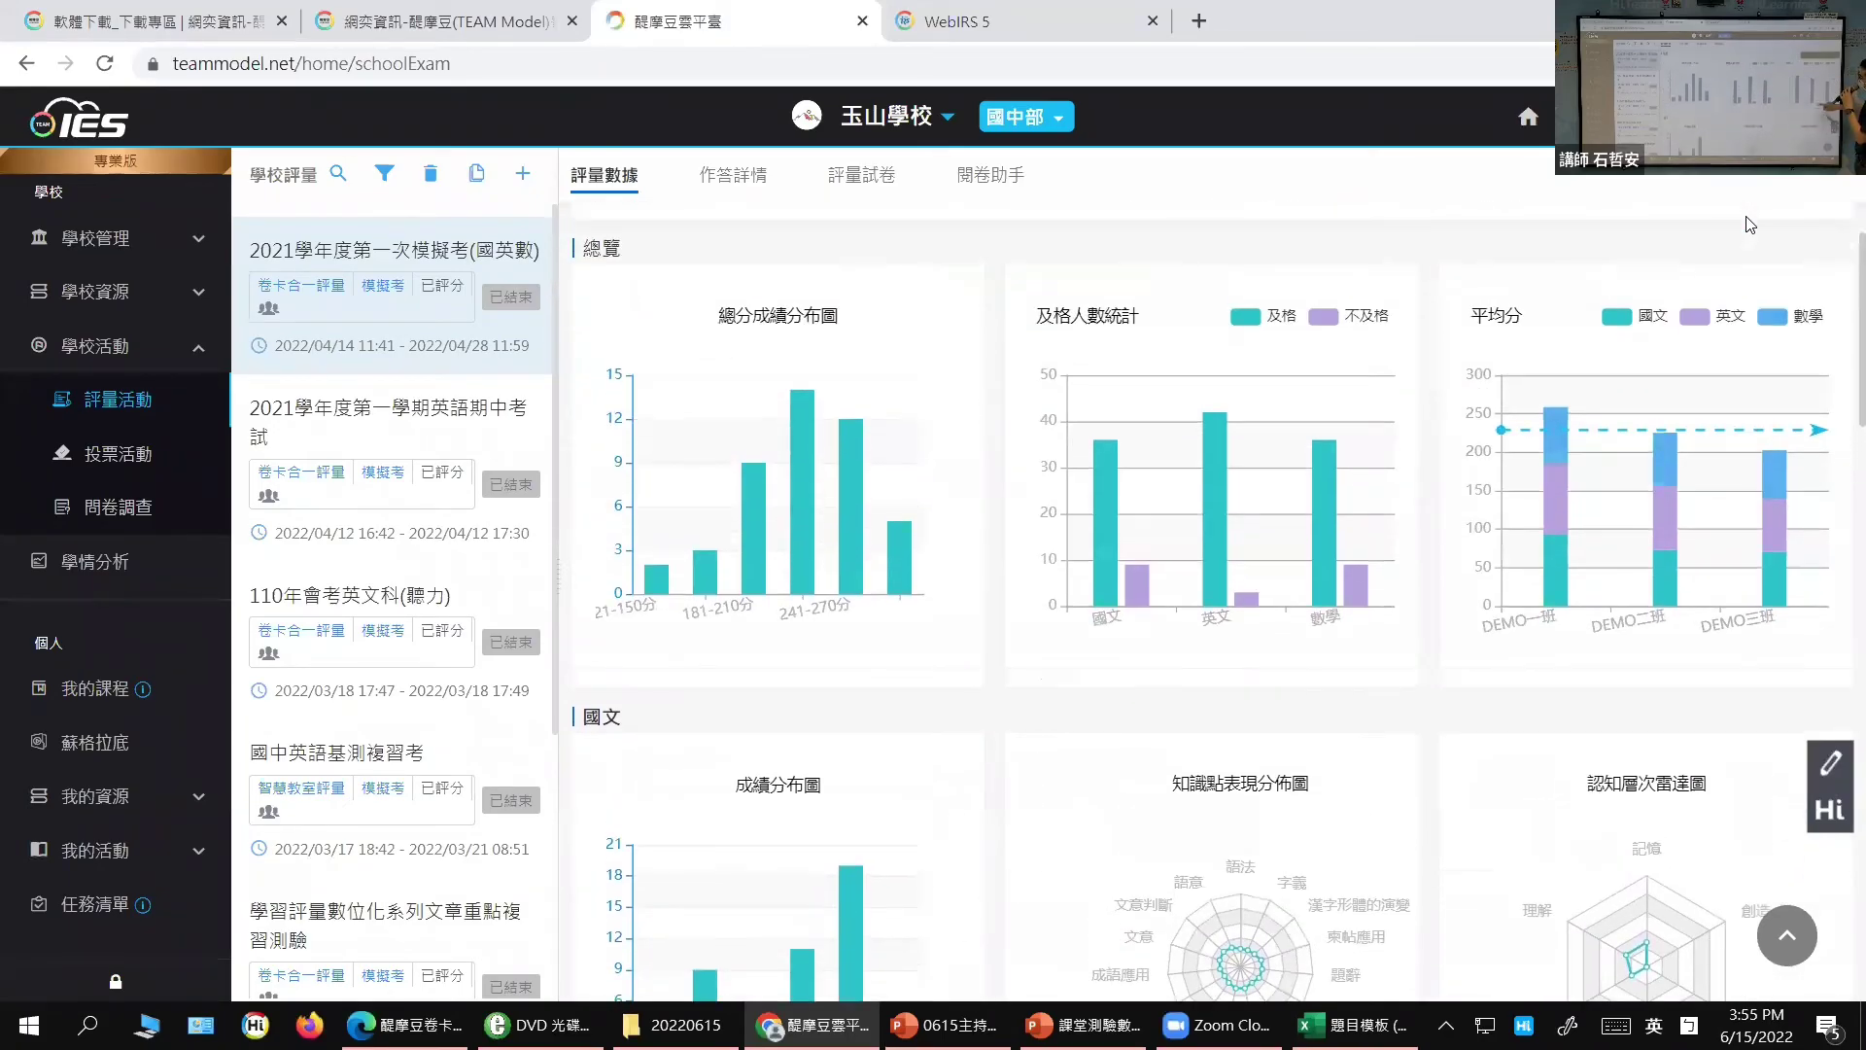
pyautogui.scroll(1, 1750, 224)
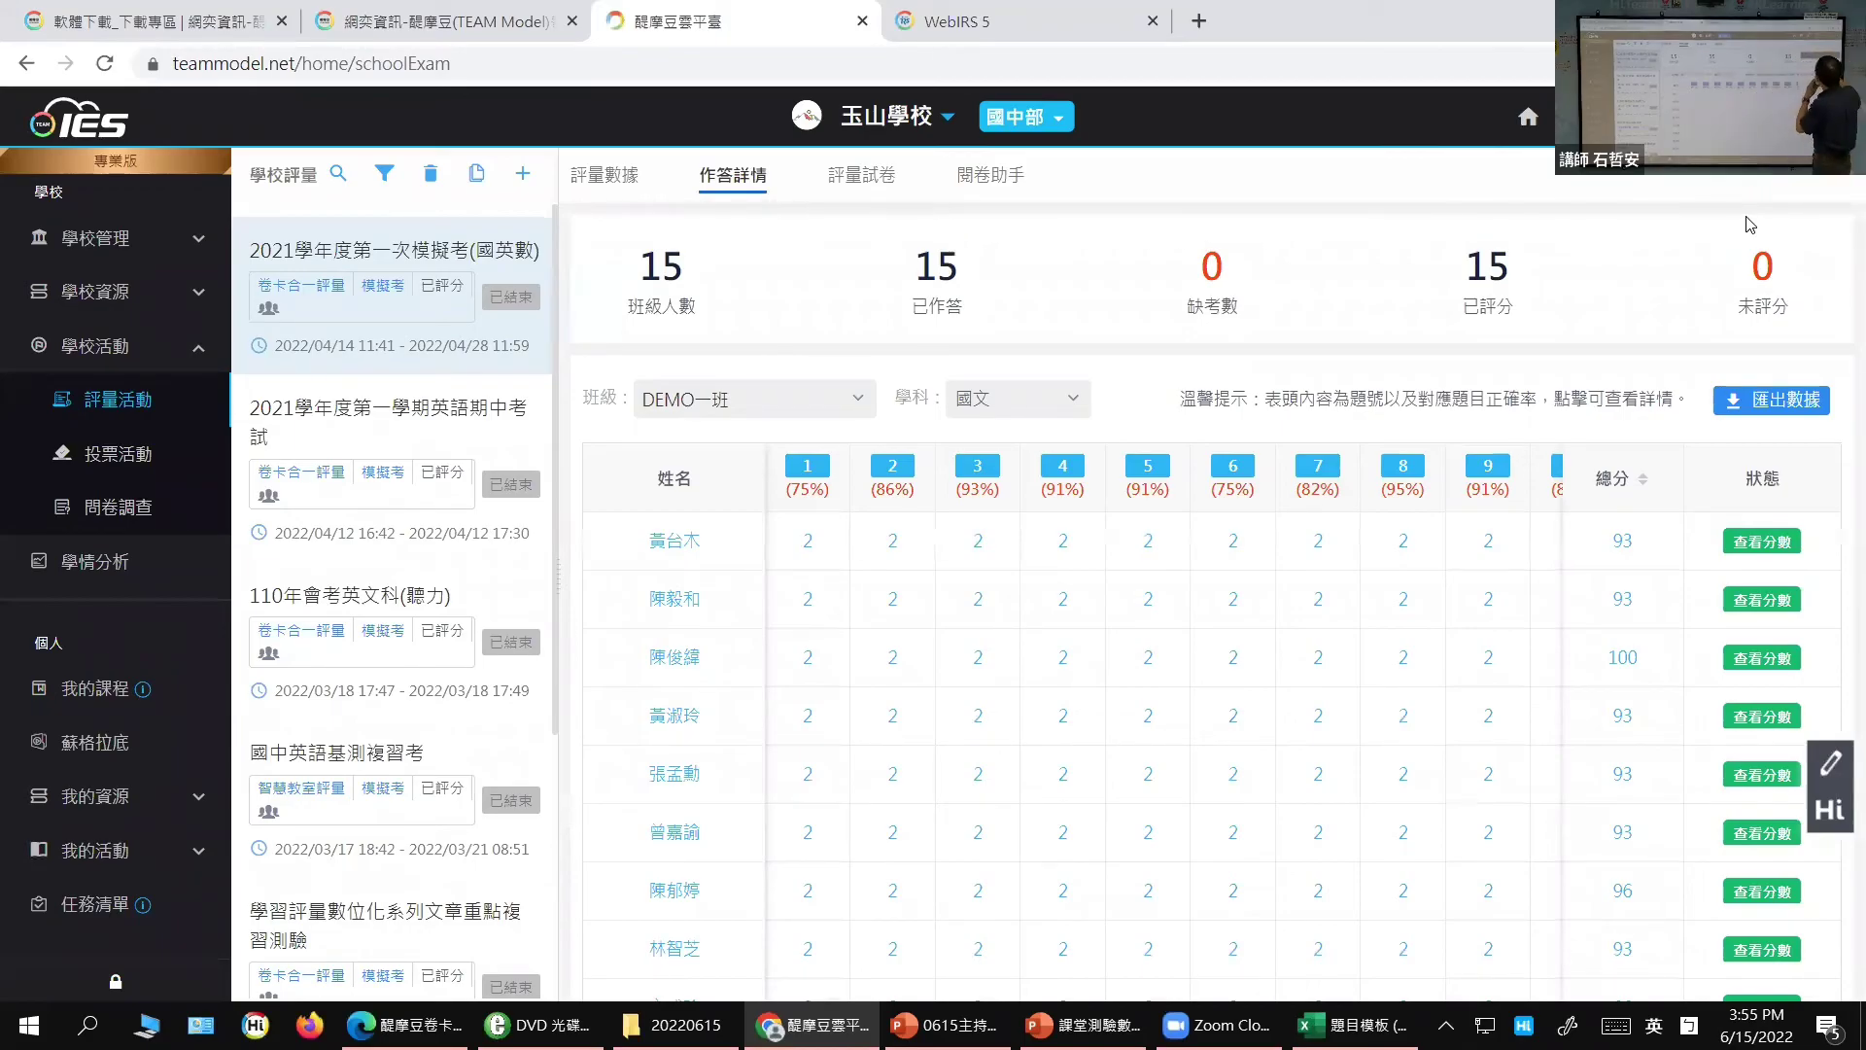
pyautogui.click(1809, 117)
pyautogui.click(1665, 336)
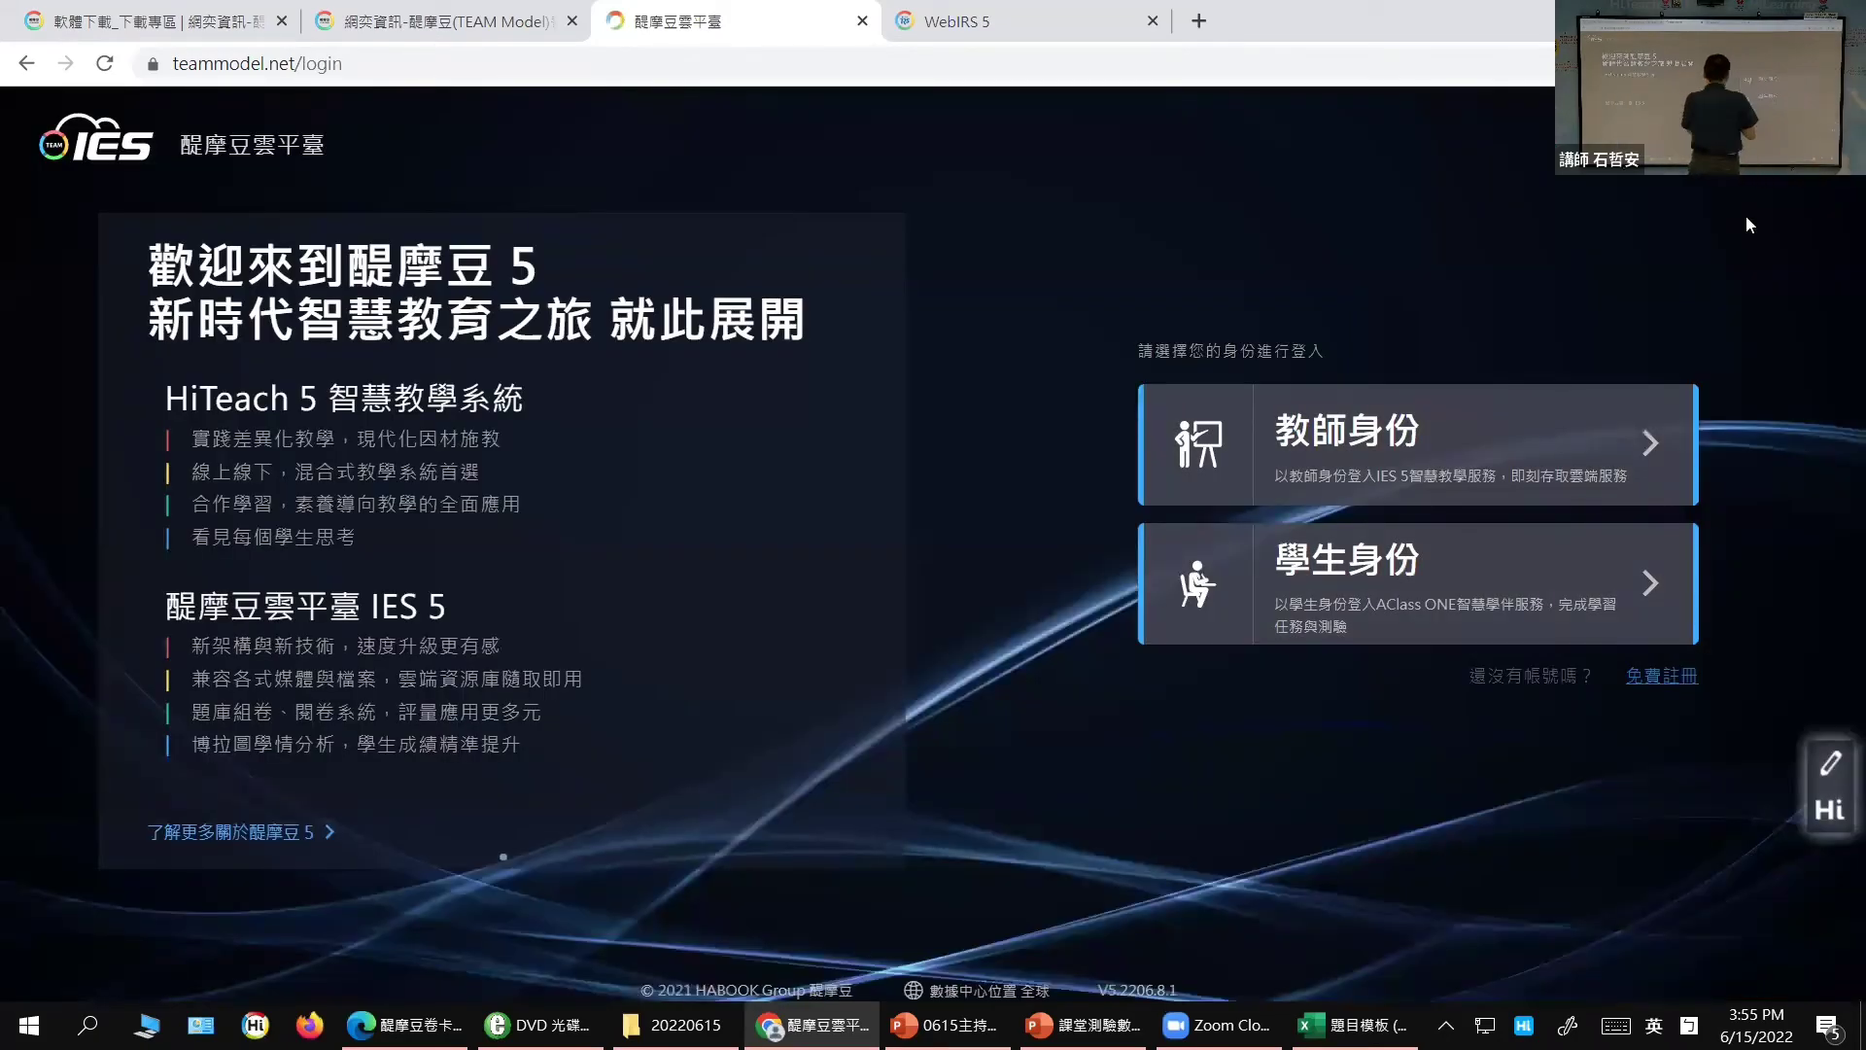
# Go to the HABOOK website tab and open the 學生AClass ONE 5 student login page.
pyautogui.hotkey('ctrl', 'shift', 'Tab')
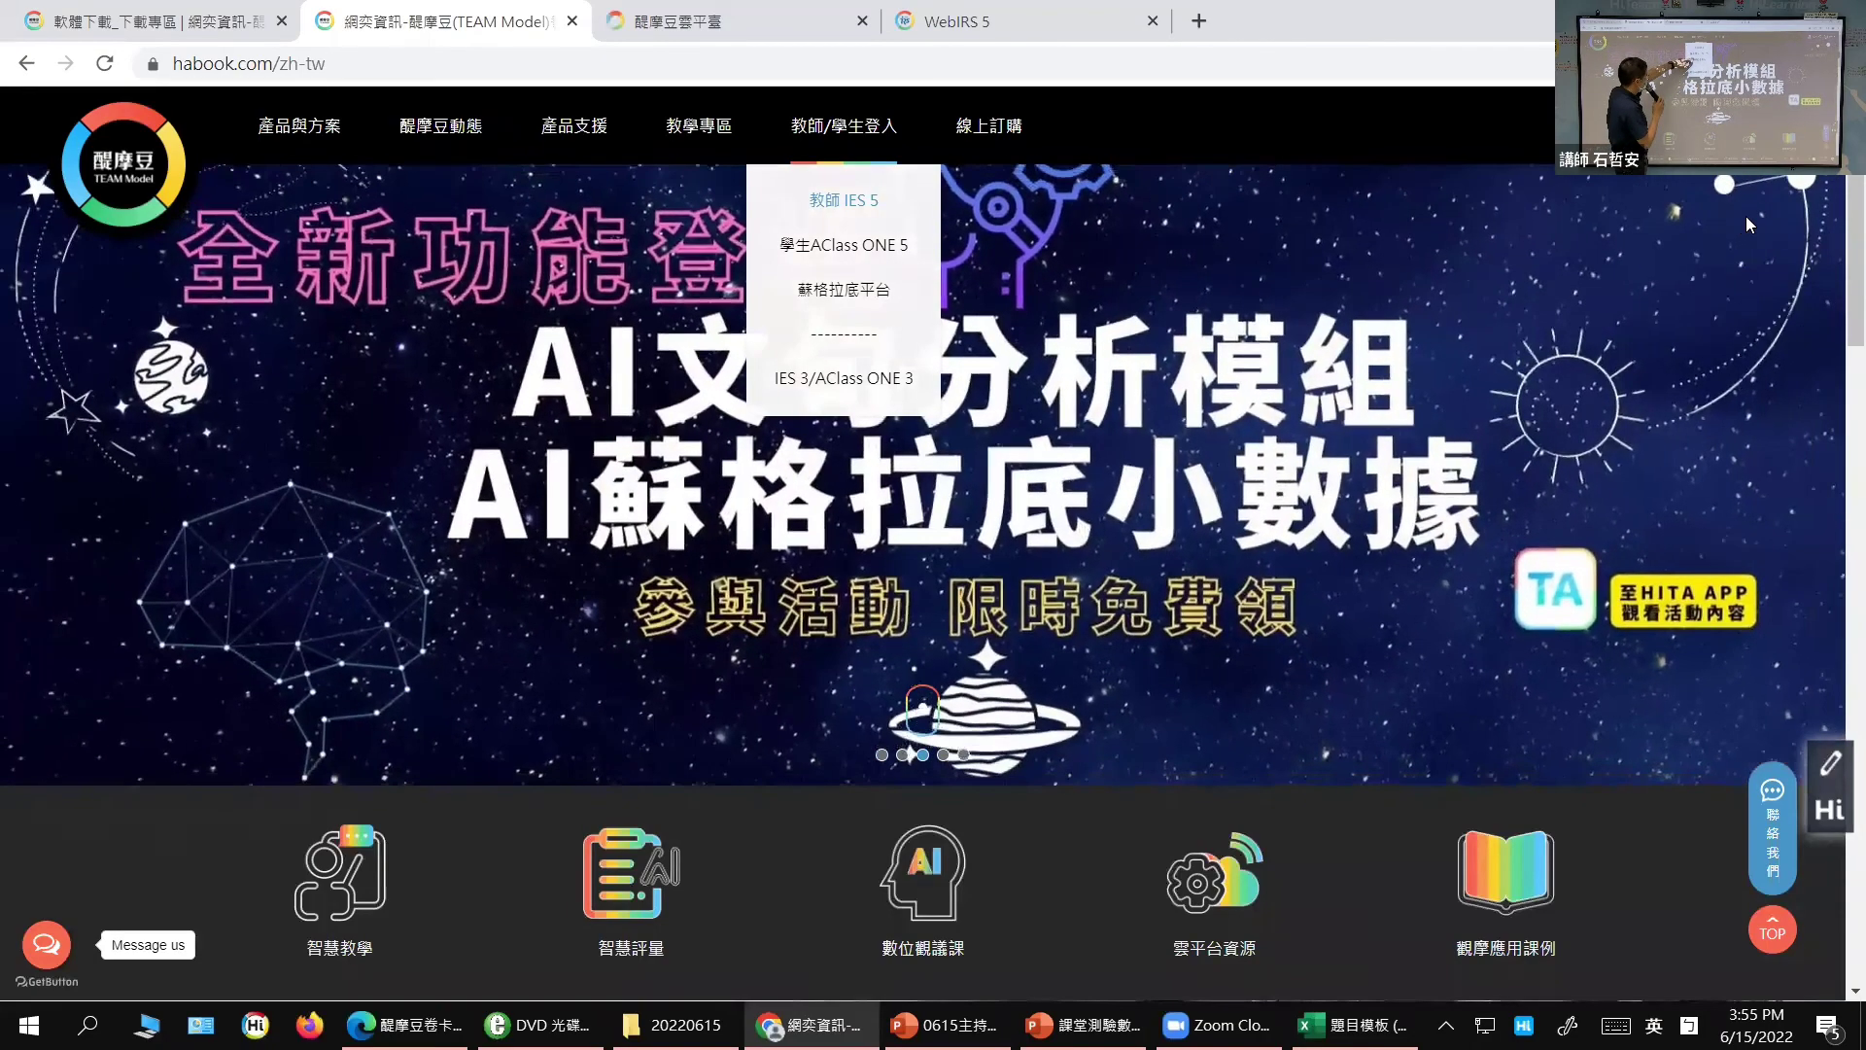
pyautogui.click(843, 245)
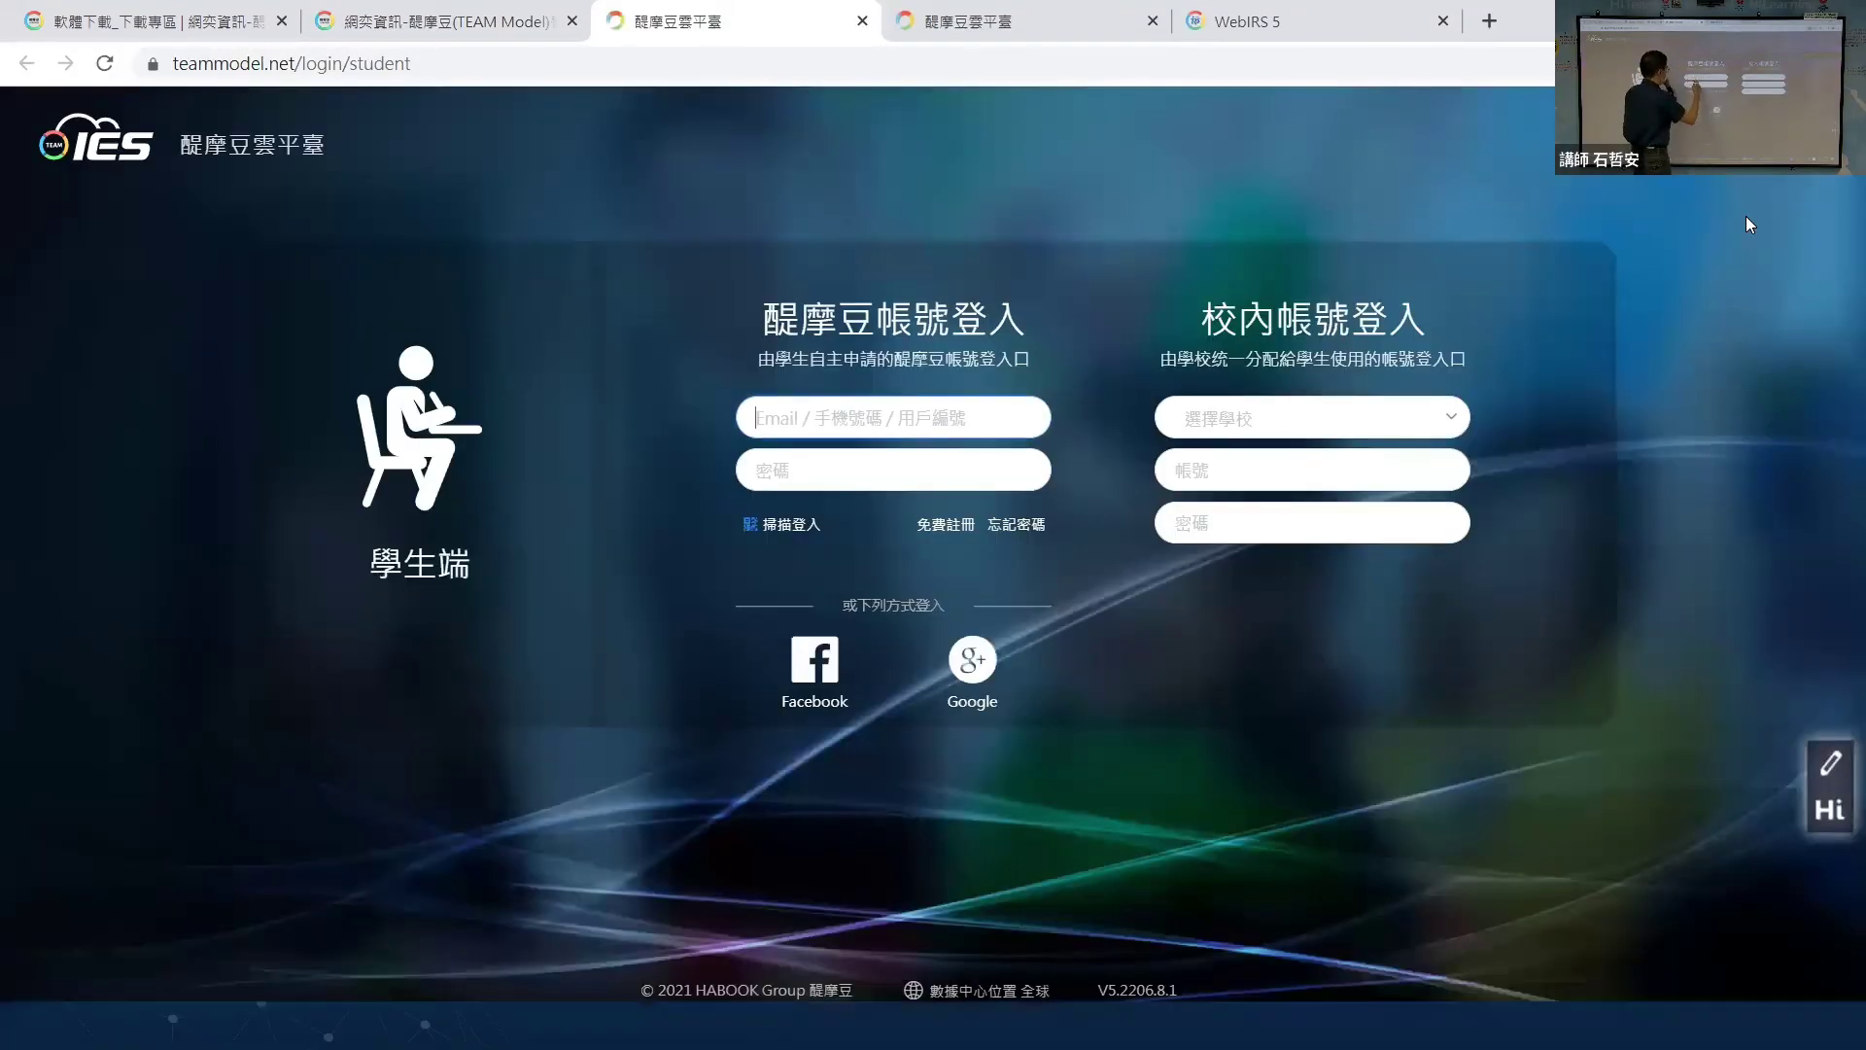
# Sign in as the student using the account's phone number and password.
pyautogui.click(892, 417)
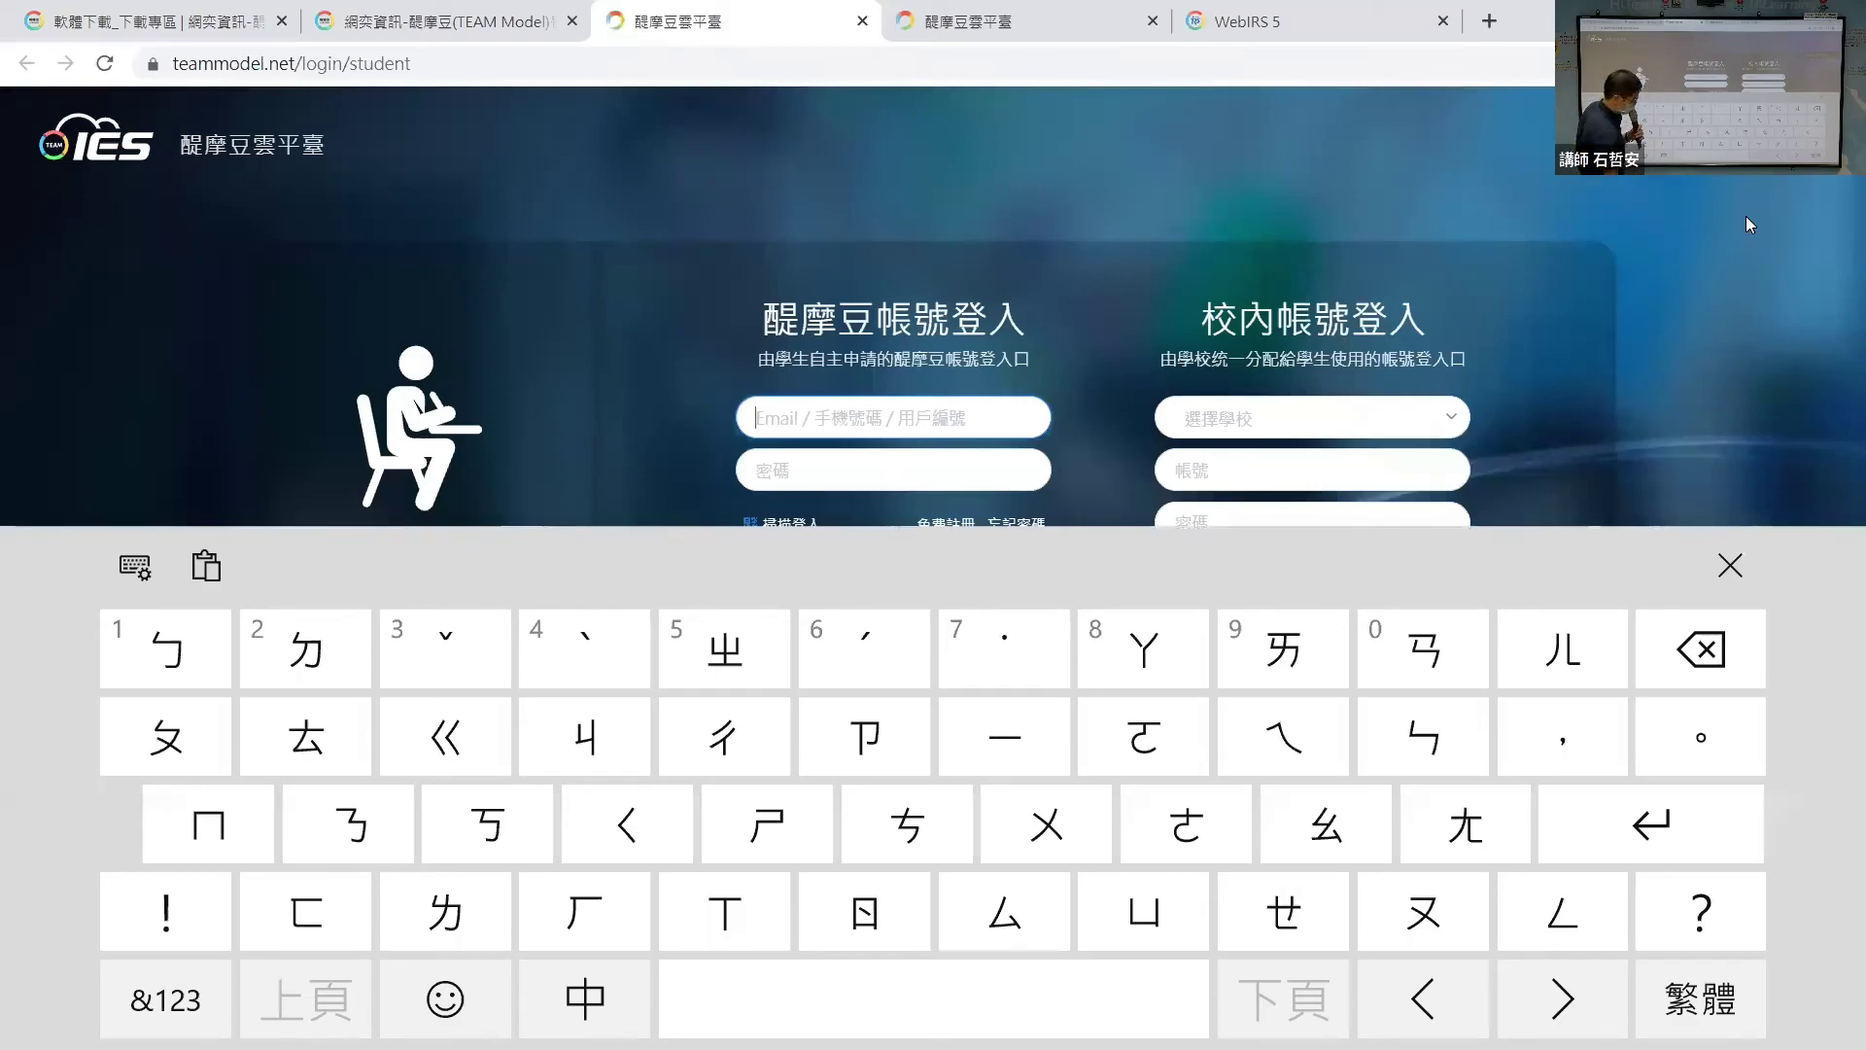
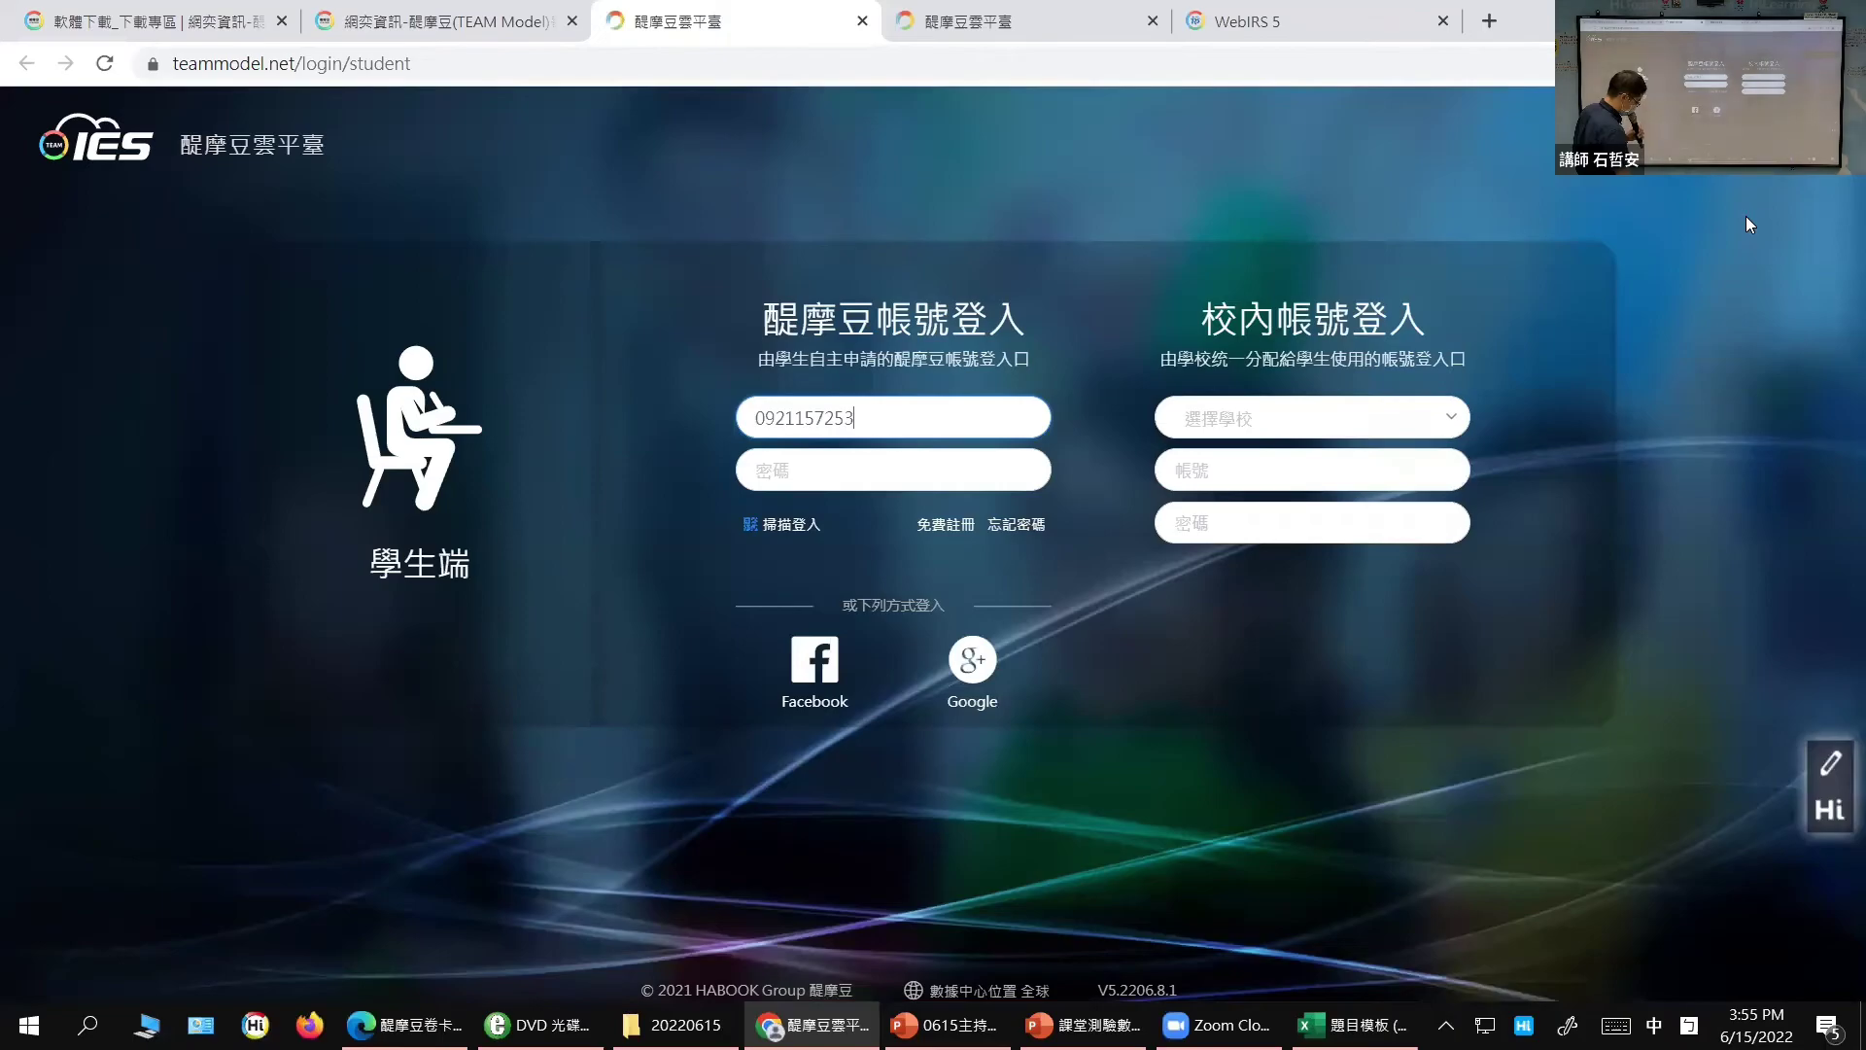
pyautogui.press('Tab')
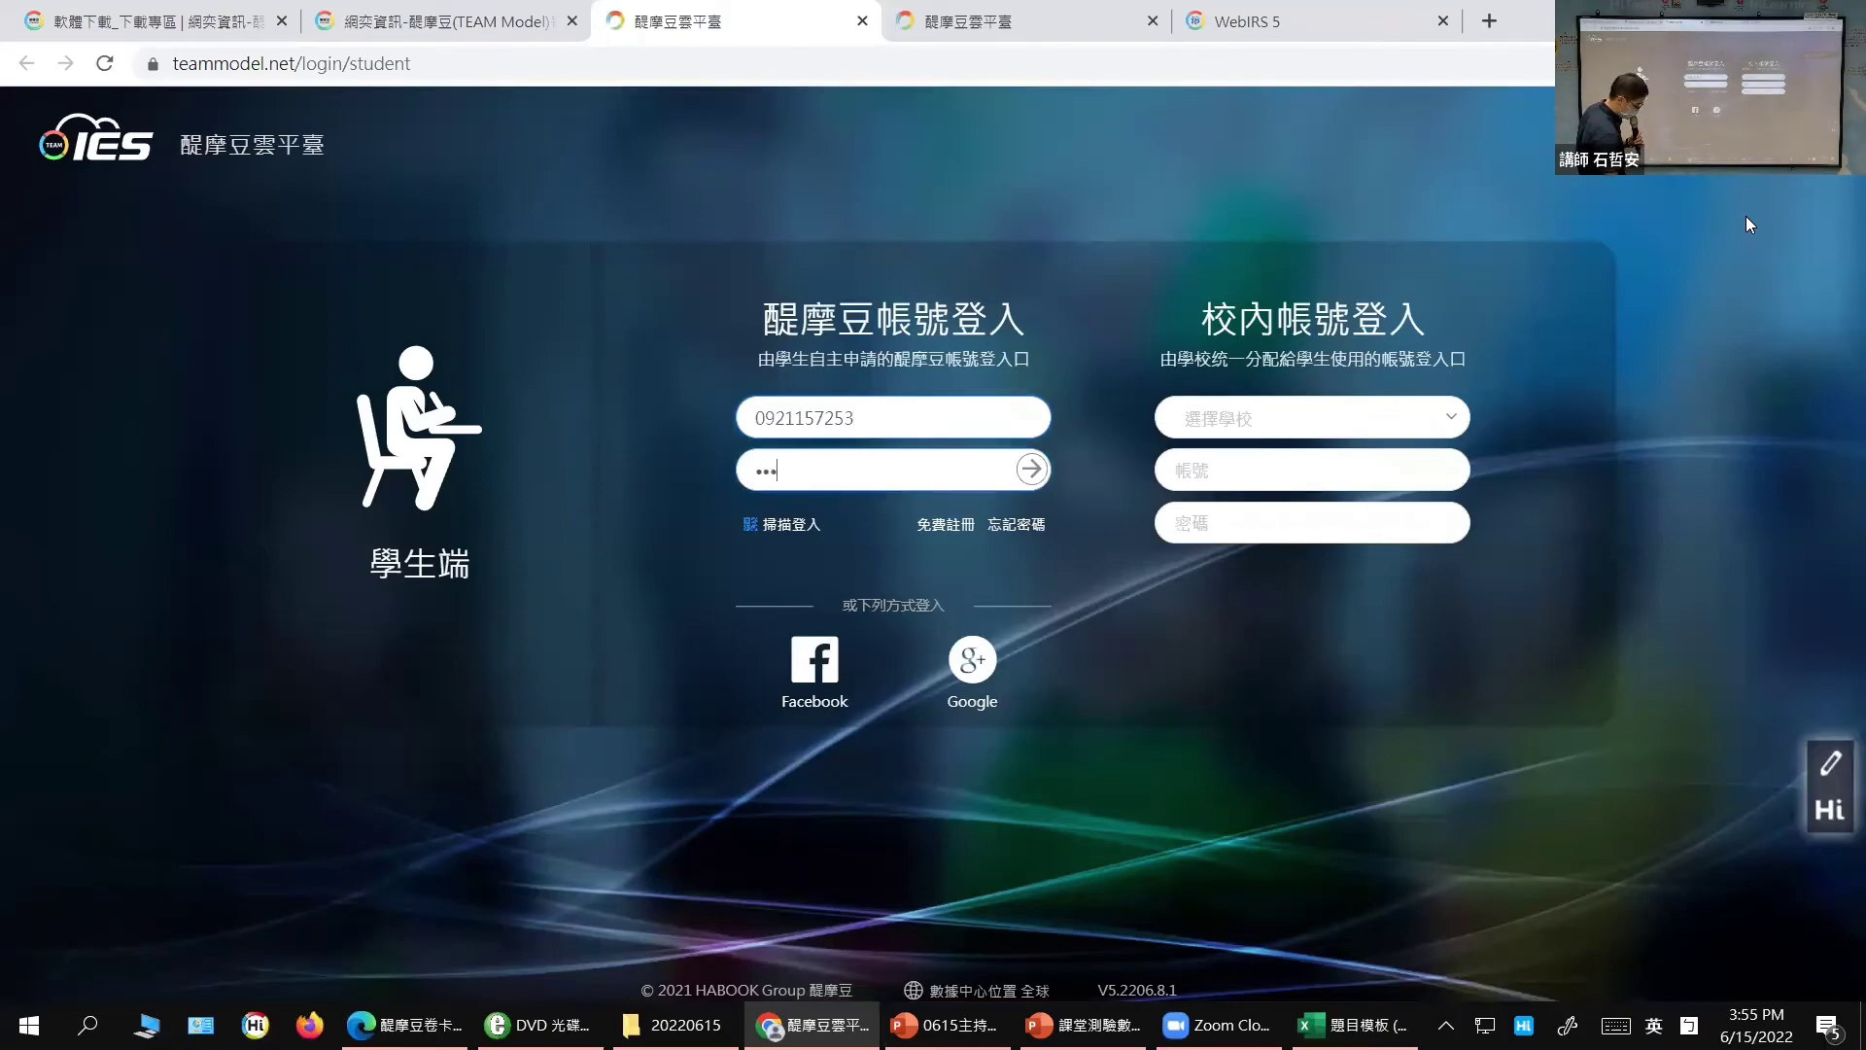
pyautogui.press('Return')
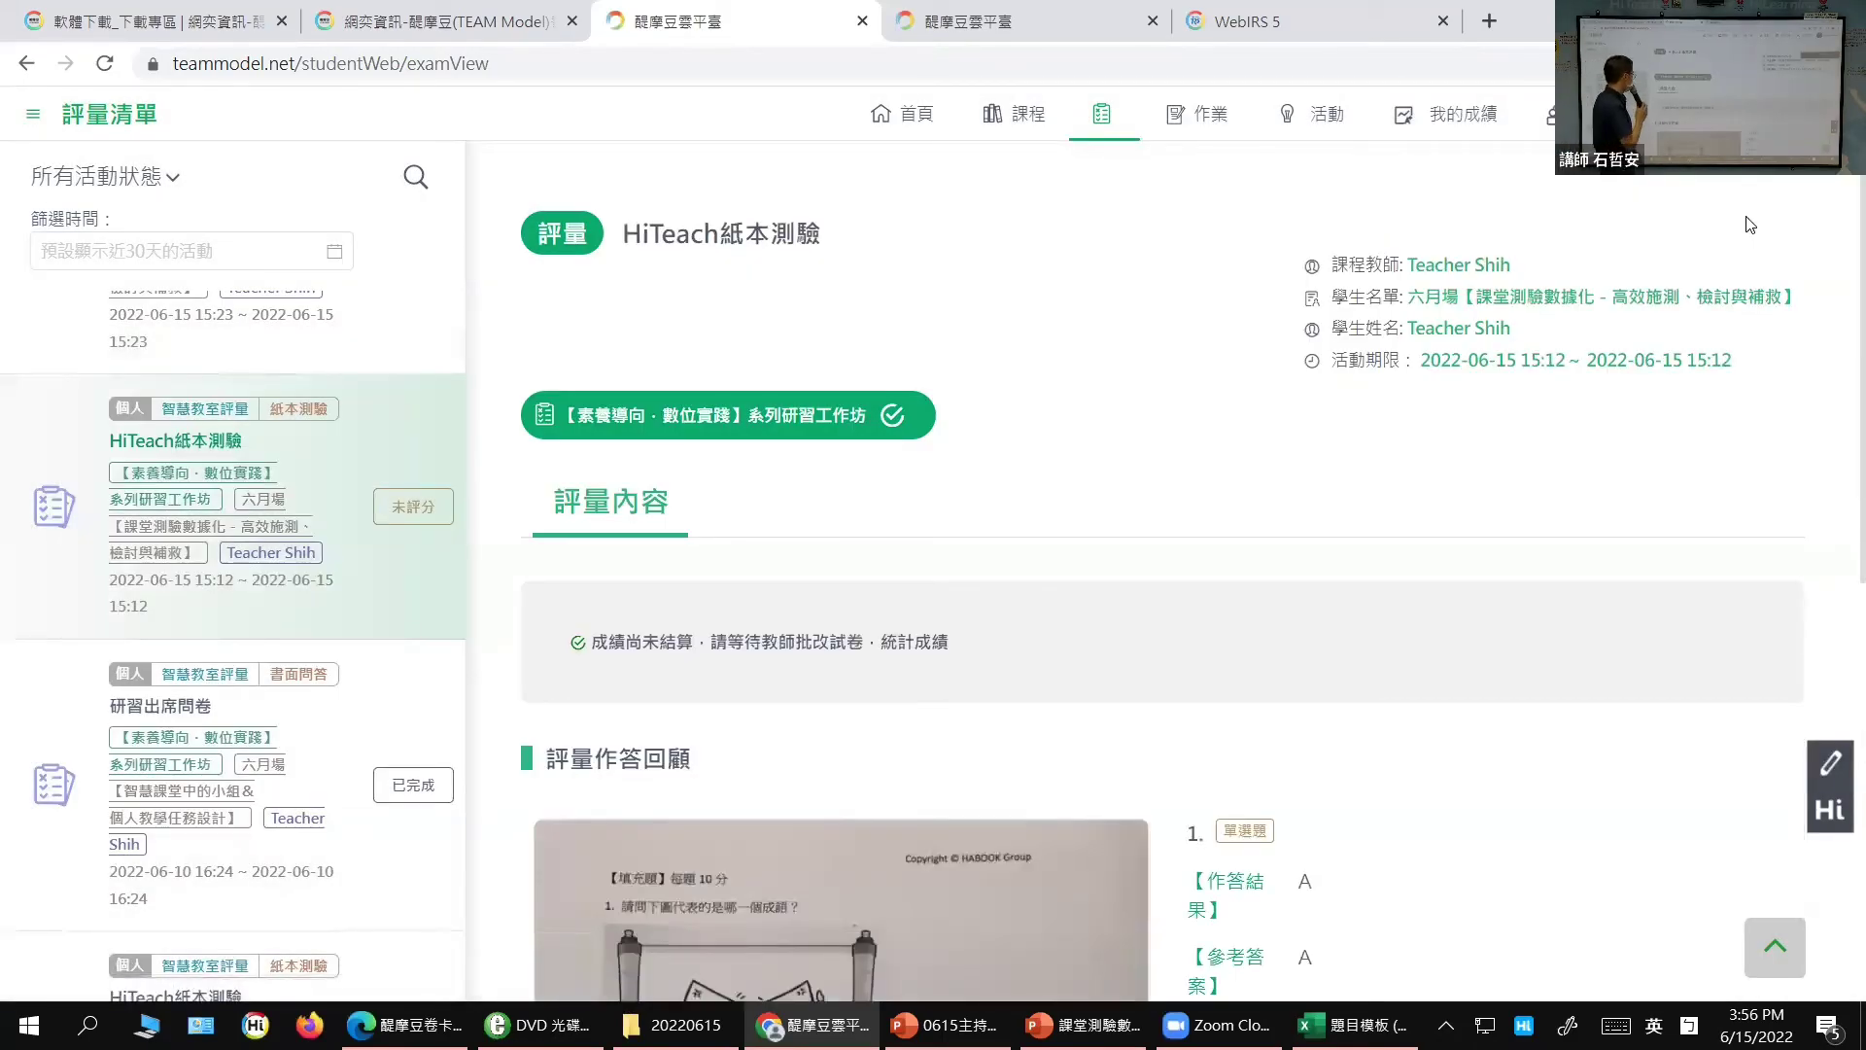
# Look over the still-ungraded HiTeach紙本測驗 answer sheet, then close the examView results tab.
pyautogui.scroll(-5, 1750, 225)
pyautogui.scroll(-2, 1749, 224)
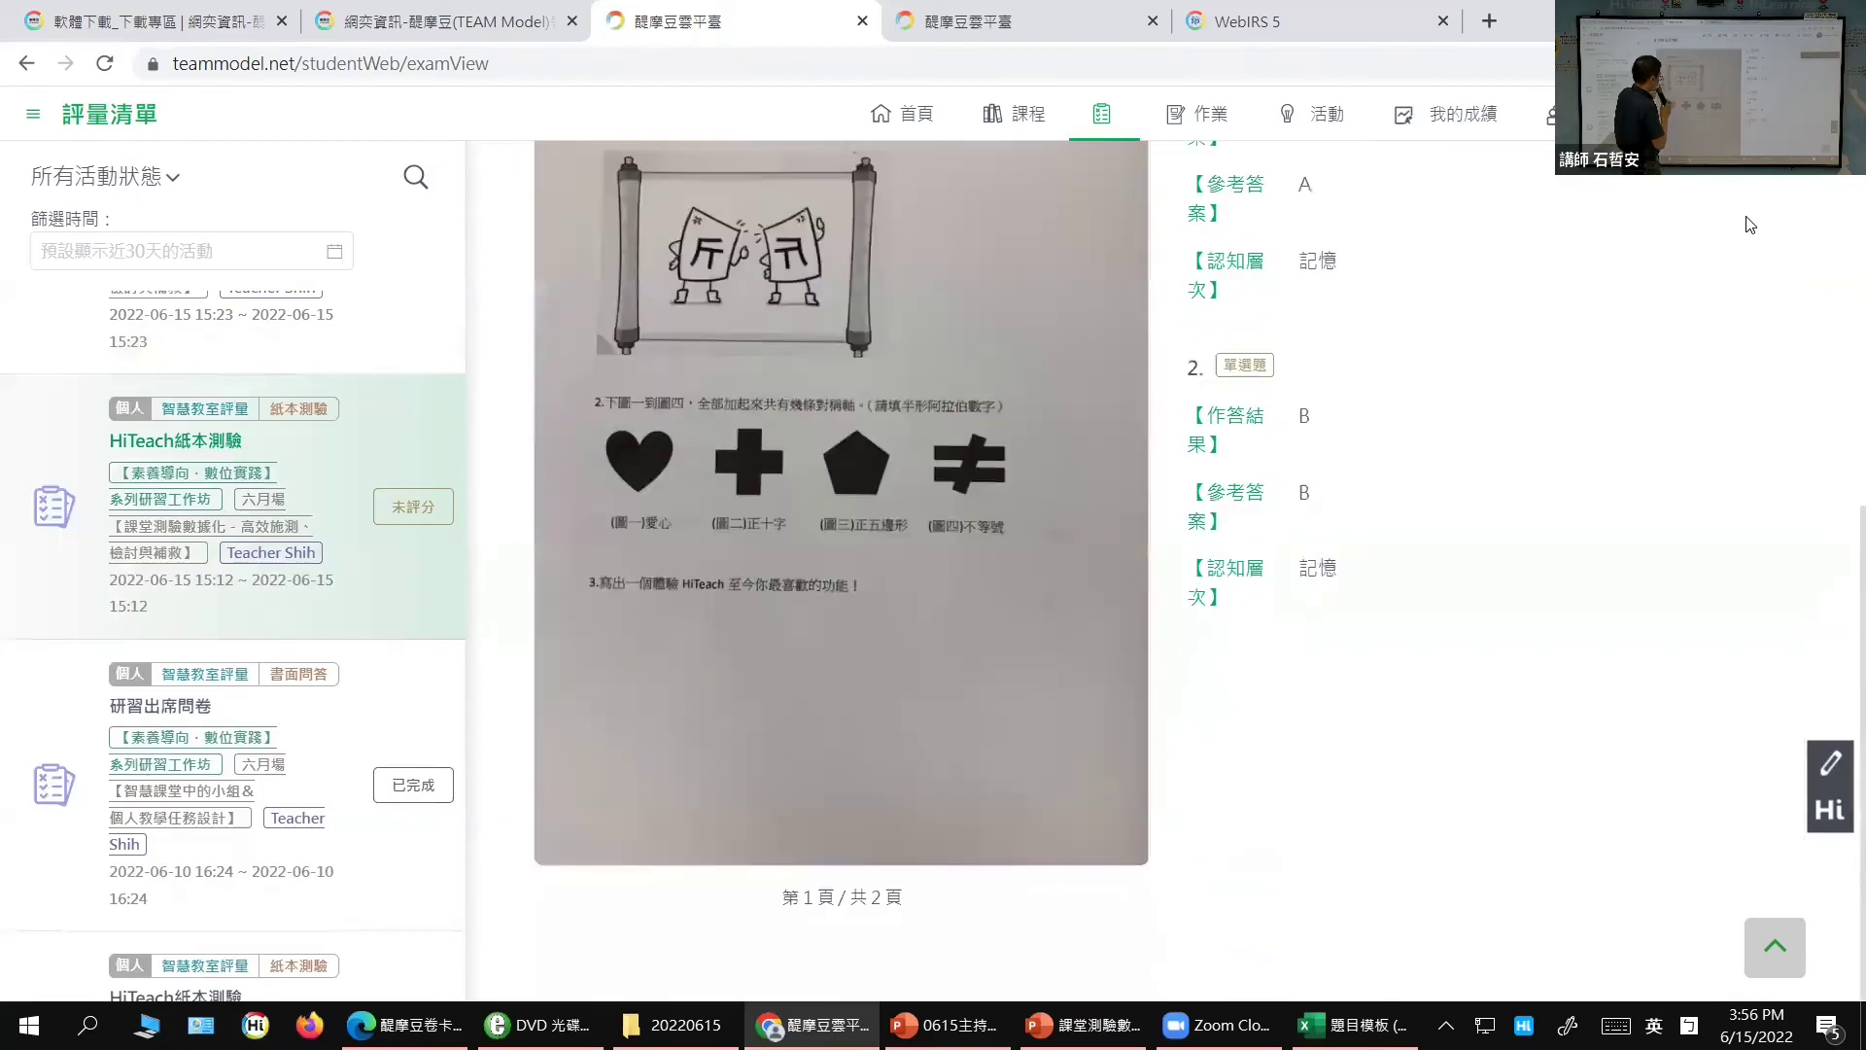
pyautogui.scroll(7, 1750, 224)
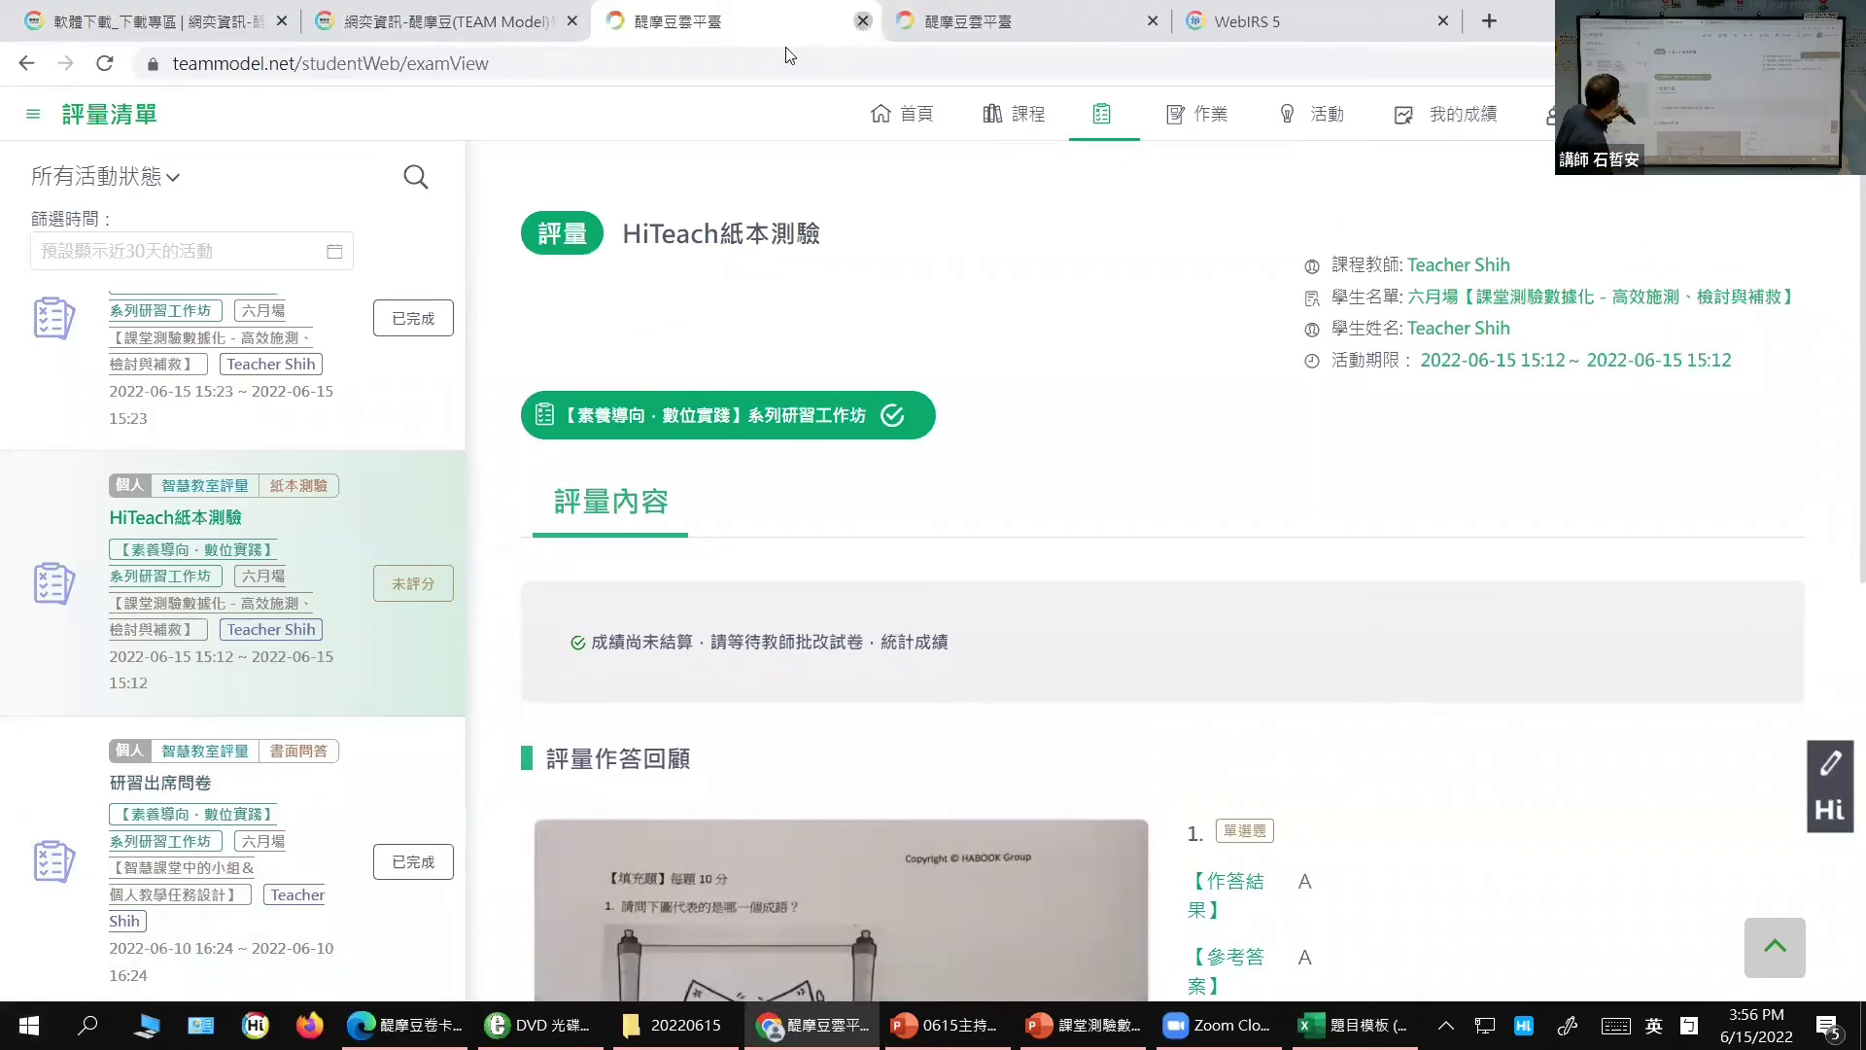
pyautogui.click(862, 21)
# Close the results tab and sign back in with the teacher's phone number and password.
pyautogui.click(738, 20)
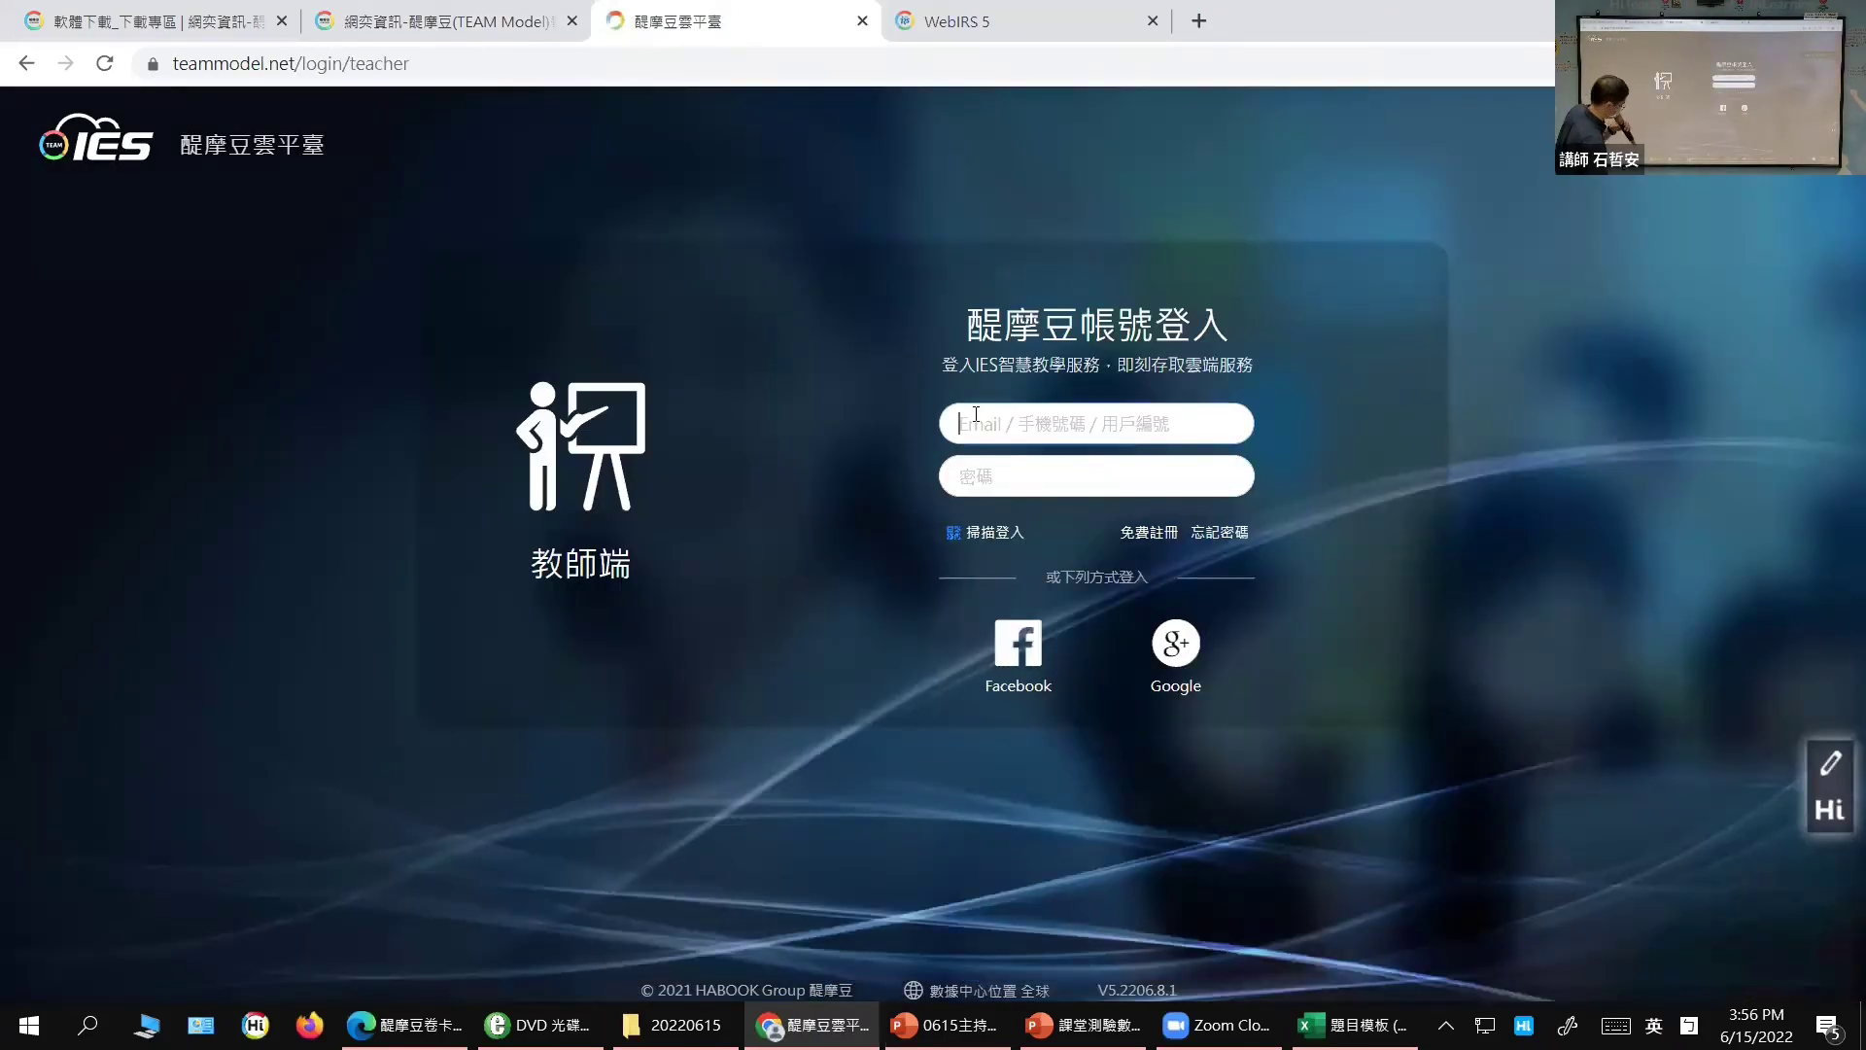
pyautogui.click(976, 414)
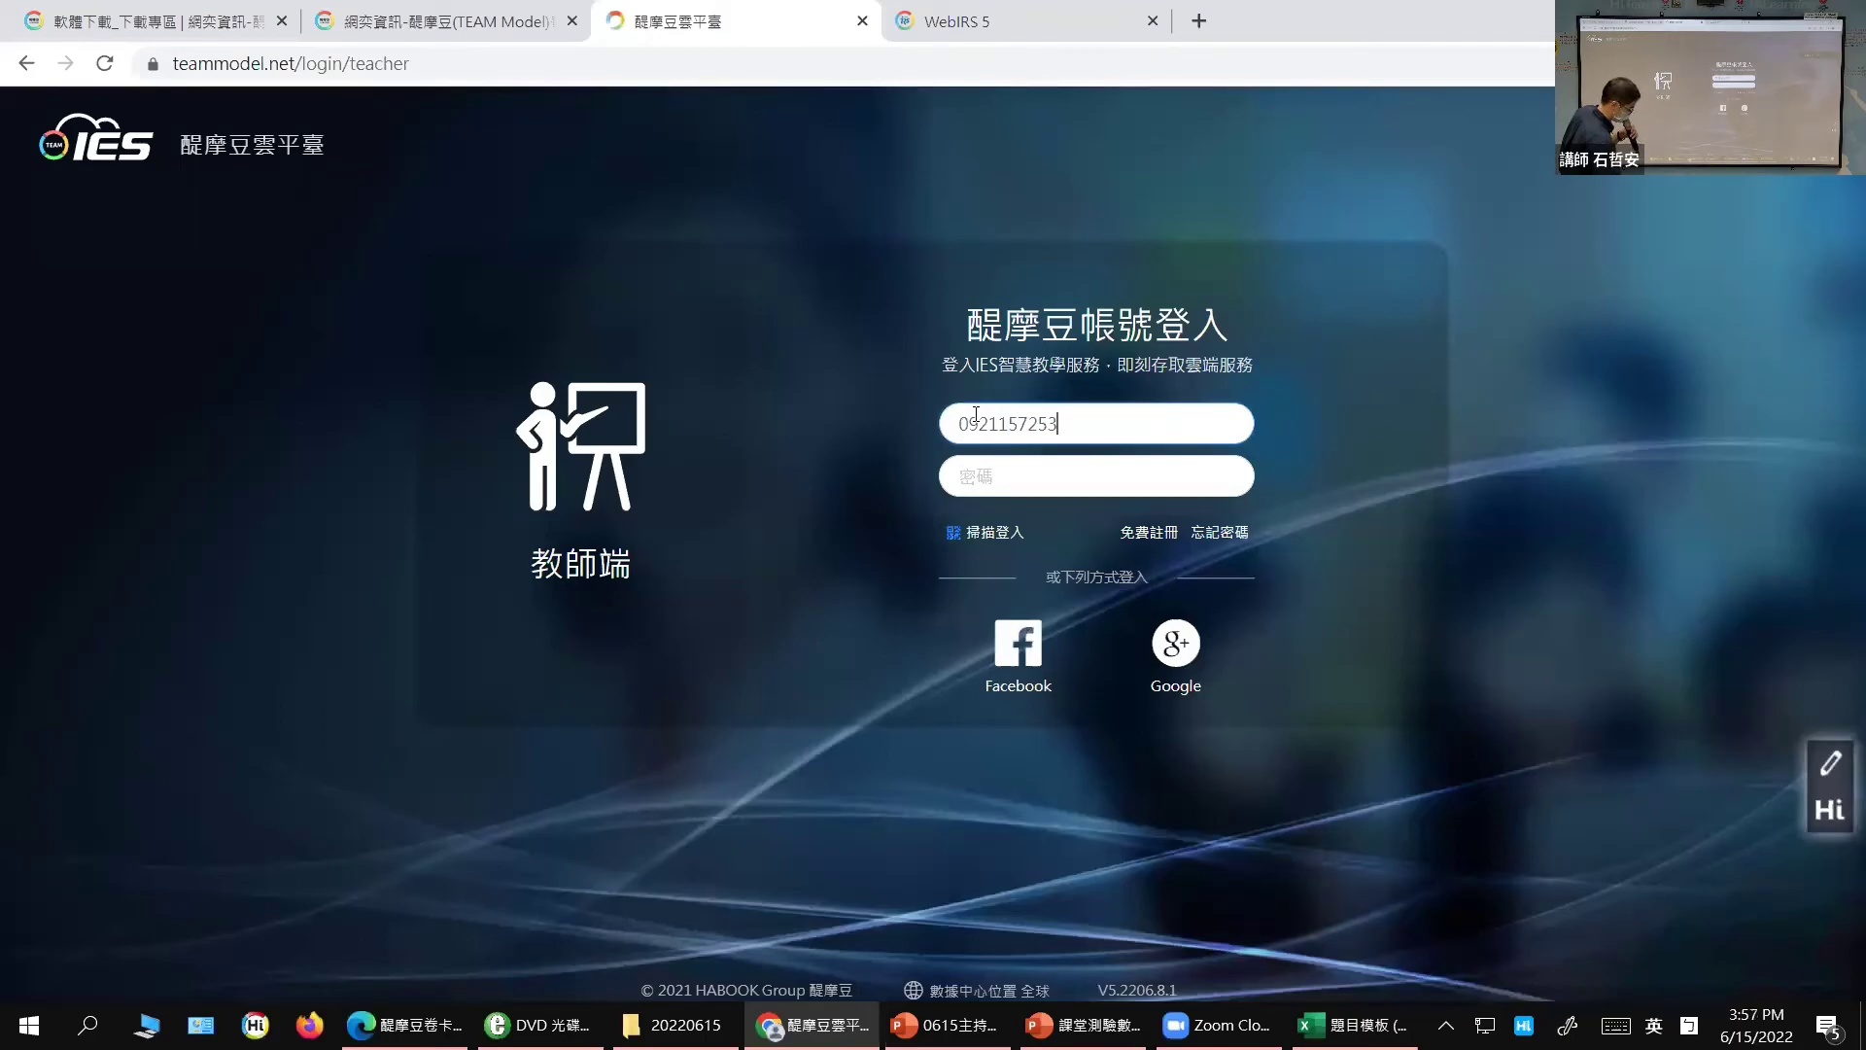
pyautogui.press('Tab')
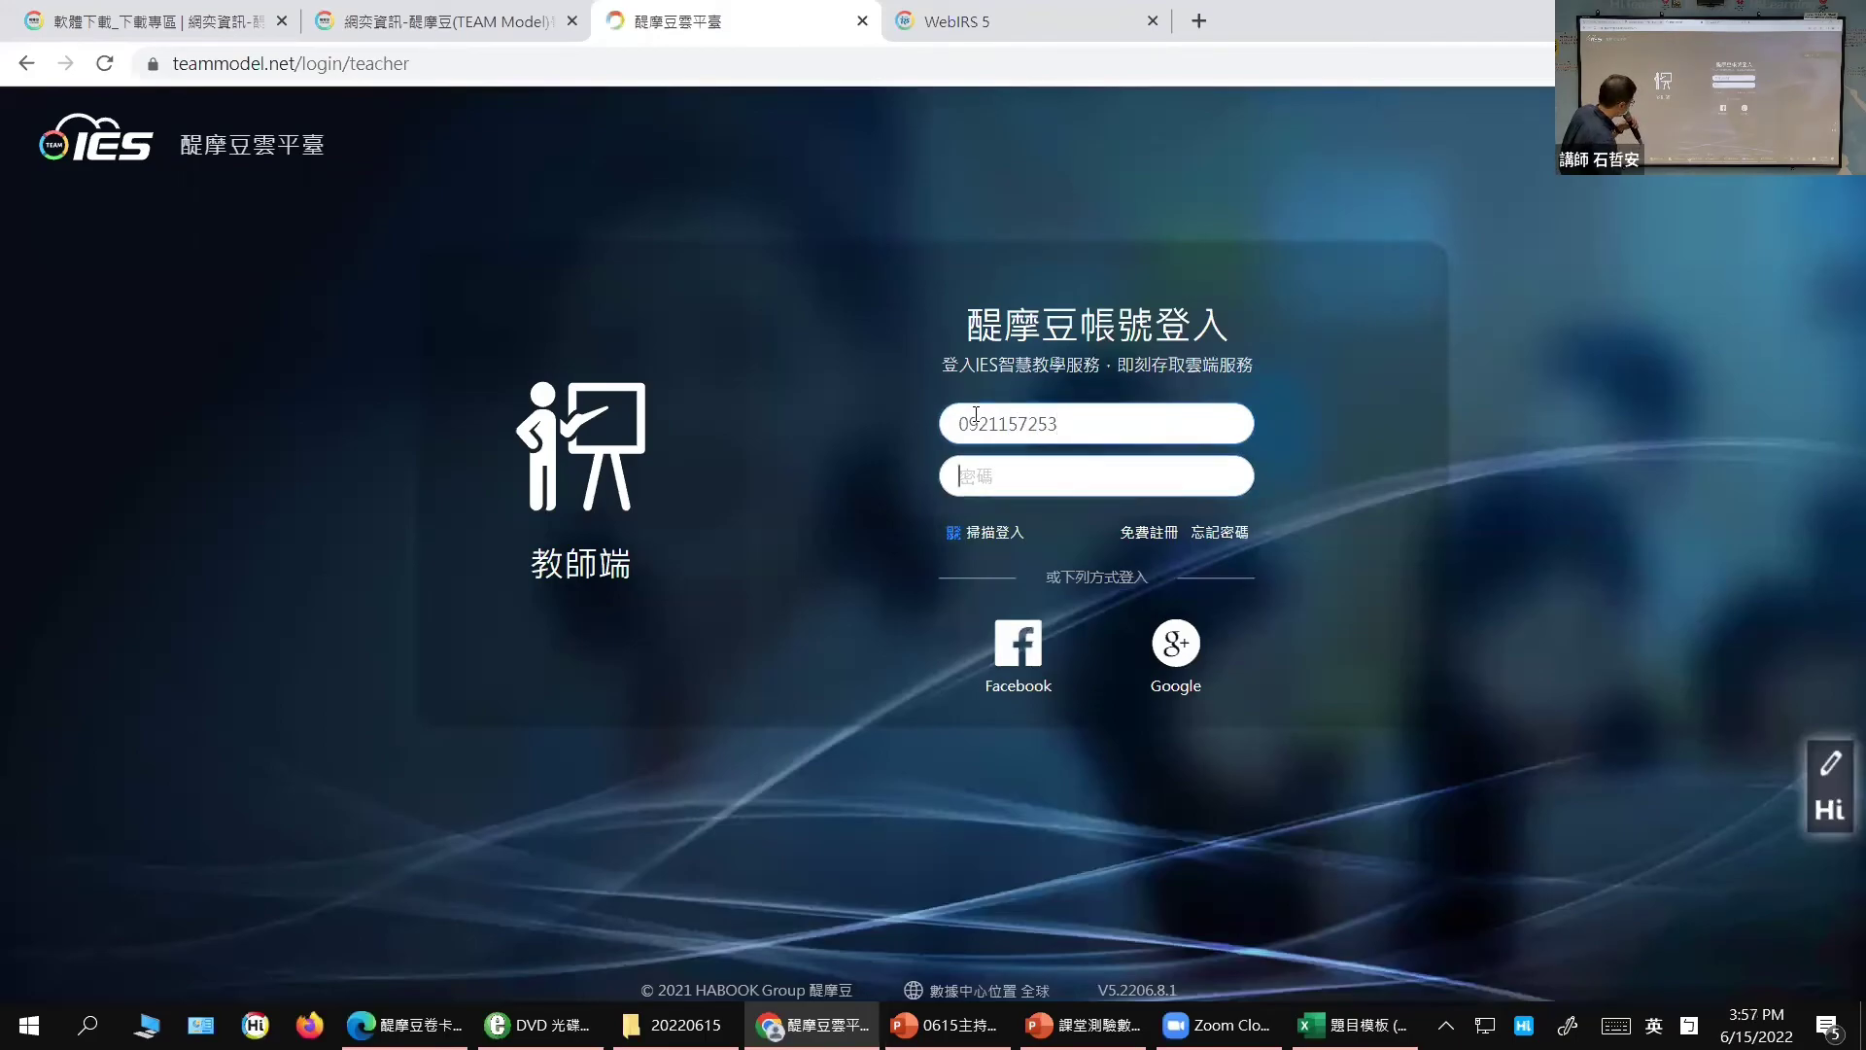
pyautogui.write('••••••')
pyautogui.press('Return')
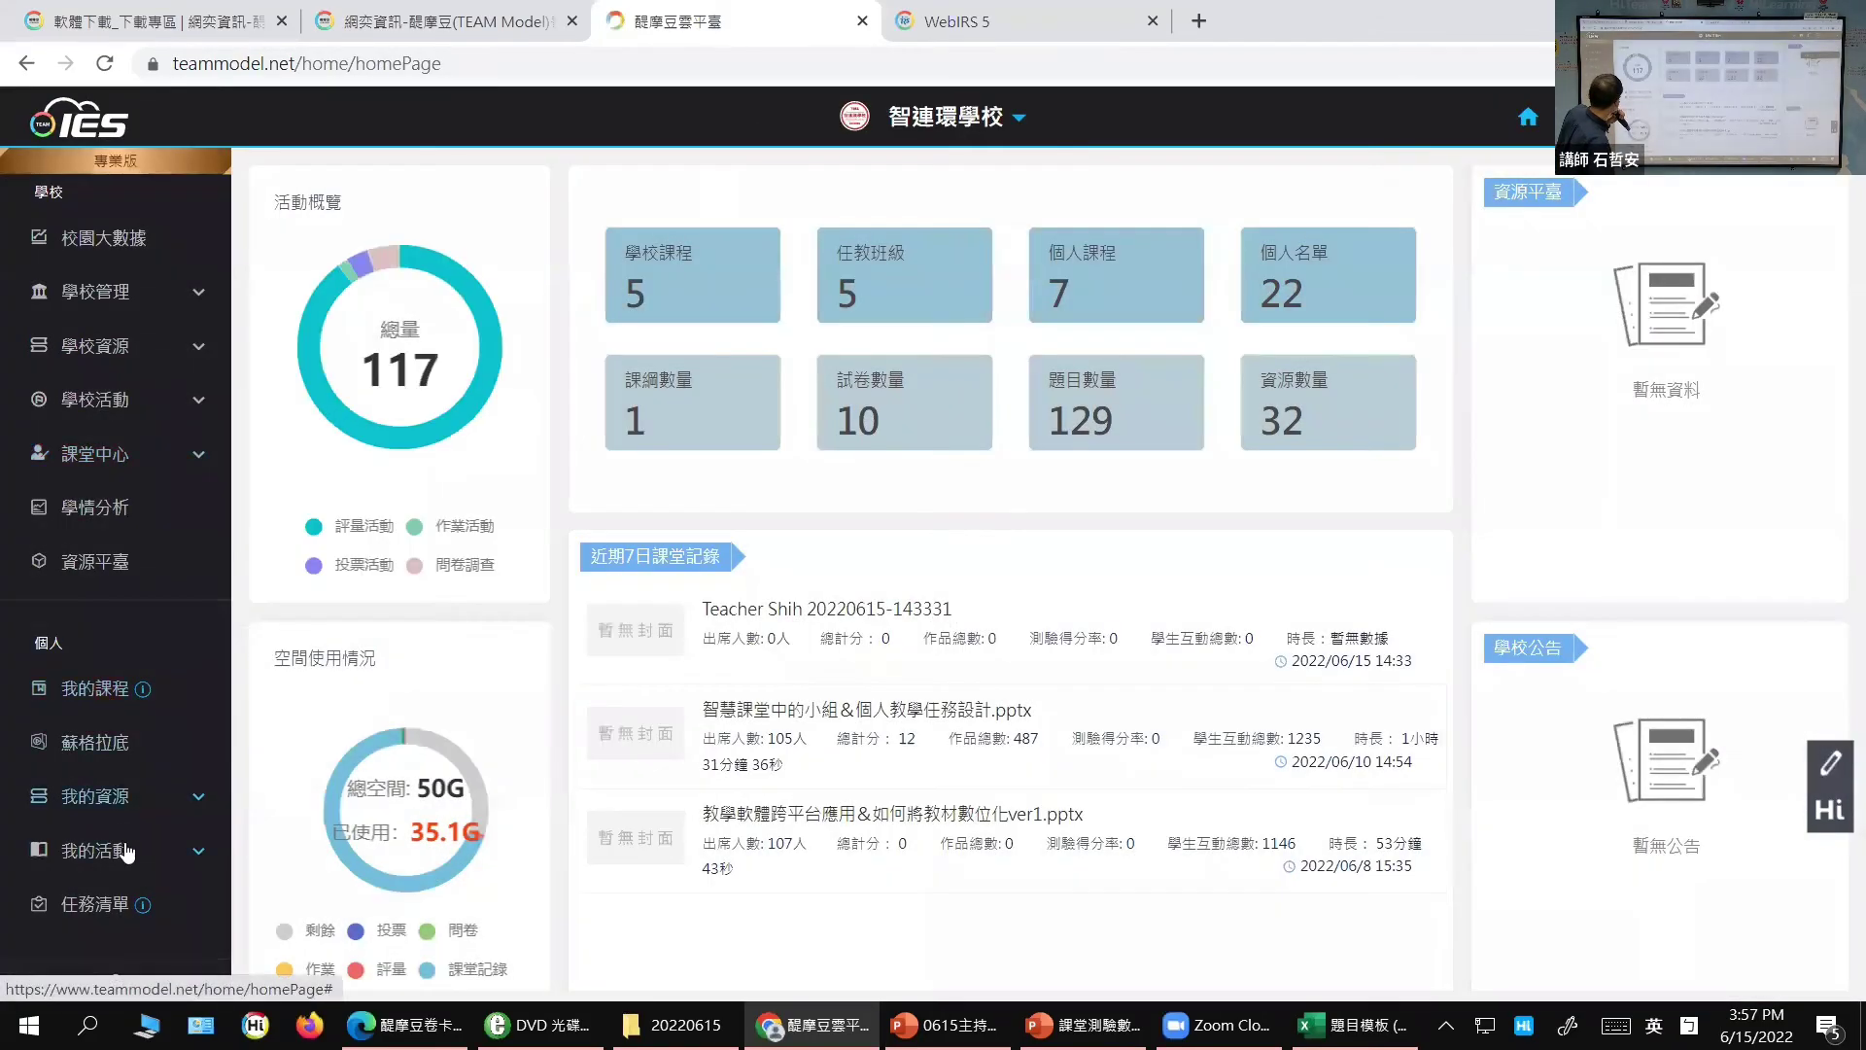
# Open 我的活動 > 個人評量 and view HiTeach紙本測驗's statistics: 154 students, 8.96 average.
pyautogui.click(126, 849)
pyautogui.click(144, 906)
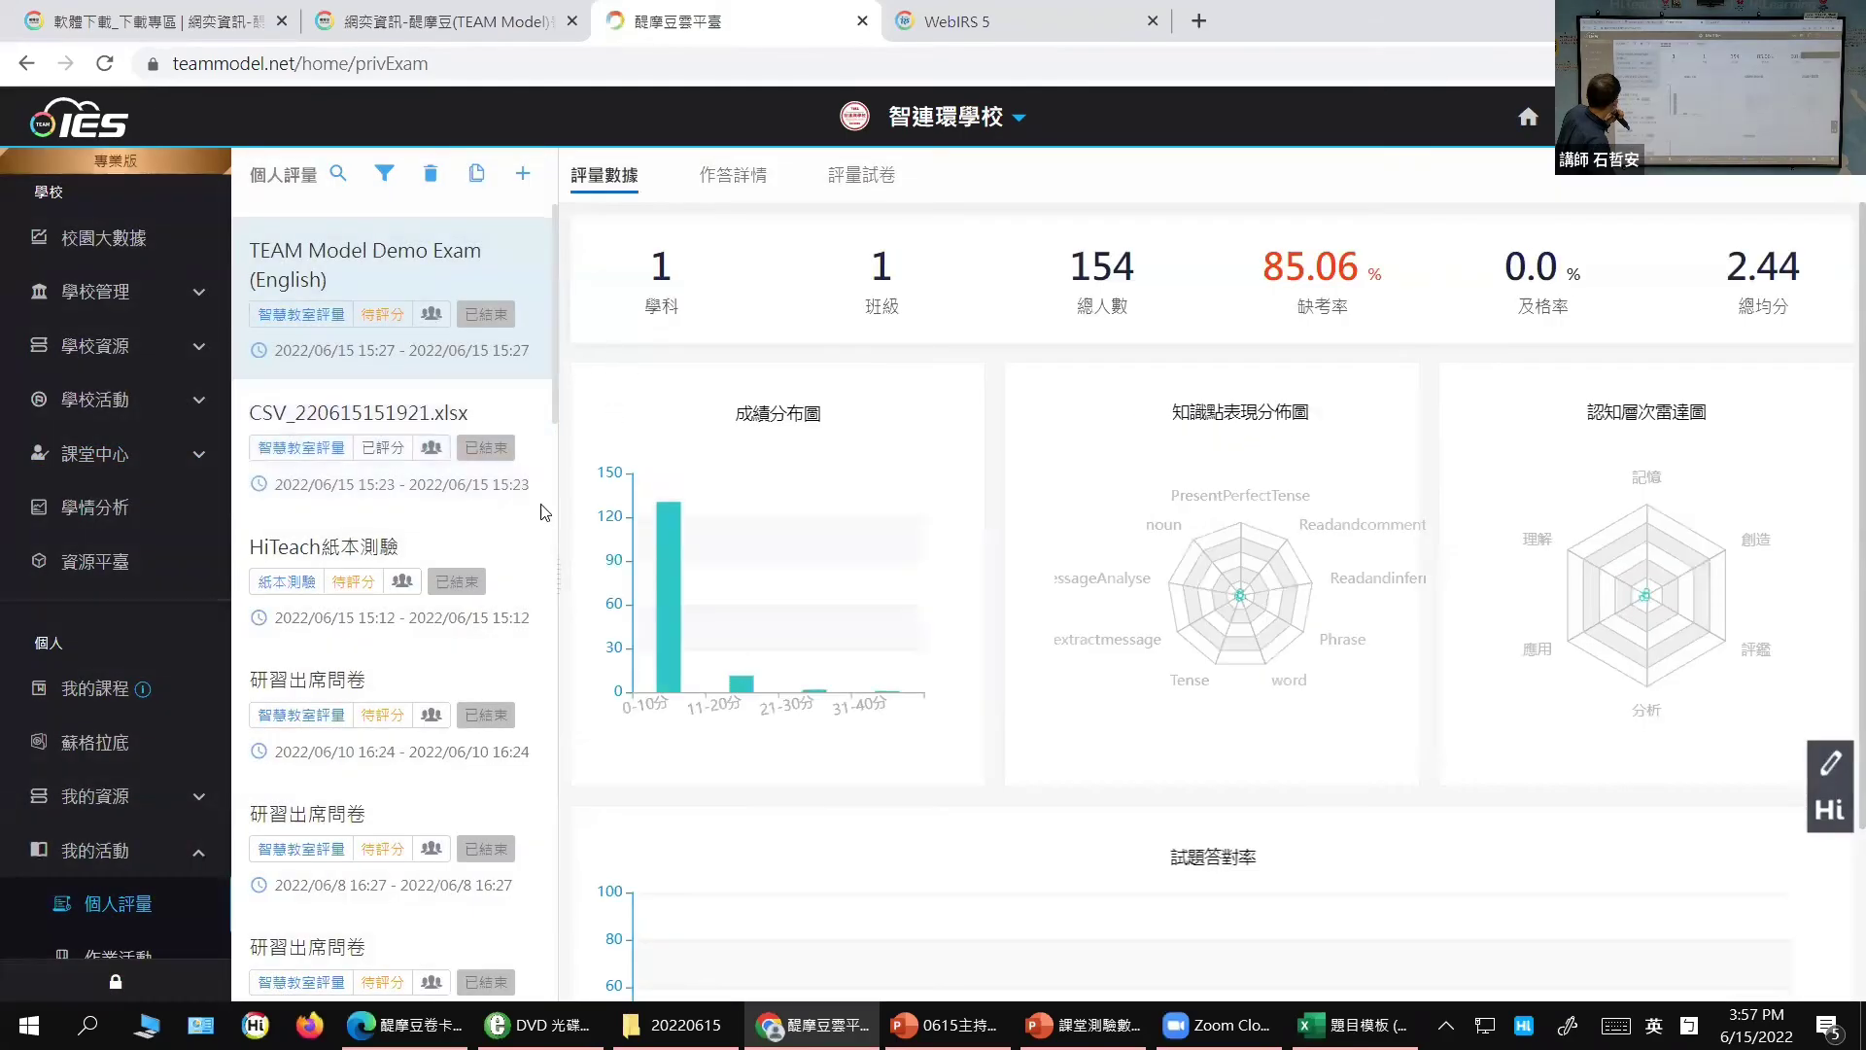
pyautogui.click(467, 558)
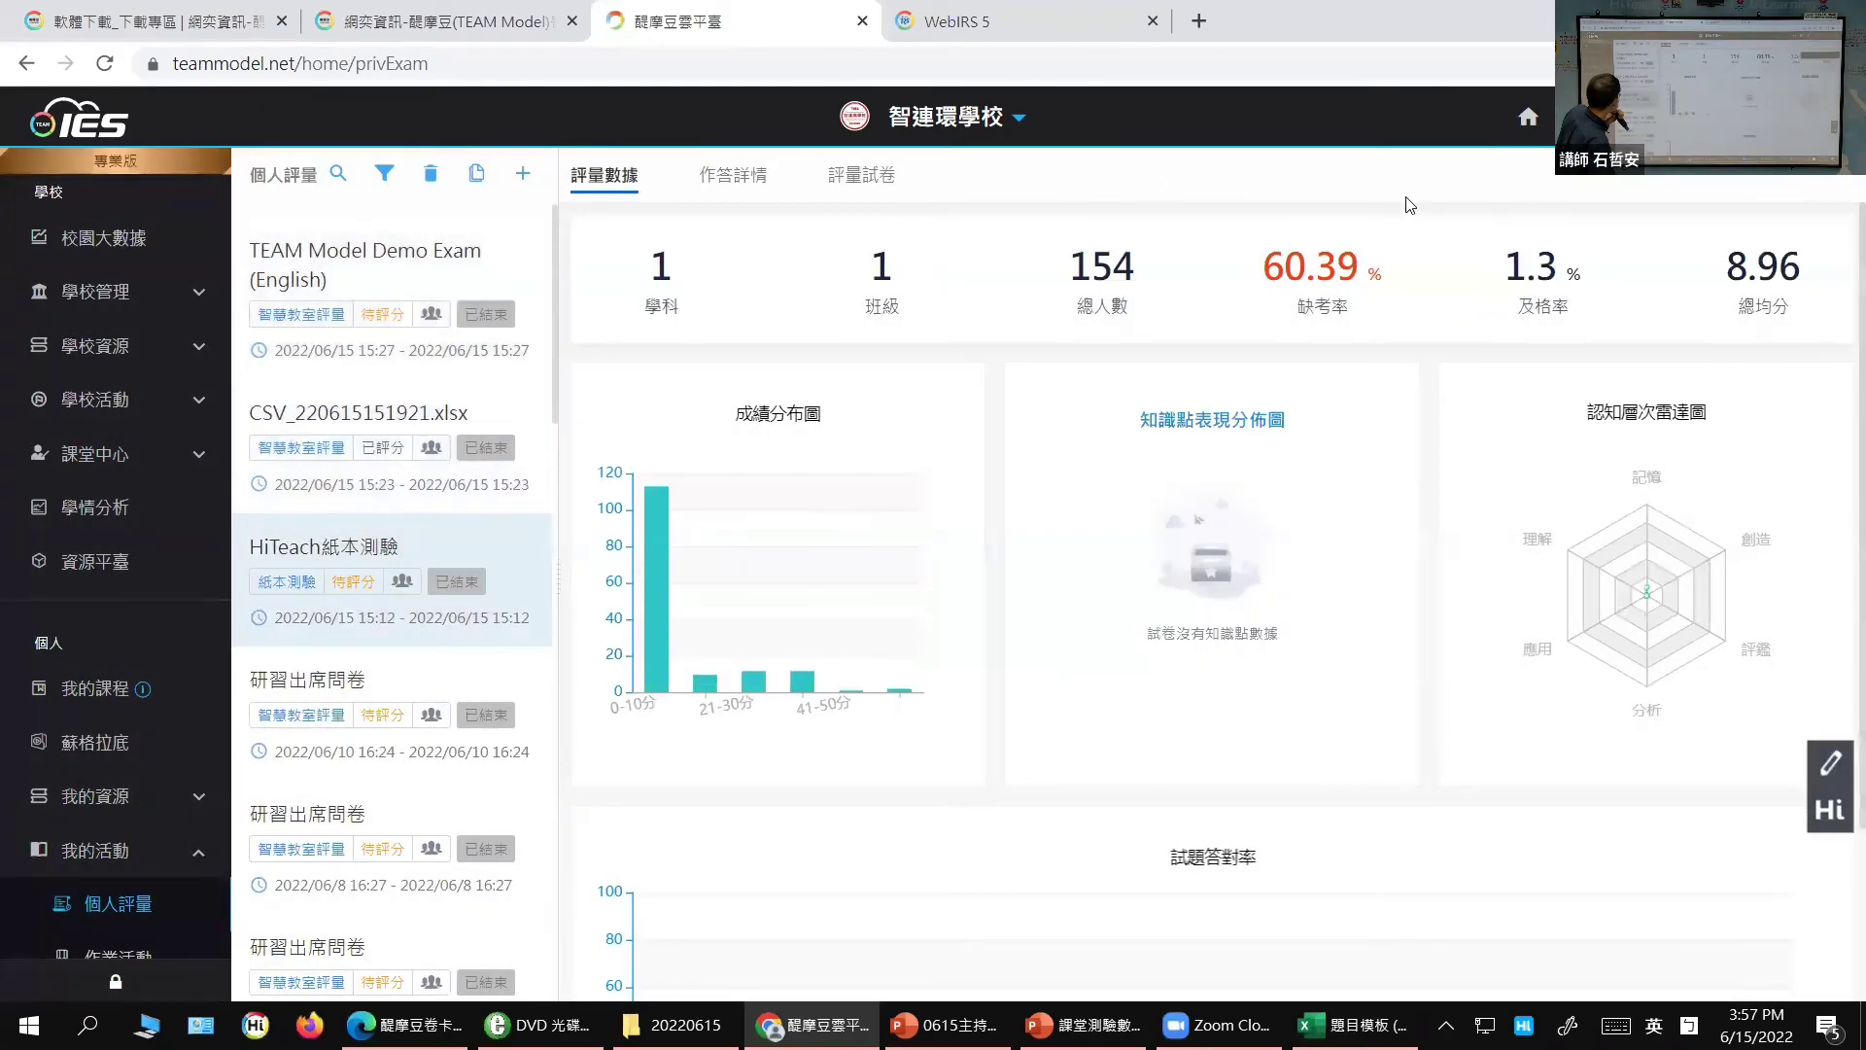
pyautogui.scroll(-2, 1211, 356)
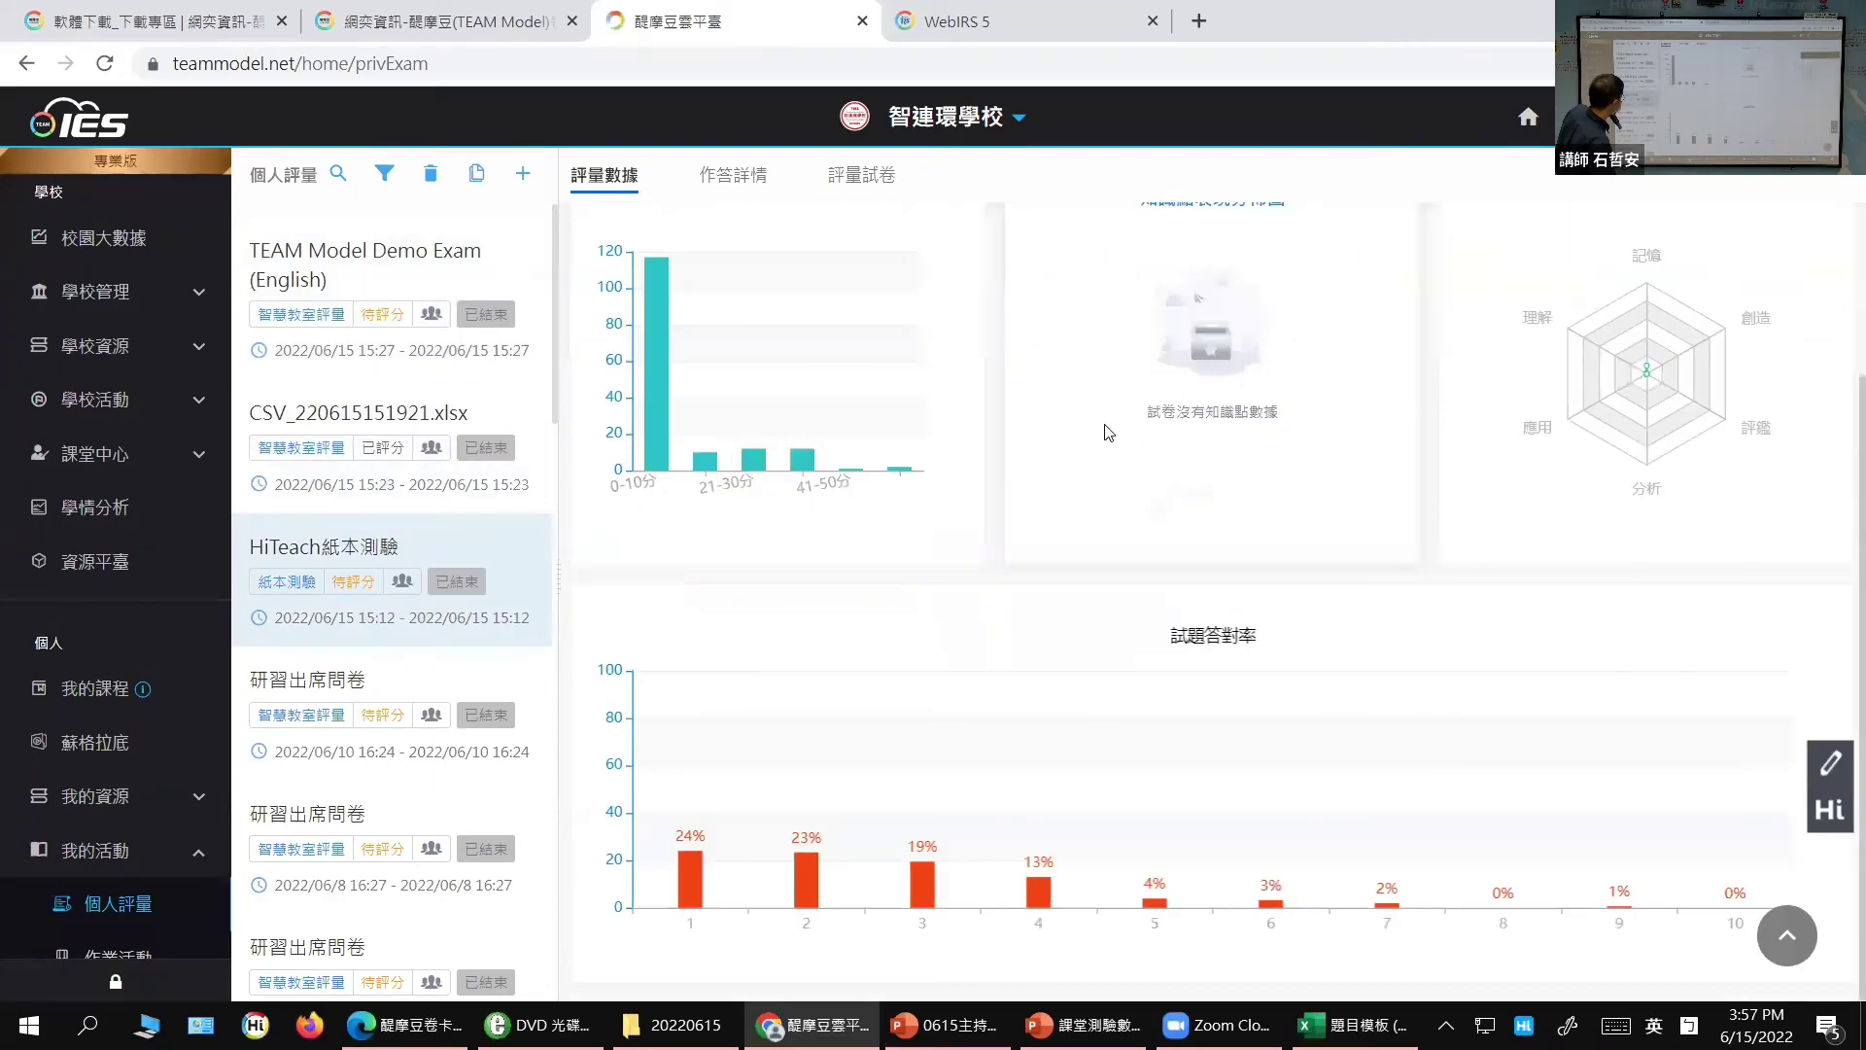
pyautogui.scroll(2, 1108, 432)
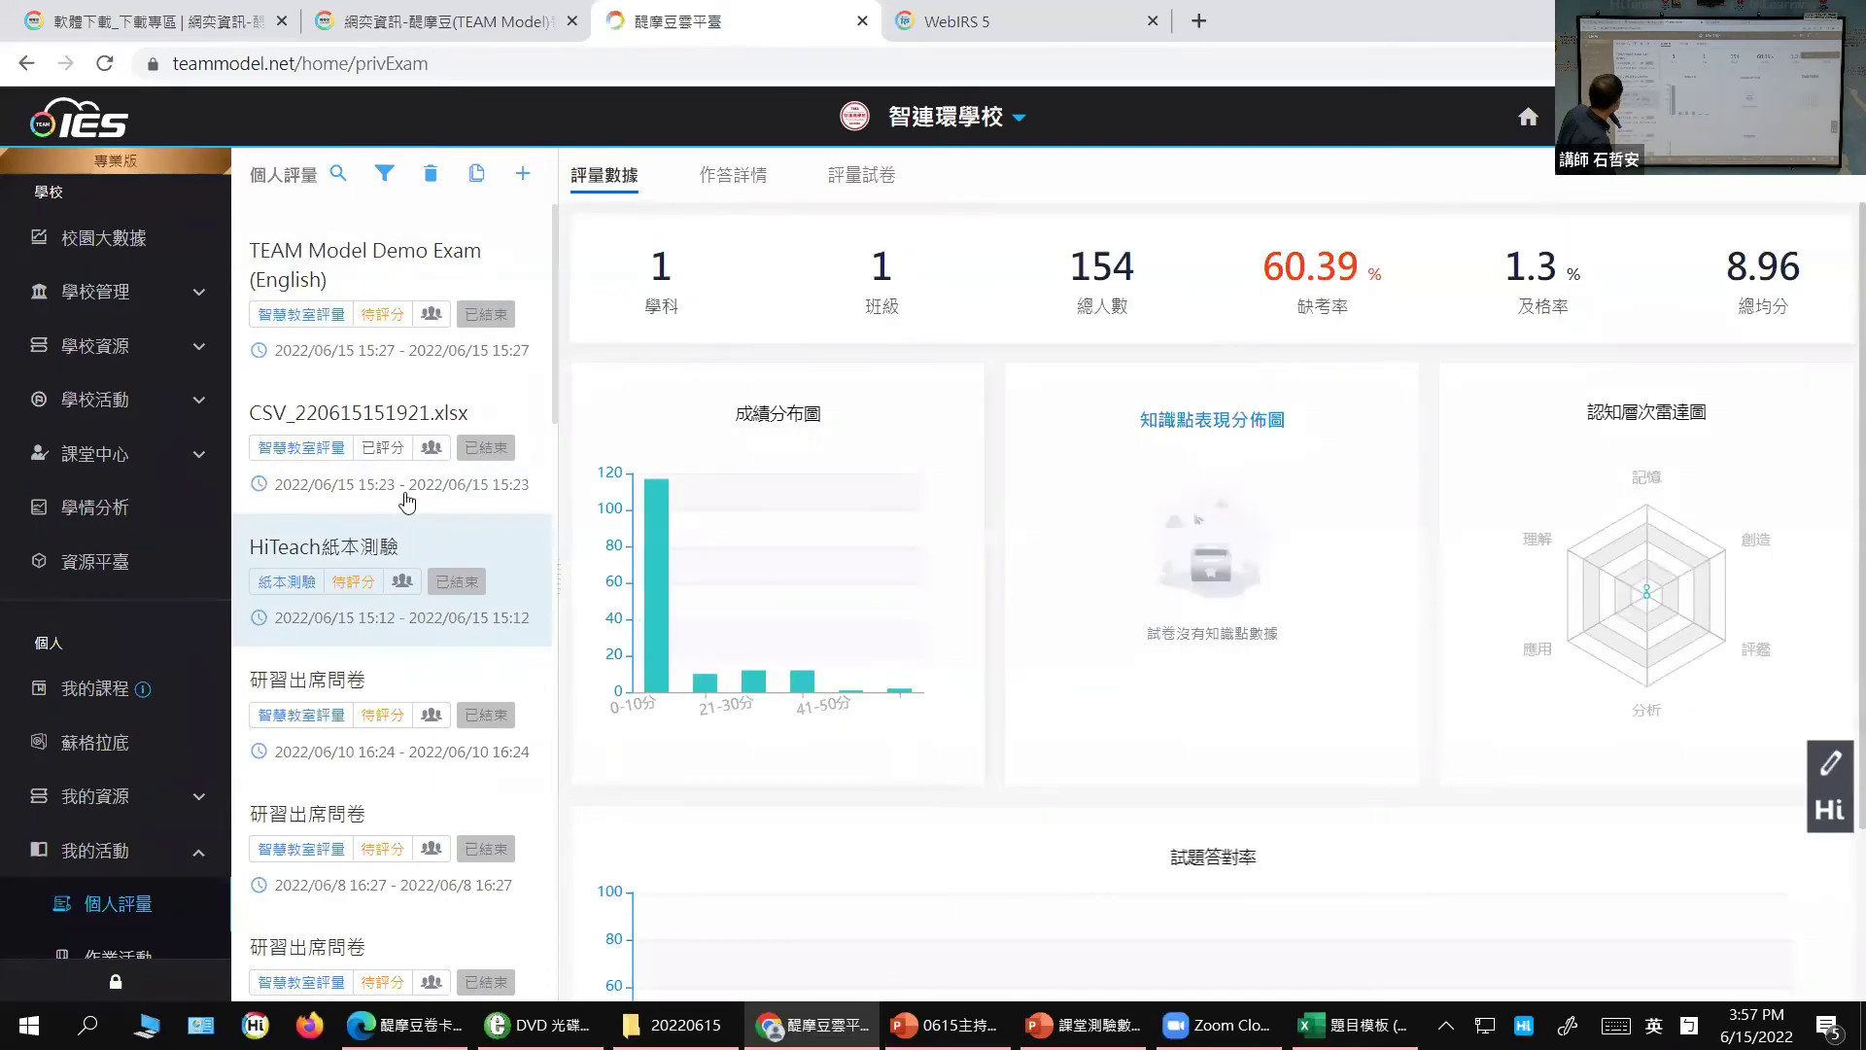
pyautogui.click(363, 590)
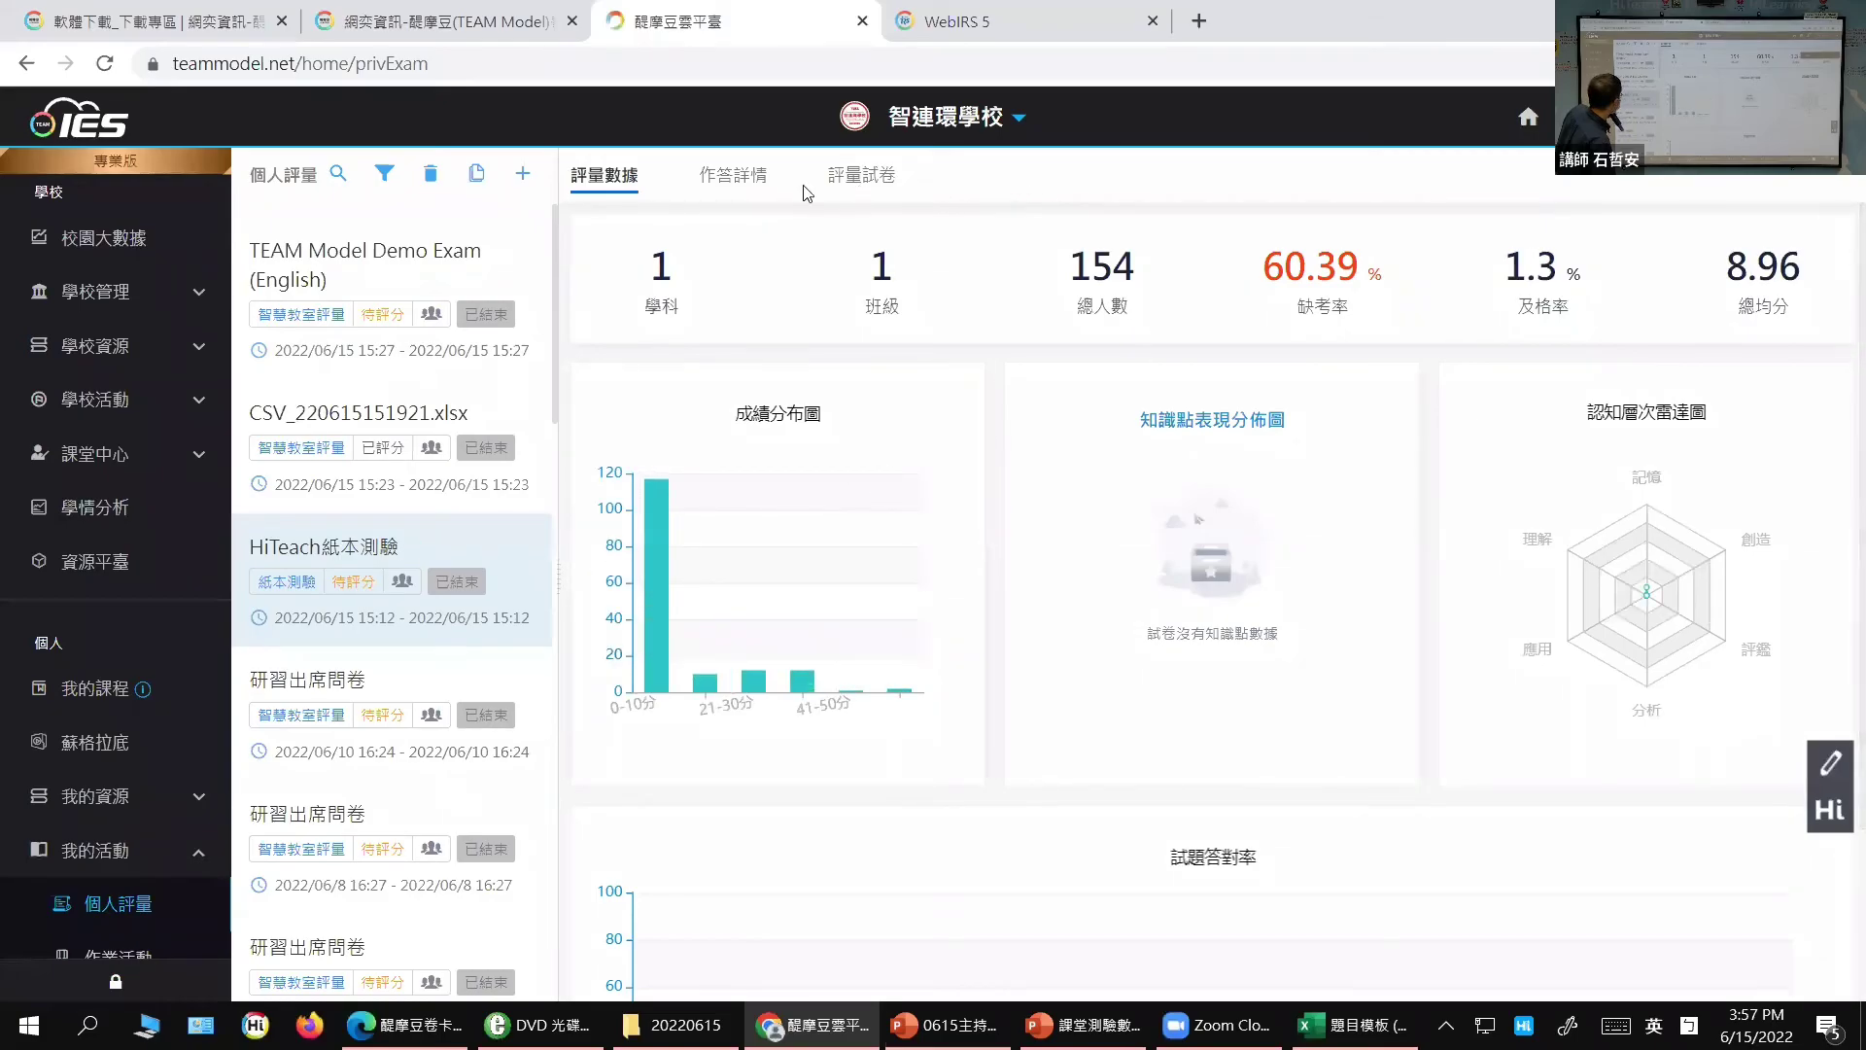
# Open HiTeach紙本測驗's 作答詳情, briefly checking the WebIRS classroom tab.
pyautogui.click(733, 176)
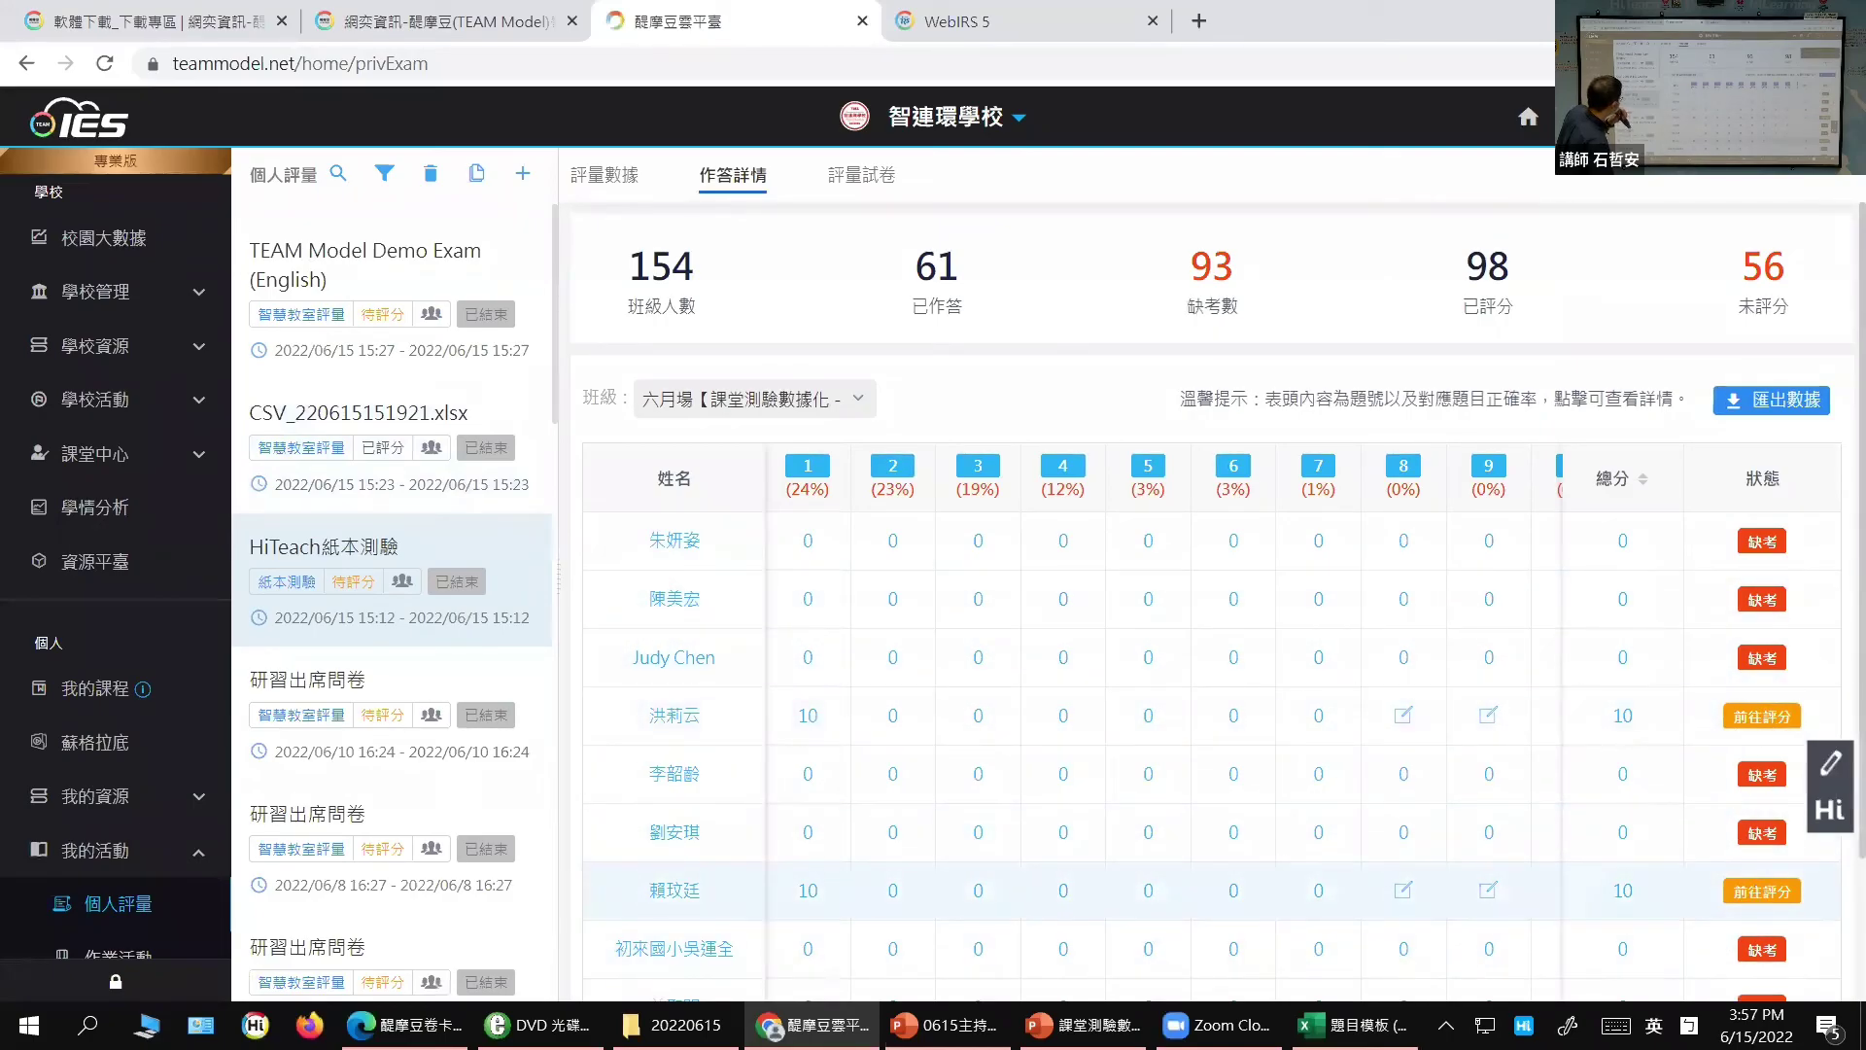
pyautogui.click(1021, 20)
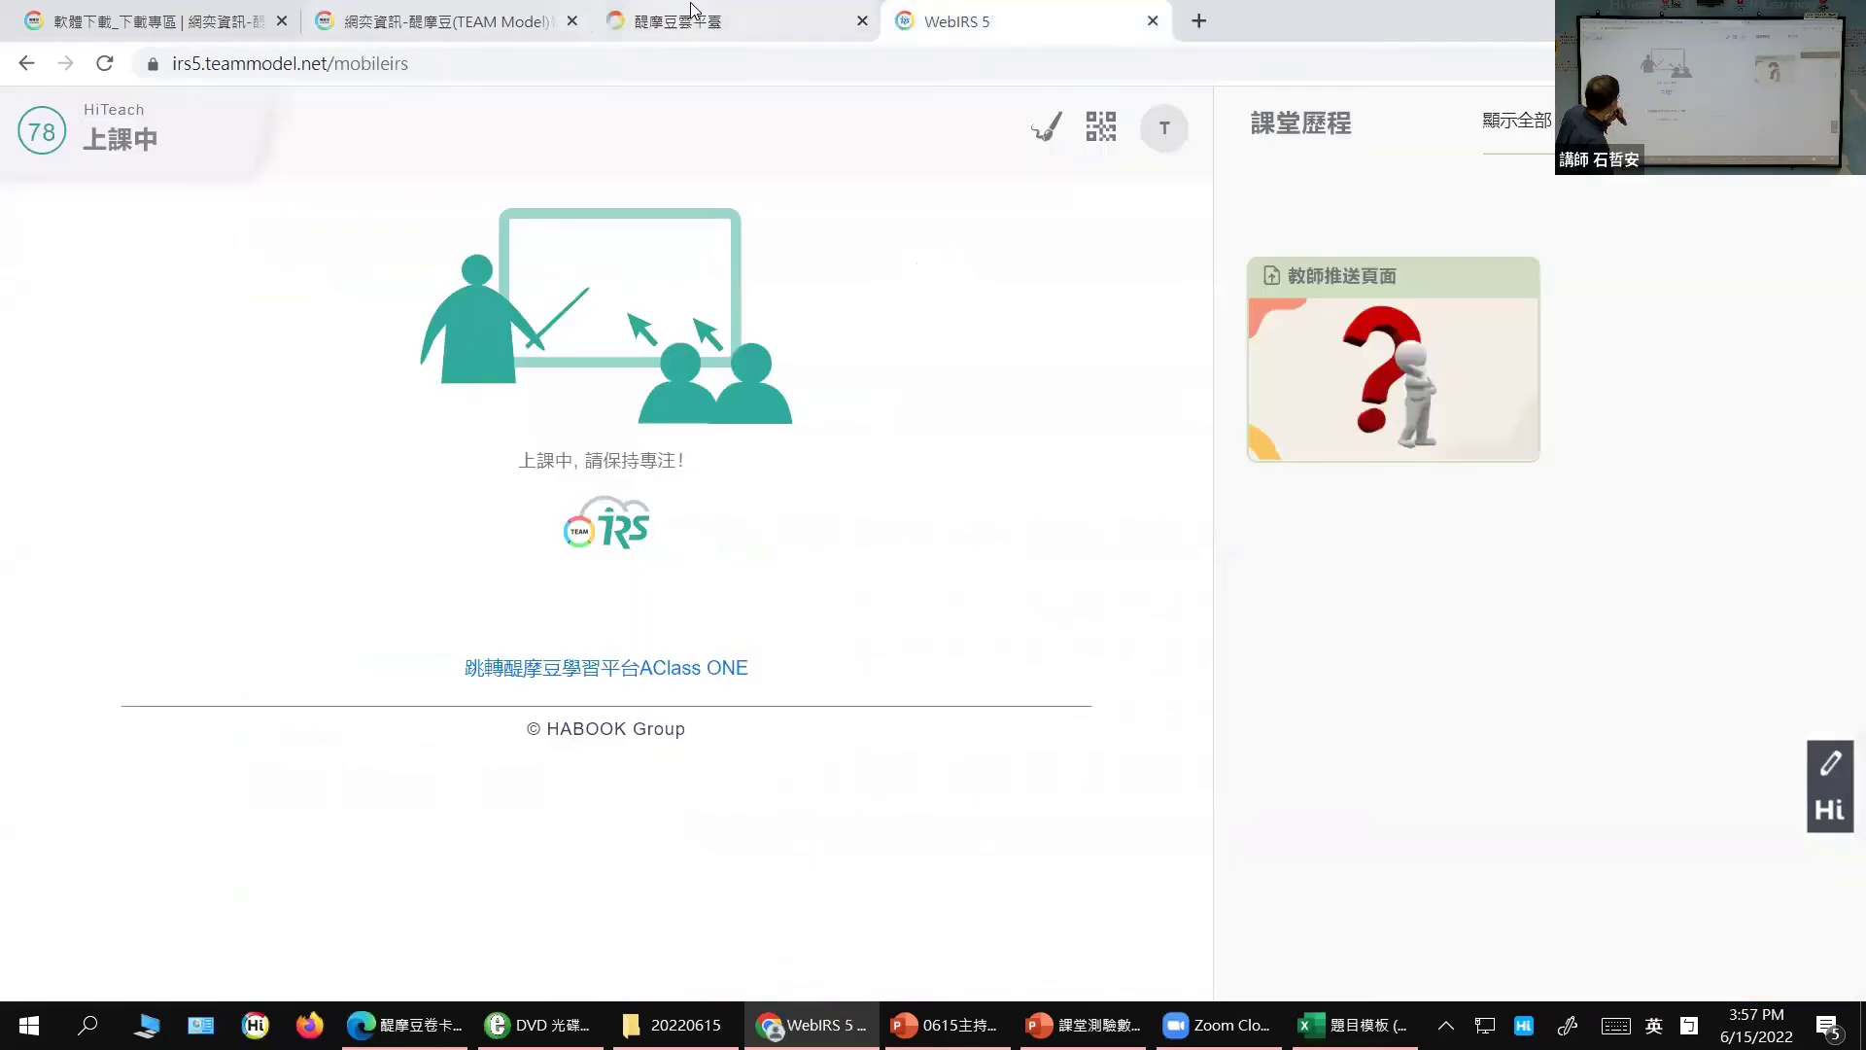
pyautogui.click(681, 21)
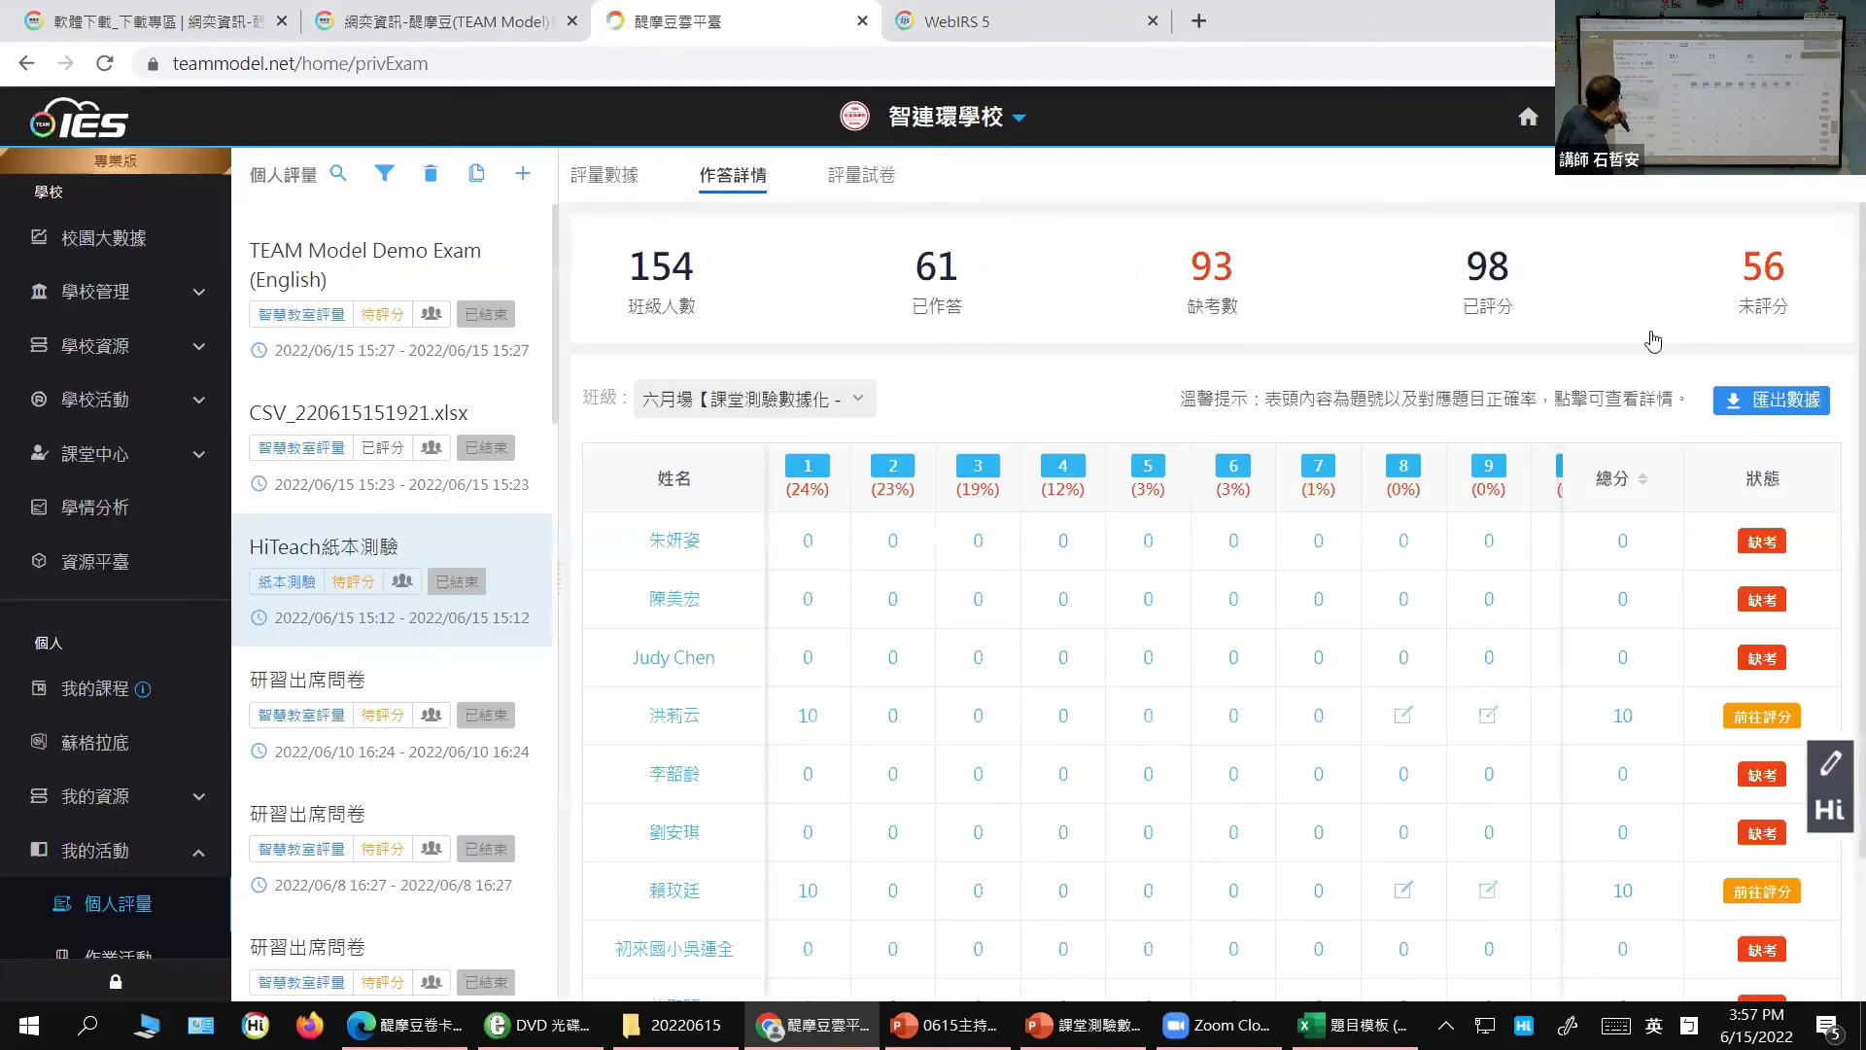
# Open an ungraded student's paper at question 8 and switch to 按題批閱 grading.
pyautogui.click(1754, 716)
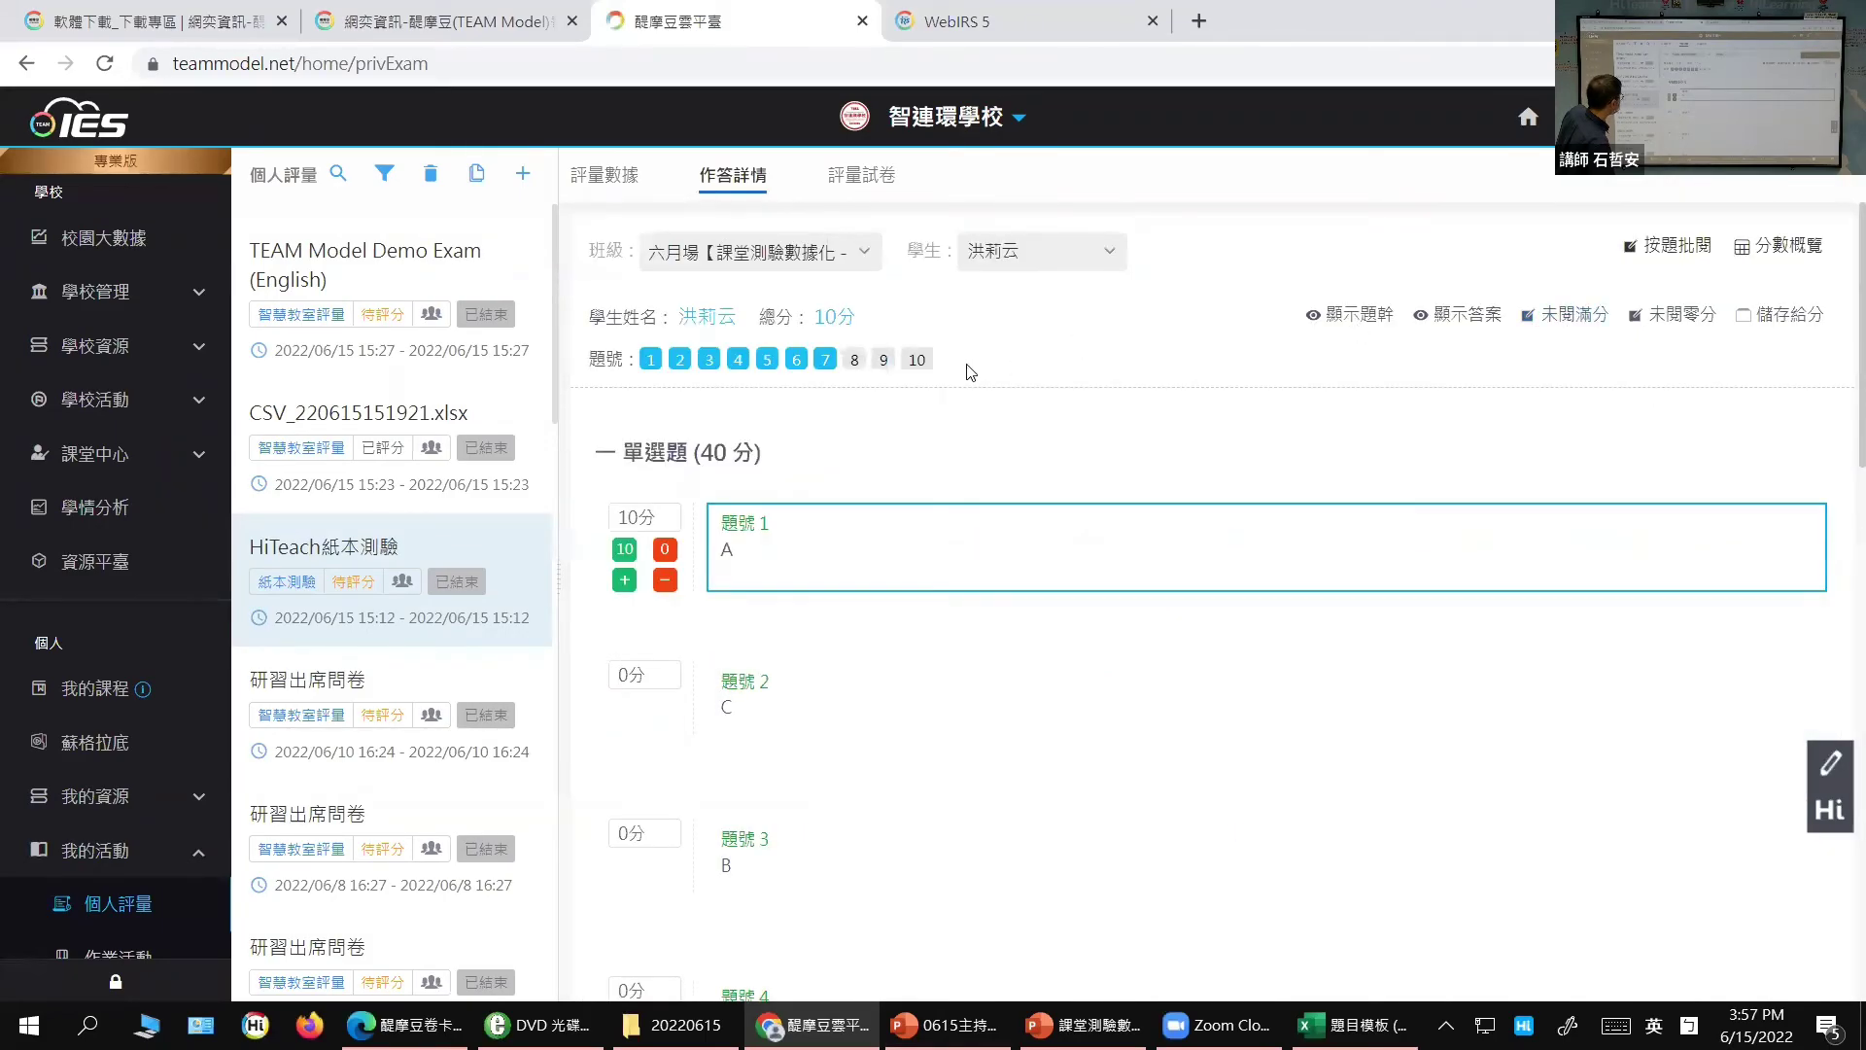
pyautogui.click(857, 361)
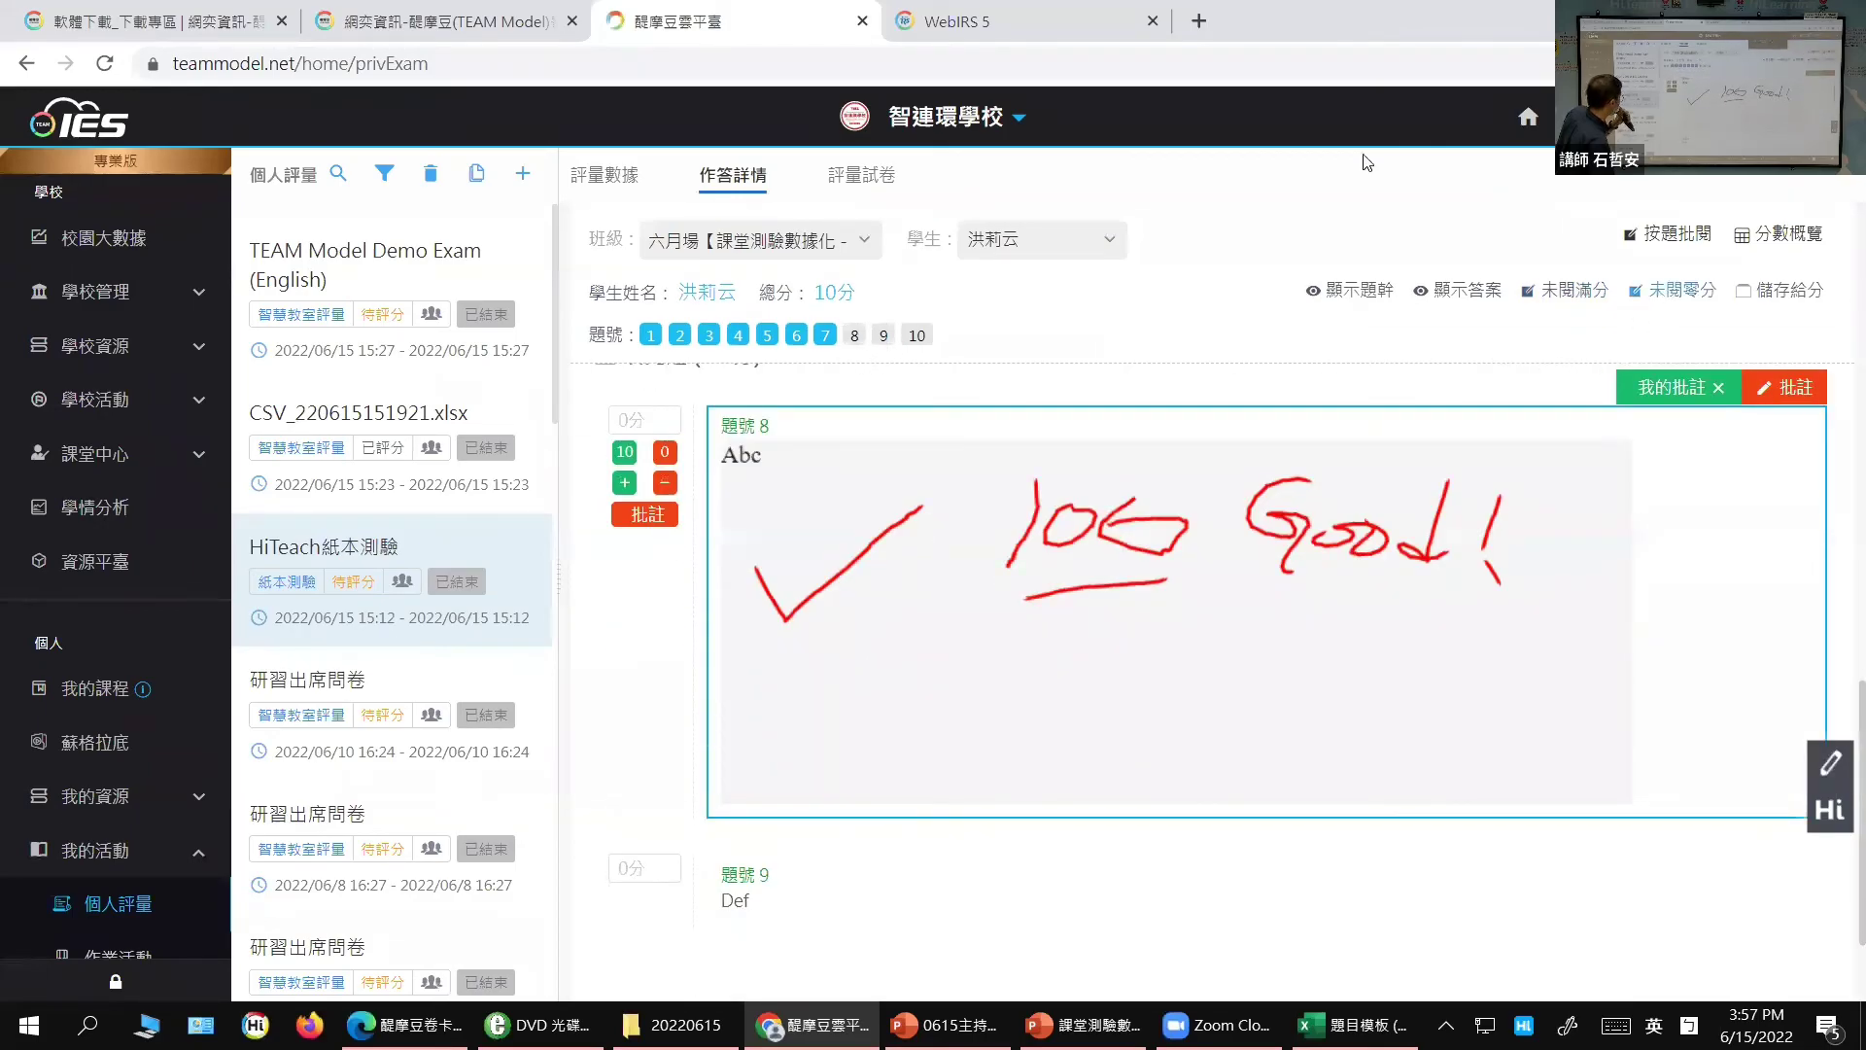
pyautogui.click(1680, 235)
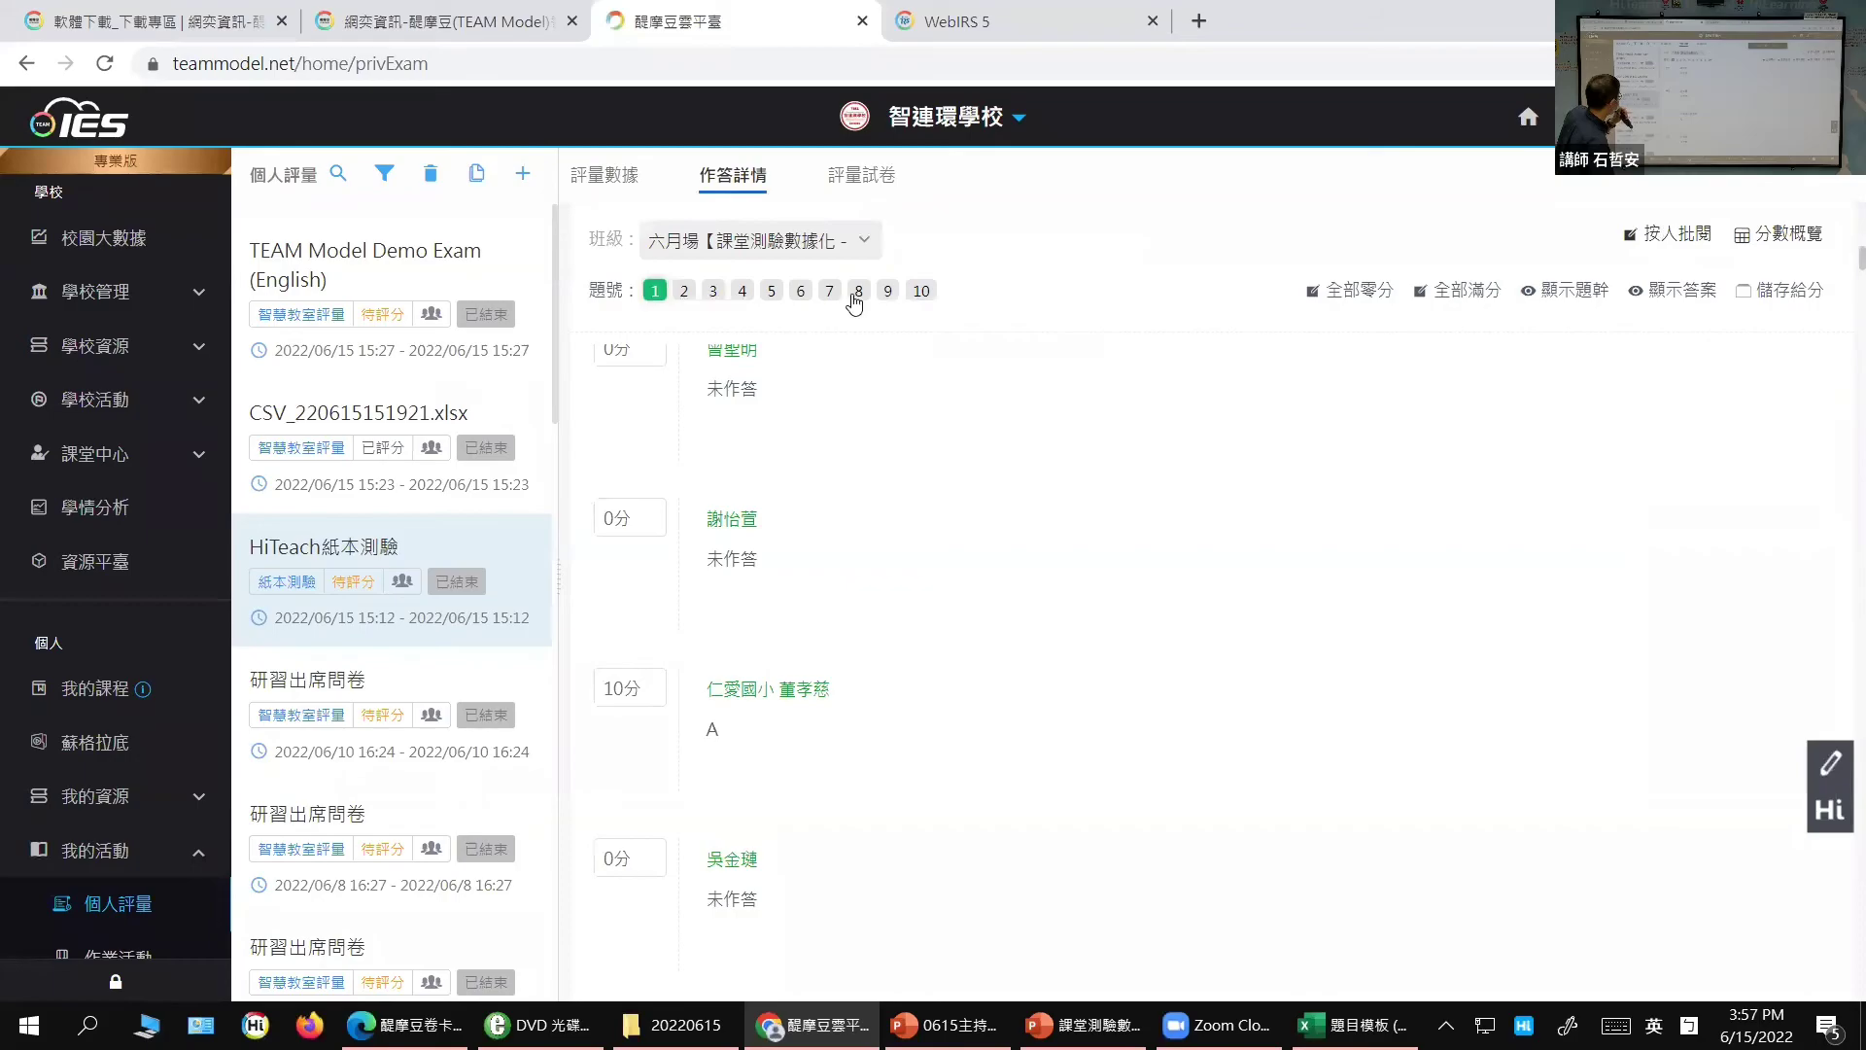
# Give every student full marks on questions 8, 9 and 10 and save the scores.
pyautogui.click(856, 292)
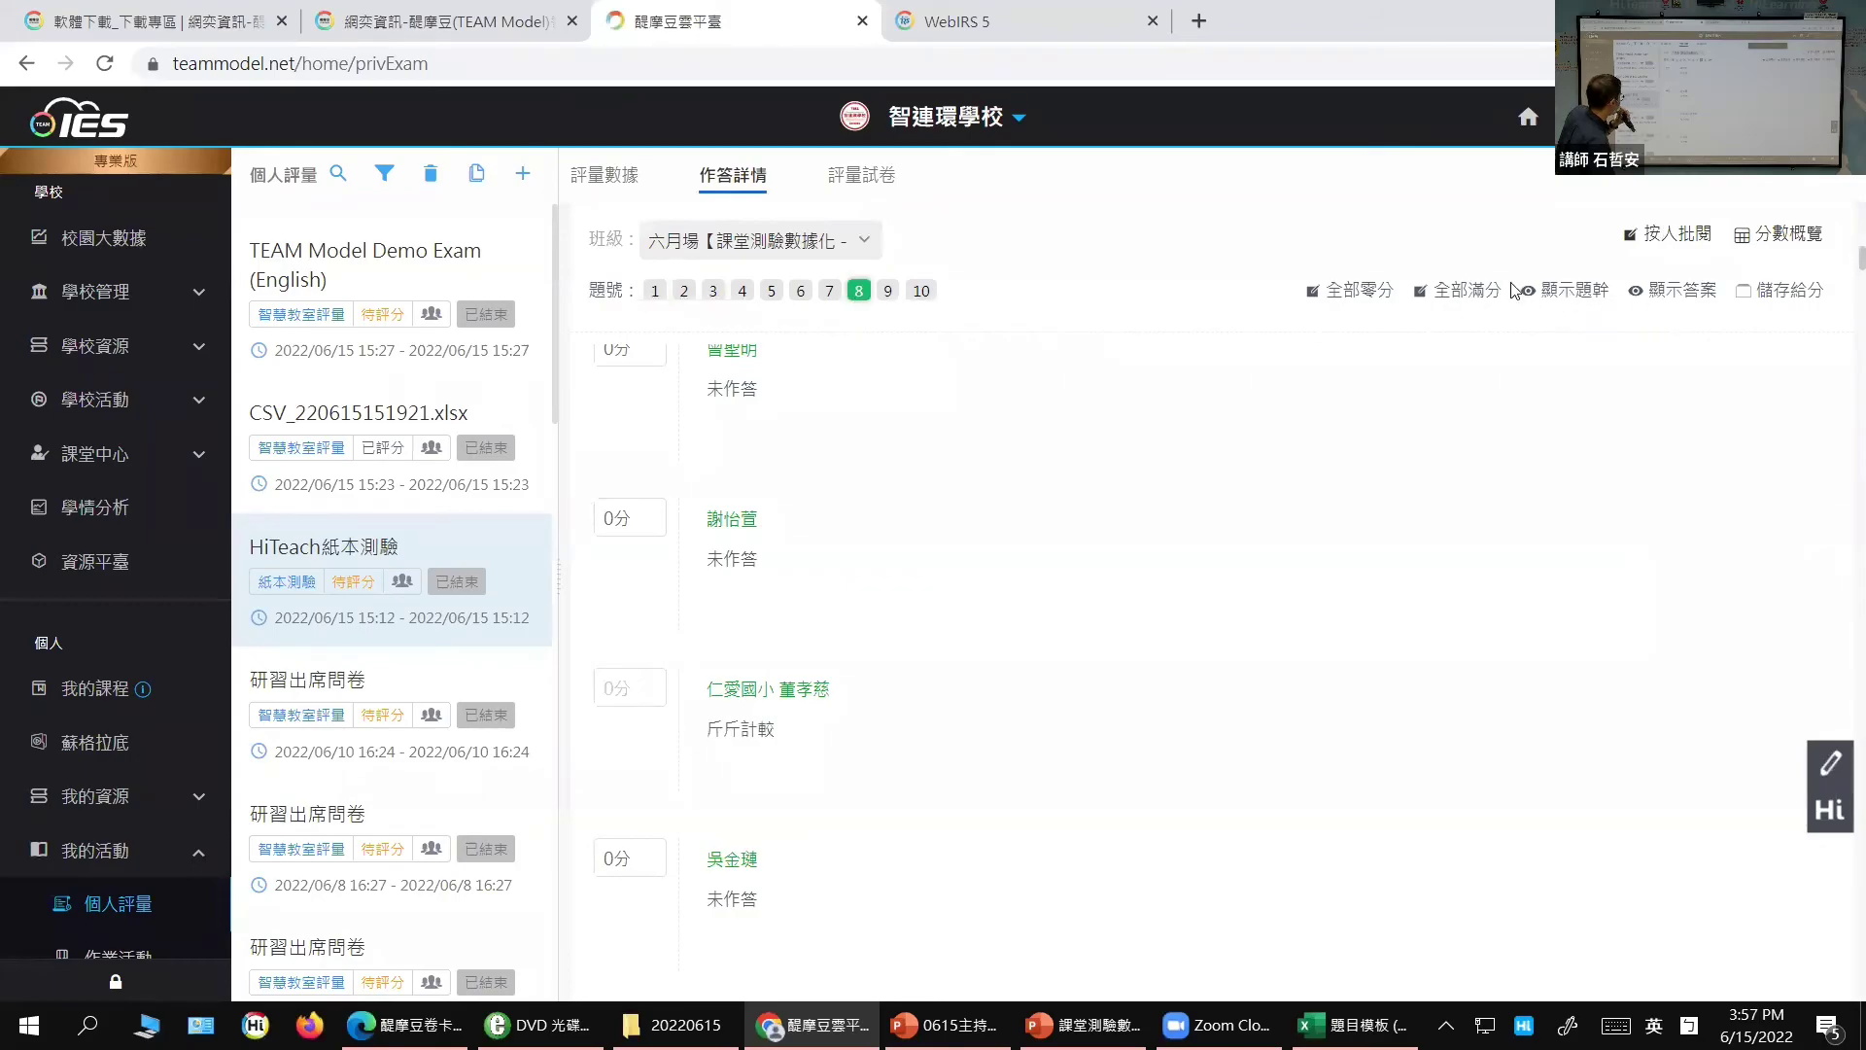
pyautogui.click(1448, 294)
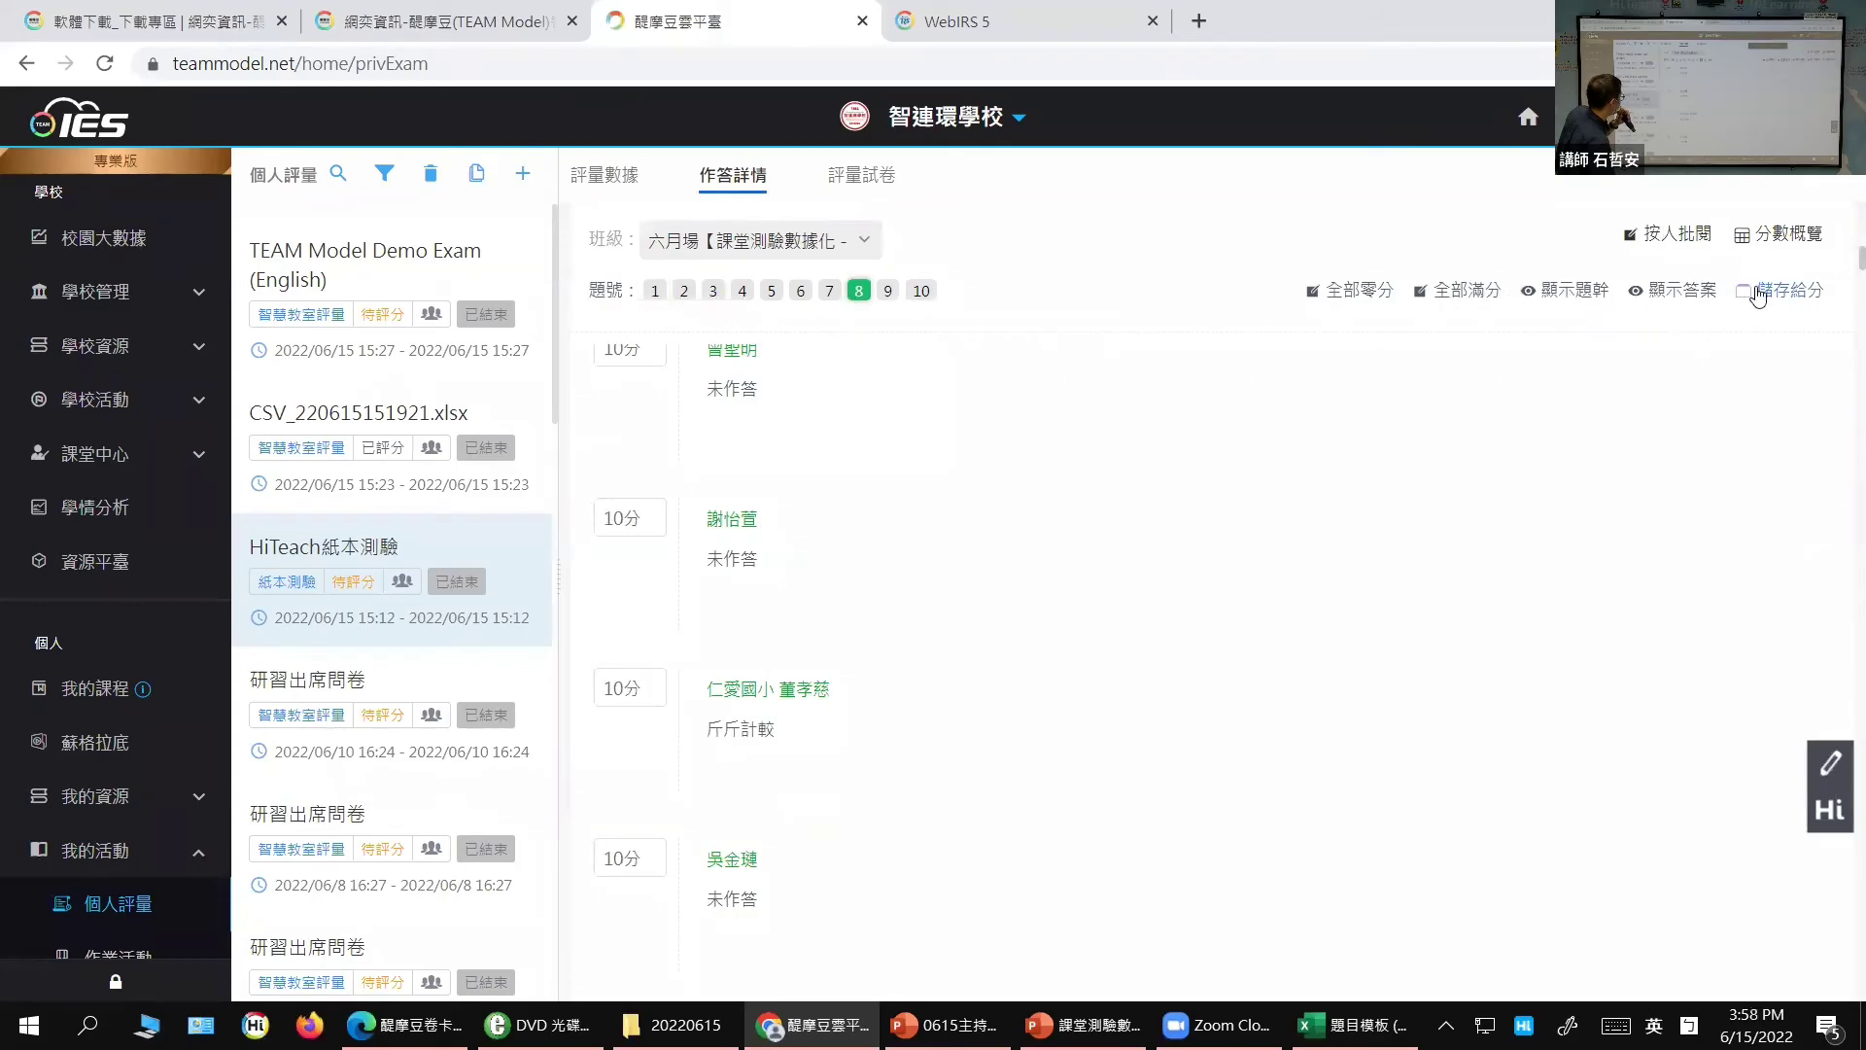
pyautogui.click(888, 293)
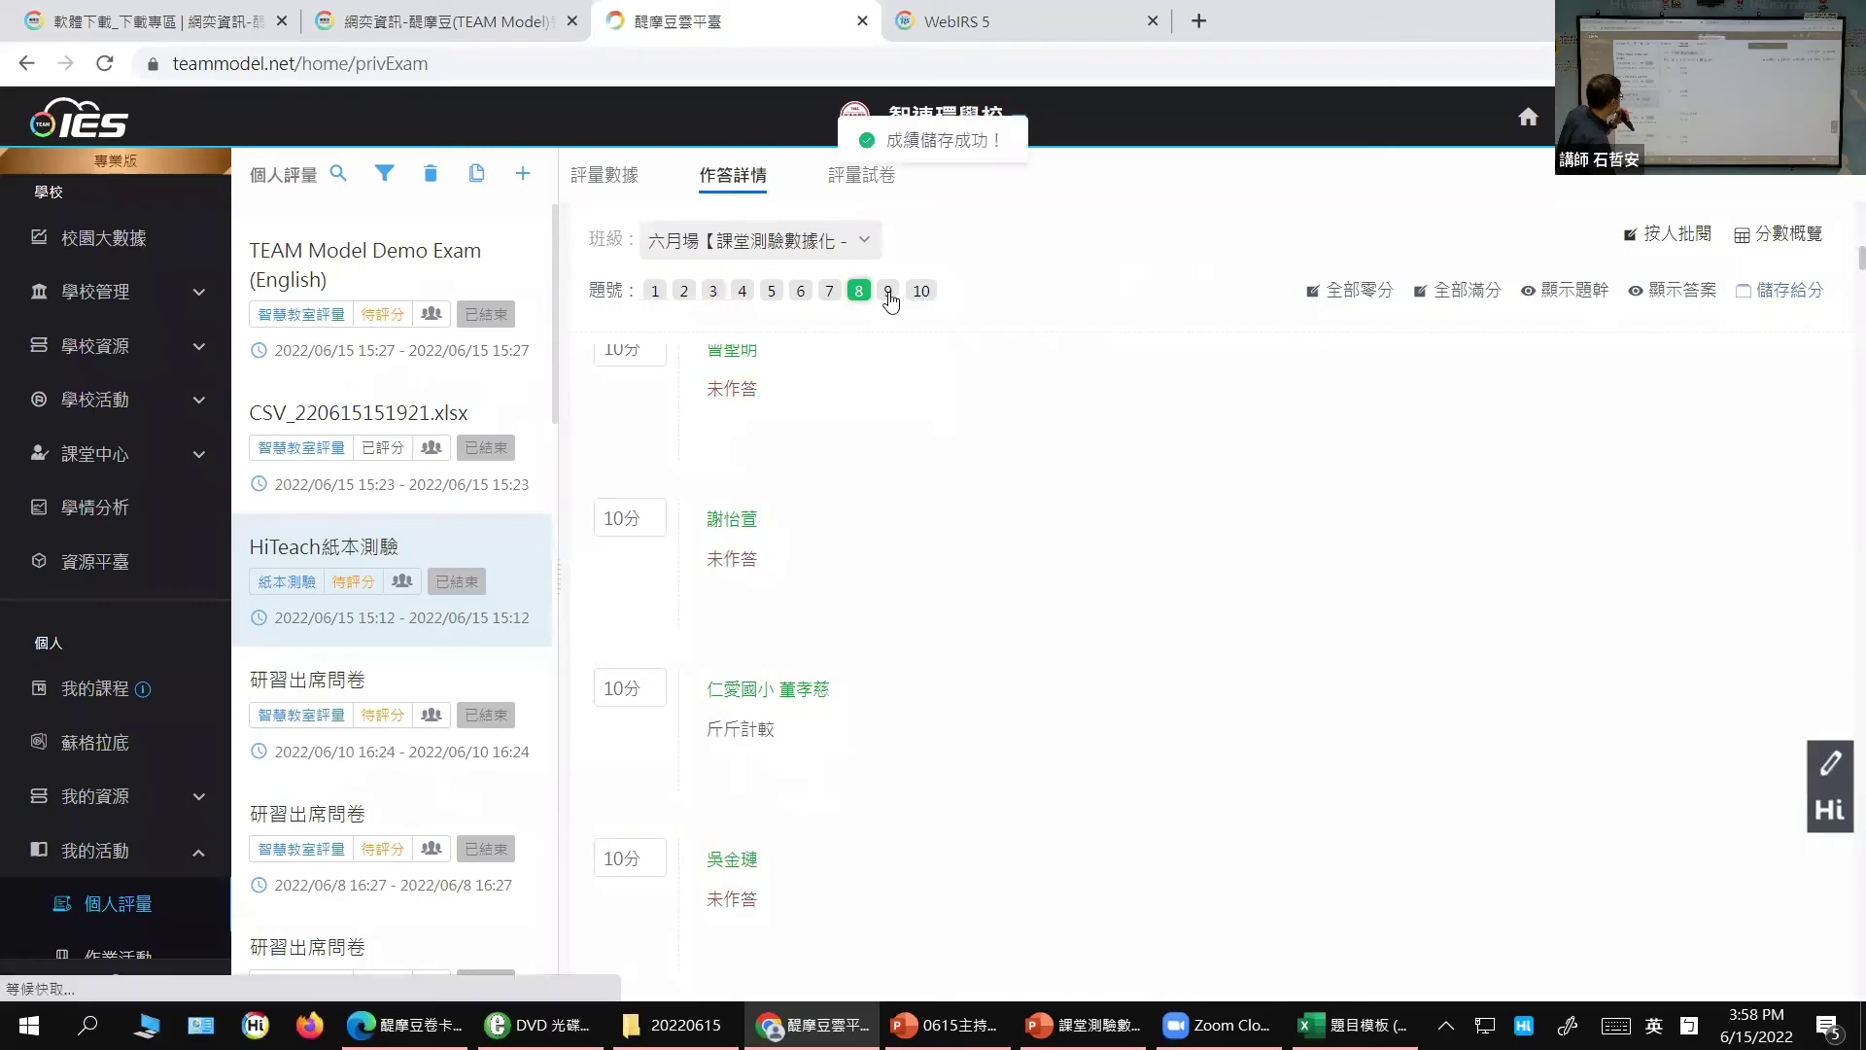
pyautogui.click(1471, 295)
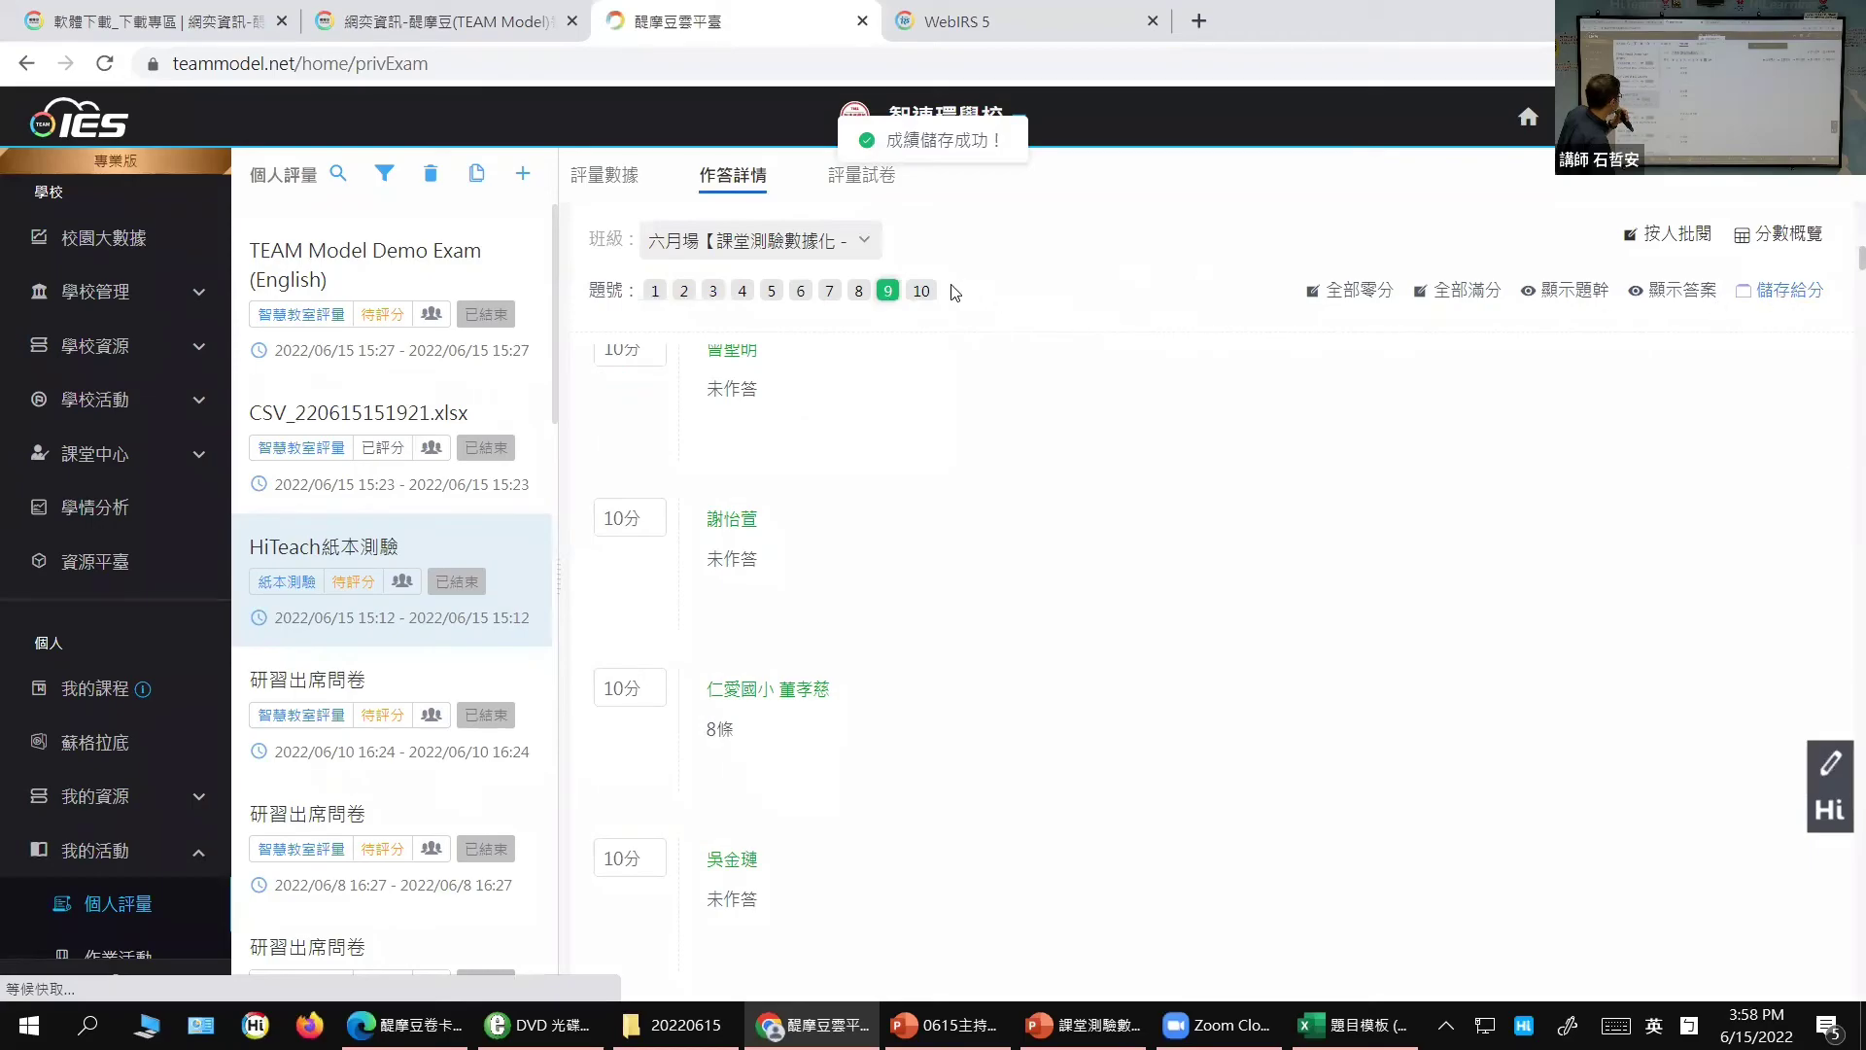
pyautogui.click(922, 292)
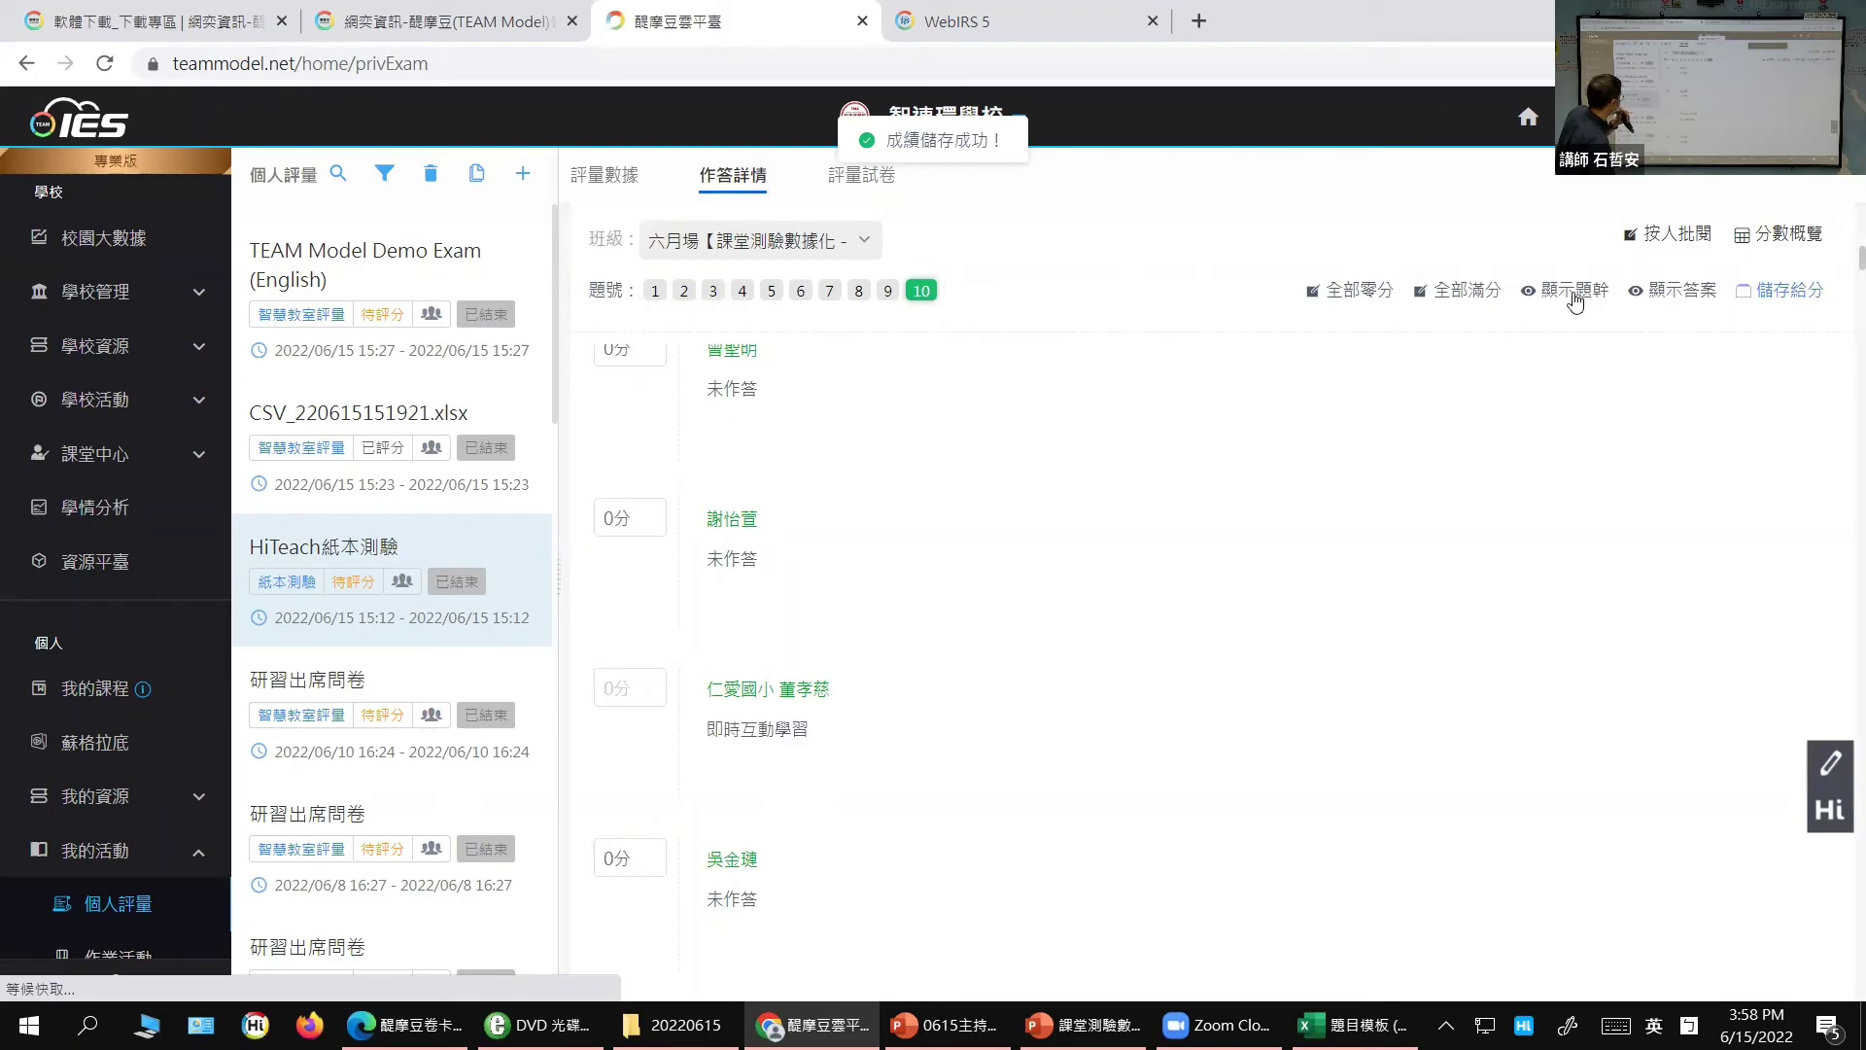
pyautogui.click(1469, 293)
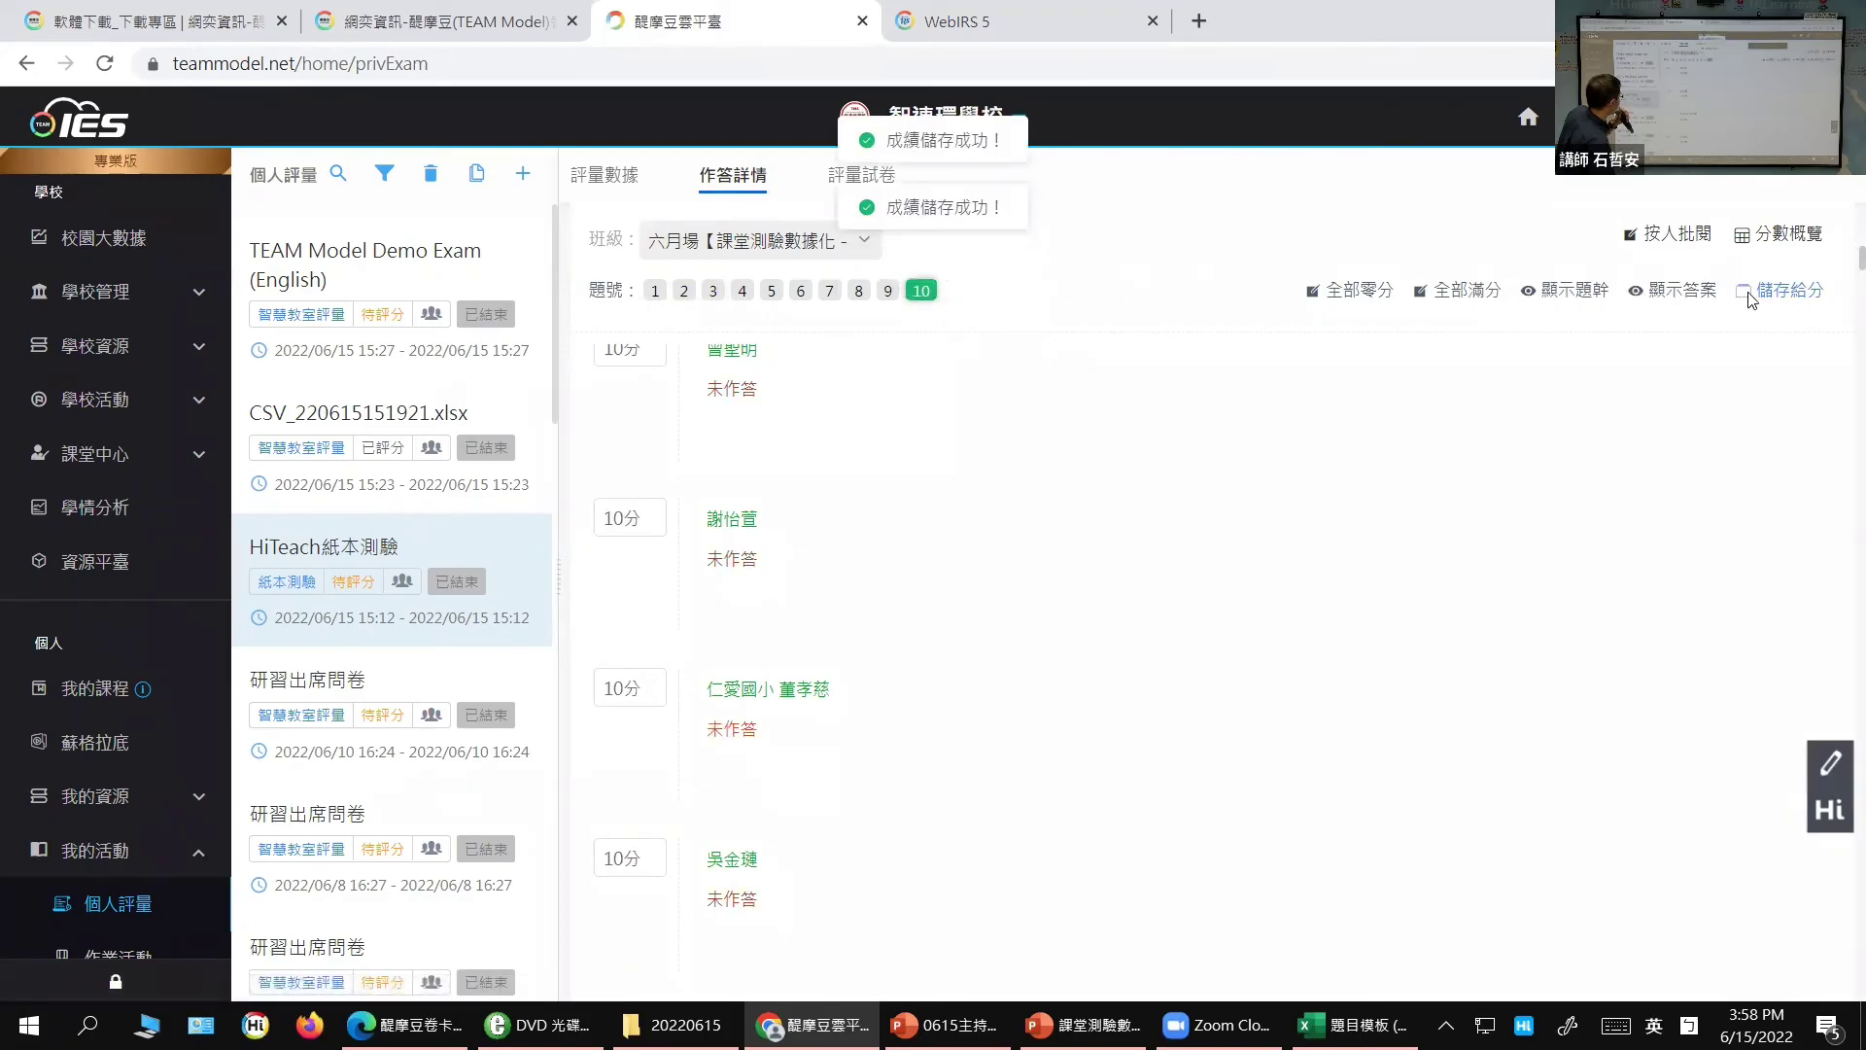
# Reload to confirm HiTeach紙本測驗 shows 已評分, then log out to the student web.
pyautogui.moveTo(1277, 362)
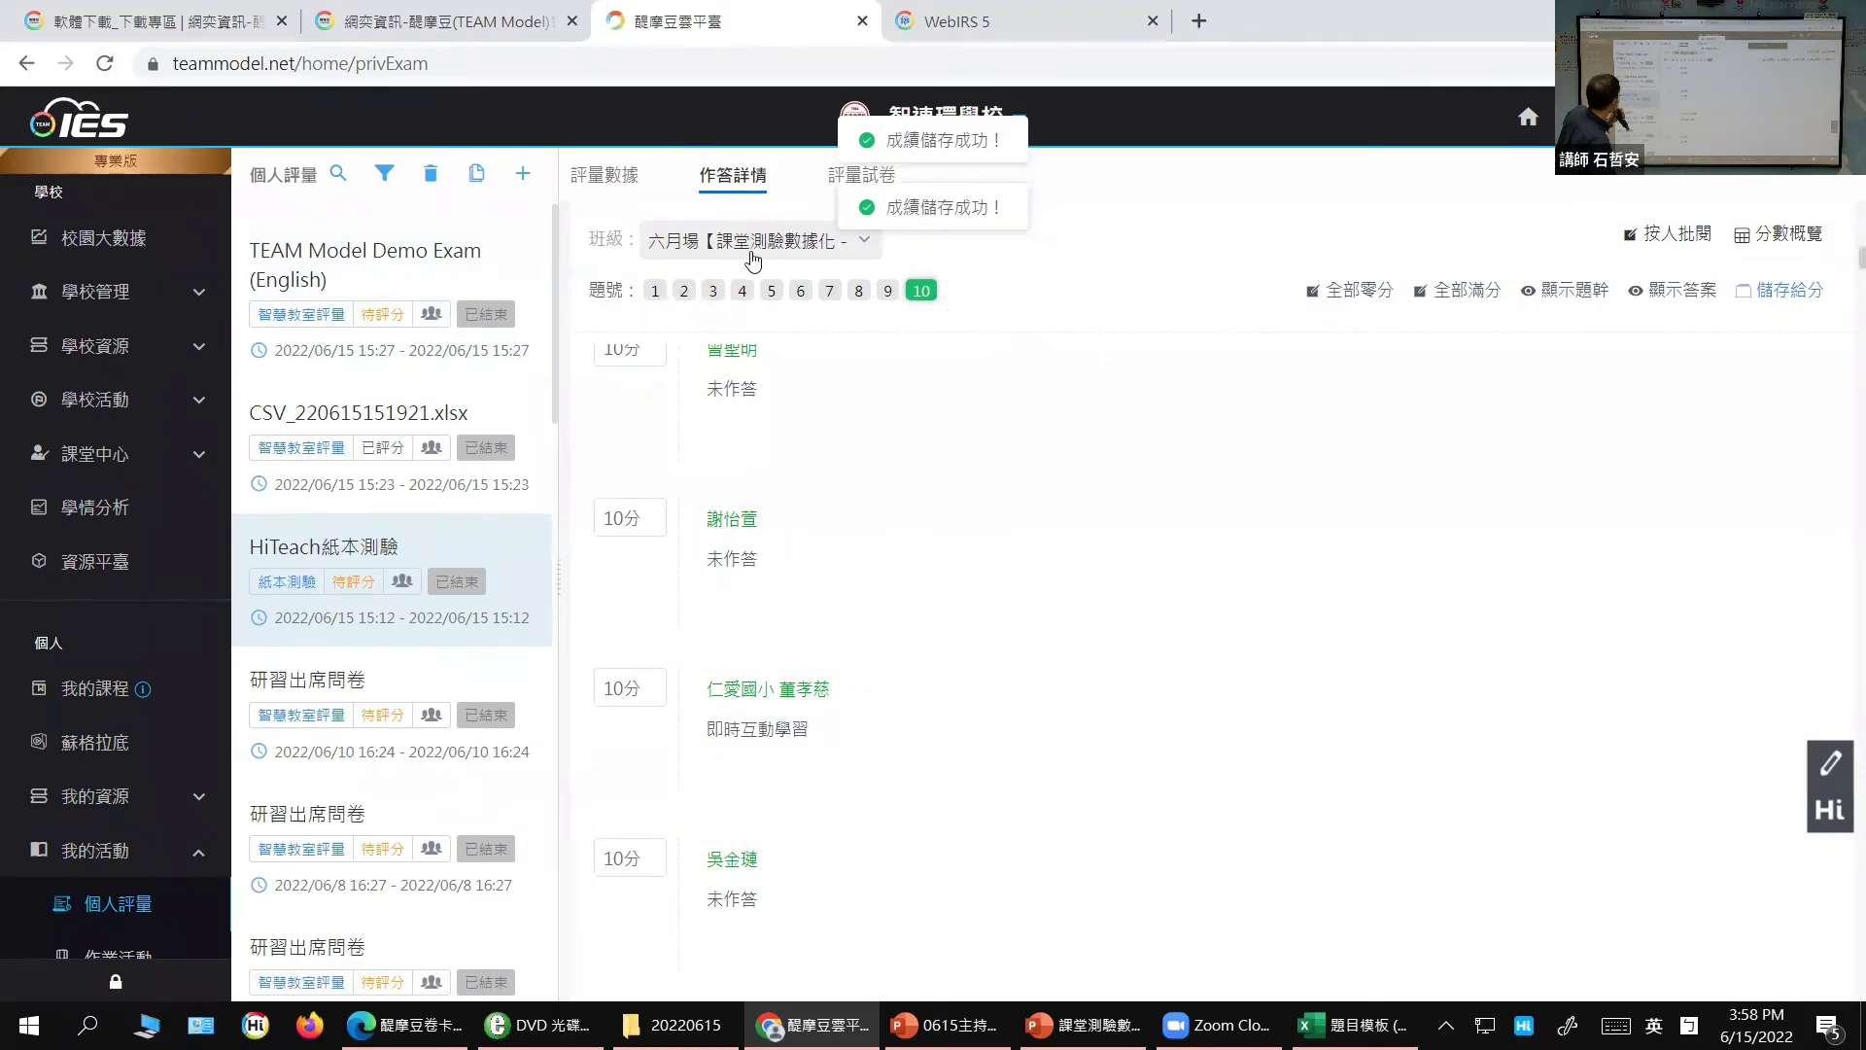
pyautogui.click(105, 65)
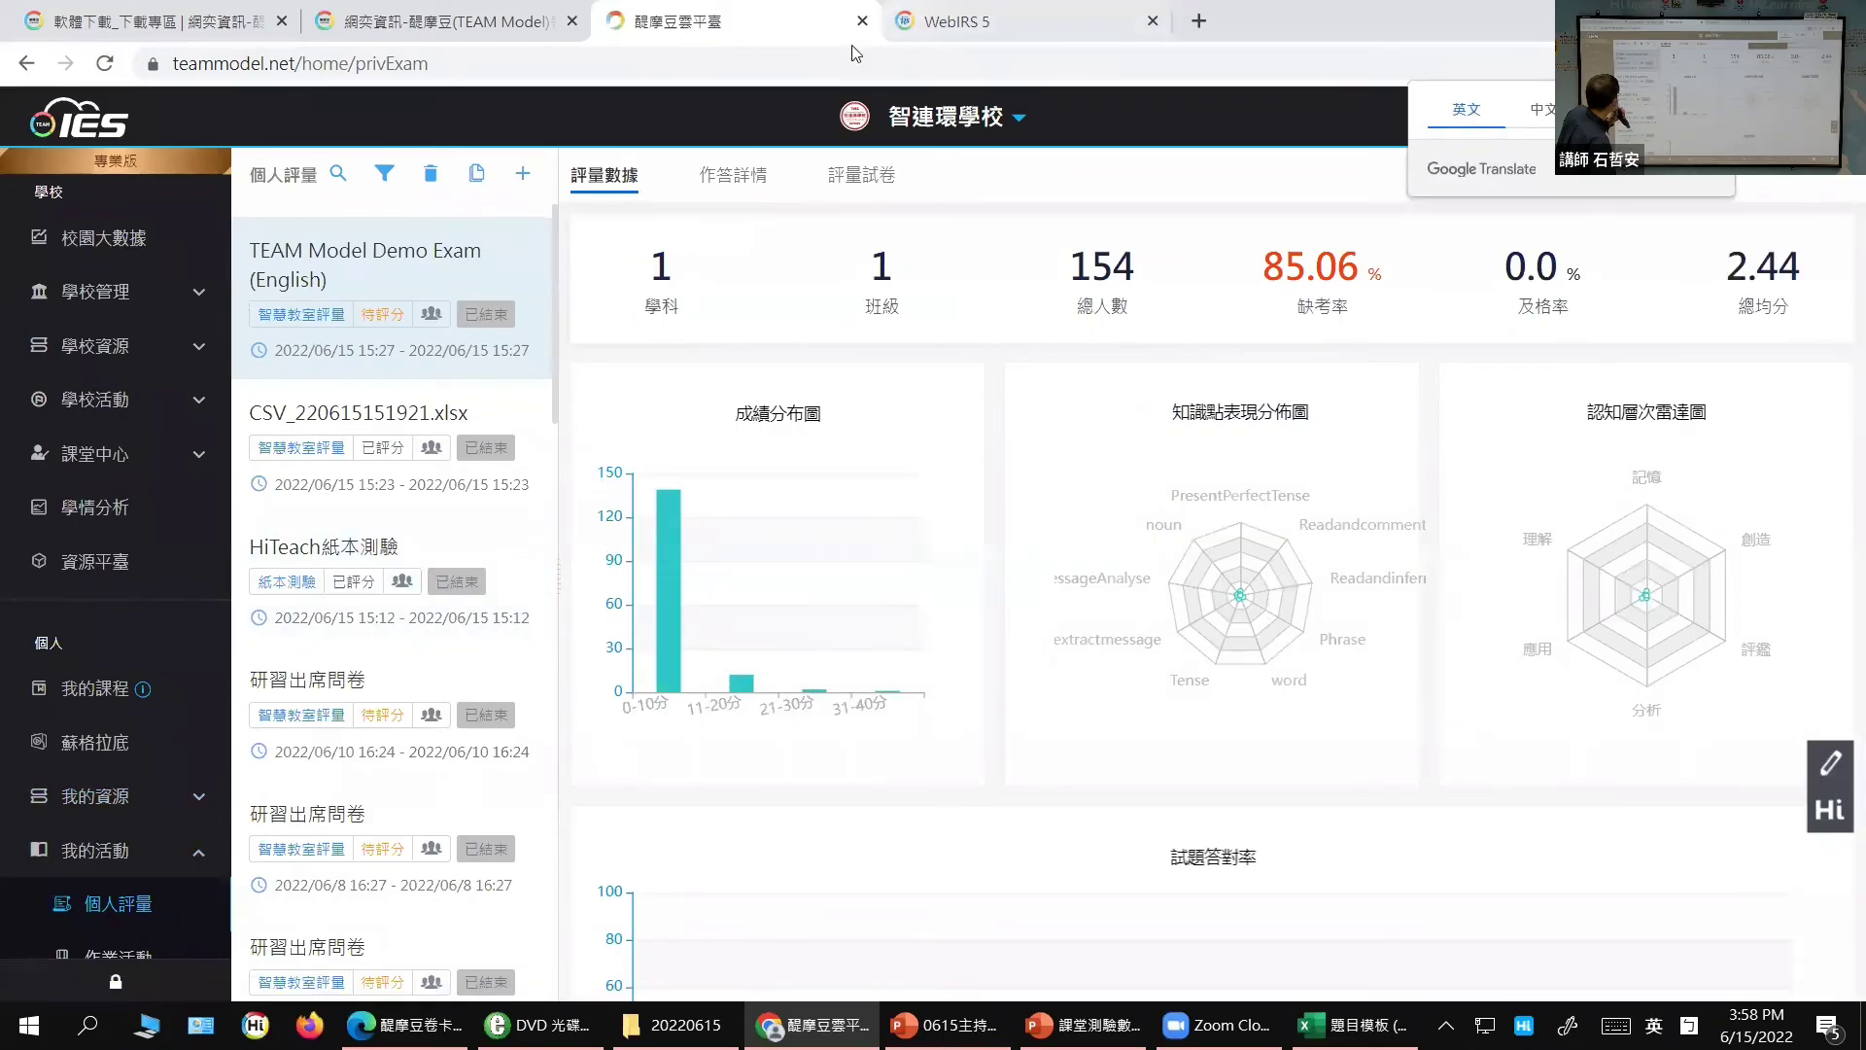
pyautogui.moveTo(1808, 116)
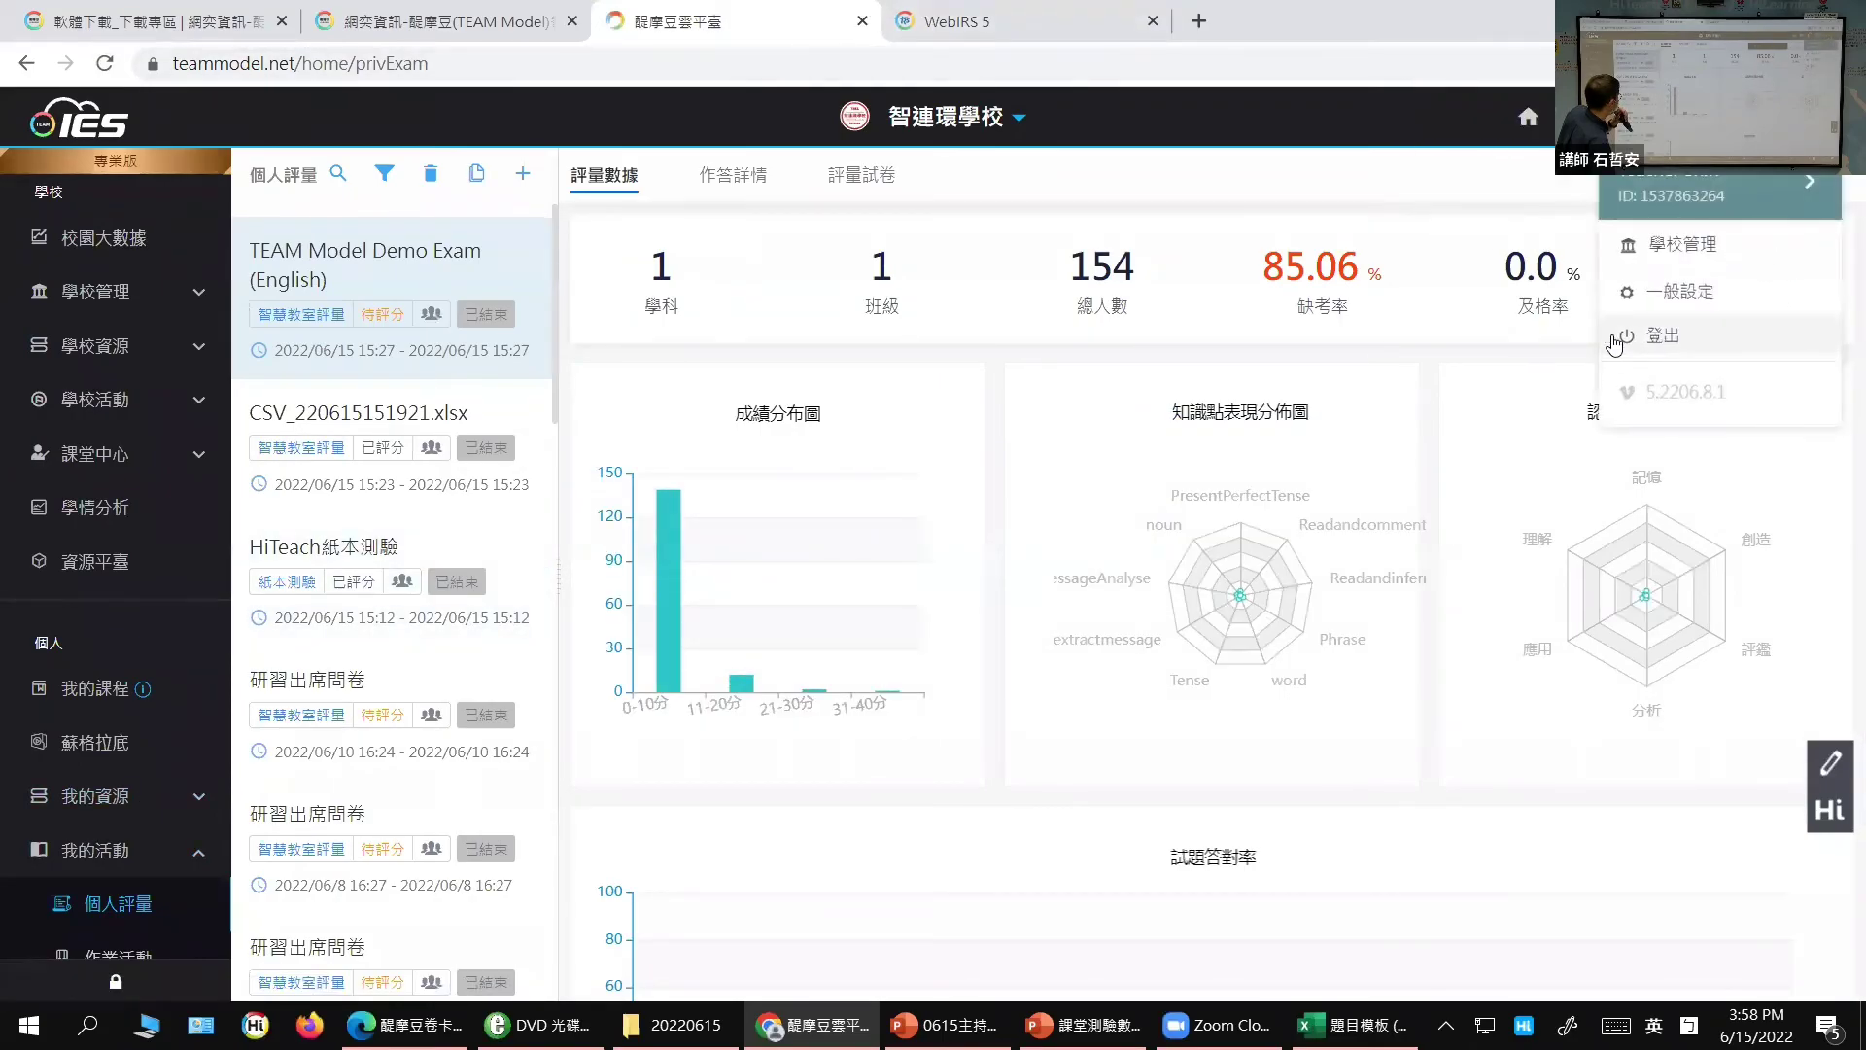
pyautogui.click(1637, 338)
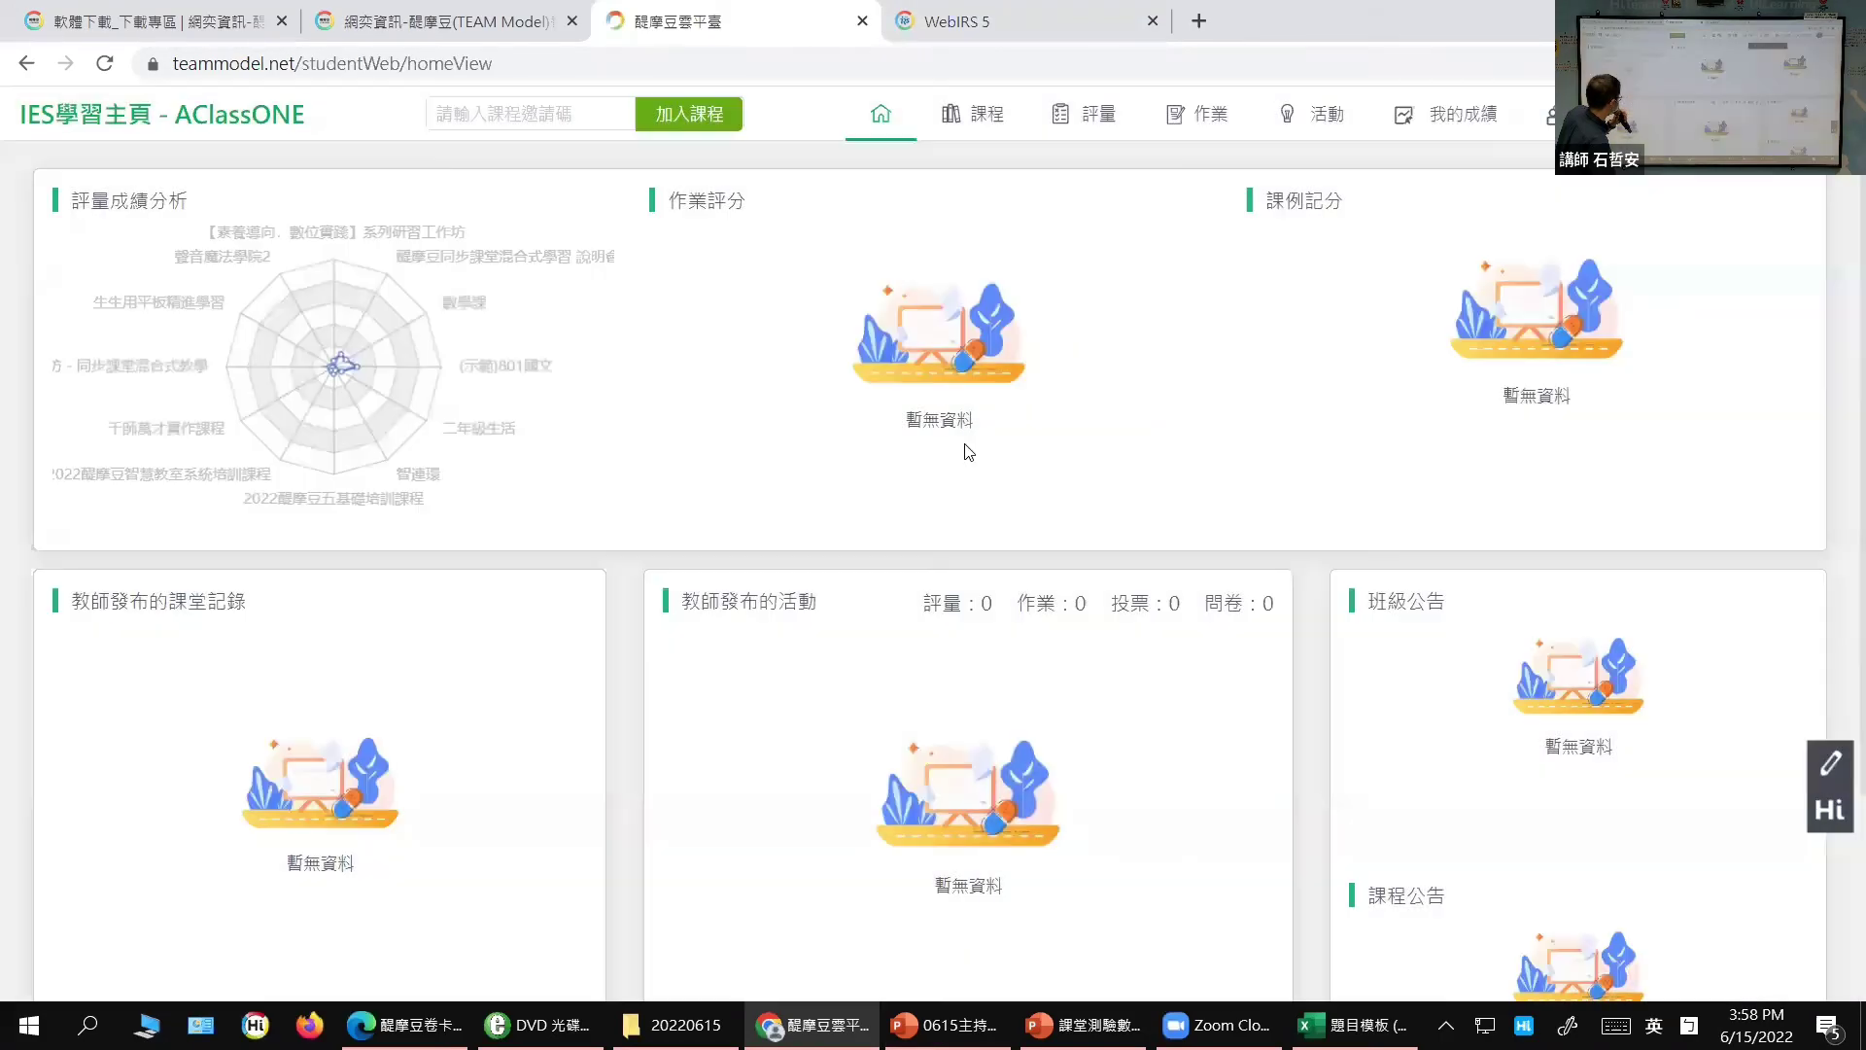
# Open HiTeach紙本測驗 from the 評量 list: 60/100, 6 of 10 correct, class average 38.9.
pyautogui.click(1108, 115)
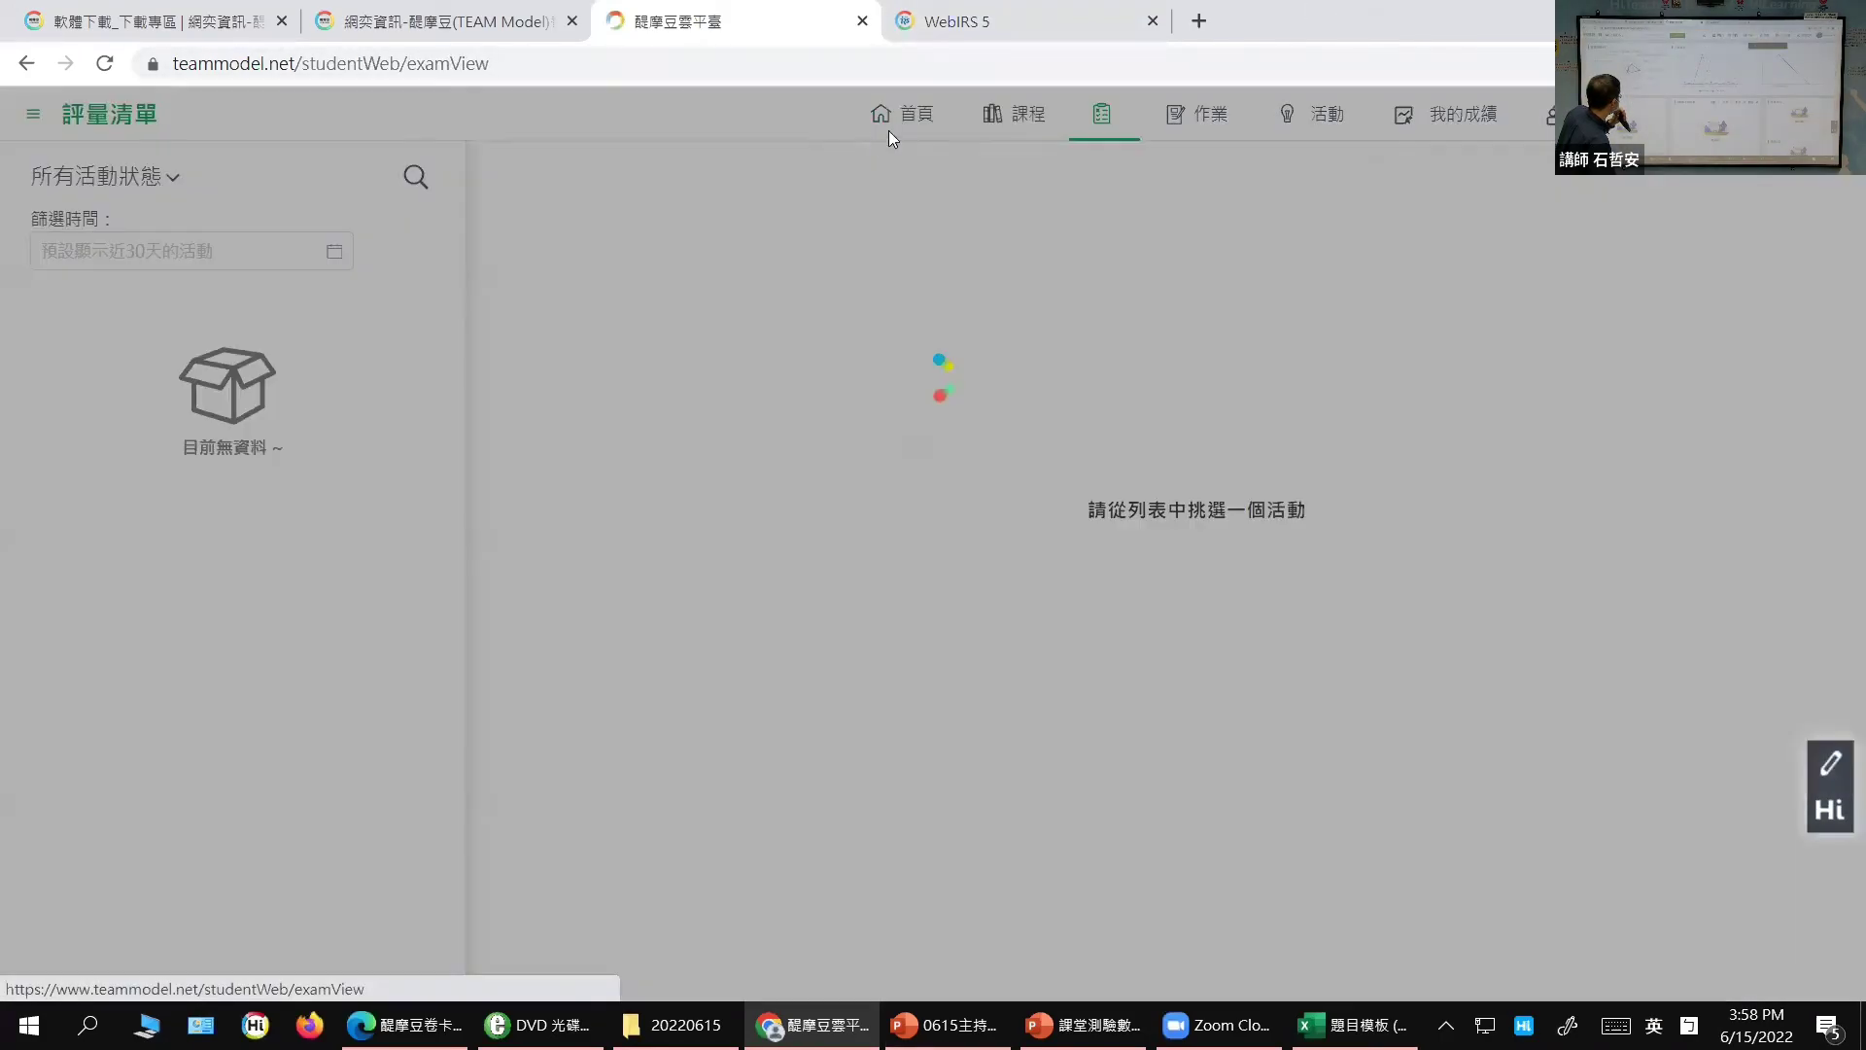
pyautogui.scroll(-3, 388, 408)
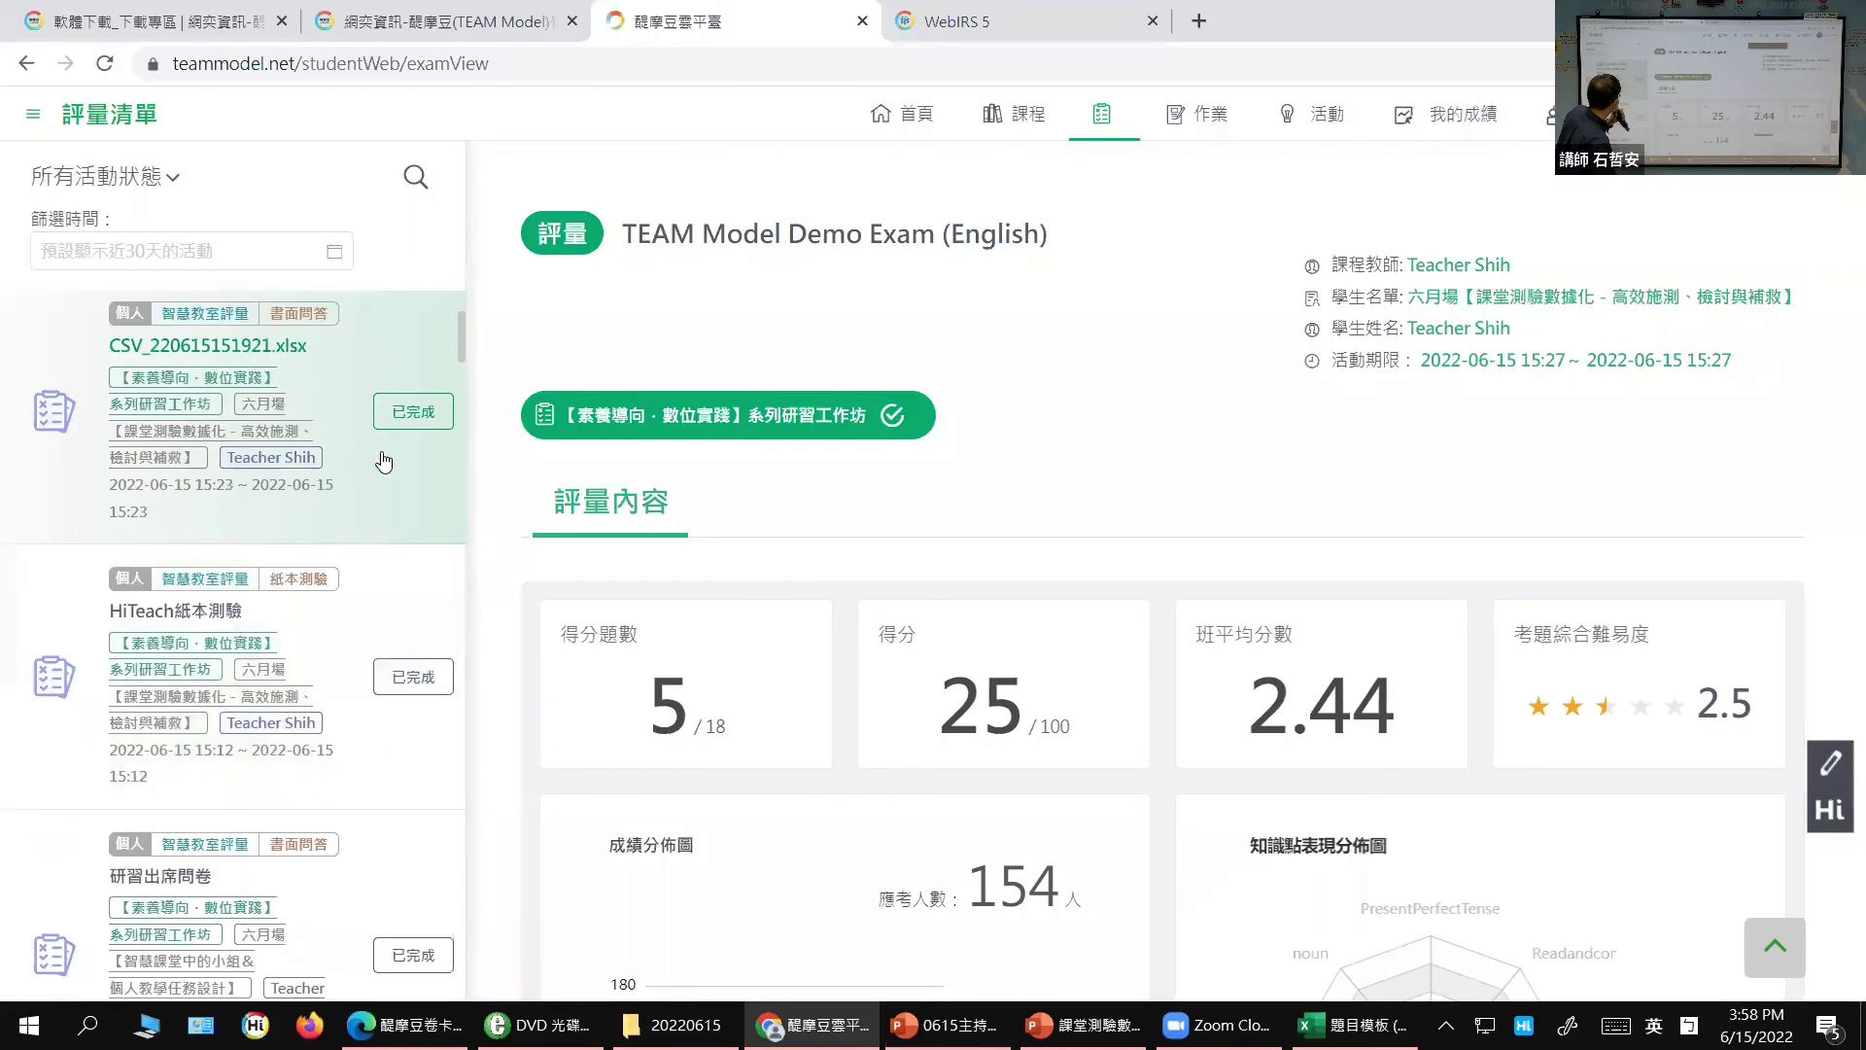
pyautogui.click(311, 644)
pyautogui.scroll(-10, 1314, 601)
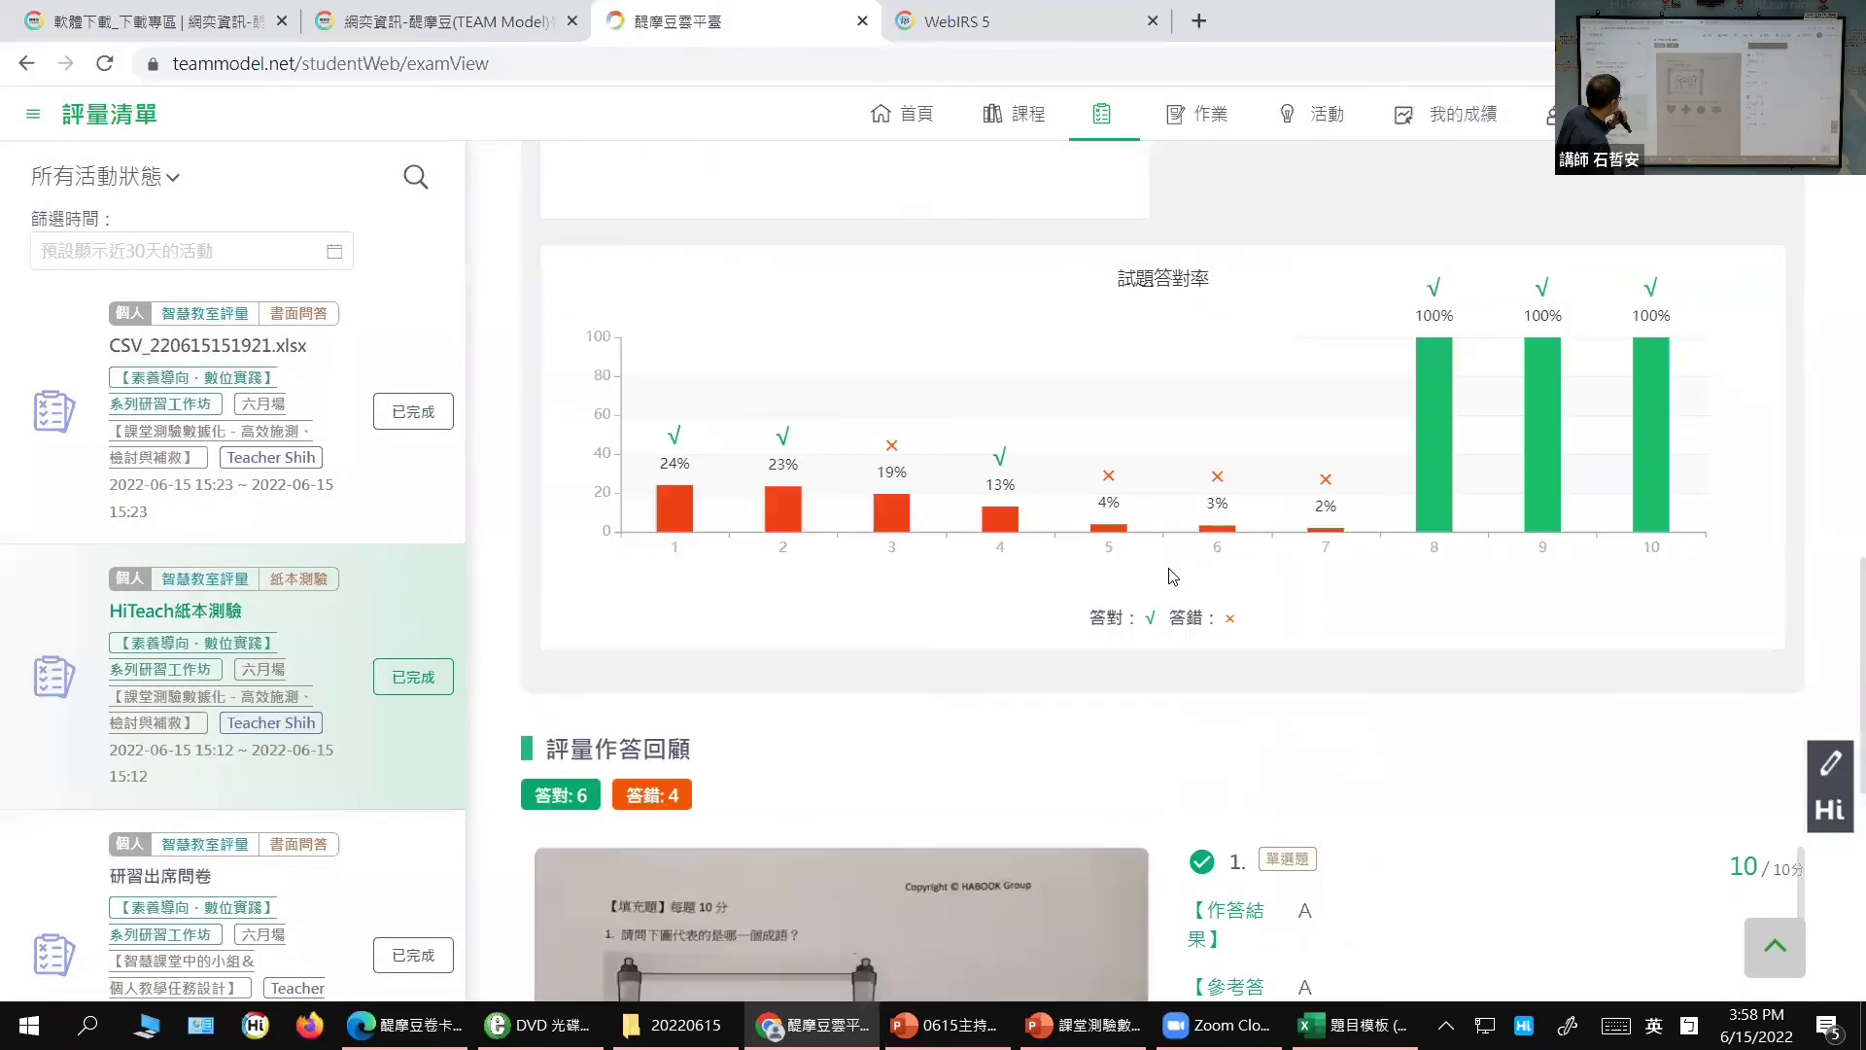
pyautogui.scroll(10, 1282, 505)
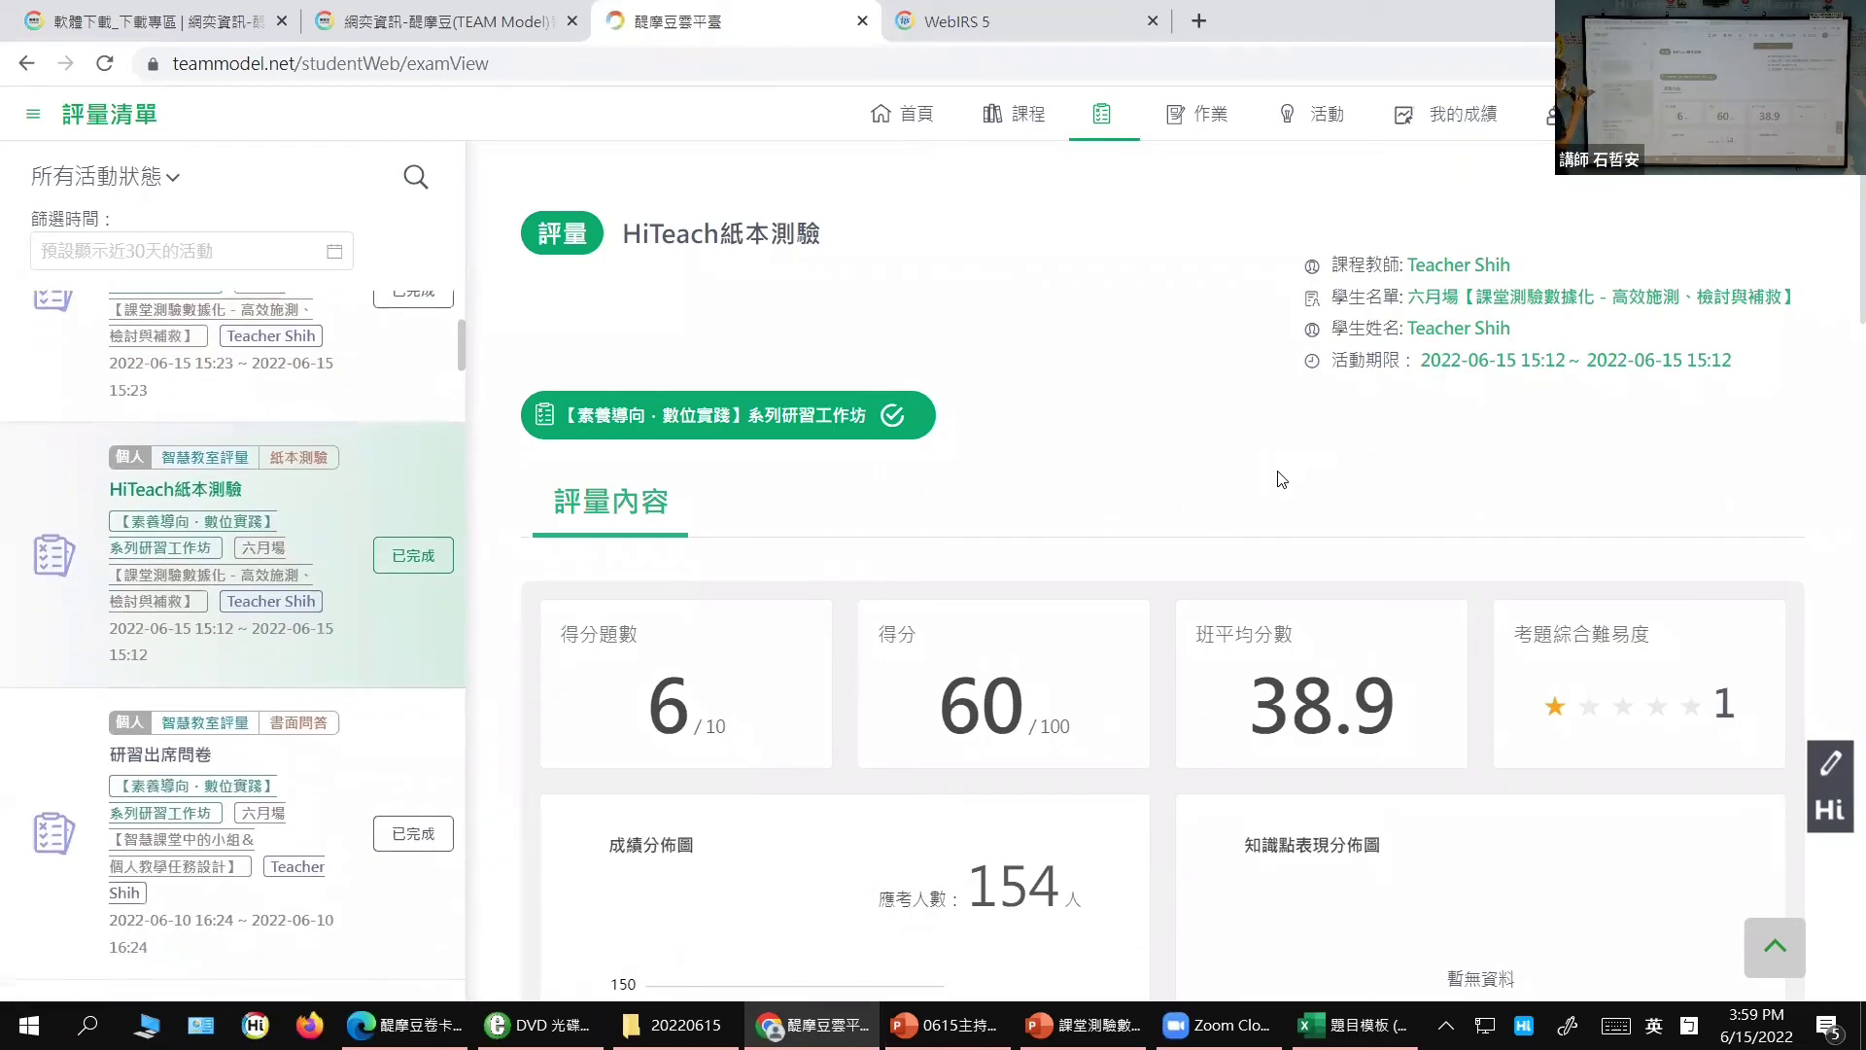
pyautogui.scroll(-3, 1281, 478)
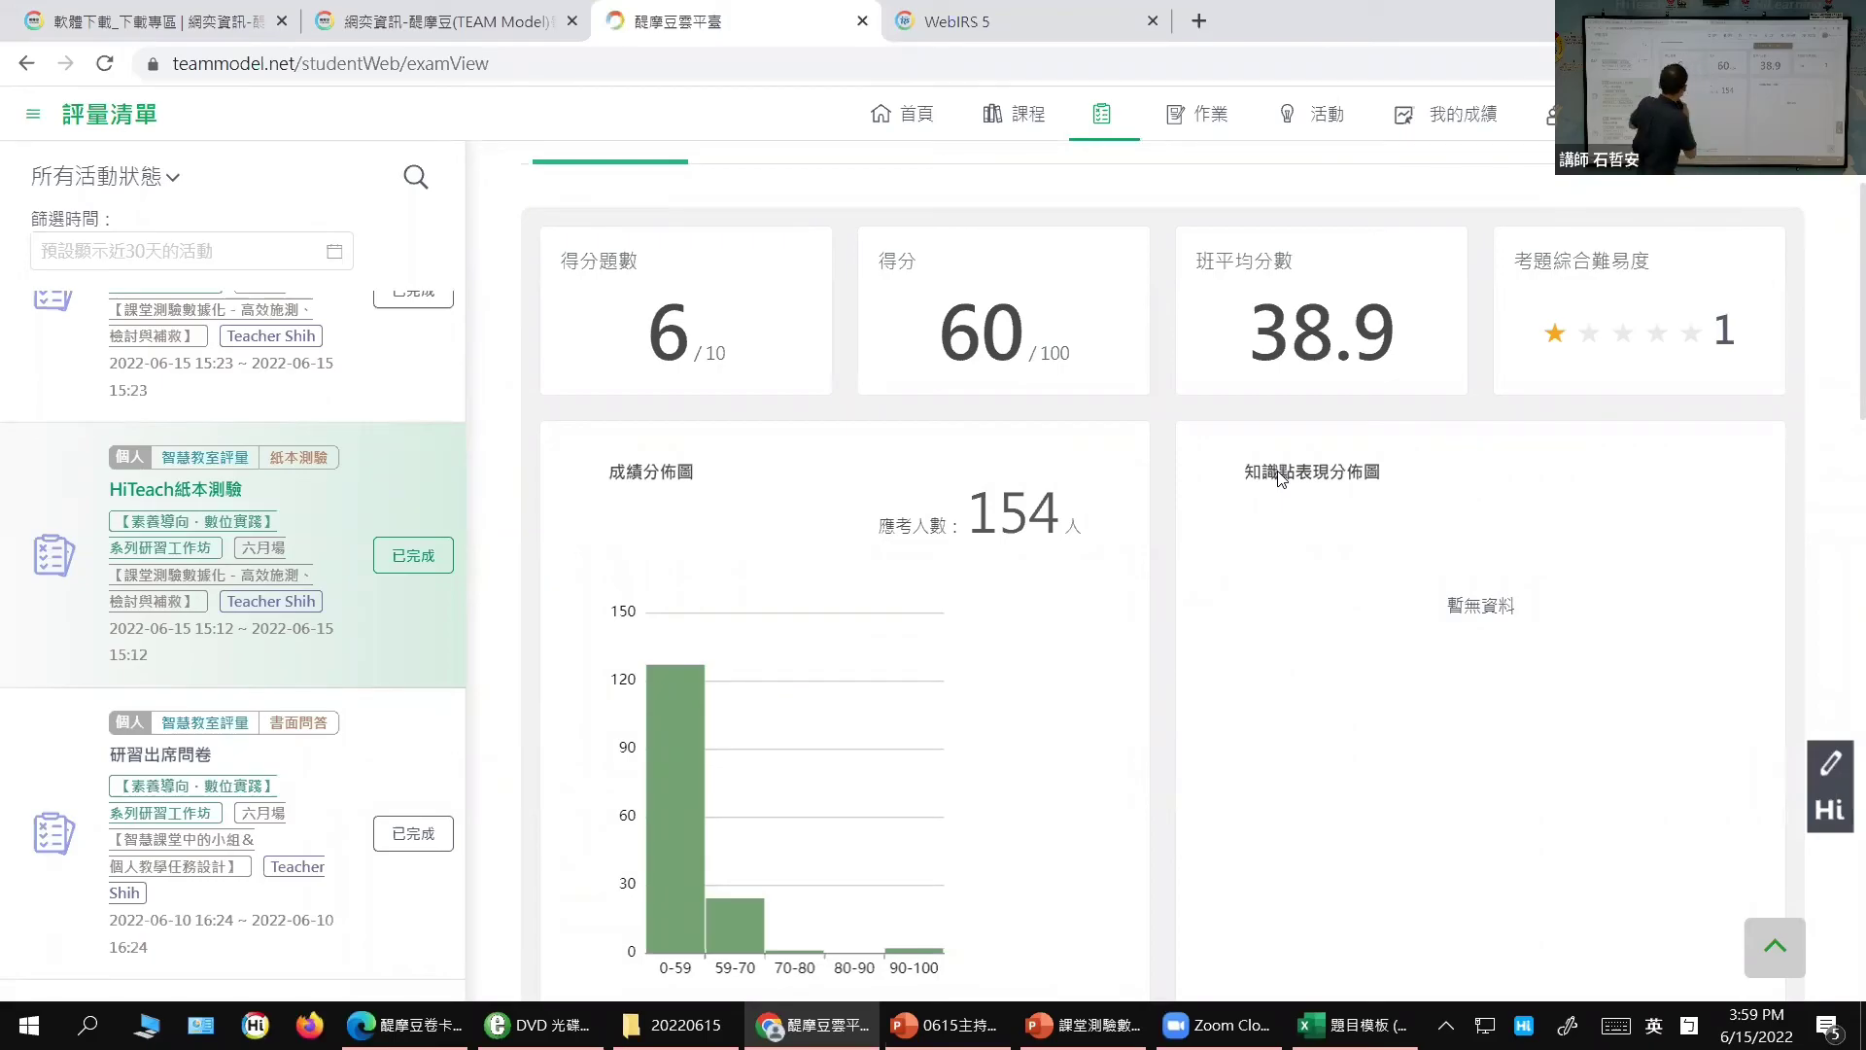
pyautogui.scroll(4, 233, 642)
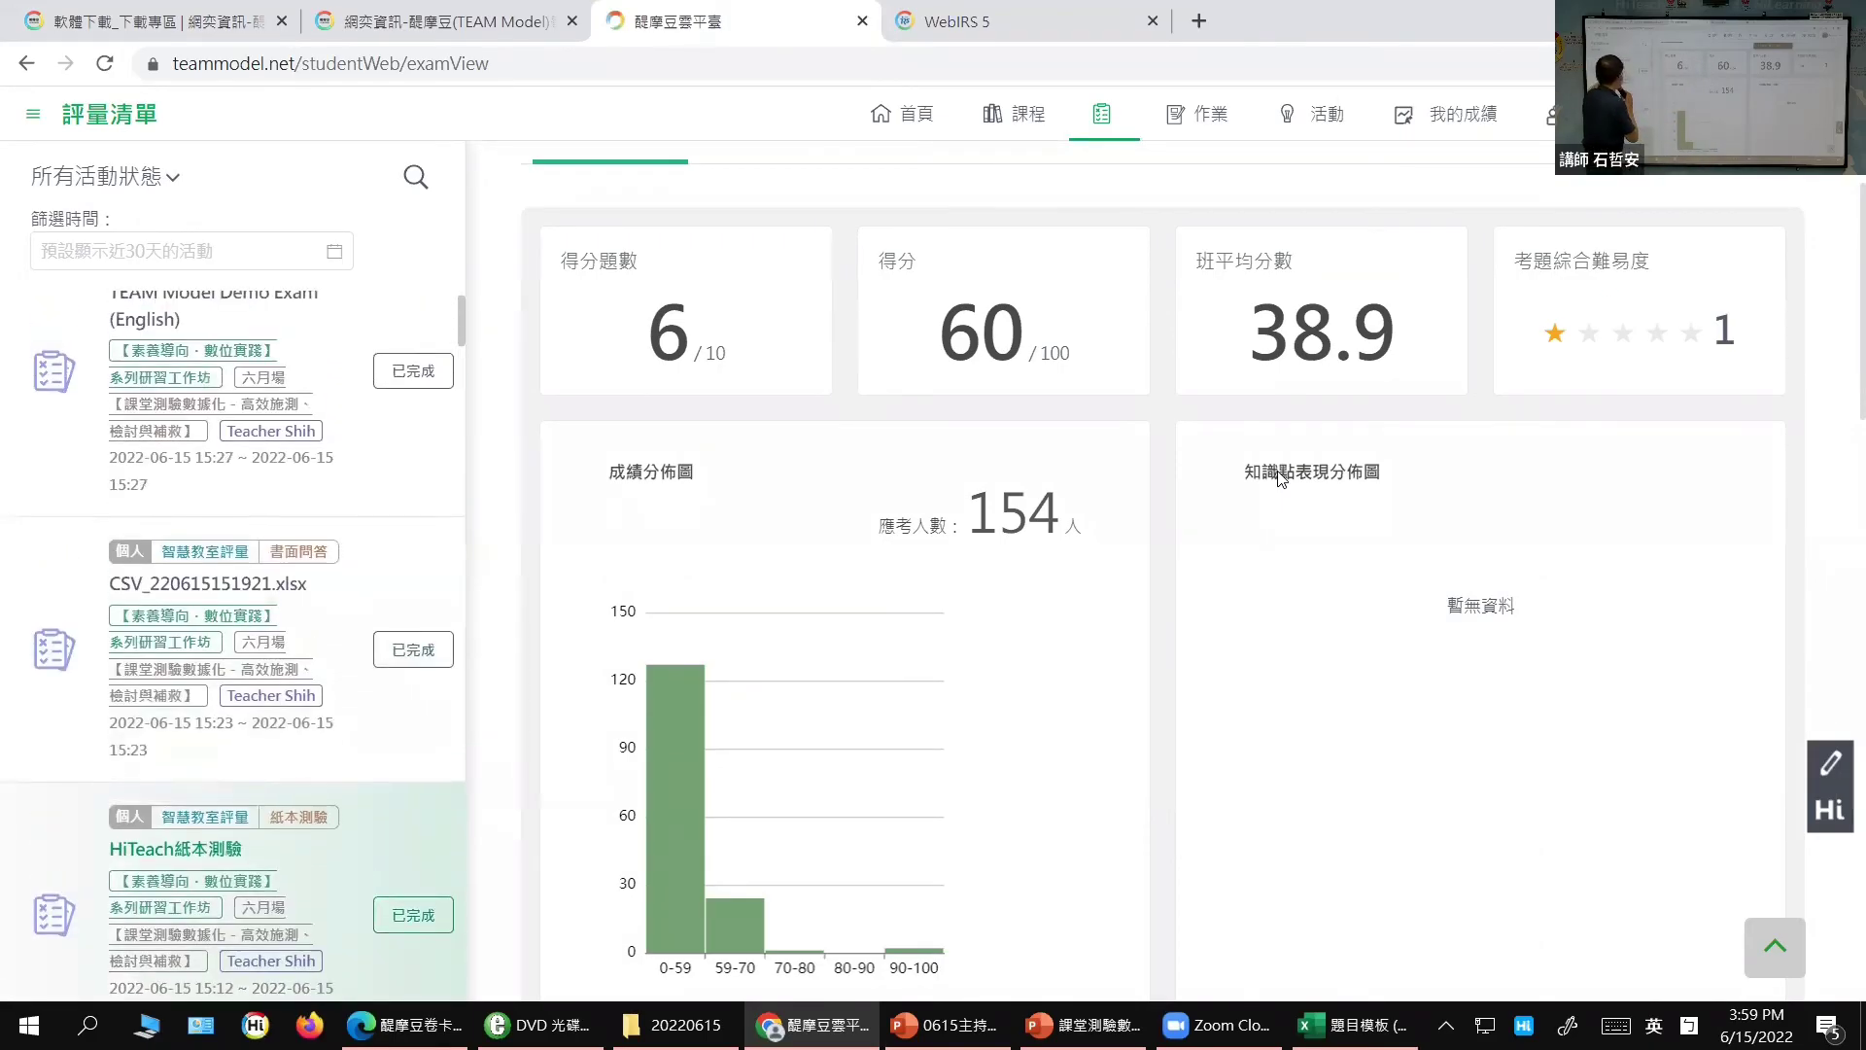
pyautogui.scroll(-2, 1281, 478)
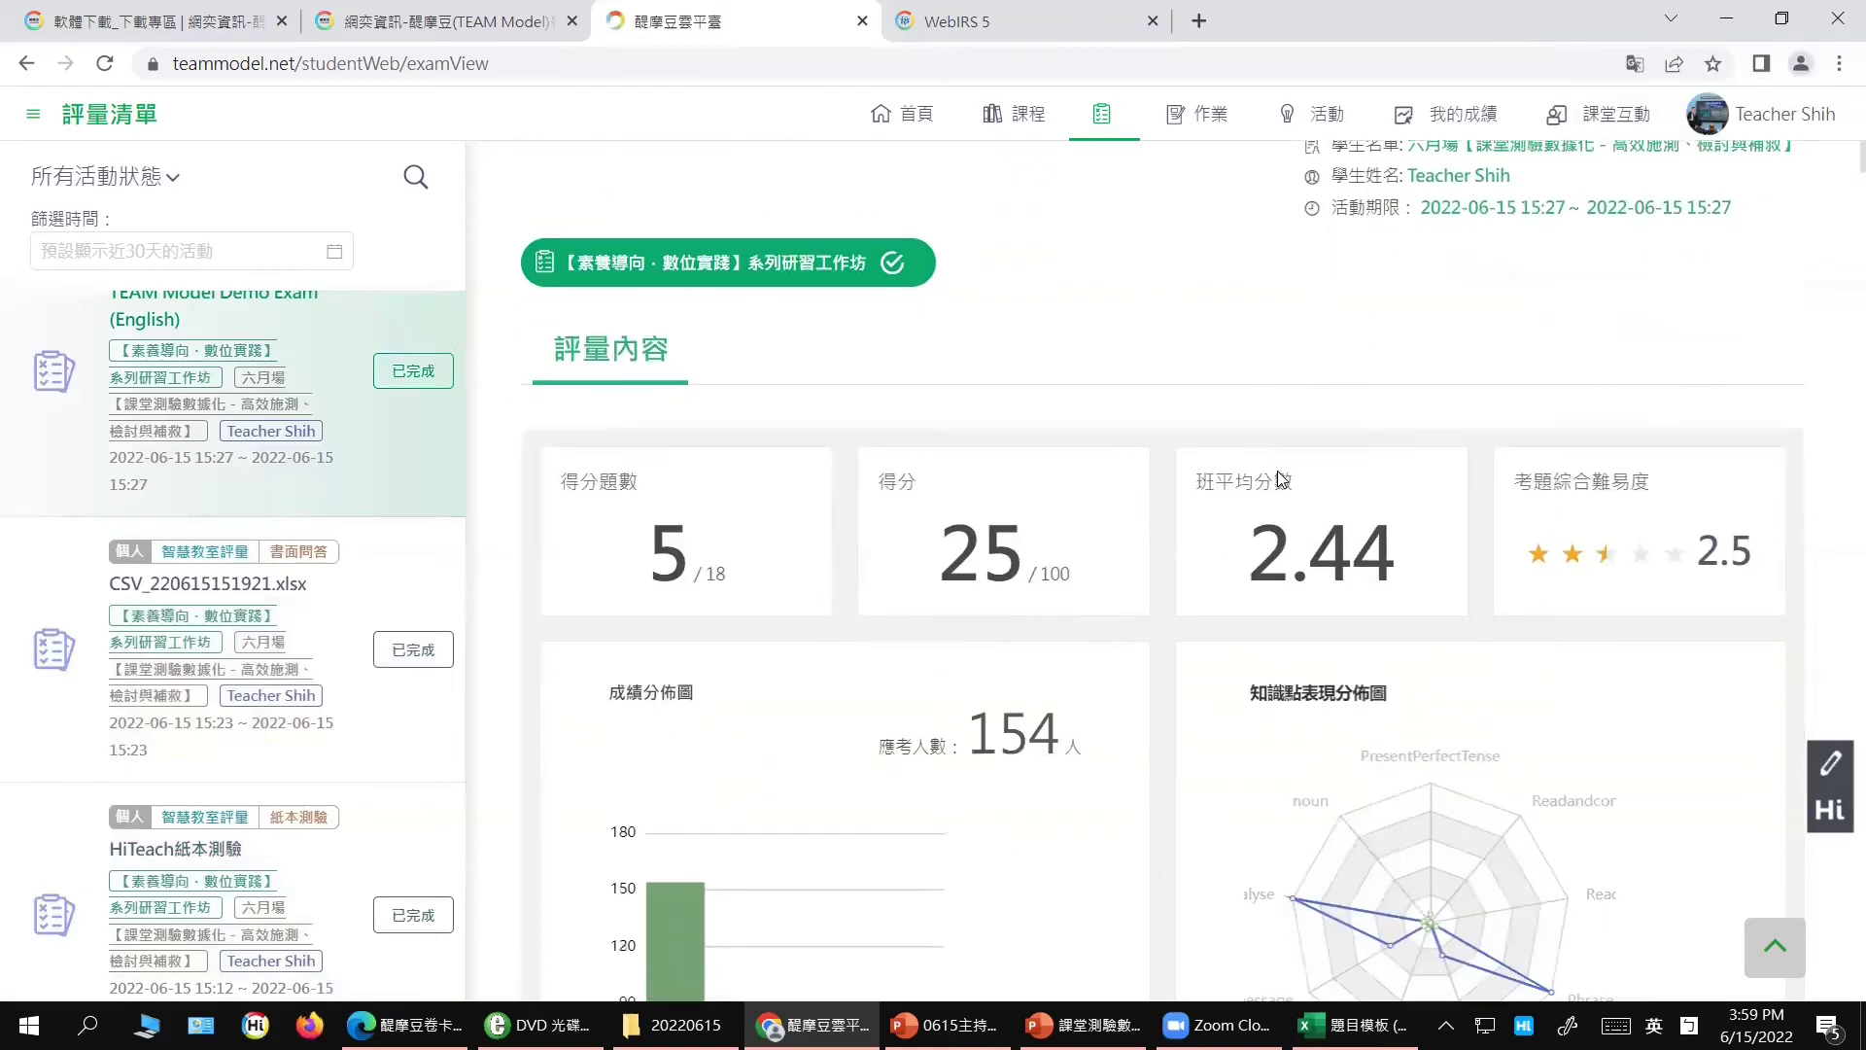
pyautogui.scroll(-2, 1281, 478)
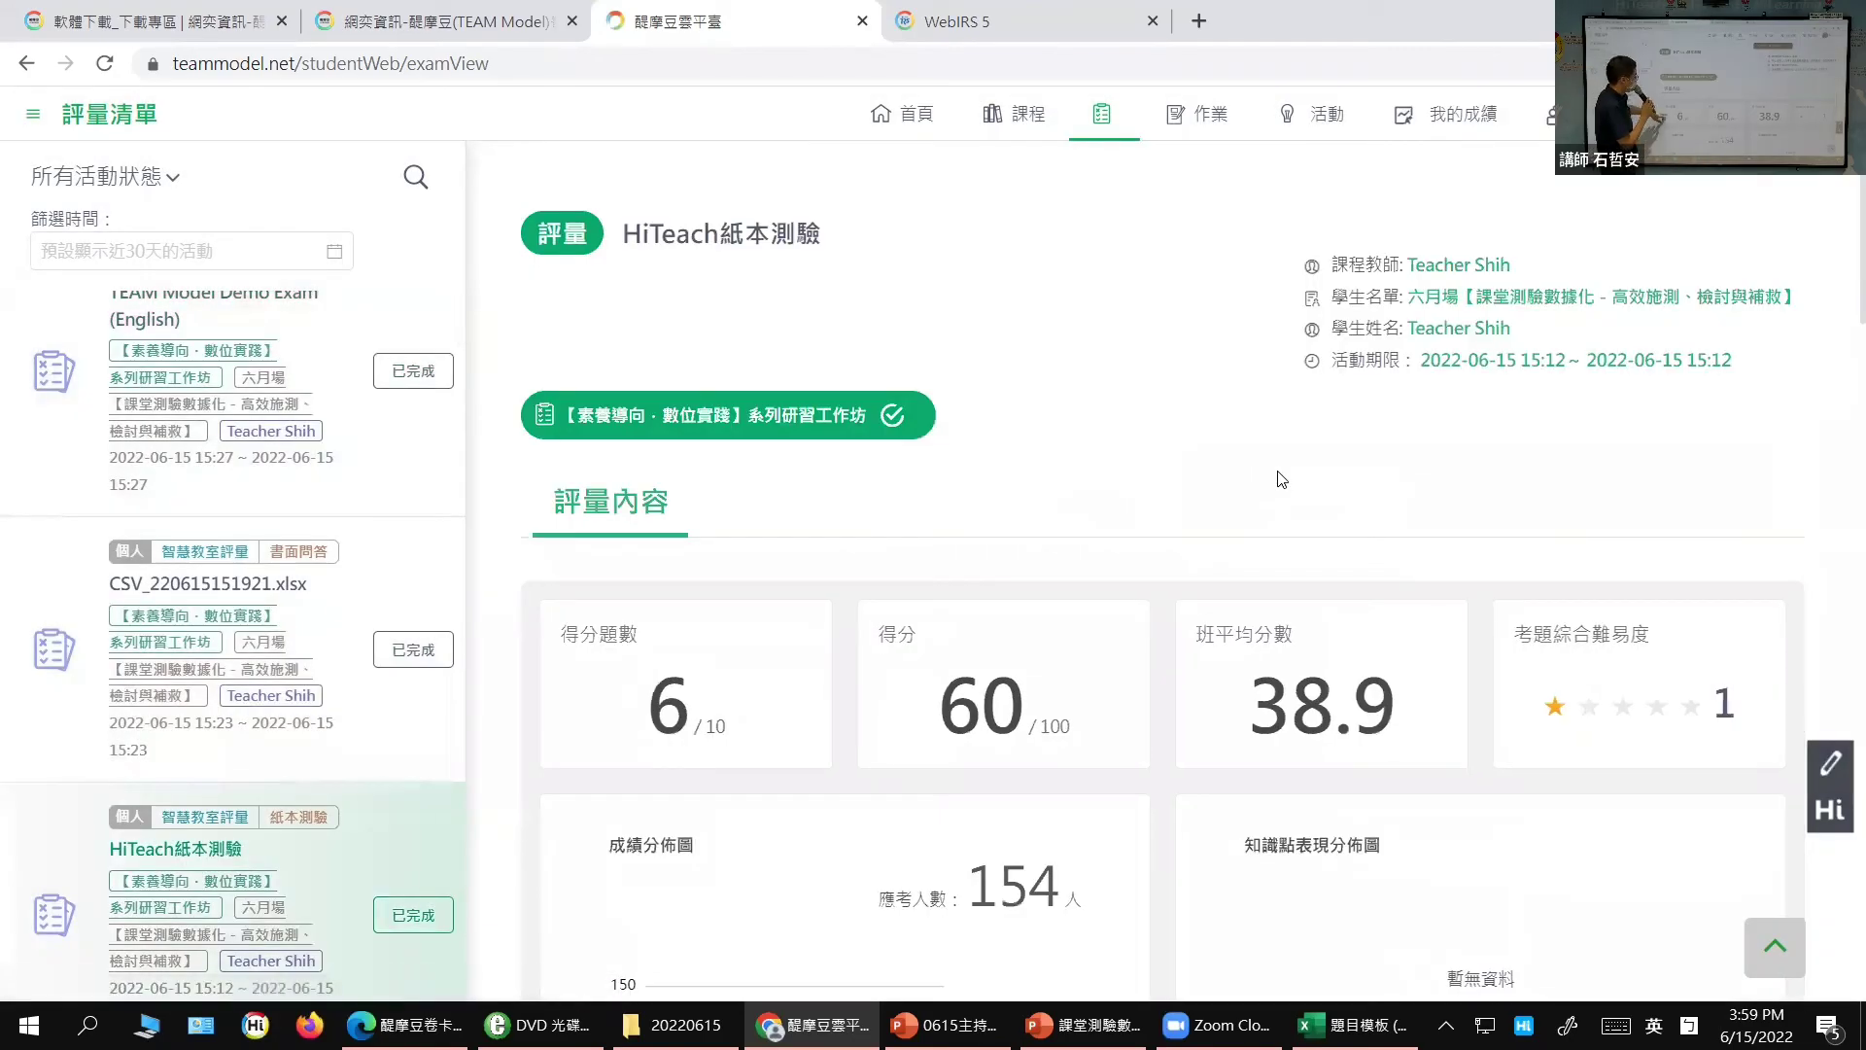
pyautogui.scroll(-5, 1281, 478)
pyautogui.scroll(-12, 1281, 479)
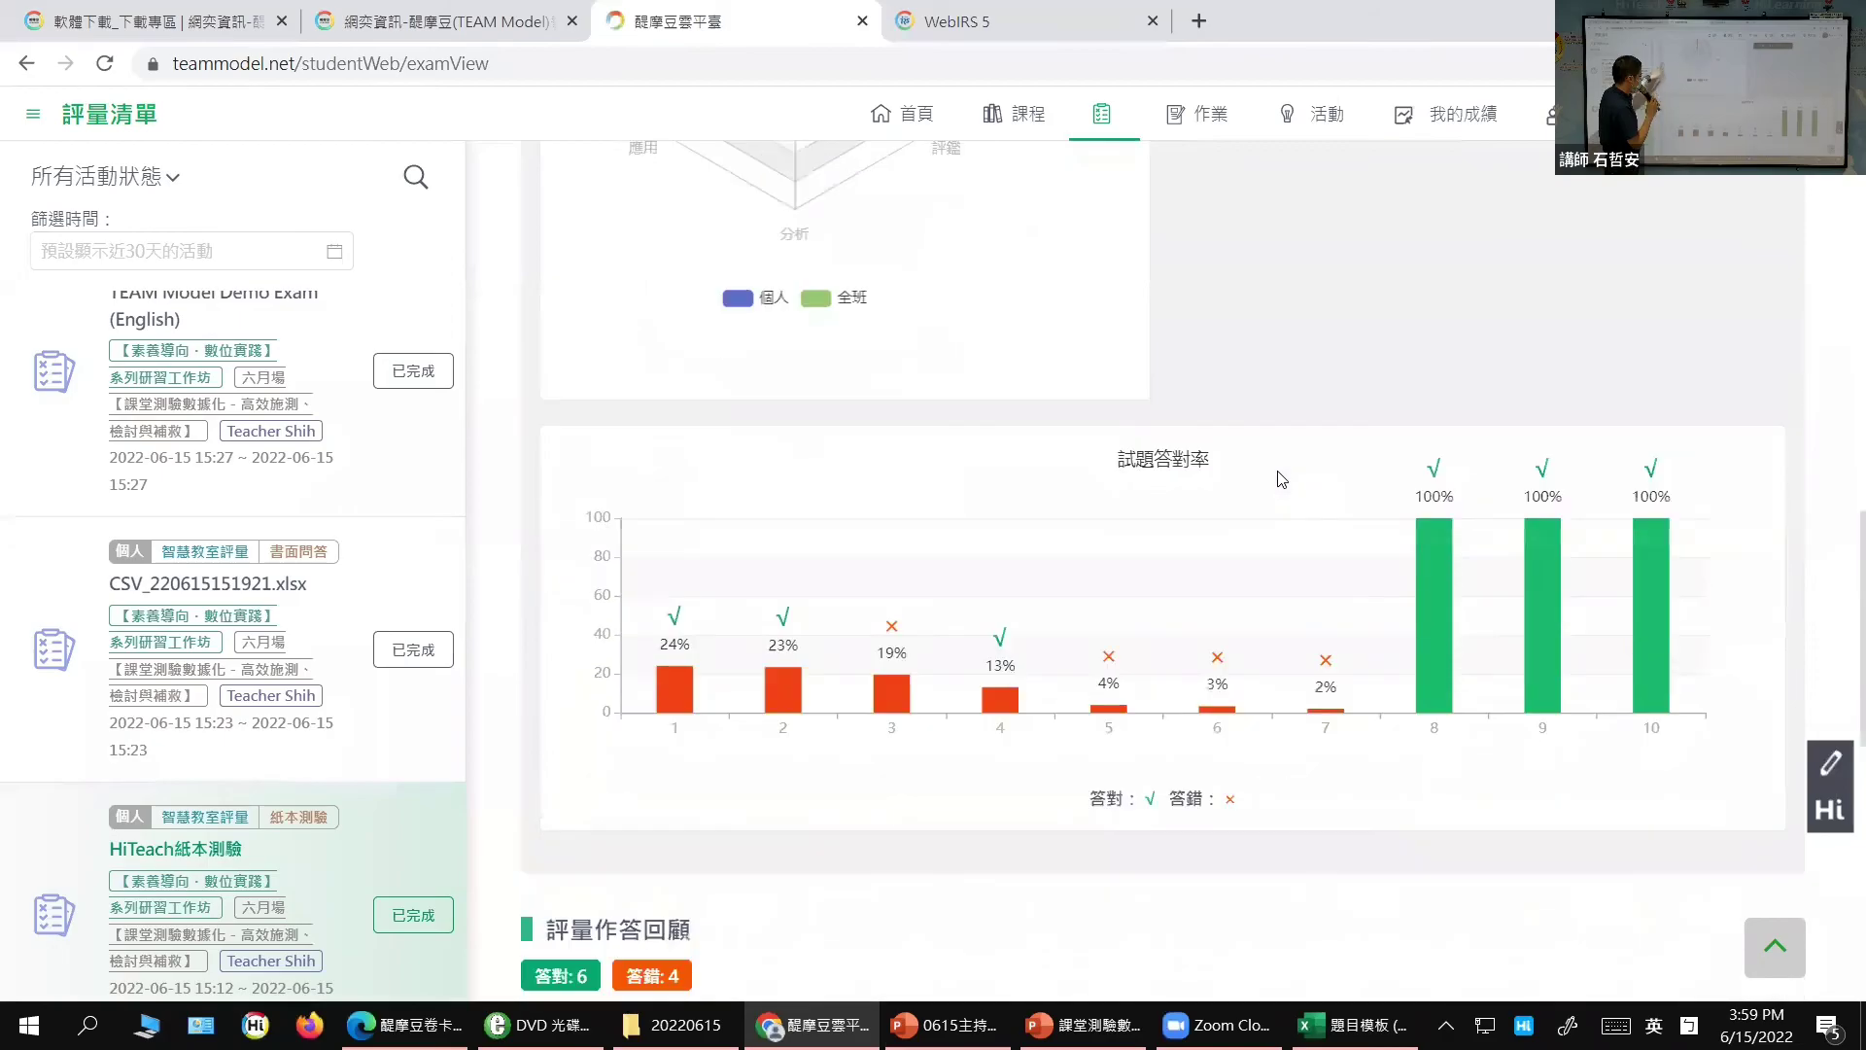
pyautogui.scroll(8, 1280, 478)
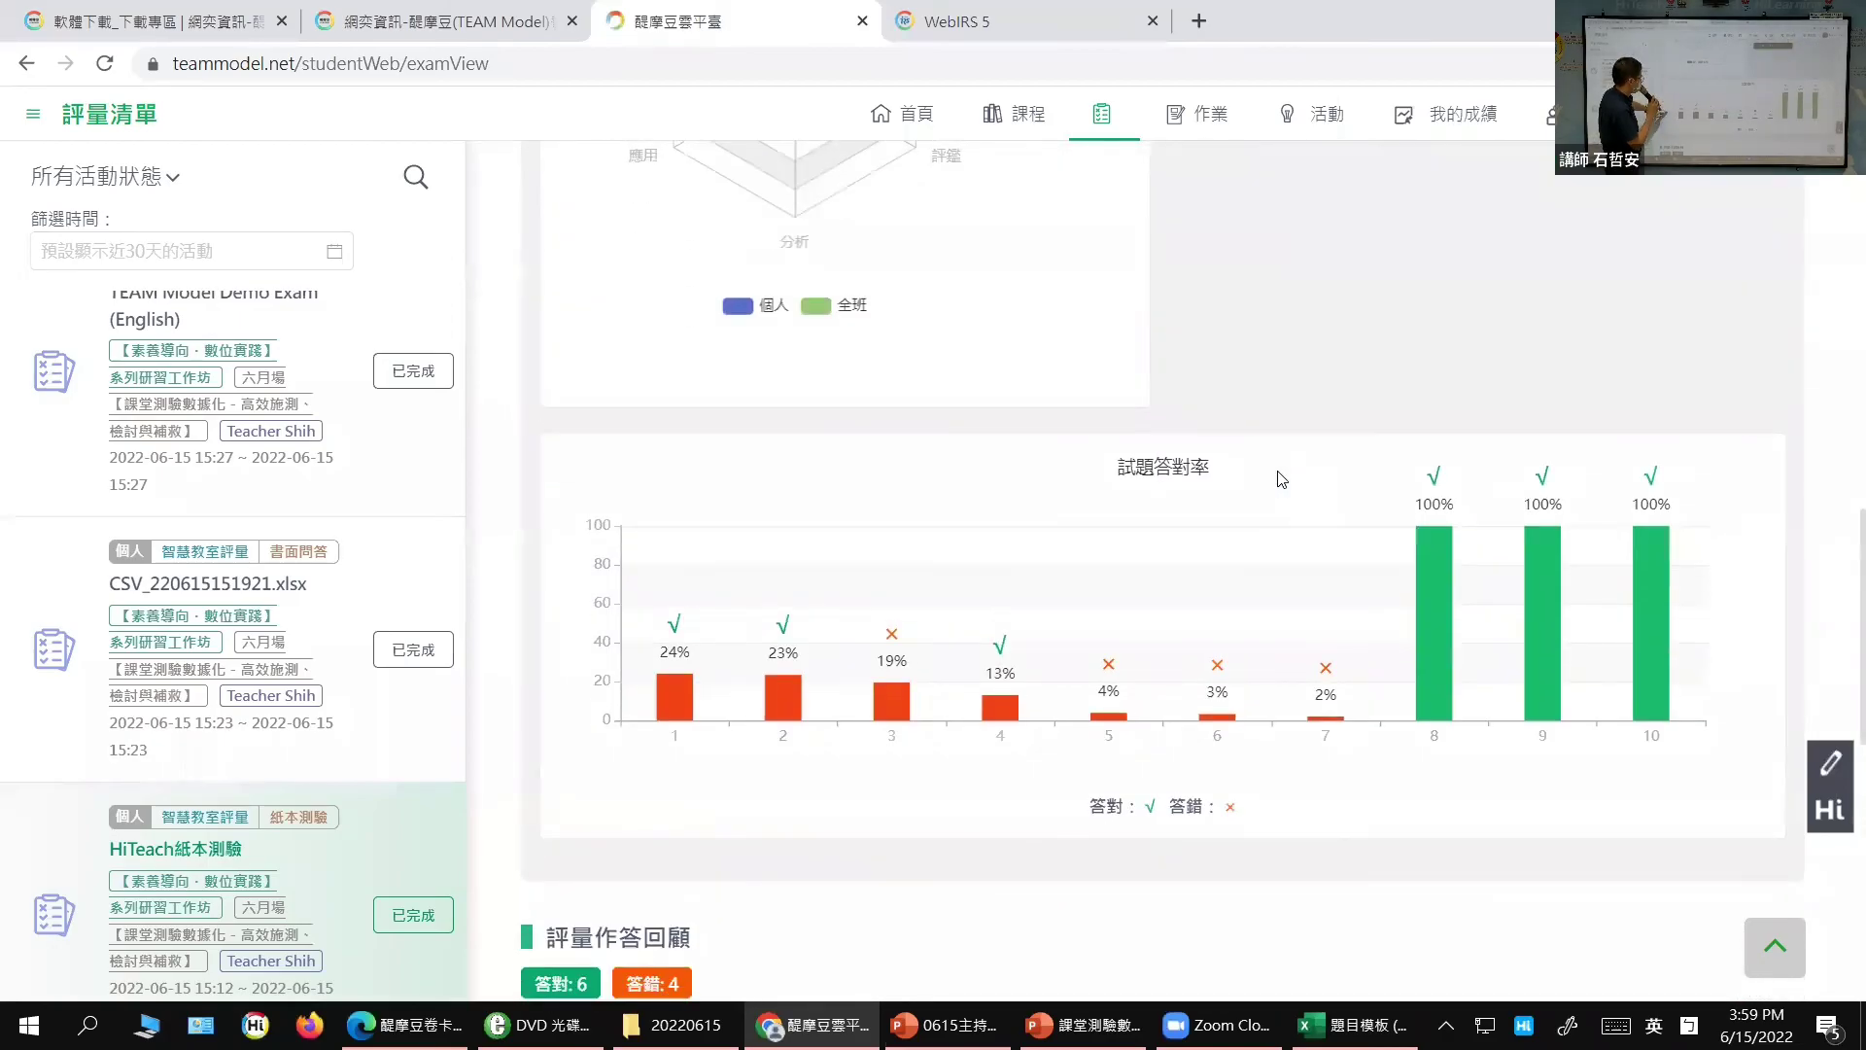
pyautogui.scroll(-10, 1281, 479)
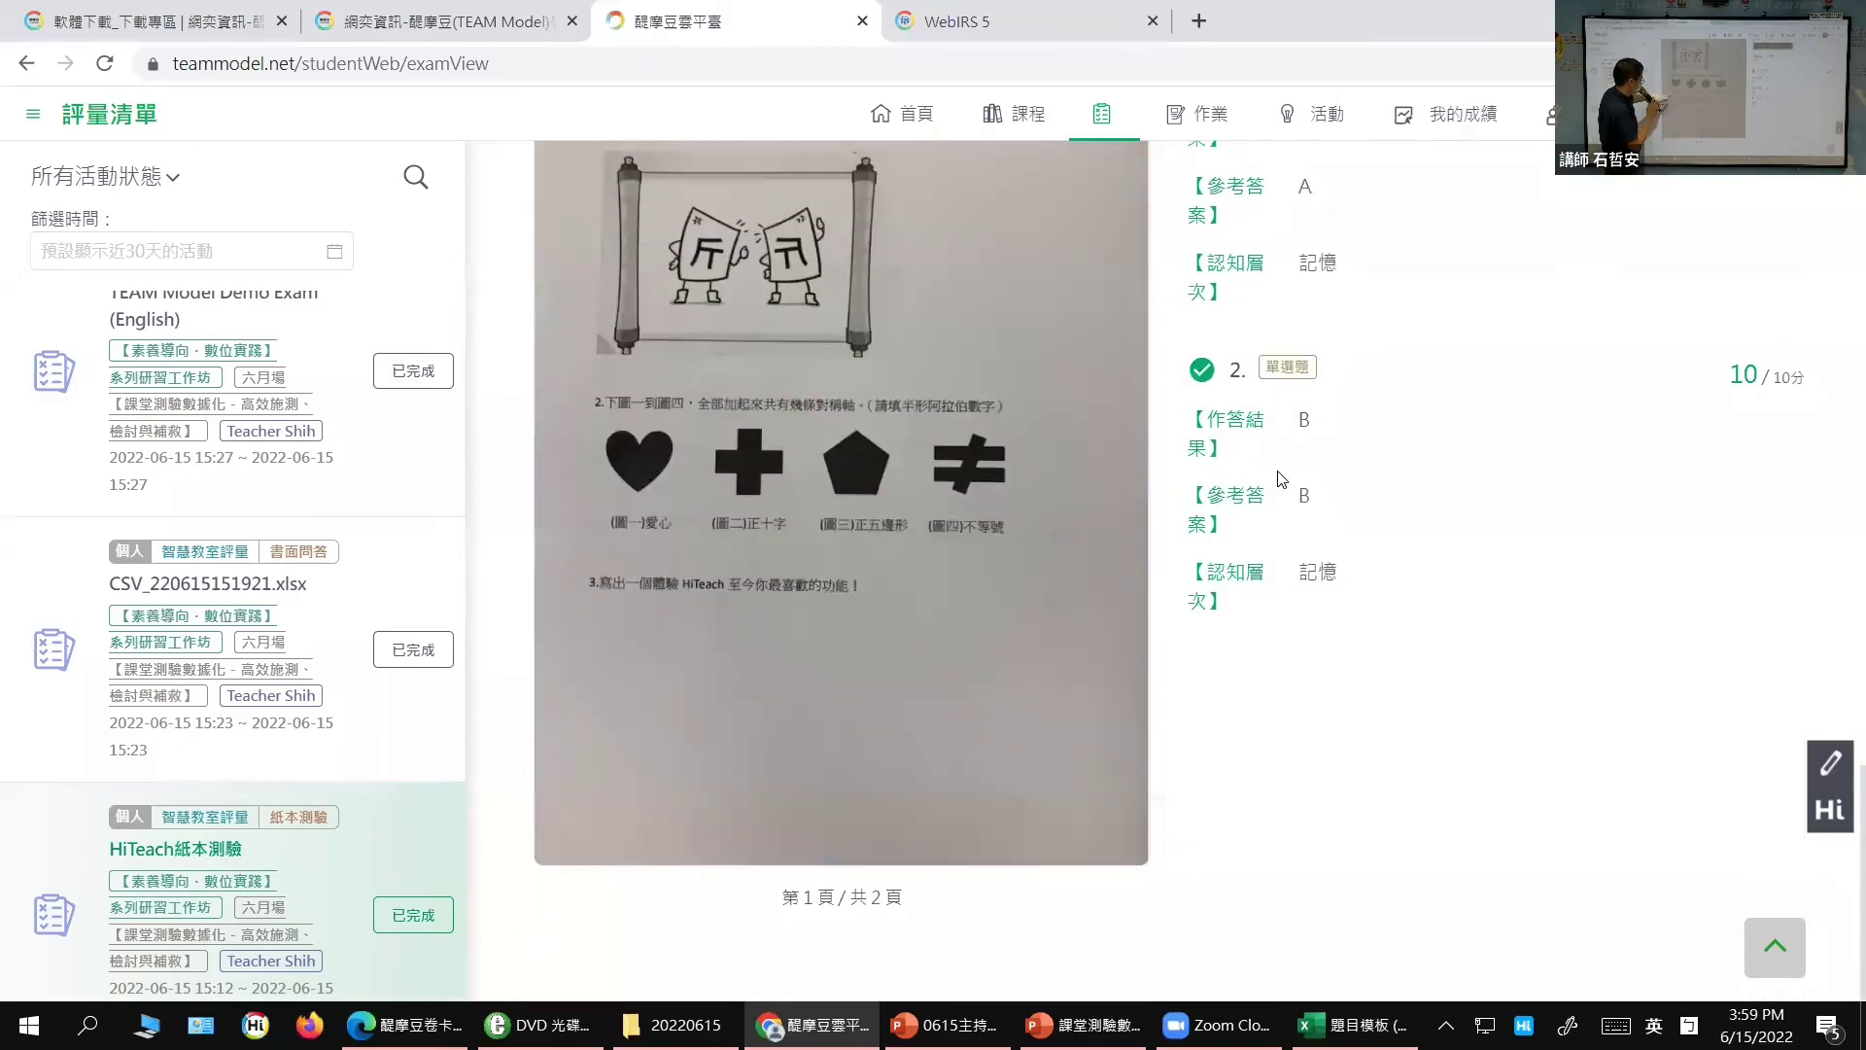
pyautogui.scroll(8, 1281, 478)
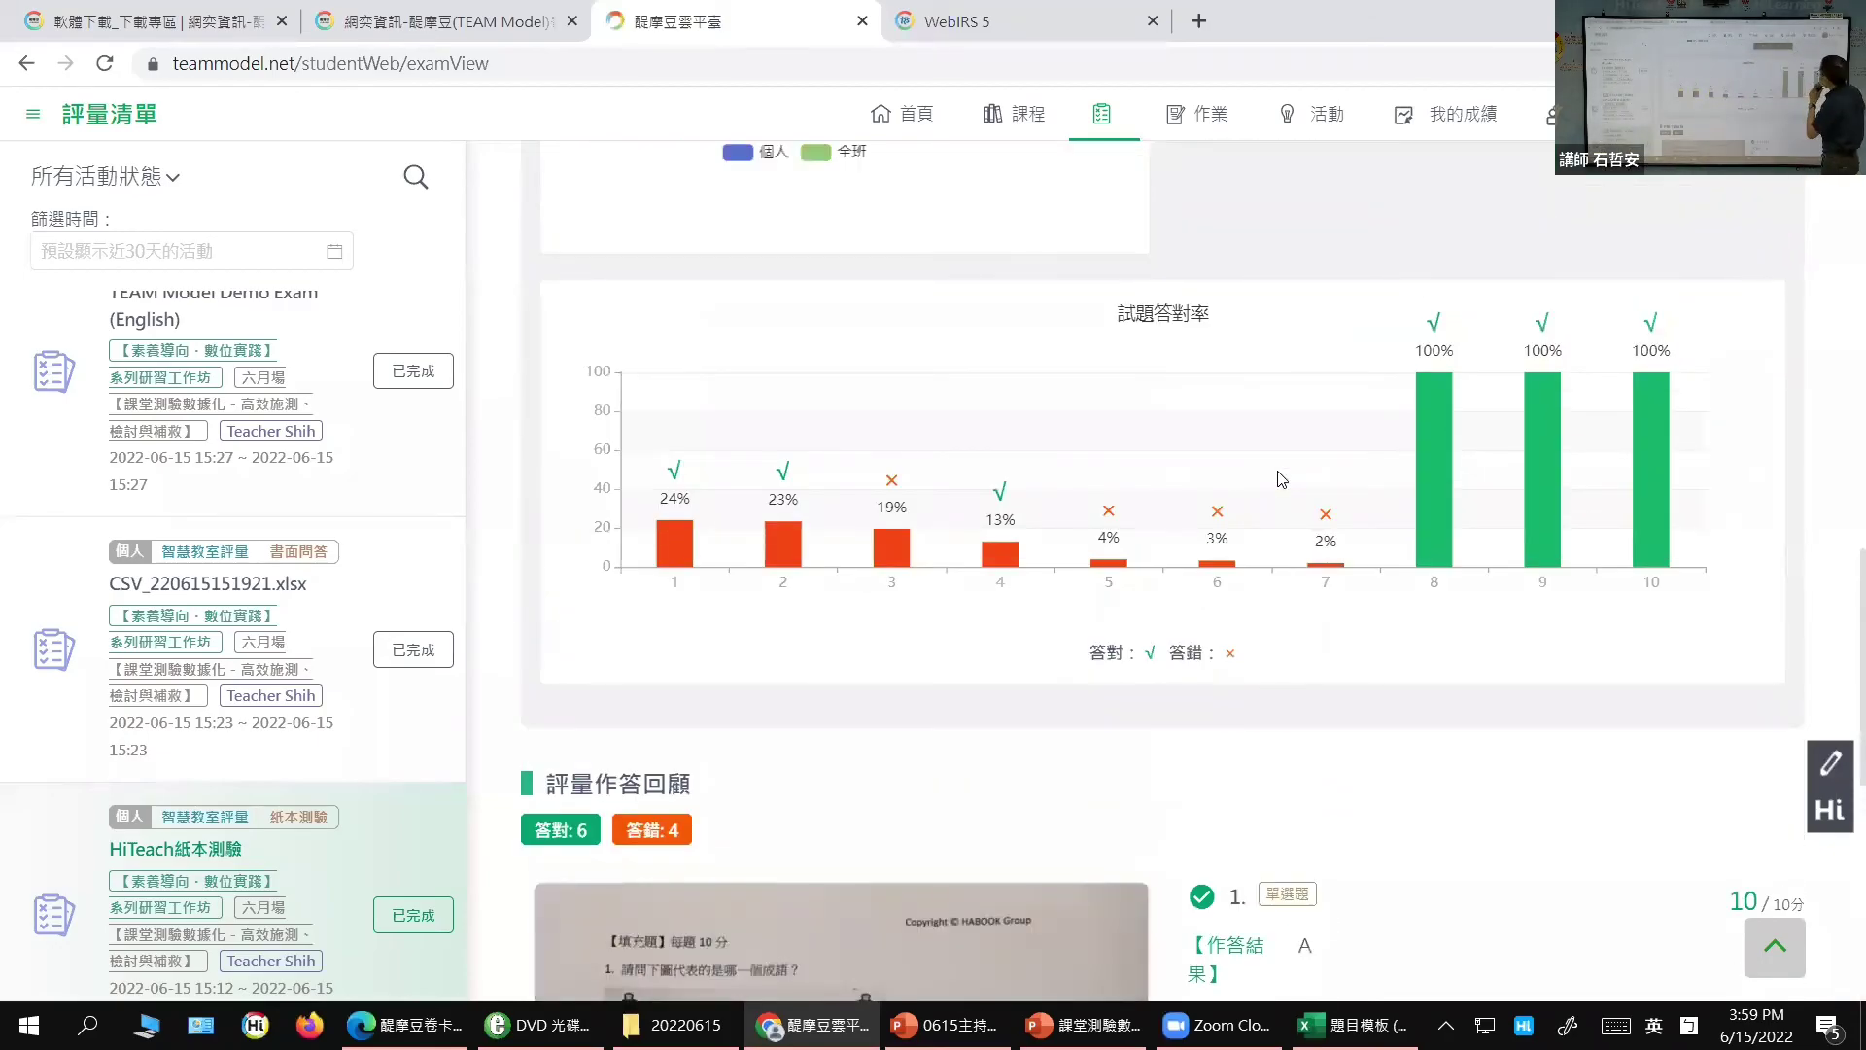
pyautogui.scroll(-2, 1281, 478)
pyautogui.scroll(-10, 1281, 479)
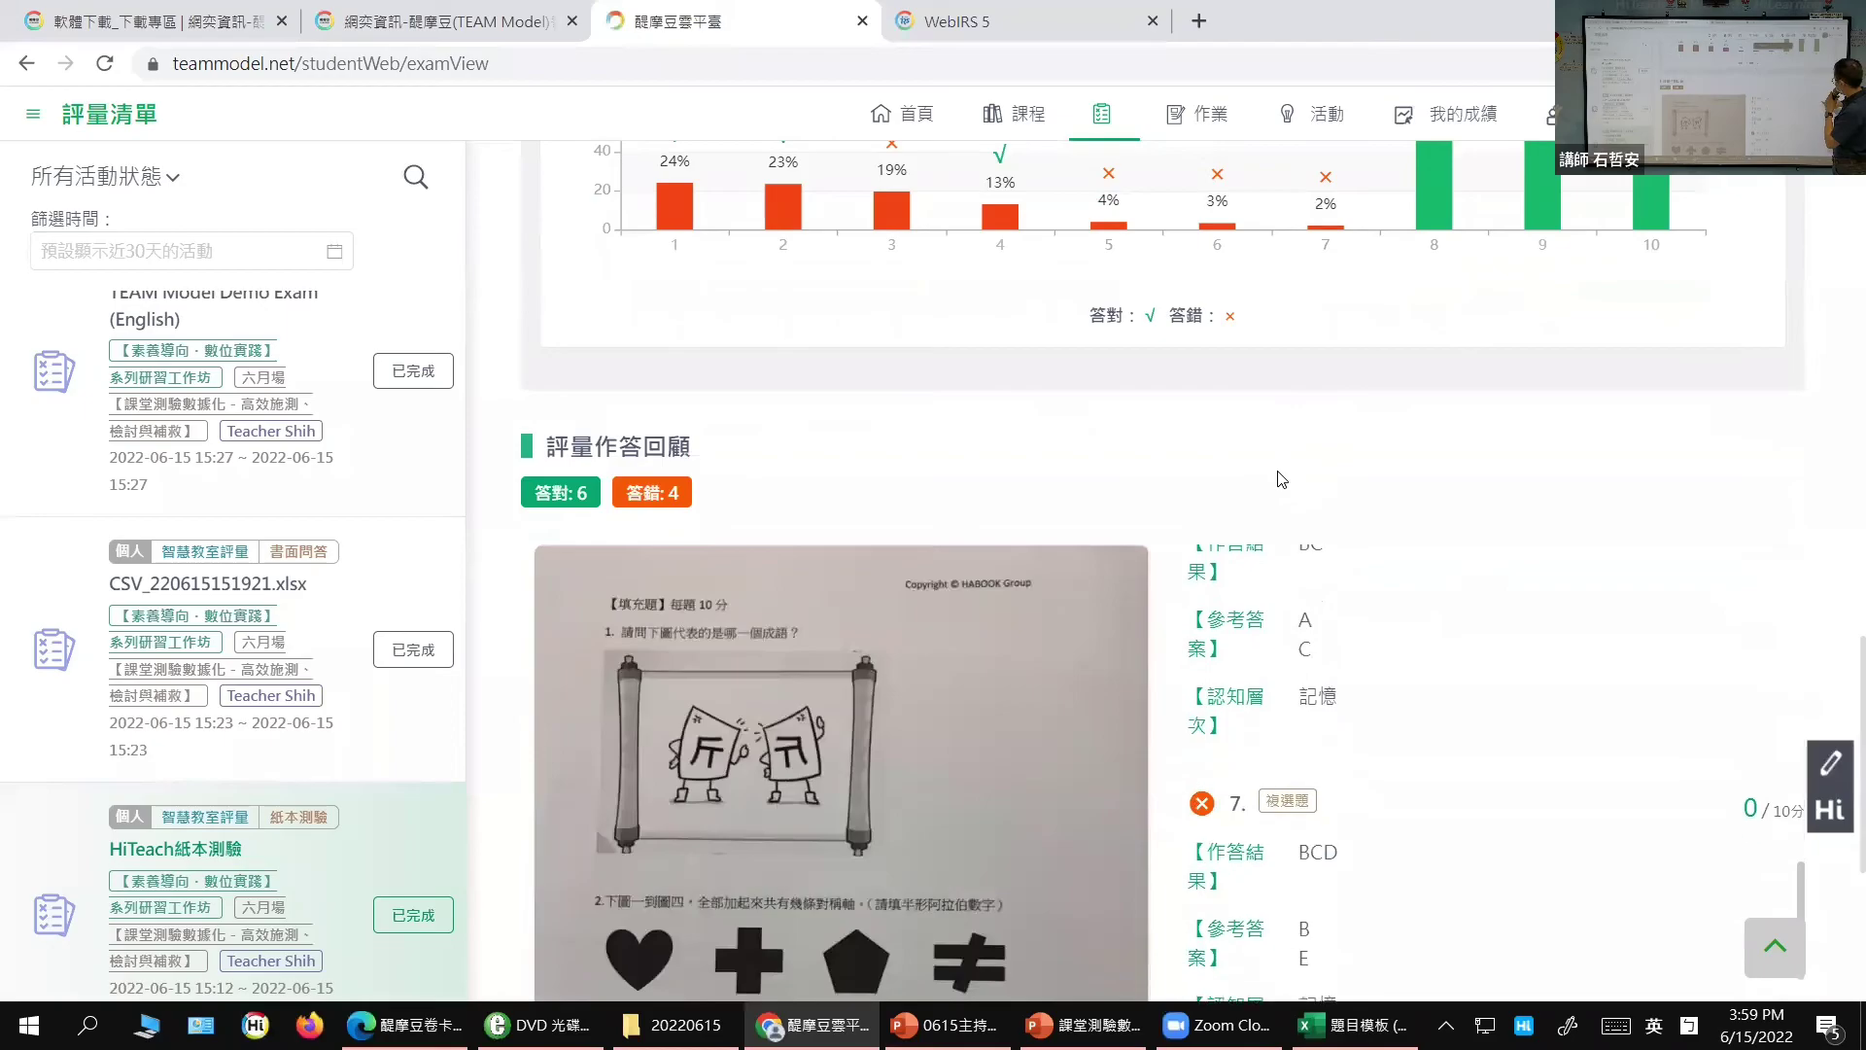
pyautogui.scroll(-8, 1281, 478)
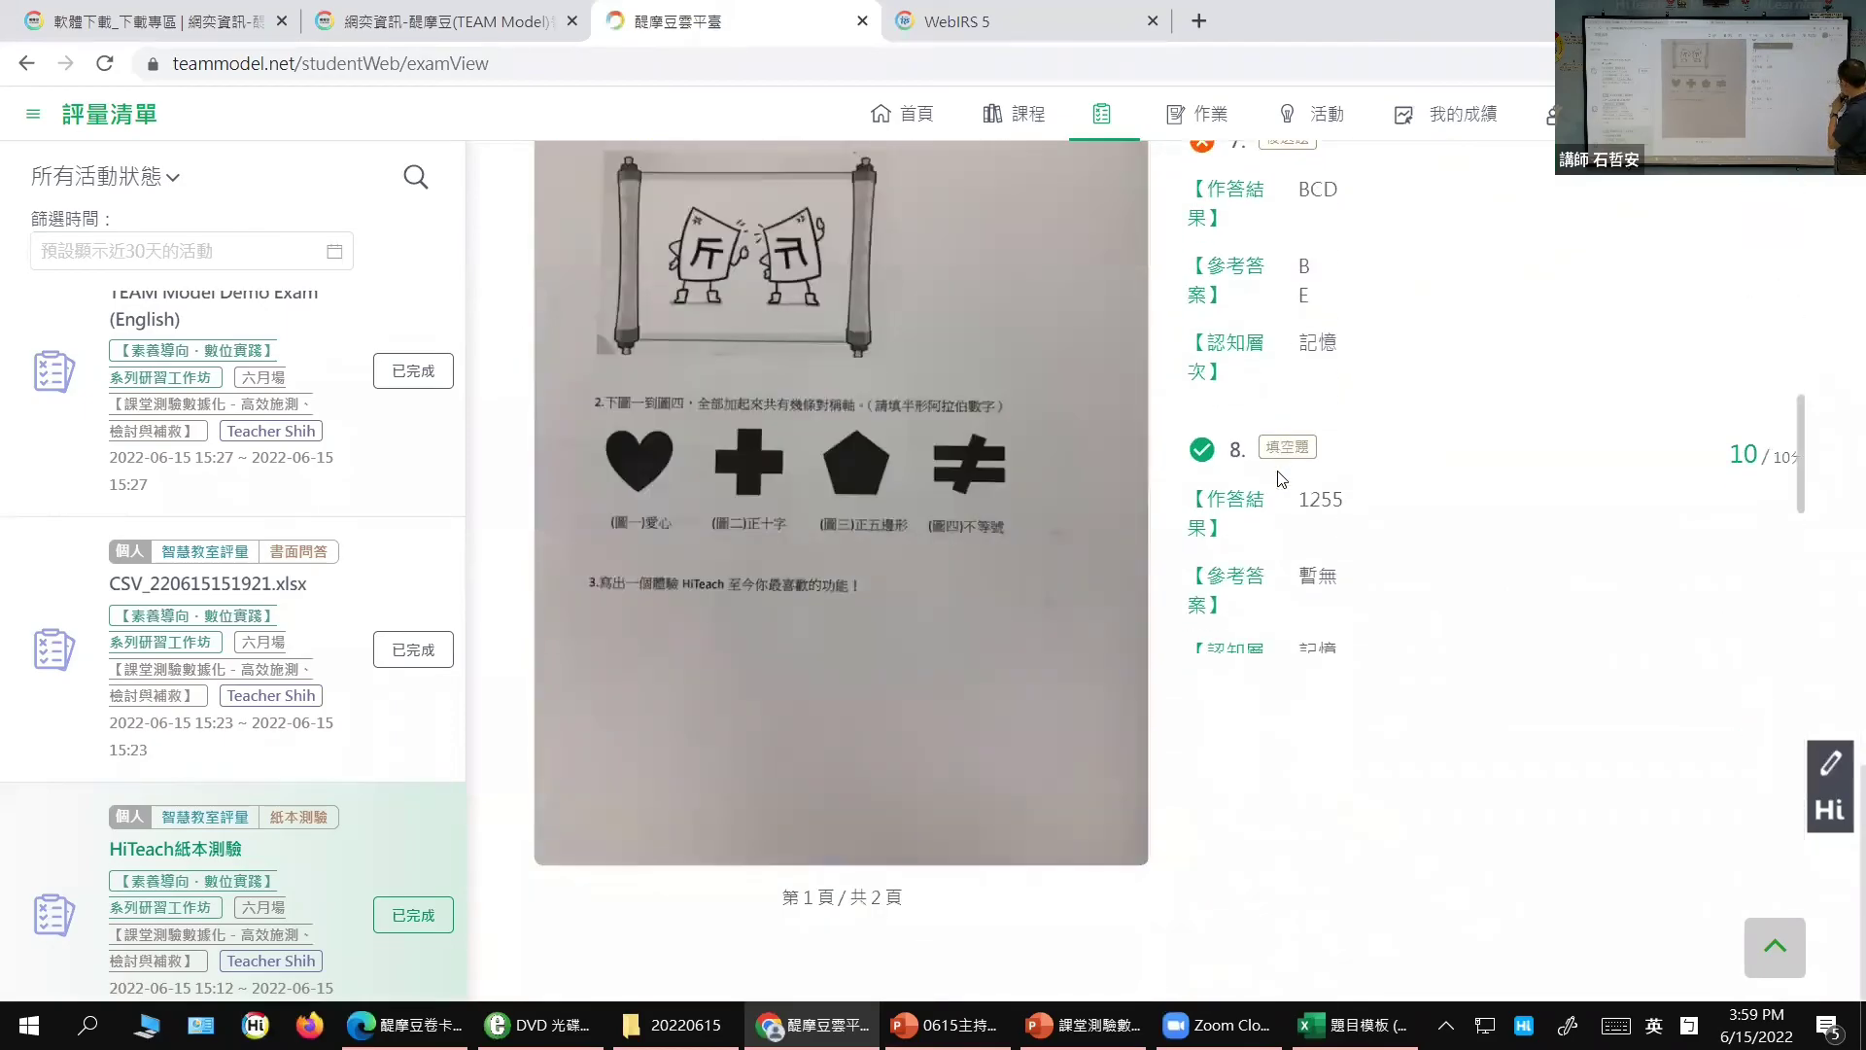
pyautogui.scroll(-5, 1281, 478)
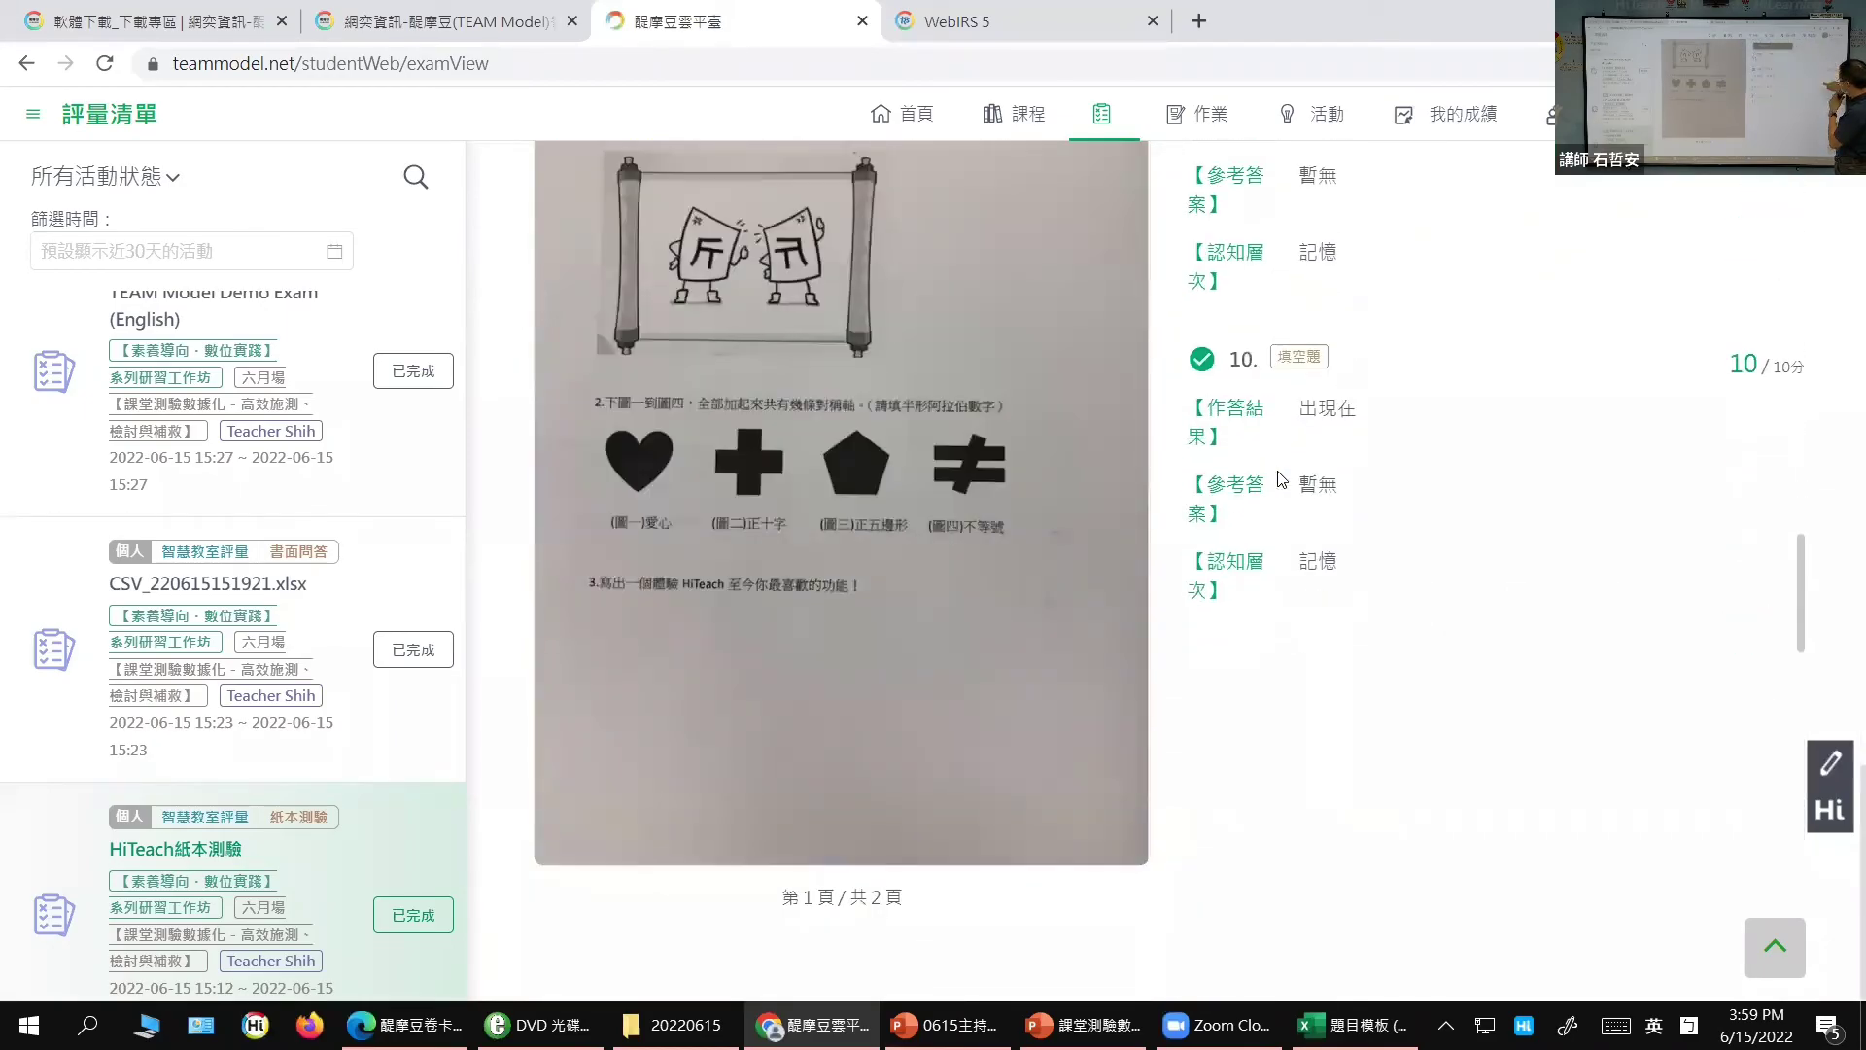